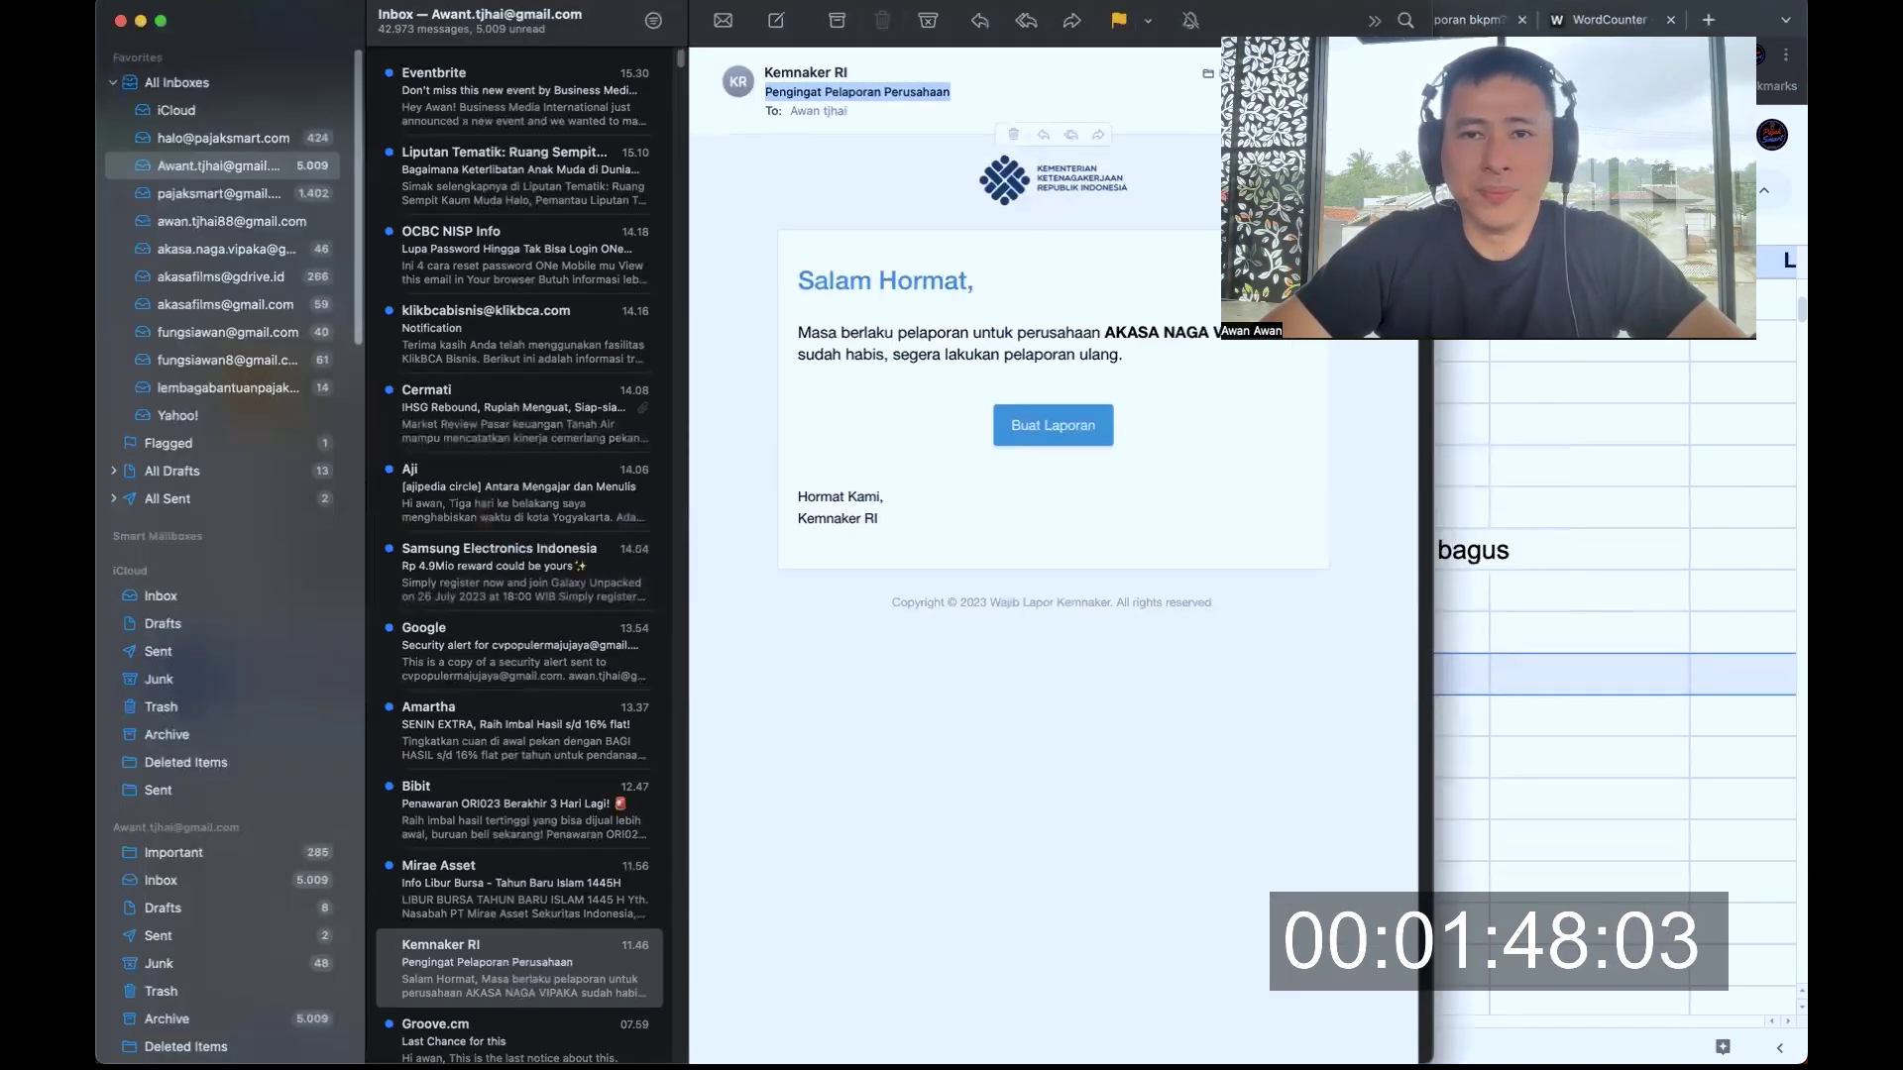
Read the WLKP reminder email, noting the expired reporting period and the request to report again
left_click(852, 74)
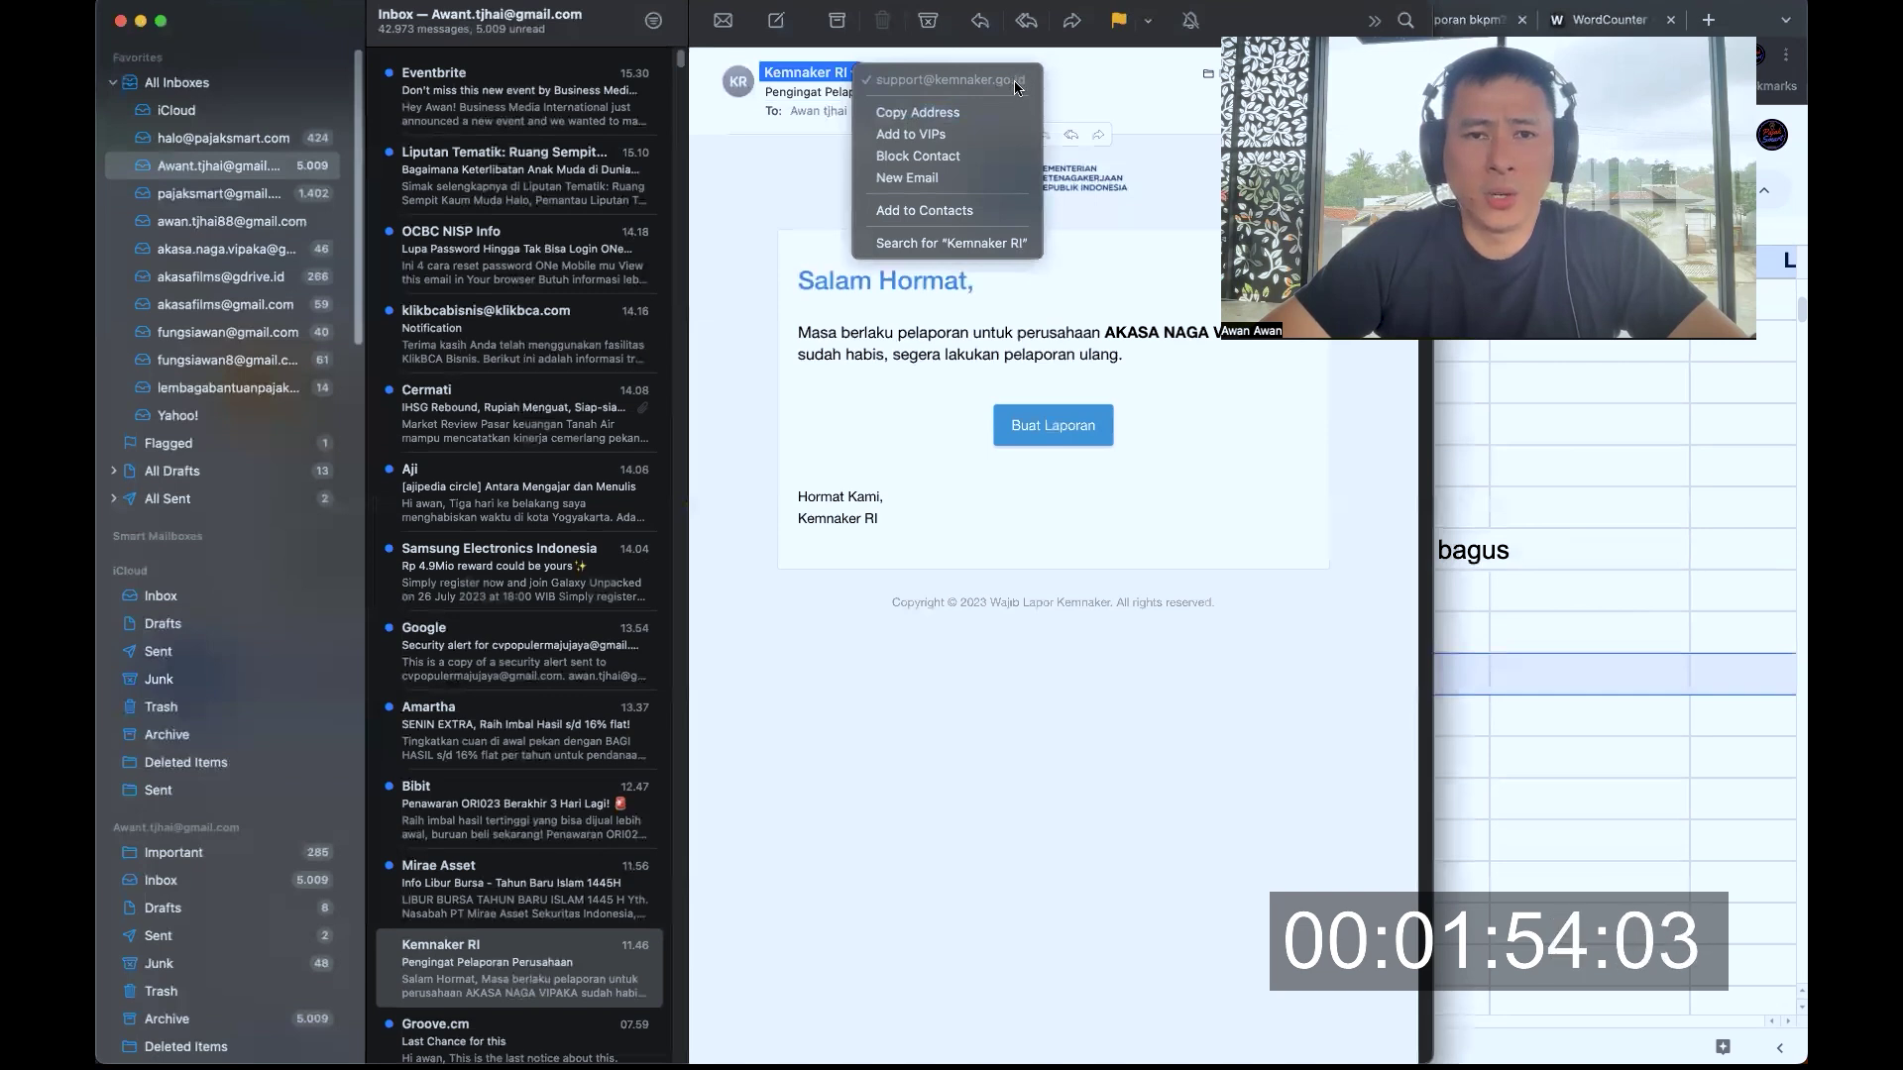
left_click(804, 127)
left_click_drag(804, 91, 933, 91)
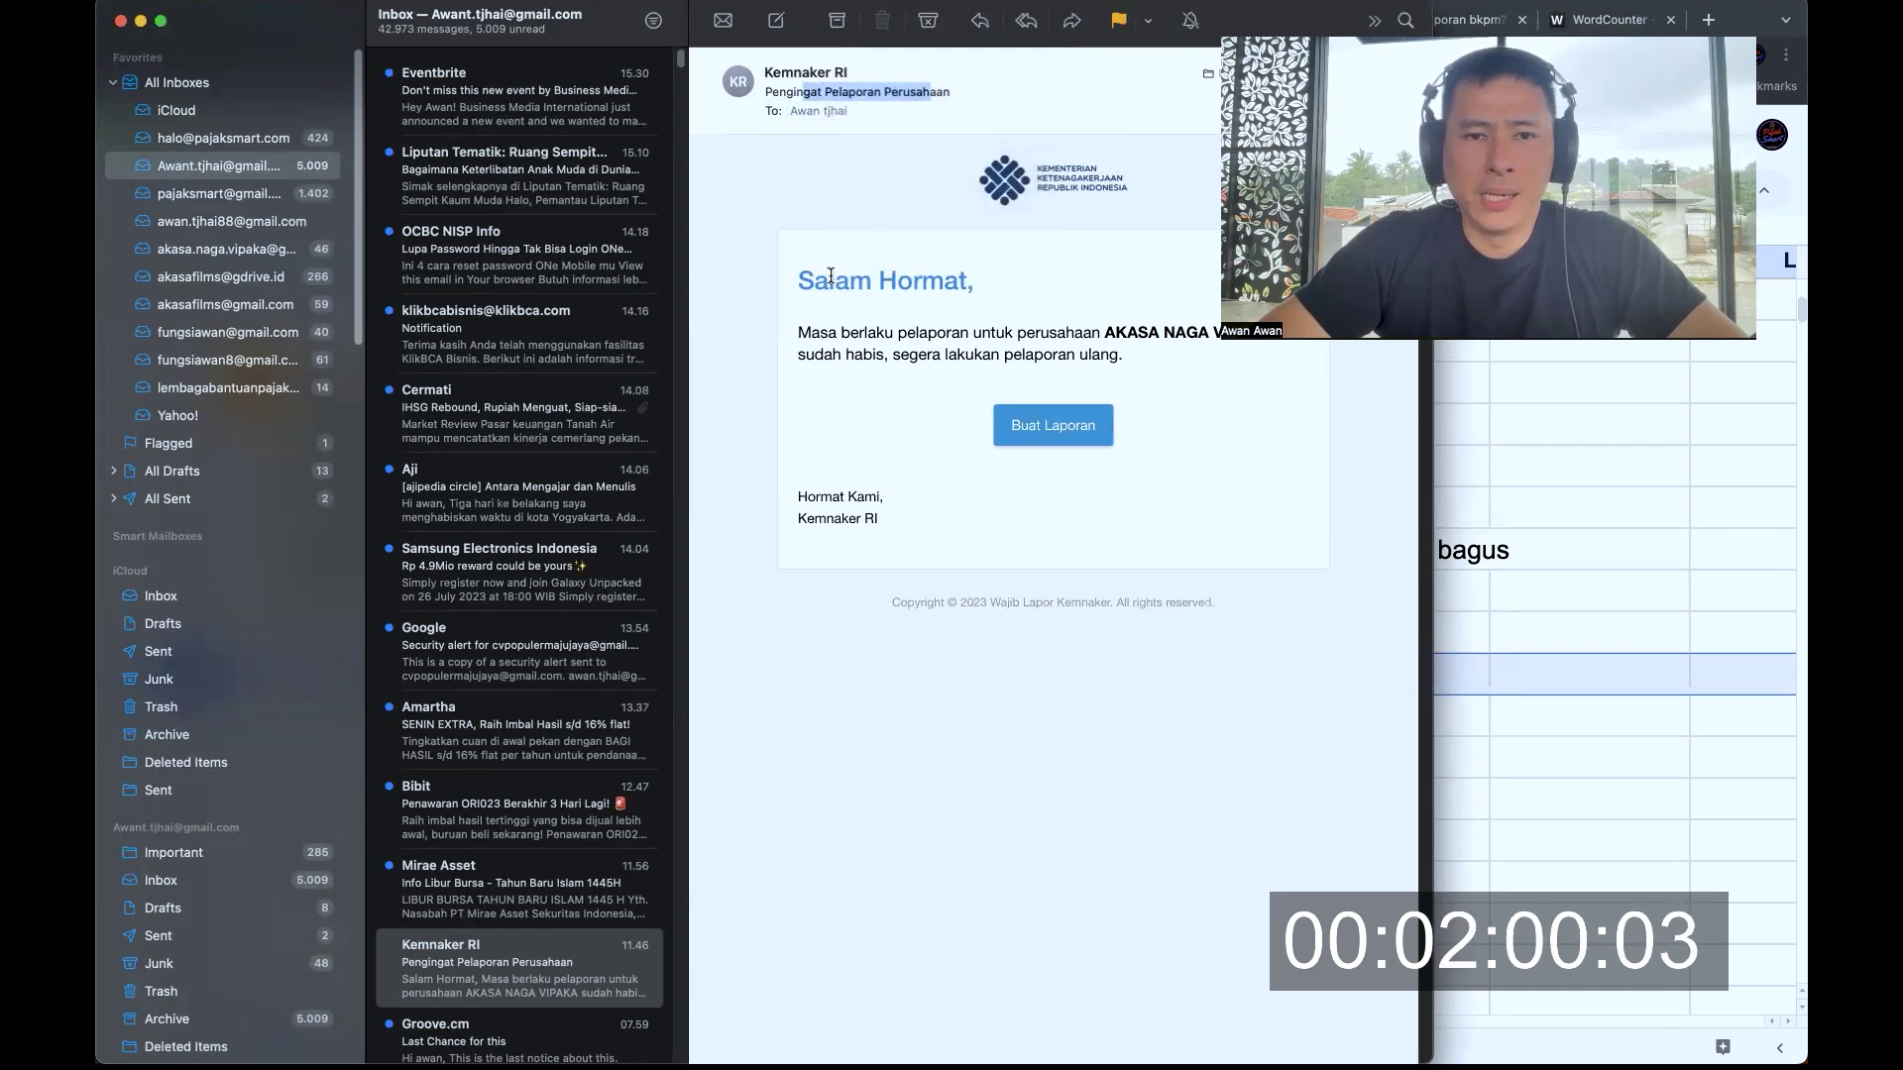
left_click_drag(831, 281, 968, 281)
left_click_drag(852, 335, 1080, 355)
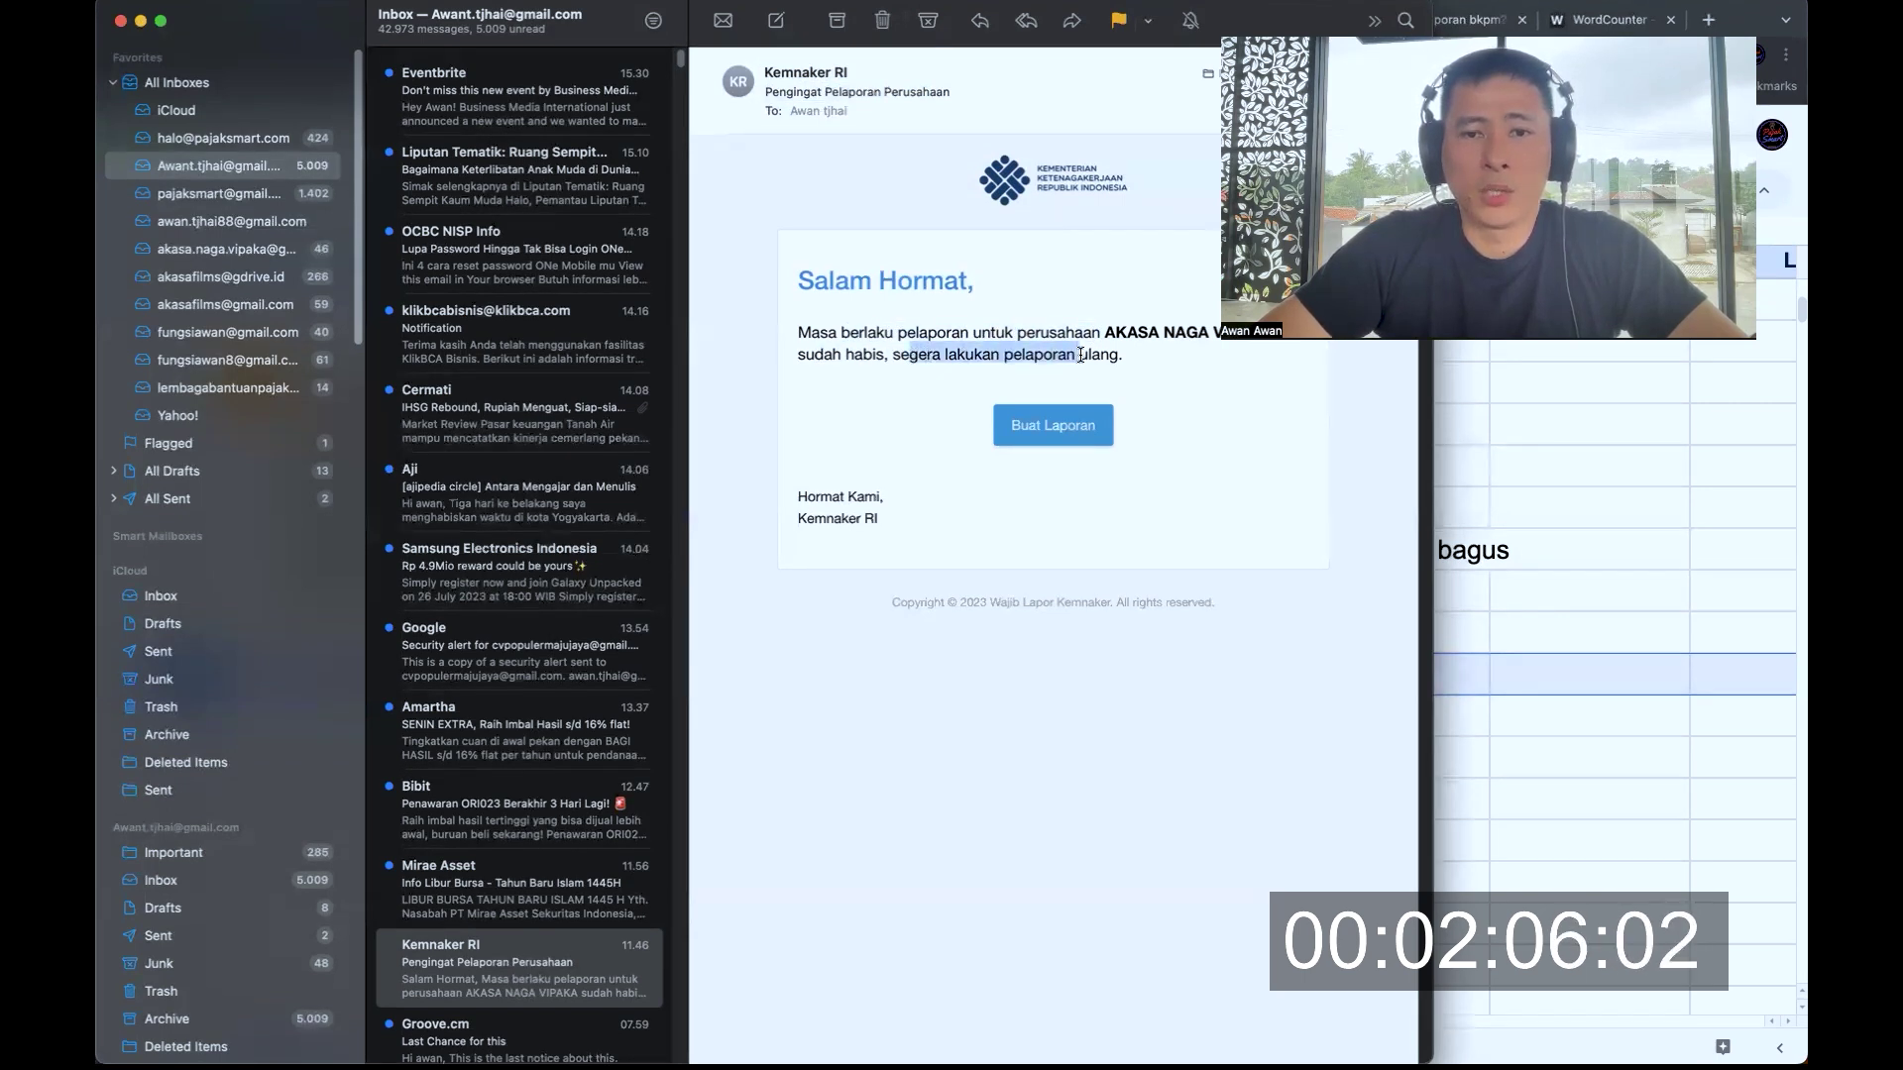
left_click_drag(833, 497, 801, 338)
left_click(801, 338)
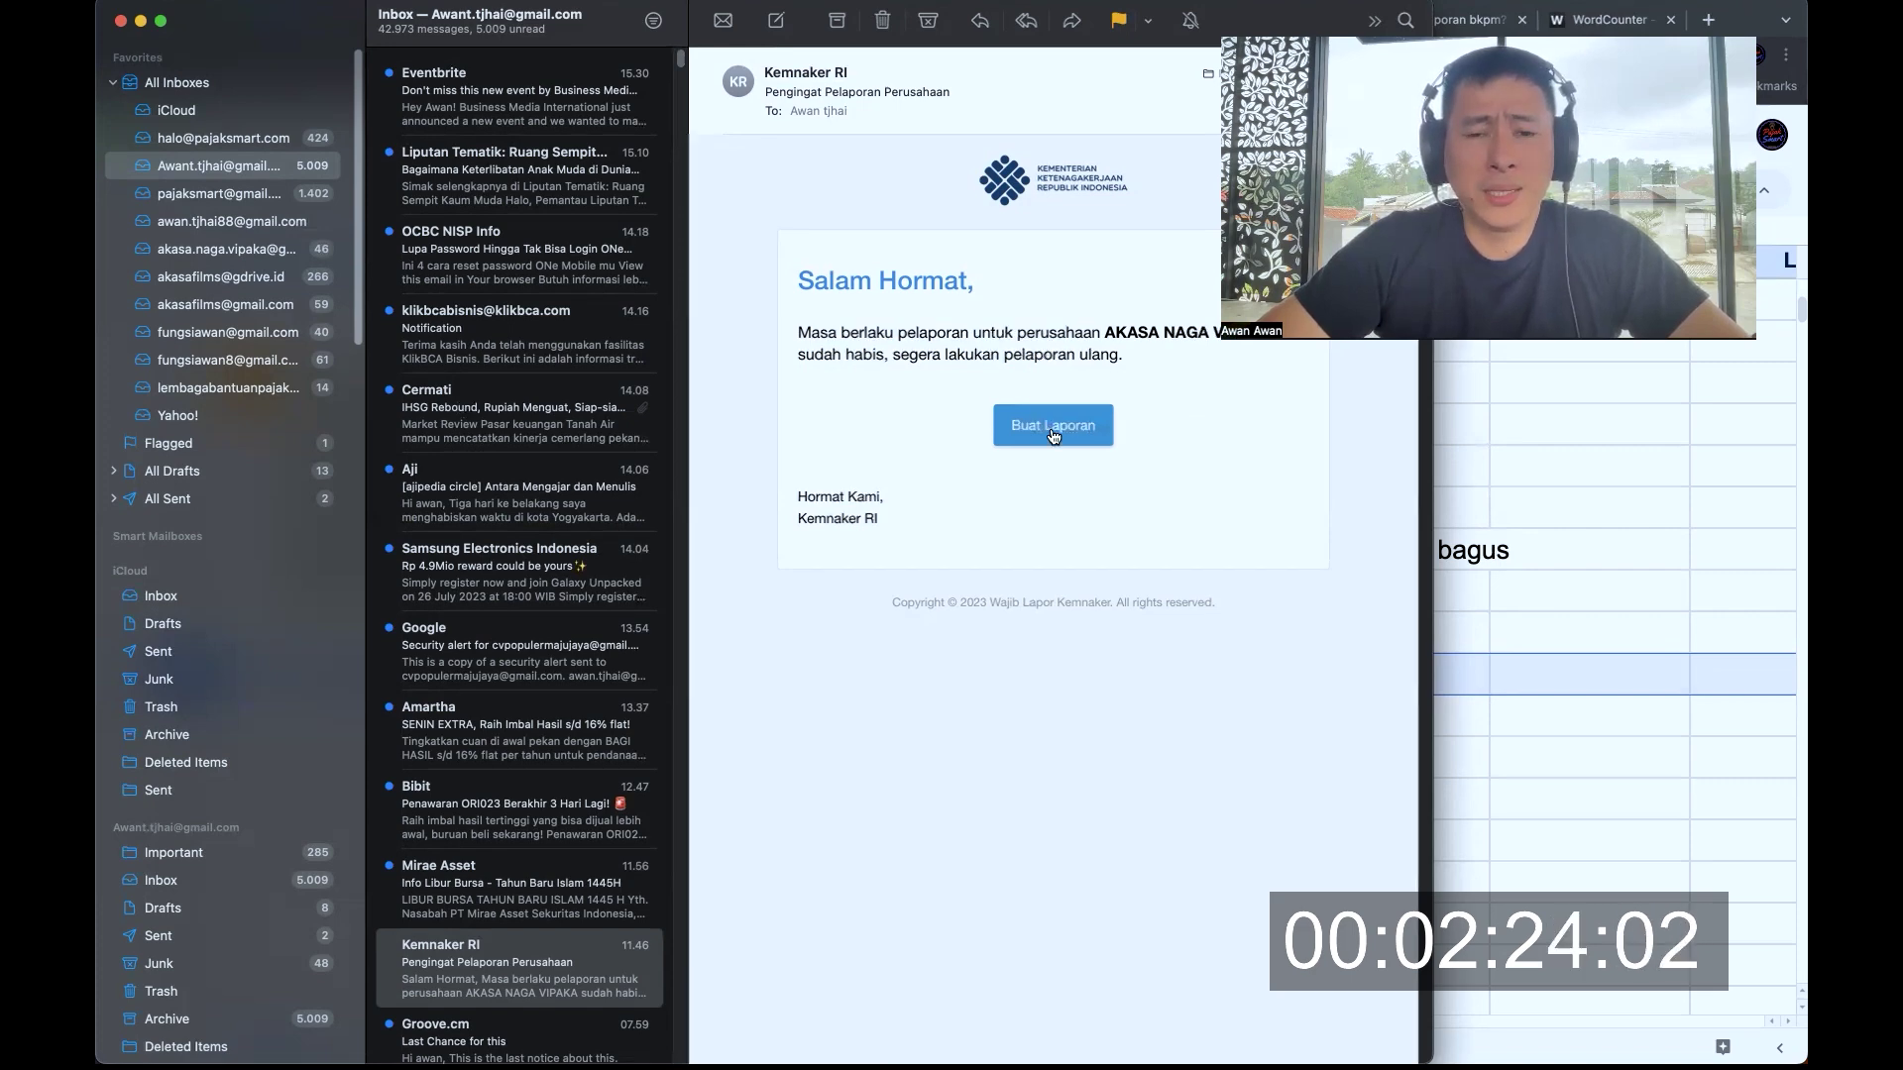
left_click_drag(898, 337, 937, 353)
key("super+Tab")
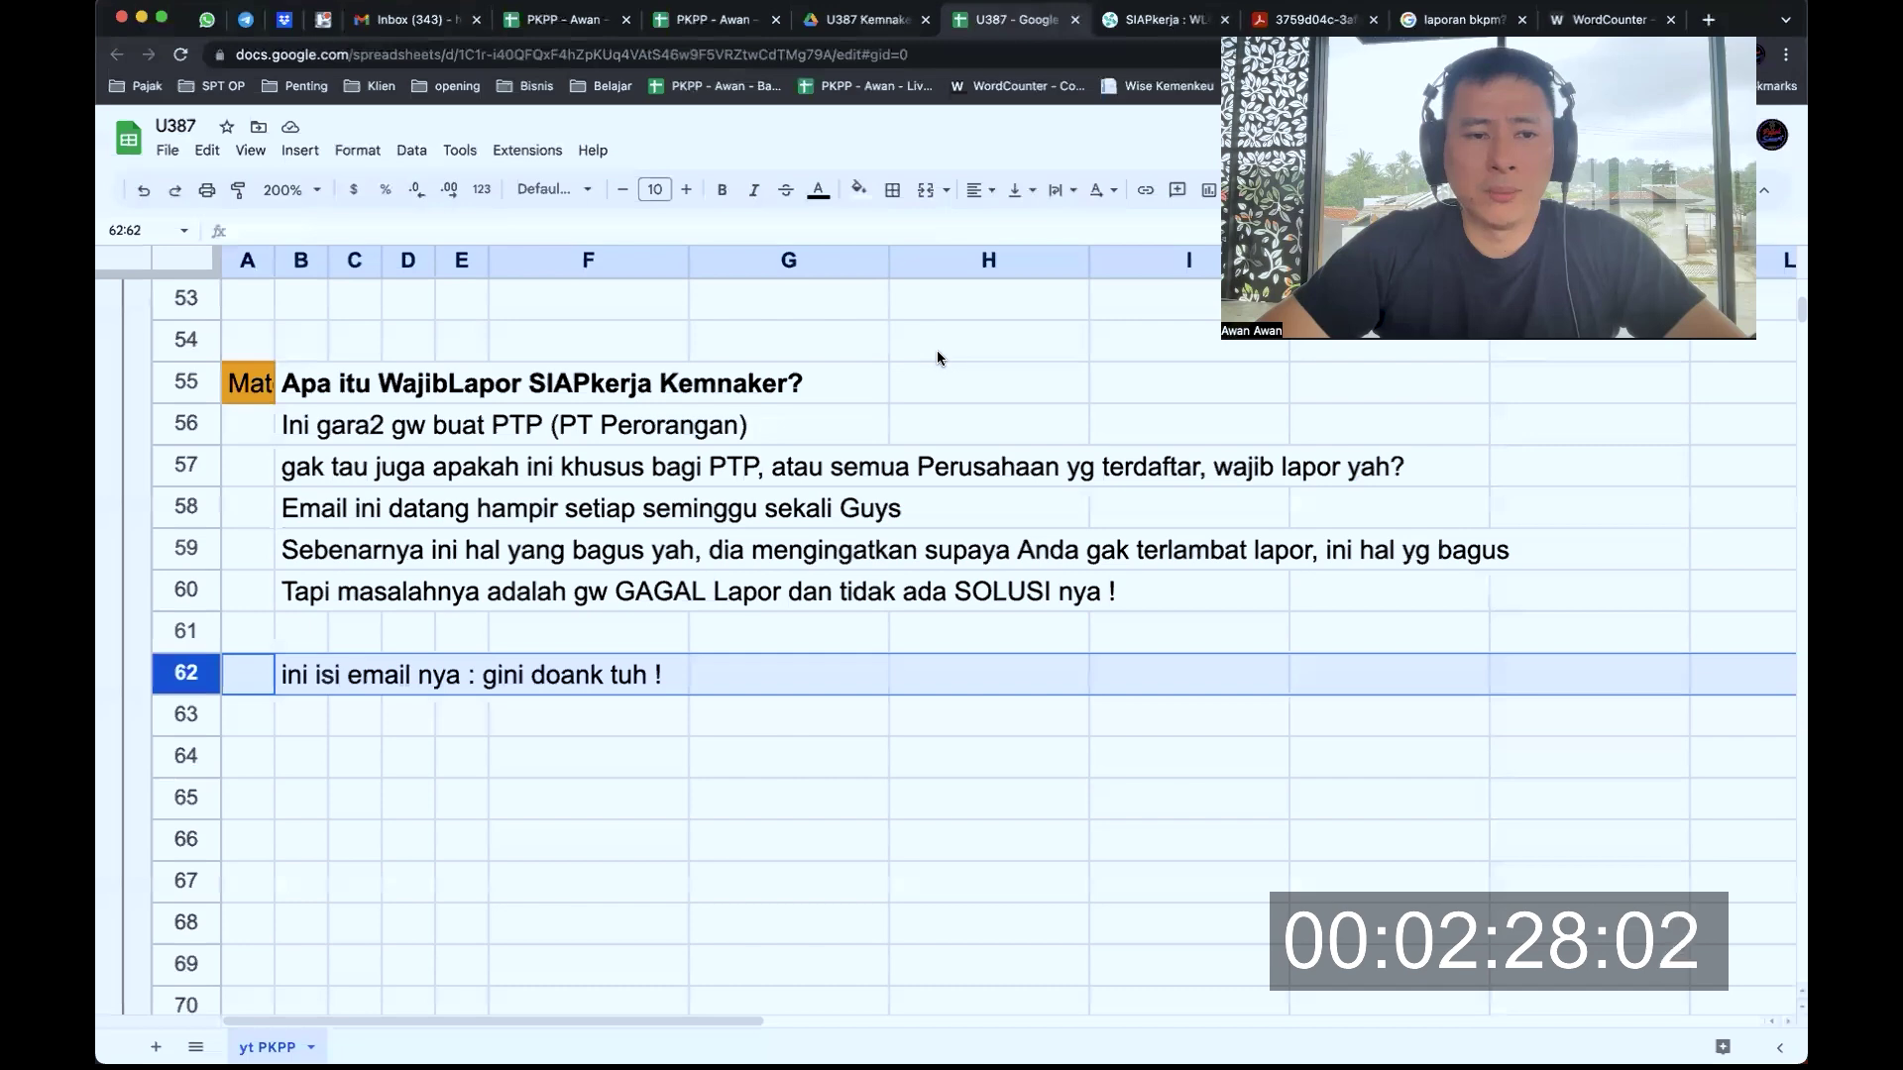
key("super+Tab")
left_click(1039, 367)
left_click_drag(1038, 367, 943, 360)
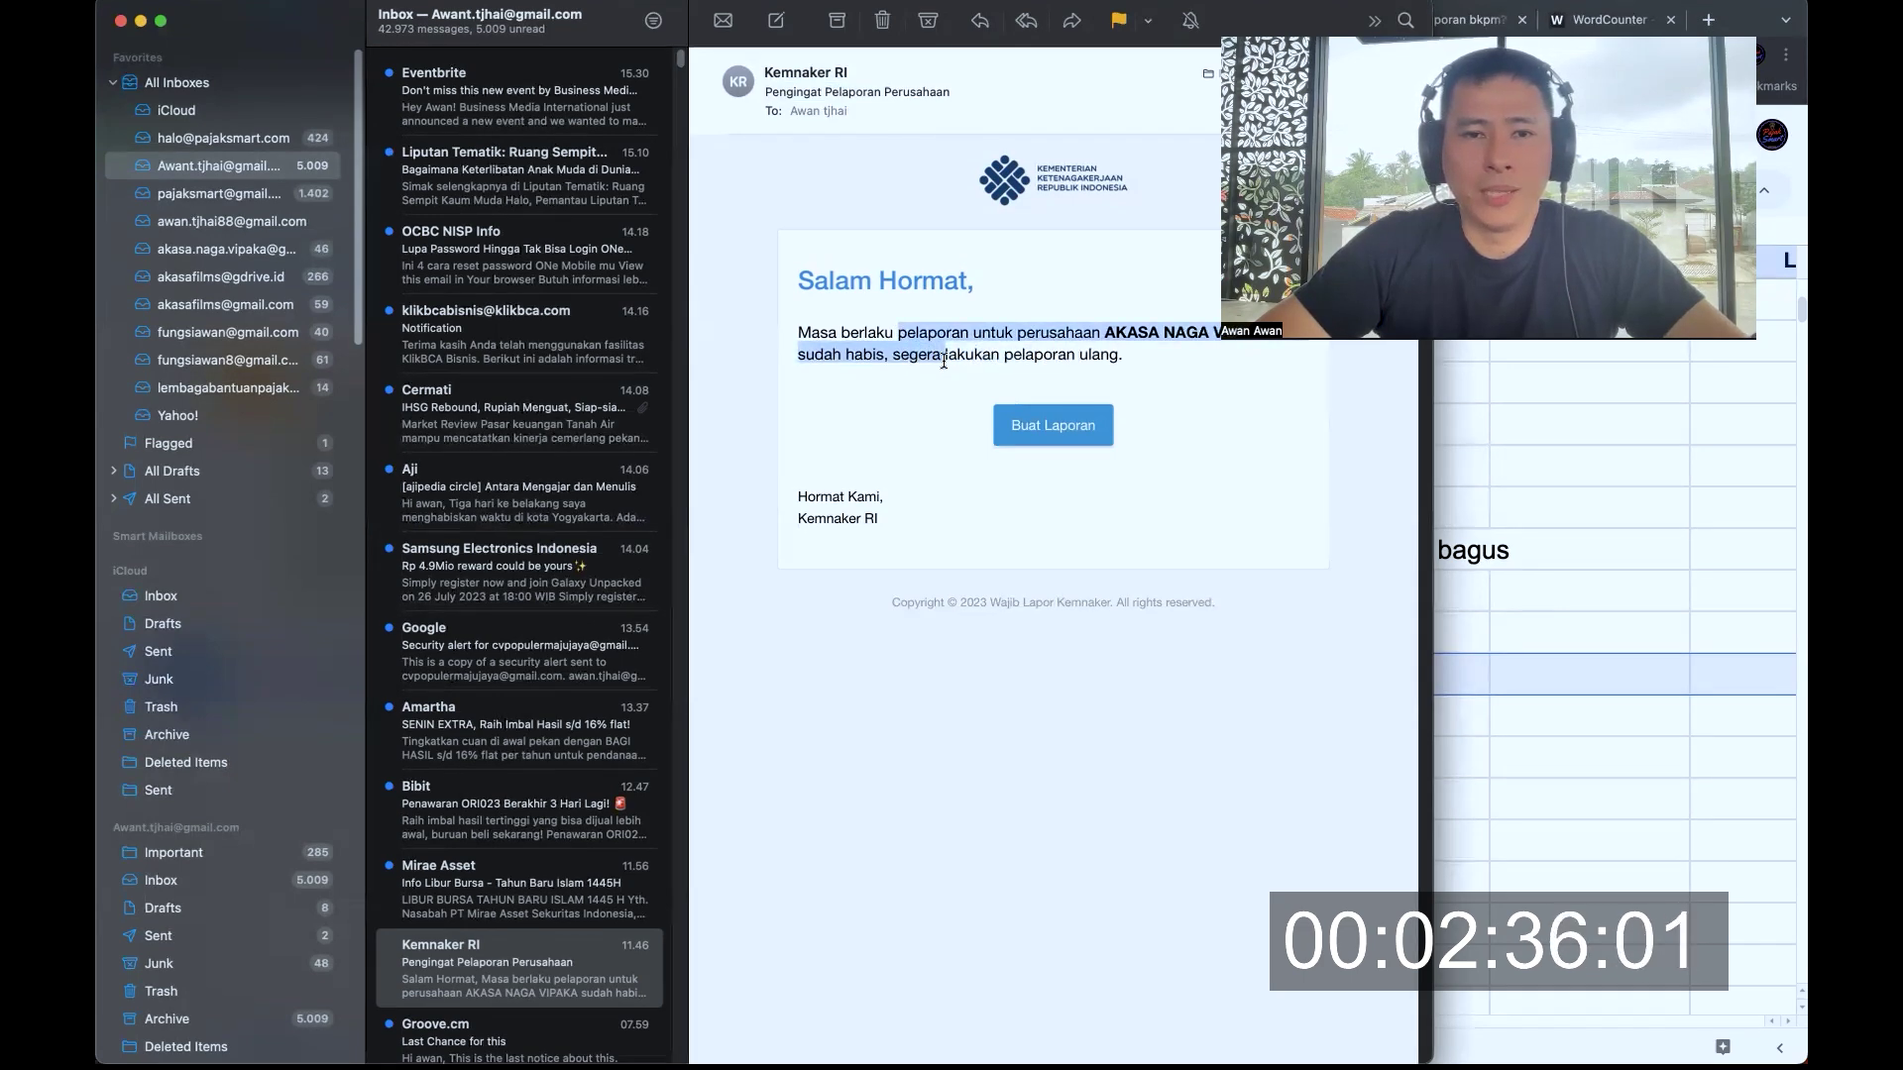
Mark rows 78 and 79 of the U387 notes sheet, about failing twice and trying again
key("super+Tab")
scroll(943, 362, "down", 5)
scroll(942, 363, "down", 2)
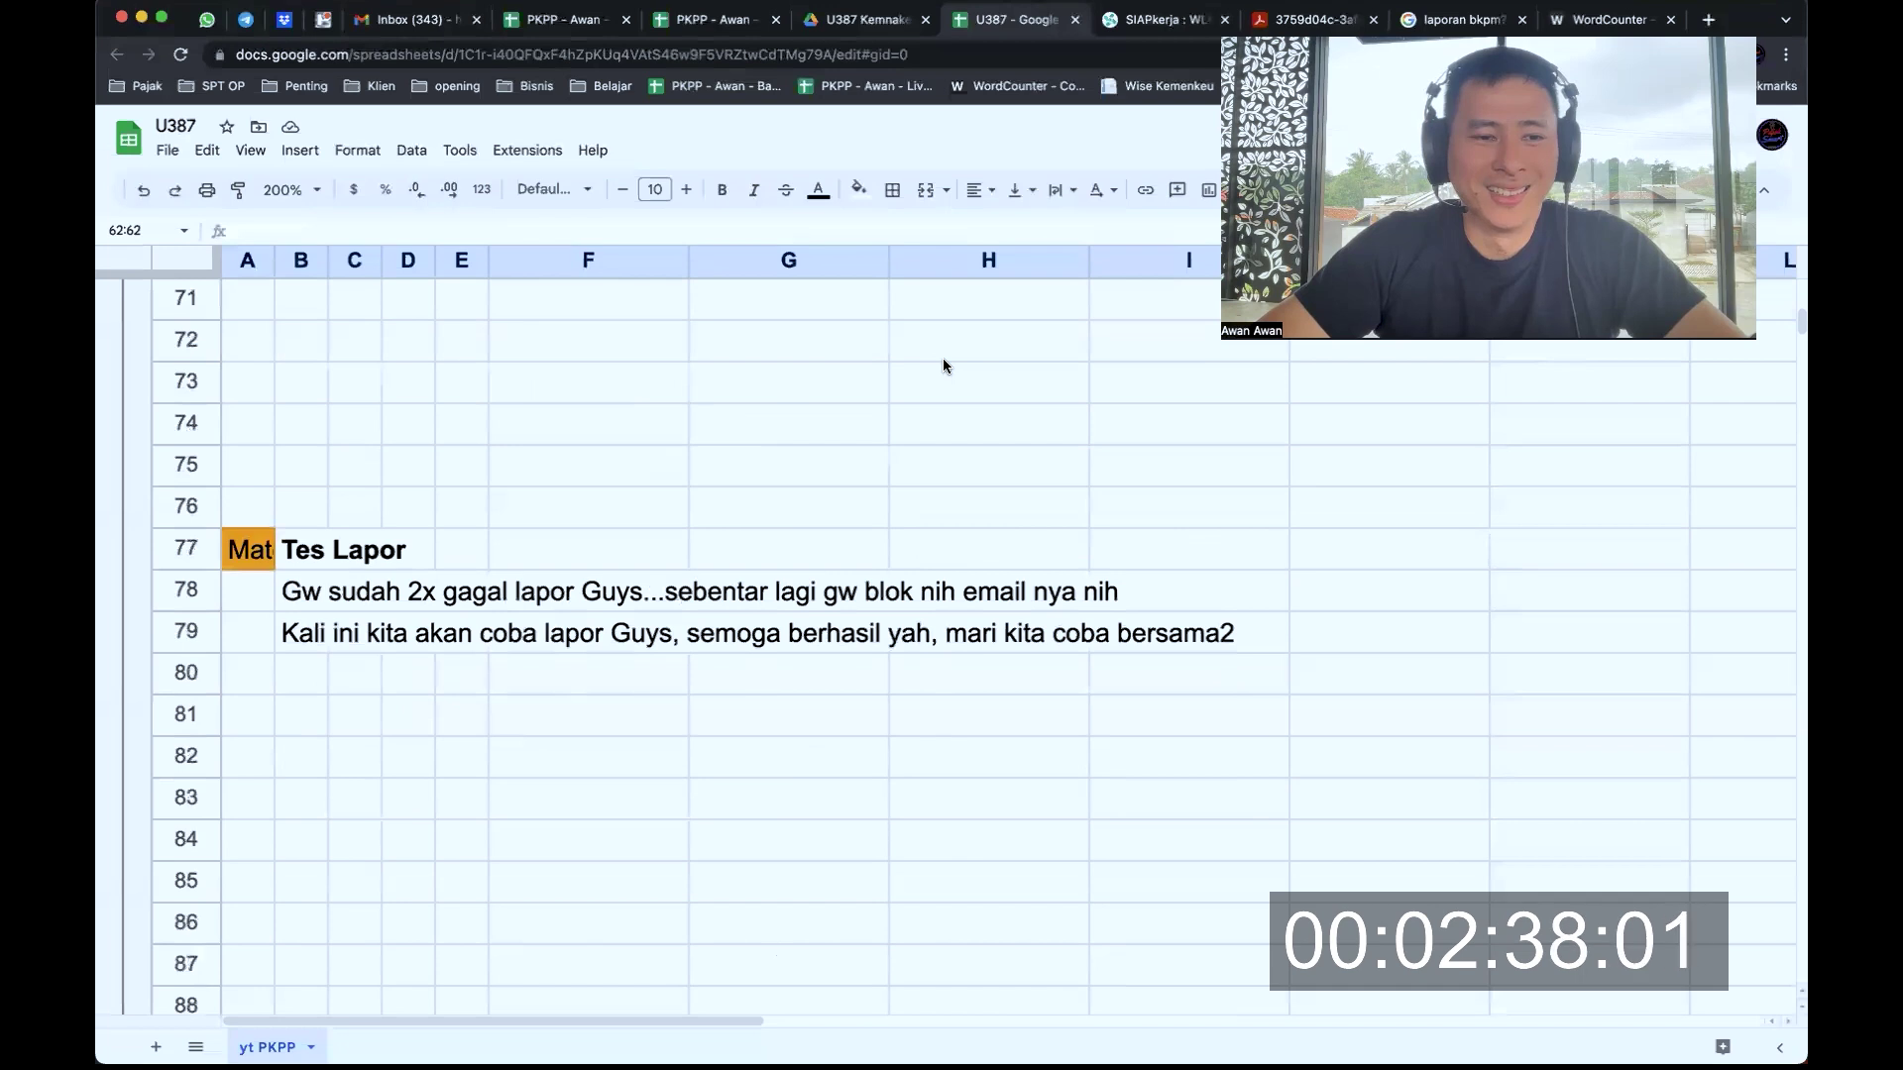
left_click(203, 594)
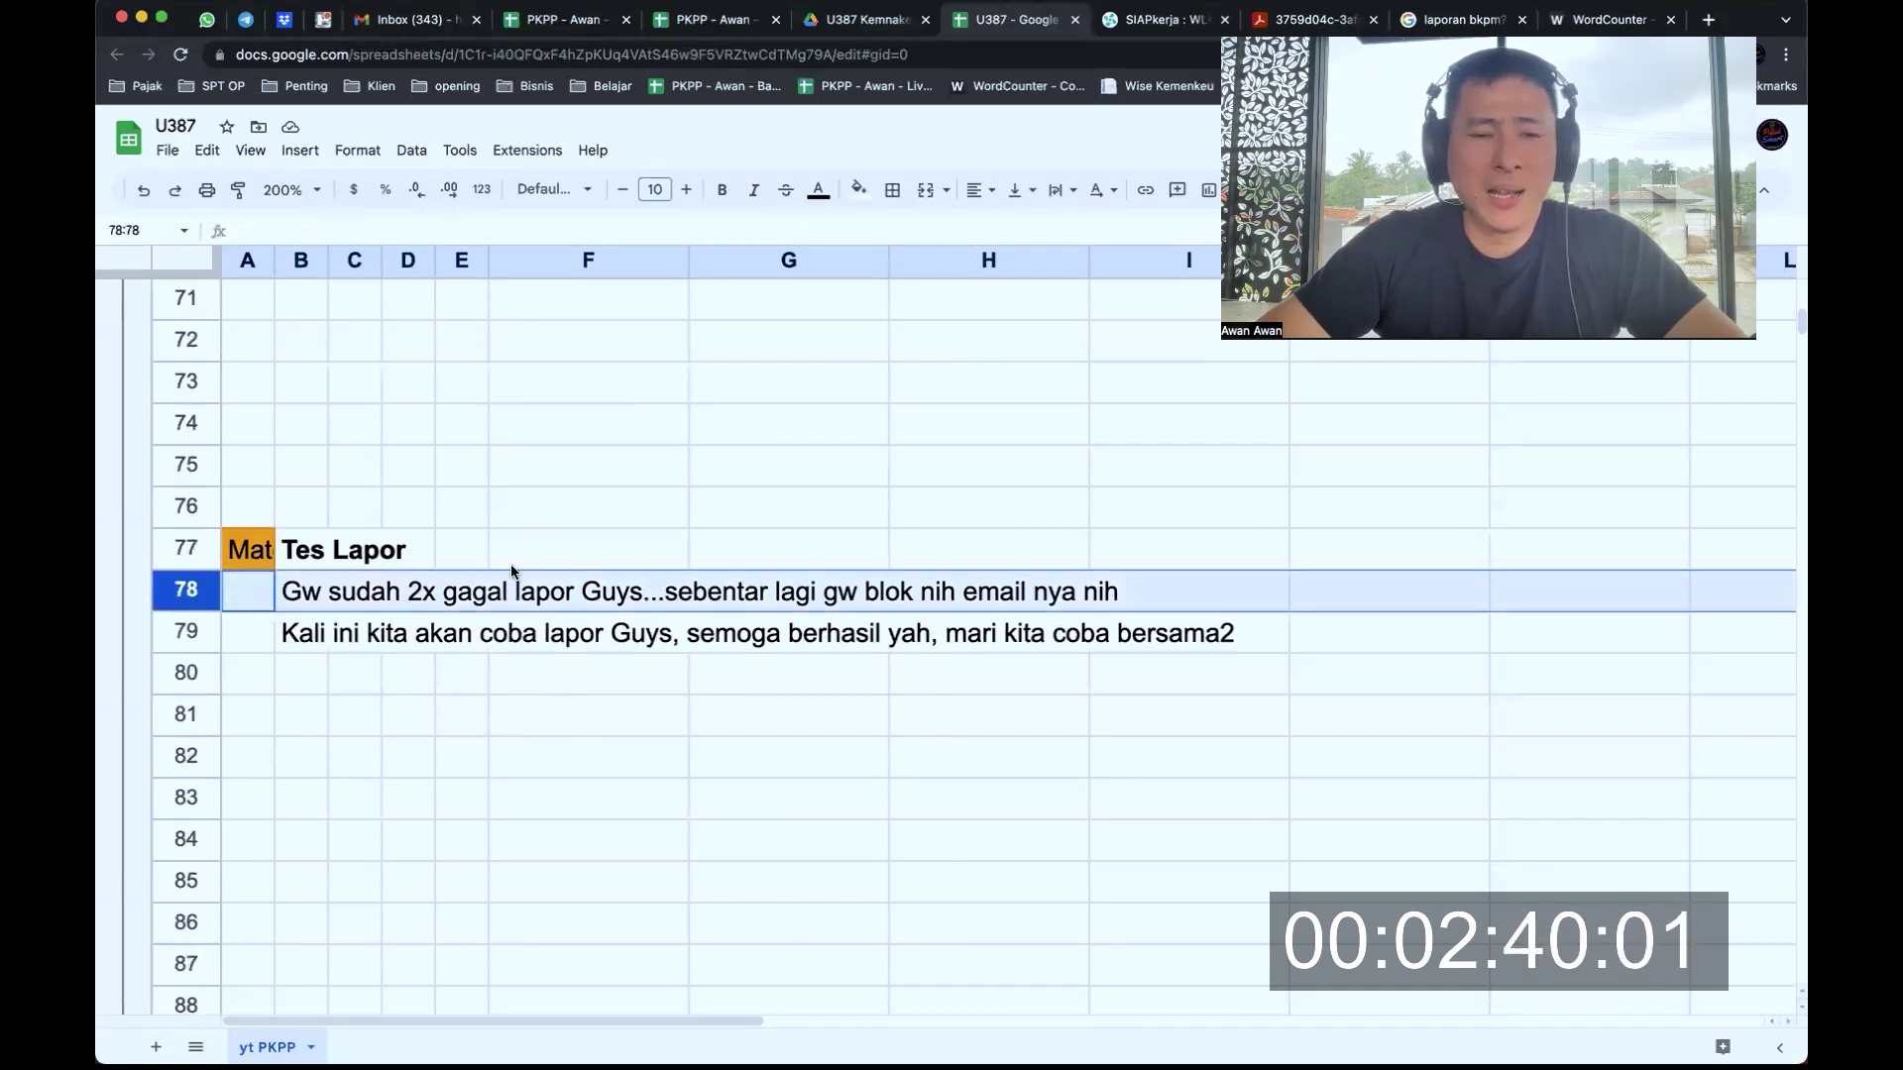
scroll(512, 571, "down", 2)
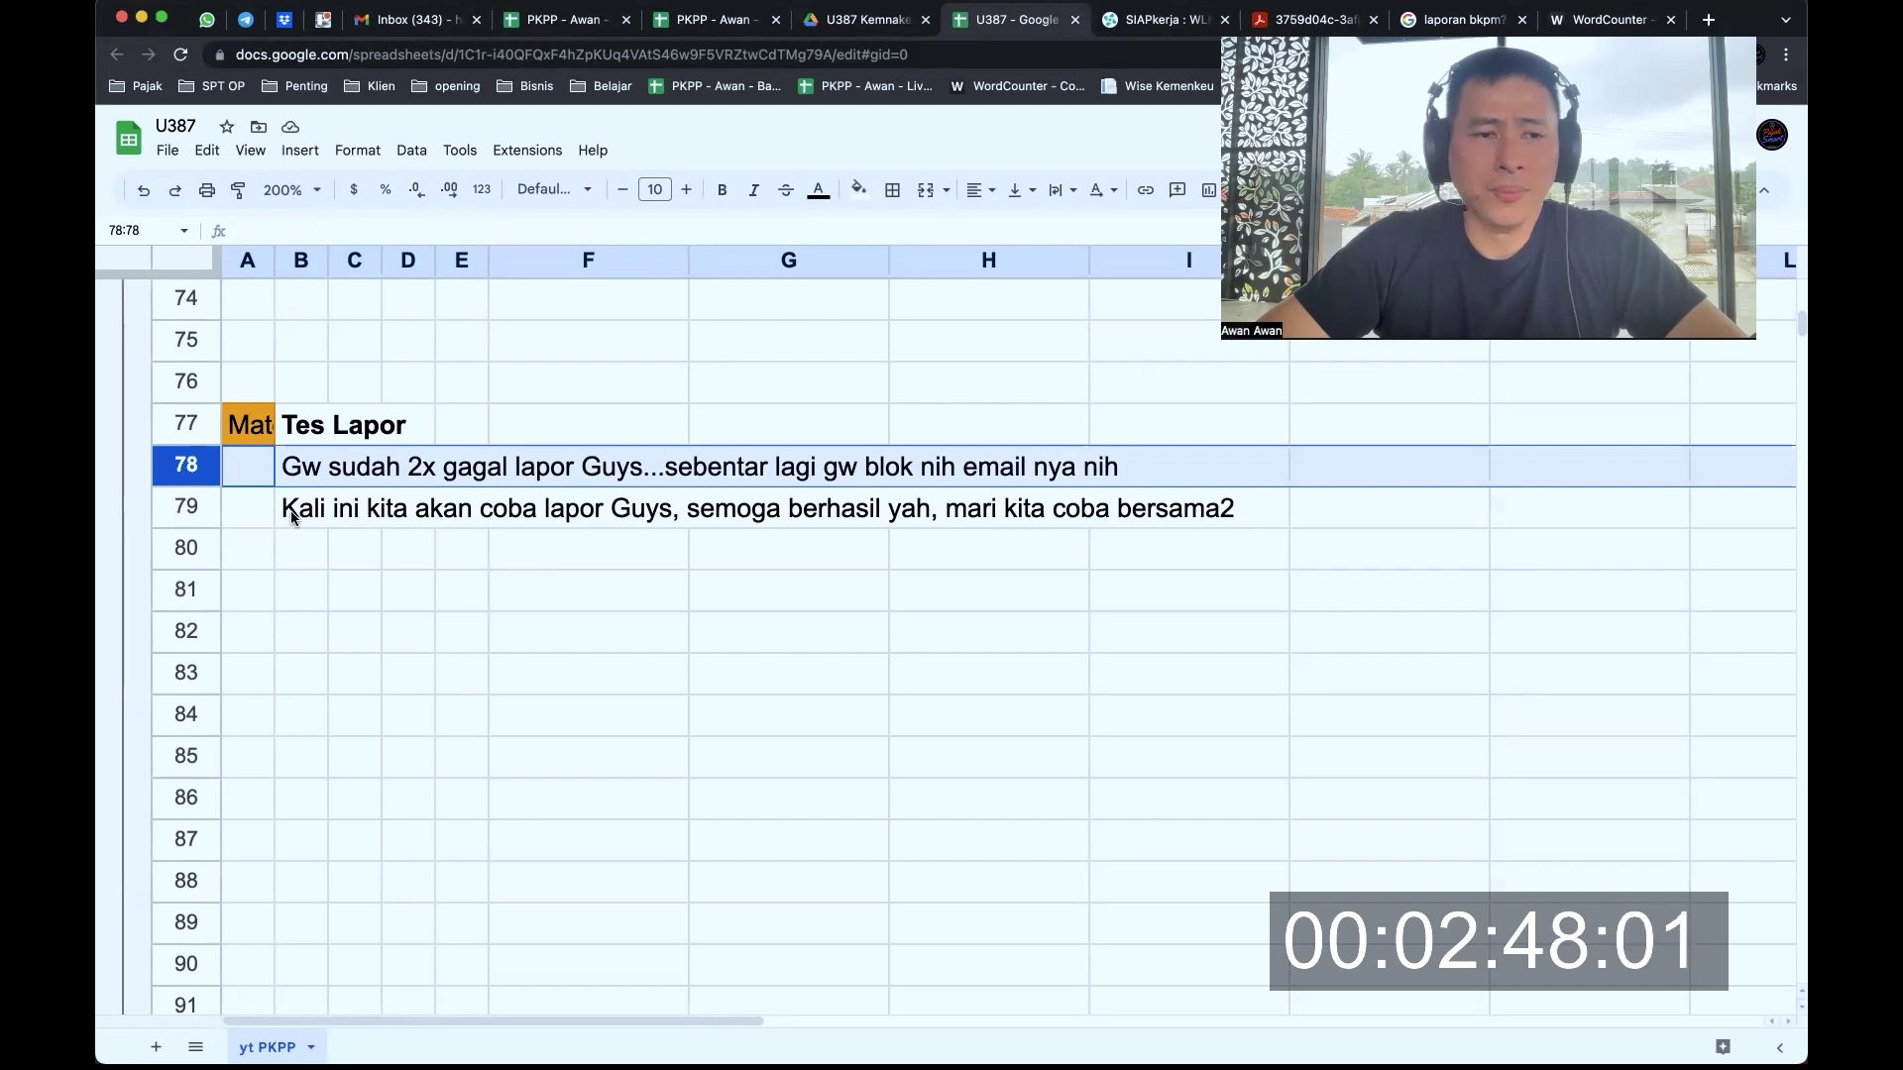
left_click(197, 517)
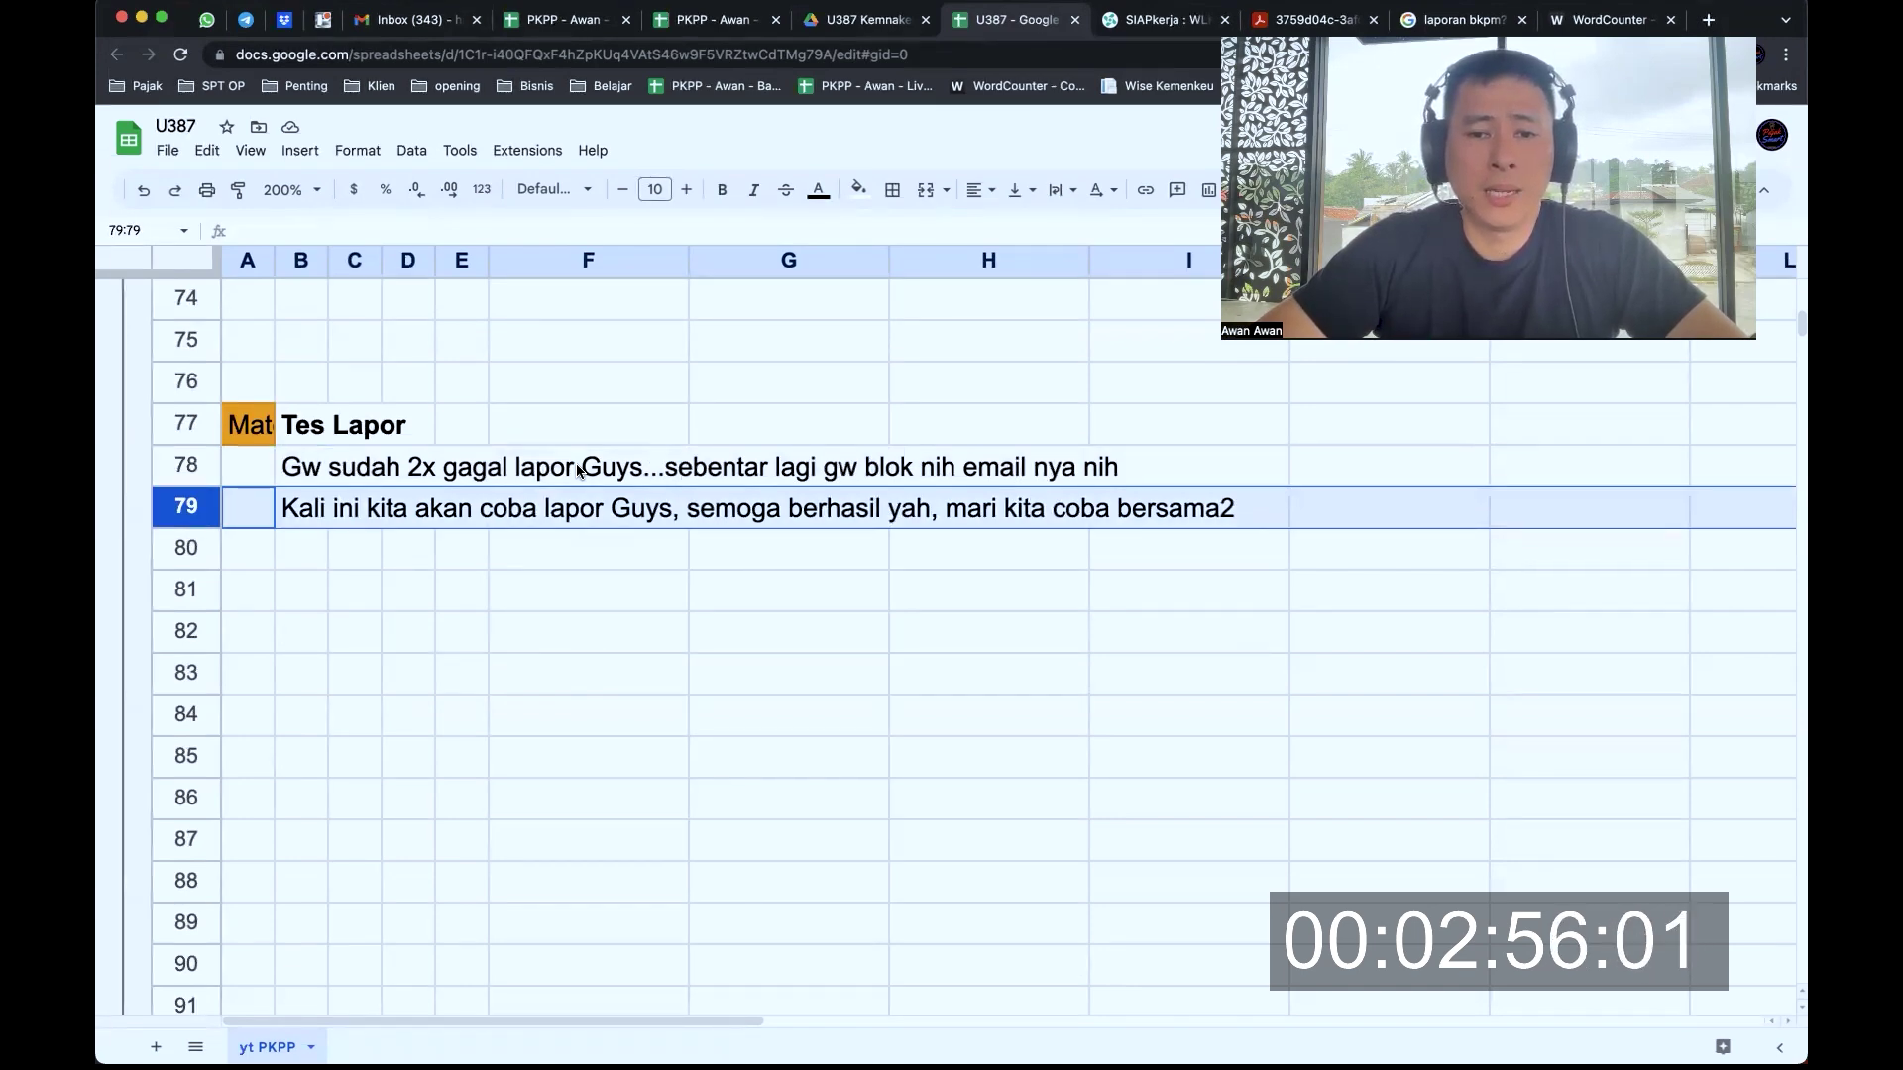
Start a new company report in WLKP from the email's Buat Laporan link
key("super+Tab")
left_click(1051, 362)
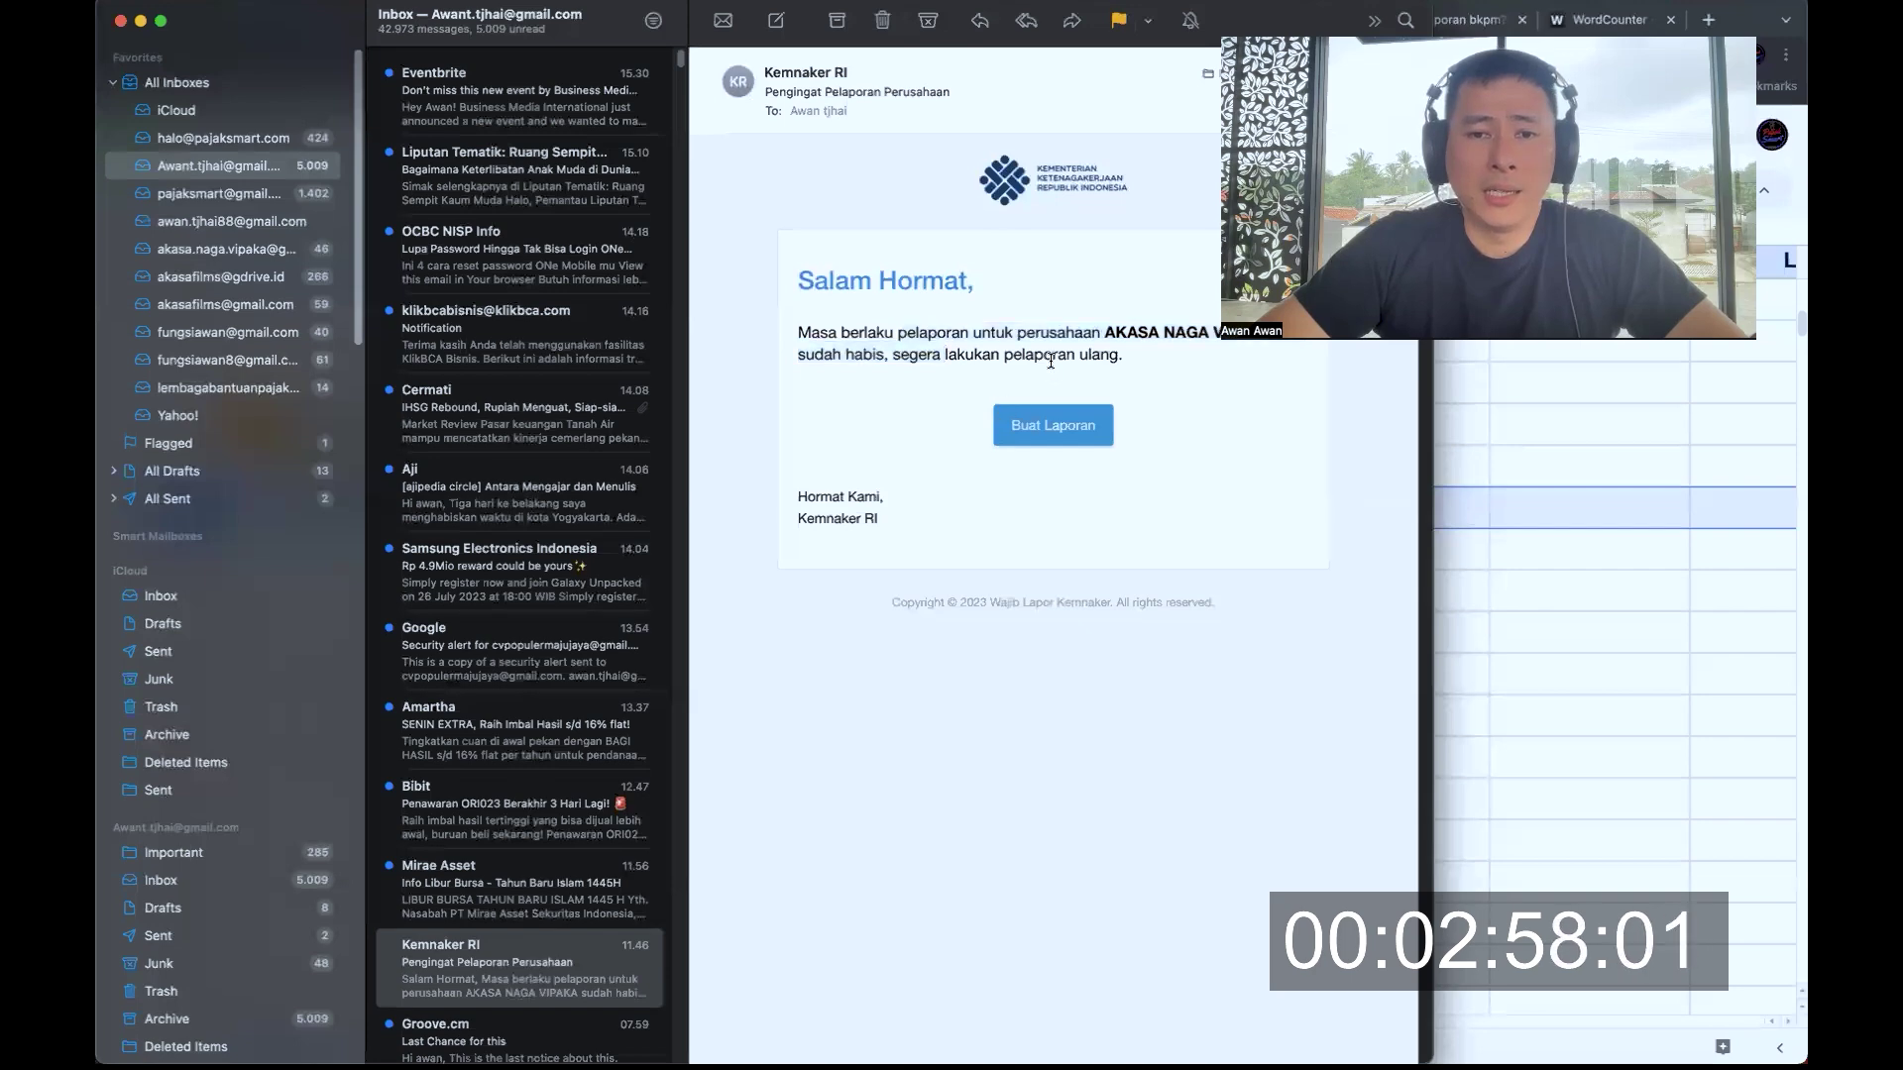
left_click(1058, 426)
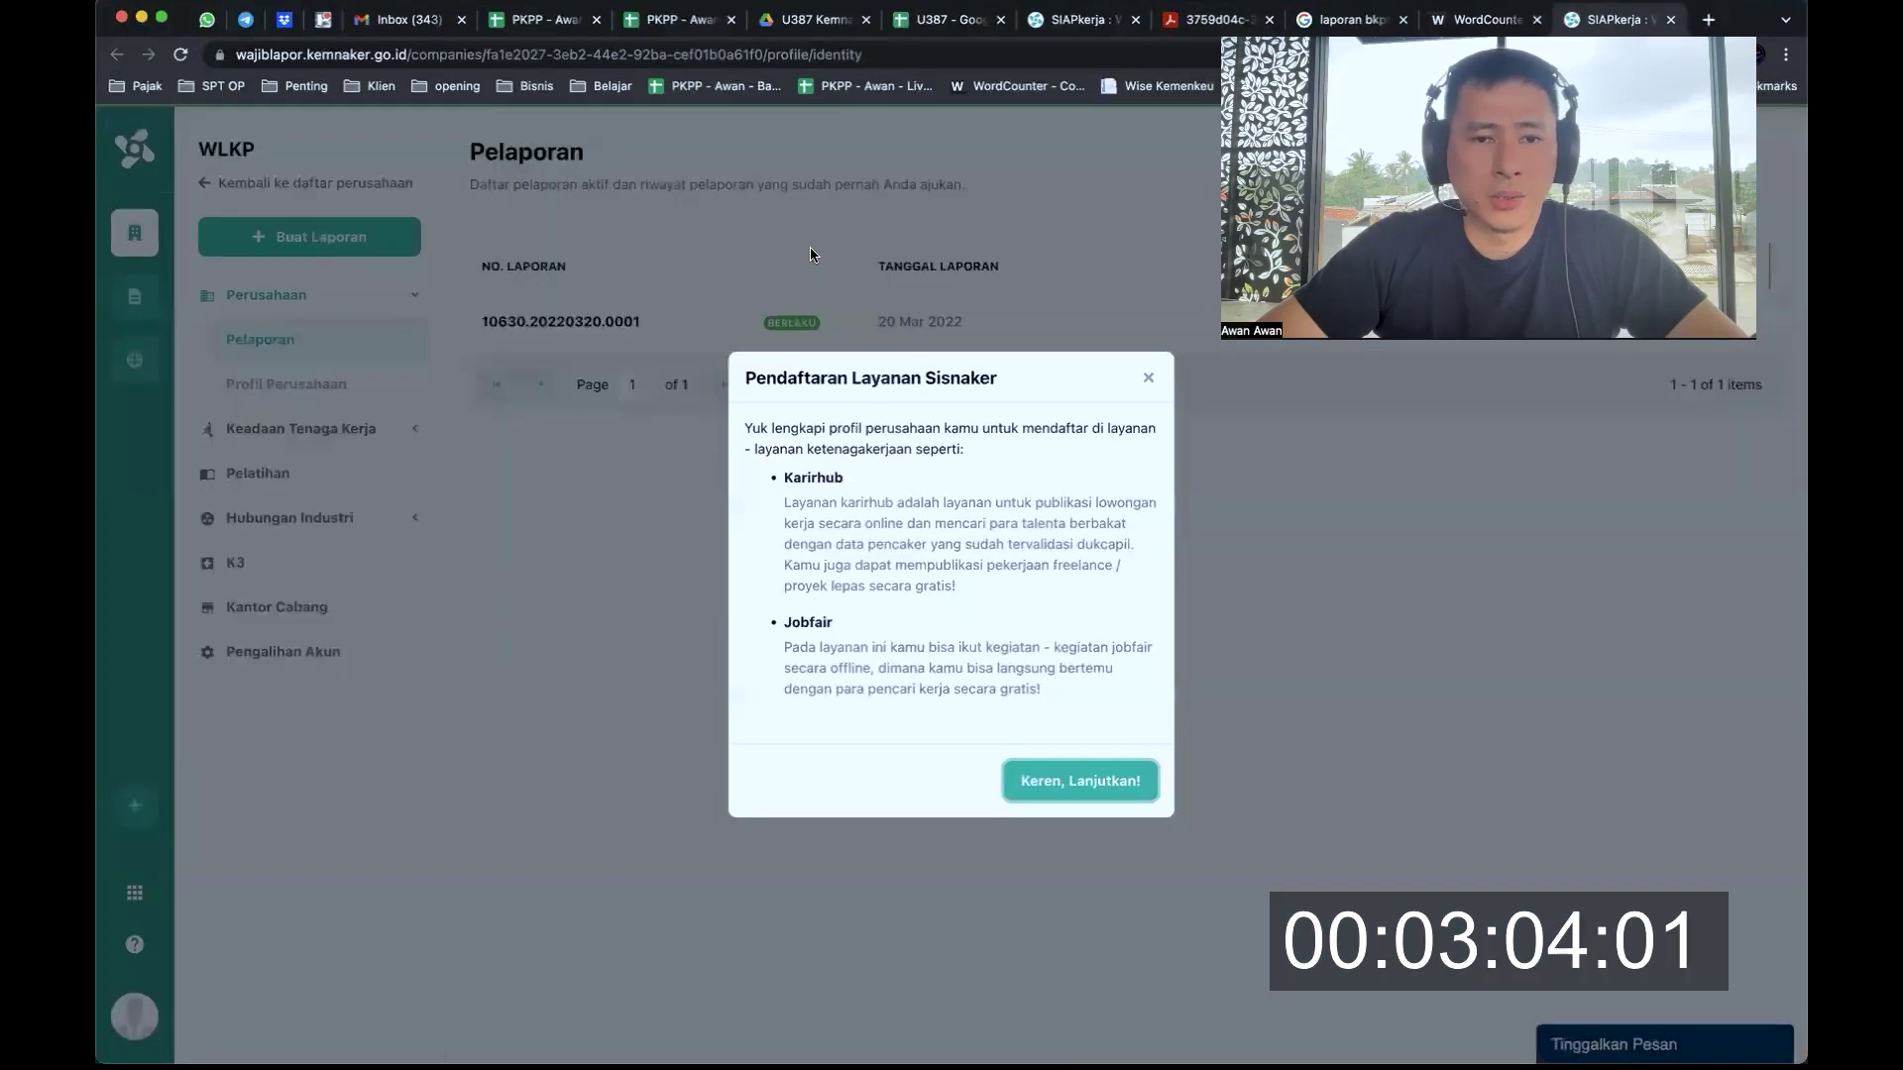
left_click_drag(238, 56, 448, 52)
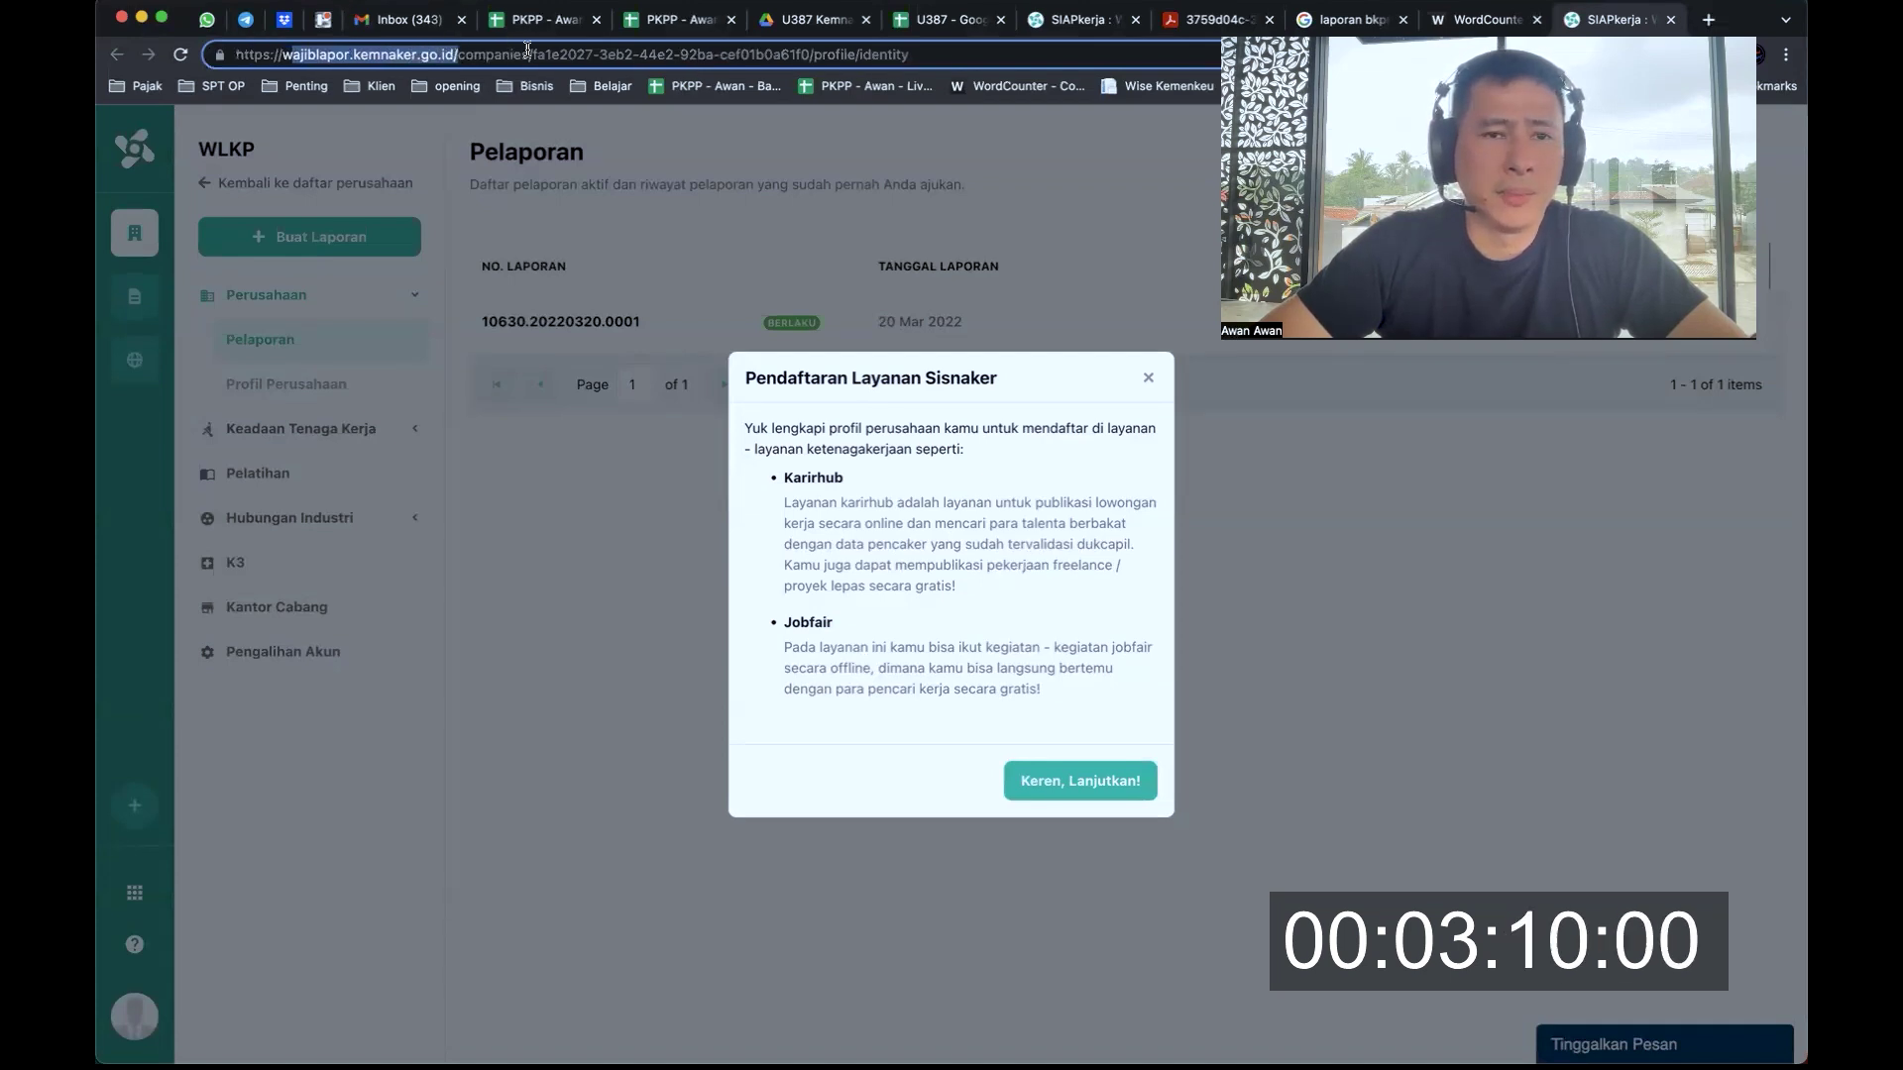
left_click(948, 355)
Read the Sisnaker notice's title, intro and Karirhub details on verified job seekers and freelance work
left_click_drag(756, 377, 977, 377)
left_click(757, 428)
left_click_drag(757, 429, 1014, 444)
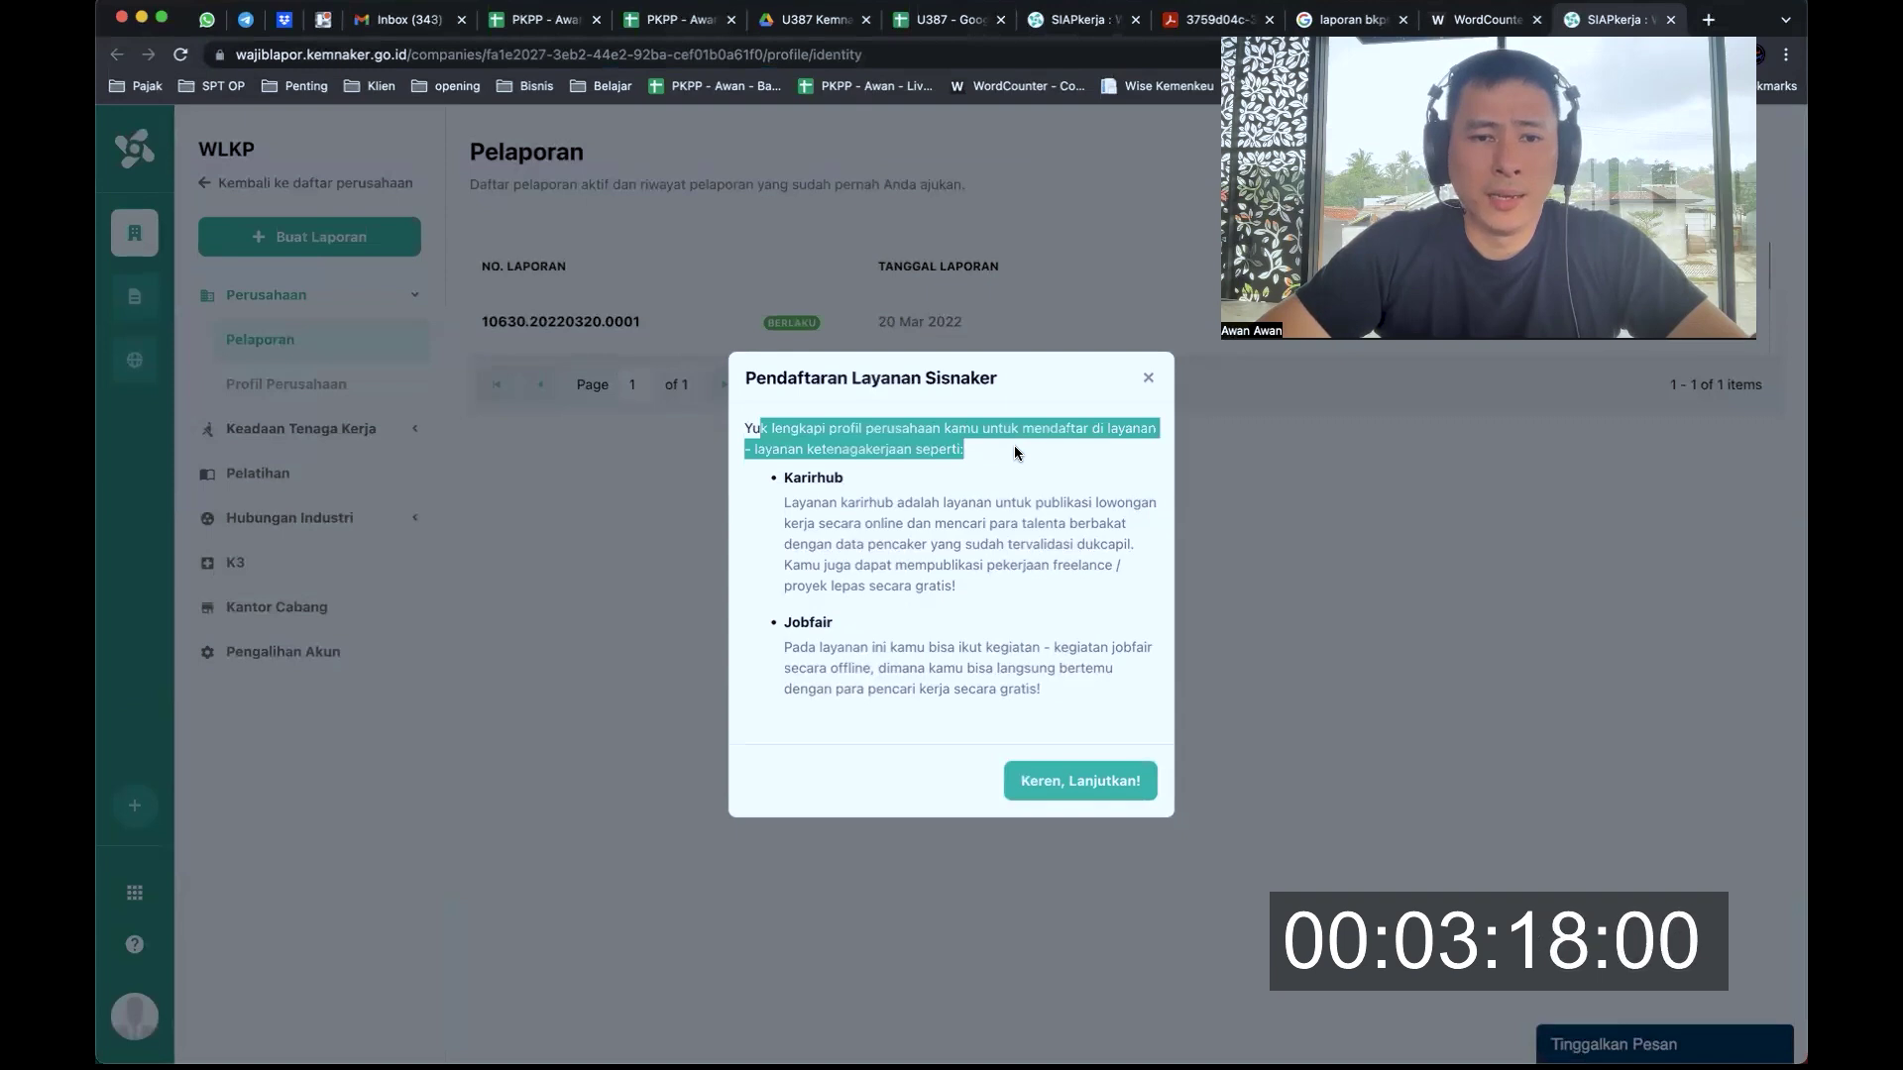
left_click_drag(784, 478, 844, 479)
left_click_drag(799, 623, 823, 622)
left_click_drag(813, 504, 902, 521)
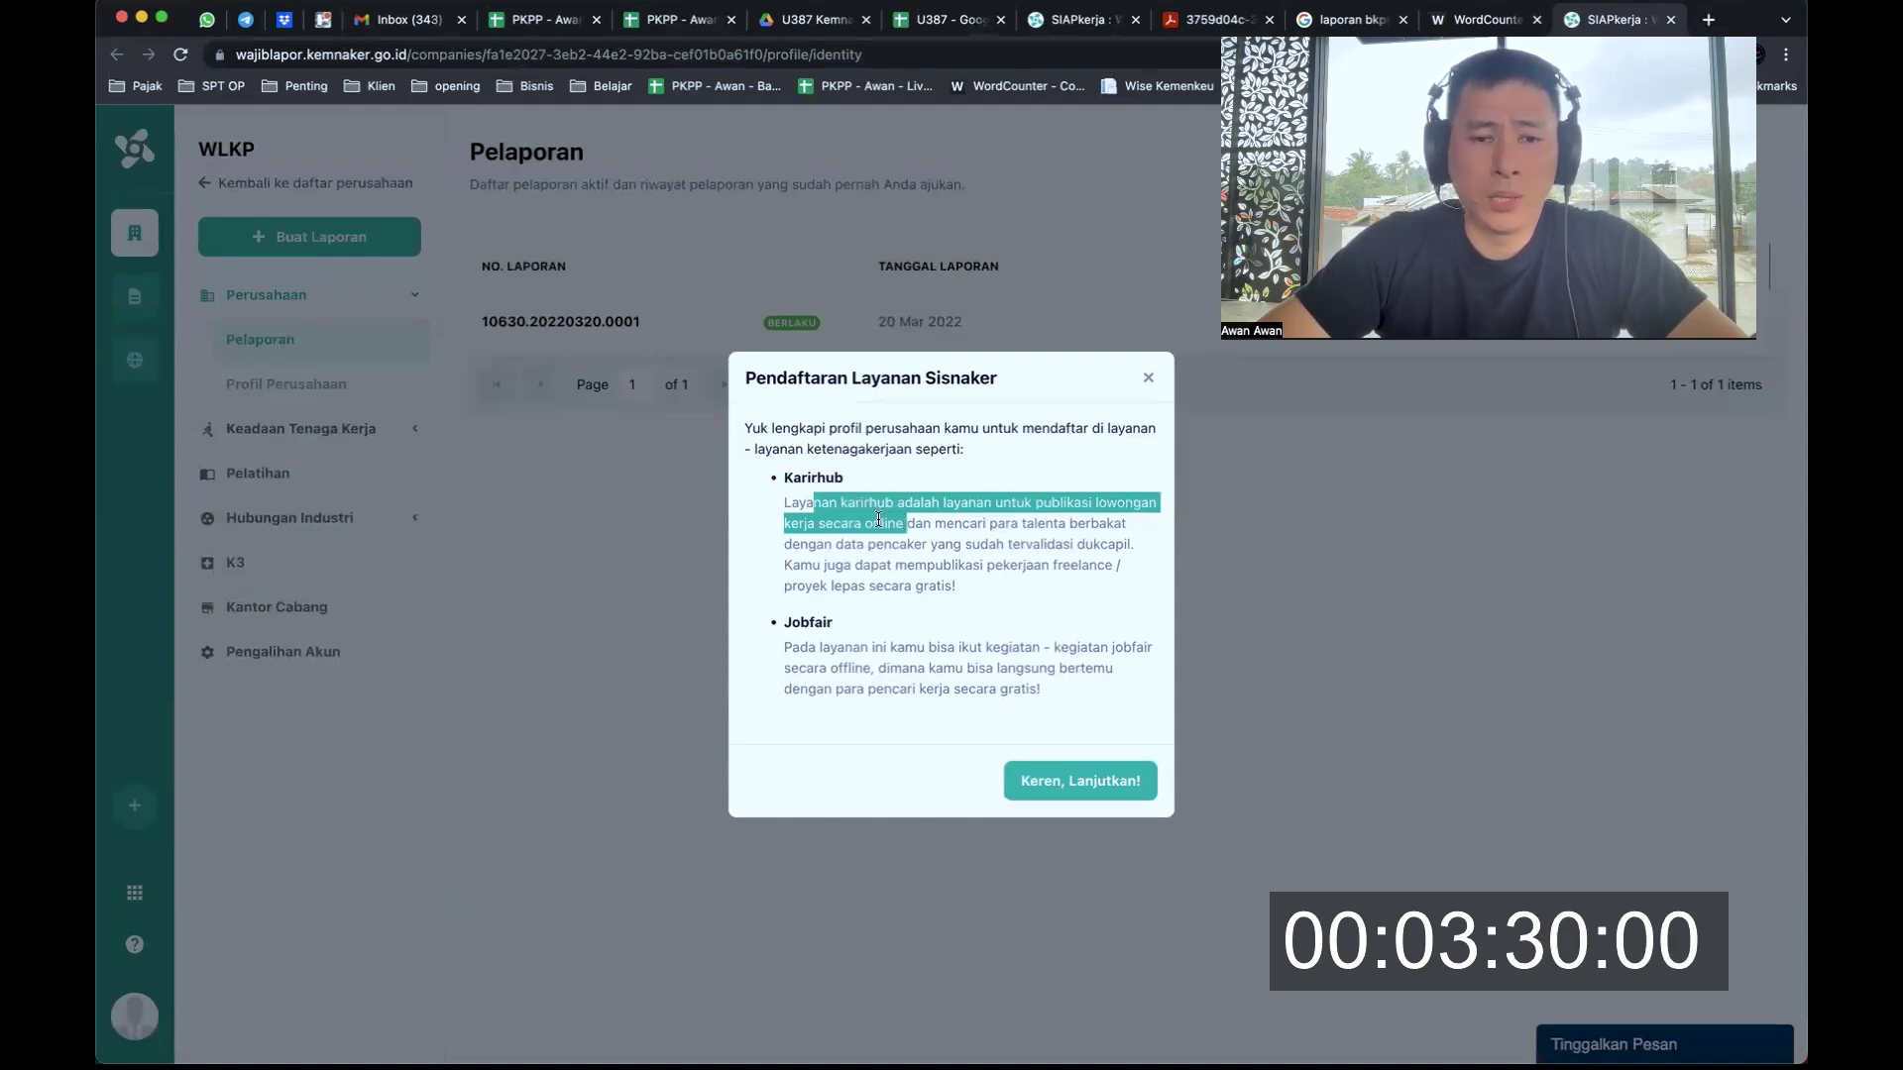
left_click_drag(934, 523, 1145, 544)
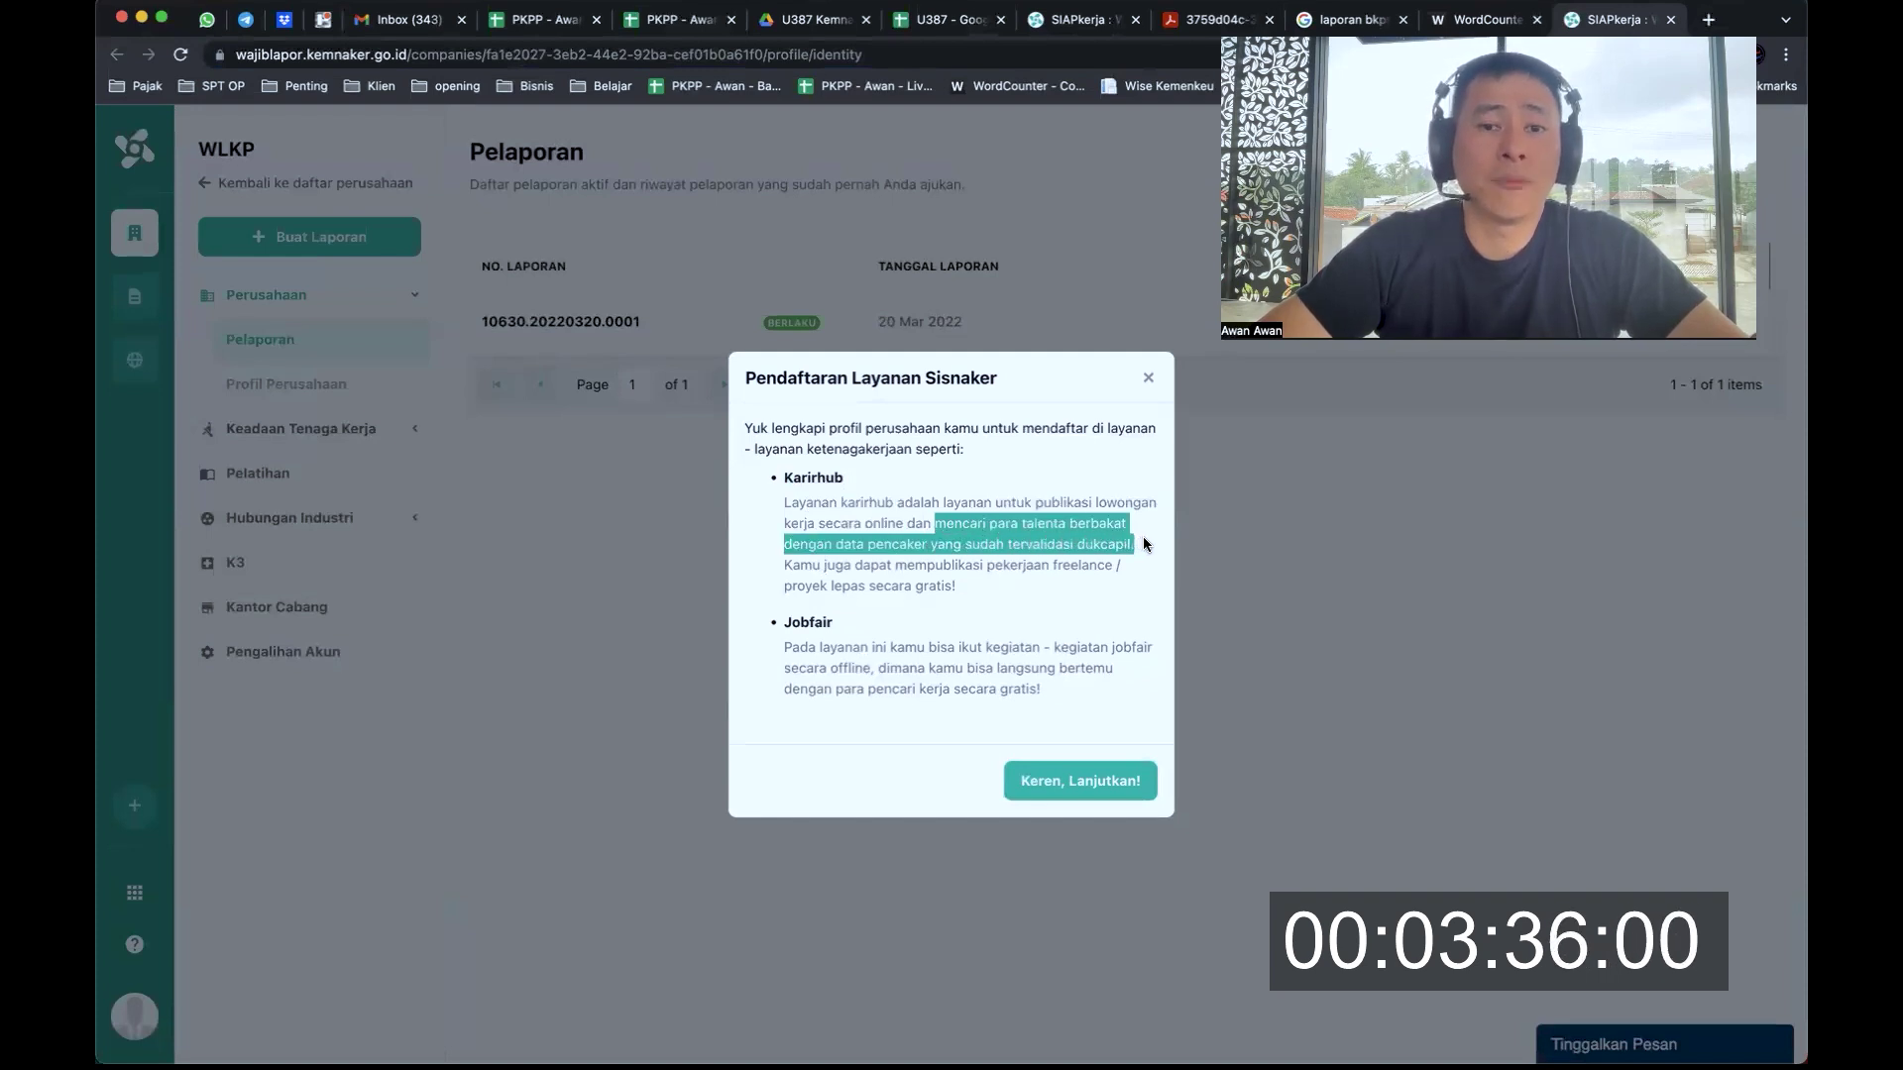
left_click_drag(849, 566, 1051, 585)
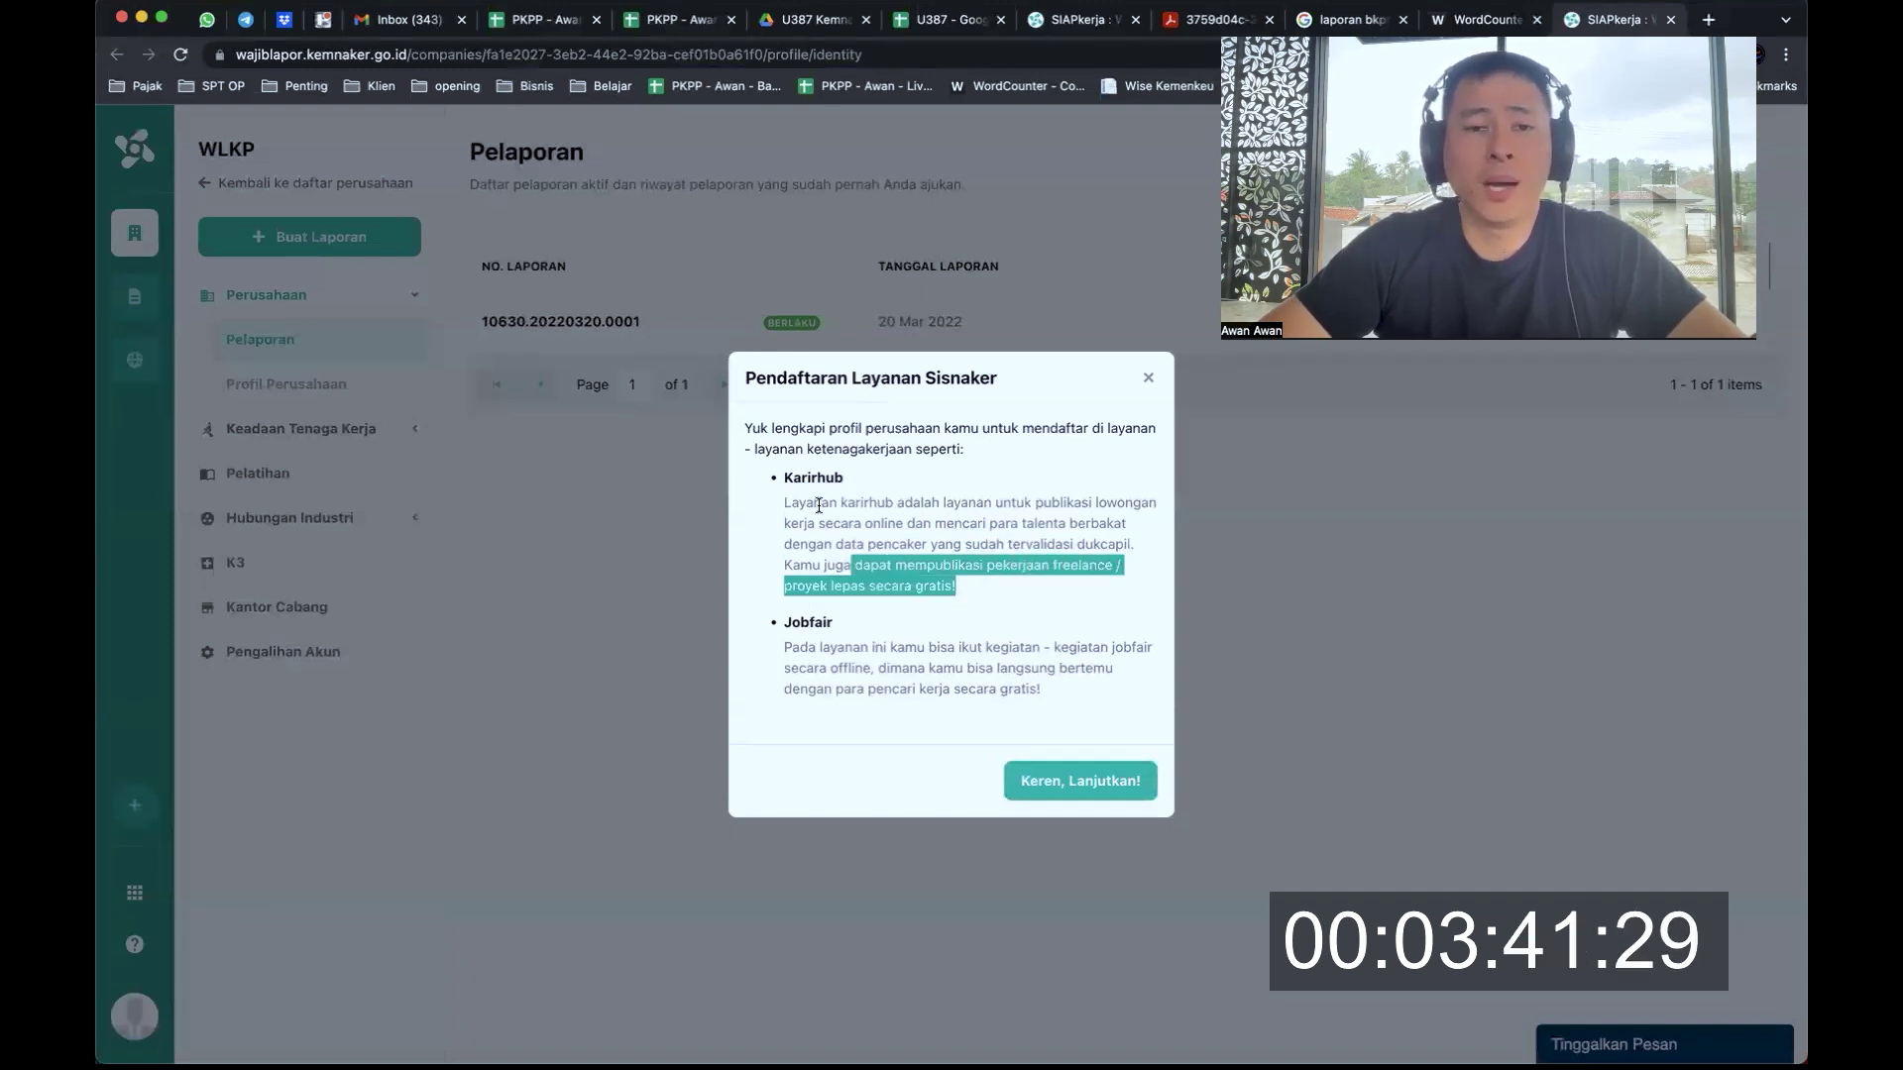
Review the Karirhub and Jobfair descriptions, including Jobfair's offline job fair events
left_click_drag(784, 503, 979, 587)
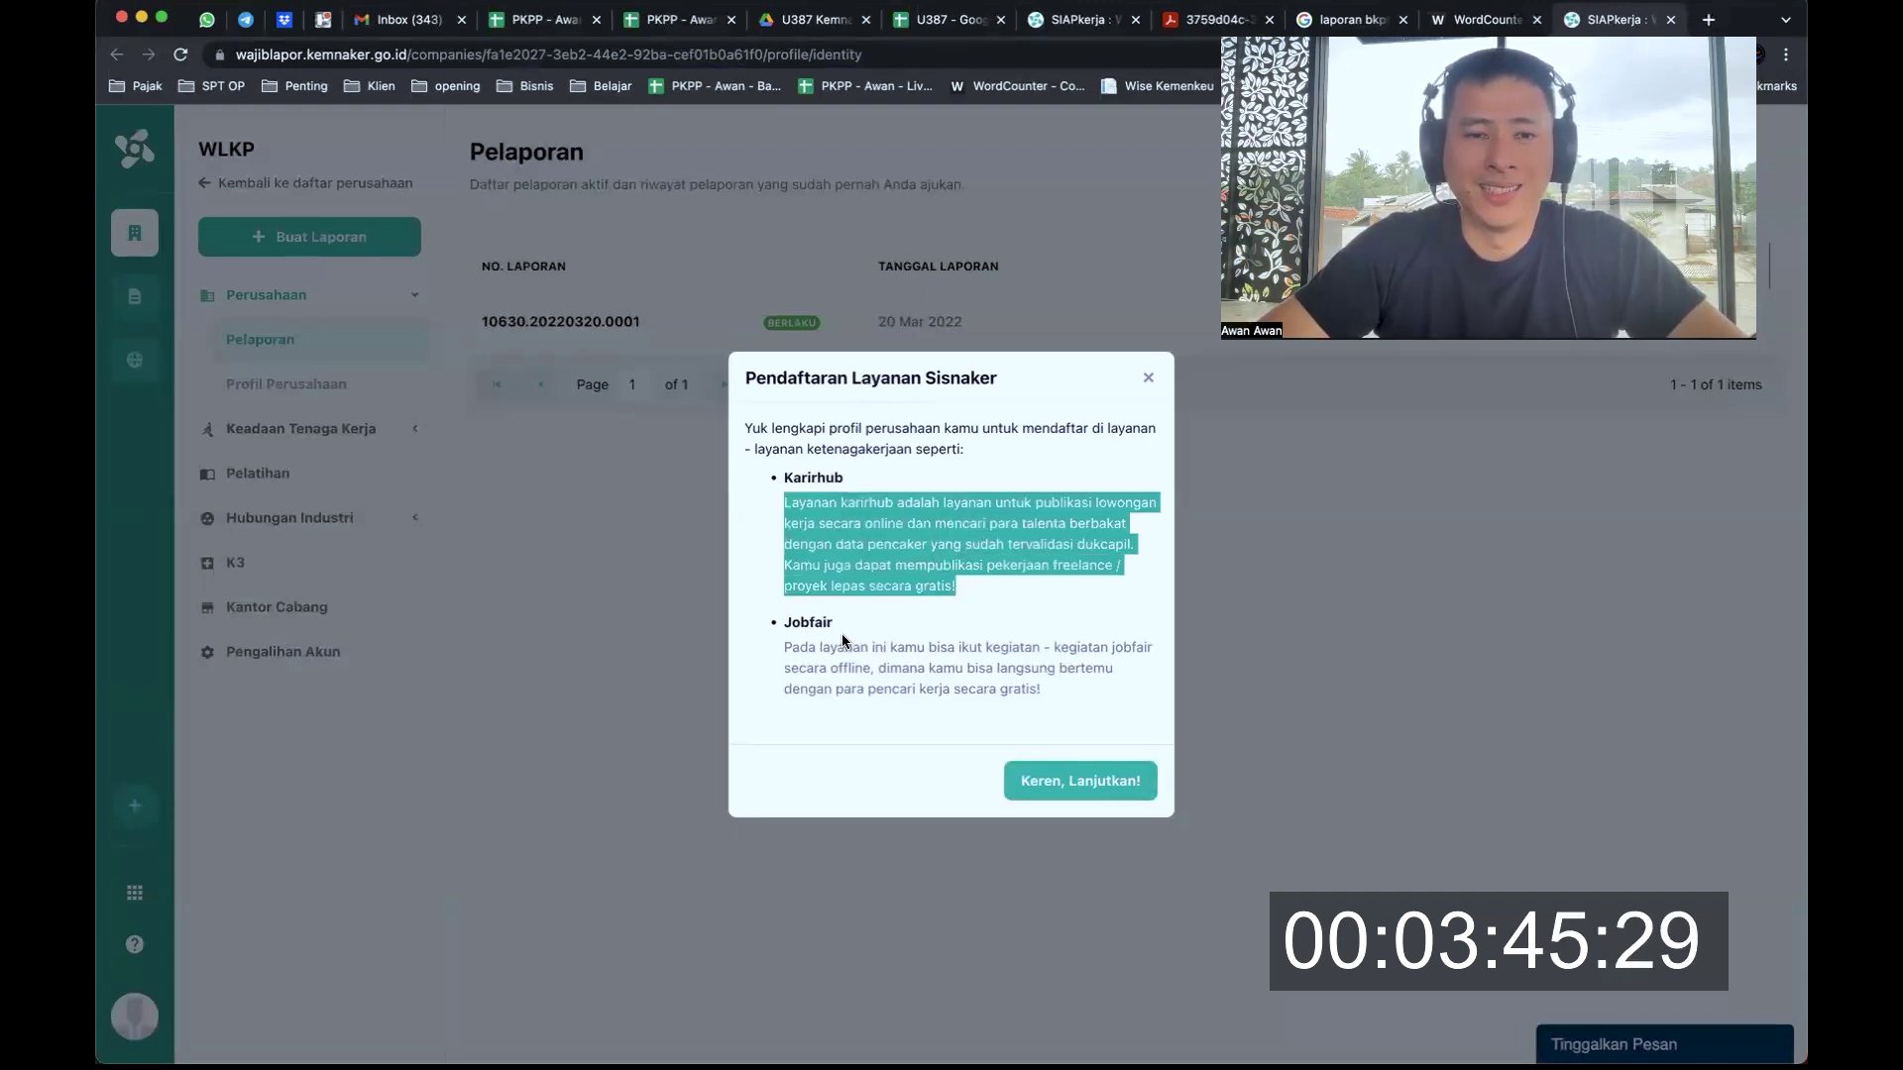
left_click_drag(785, 646, 1055, 710)
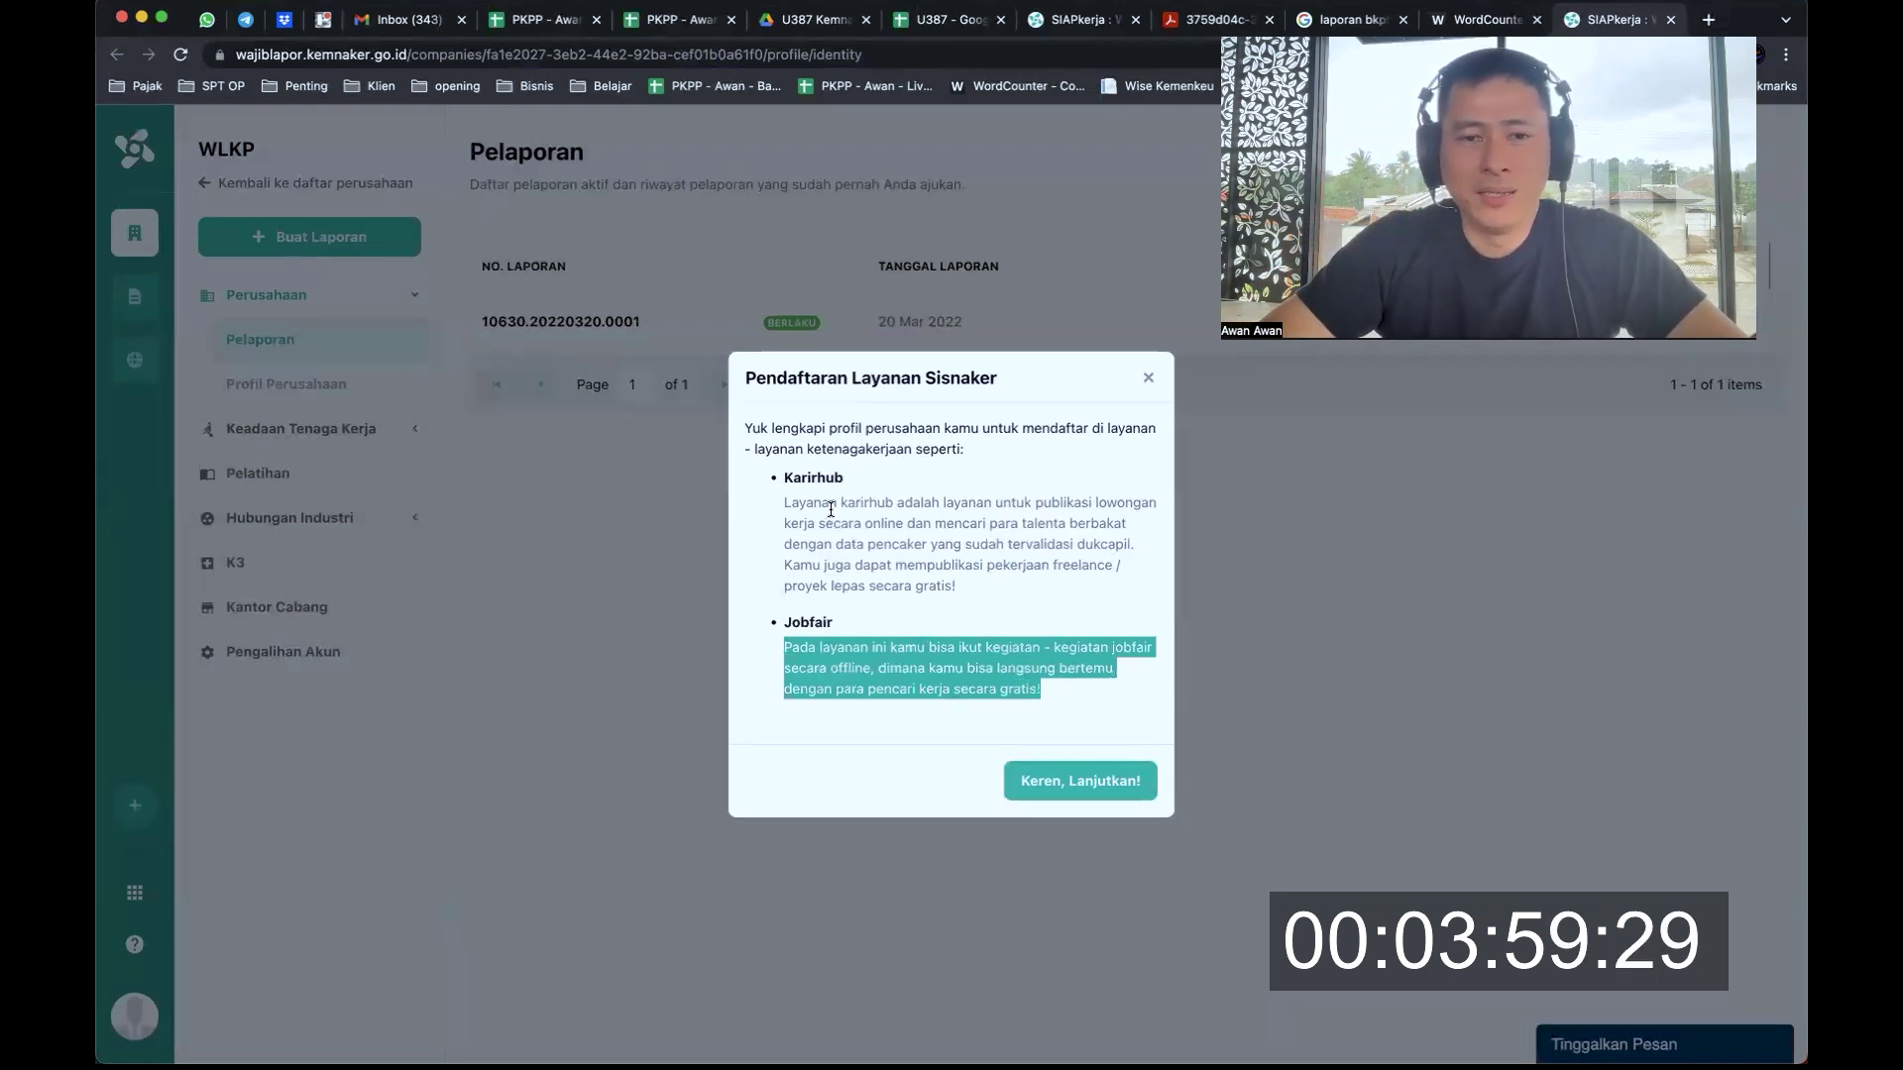
left_click(826, 643)
left_click_drag(811, 648, 886, 669)
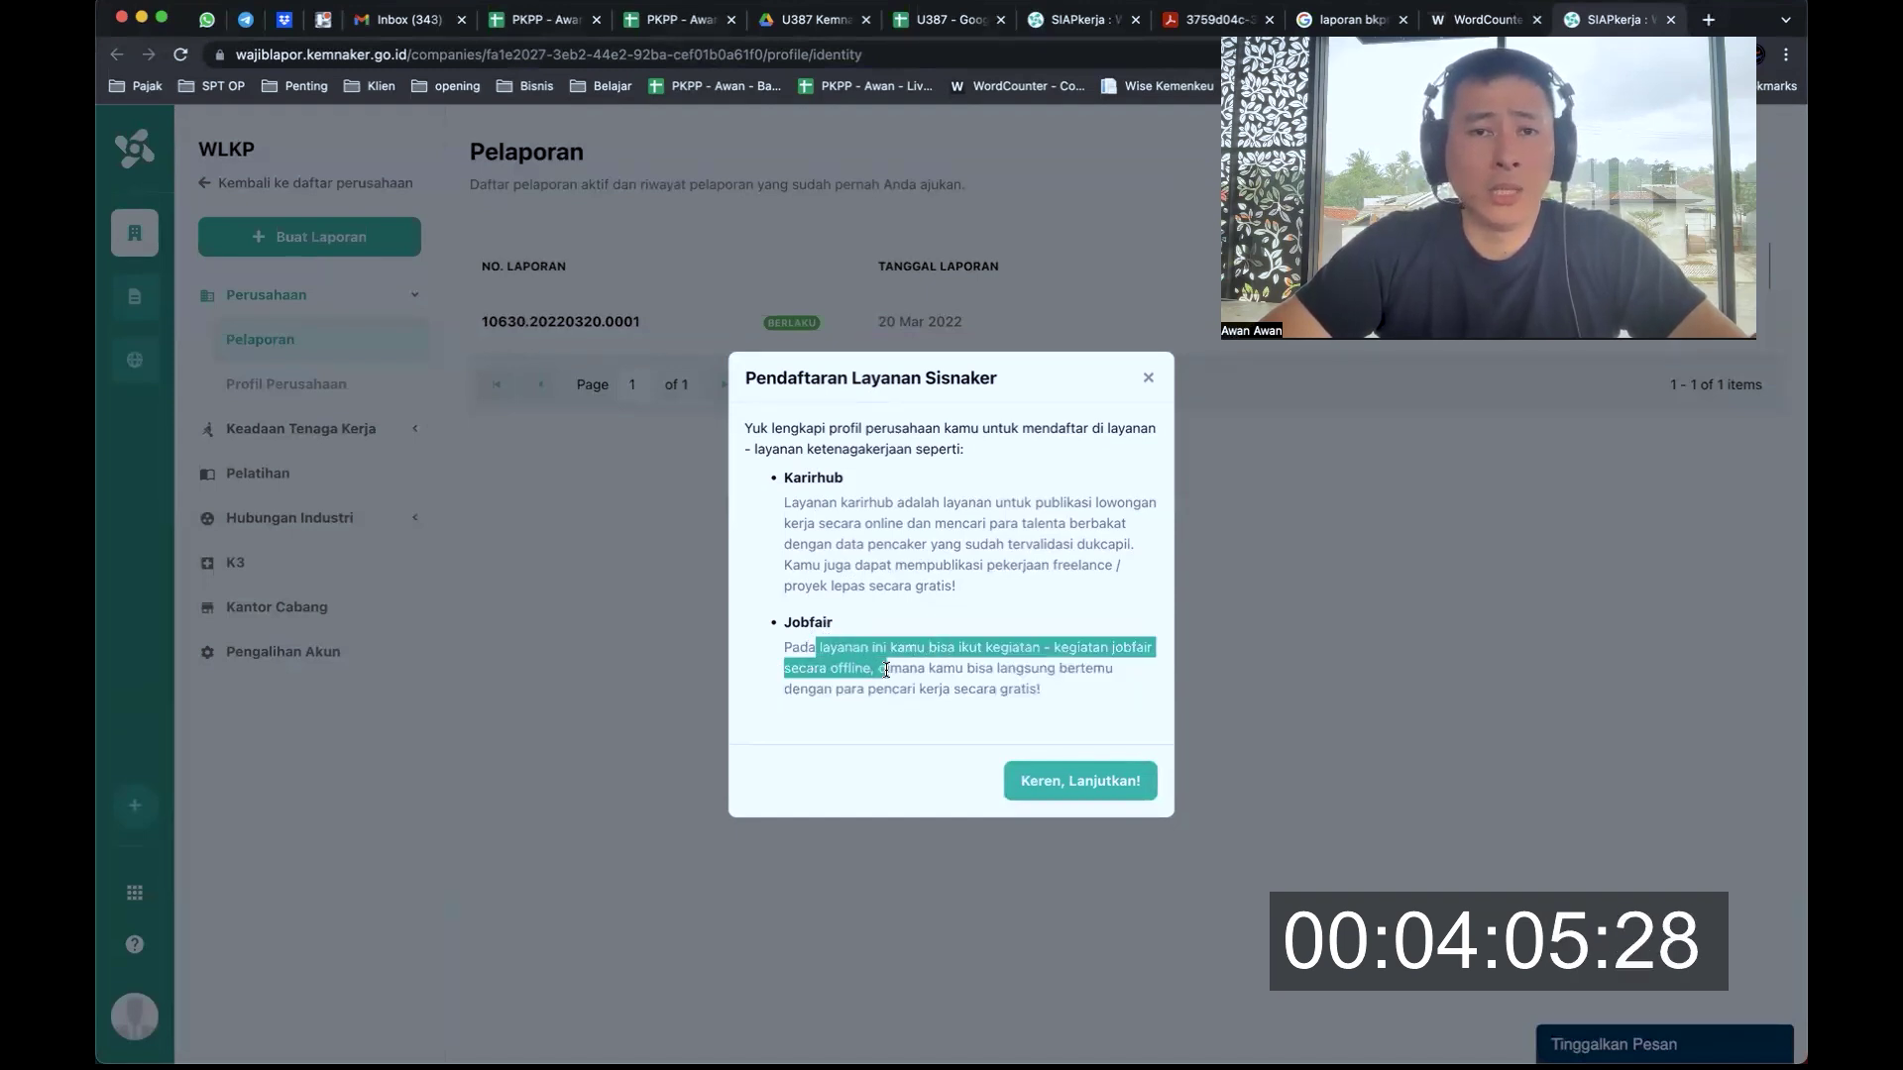
left_click(910, 668)
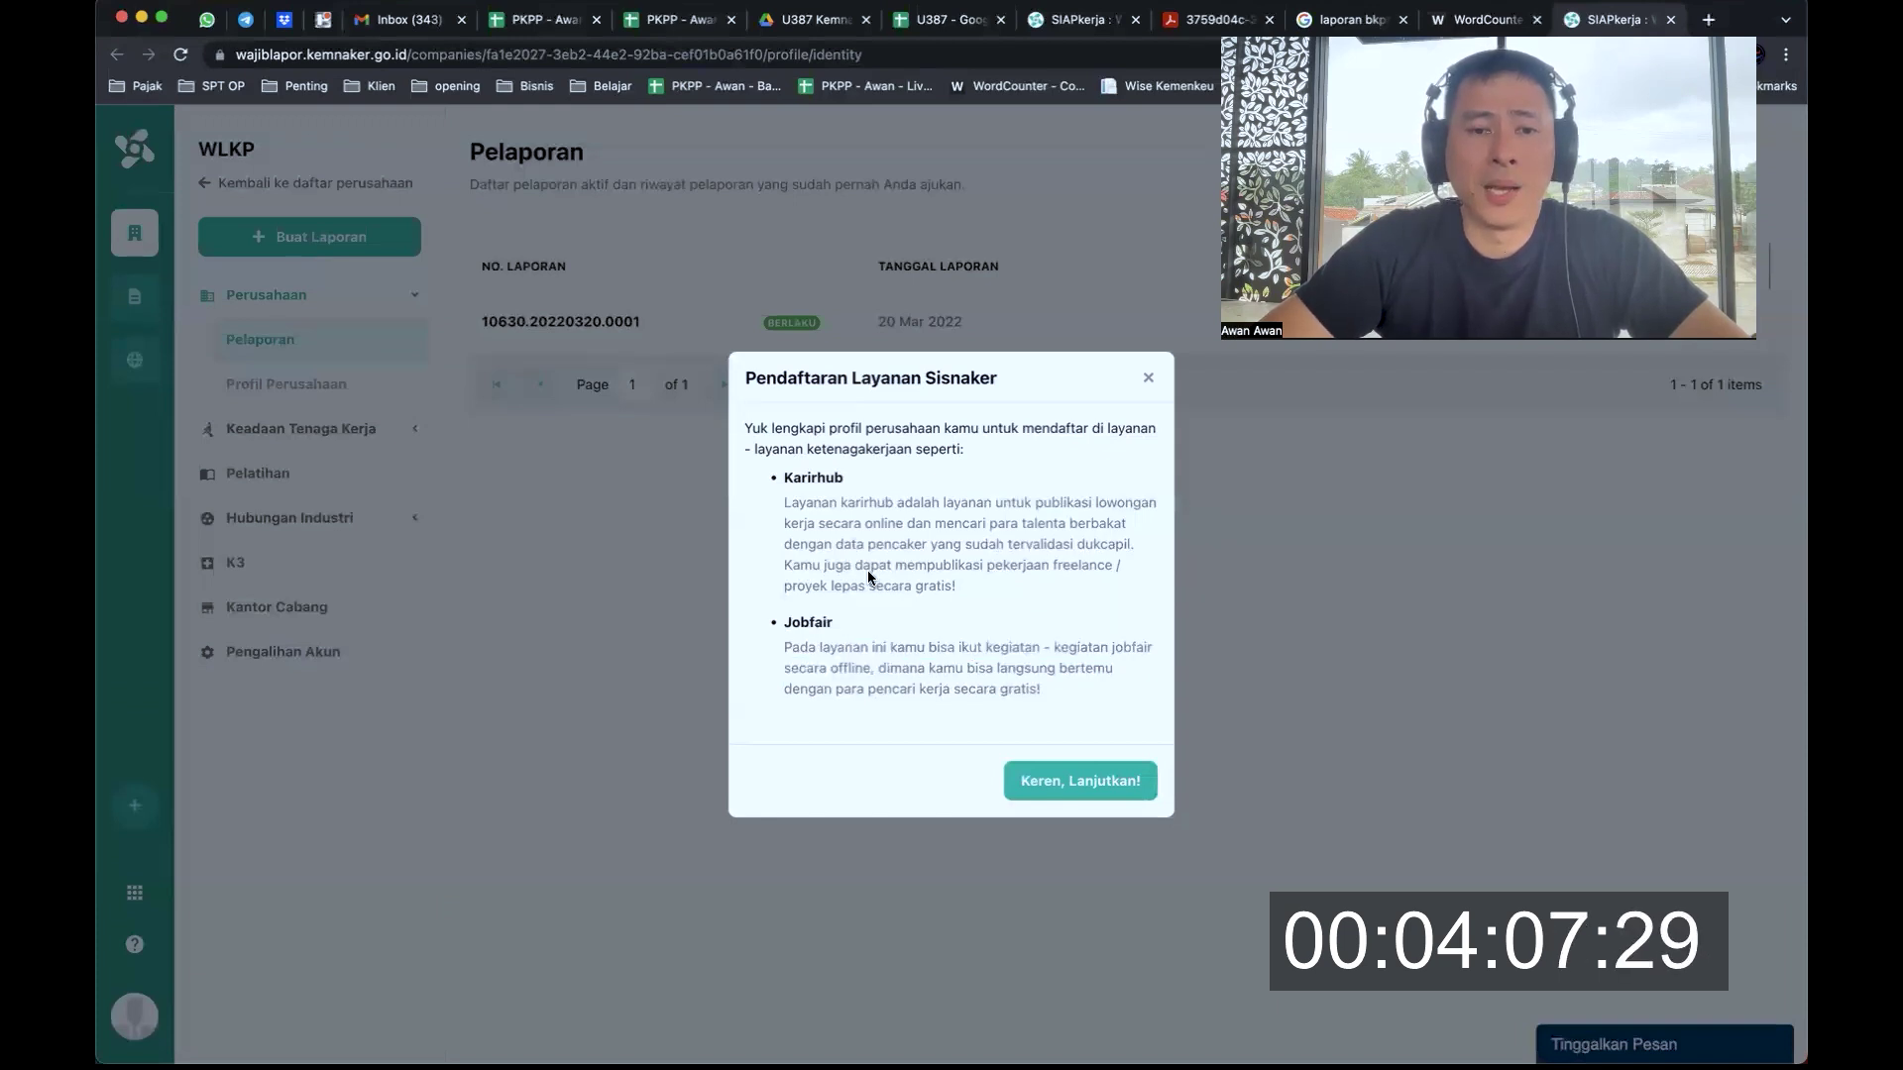
left_click_drag(838, 504, 877, 579)
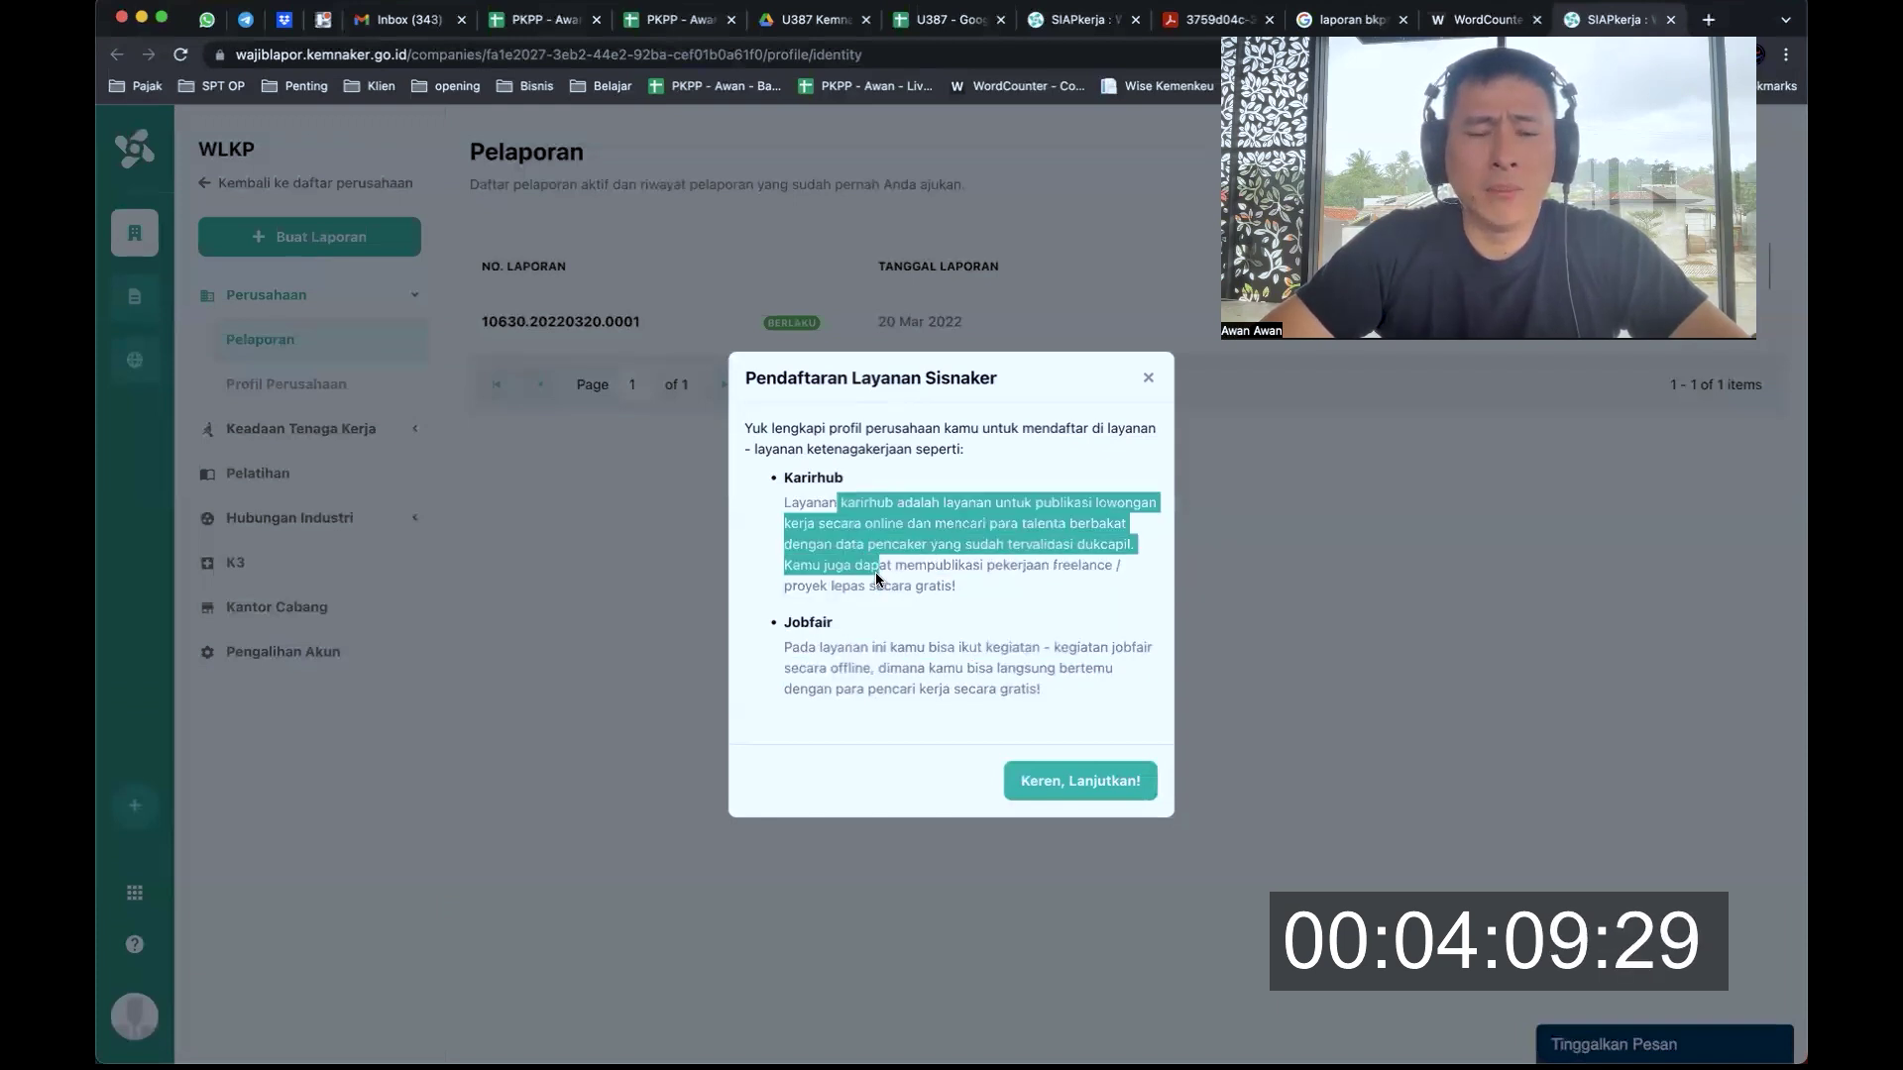
left_click(902, 572)
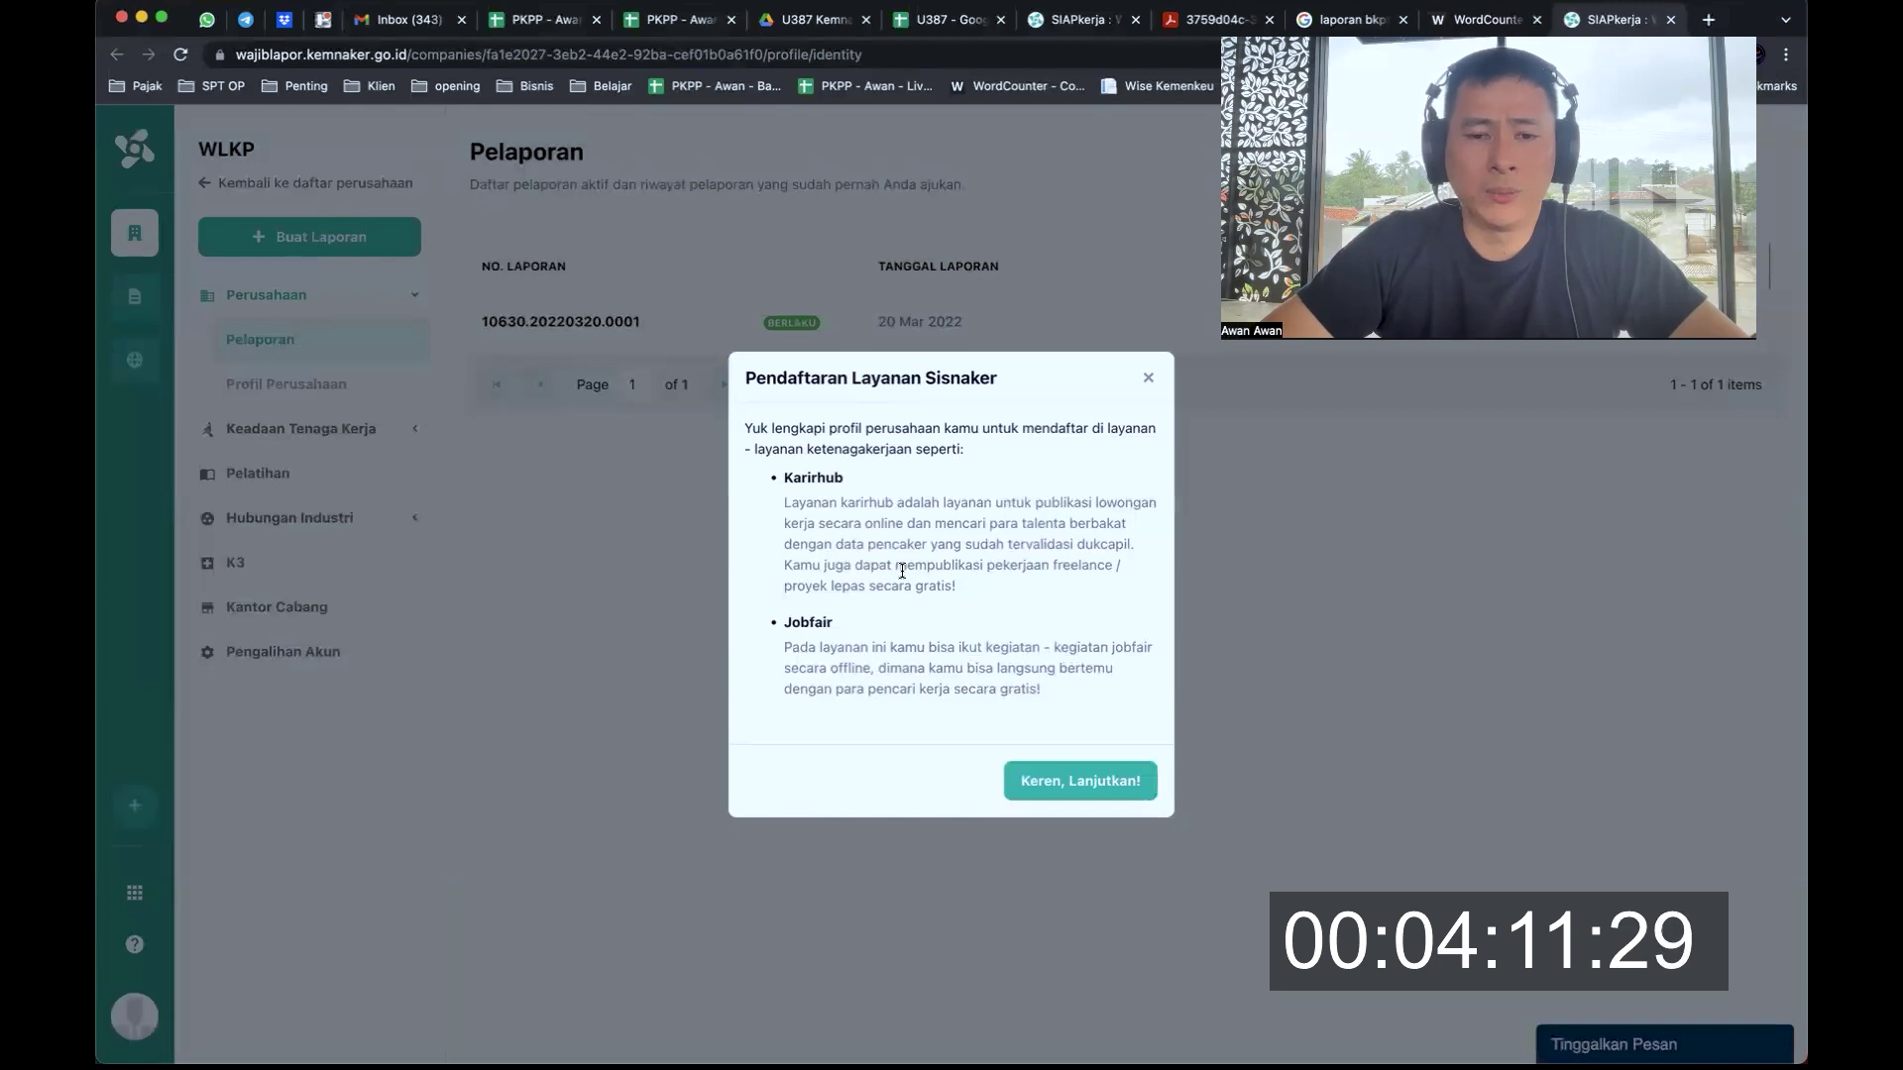
Enter the Tentang Perusahaan description ending 'di bidang pelatihan perpajakan akuntansi dan bisnis'
left_click(1085, 785)
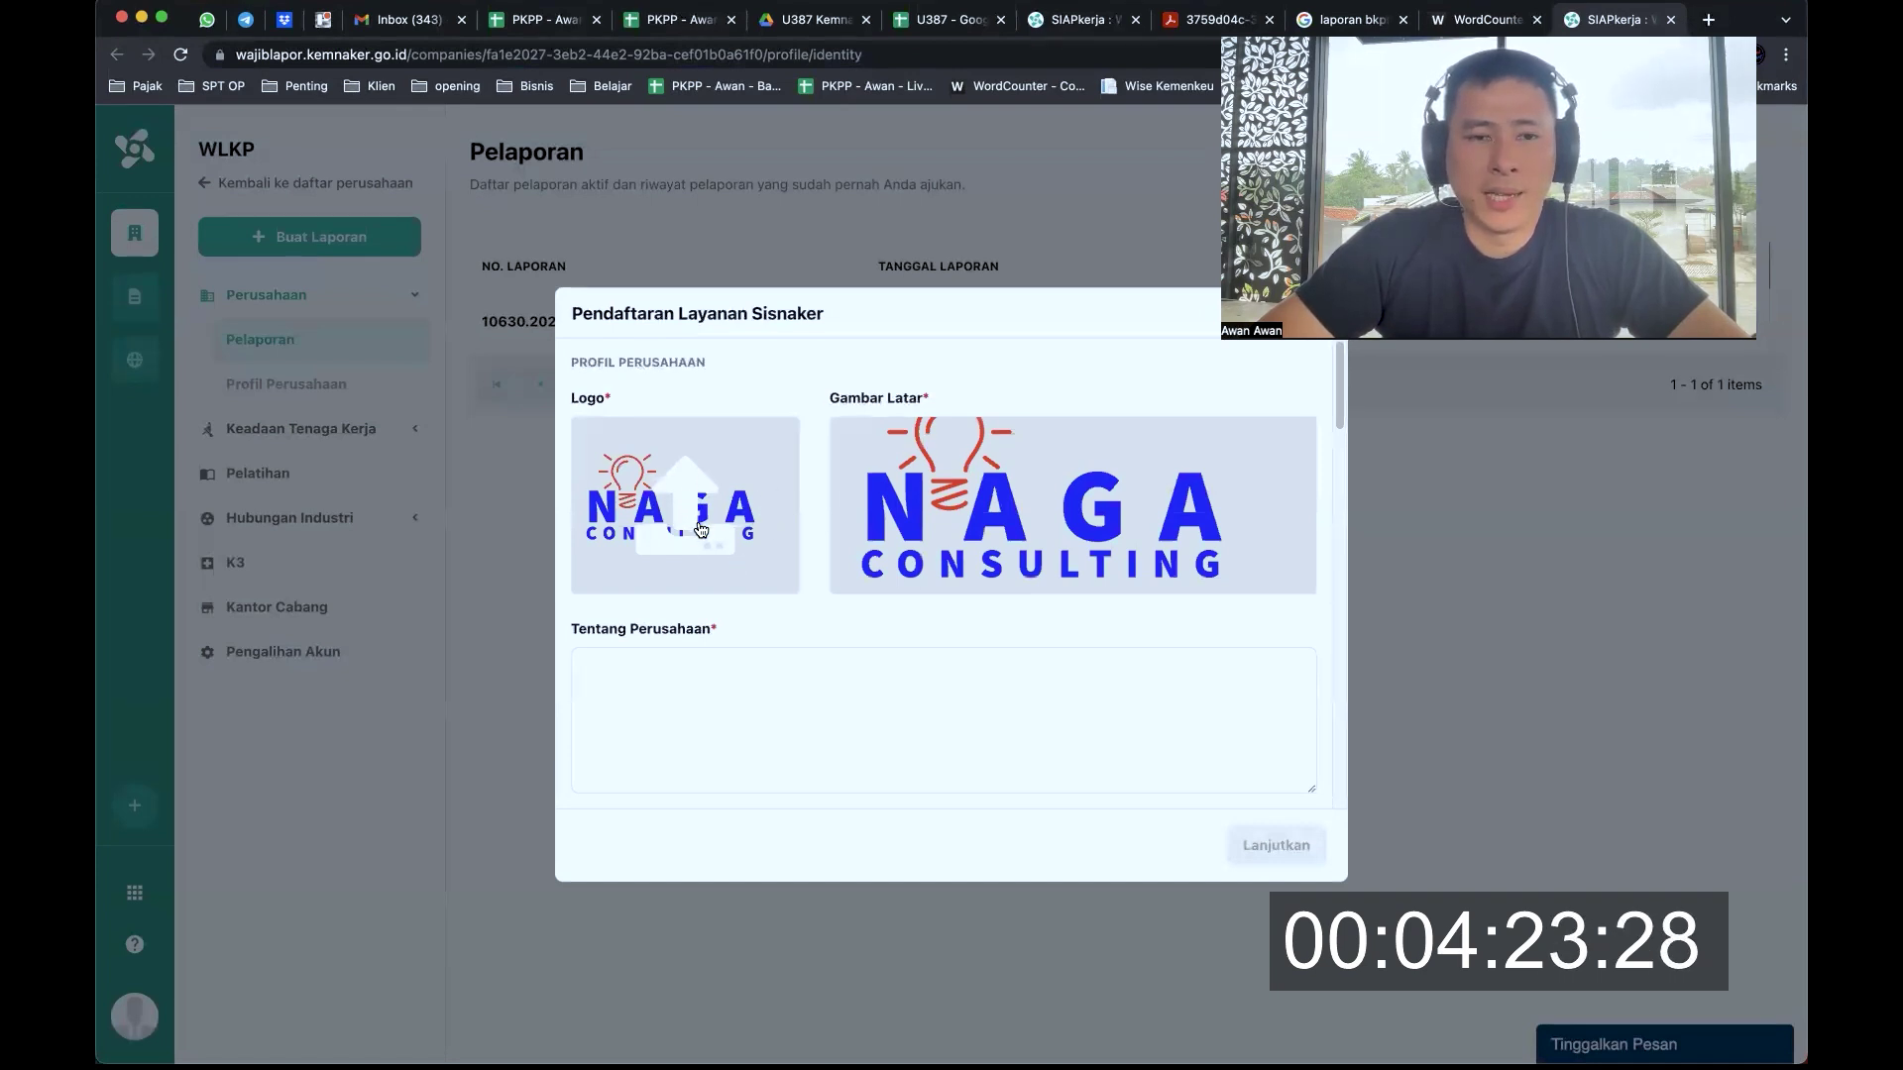
left_click(827, 715)
type("Kami")
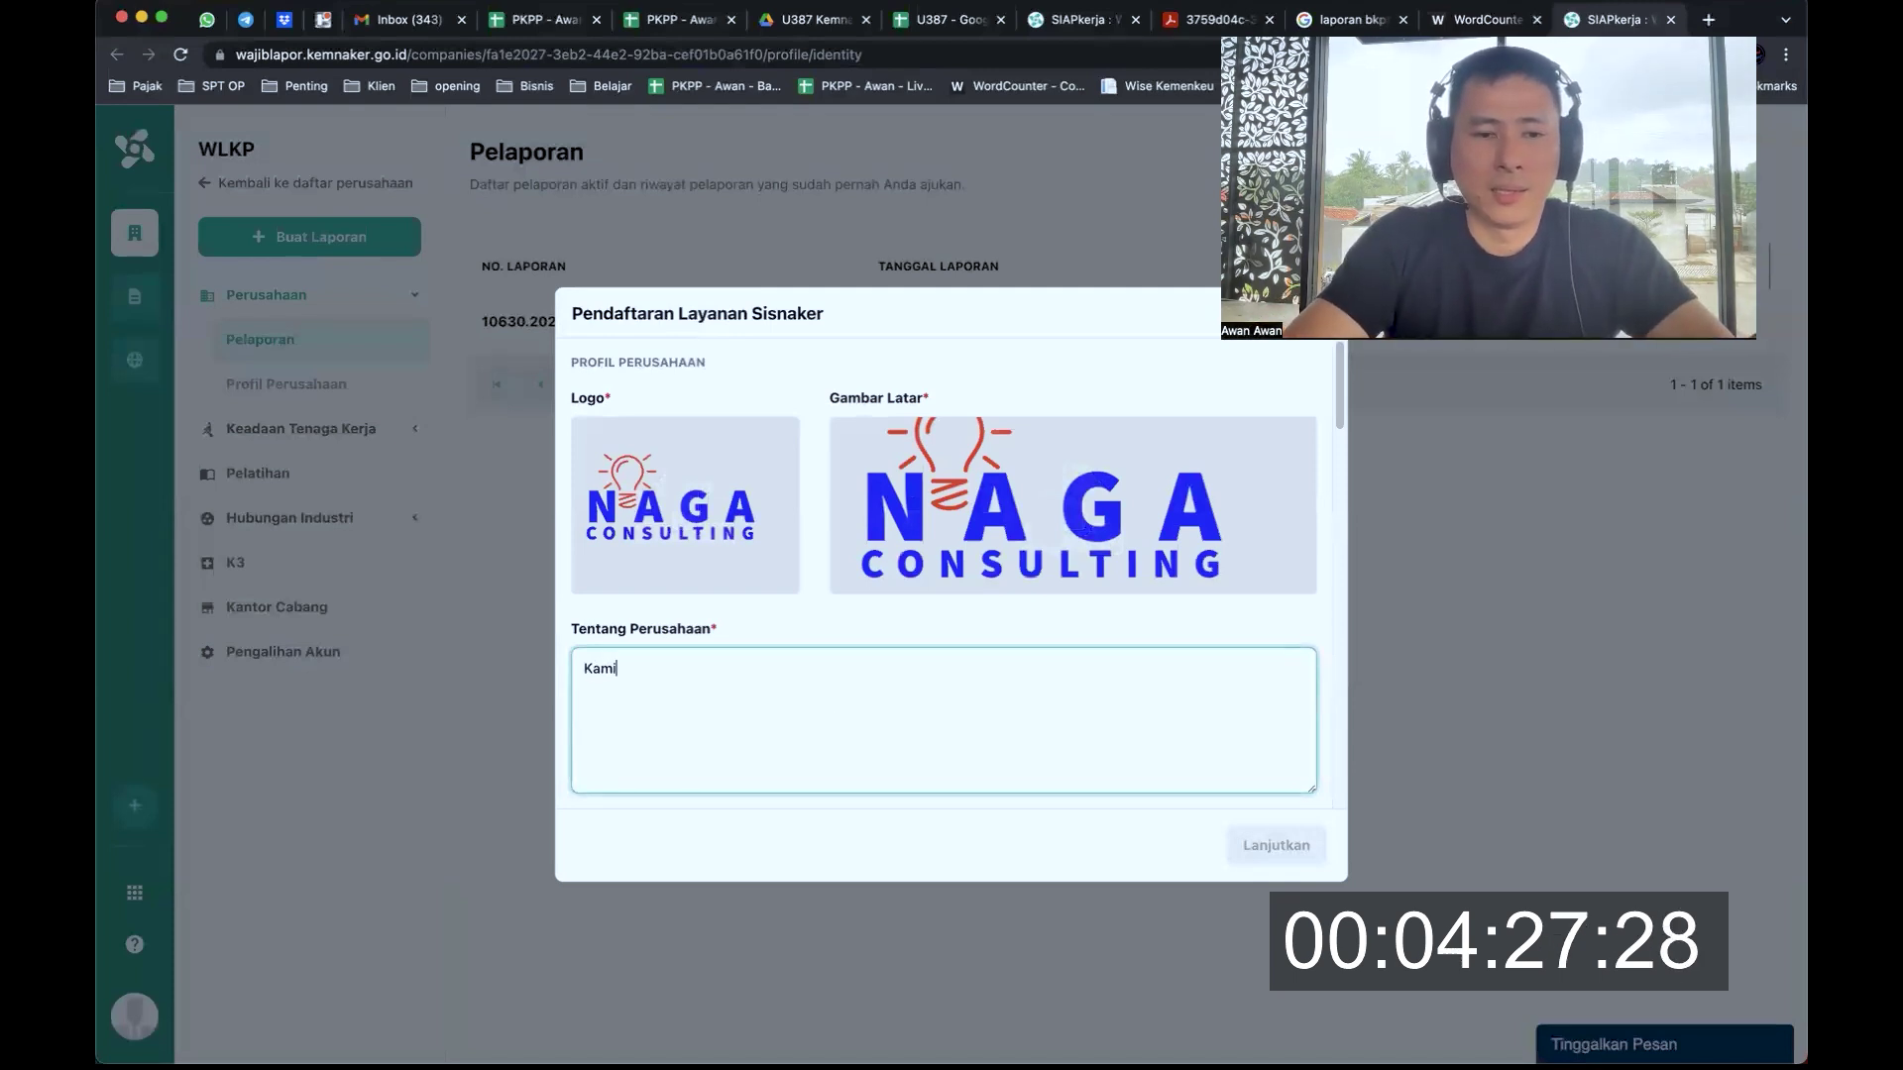
type(" bergeran")
key("BackSpace")
key("BackSpace")
type("ak ")
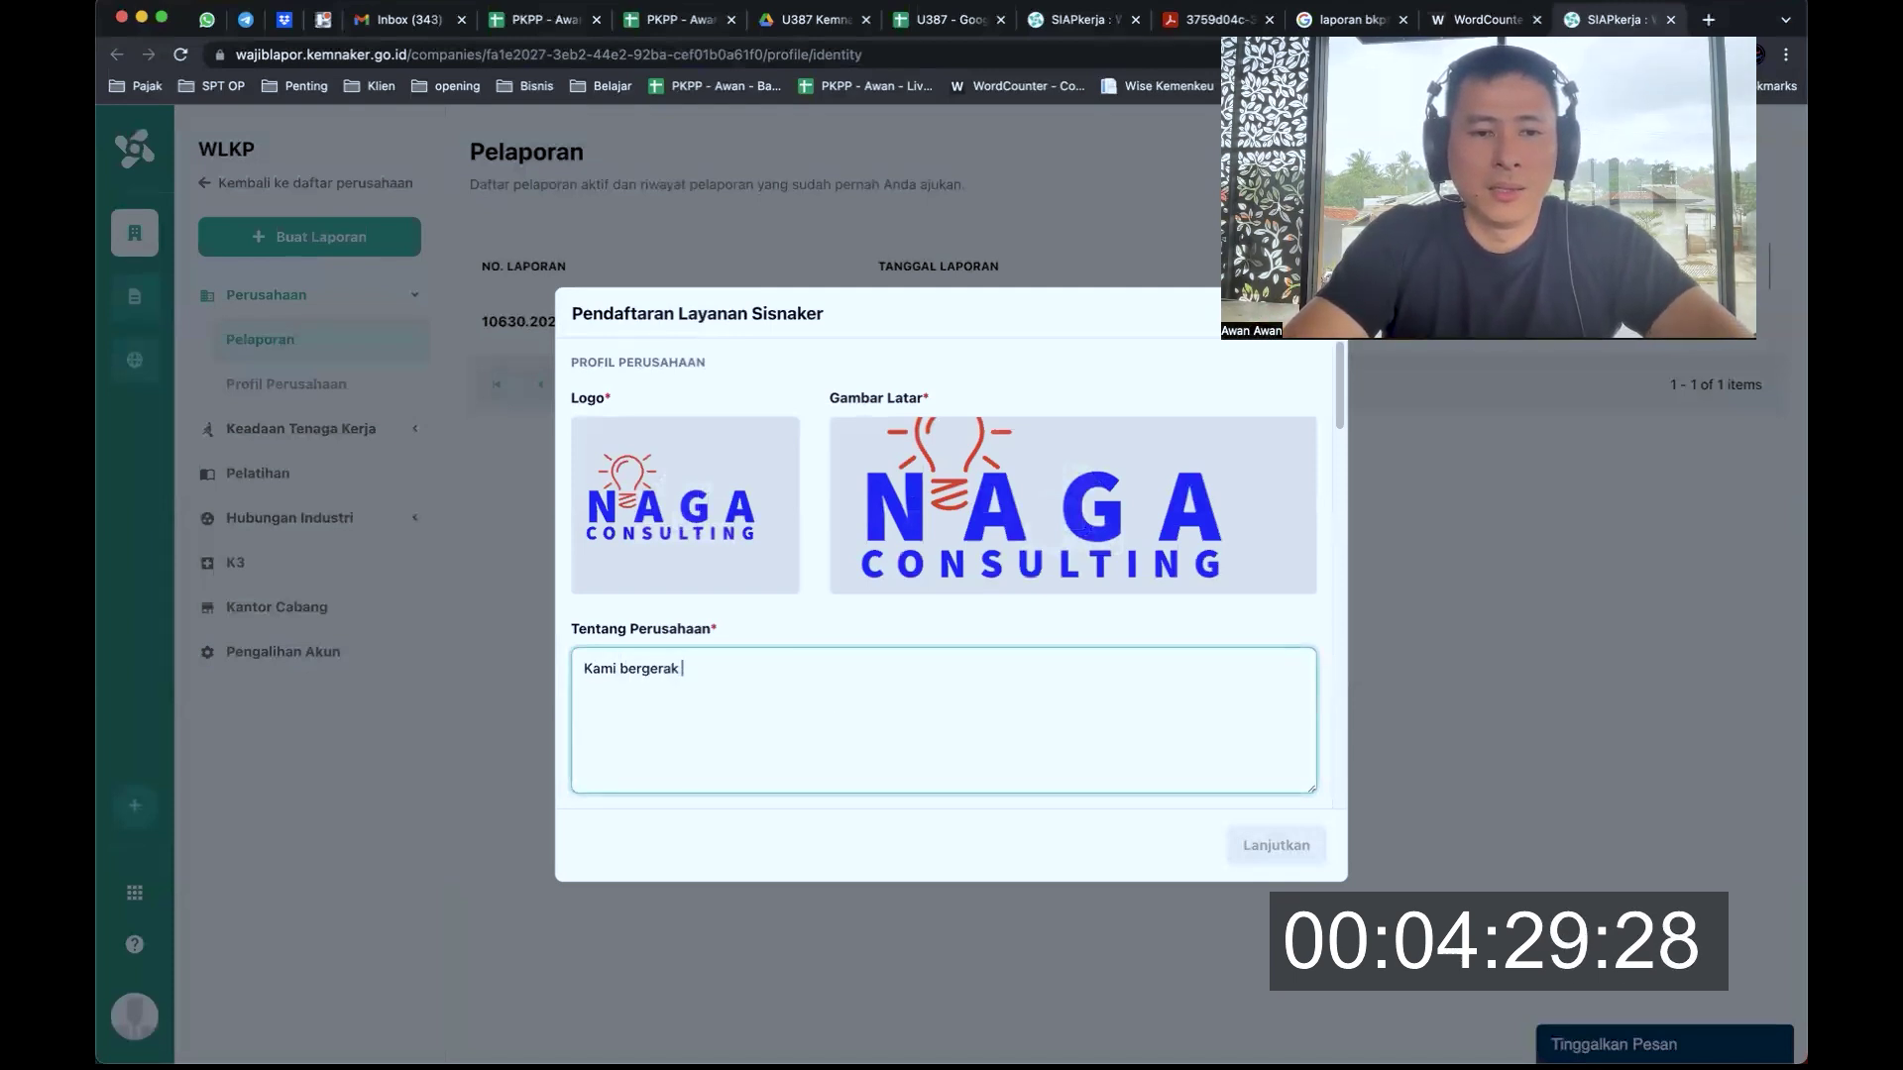
type("di bidang pelatihan")
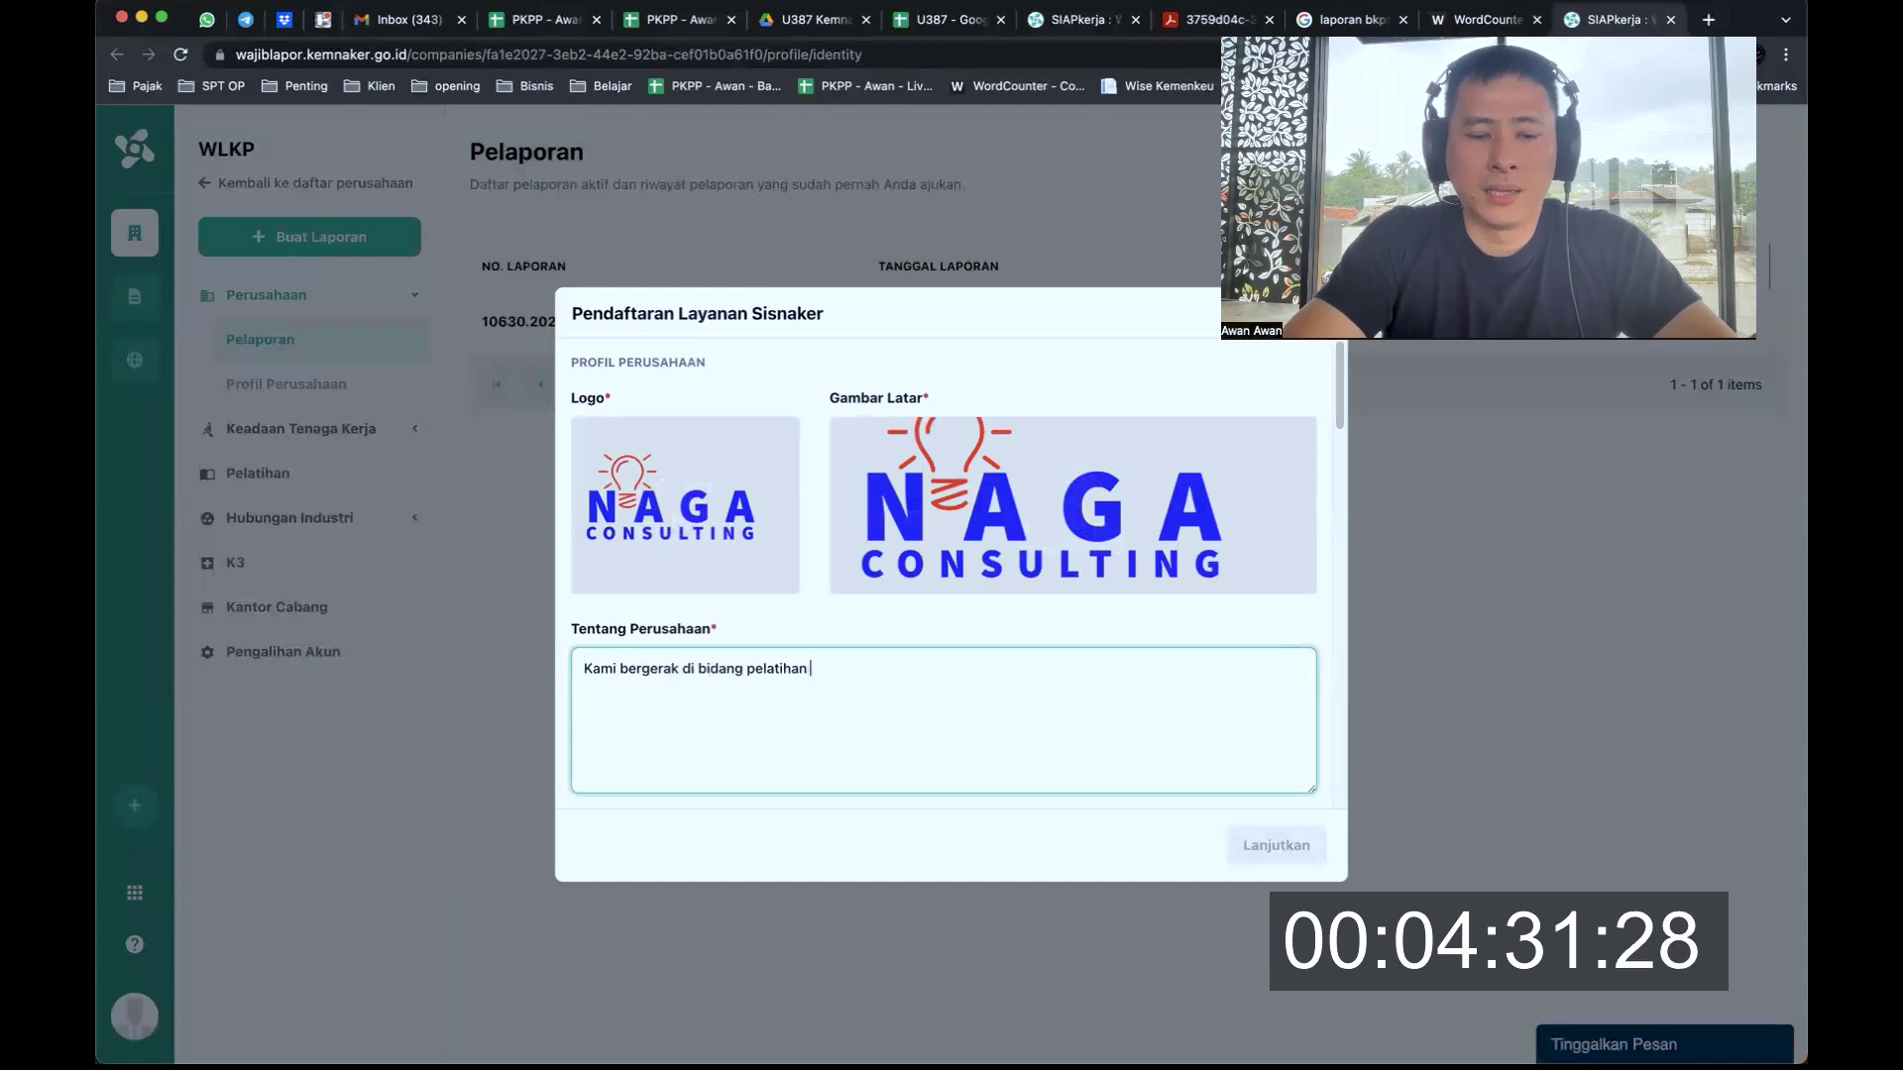
type(" perpajakan ")
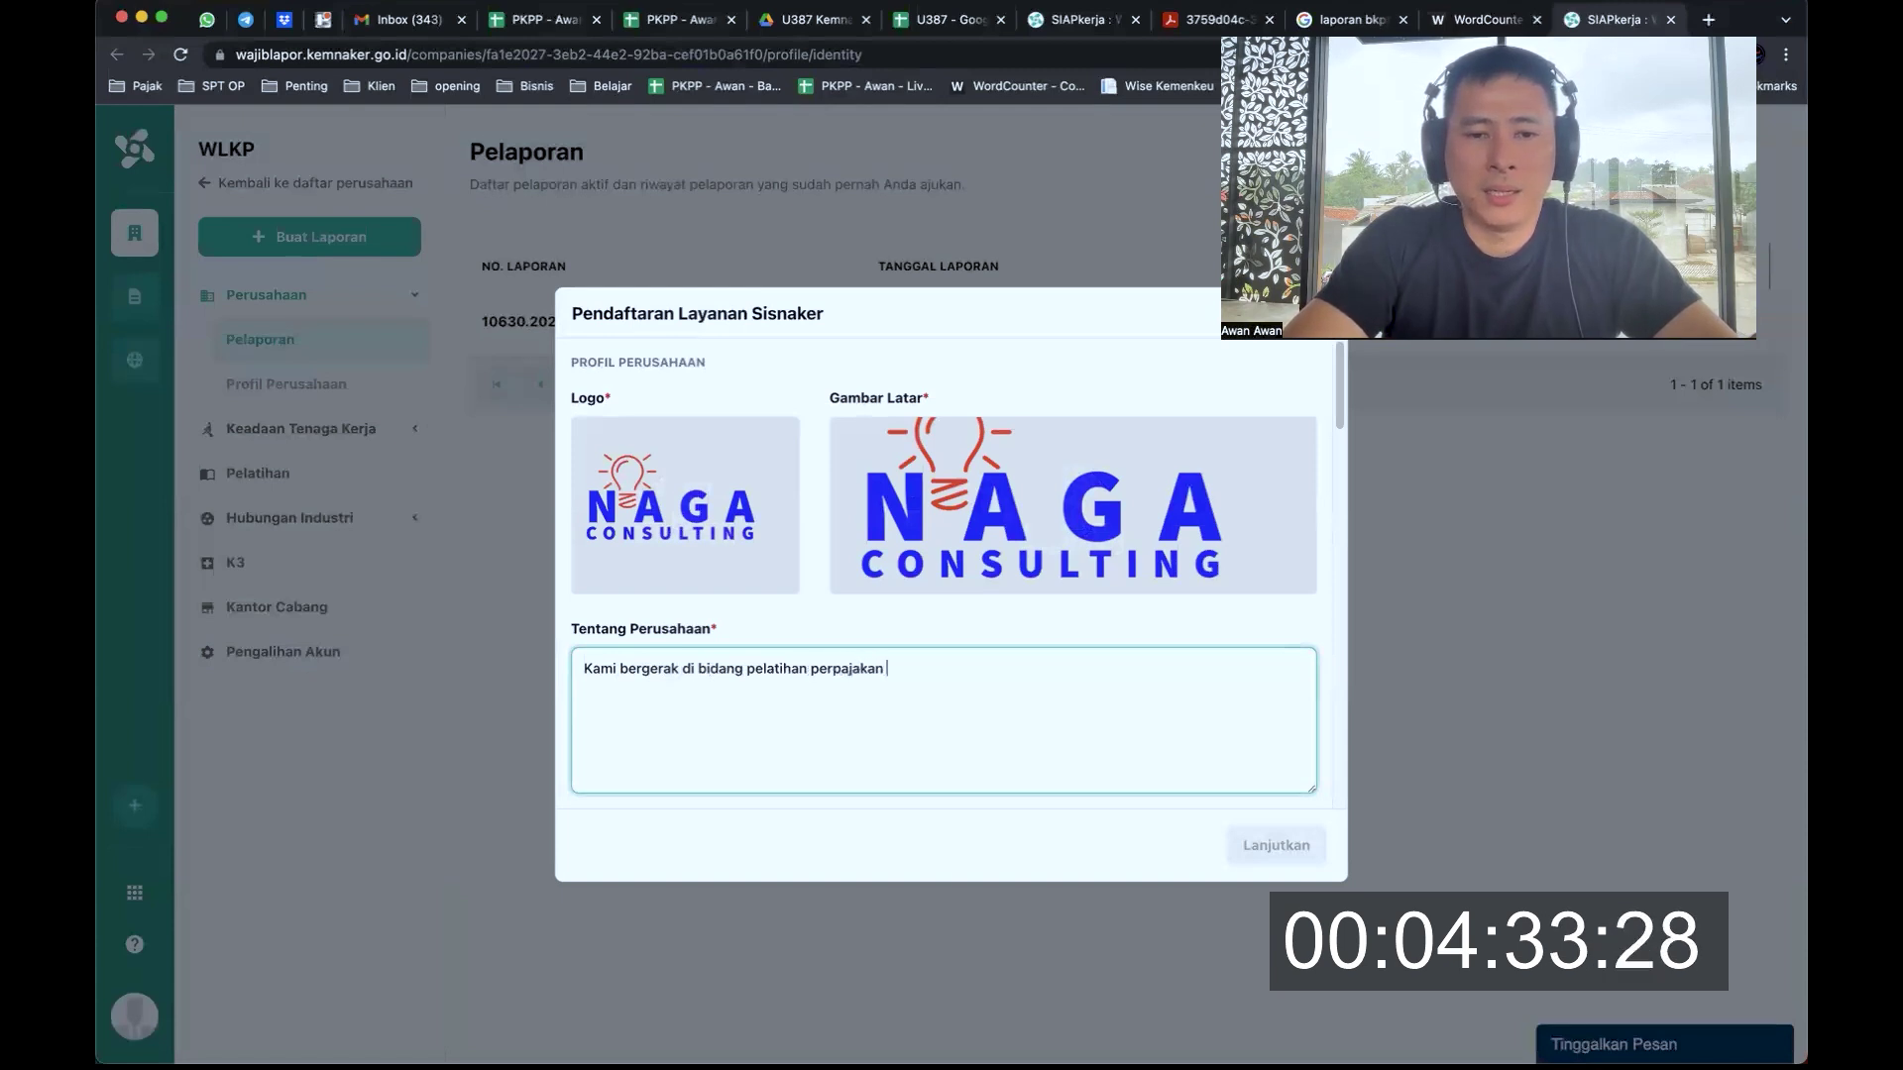
type("akuntansi dan bisnis")
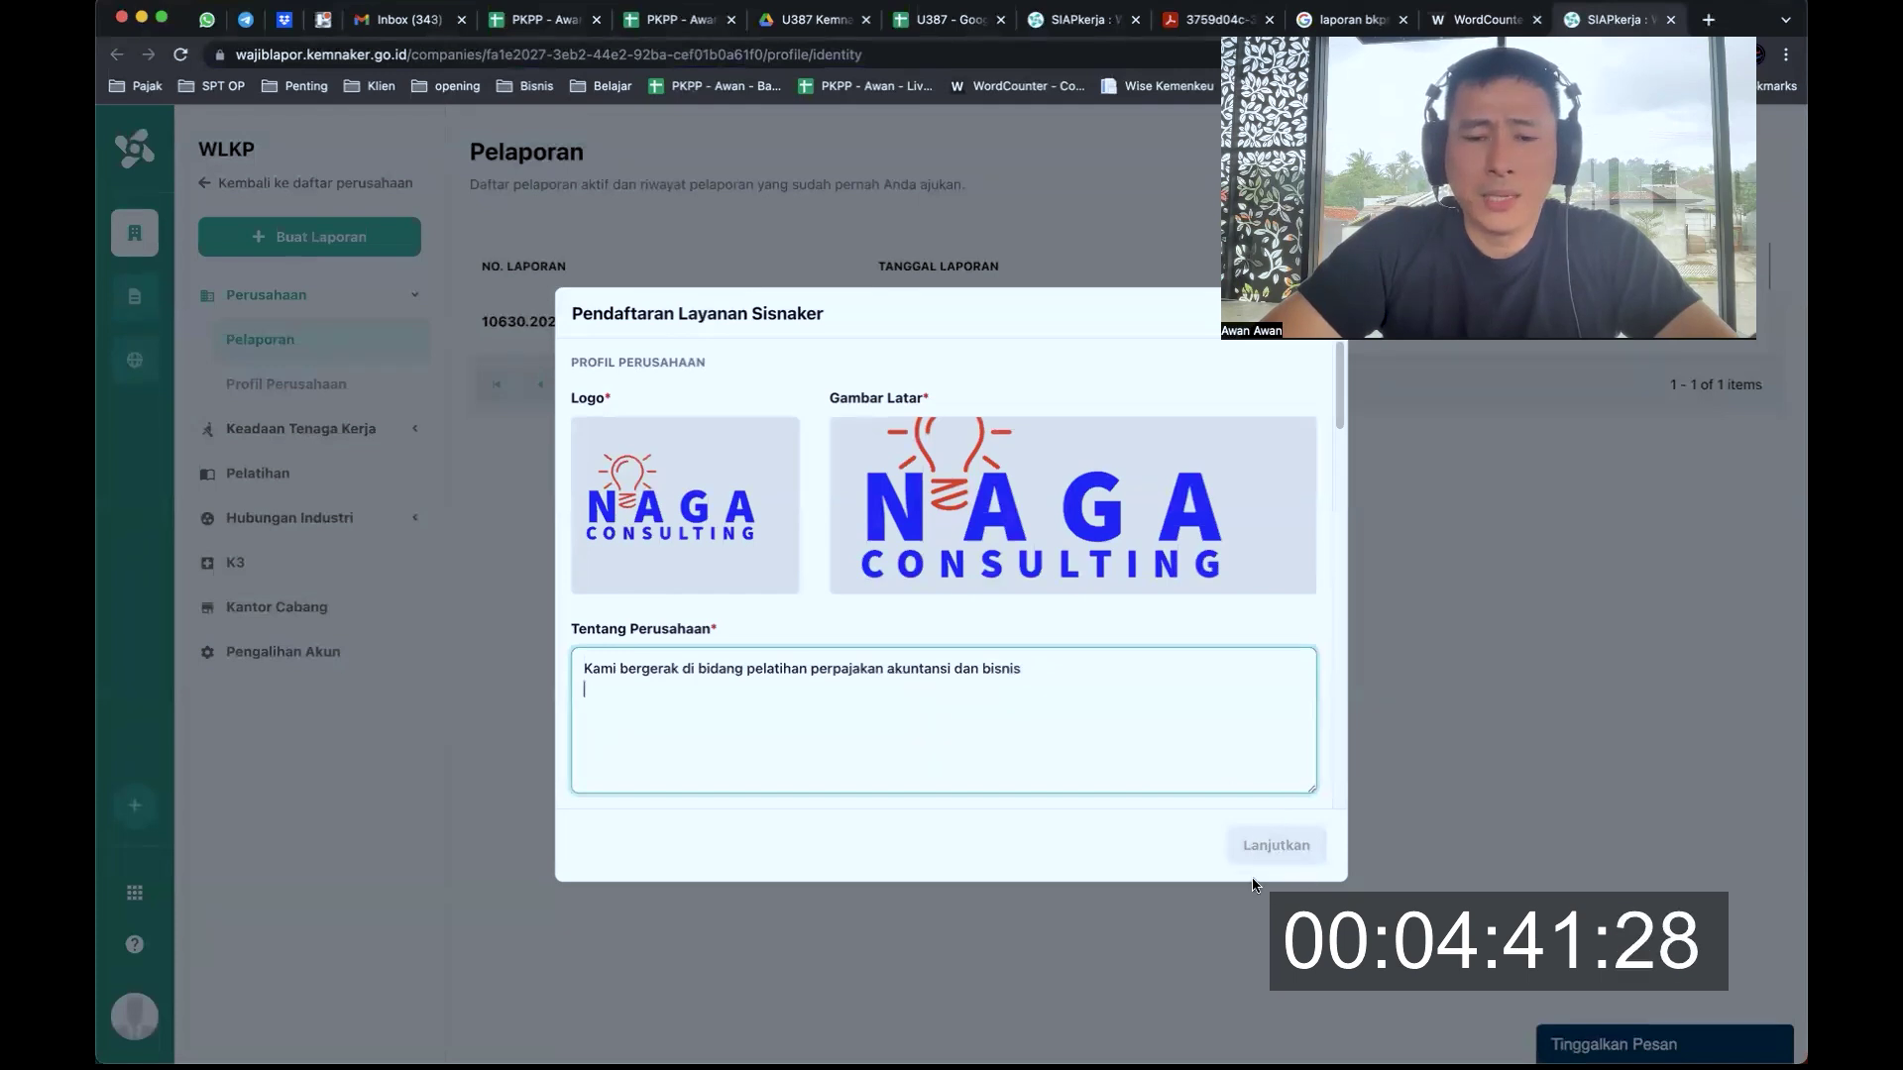
left_click(1270, 852)
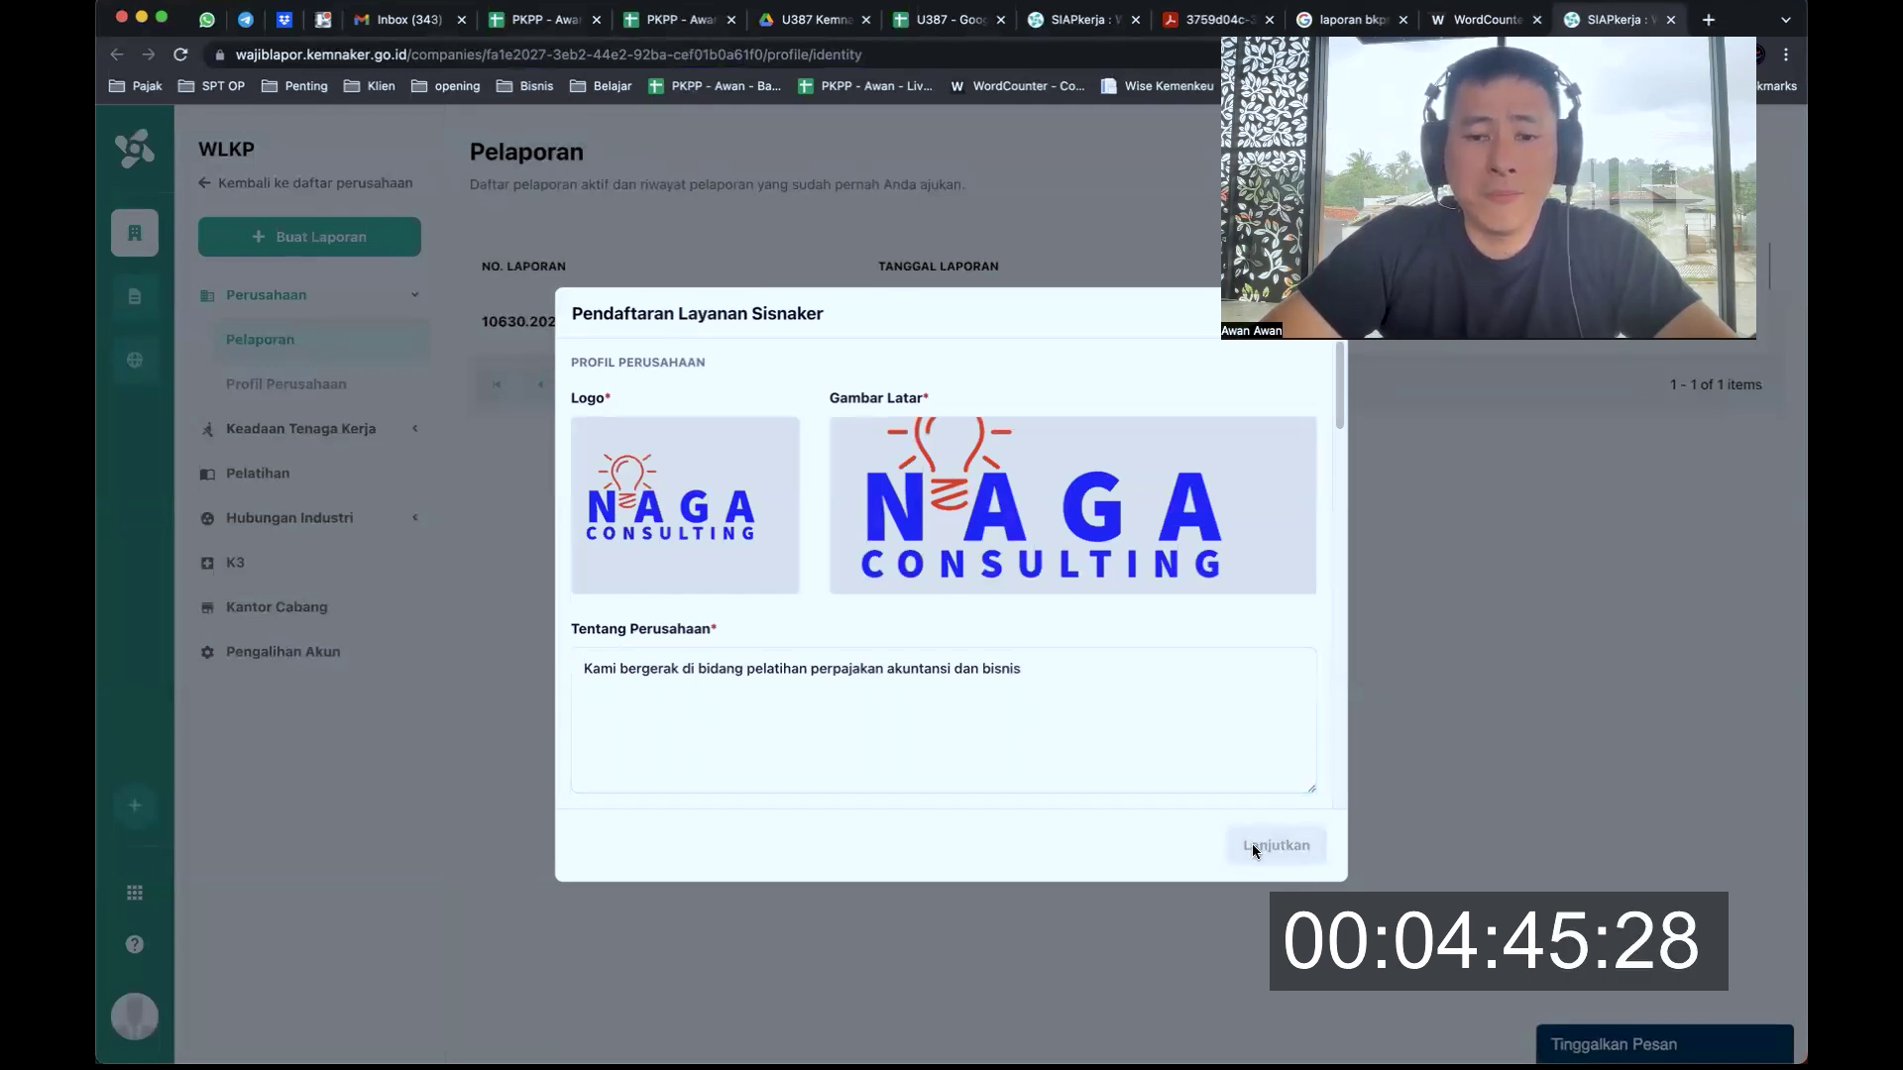
left_click(1158, 713)
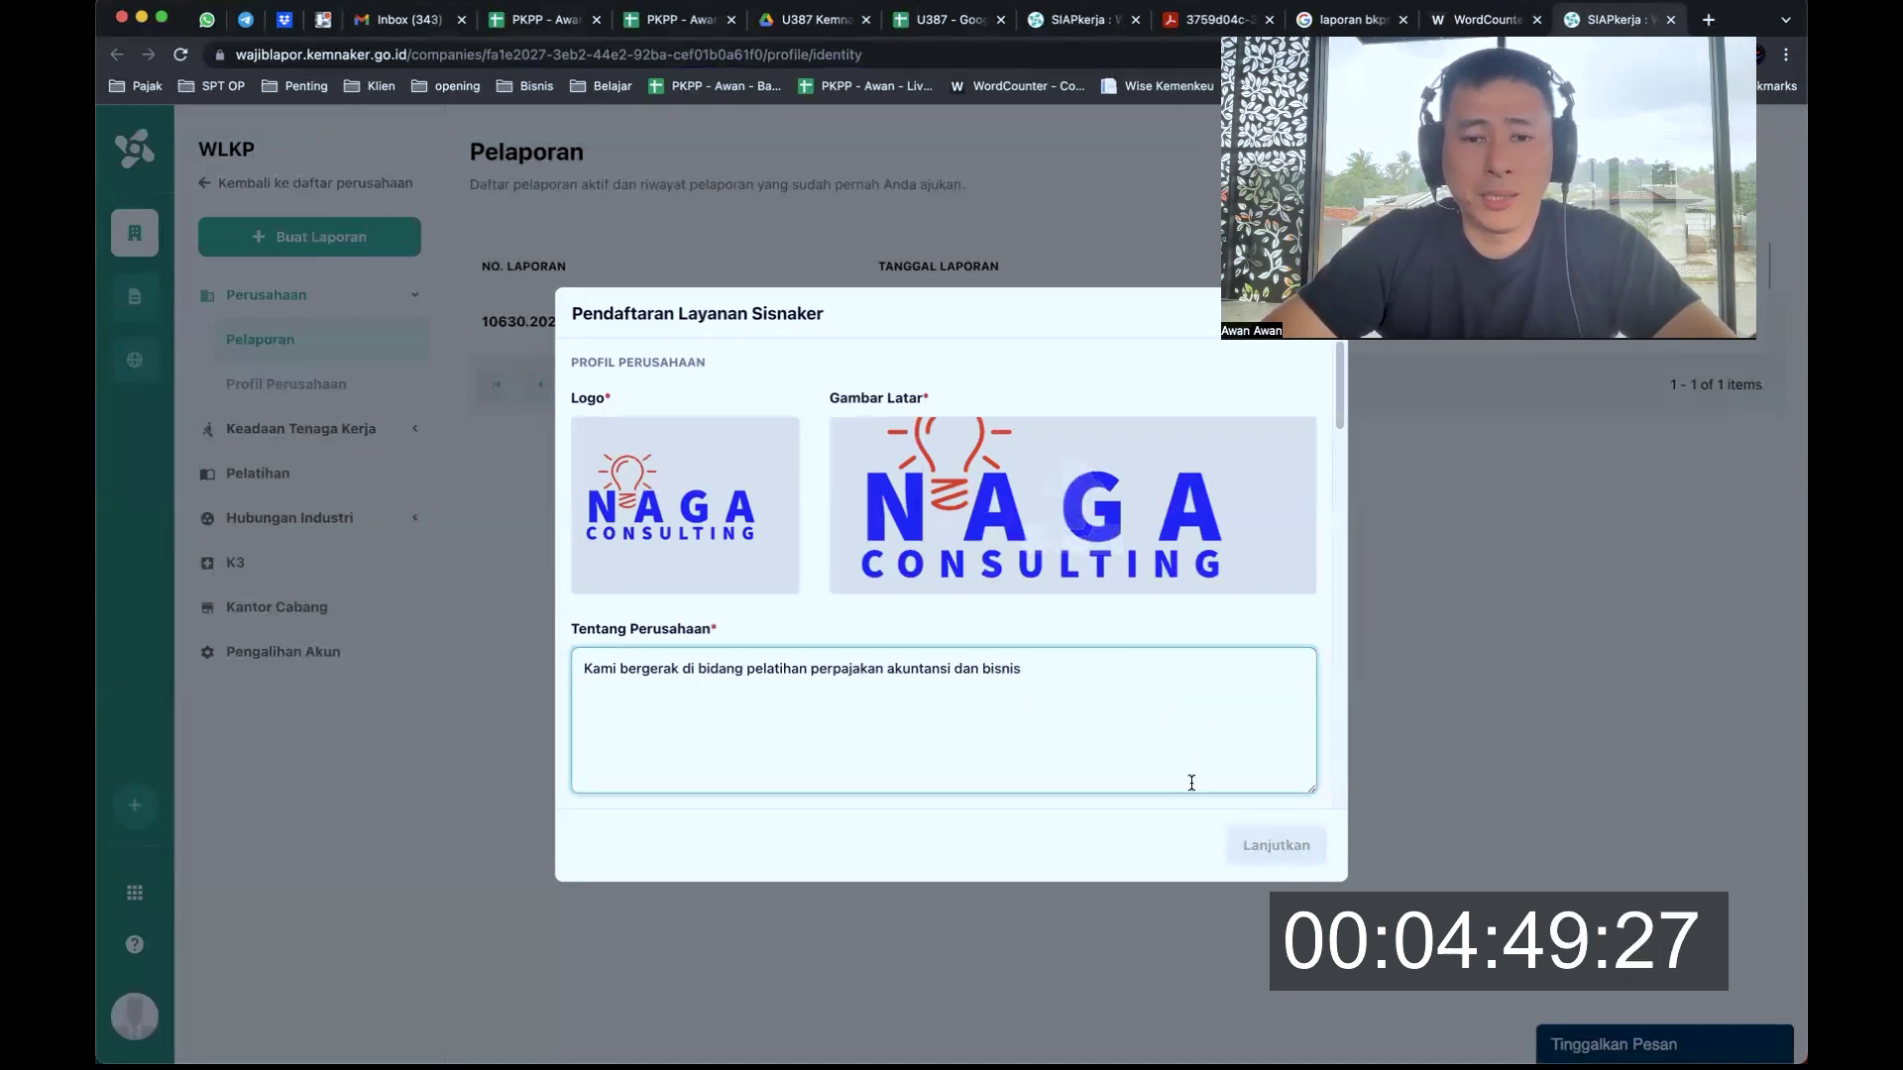
left_click(1282, 846)
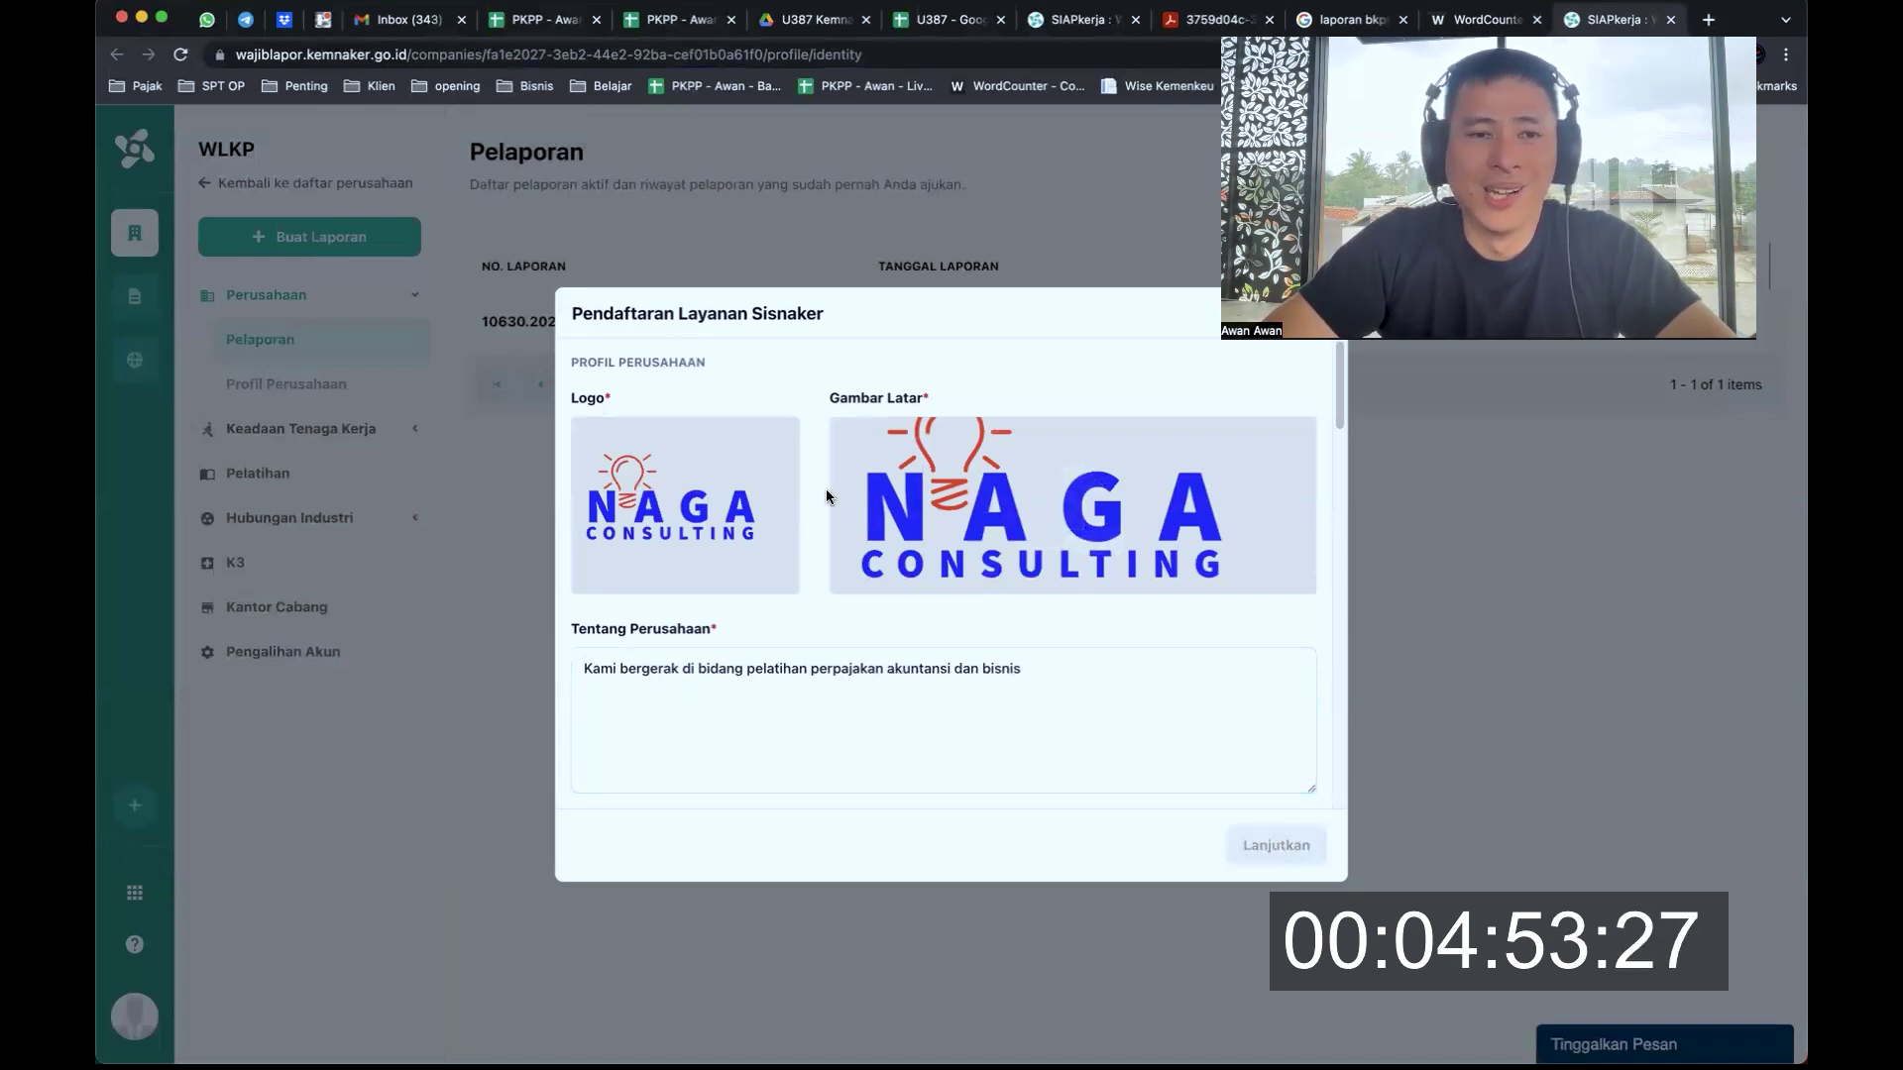
mouse_move(692, 468)
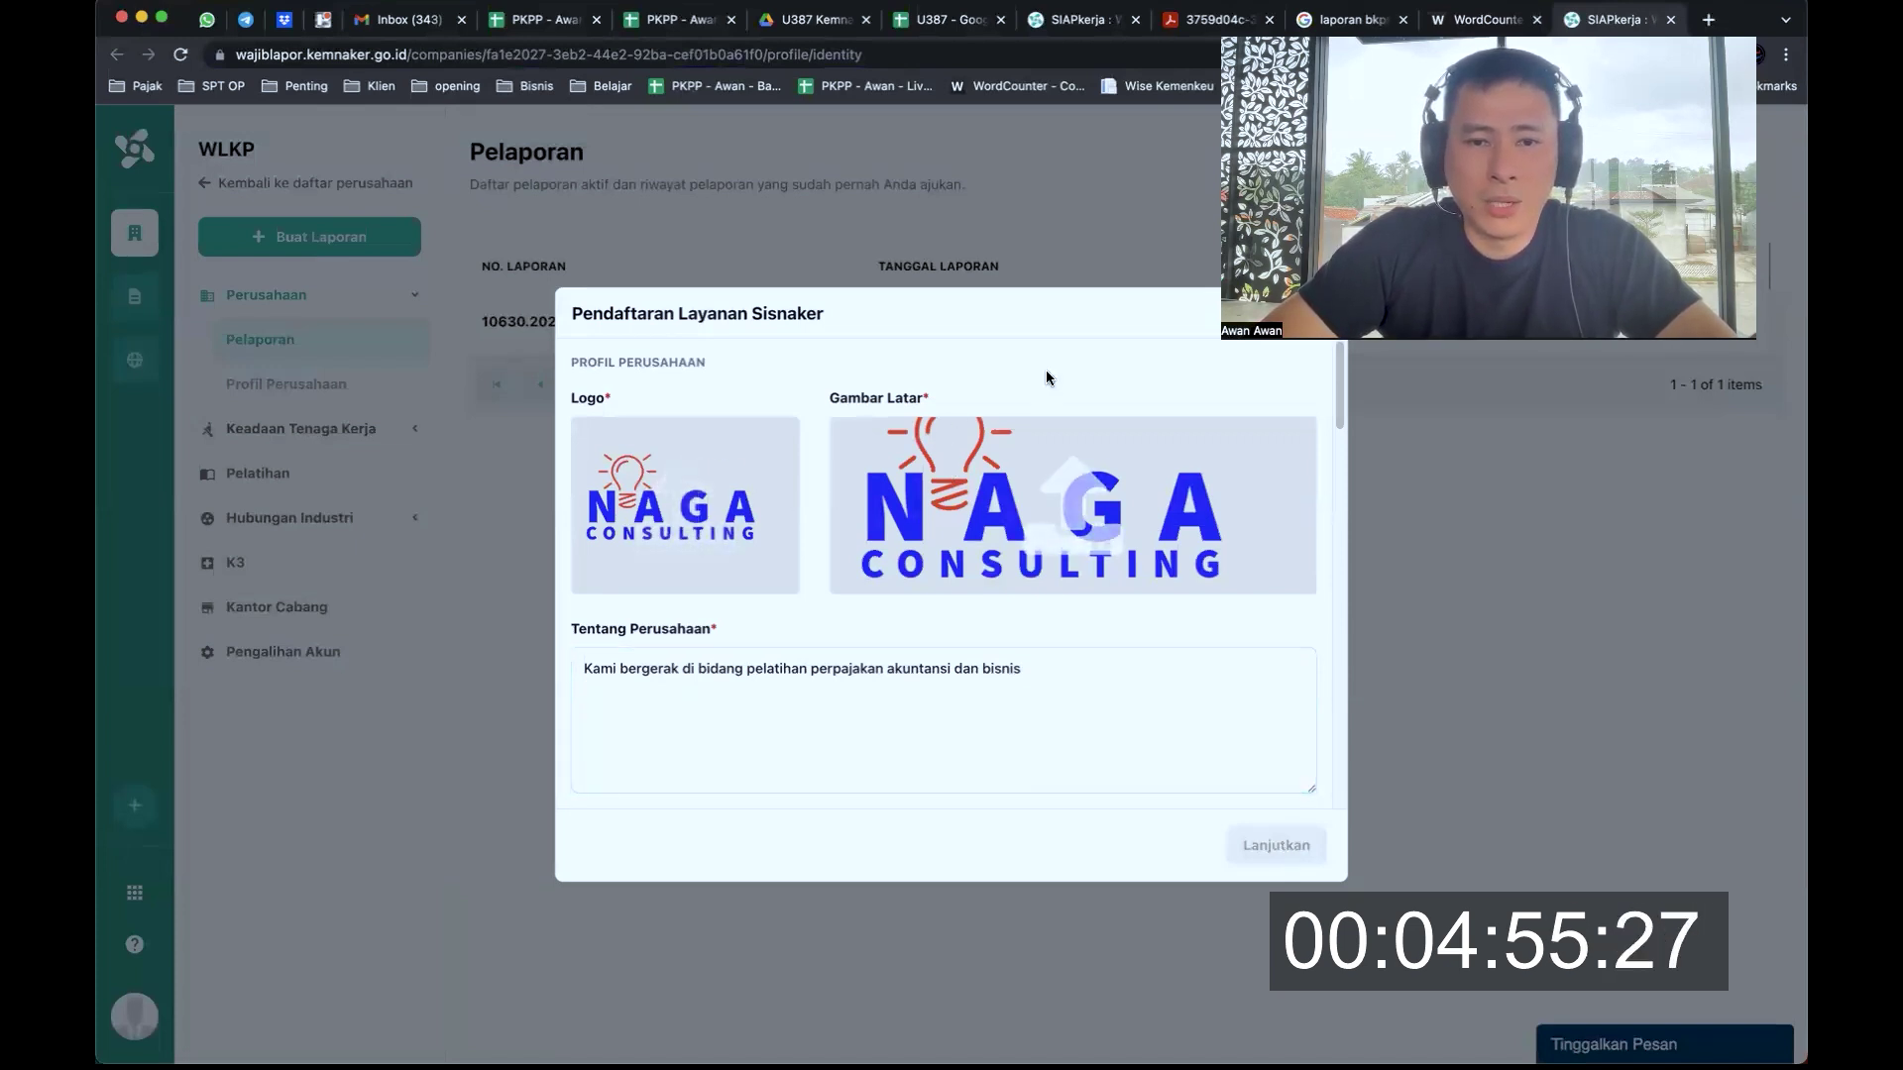
Set the industry to Education & Training and classify the company as Mikro (under 5 workers)
scroll(1041, 491, "down", 2)
scroll(1041, 491, "down", 2)
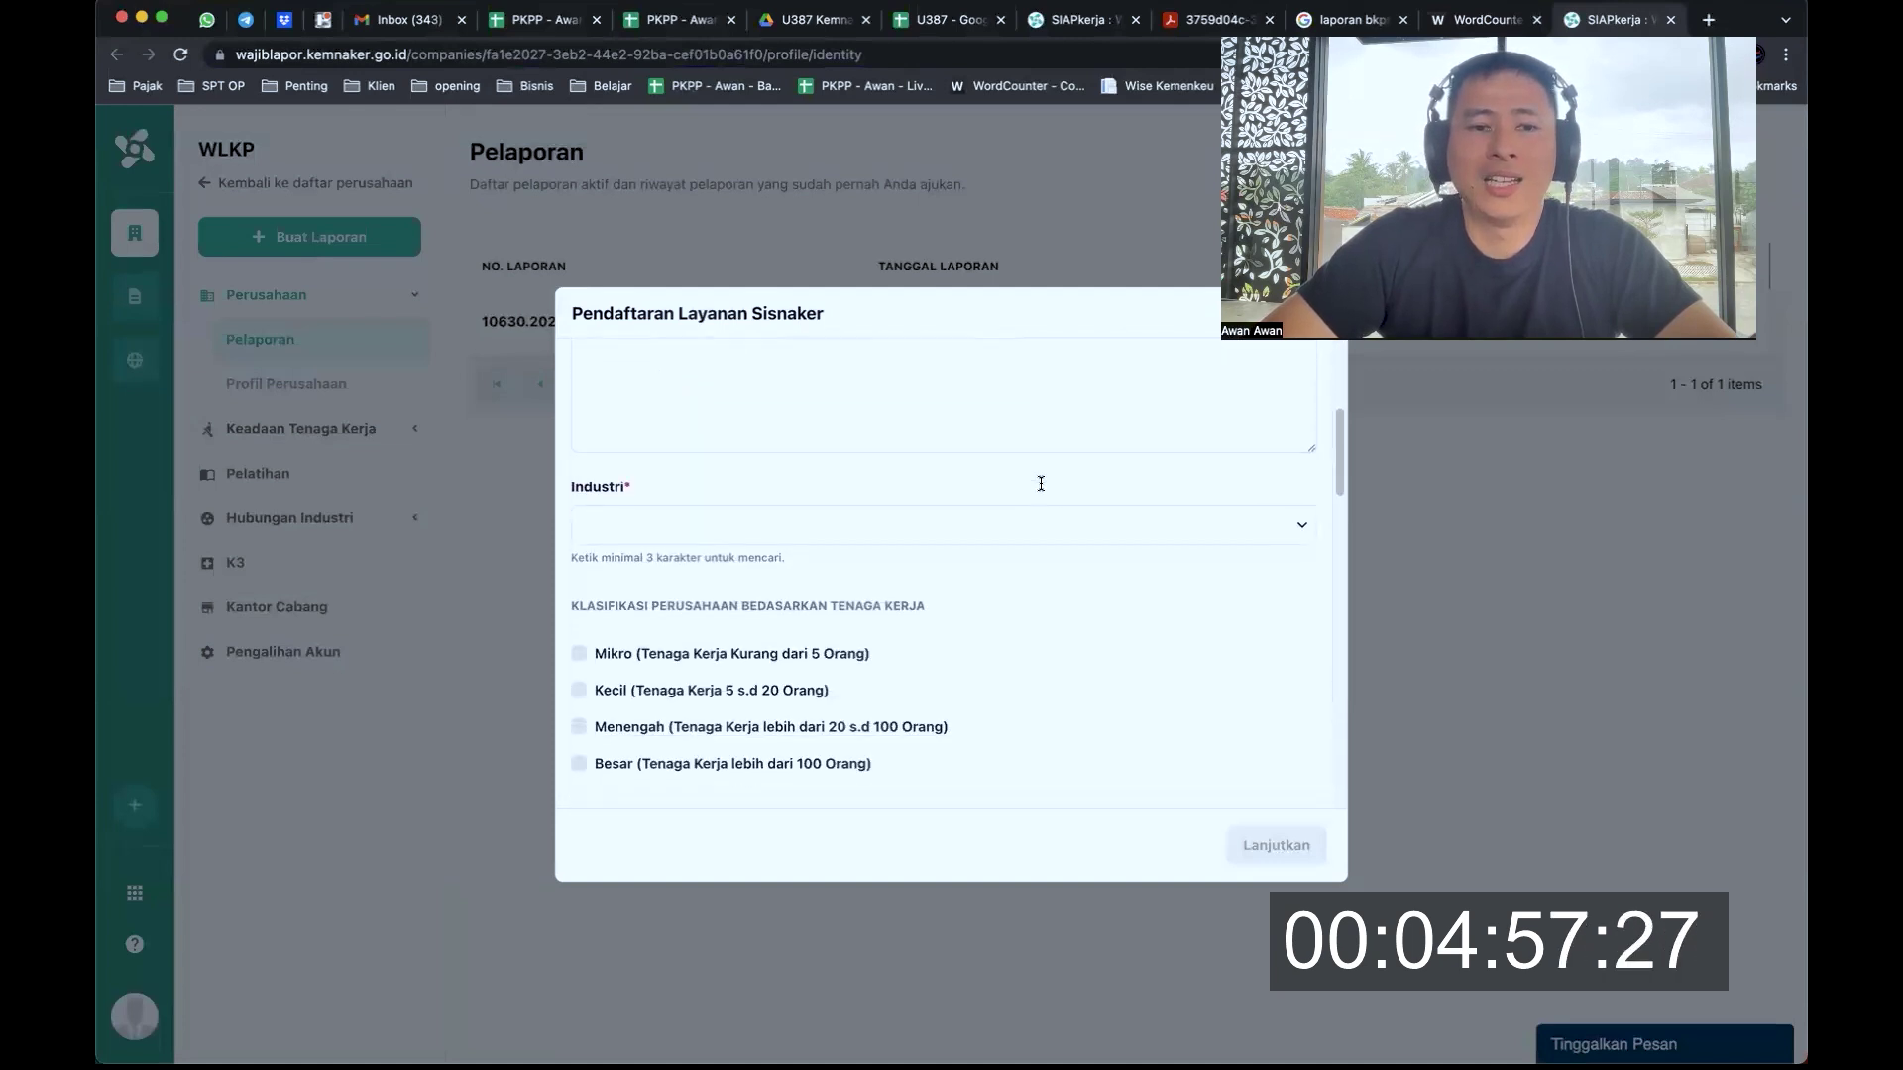
scroll(1040, 488, "up", 3)
scroll(1041, 488, "down", 1)
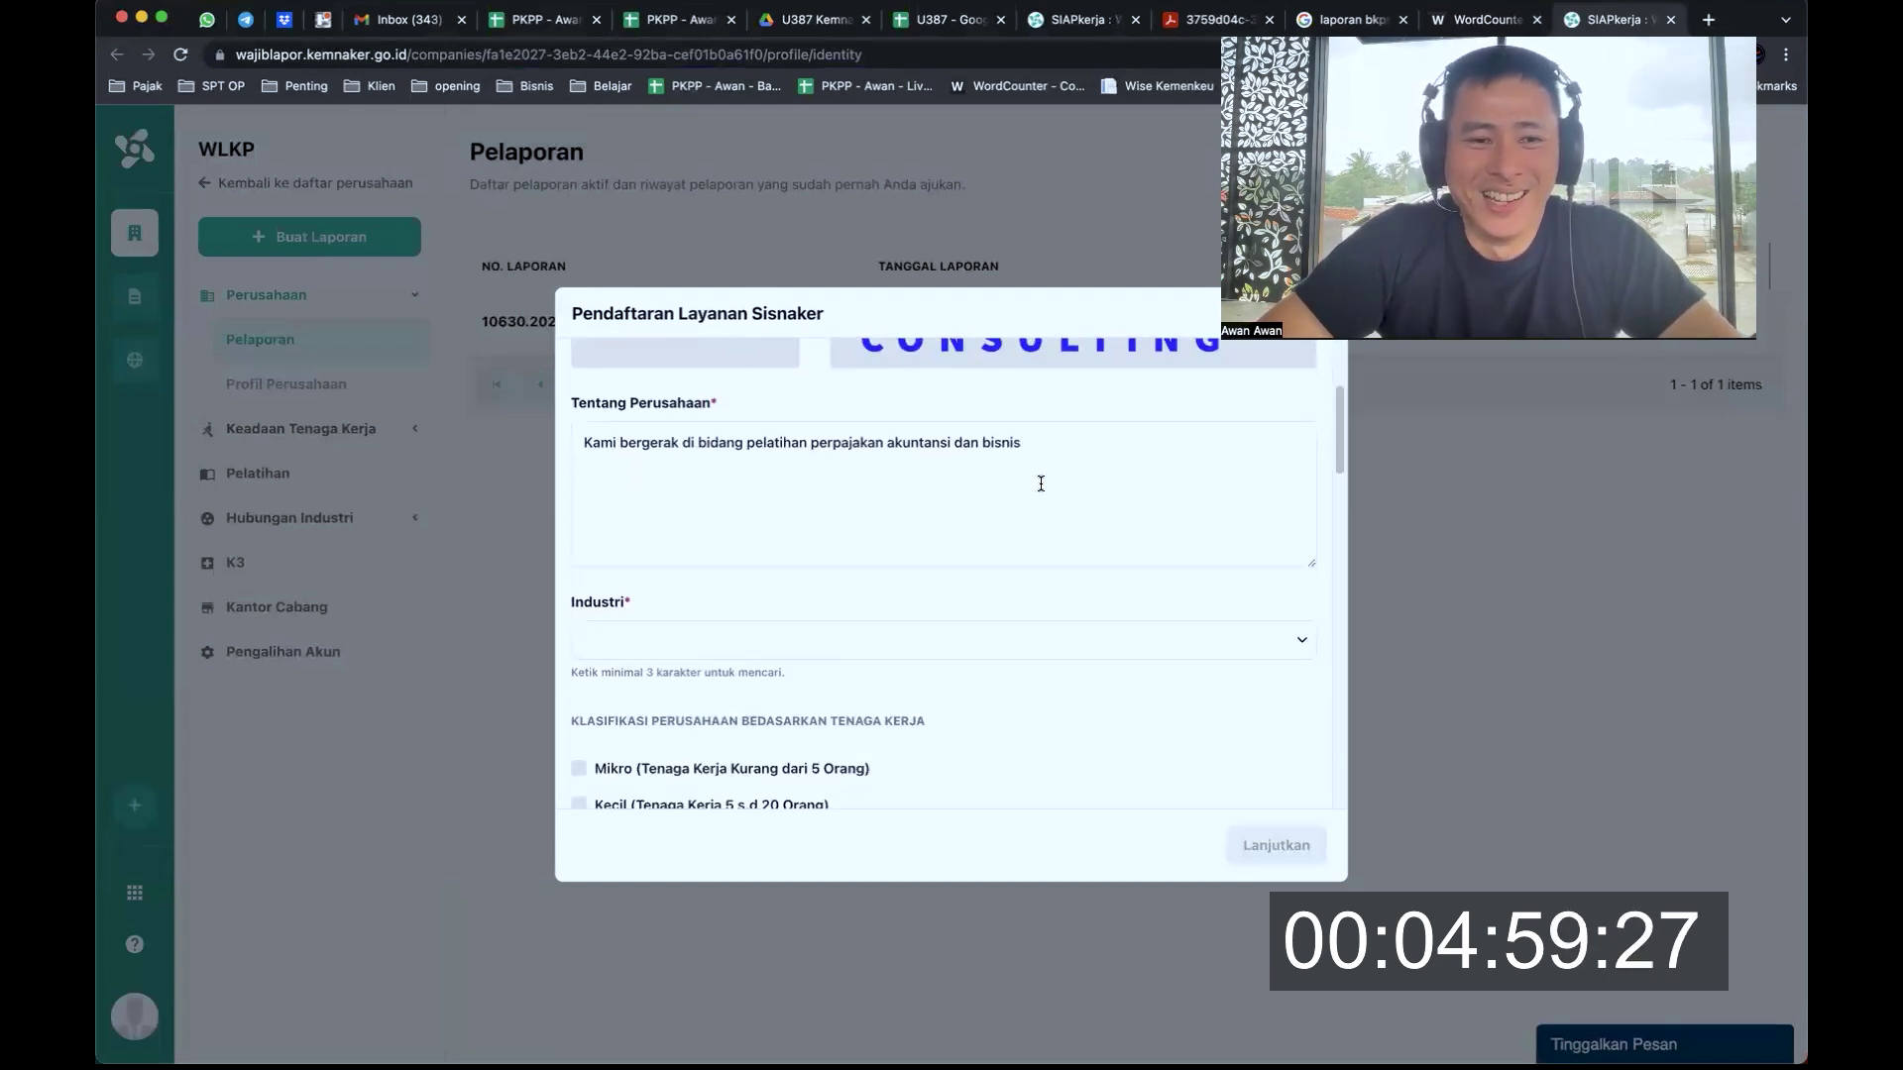
scroll(1042, 490, "down", 1)
left_click(717, 609)
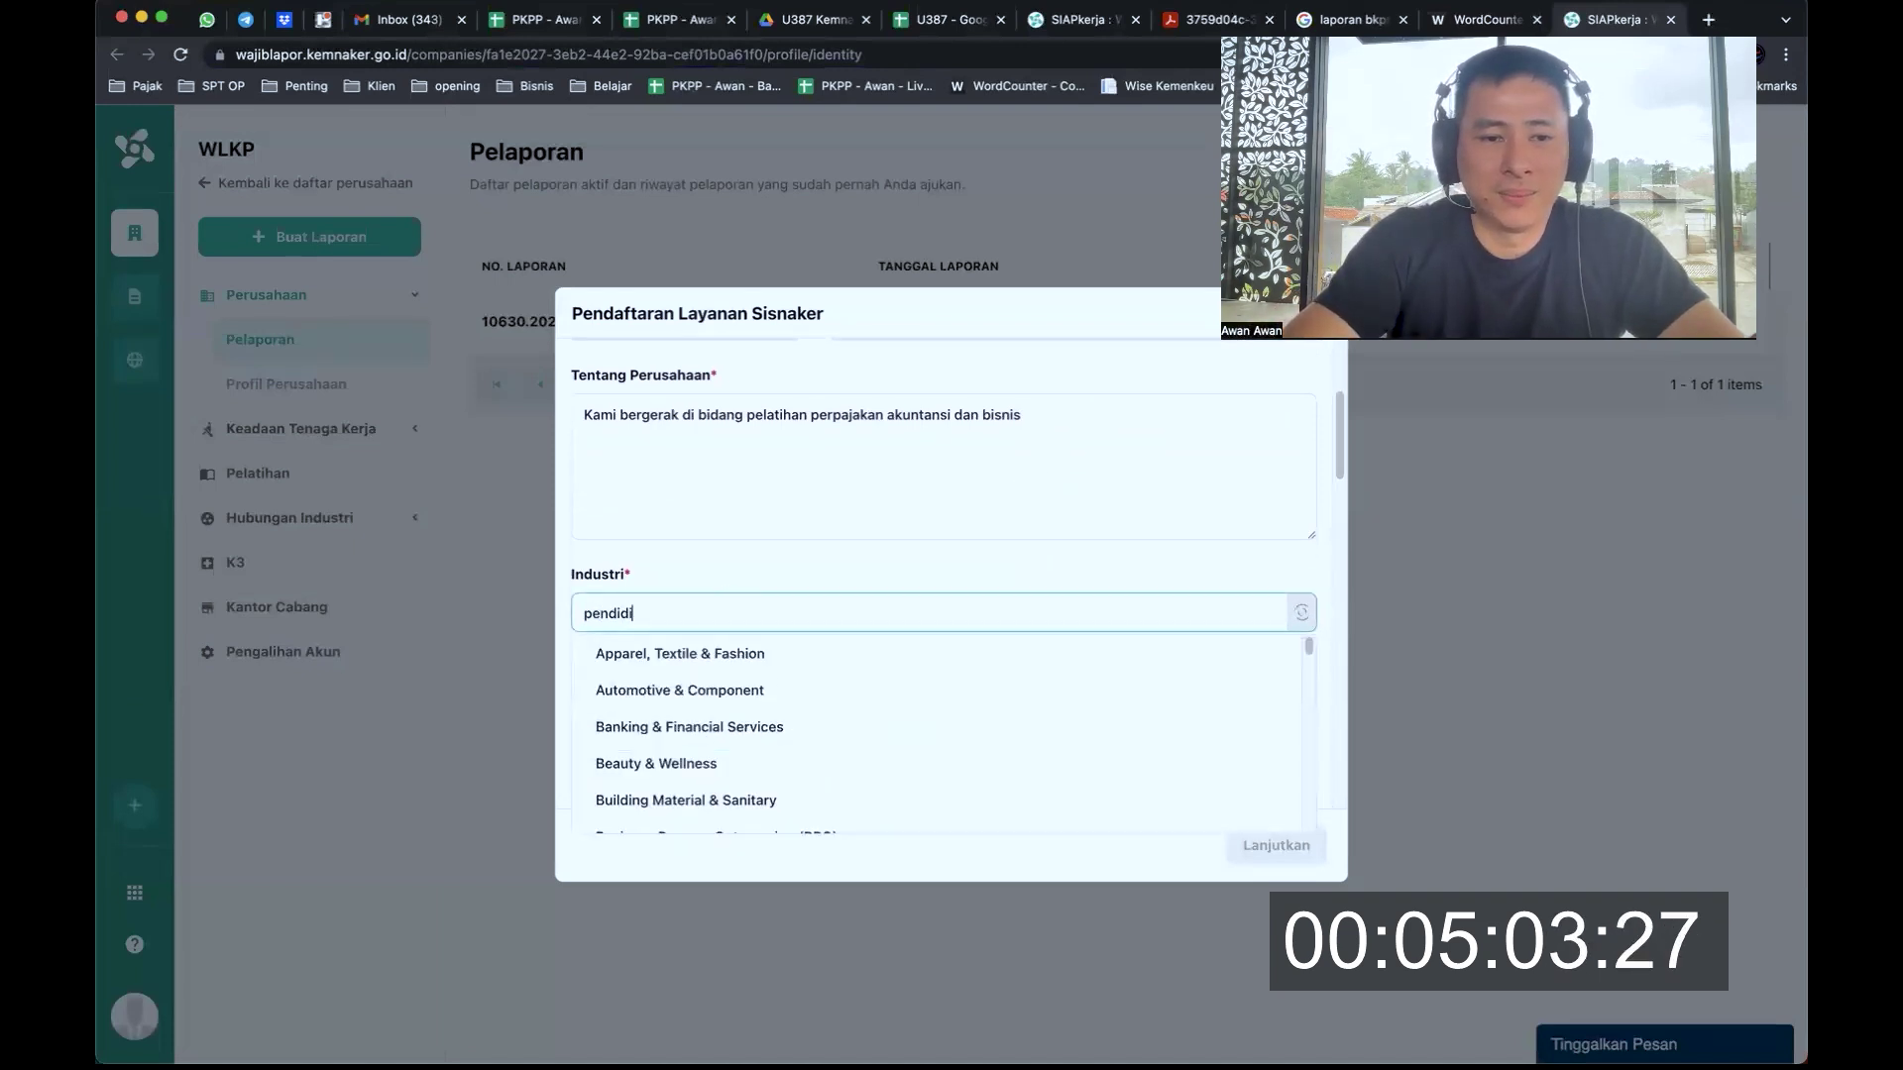
key("BackSpace")
key("BackSpace")
key("BackSpace")
key("BackSpace")
key("BackSpace")
key("BackSpace")
key("BackSpace")
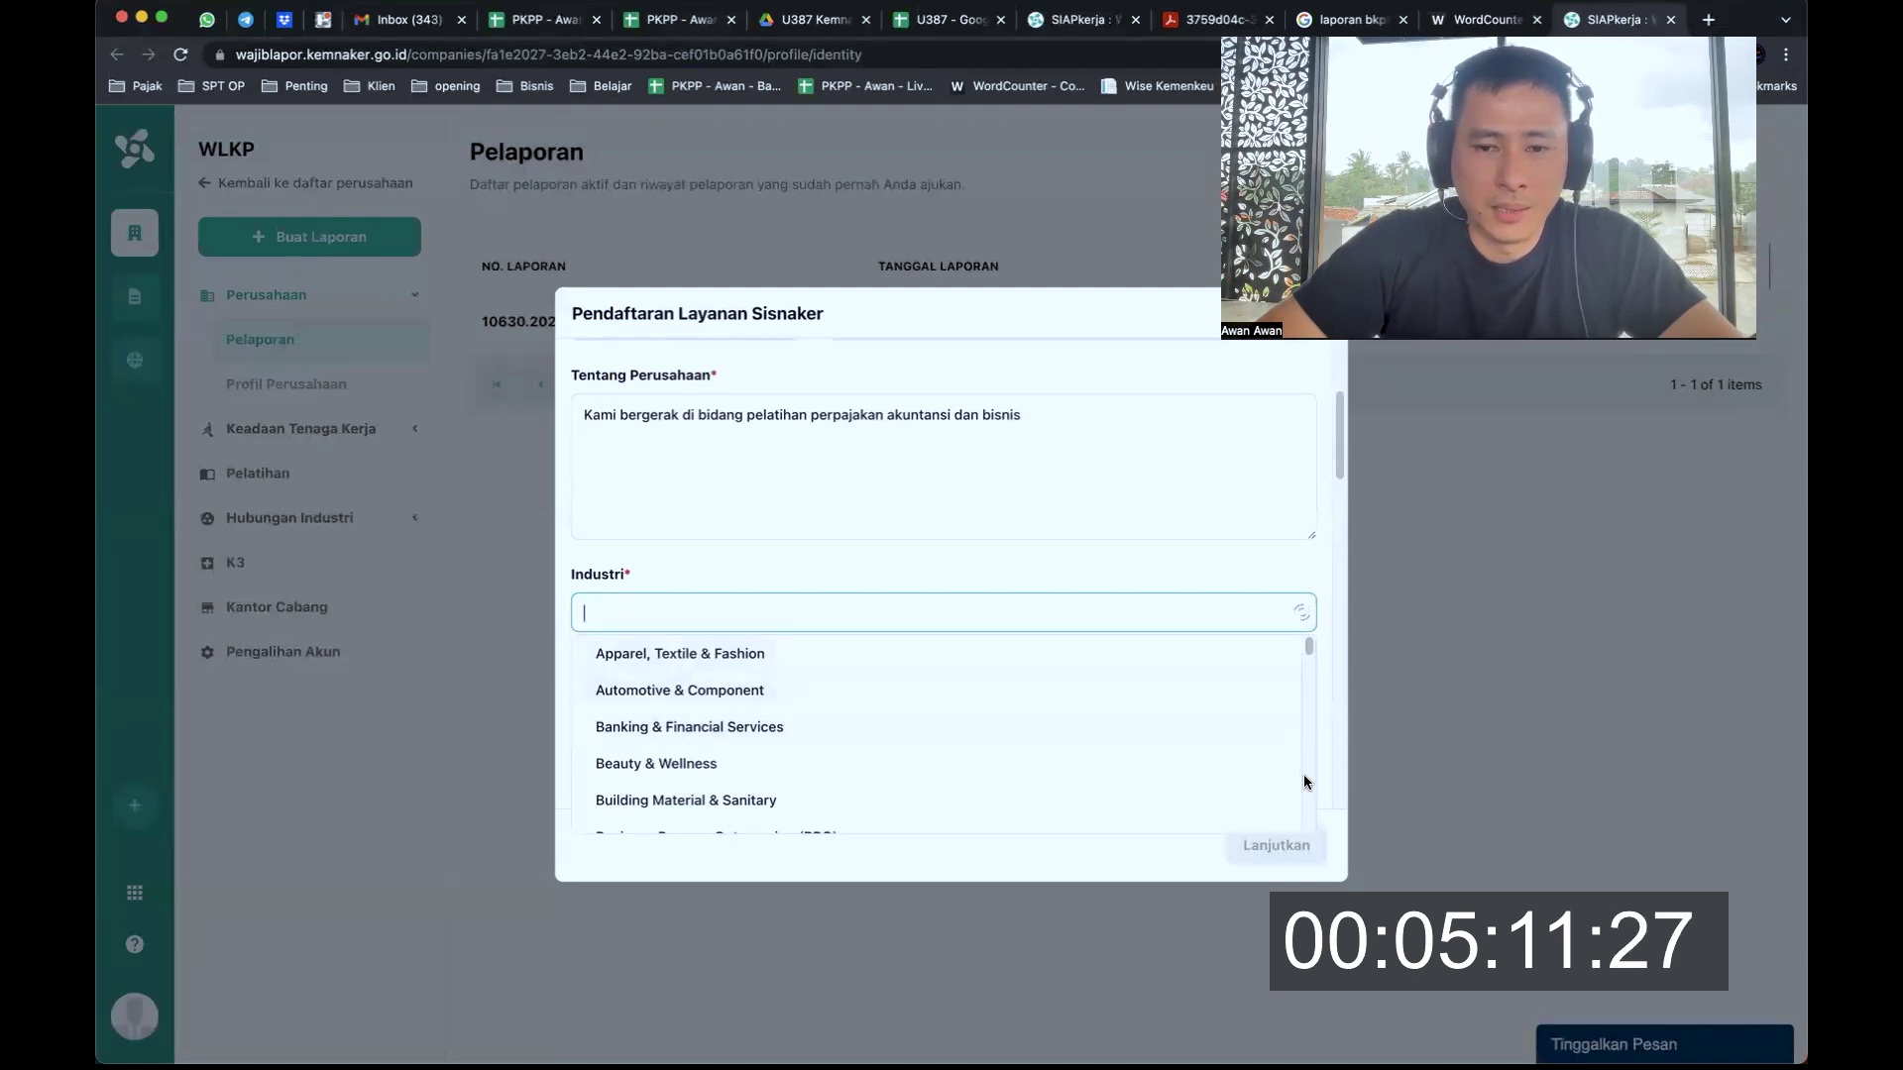
scroll(1306, 781, "down", 2)
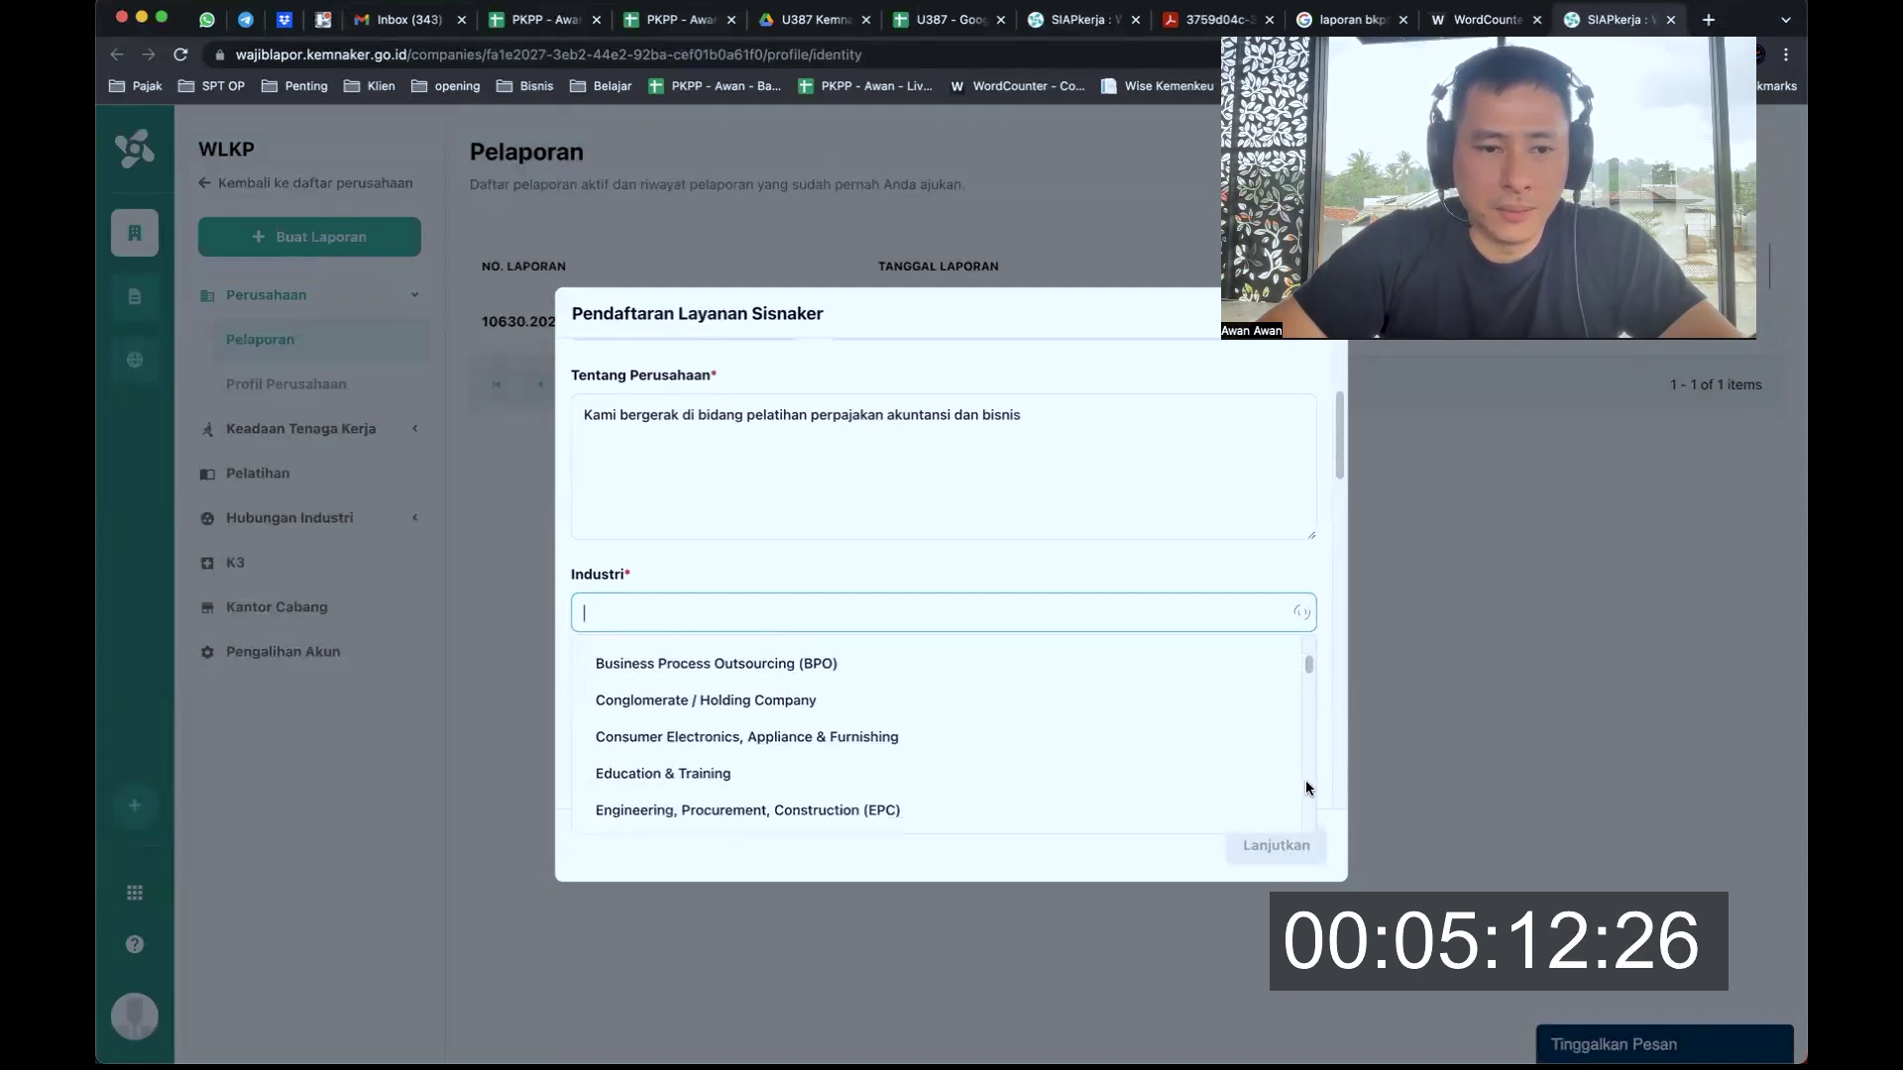
left_click(891, 782)
scroll(734, 562, "down", 1)
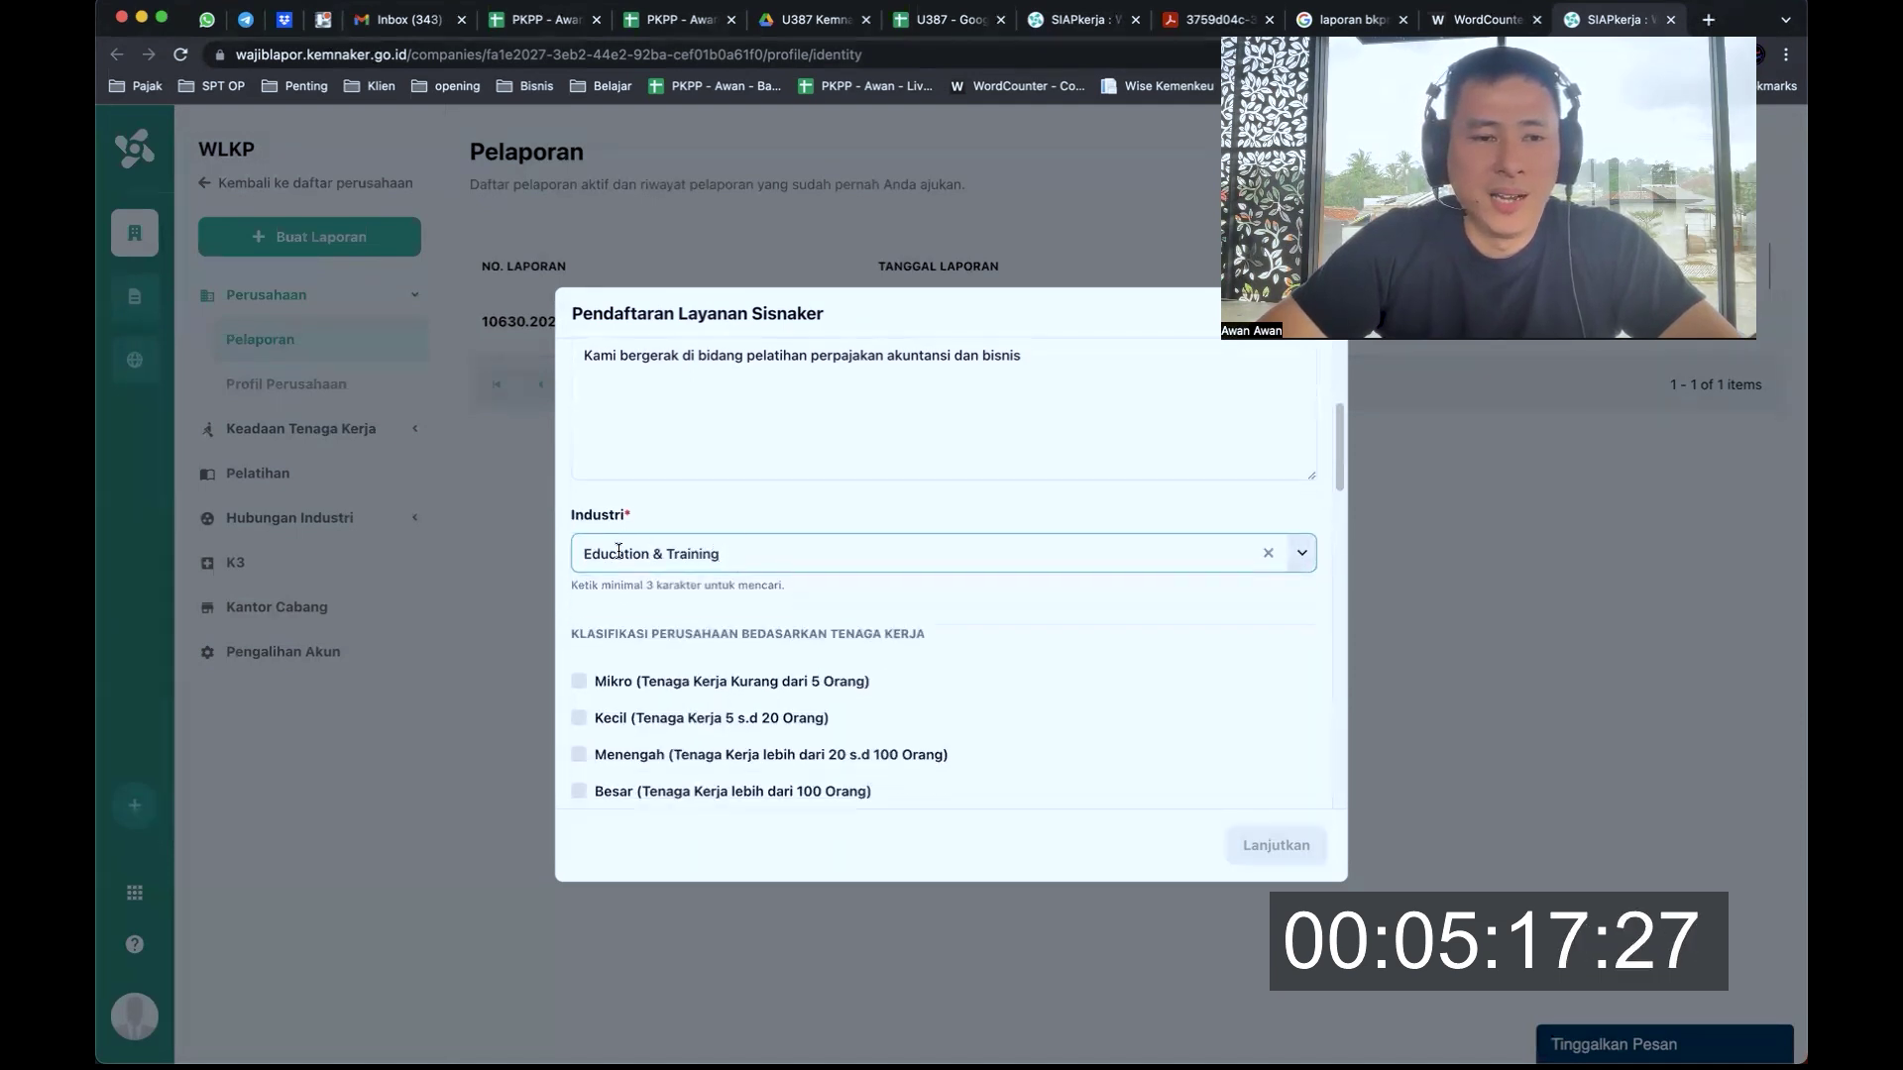
scroll(754, 557, "down", 1)
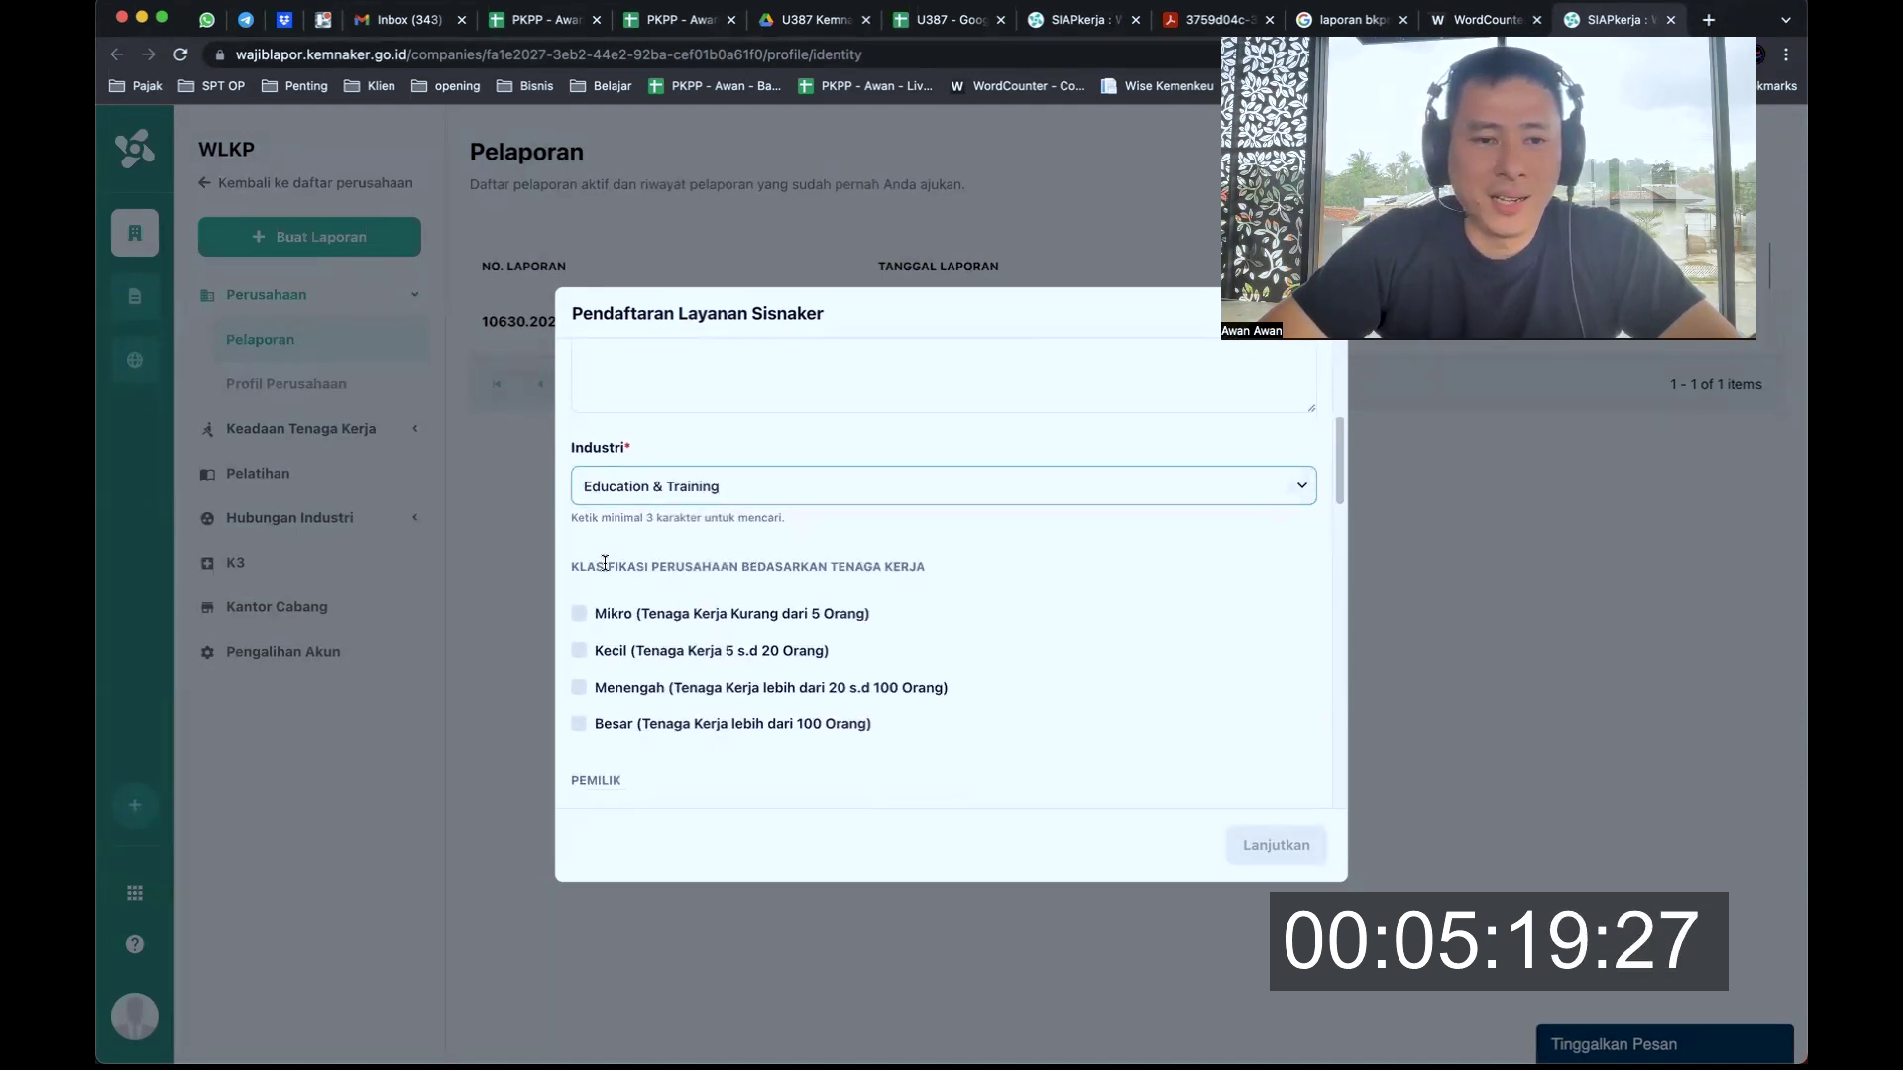
left_click(789, 565)
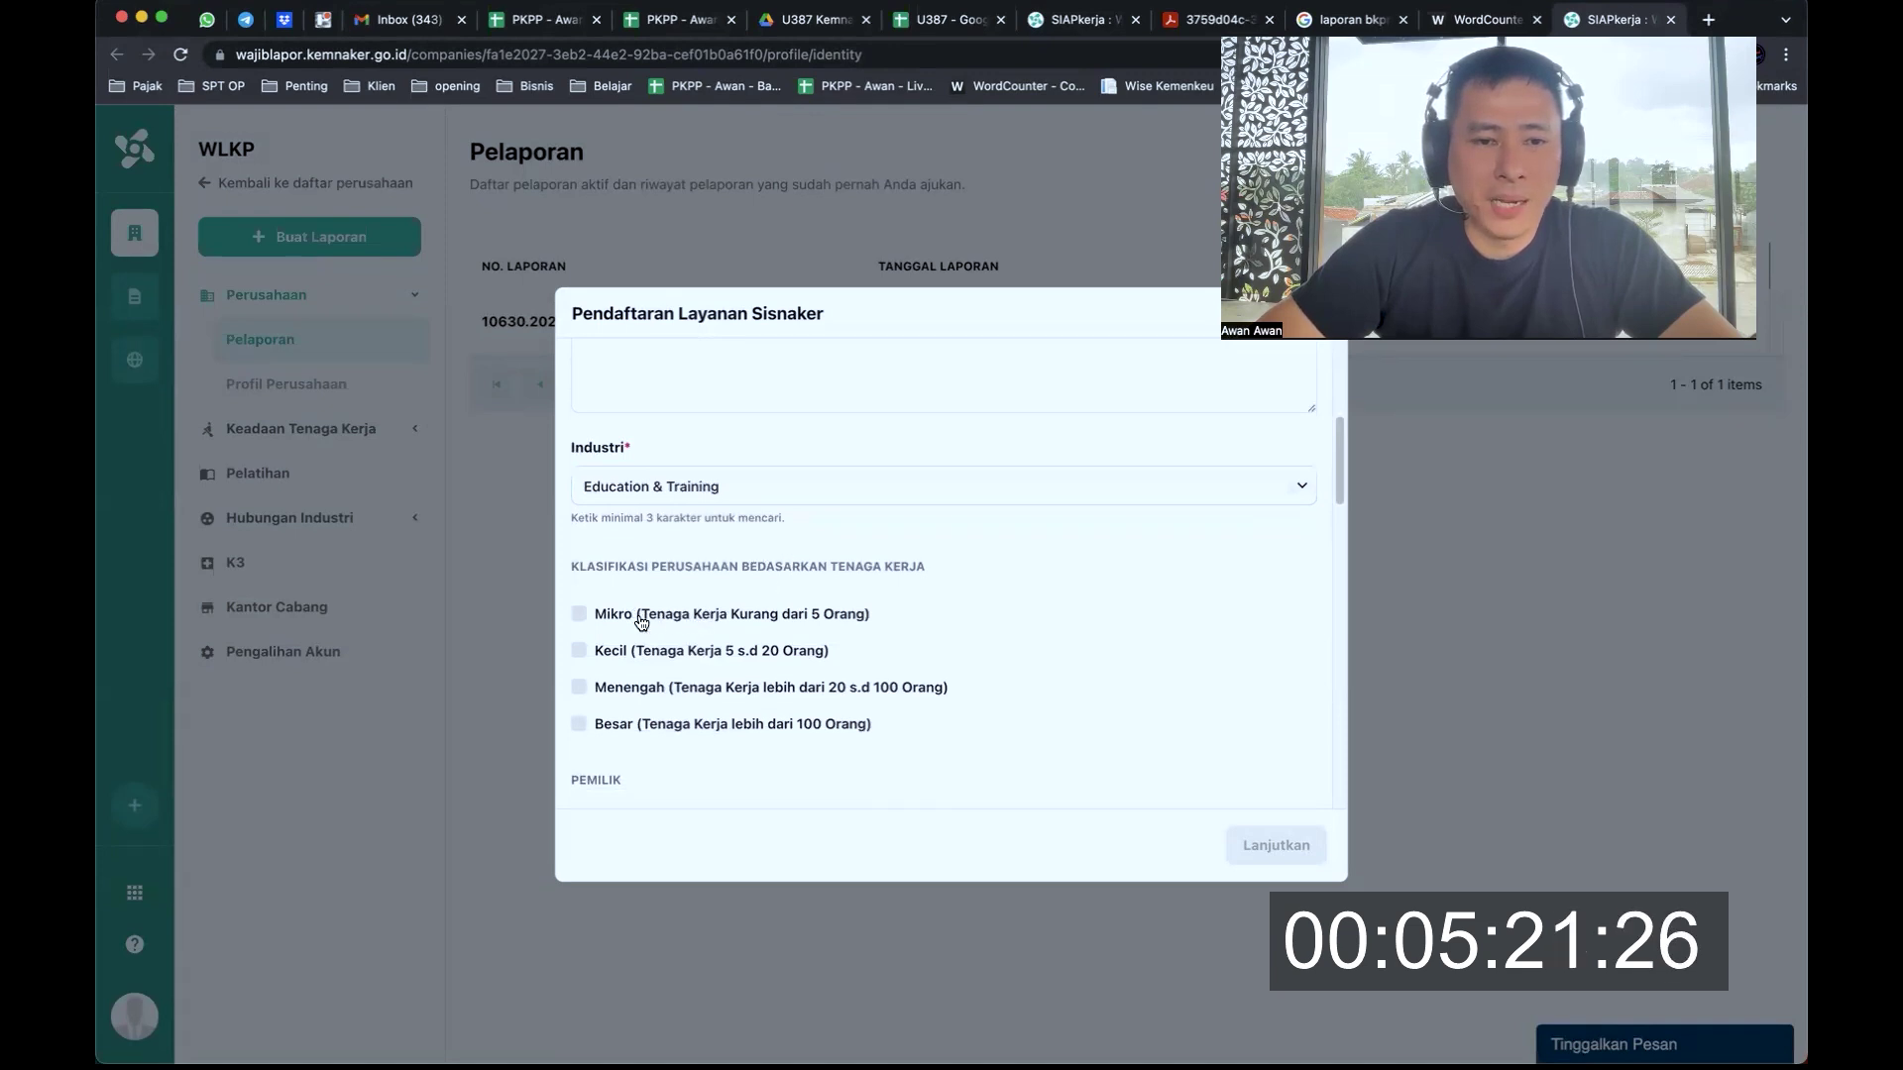
left_click(590, 622)
Fill in the owner's and manager's phone numbers in No Telp. Pemilik and No Telp. Pengurus
scroll(802, 625, "down", 1)
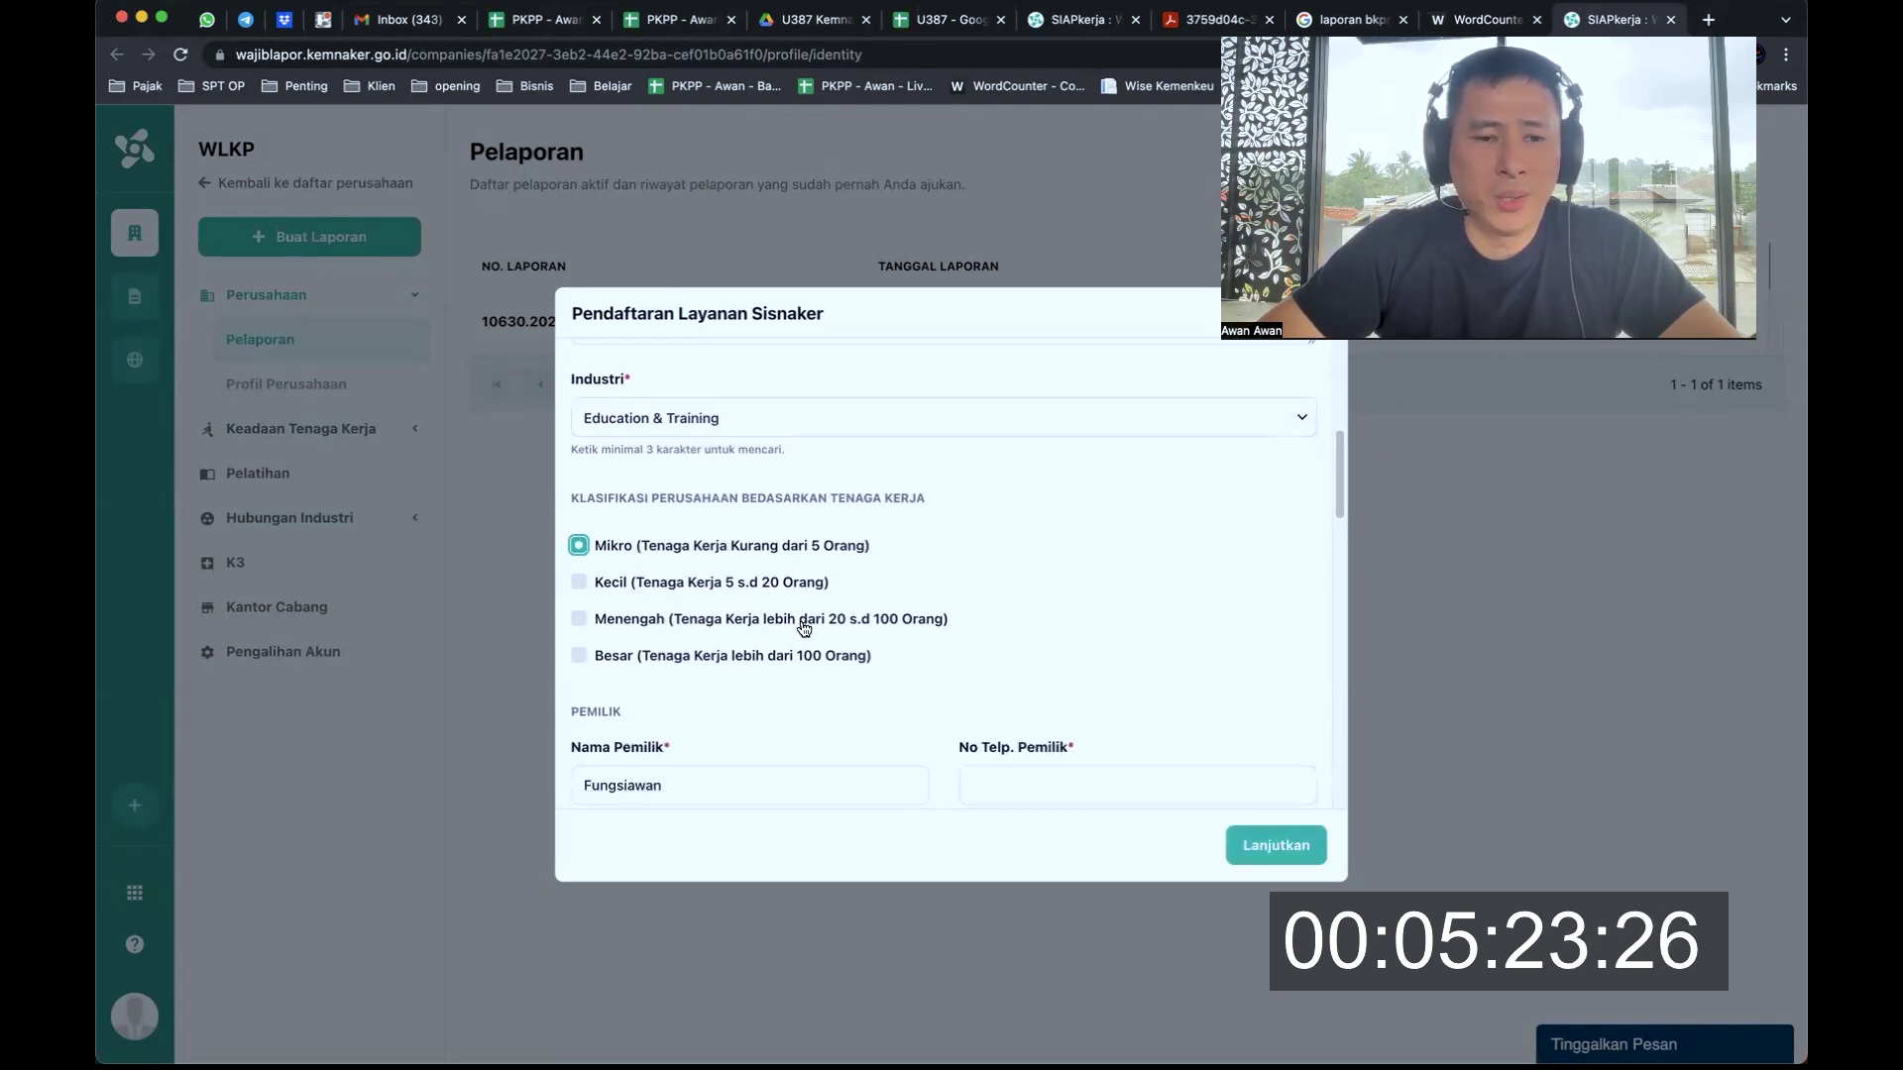
scroll(802, 625, "down", 2)
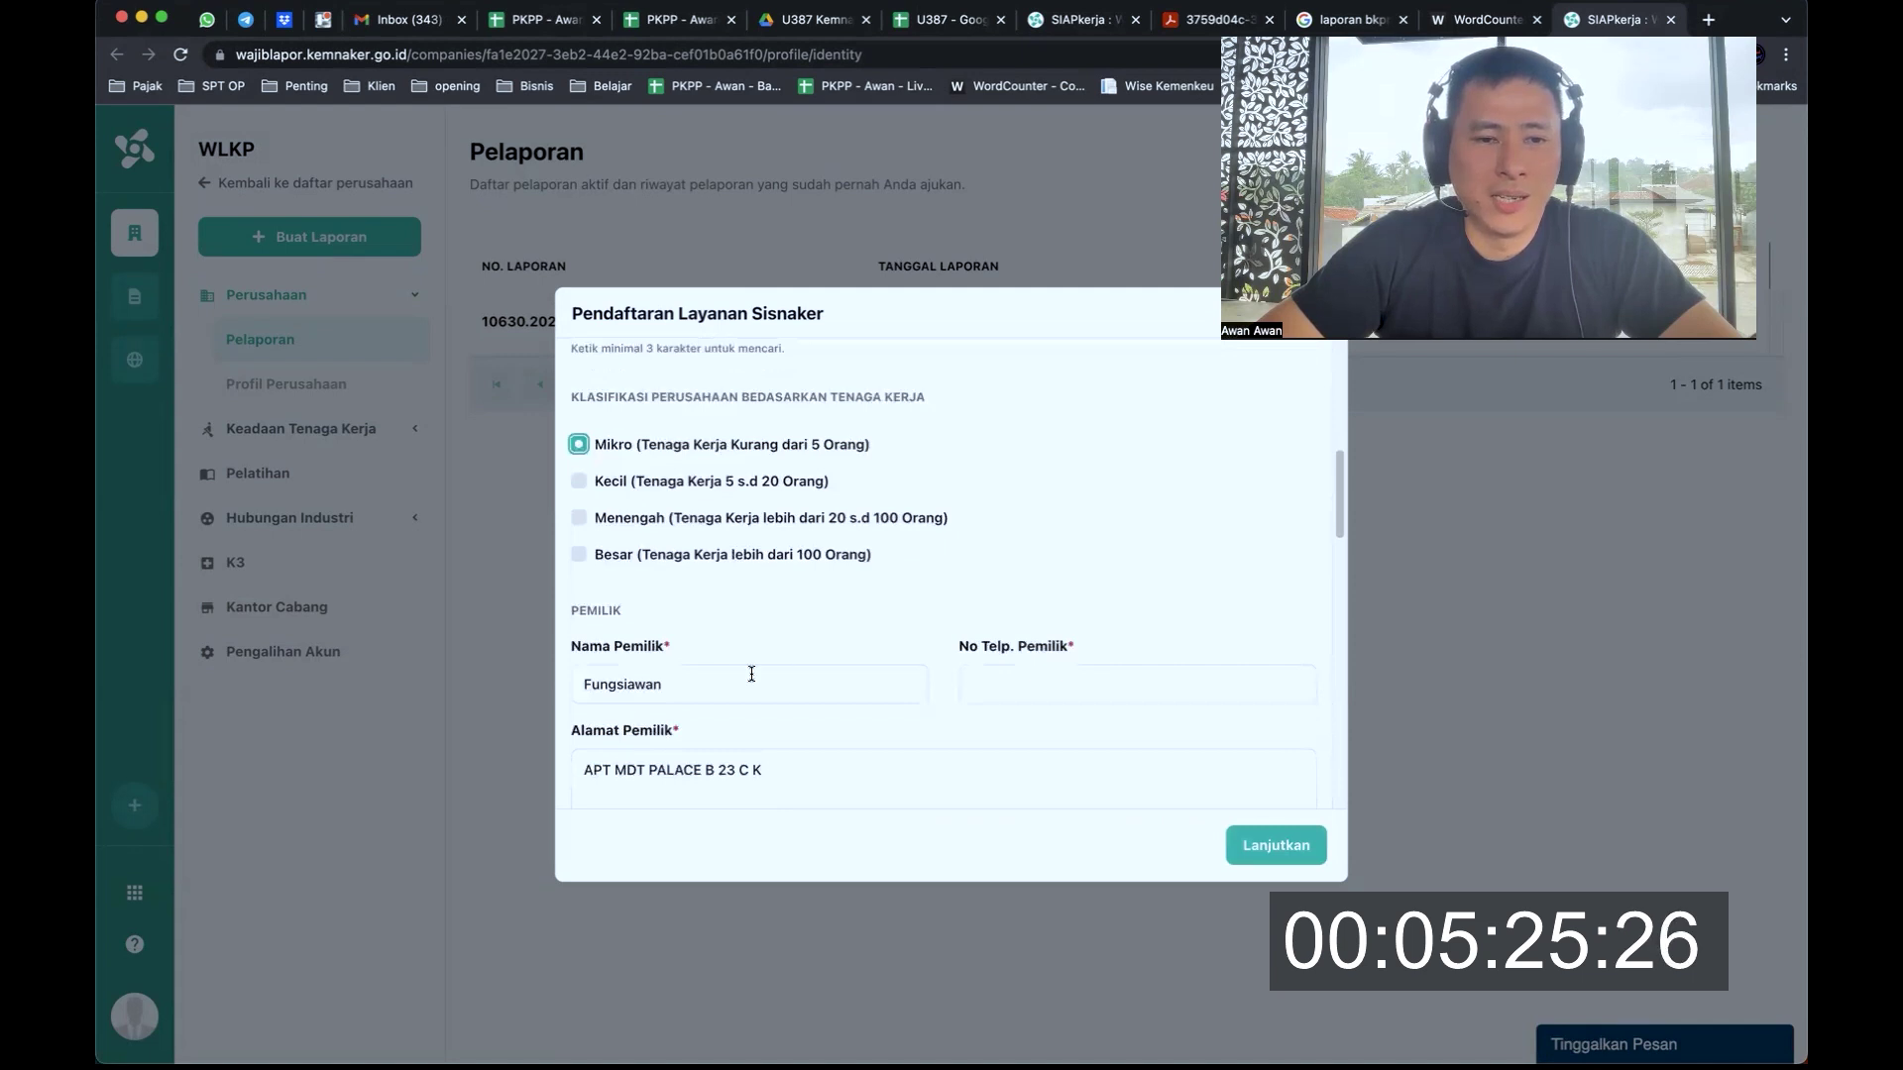
left_click(1051, 684)
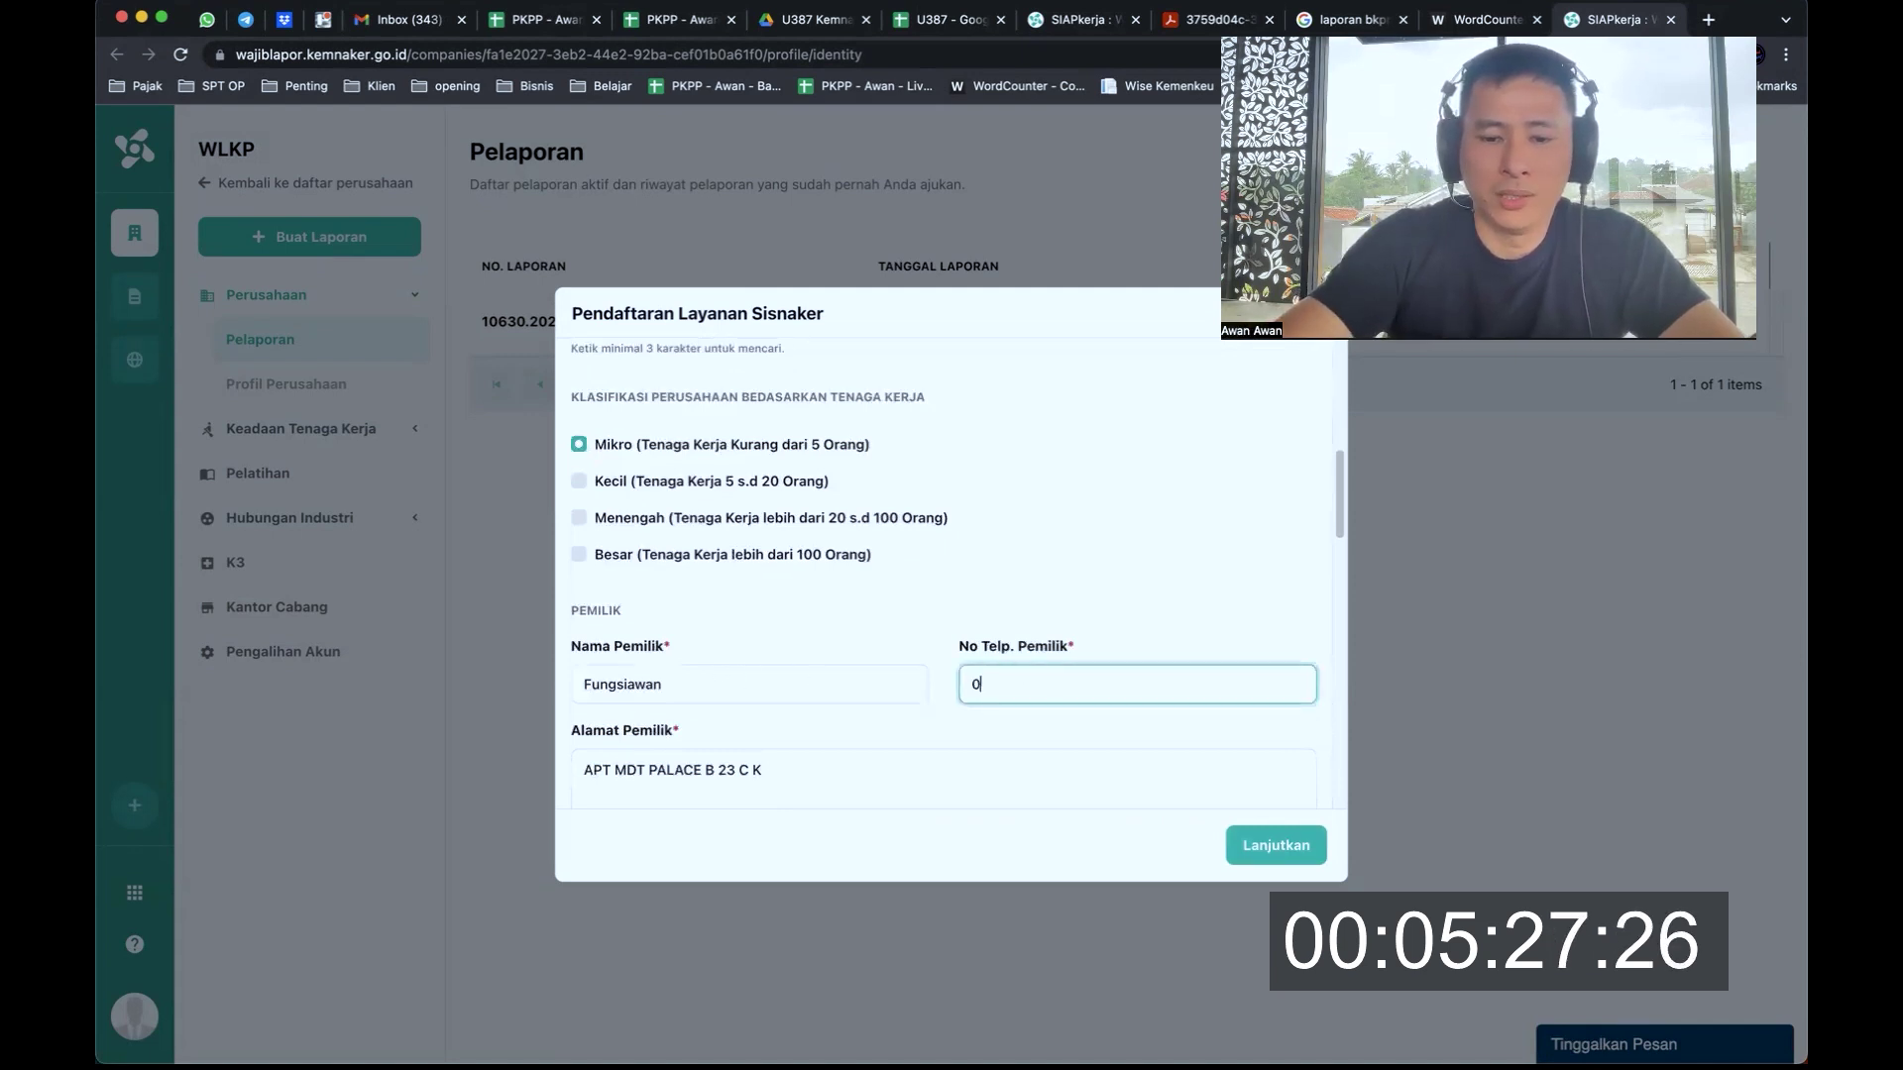
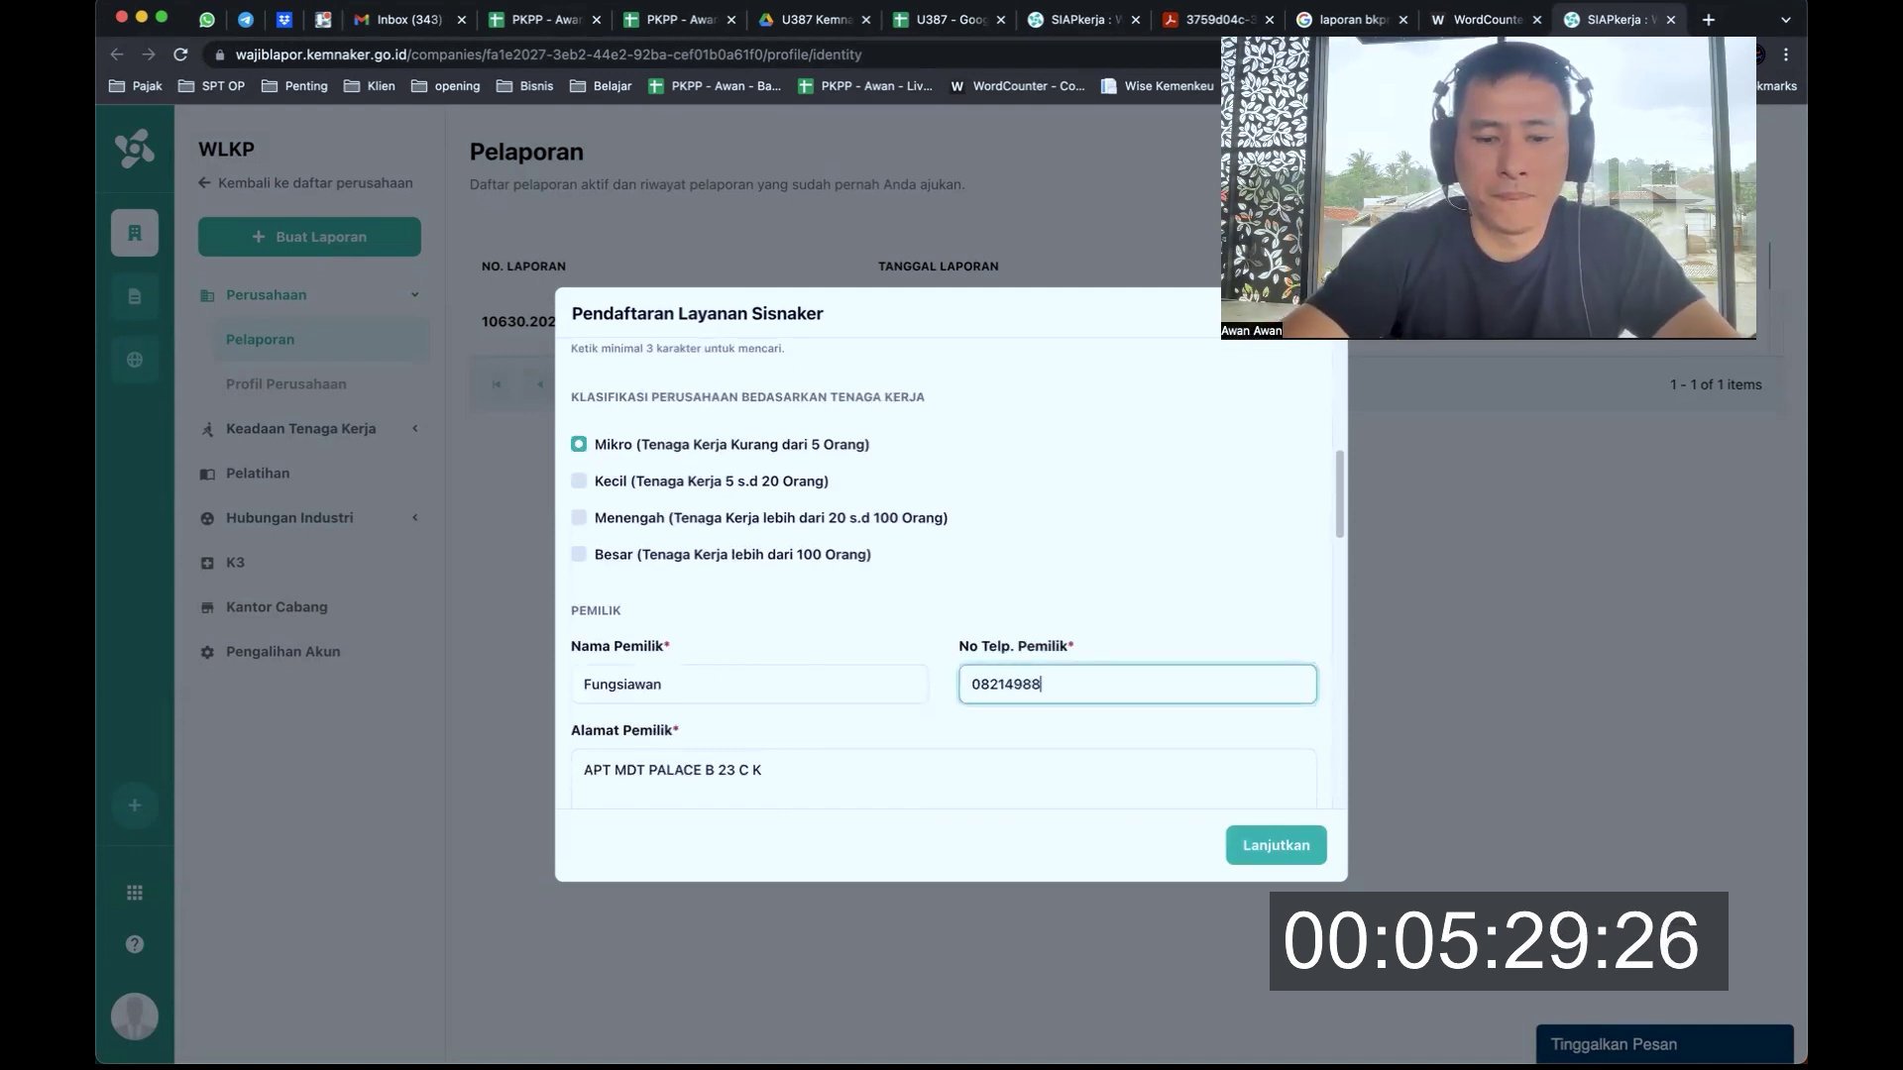
left_click(763, 771)
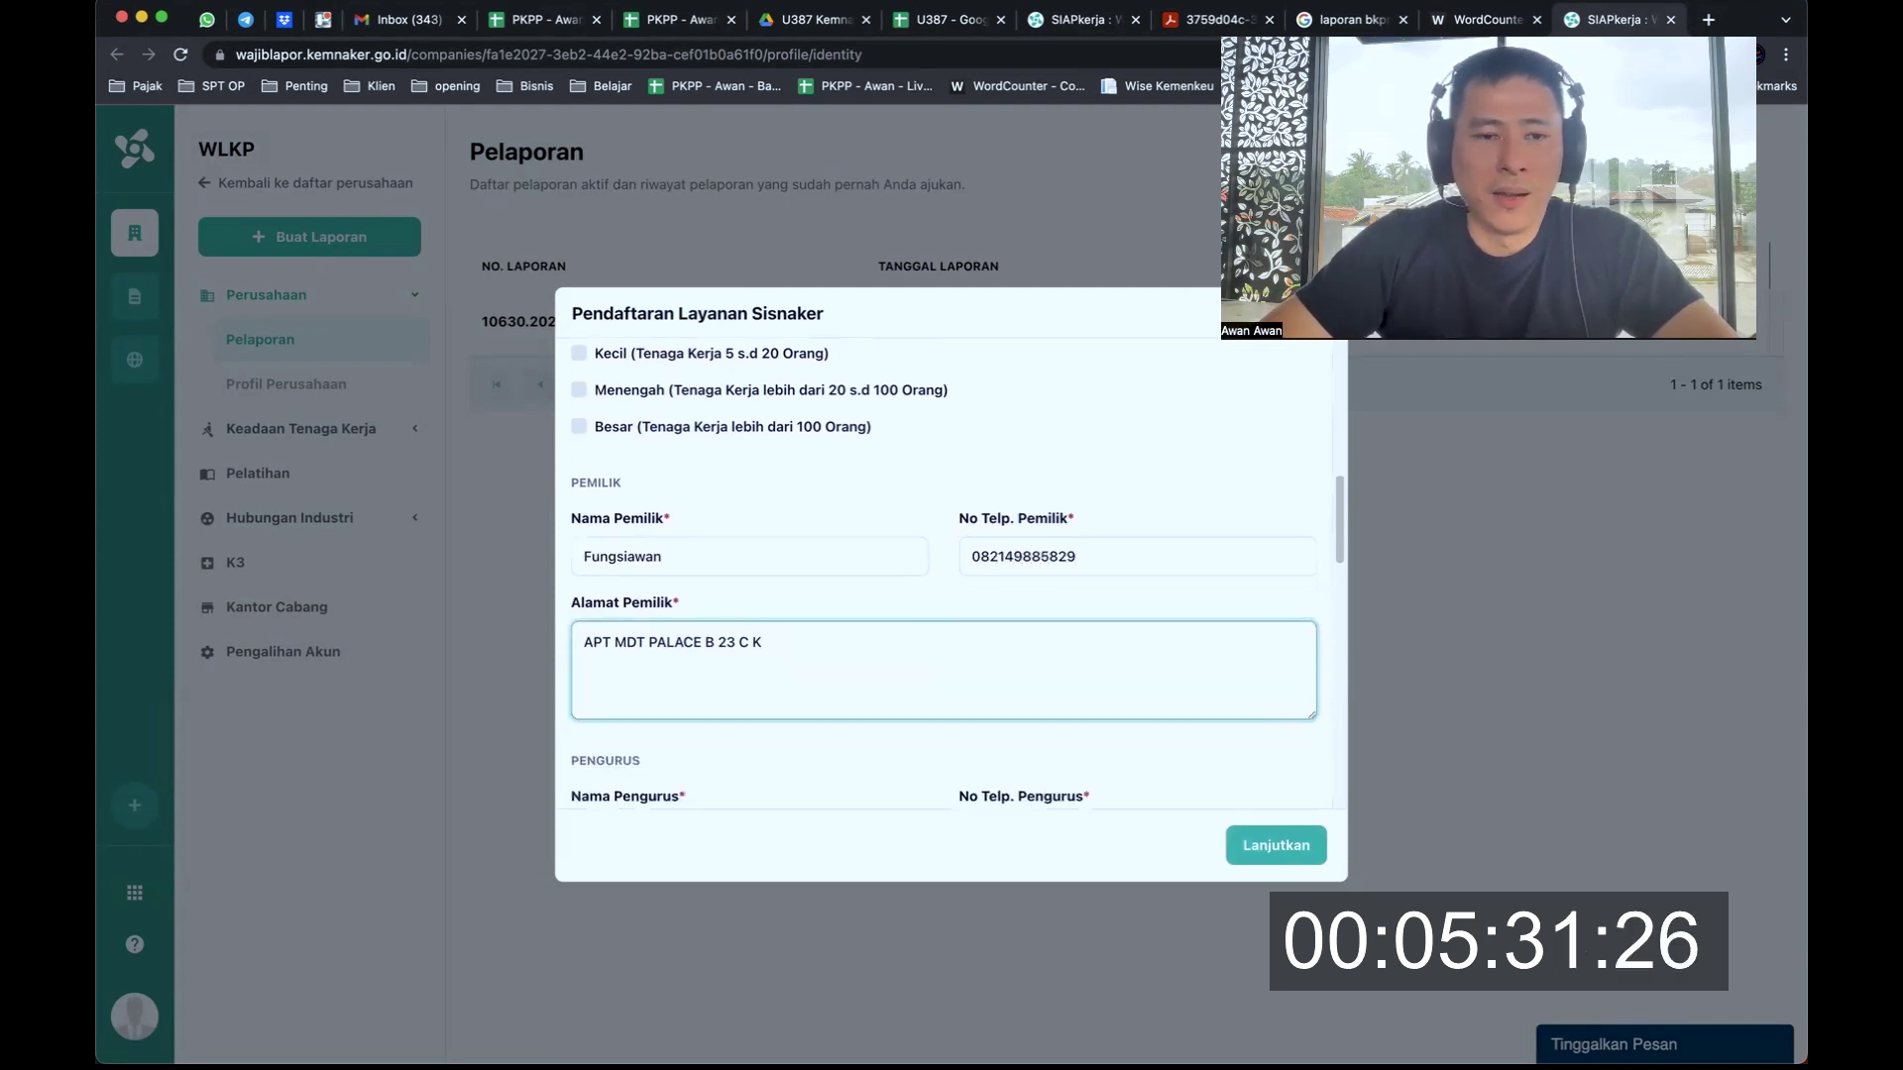
left_click(1033, 643)
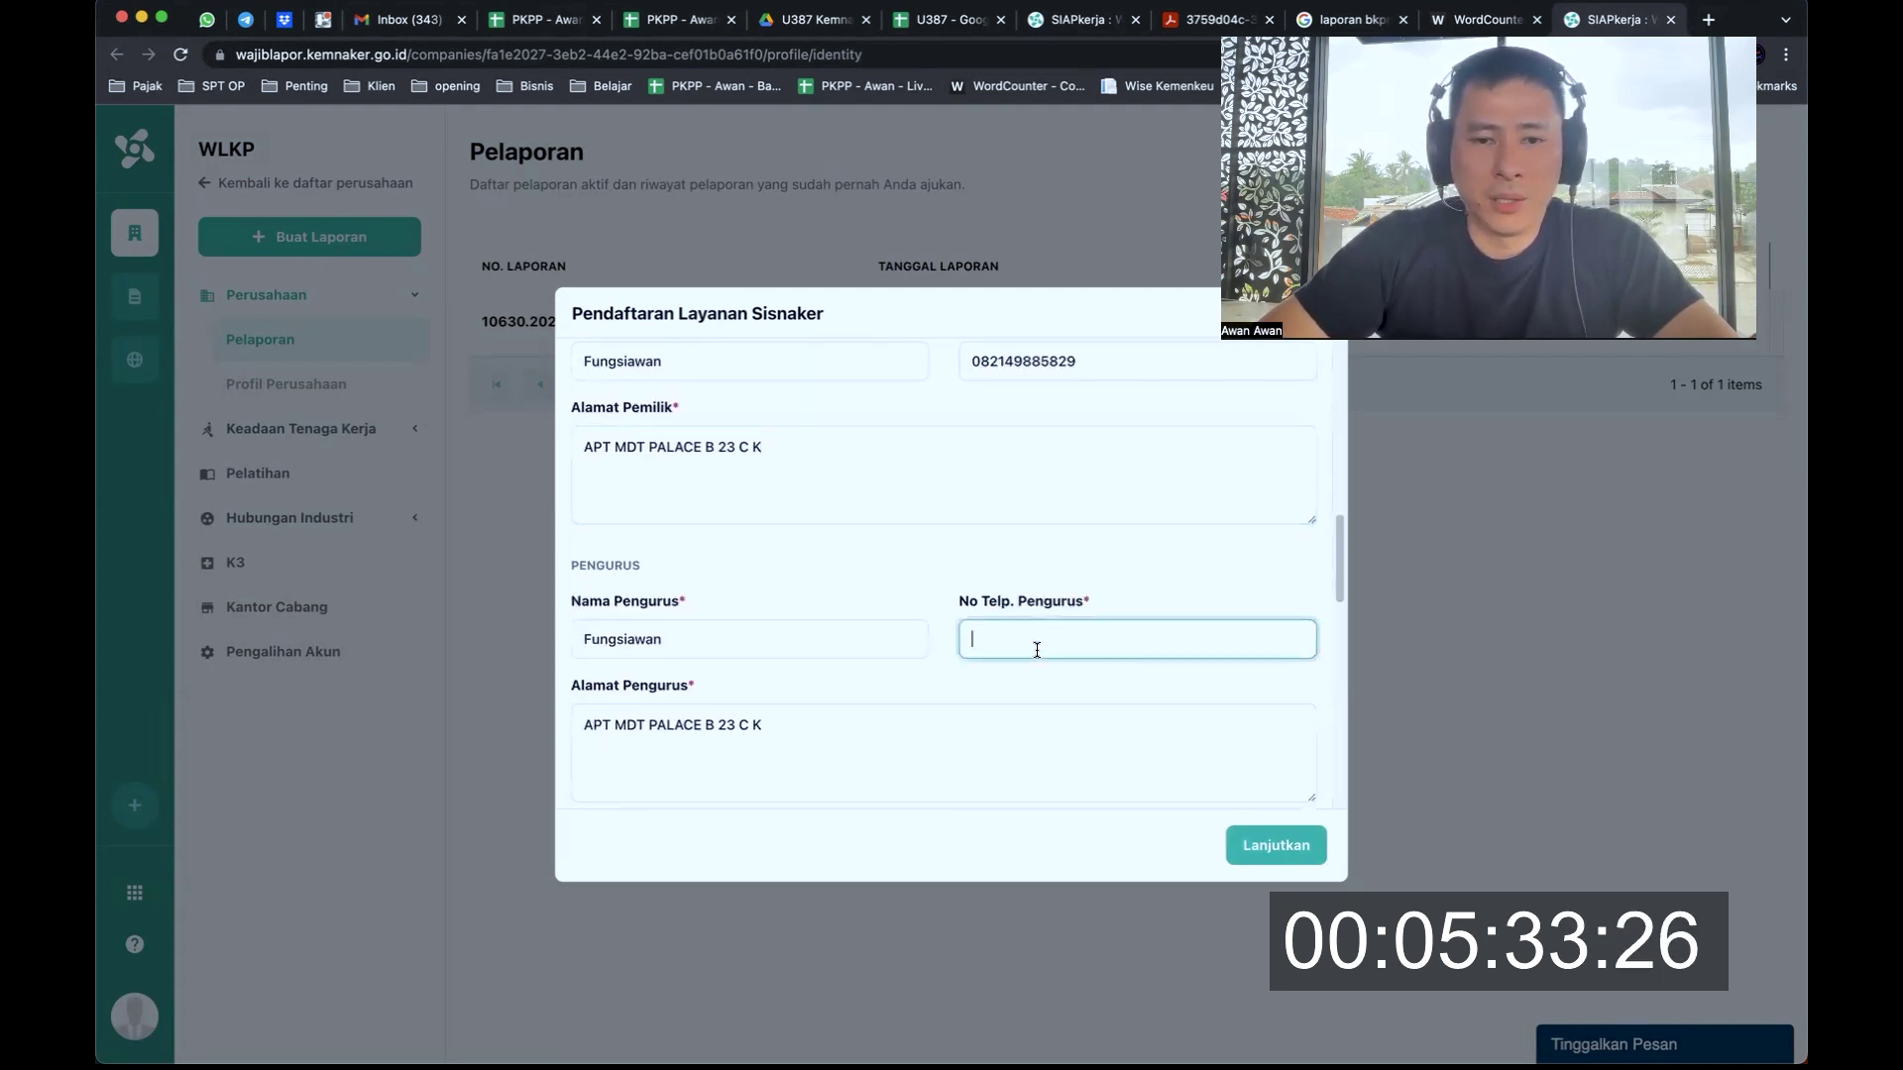
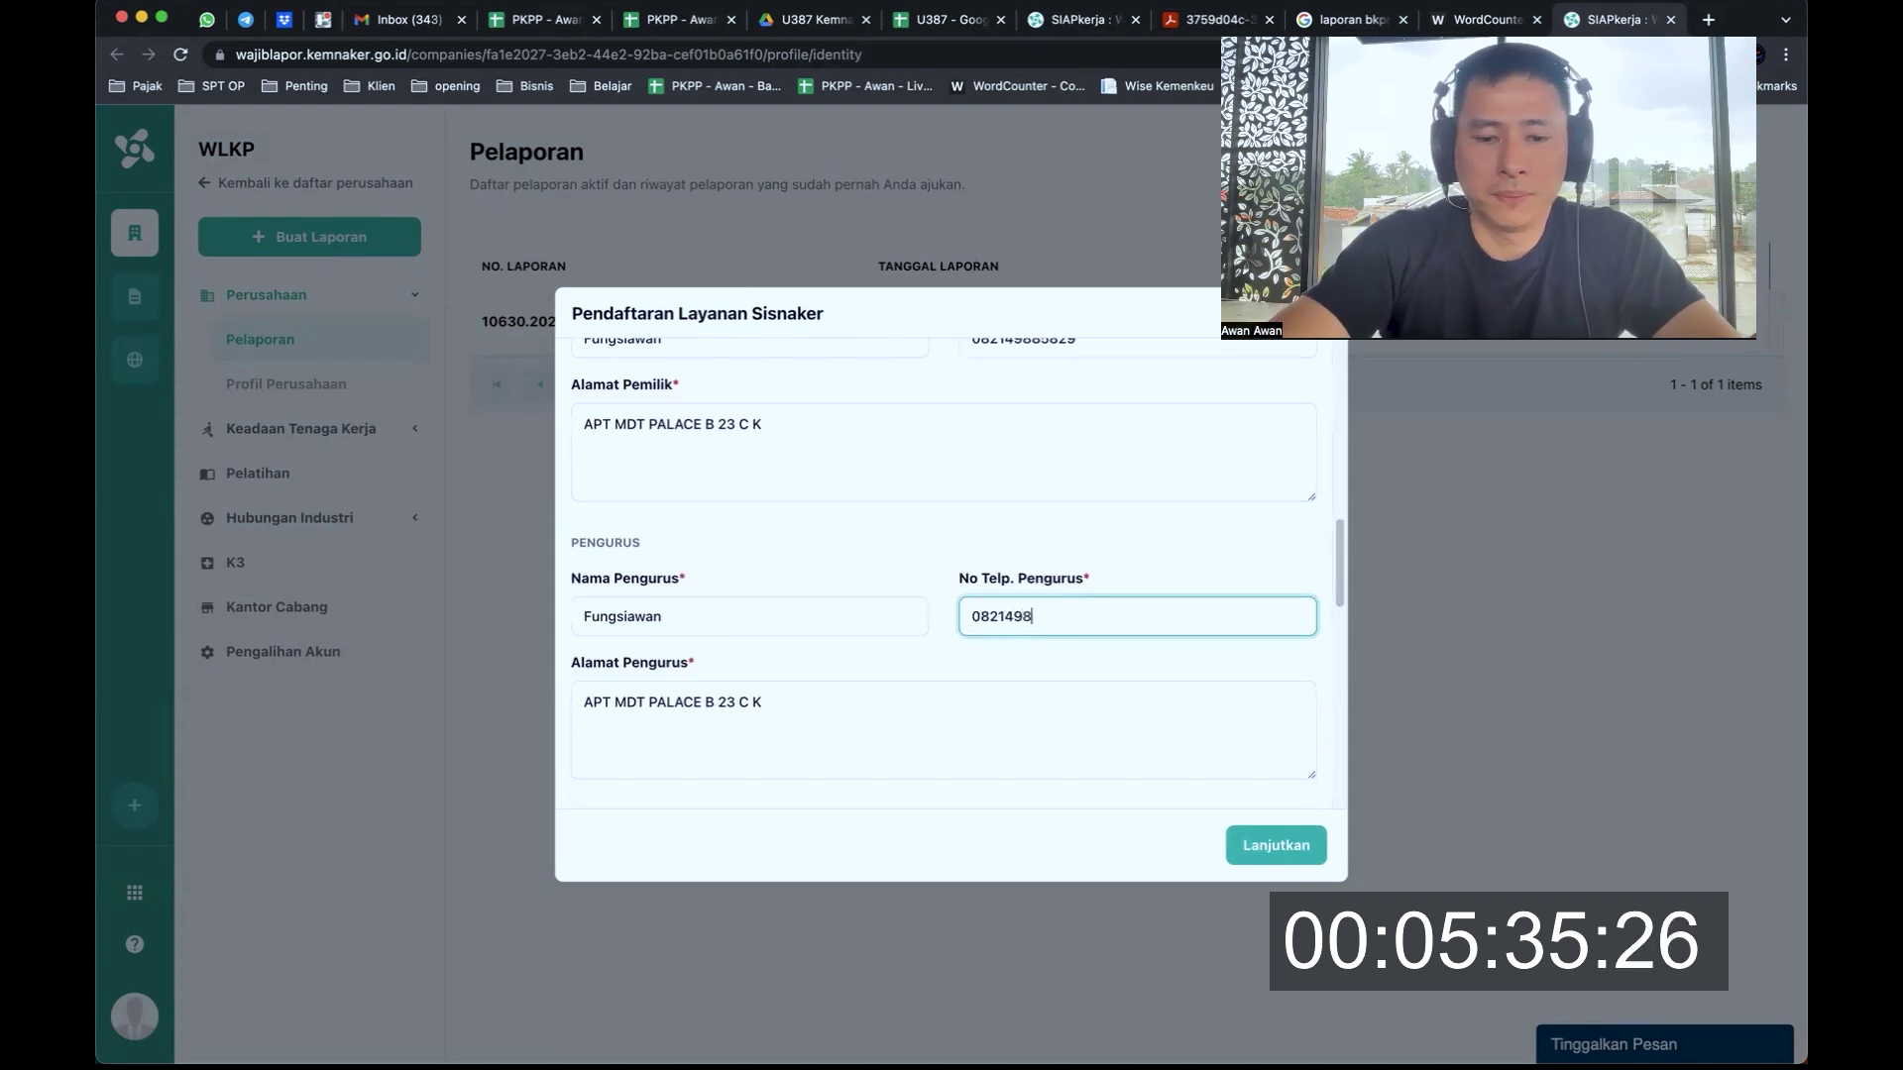
left_click(892, 764)
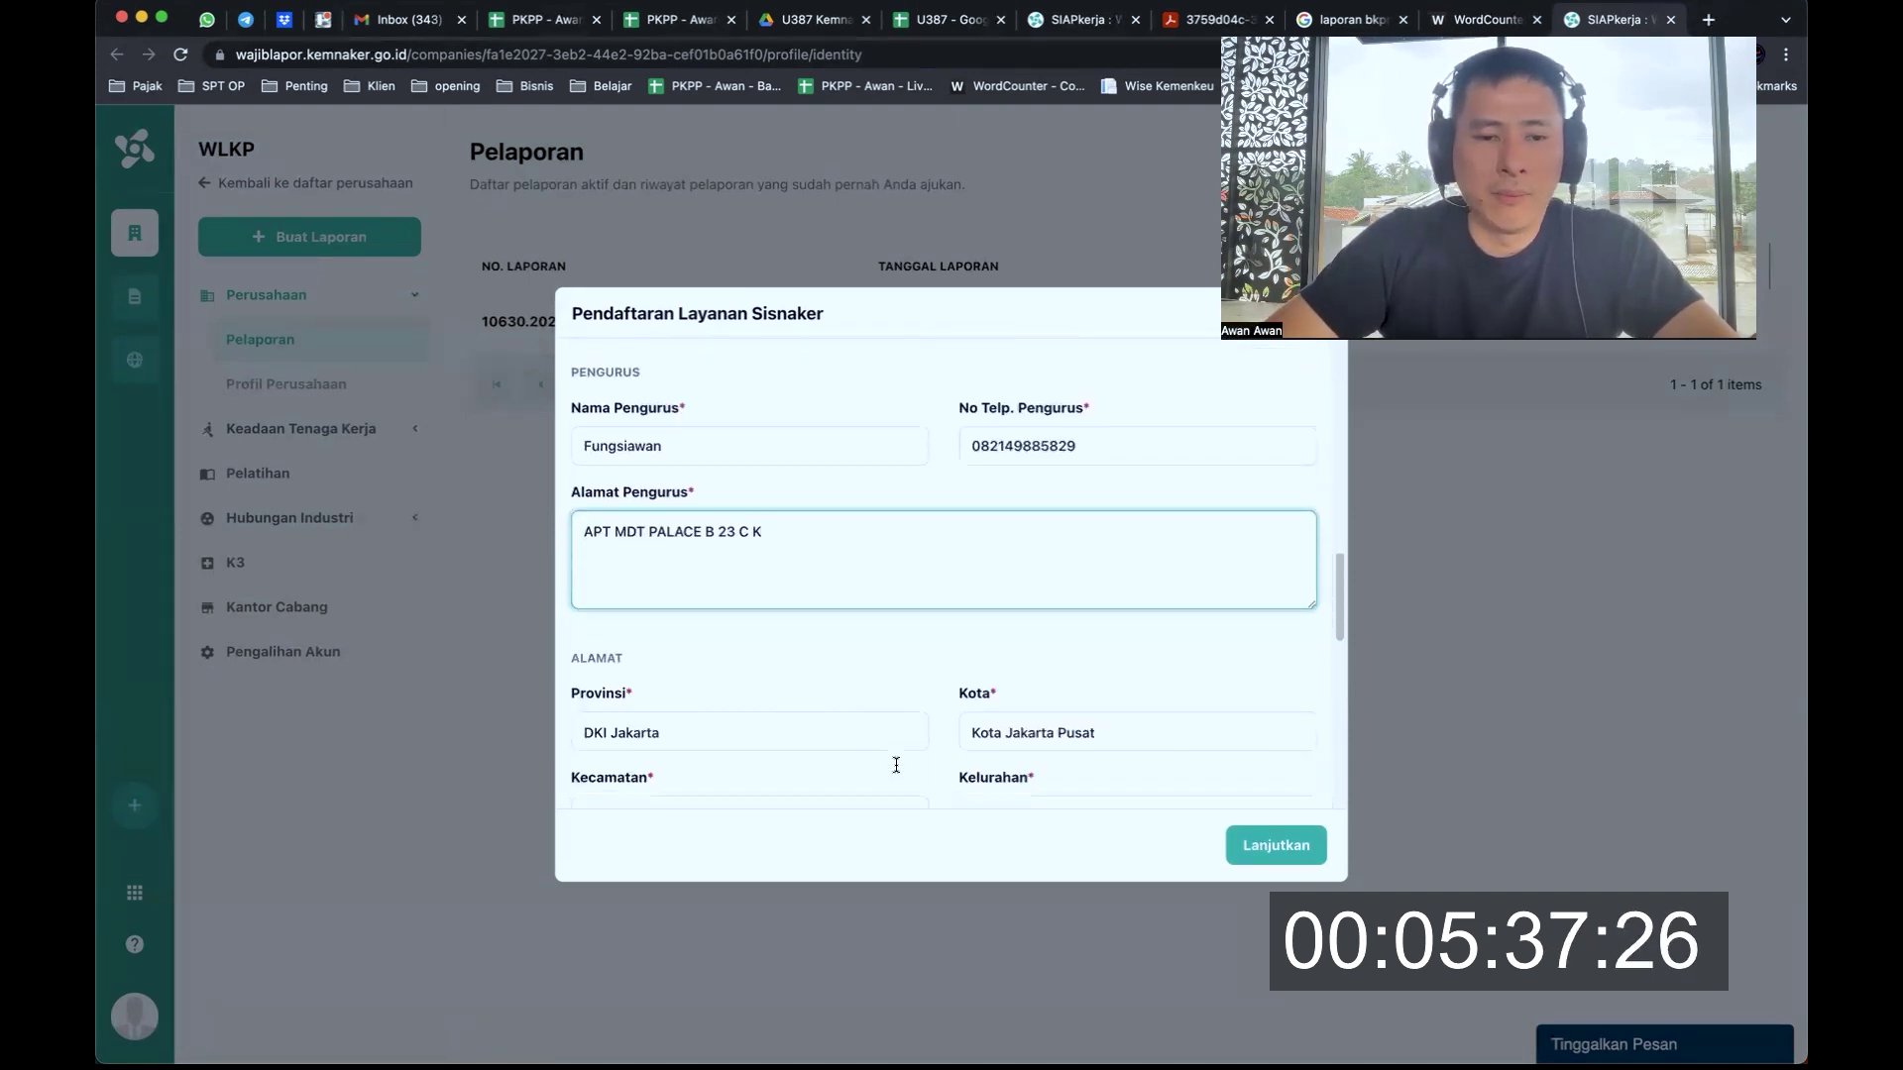
scroll(896, 764, "down", 5)
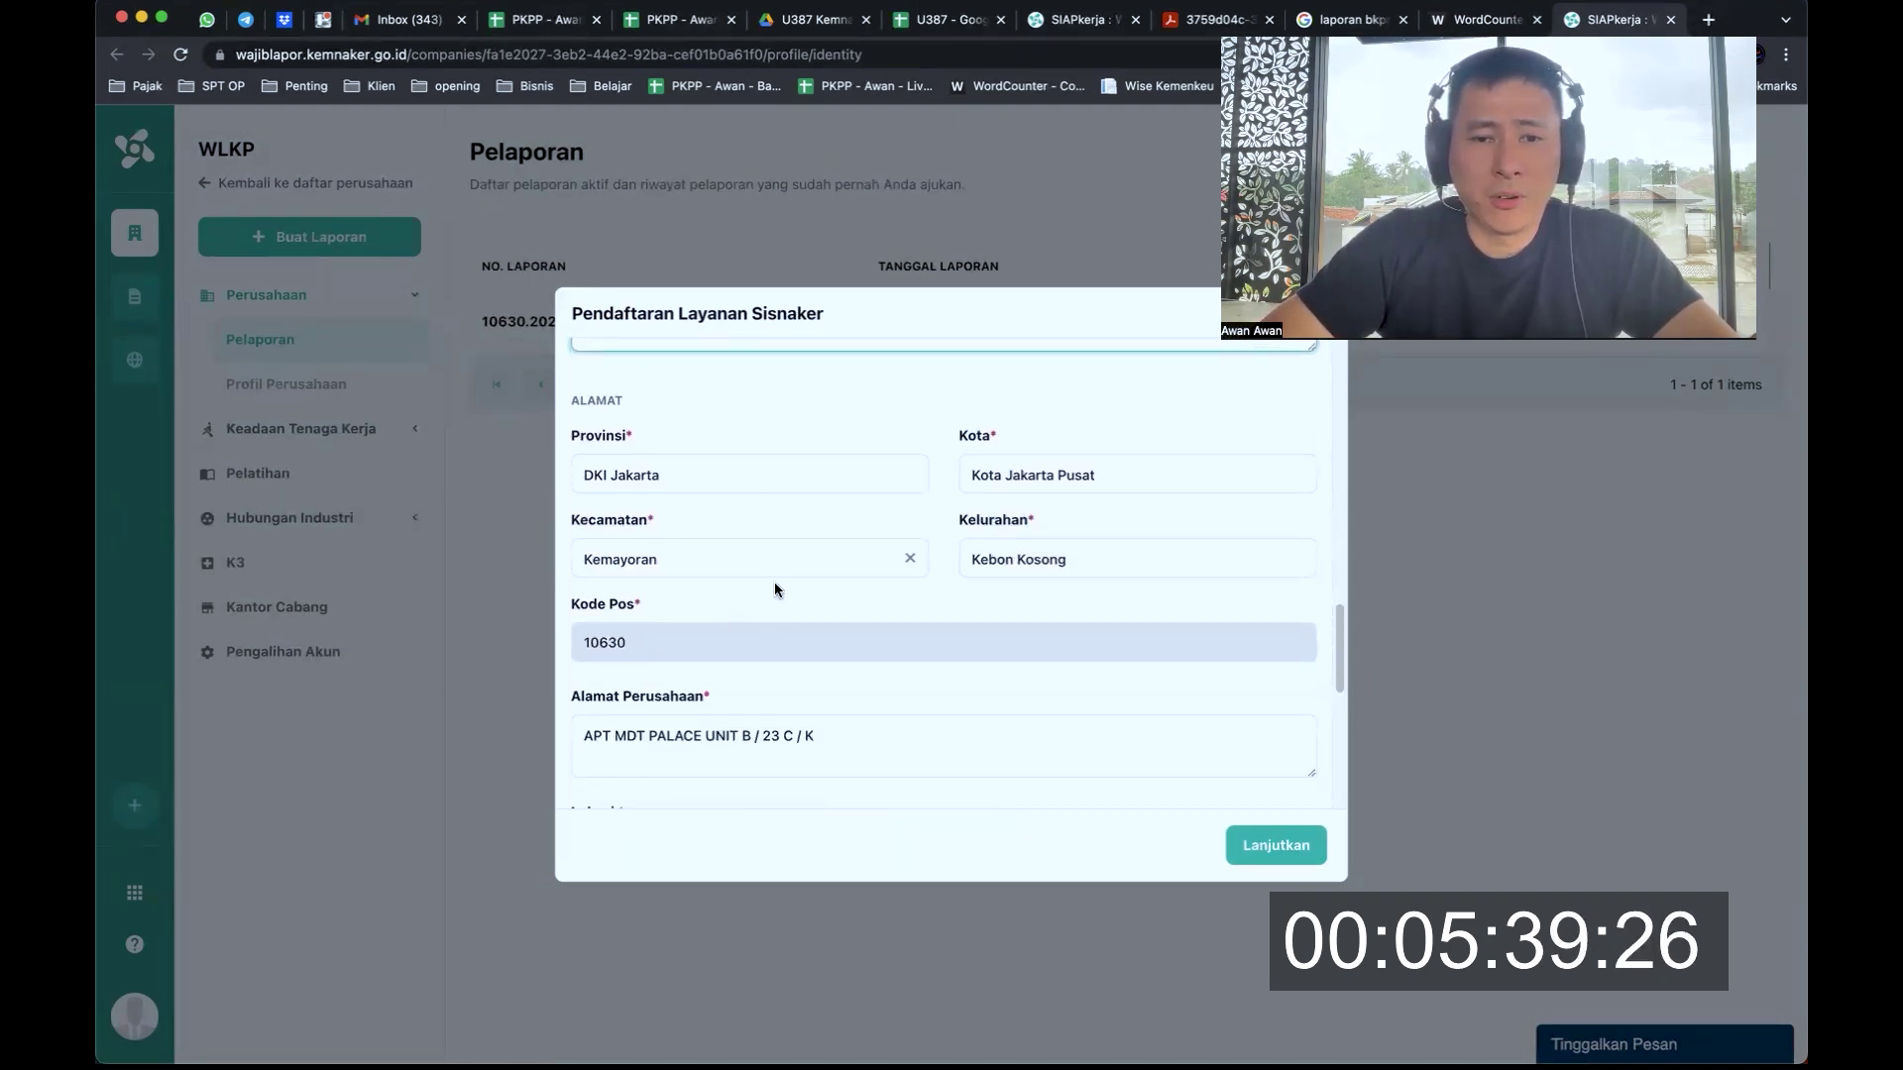
scroll(1061, 585, "down", 5)
Search the Lokasi field for 'mediterania palace', dismissing the Google Maps loading error
left_click(872, 544)
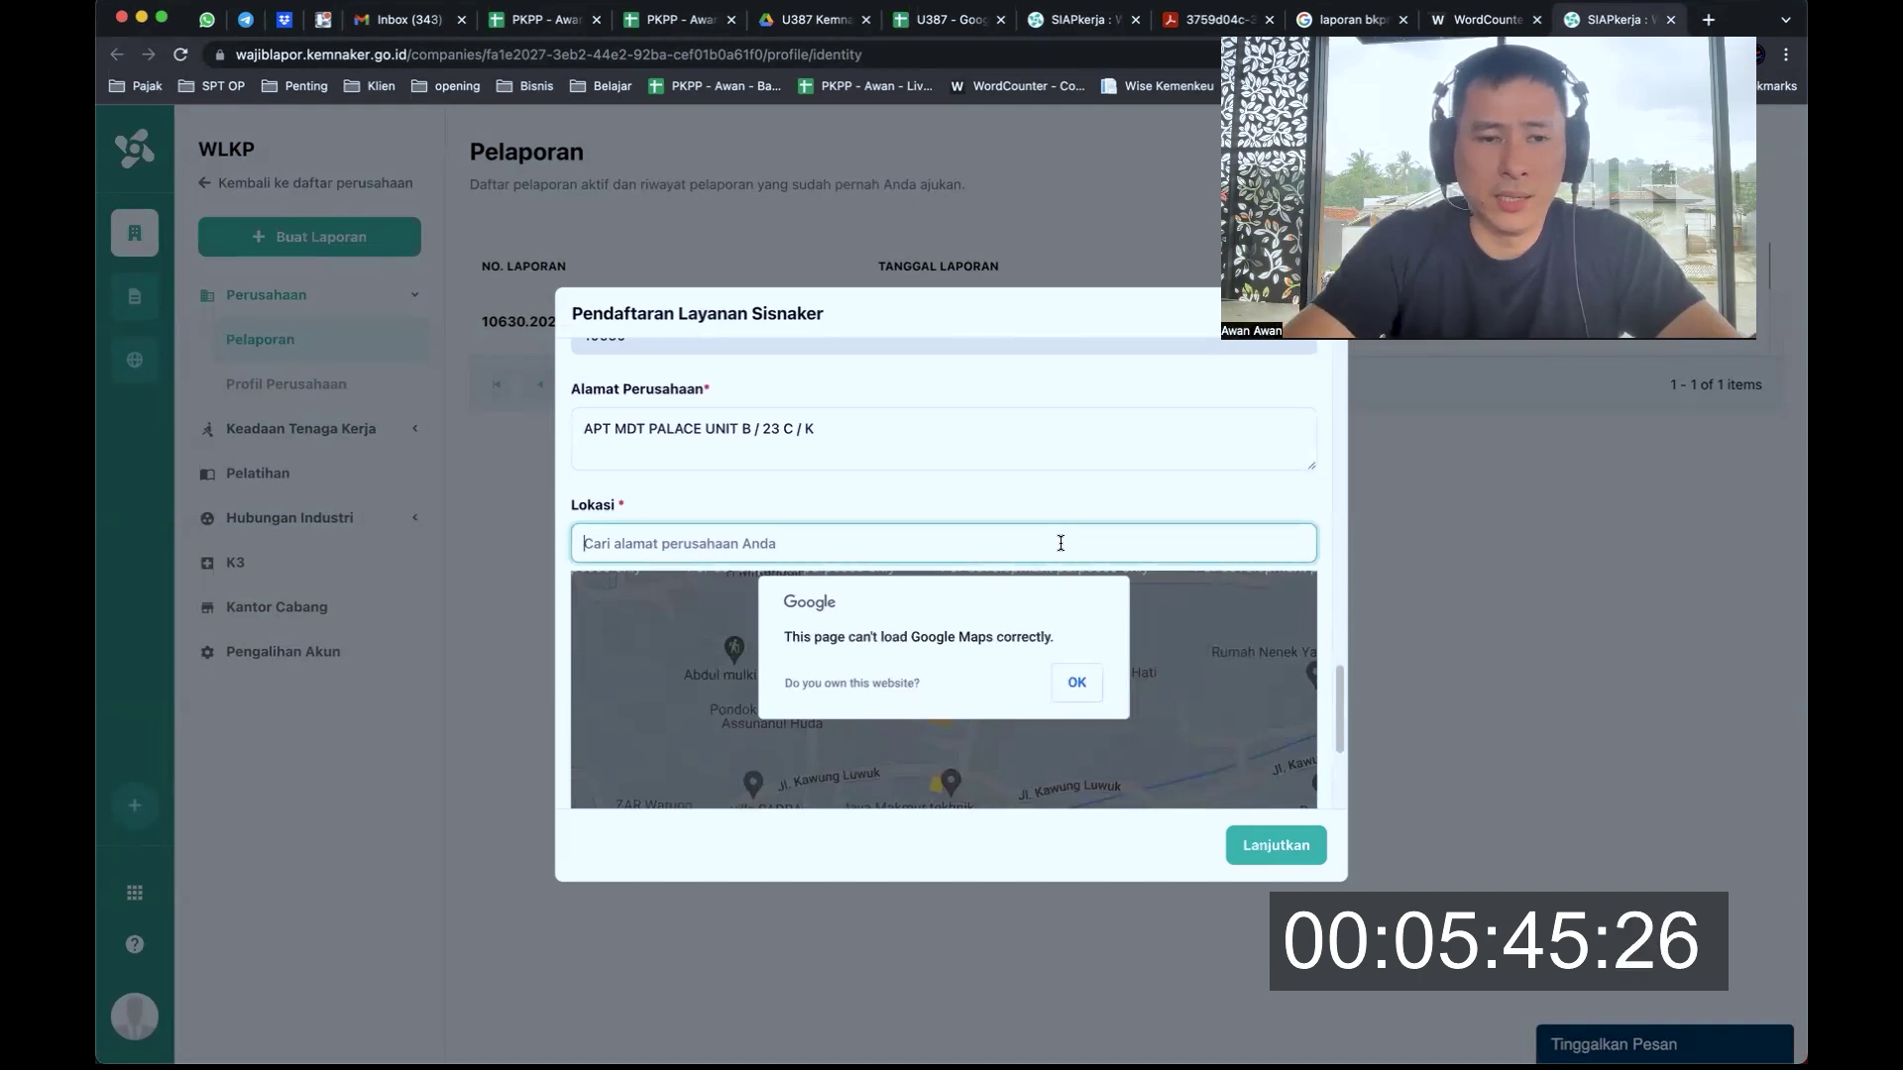
type("mediterania p")
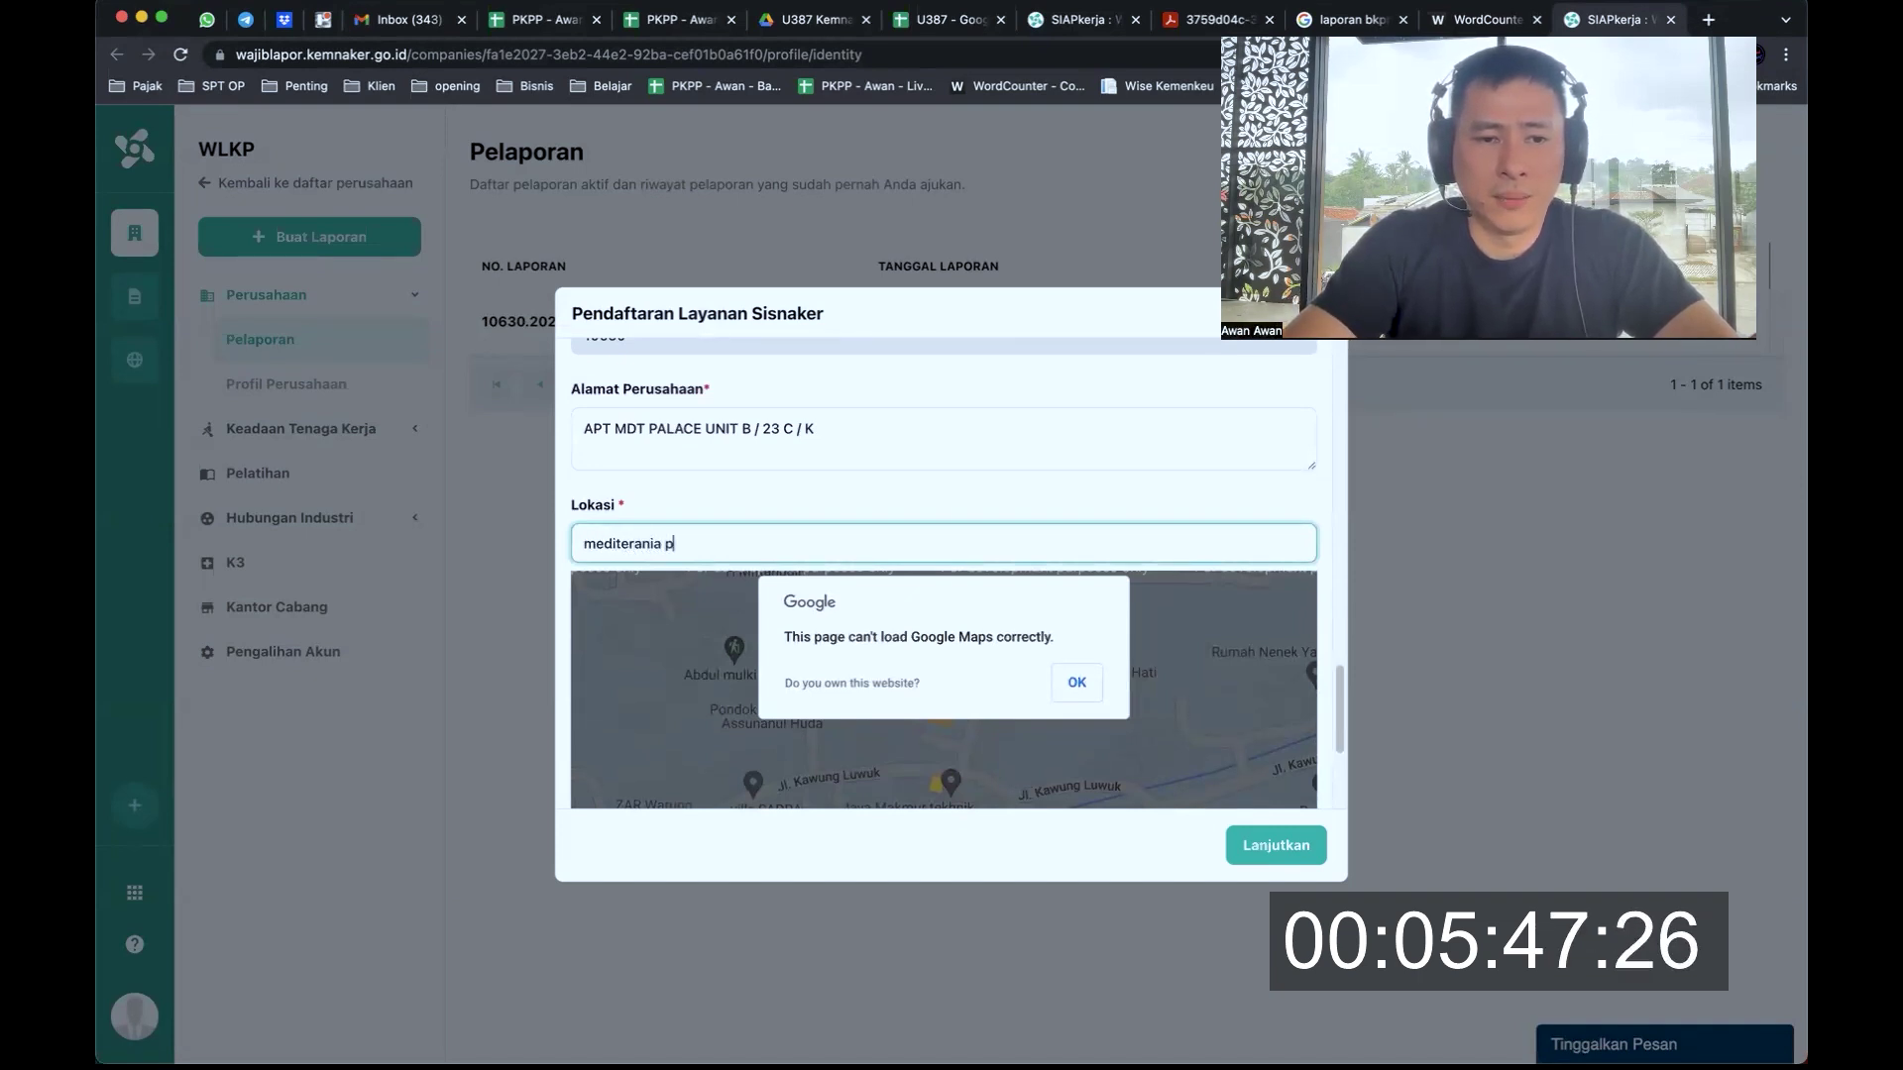
type("alace")
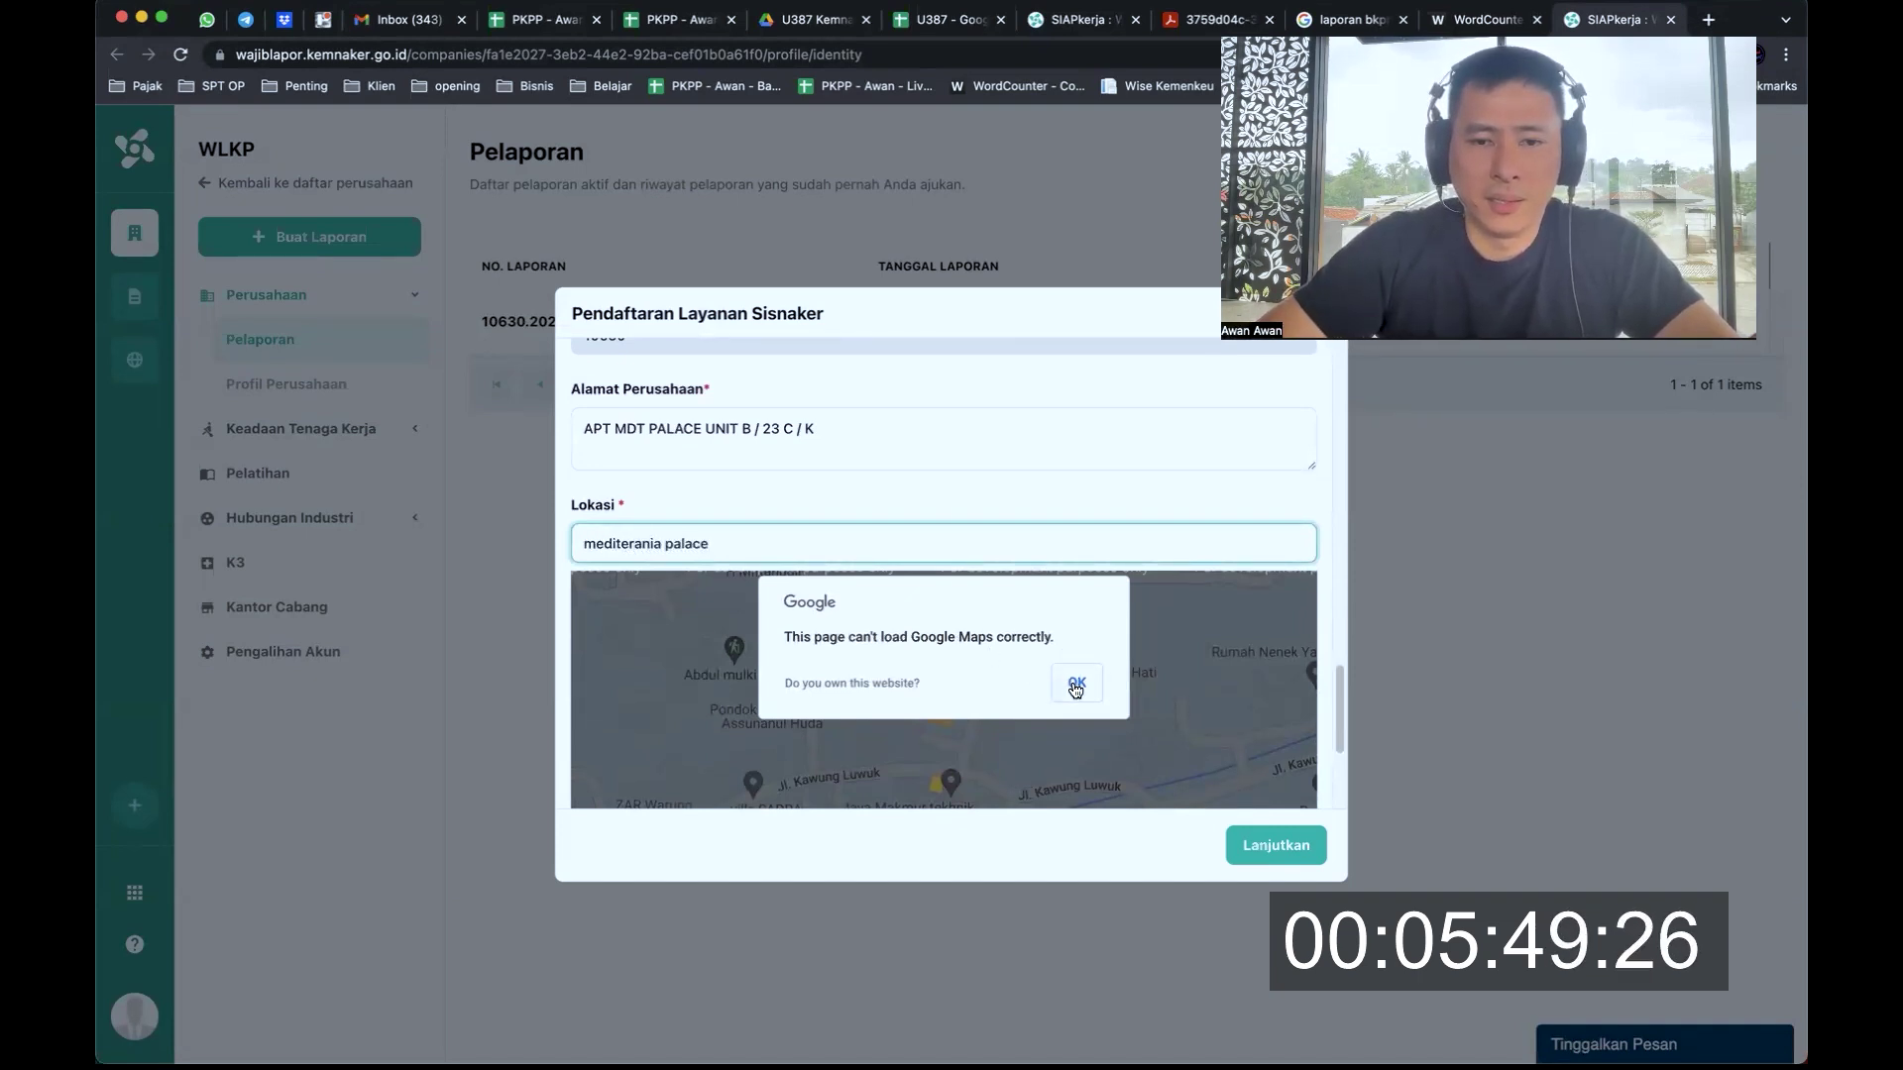
left_click(1074, 683)
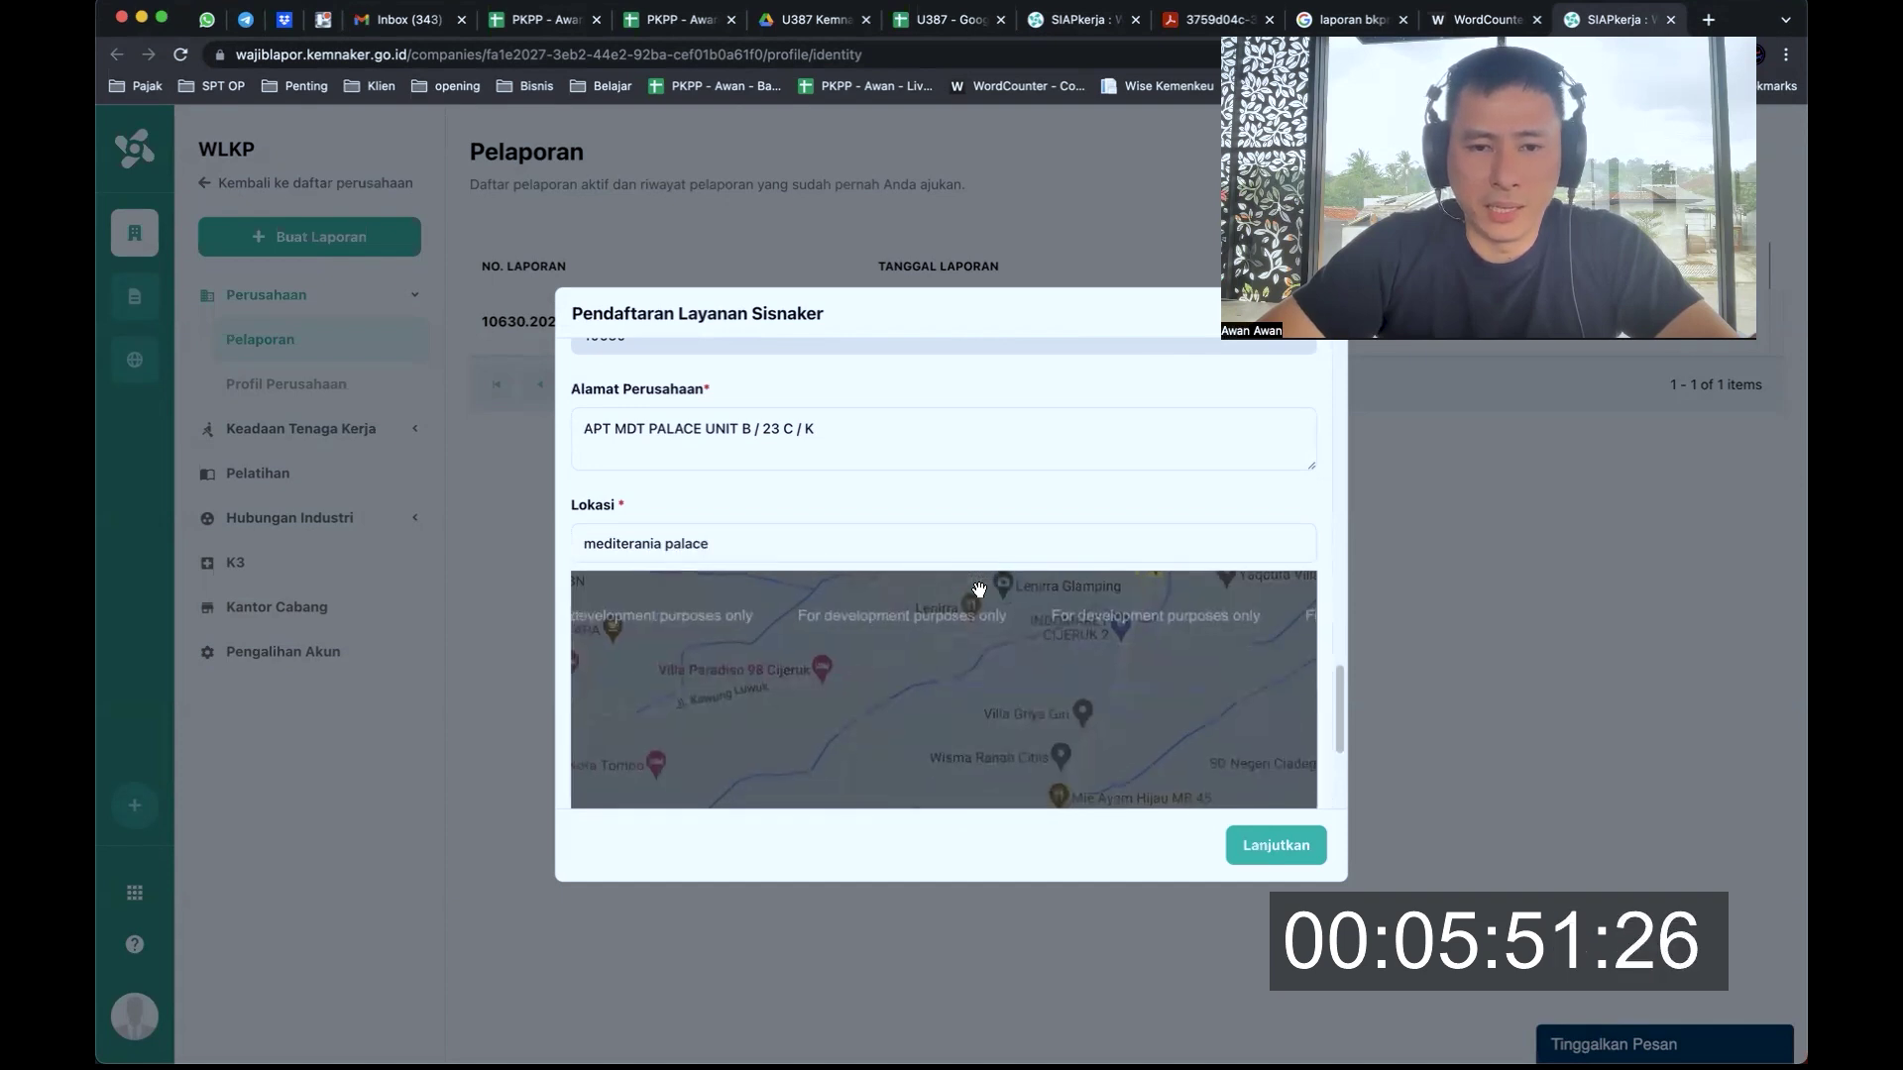
left_click(854, 553)
key("BackSpace")
key("BackSpace")
key("BackSpace")
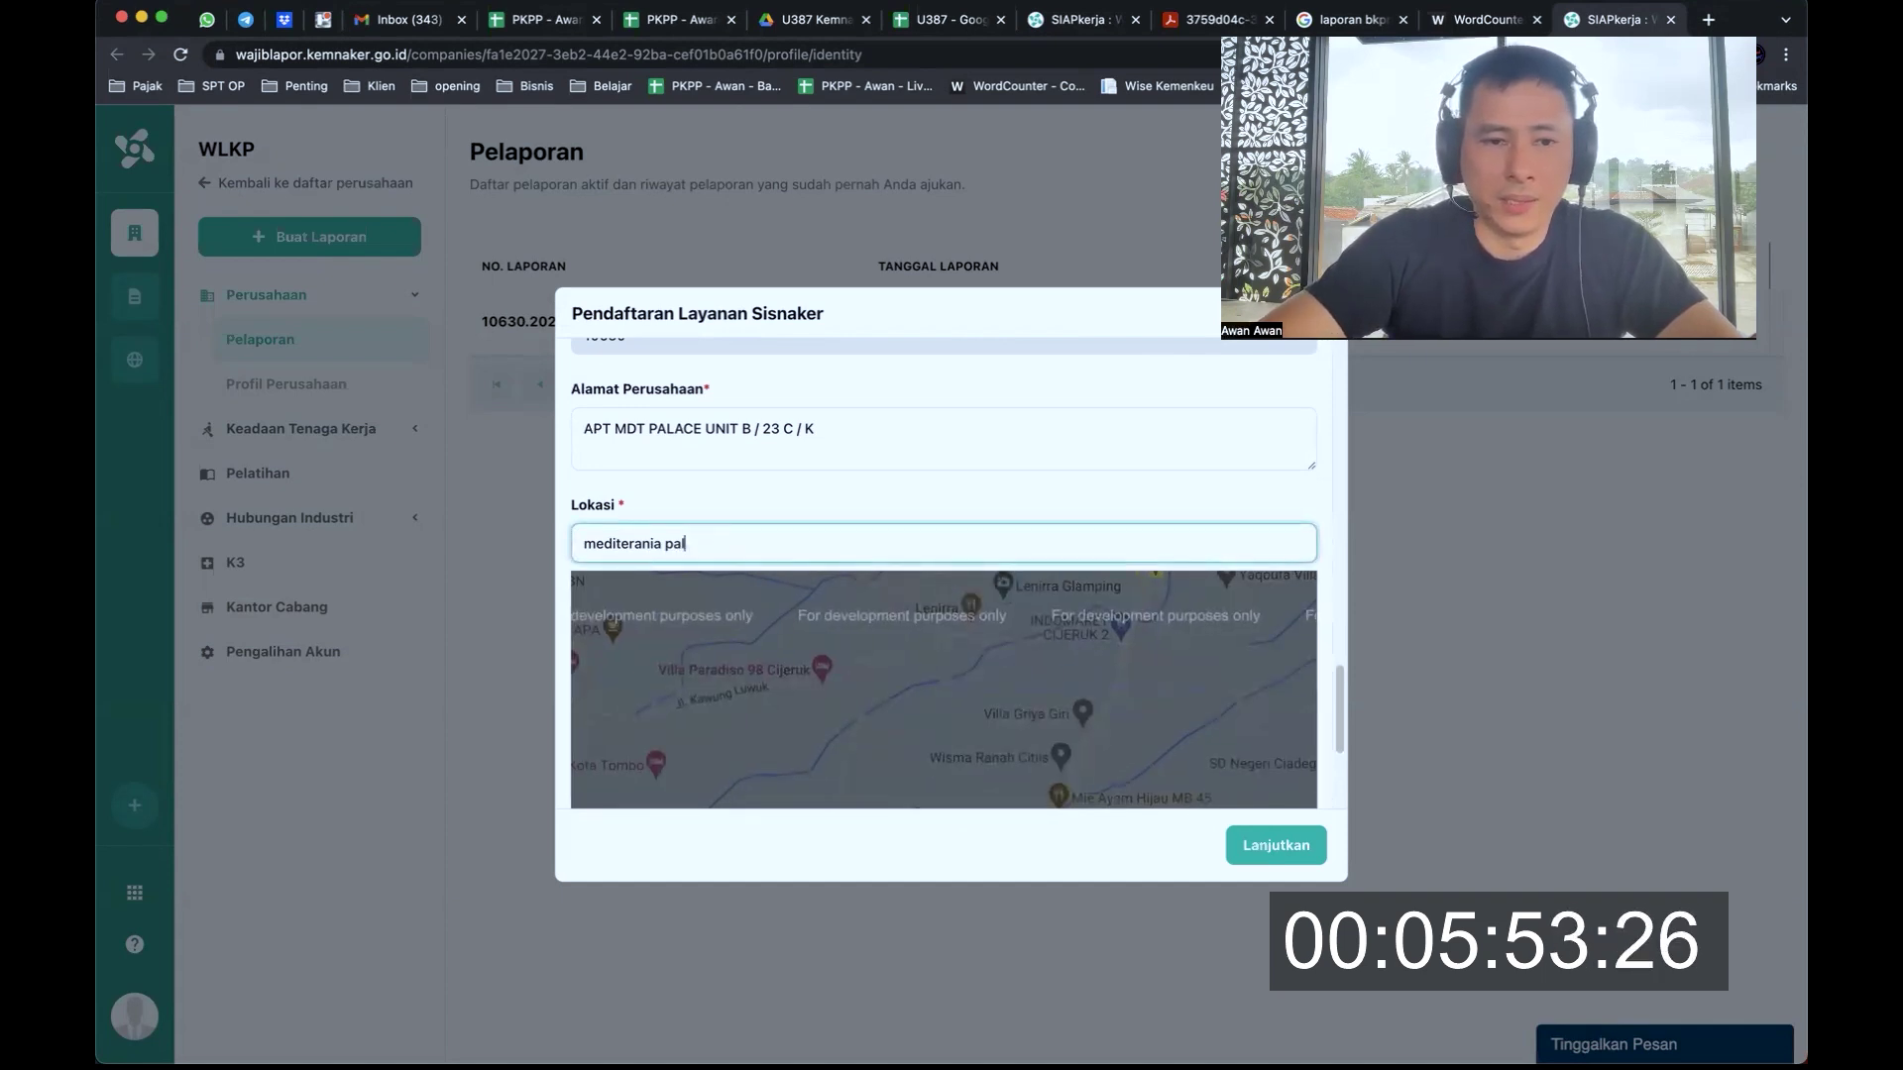
type("ace")
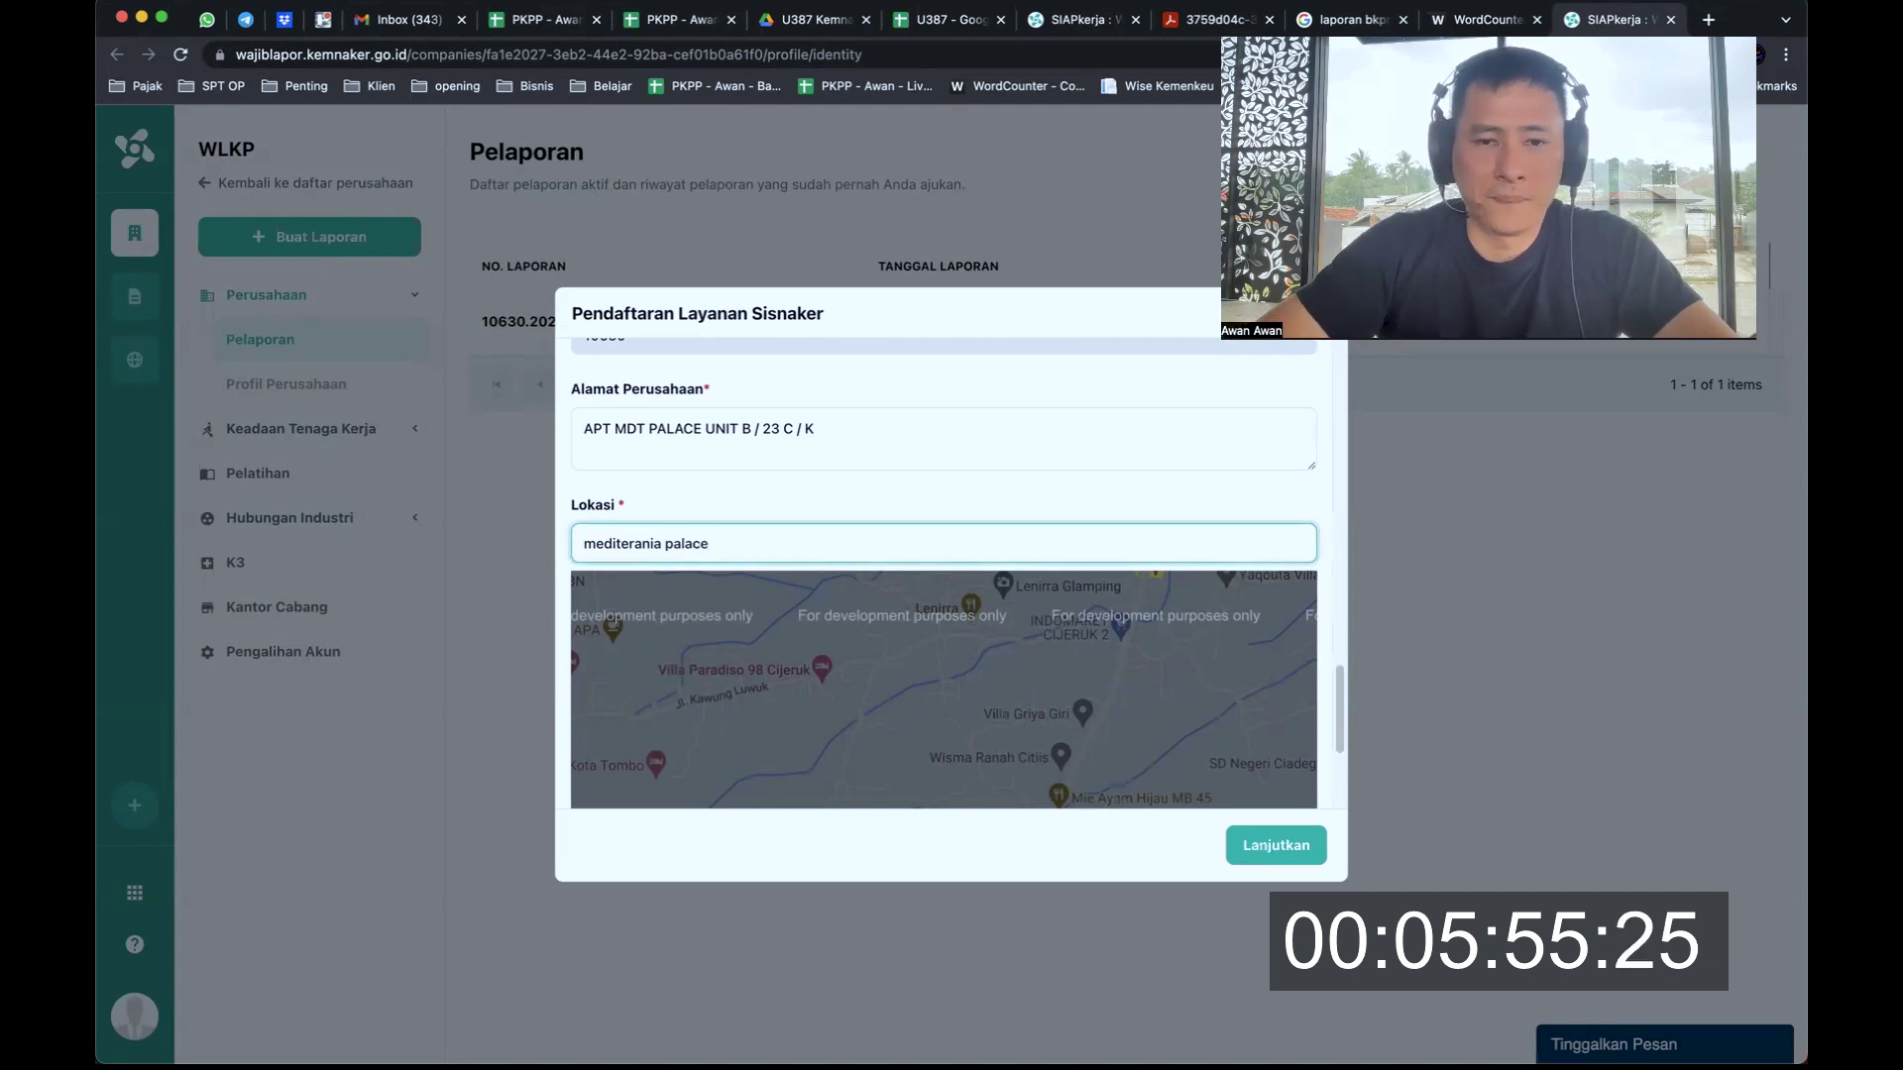
Zoom and pan the registration map from Jakarta's north coast down to the Kemayoran streets
left_click_drag(1340, 666, 1340, 716)
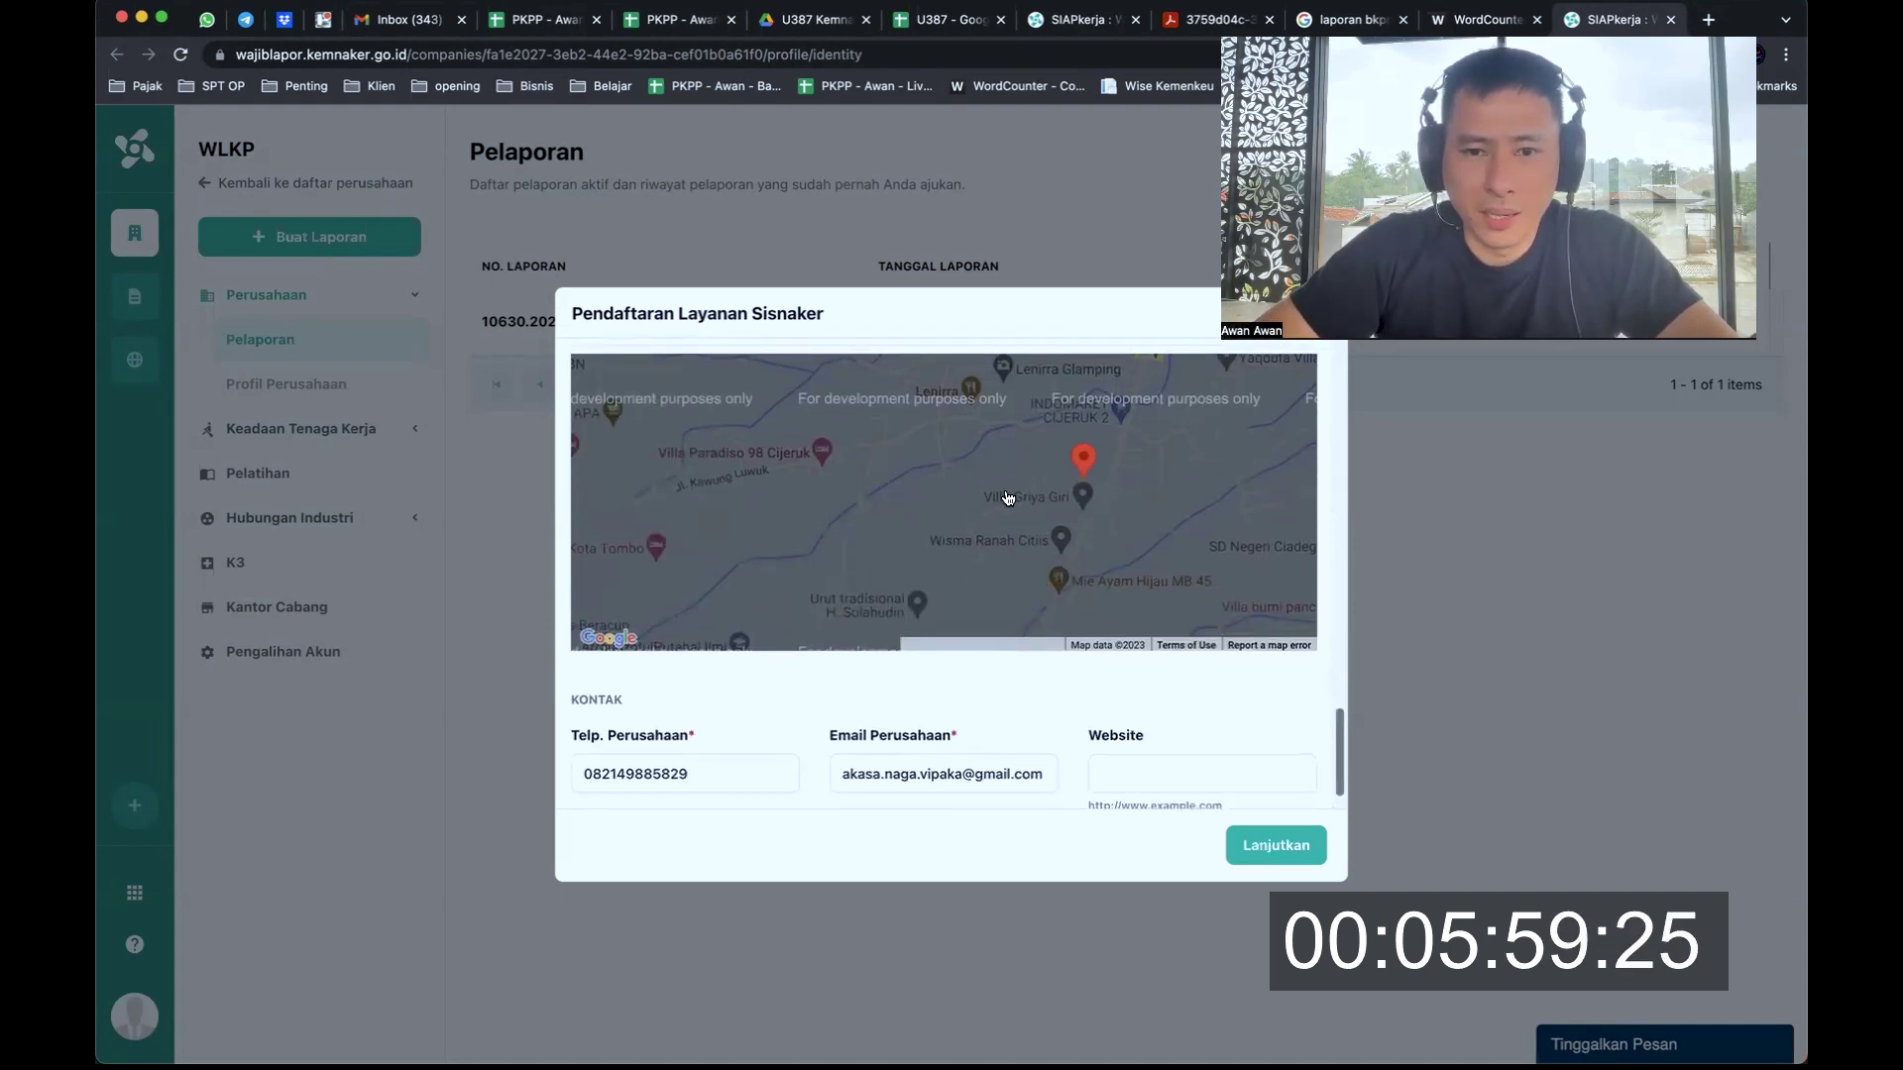
scroll(1008, 498, "down", 5)
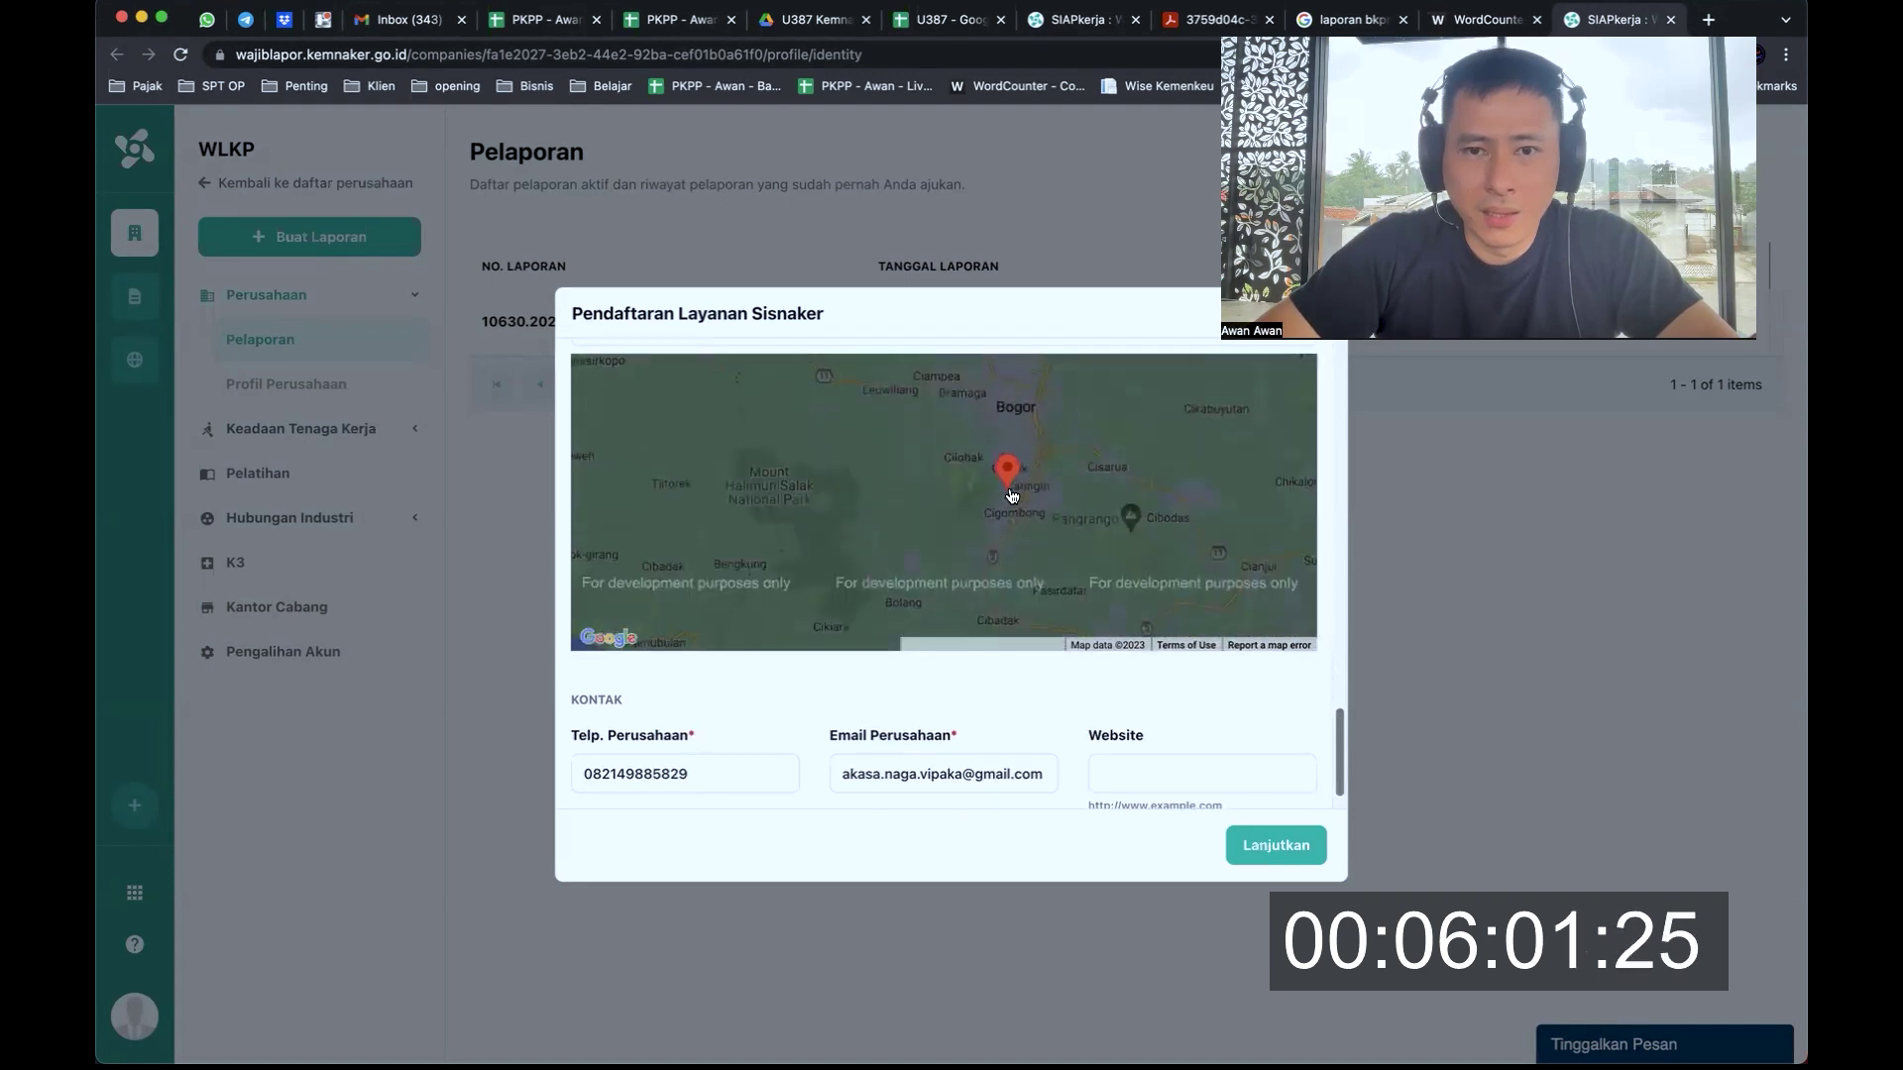
left_click_drag(1075, 403, 1019, 530)
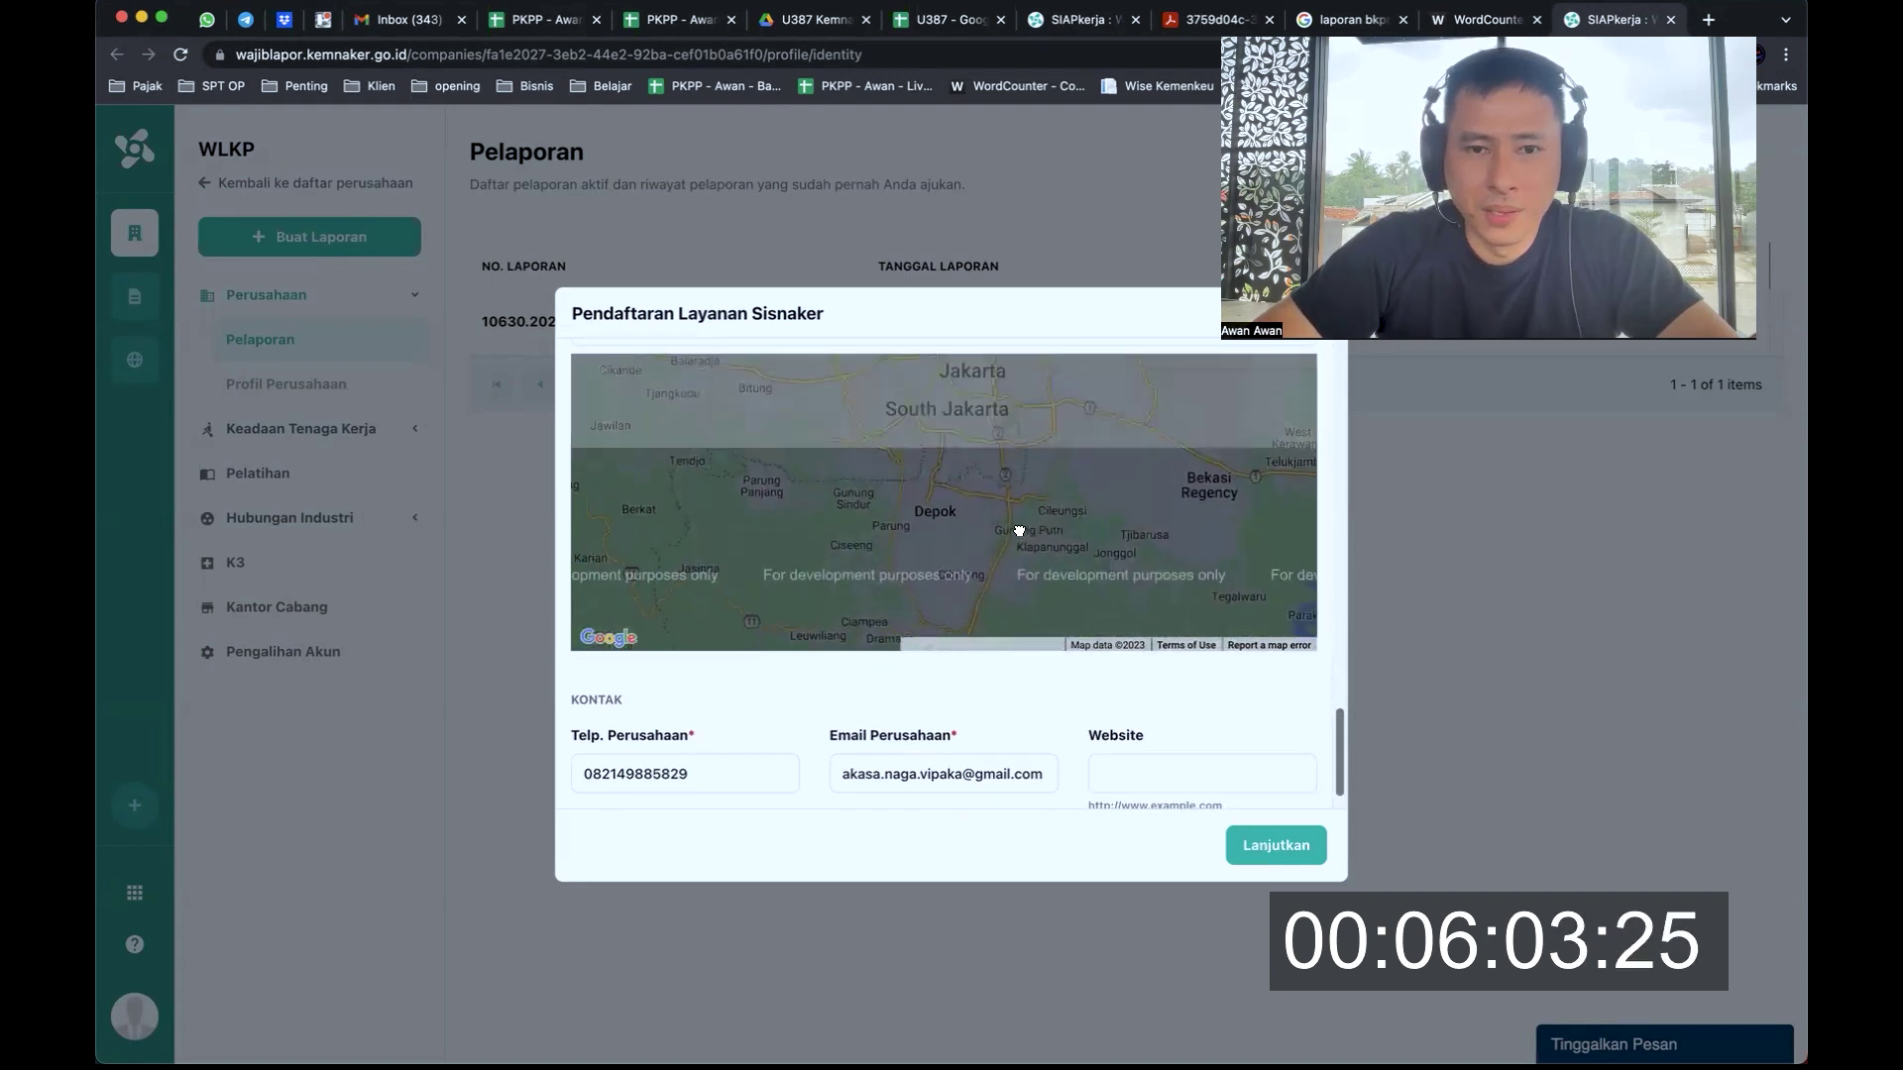
scroll(1017, 550, "down", 2)
scroll(1011, 461, "down", 1)
scroll(1009, 459, "up", 3)
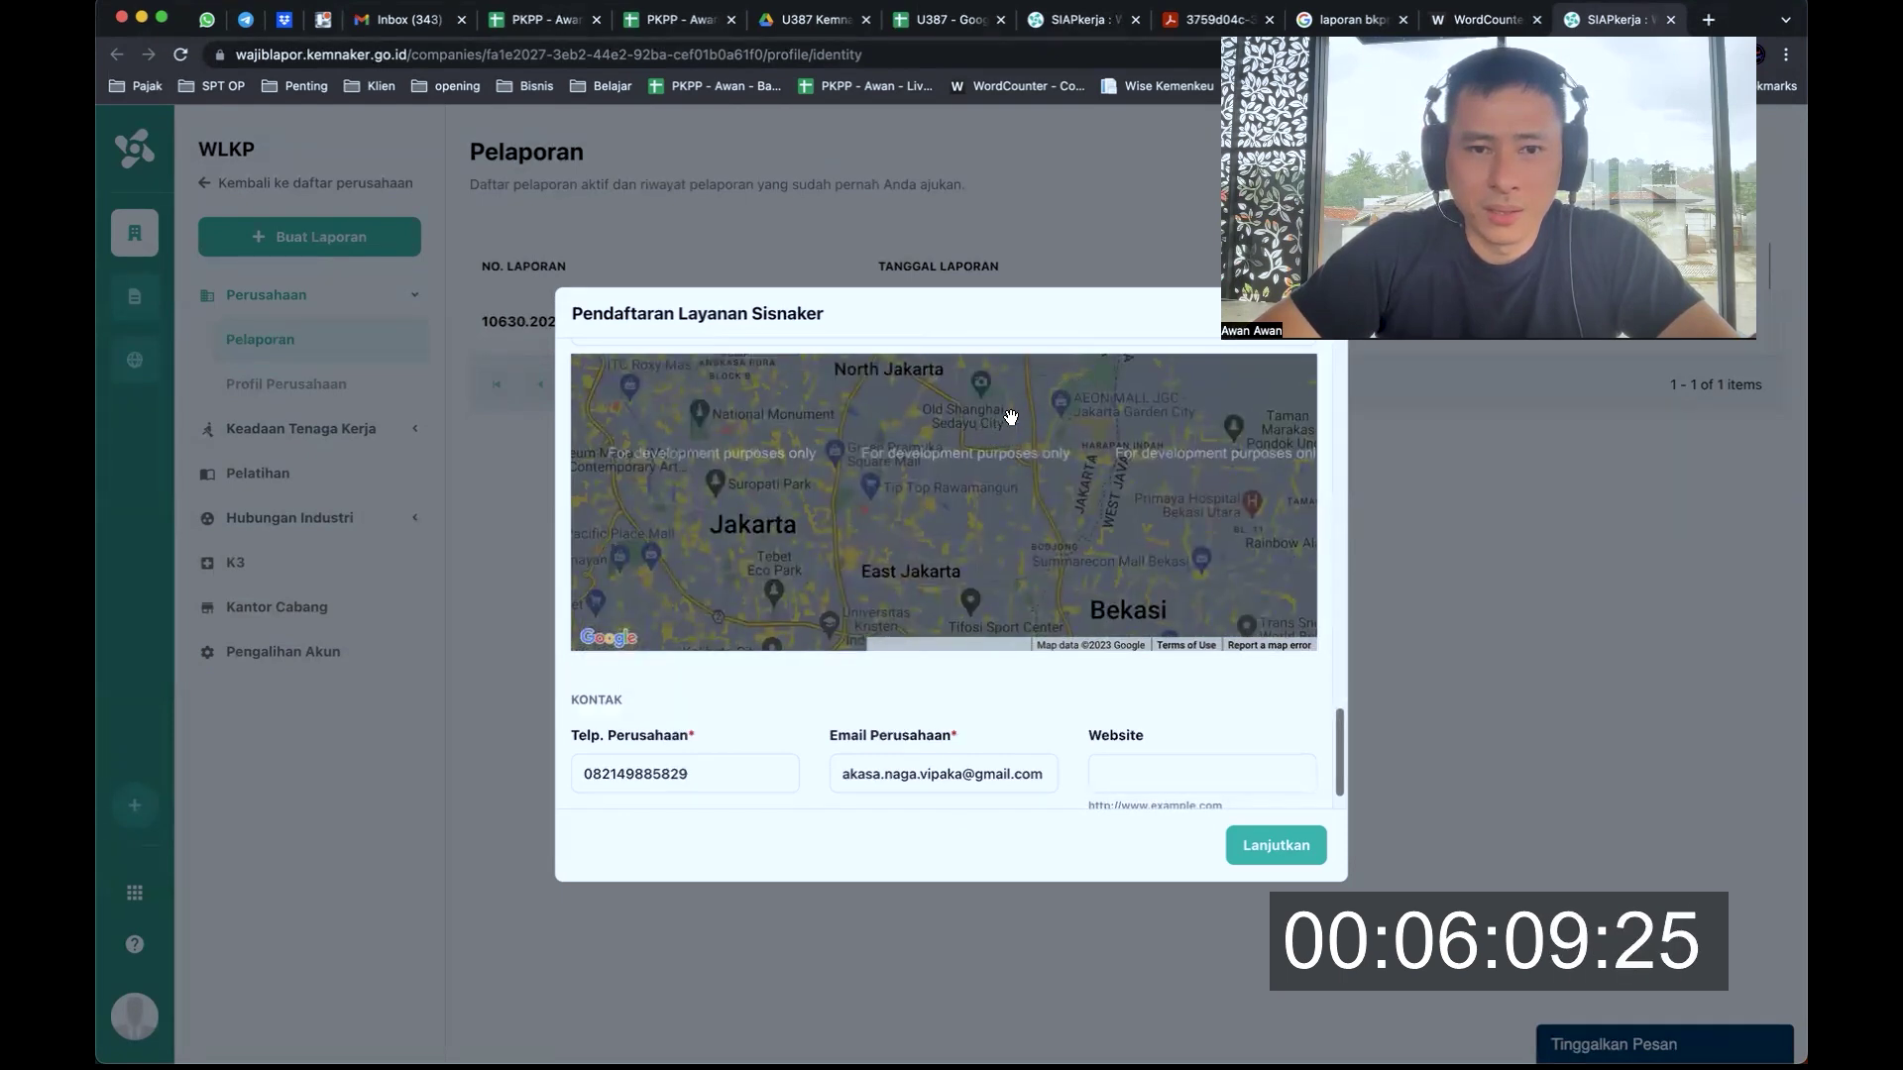
left_click_drag(1010, 417, 1005, 529)
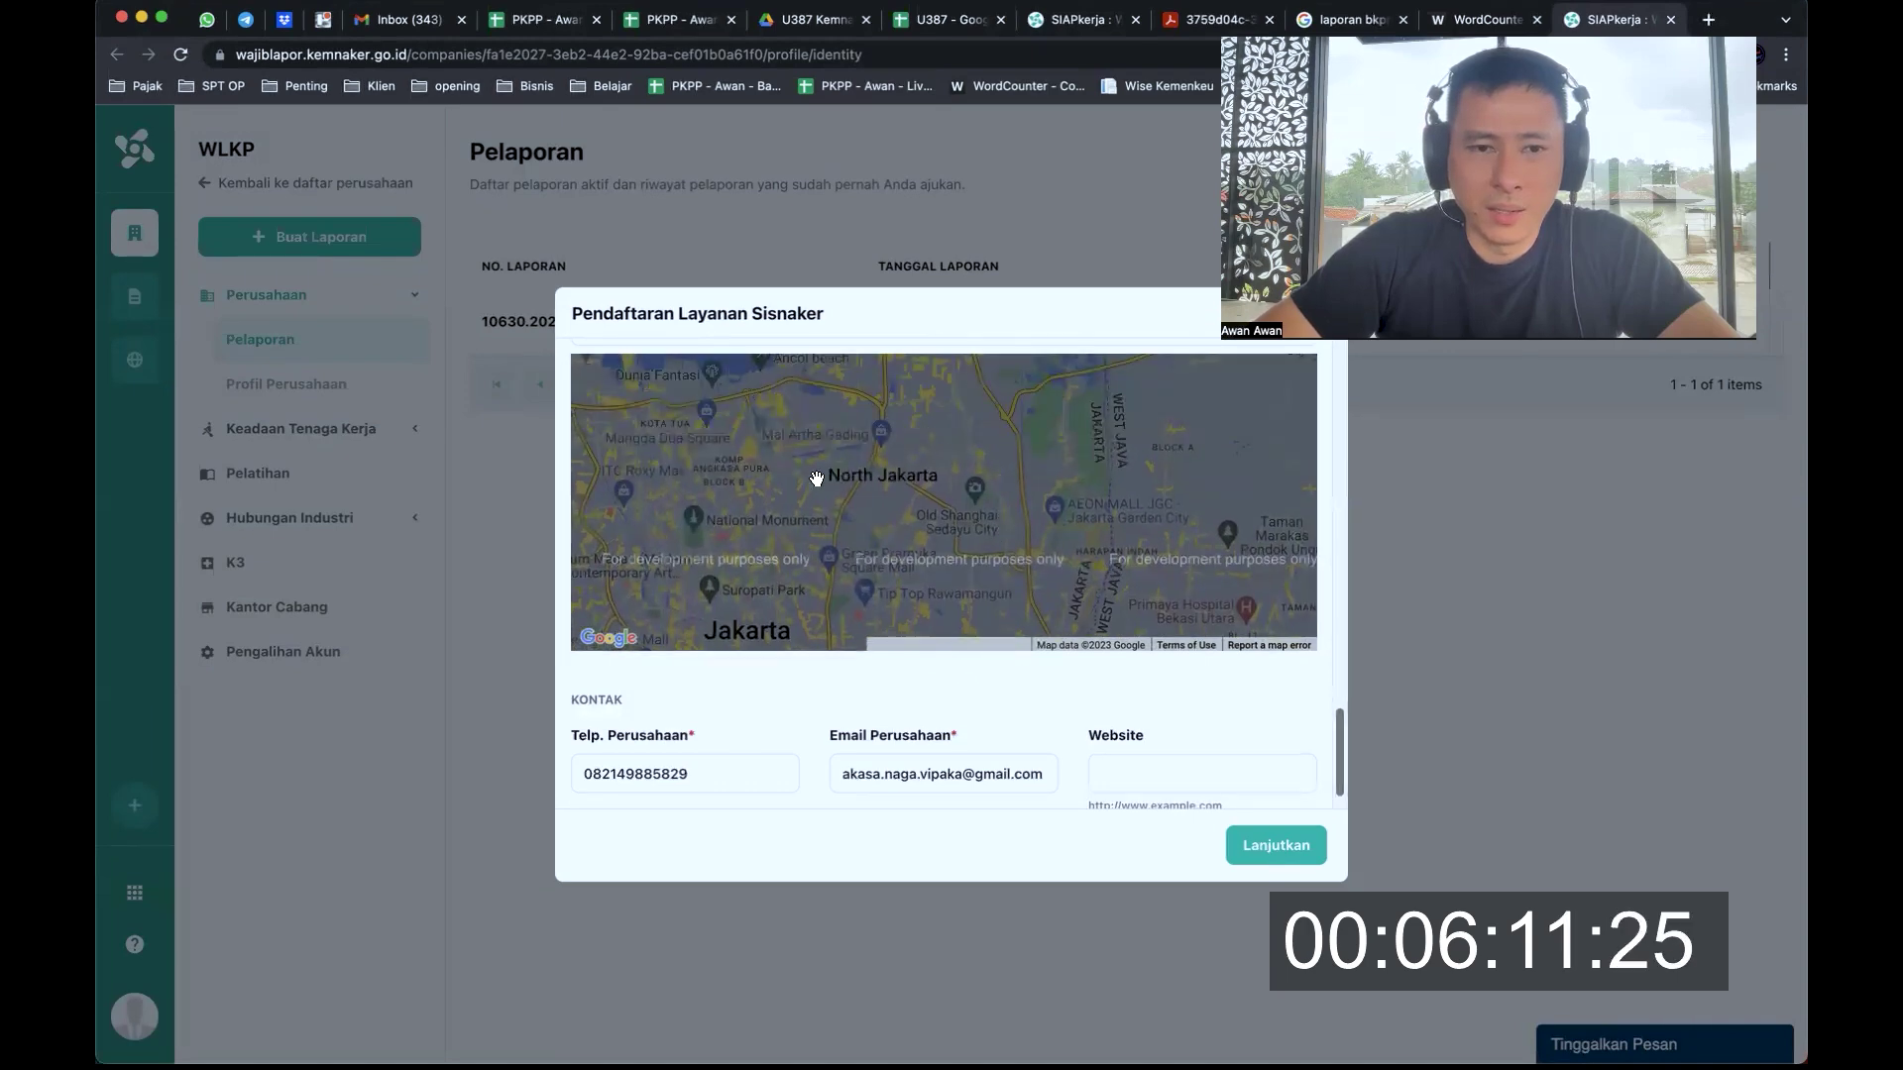
left_click_drag(819, 476, 983, 459)
scroll(923, 464, "up", 5)
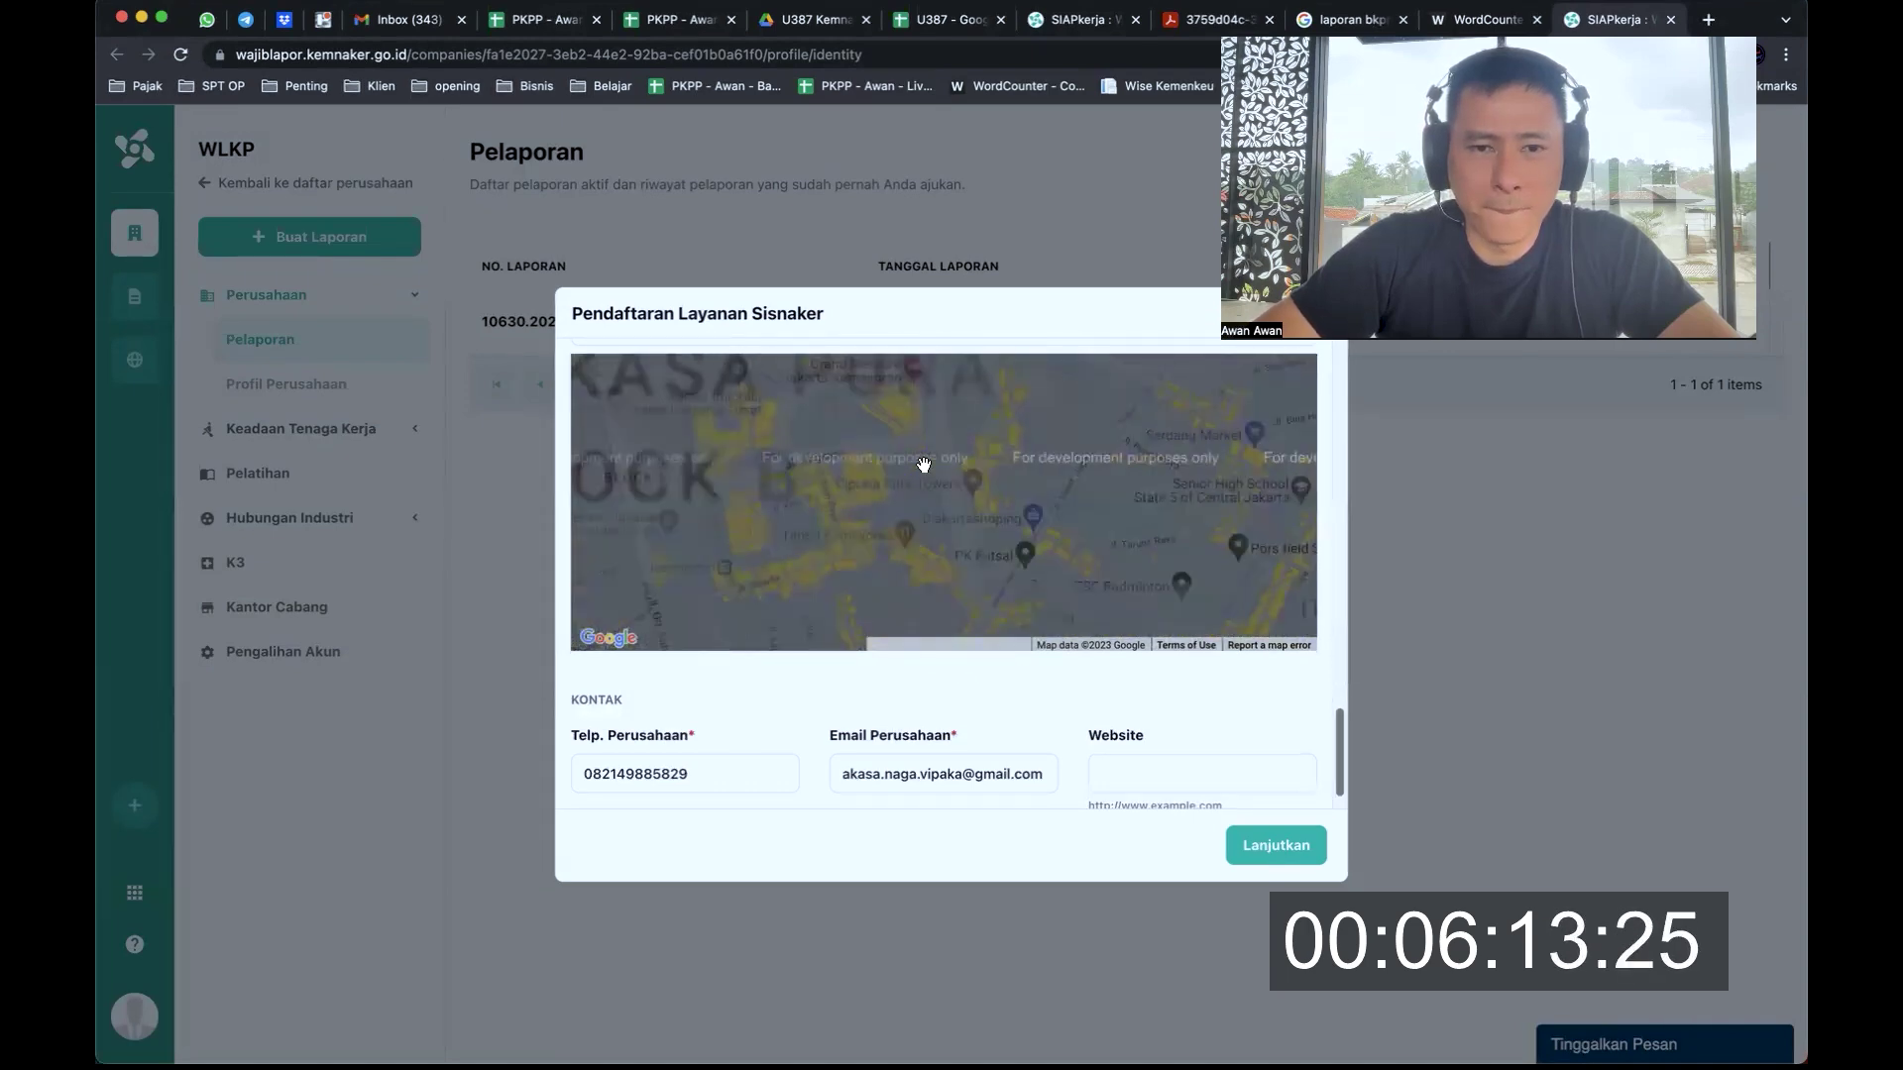
left_click_drag(965, 419, 960, 487)
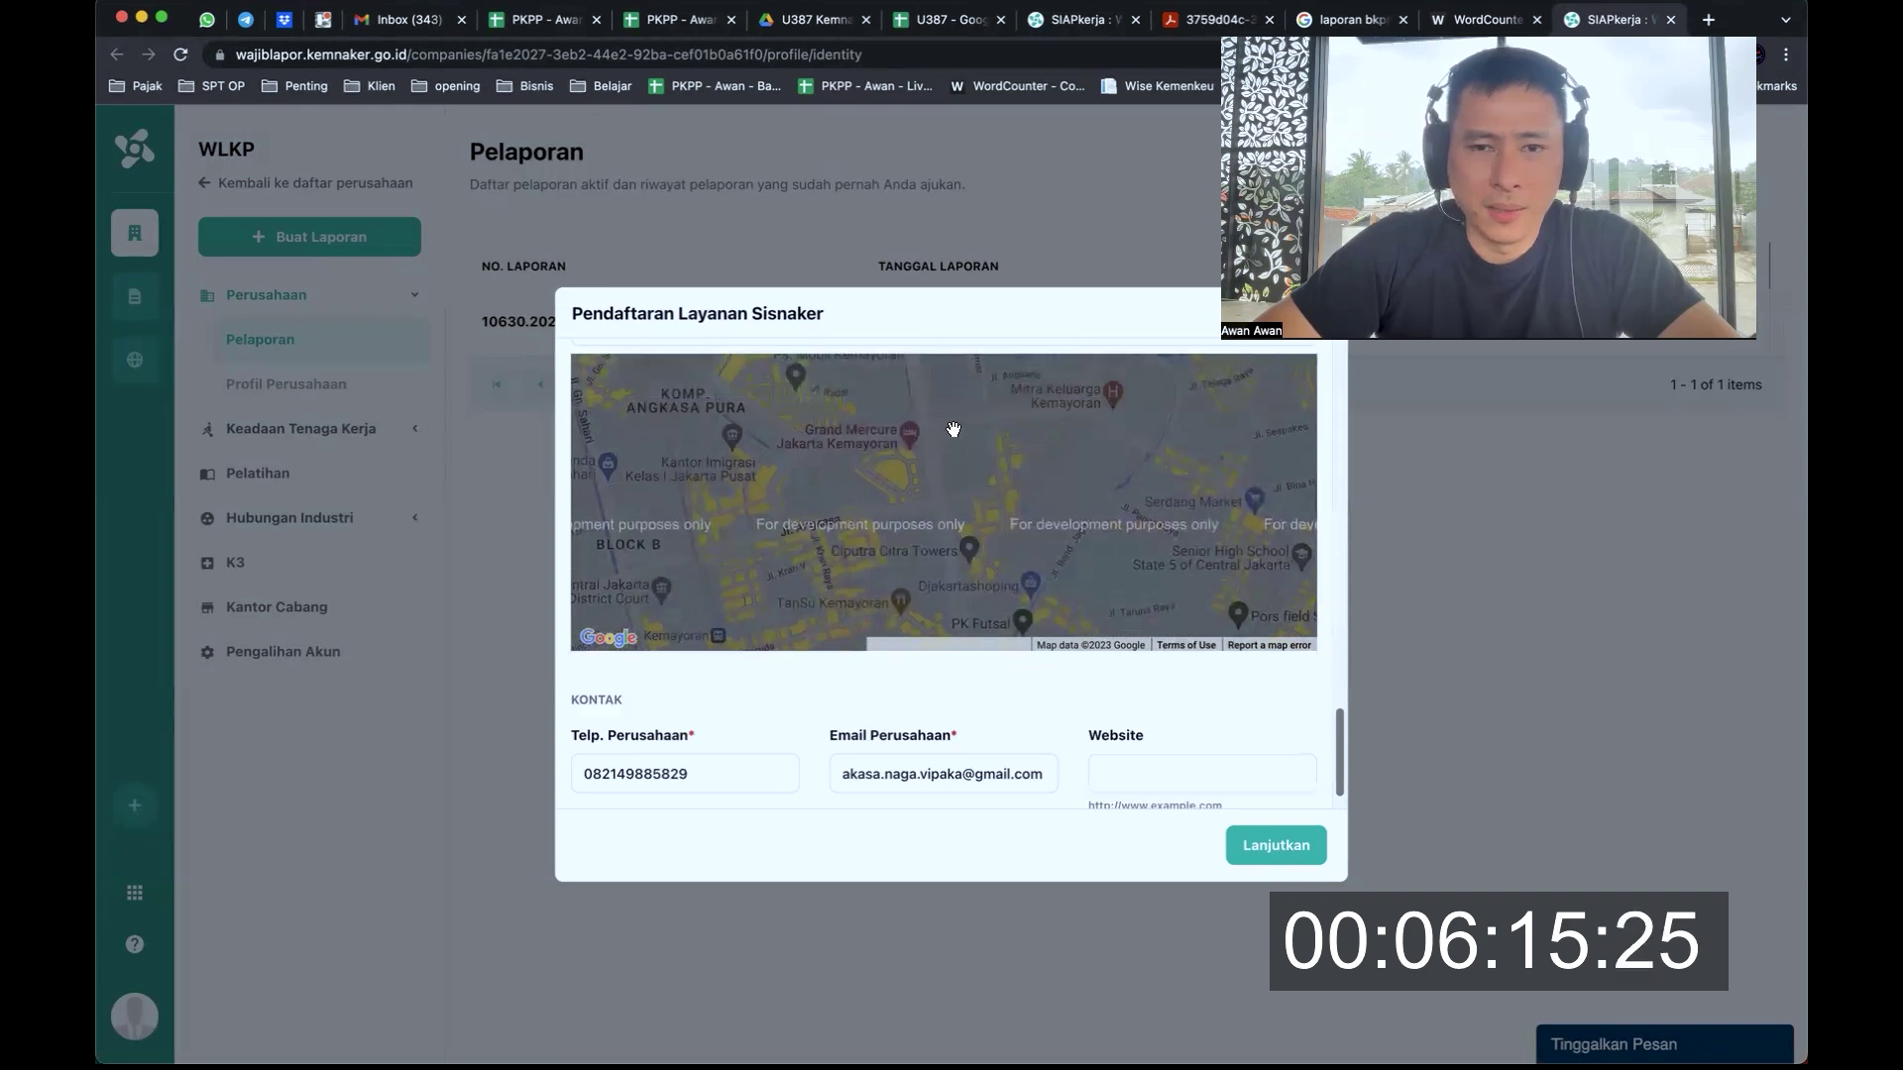
scroll(952, 444, "up", 3)
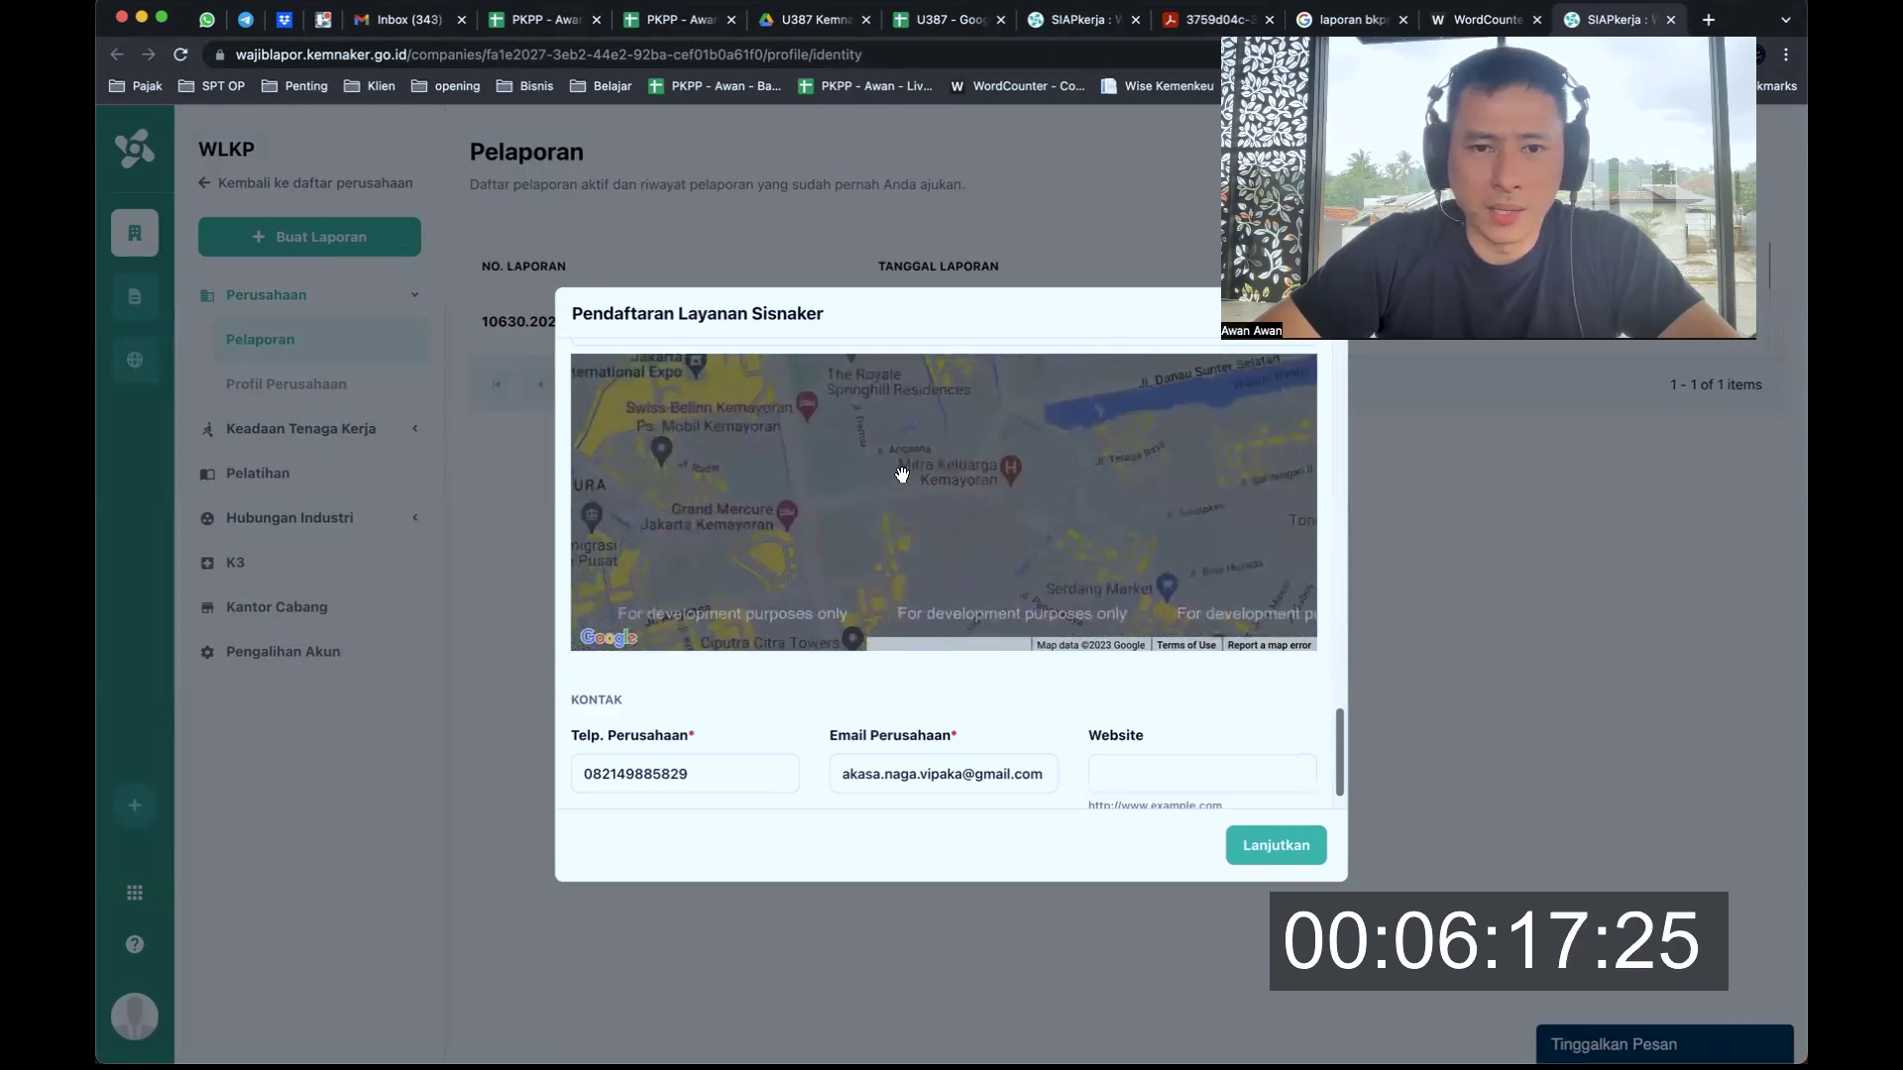
Pan across Kemayoran at street level past Blossom Residence until Mediterania Palace is visible
left_click_drag(1074, 492, 1002, 437)
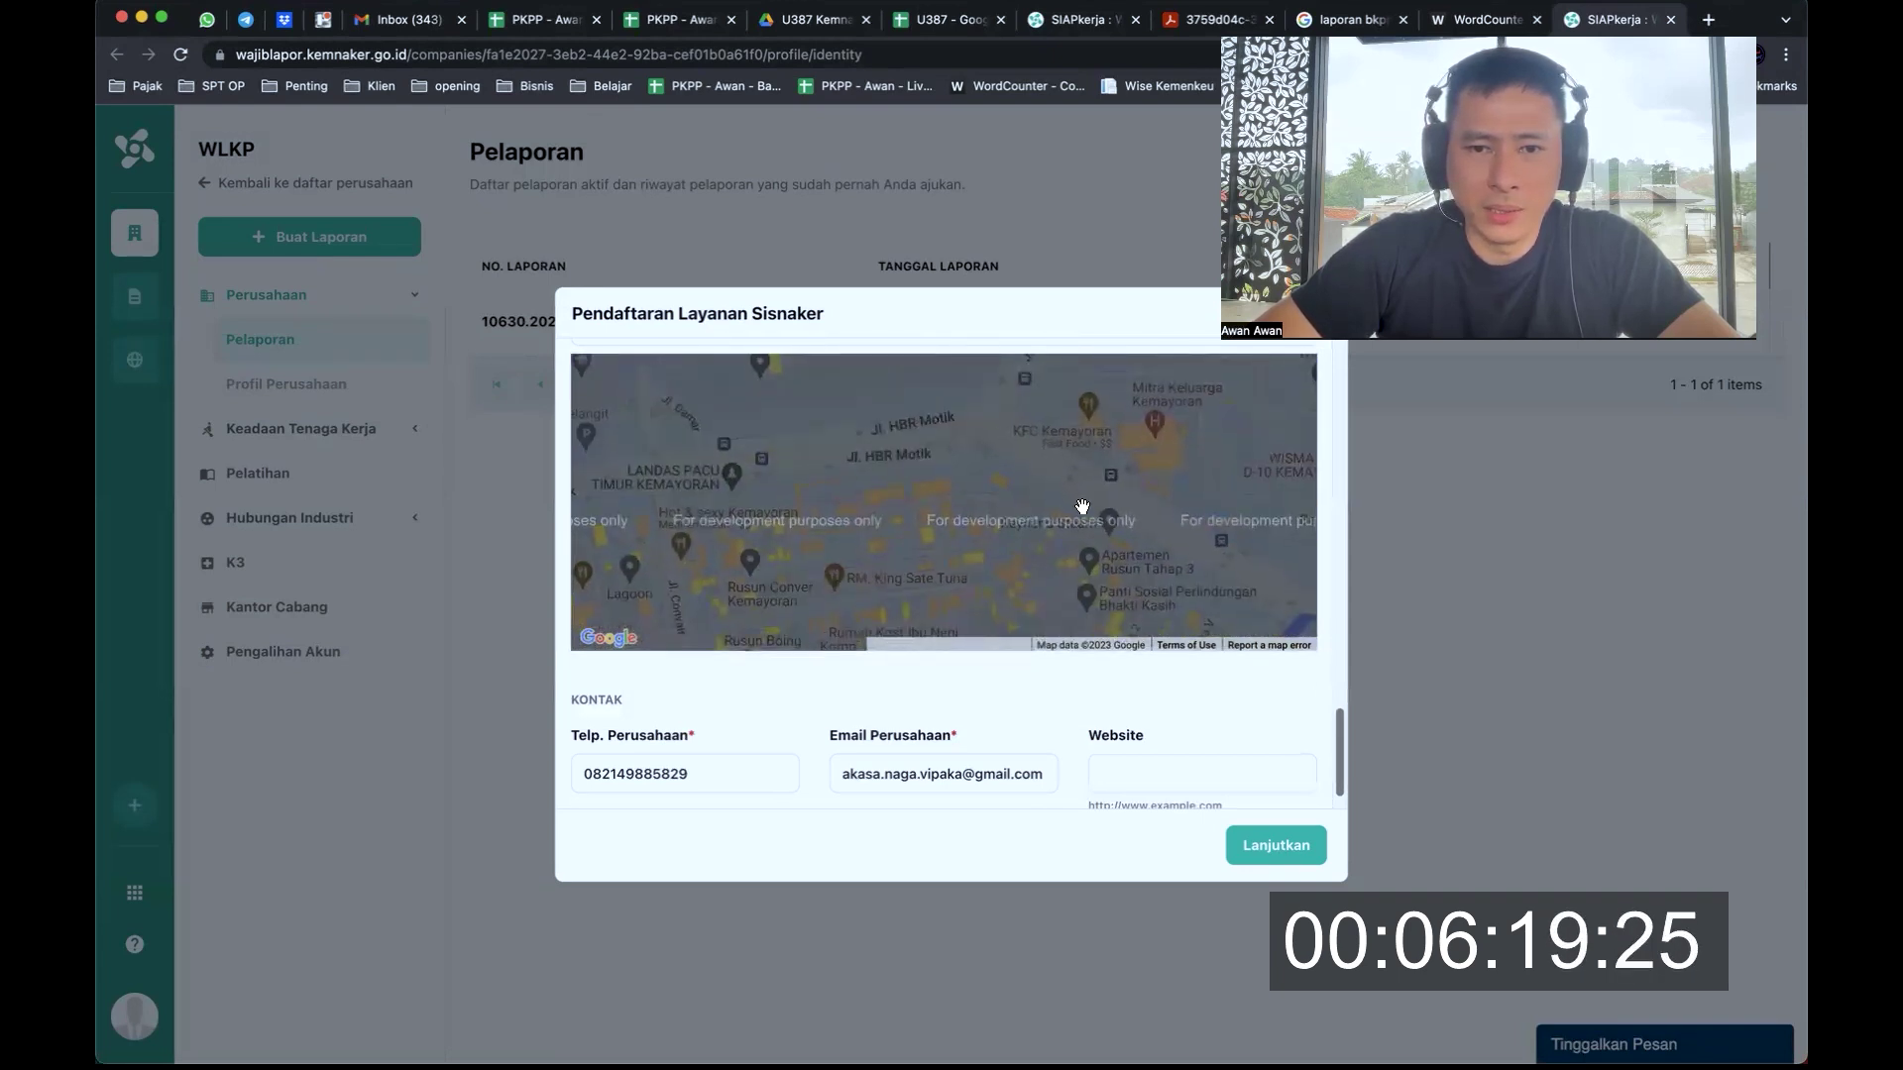
left_click_drag(1078, 506, 1052, 419)
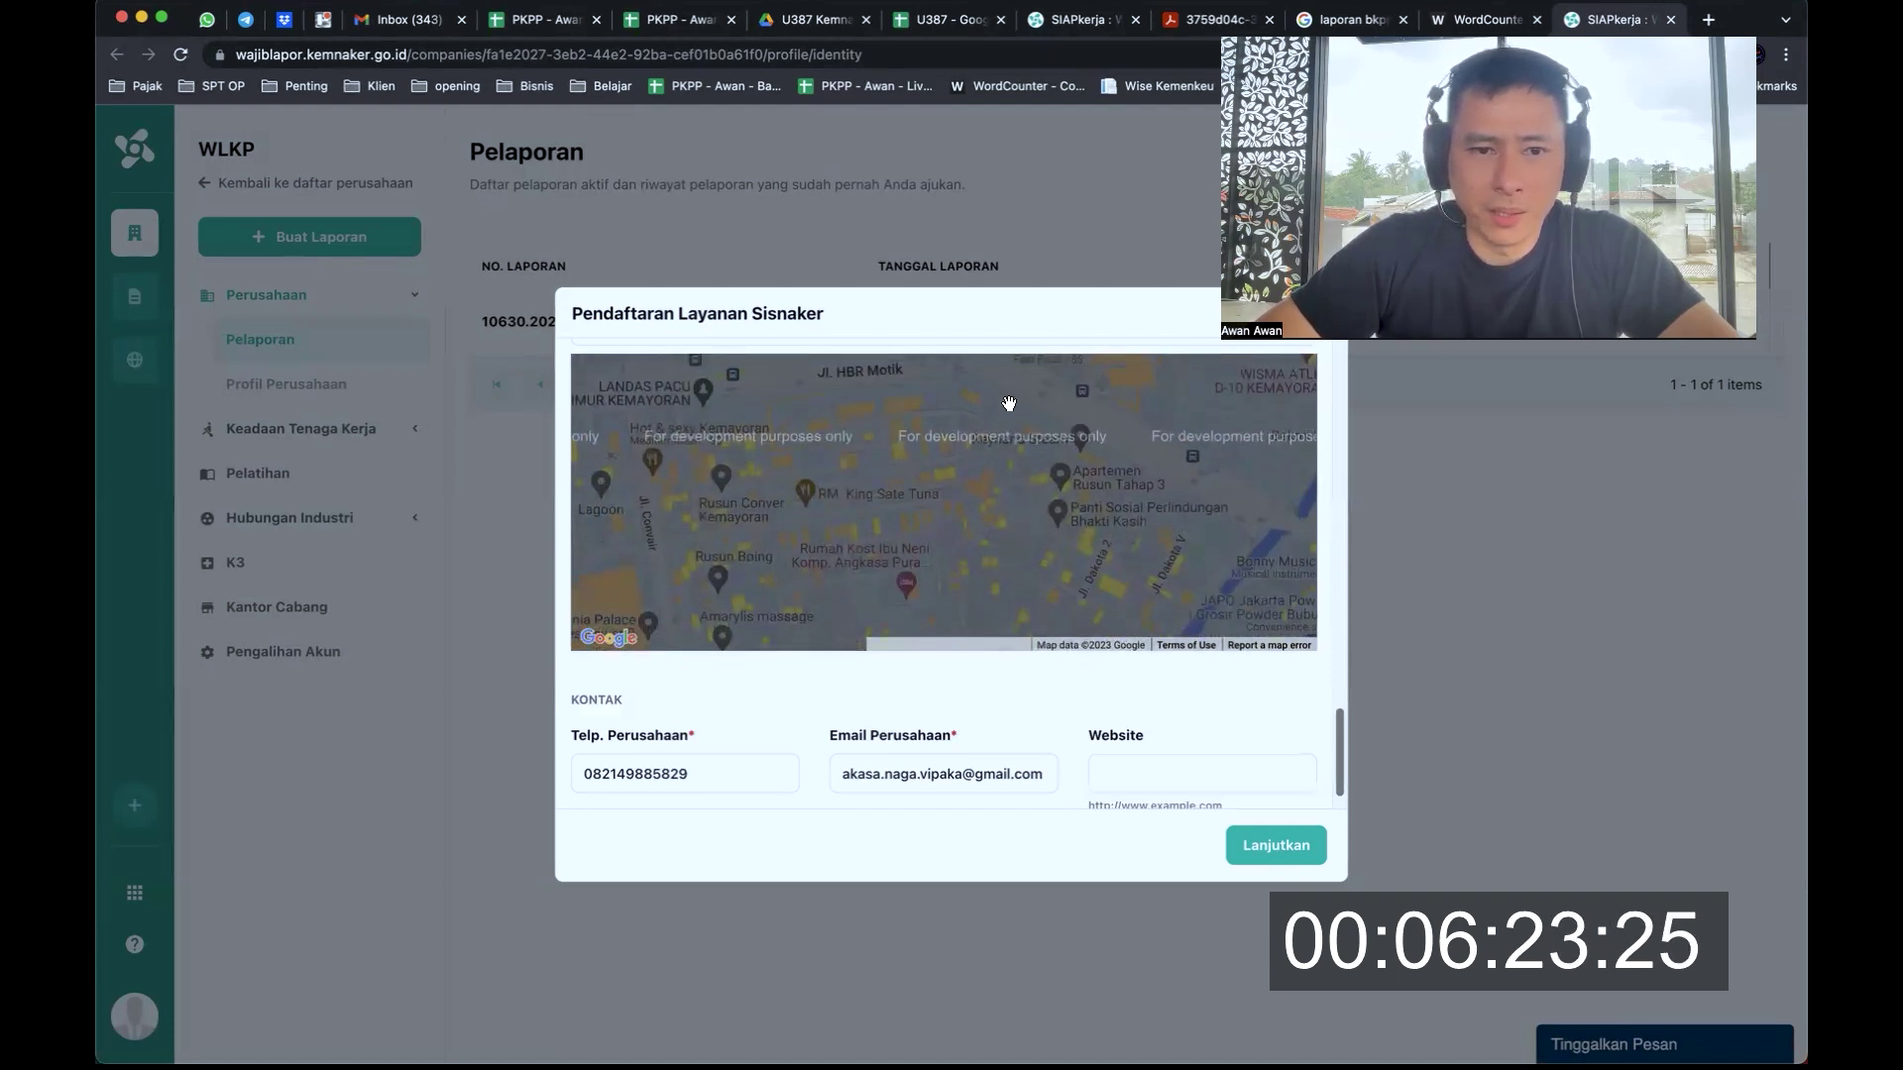
scroll(1009, 404, "down", 3)
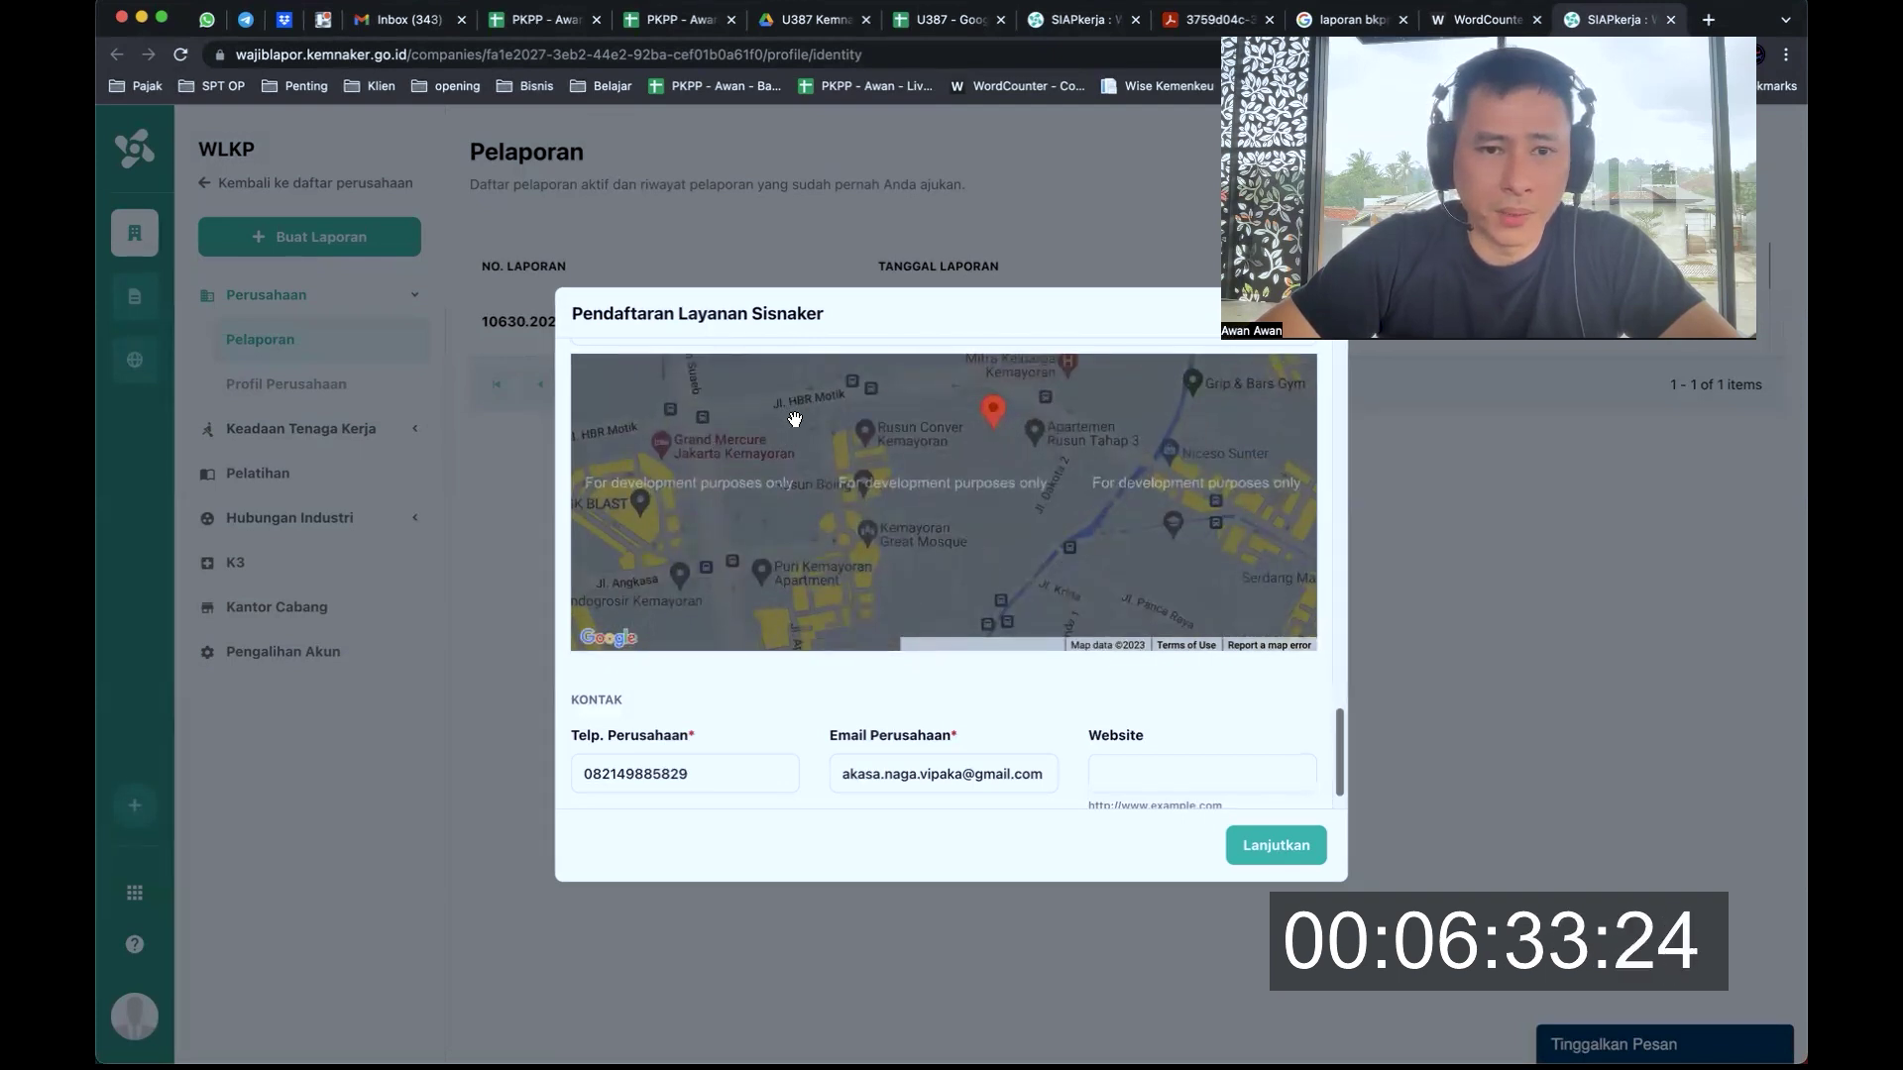
scroll(795, 420, "up", 2)
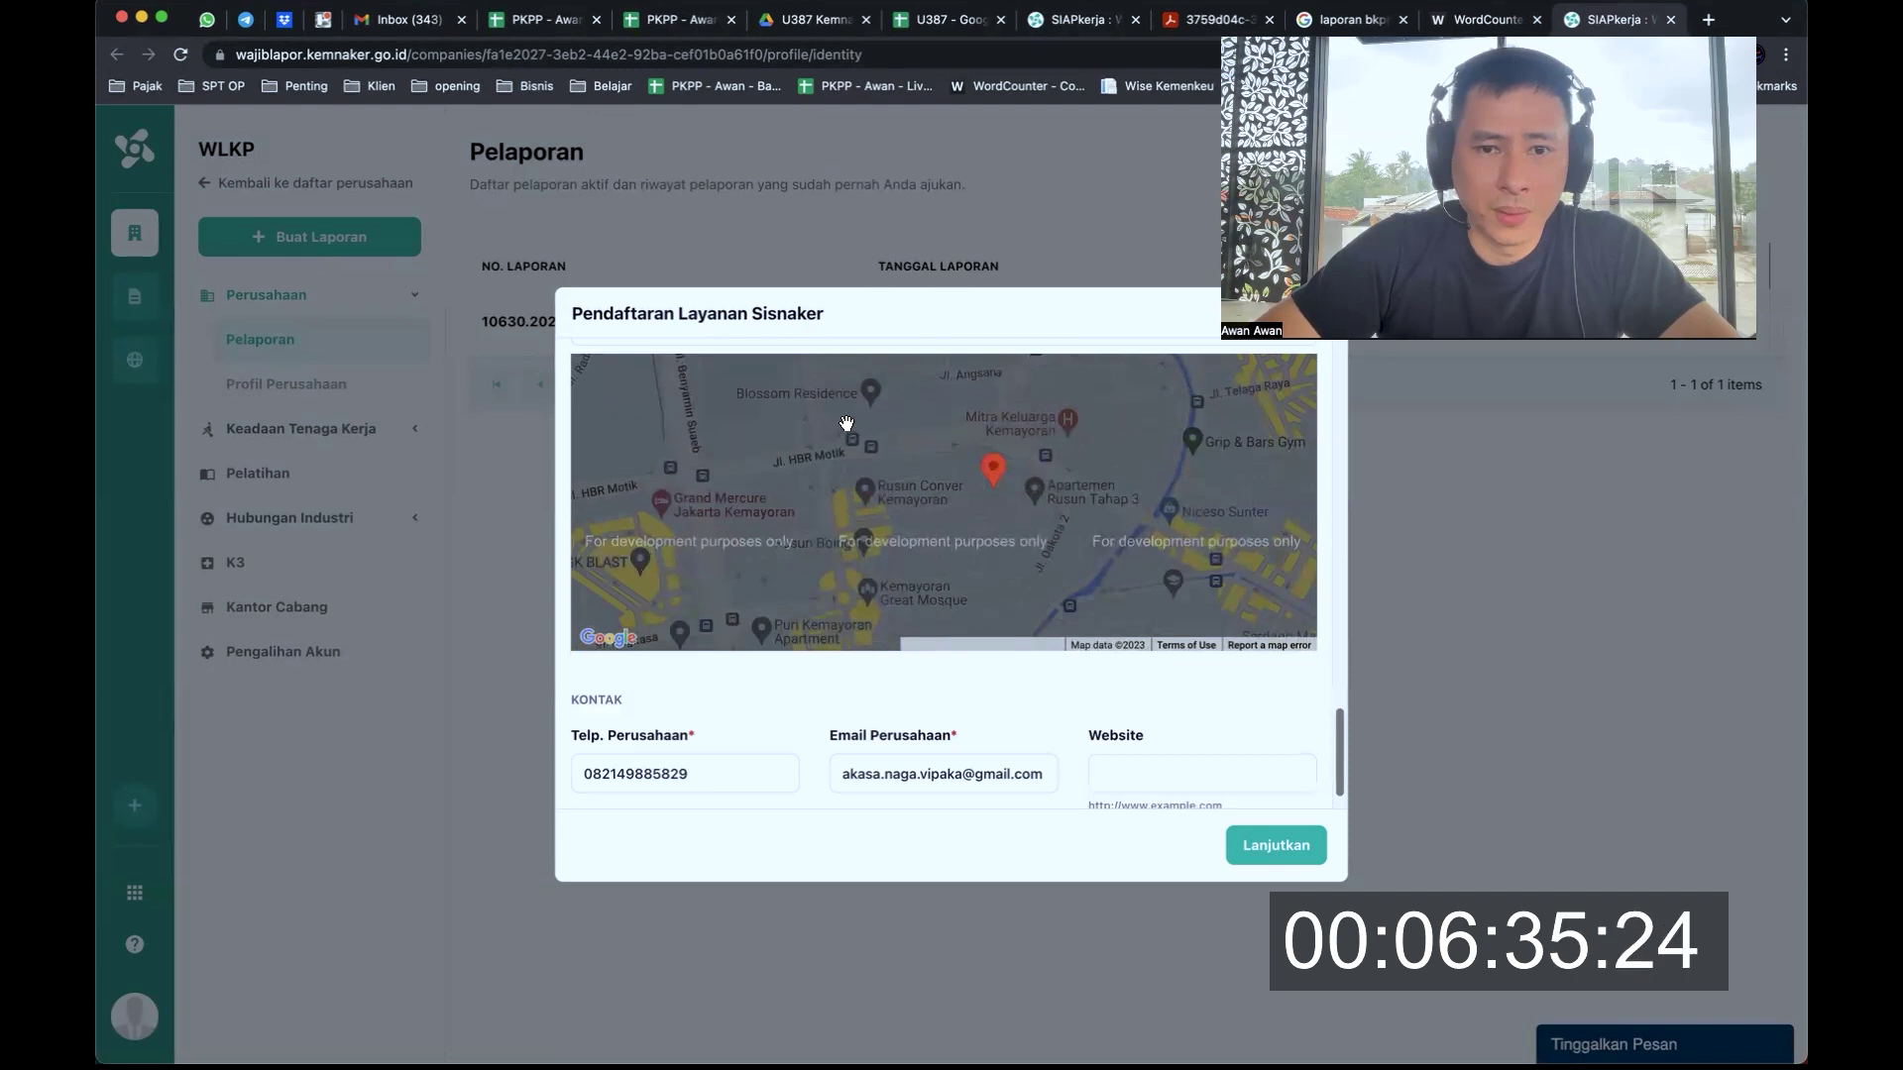
scroll(849, 421, "up", 2)
left_click_drag(985, 492, 973, 400)
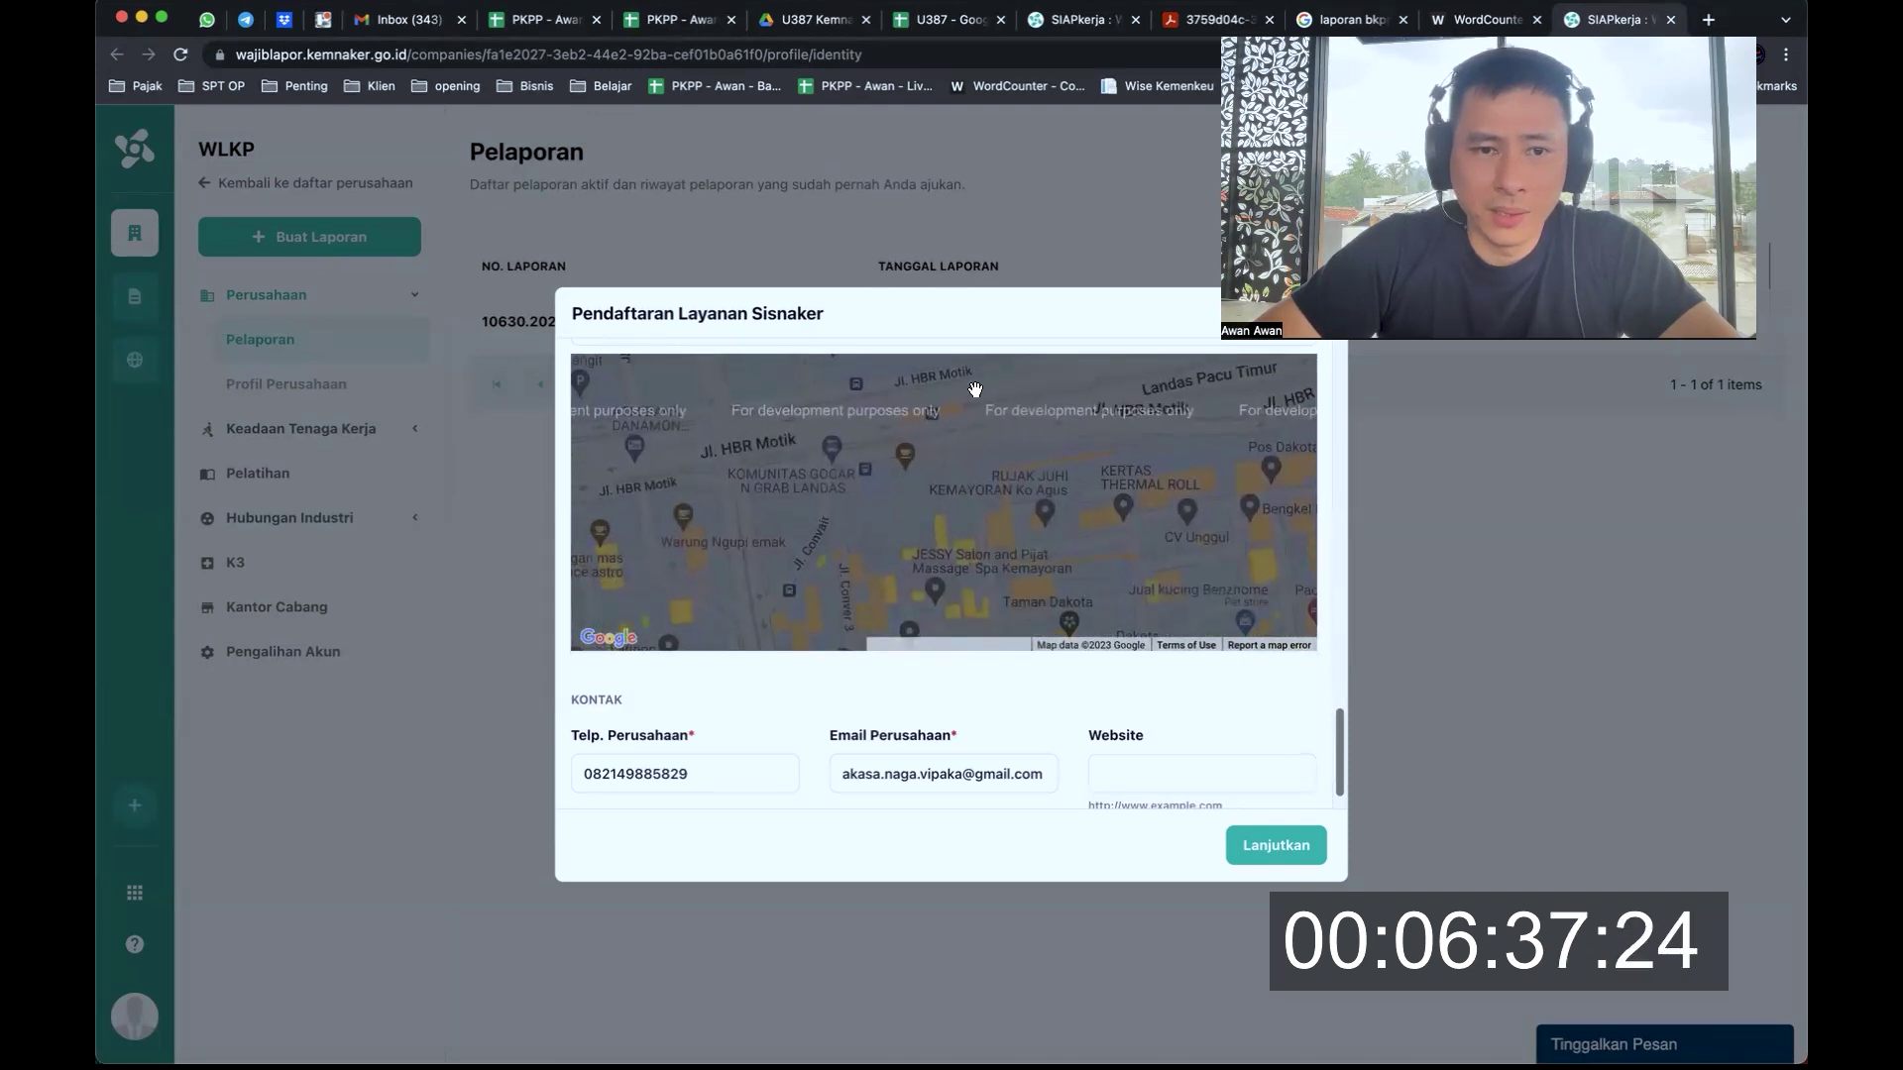
scroll(942, 407, "down", 2)
scroll(1061, 435, "up", 3)
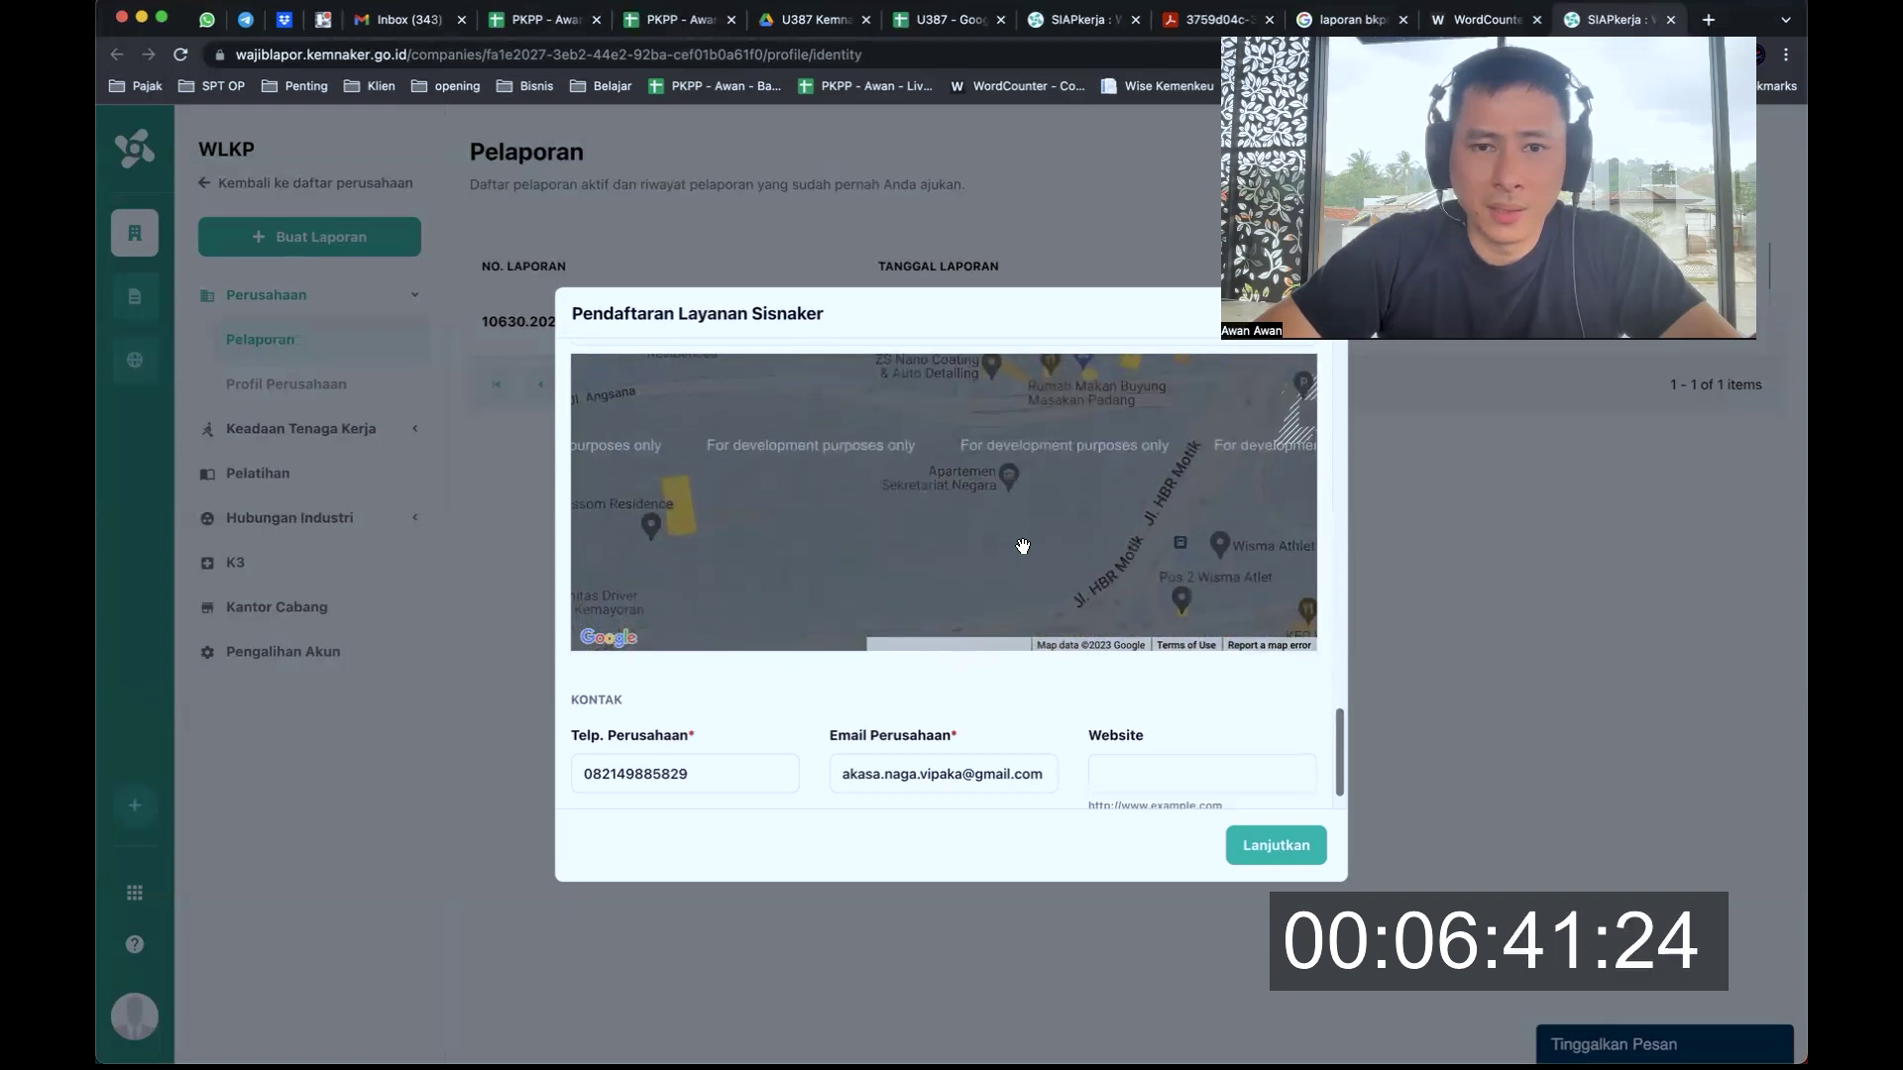
left_click_drag(1020, 544, 985, 429)
left_click_drag(908, 506, 971, 378)
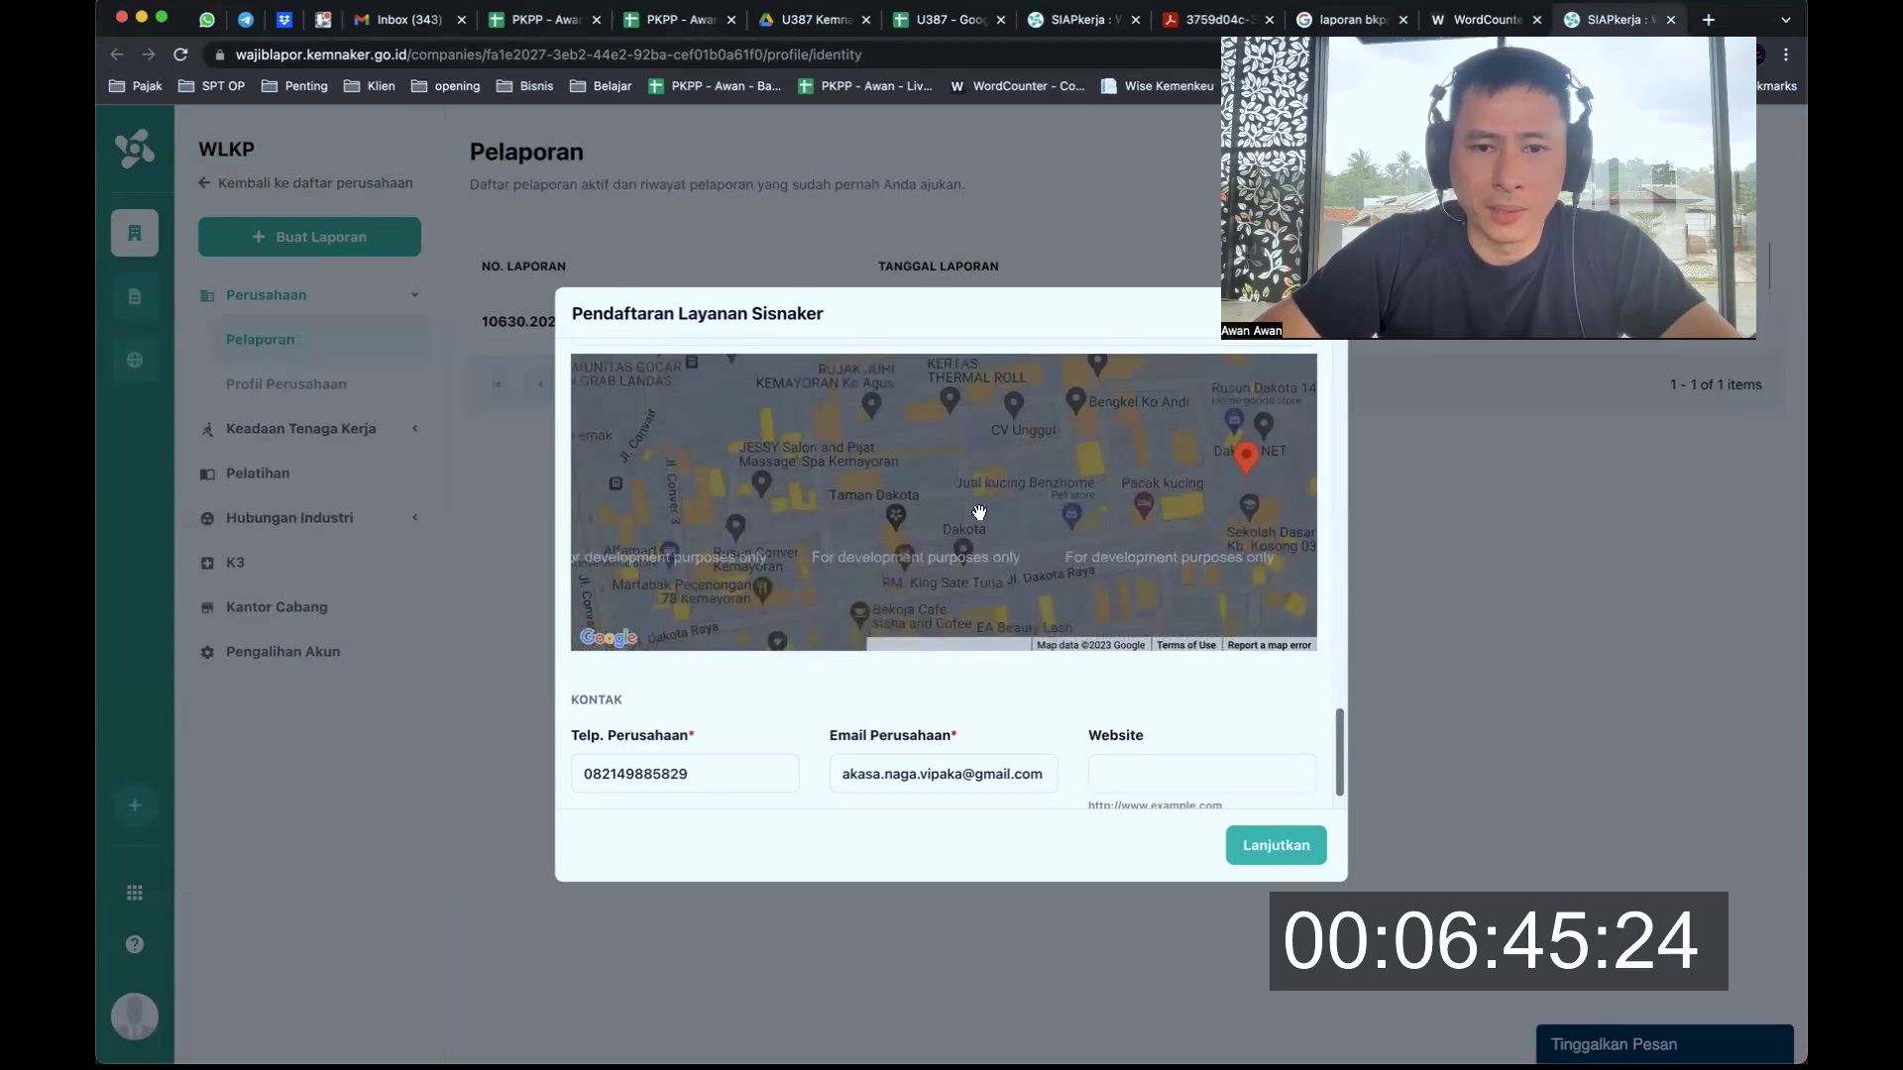
left_click_drag(981, 480, 1002, 383)
scroll(979, 463, "down", 2)
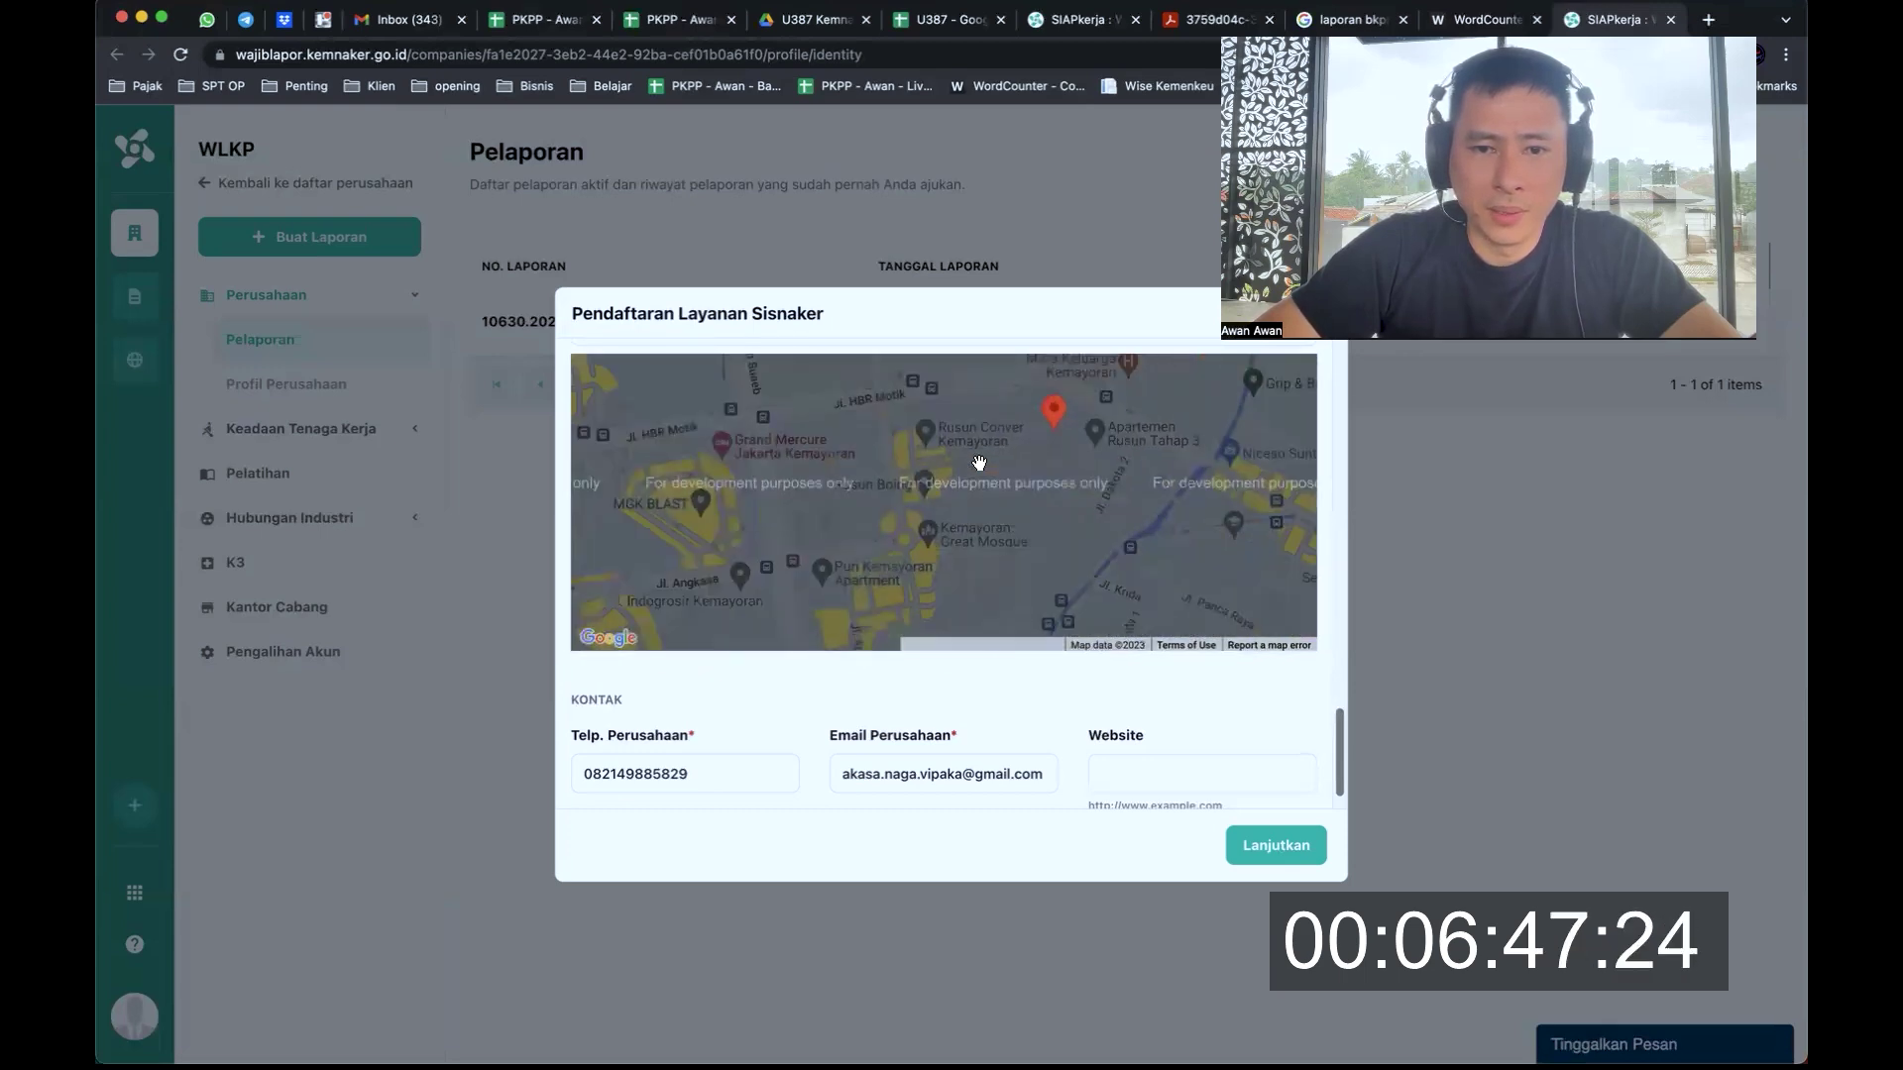
left_click_drag(901, 526, 939, 459)
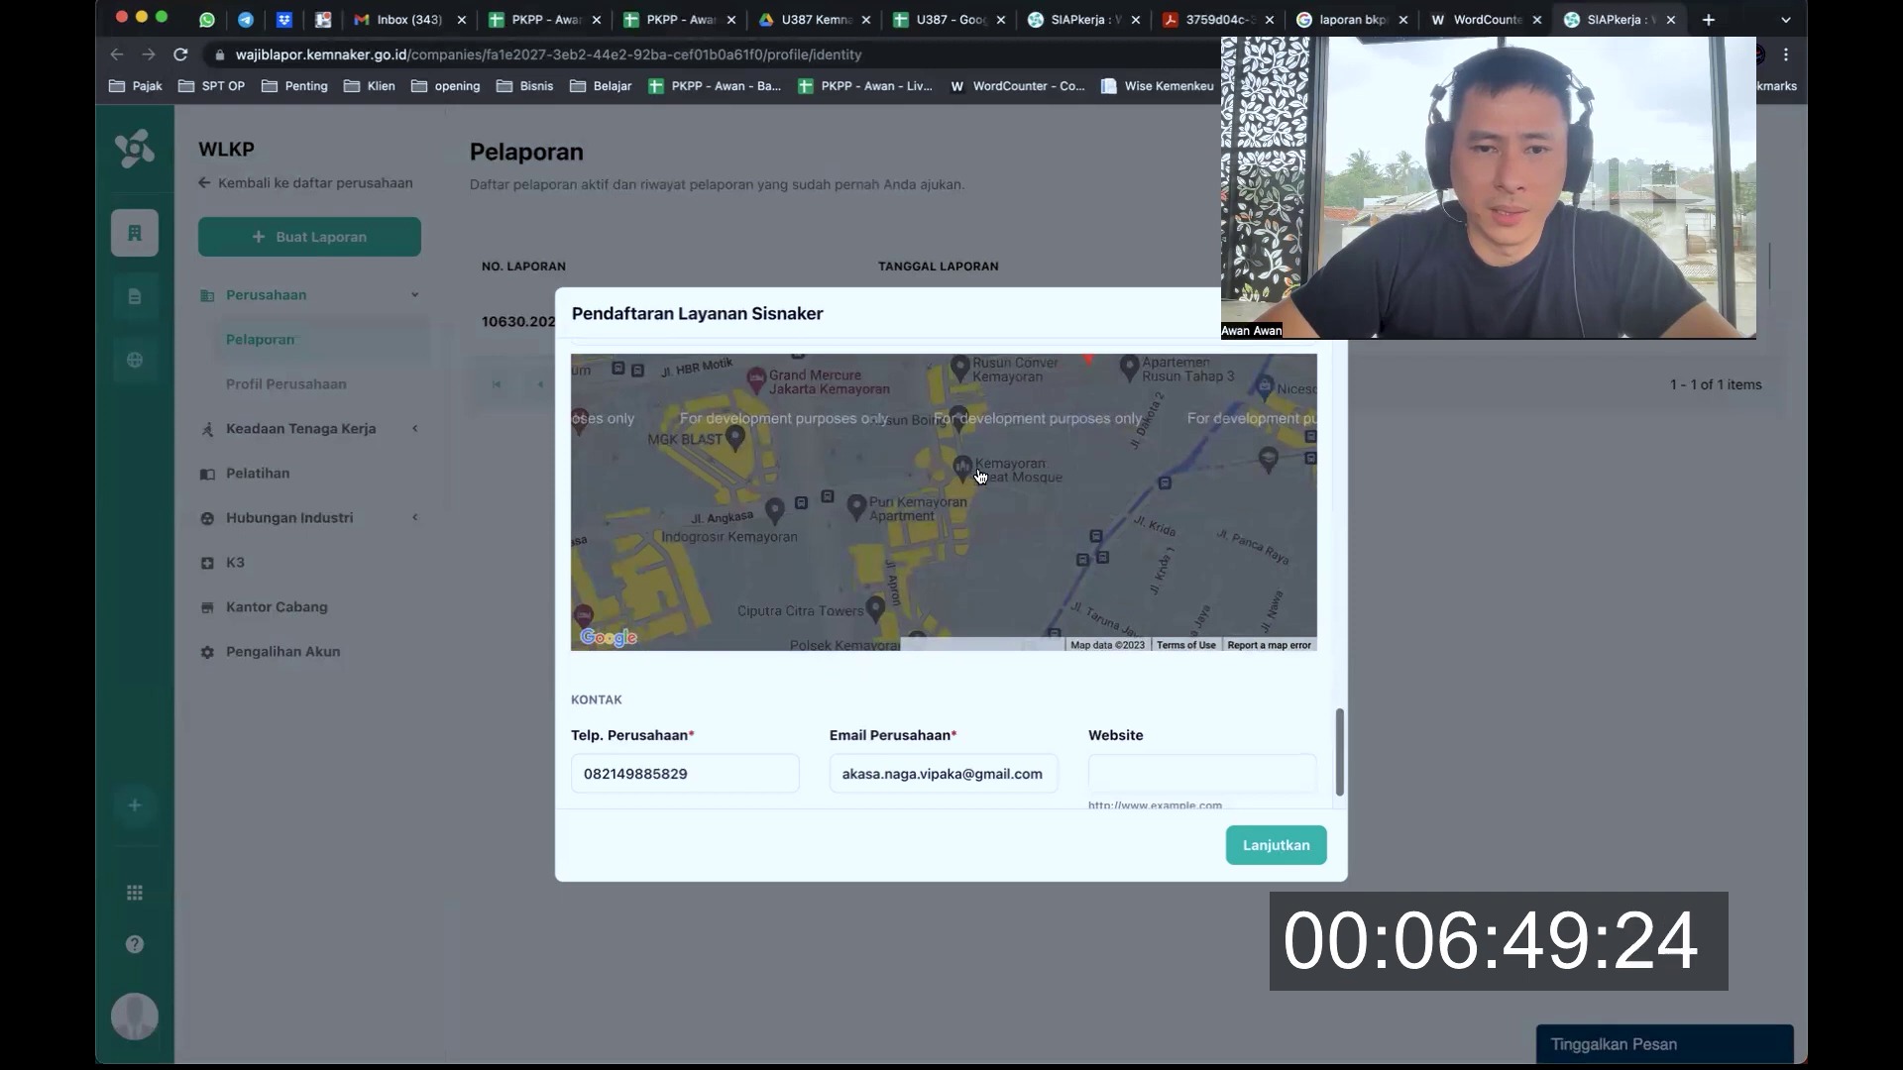
scroll(979, 476, "up", 2)
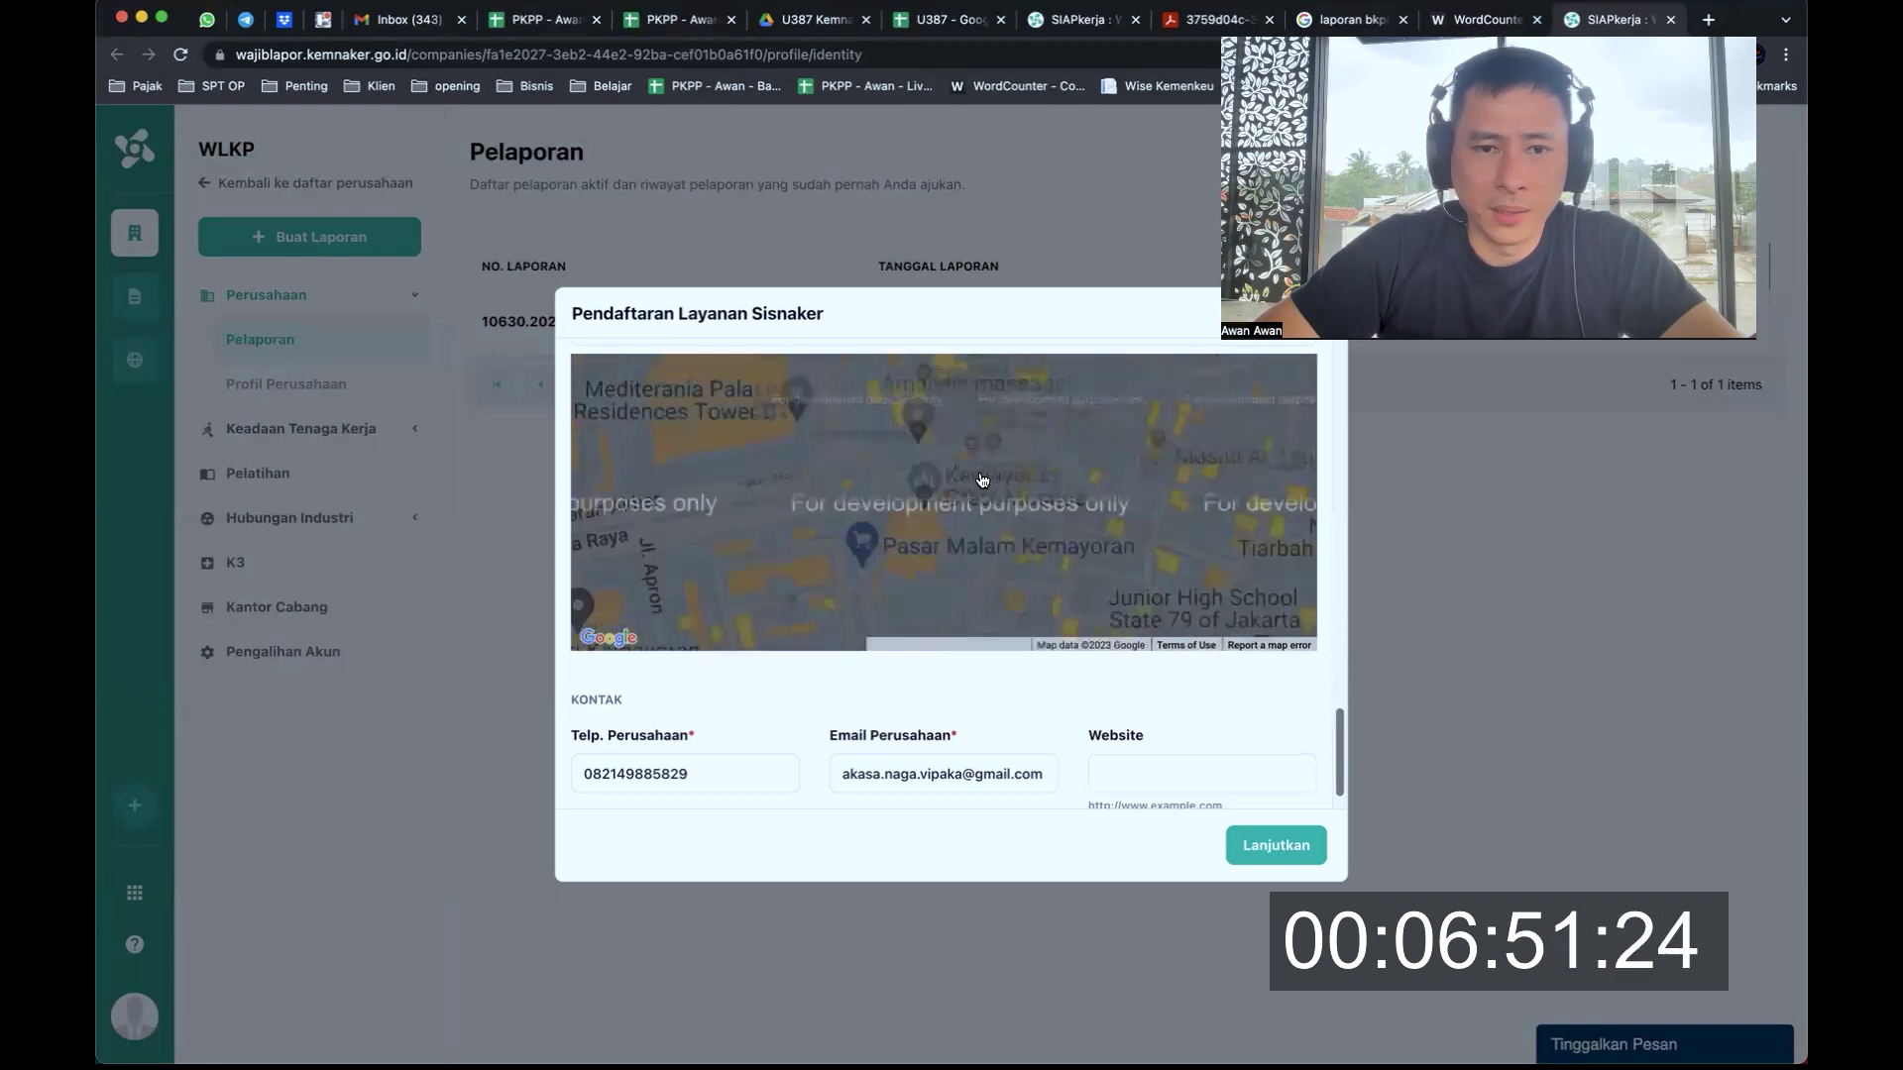
left_click_drag(773, 437, 894, 510)
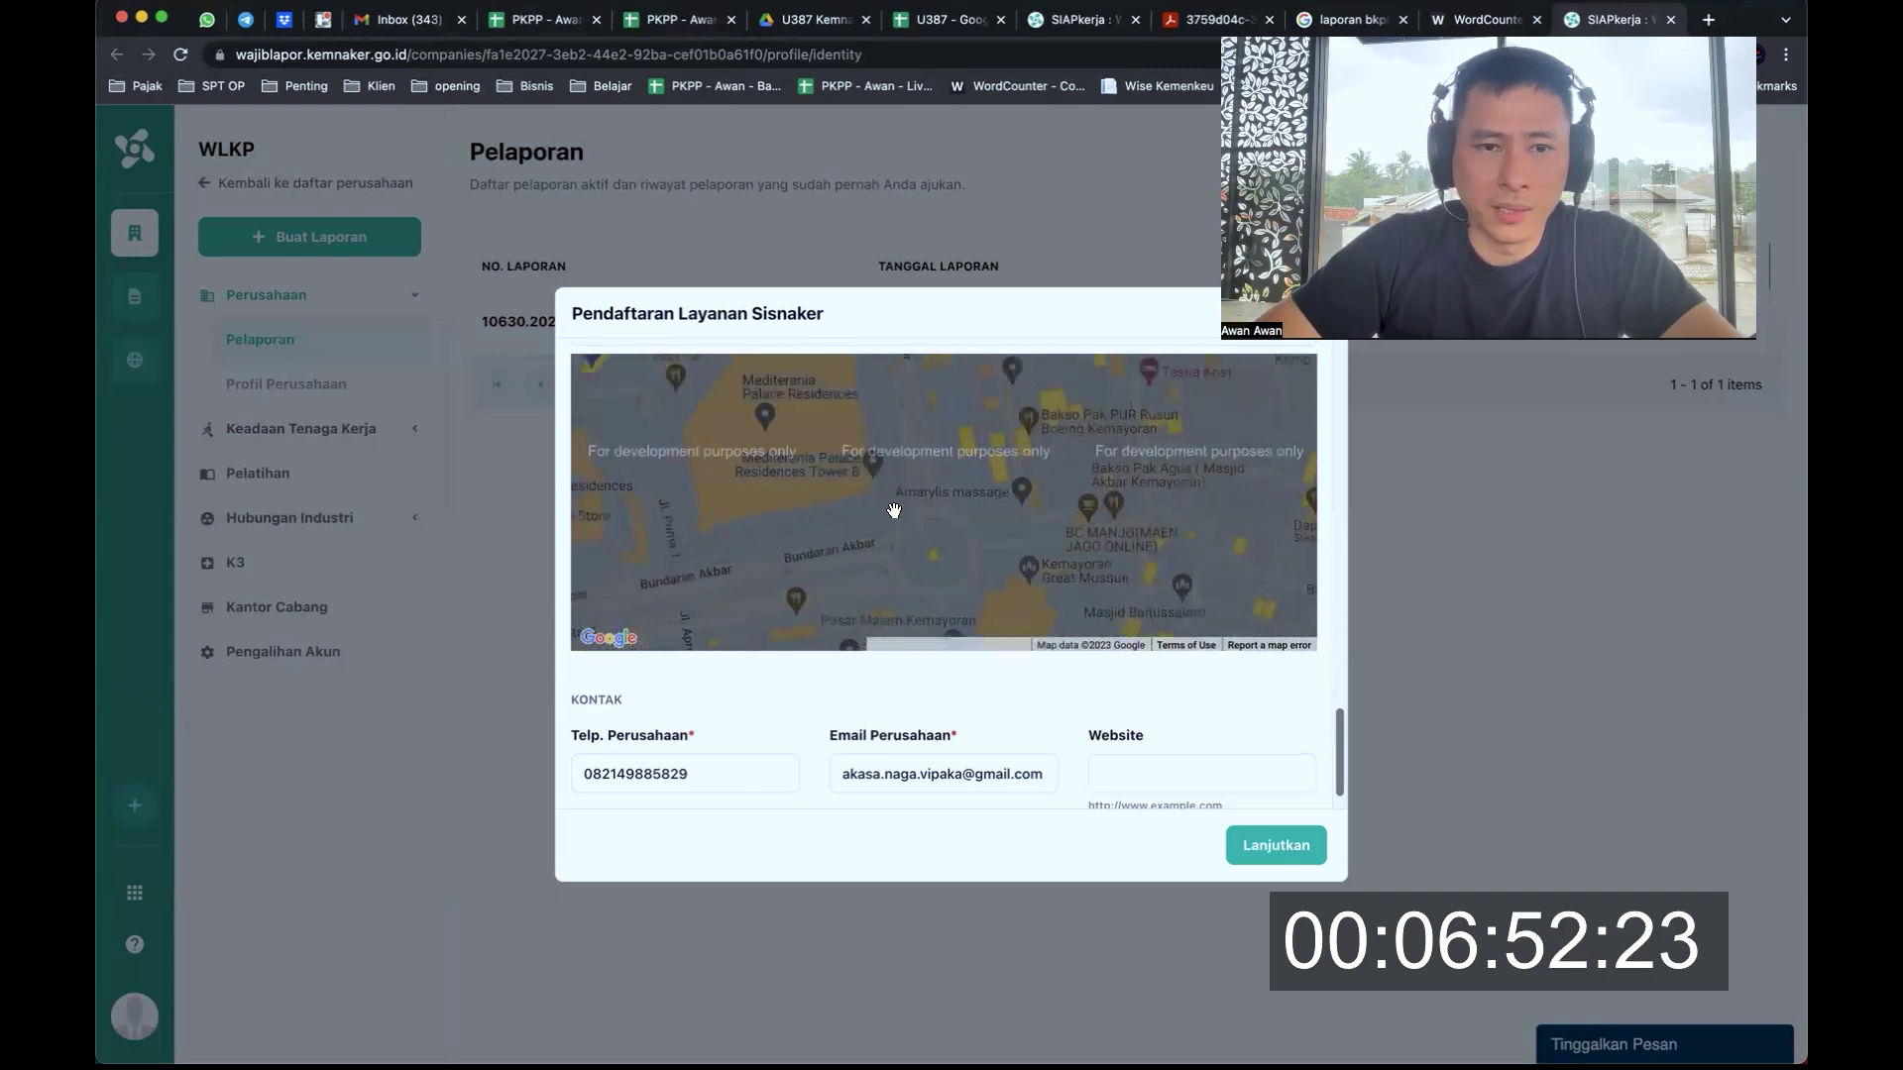
Place the location marker on Mediterania Palace Residences Tower B and confirm the Lokasi entry
left_click(825, 480)
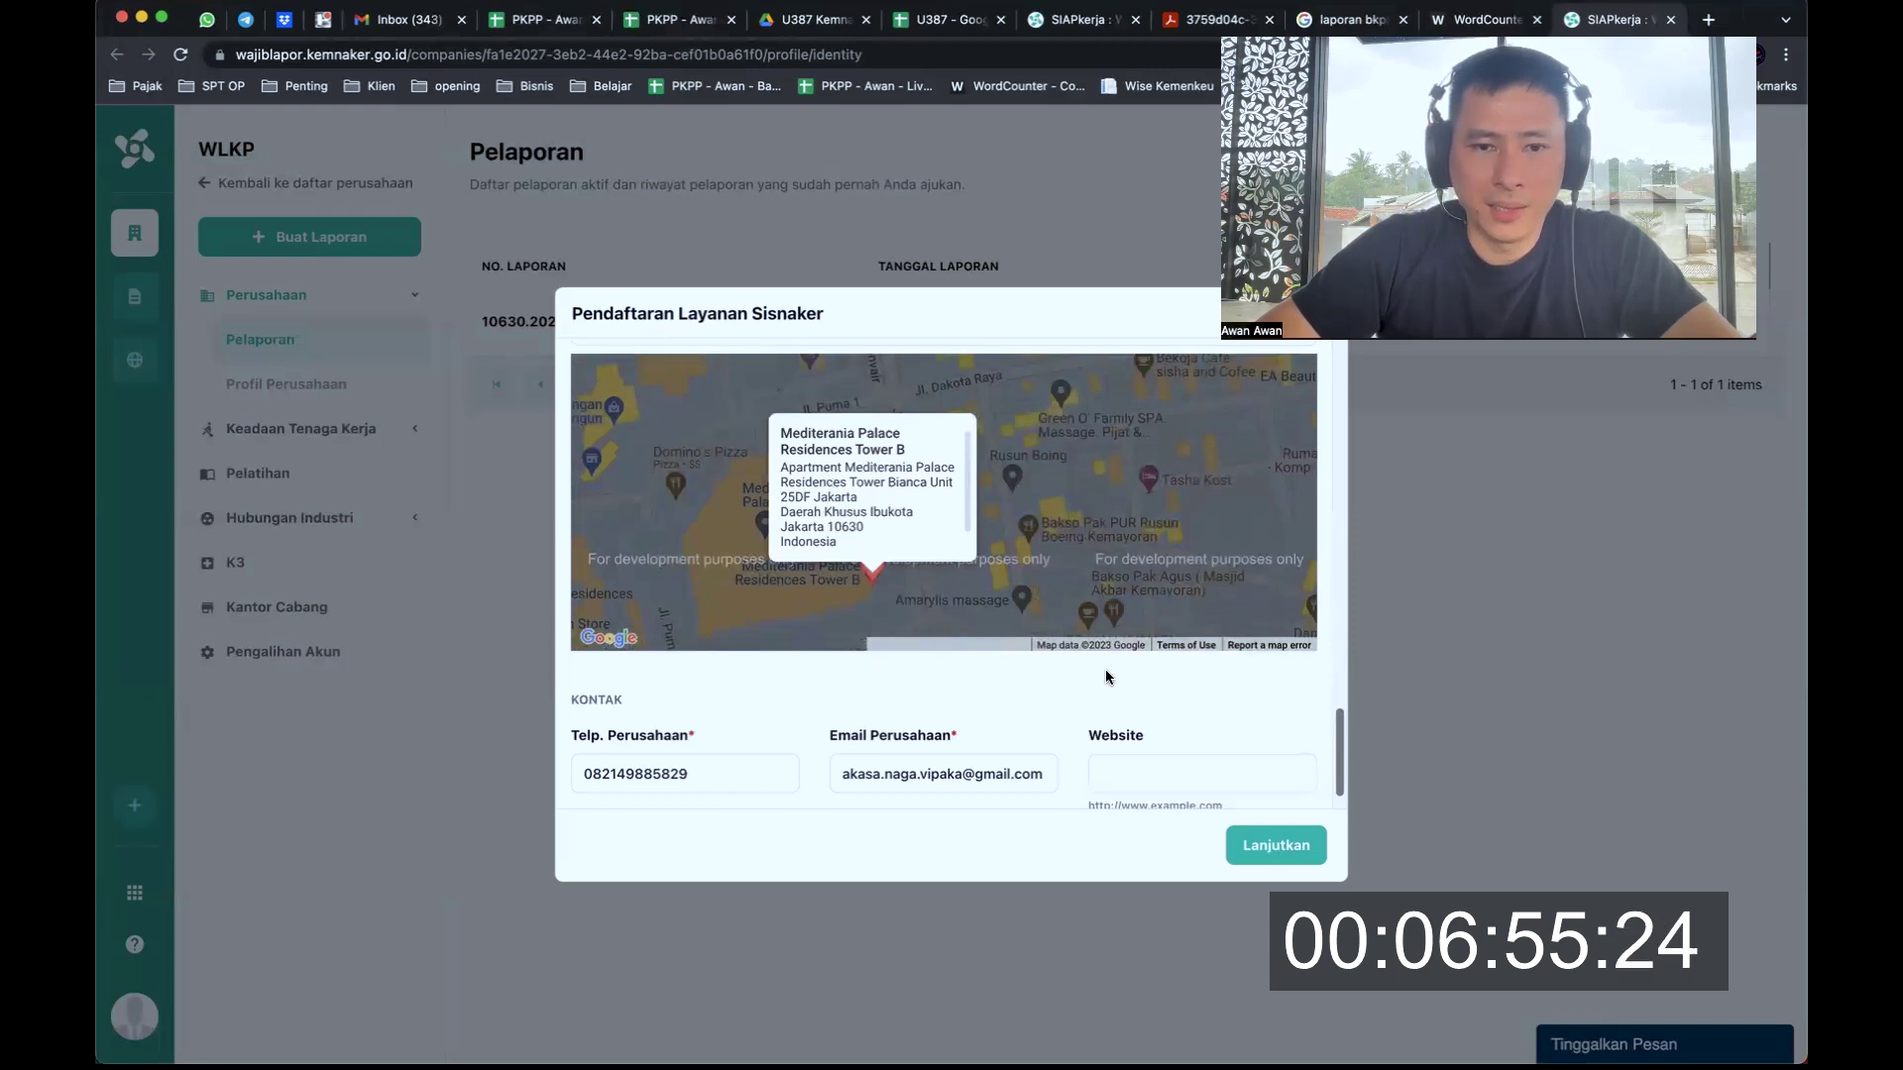
scroll(920, 486, "down", 1)
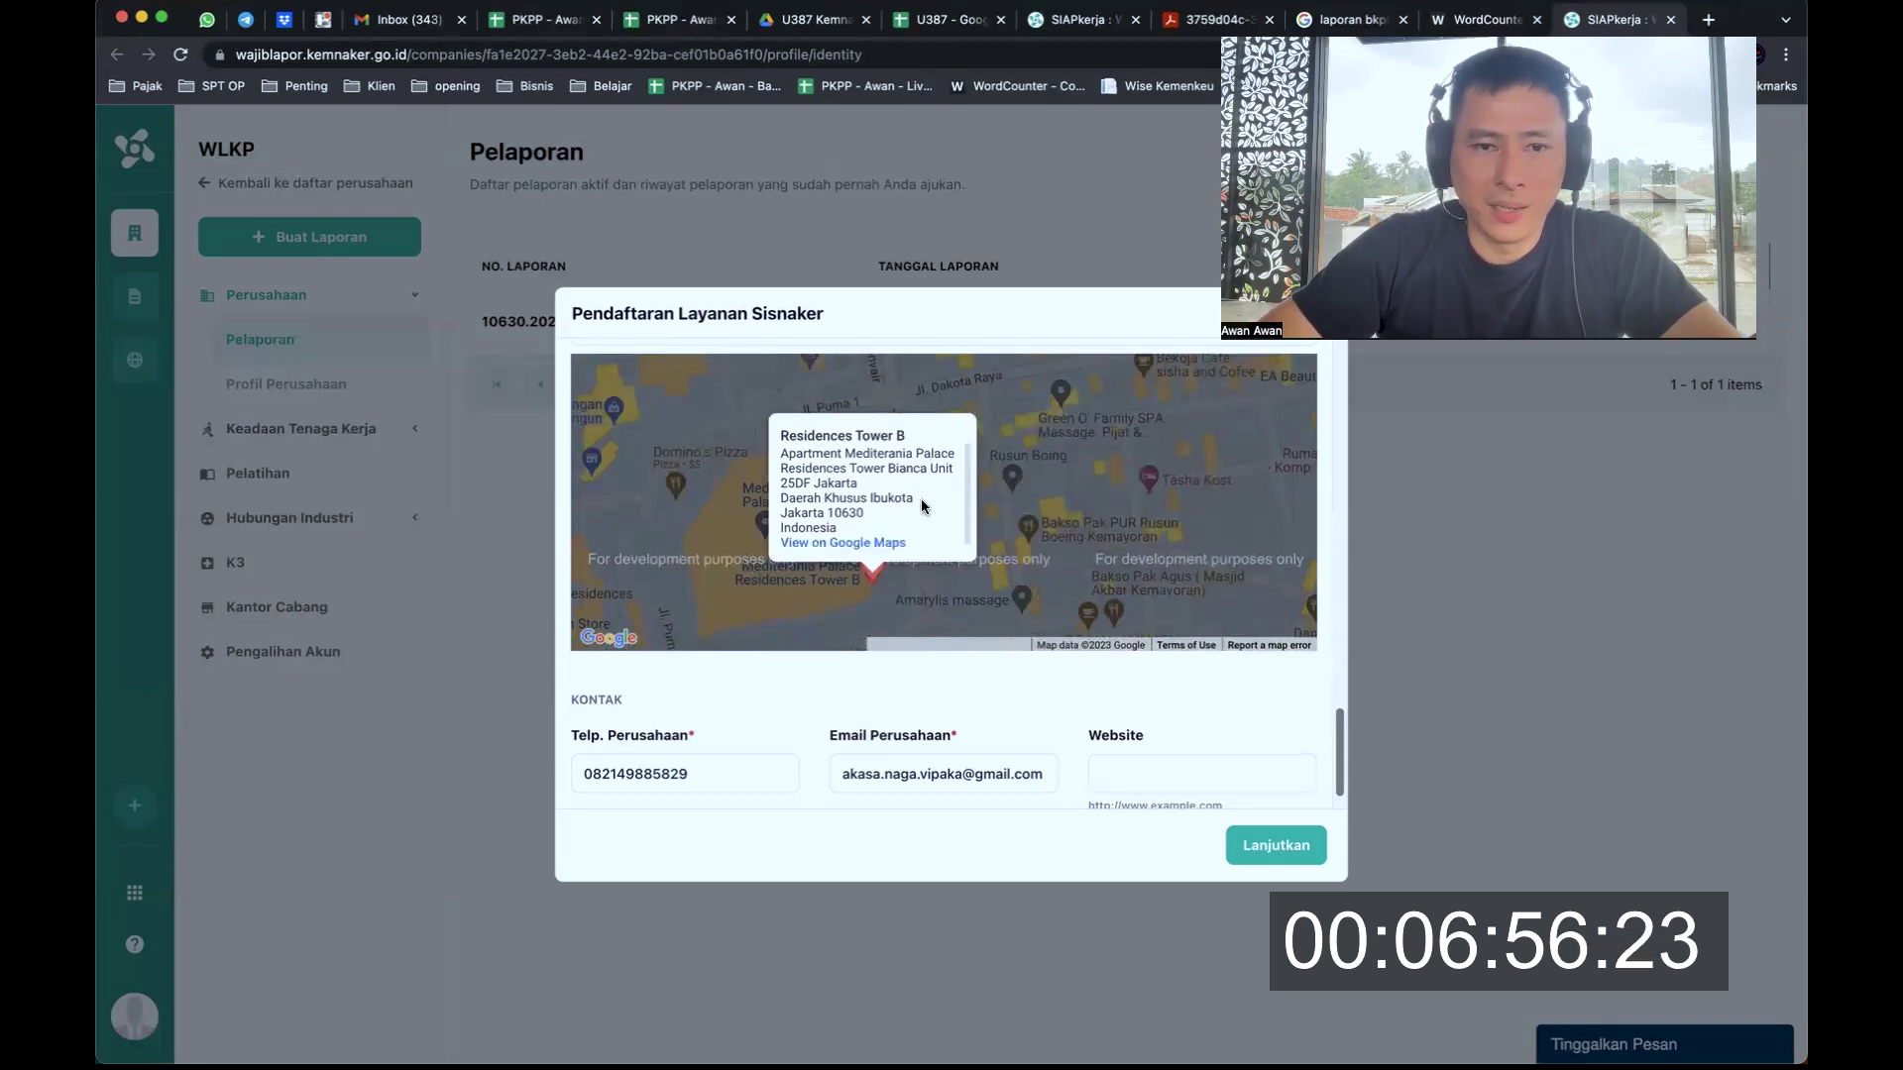
left_click(1045, 464)
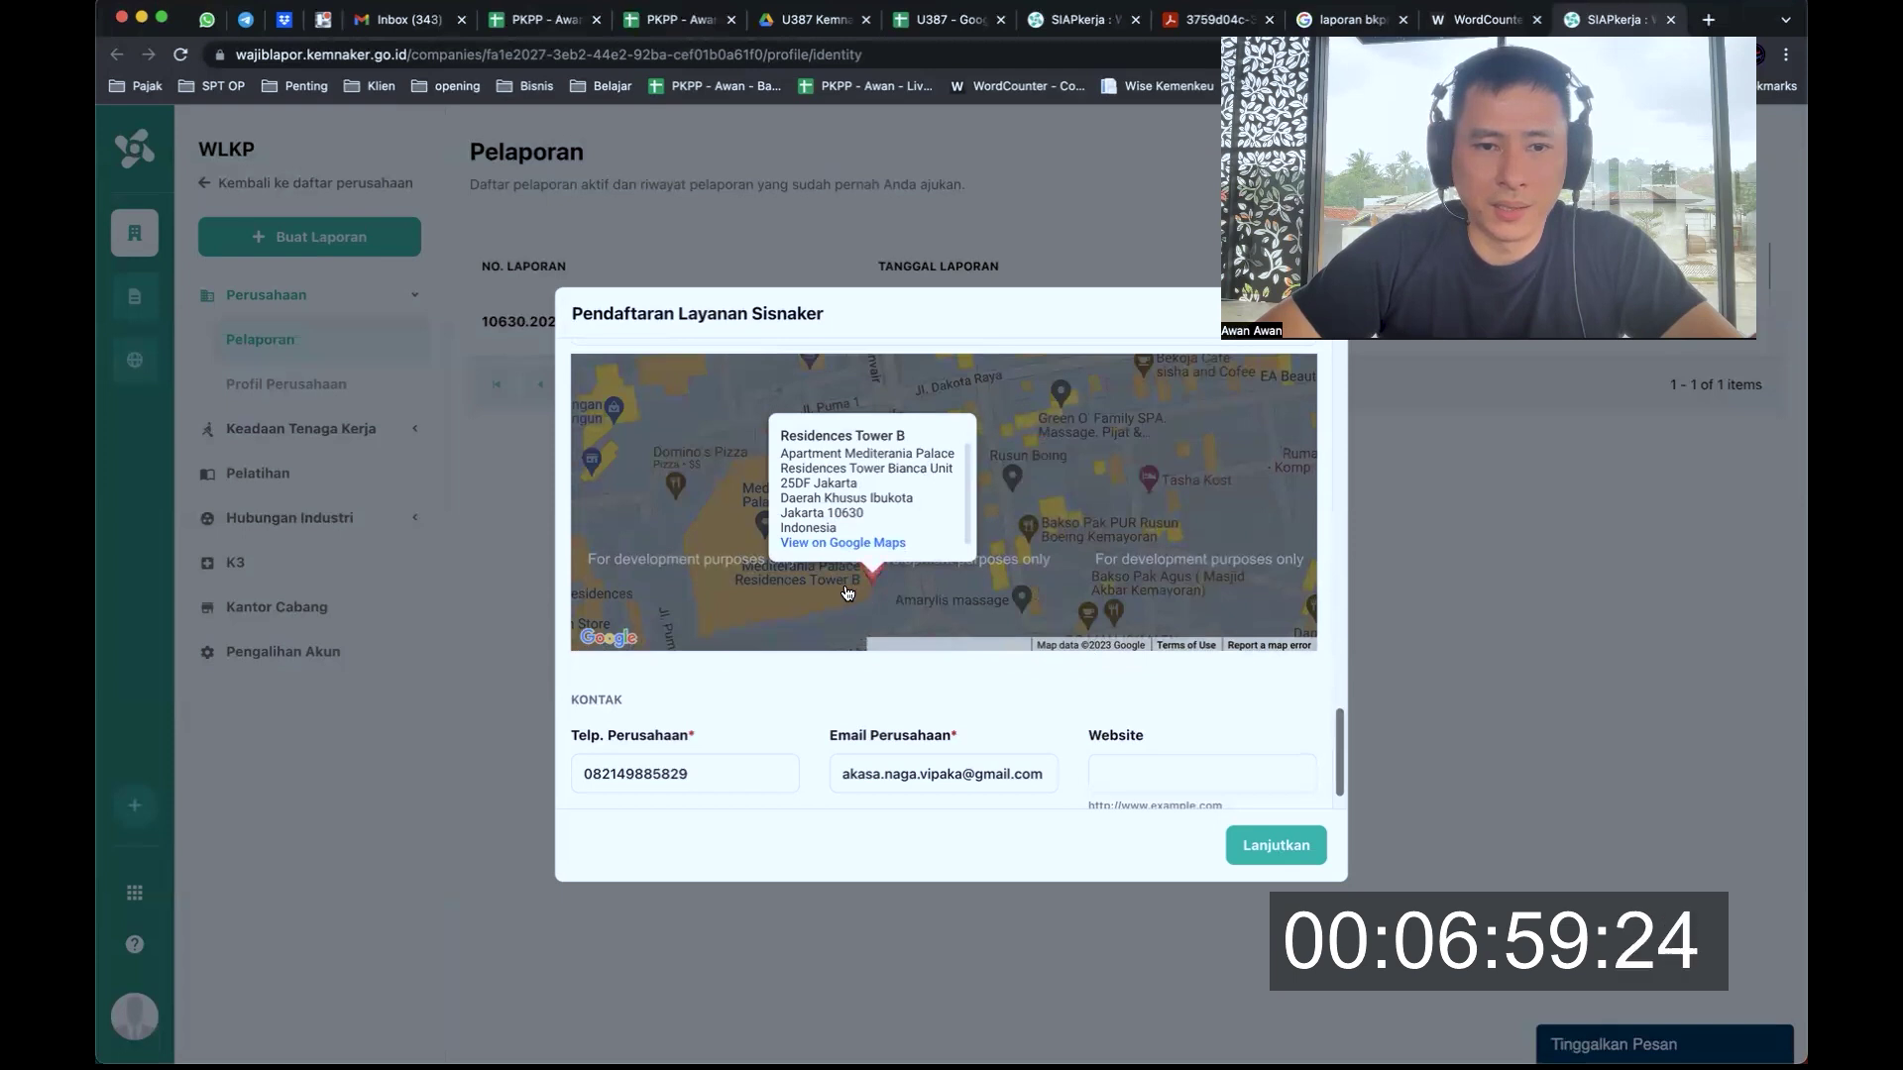
left_click(848, 592)
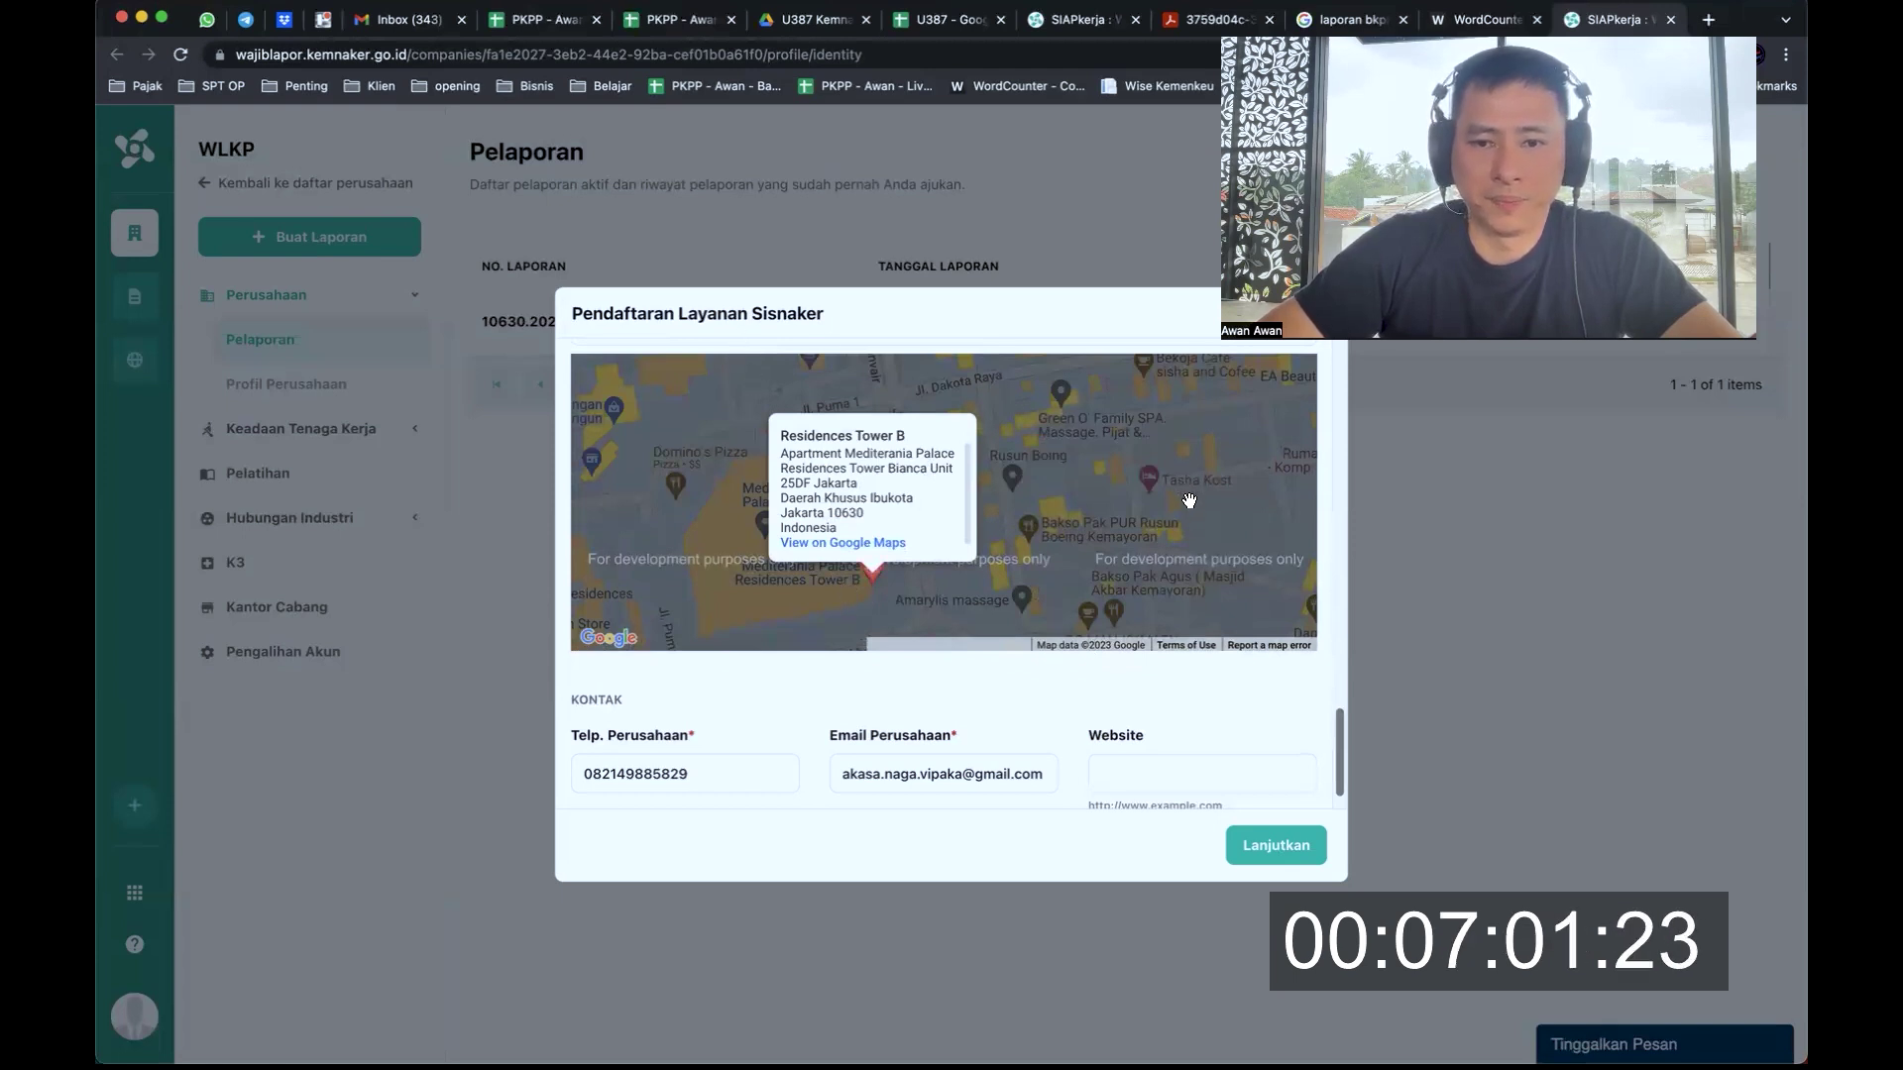
scroll(1331, 615, "up", 2)
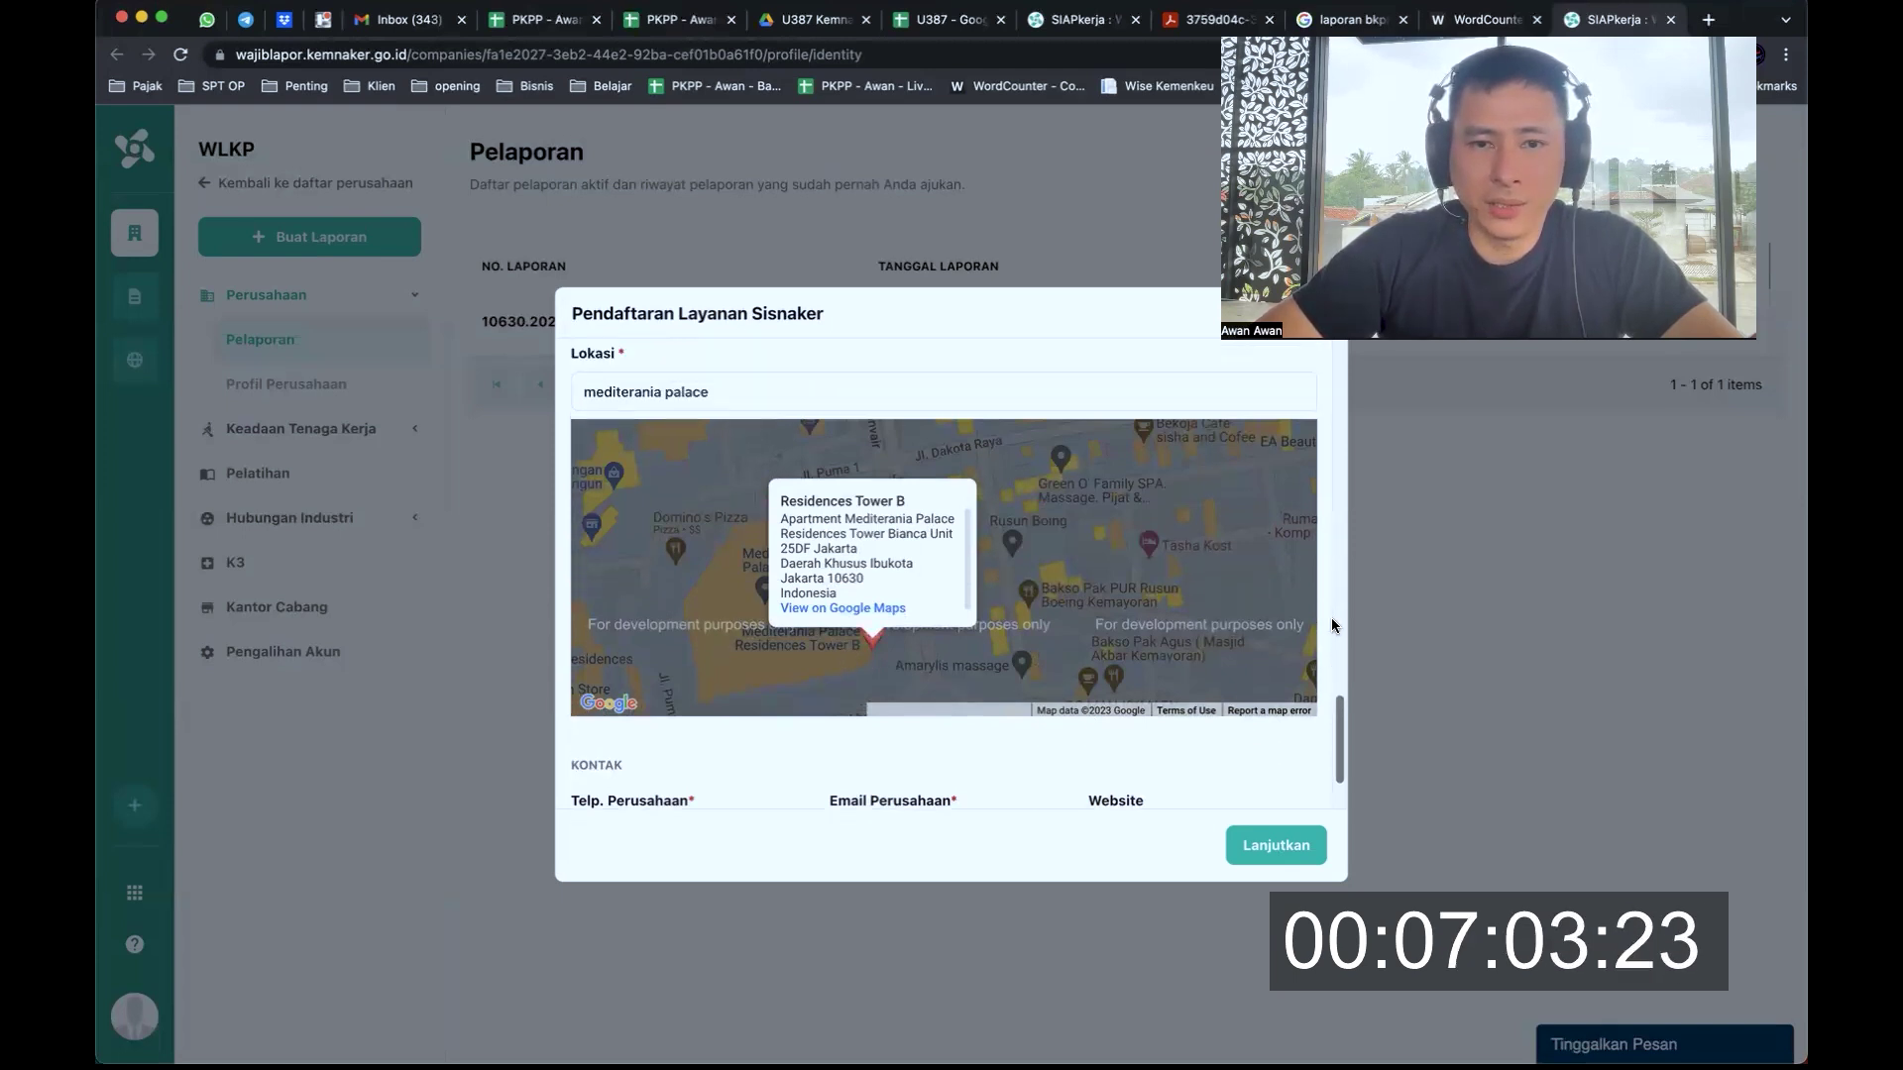
left_click(934, 433)
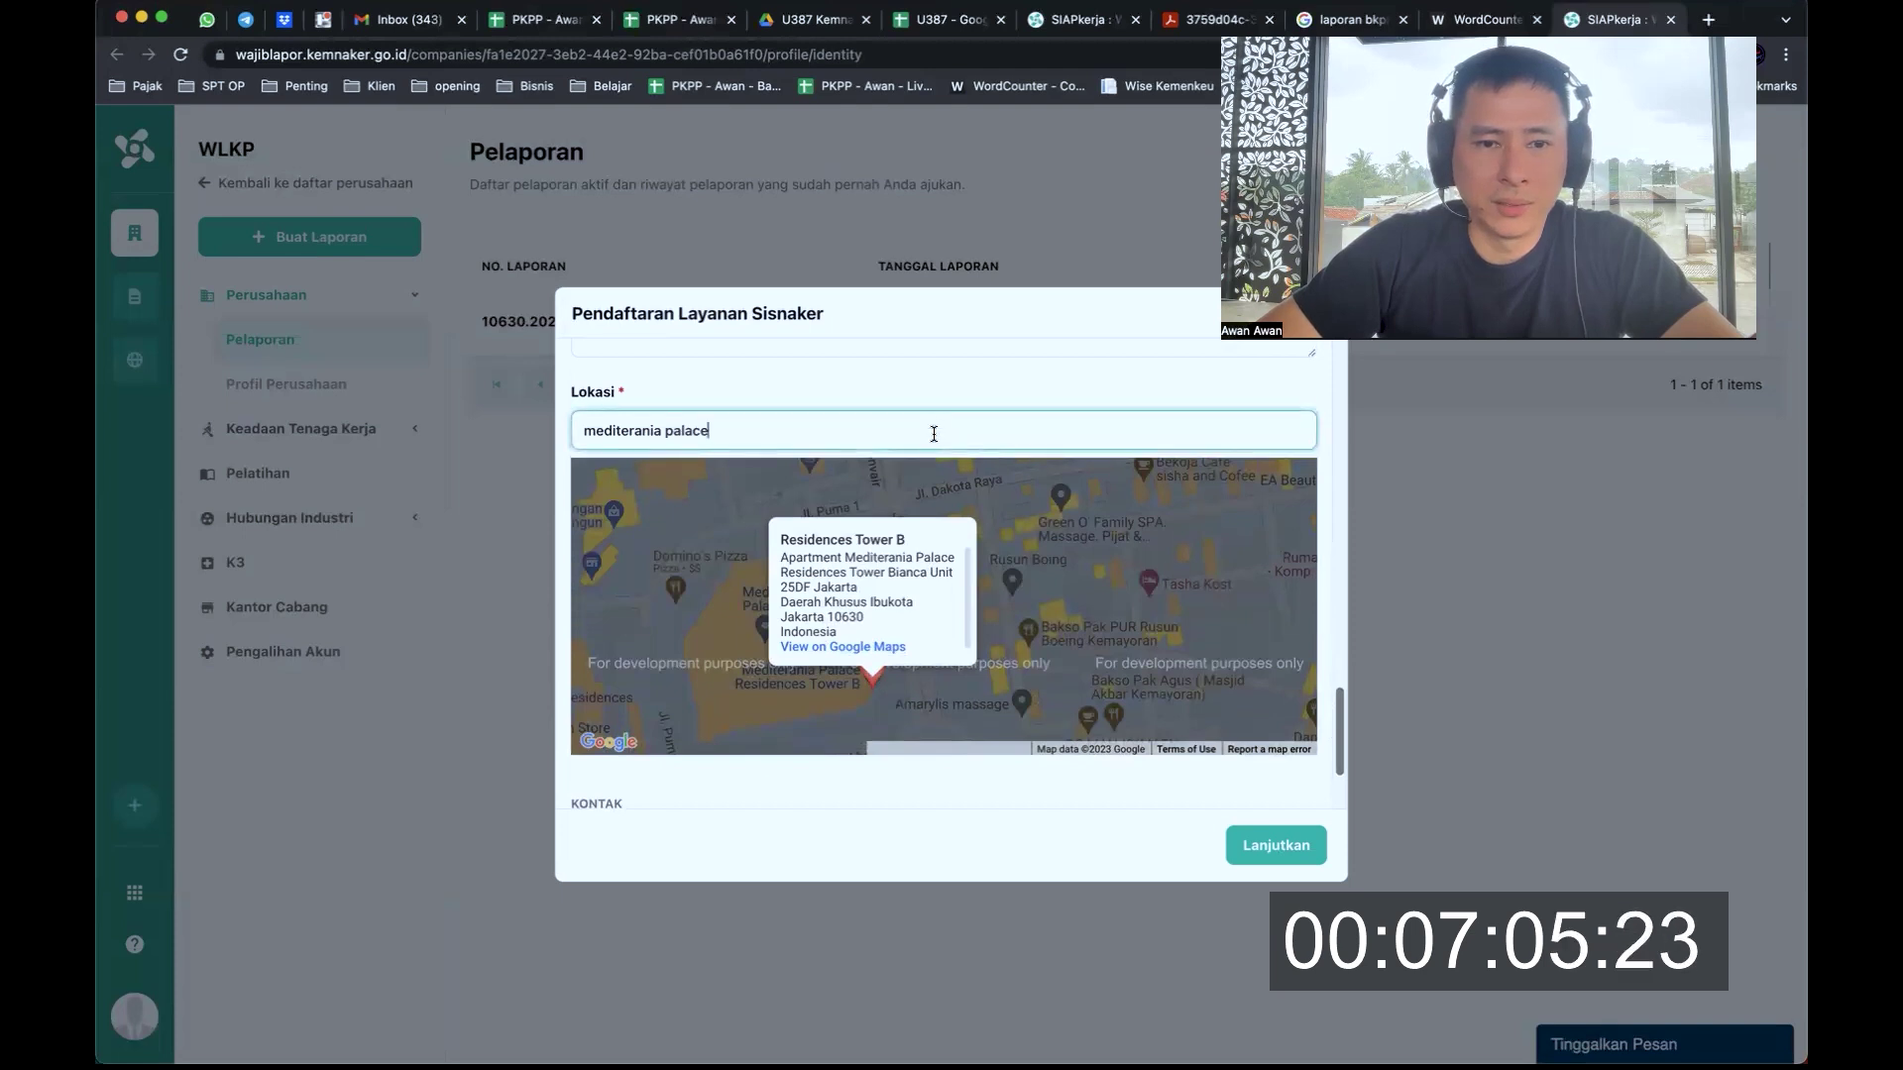
scroll(965, 410, "down", 3)
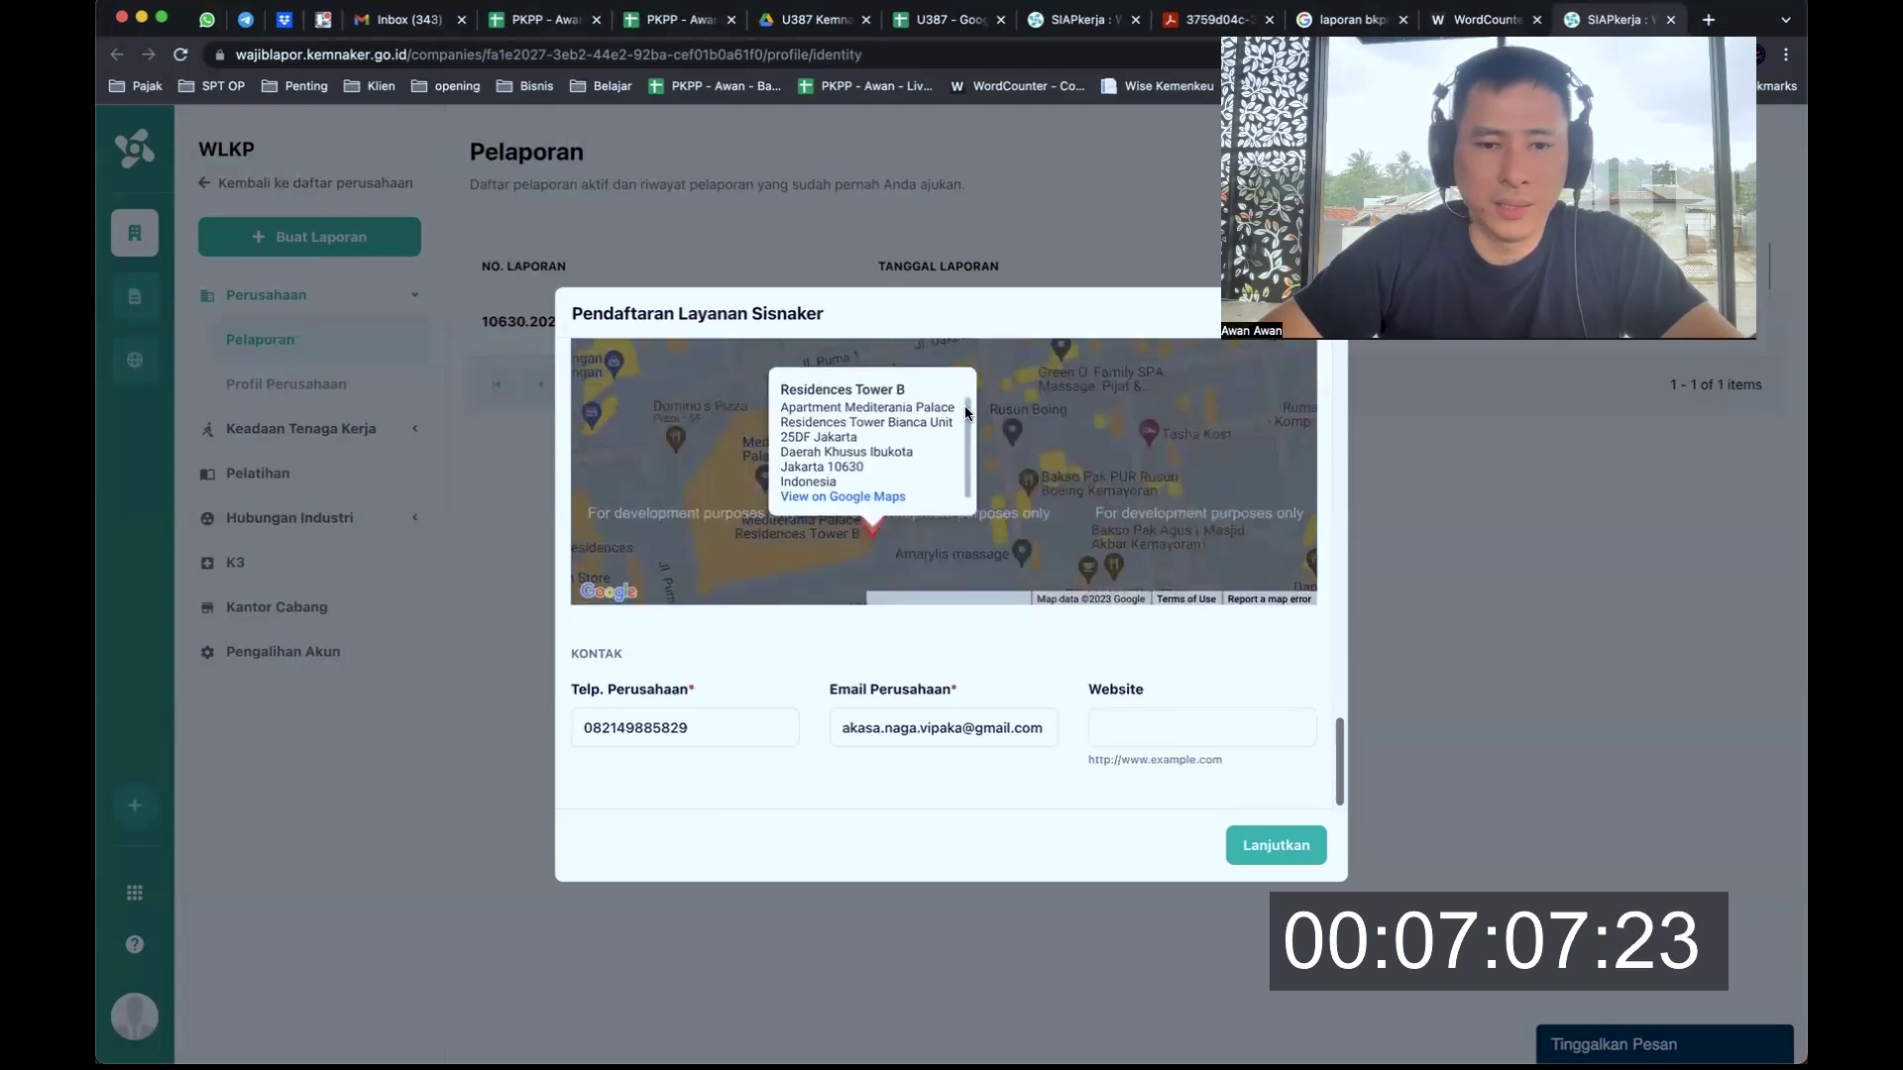
left_click(1152, 723)
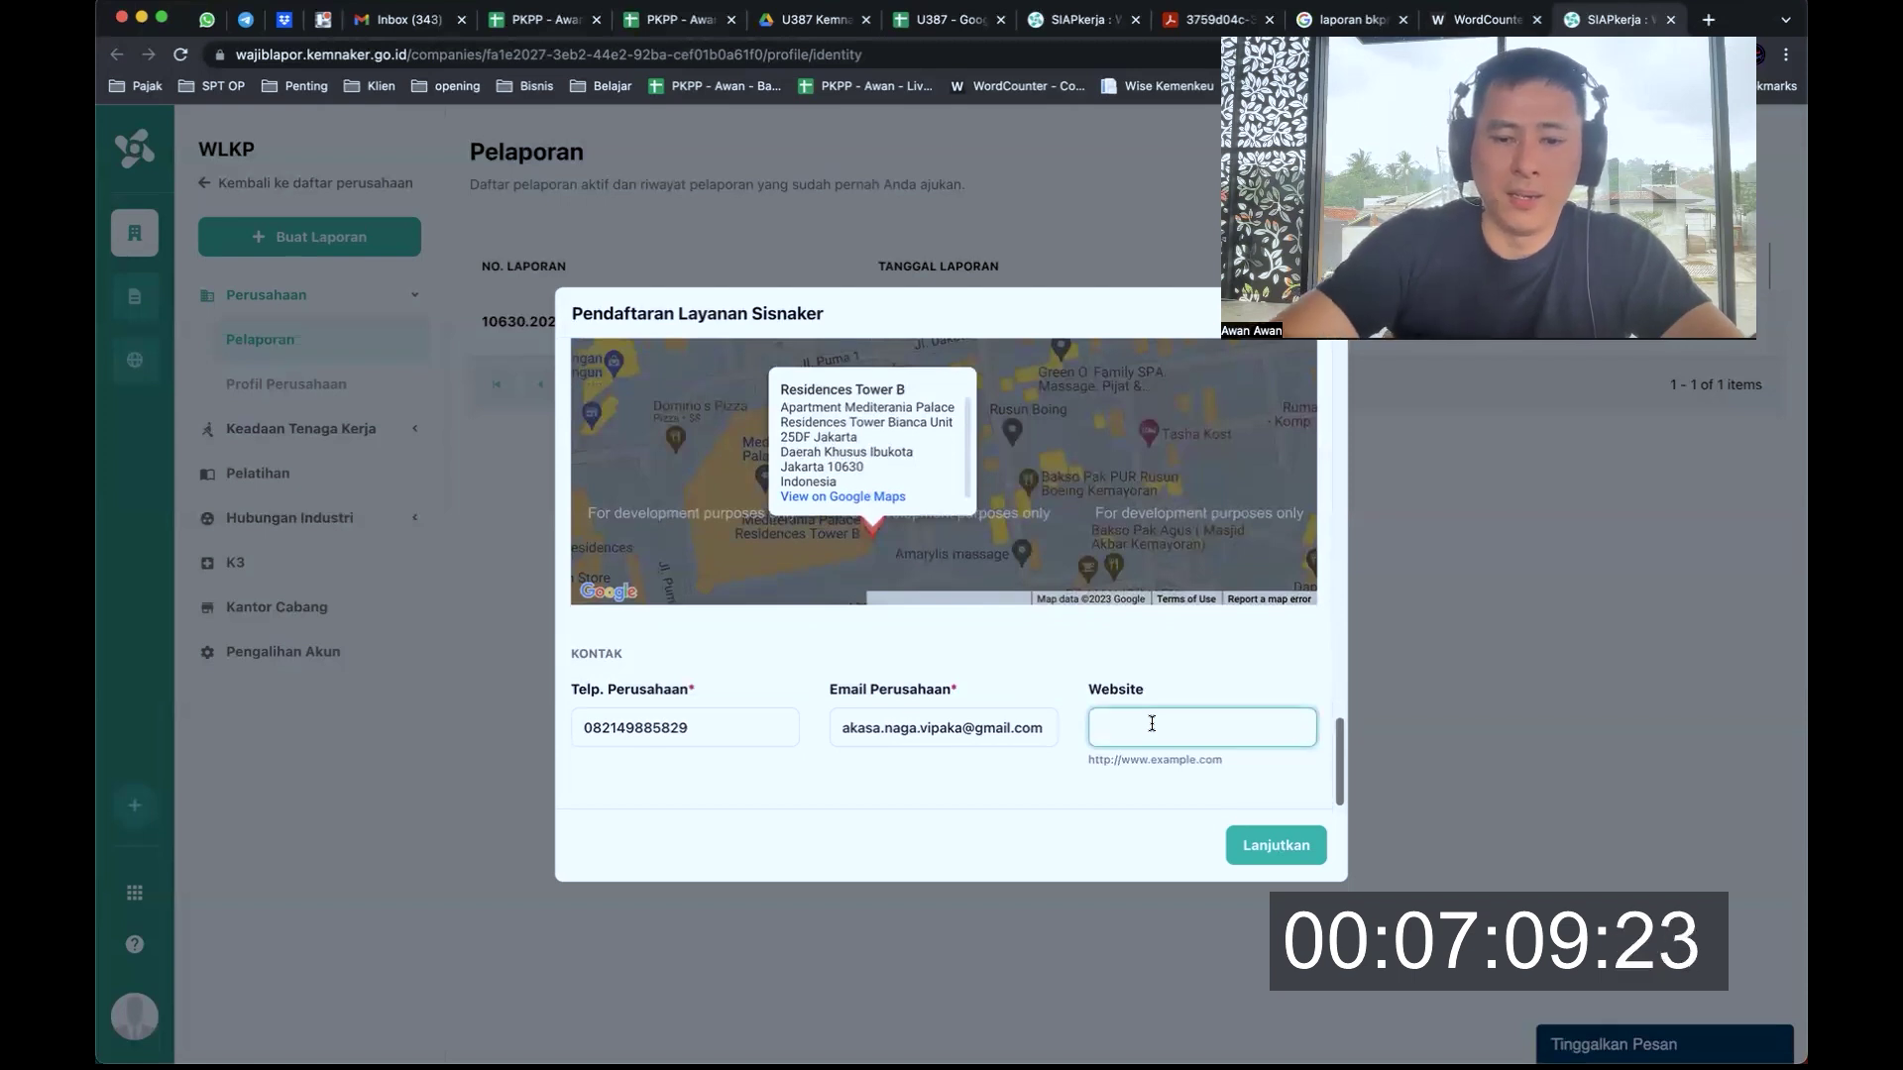
type("www.pajaksmart.c")
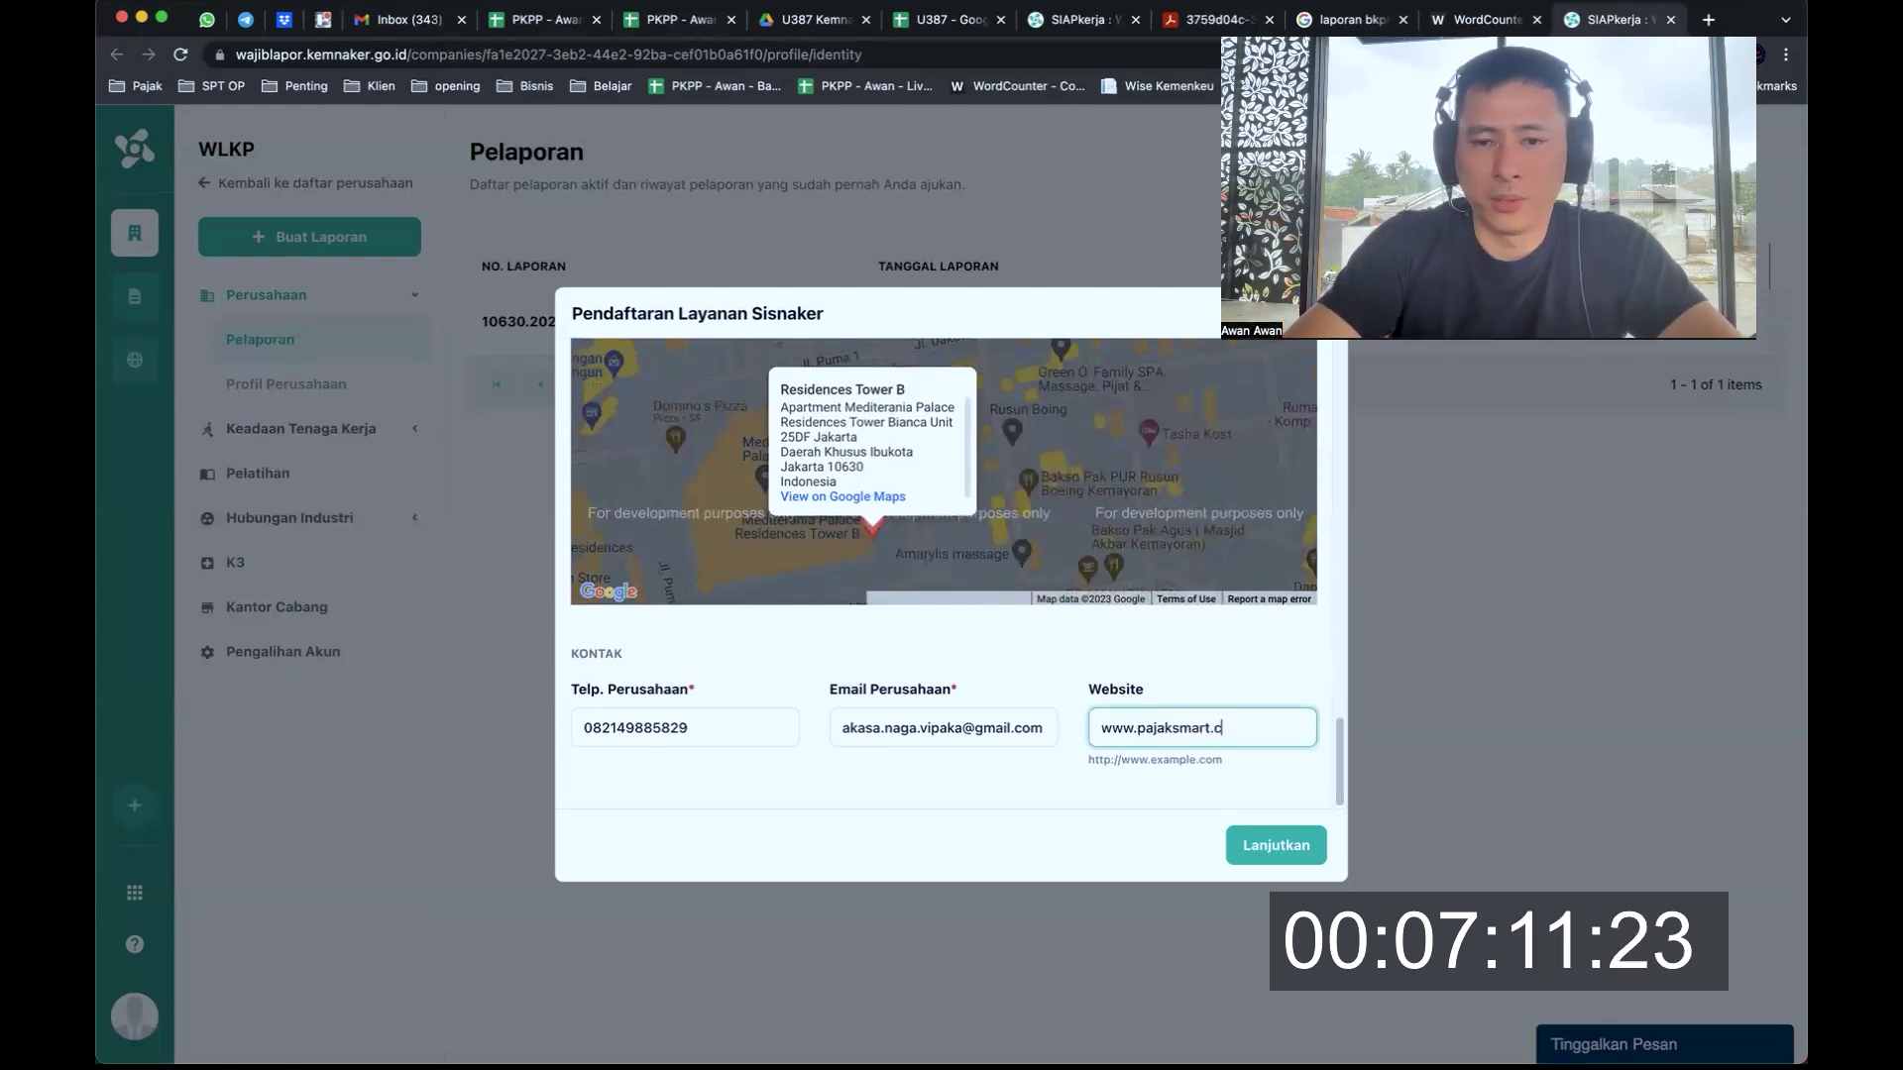
type("om")
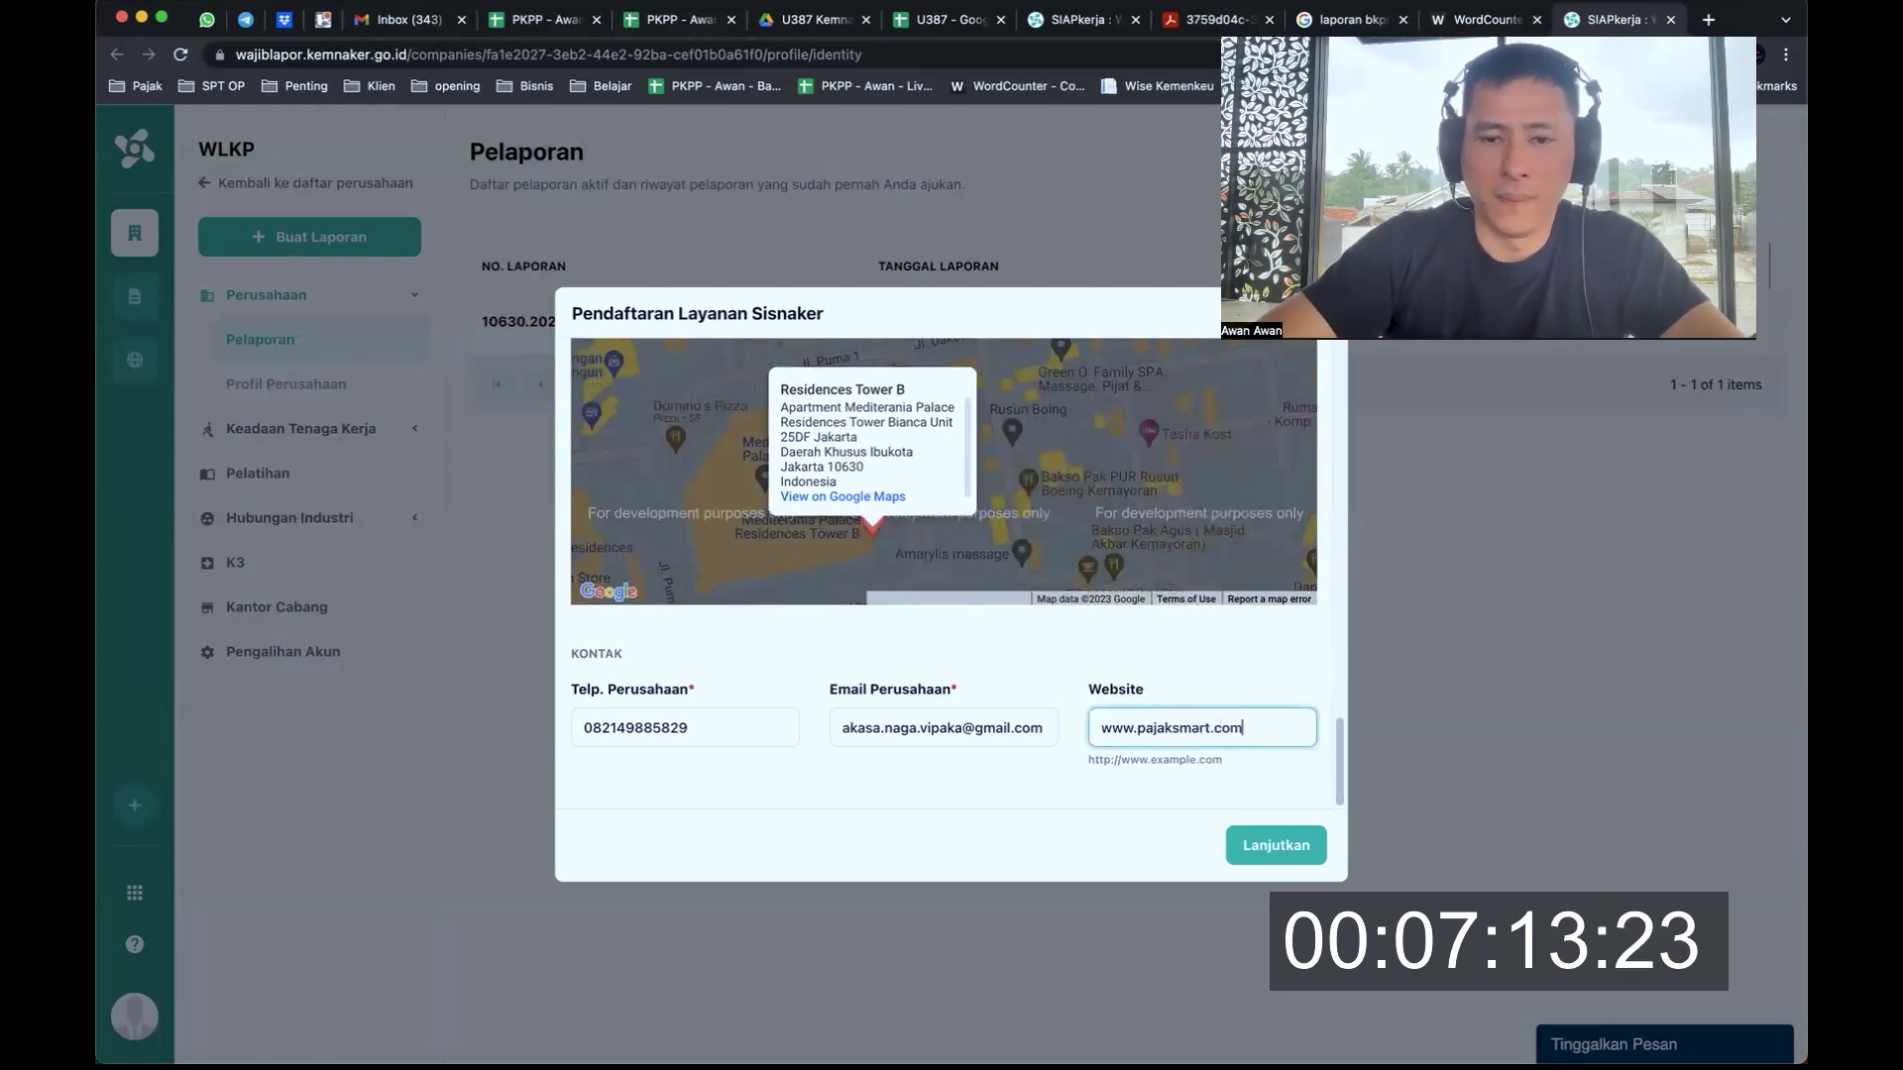
left_click(1288, 849)
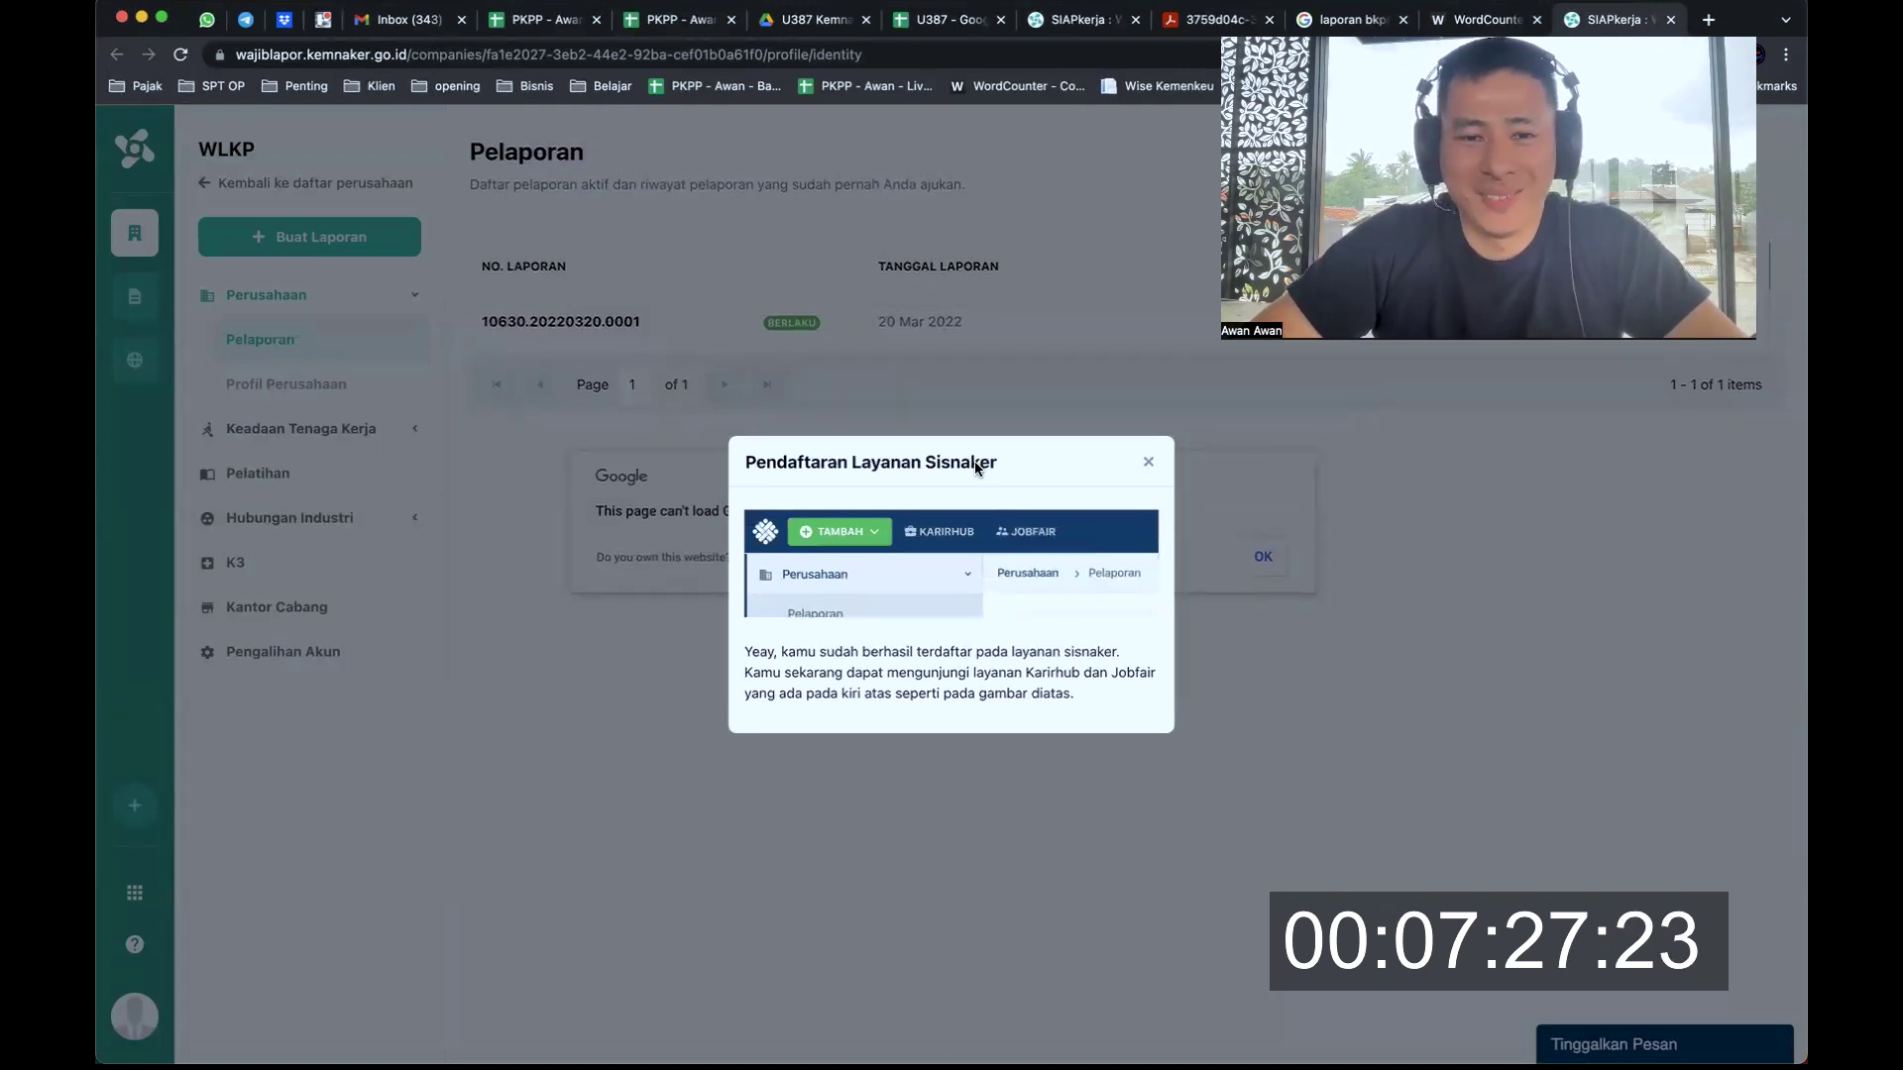
Read the registration success message about Karirhub and Jobfair, close it, and dismiss the map error
left_click_drag(794, 464, 979, 462)
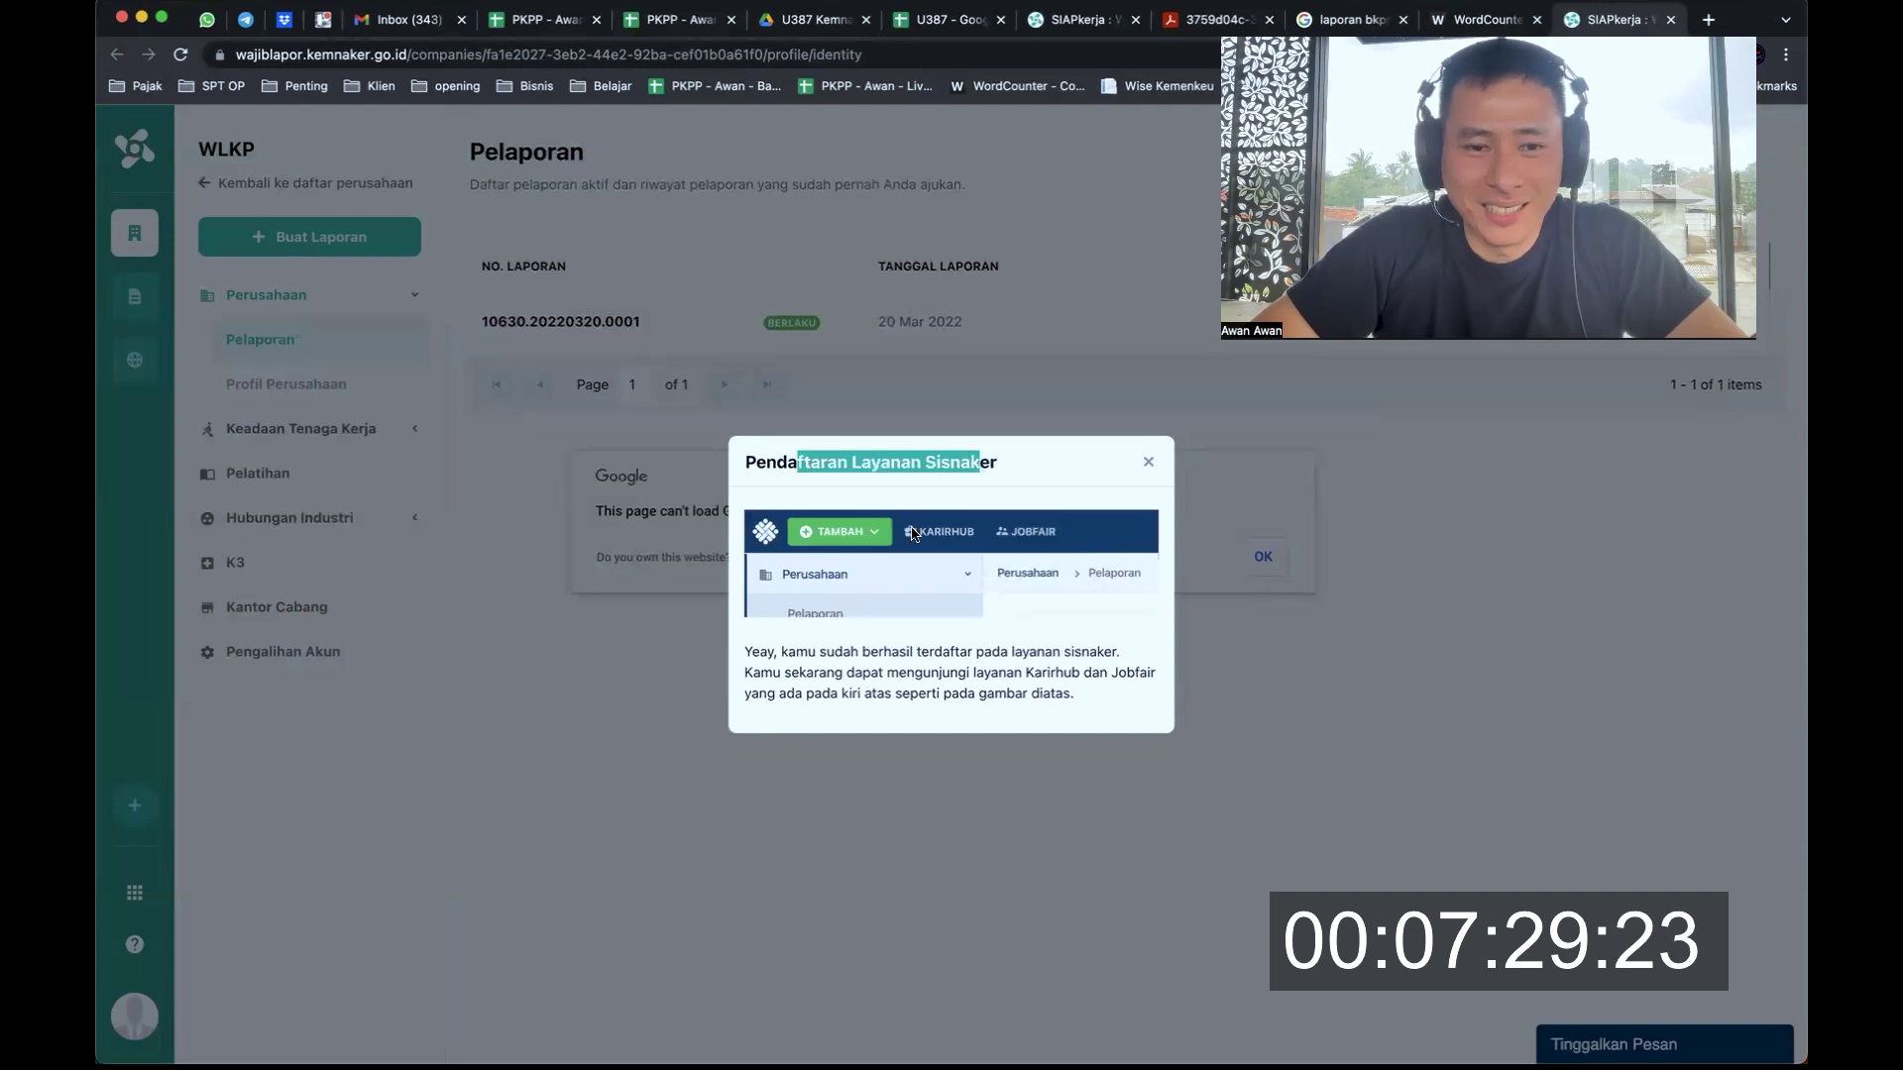
left_click_drag(782, 651, 1121, 655)
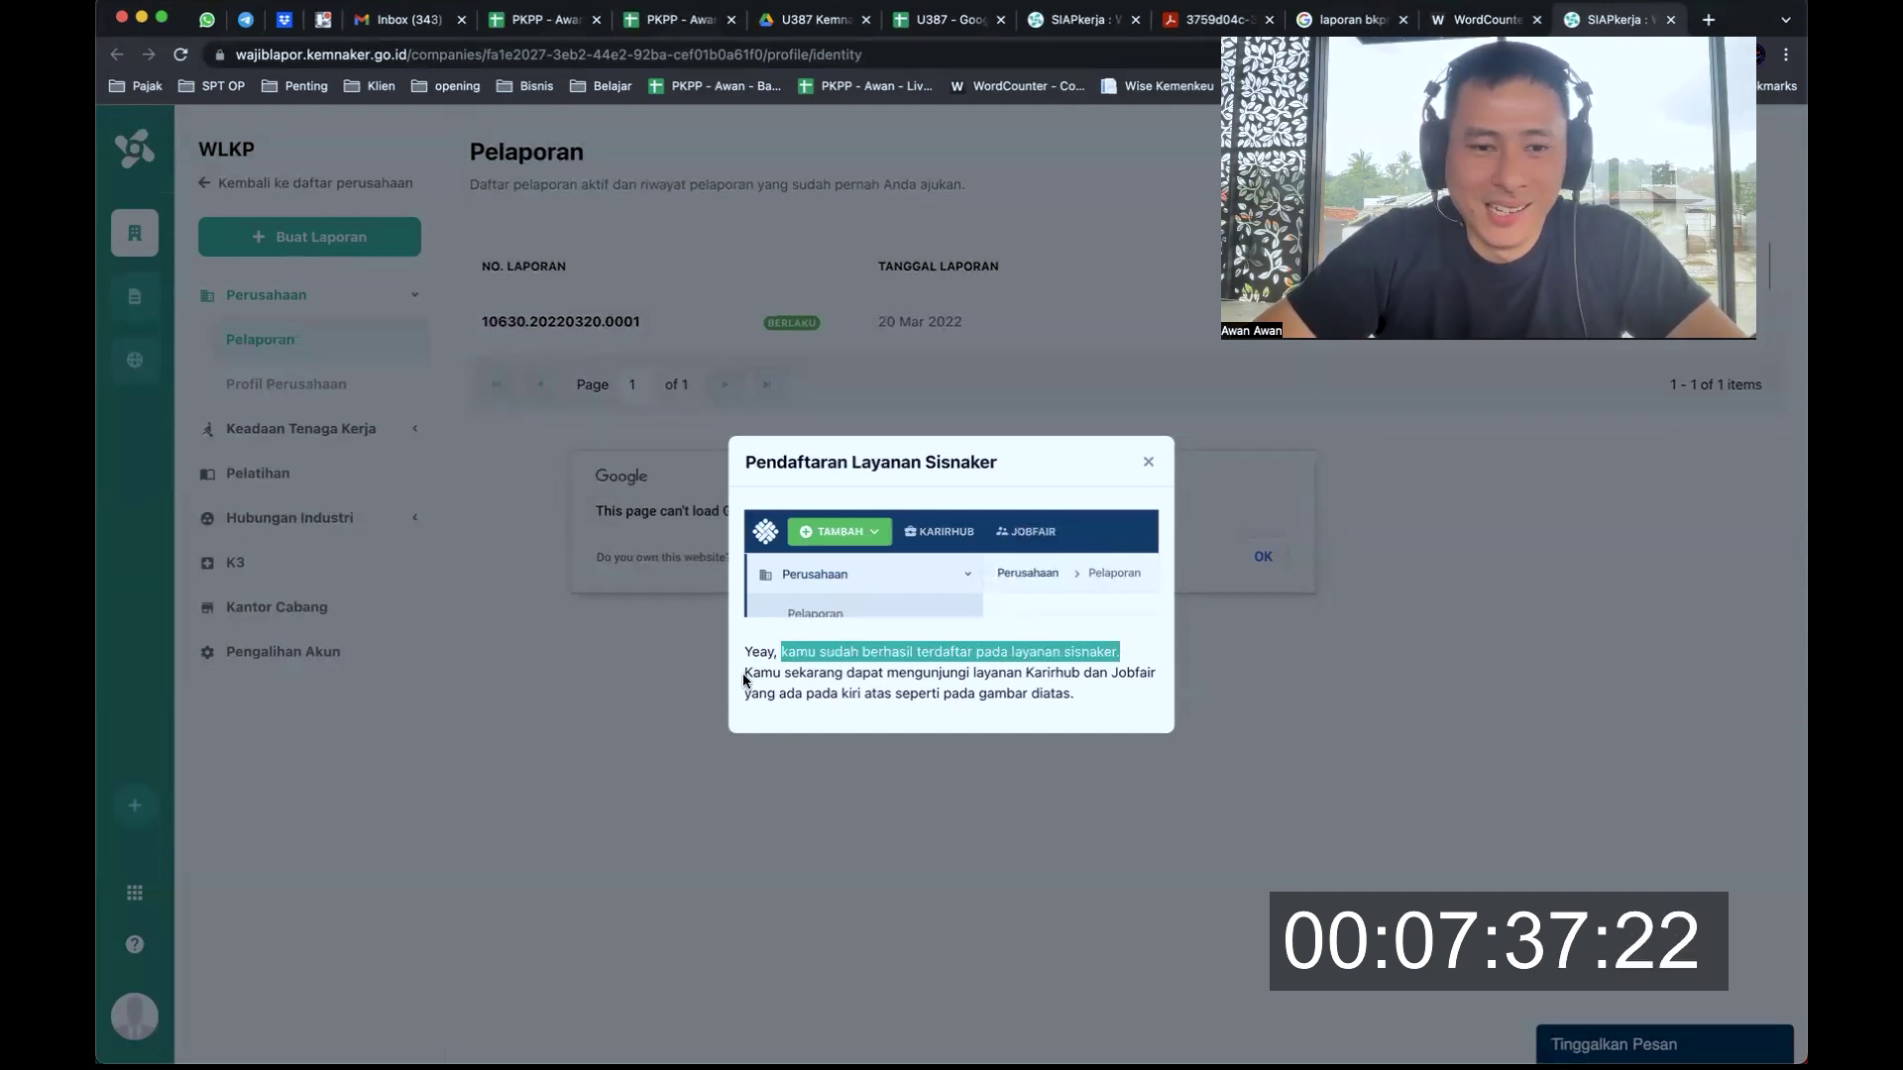
left_click_drag(746, 676, 1117, 691)
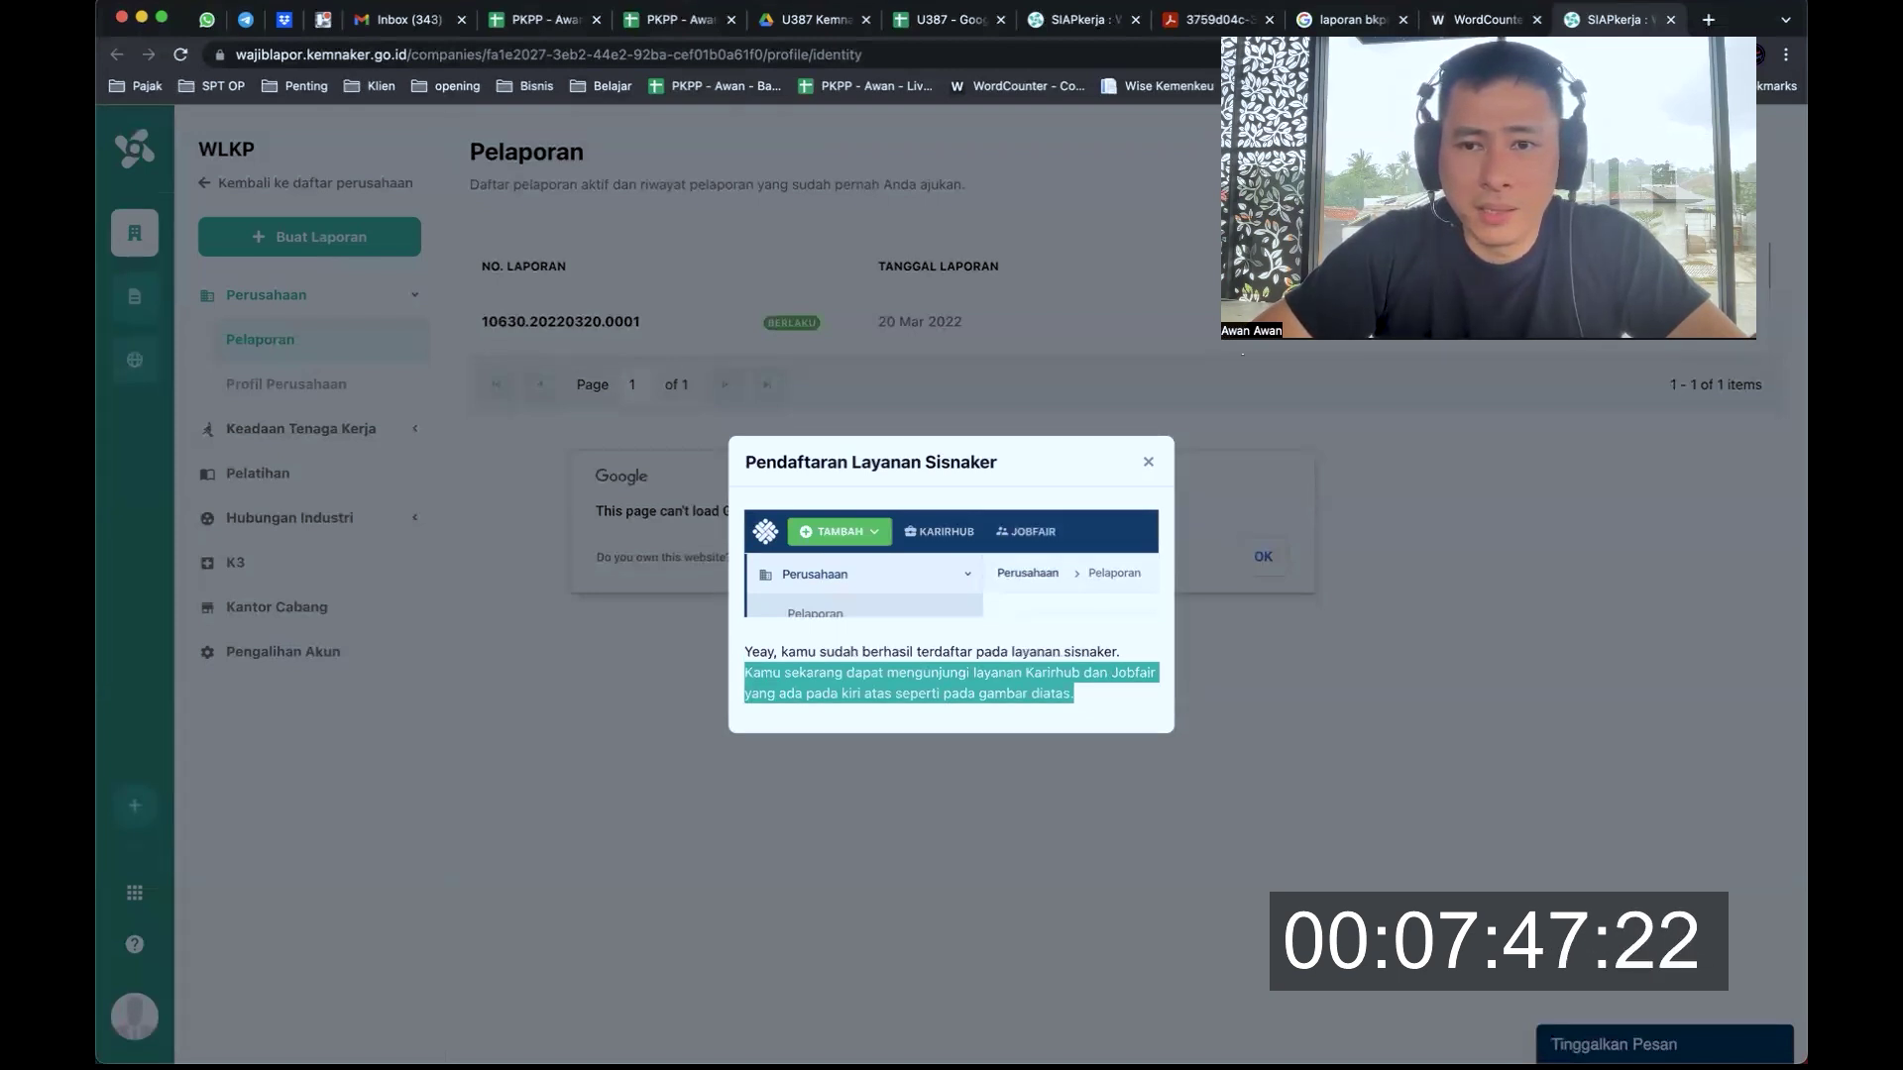
left_click(1120, 188)
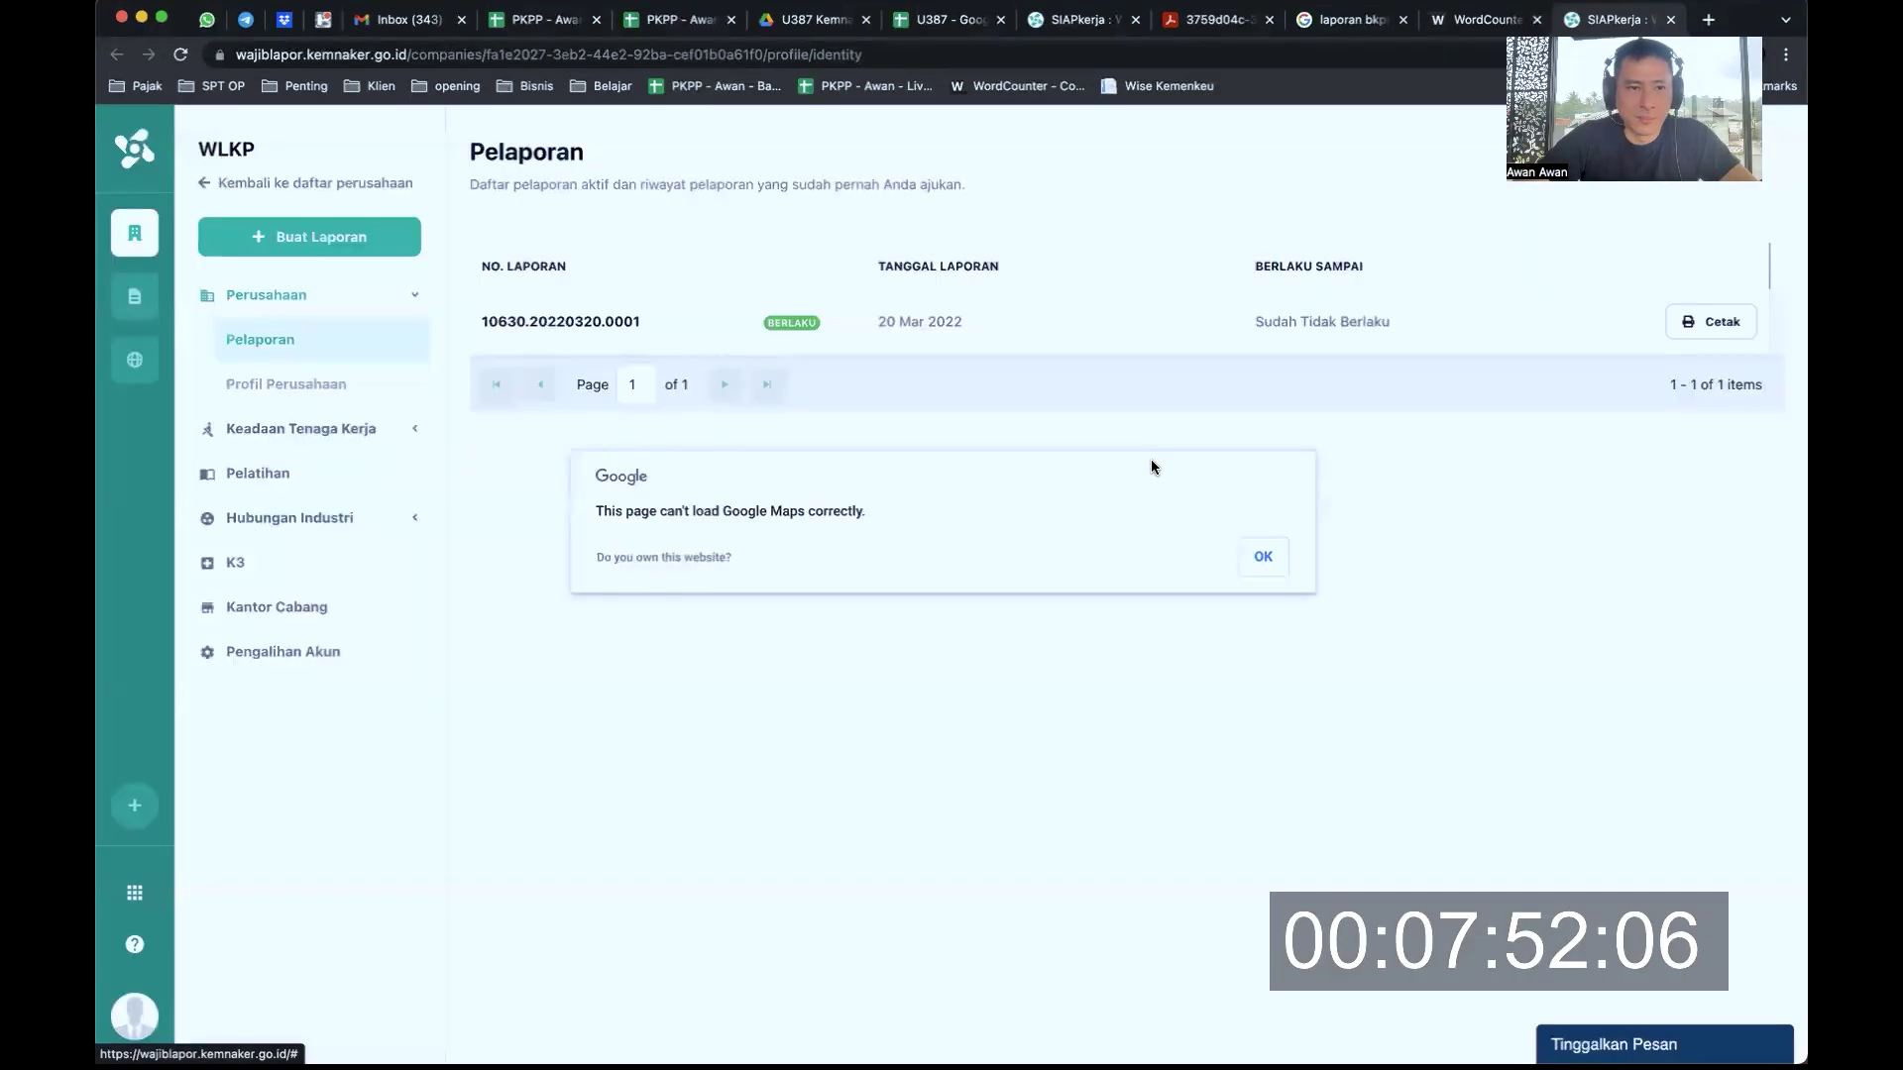
left_click(1148, 463)
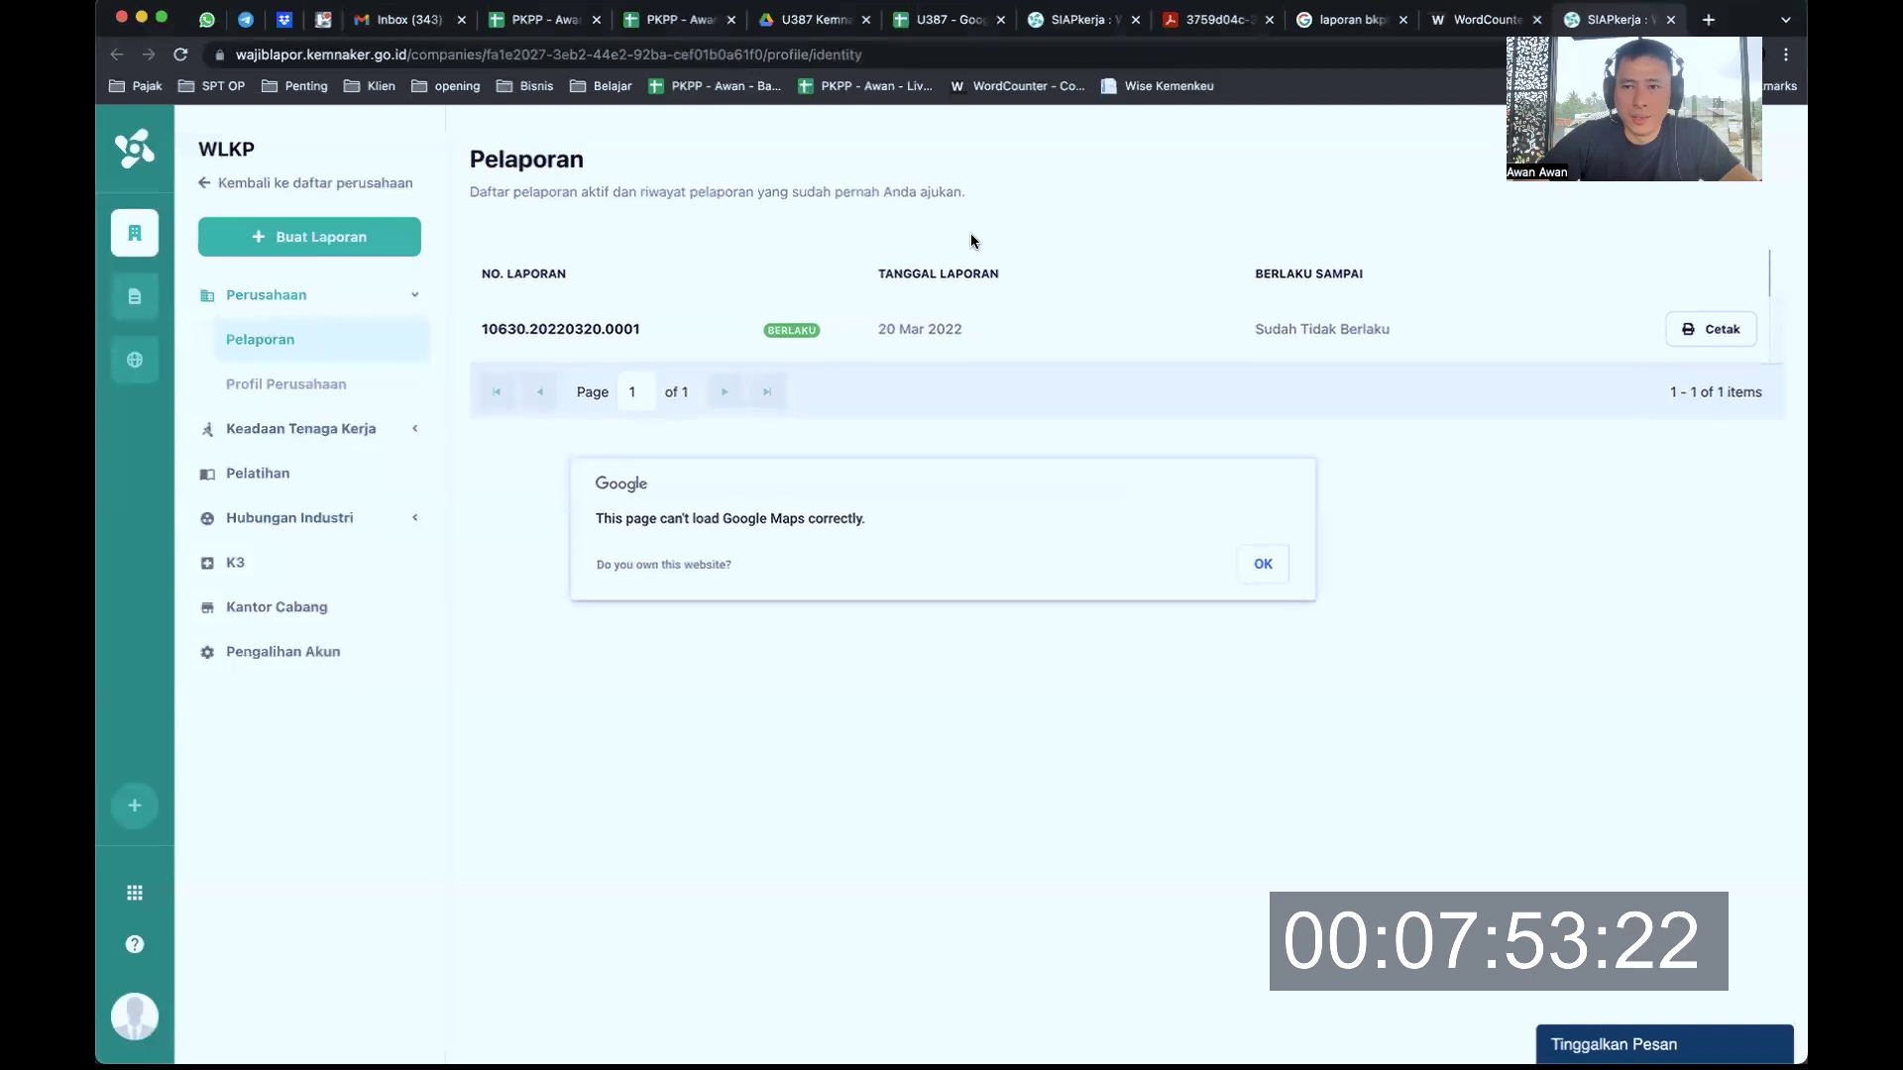
left_click(1261, 558)
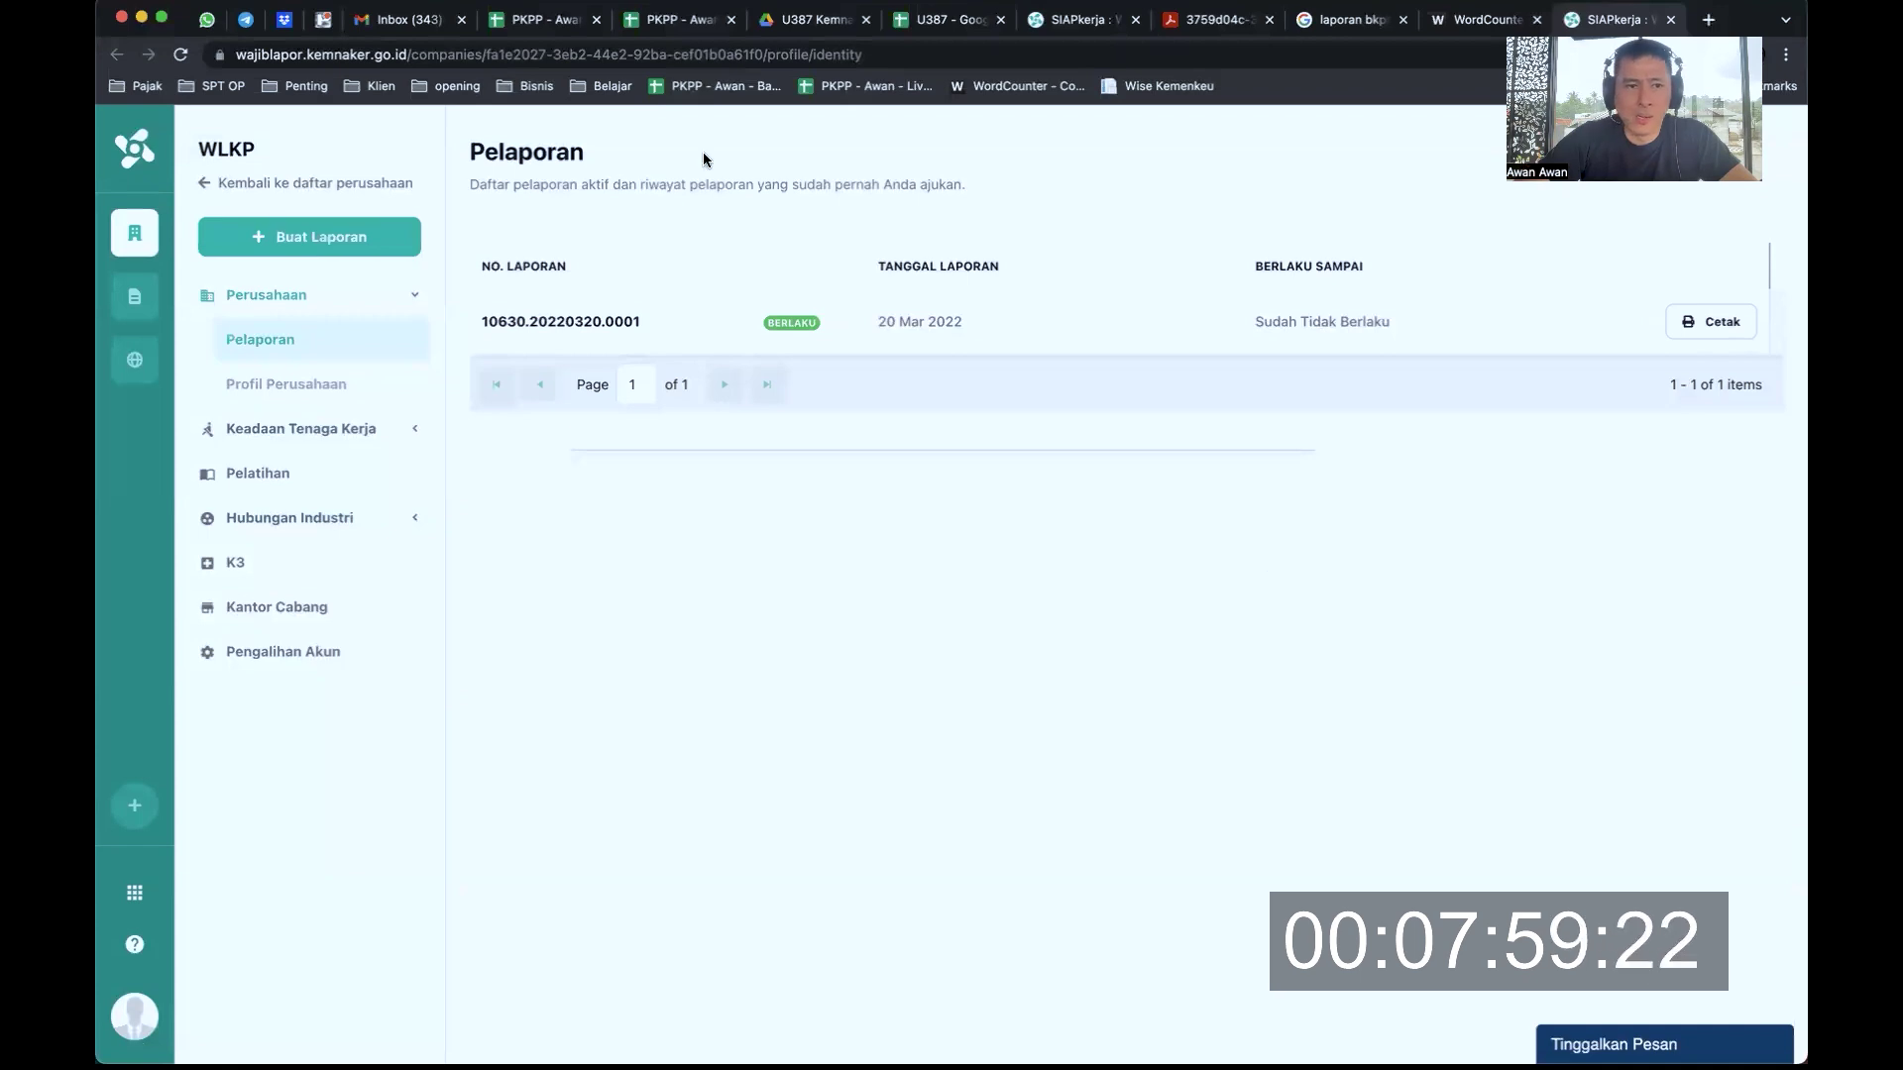
Reload Pelaporan, check the 20 Mar 2022 report's 'Sudah Tidak Berlaku' status, and open its Cetak PDF
key("super+r")
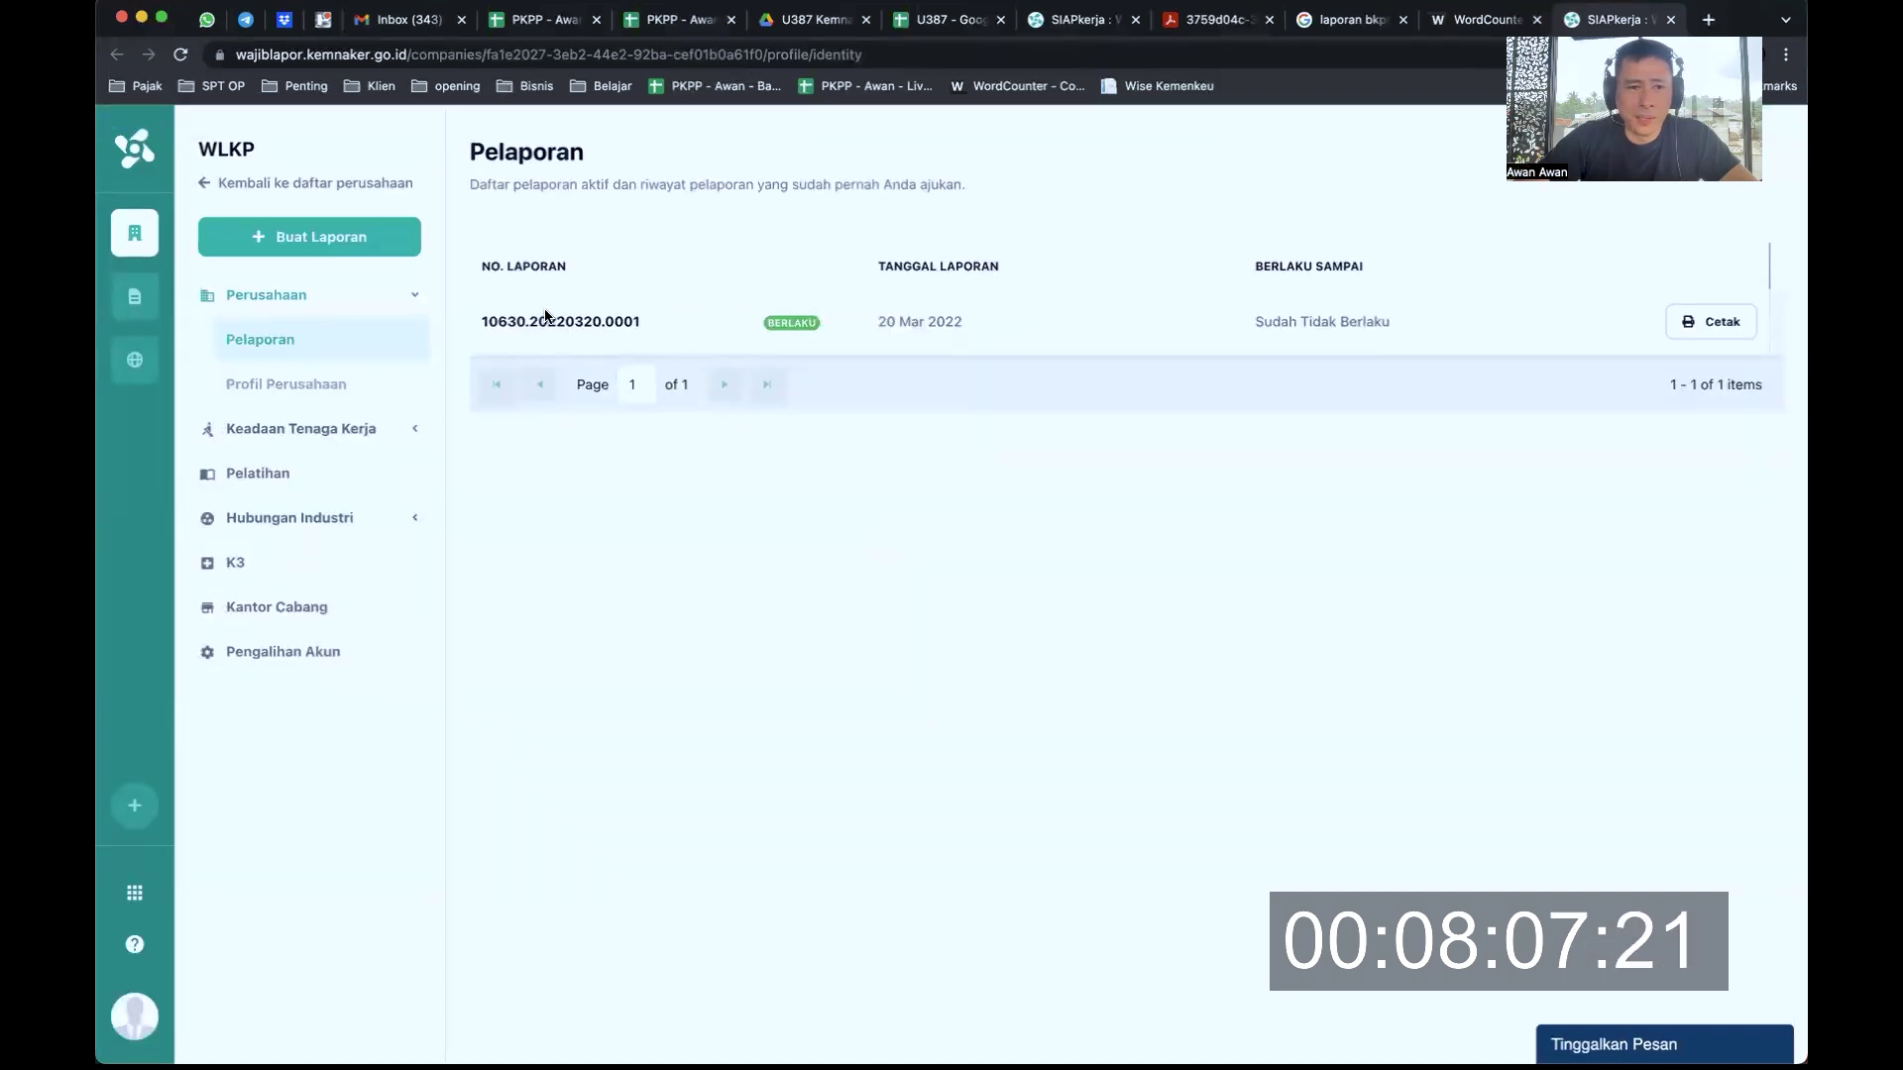
left_click_drag(547, 319, 642, 322)
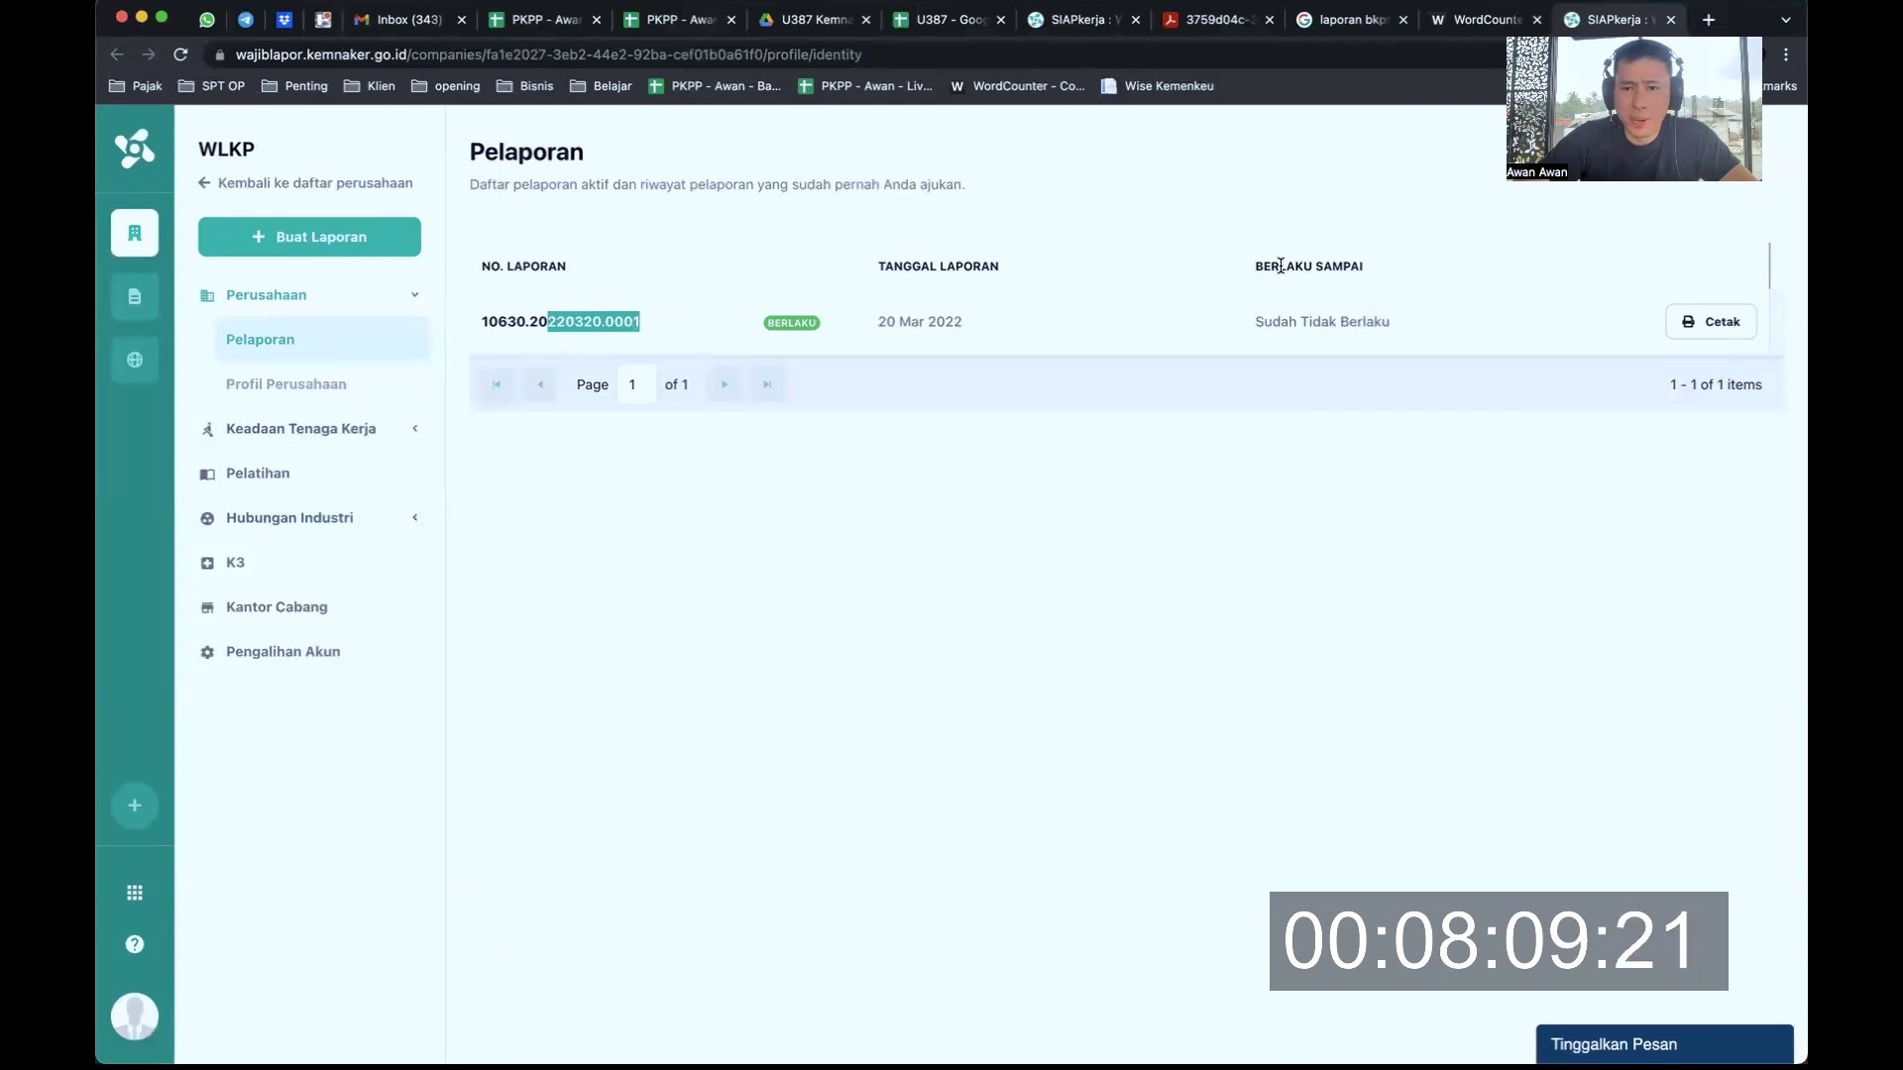
left_click_drag(1279, 265, 1363, 264)
left_click_drag(1288, 319, 1333, 320)
left_click(902, 321)
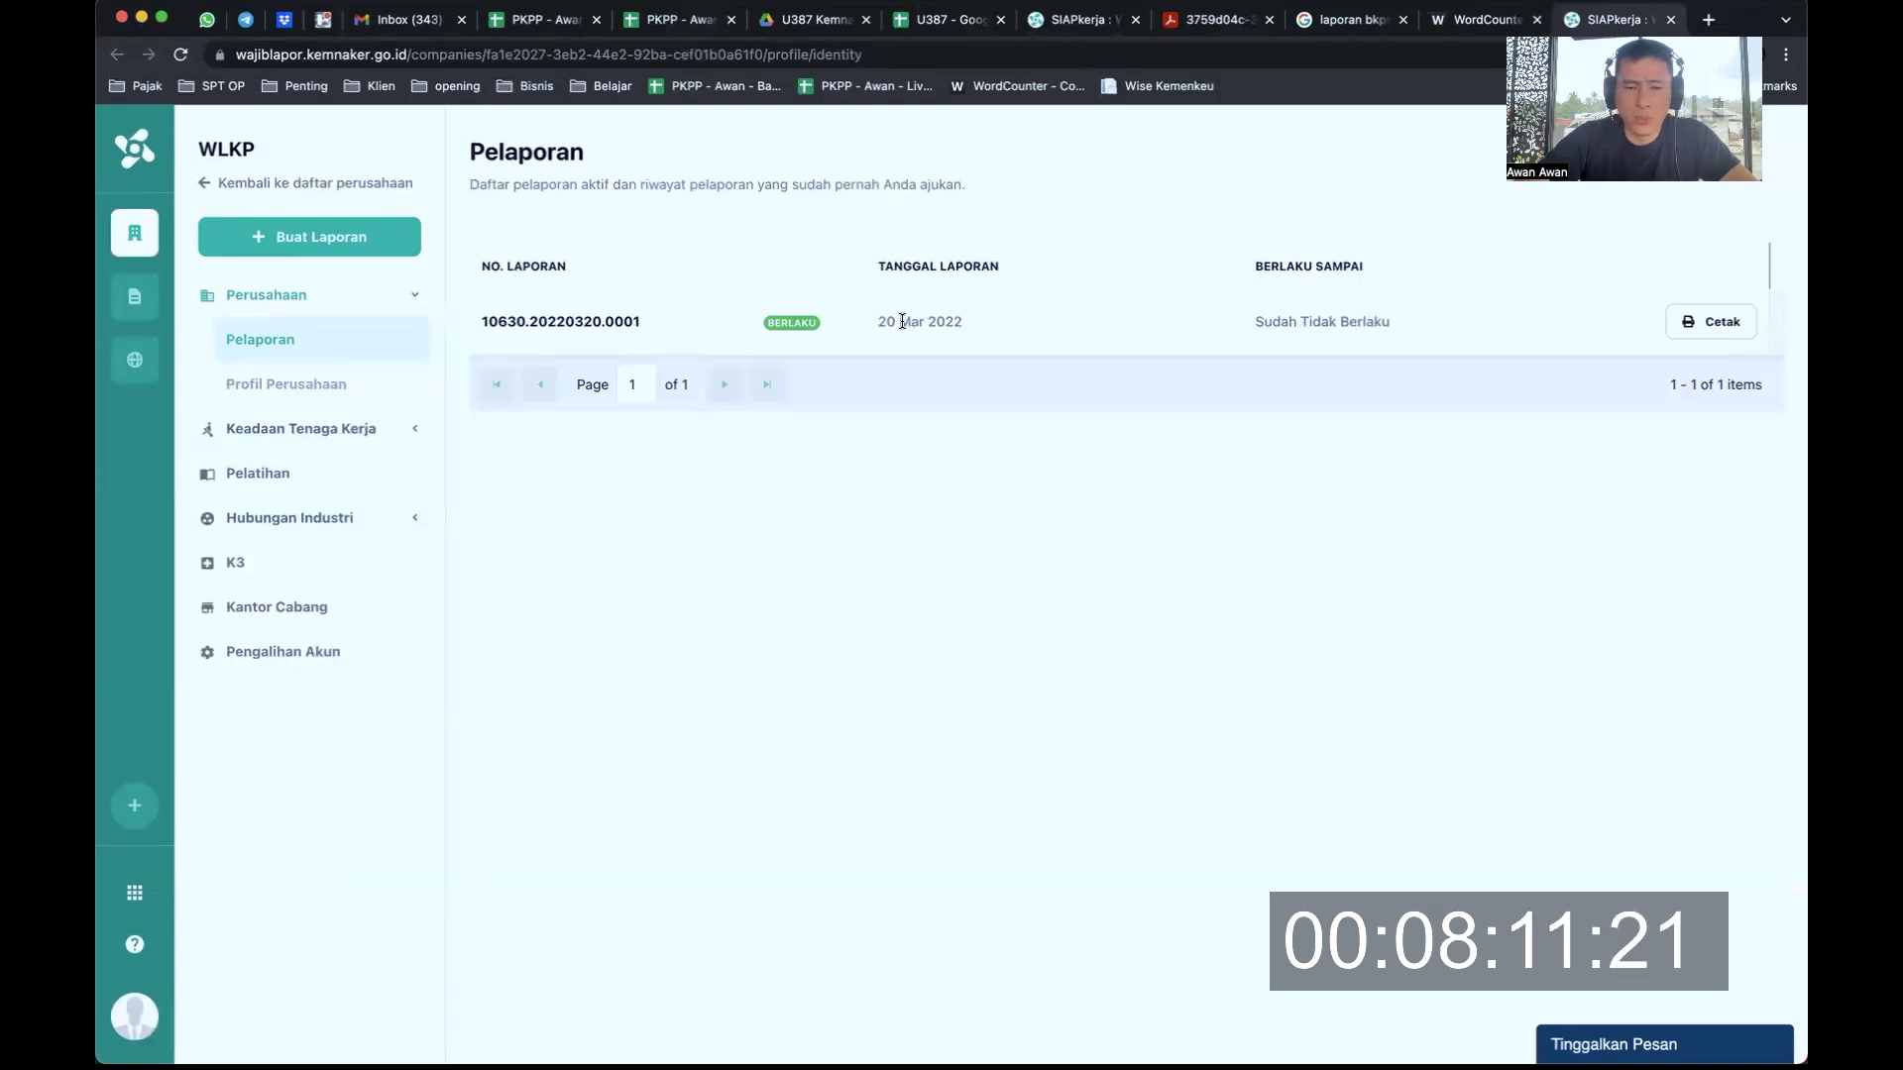
left_click_drag(900, 321, 952, 321)
left_click_drag(1300, 321, 1368, 326)
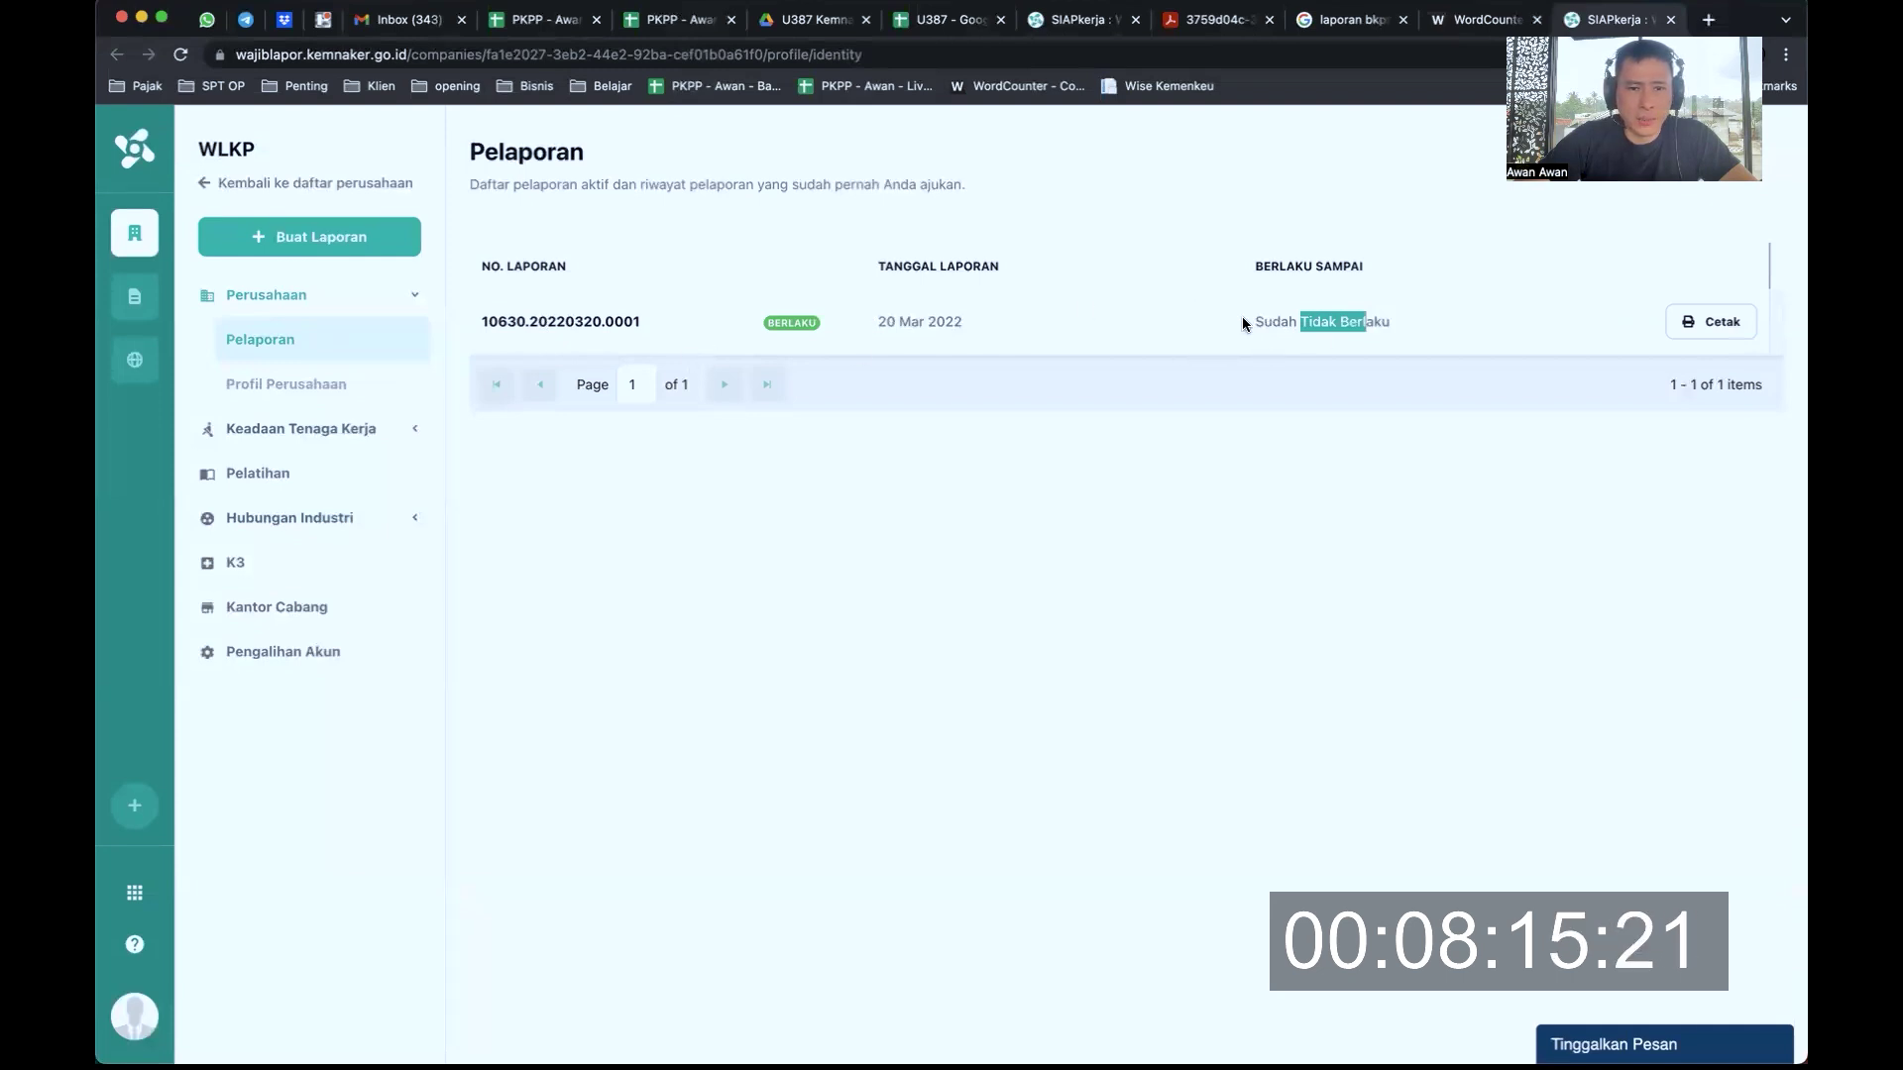
left_click(1723, 322)
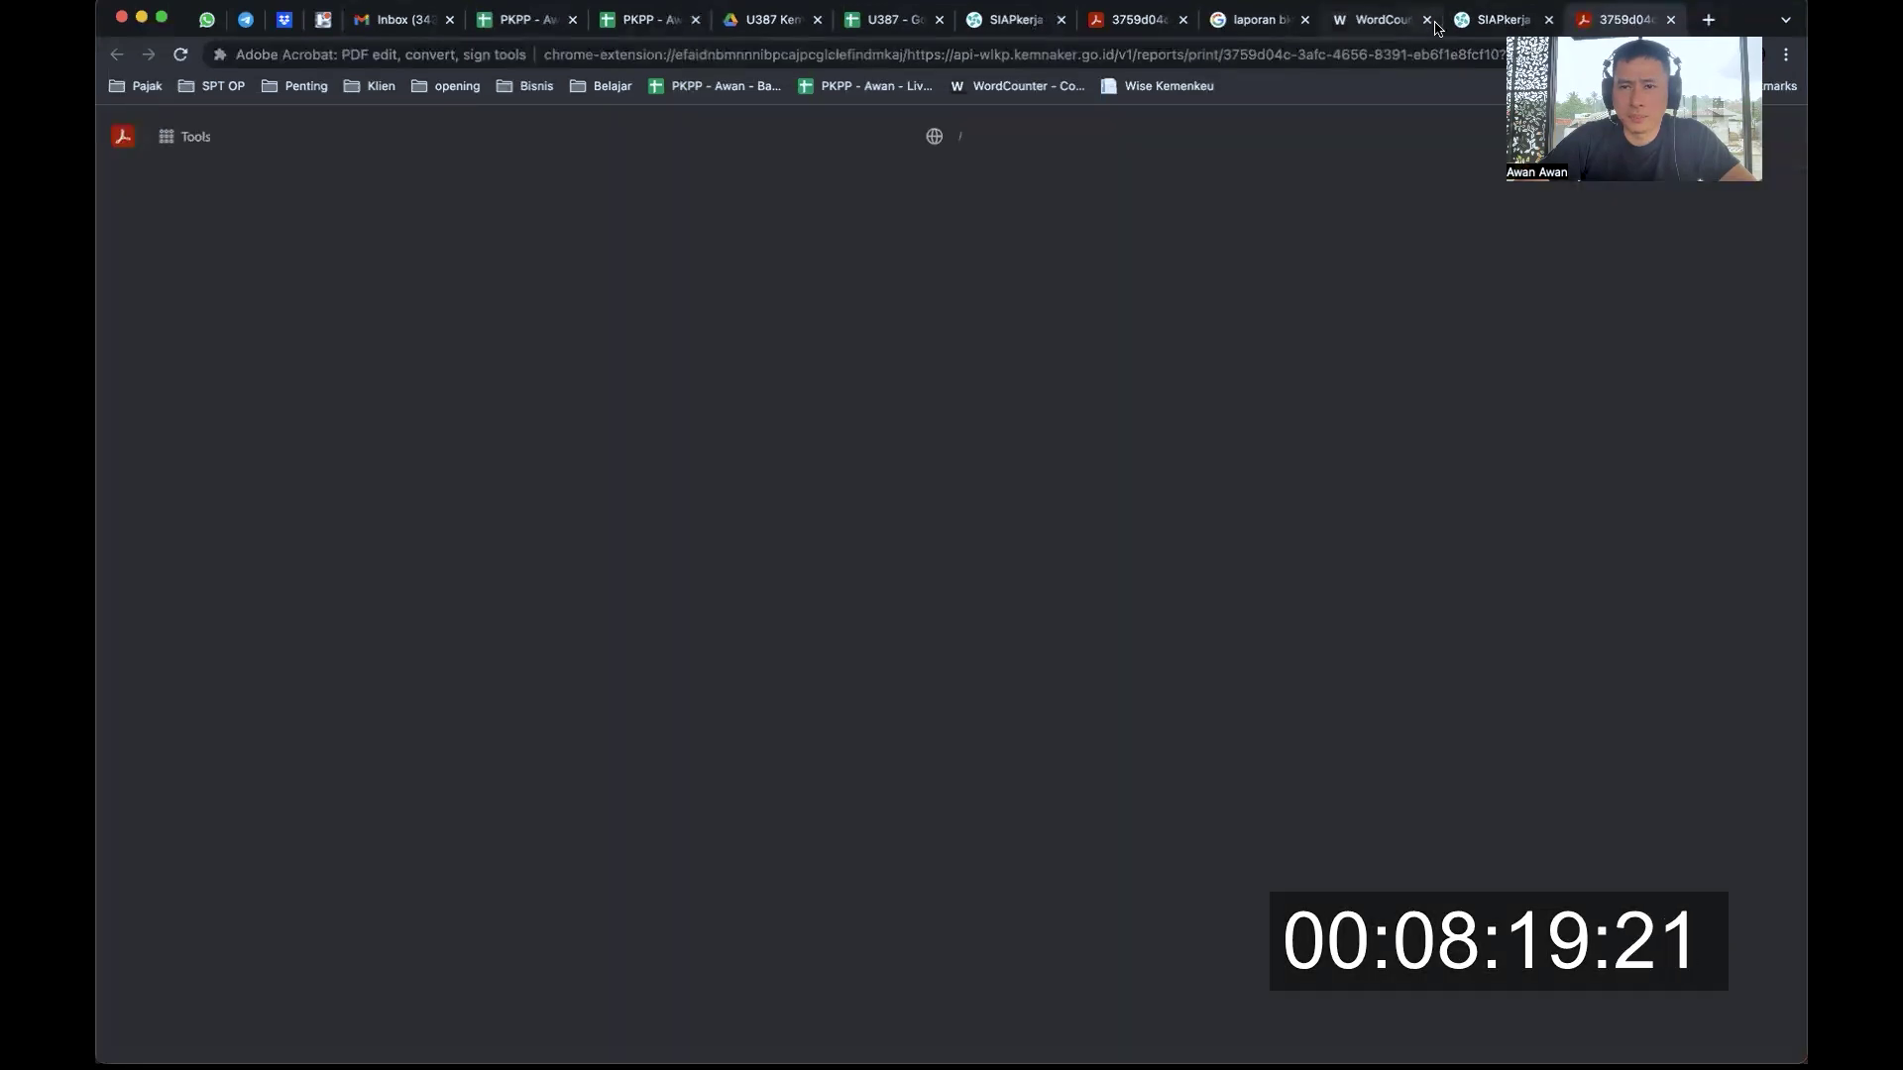
Close the WordCounter tab and review the report's heading lines on page 1
left_click(1428, 21)
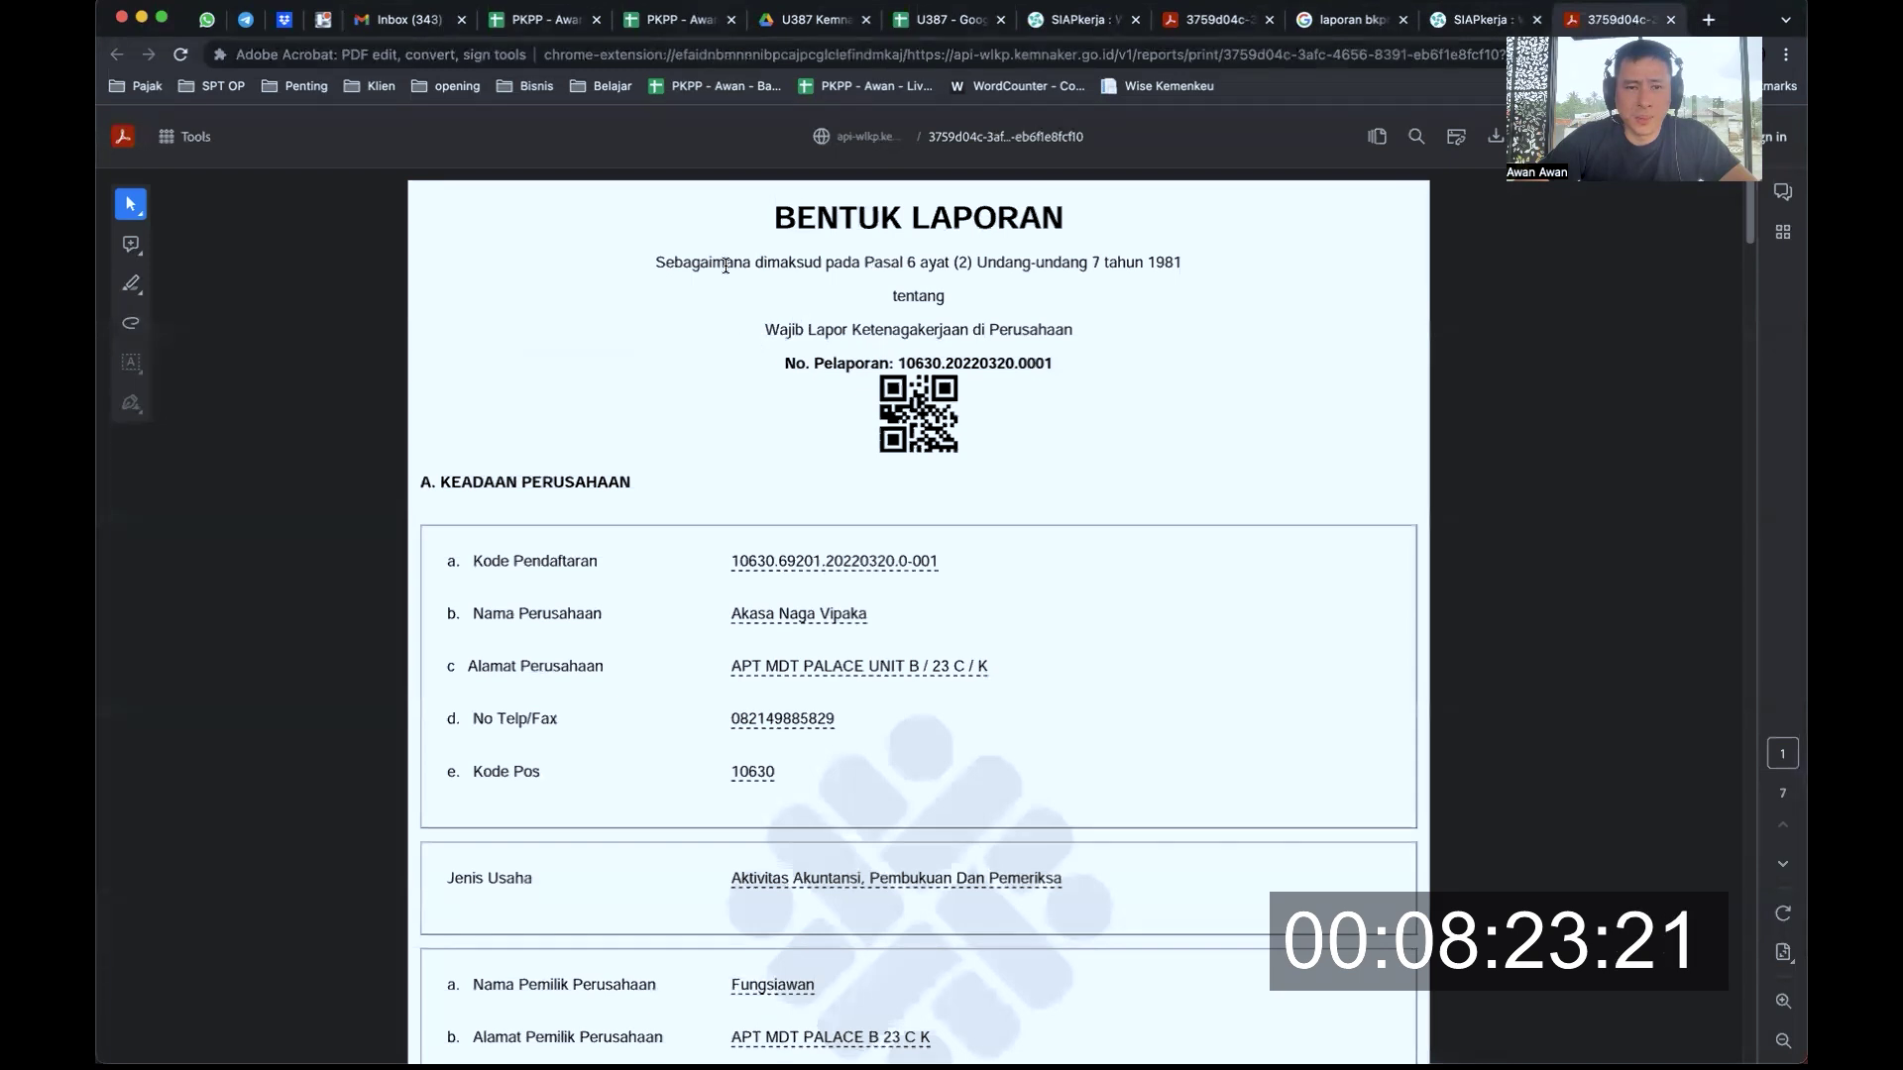
left_click_drag(726, 266, 1012, 330)
left_click(789, 329)
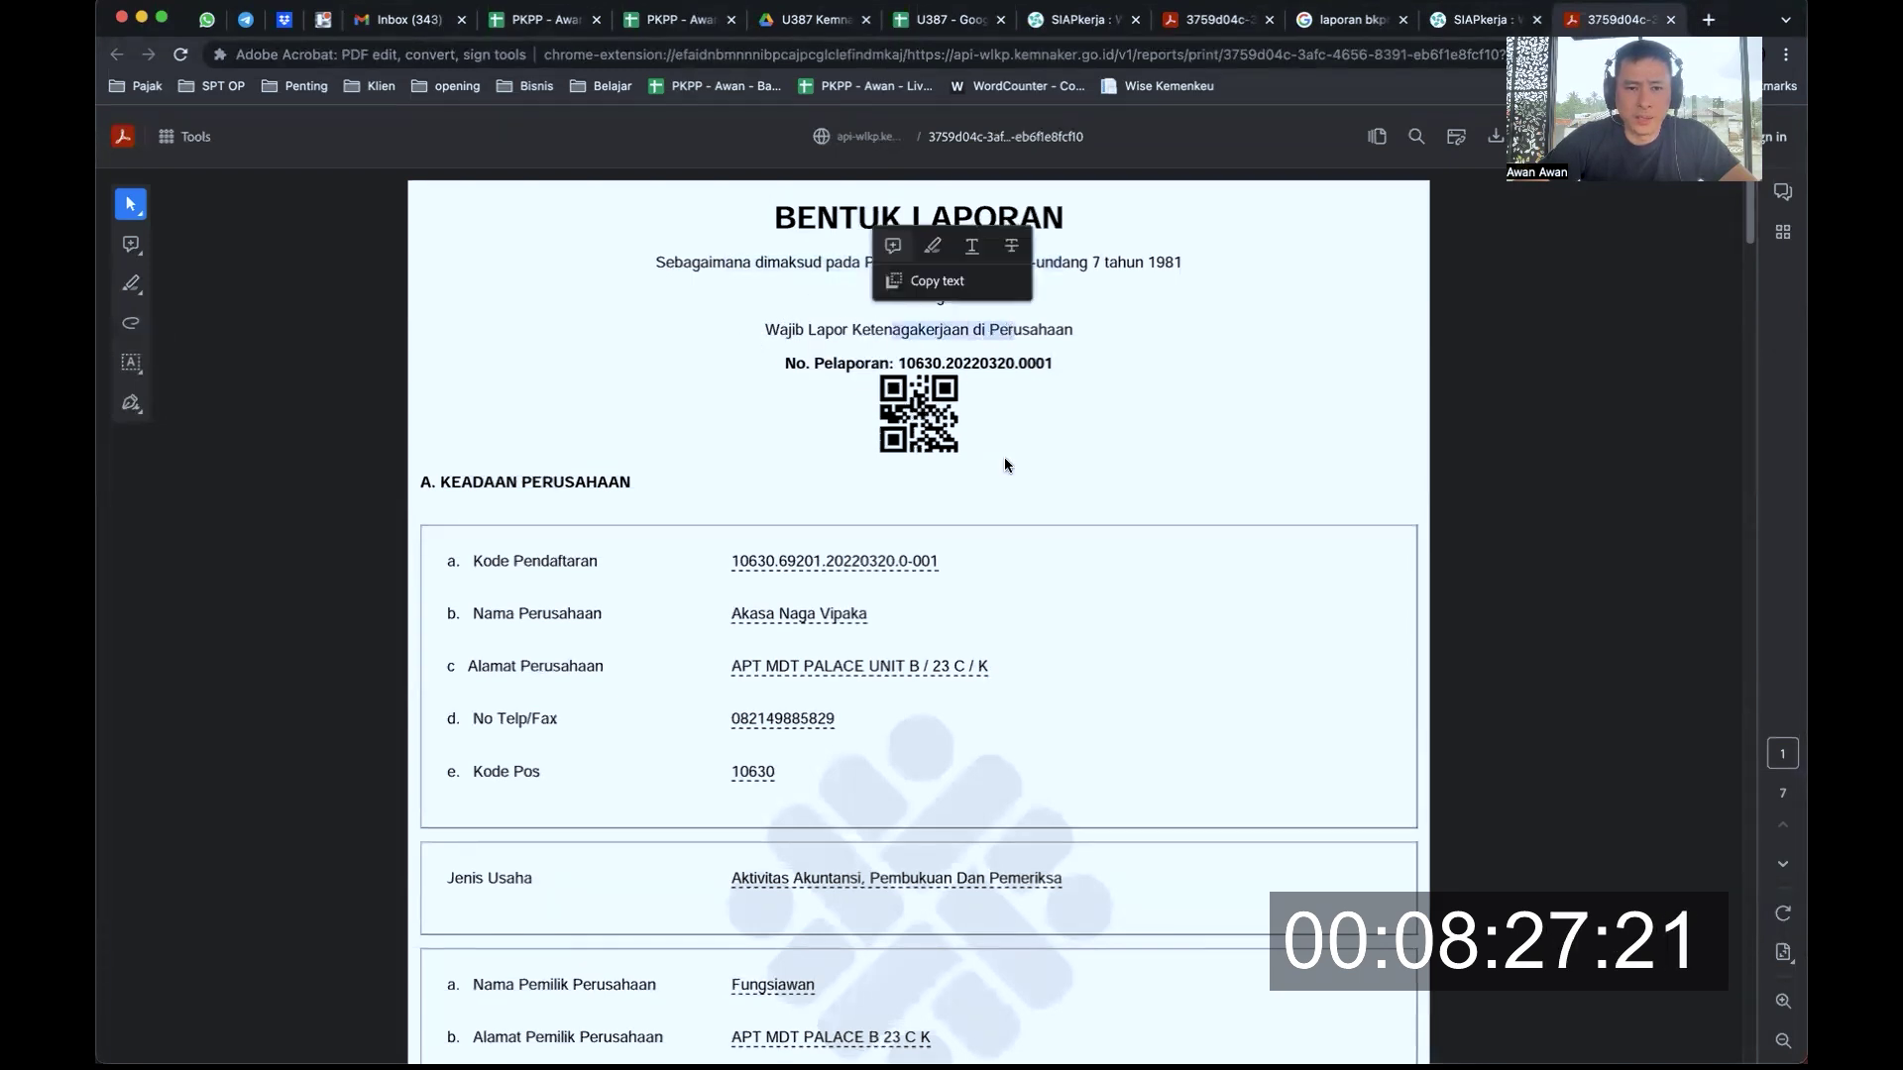
scroll(1004, 458, "down", 5)
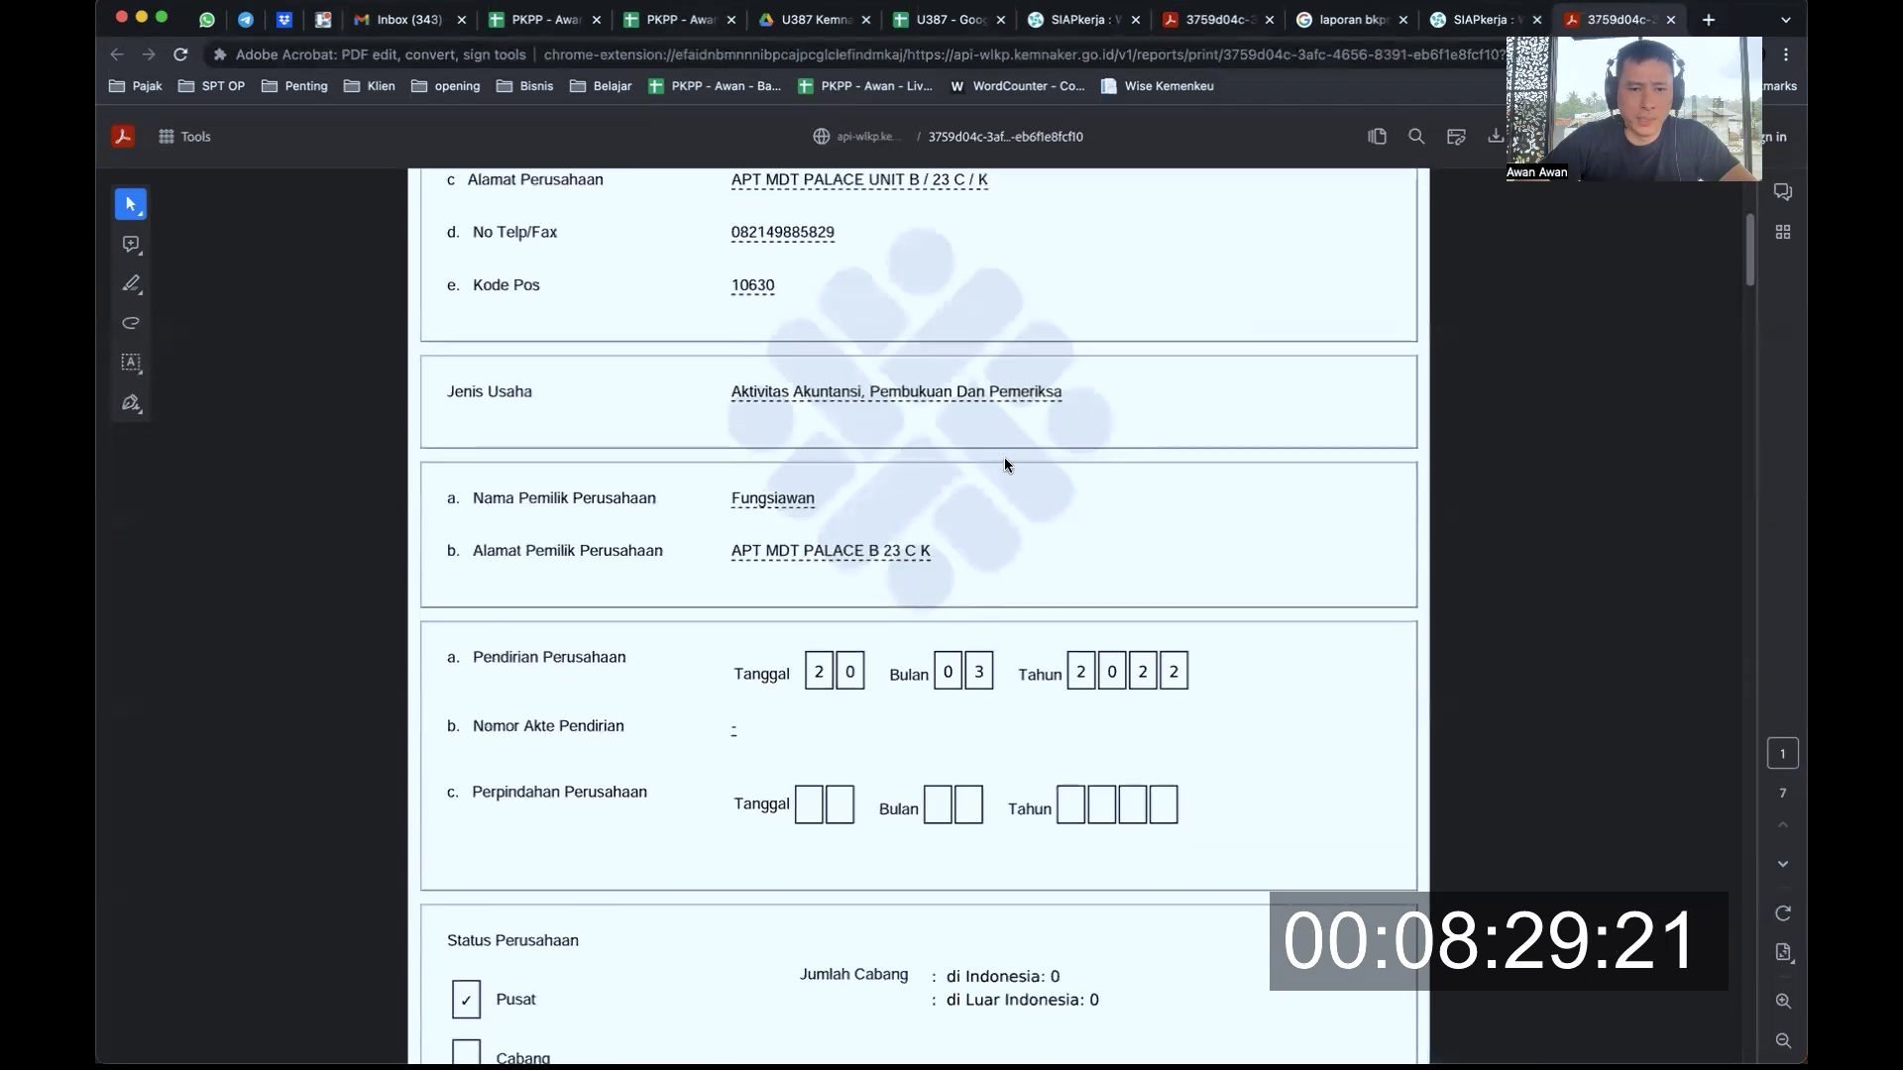
scroll(1003, 464, "down", 1)
right_click(1004, 464)
left_click(972, 310)
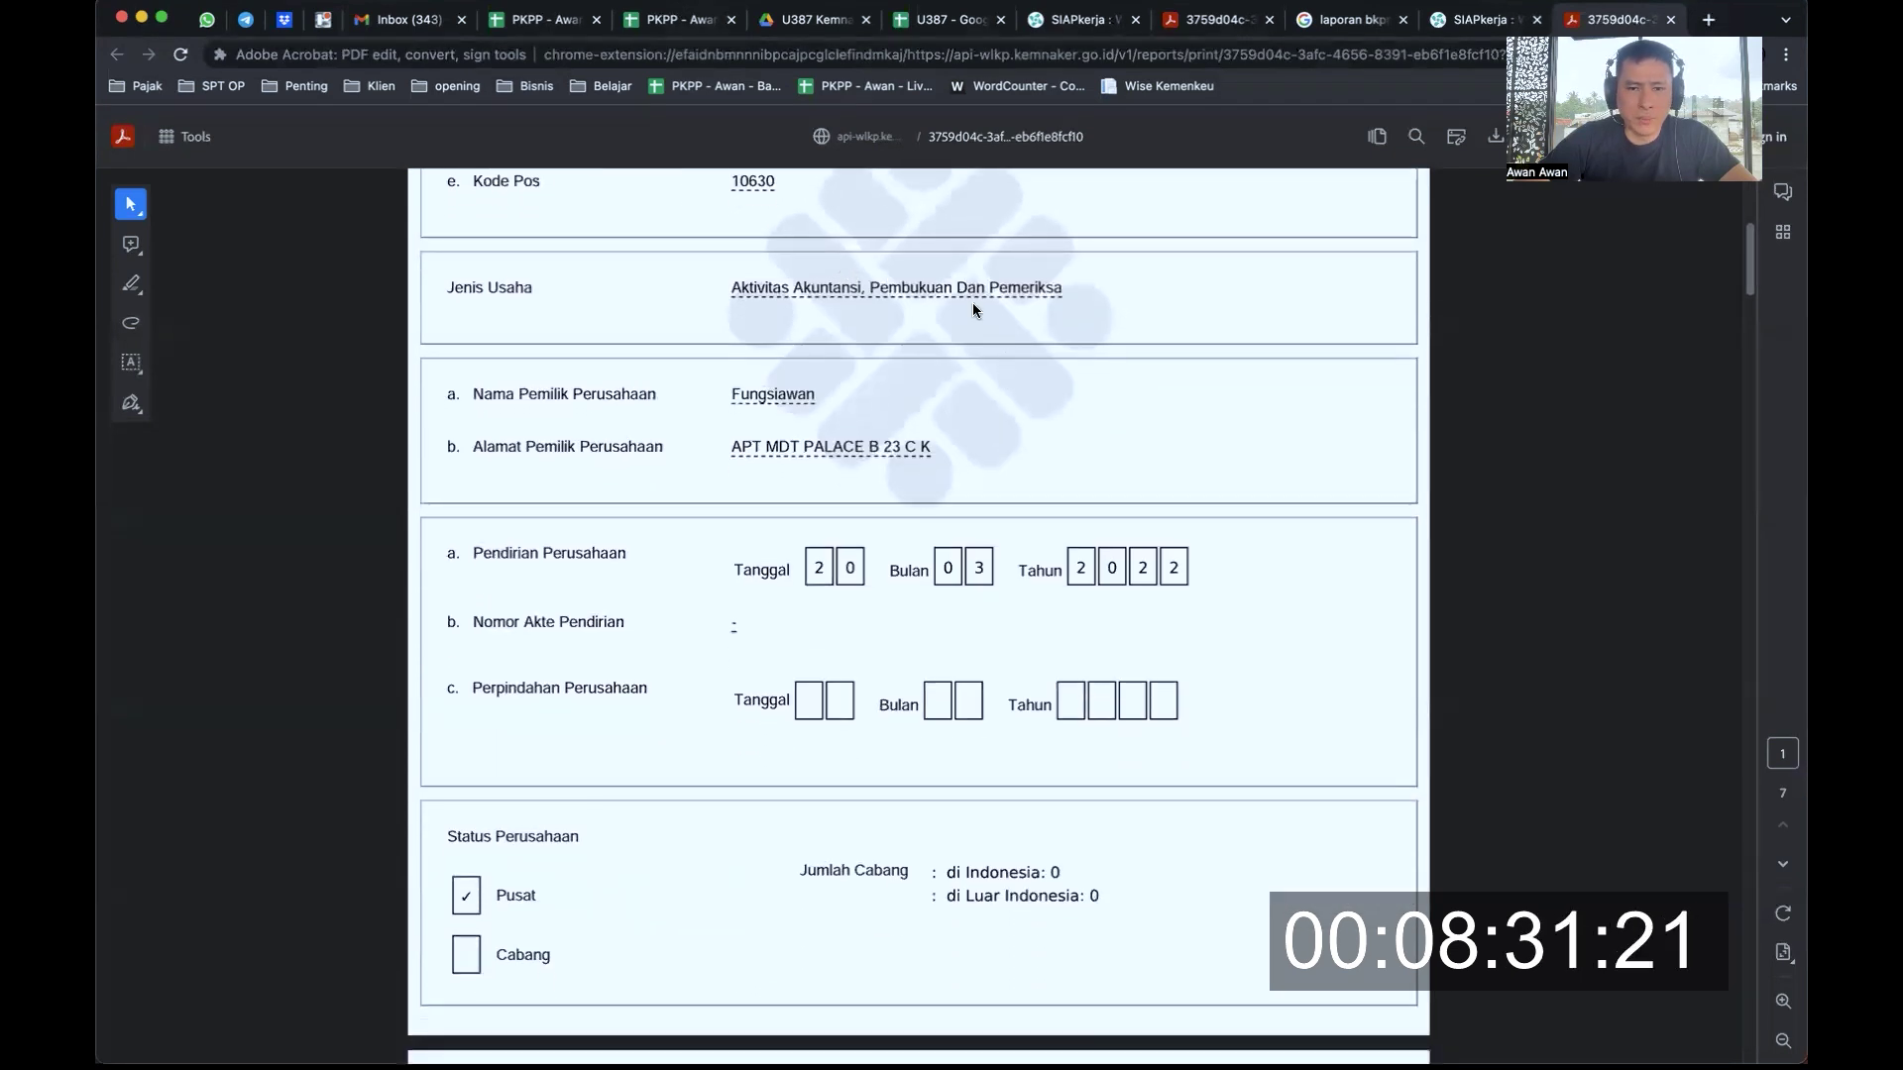
Scroll through the company details down to the Kerja Normal section
scroll(972, 311, "down", 2)
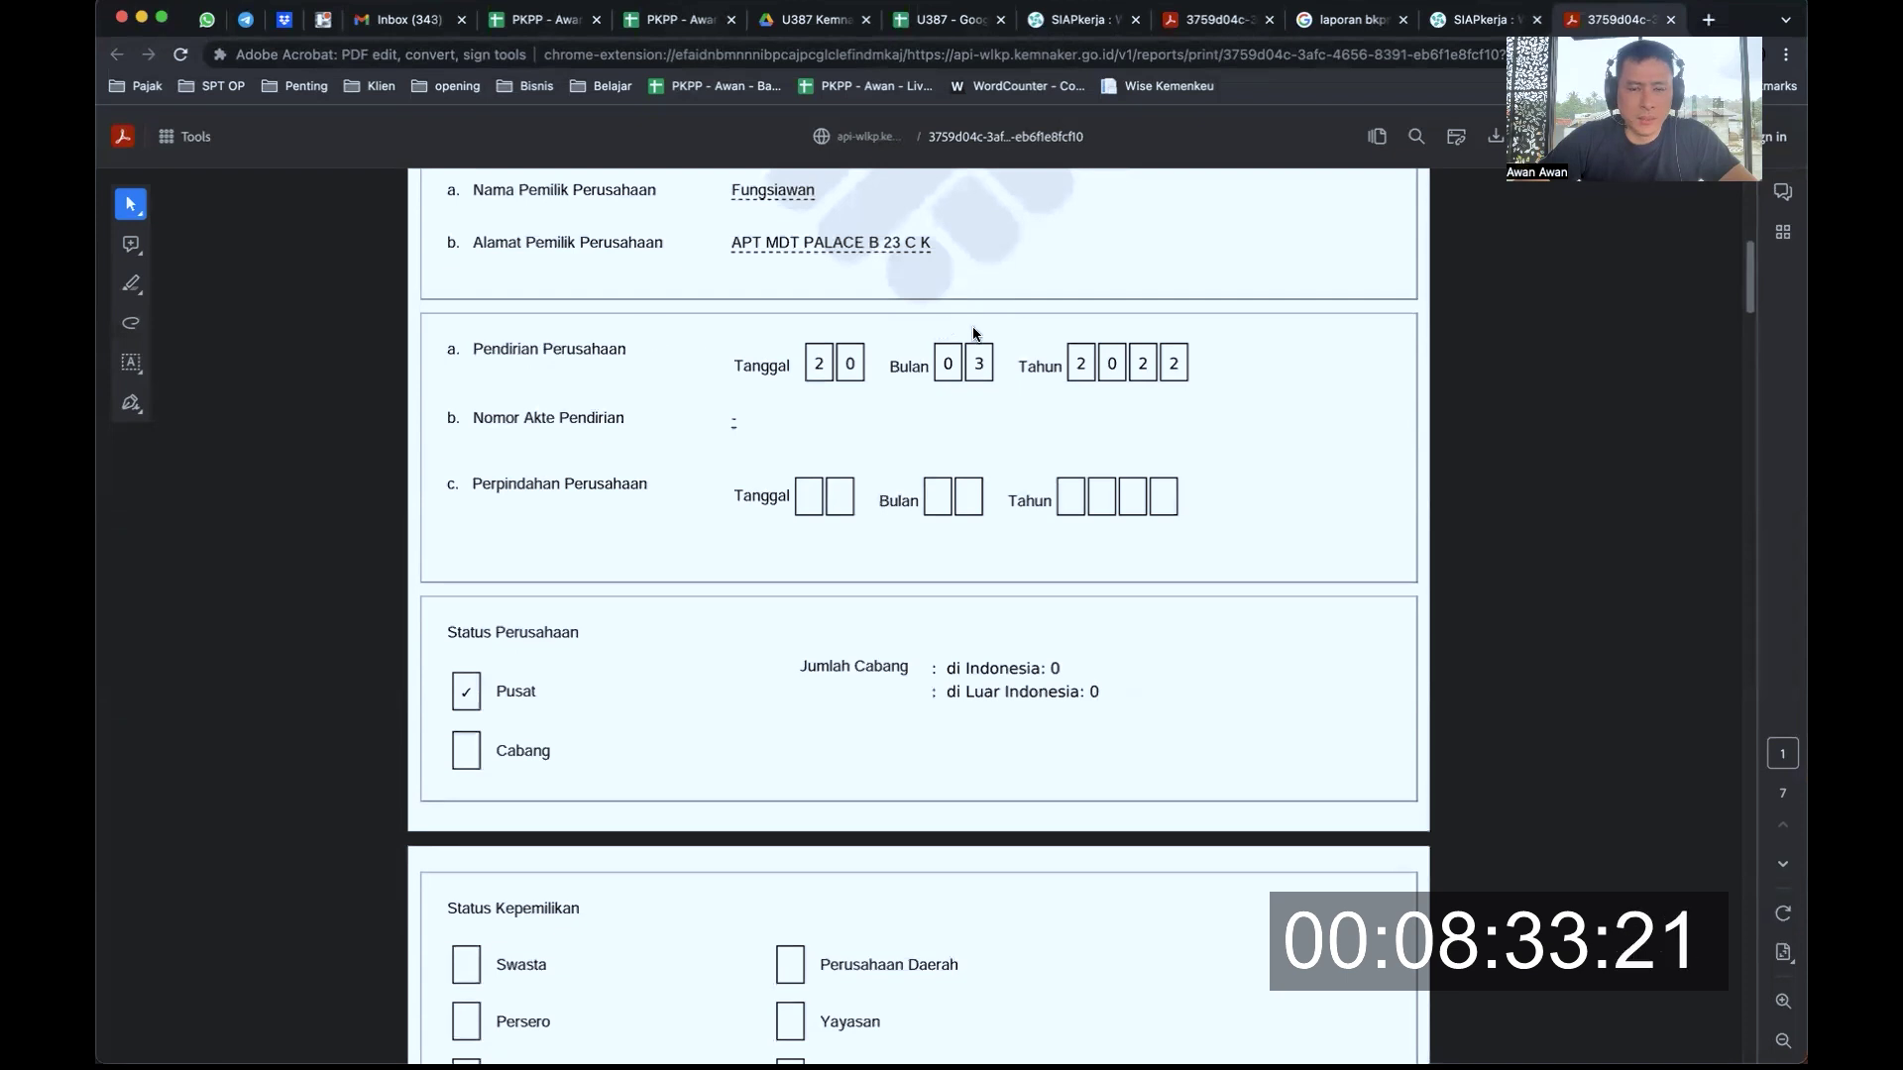
scroll(987, 374, "down", 3)
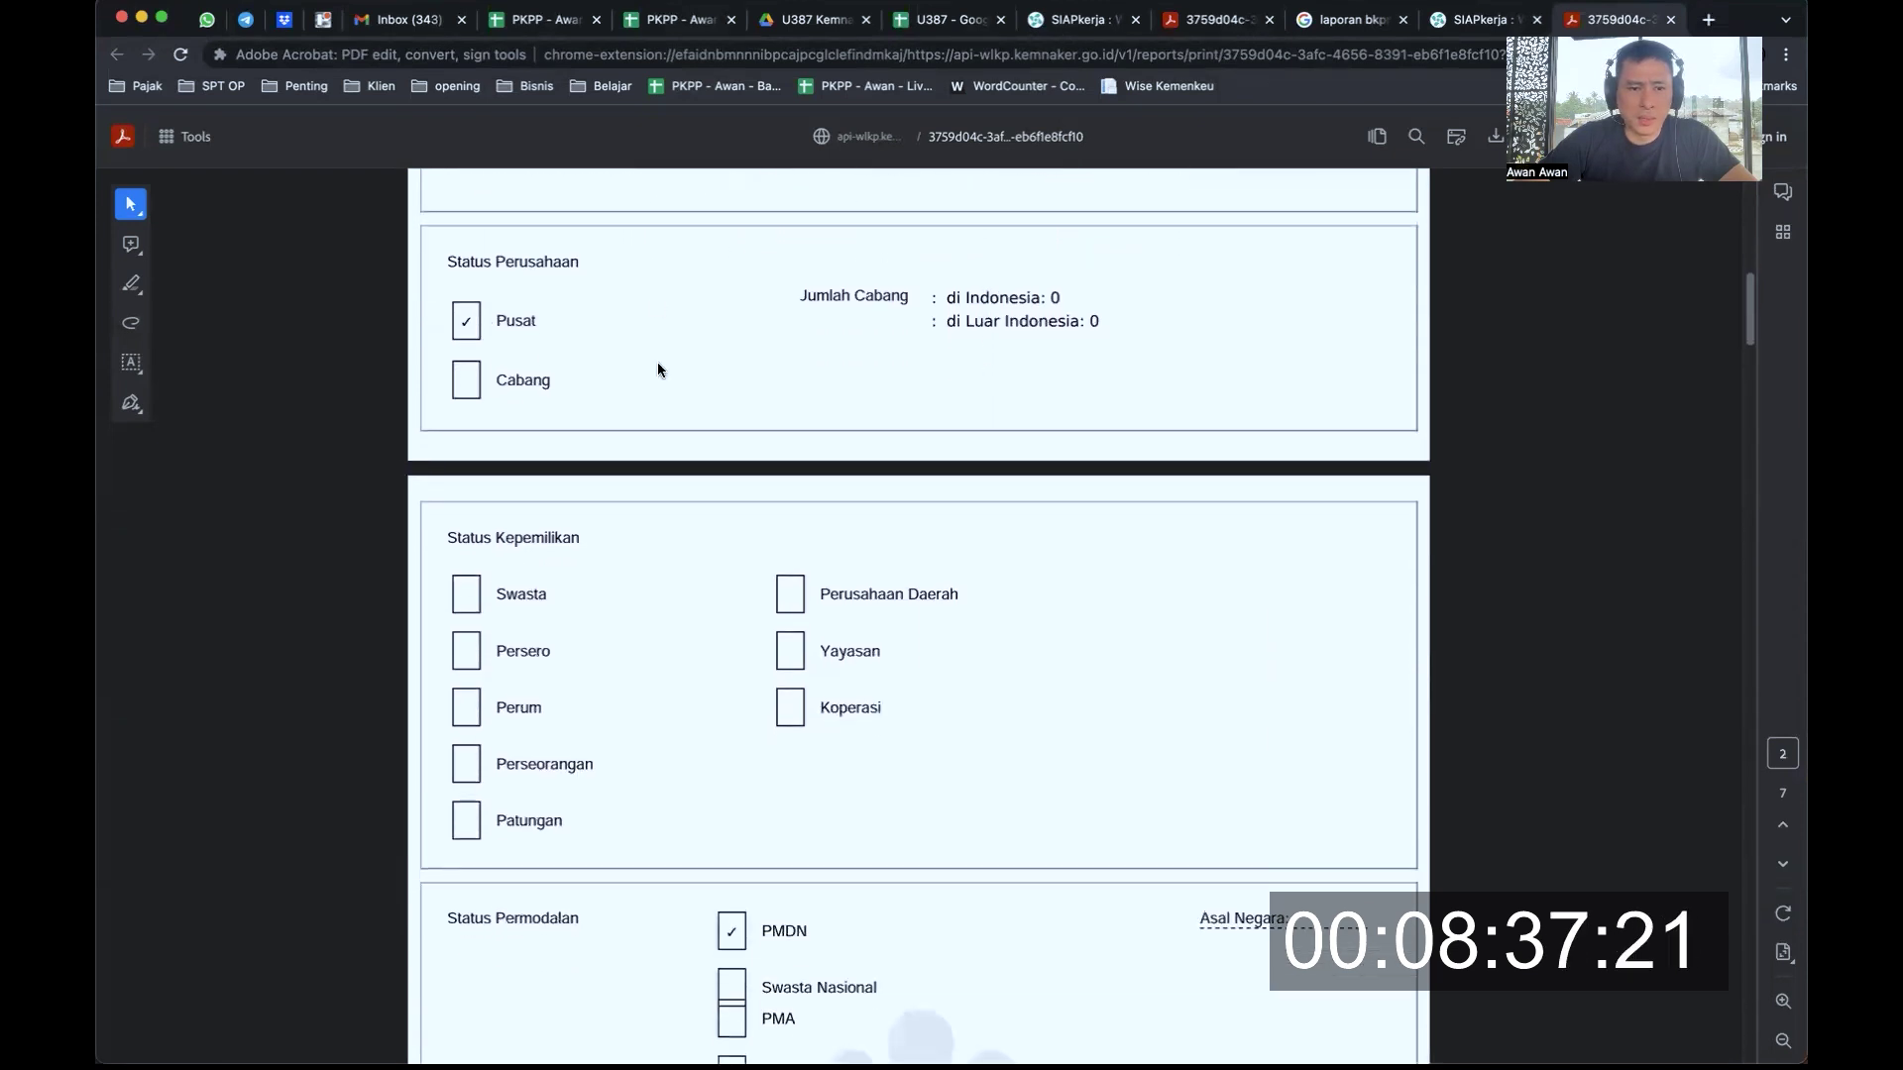
scroll(739, 459, "down", 7)
scroll(739, 461, "down", 10)
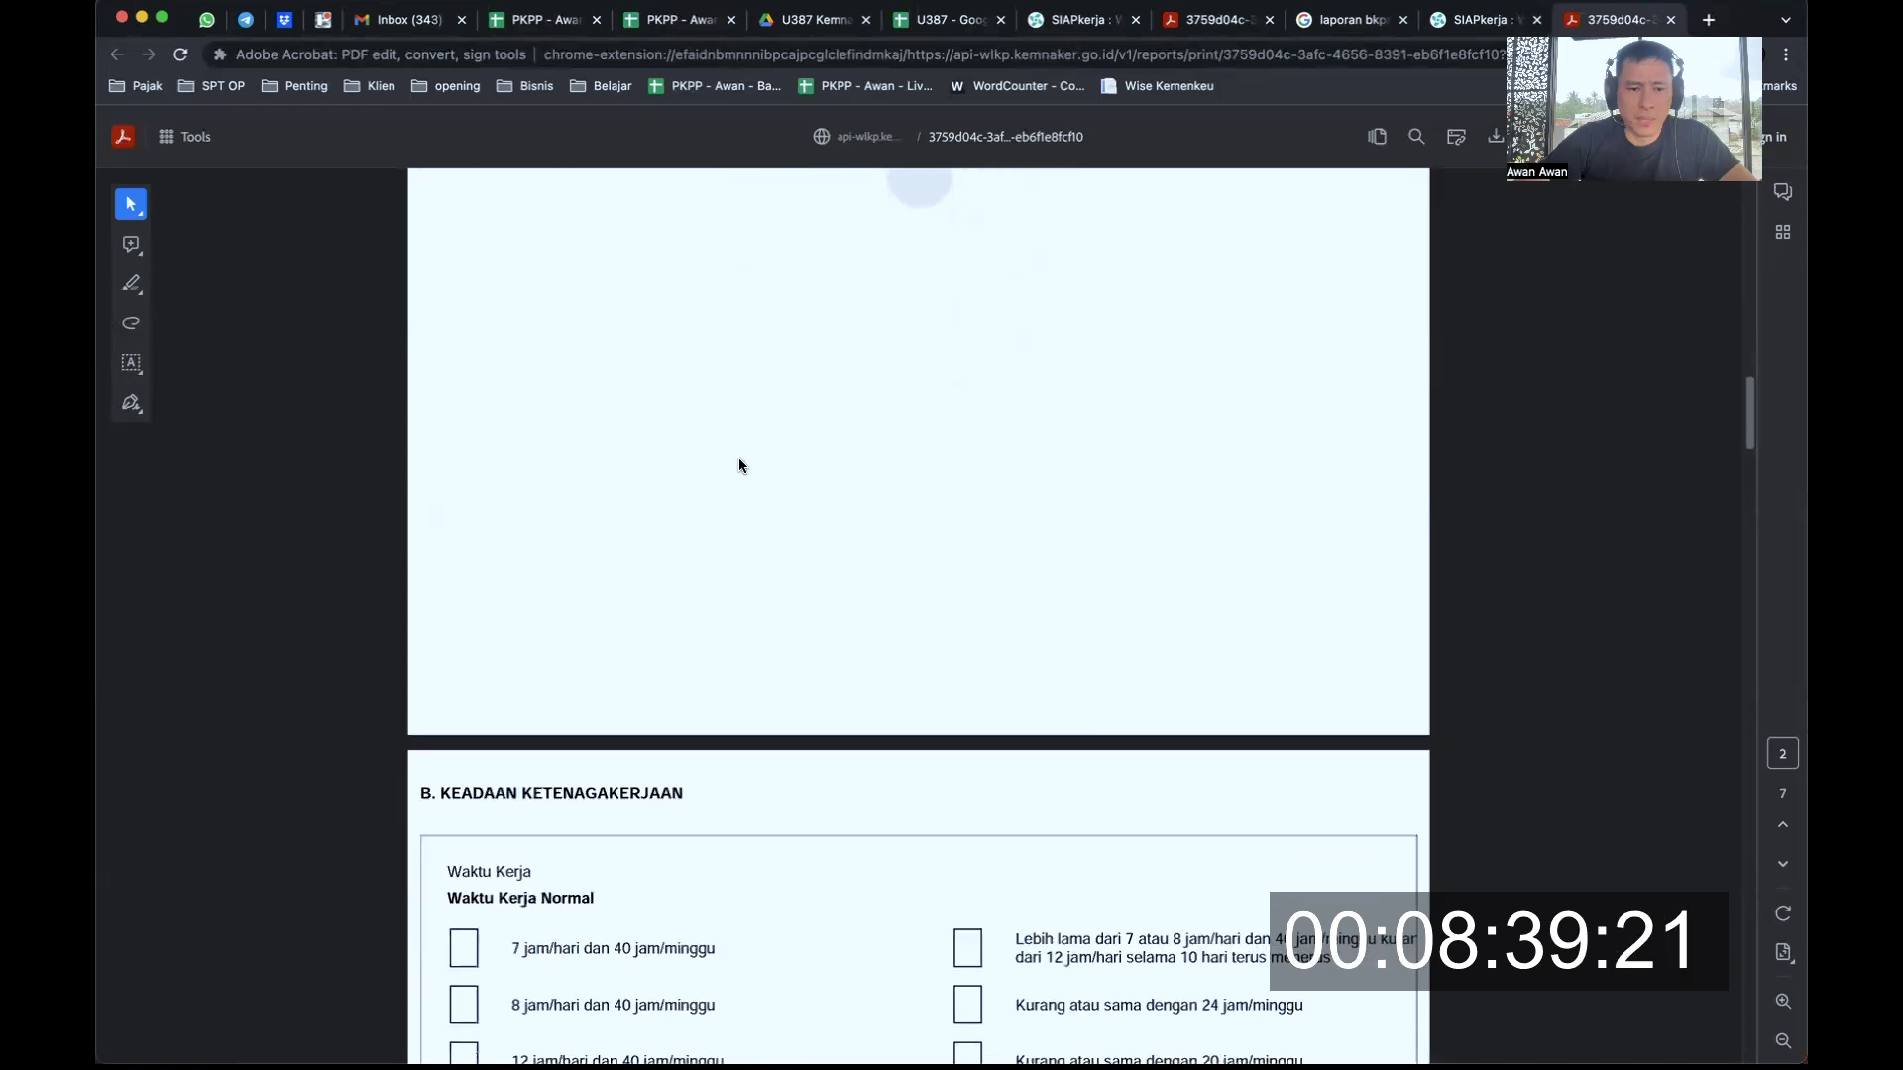
left_click_drag(496, 468, 614, 466)
Scroll through the remaining workforce pages toward the end of the report
scroll(664, 520, "down", 4)
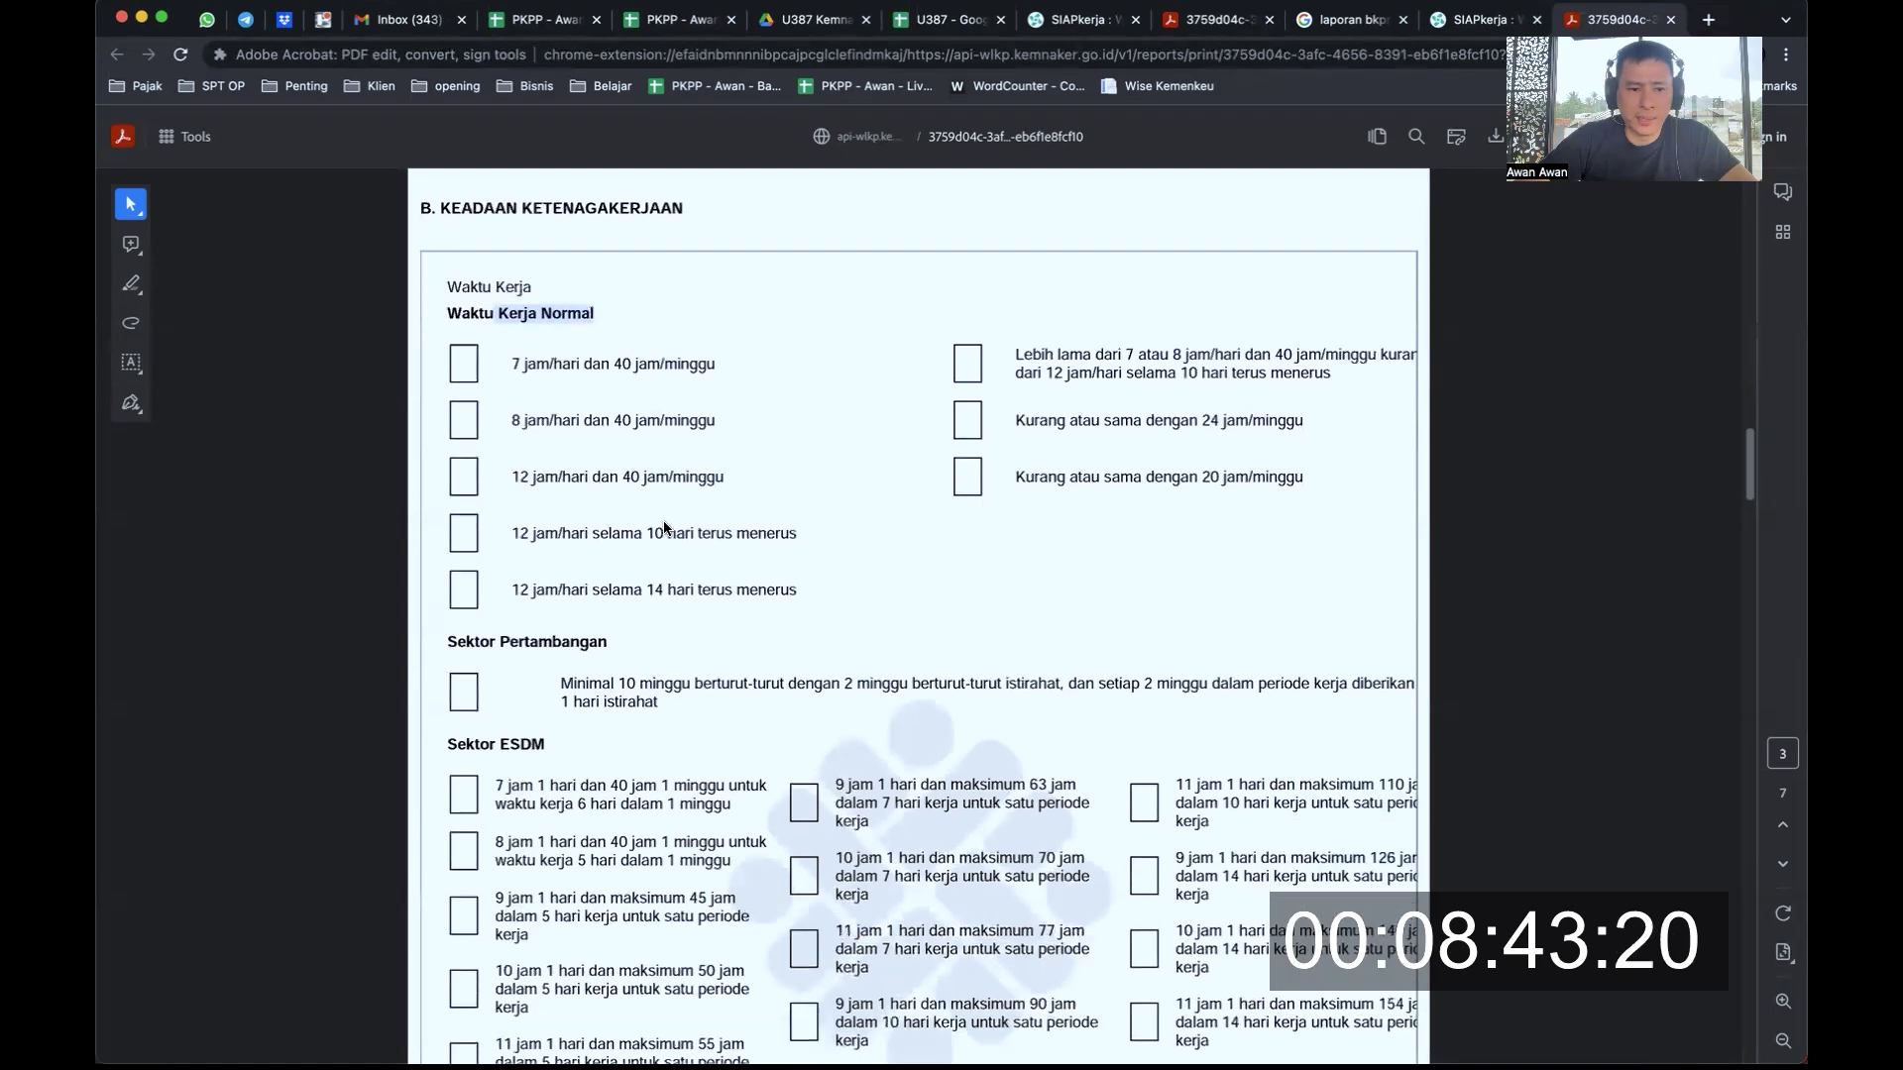
scroll(697, 662, "down", 15)
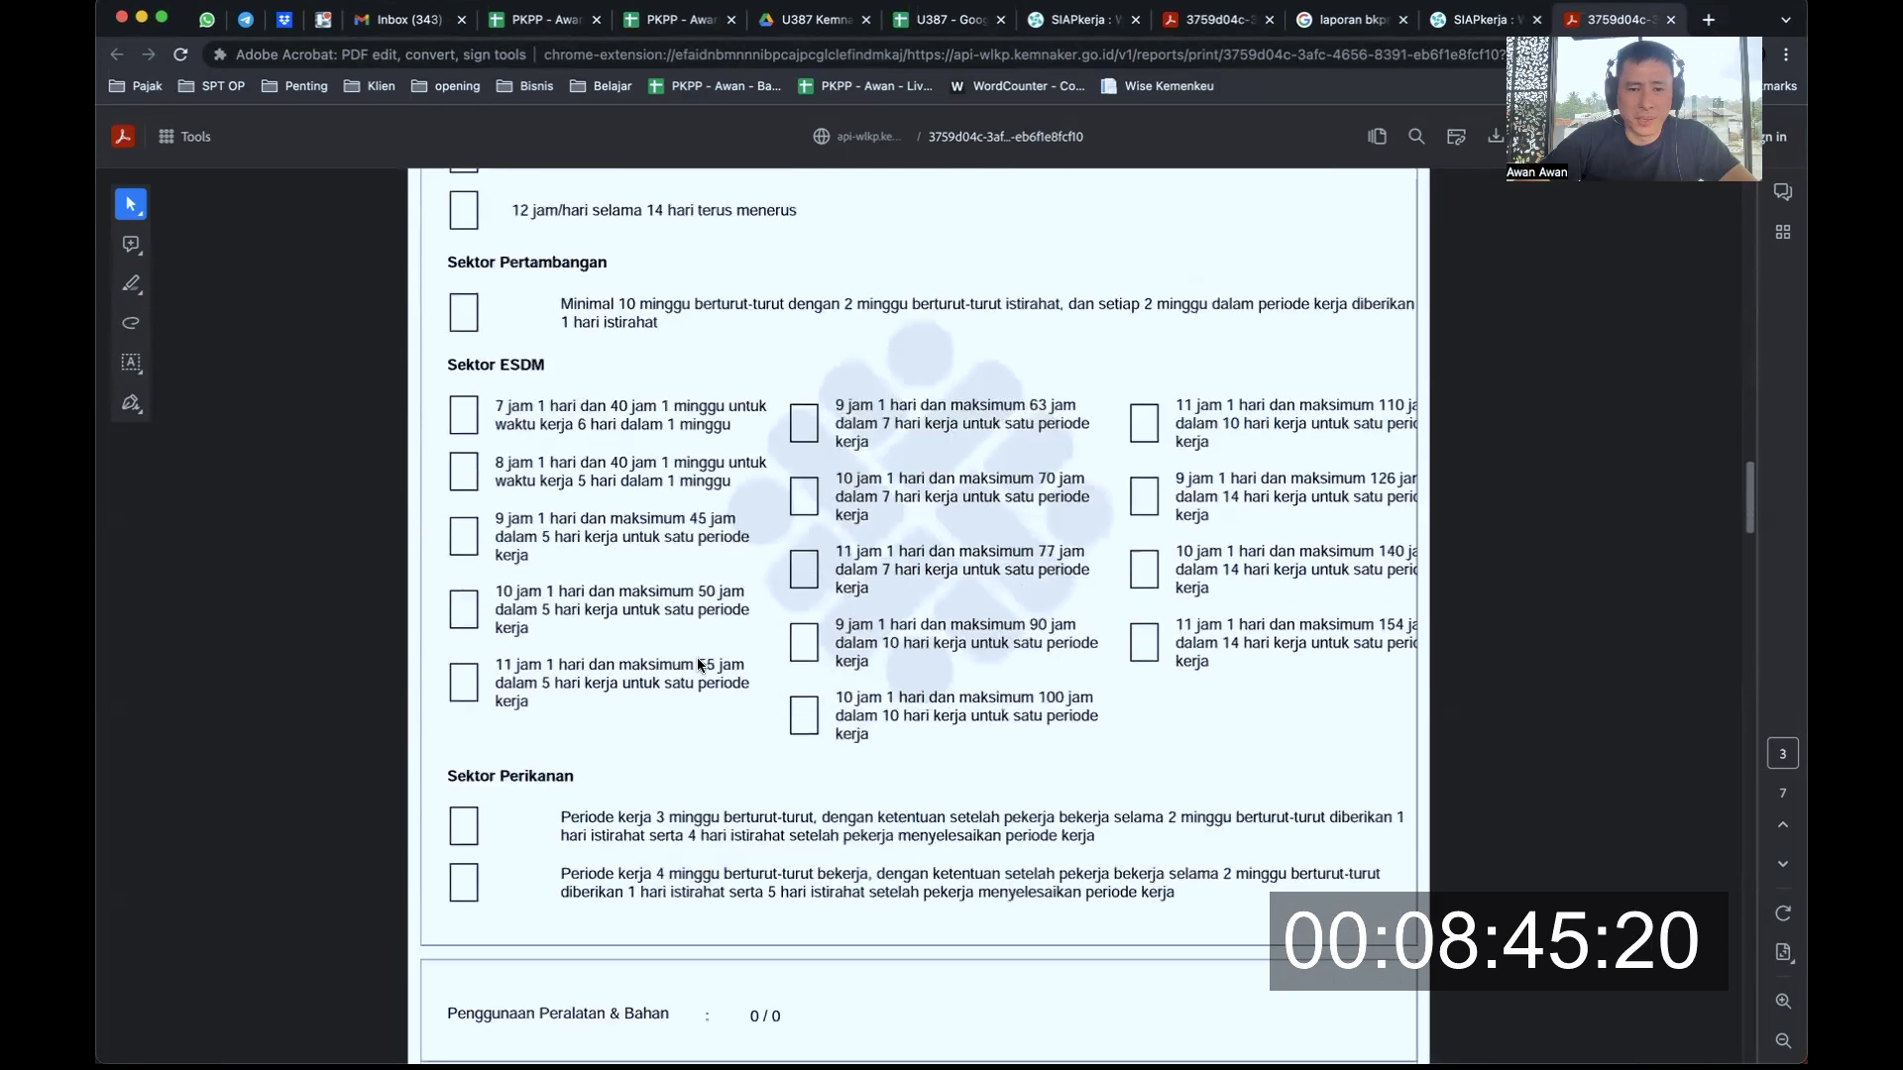
scroll(697, 661, "down", 20)
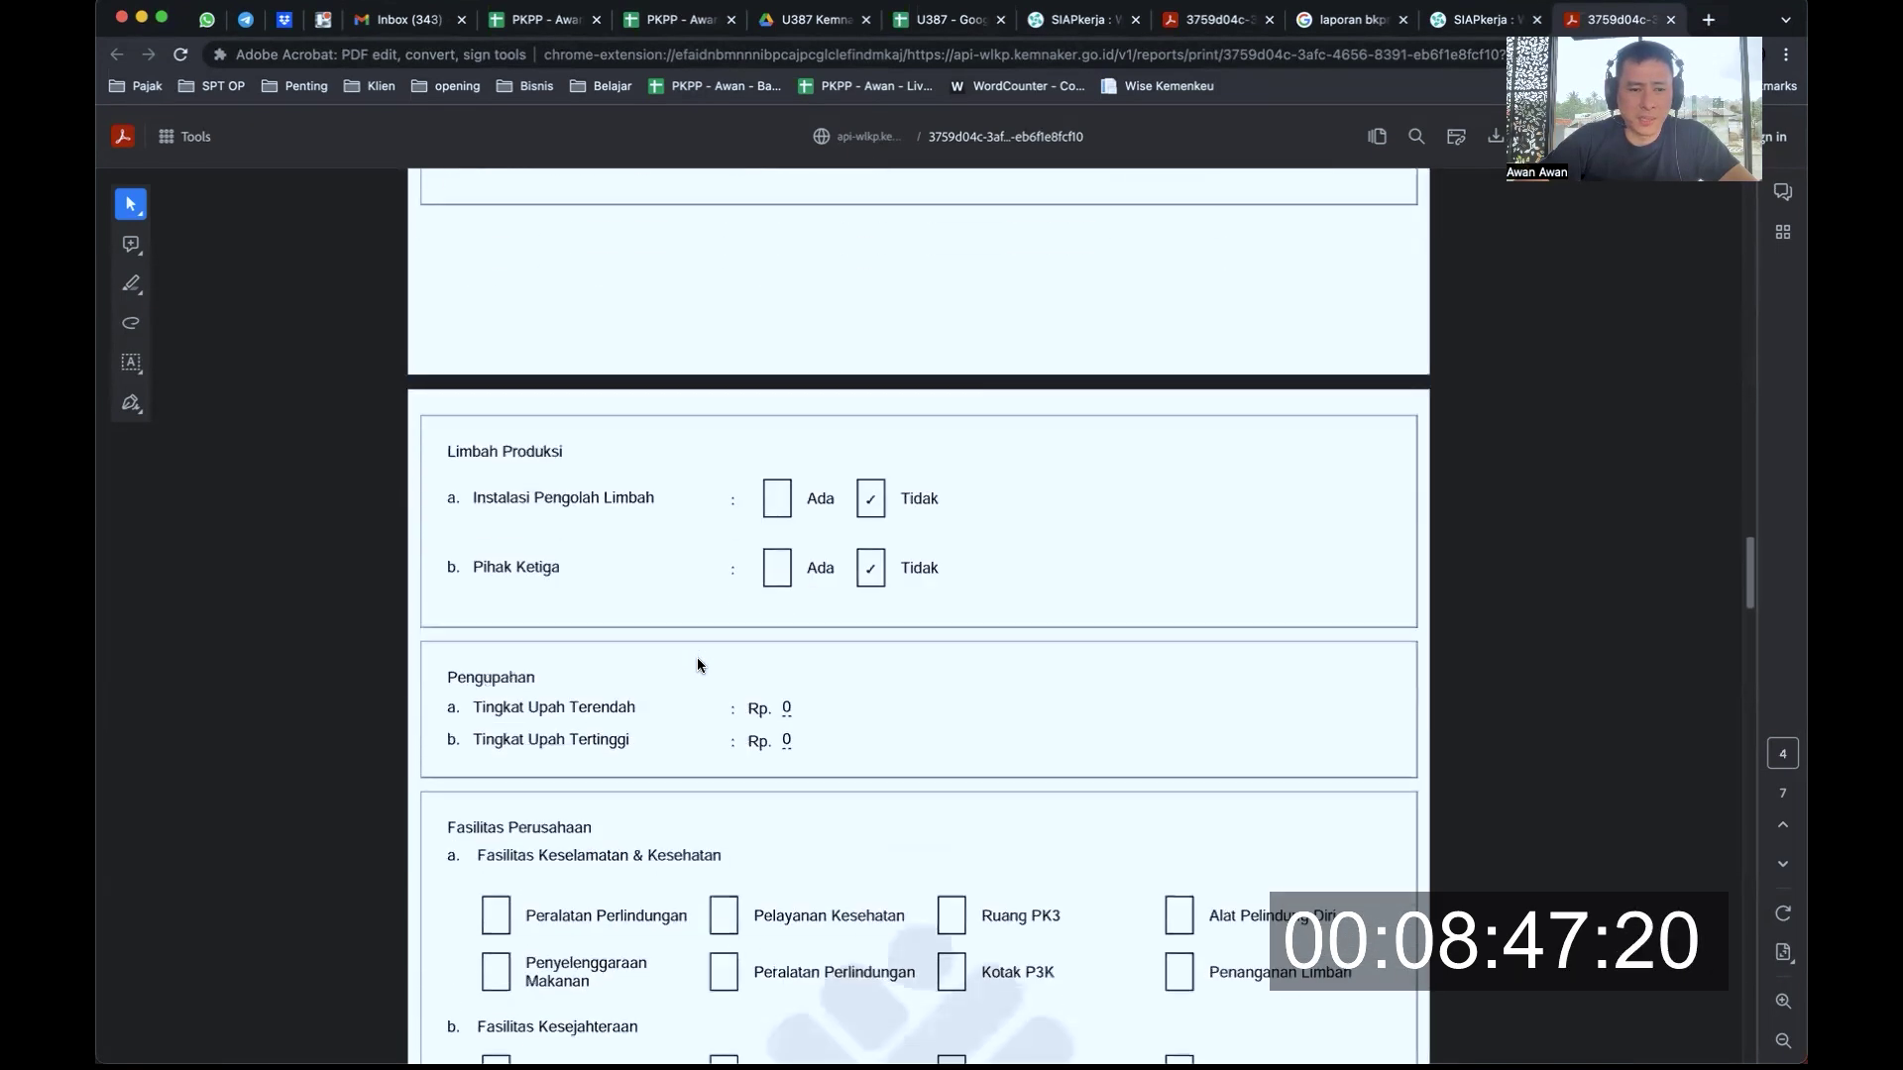
scroll(698, 662, "down", 15)
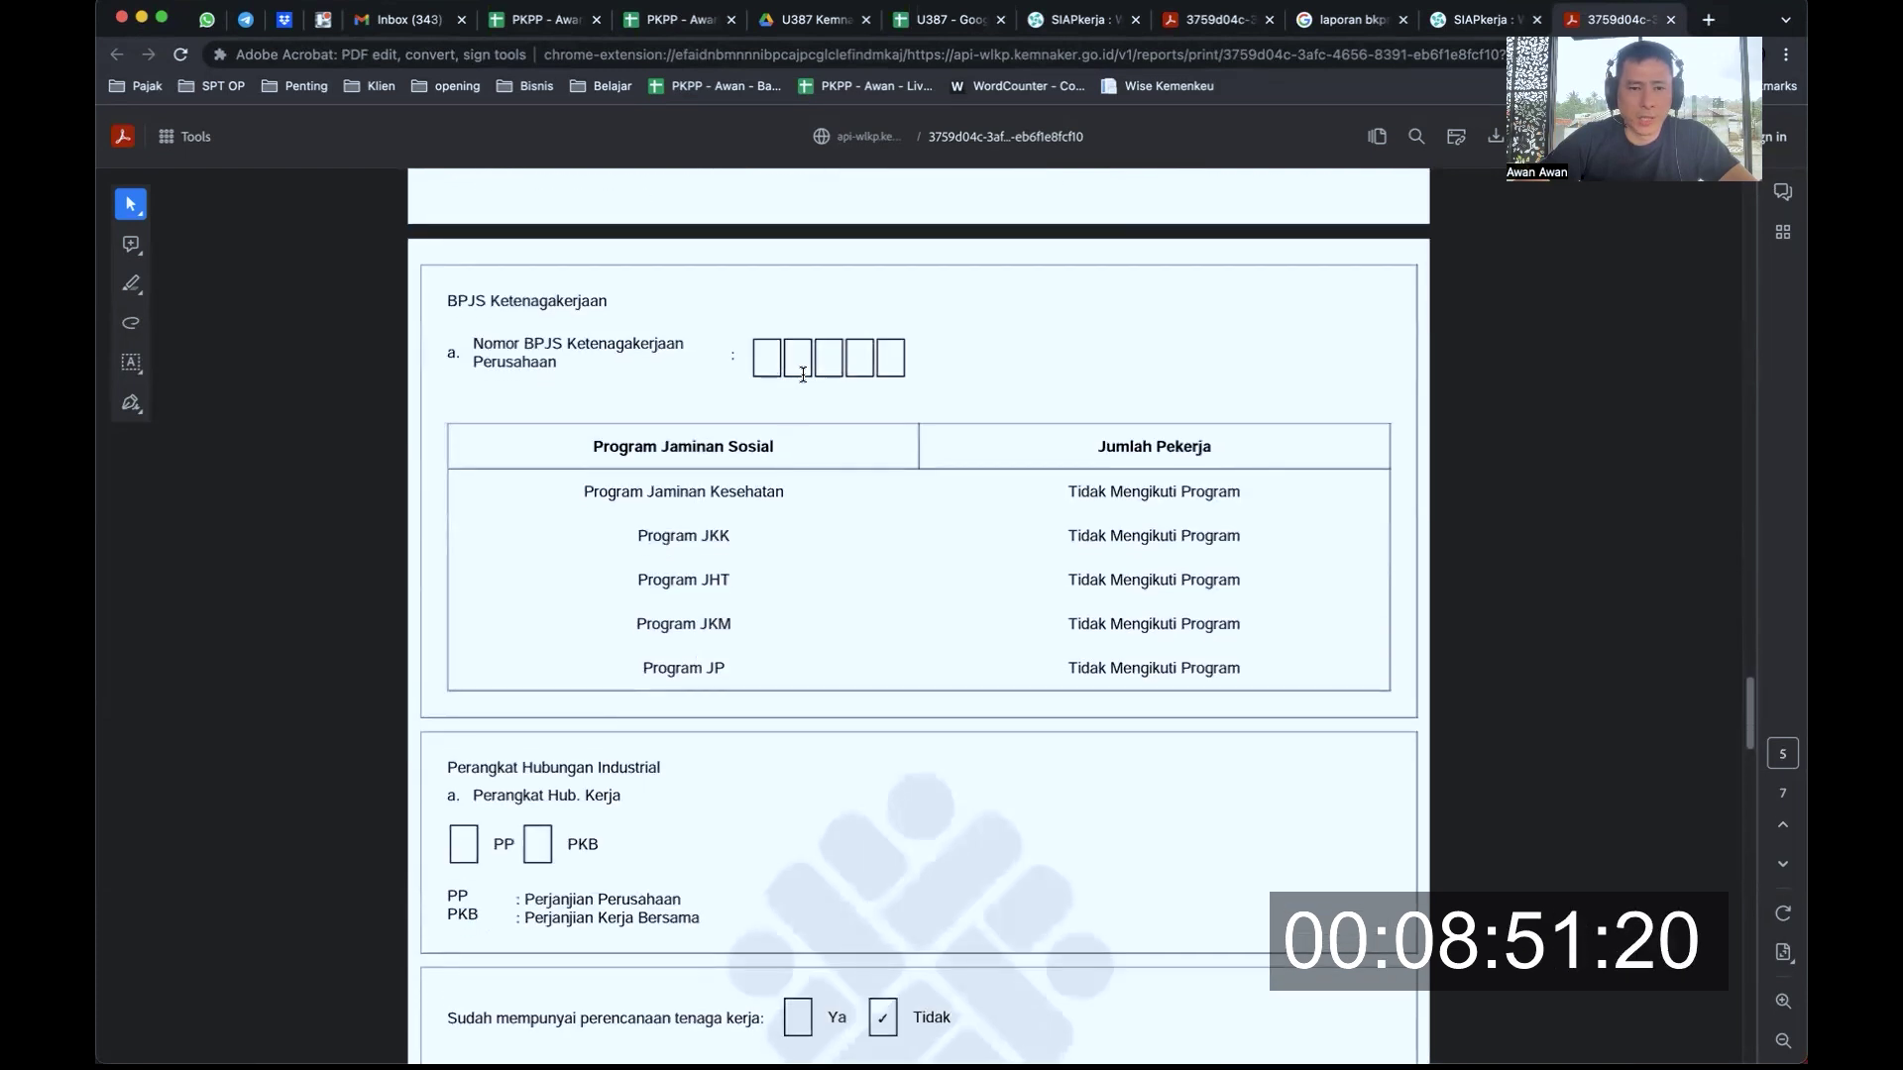
scroll(912, 497, "down", 10)
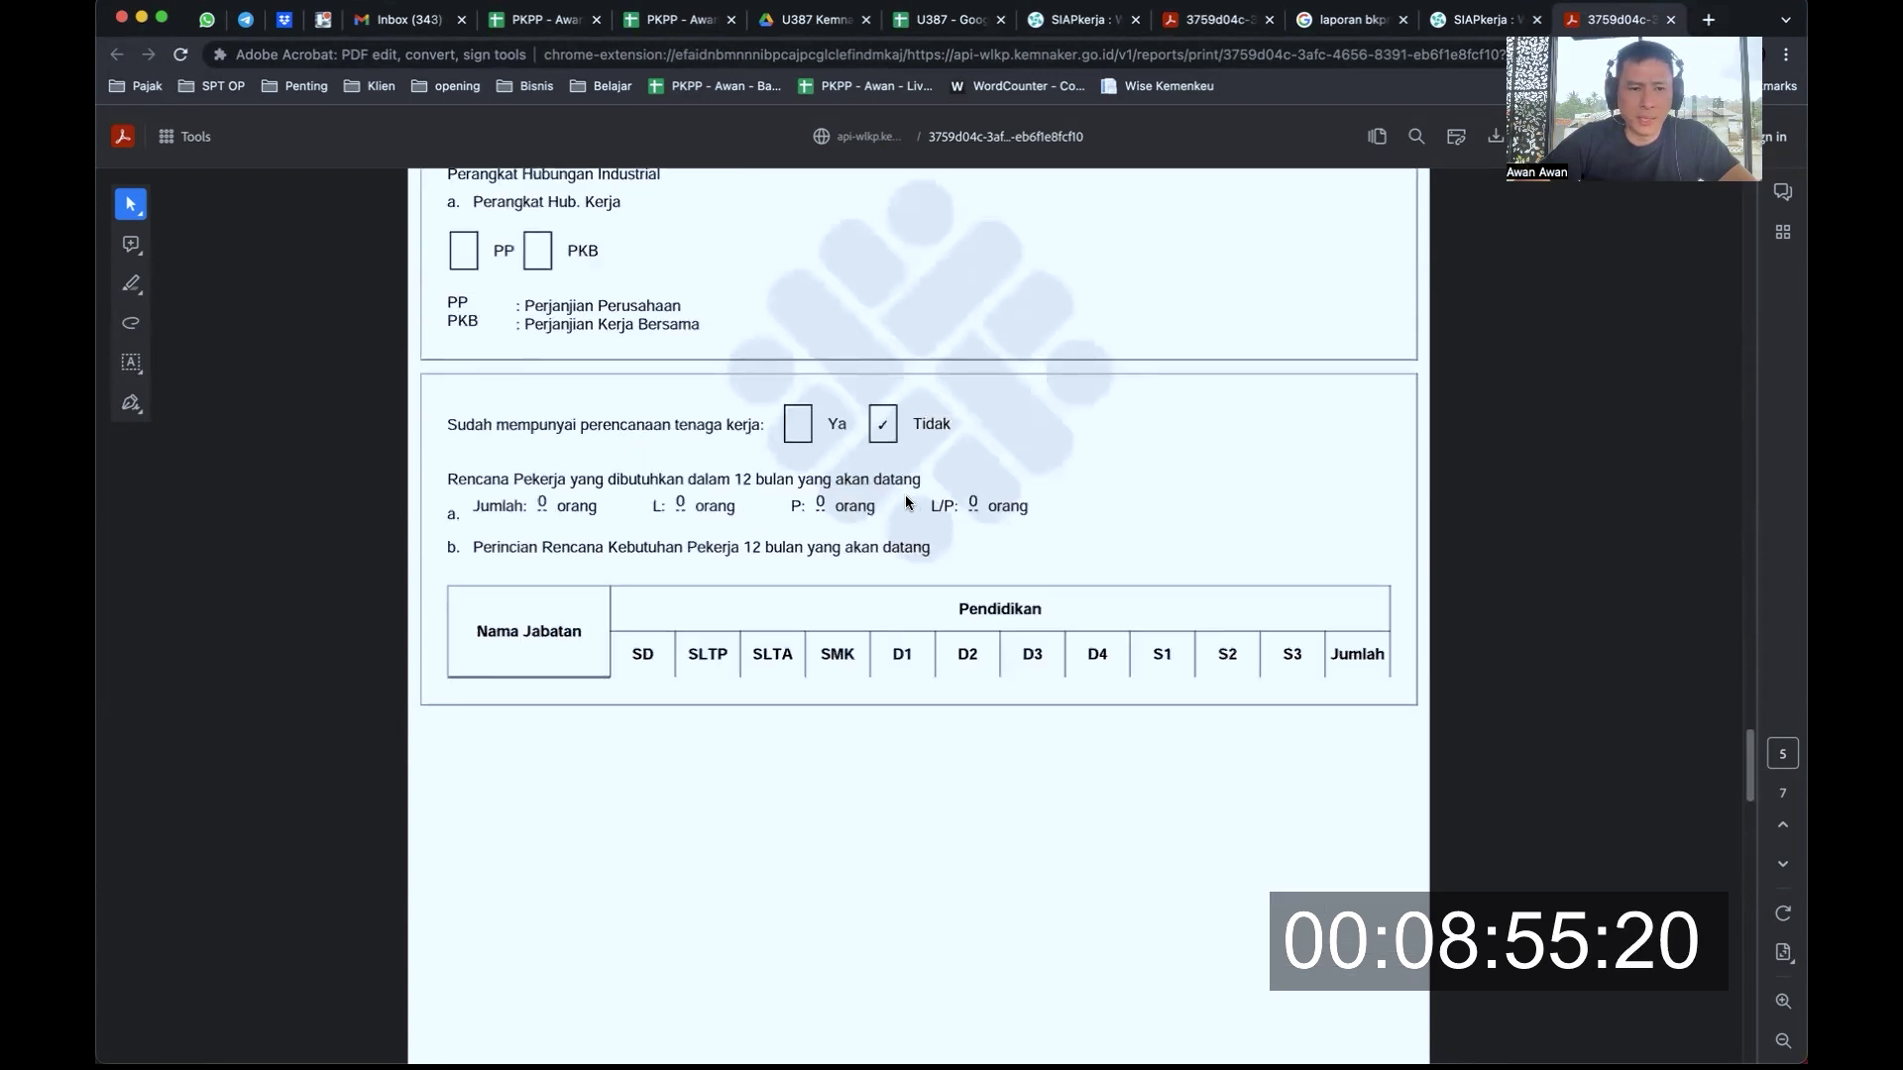
scroll(884, 525, "down", 5)
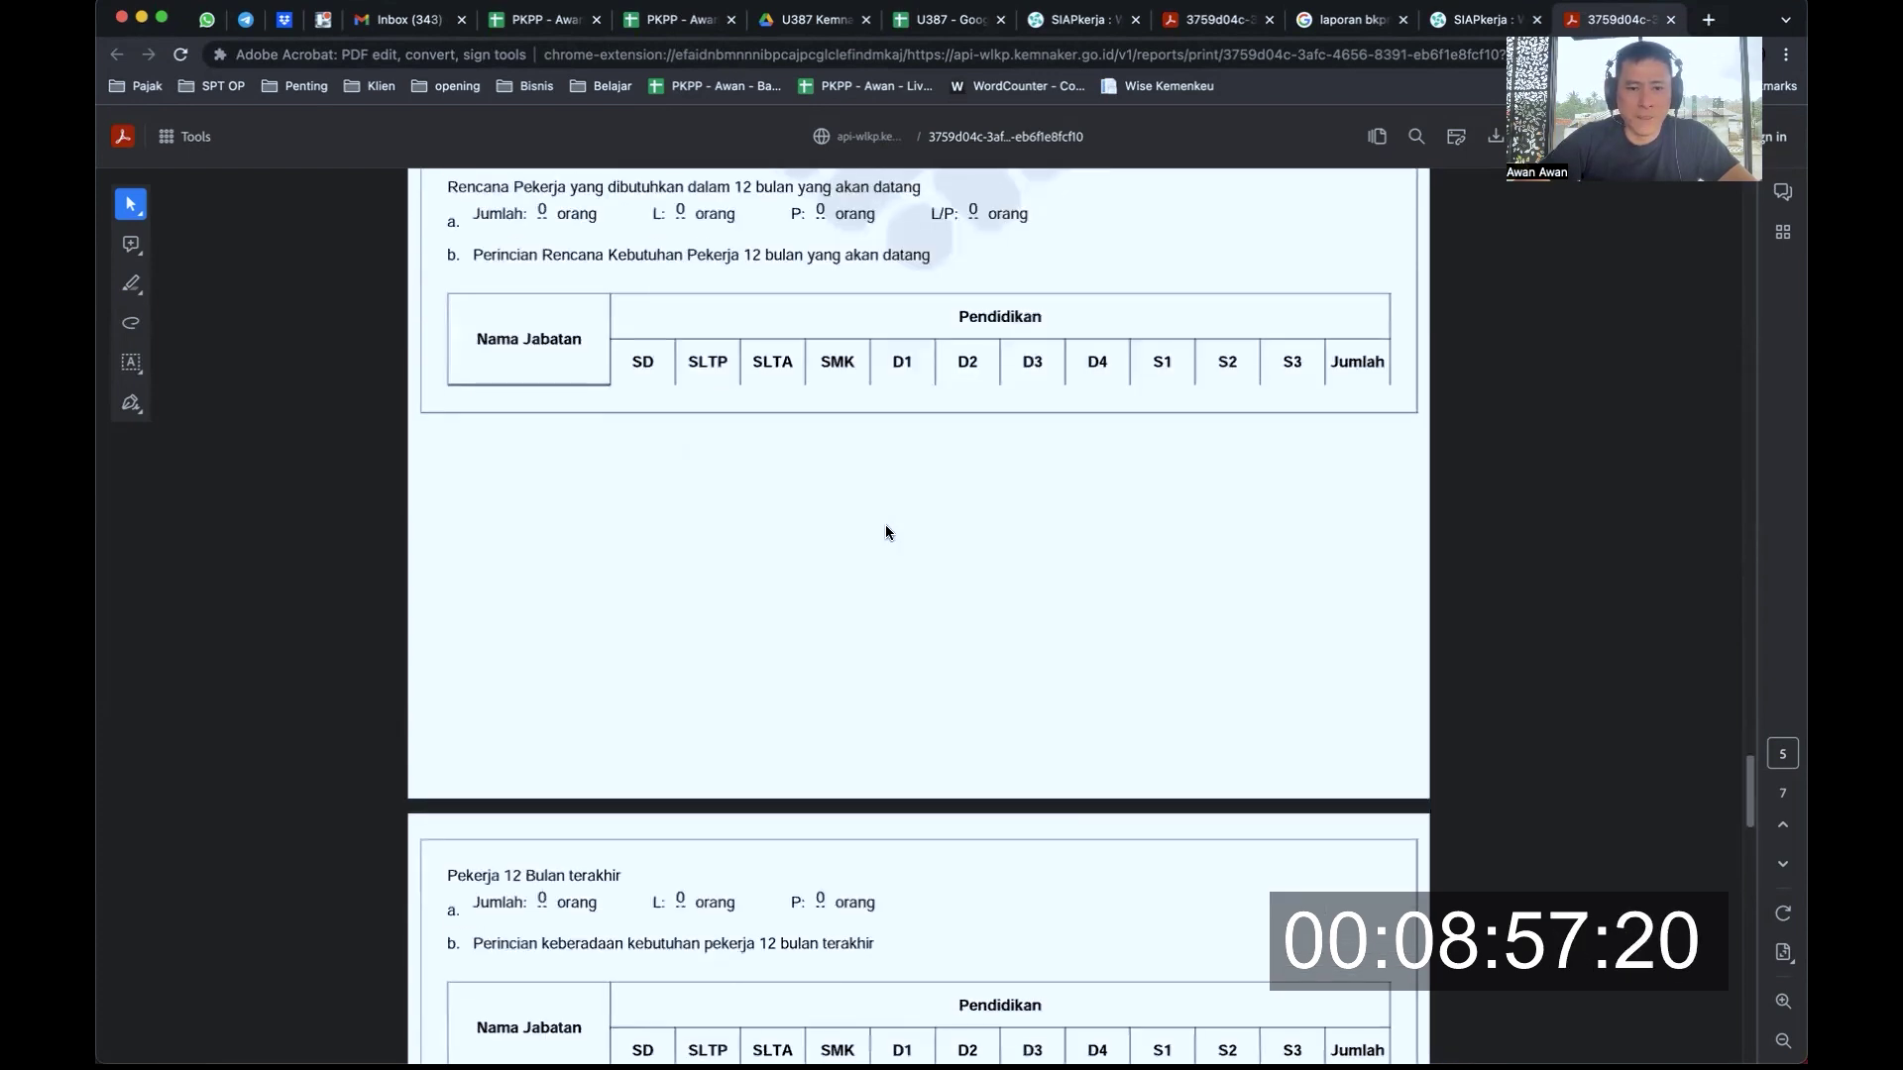
scroll(991, 339, "down", 10)
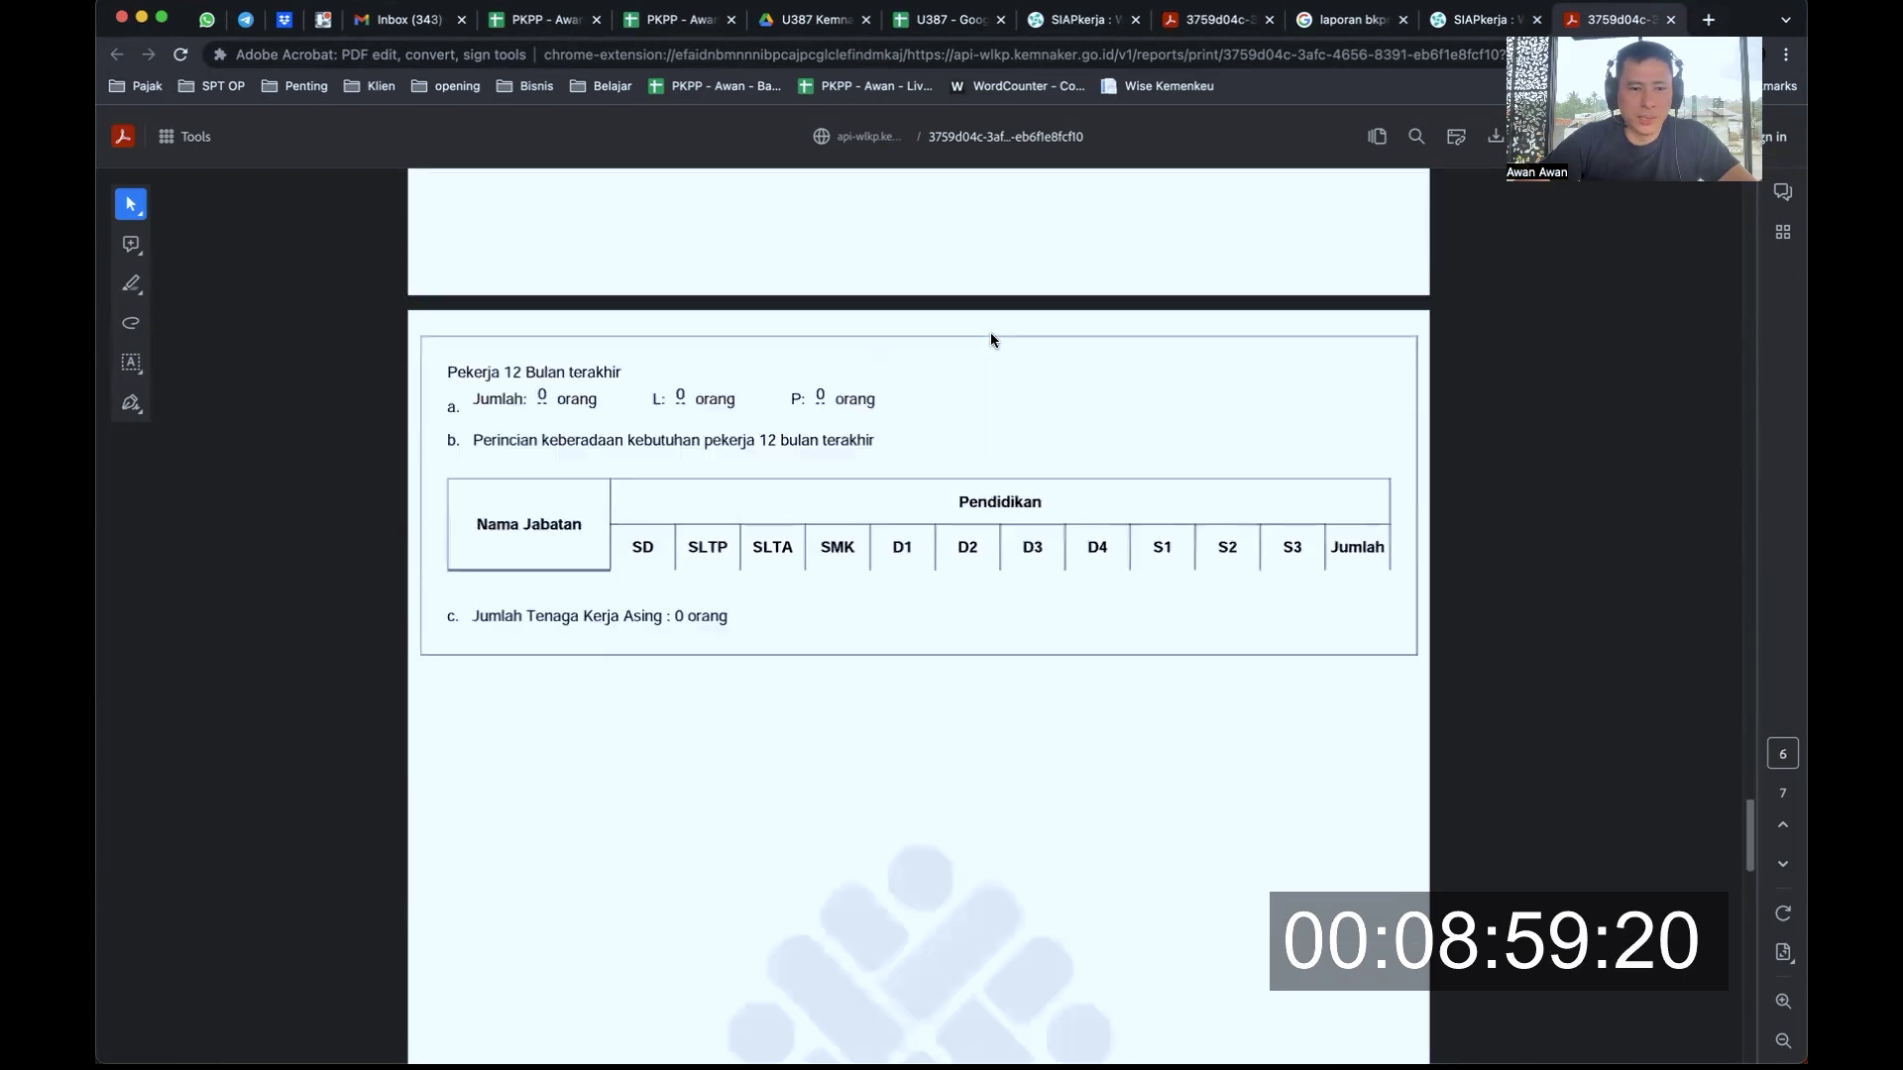
scroll(991, 338, "down", 20)
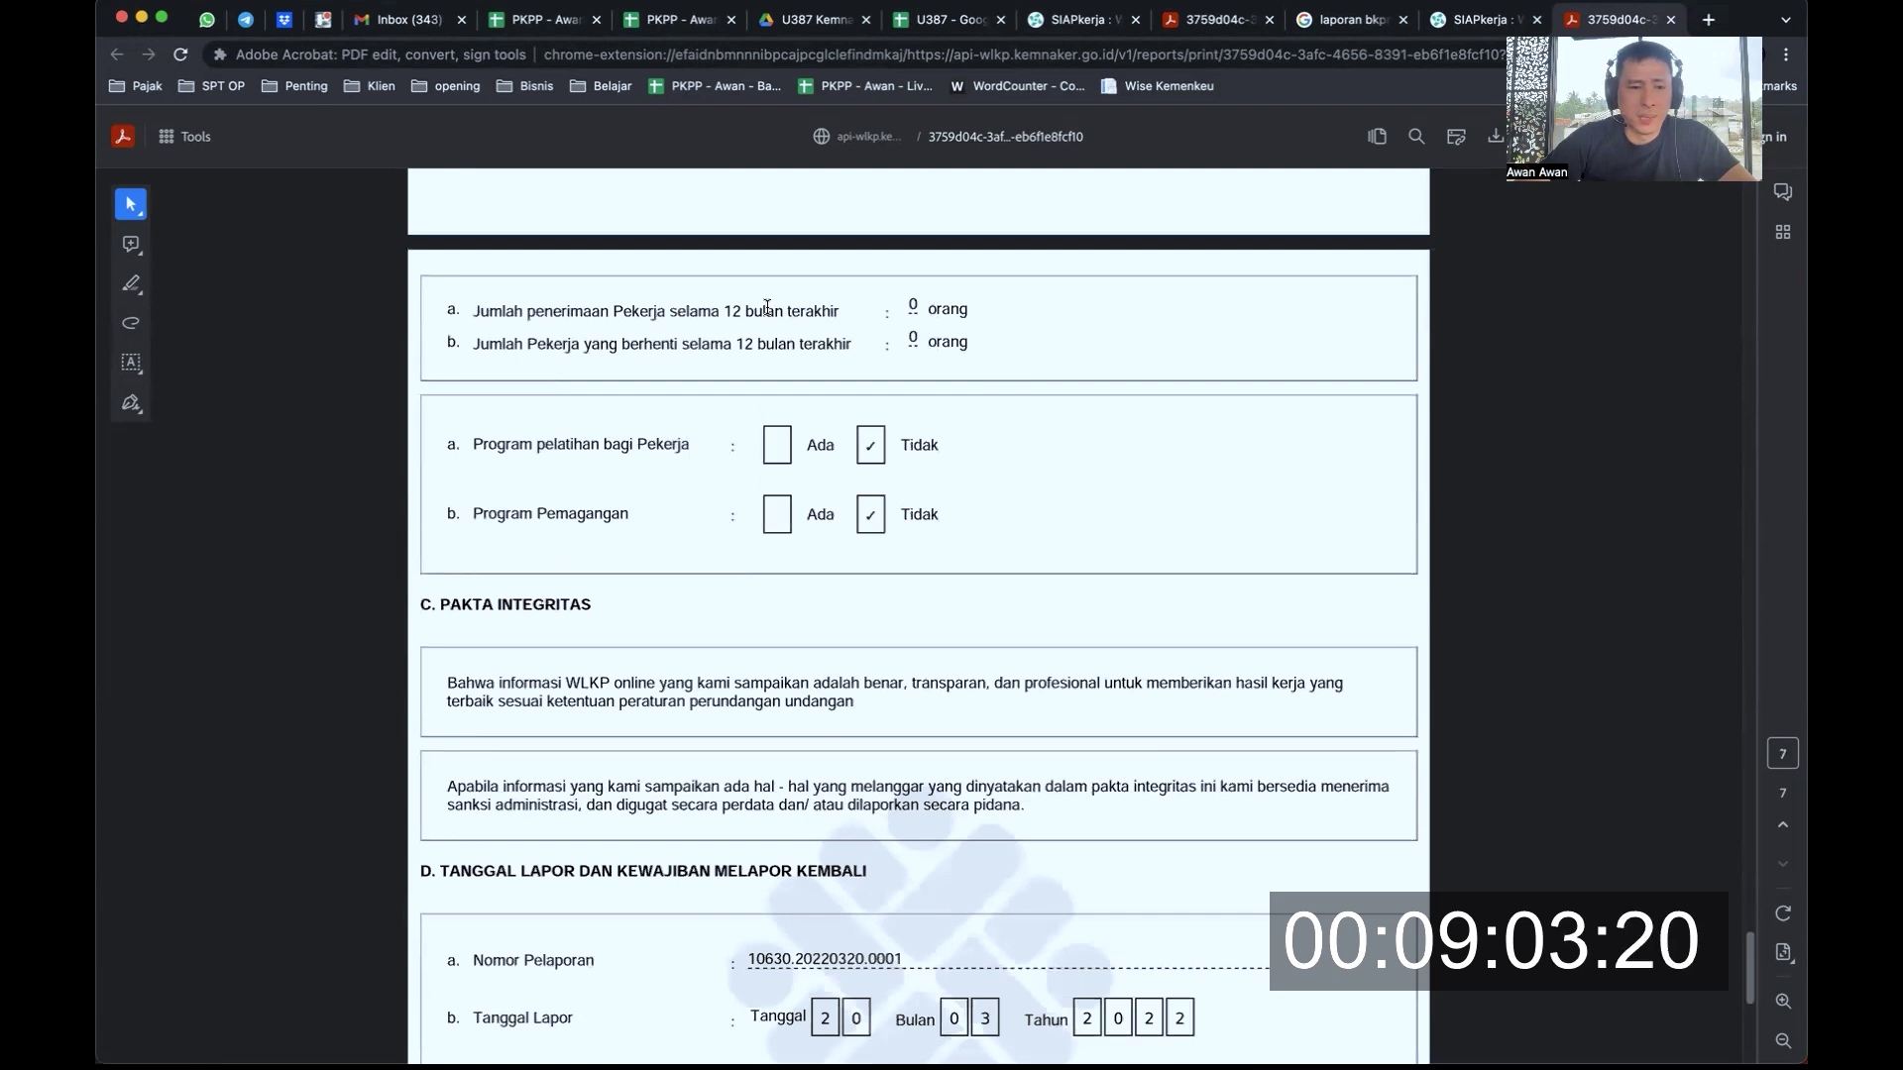
Read the Pakta Integritas heading and its first pledge statement
scroll(700, 454, "down", 4)
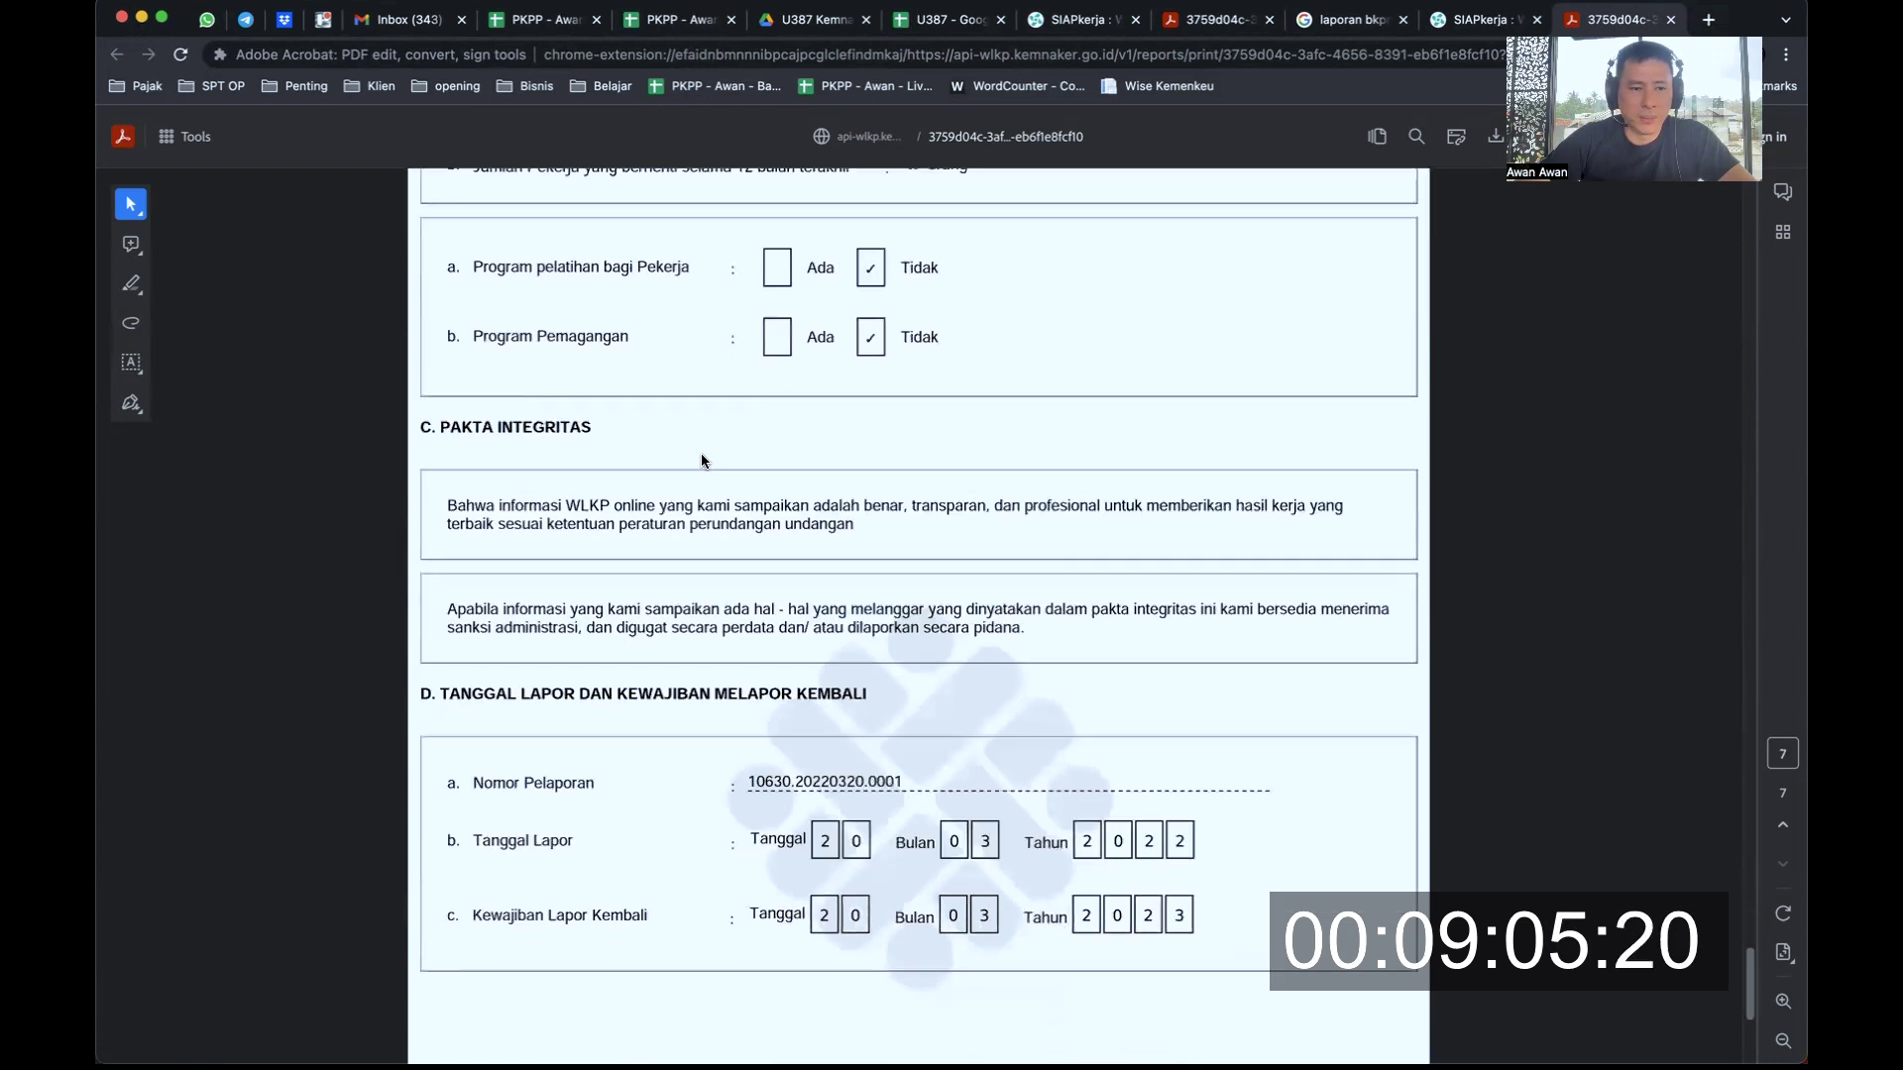
left_click_drag(487, 380, 608, 384)
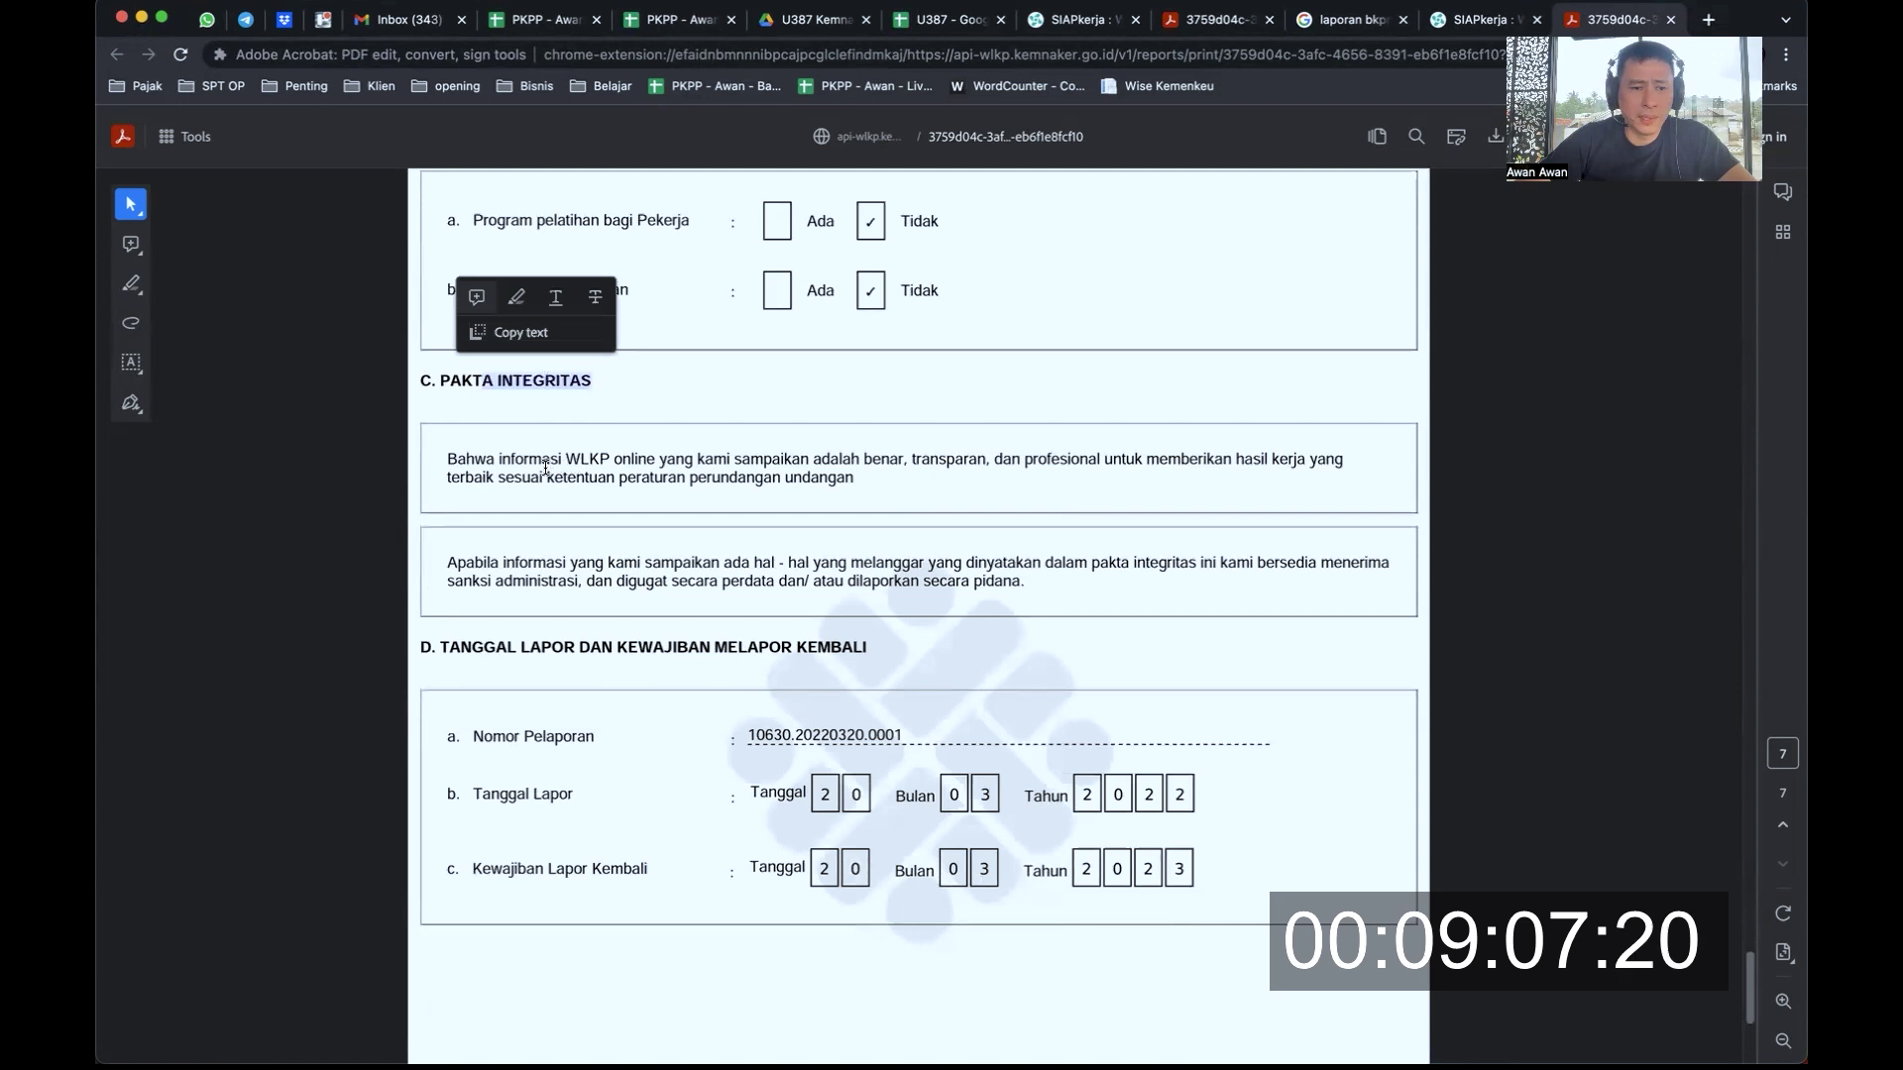
left_click(611, 457)
left_click_drag(612, 459, 834, 480)
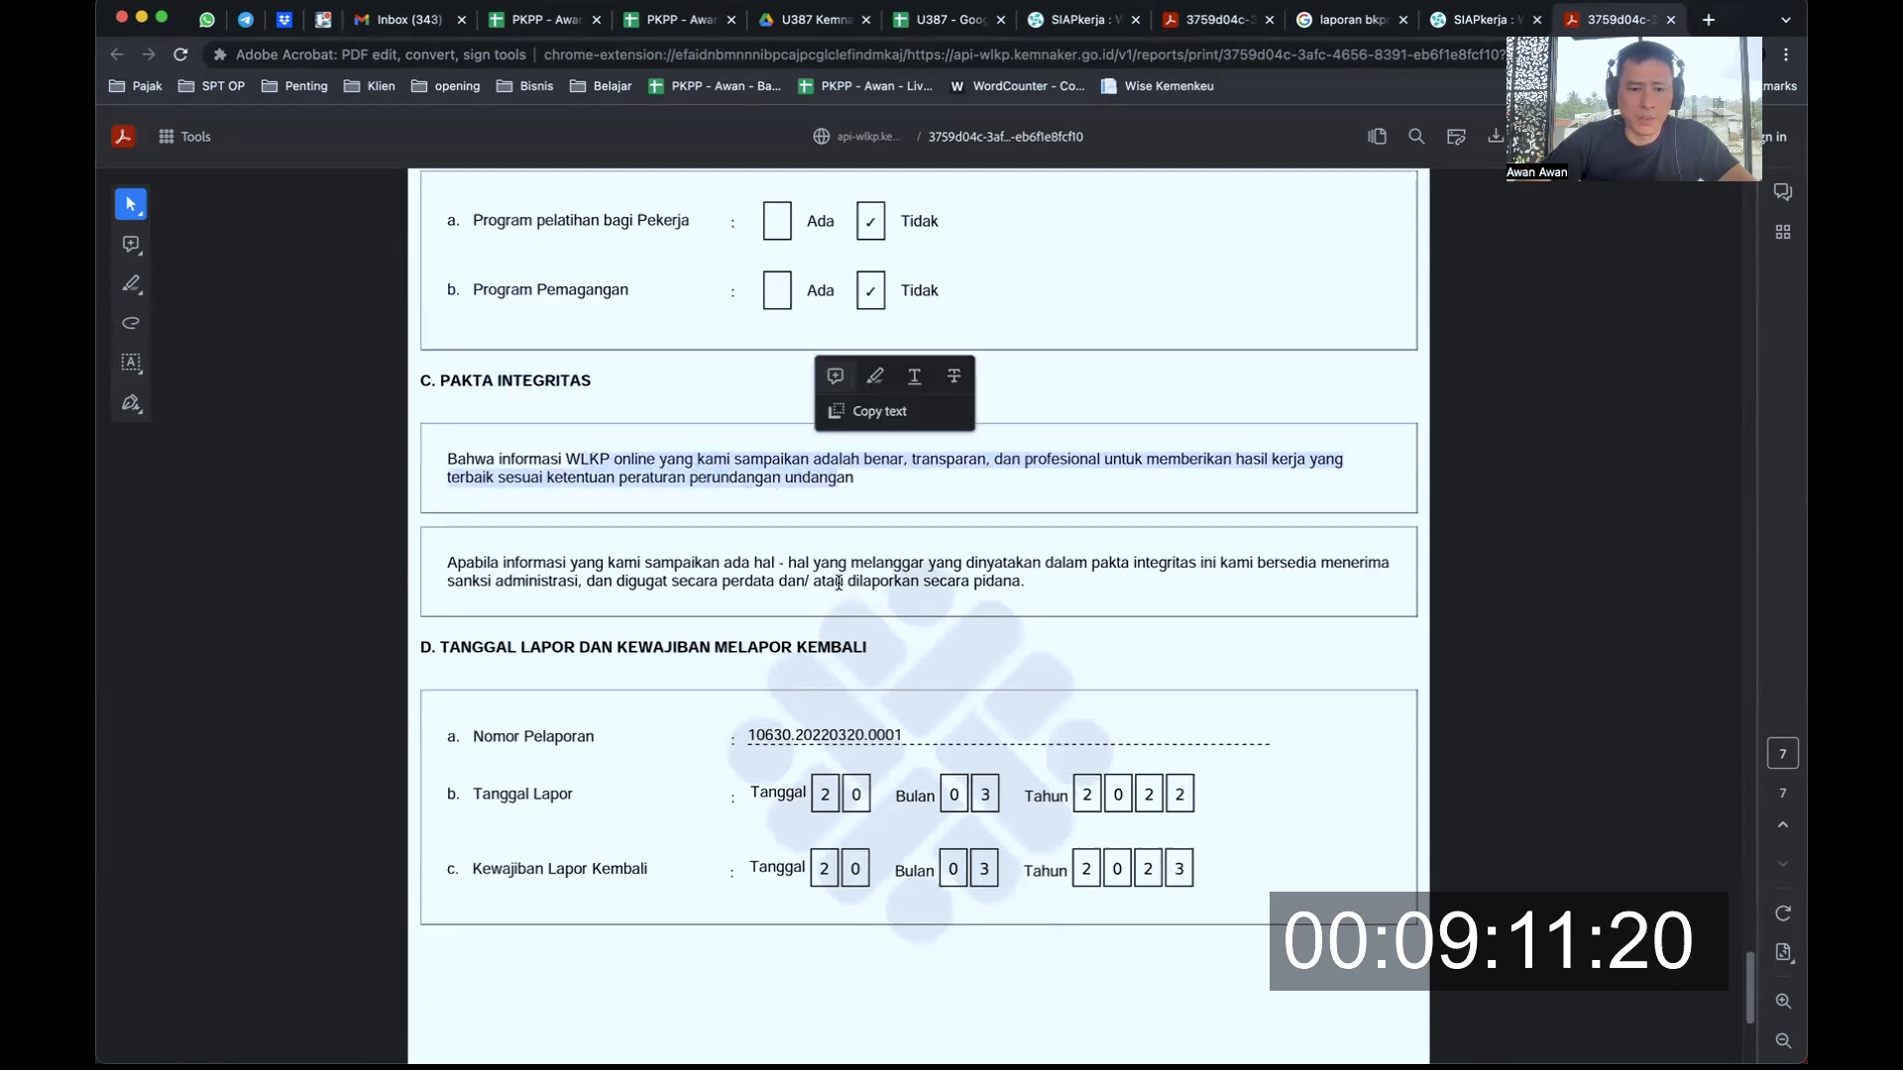
Check Tanggal Lapor 20-03-2022 and Kewajiban Lapor Kembali 20-03-2023, then return to the SIAPkerja tab
scroll(839, 583, "down", 2)
scroll(866, 699, "down", 3)
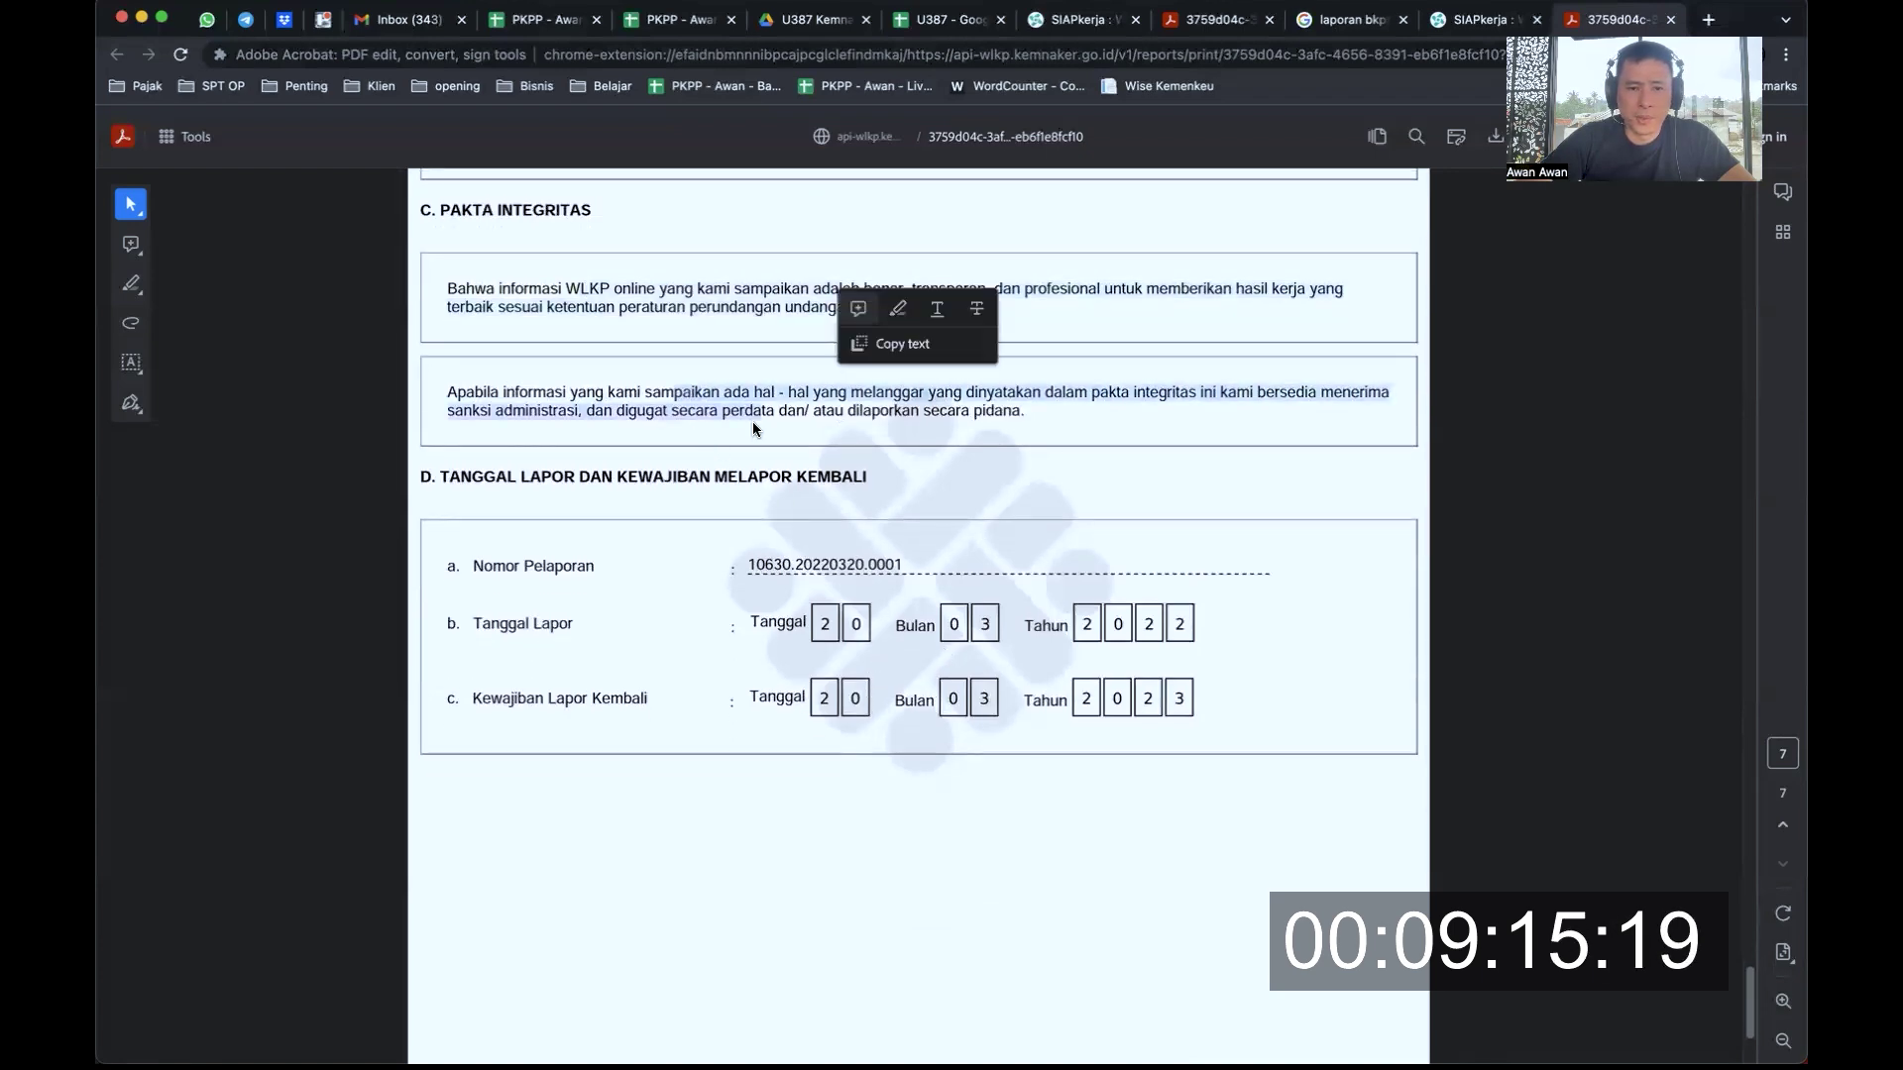
scroll(756, 428, "down", 3)
scroll(753, 428, "up", 6)
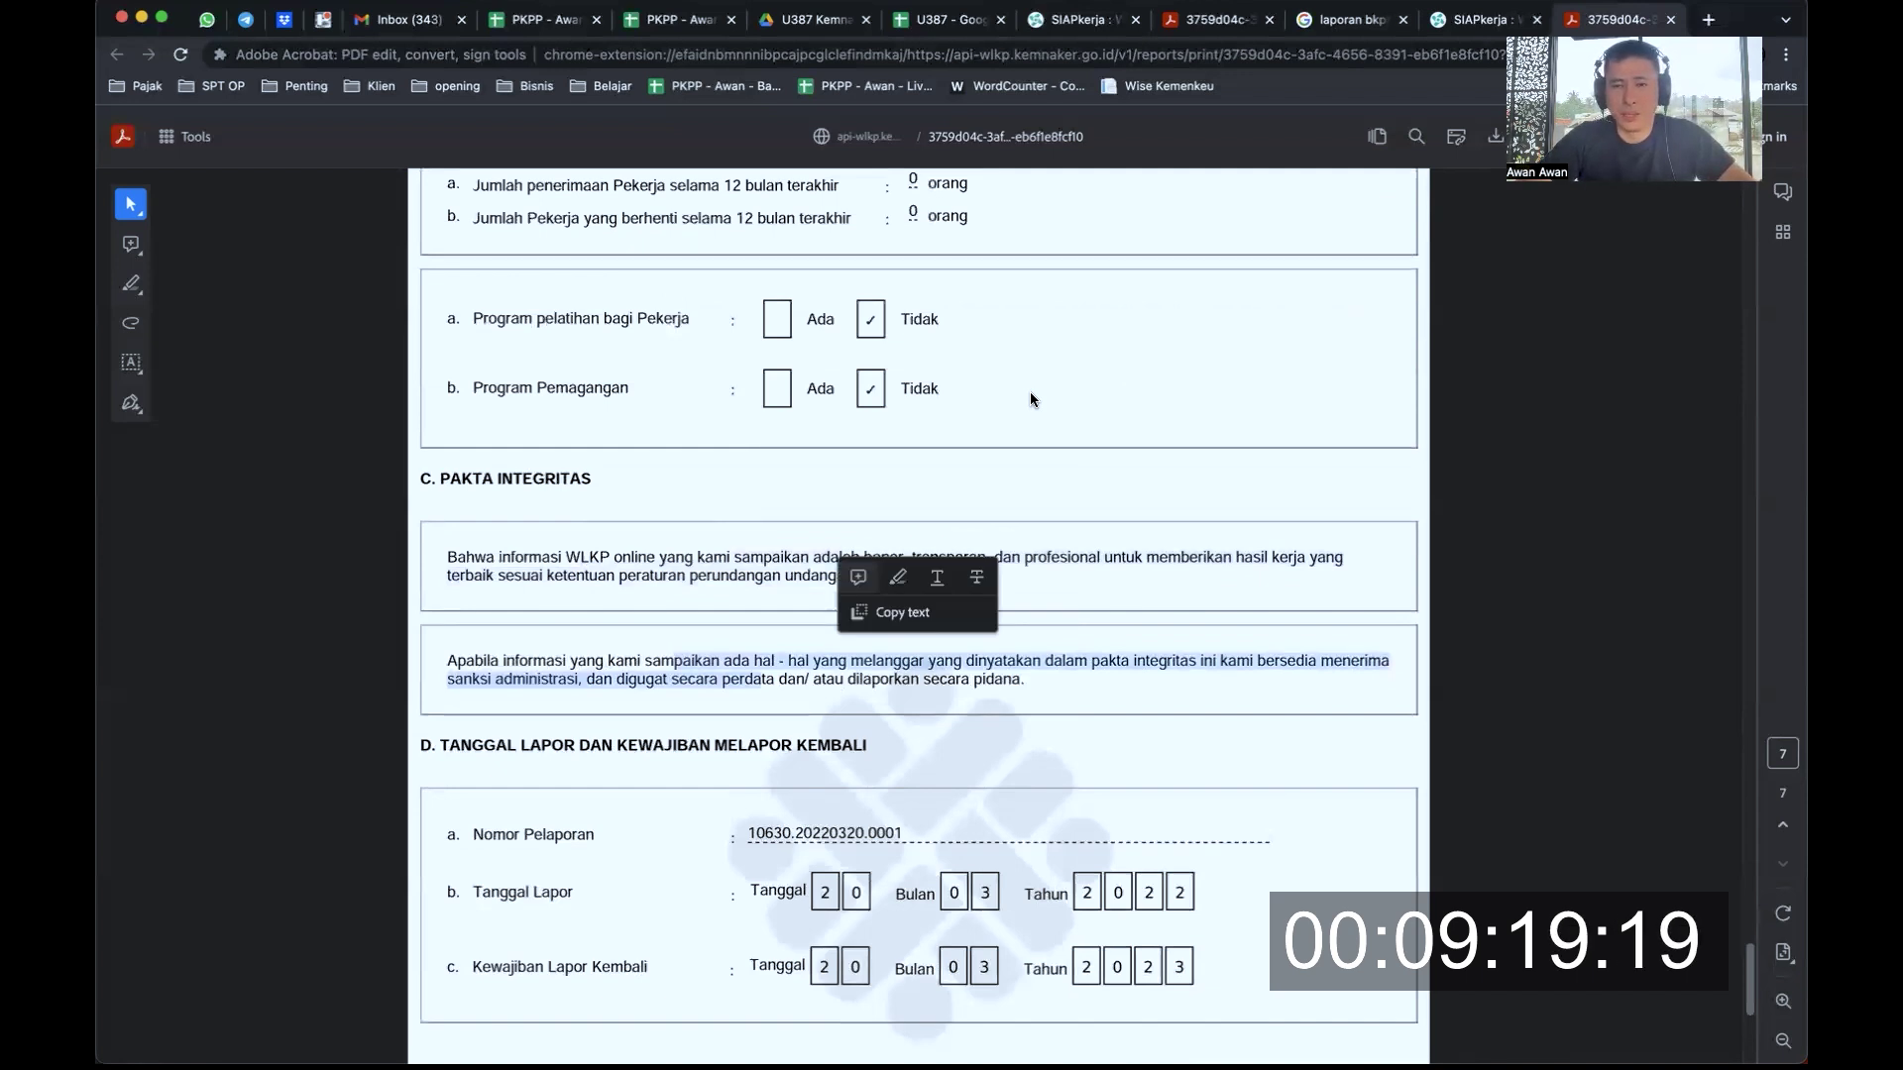
key("ctrl+shift+Tab")
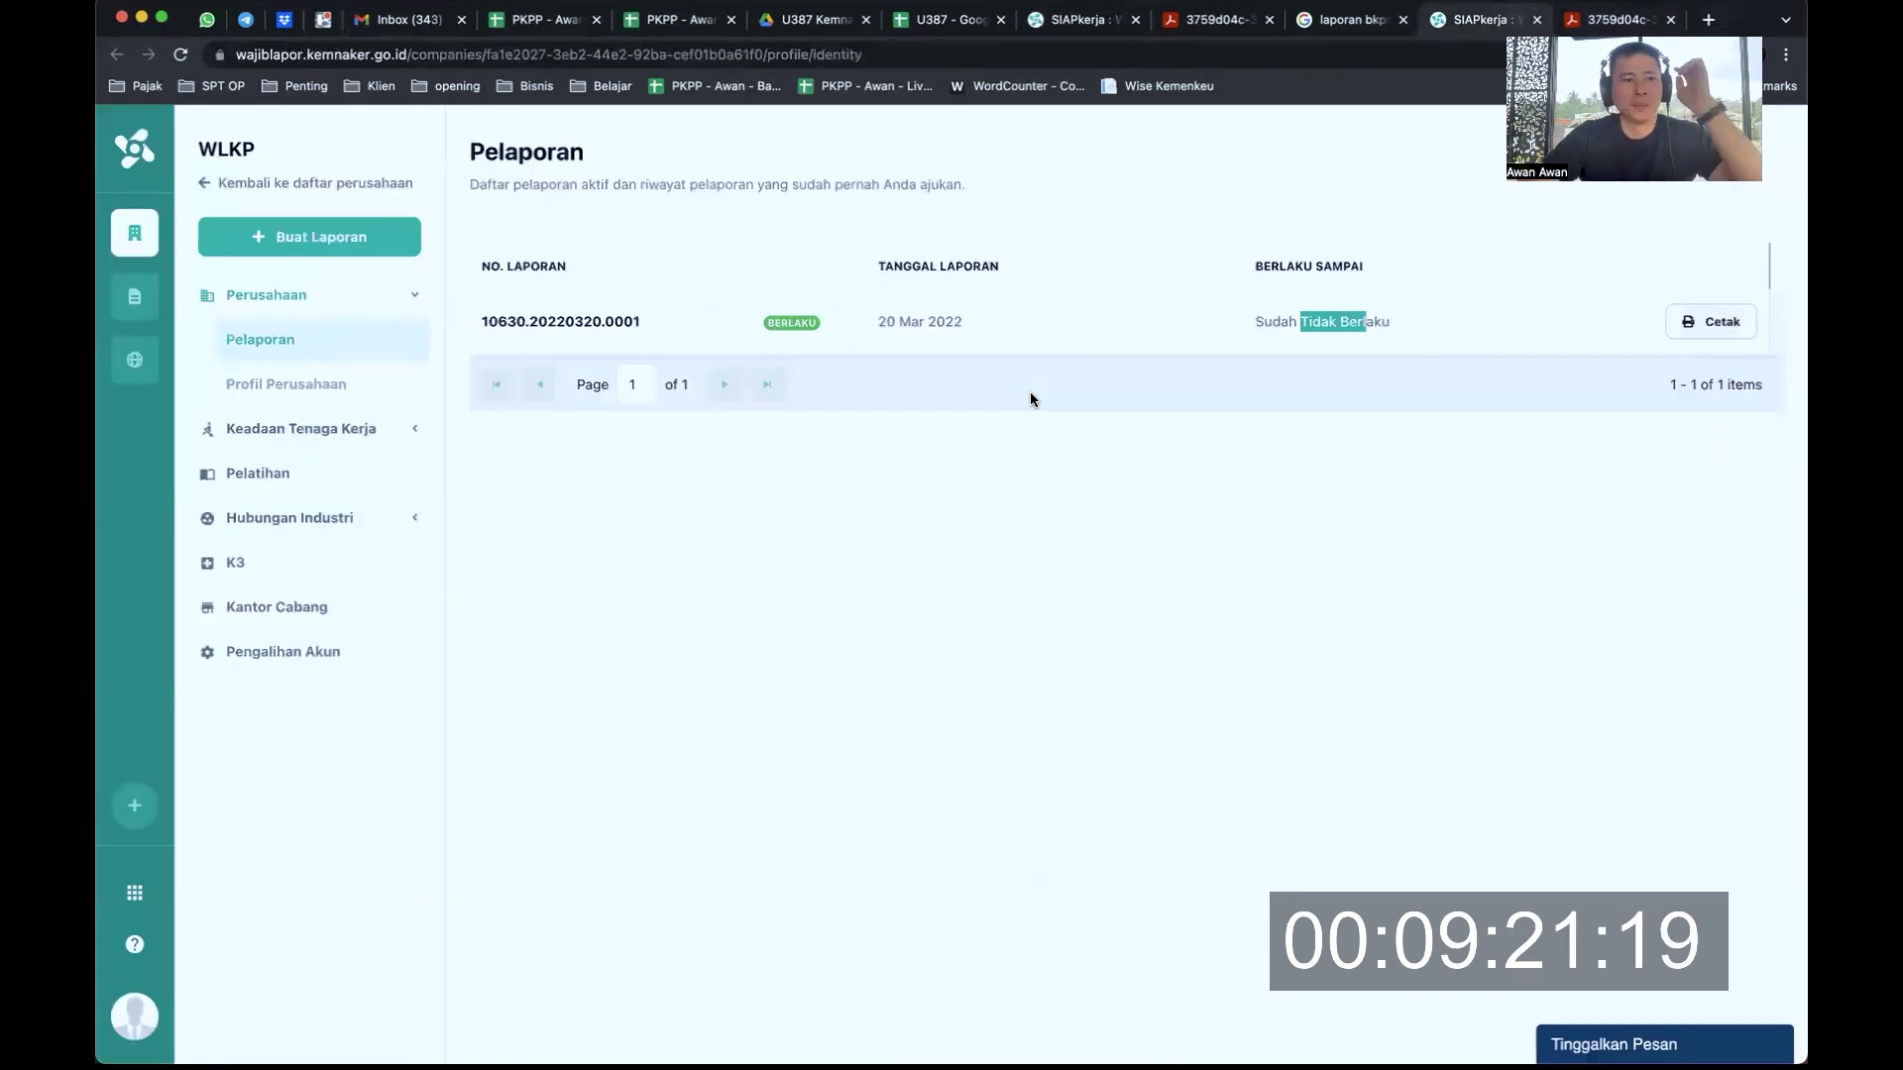
Review the Profil Perusahaan page, then open Keadaan Tenaga Kerja > Tenaga Kerja, which lists no employees
left_click(314, 395)
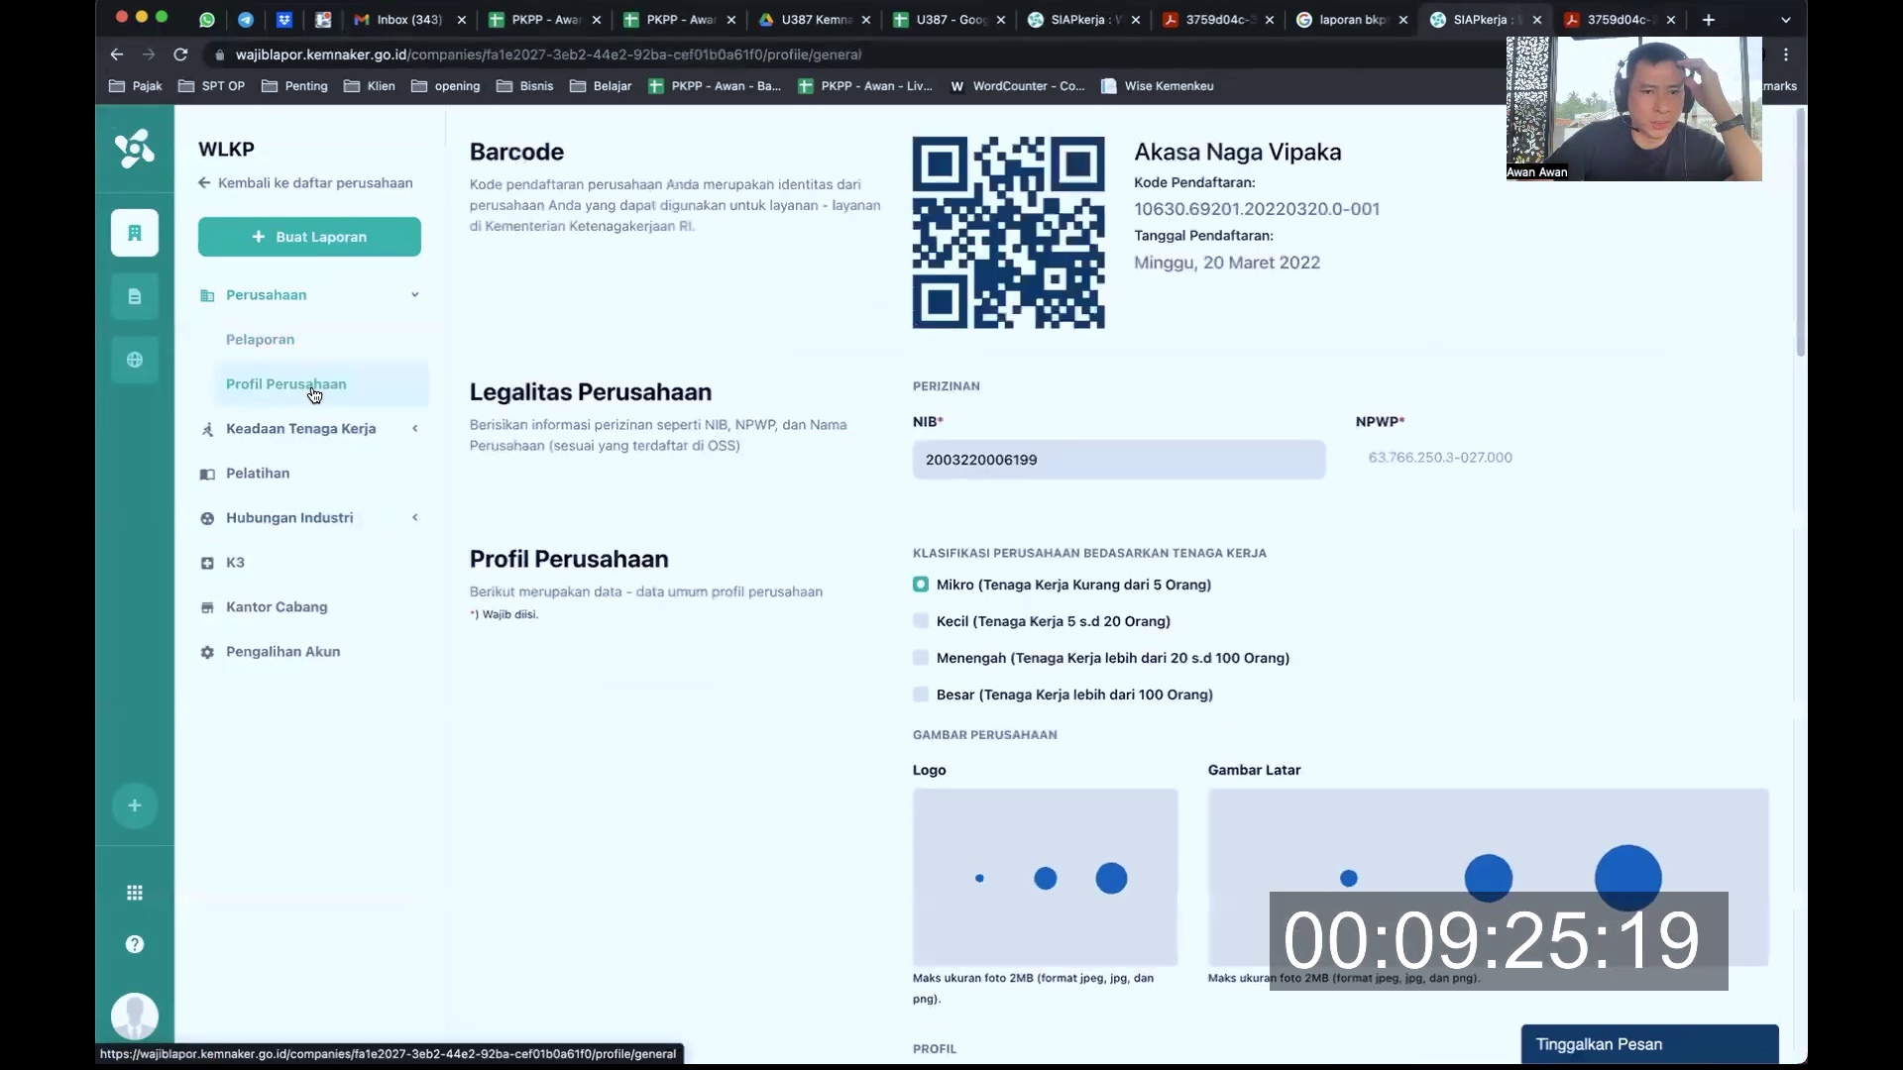
scroll(1047, 363, "down", 7)
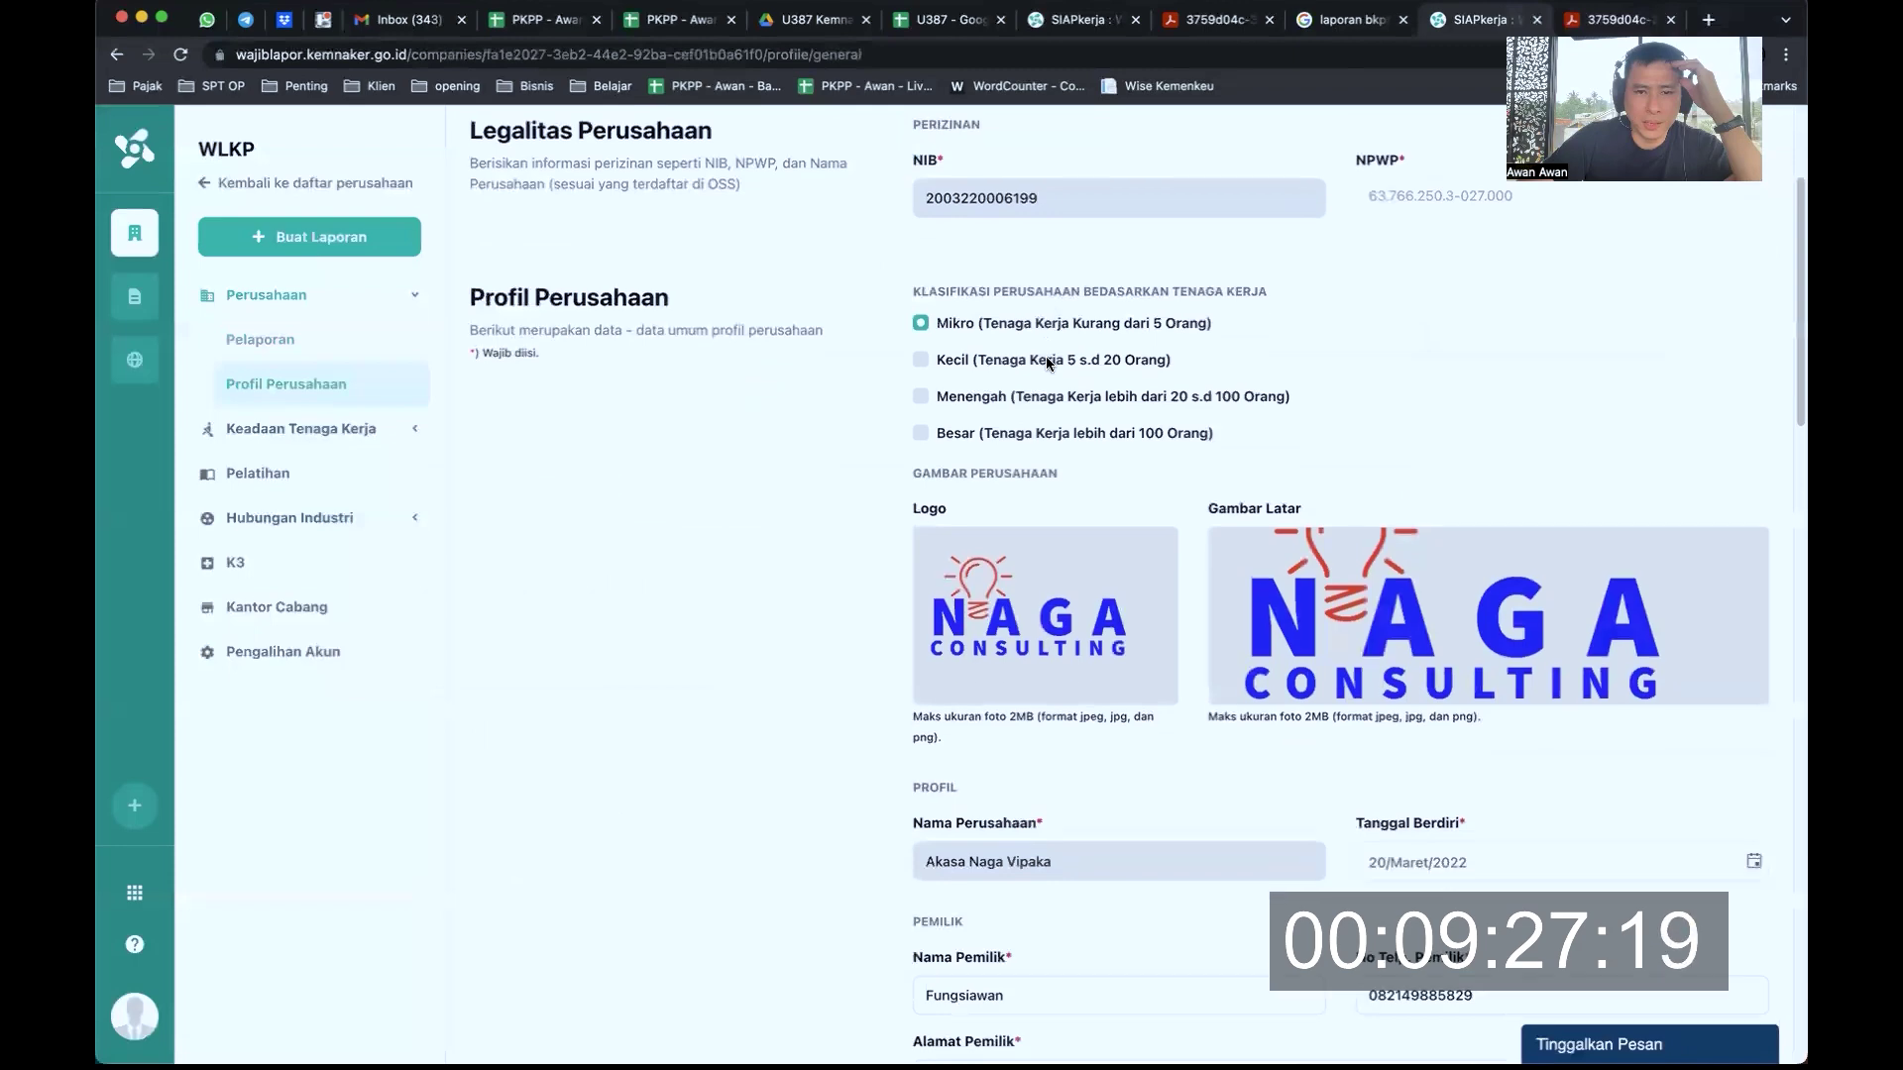
scroll(1044, 355, "down", 20)
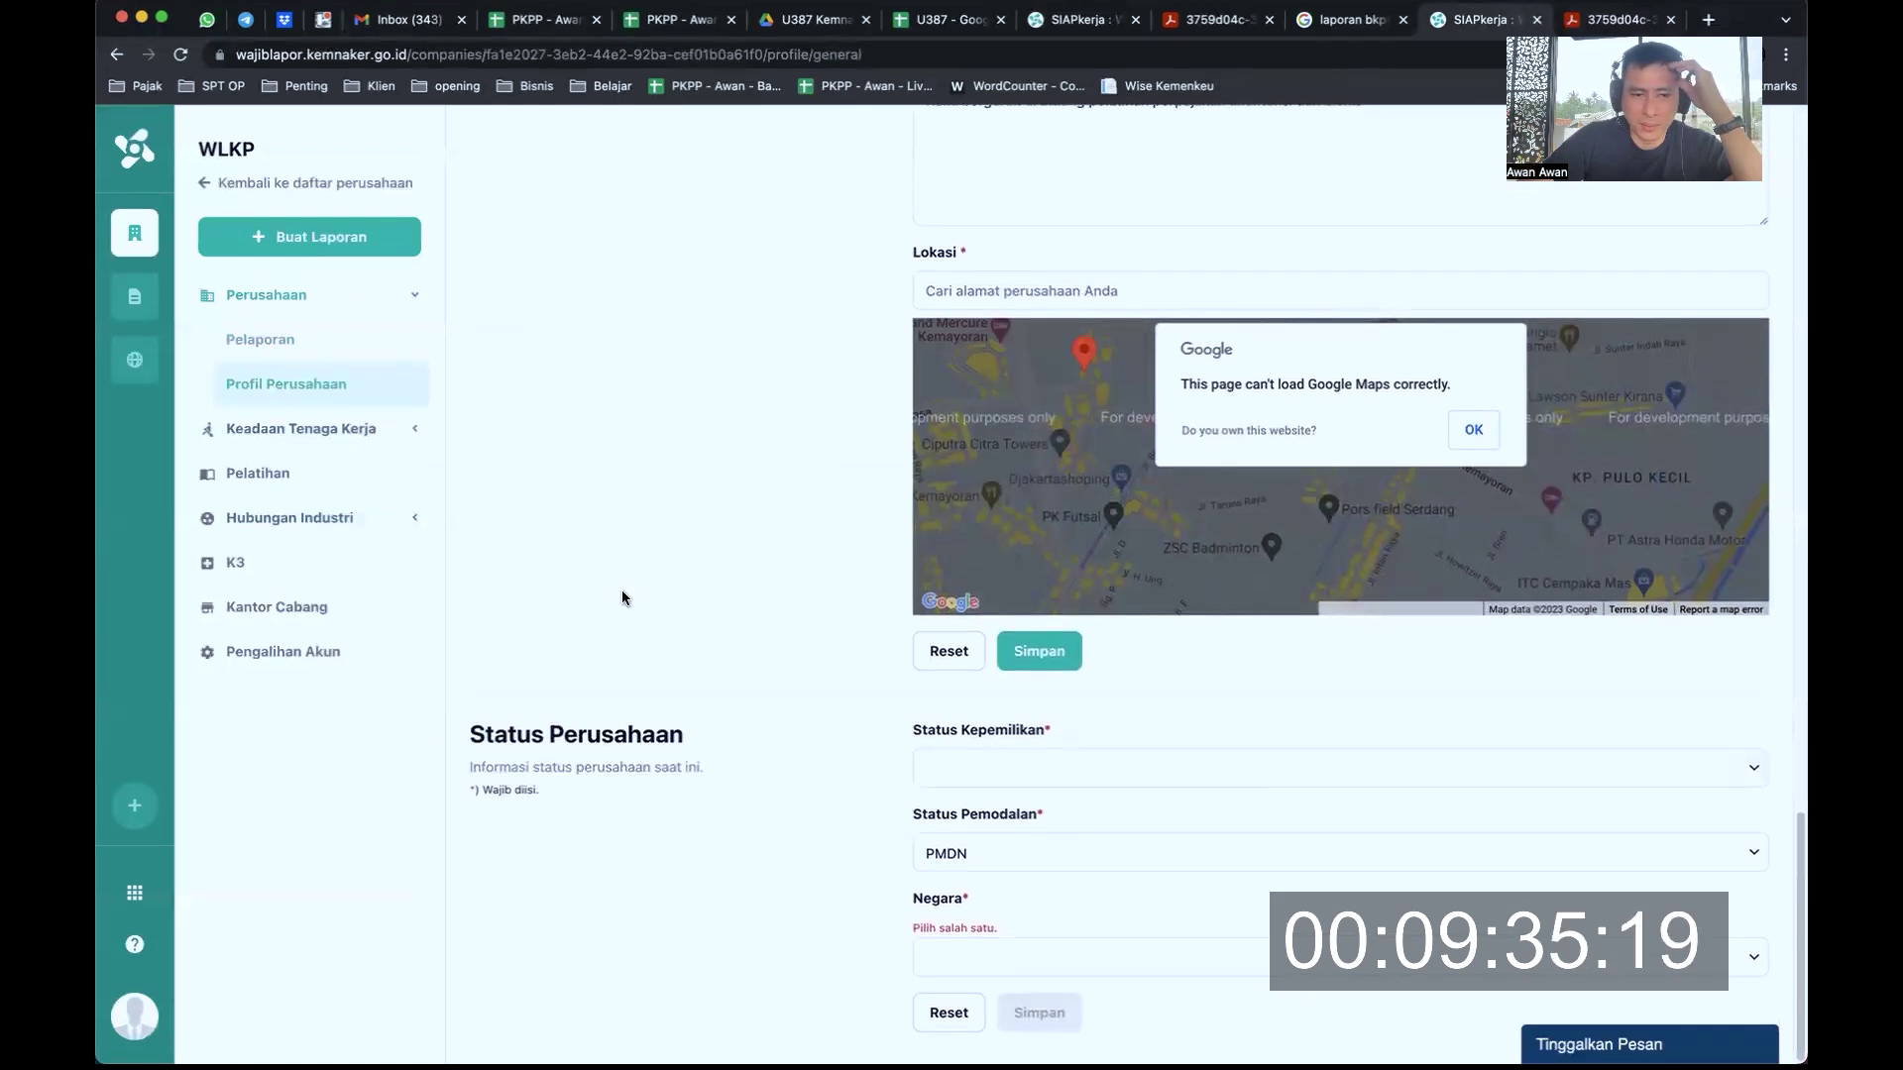
left_click(330, 431)
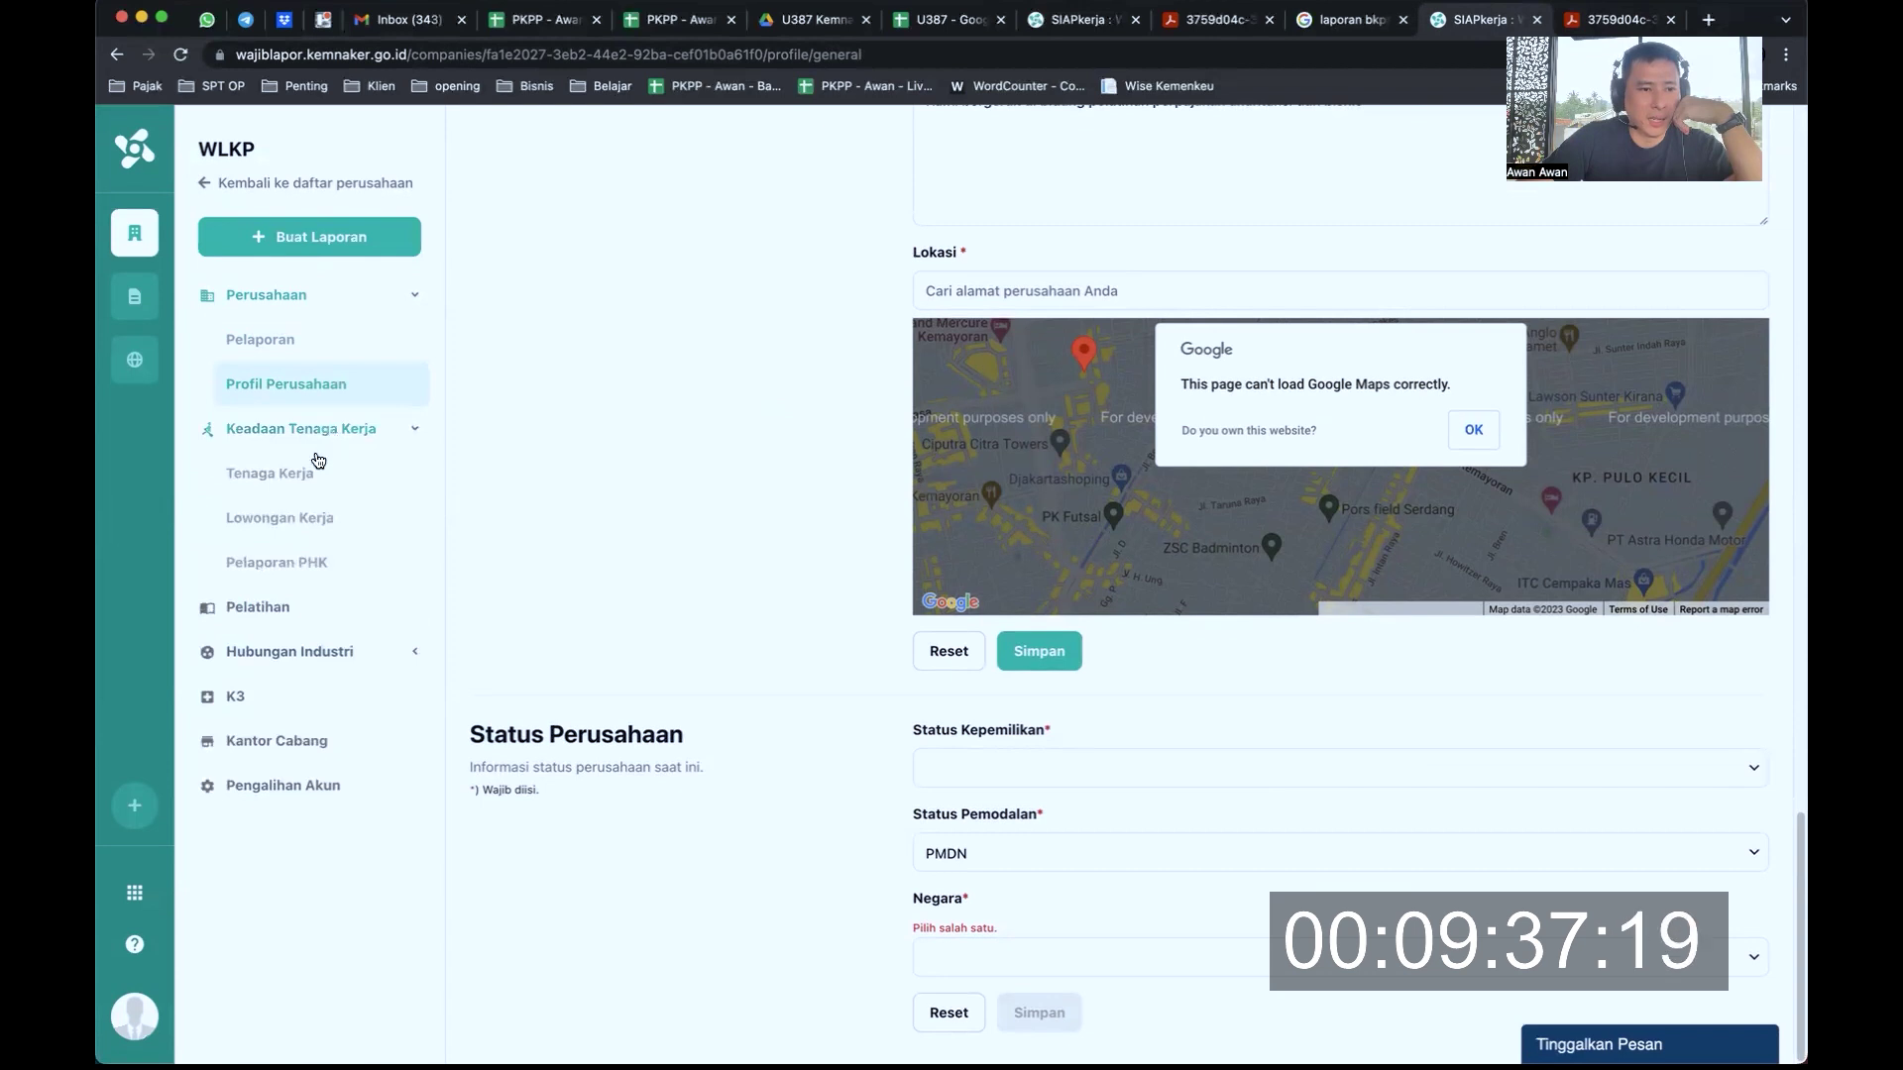
left_click(318, 469)
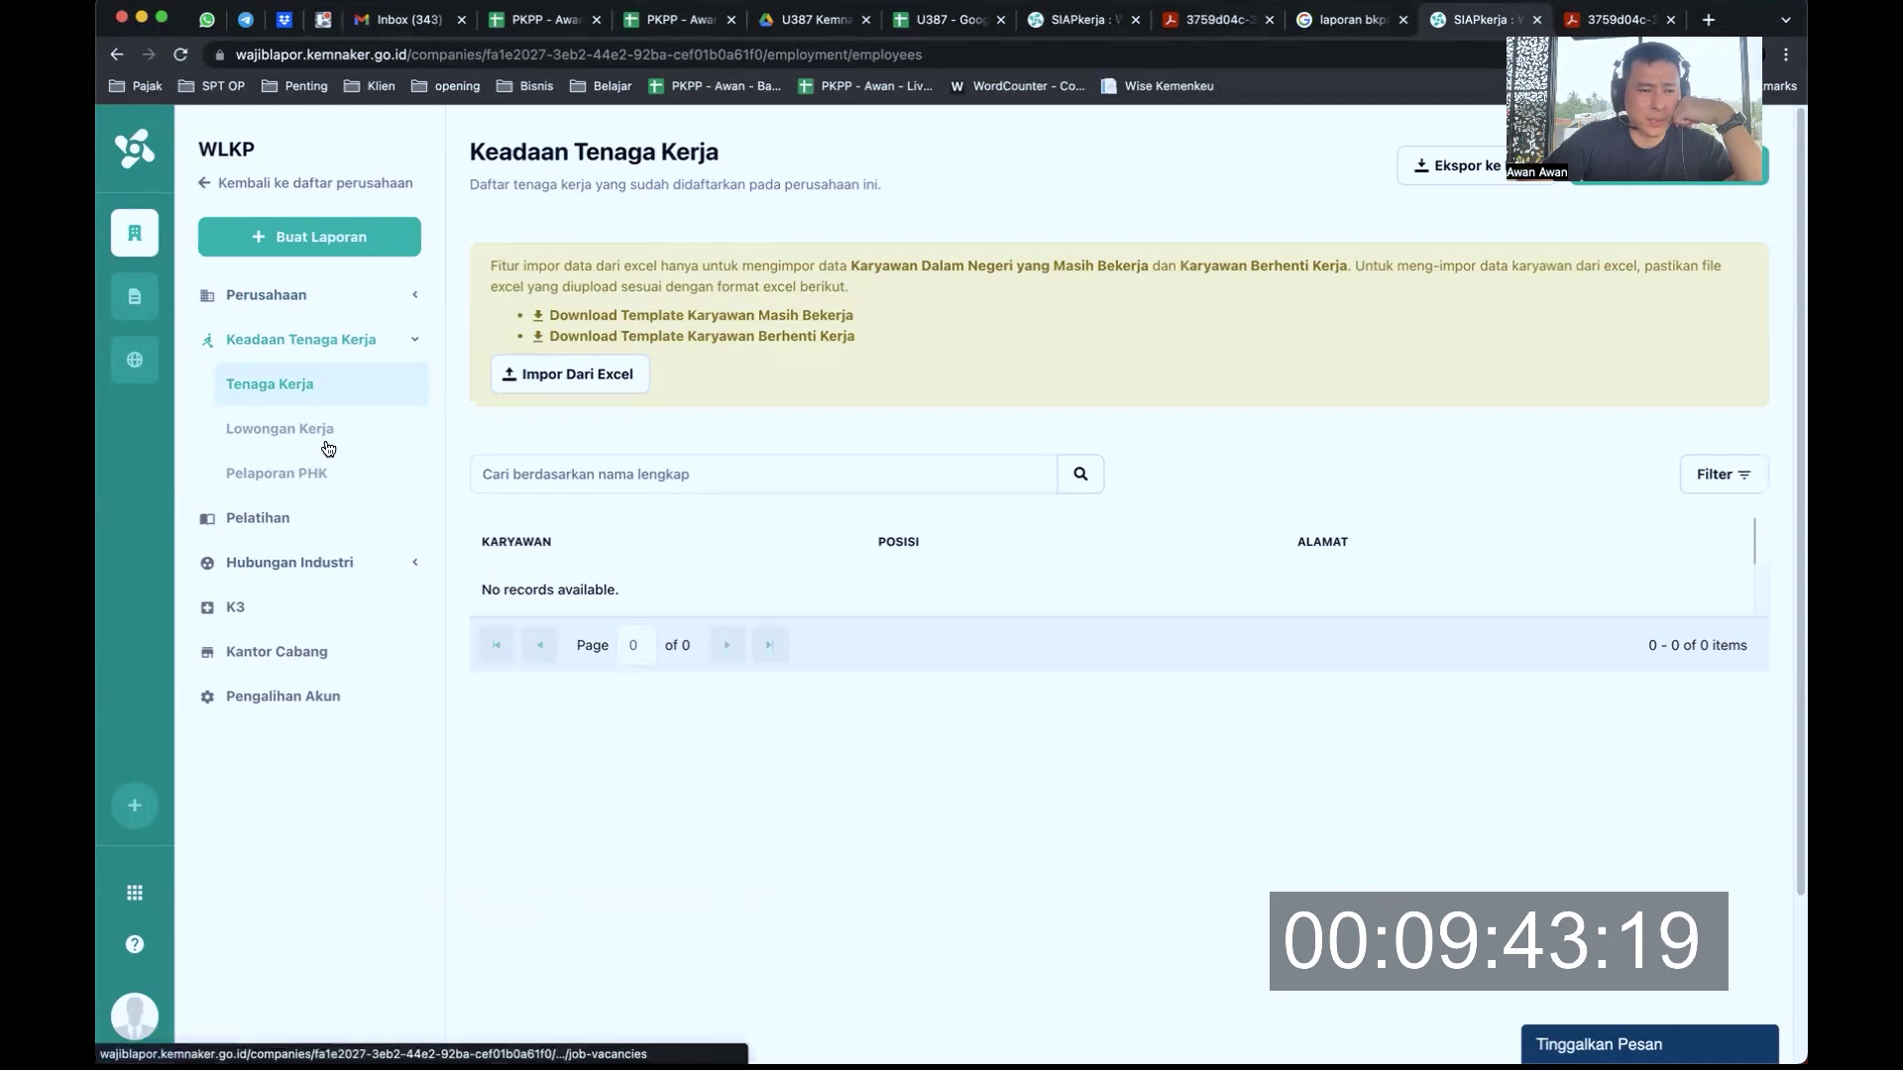
Browse the Lowongan Kerja and Pelaporan PHK pages, then open Pelatihan with both questions answered Tidak
left_click(278, 437)
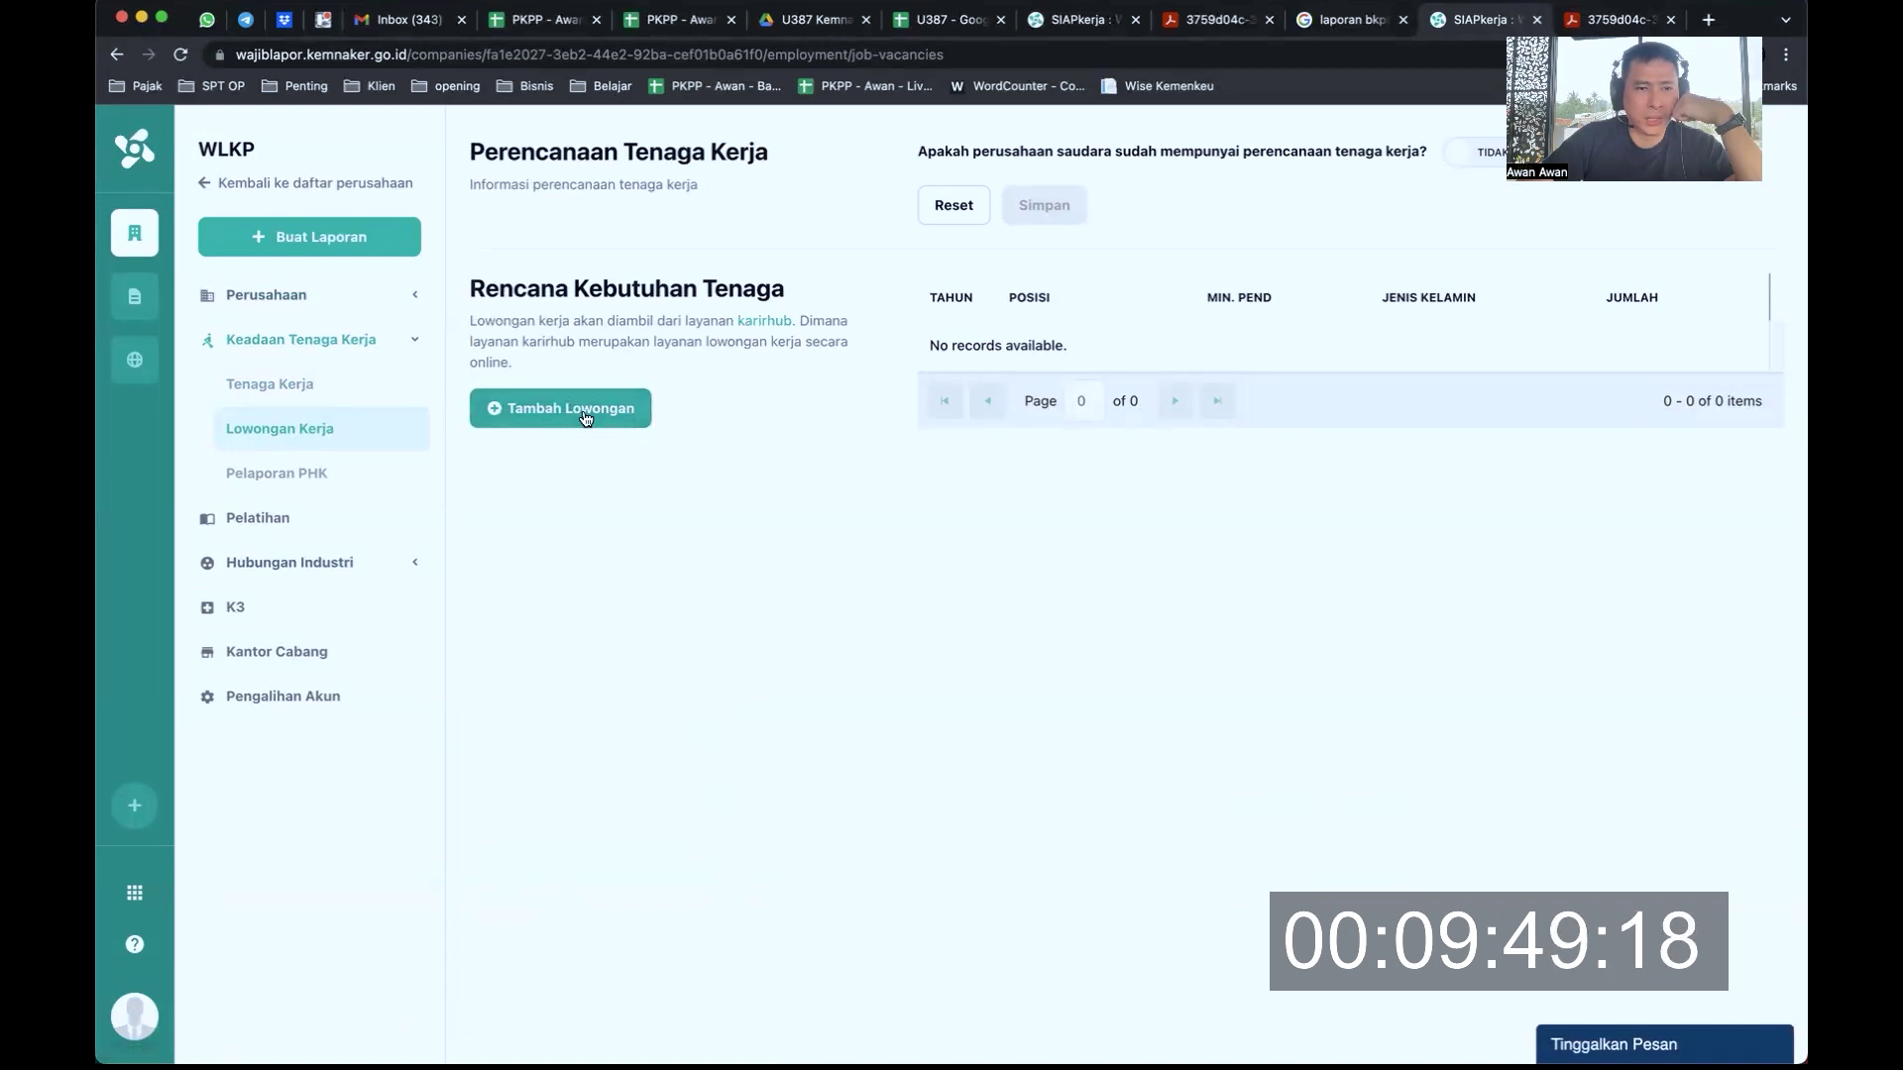
left_click(325, 494)
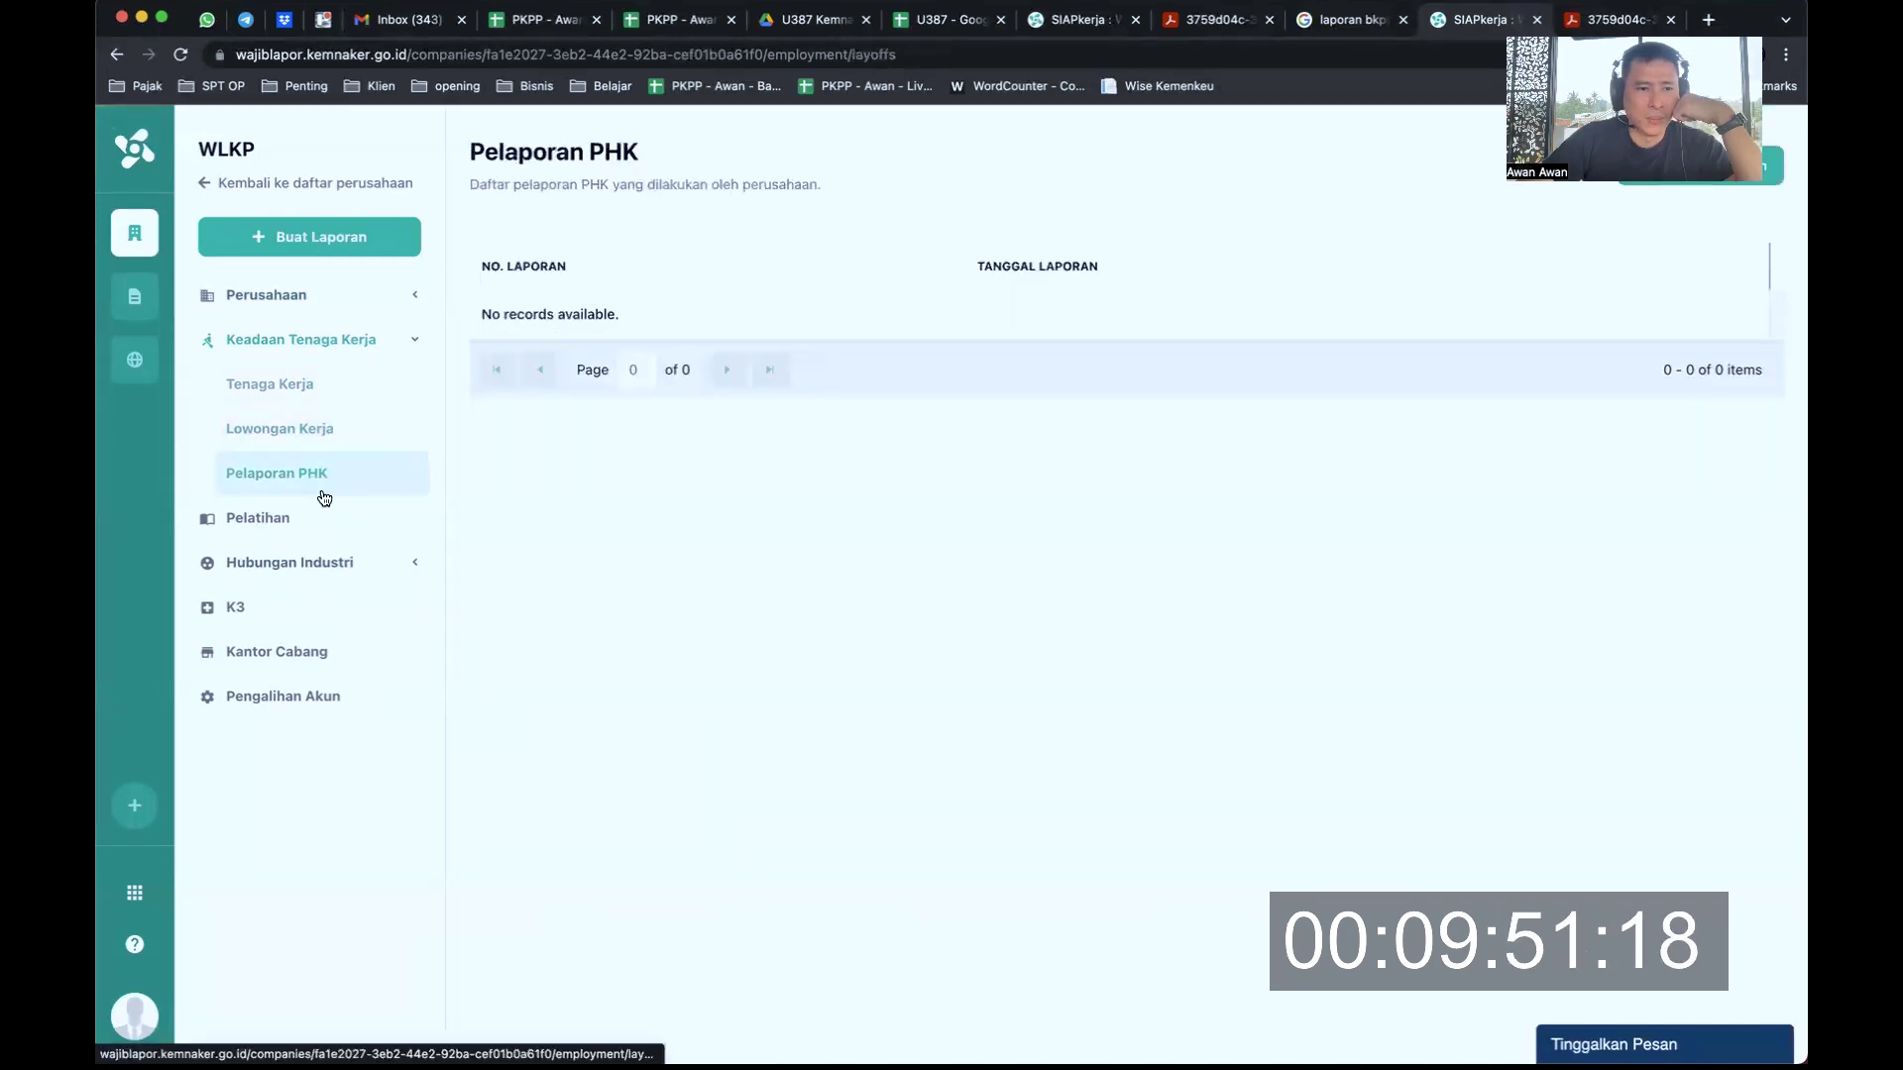
left_click(314, 433)
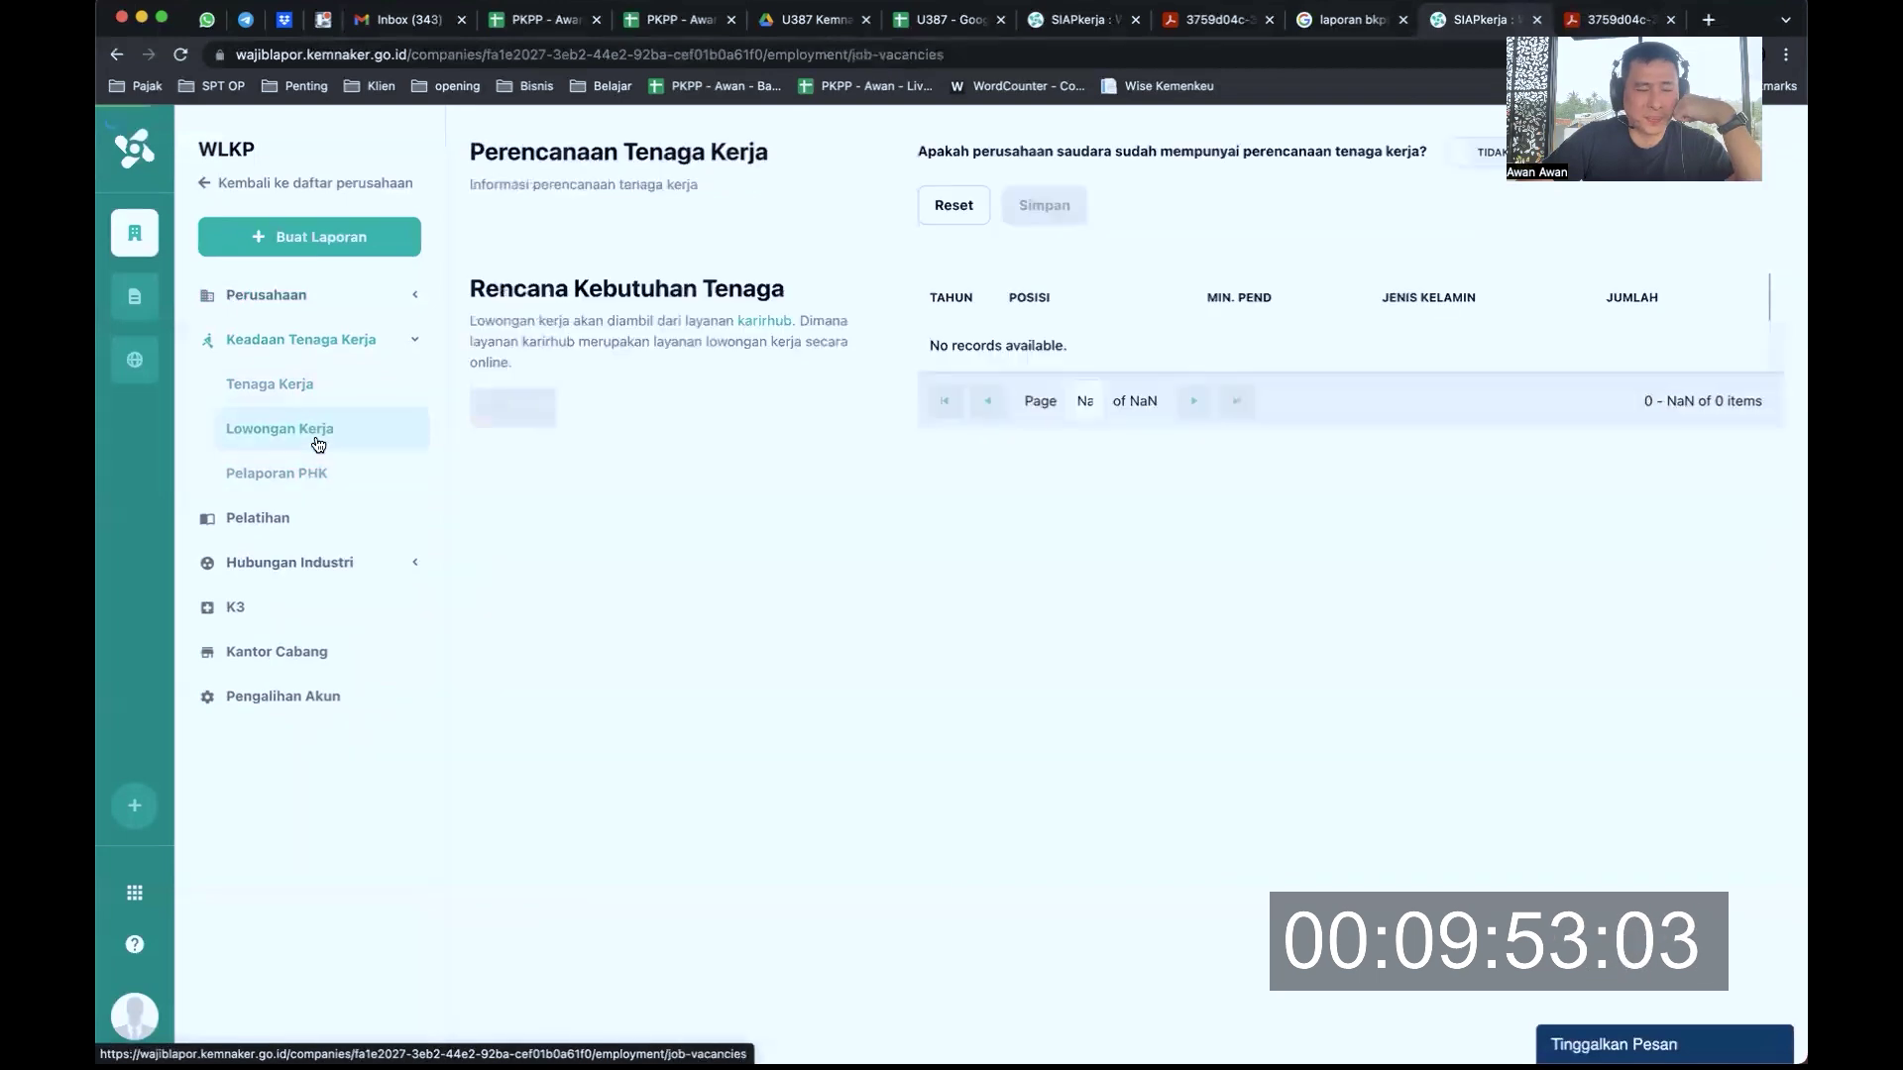
left_click(330, 495)
left_click(319, 427)
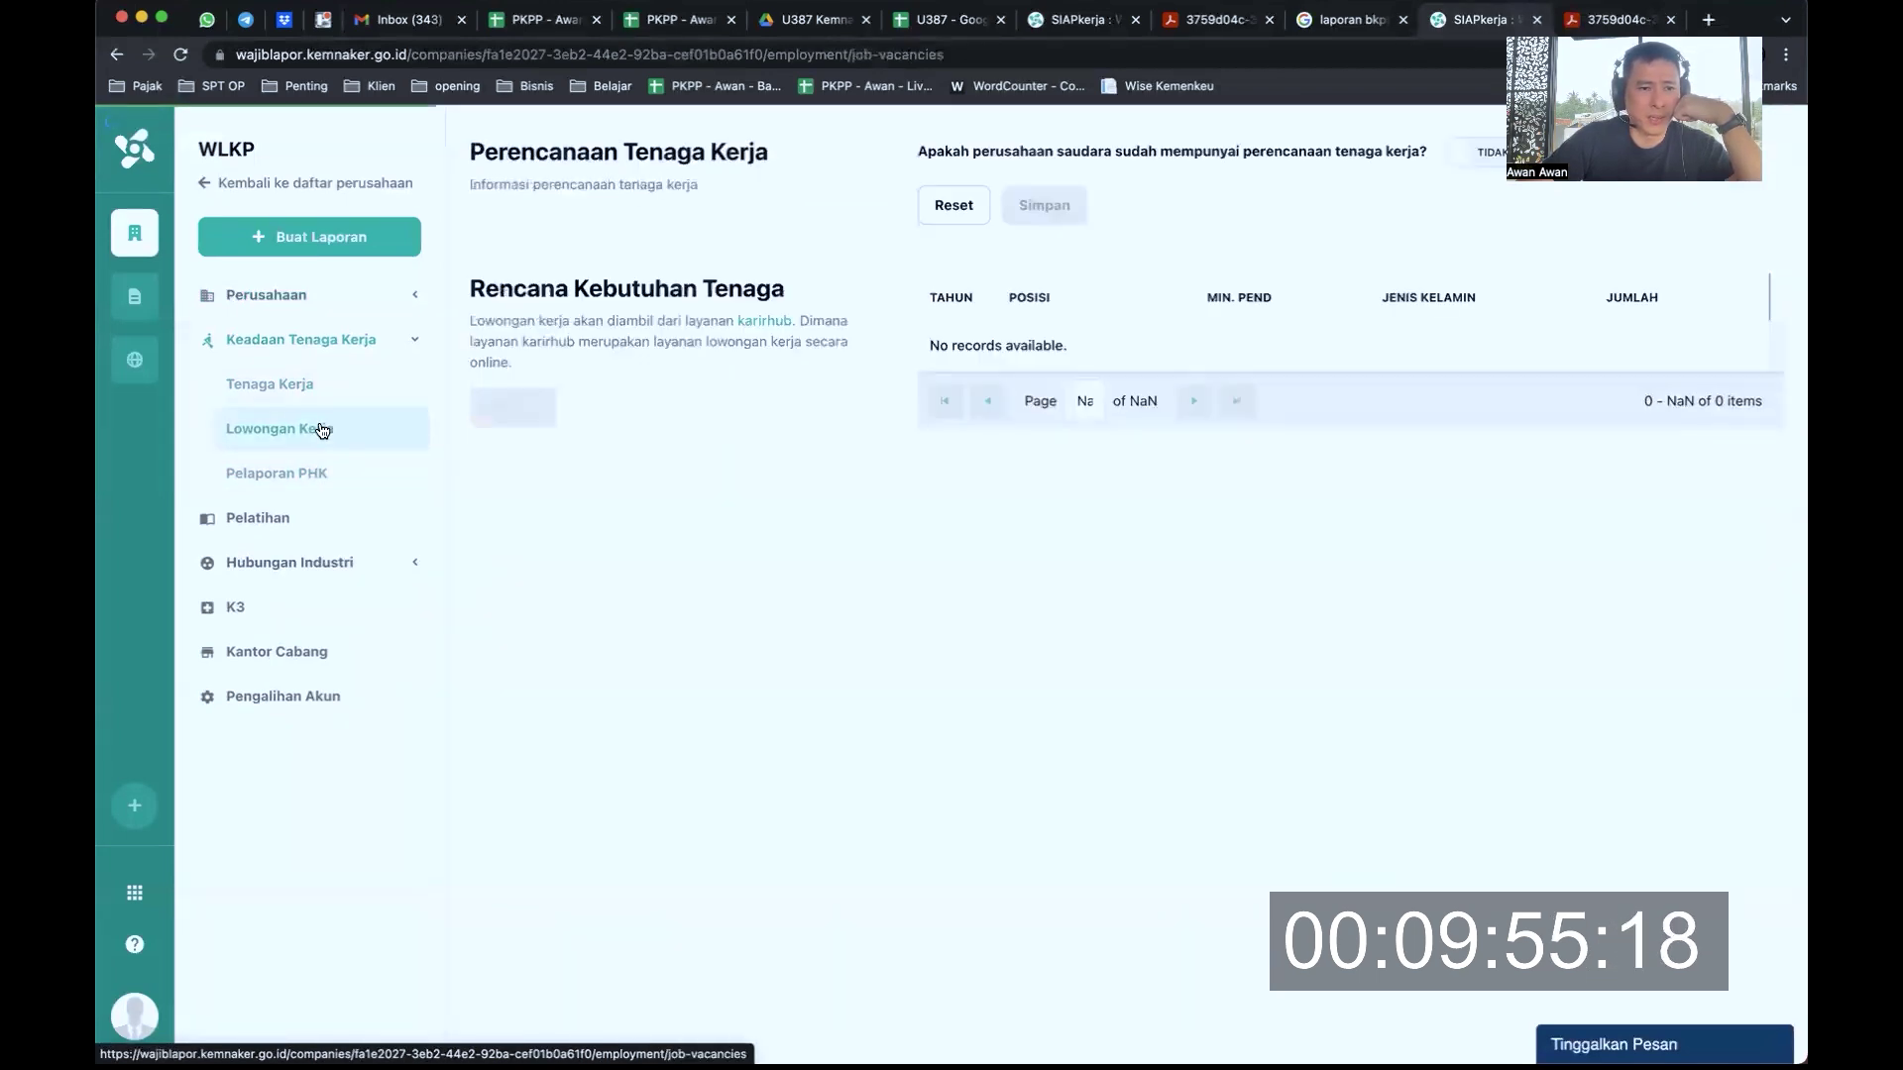
left_click(333, 517)
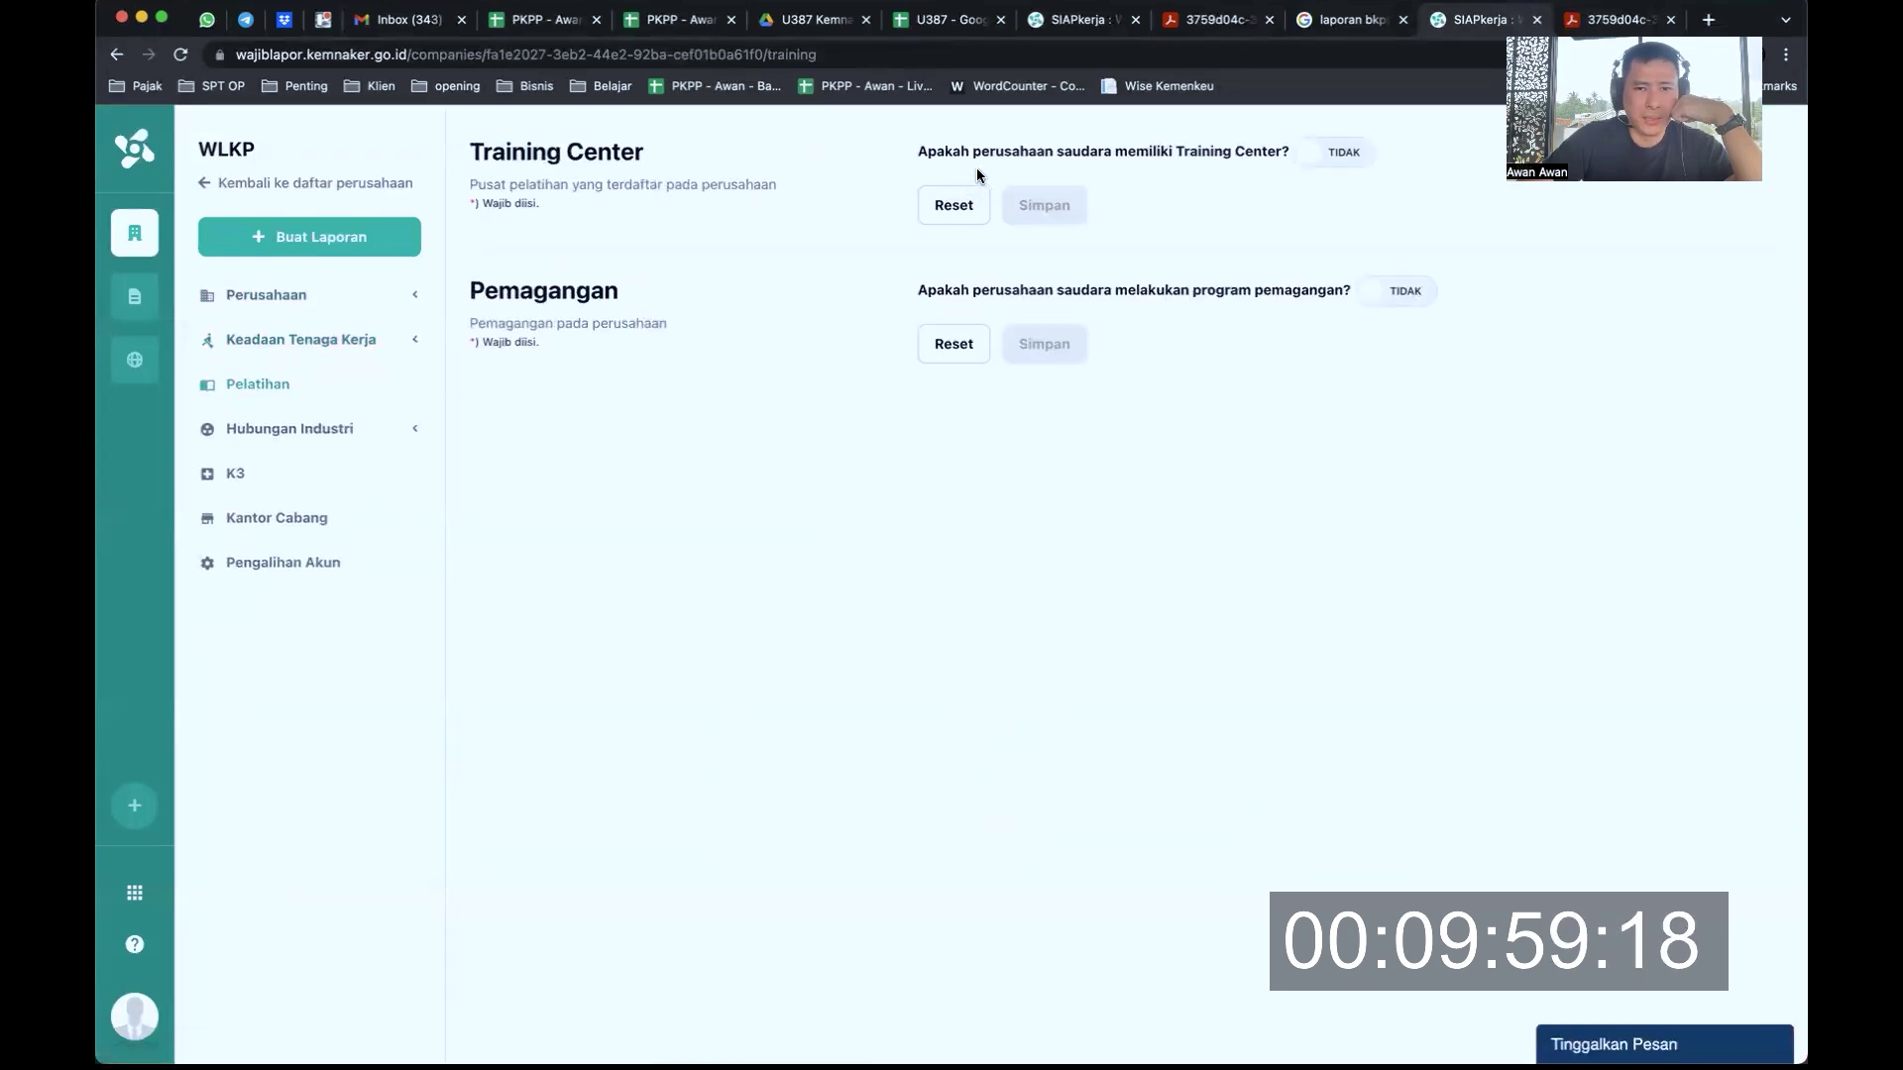
Switch Training Center to Ya and check the Nomor Izin field and Kejuruan programme list
left_click_drag(1003, 151, 1186, 148)
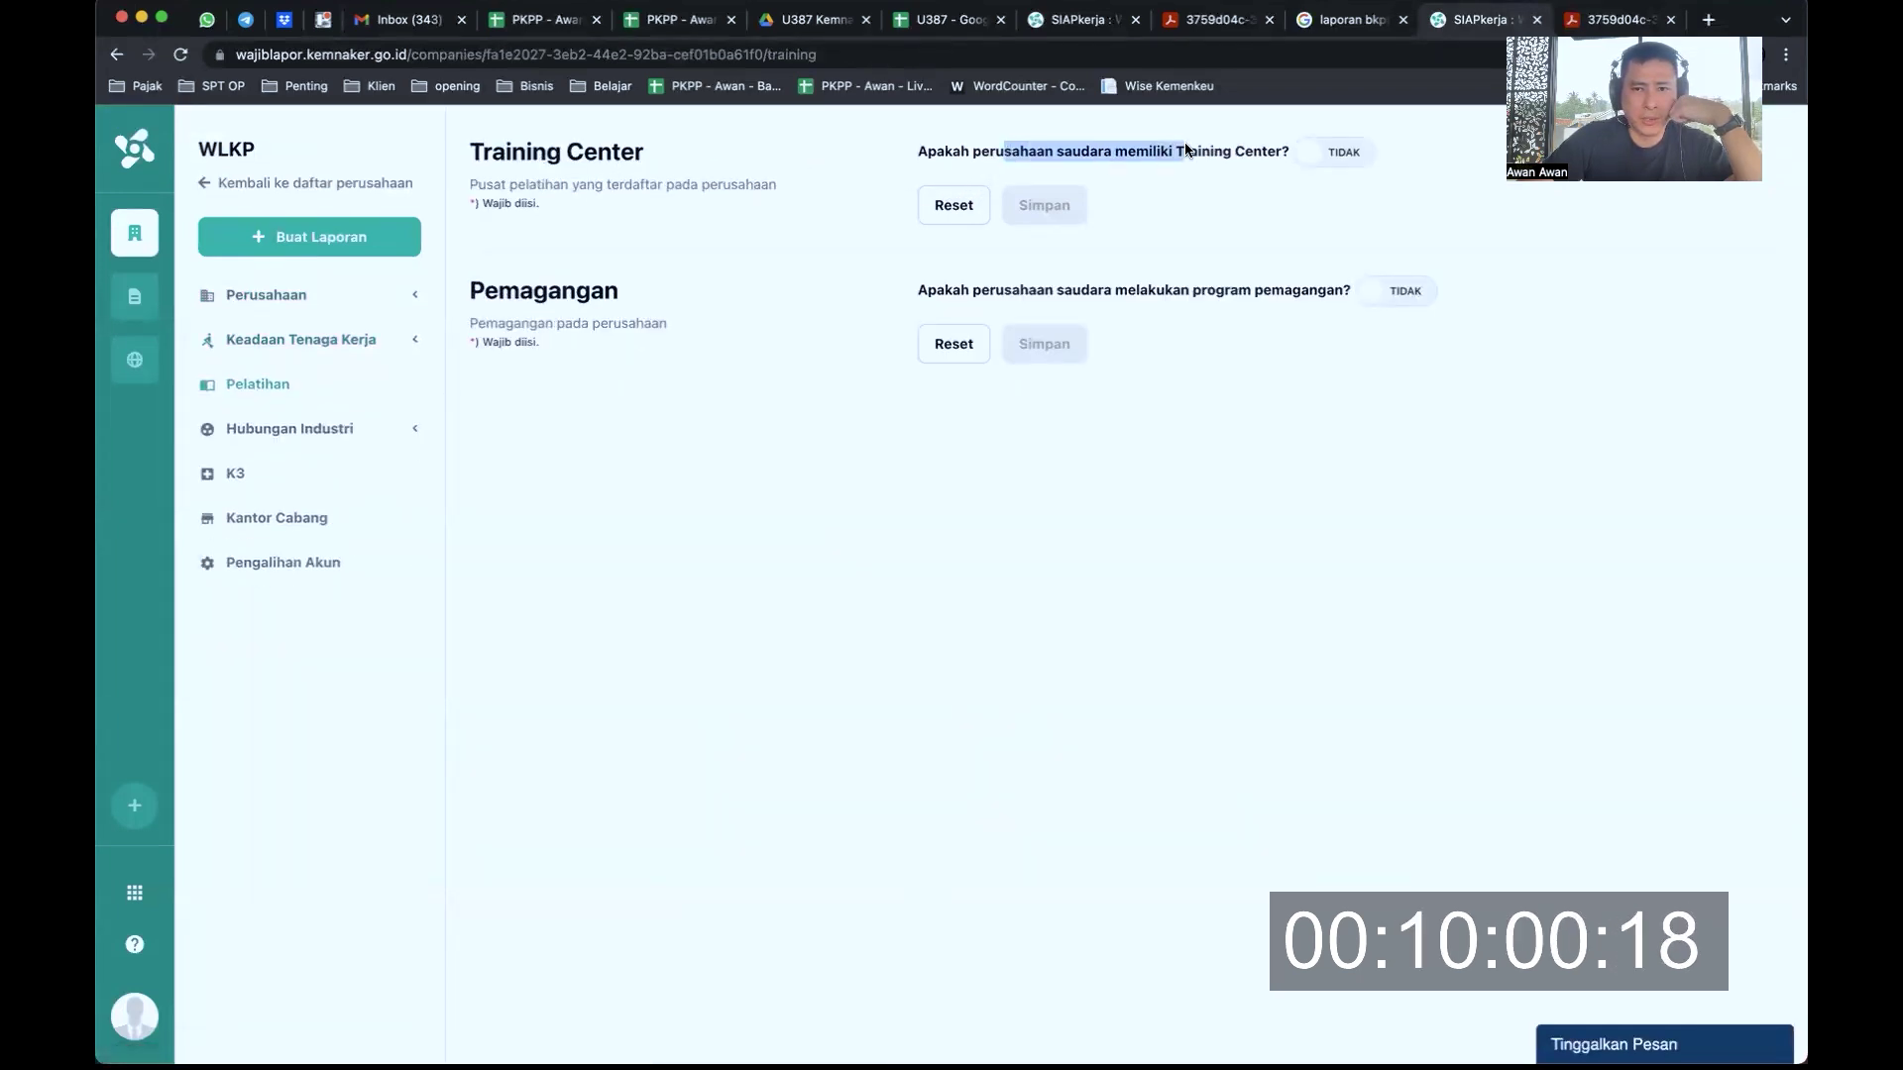
left_click(1331, 152)
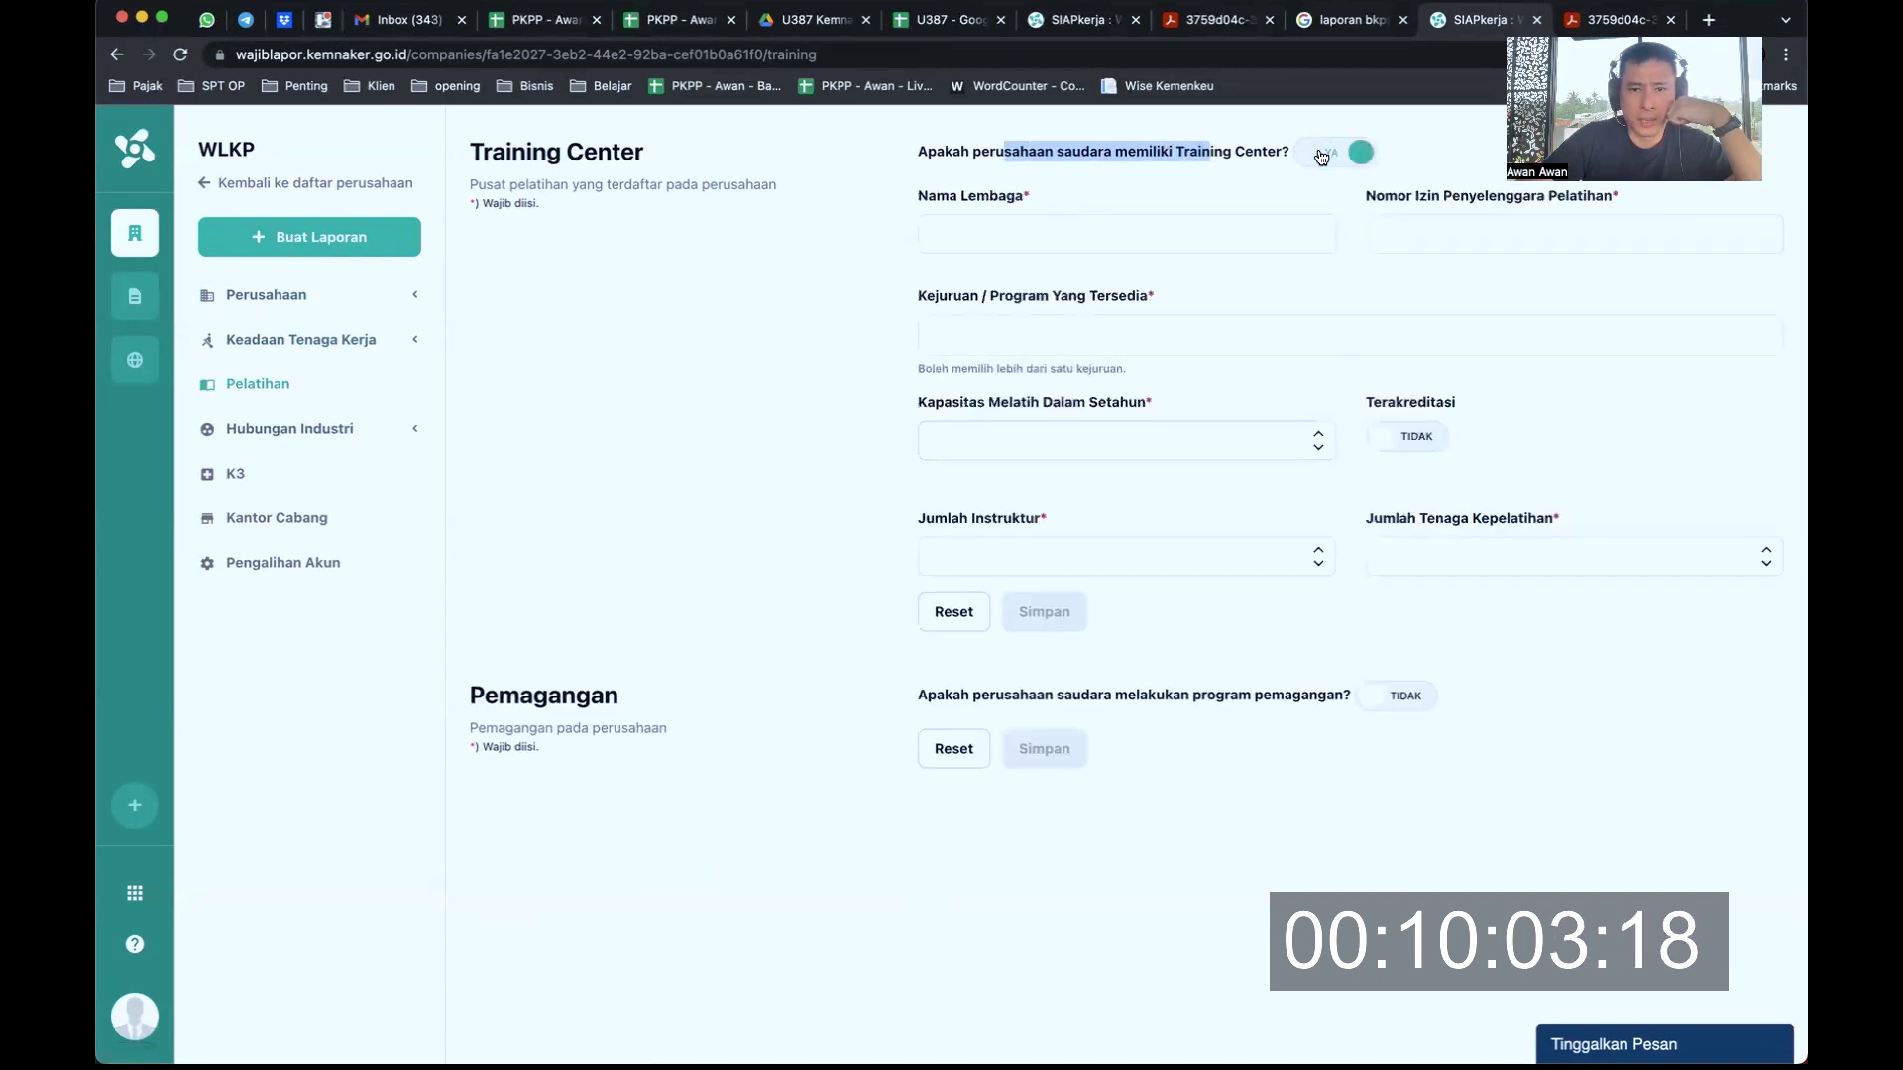
left_click(1514, 236)
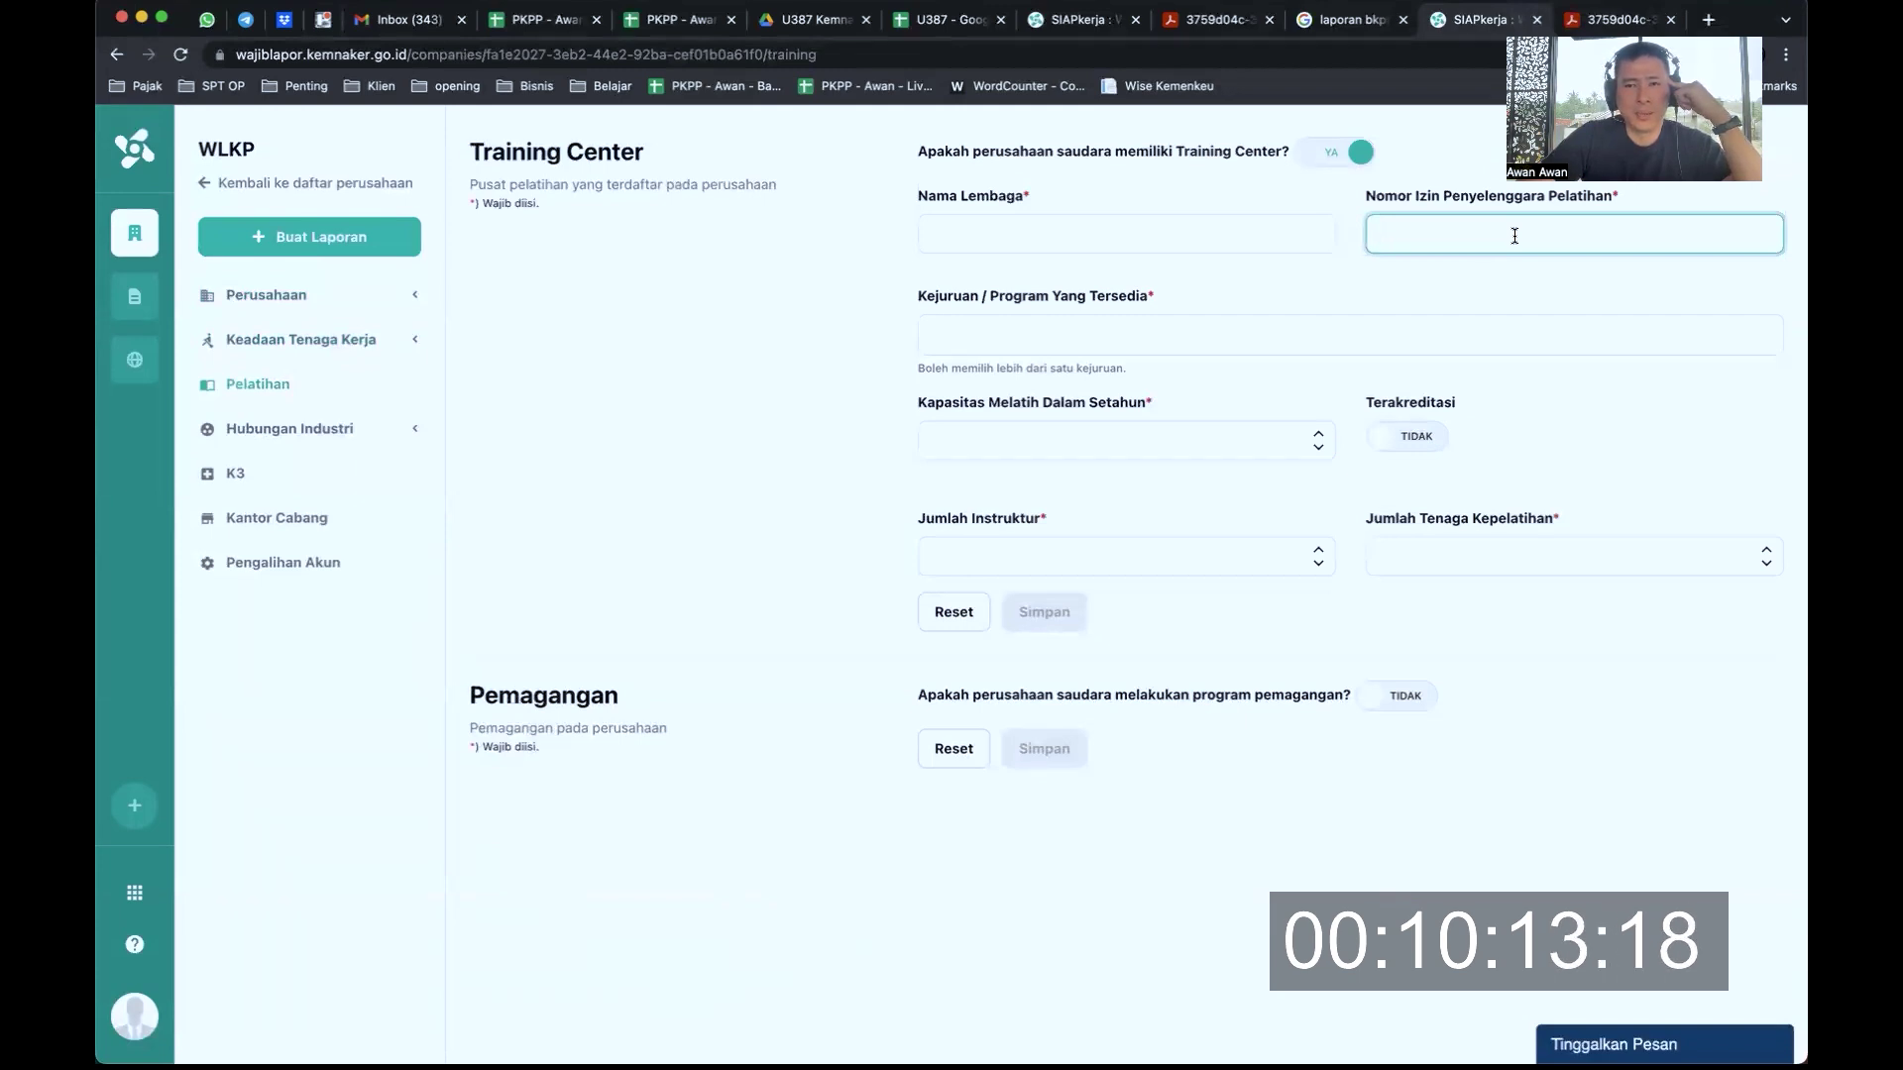
left_click(1495, 335)
left_click(776, 294)
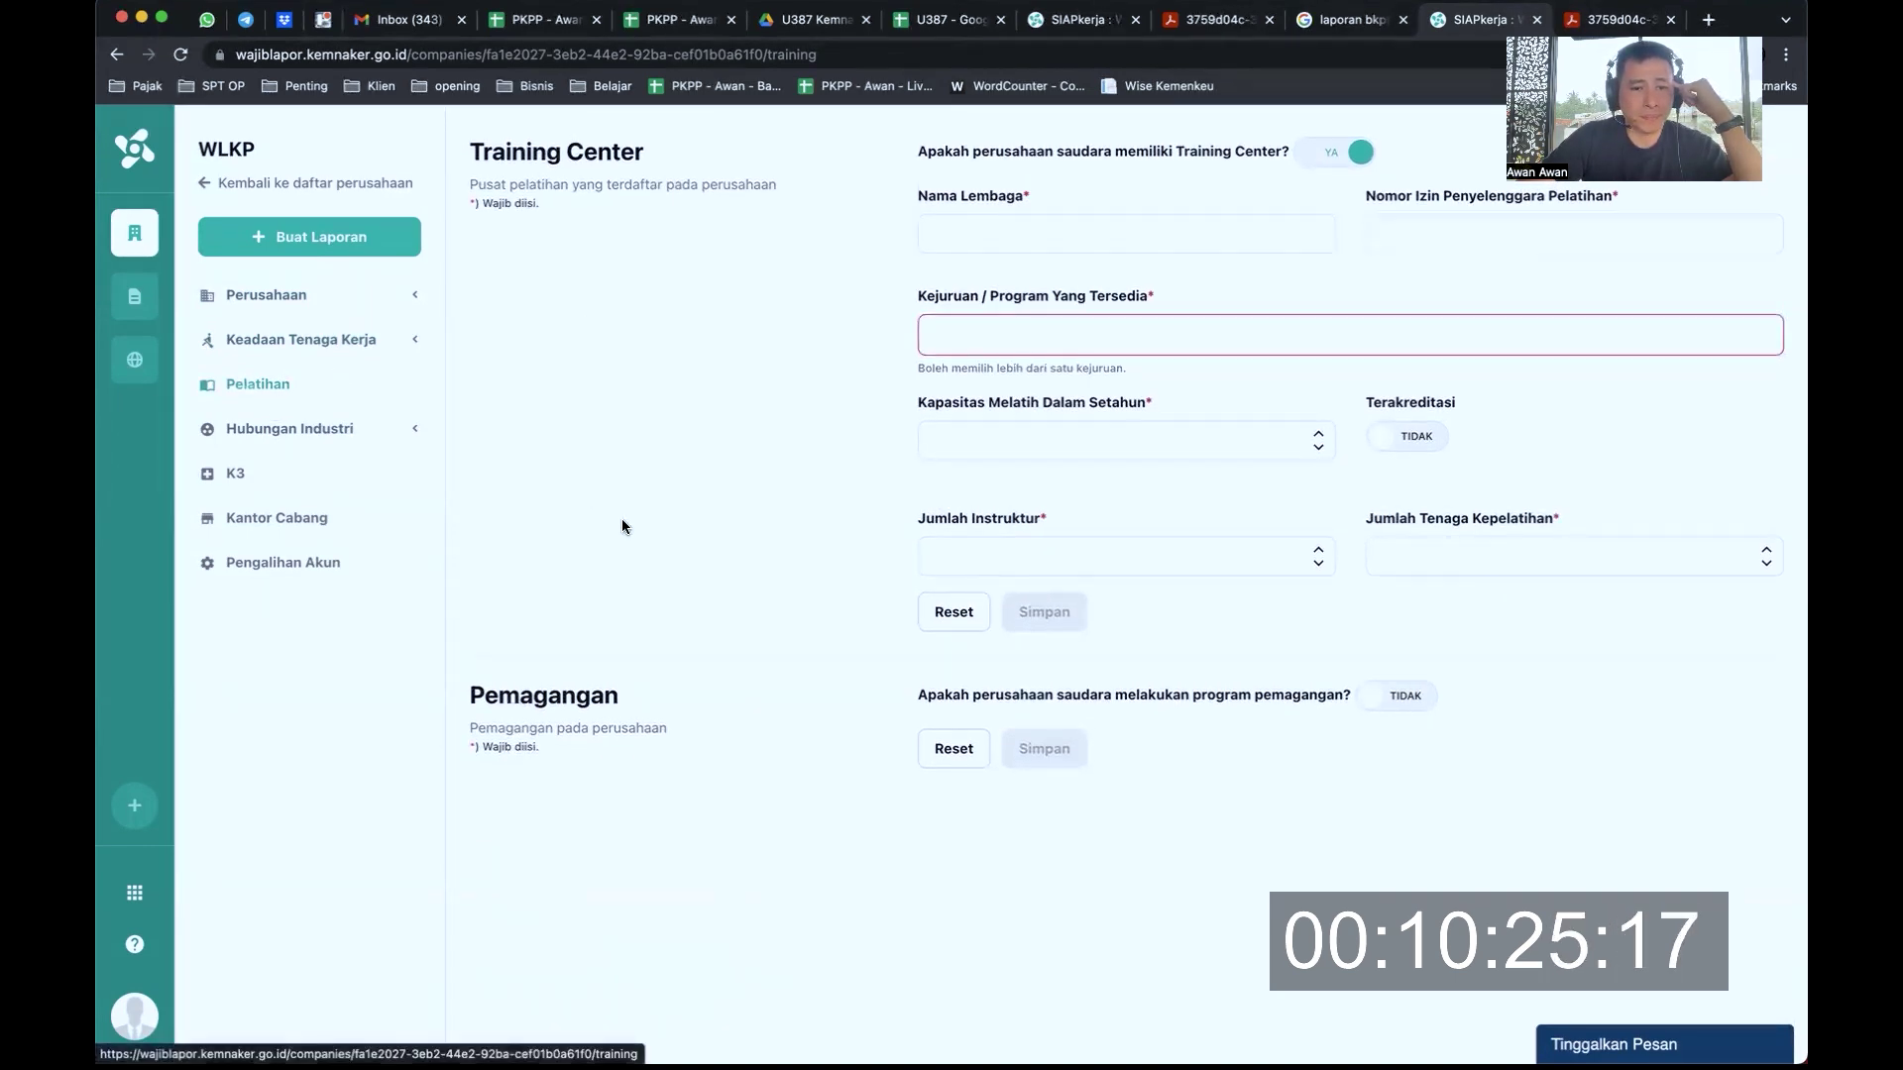
Set Pemagangan to Ya, then view the K3 and Kantor Cabang pages under Hubungan Industri
left_click(1405, 705)
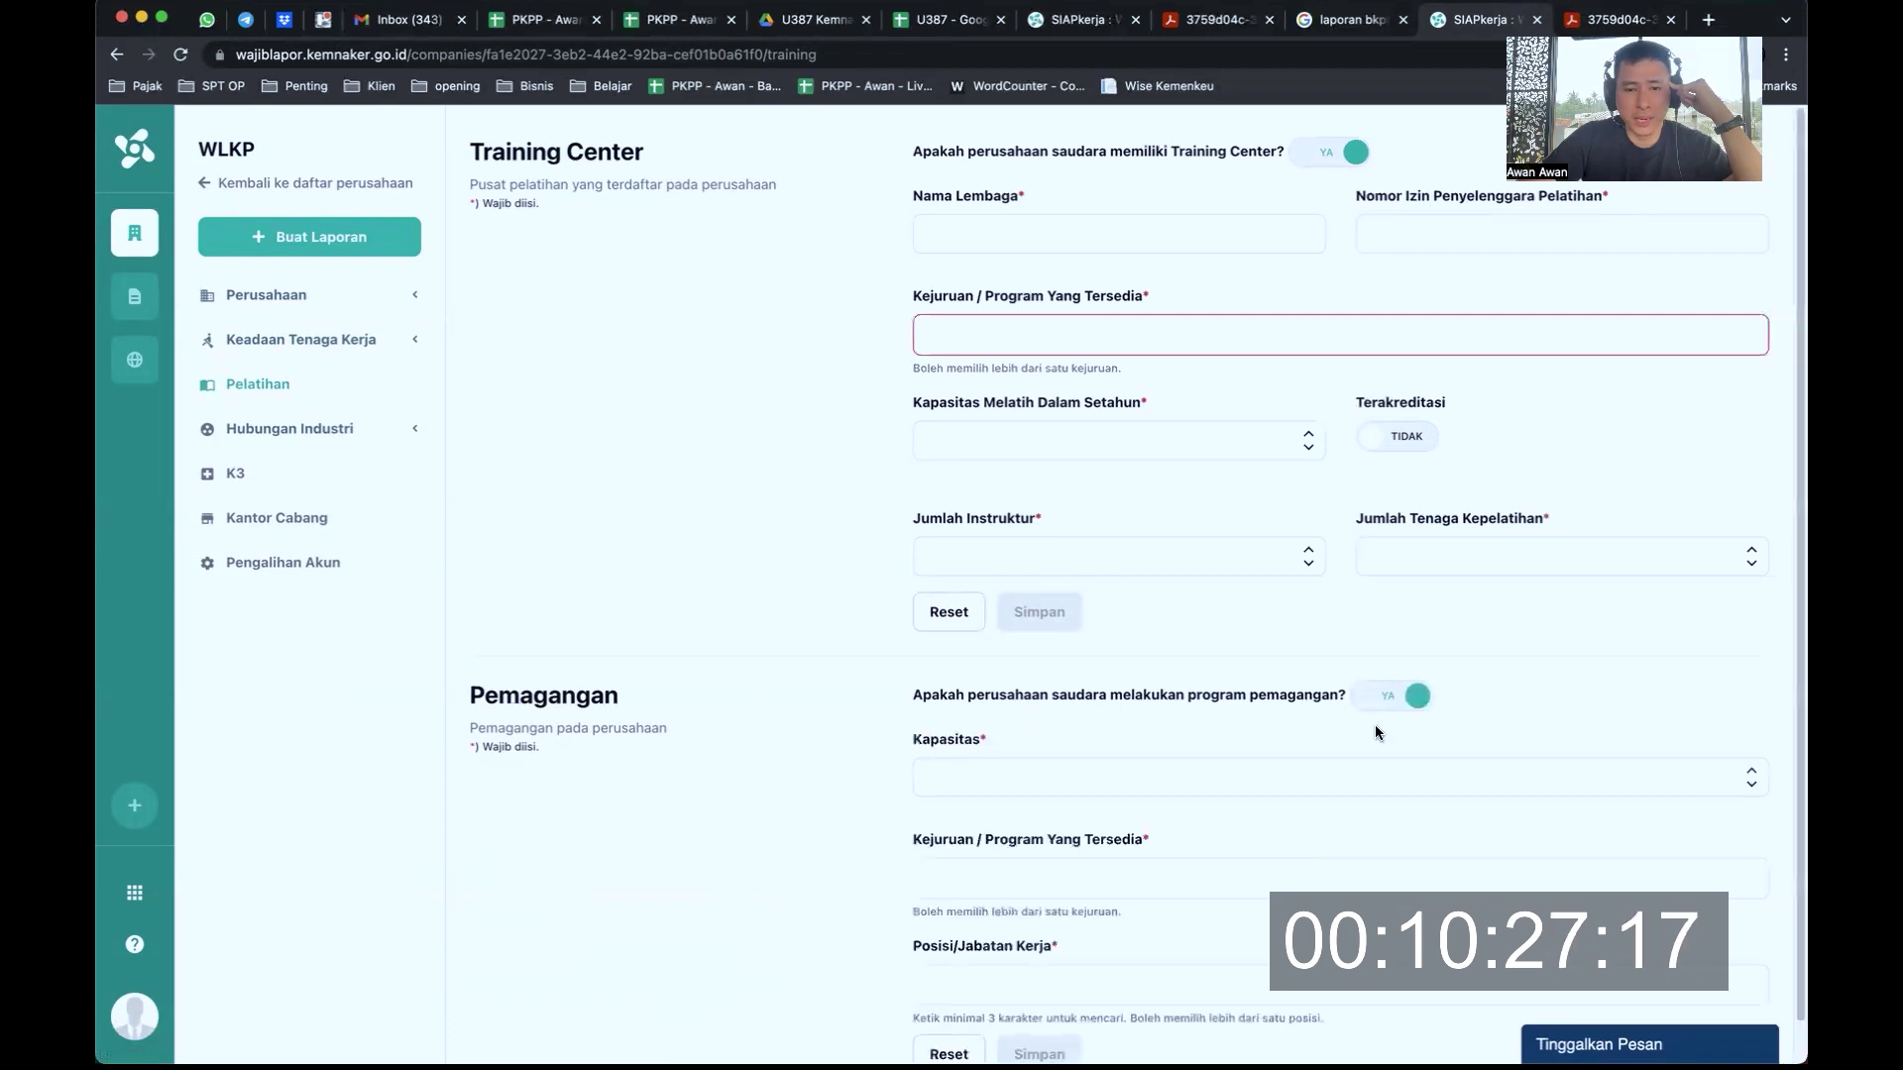
scroll(1295, 779, "down", 1)
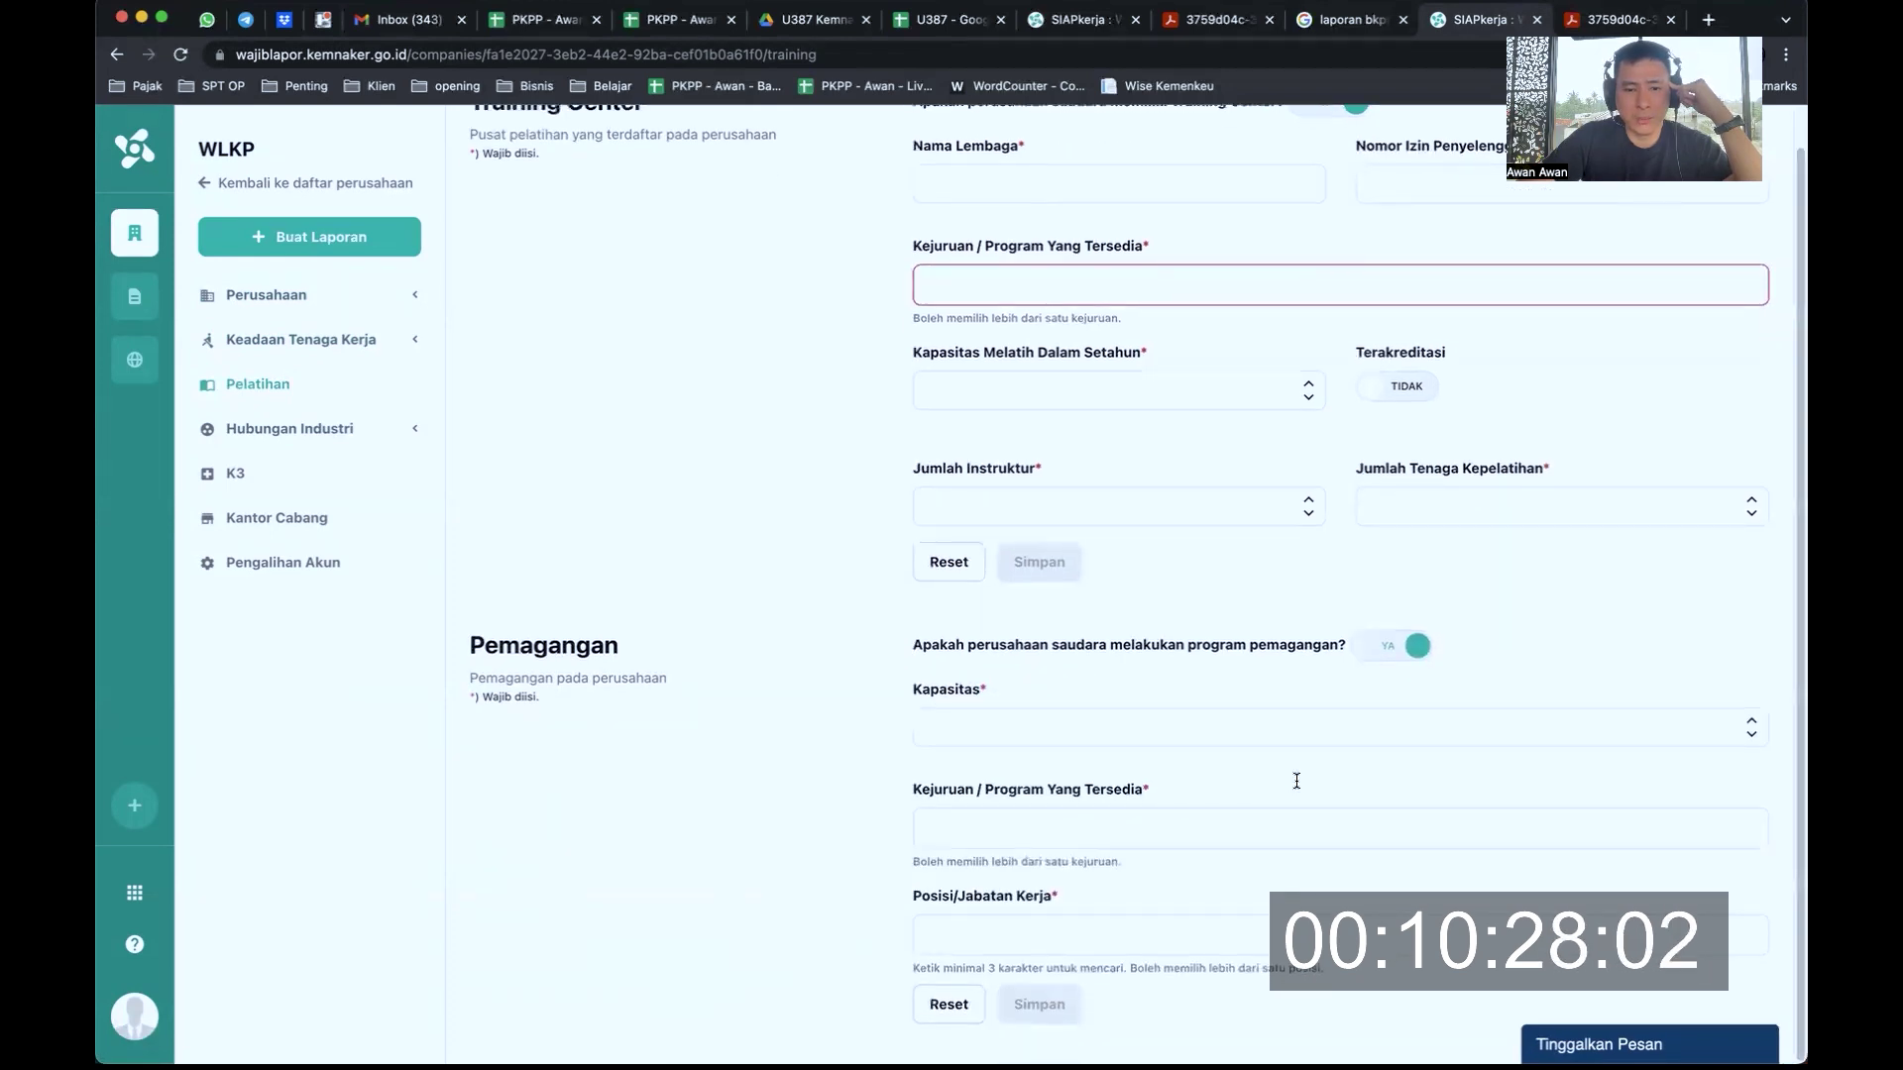
left_click(356, 432)
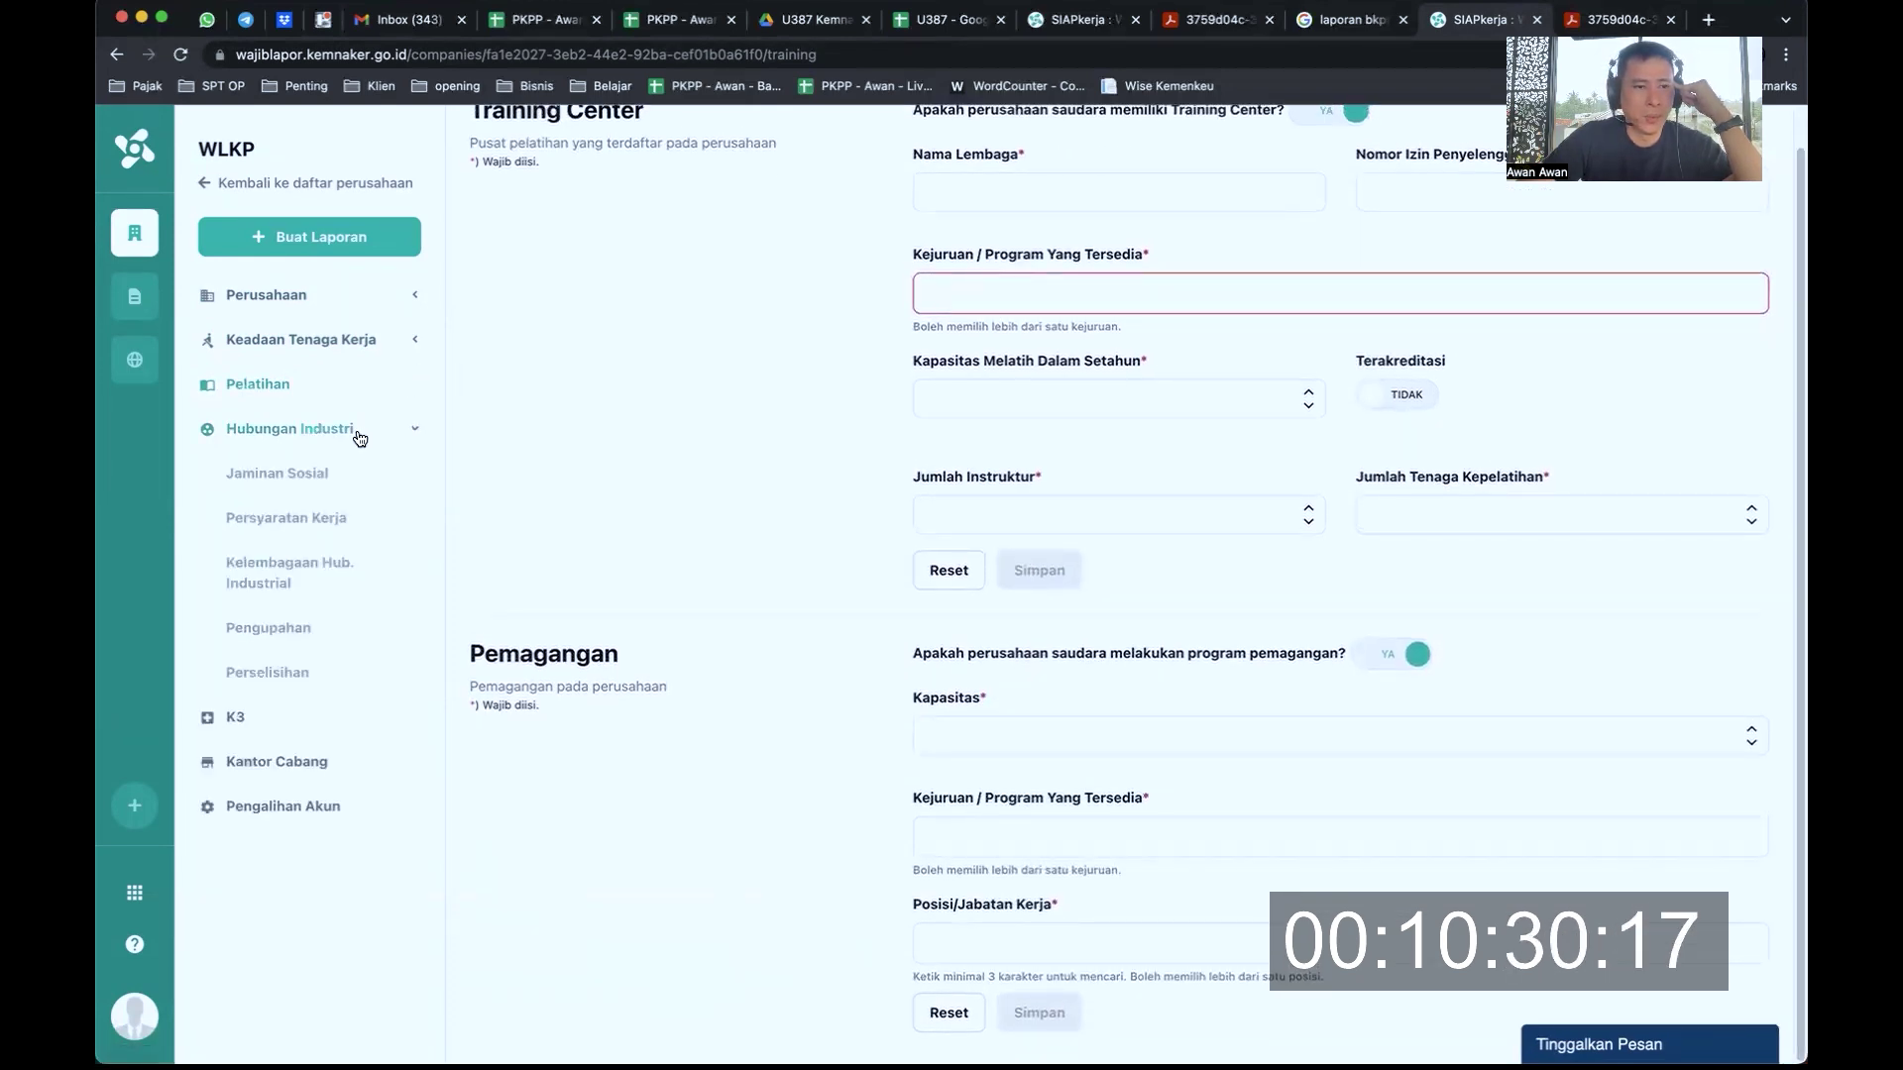
left_click(326, 728)
left_click(318, 764)
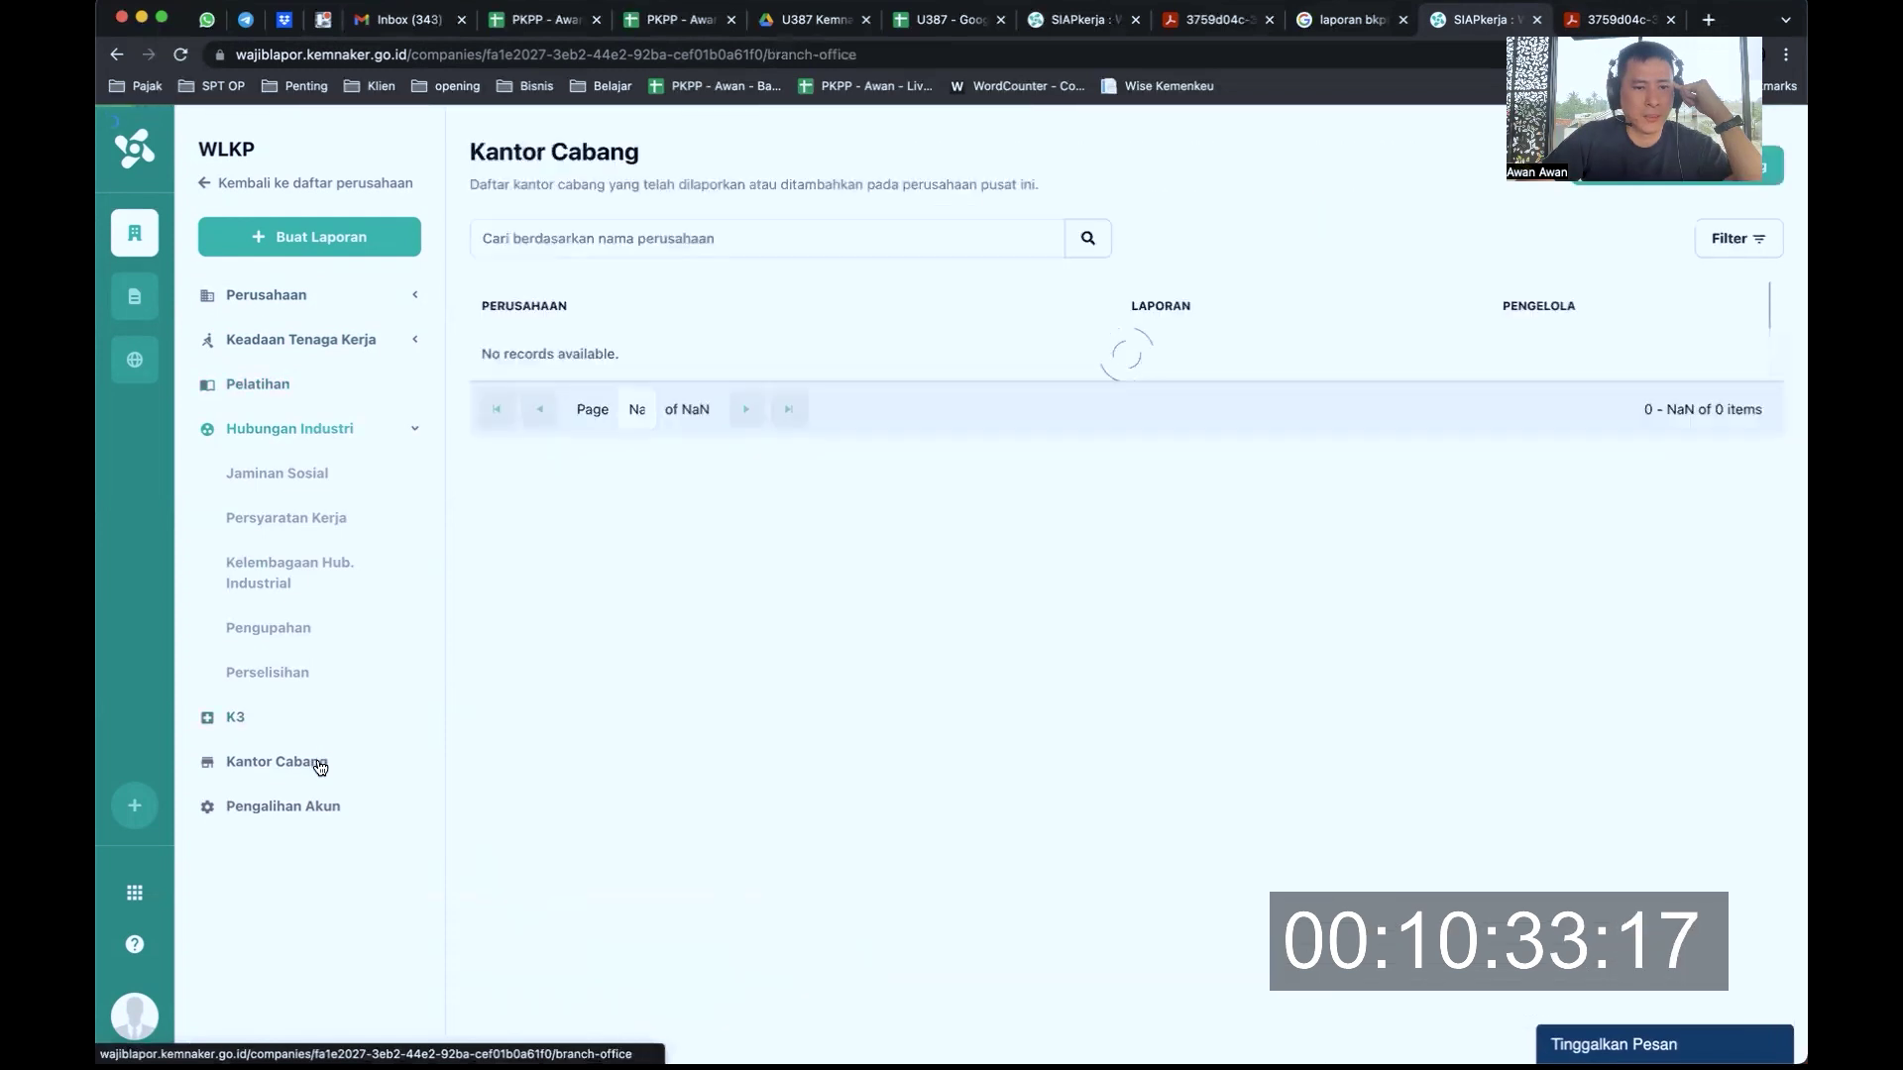
Open Perusahaan > Pelaporan, where the 20 Mar 2022 report shows Sudah Tidak Berlaku
left_click(320, 296)
left_click(310, 339)
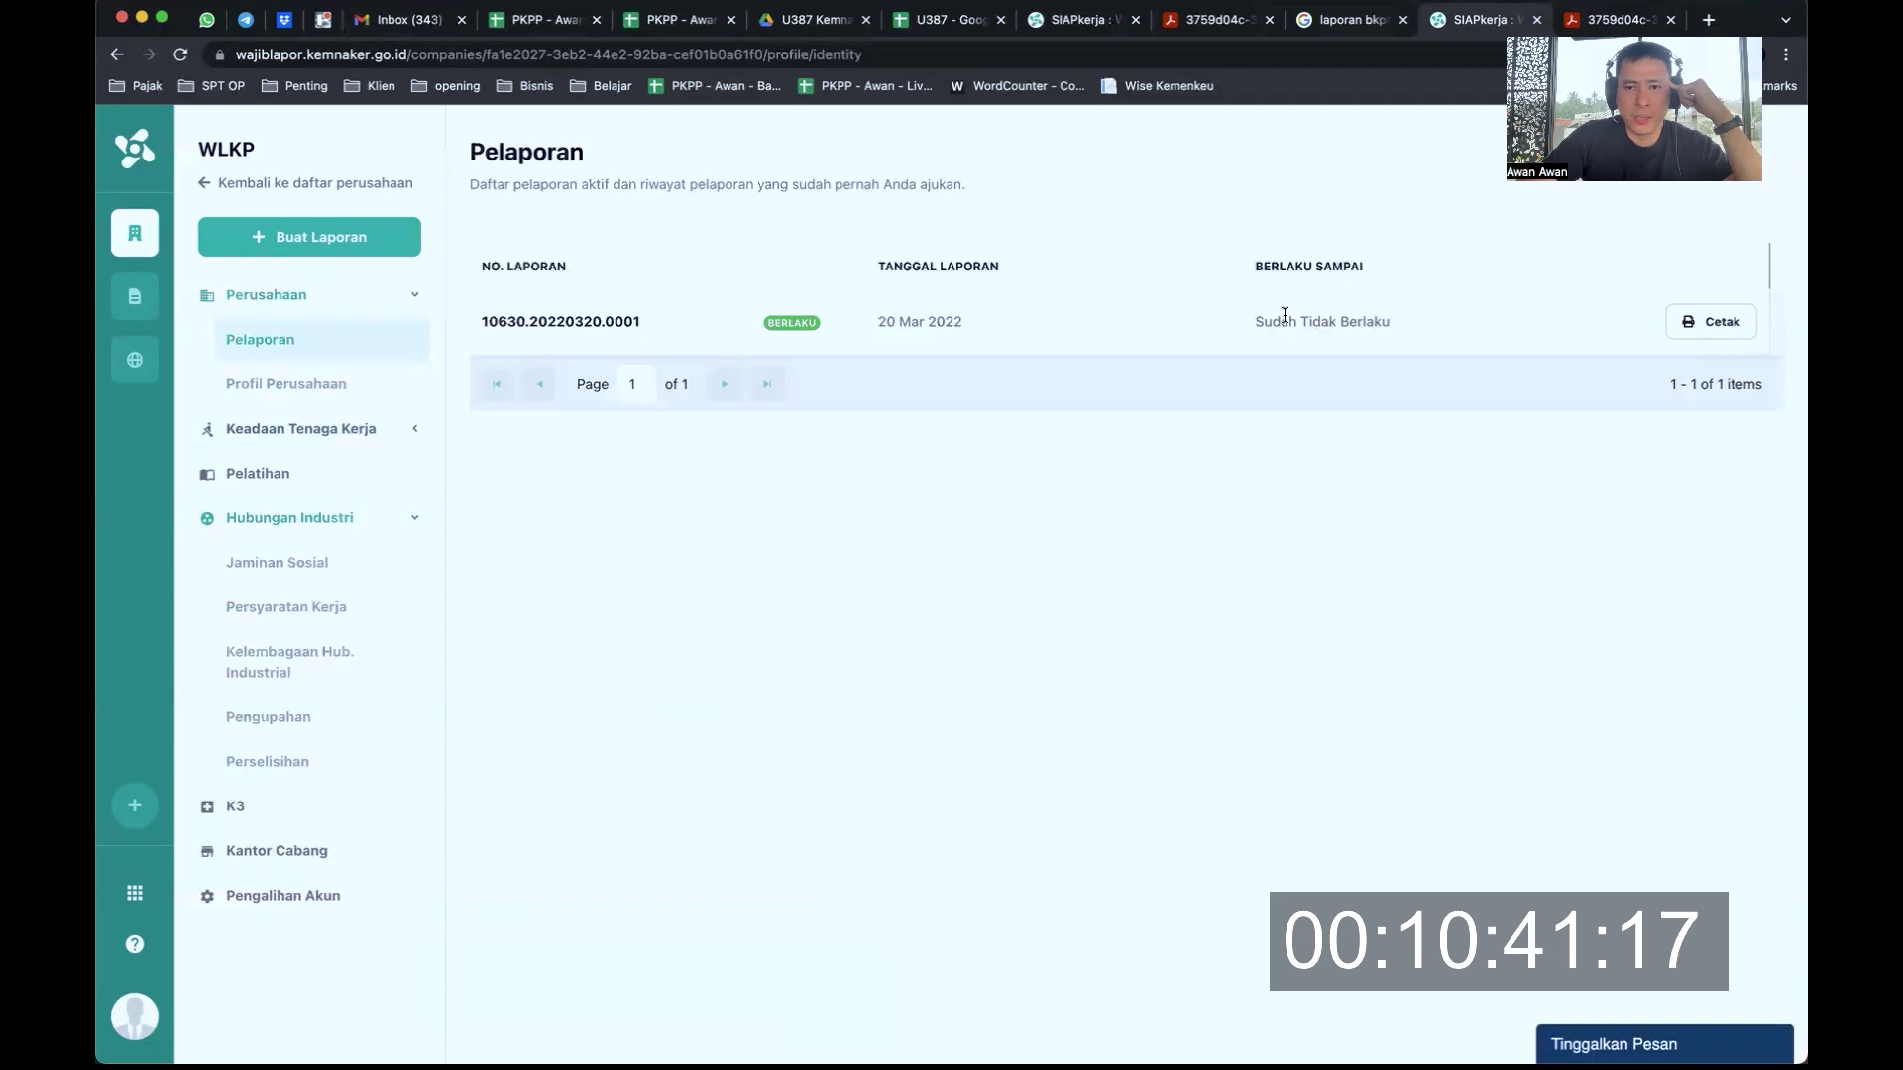
left_click_drag(1284, 319, 1350, 321)
Start a new WLKP report with Buat Laporan and confirm the dialog
left_click(325, 238)
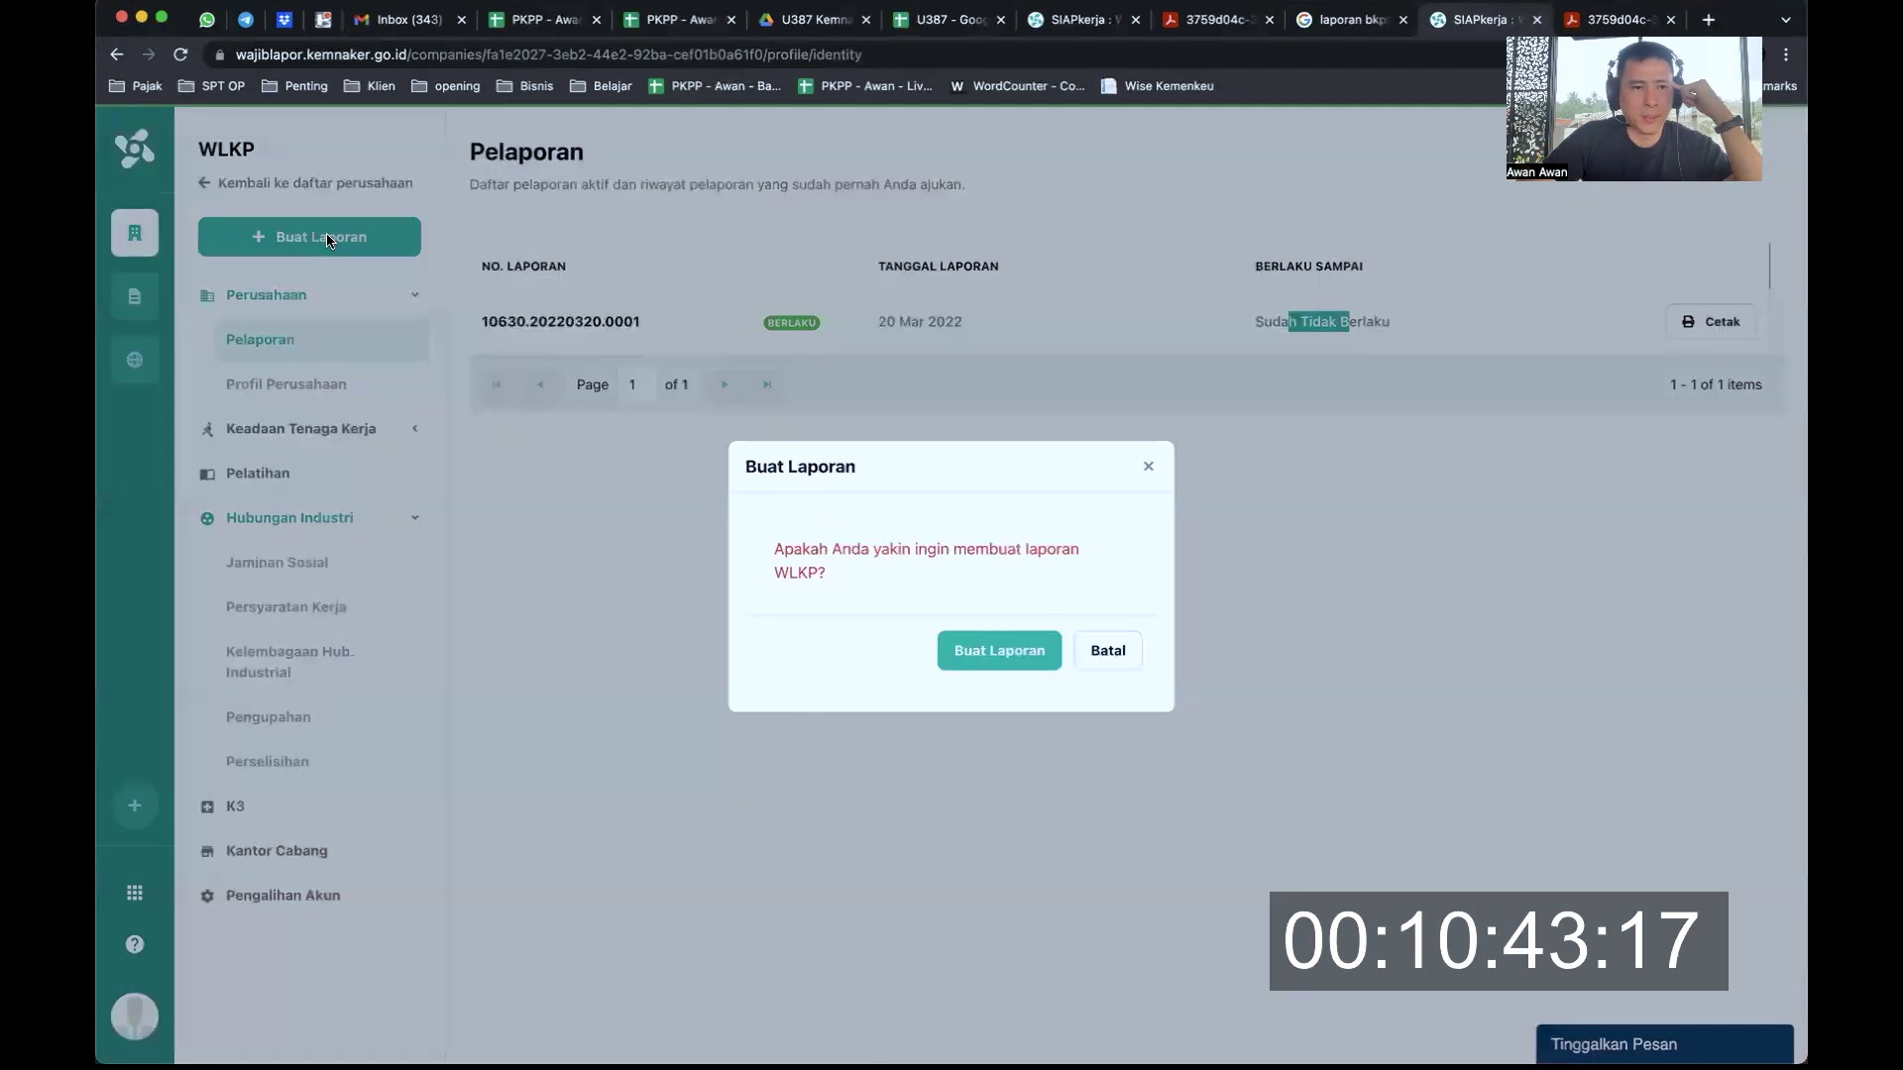
left_click_drag(836, 557, 1023, 547)
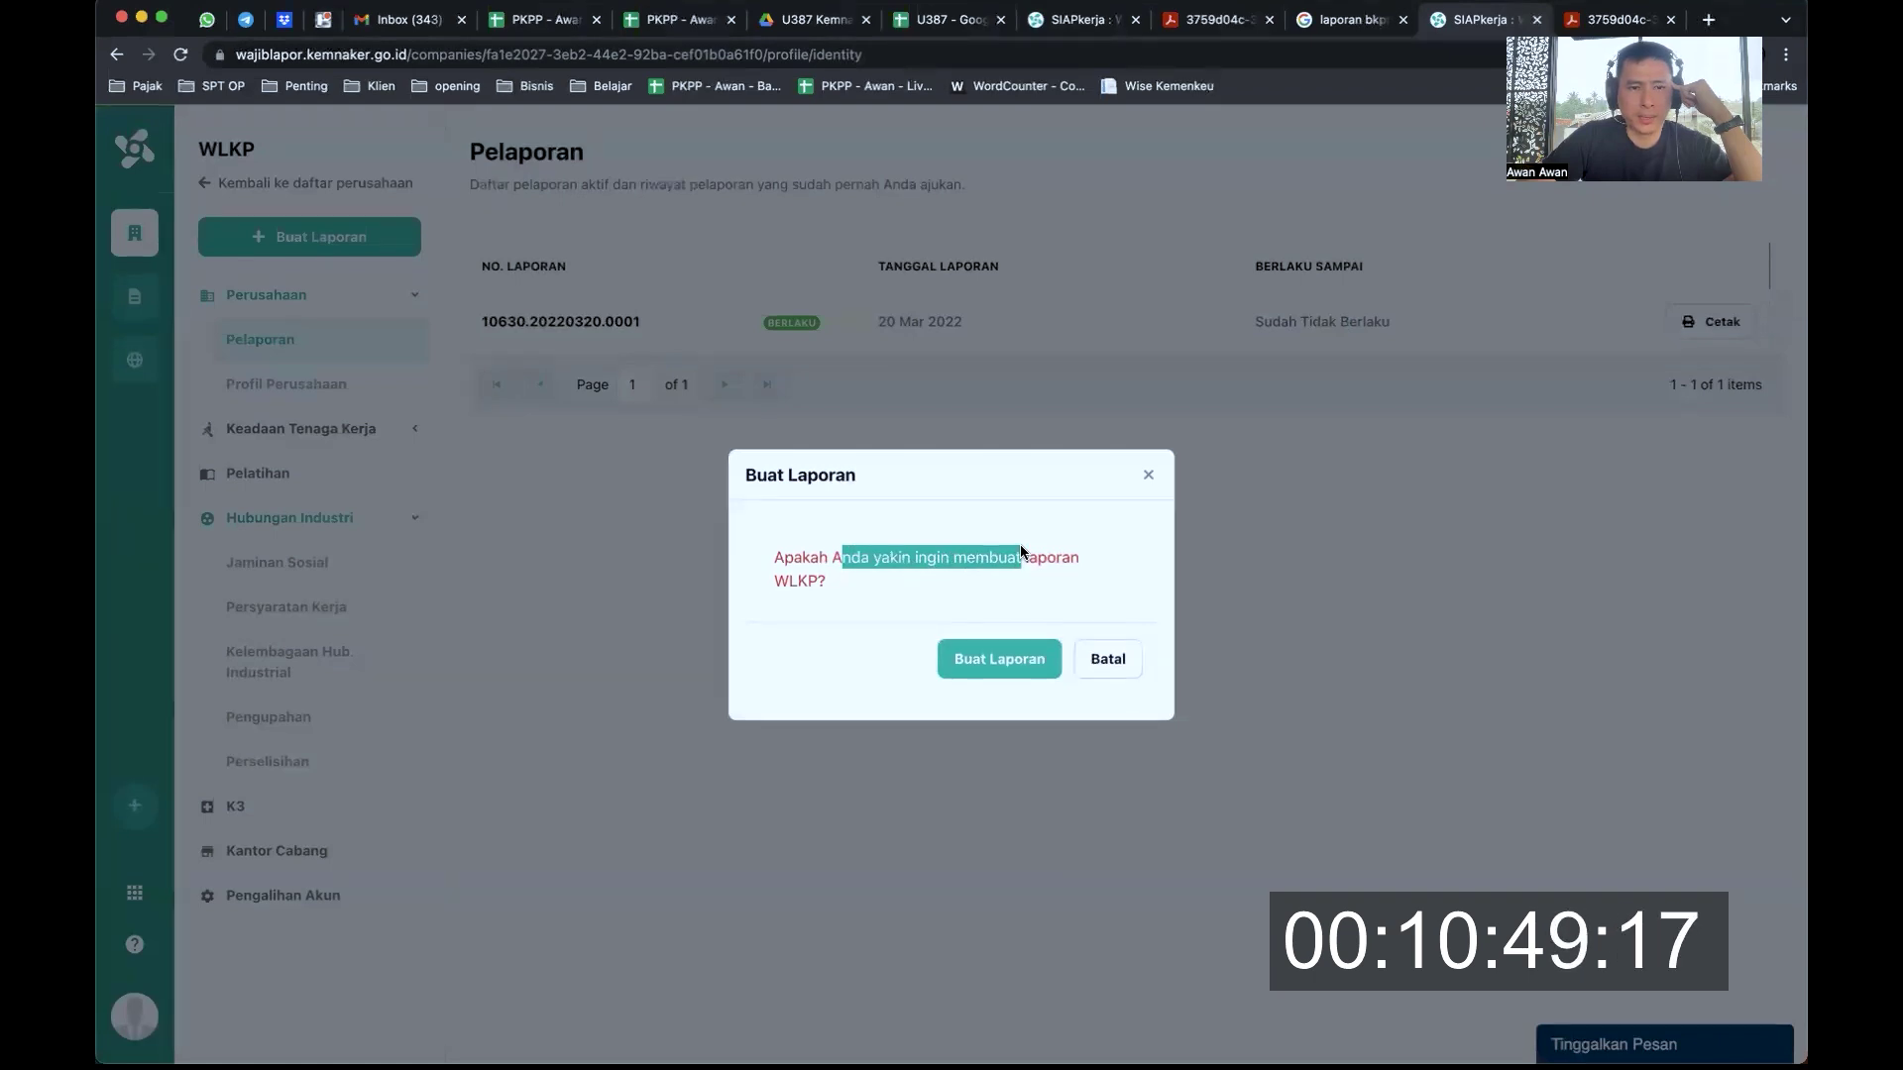
left_click(1024, 671)
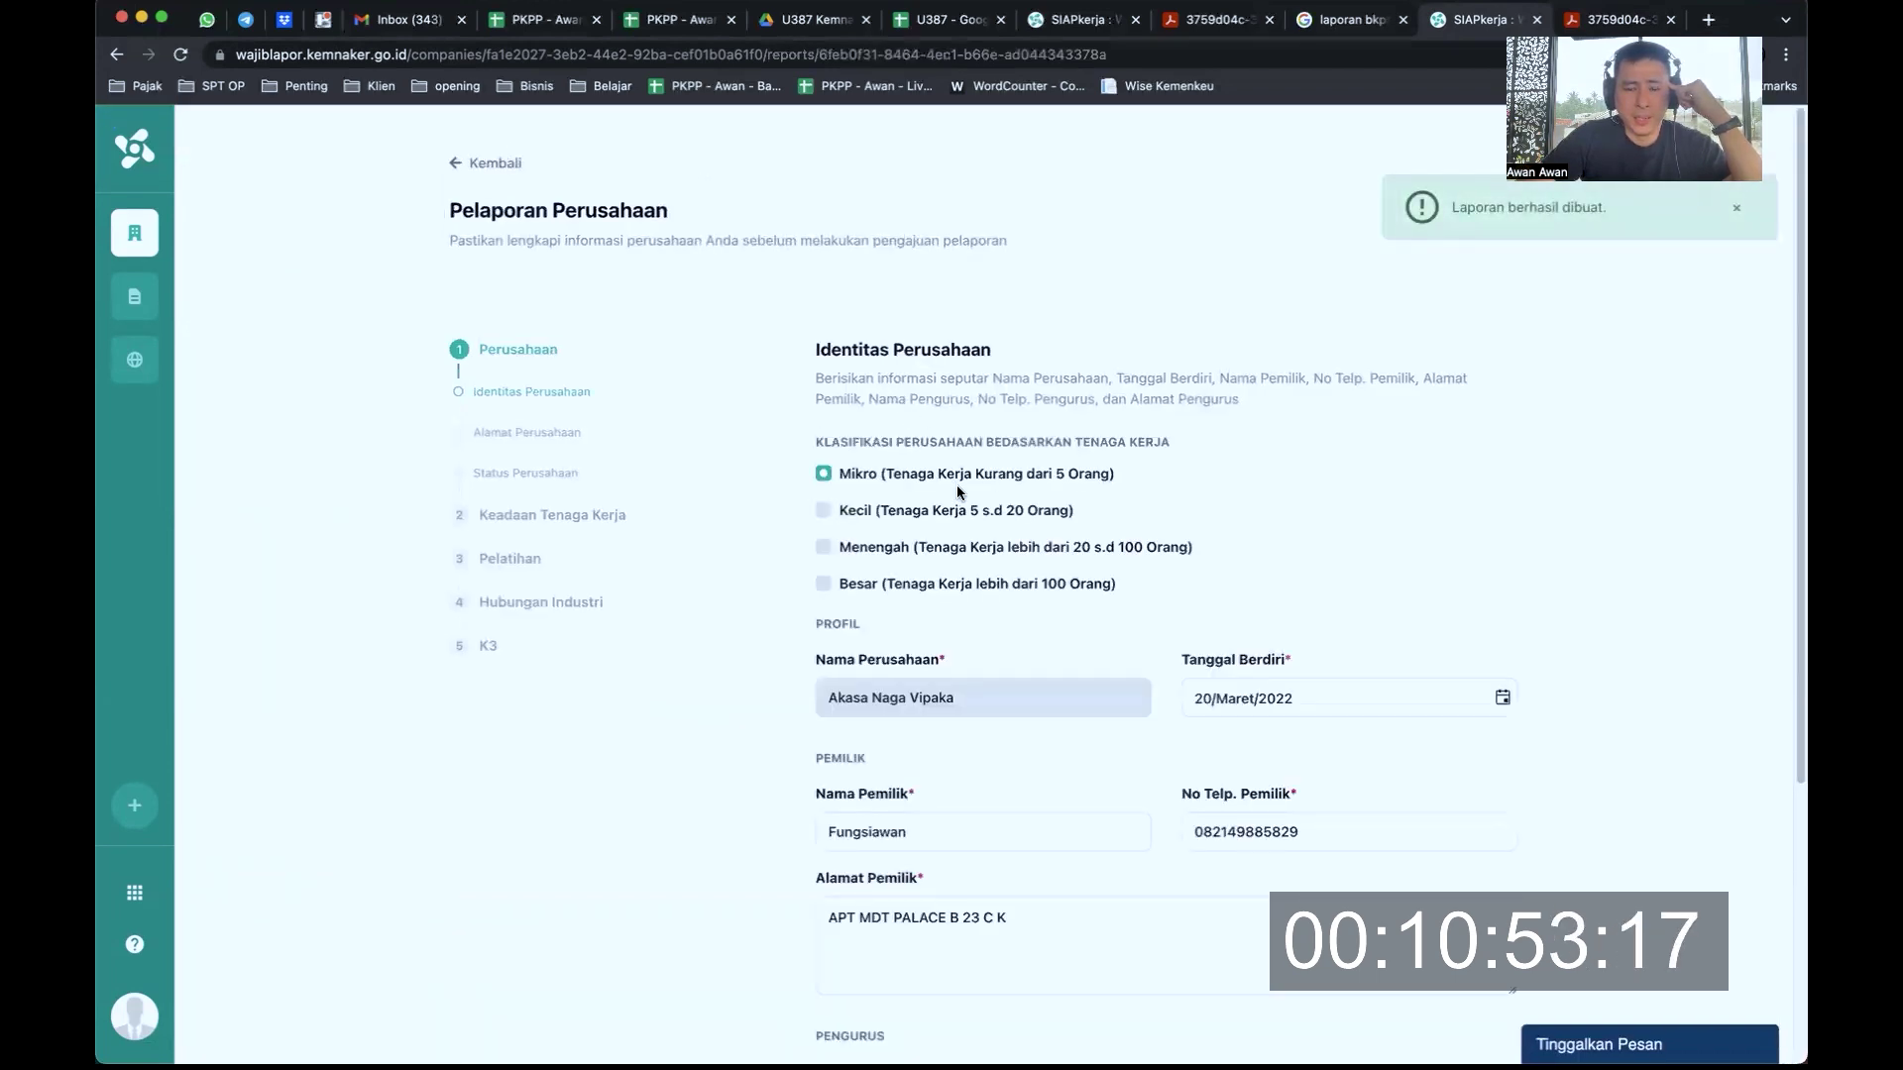
Move past the company identity and address steps to Status Perusahaan
scroll(1022, 482, "down", 3)
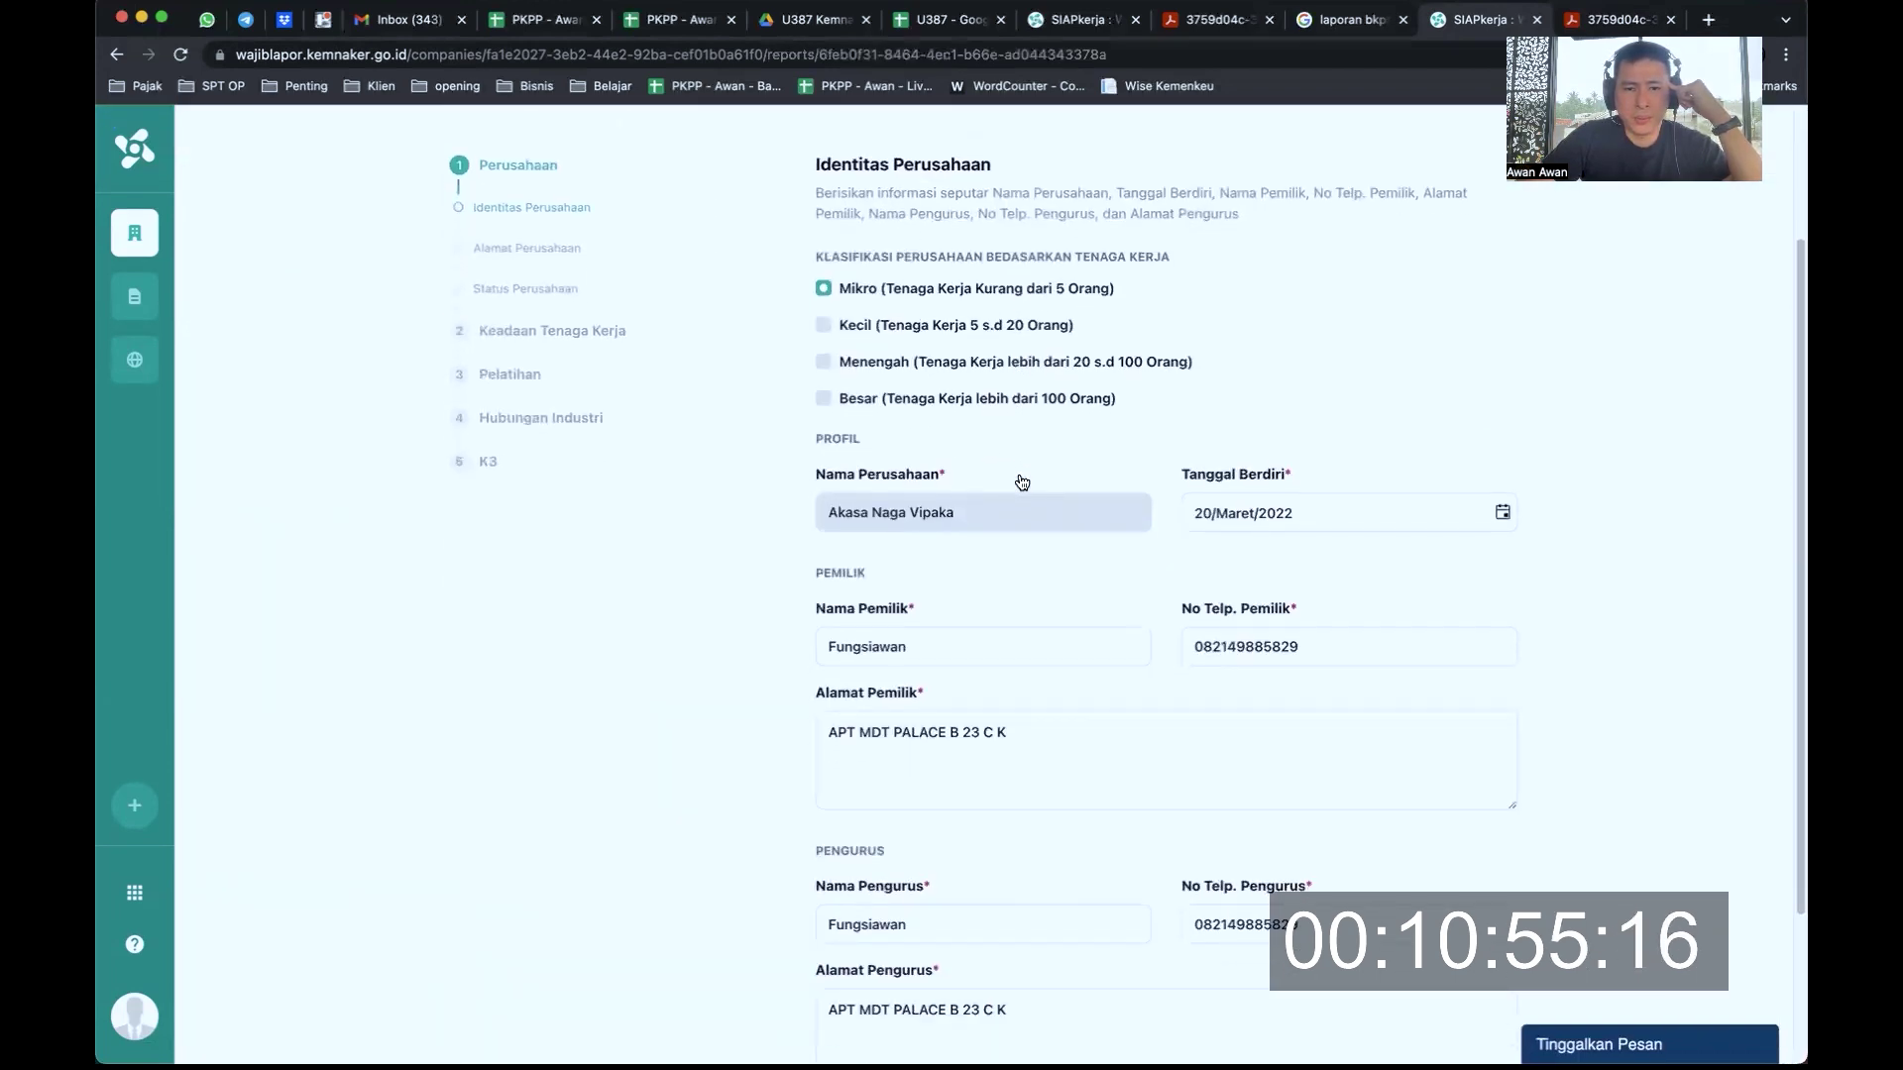
scroll(1237, 538, "down", 3)
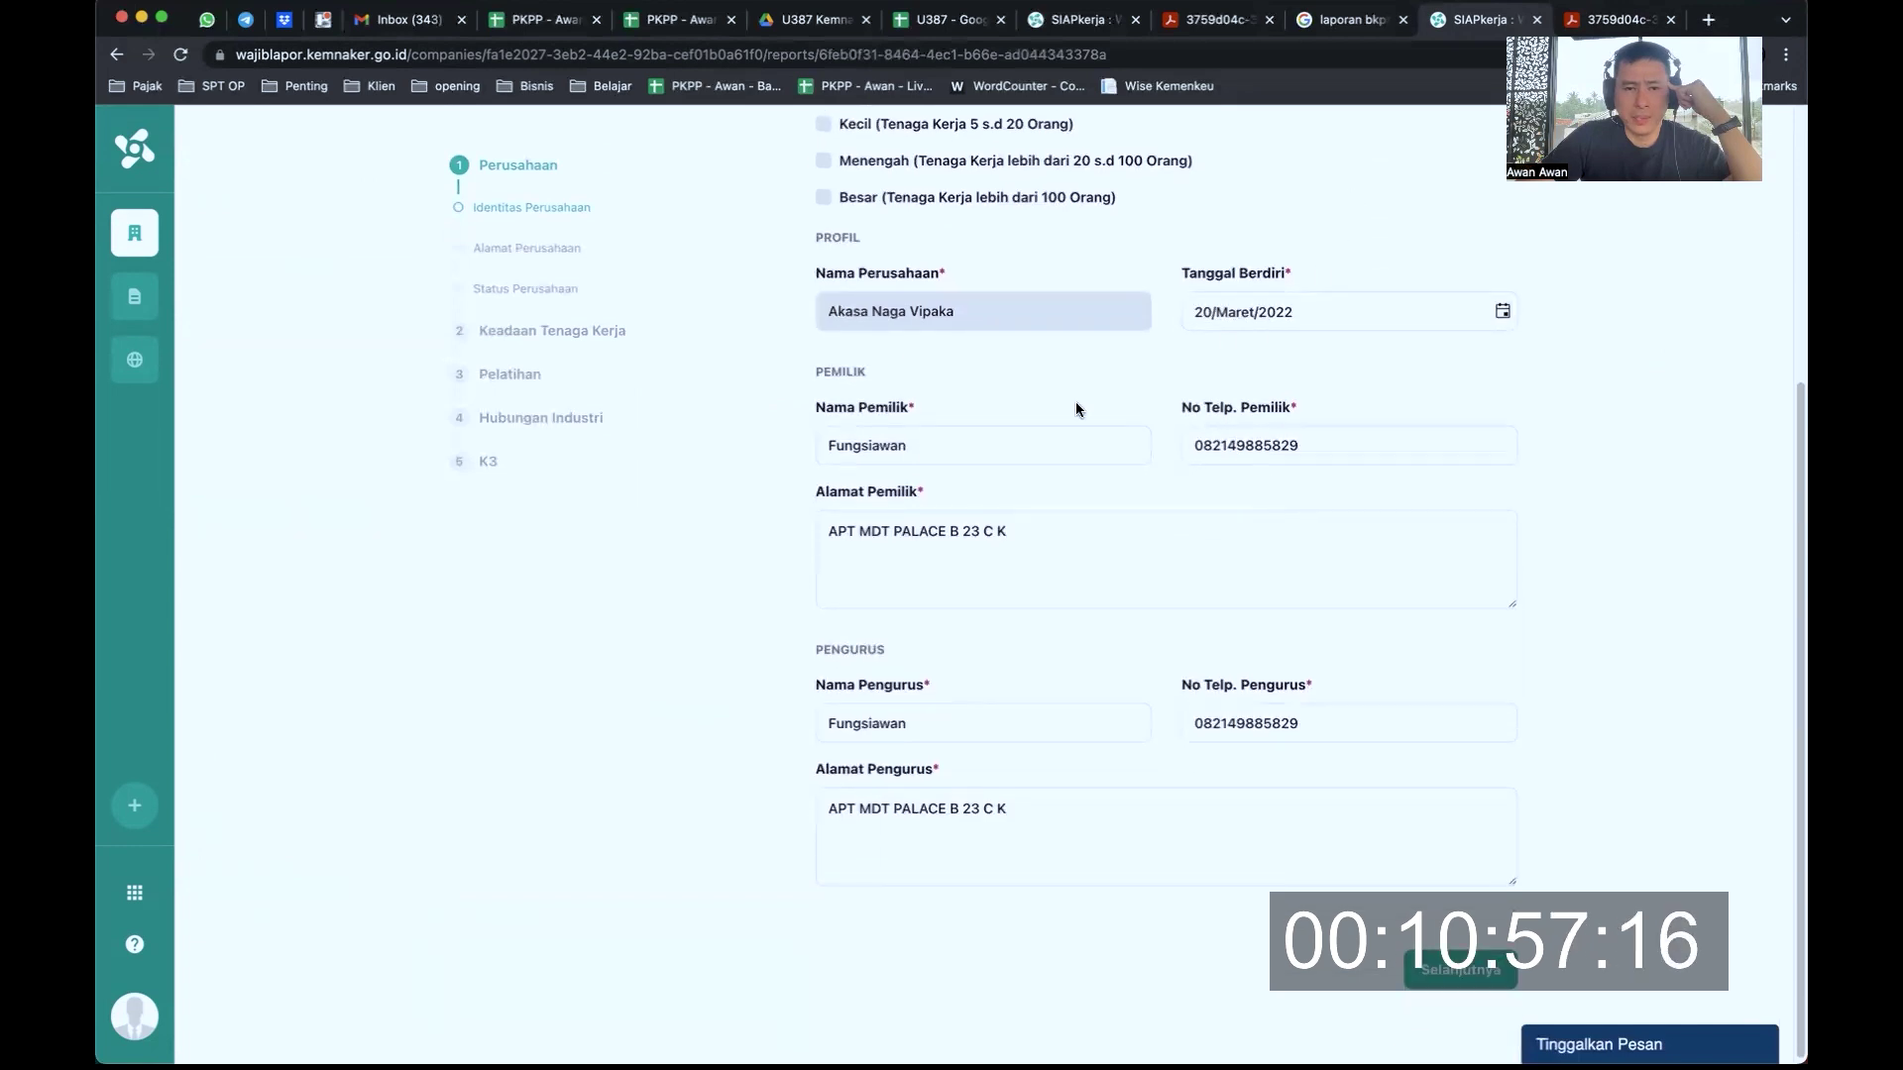
scroll(1066, 570, "down", 1)
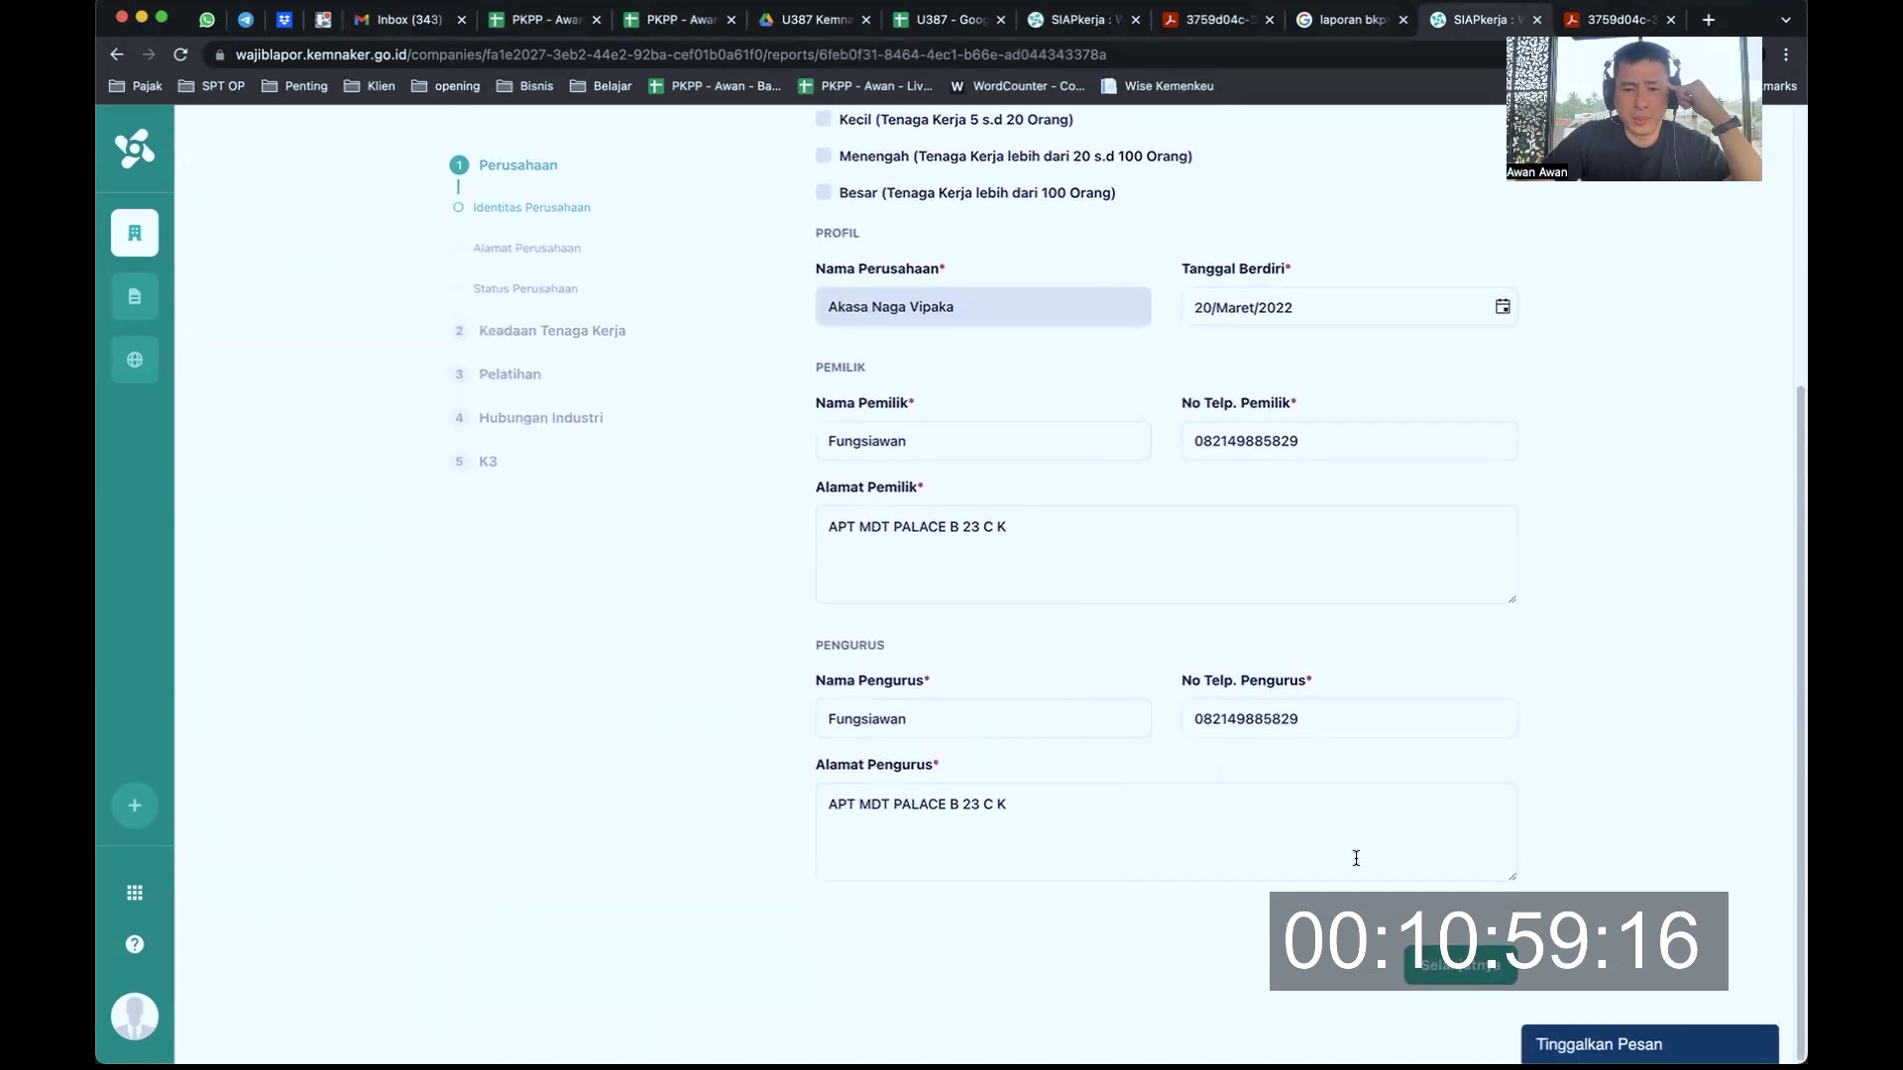
left_click(1460, 964)
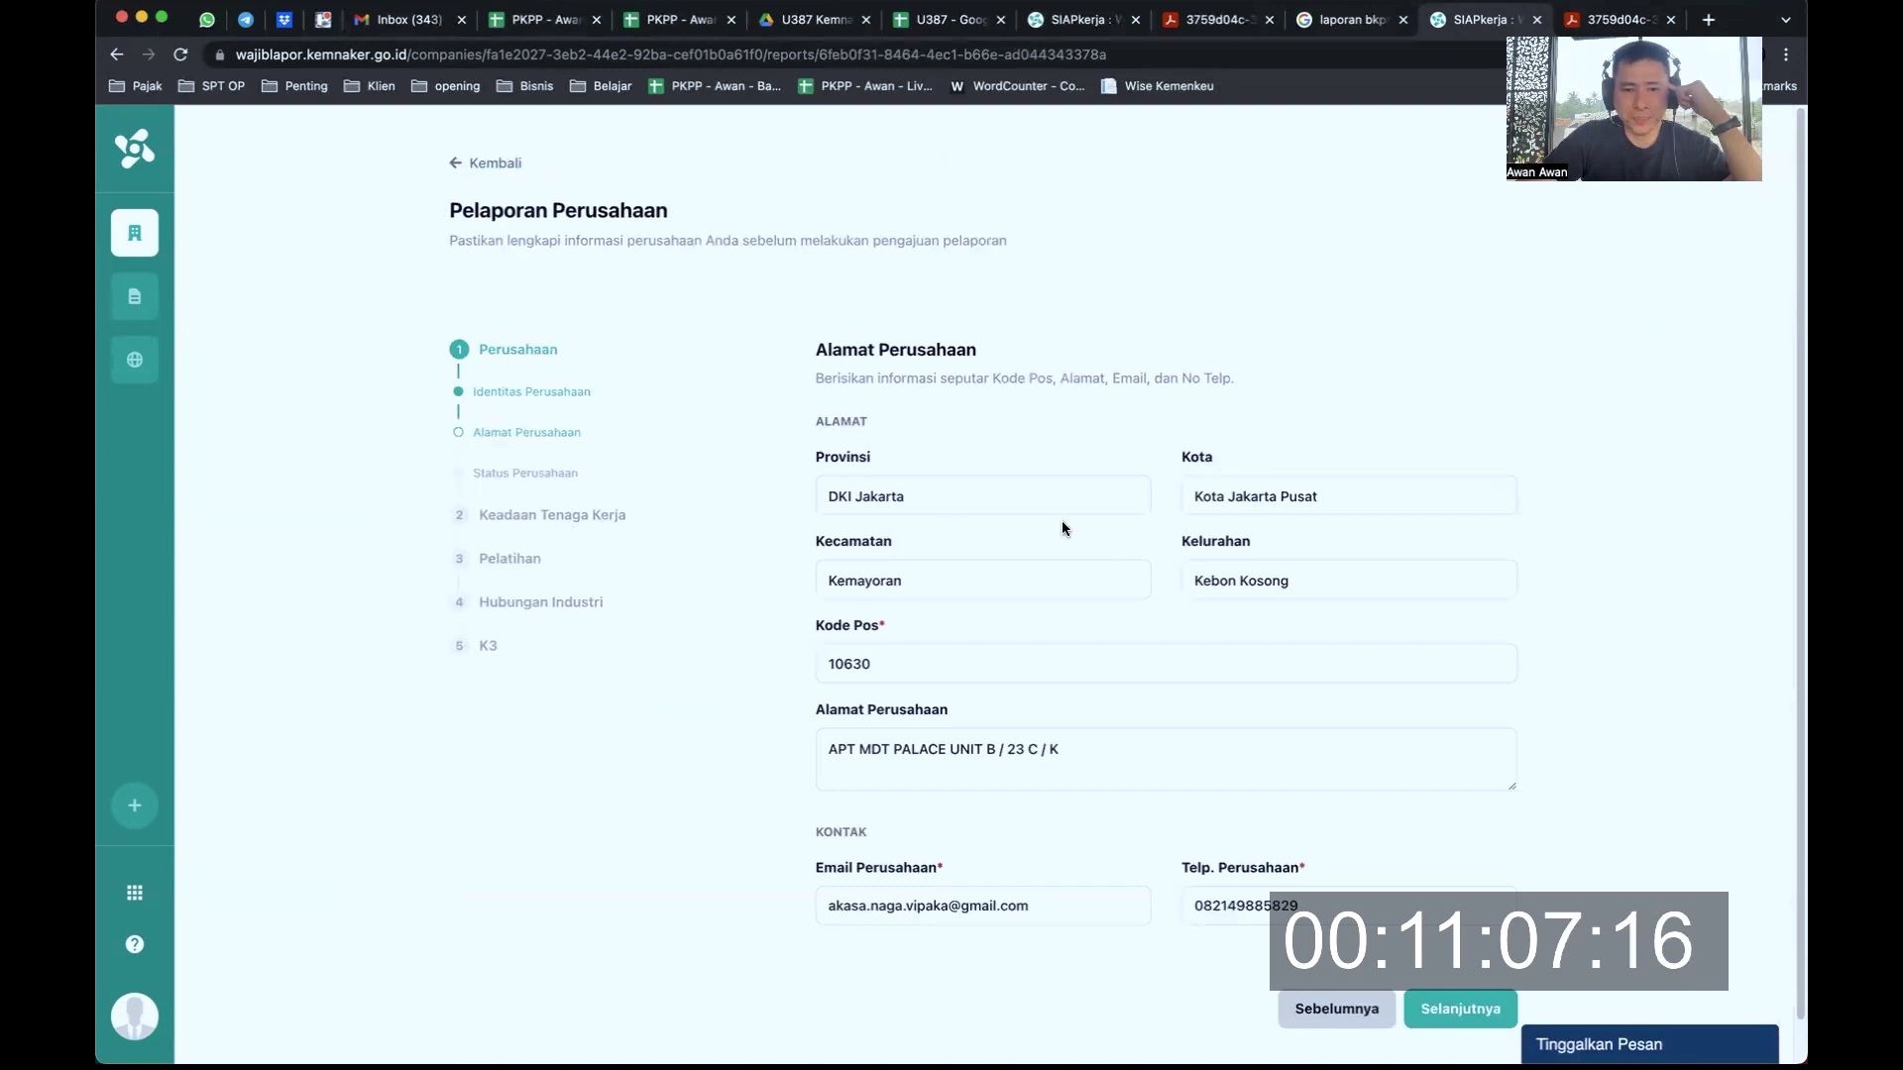
scroll(1070, 573, "down", 1)
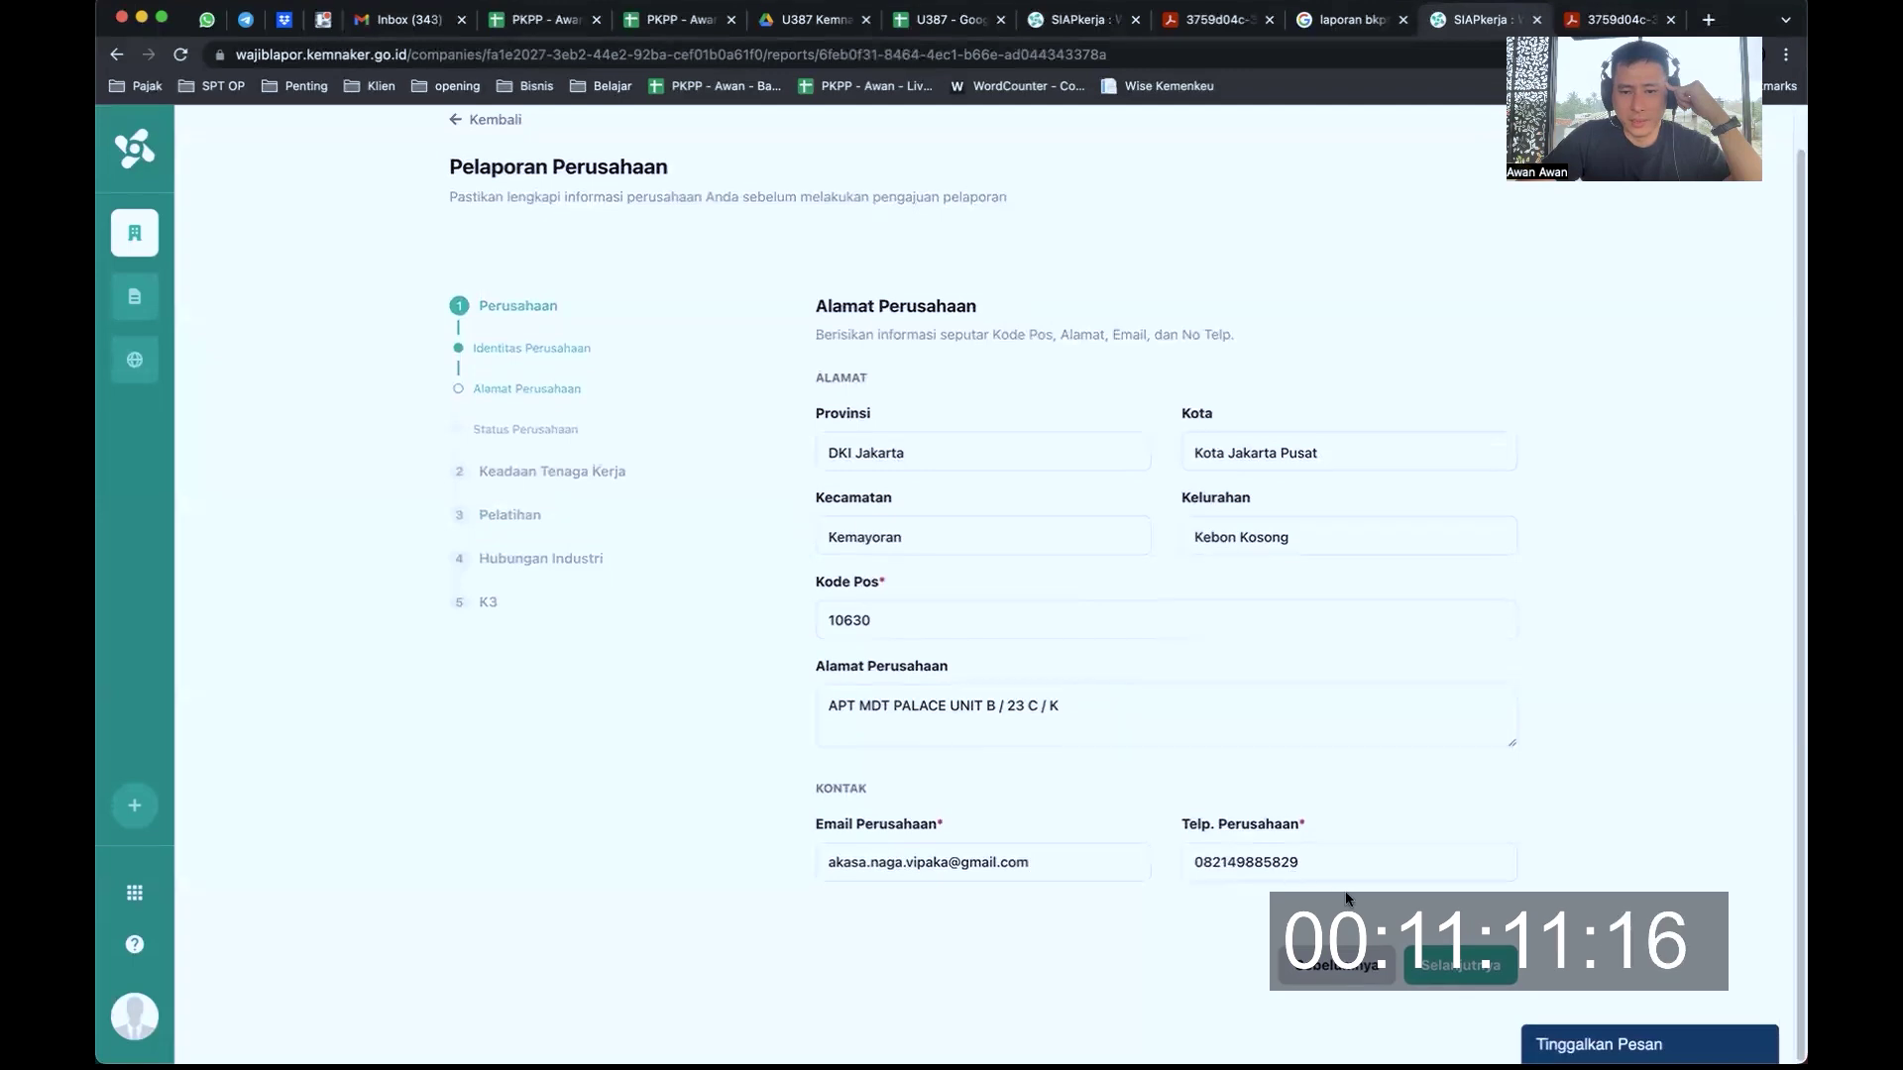
left_click(1452, 957)
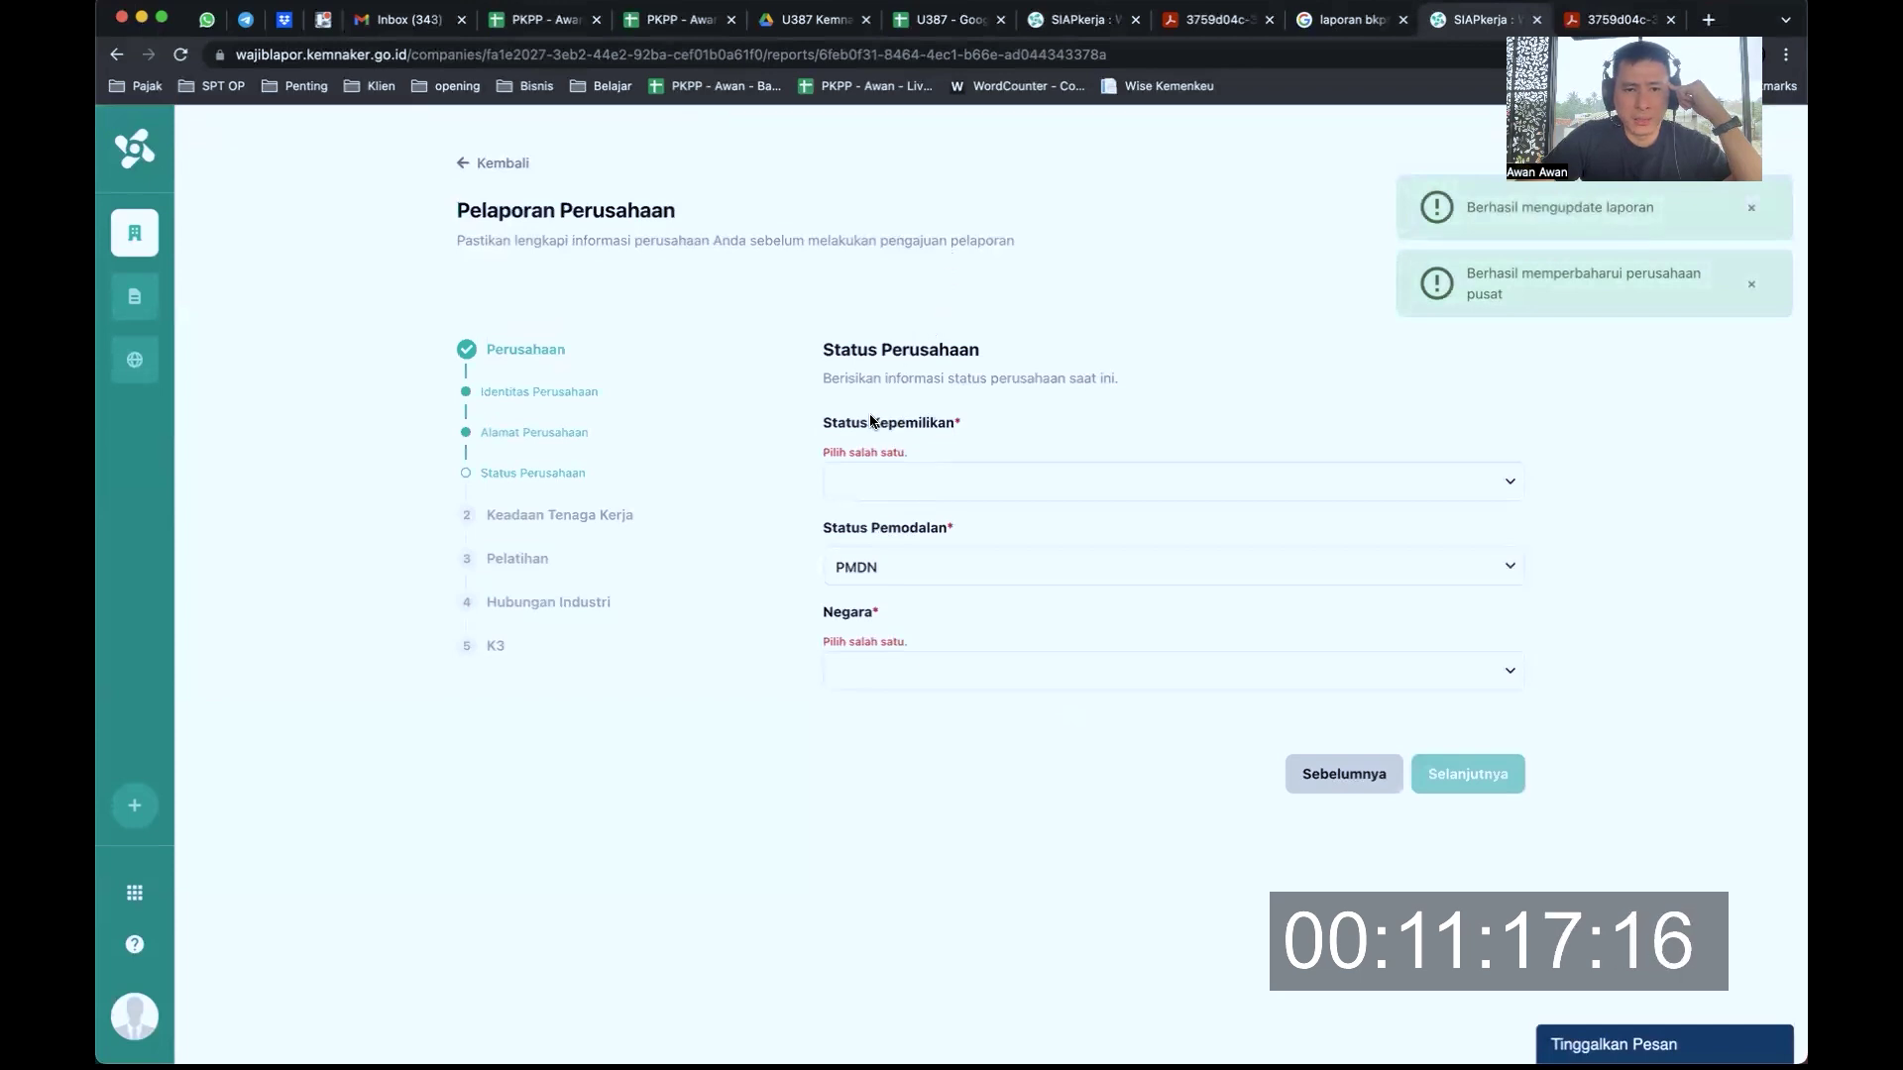
Set Status Kepemilikan to Perseorangan
left_click(1484, 471)
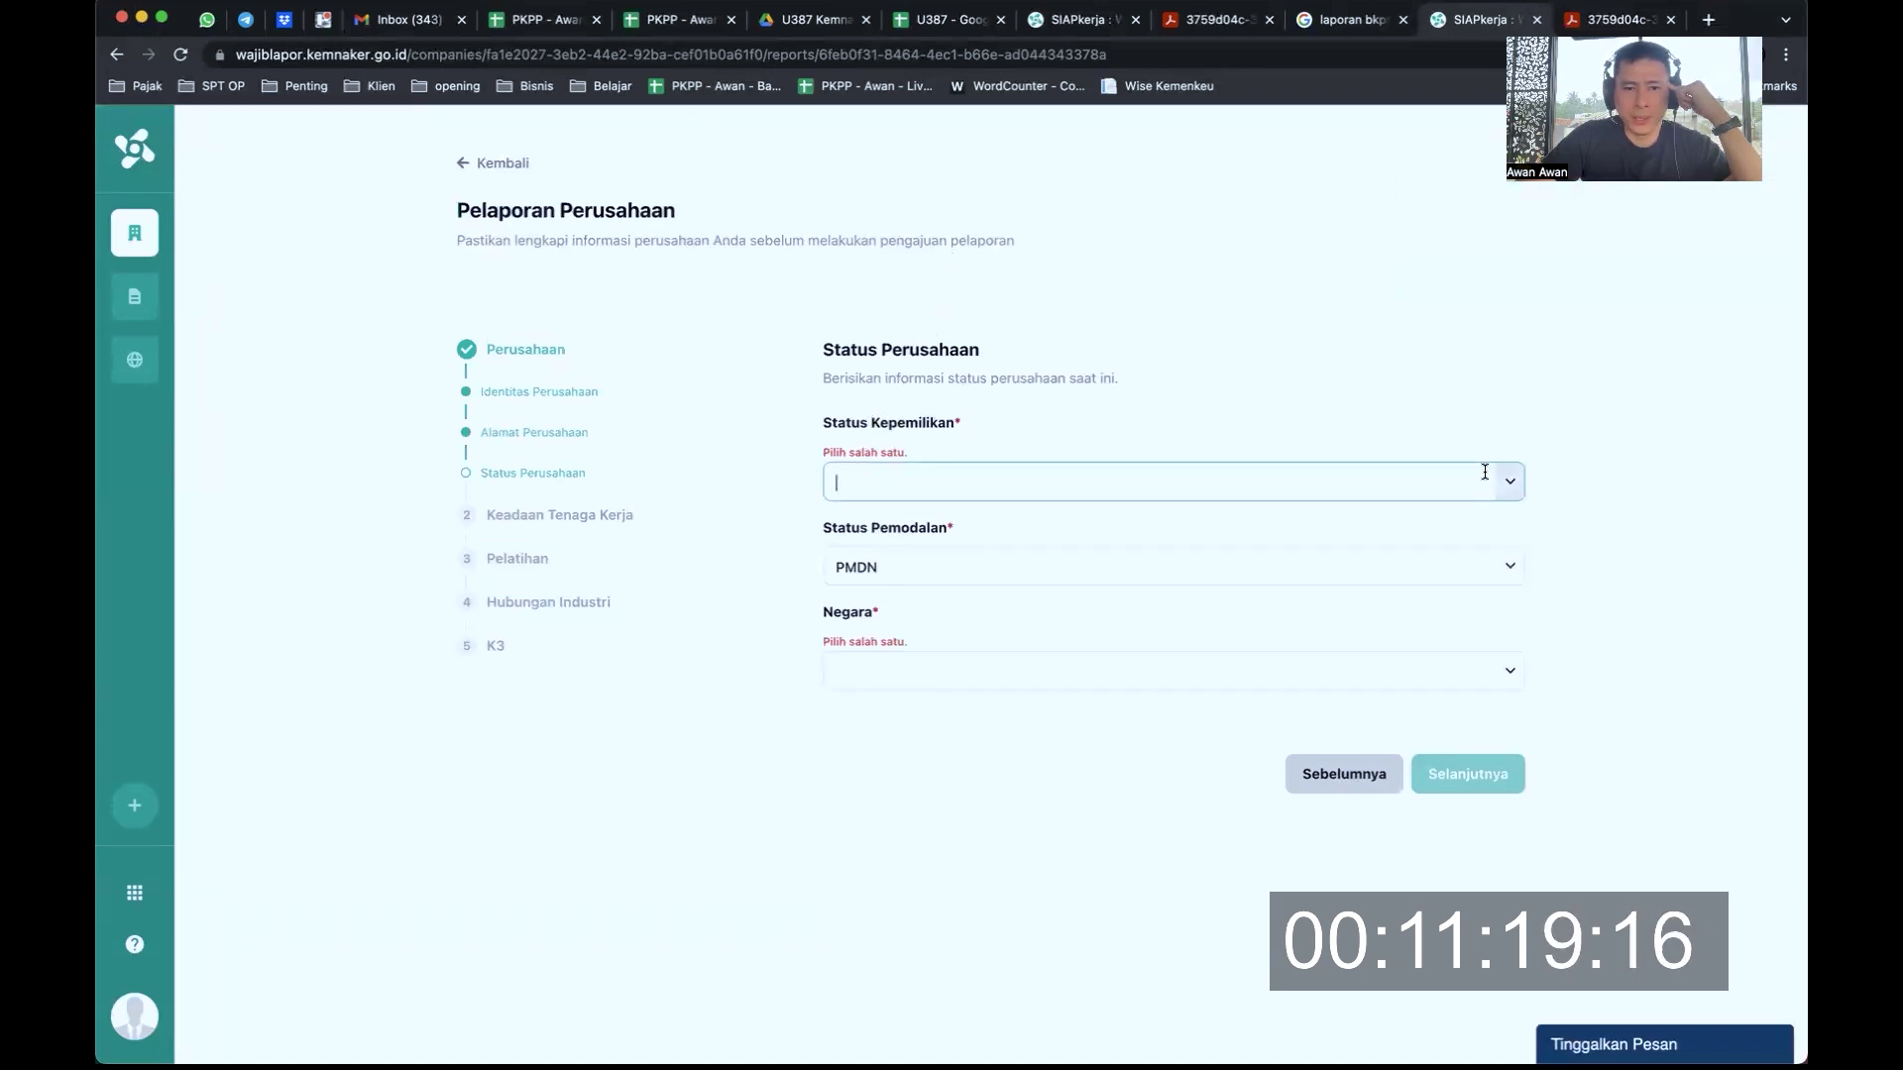
left_click(1509, 484)
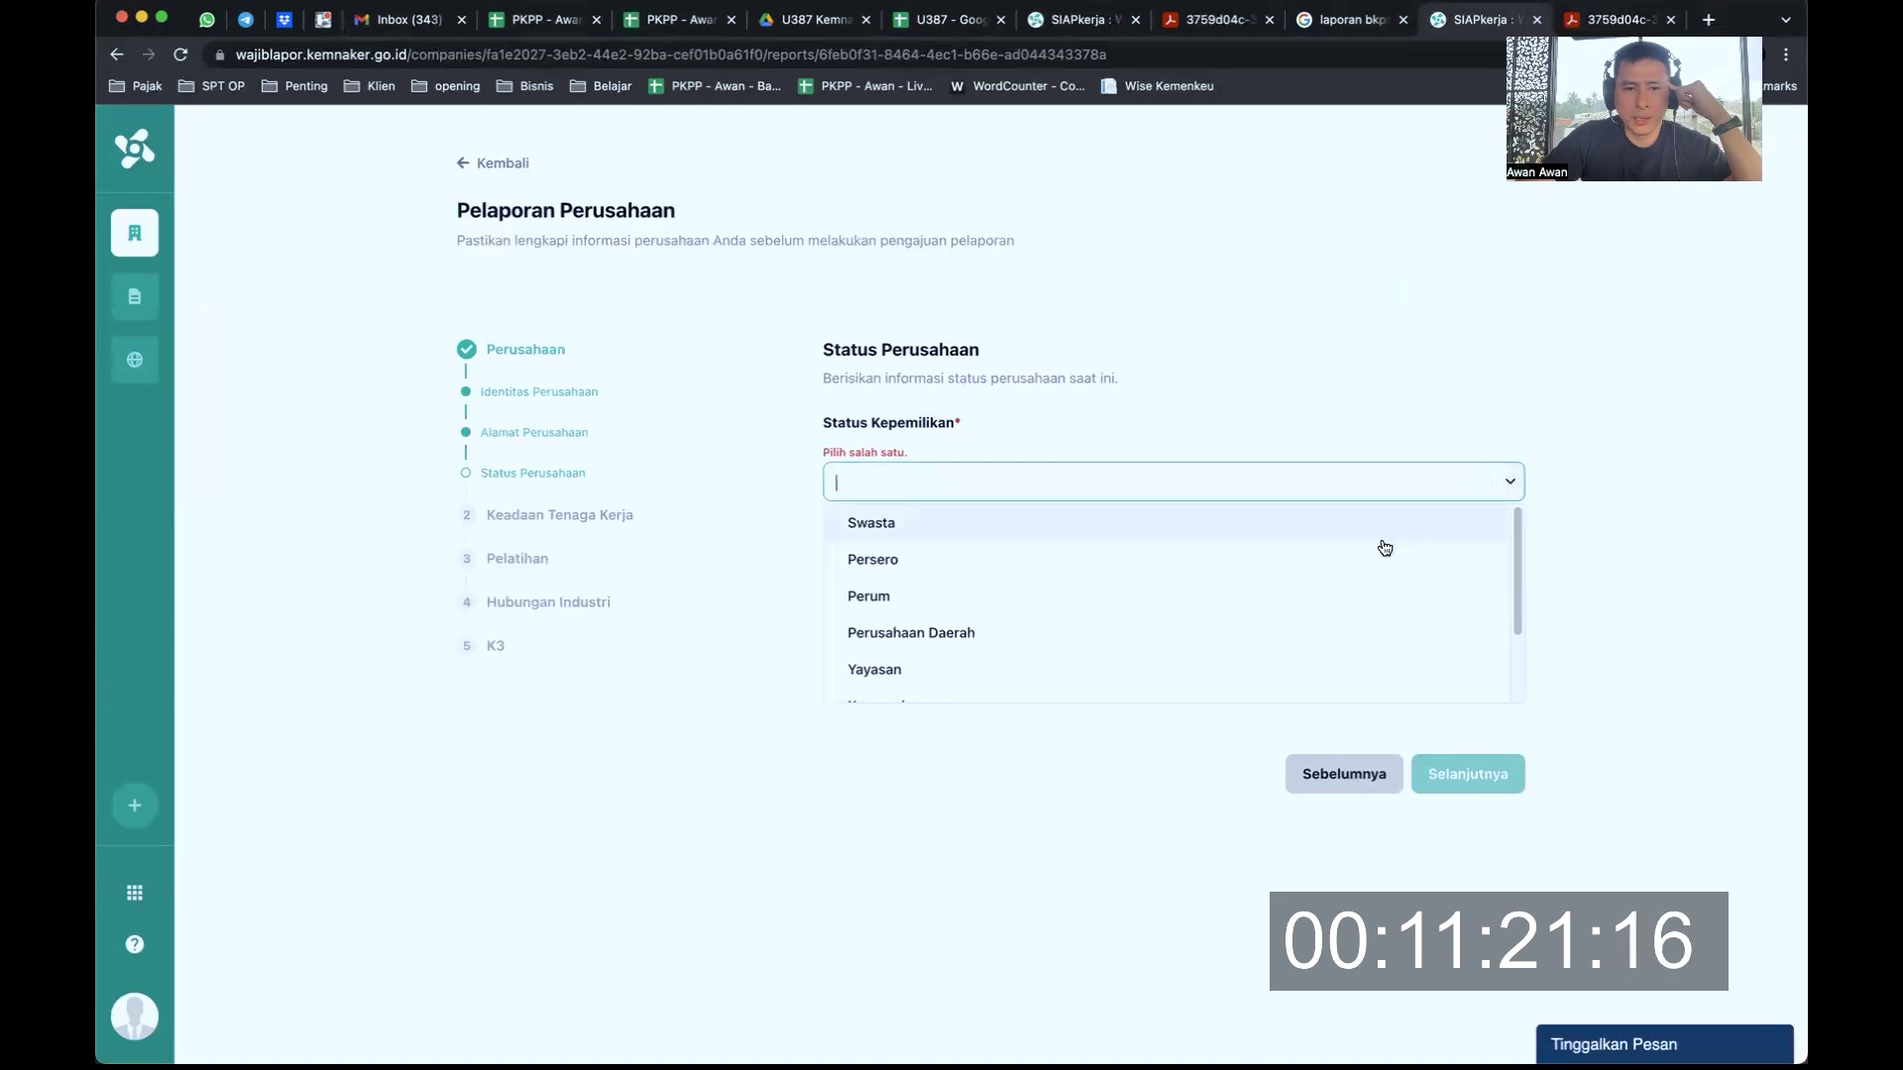
scroll(1253, 651, "down", 2)
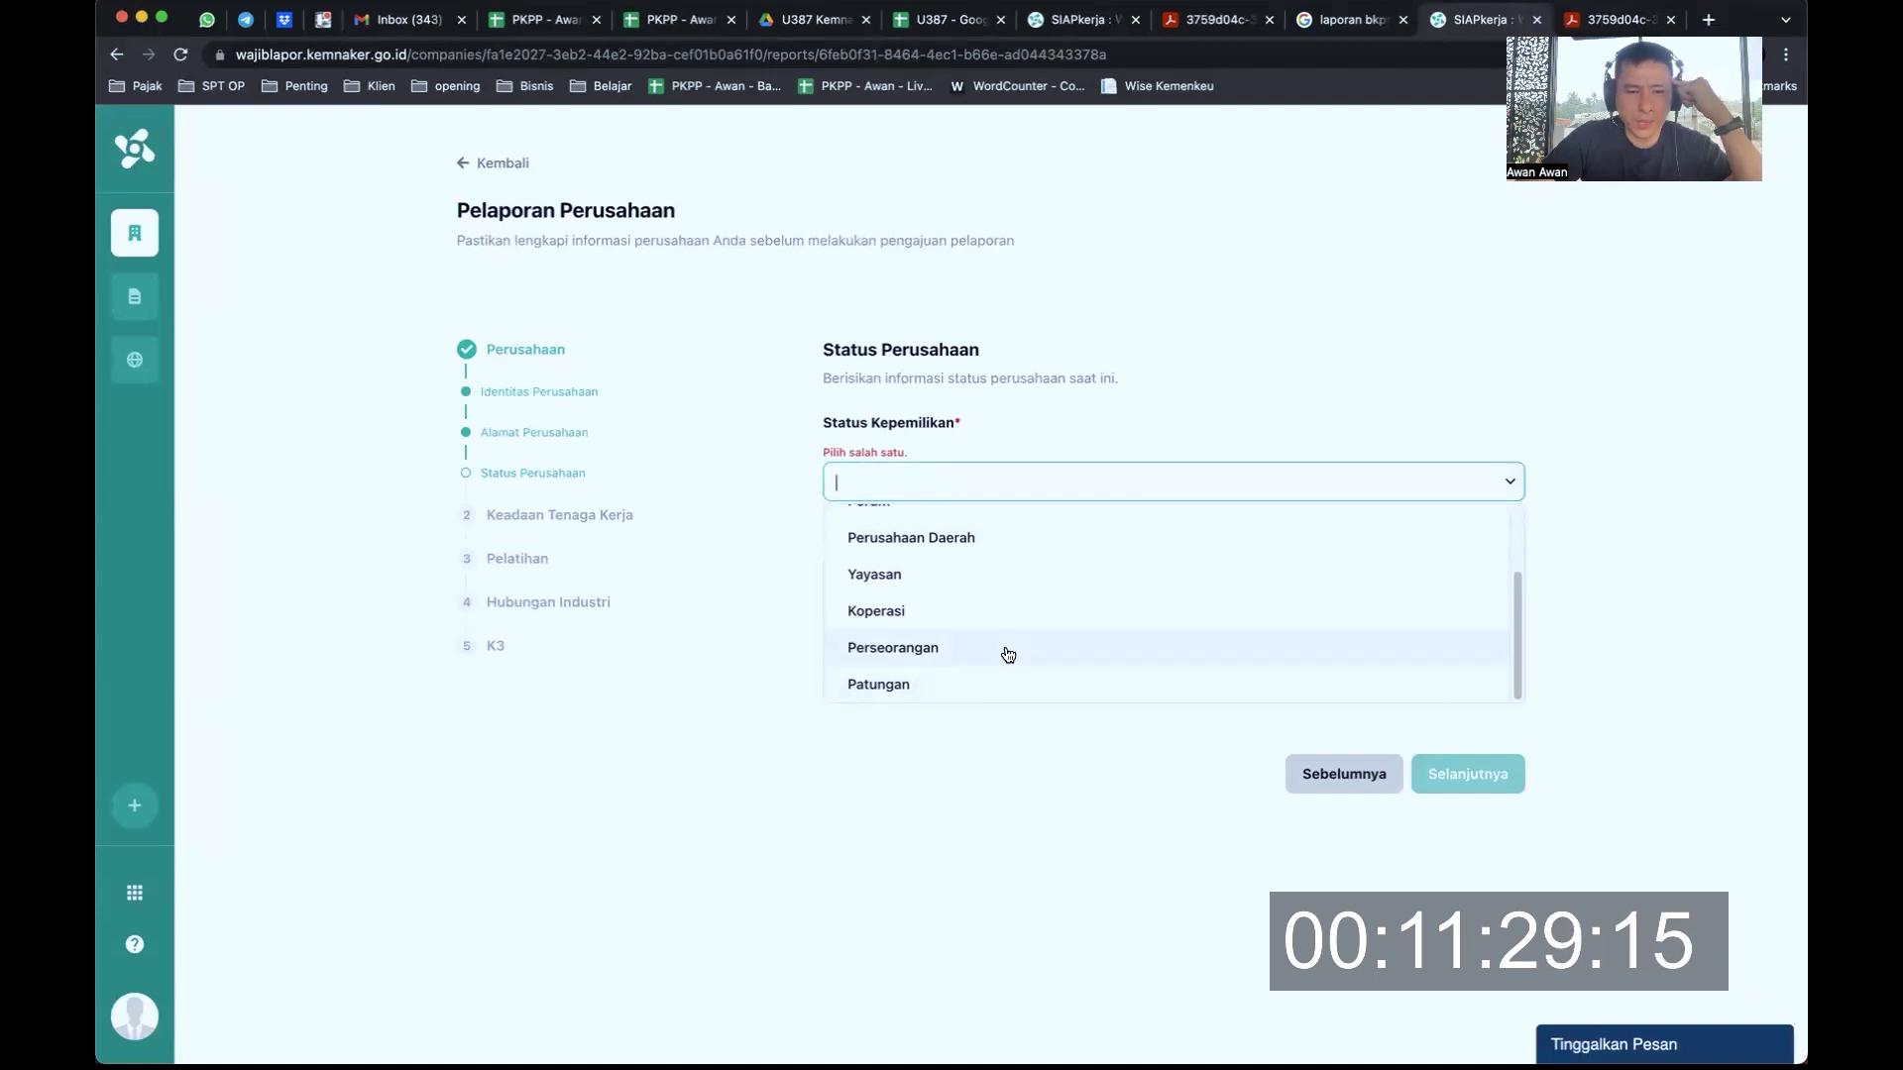
scroll(1004, 573, "up", 2)
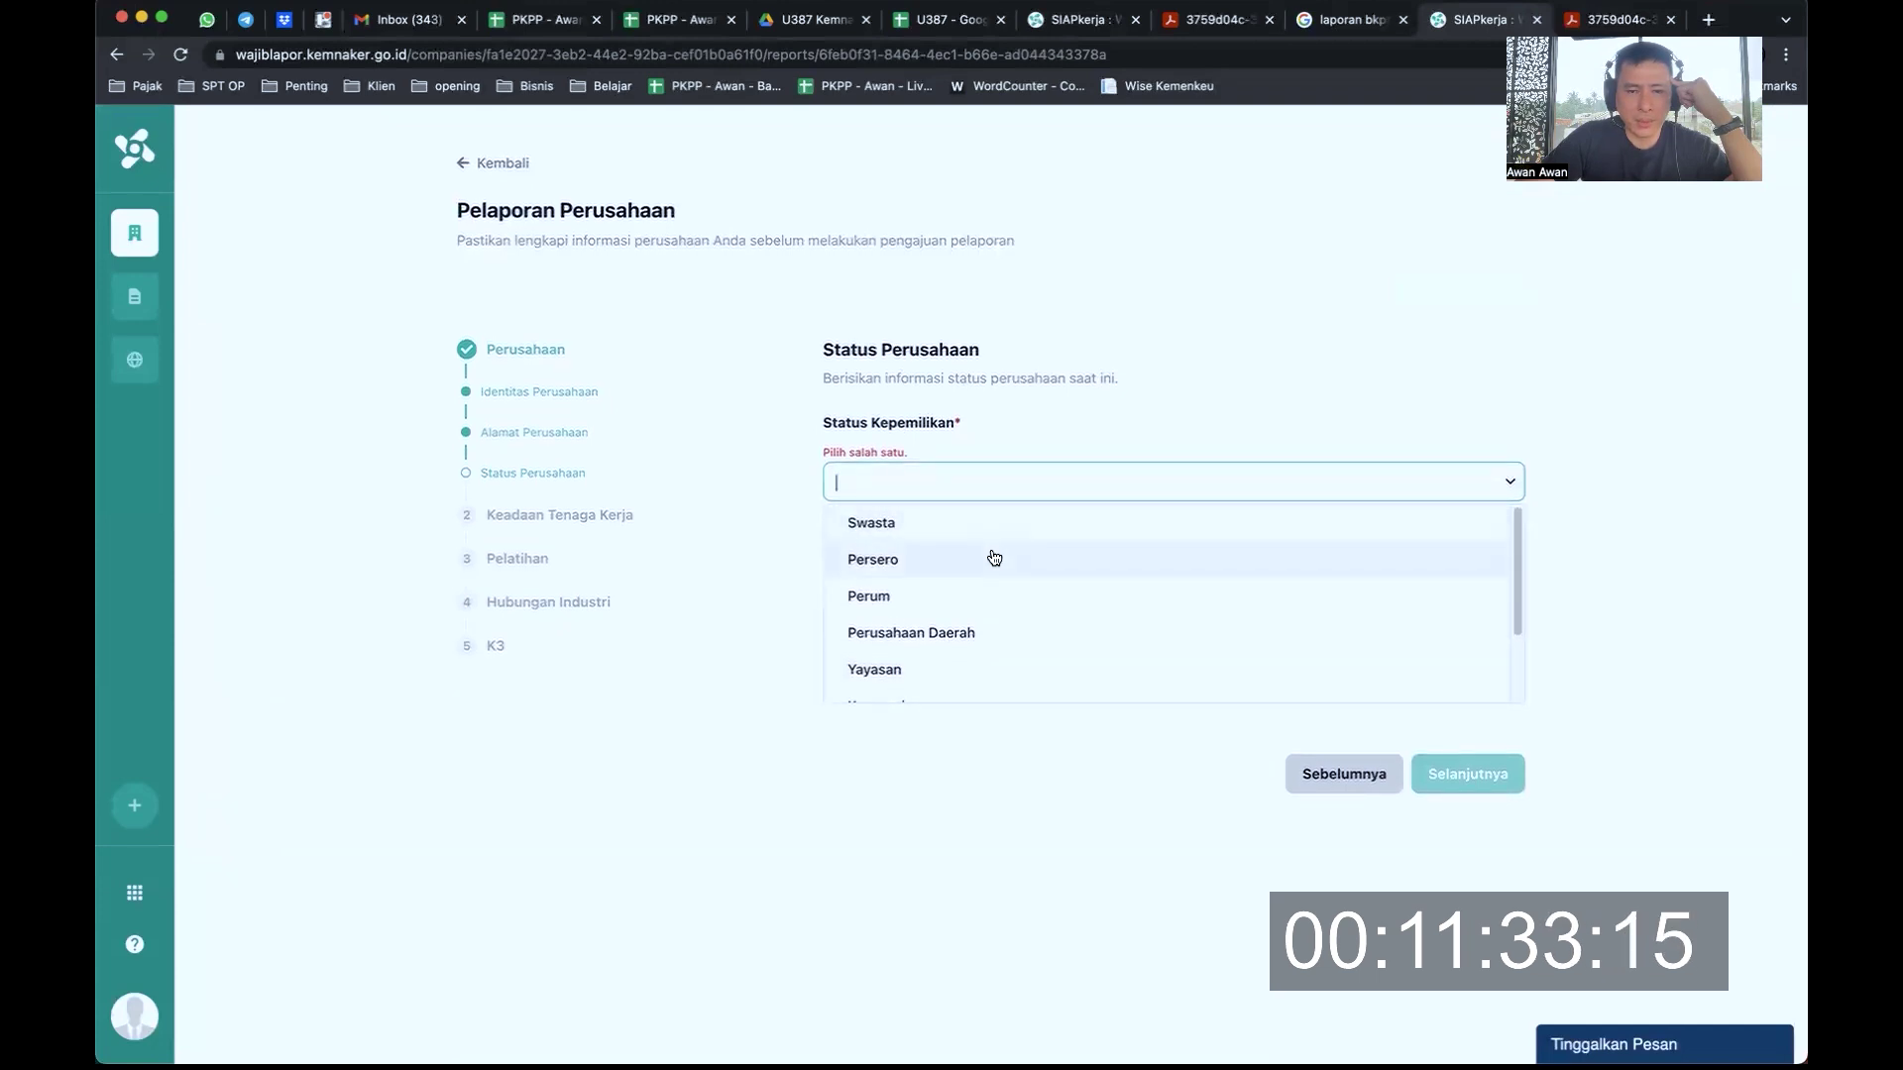
scroll(1003, 595, "down", 3)
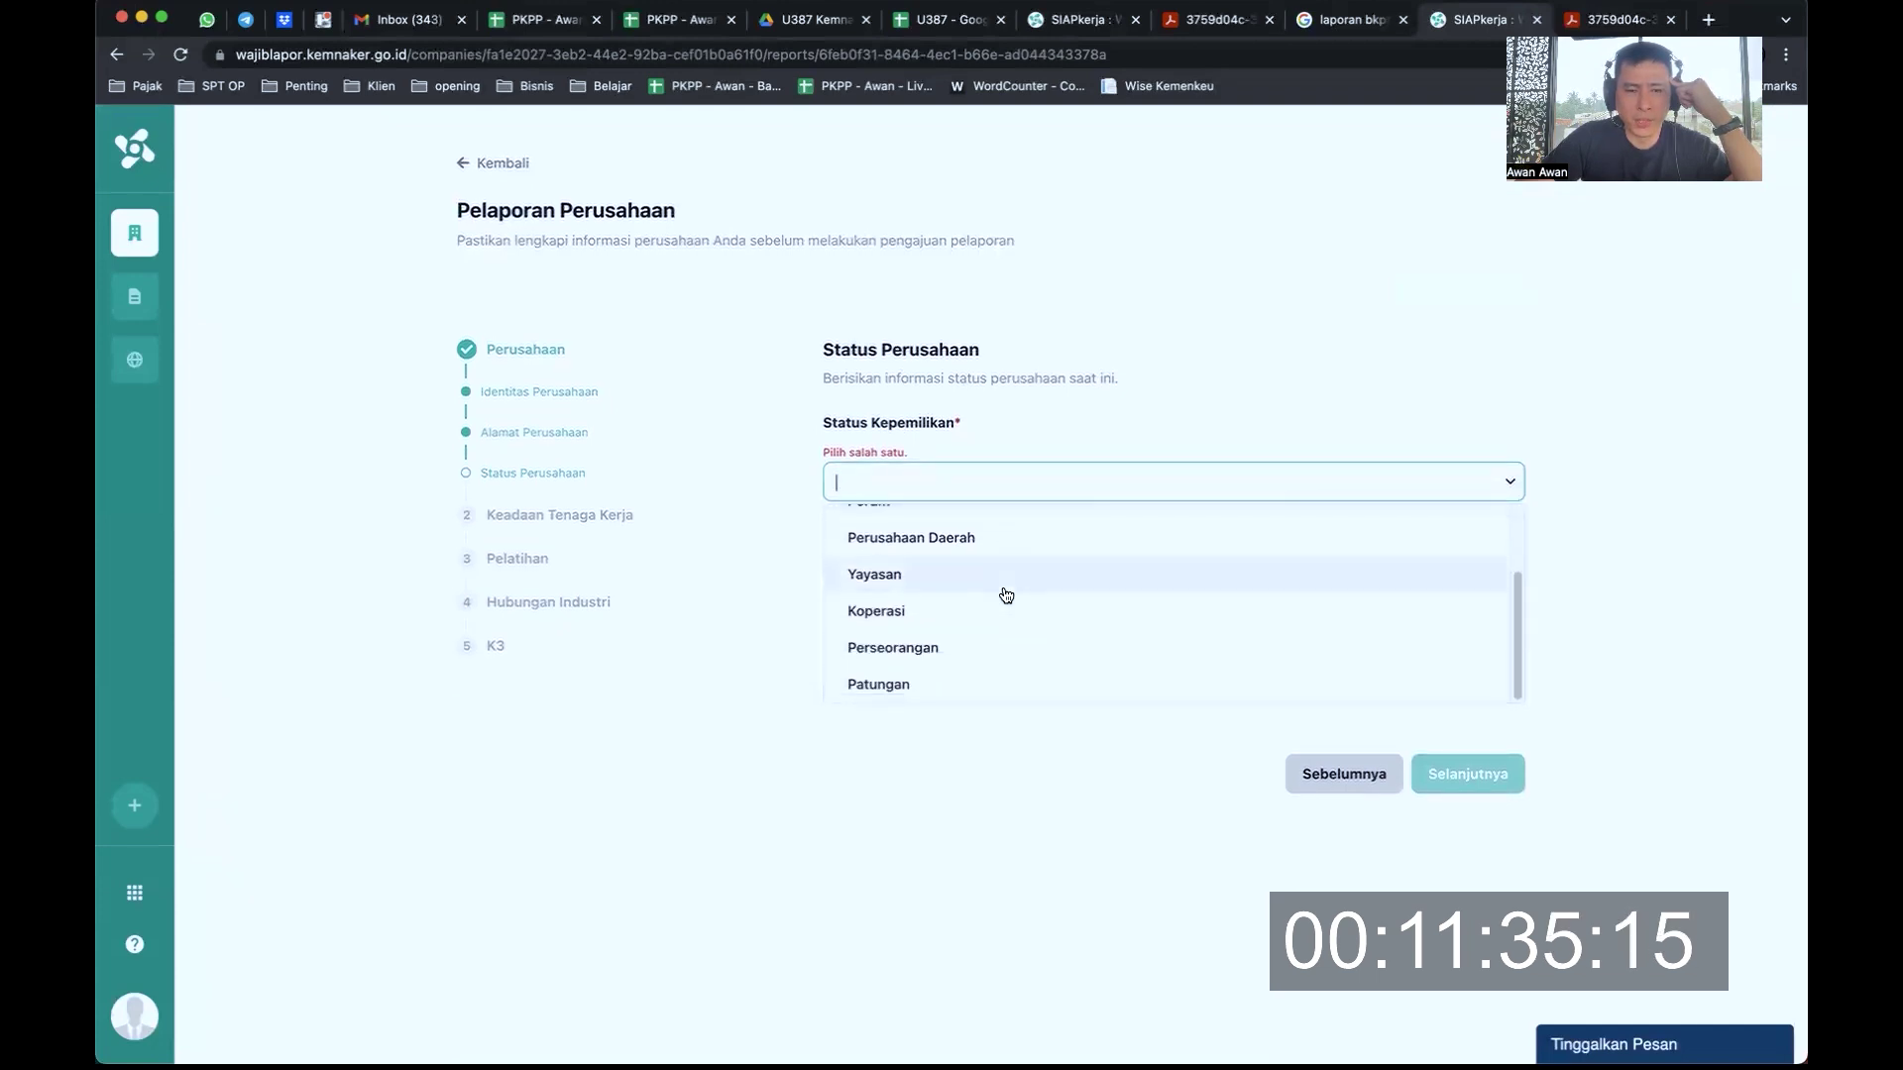
left_click(995, 646)
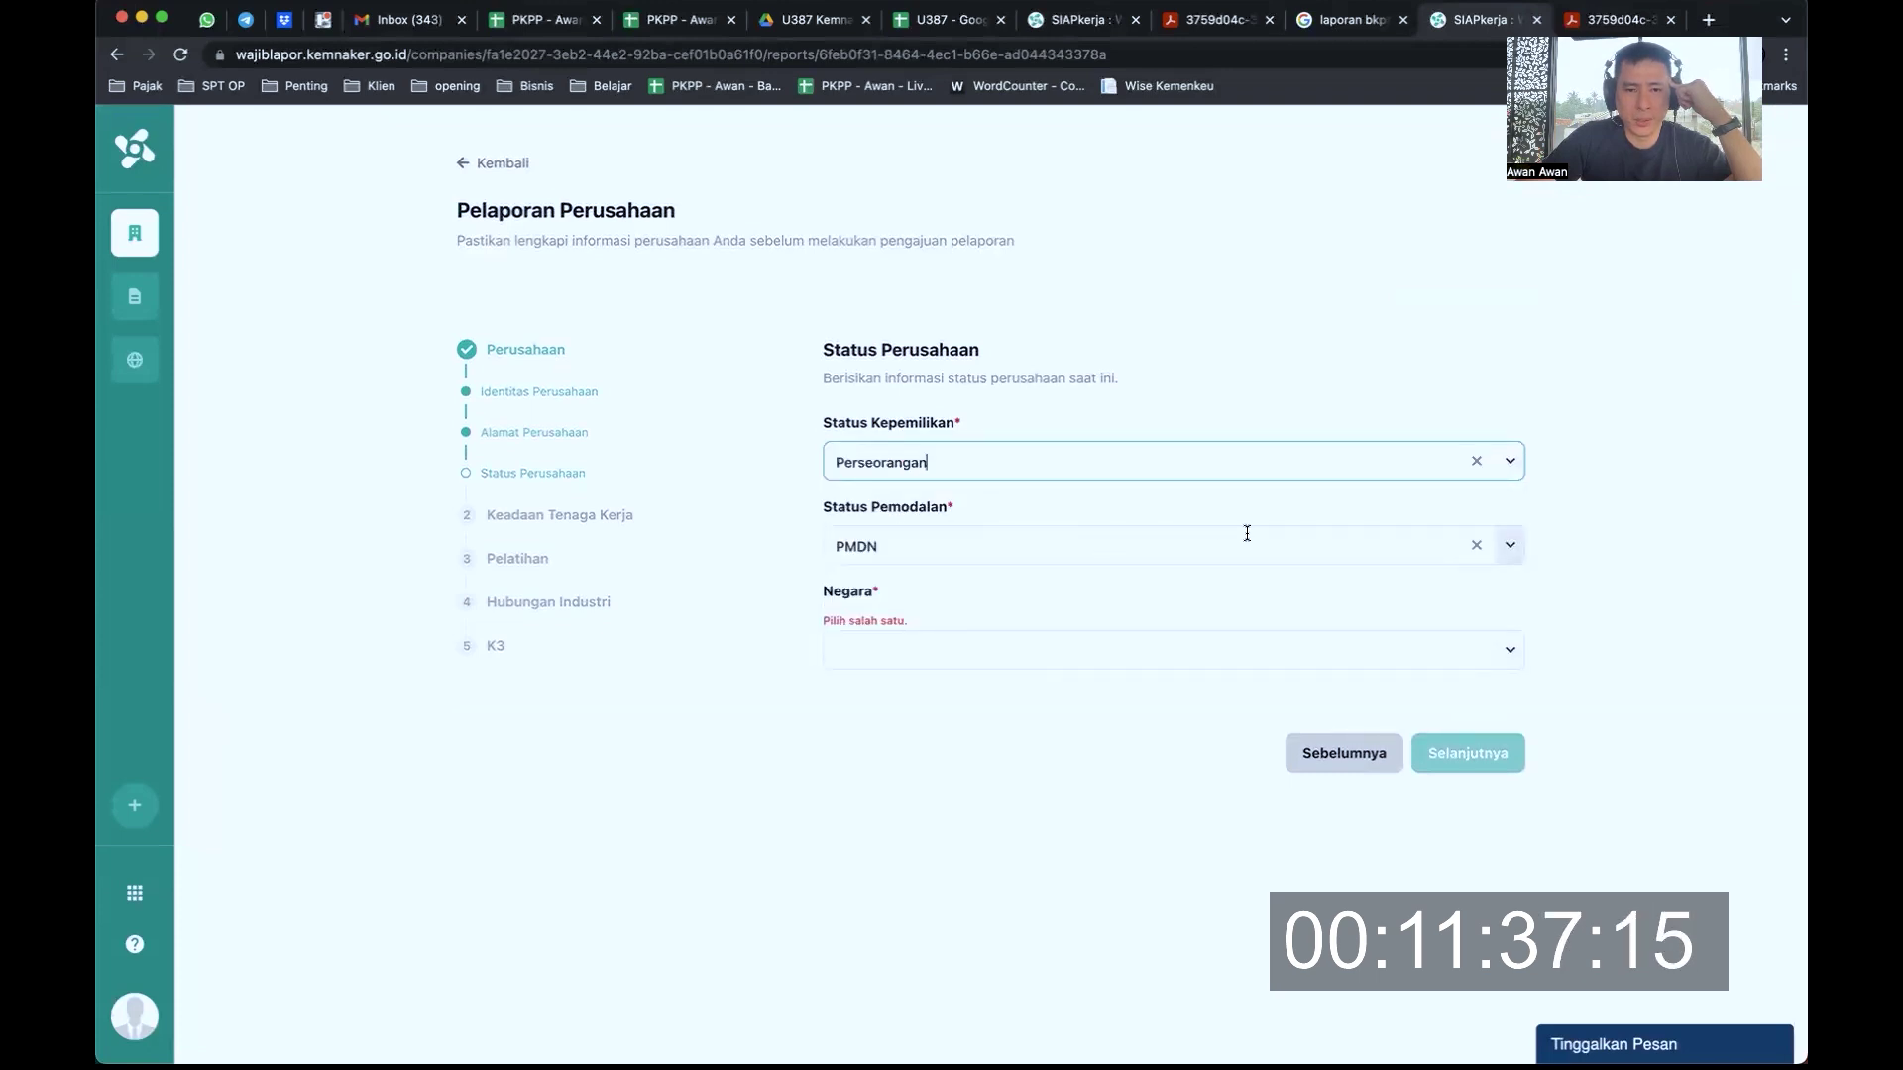
Choose PMDN as Status Pemodalan and Indonesia as Negara, then continue to the next step
left_click(1513, 551)
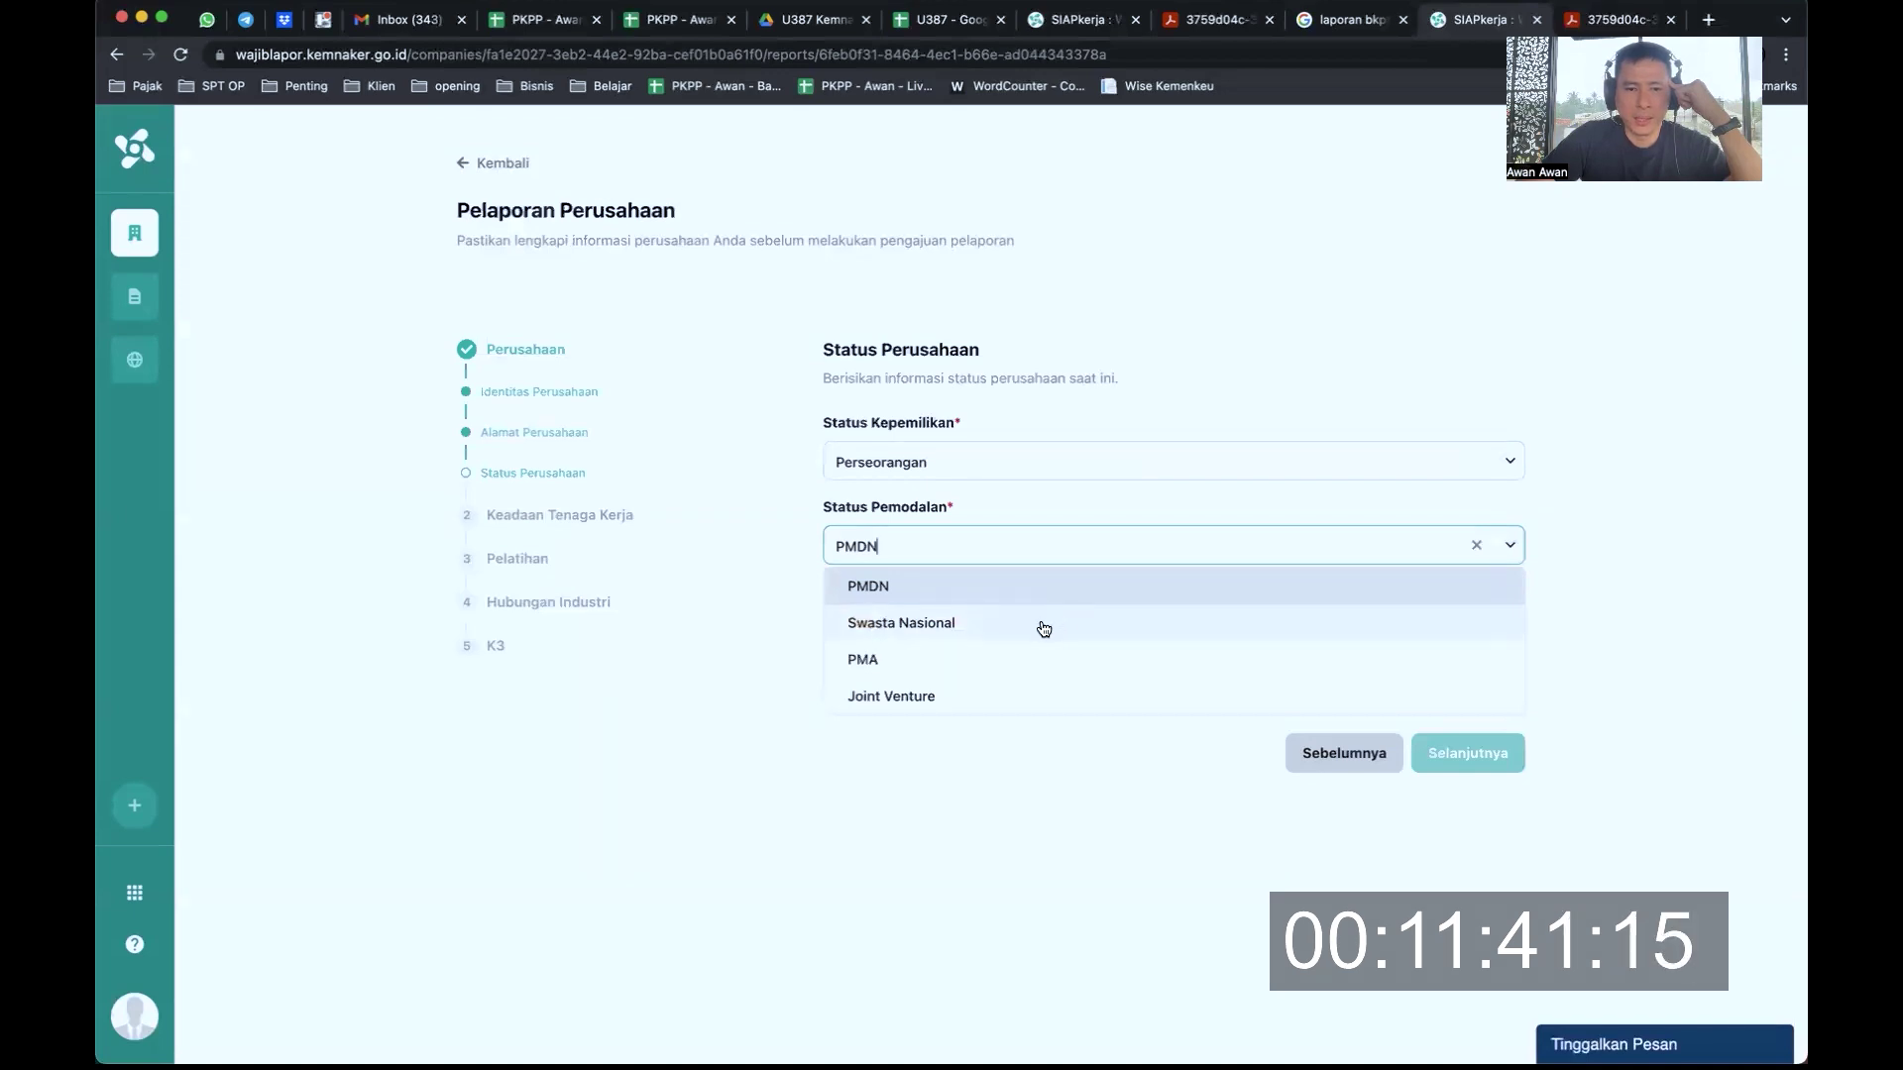
scroll(1042, 629, "down", 1)
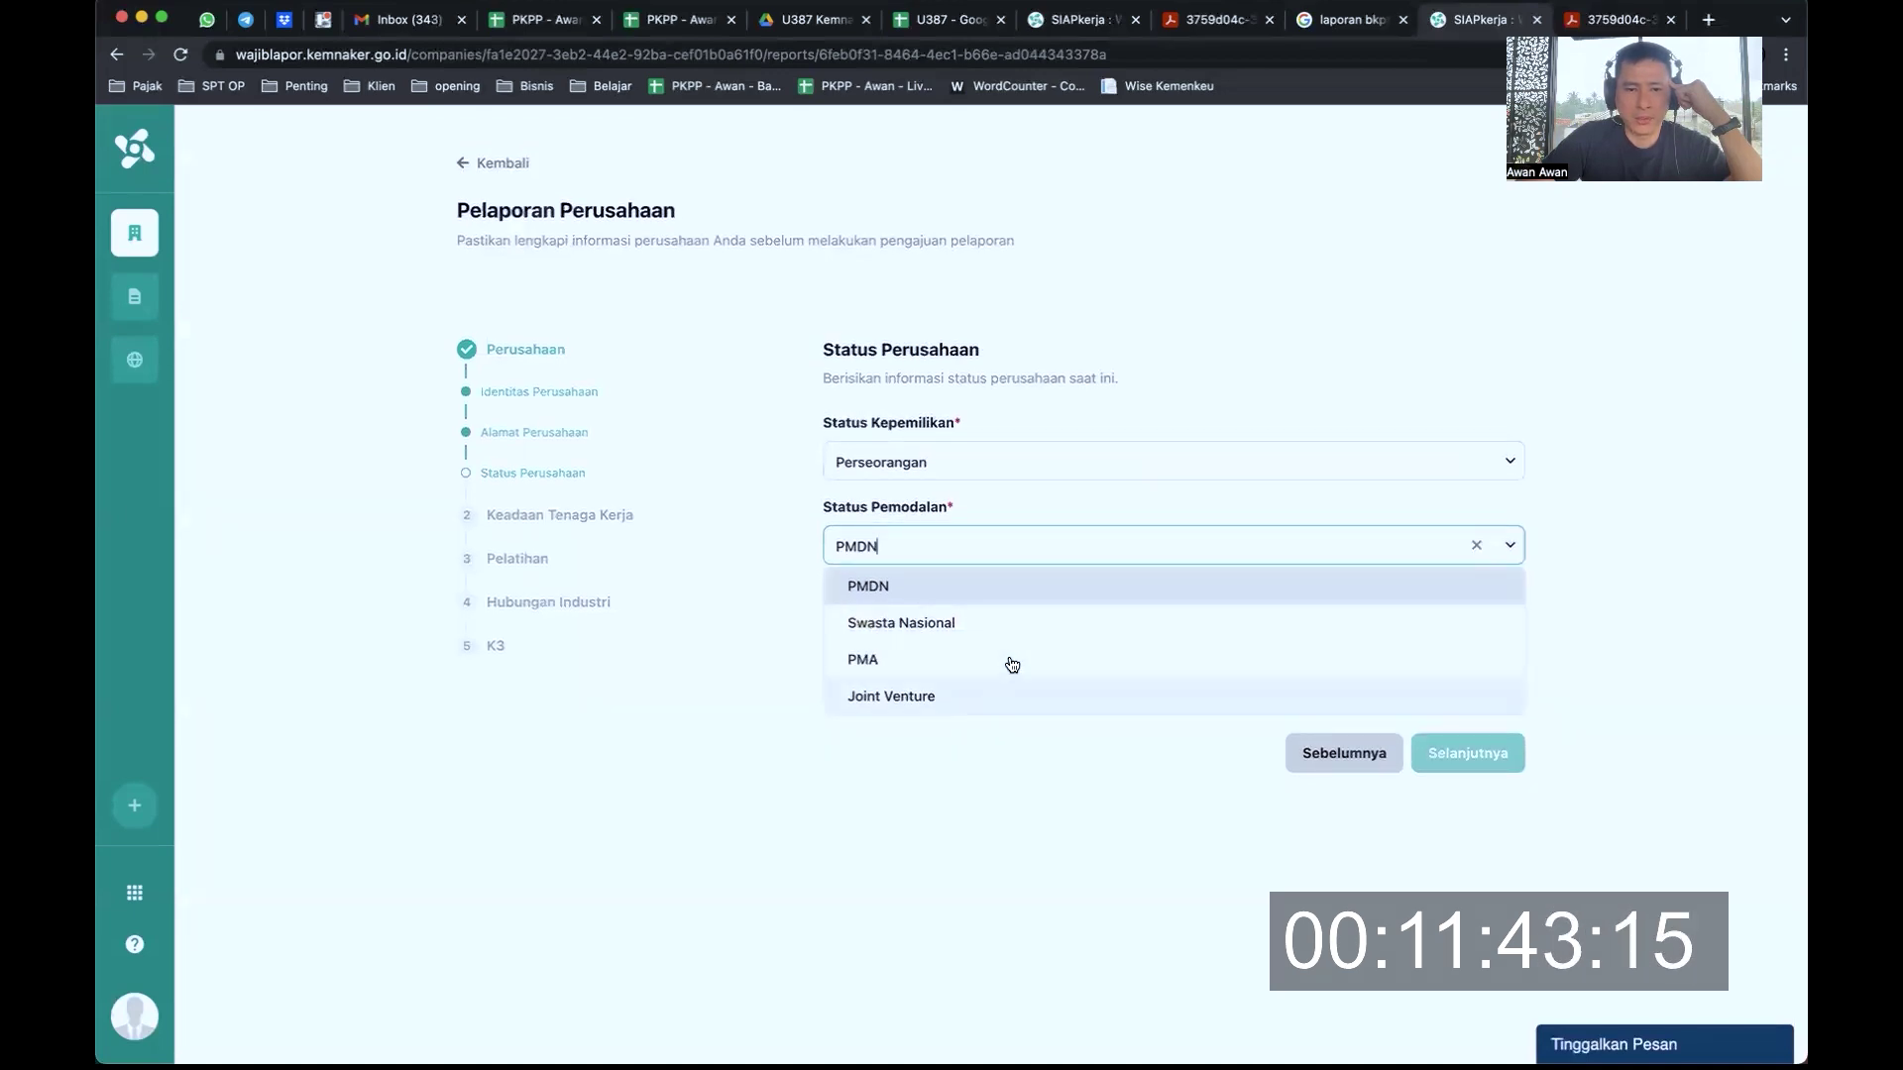
left_click(994, 587)
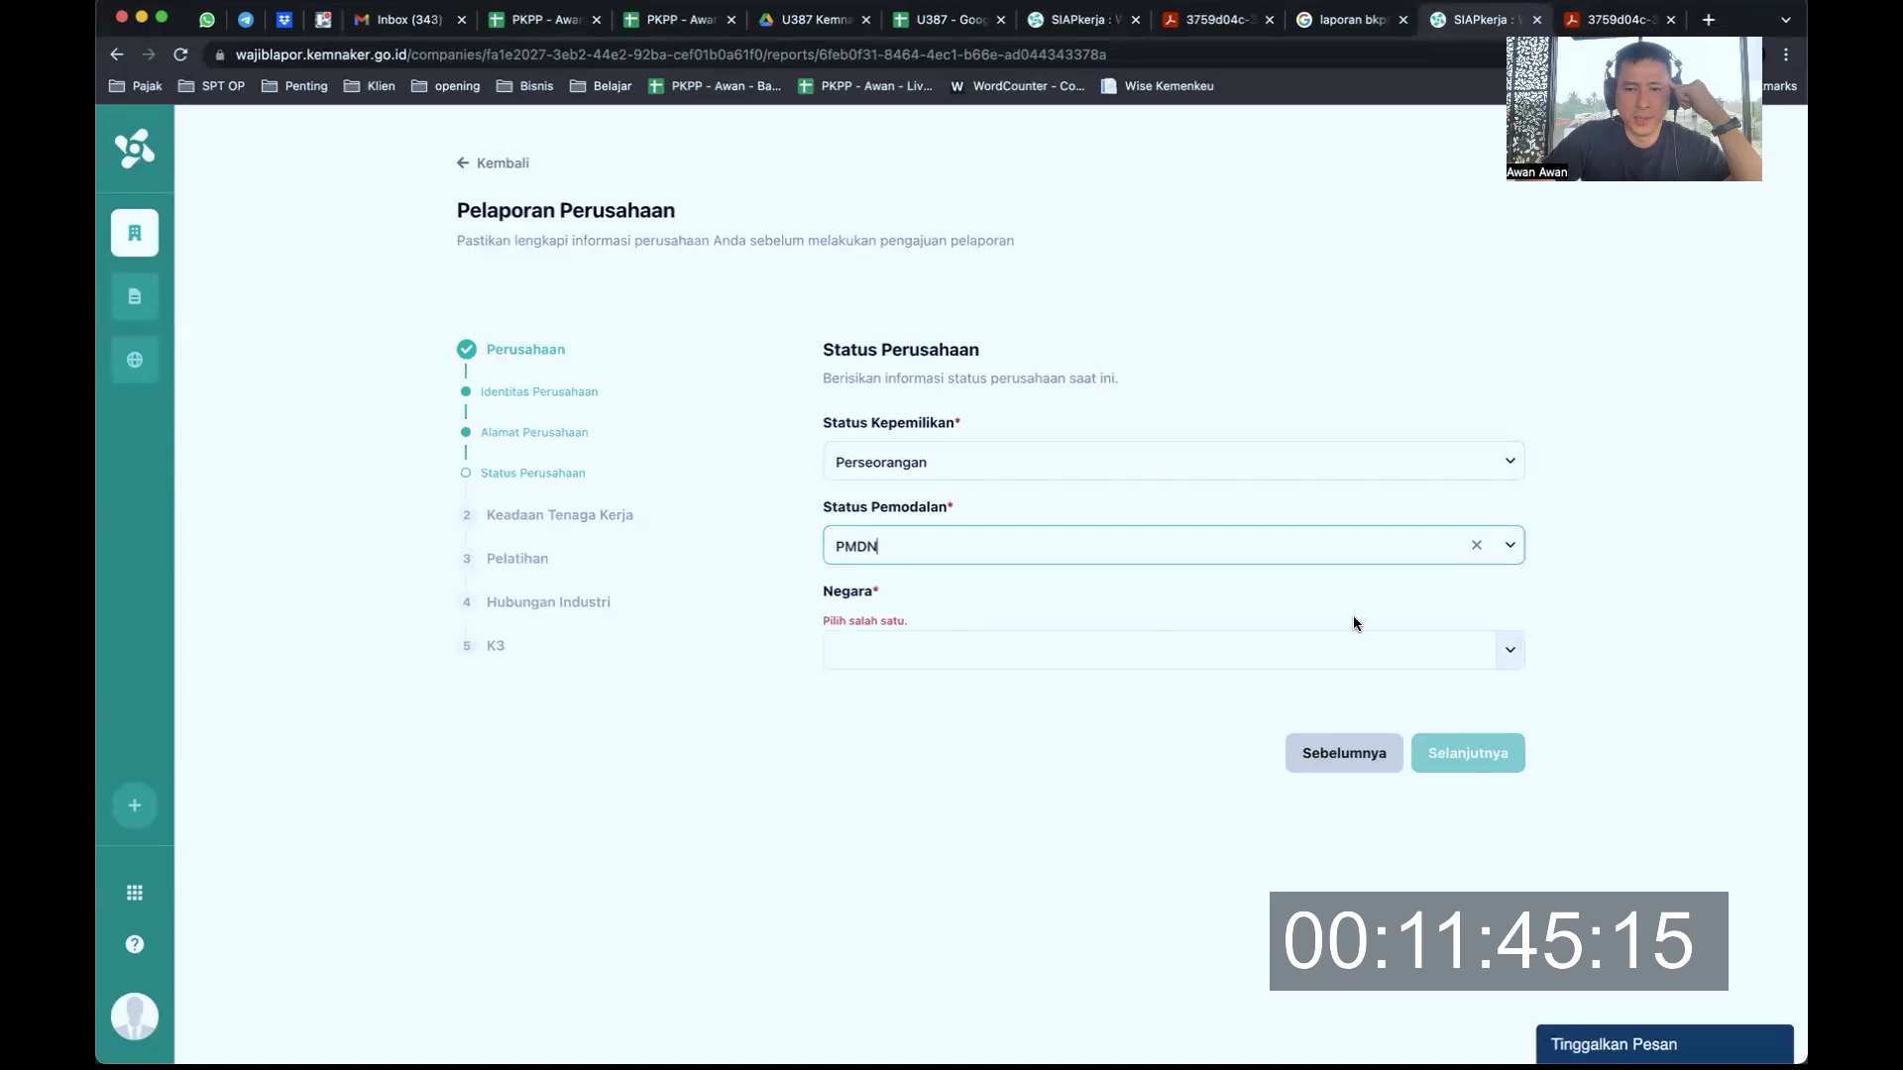
left_click(1493, 632)
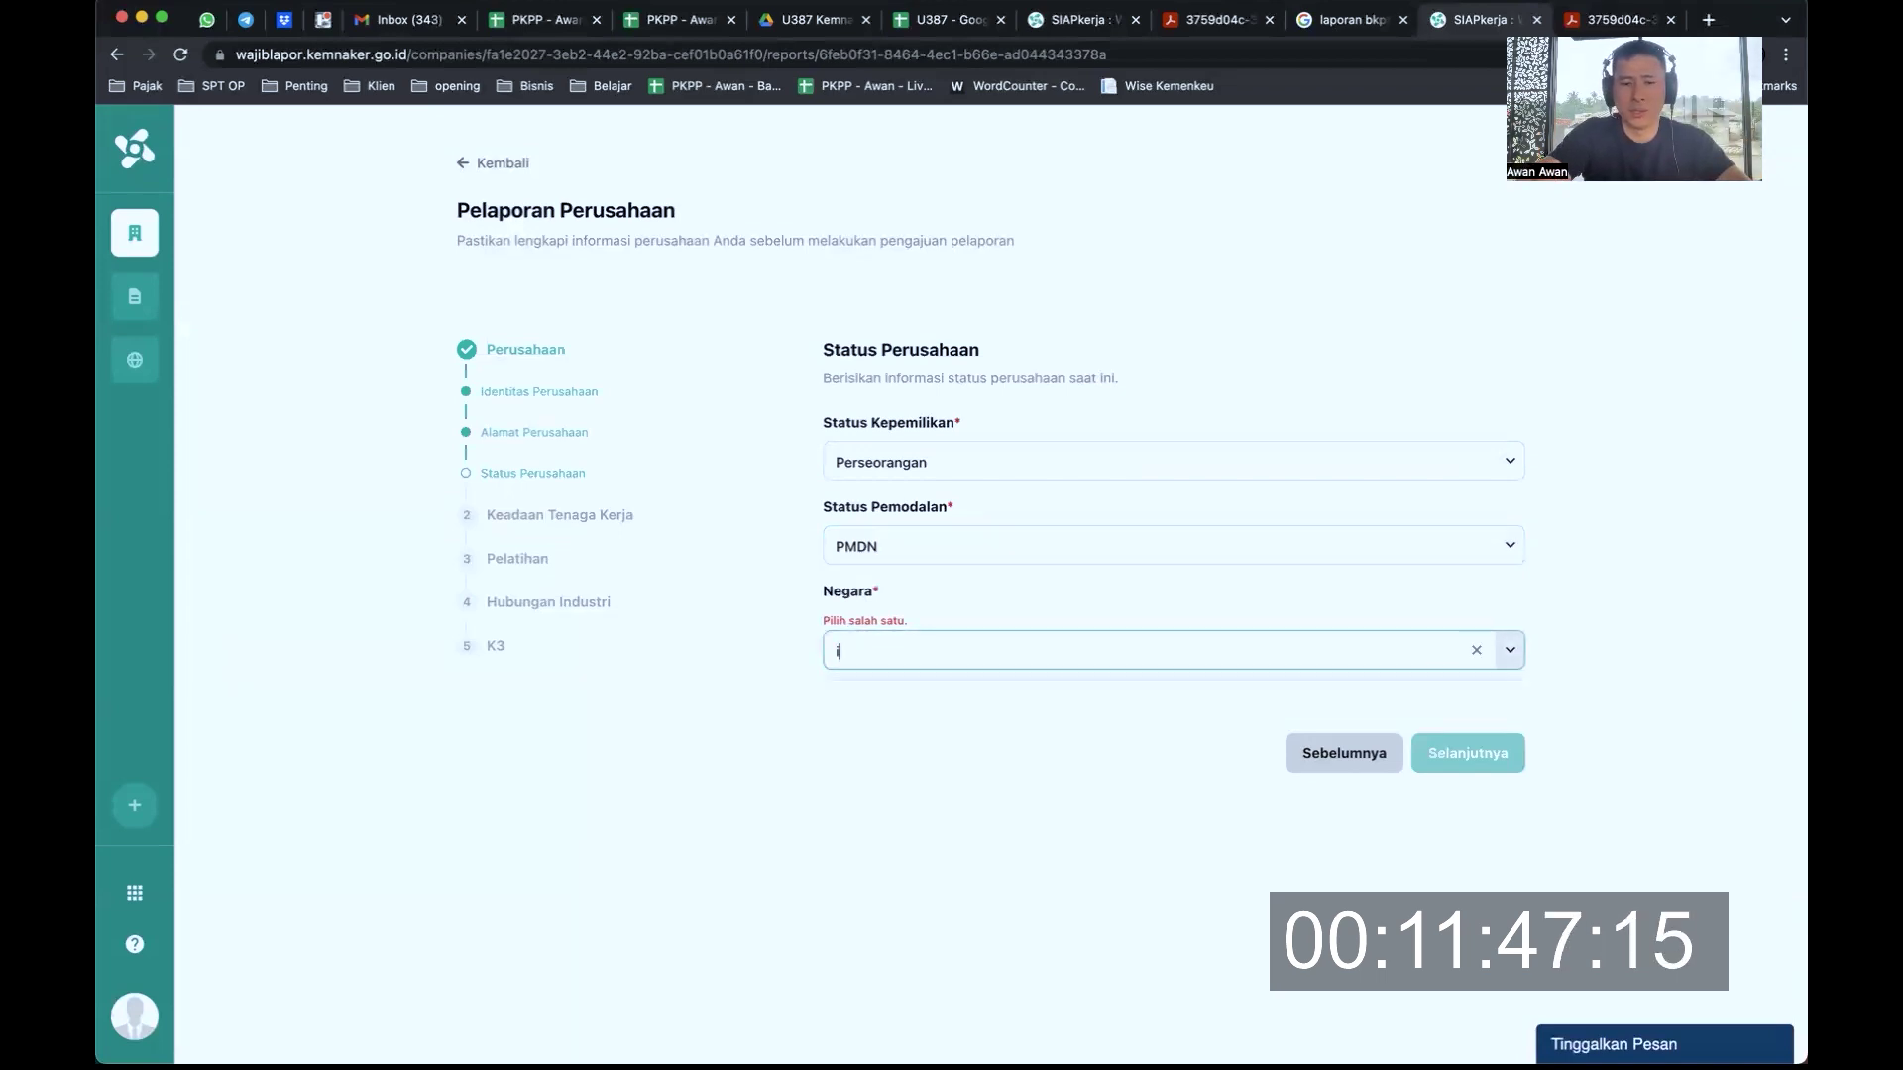
type("indo")
left_click(1330, 692)
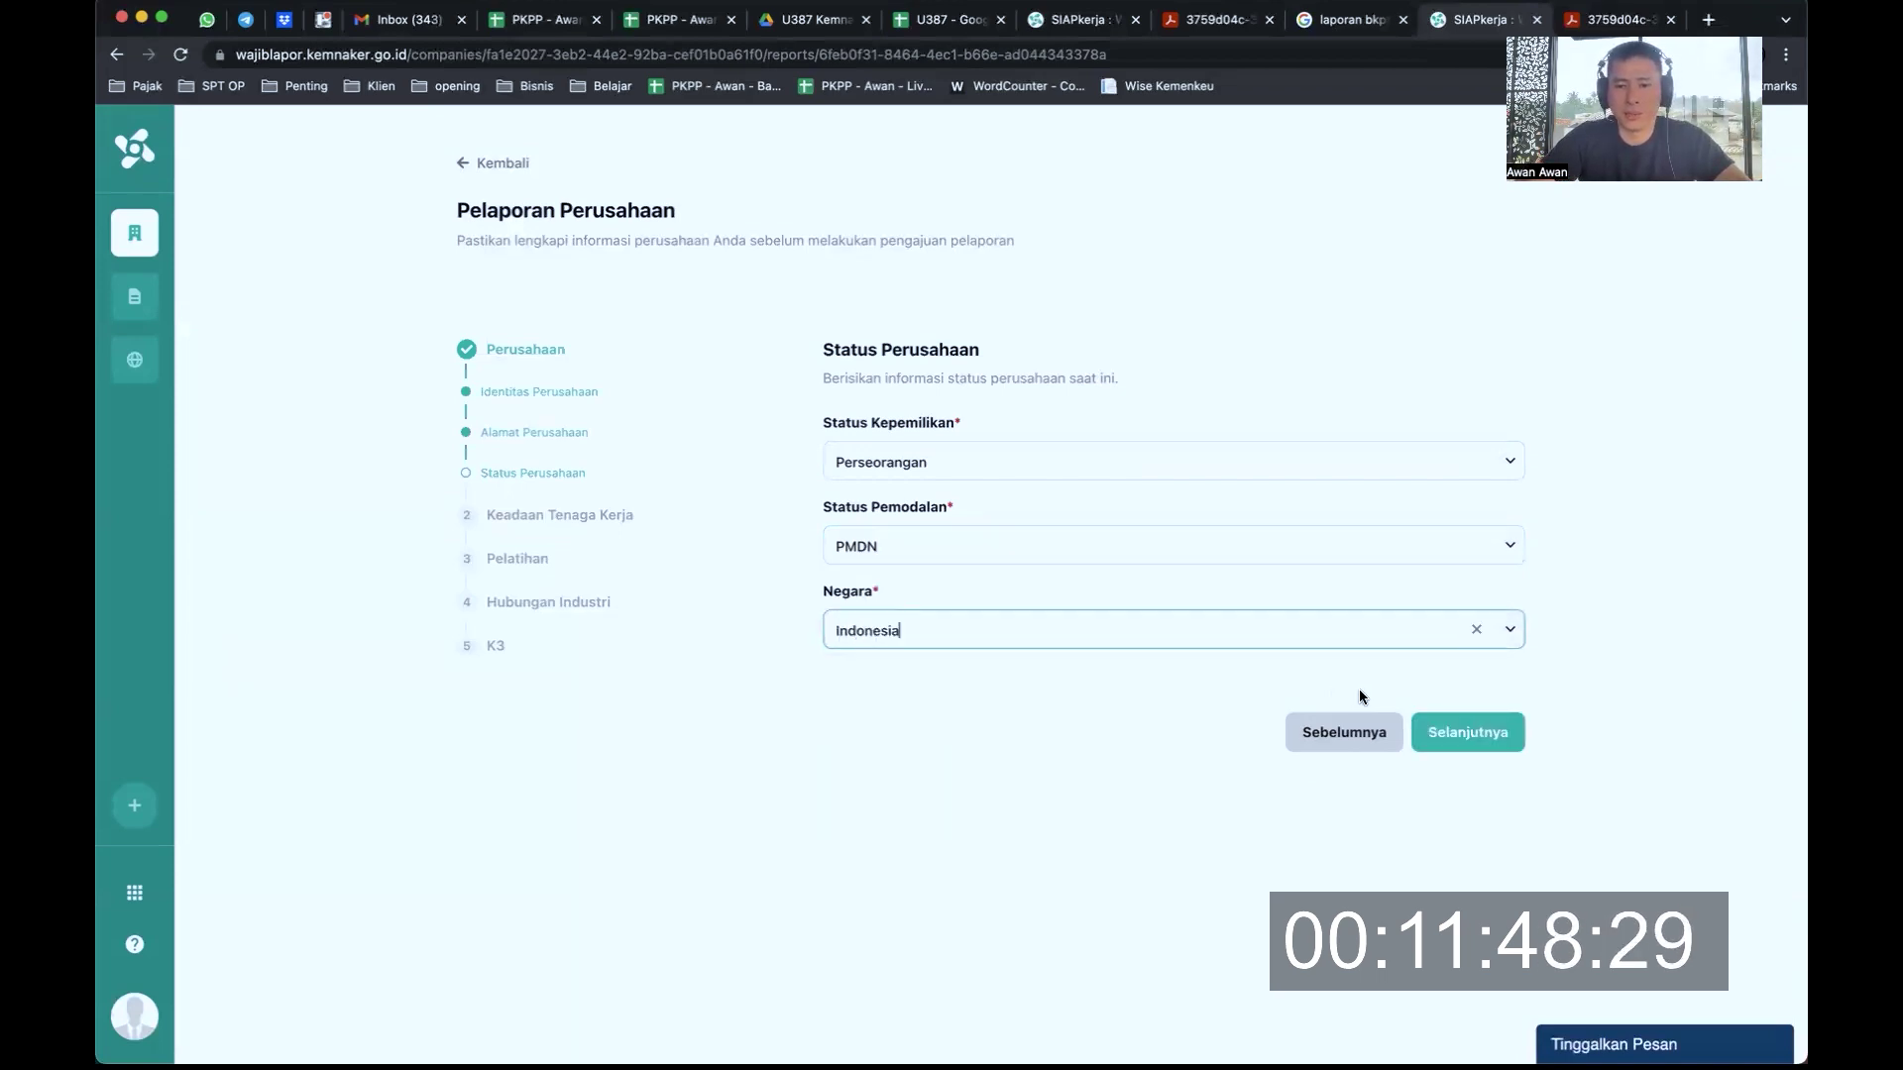
left_click(1477, 749)
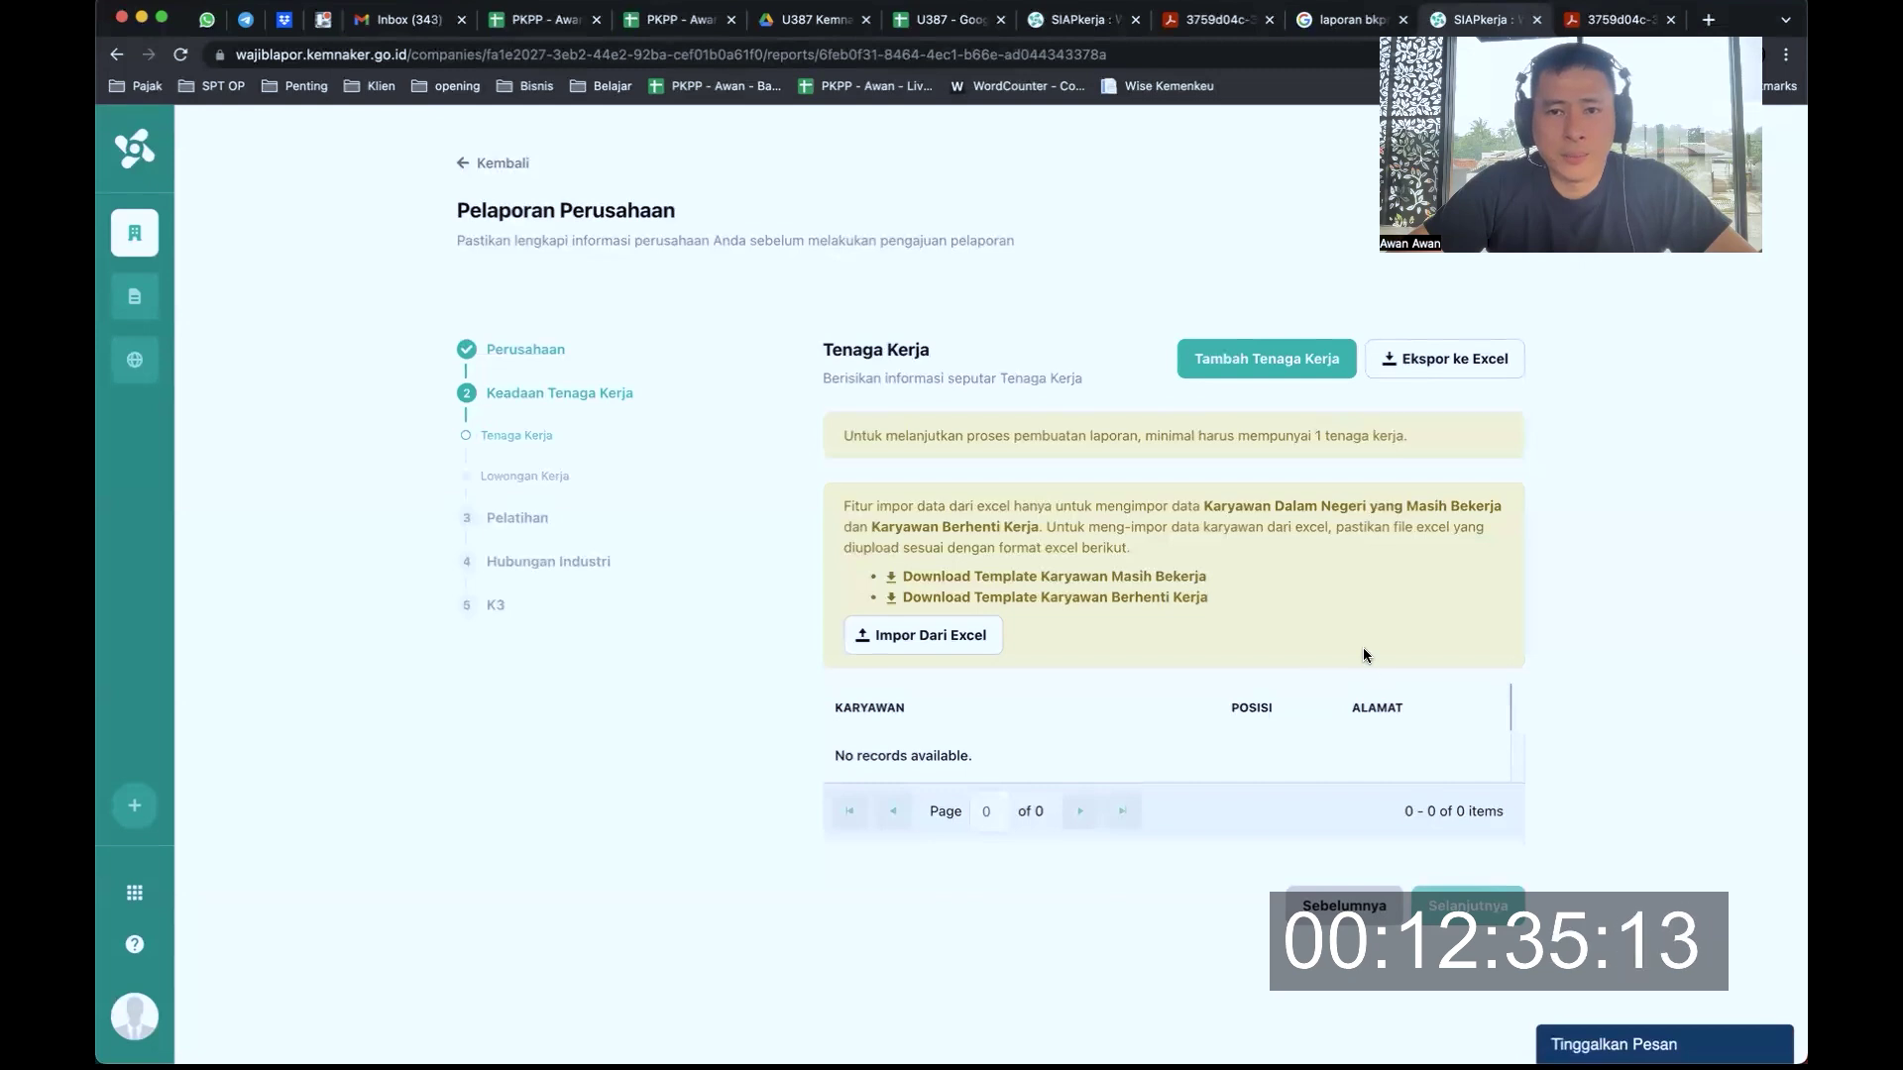
Add a new employee, entering their NIK and full name, and begin a Jabatan search for 'direk'
left_click(1282, 360)
left_click(977, 522)
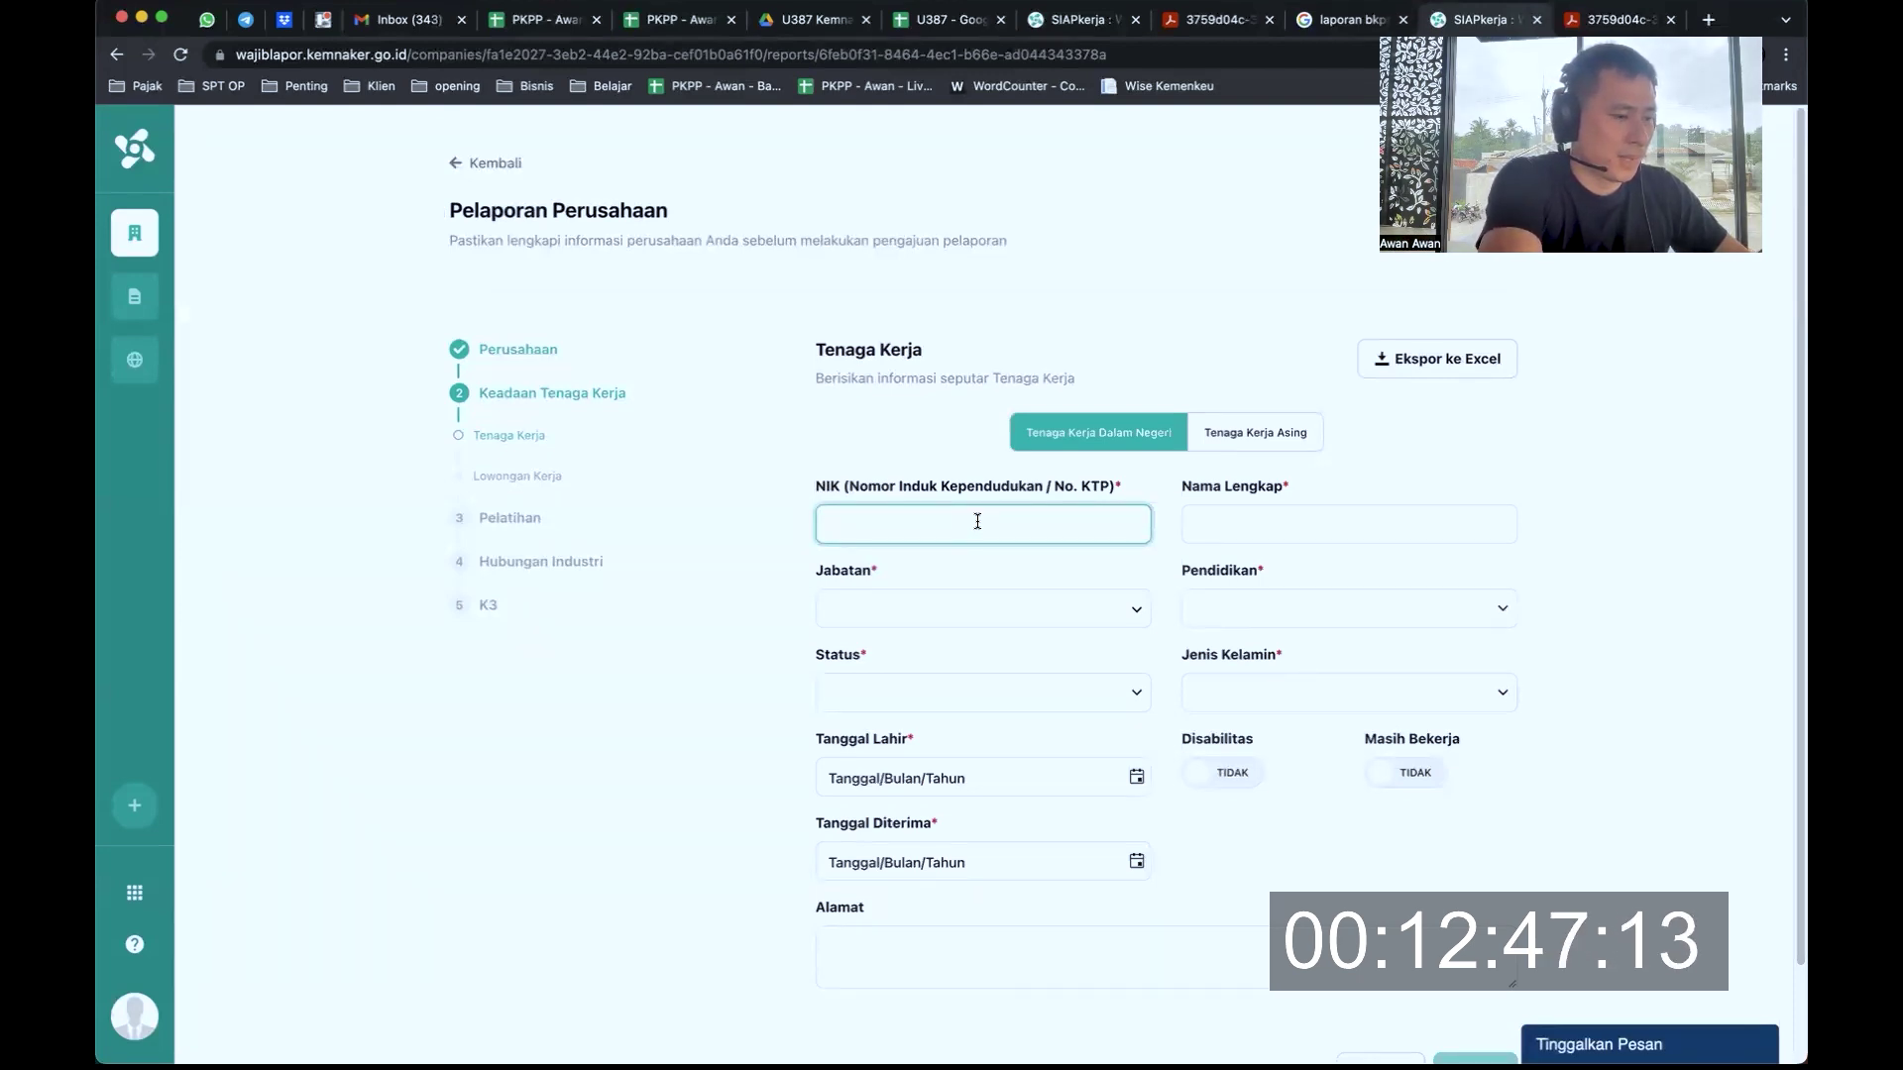
key("Tab")
type("fu")
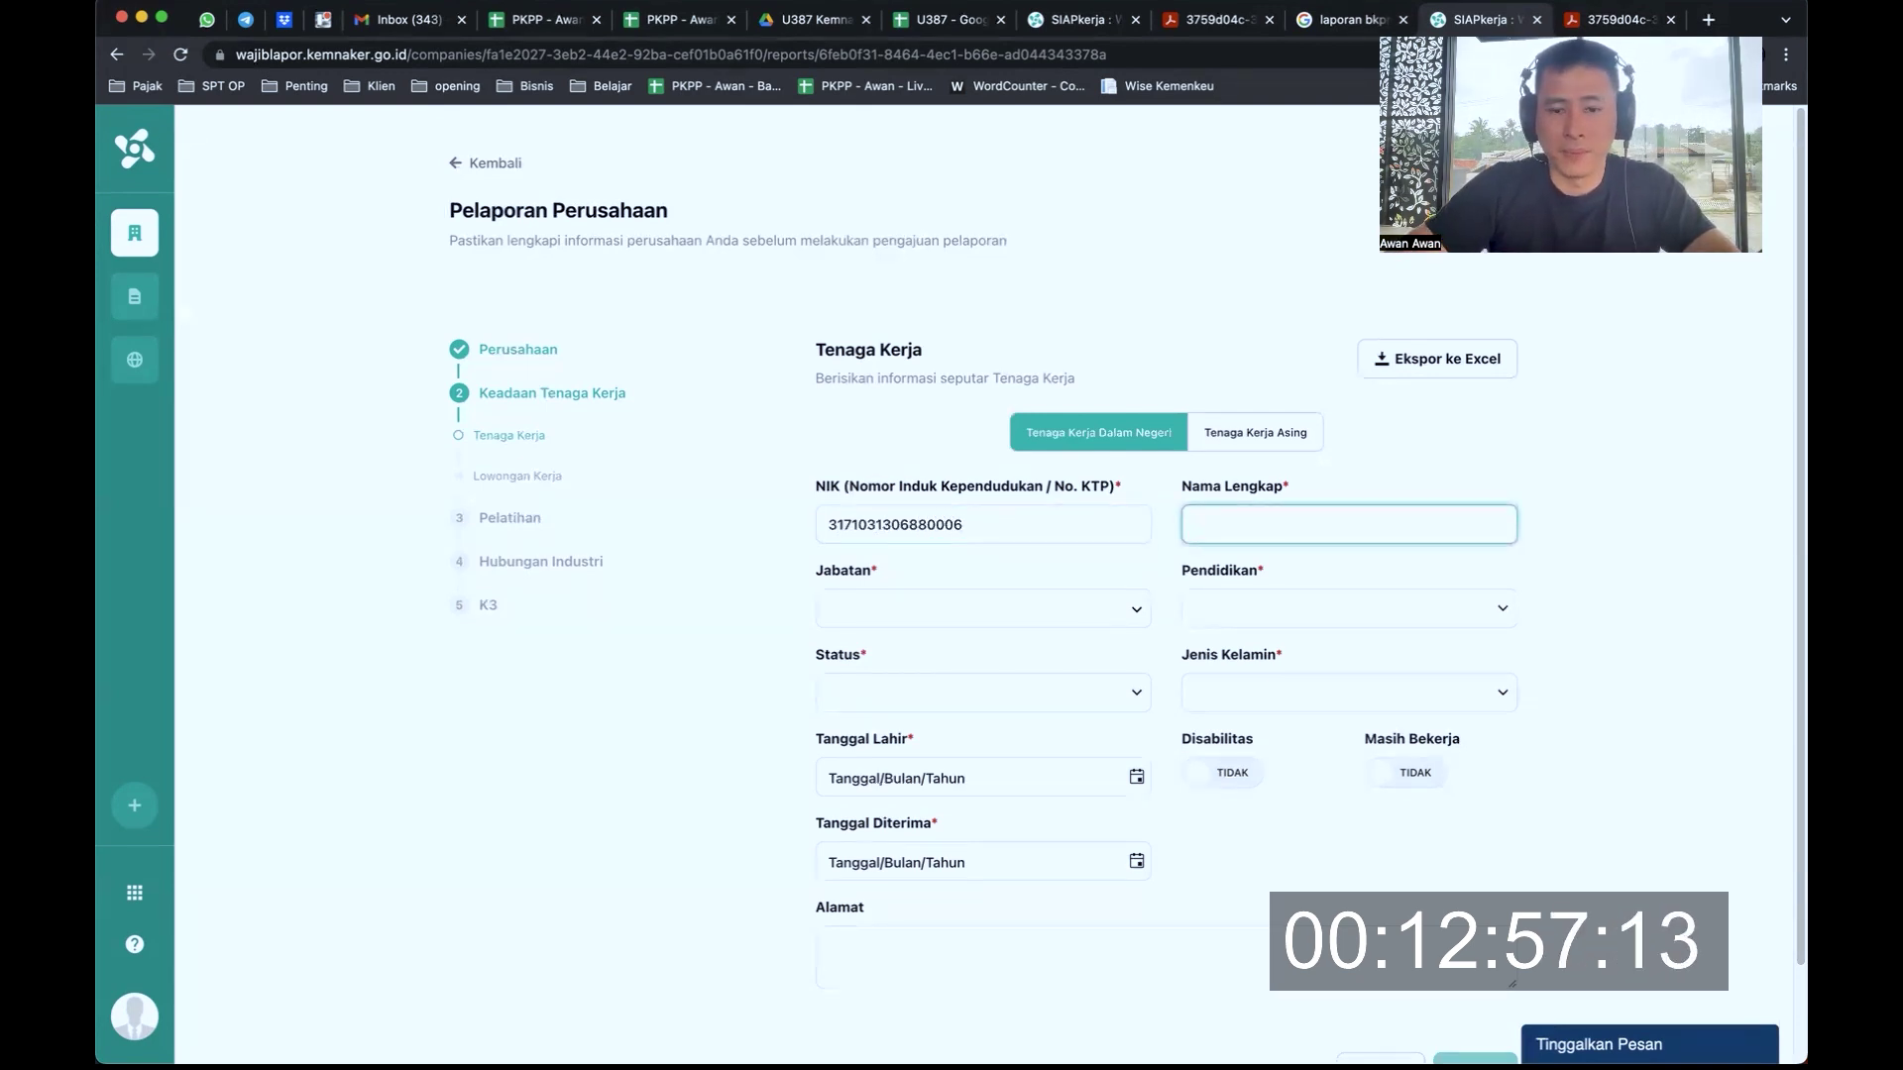
type("ngsiawan")
key("Tab")
type("direk")
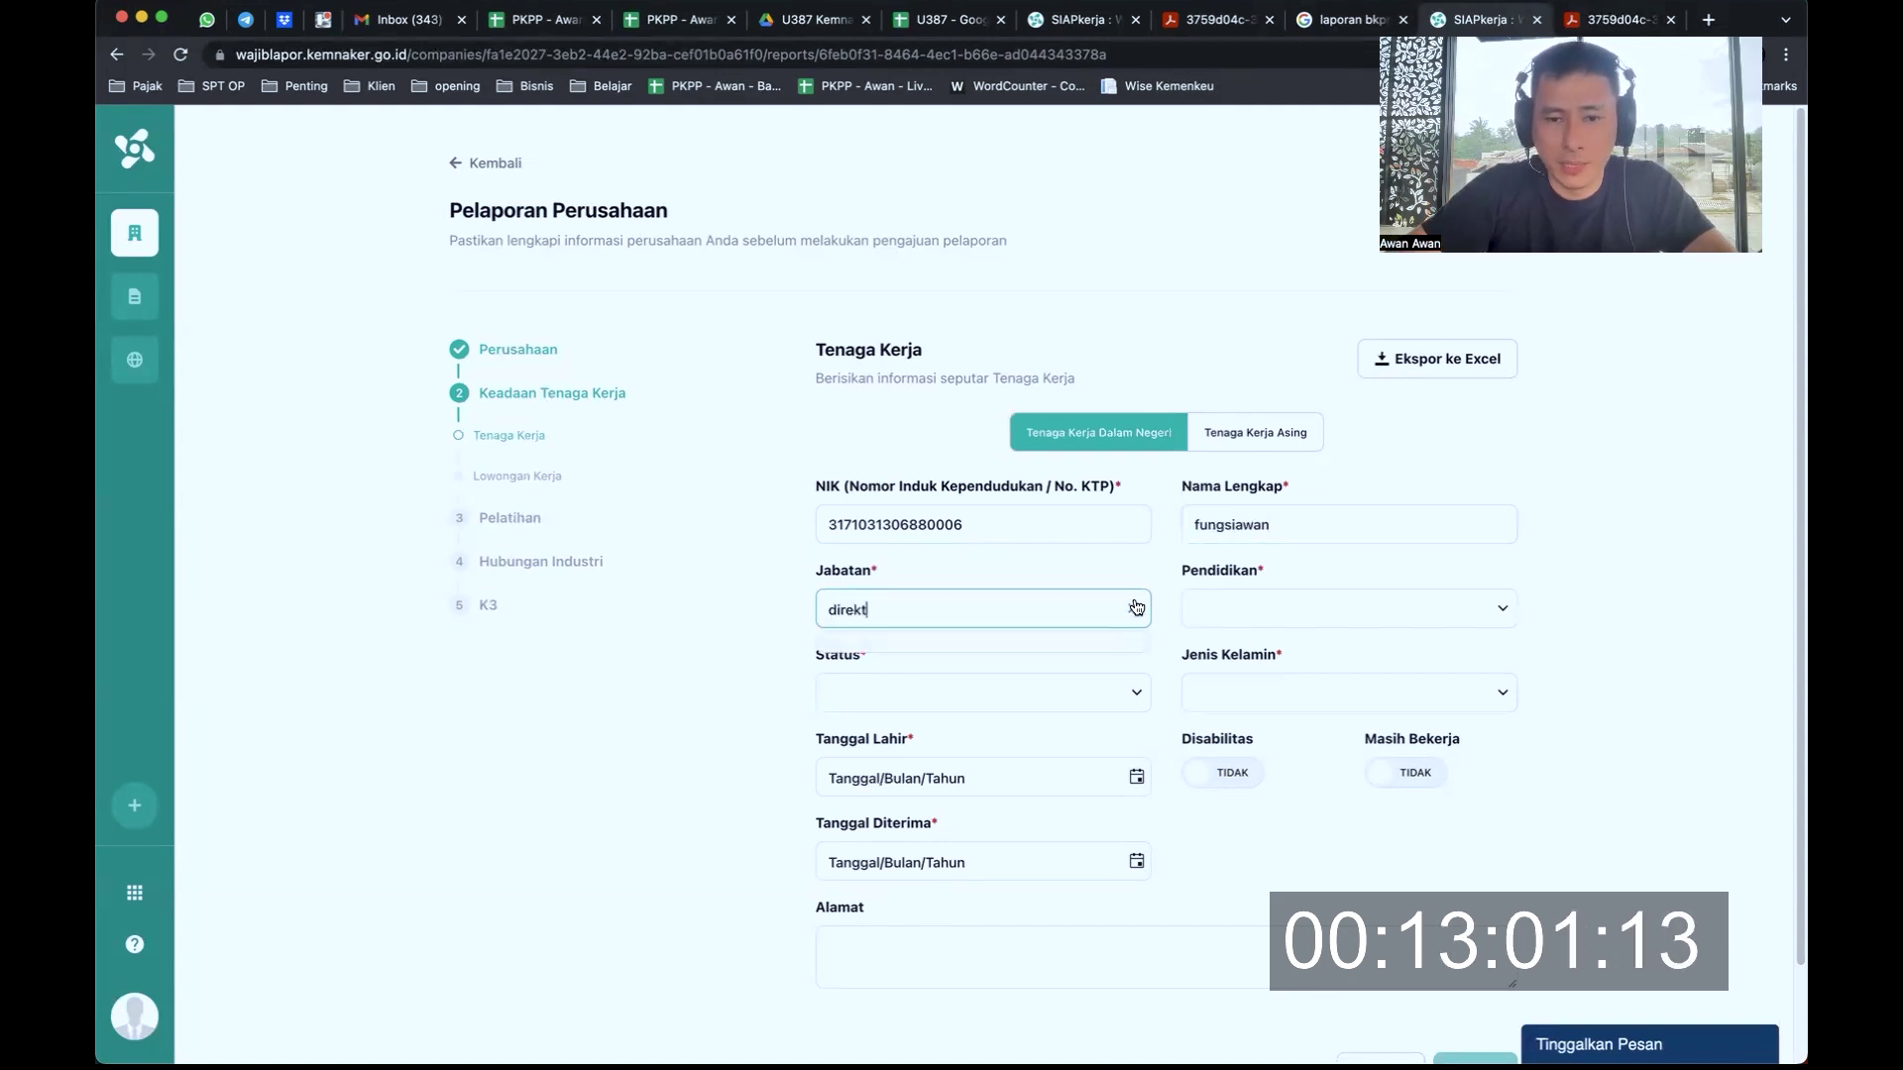
Browse the Manajer classification down to Manajer Keuangan, then close the job picker
left_click(1135, 609)
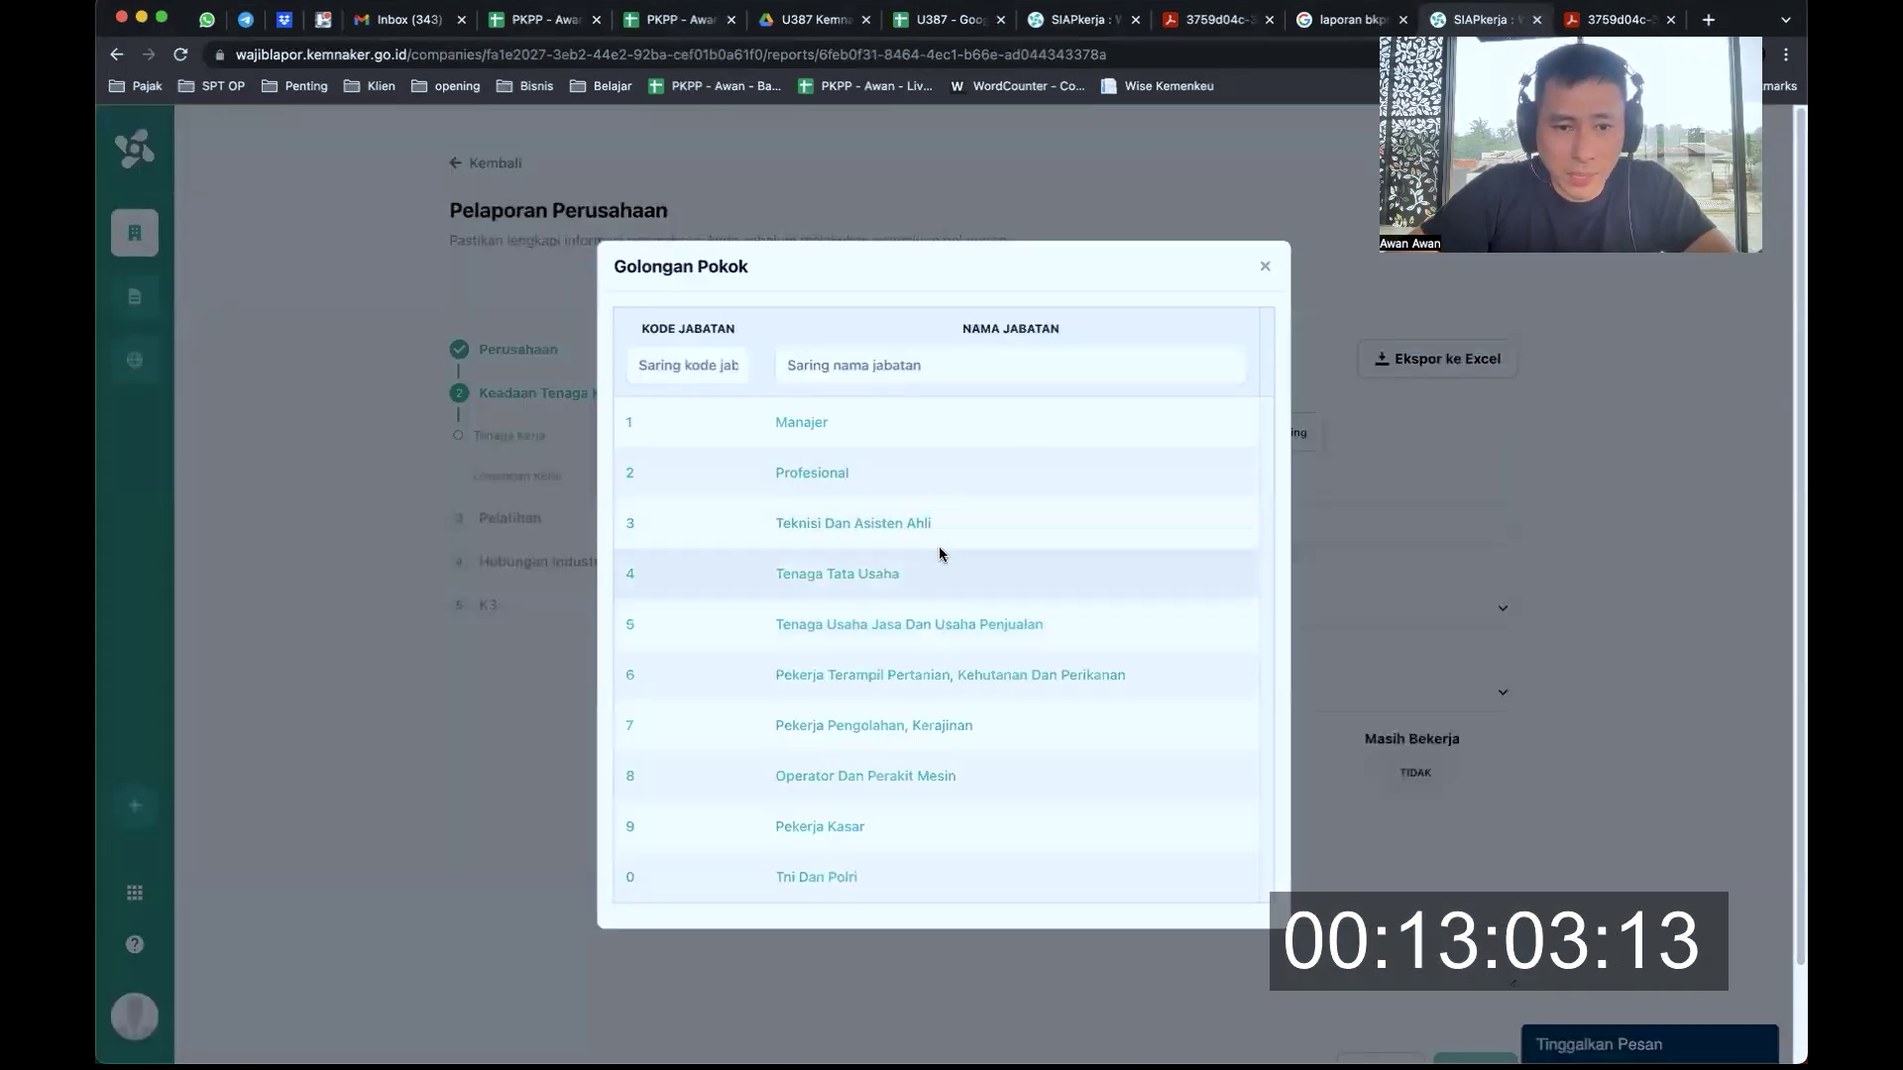
scroll(966, 674, "down", 2)
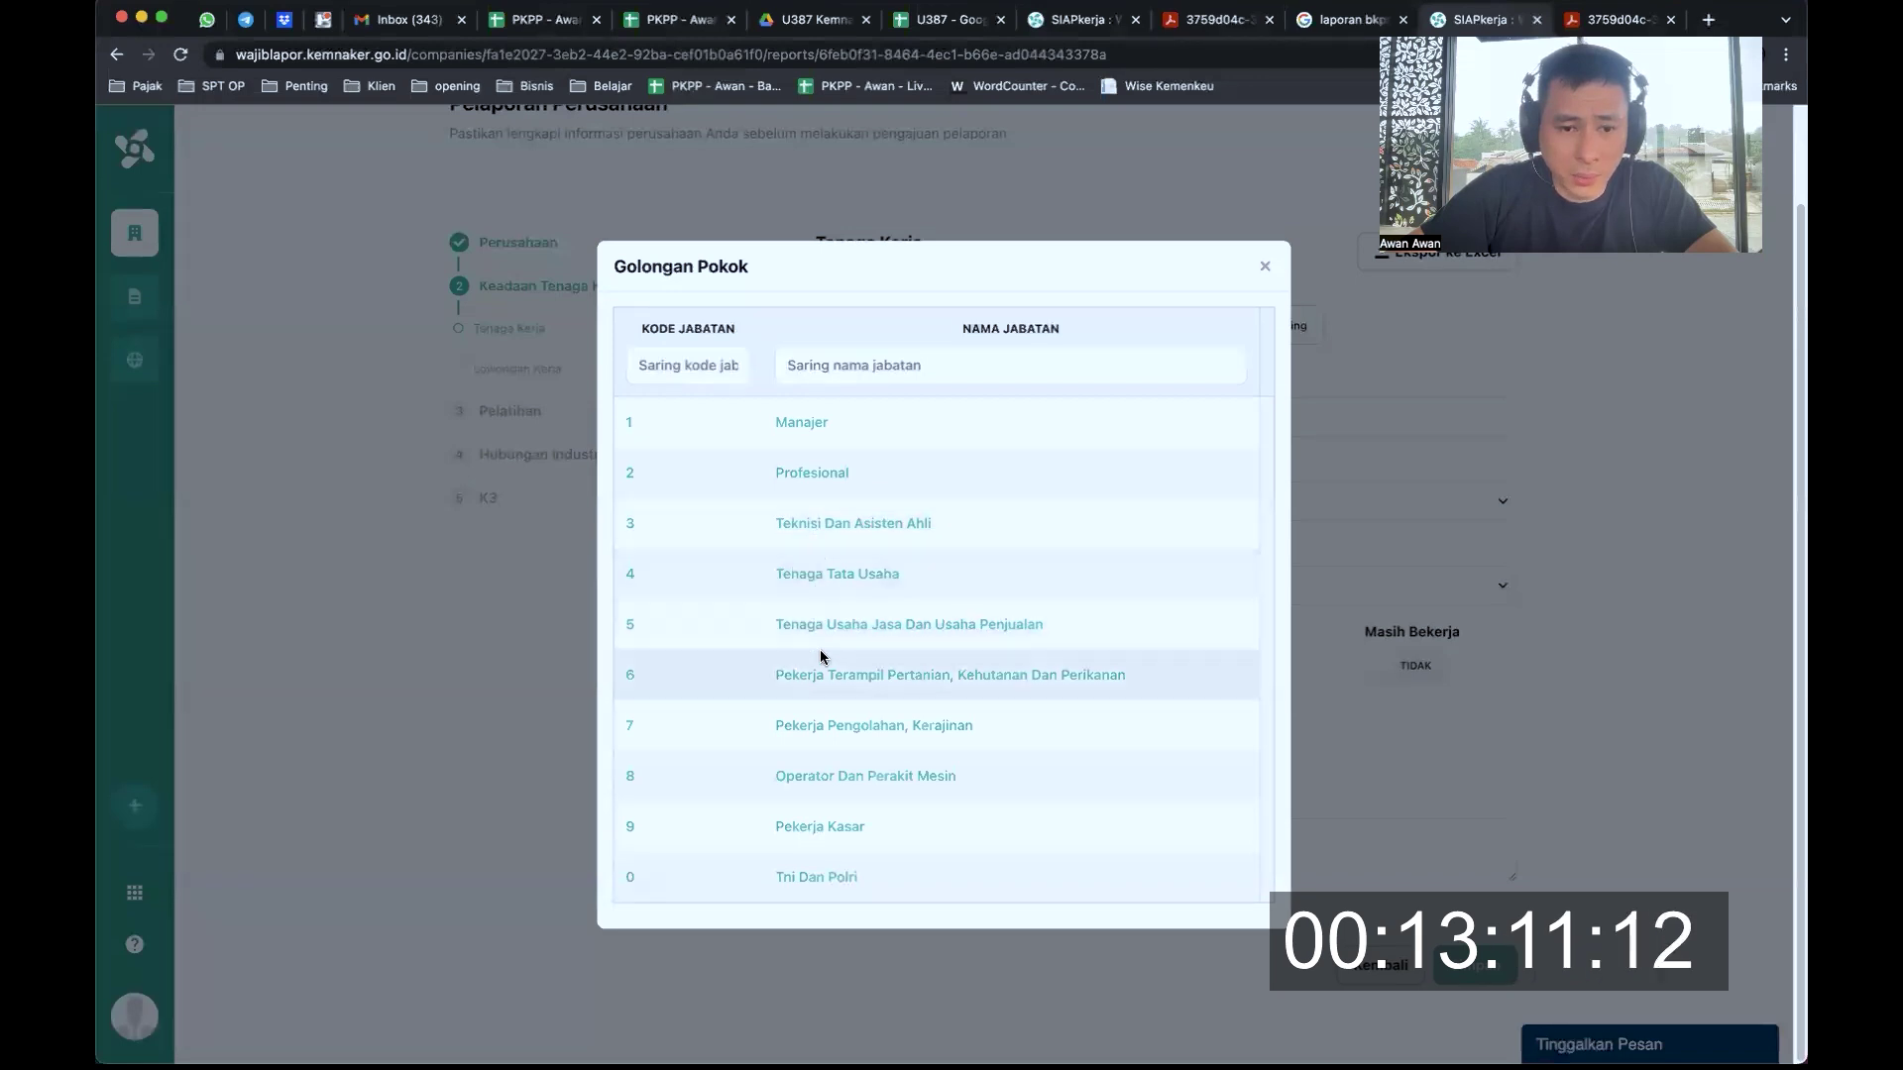
left_click(803, 424)
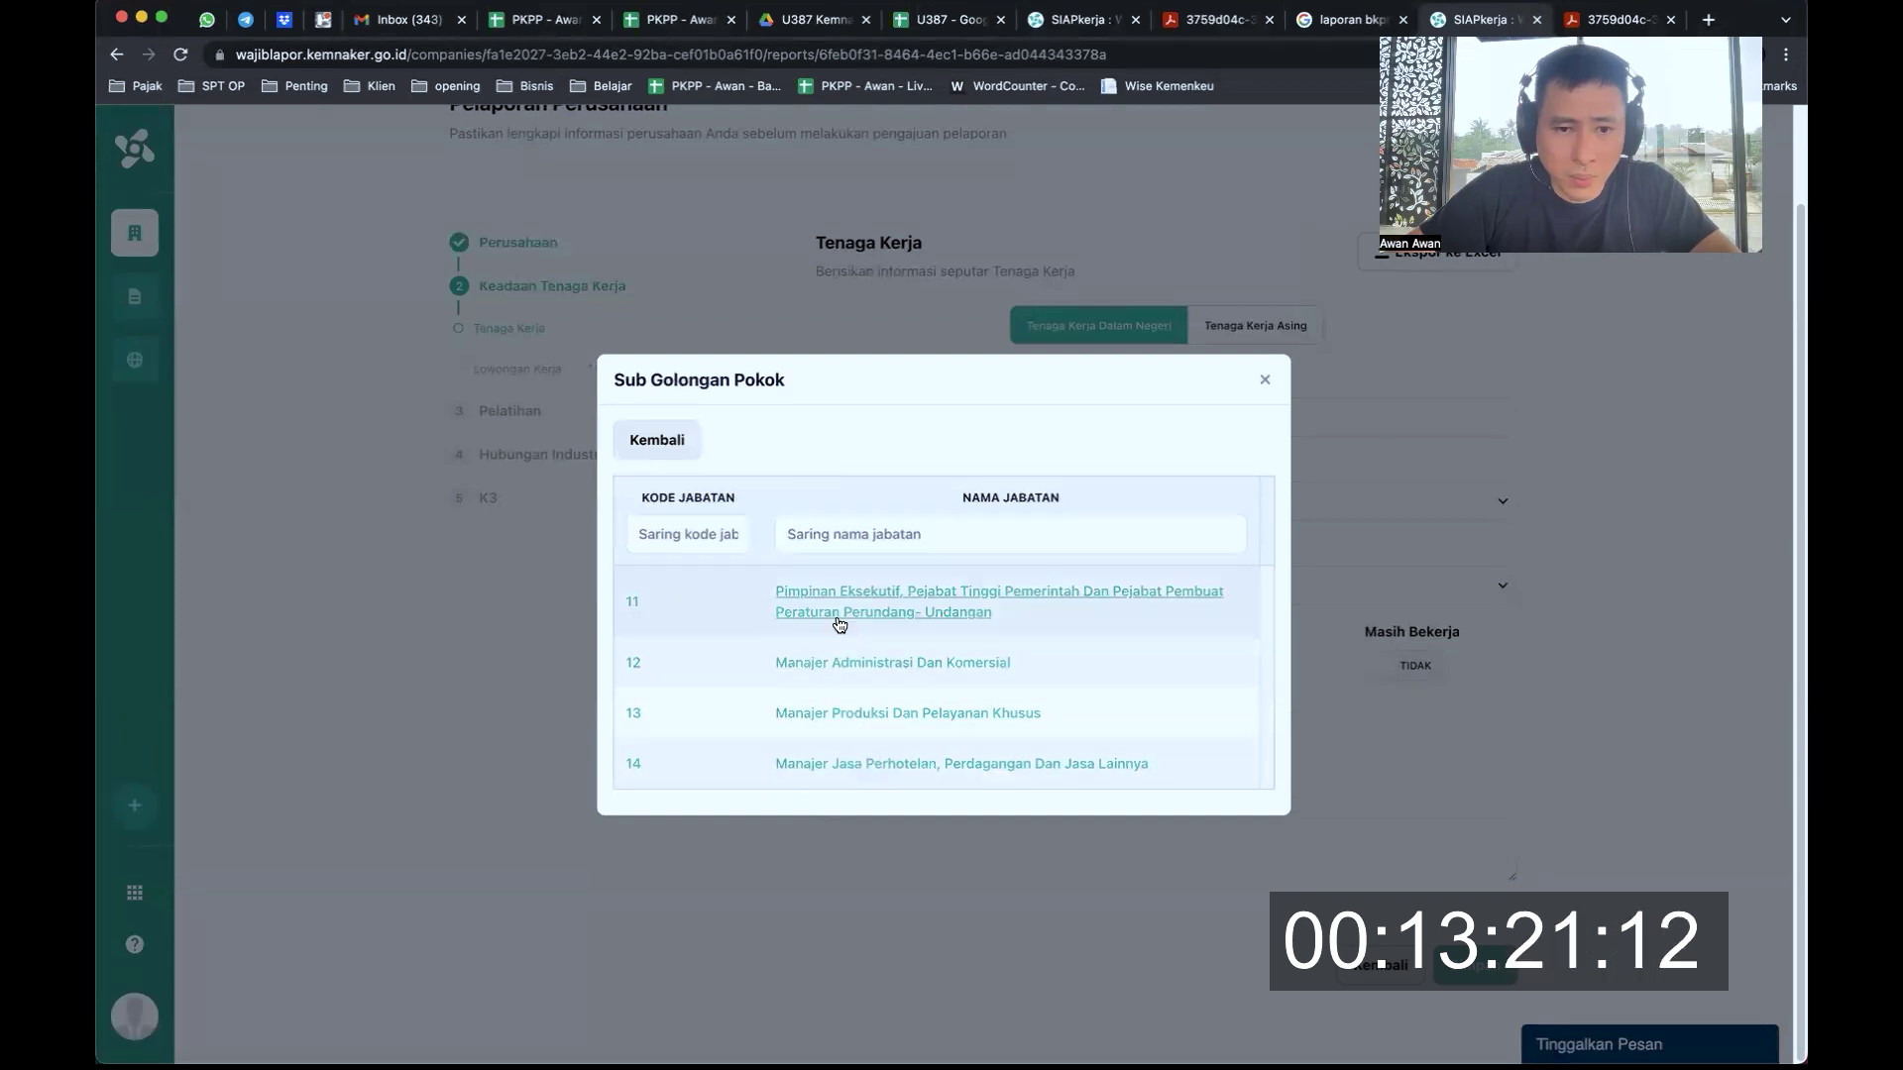
left_click(876, 664)
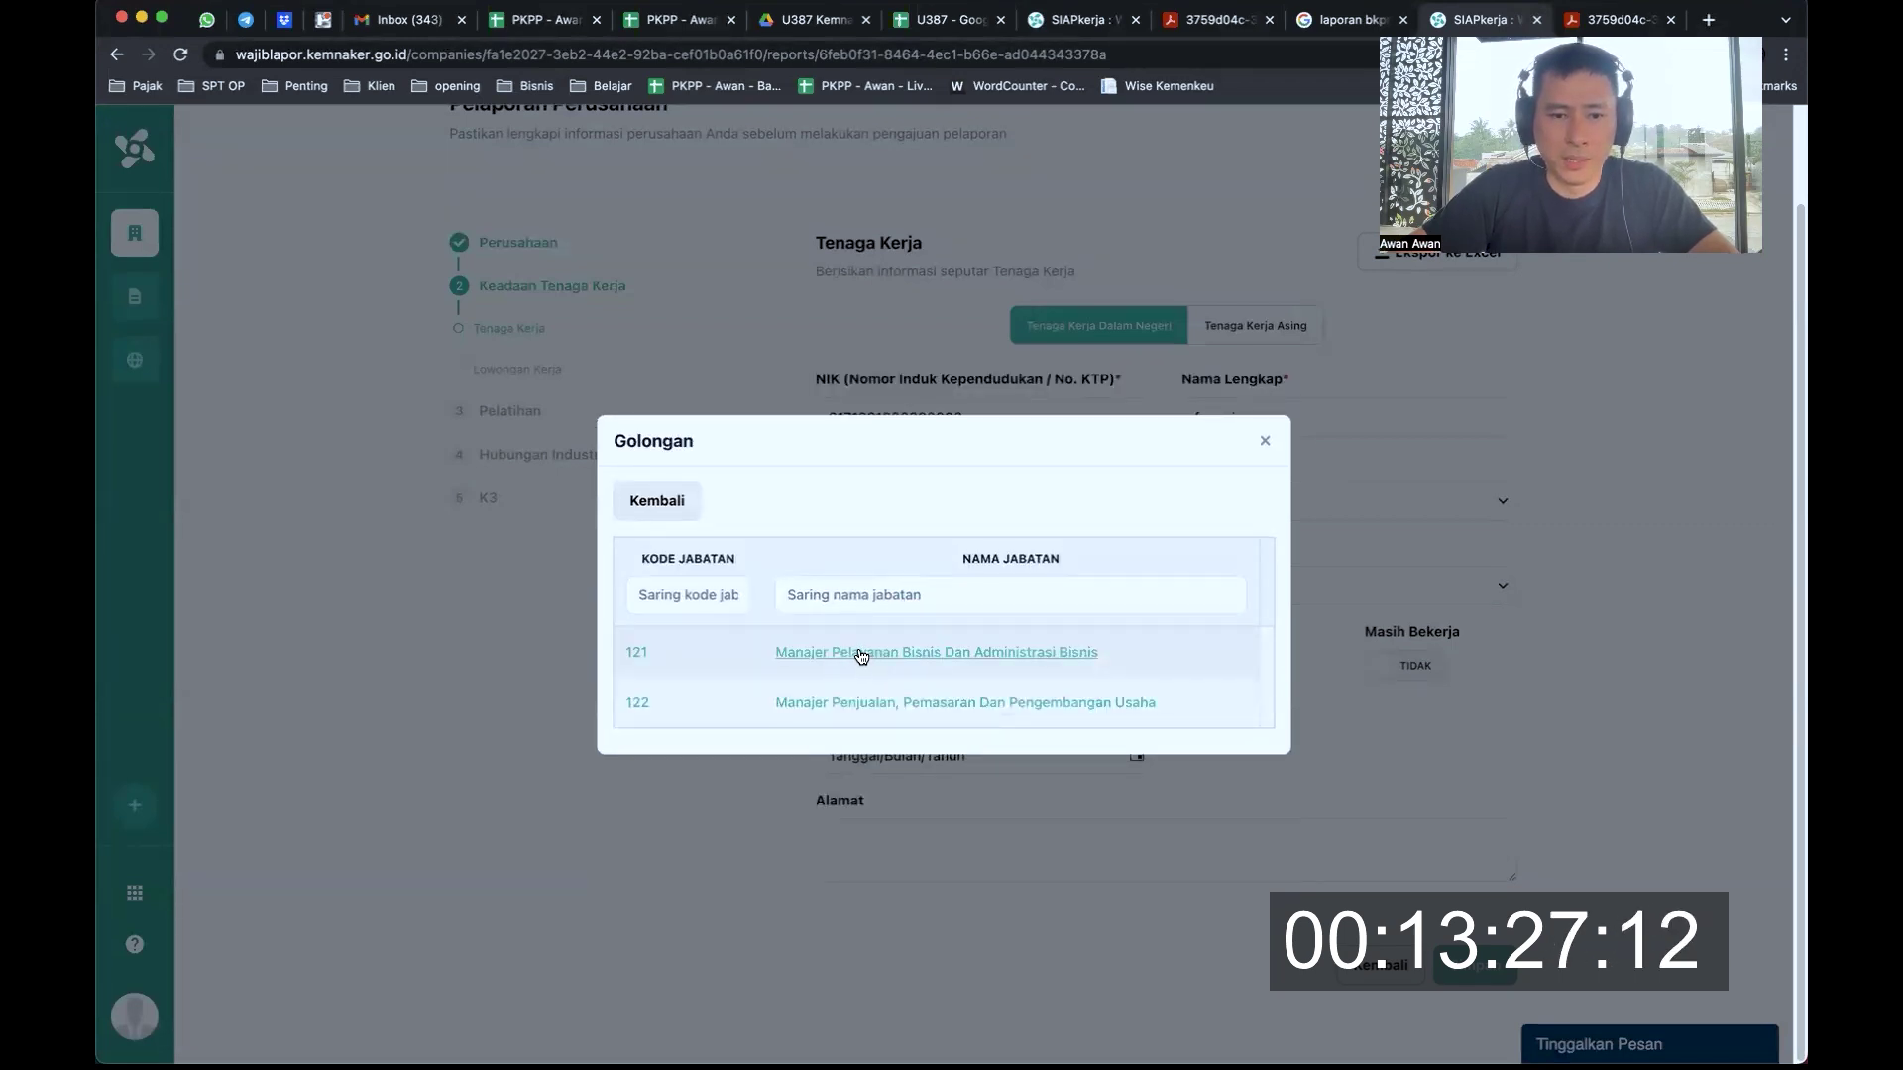
left_click(922, 652)
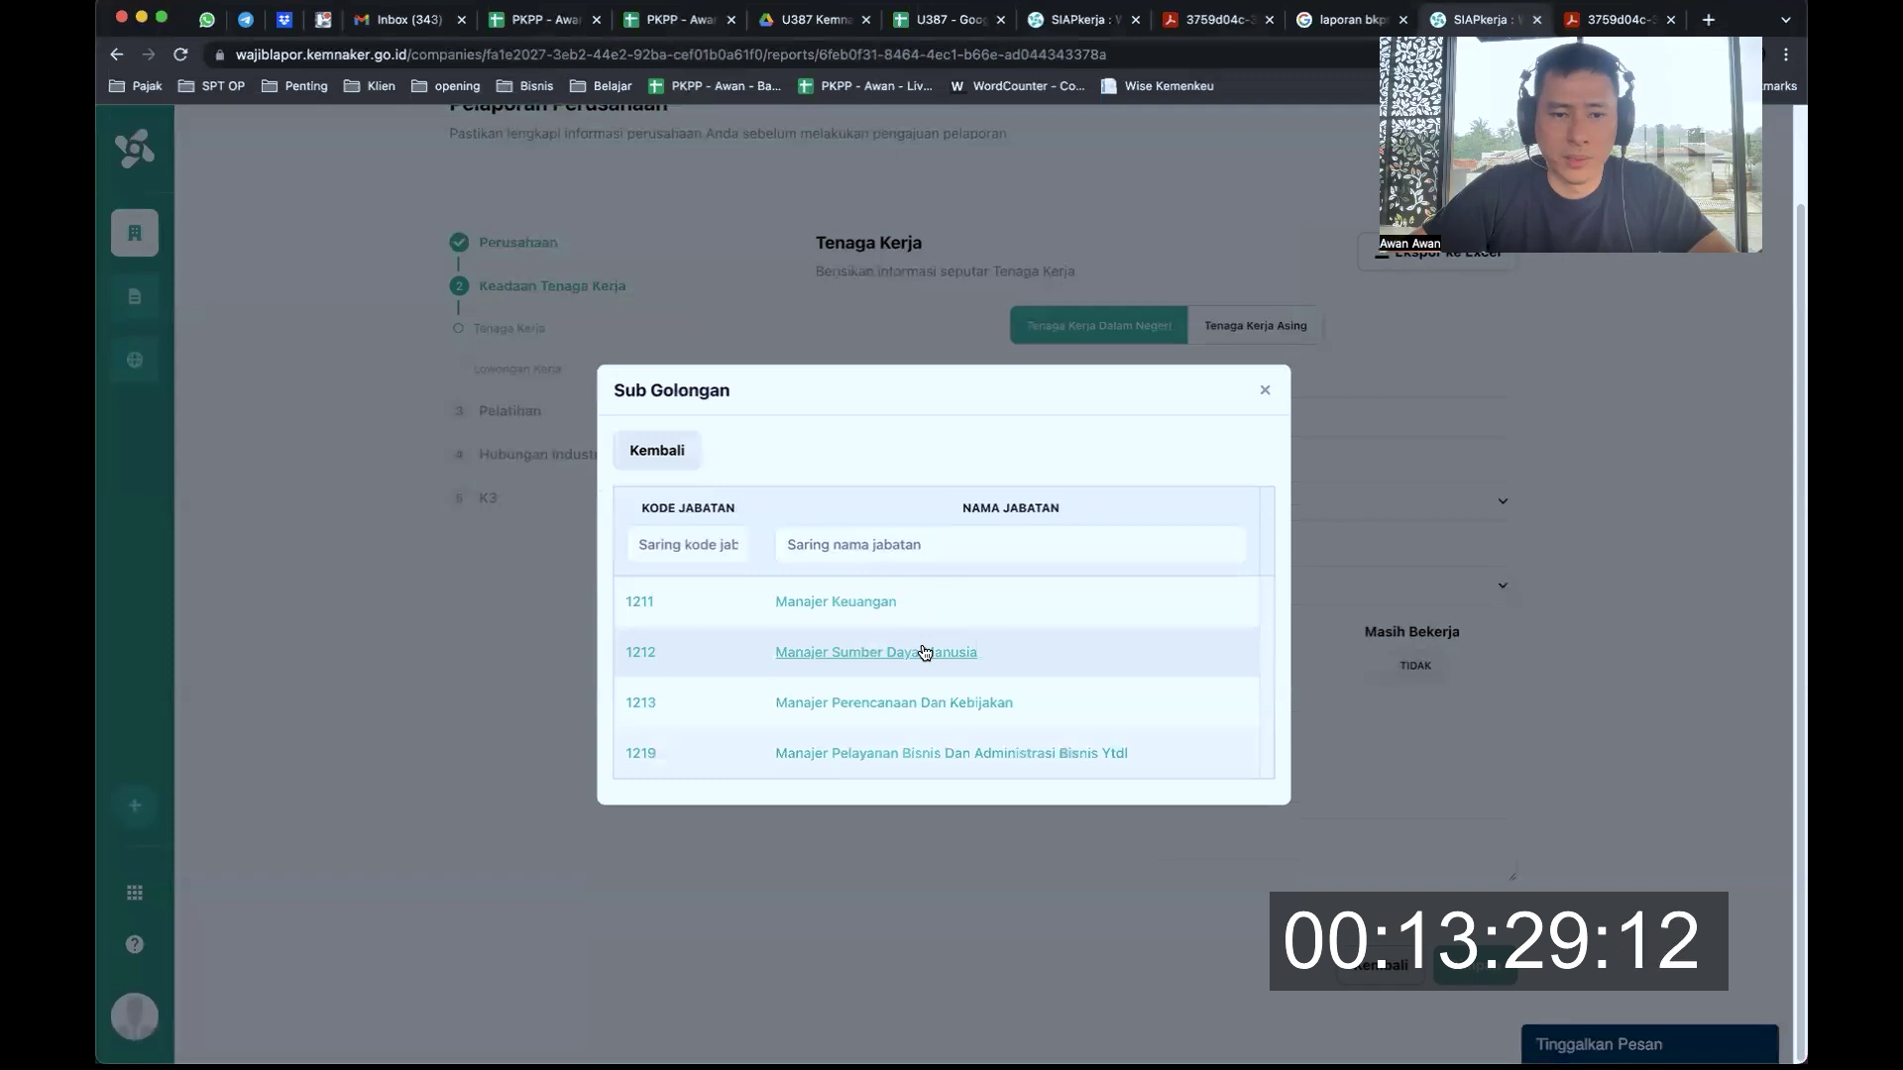
left_click(848, 606)
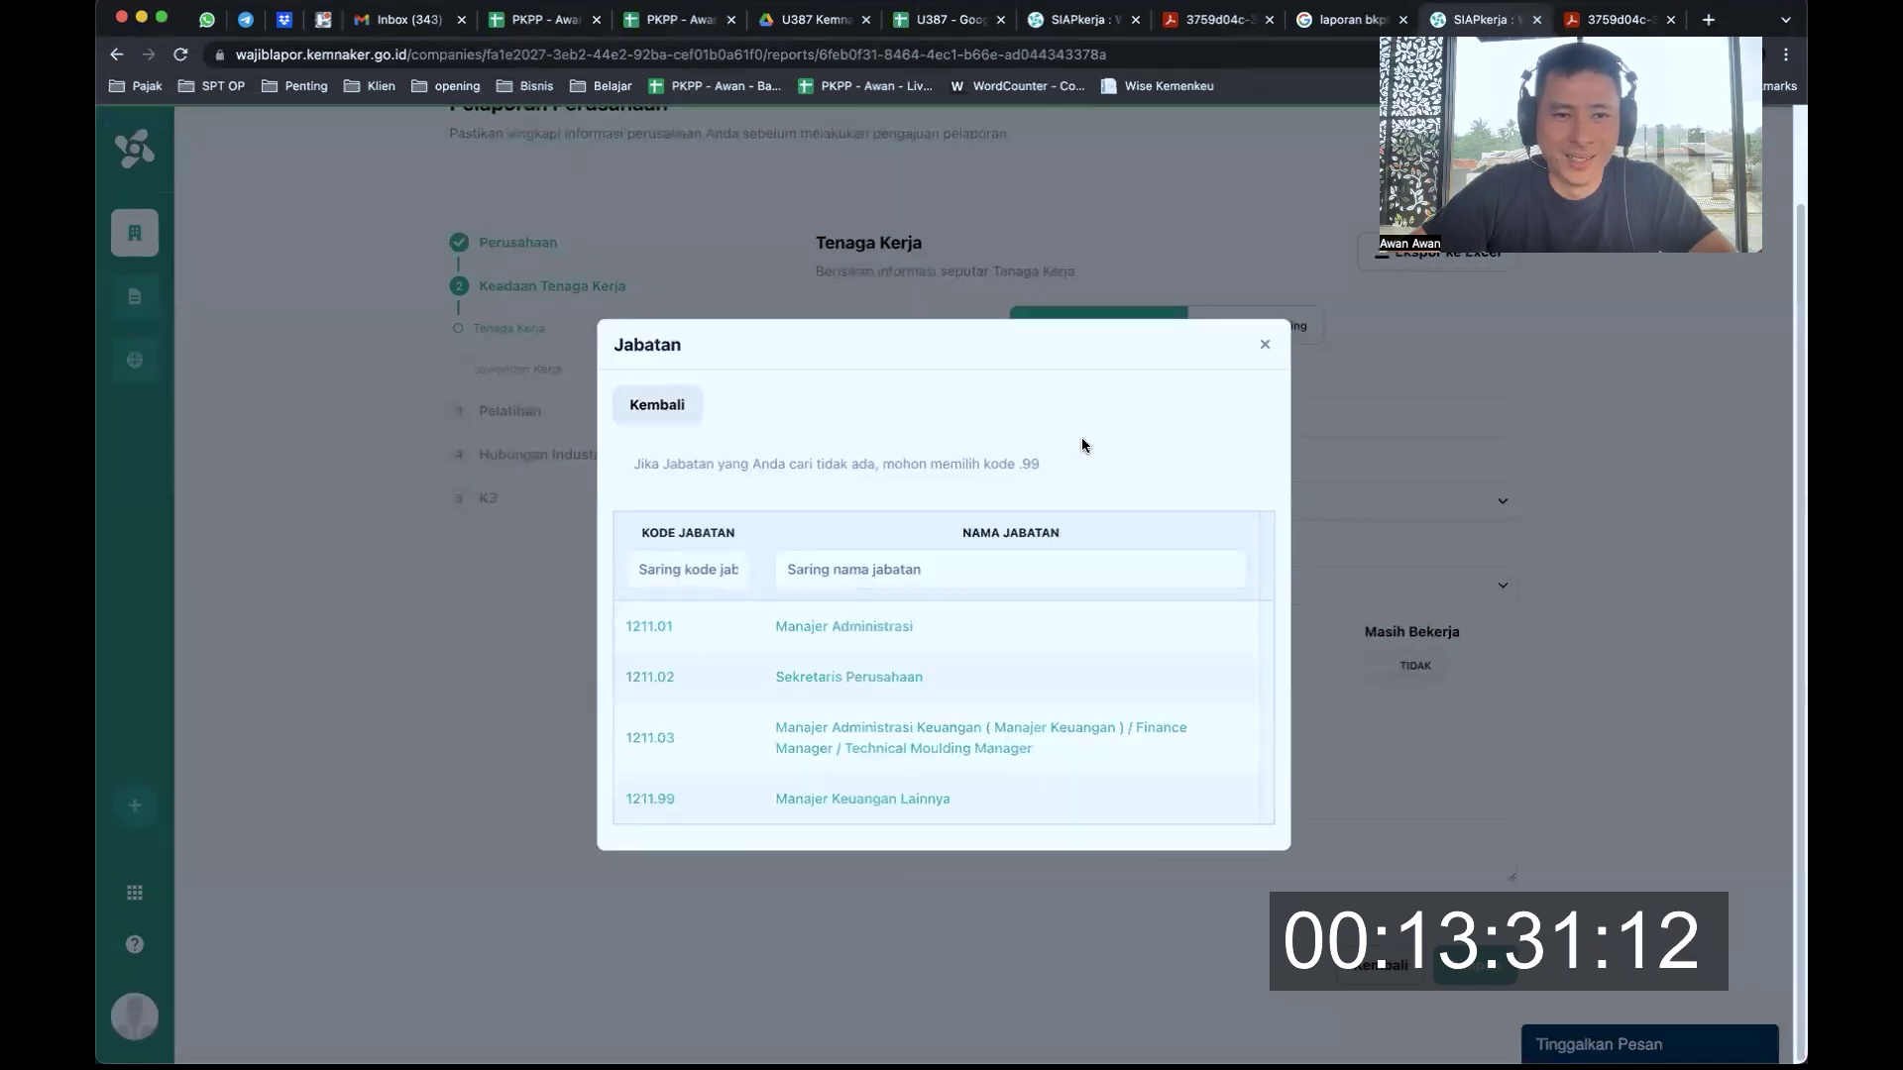
left_click(660, 401)
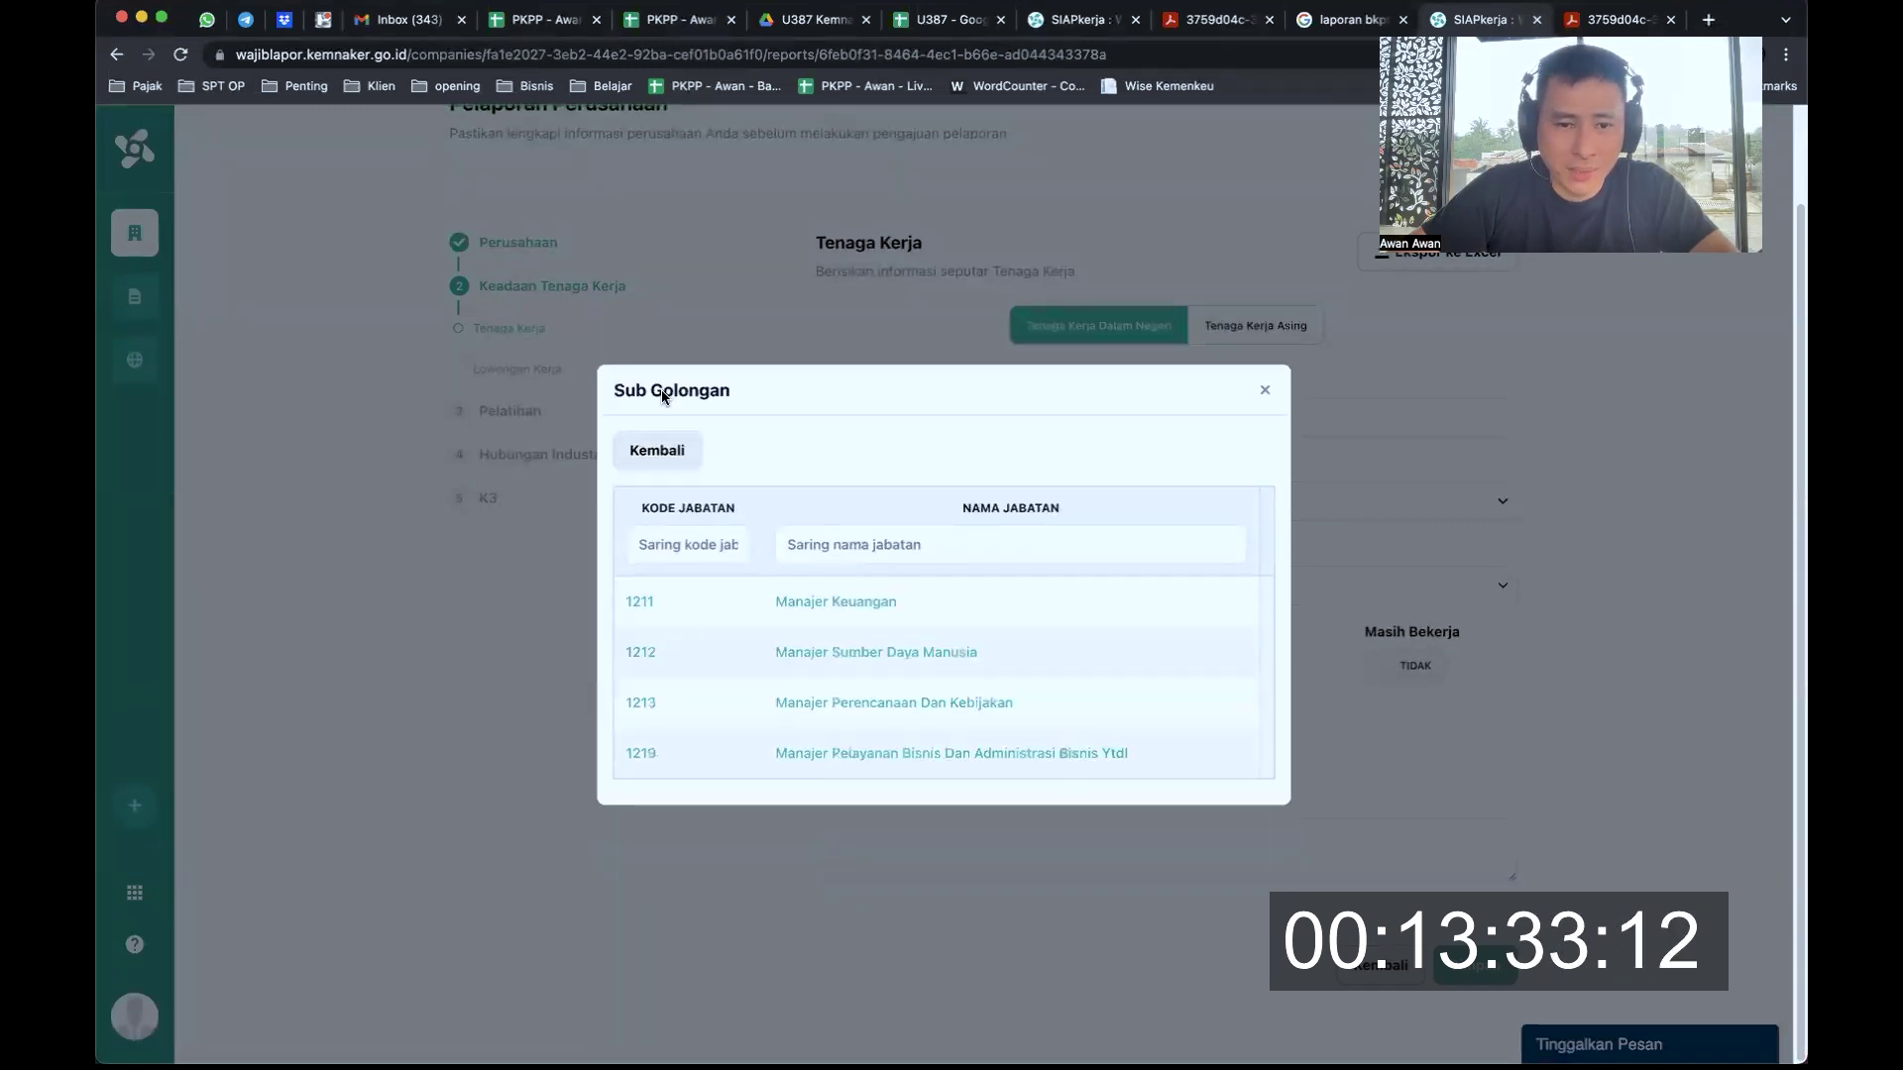
left_click(1263, 394)
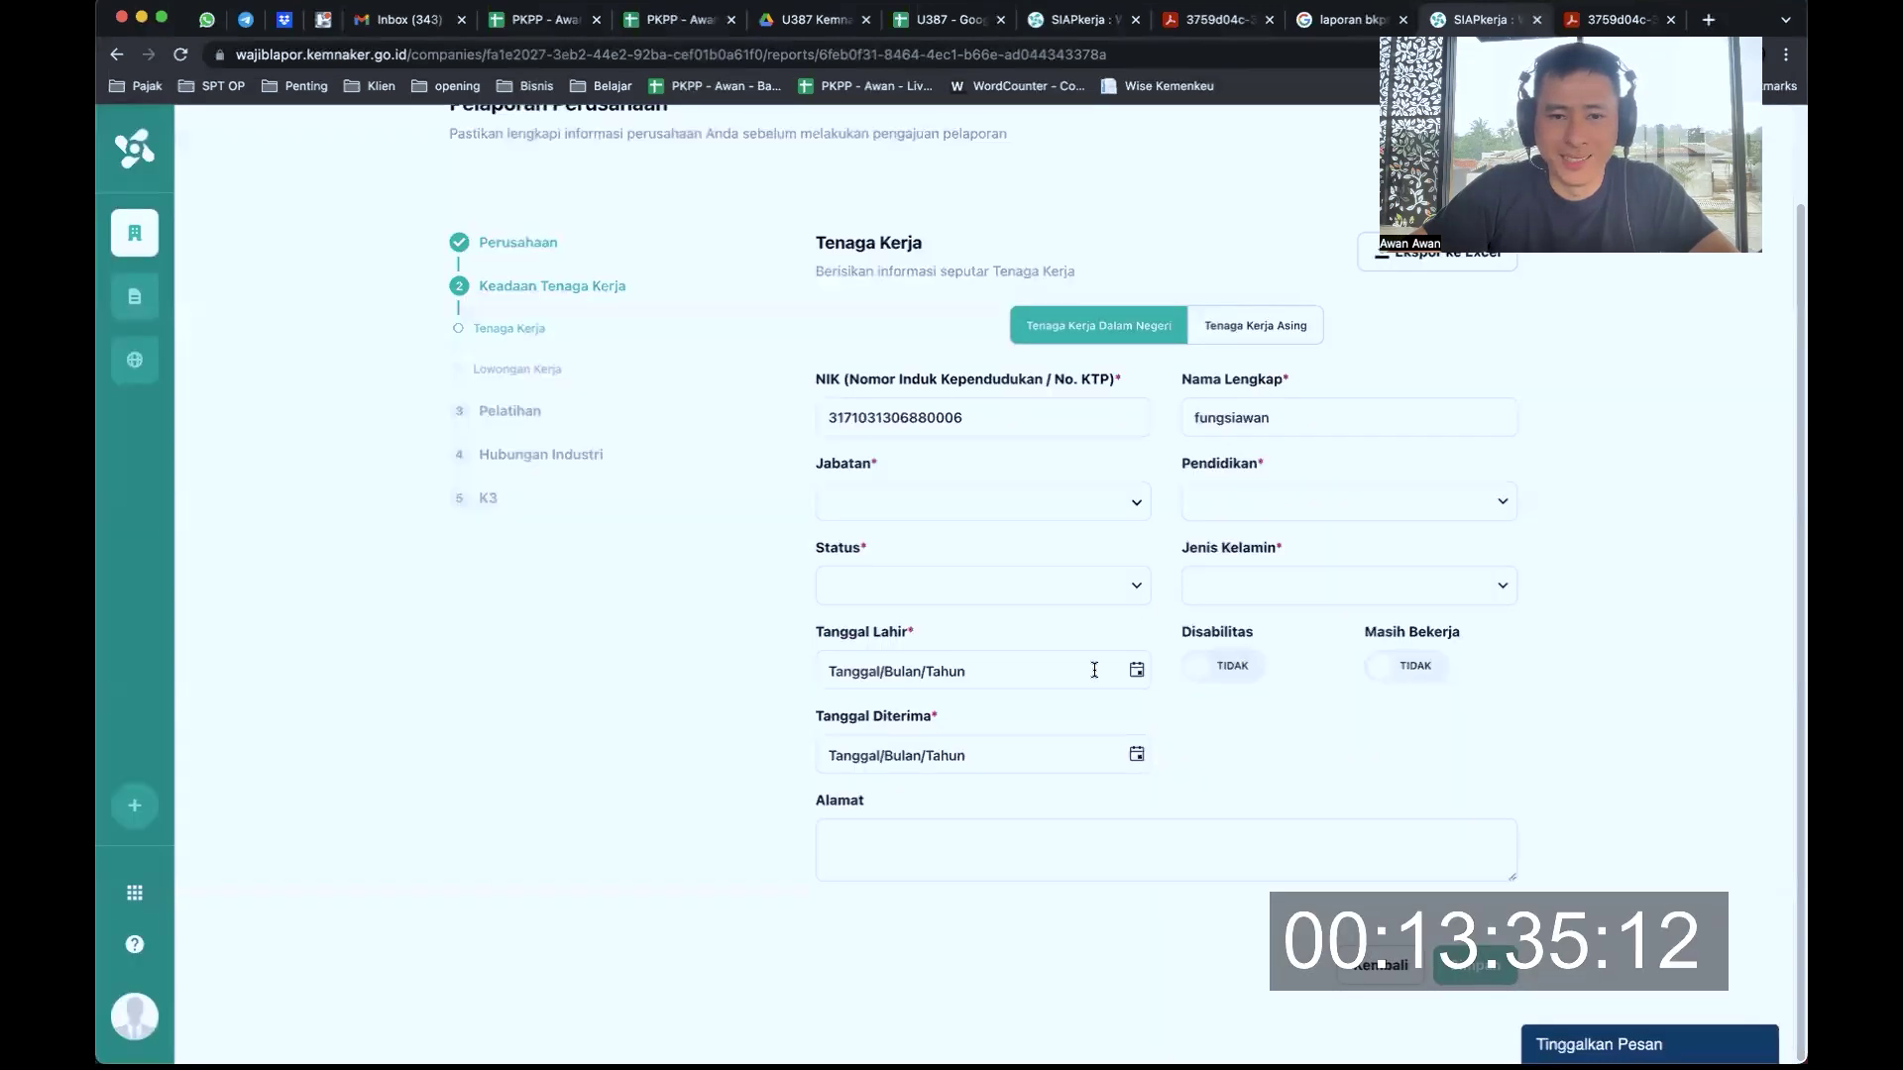
Reopen the picker and select Manajer Penjualan (1221.01) via Manajer > 12 > 122 > 1221
left_click(1007, 508)
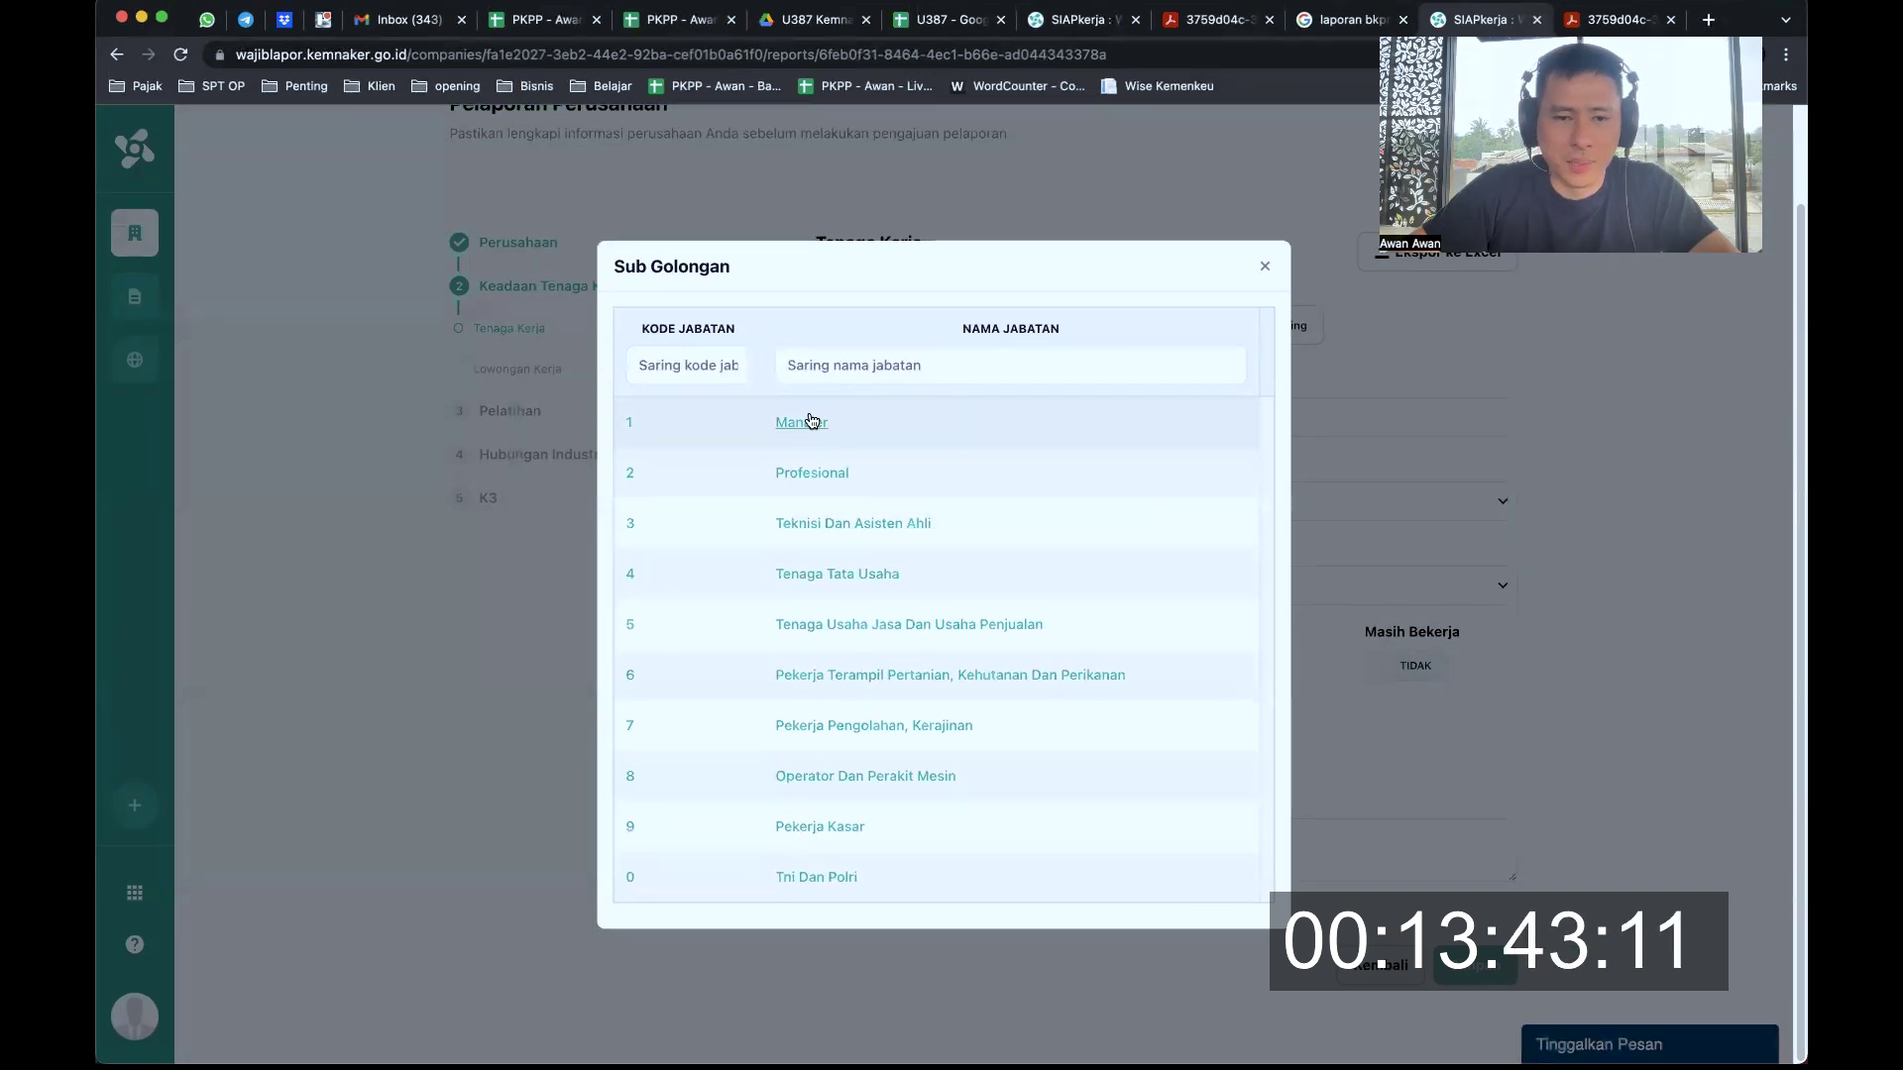
left_click(811, 420)
left_click(718, 519)
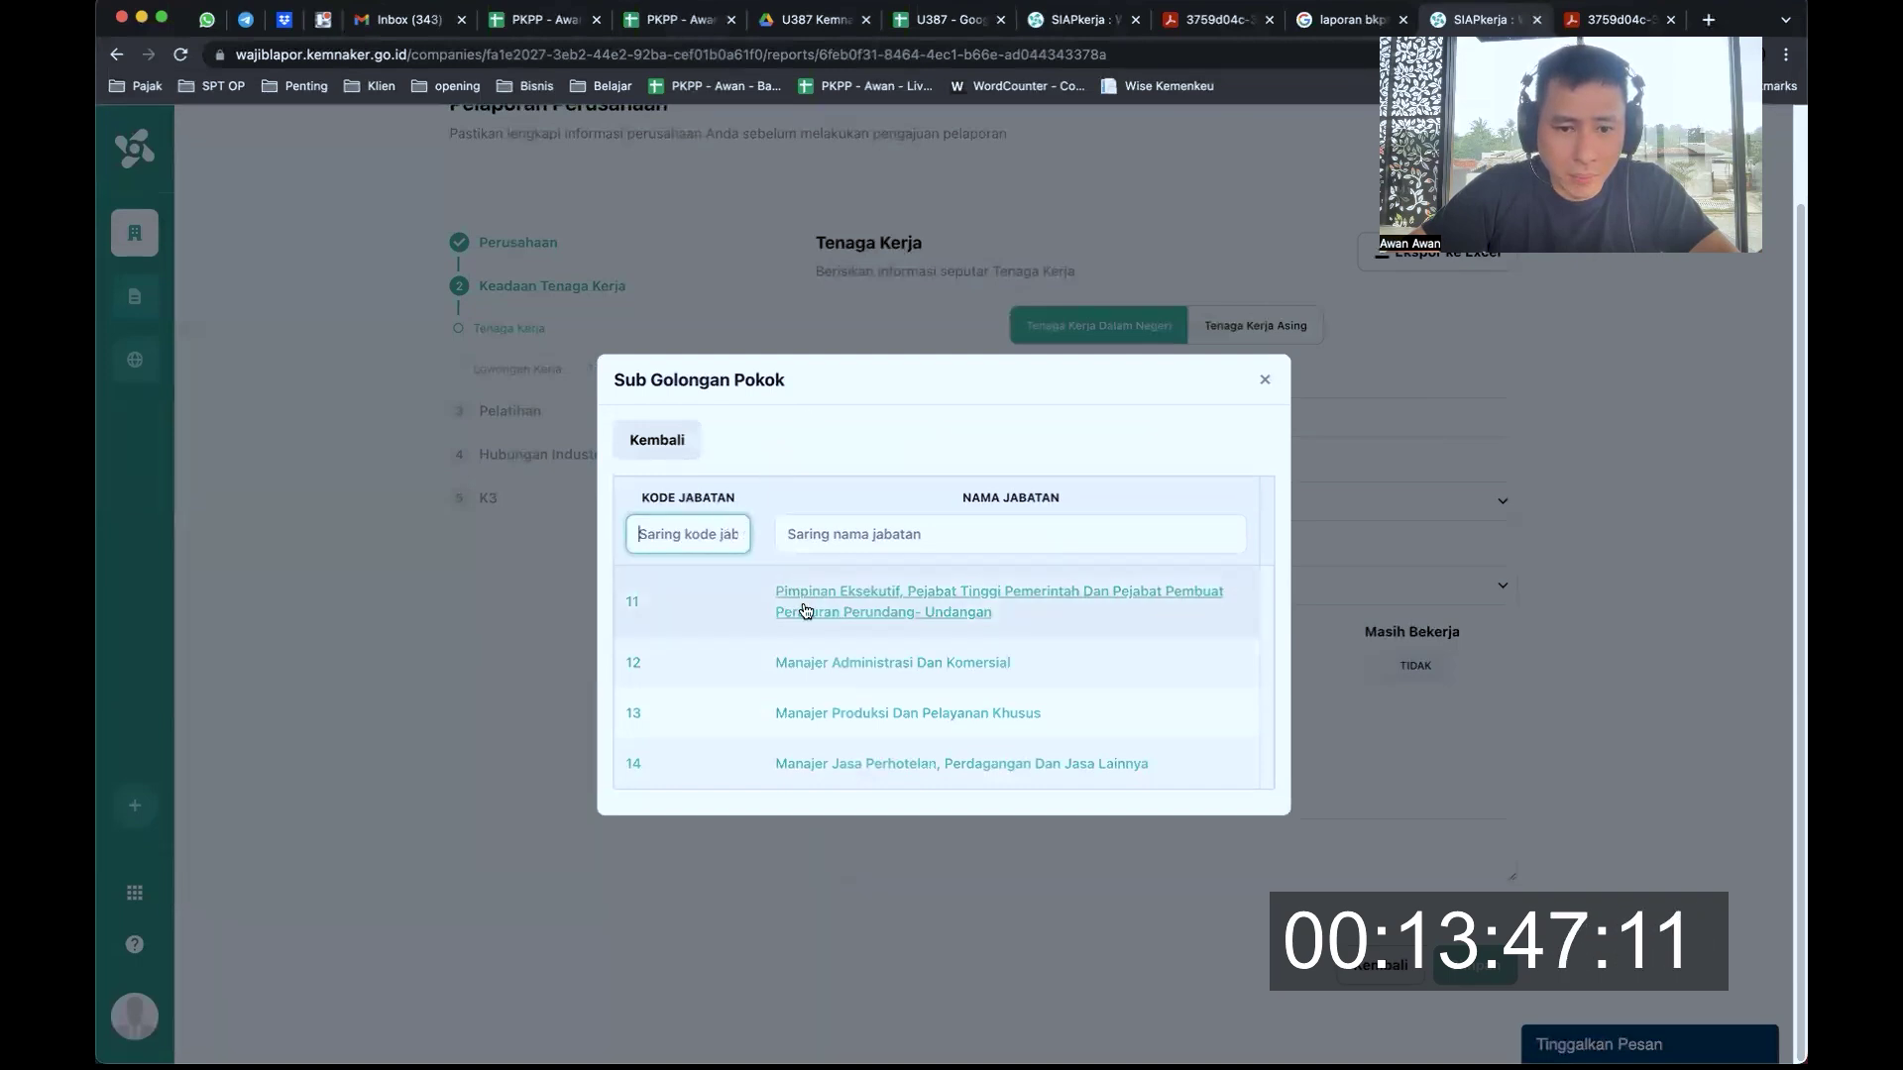
left_click(822, 663)
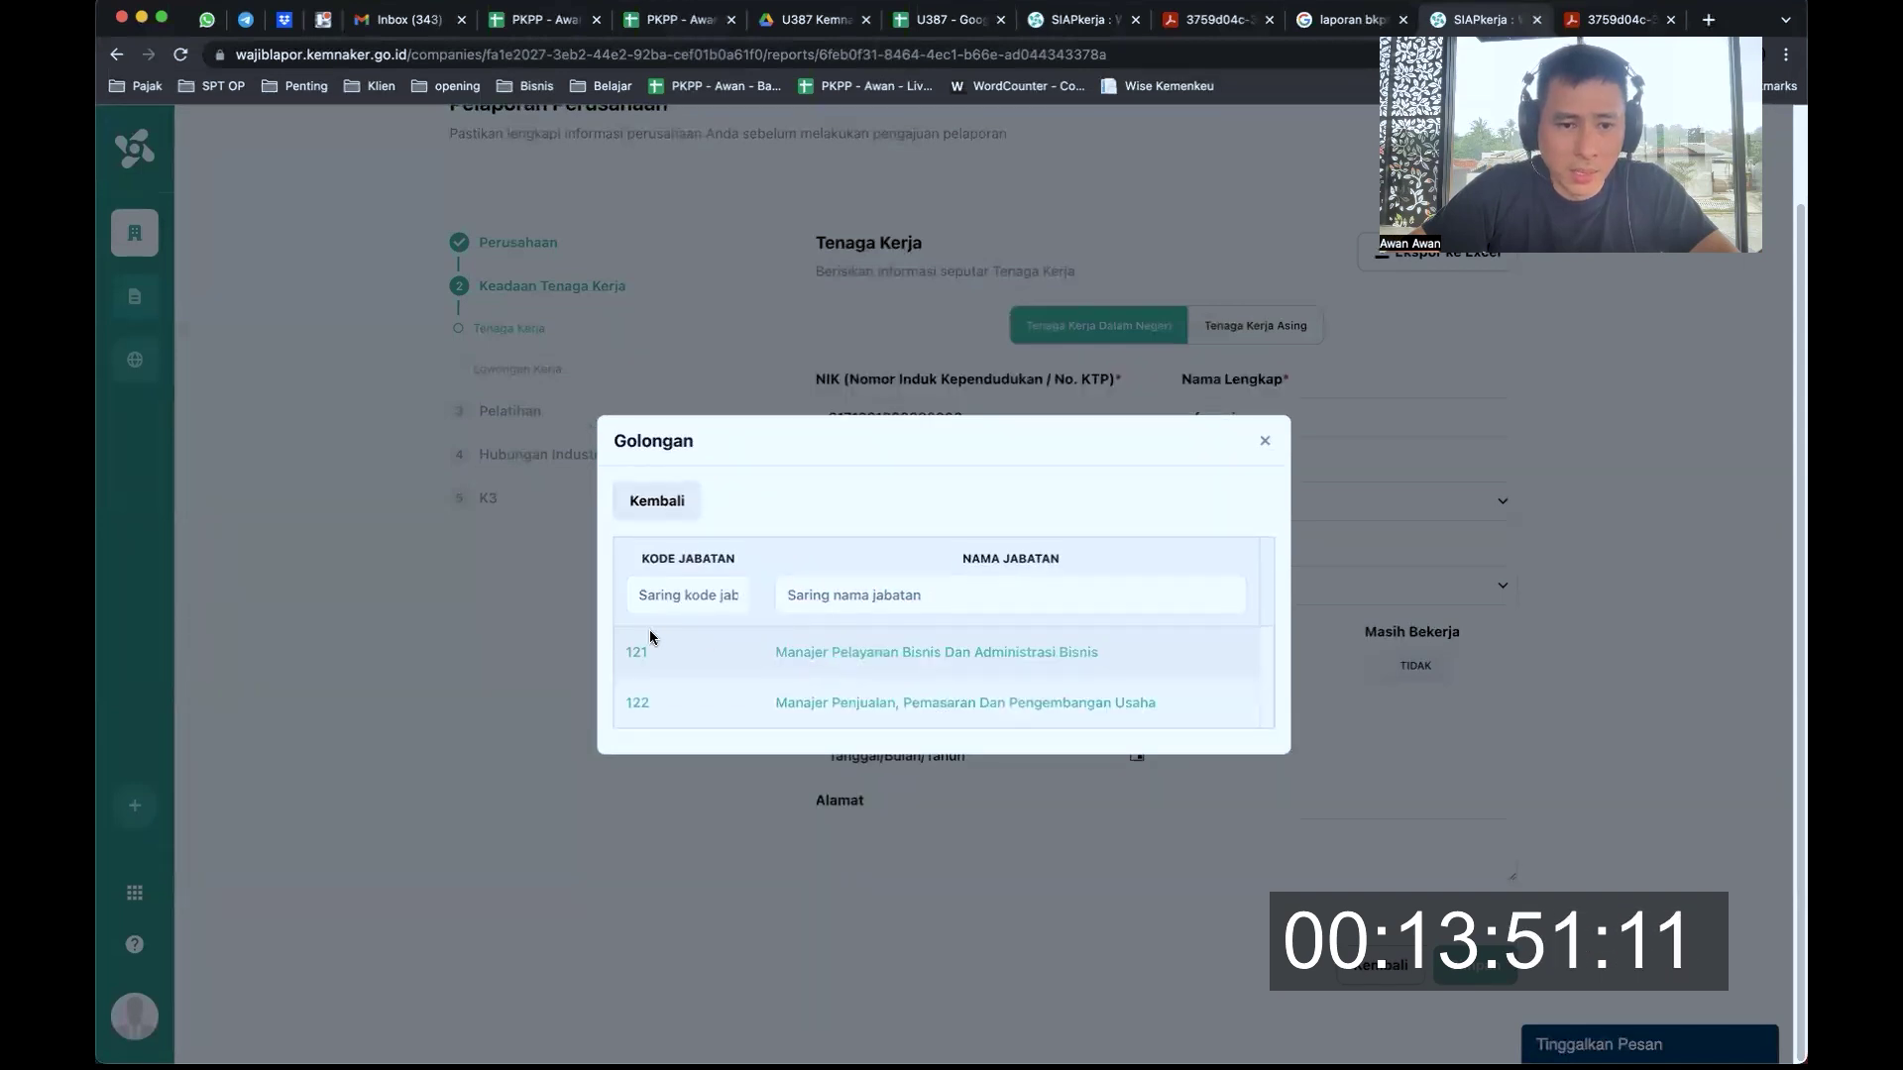
left_click(832, 704)
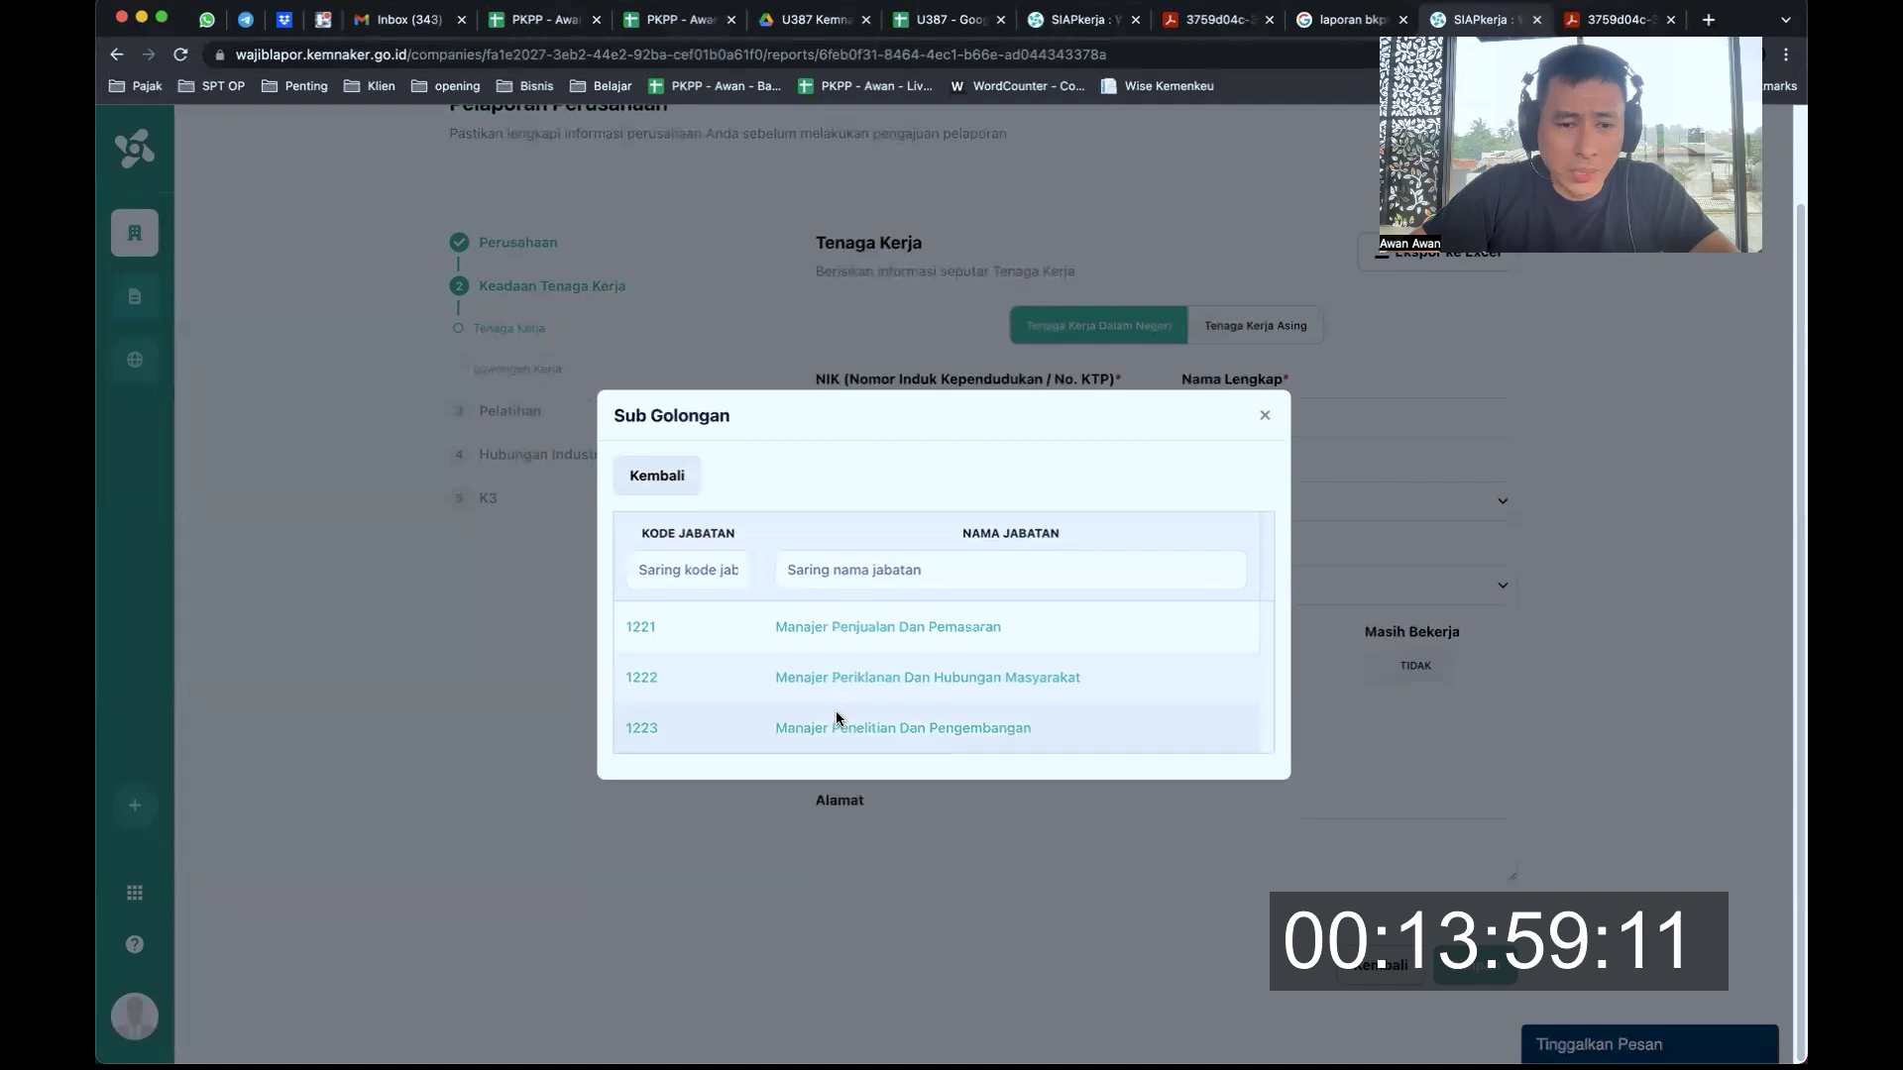
left_click(870, 628)
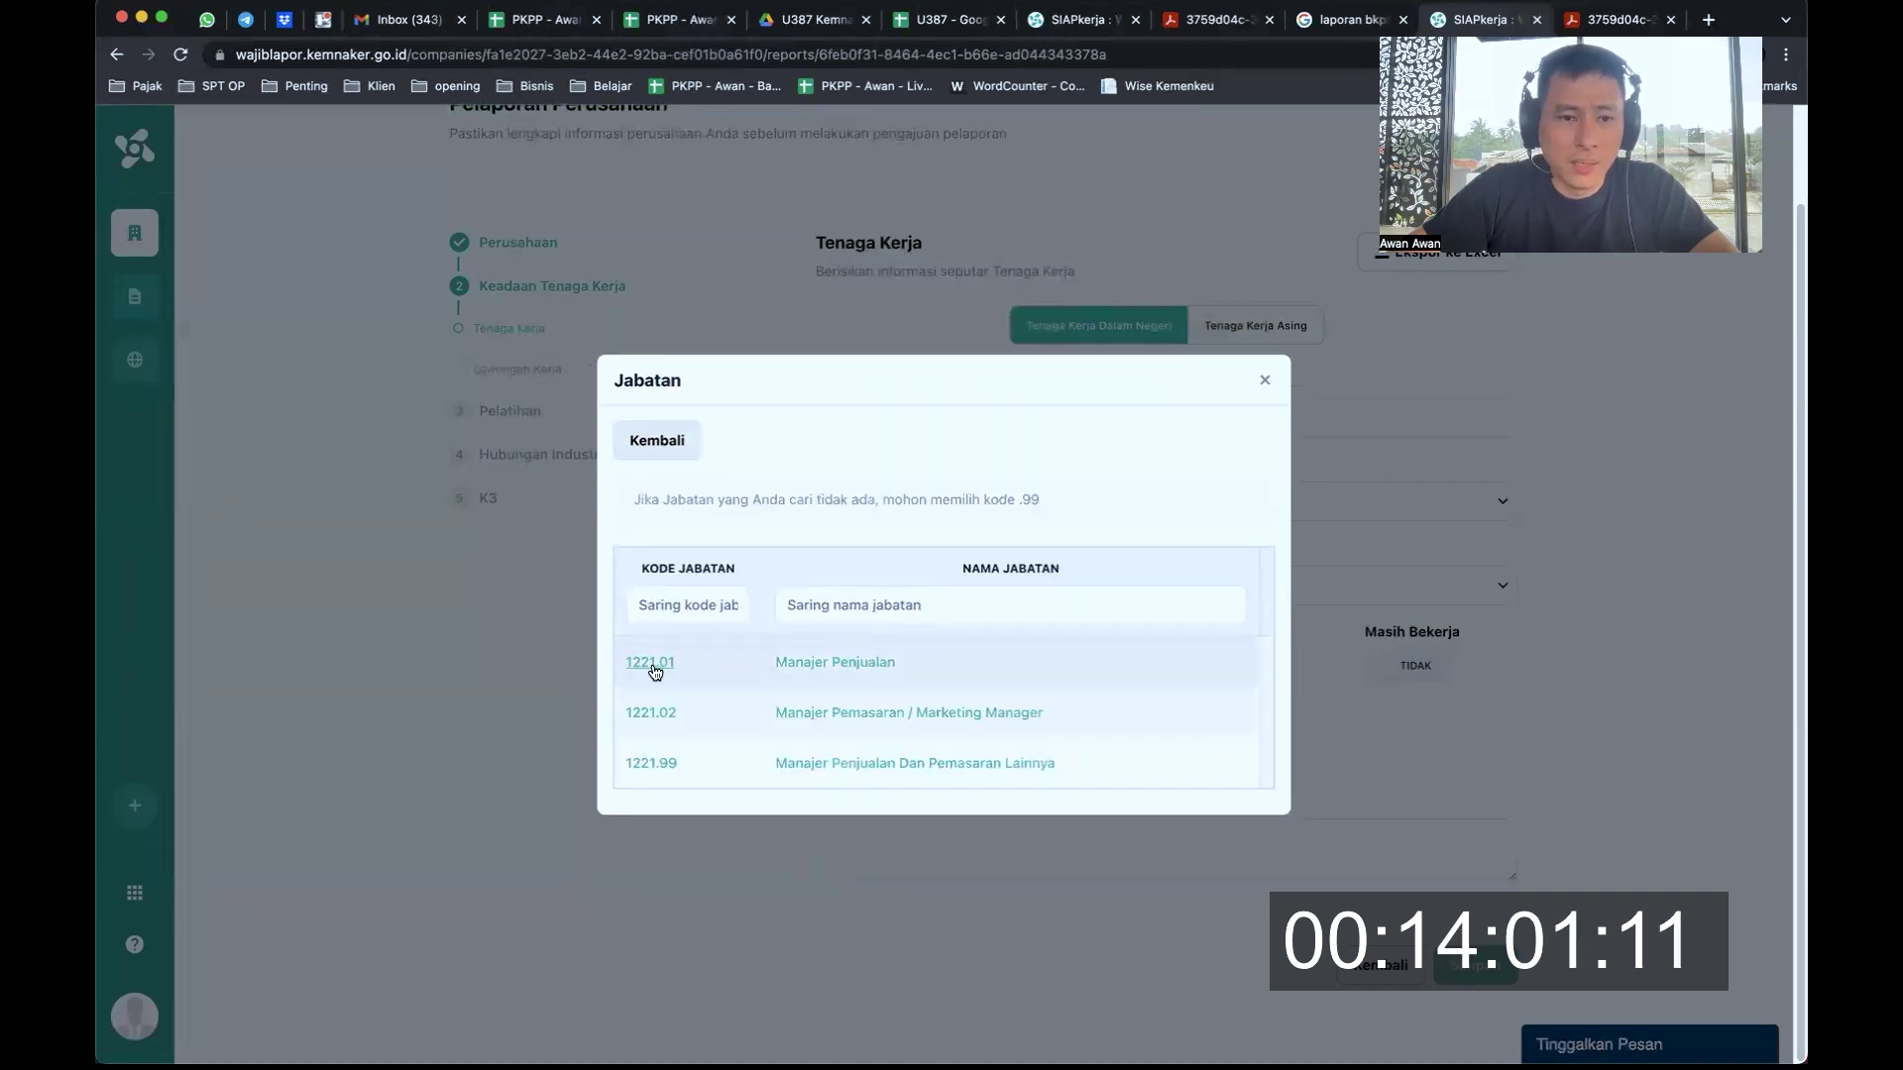
left_click(825, 665)
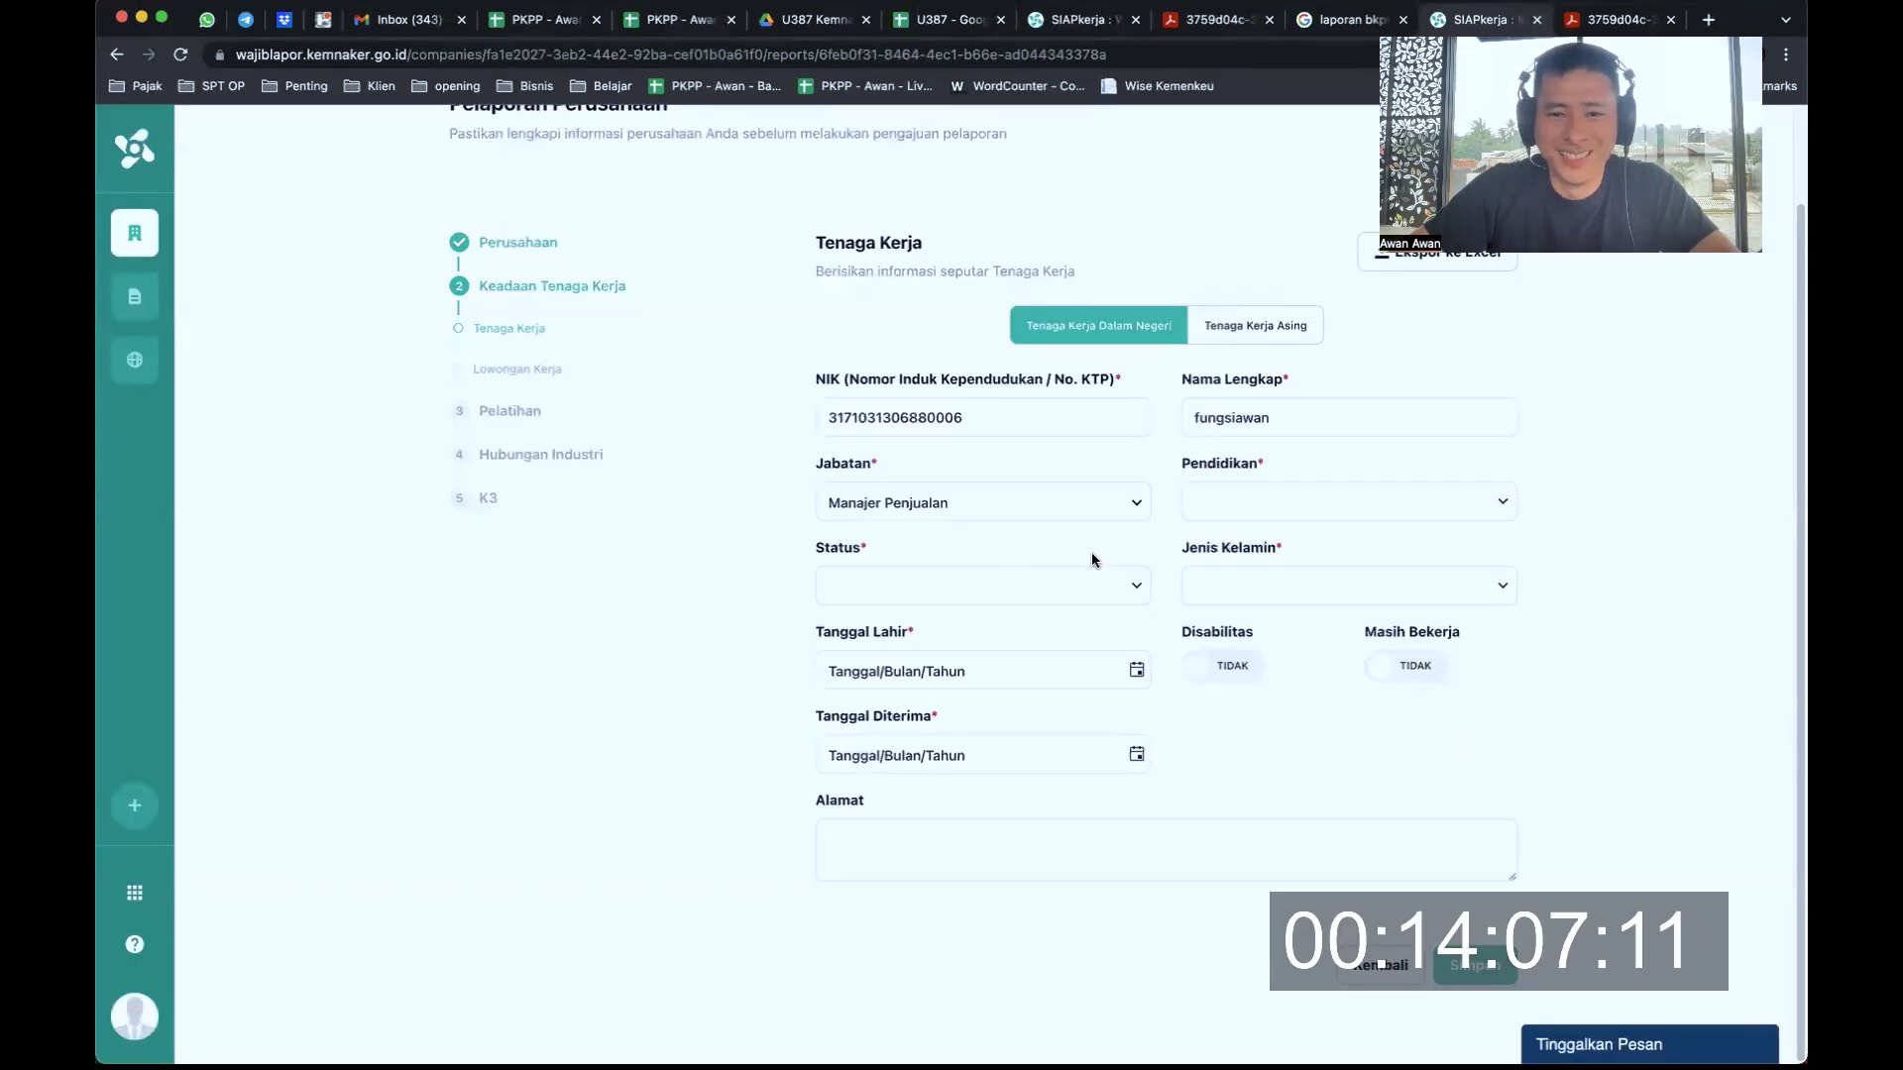
Set education to S1, employment status to PKWT and gender to Laki-laki
left_click(1503, 503)
scroll(1308, 692, "down", 3)
left_click(1252, 632)
left_click(1136, 586)
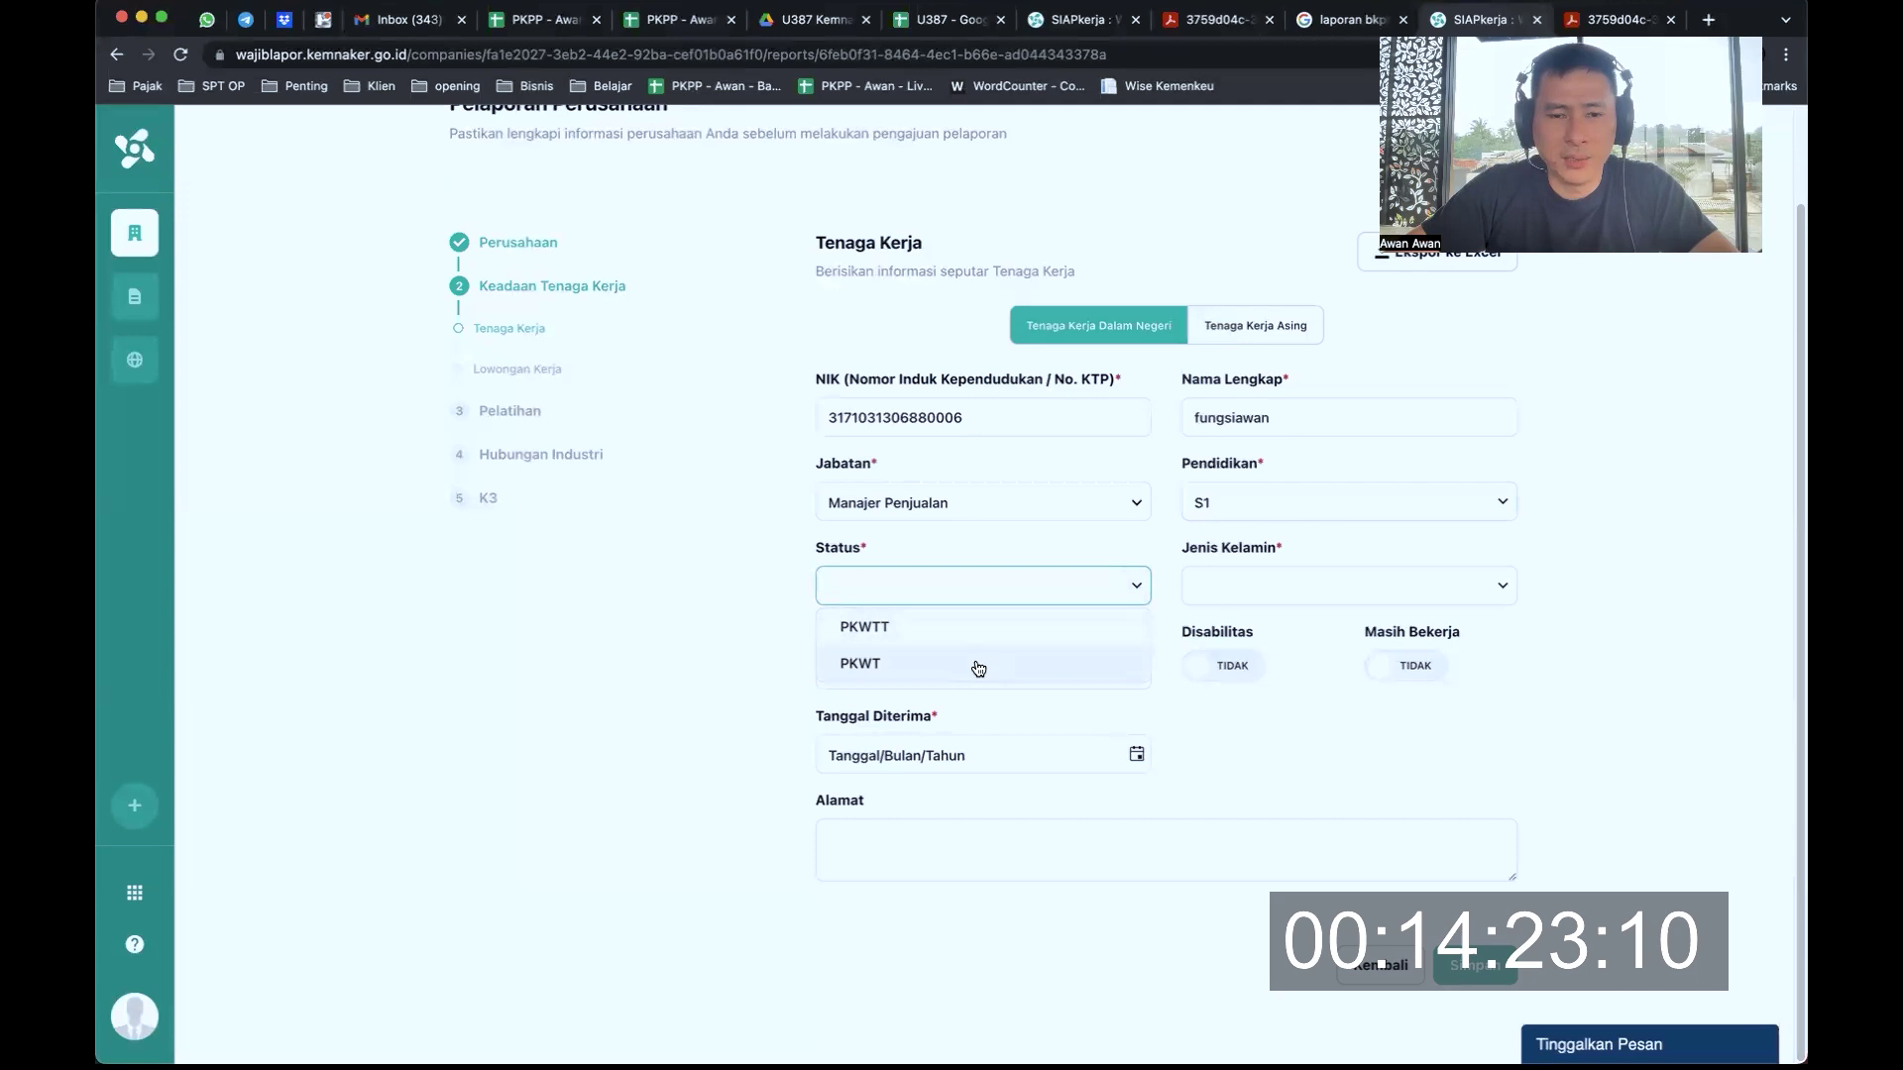
left_click(978, 666)
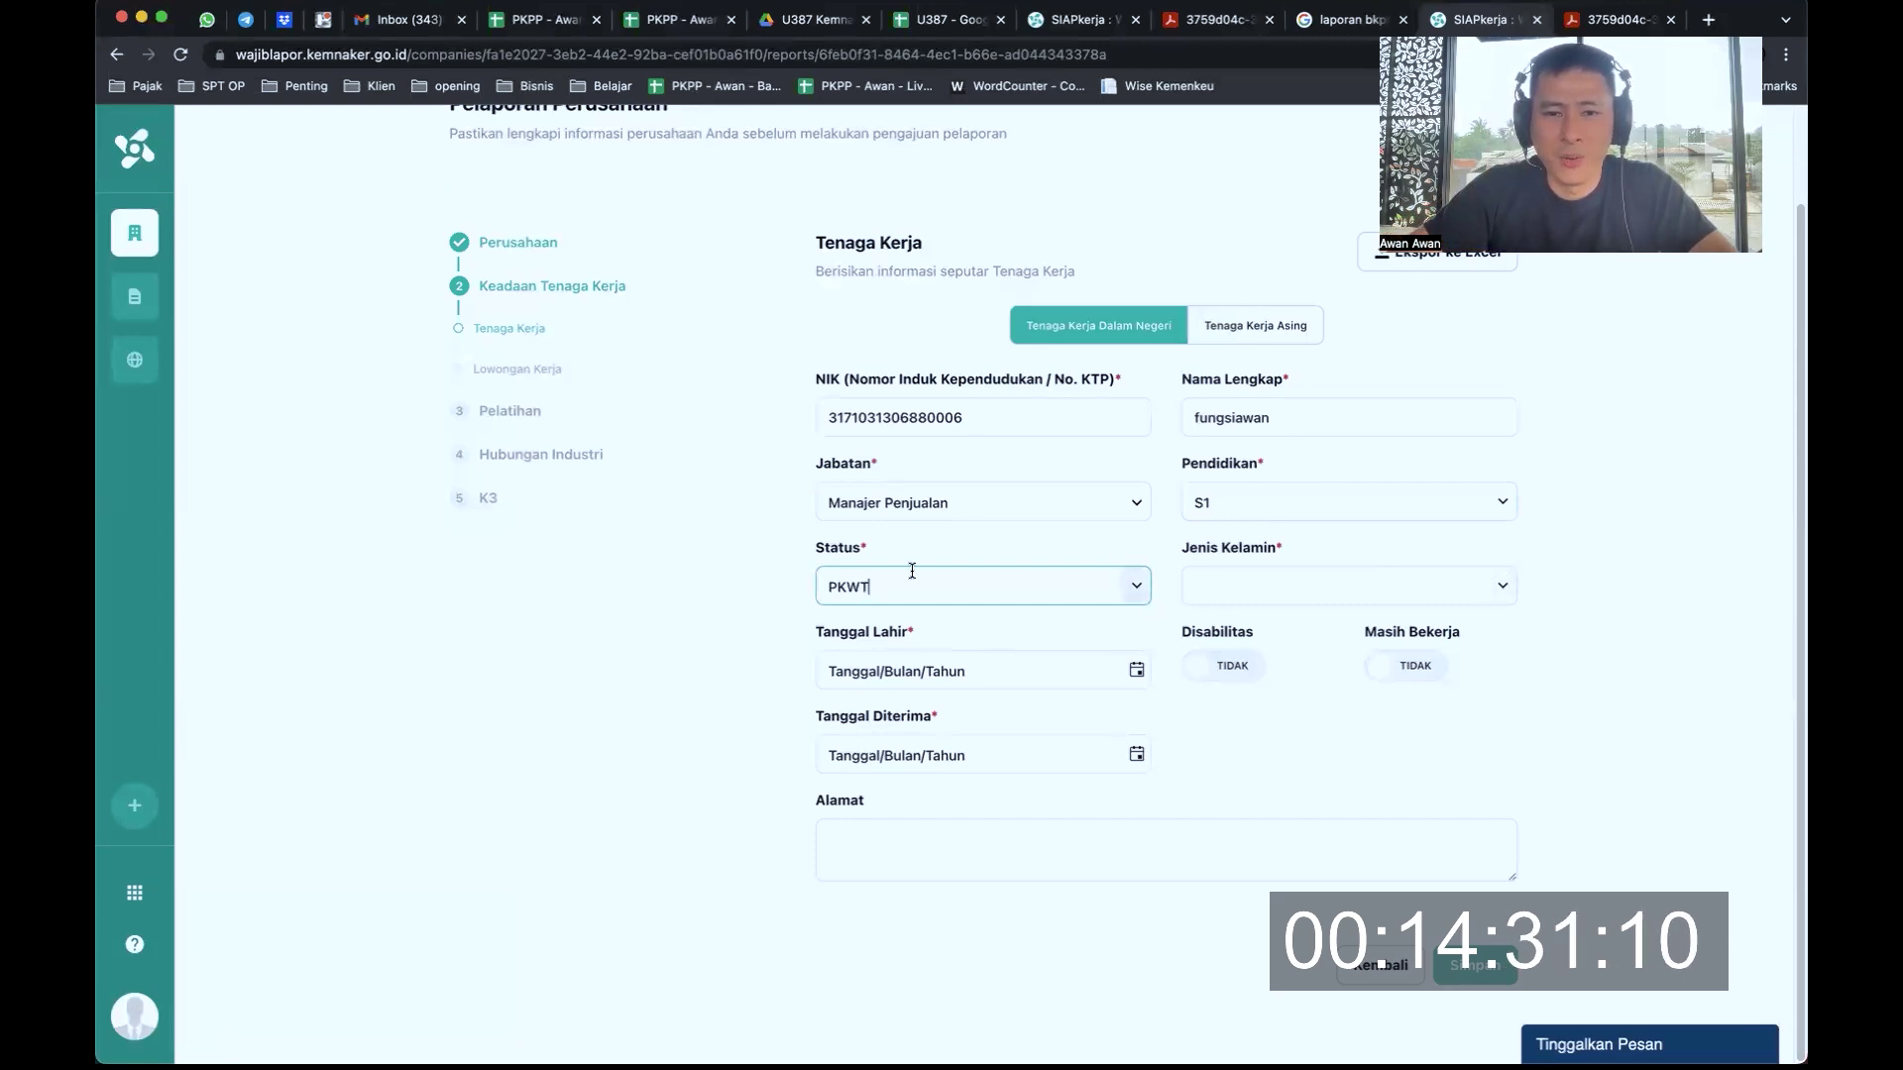
left_click(1501, 587)
left_click(1329, 635)
left_click(1080, 680)
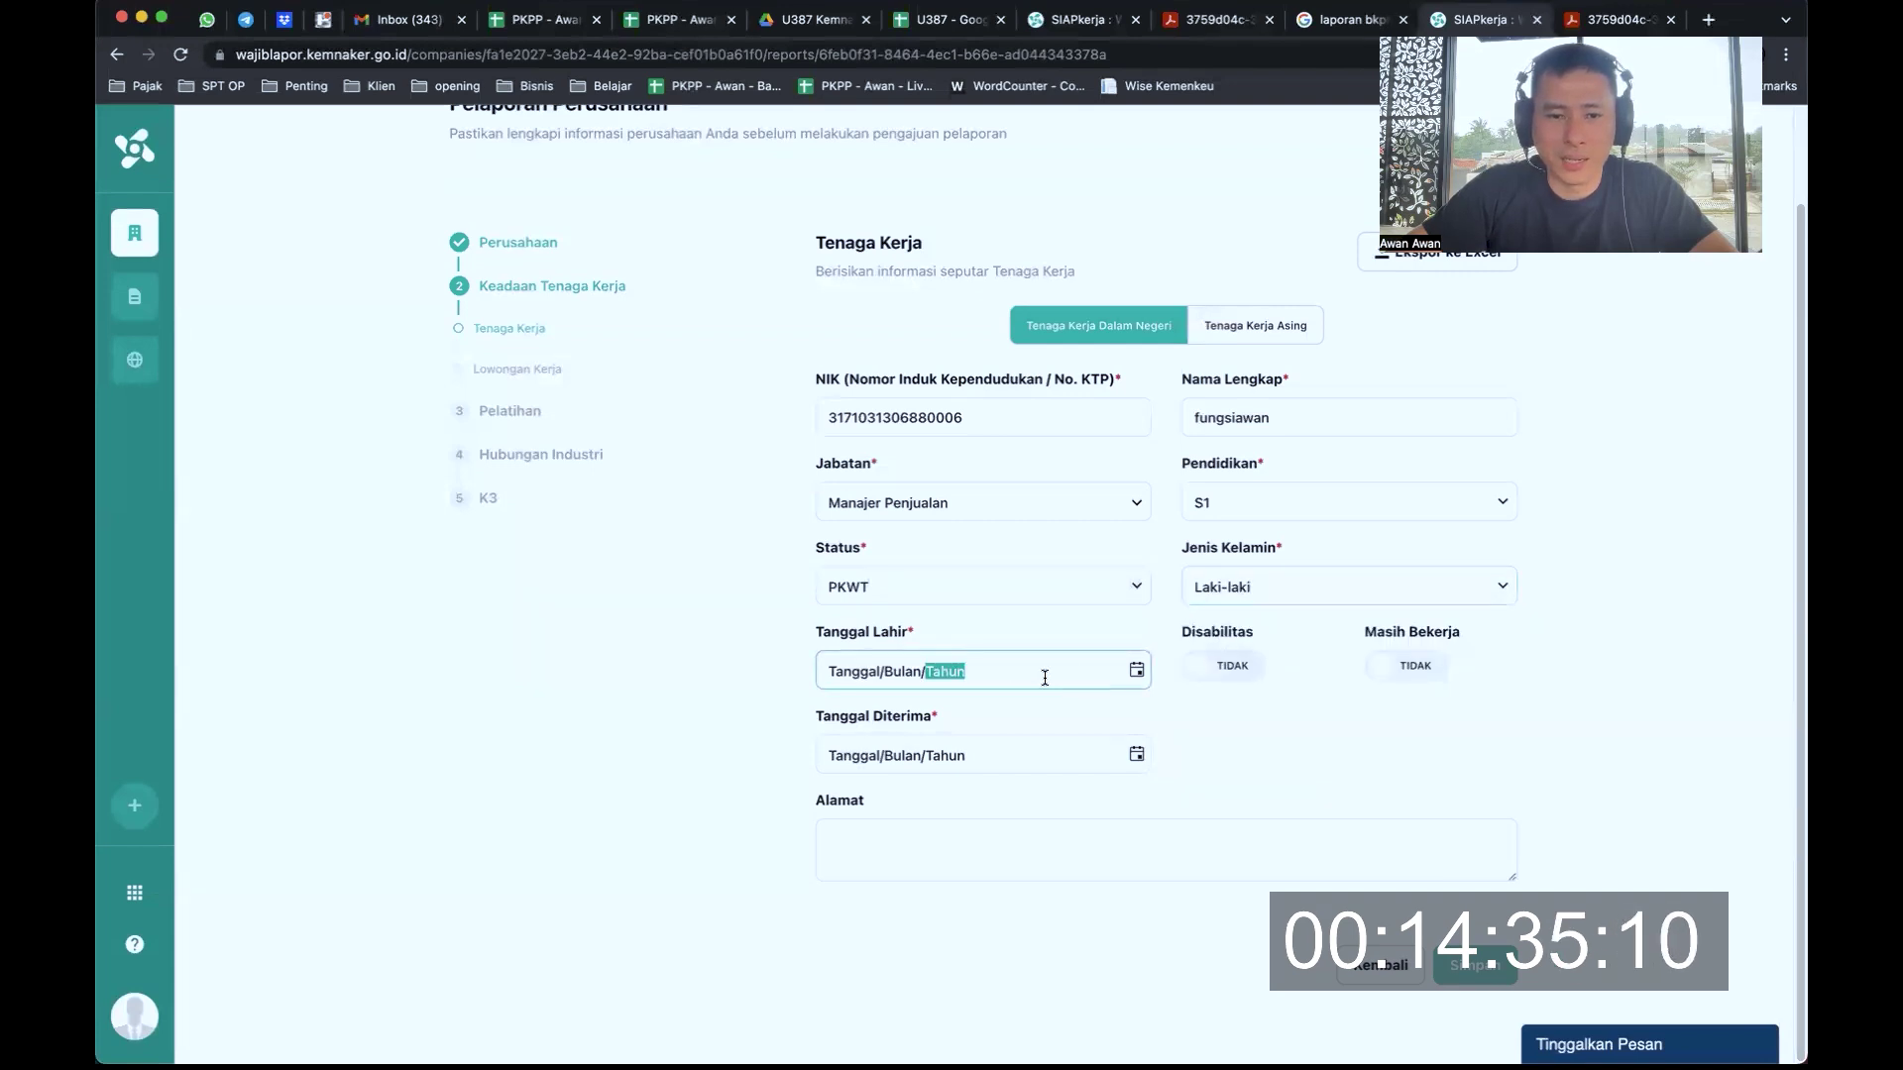
left_click(1135, 671)
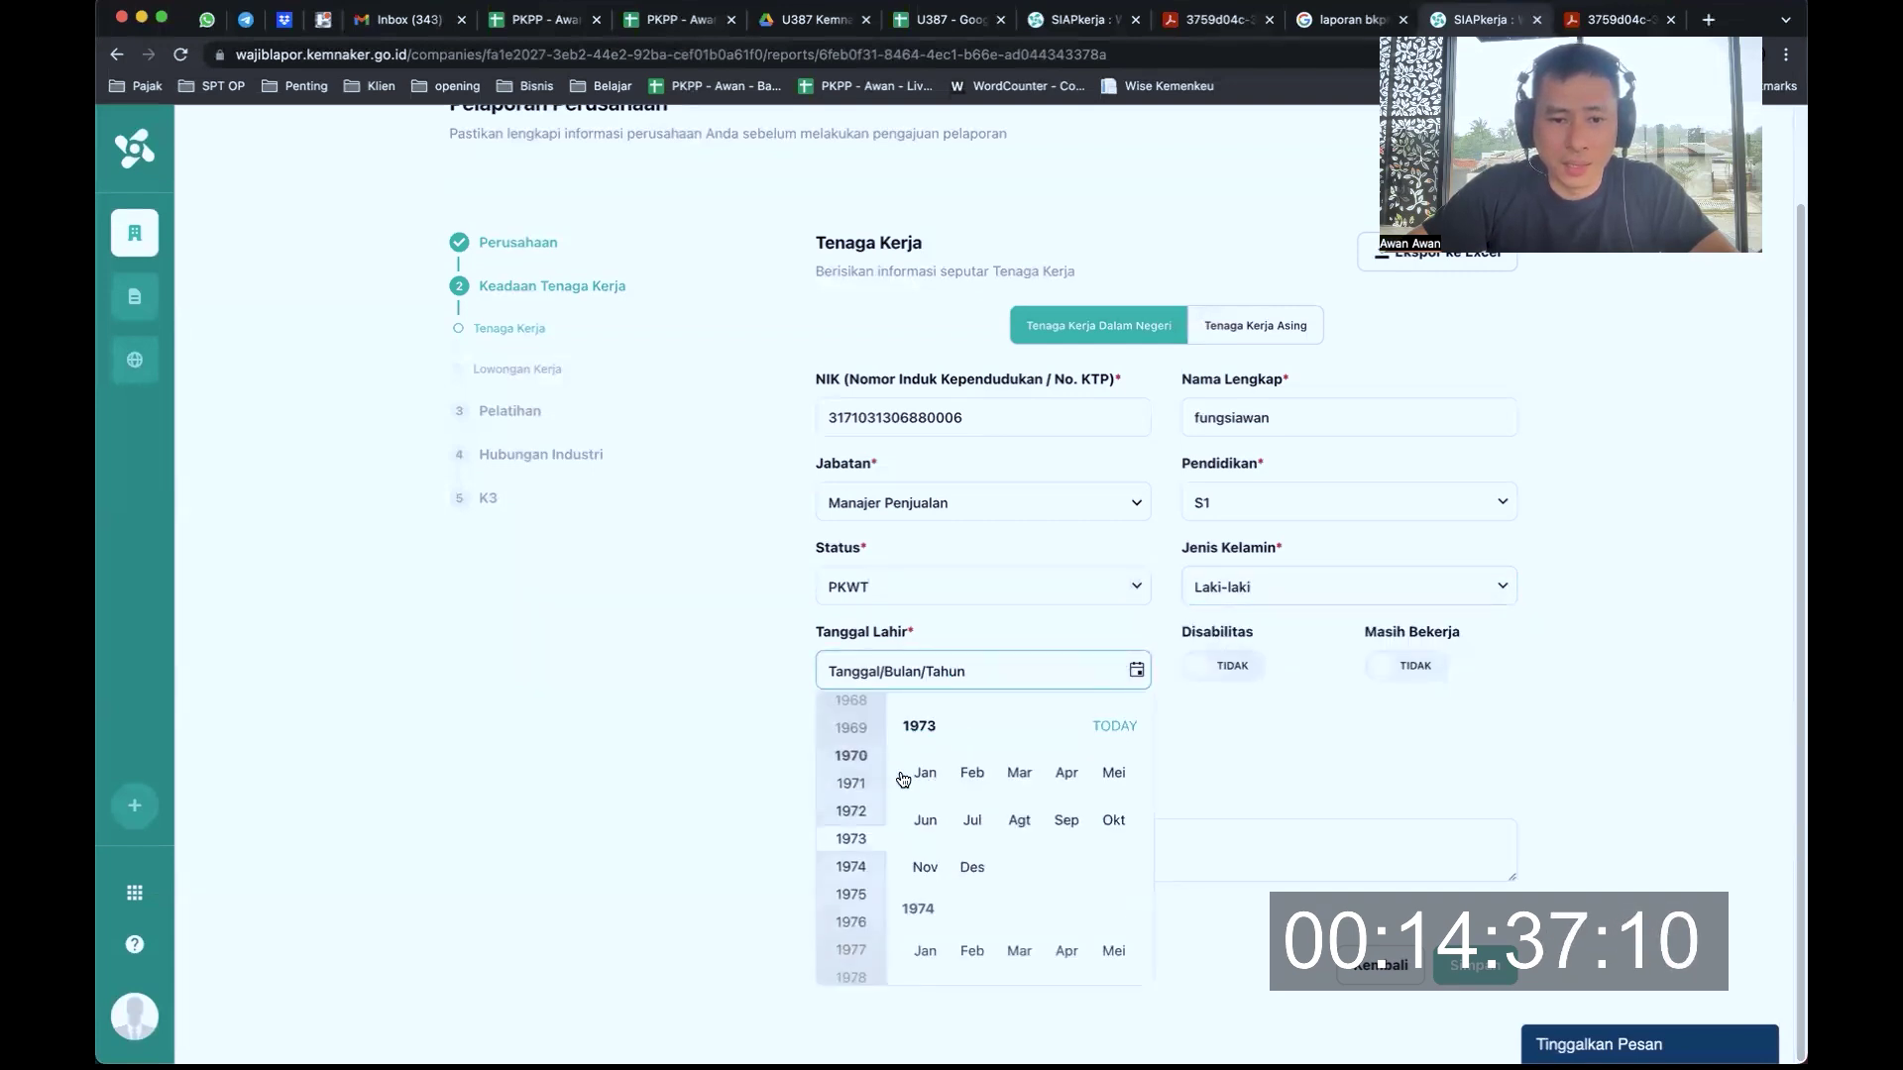
scroll(849, 753, "down", 5)
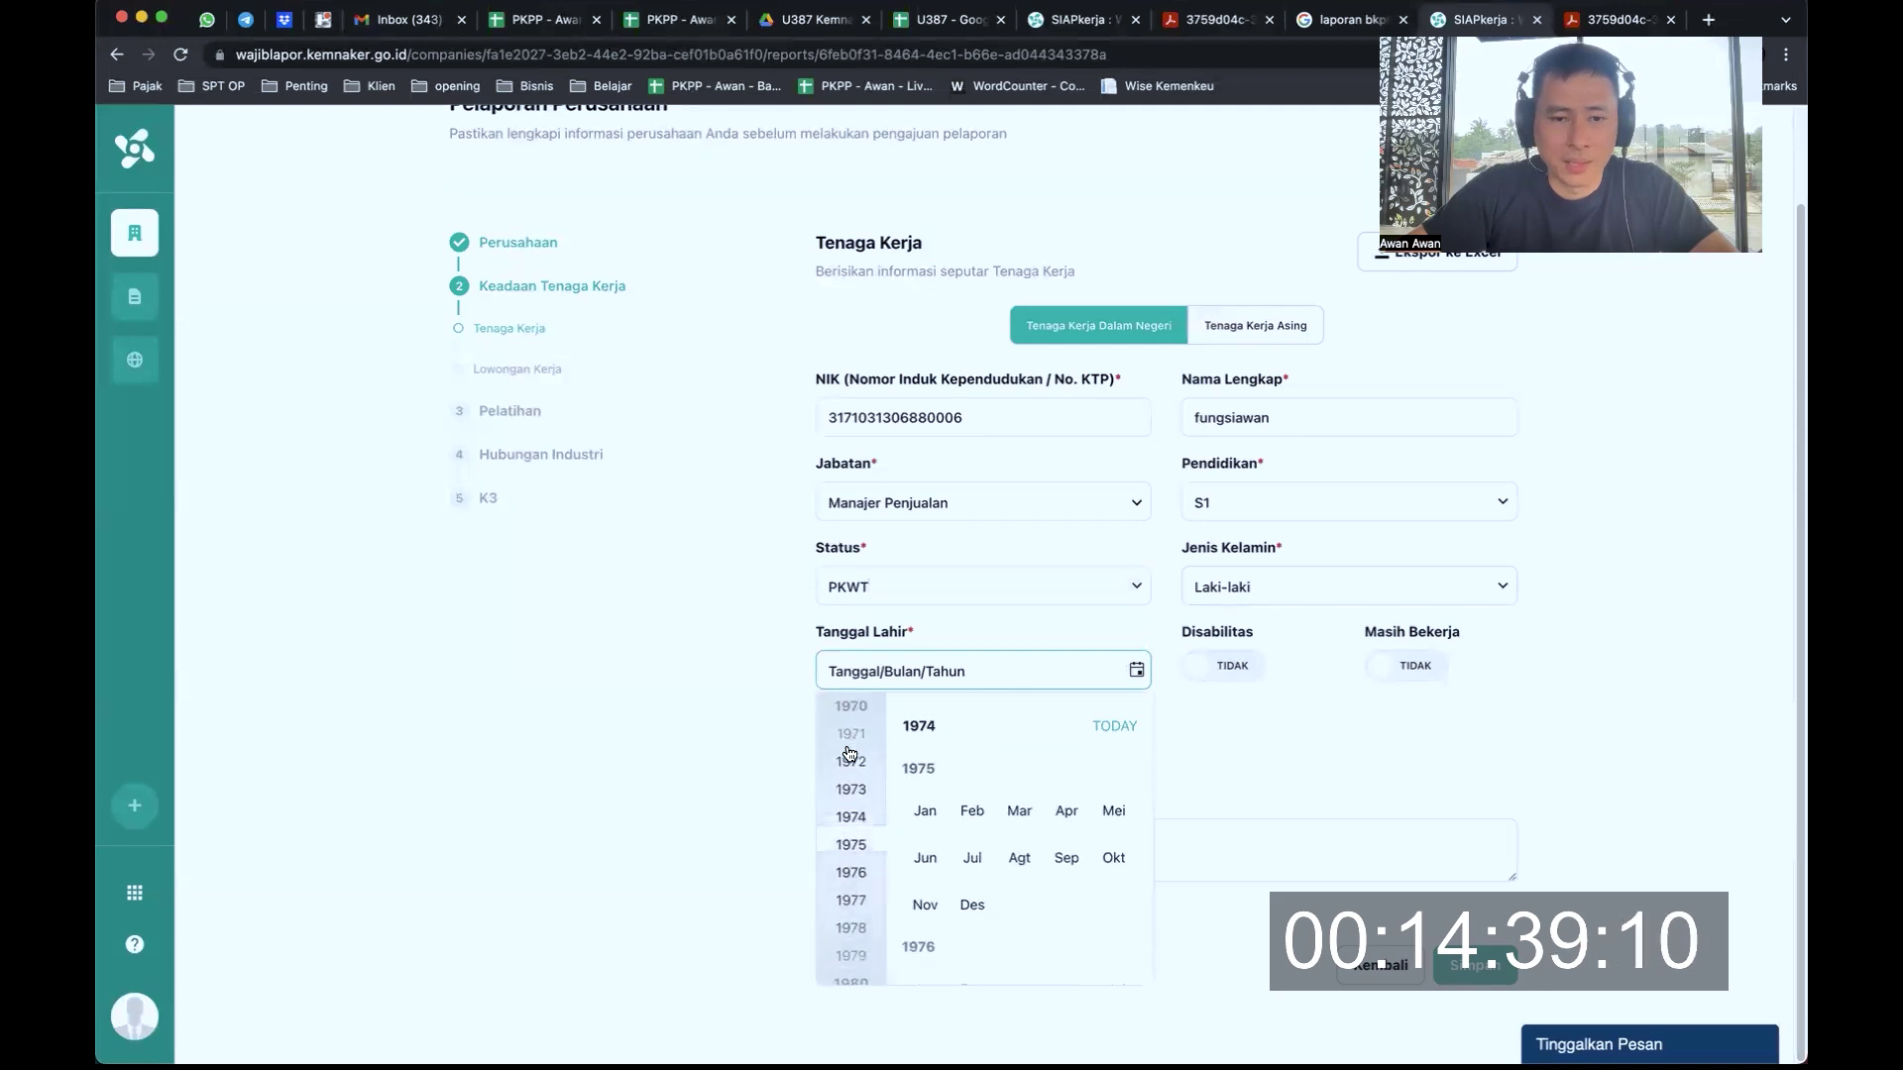
scroll(849, 753, "down", 4)
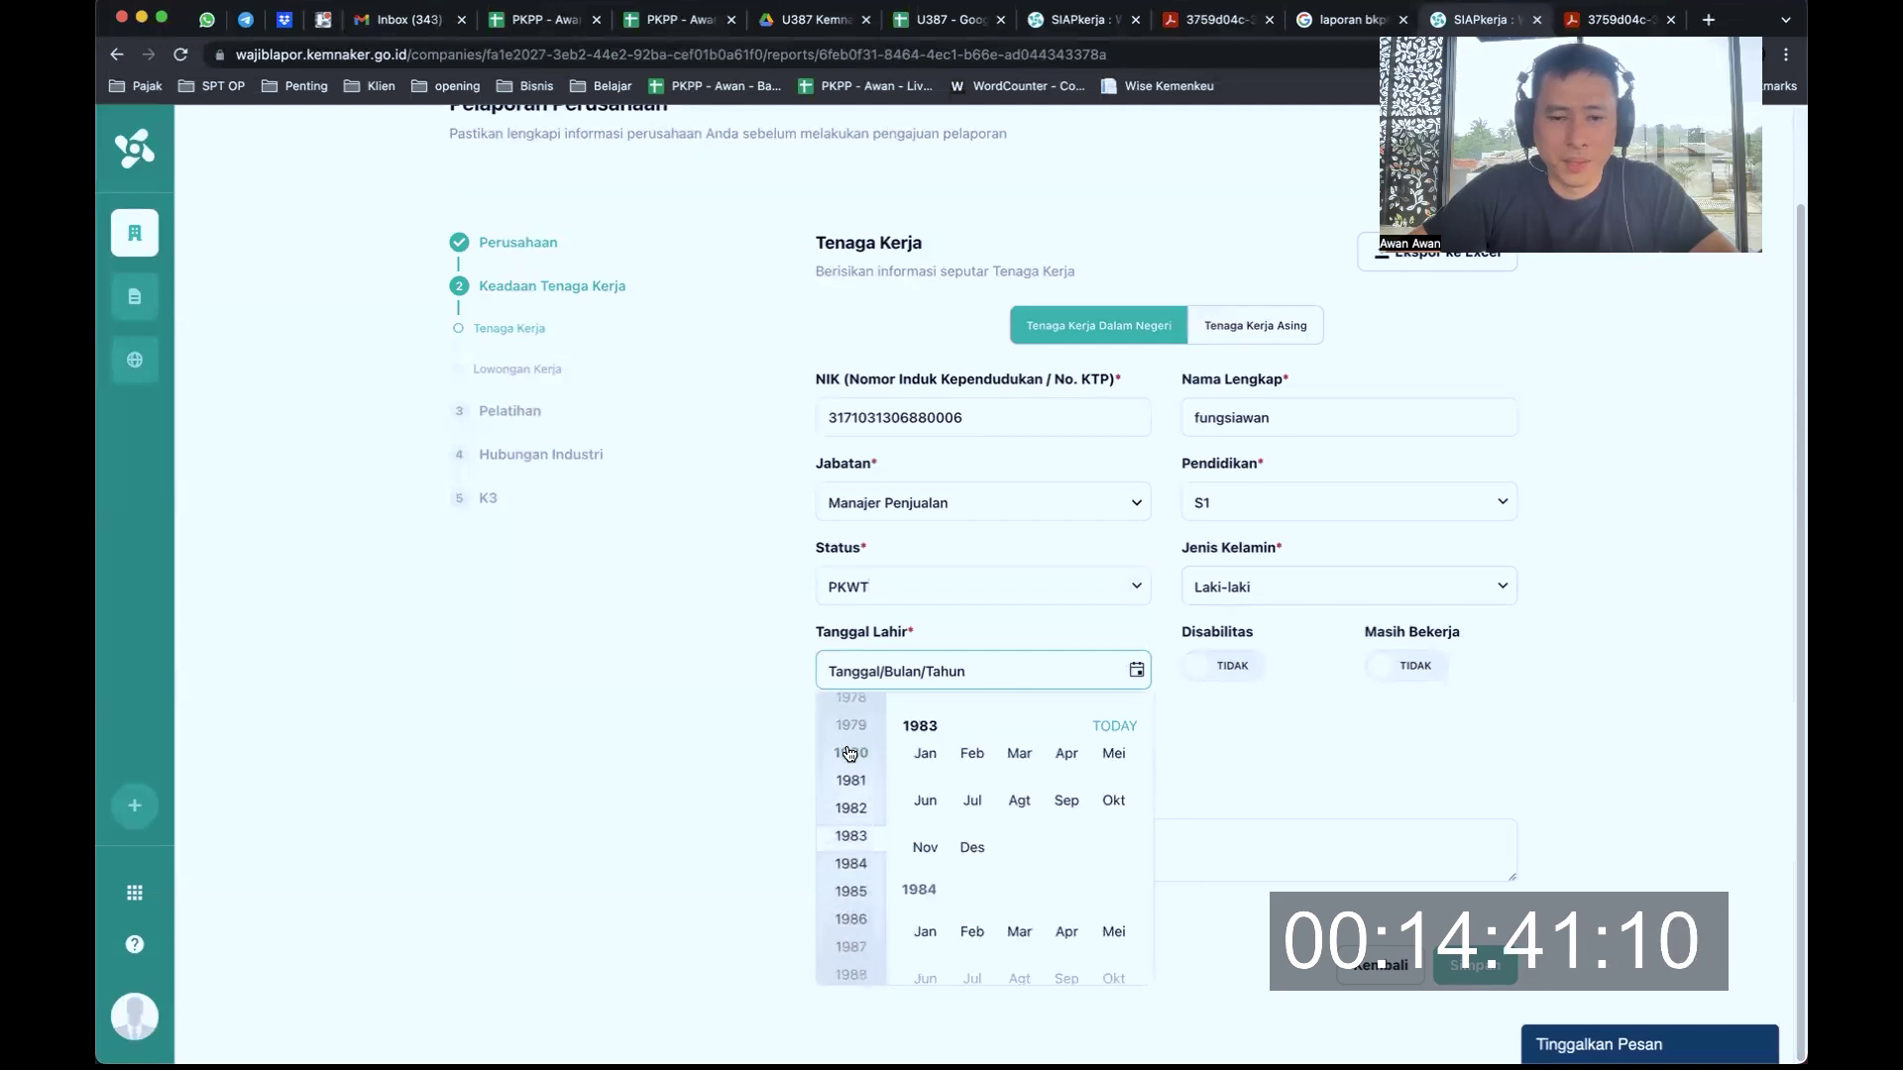
scroll(849, 754, "down", 3)
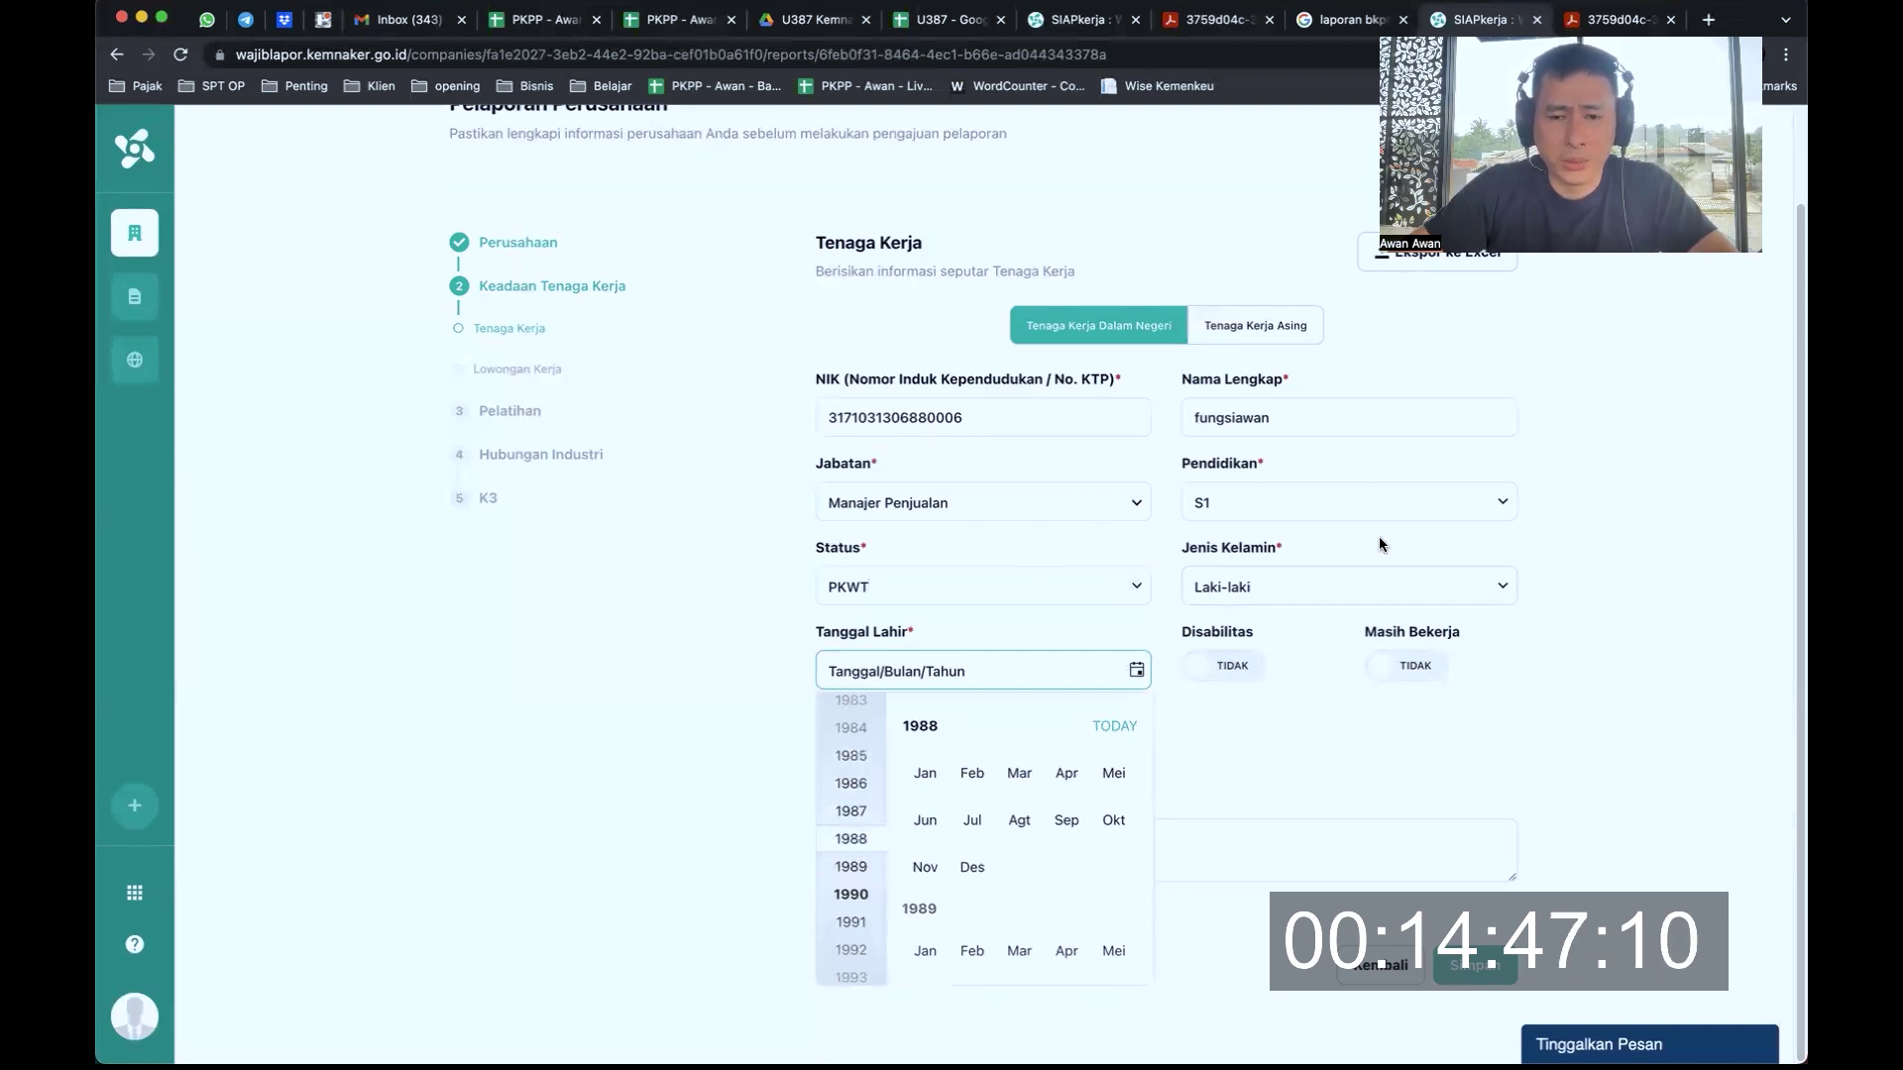
left_click(928, 823)
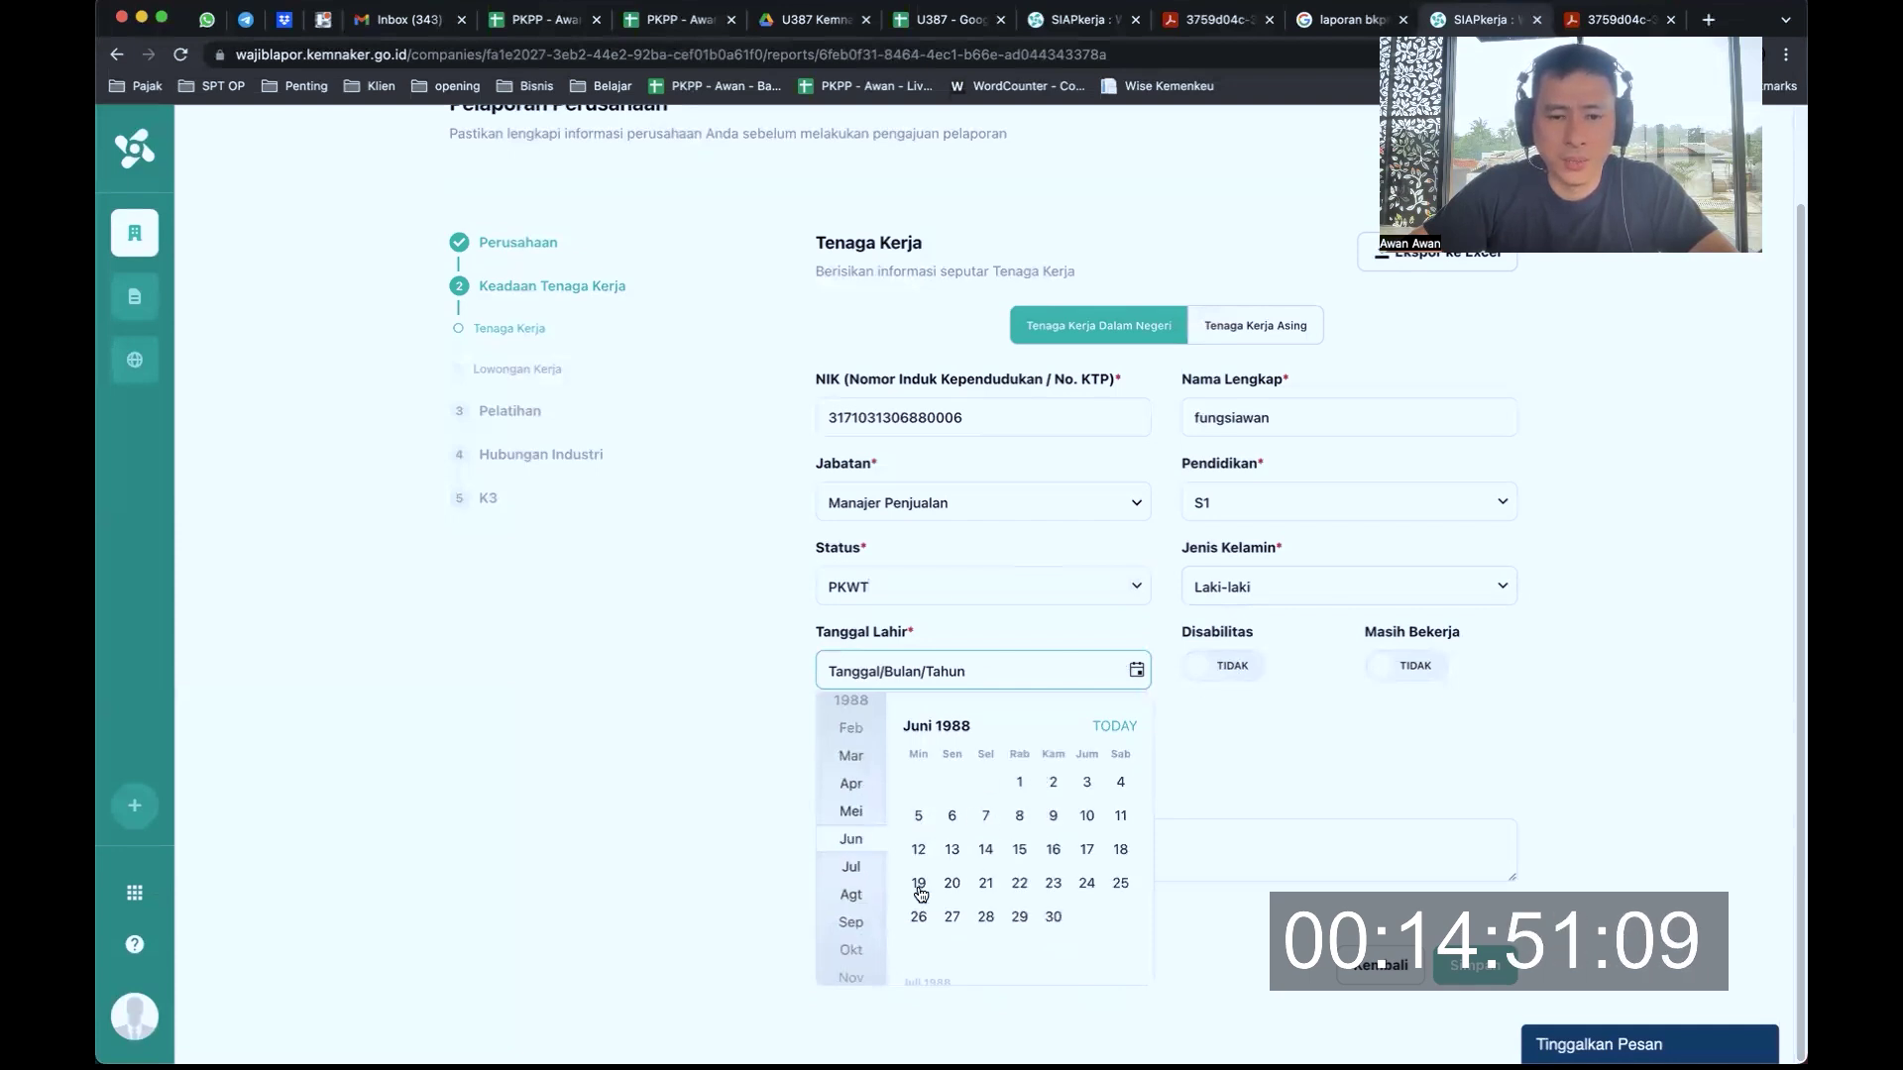
left_click(953, 851)
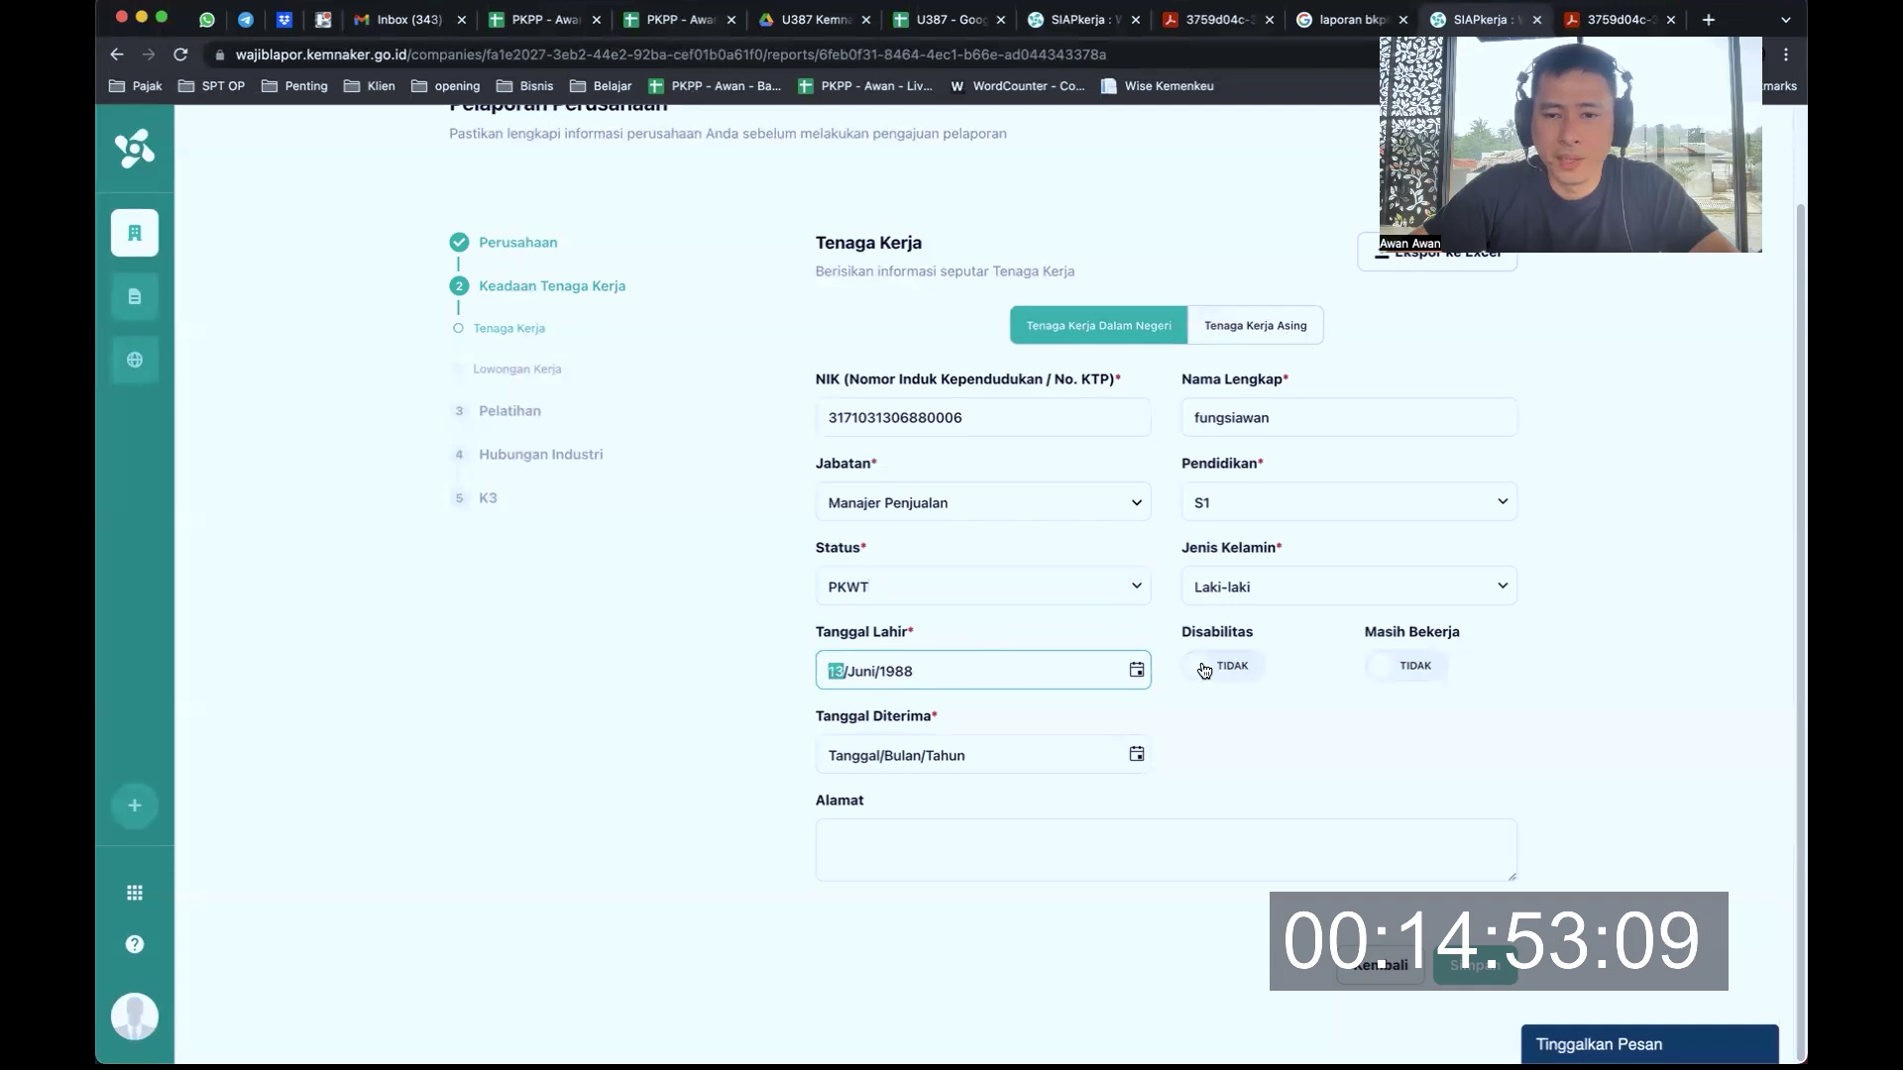
left_click(1417, 666)
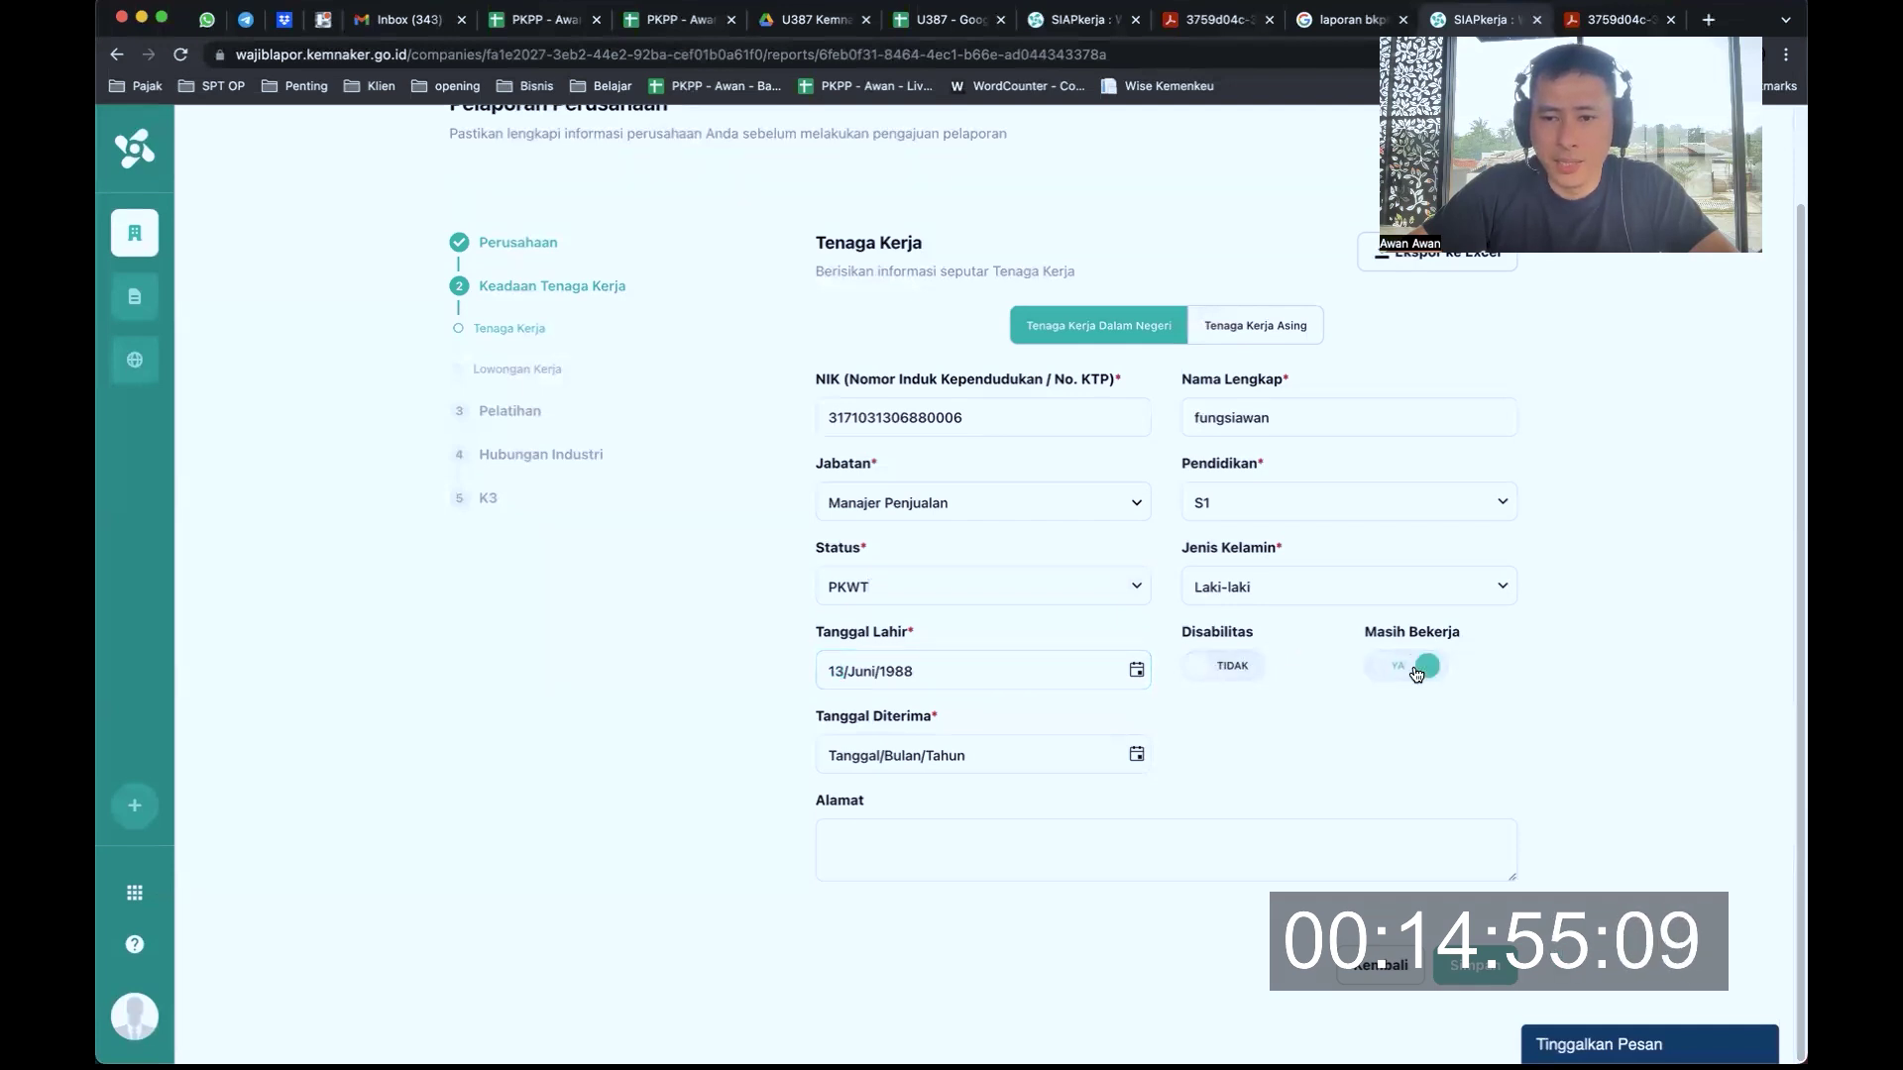
Set Tanggal Diterima to 01 Januari 2023, enter address APT MDT PALACE, and save the employee
left_click(1137, 755)
left_click(923, 522)
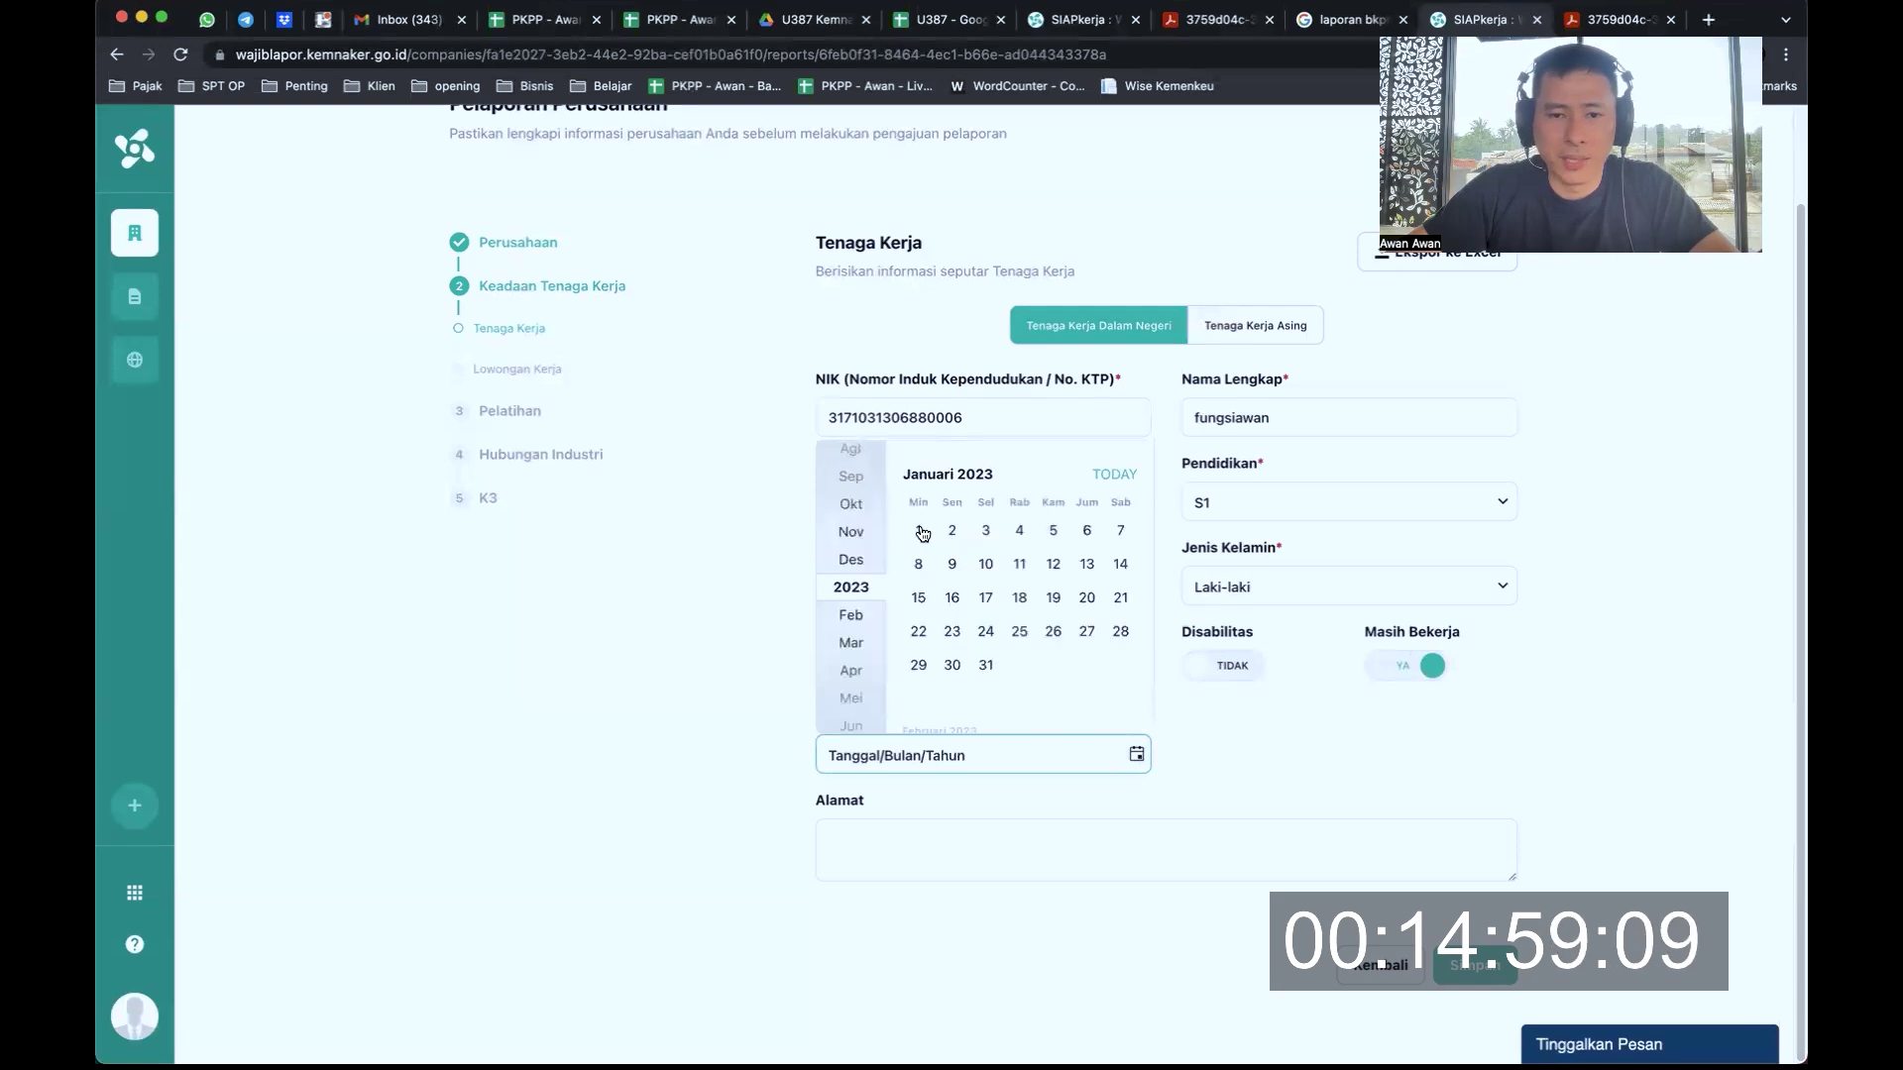
left_click(919, 527)
left_click(1066, 841)
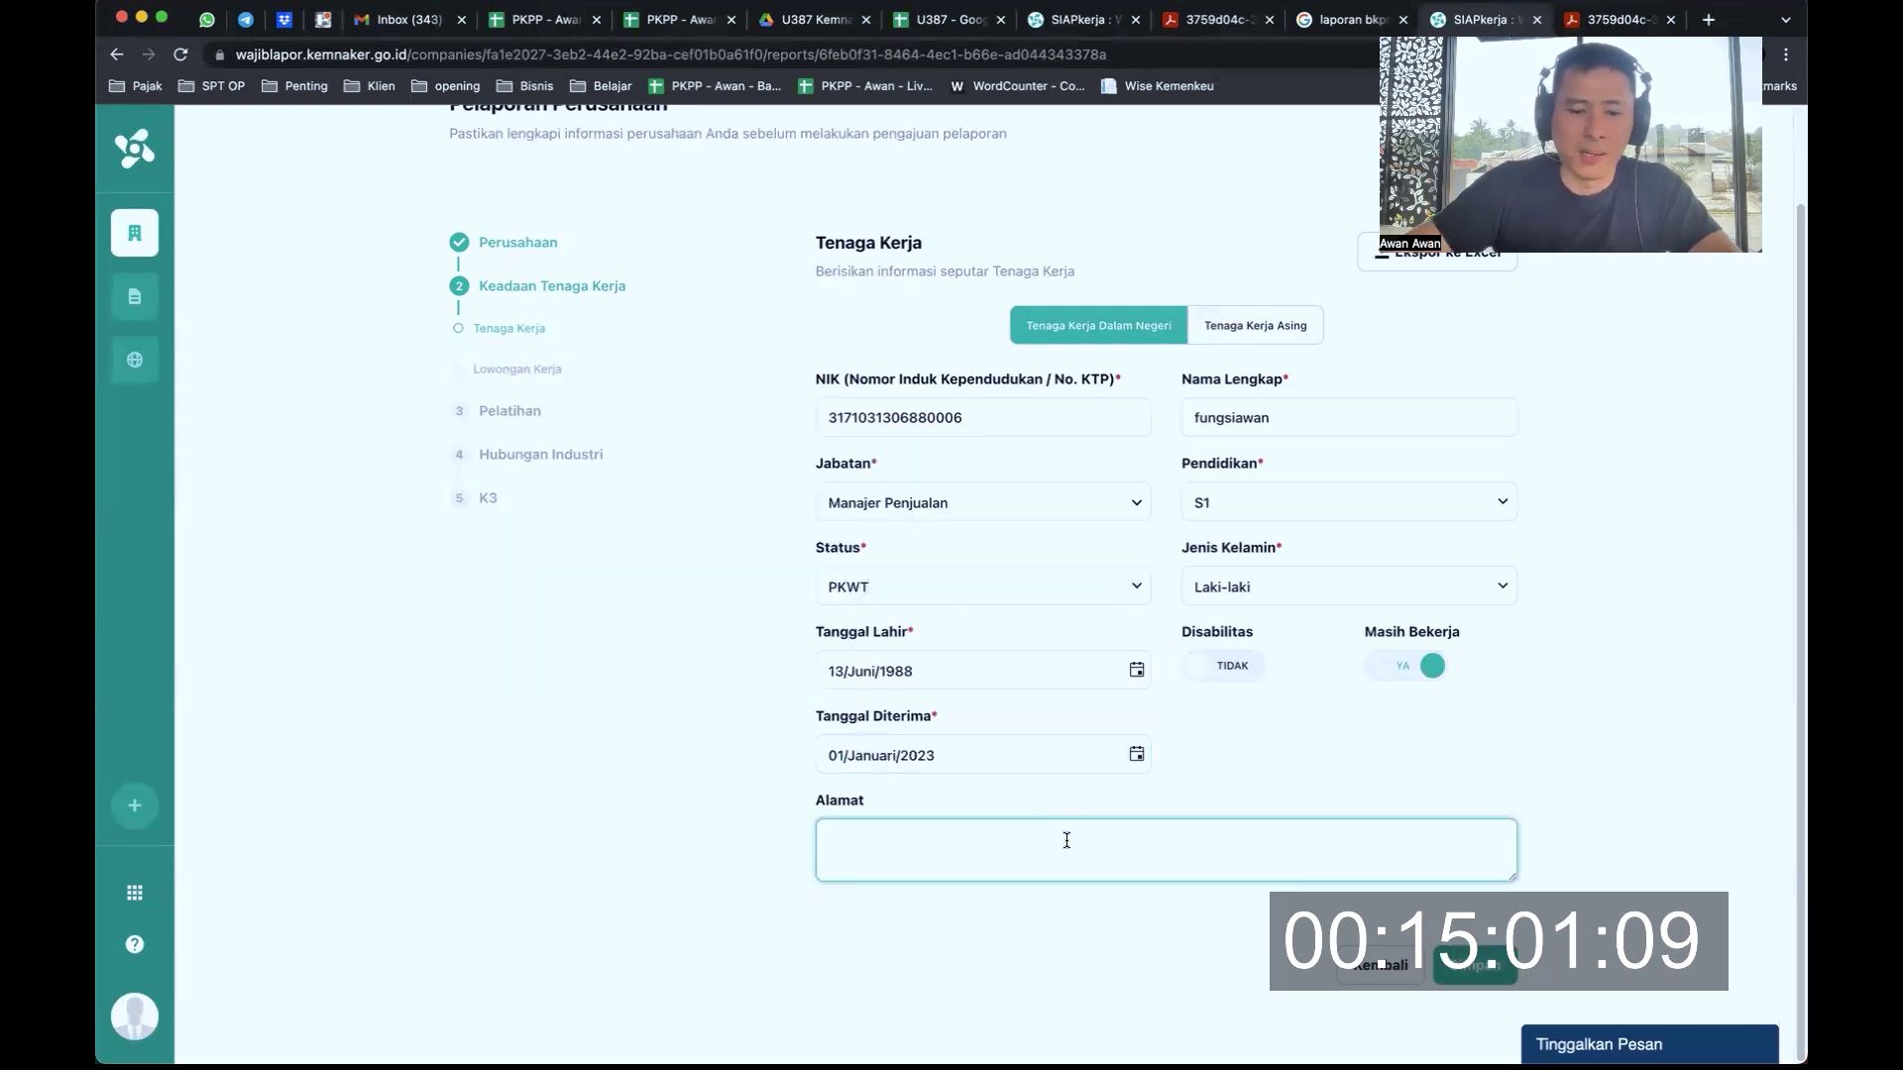
type("APT MDT")
type("PA")
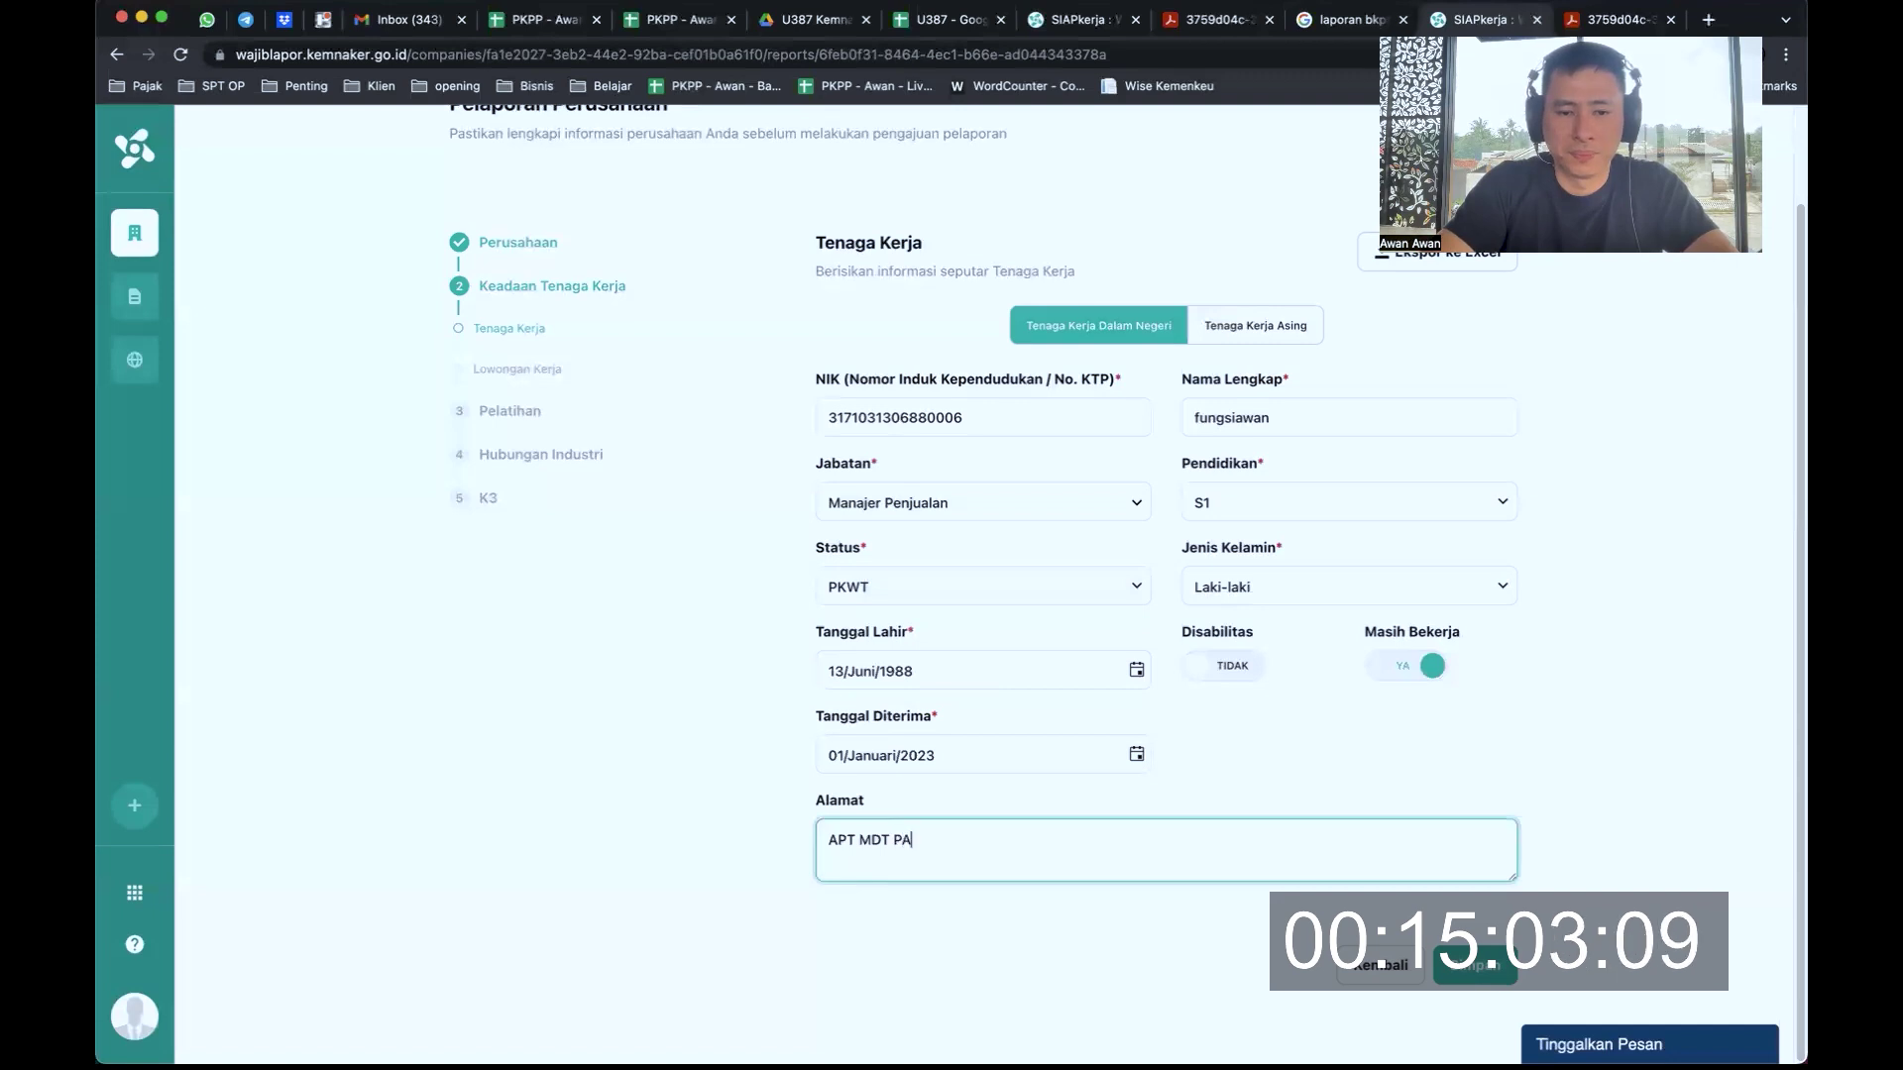
type("LACE")
left_click(1489, 975)
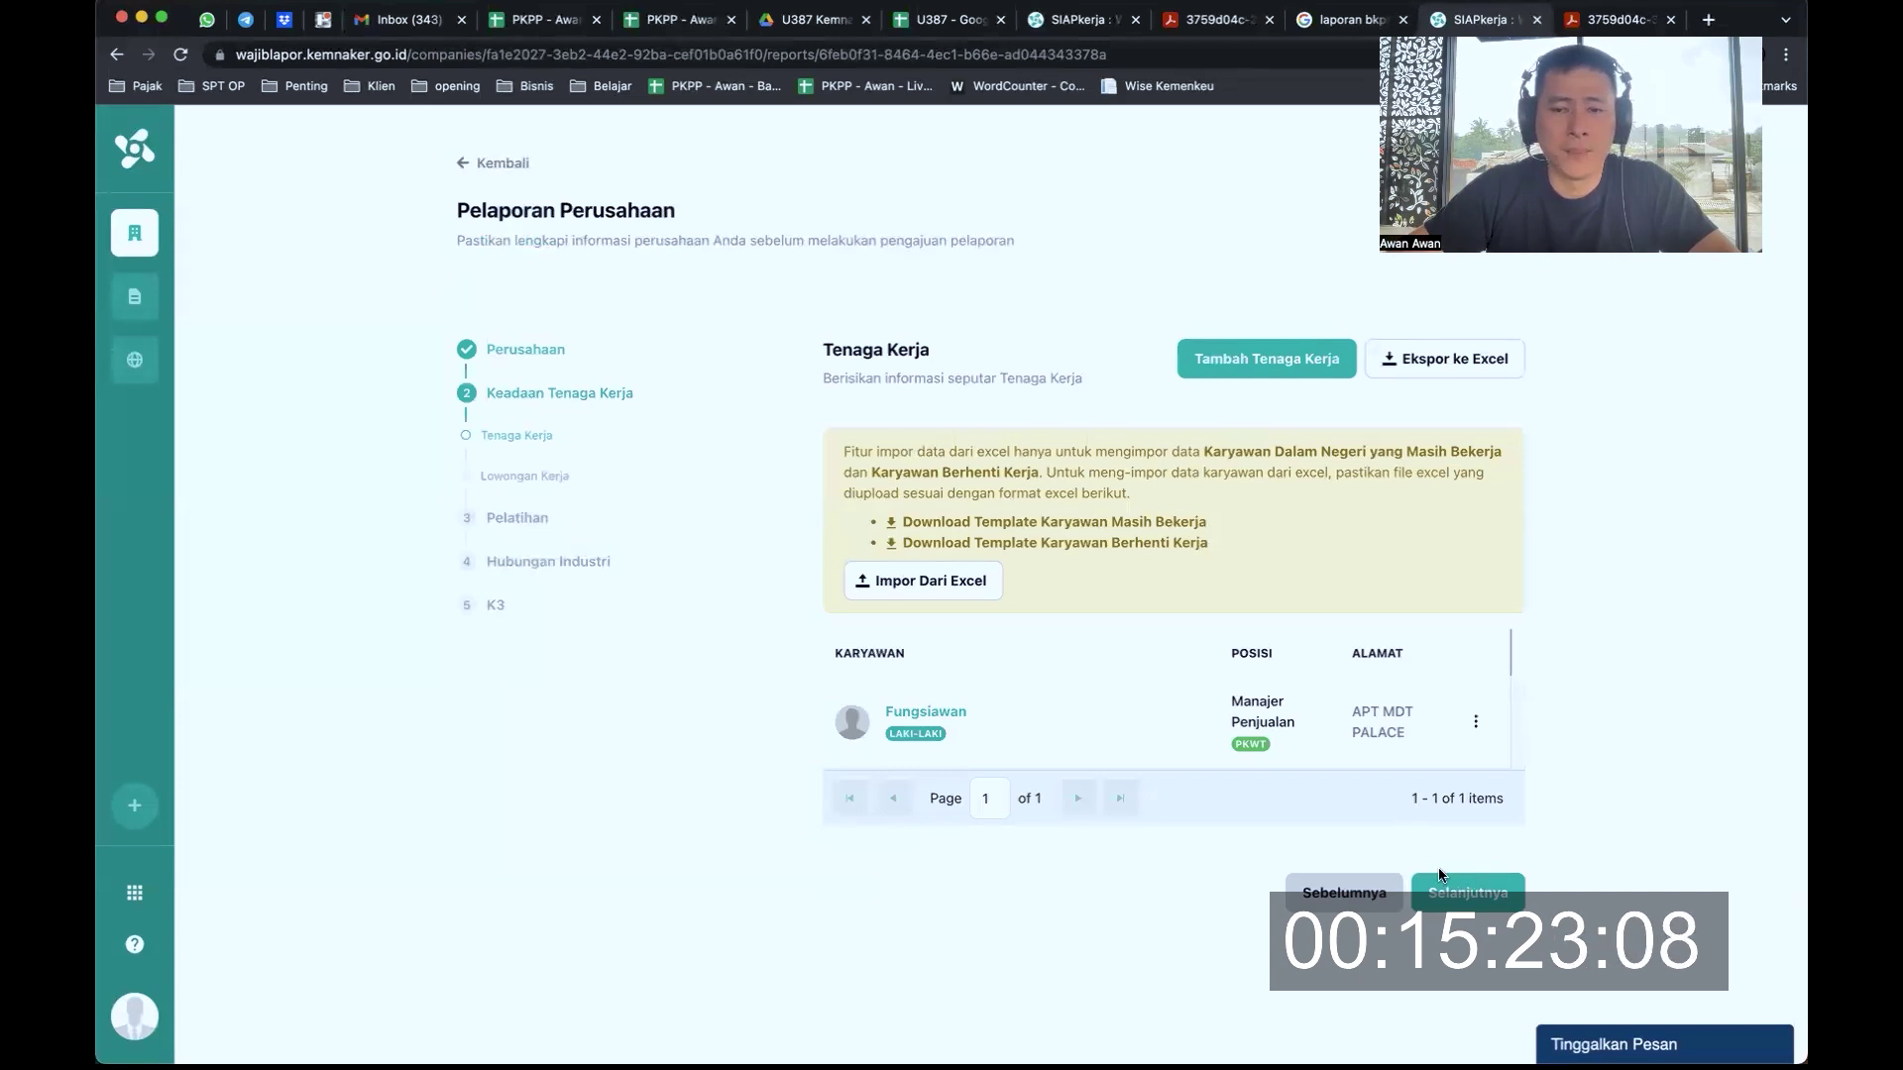
Advance past Tenaga Kerja and Lowongan Kerja to the Training Center step
left_click(1479, 898)
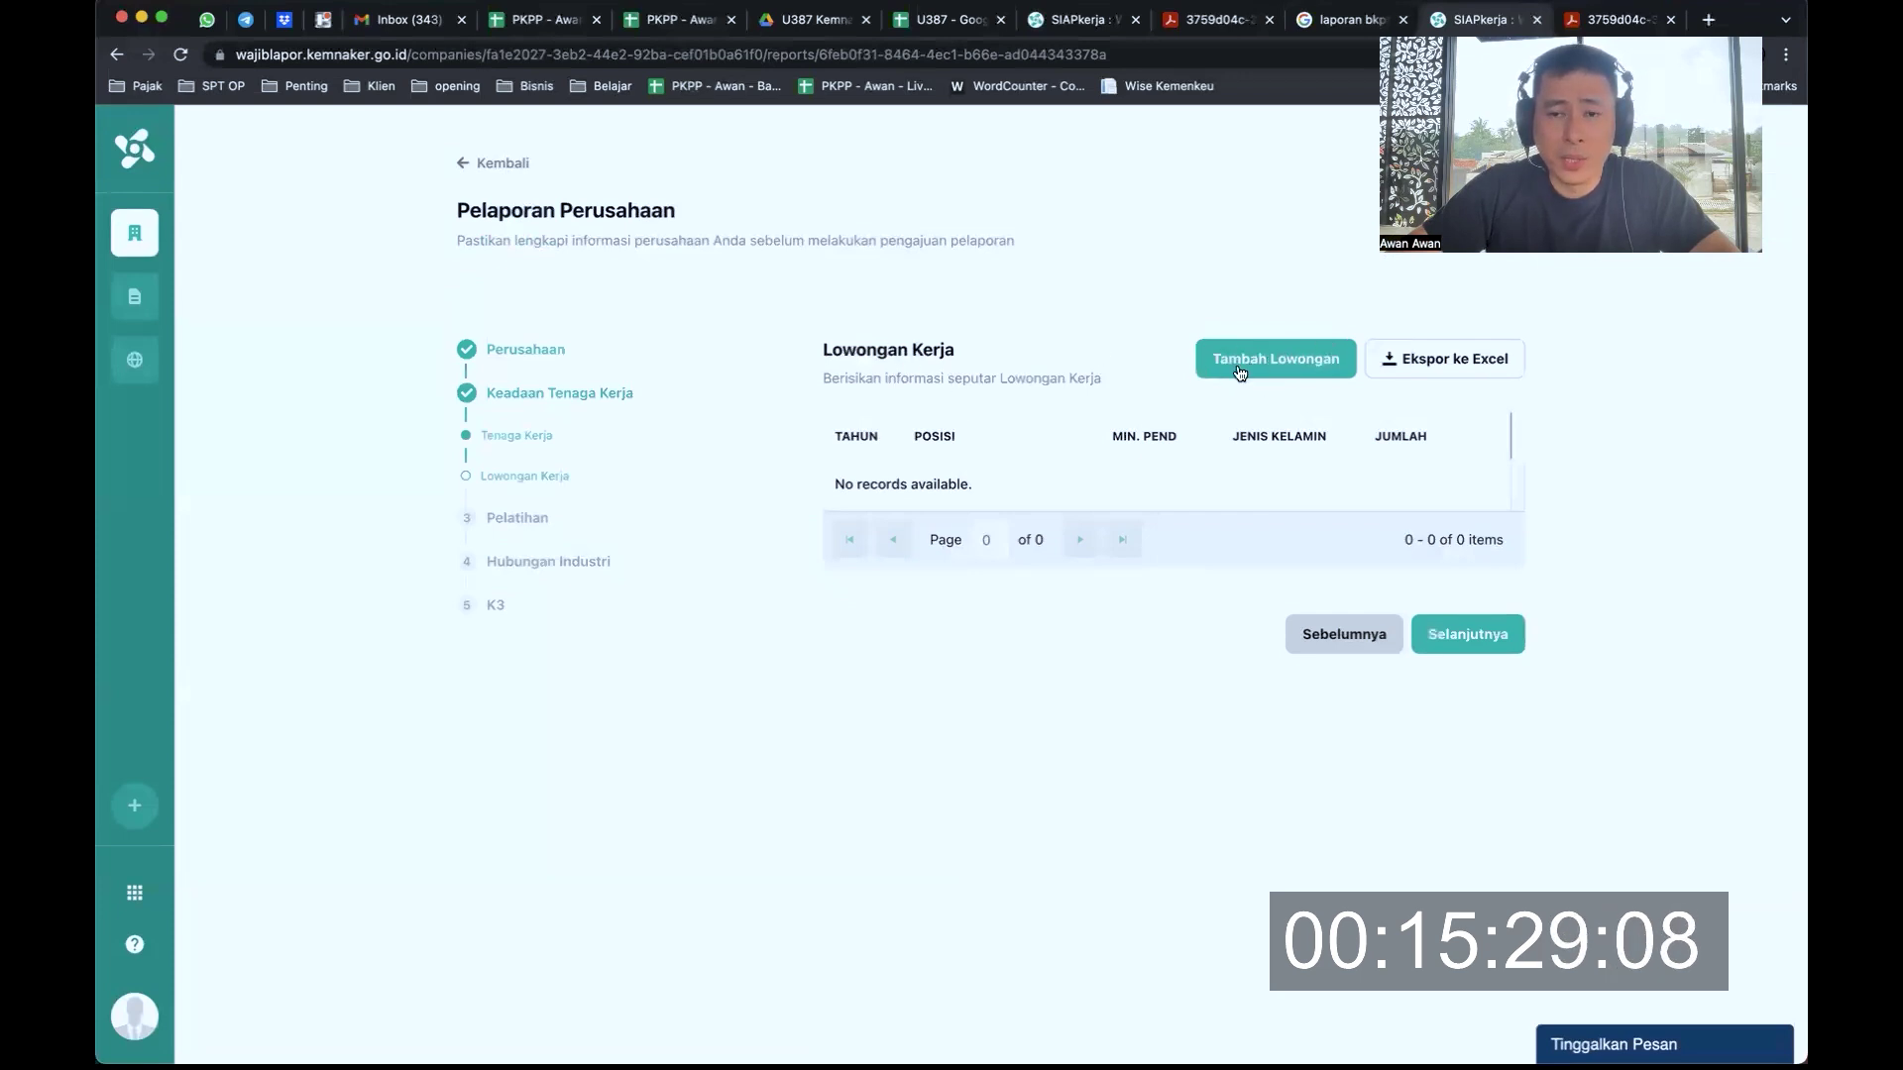
left_click(1472, 634)
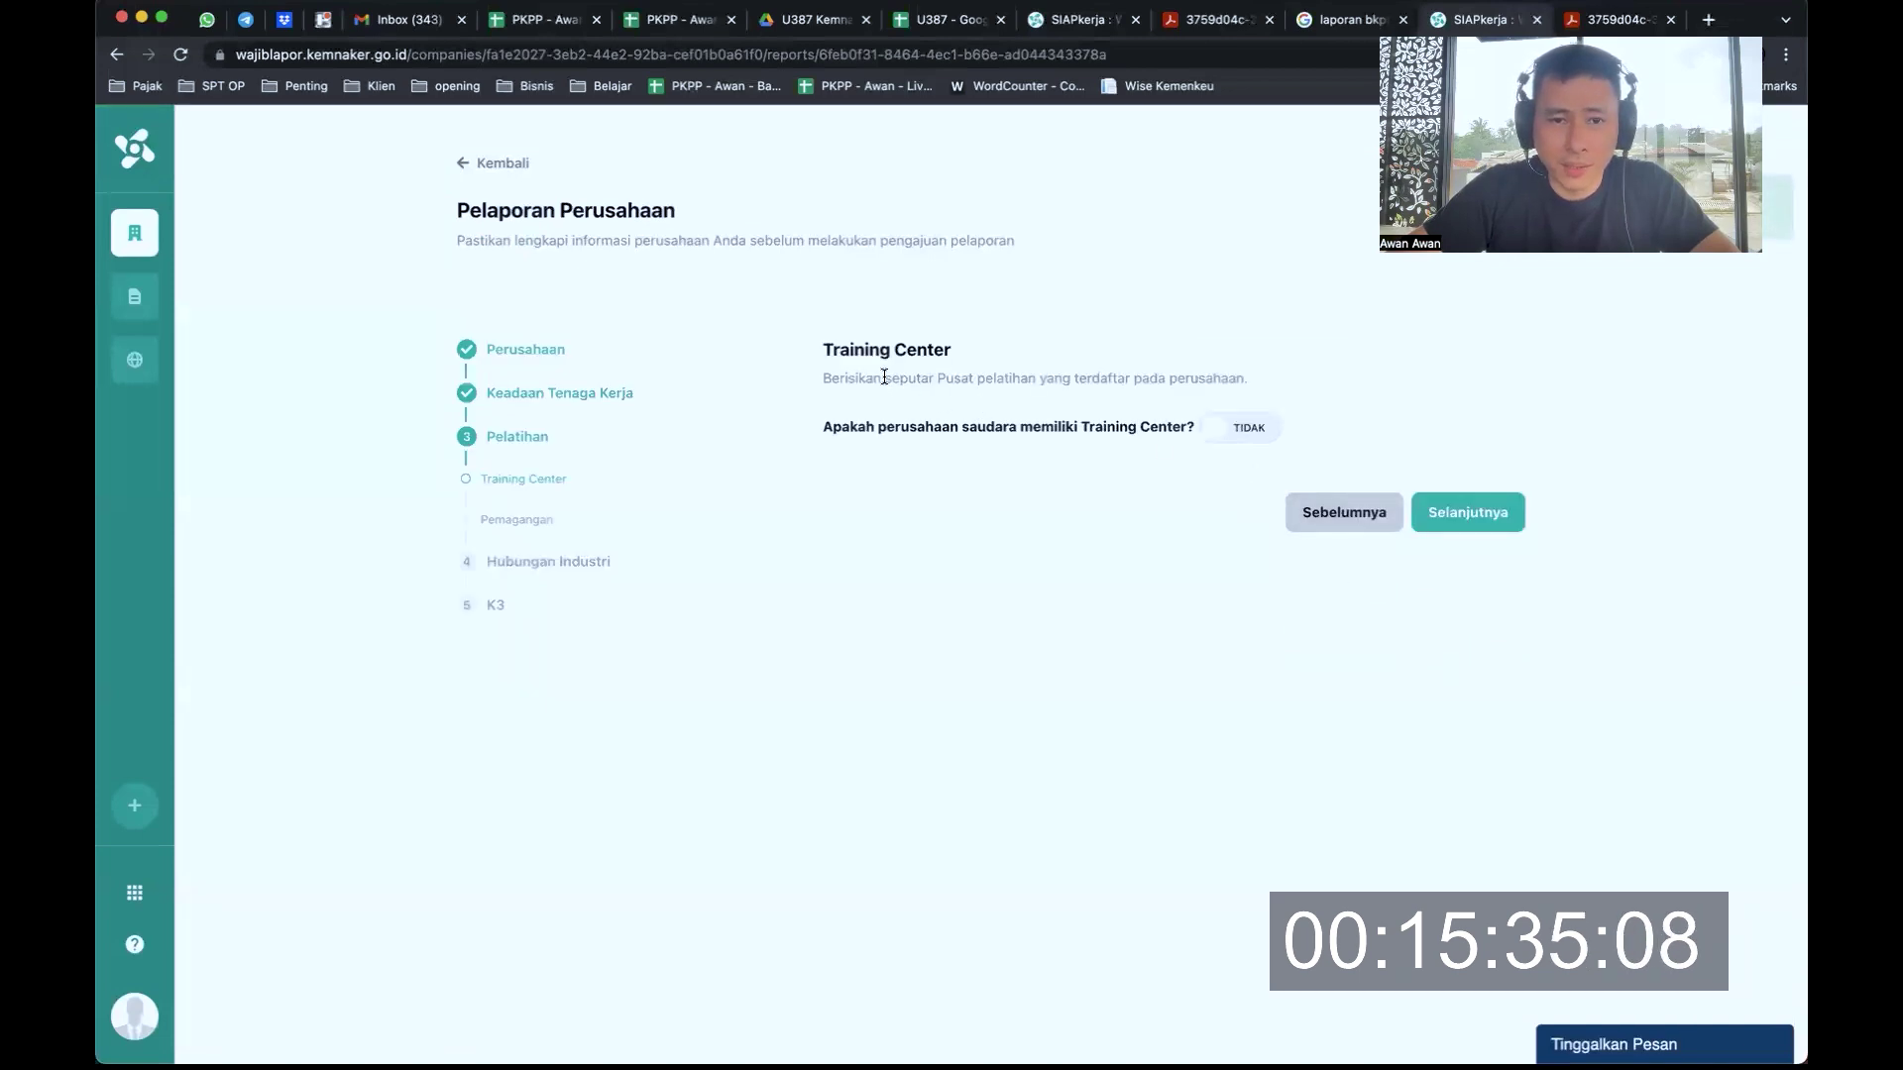
left_click_drag(883, 380, 1062, 379)
left_click(1126, 377)
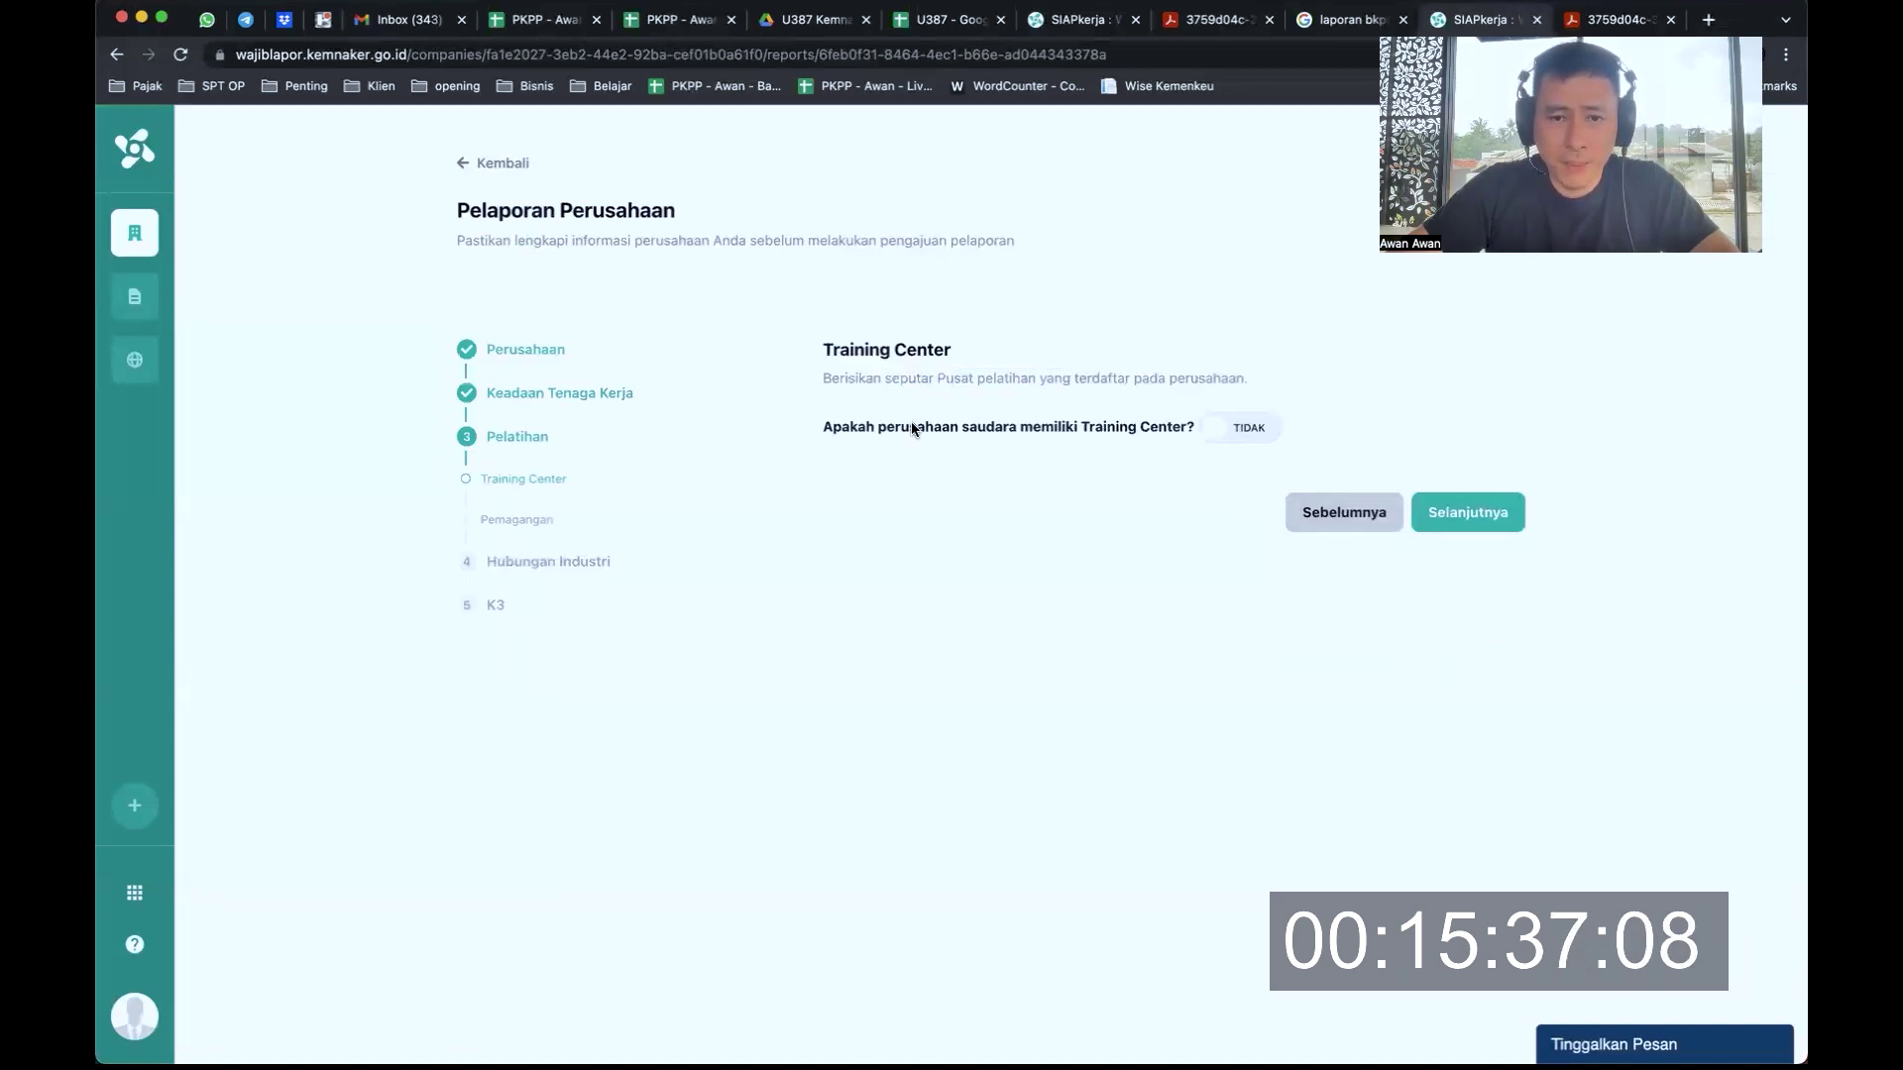
Answer Training Center YA then back to TIDAK, and continue through Pemagangan to Jaminan Sosial
left_click(1237, 427)
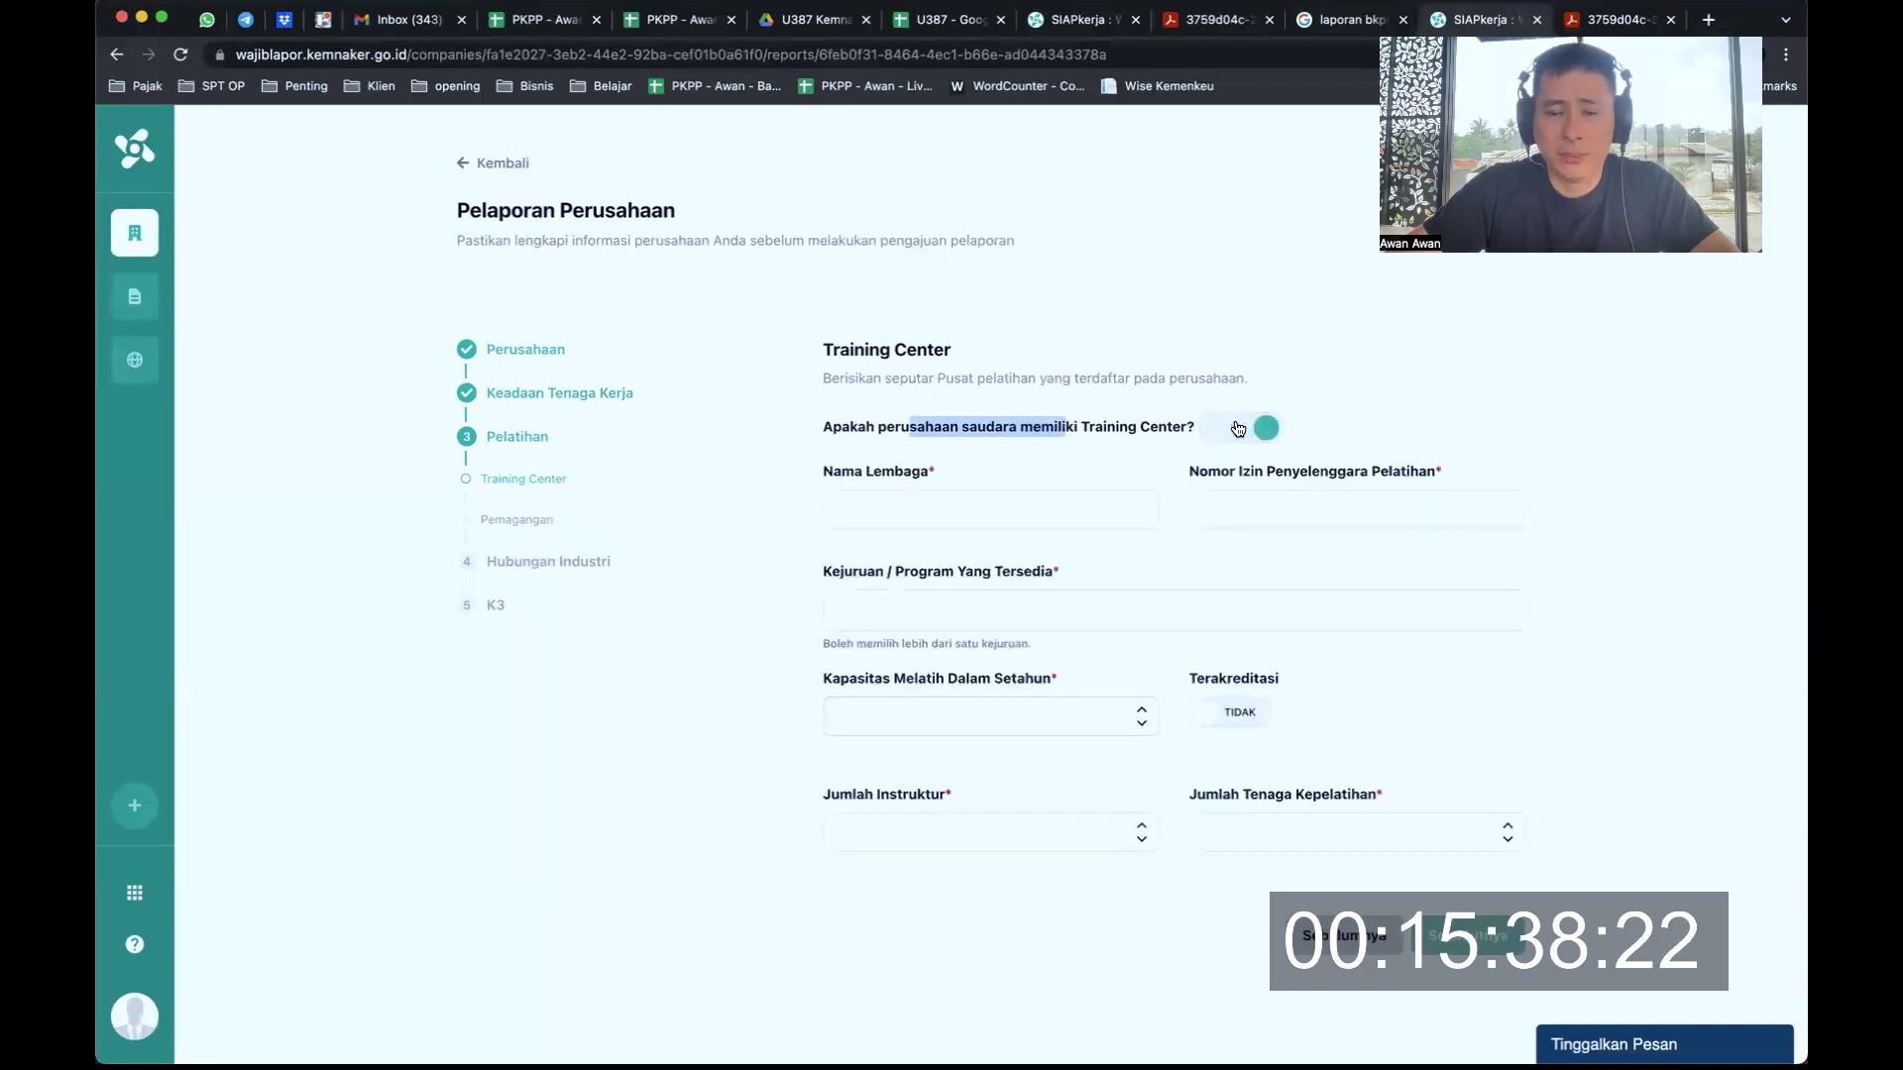
left_click(1071, 508)
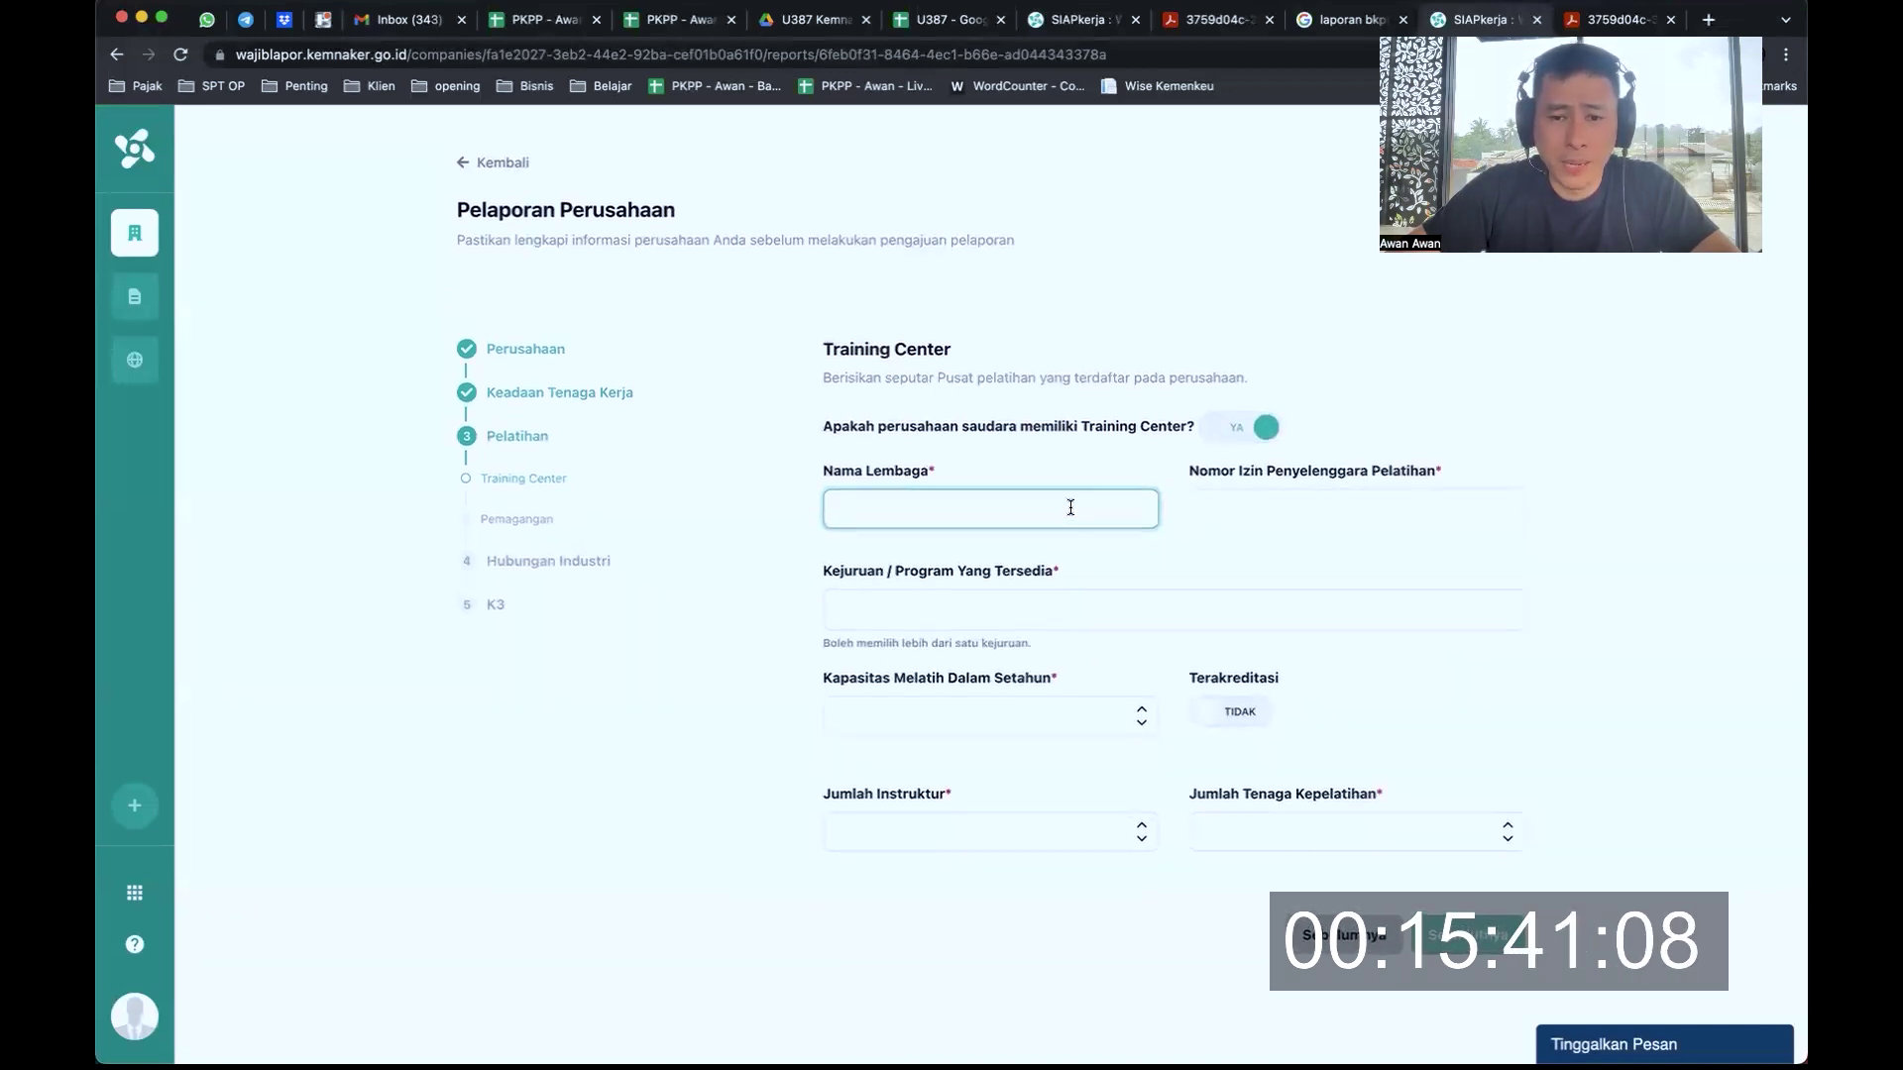
left_click(1239, 428)
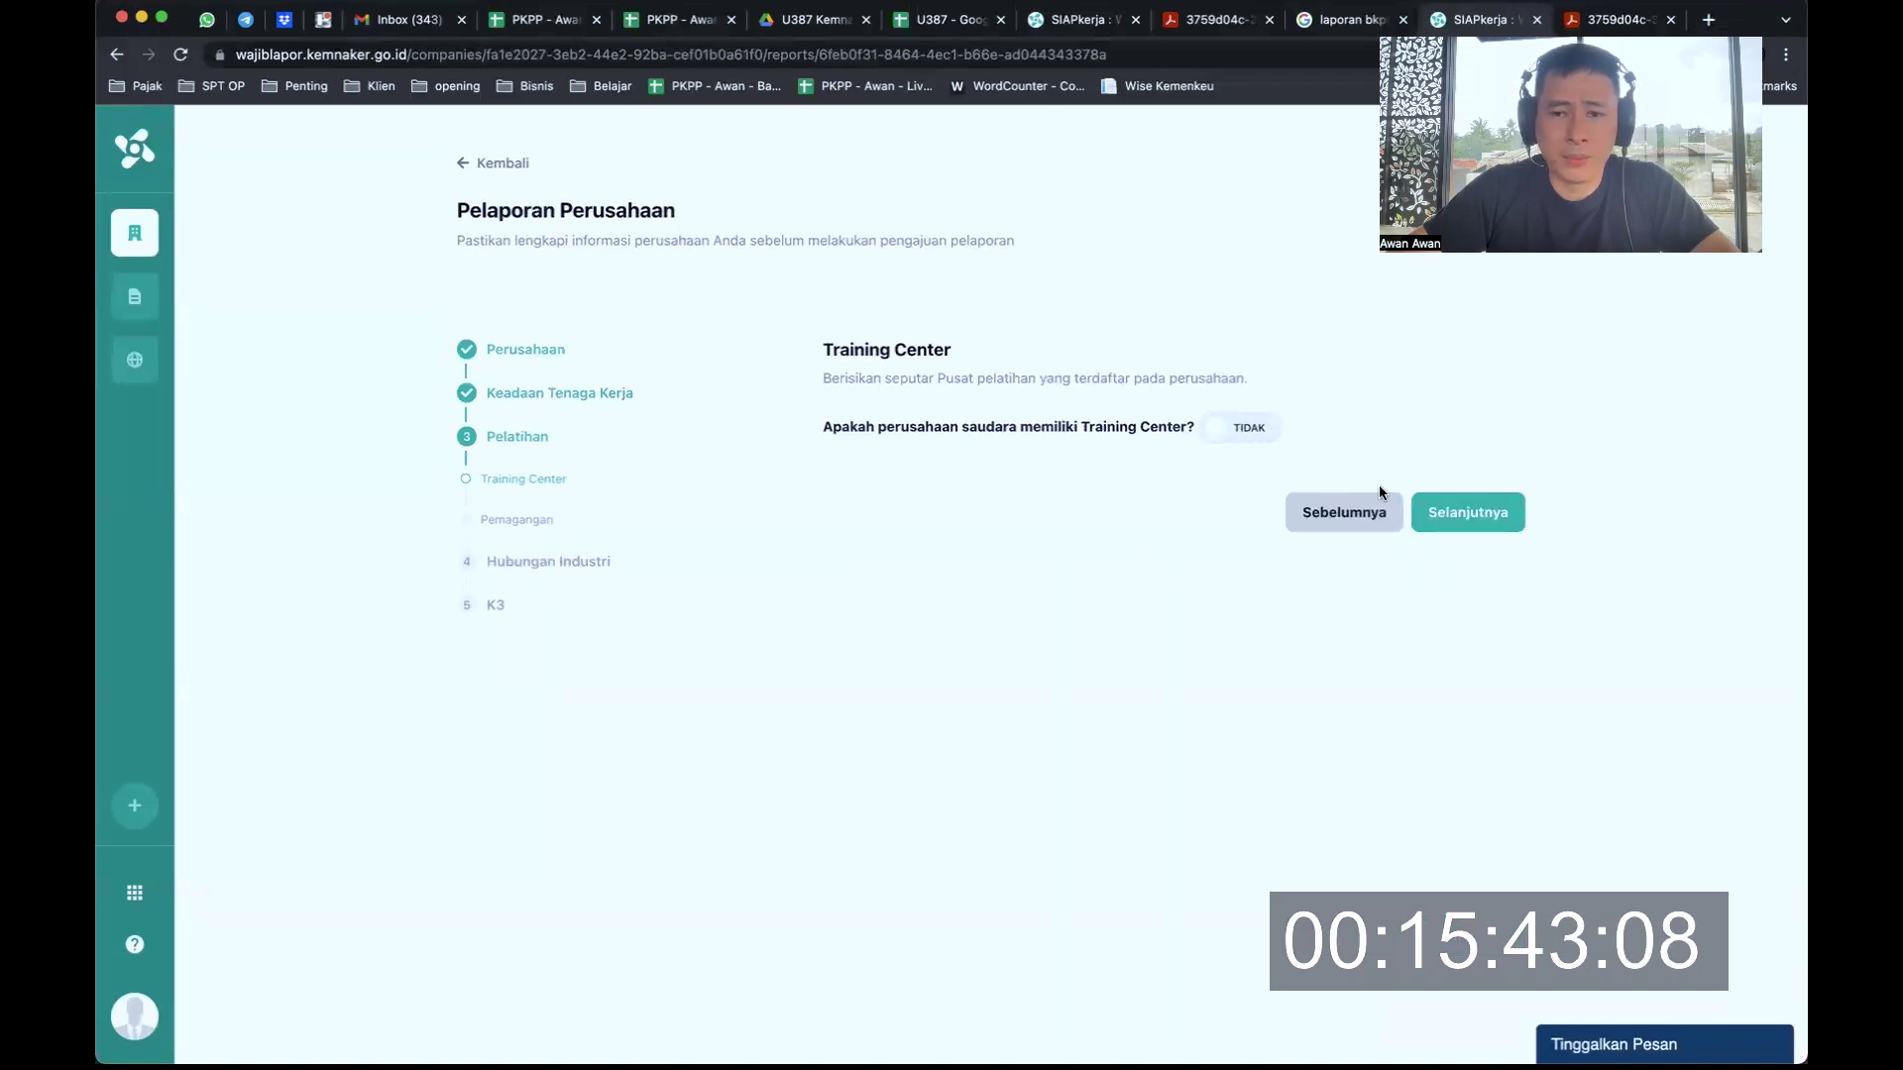
left_click(1472, 512)
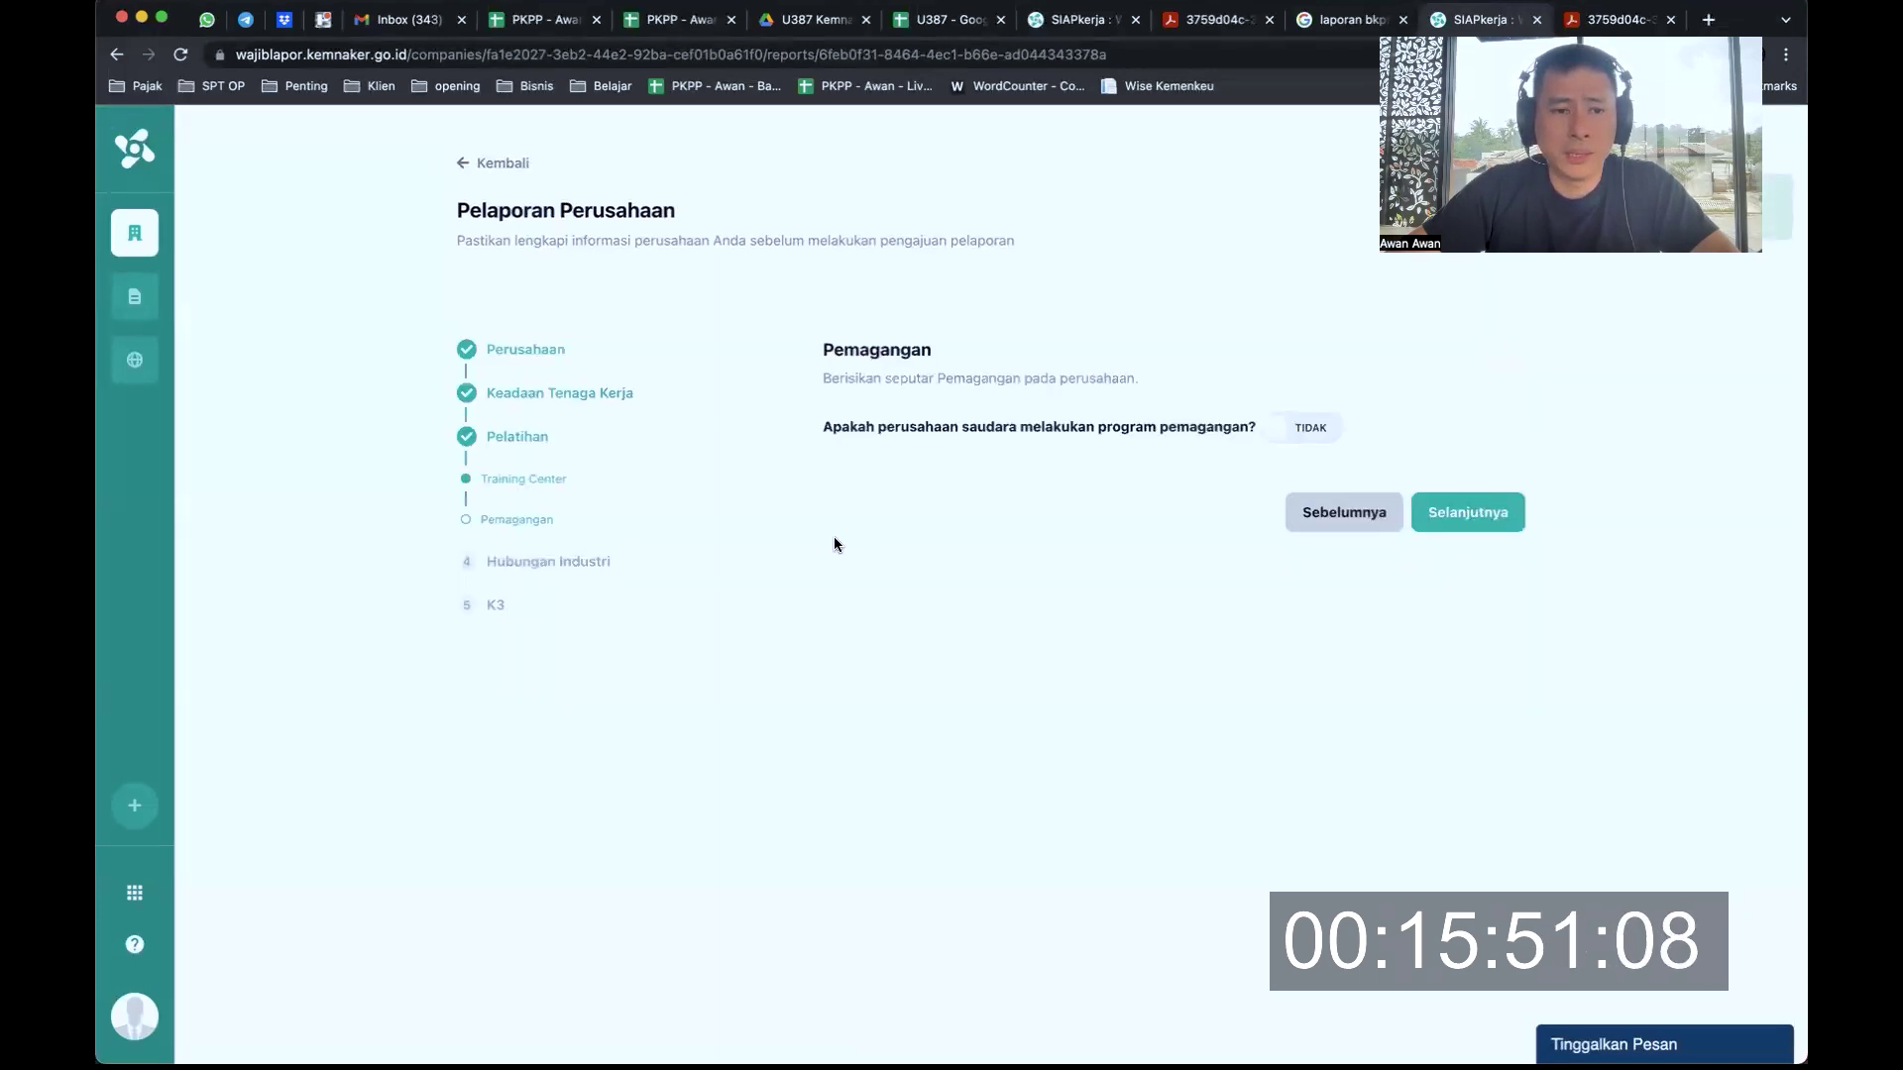
left_click(1477, 512)
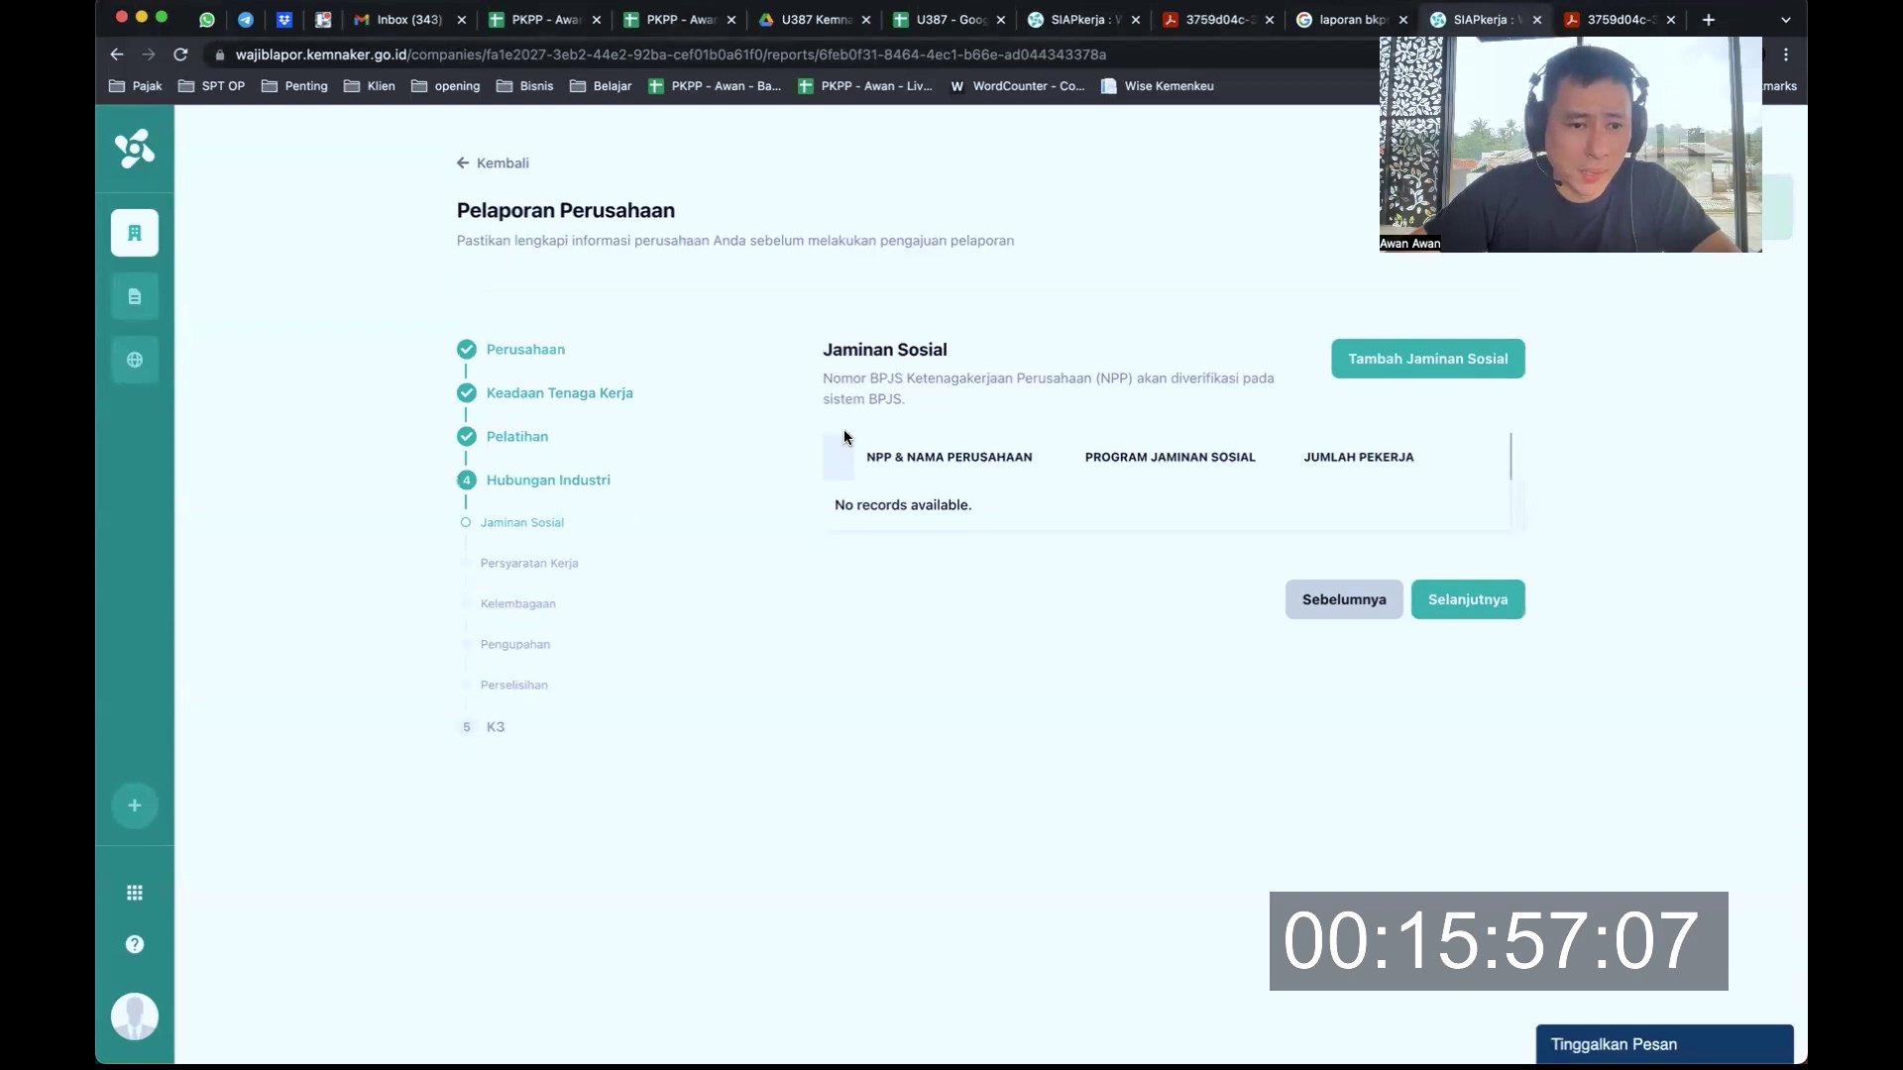
Read the Jaminan Sosial step label and its note about NPP verification
left_click_drag(496, 526, 545, 645)
left_click(1002, 375)
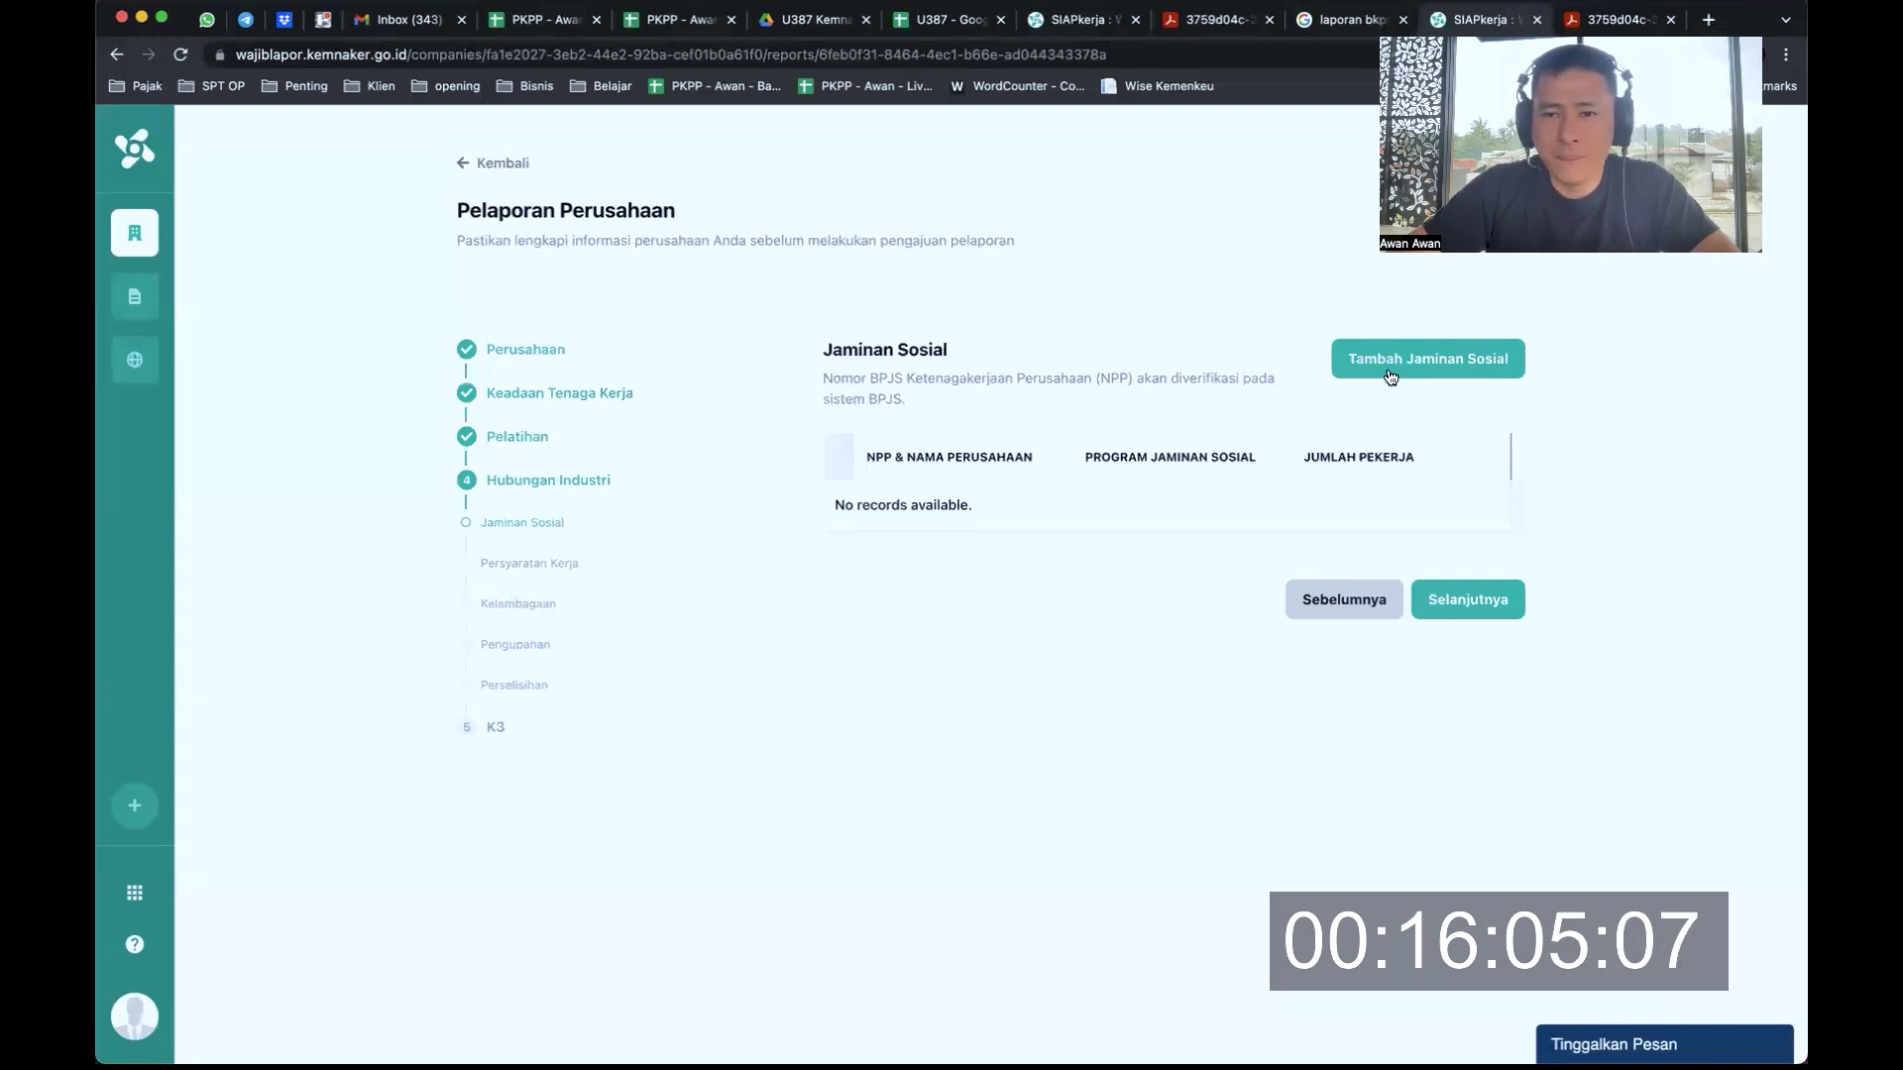
left_click_drag(865, 379, 1252, 405)
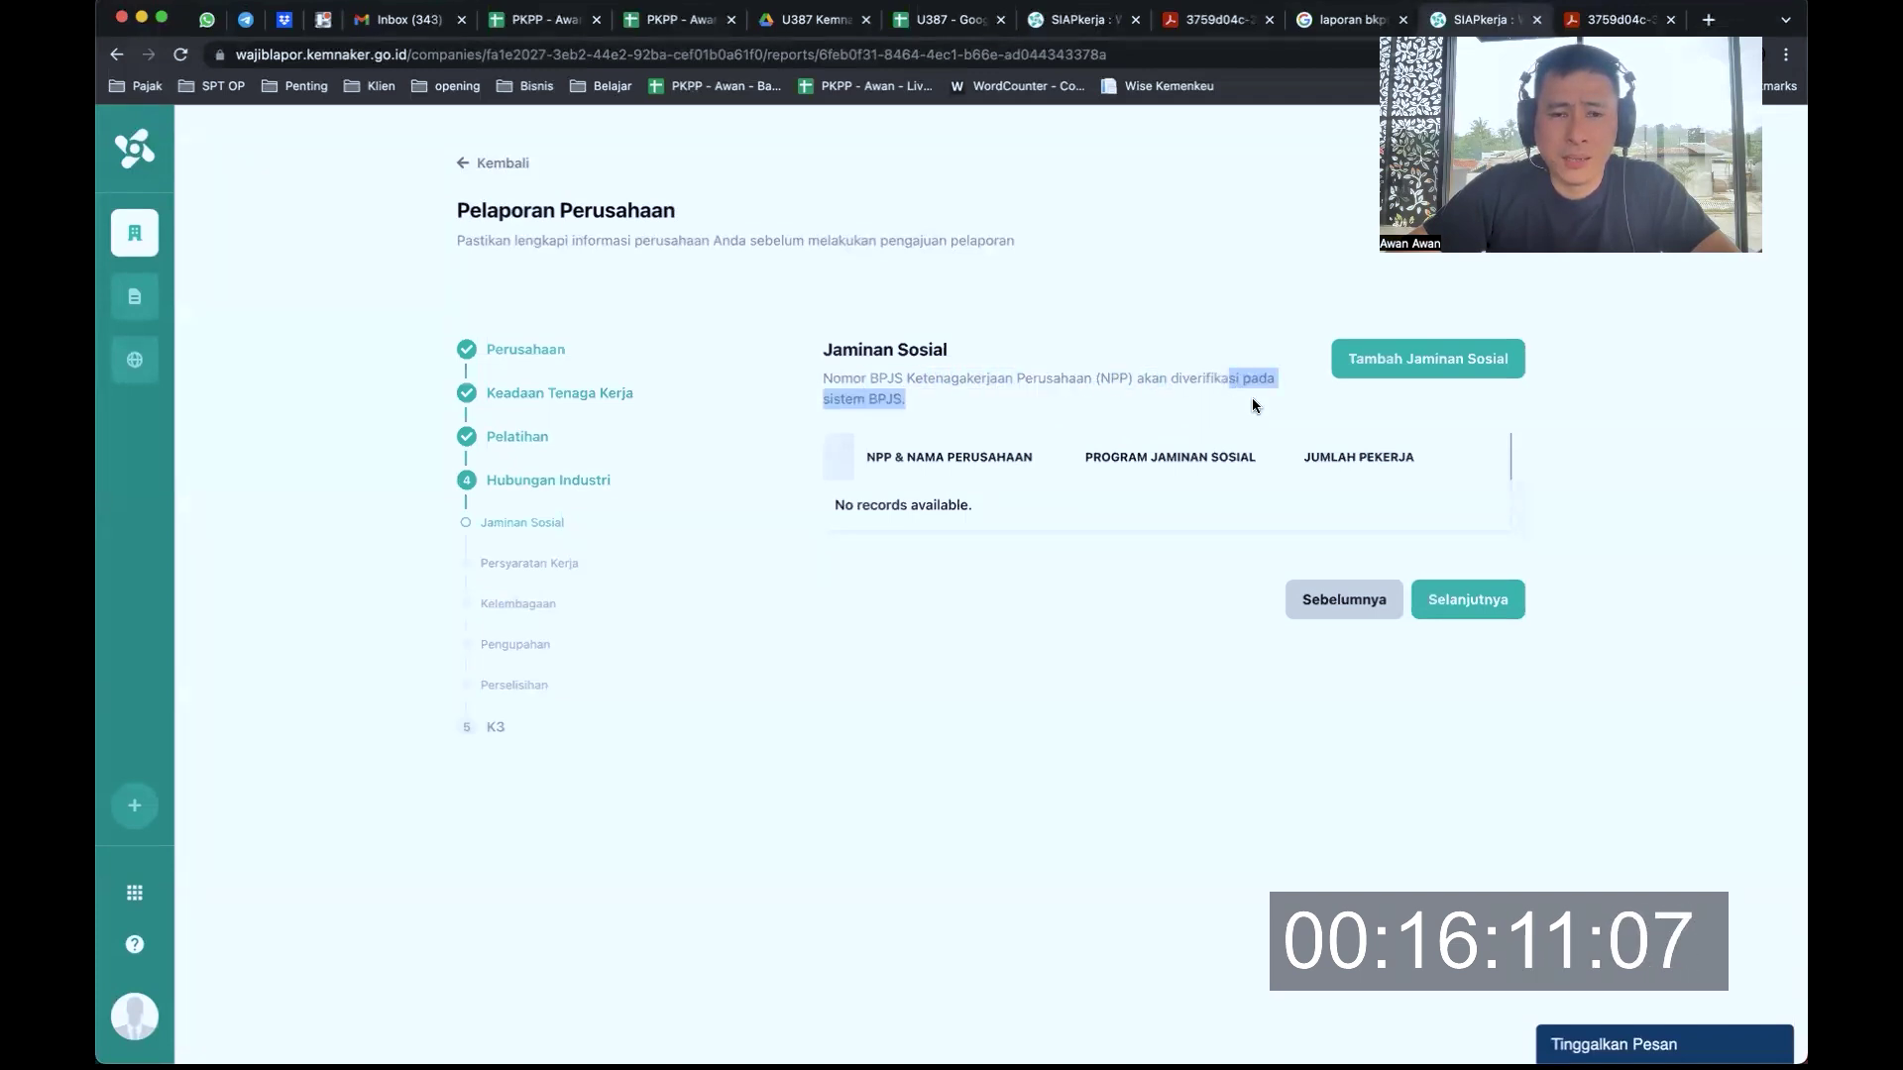
left_click(1437, 541)
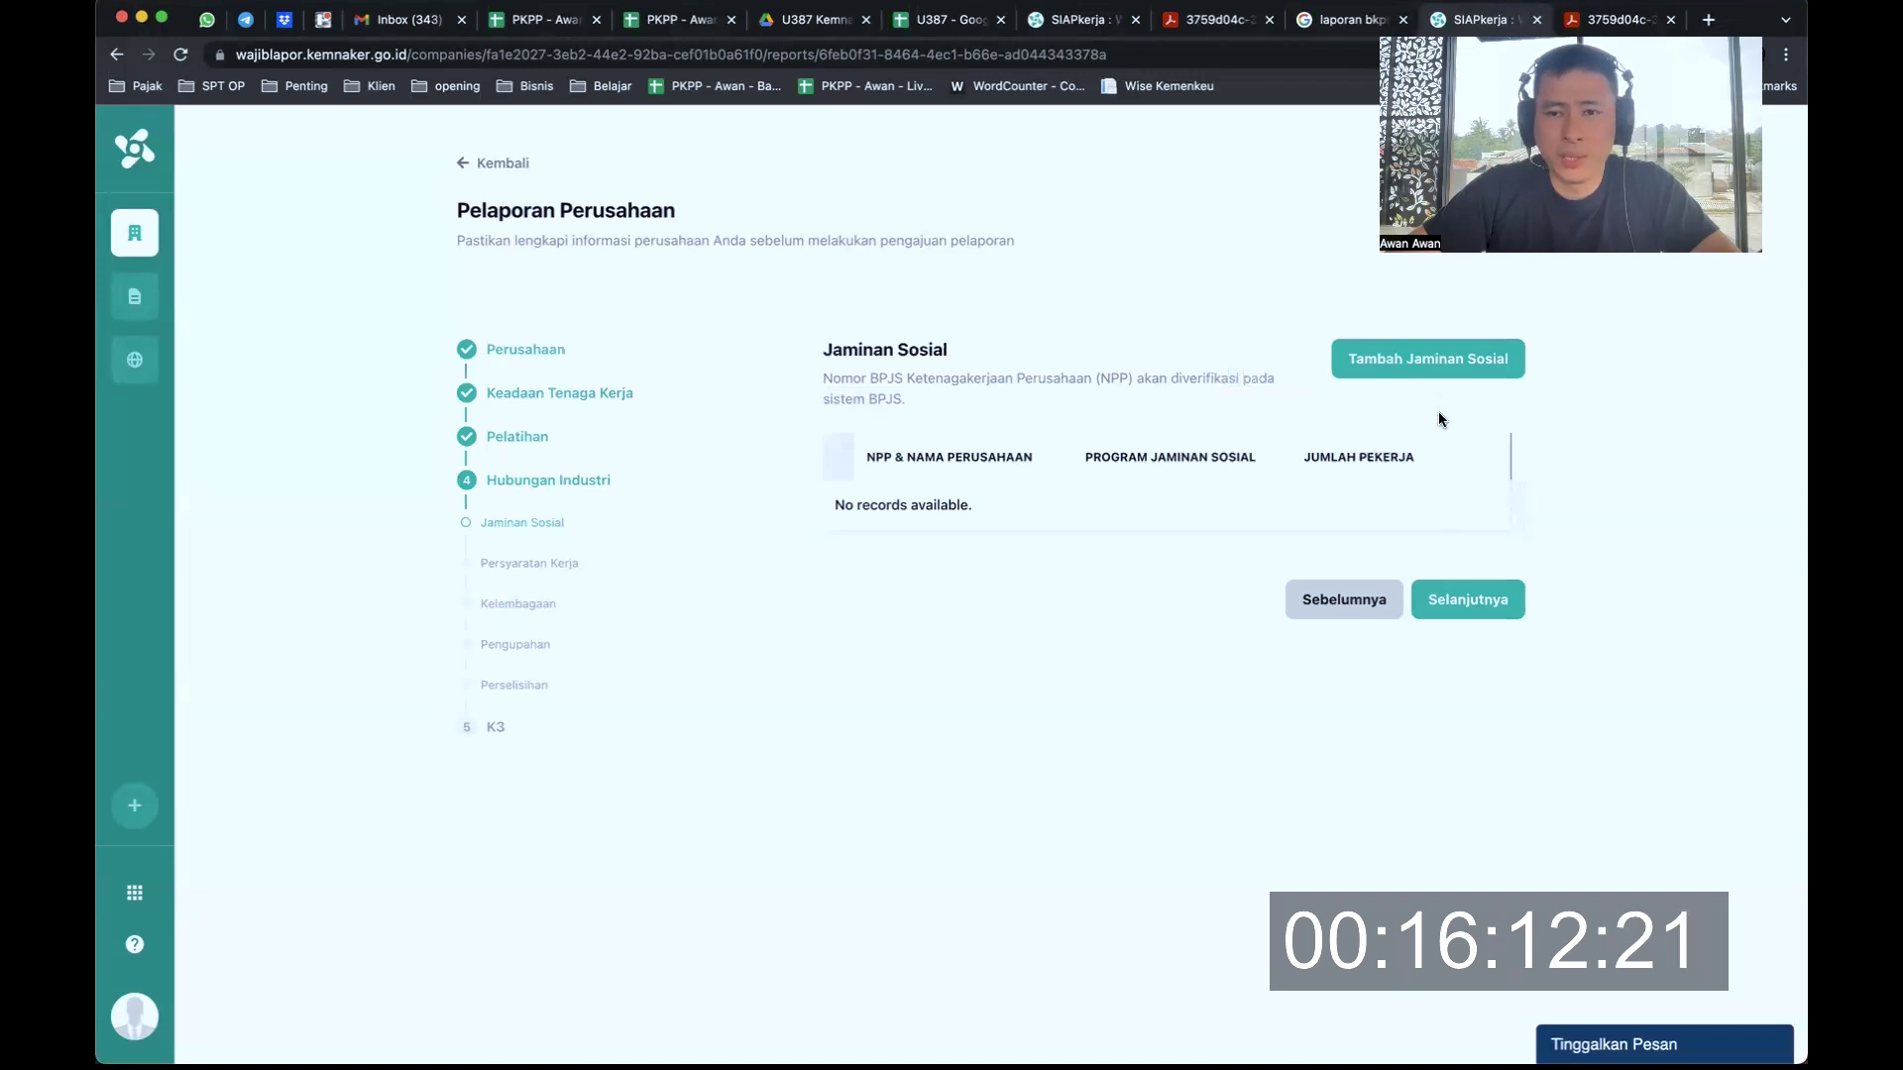
Retry Selanjutnya until the 'harus diisi' error, then open Tambah Jaminan Sosial at the NPP field
left_click(1470, 596)
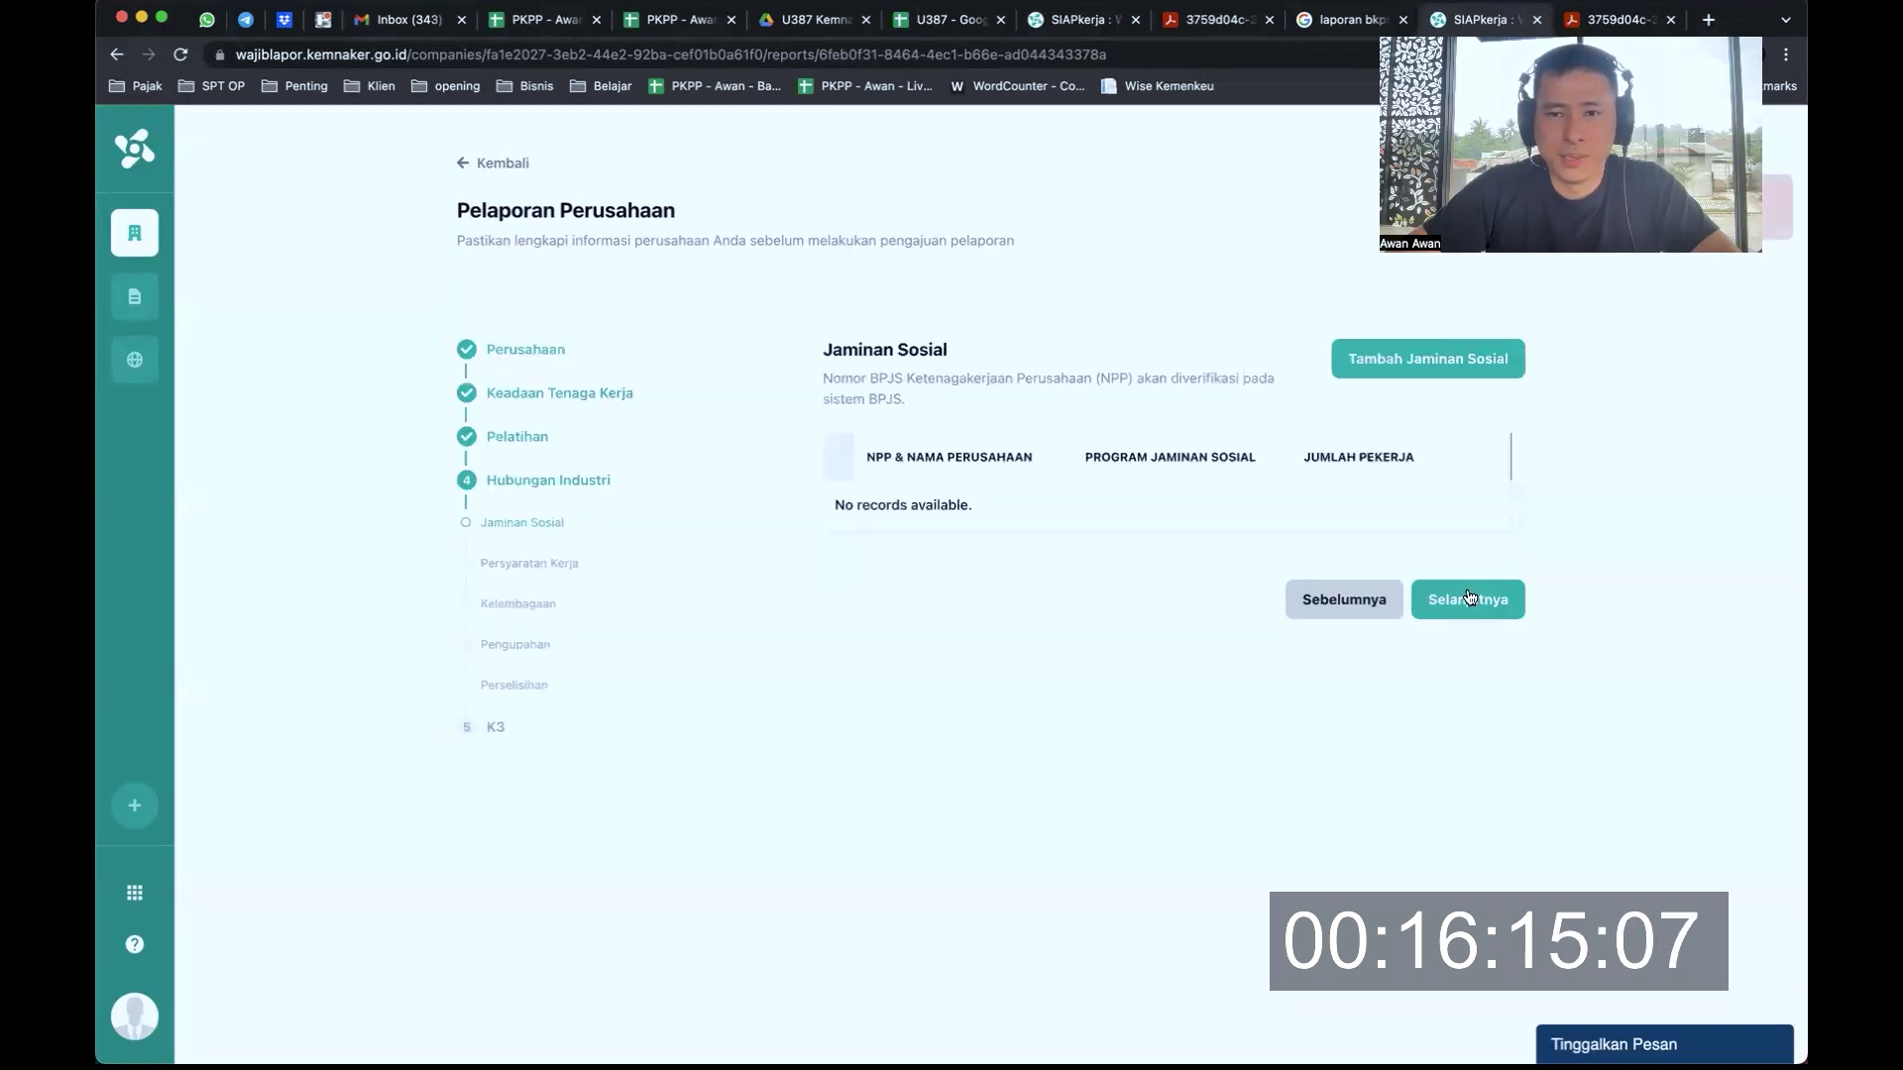
left_click(1450, 594)
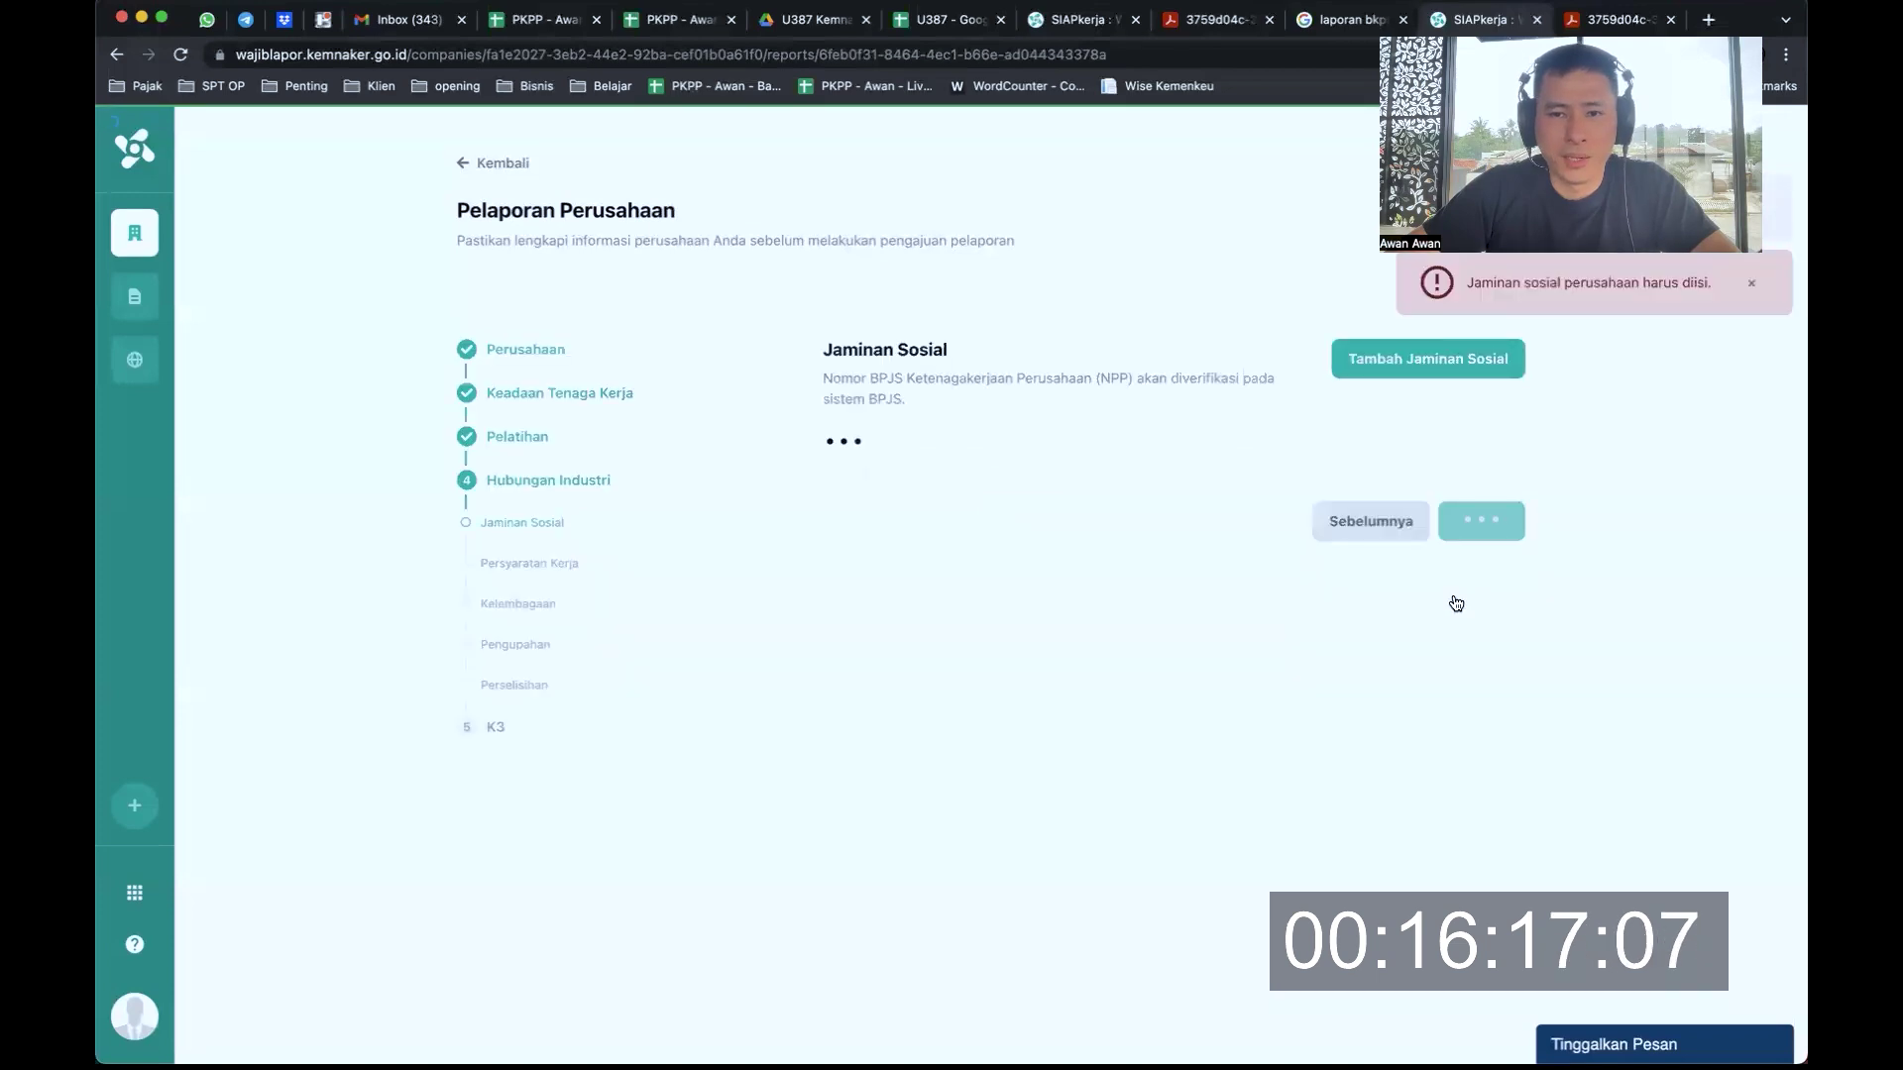
left_click(1468, 595)
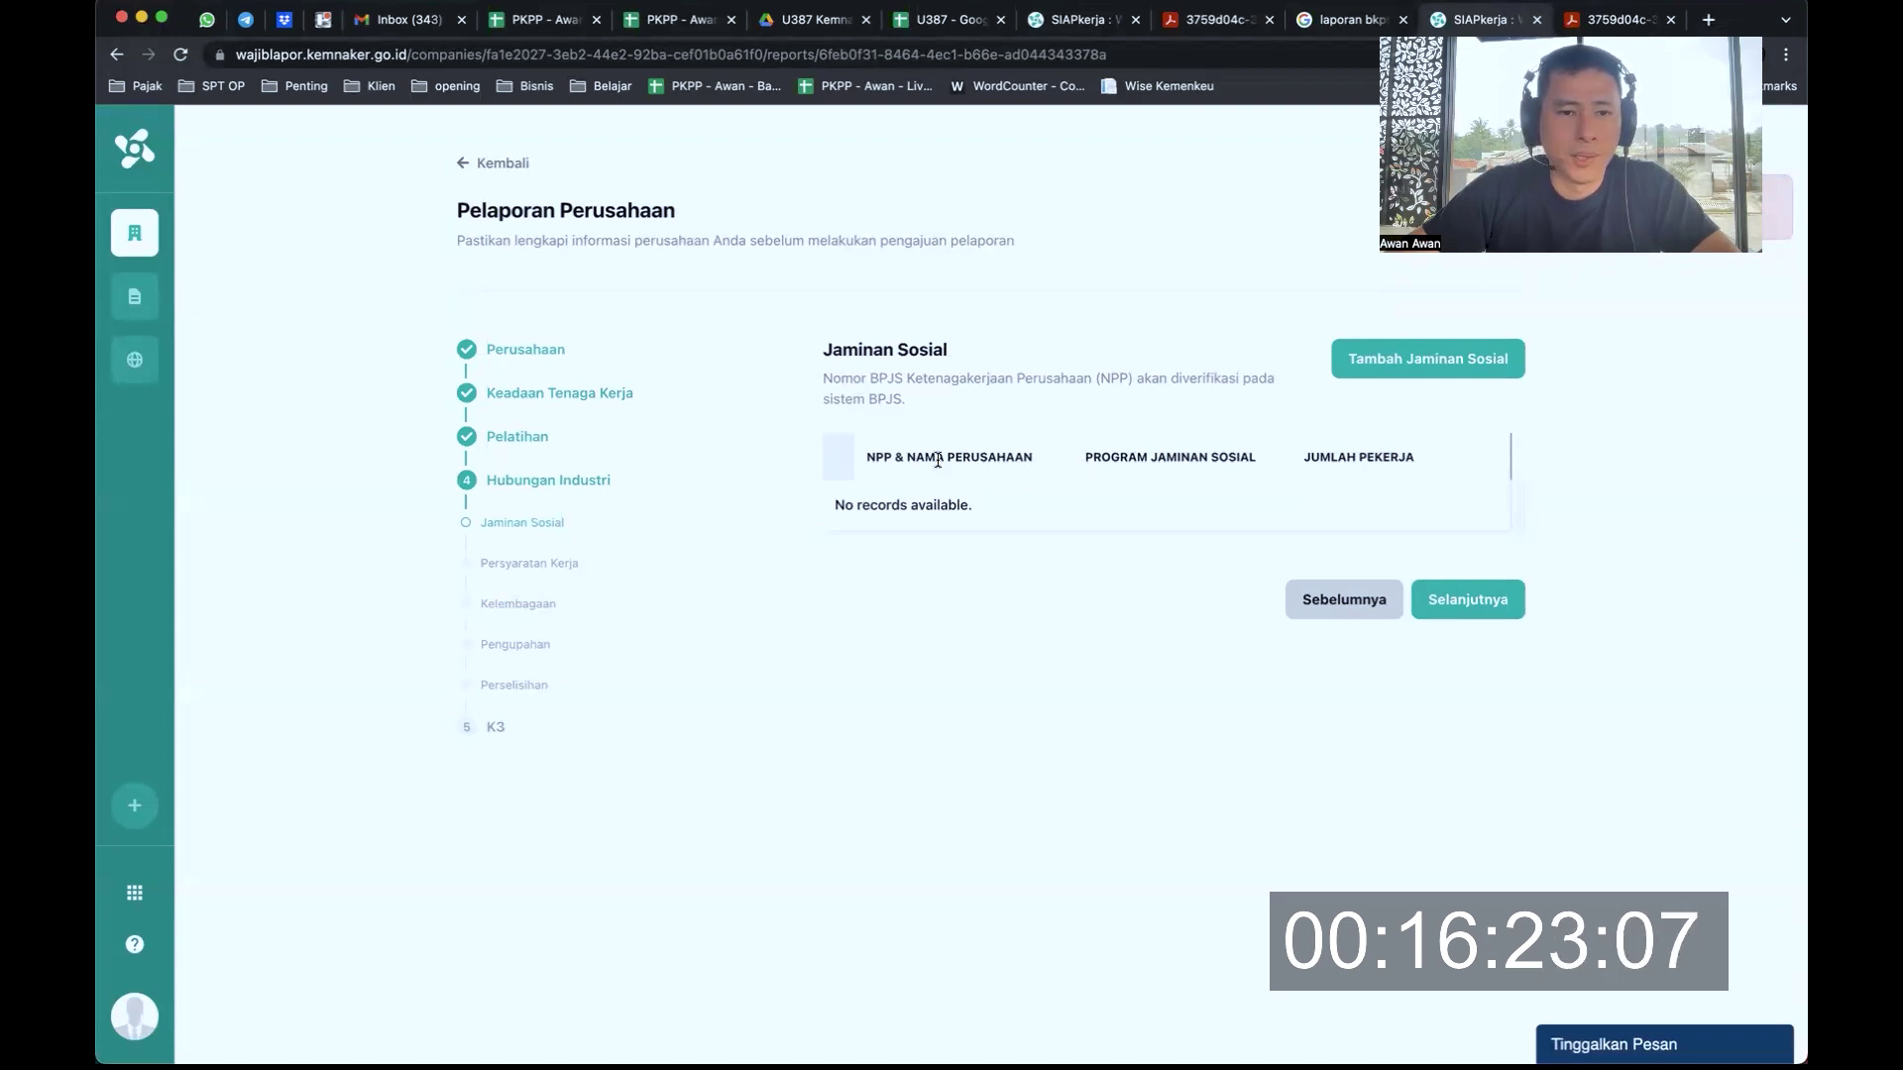
left_click(1421, 365)
left_click(831, 591)
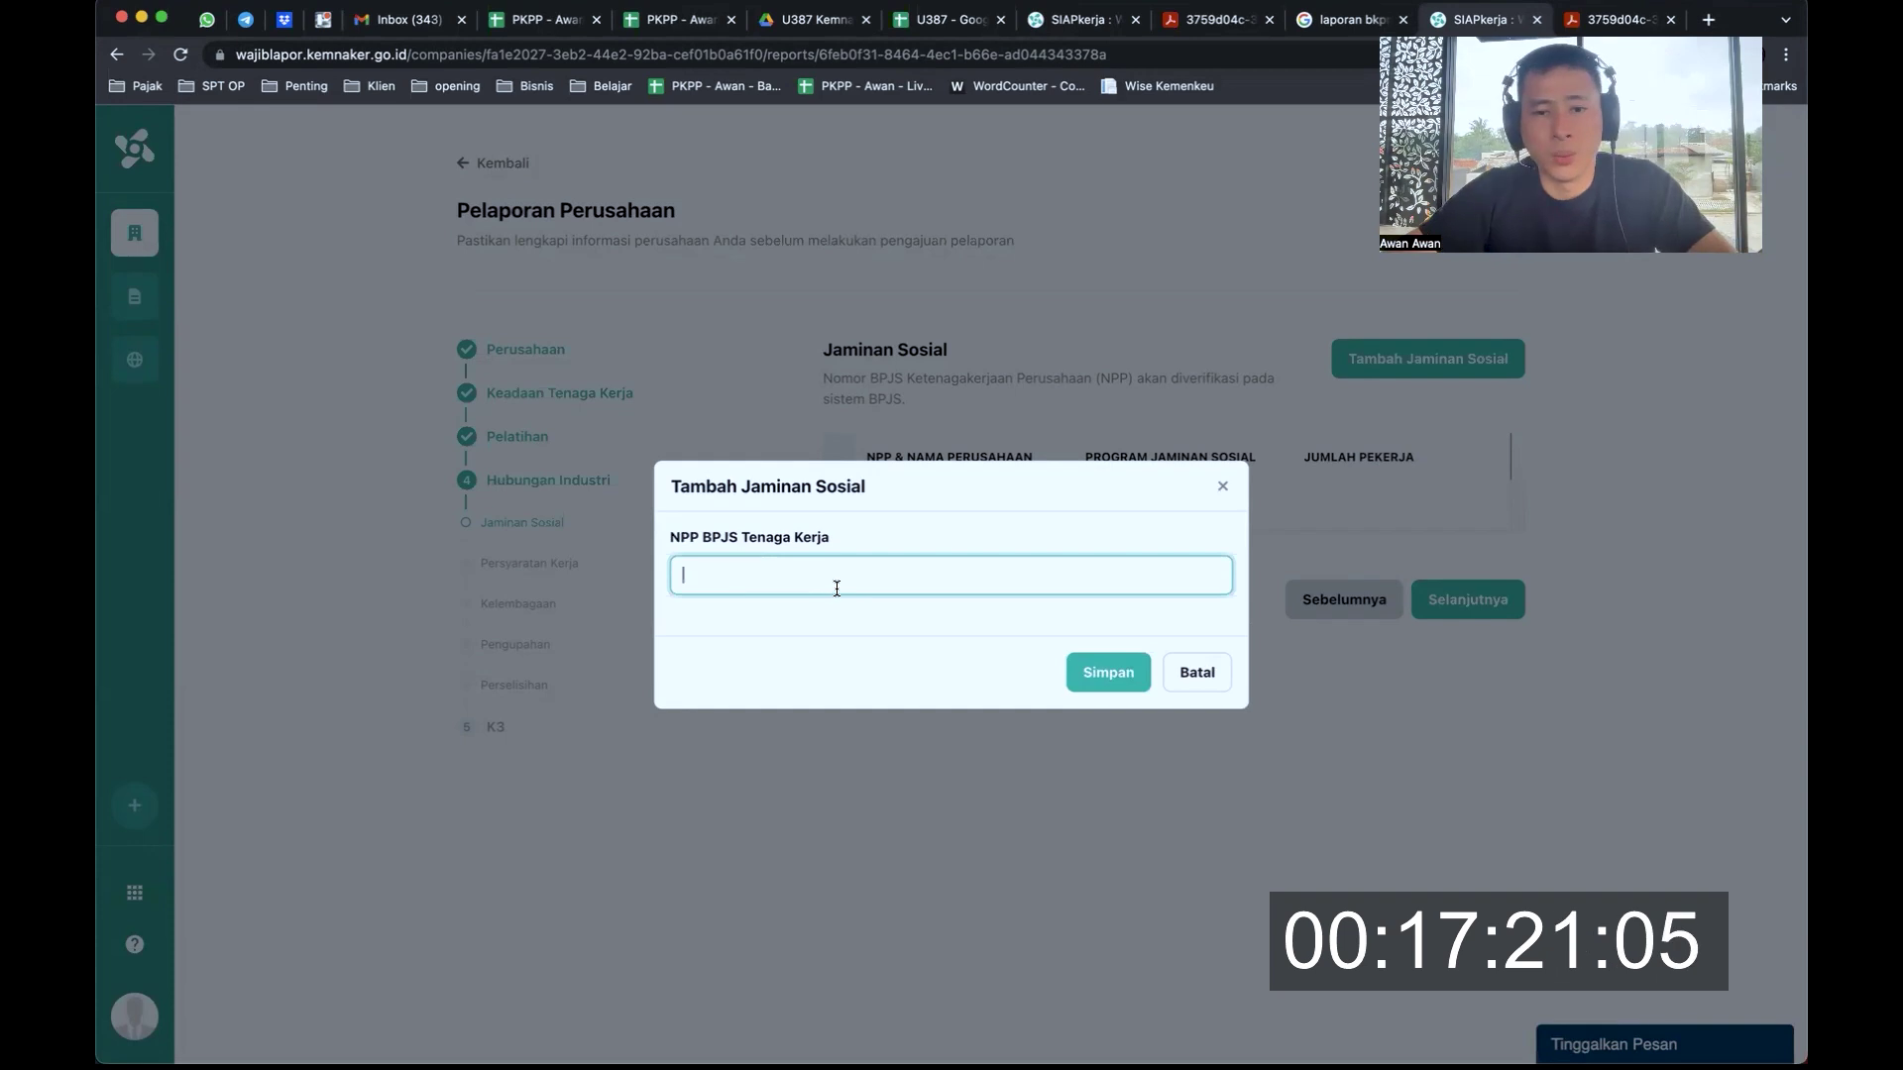
left_click(1199, 673)
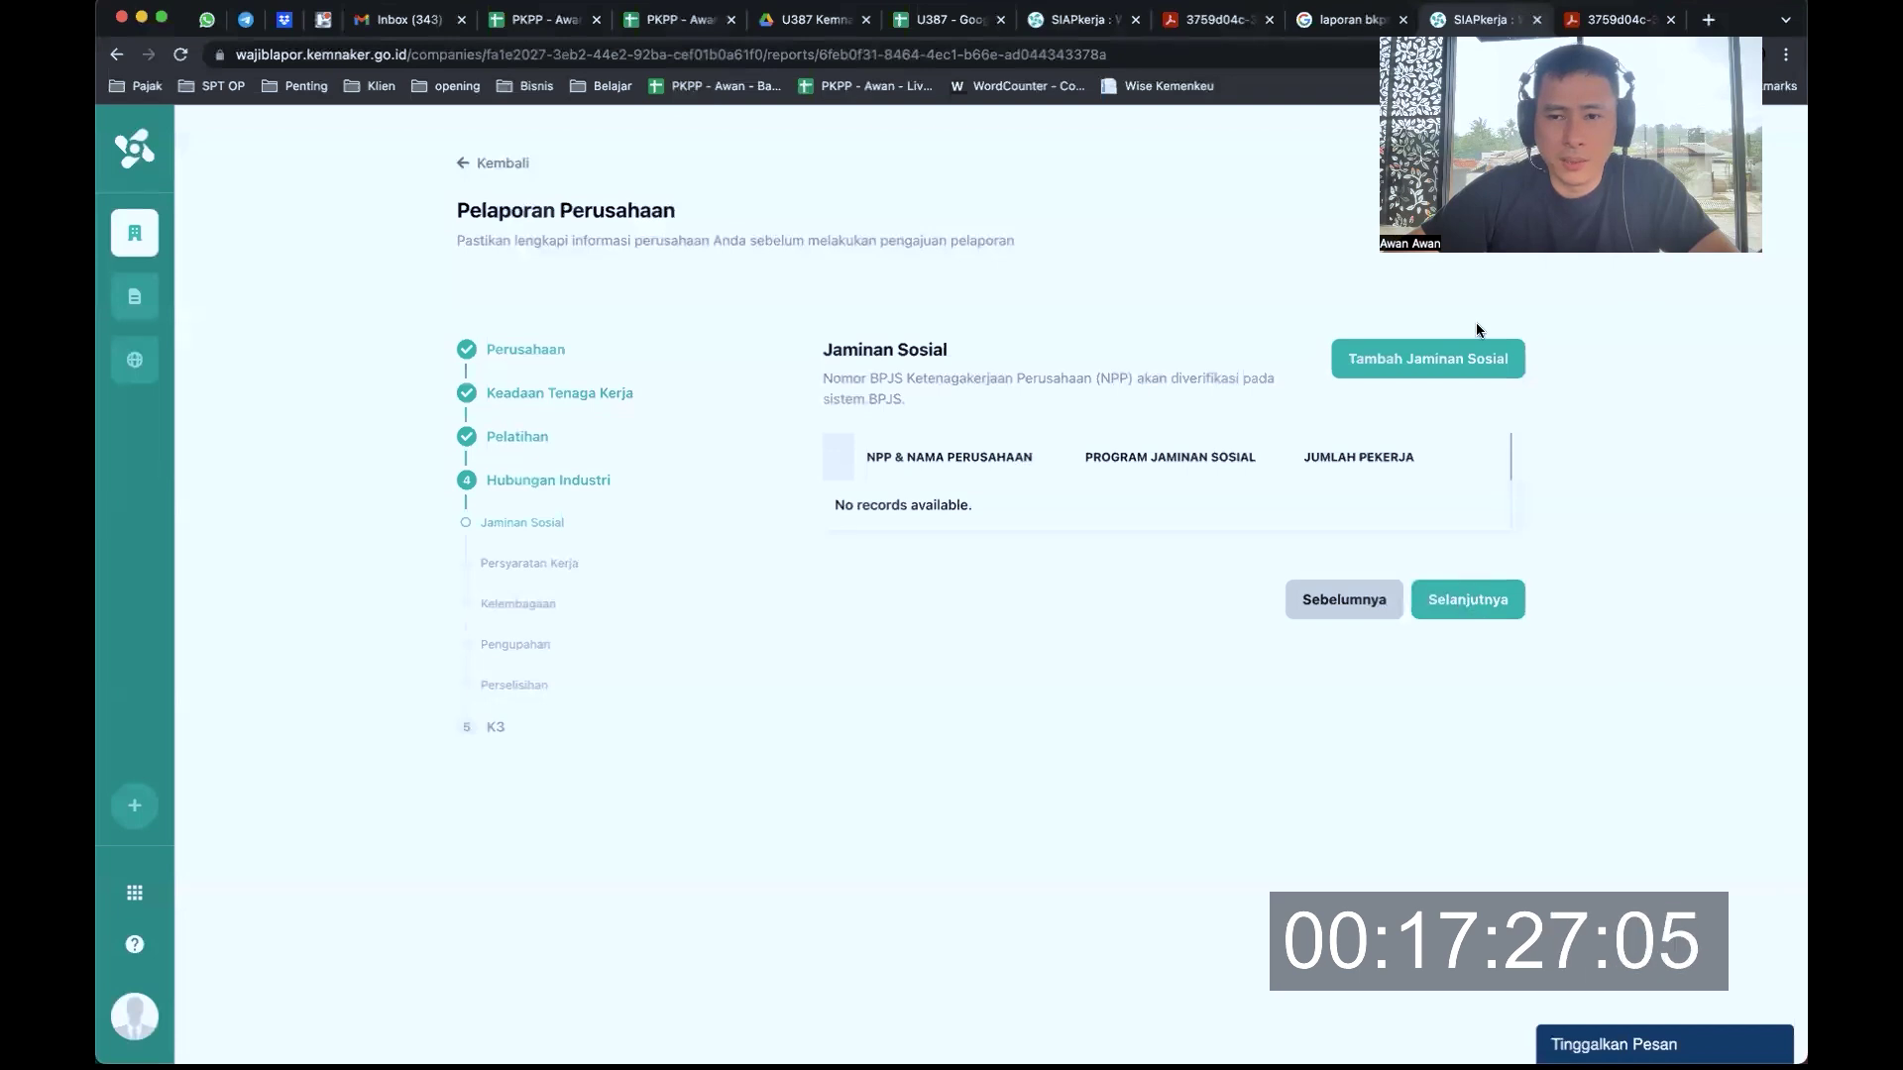
left_click(1465, 355)
left_click(811, 575)
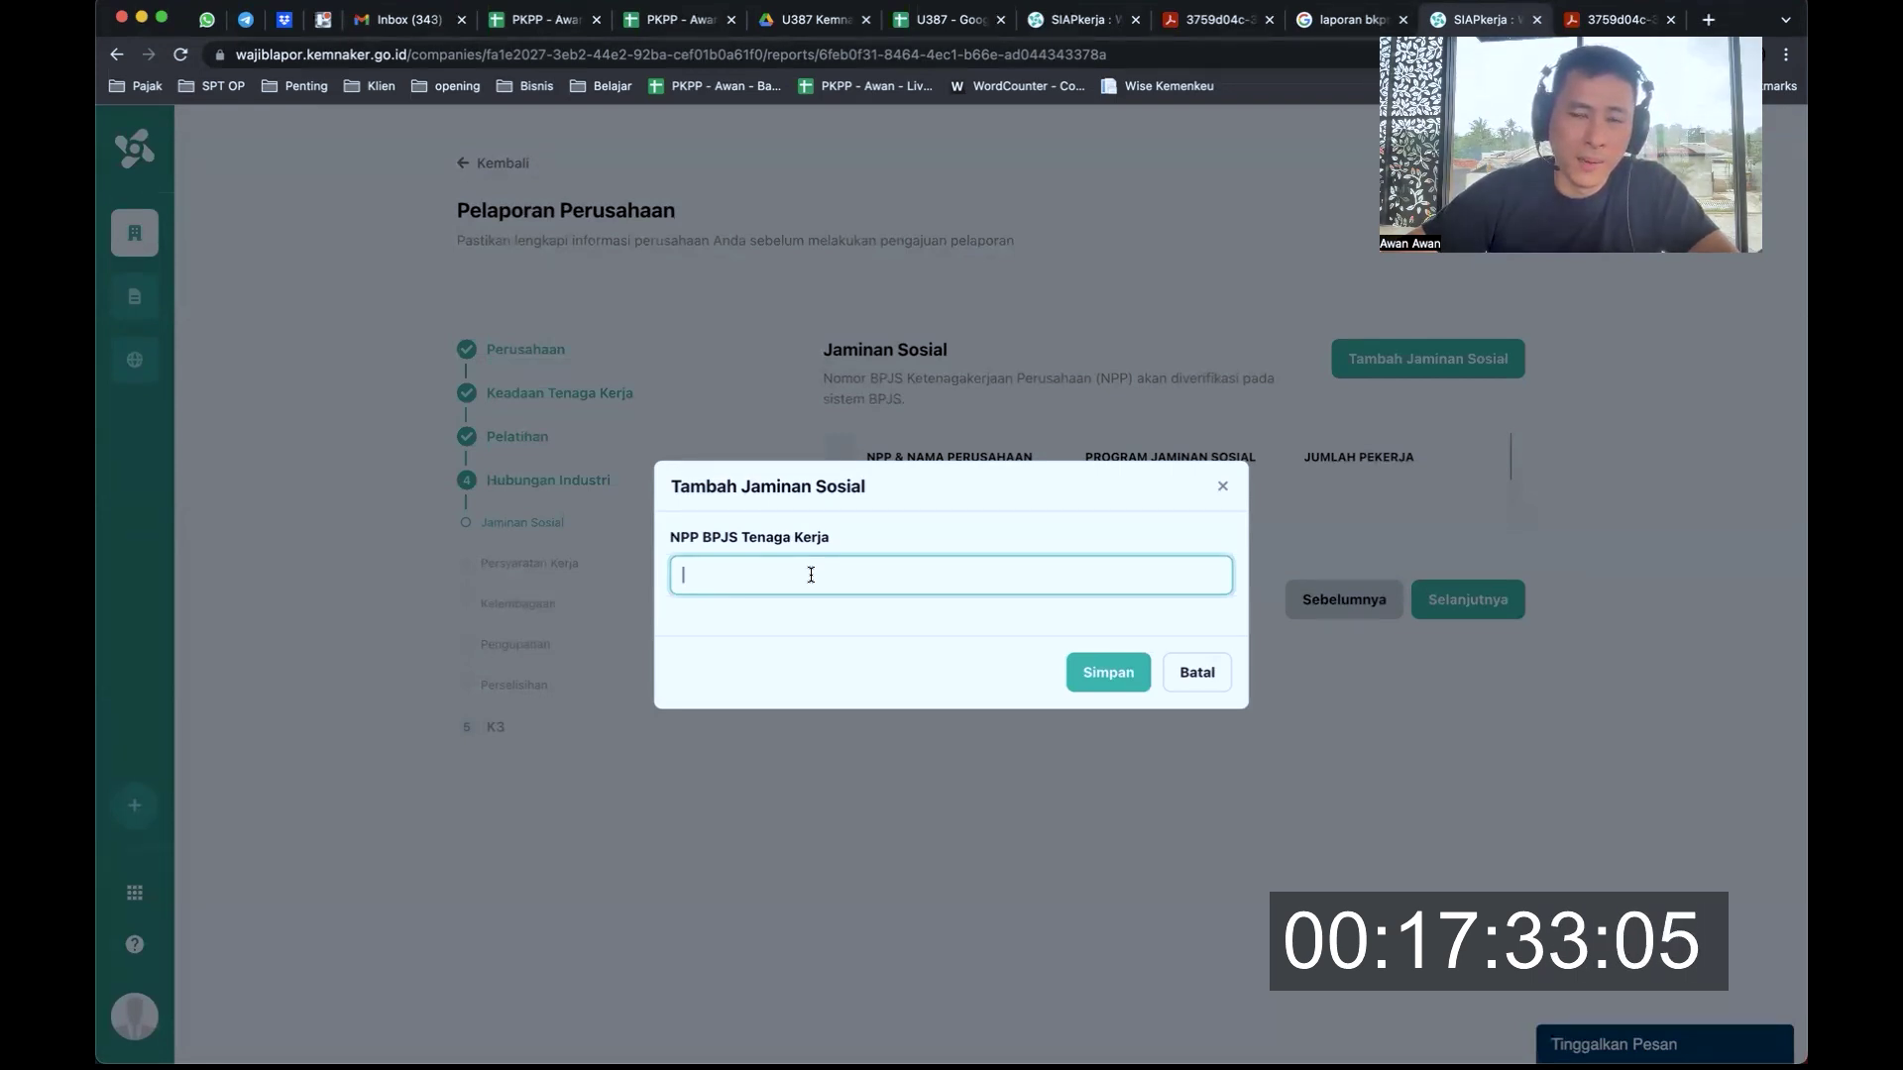
type("0")
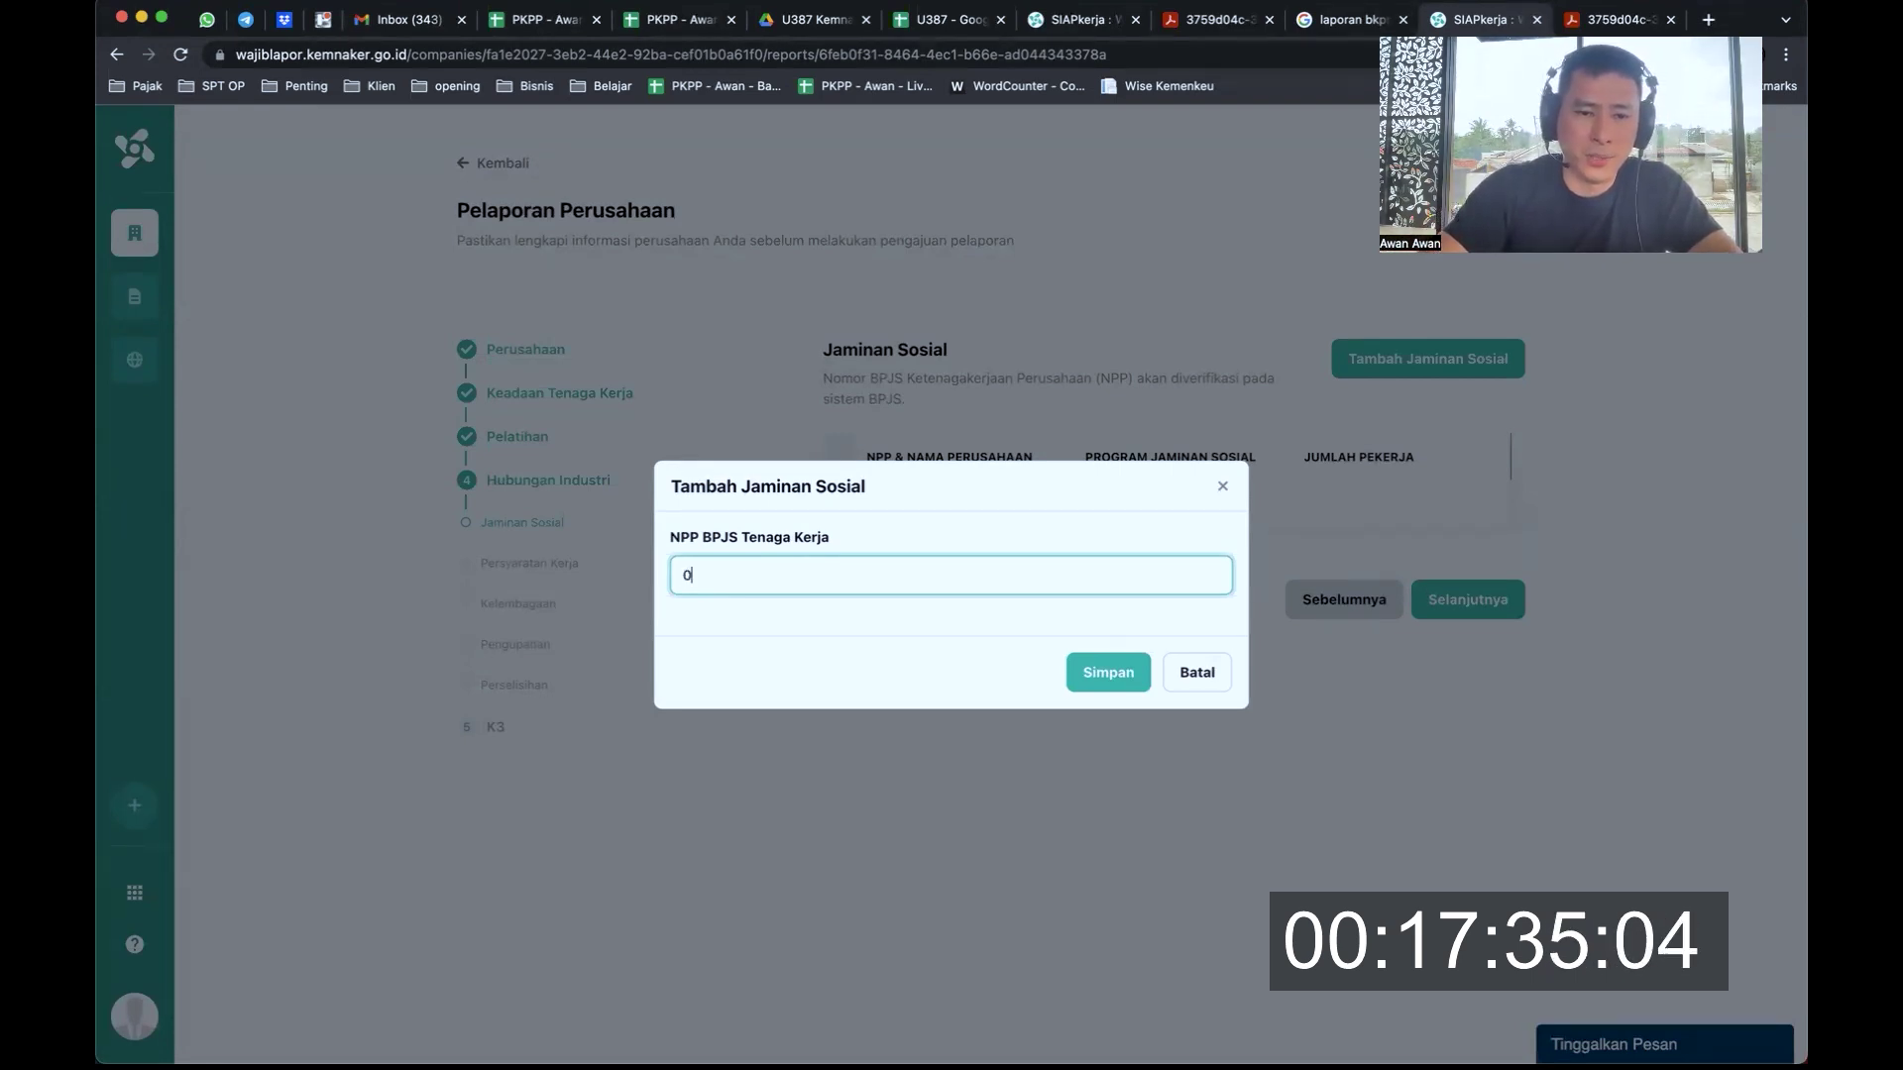
type("00")
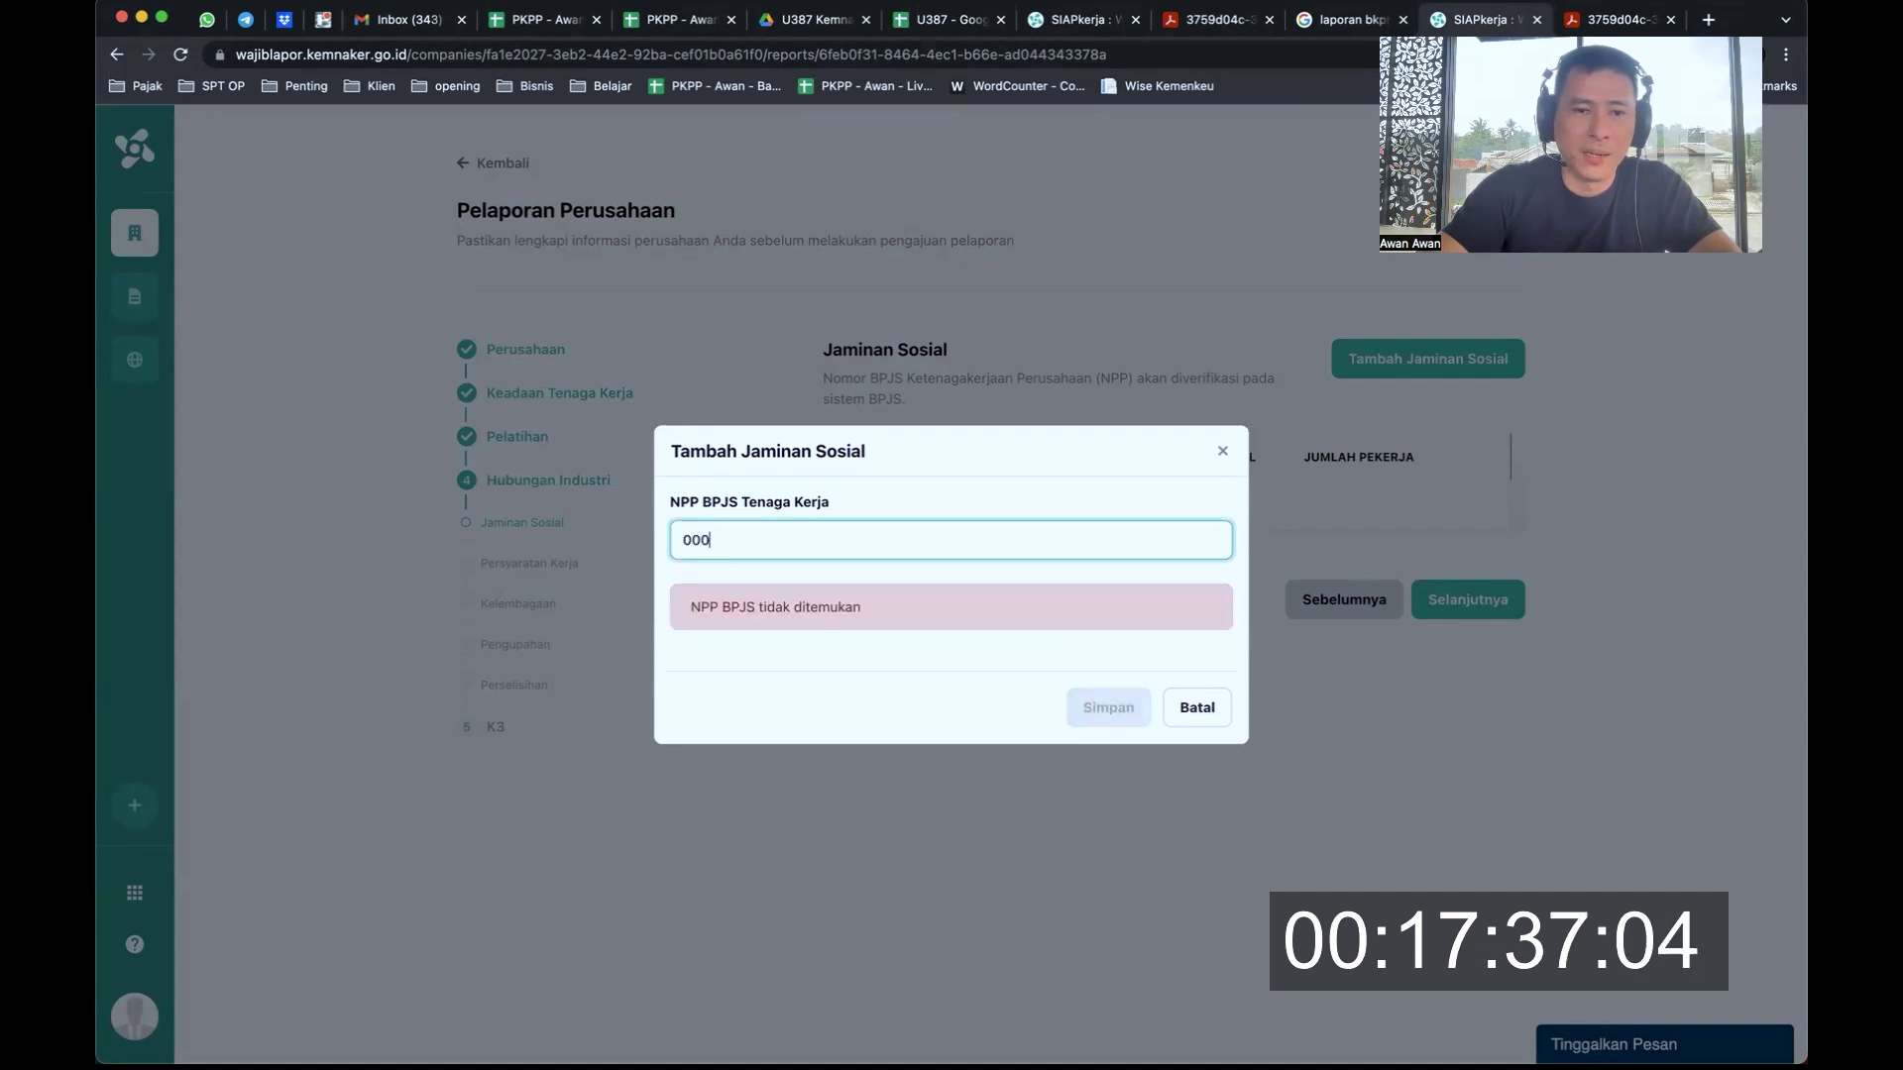
type("000000")
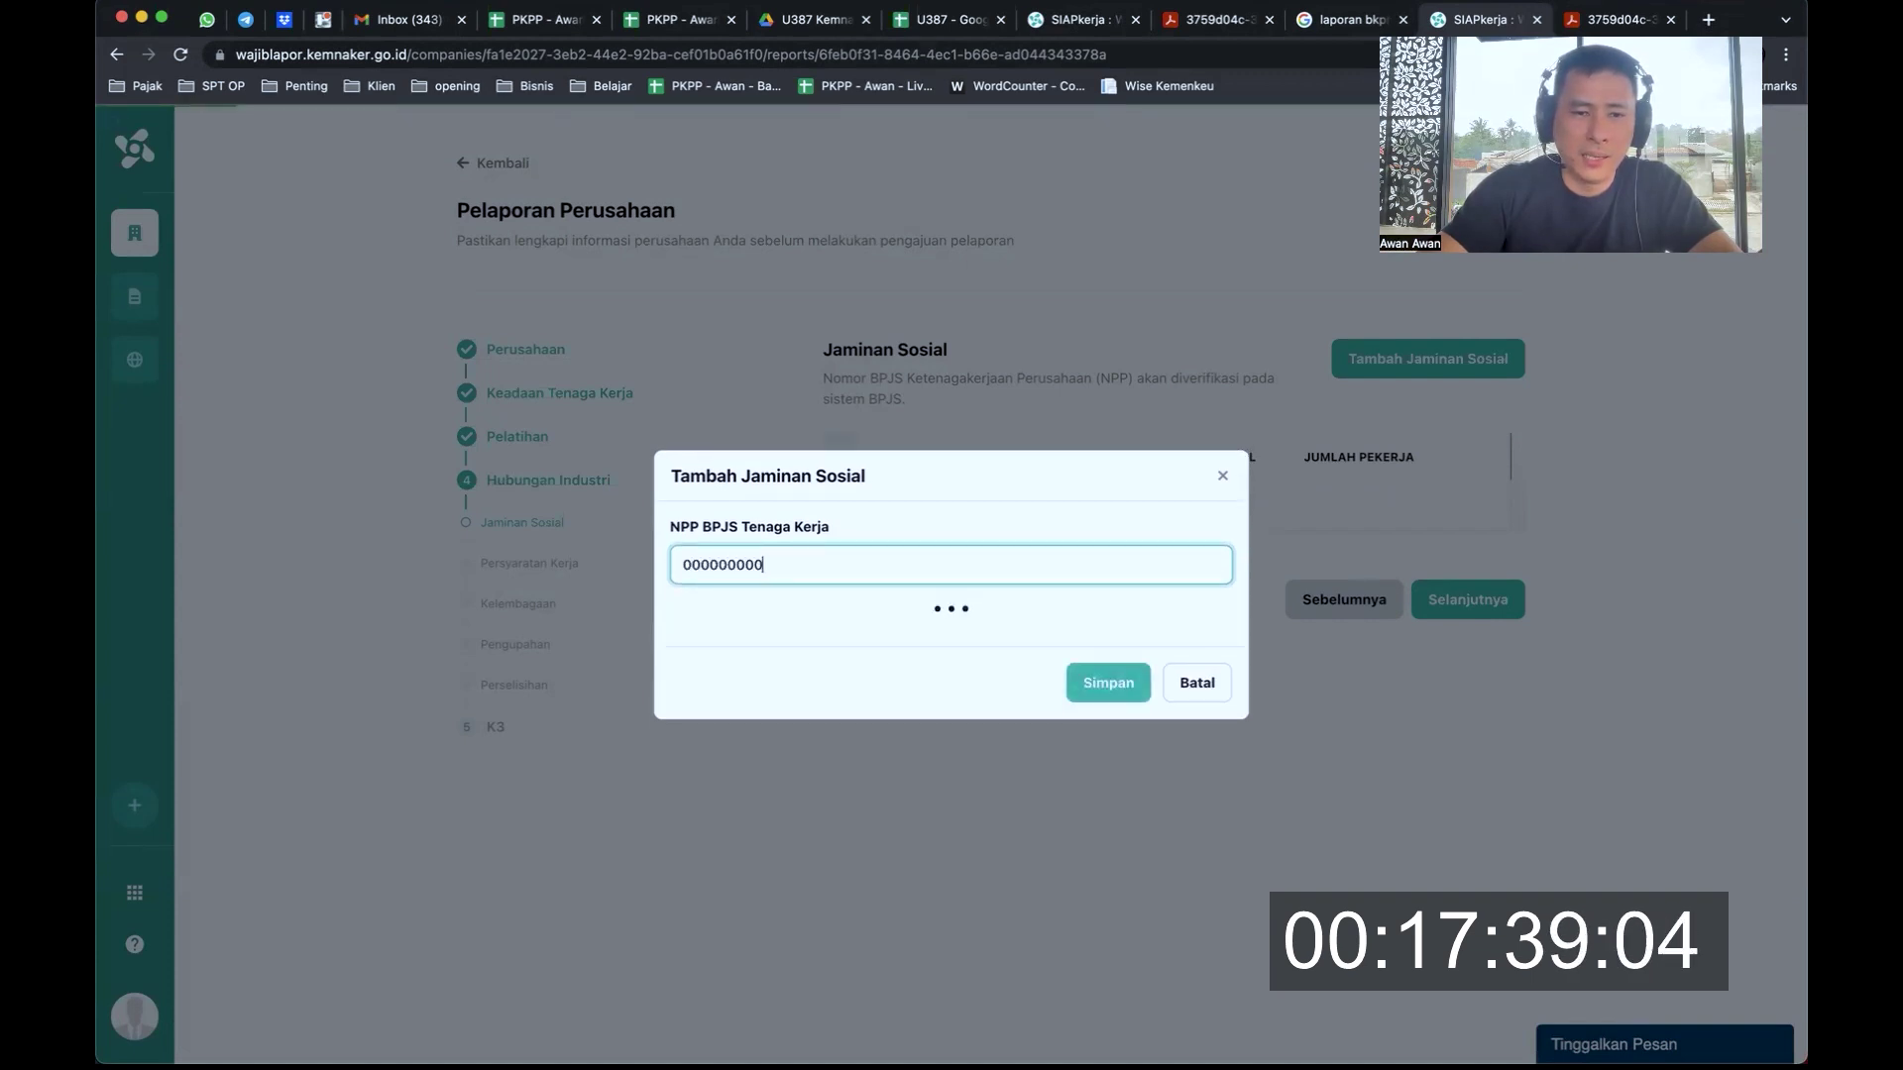
type("00")
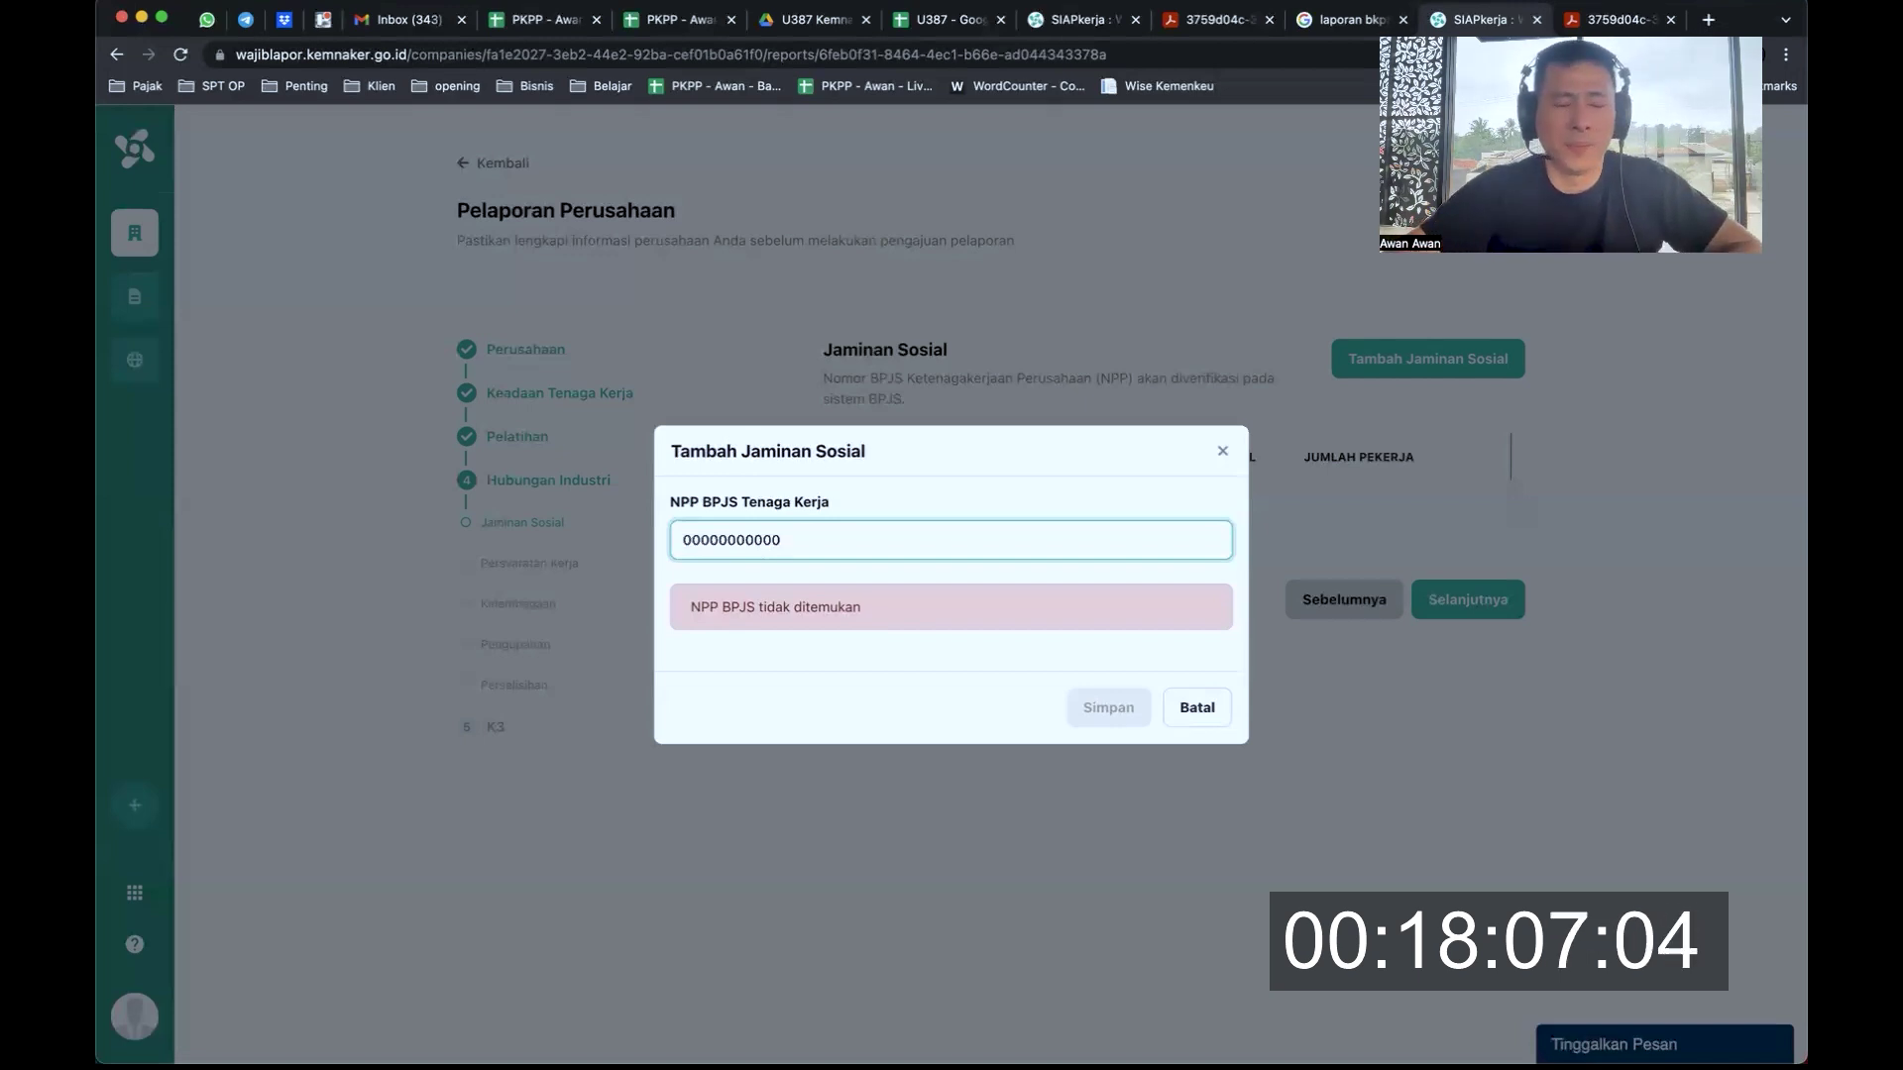
left_click(1223, 451)
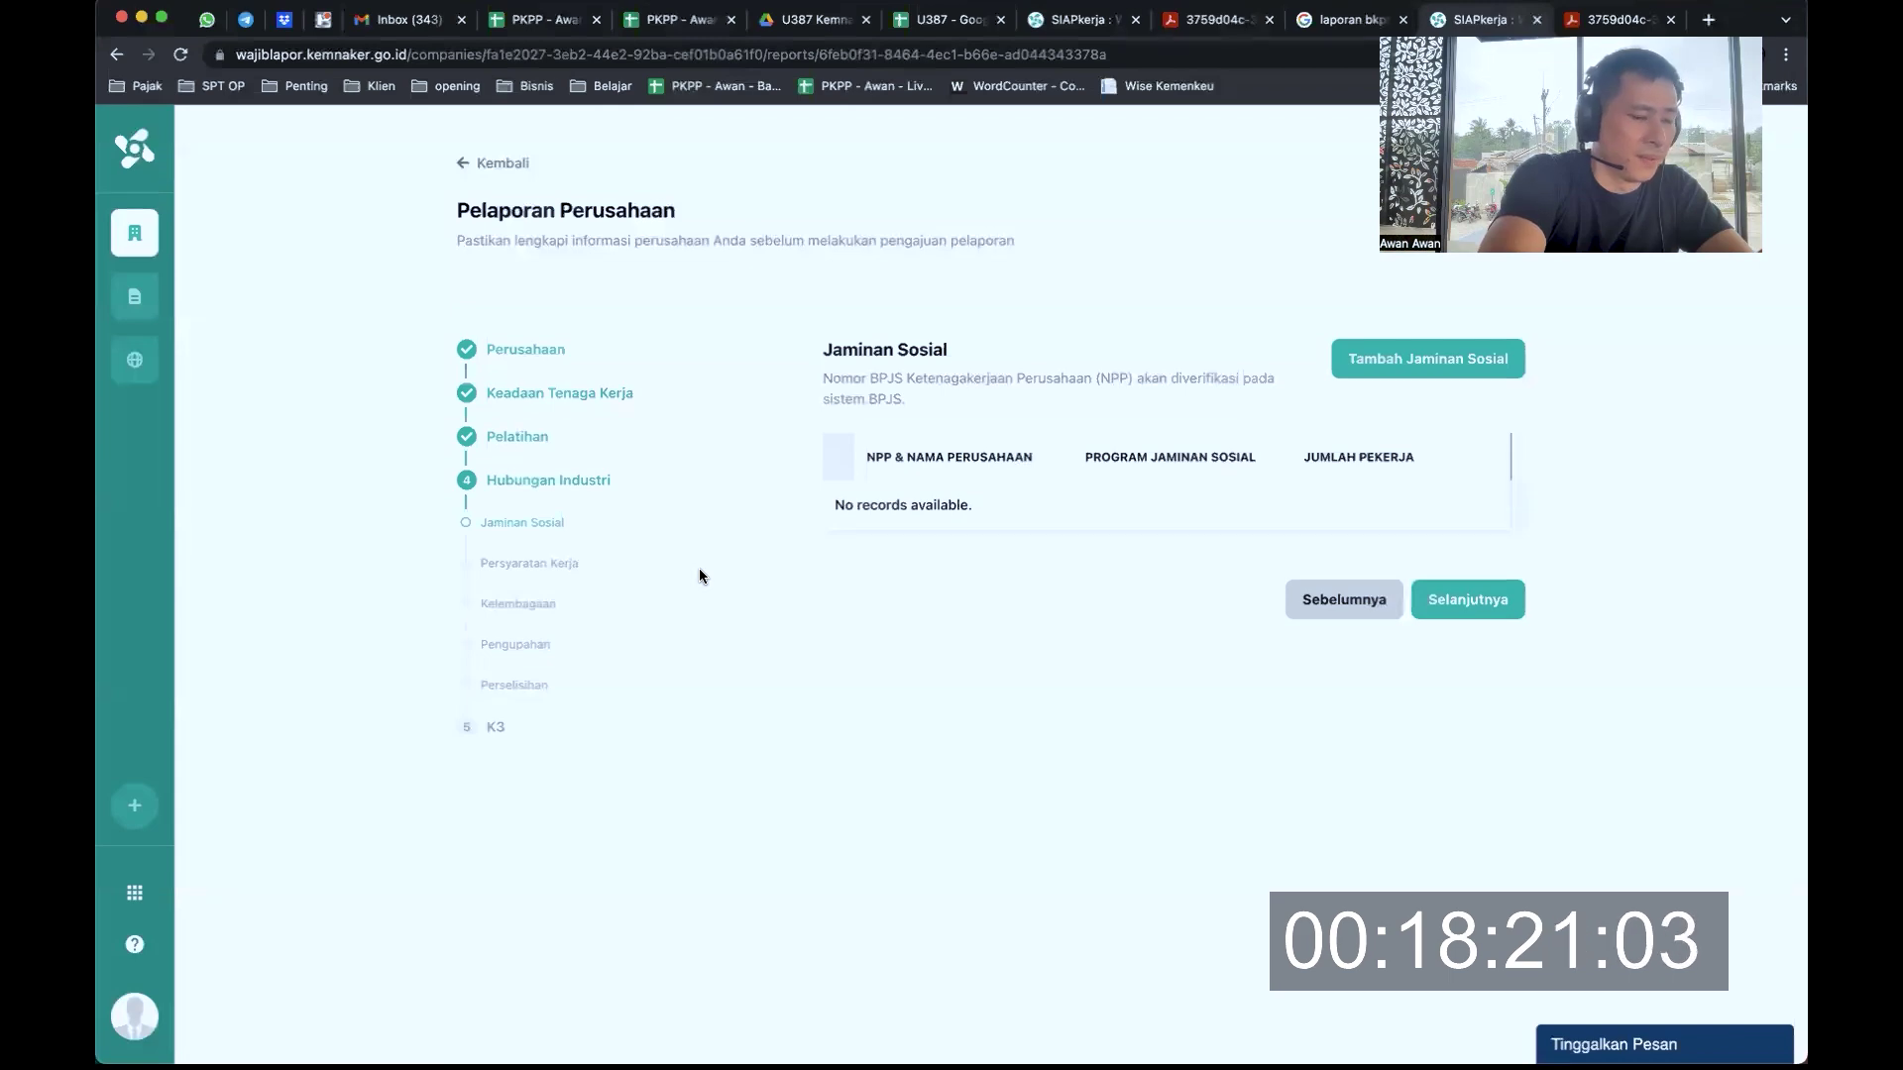
Return to the U387 notes spreadsheet and scroll down to the critique notes
key("ctrl+shift+Tab")
key("ctrl+shift+Tab")
key("ctrl+shift+Tab")
key("ctrl+shift+Tab")
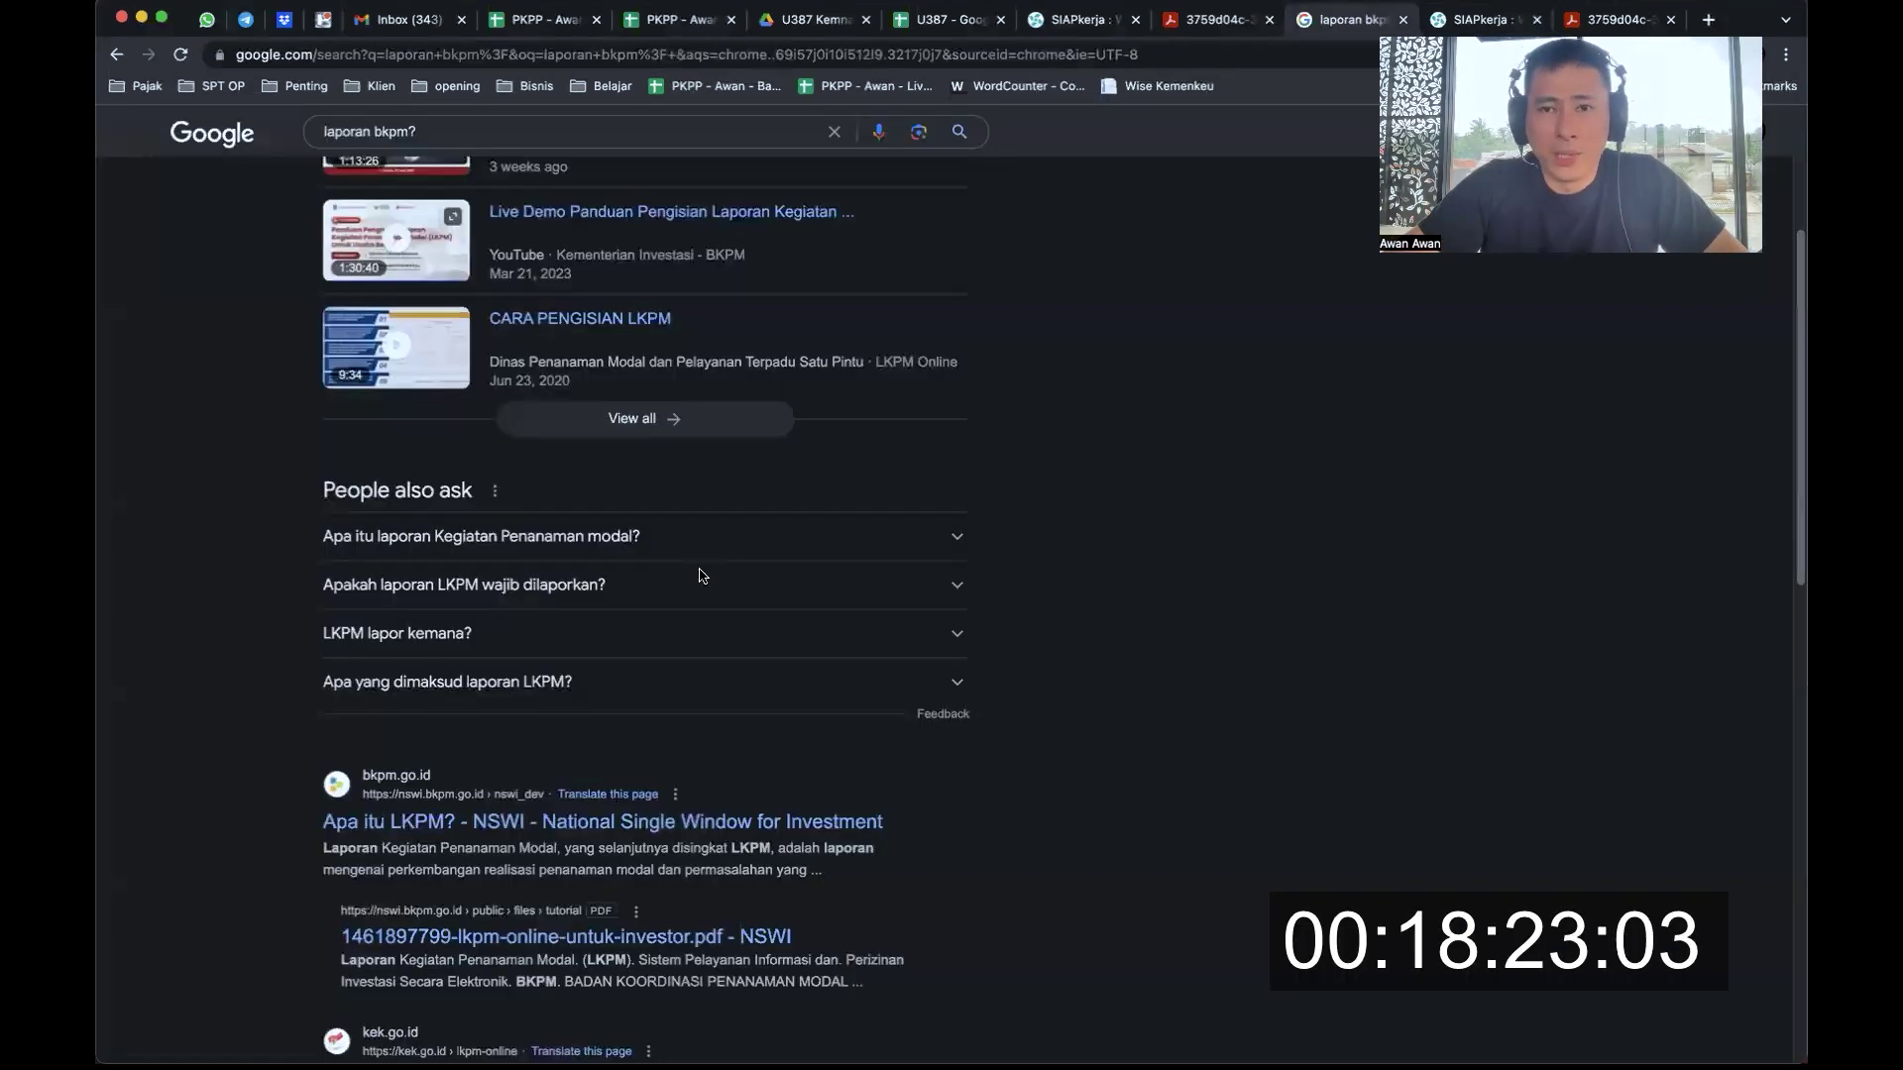
key("ctrl+shift+Tab")
key("ctrl+shift+Tab")
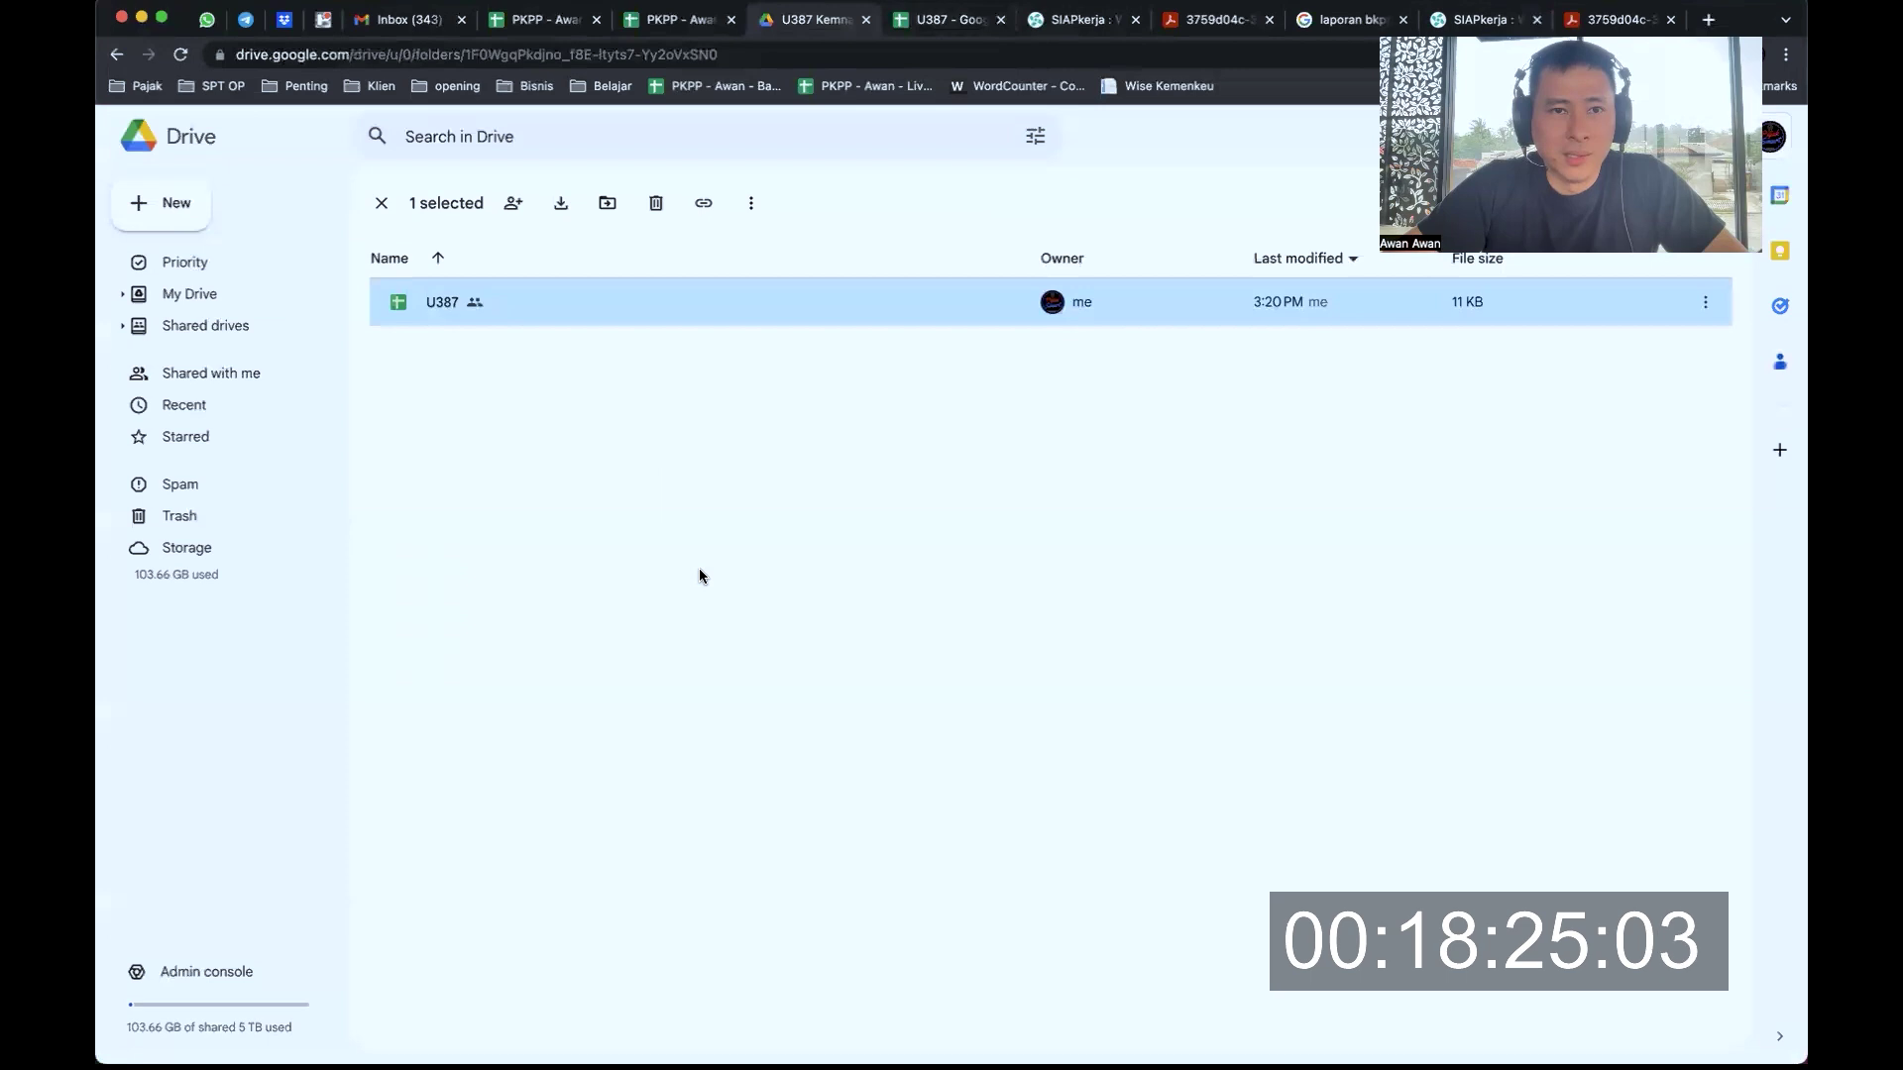
key("ctrl+Tab")
key("ctrl+Tab")
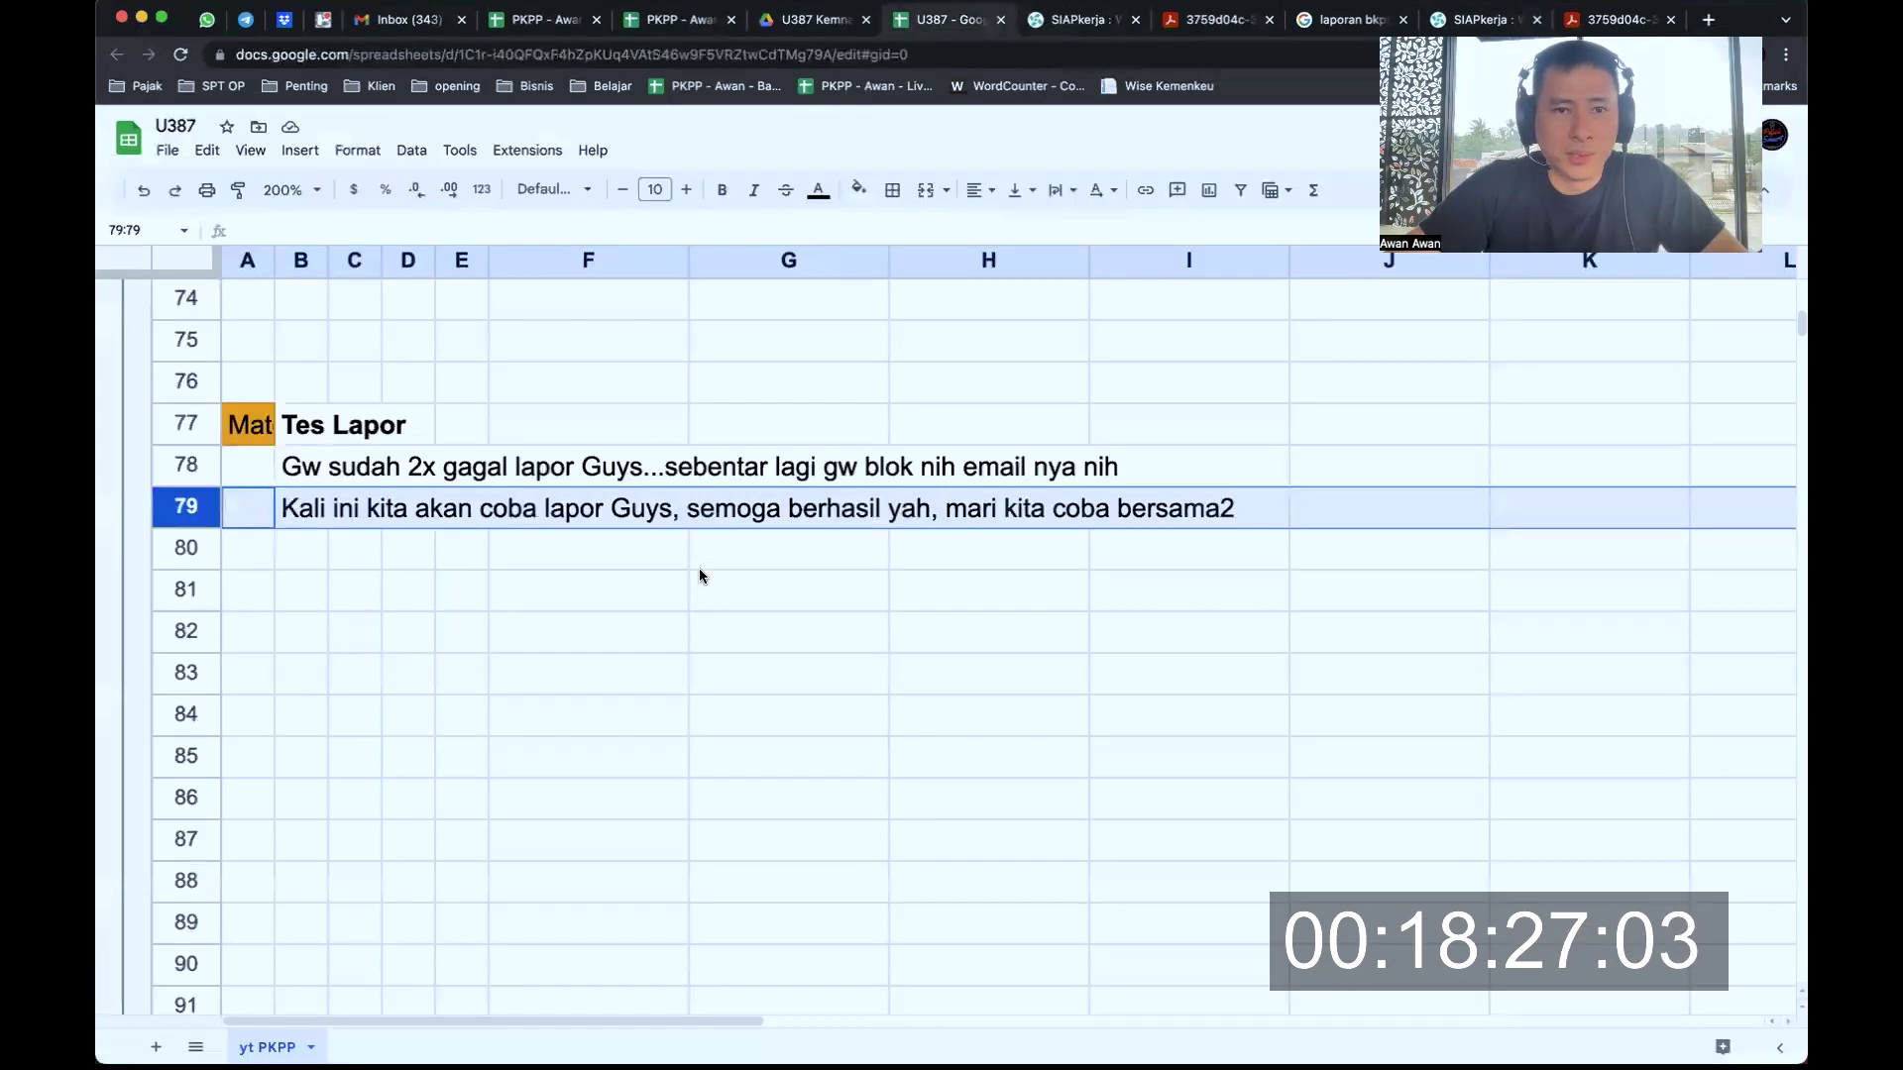
key("ctrl+Tab")
key("ctrl+shift+Tab")
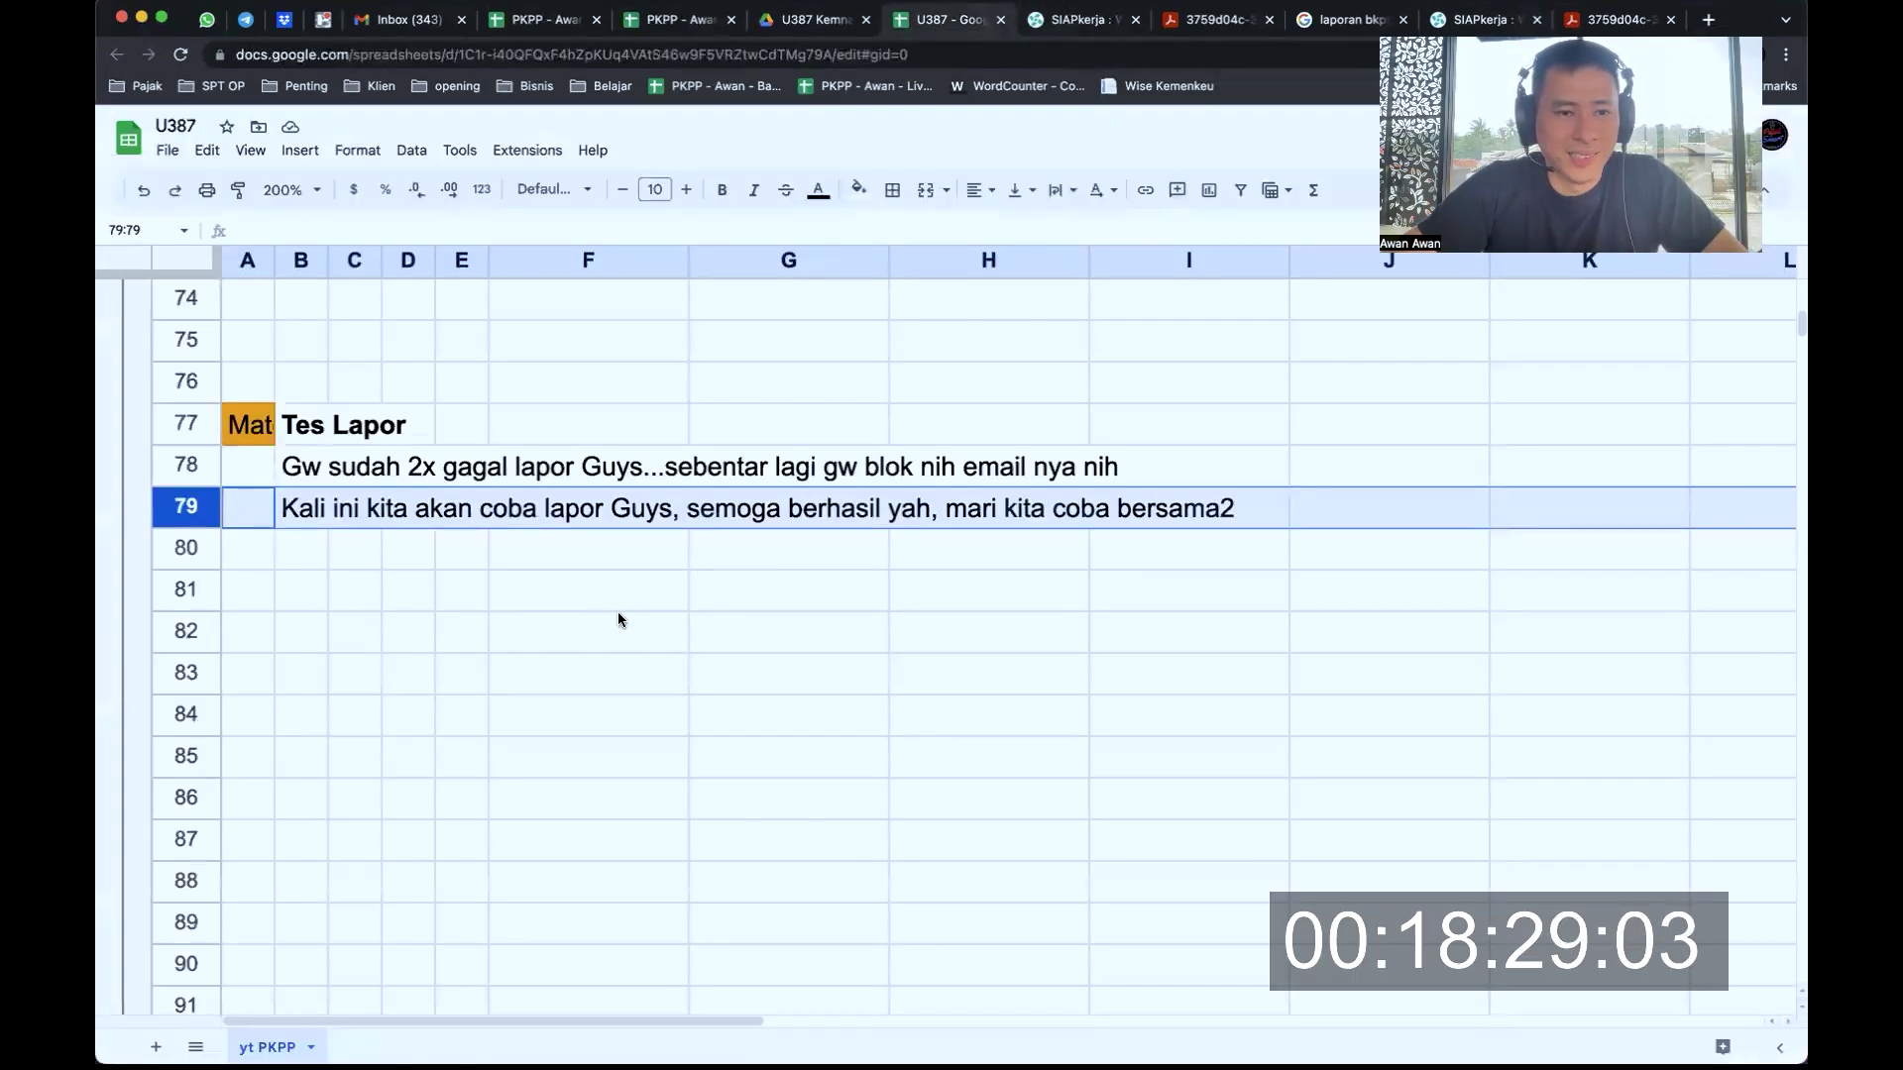
left_click(618, 617)
scroll(619, 621, "down", 5)
scroll(618, 620, "down", 3)
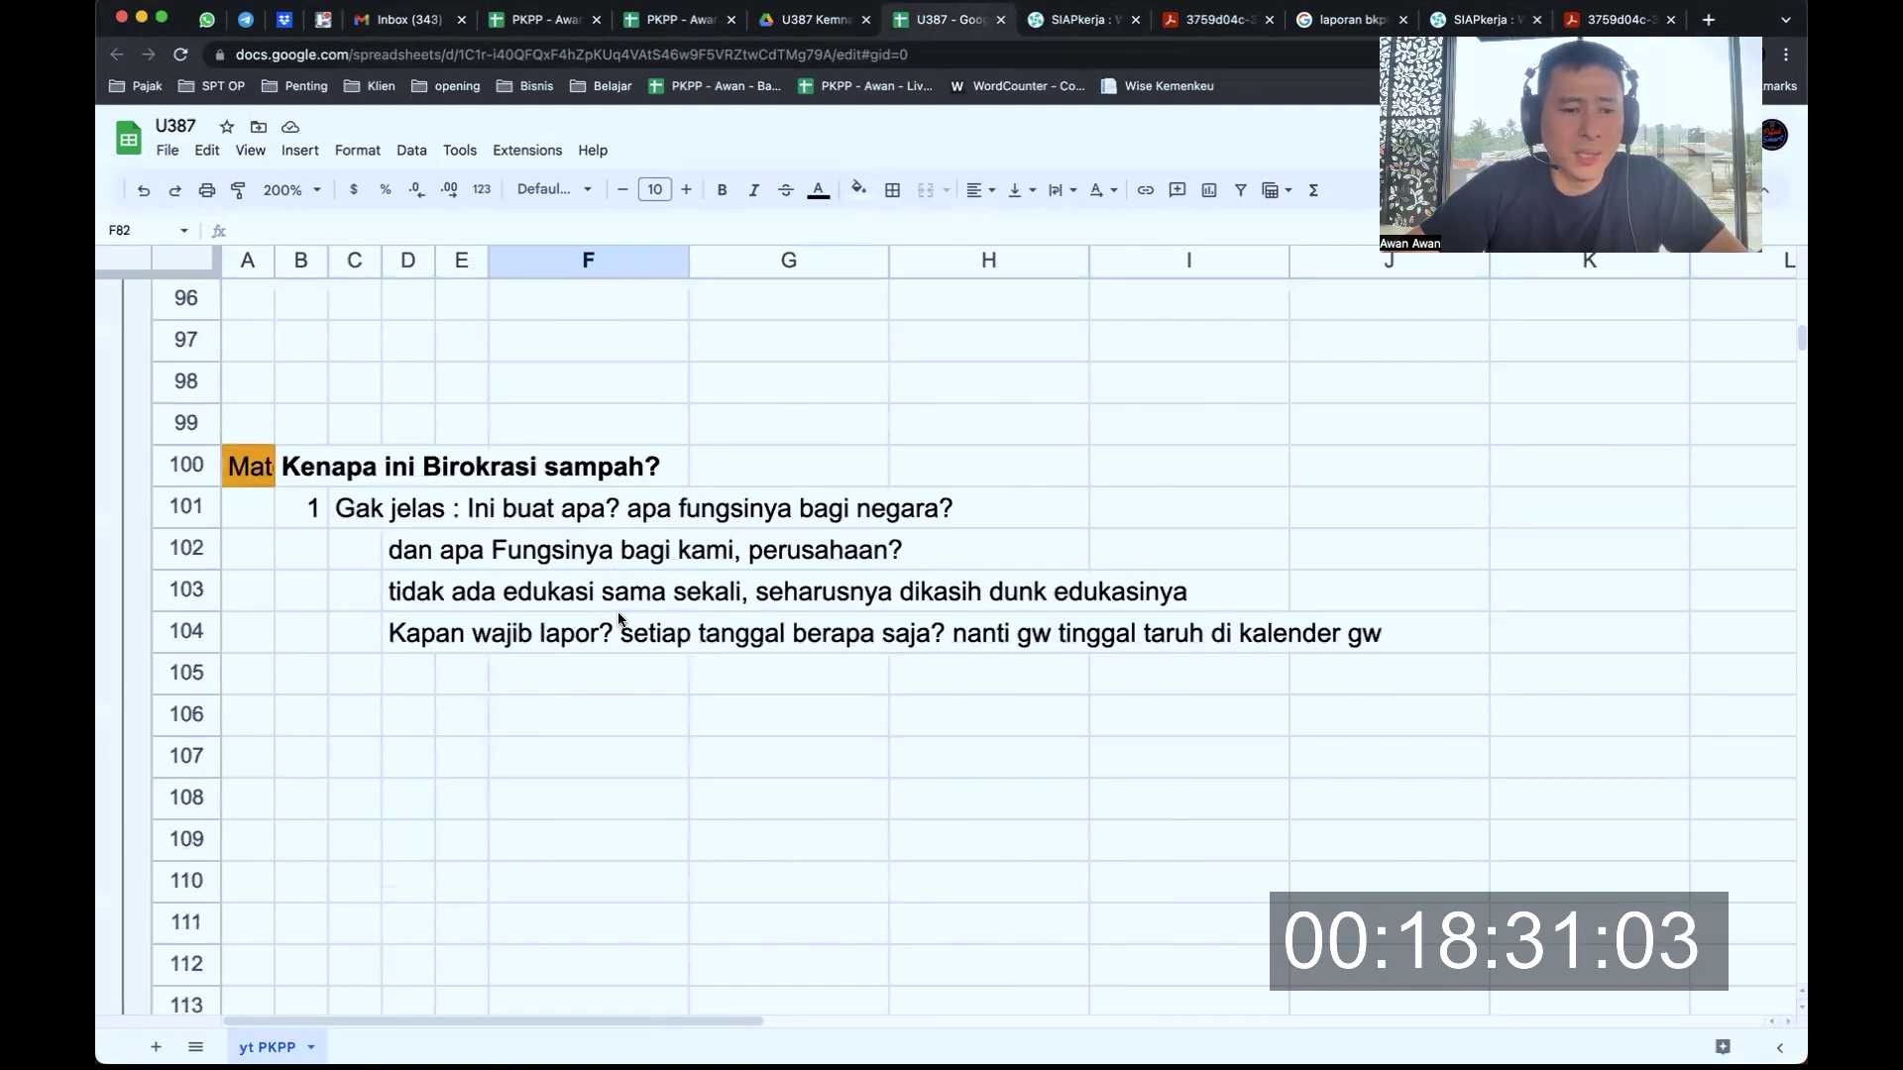
Step through critique point 1 in rows 101, 102 and 103, then switch toward Mail
left_click_drag(209, 476, 199, 720)
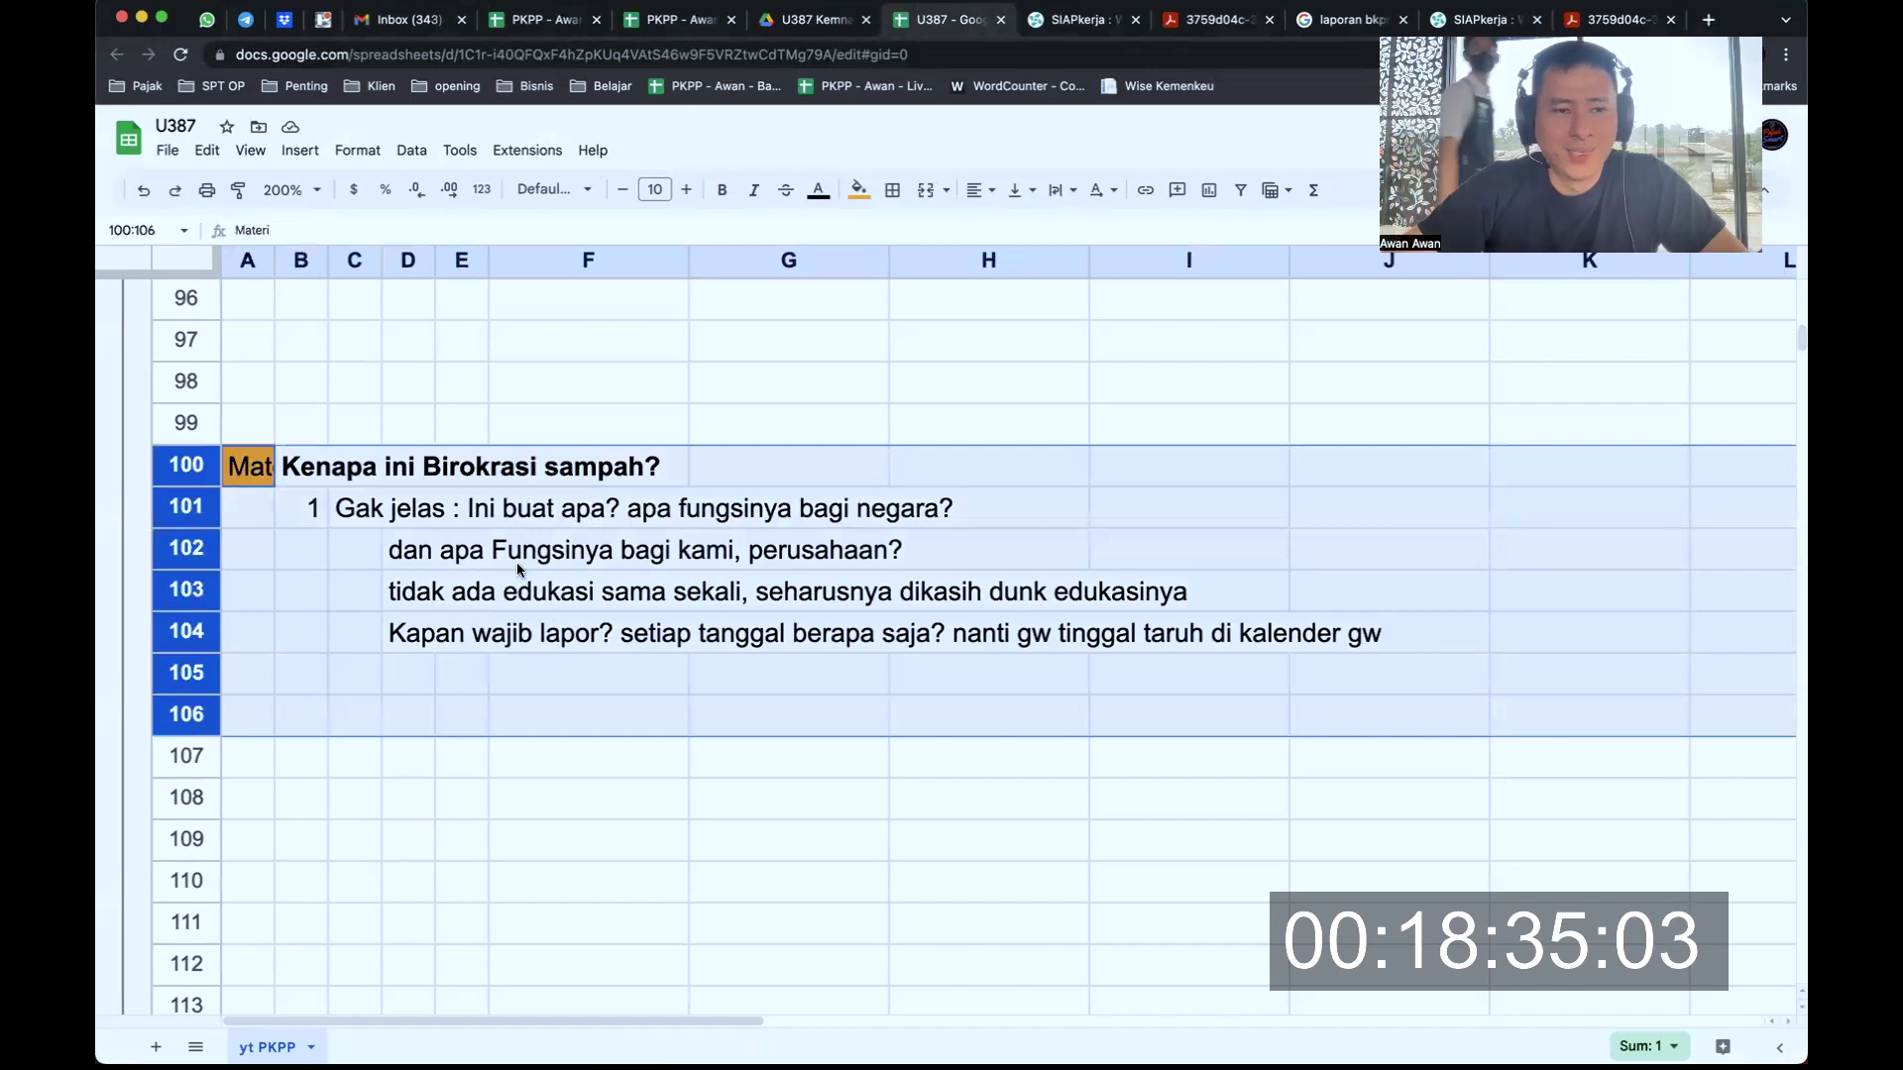
left_click(354, 509)
left_click_drag(187, 508, 193, 751)
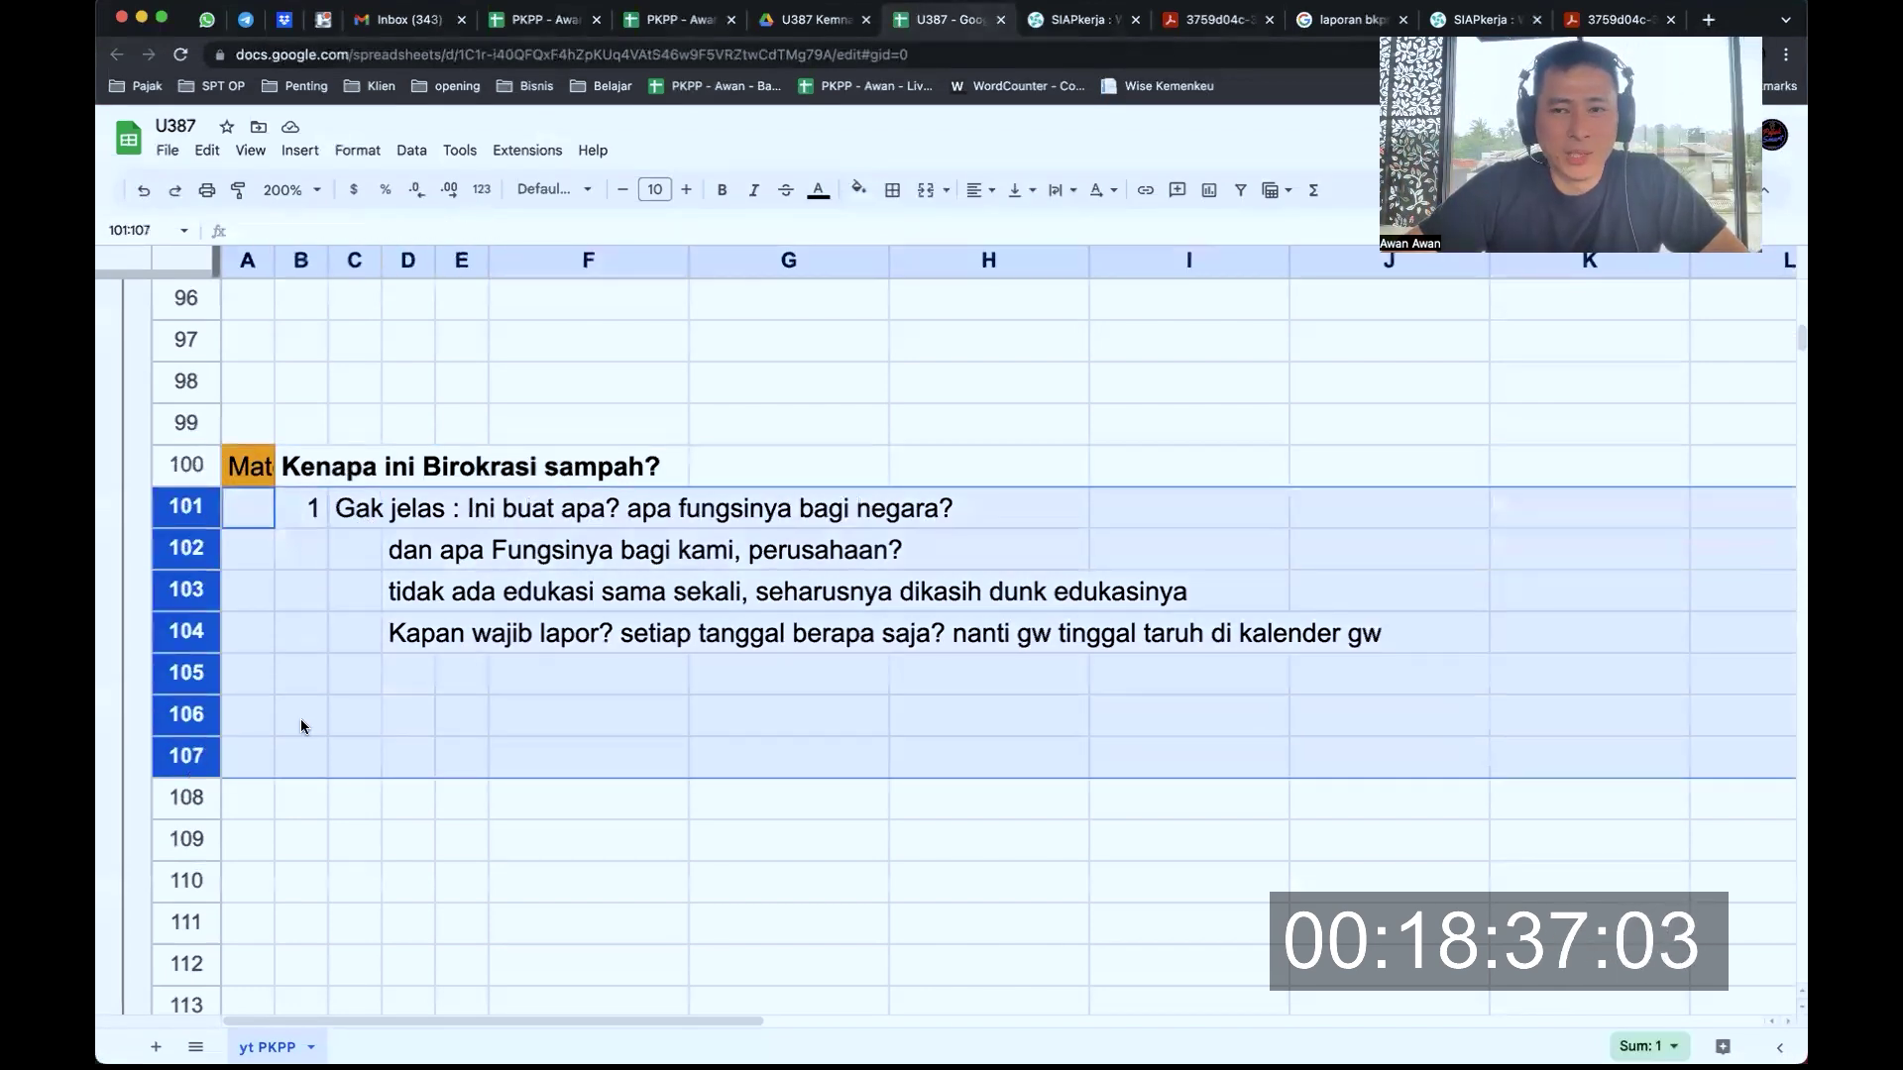
scroll(509, 662, "down", 2)
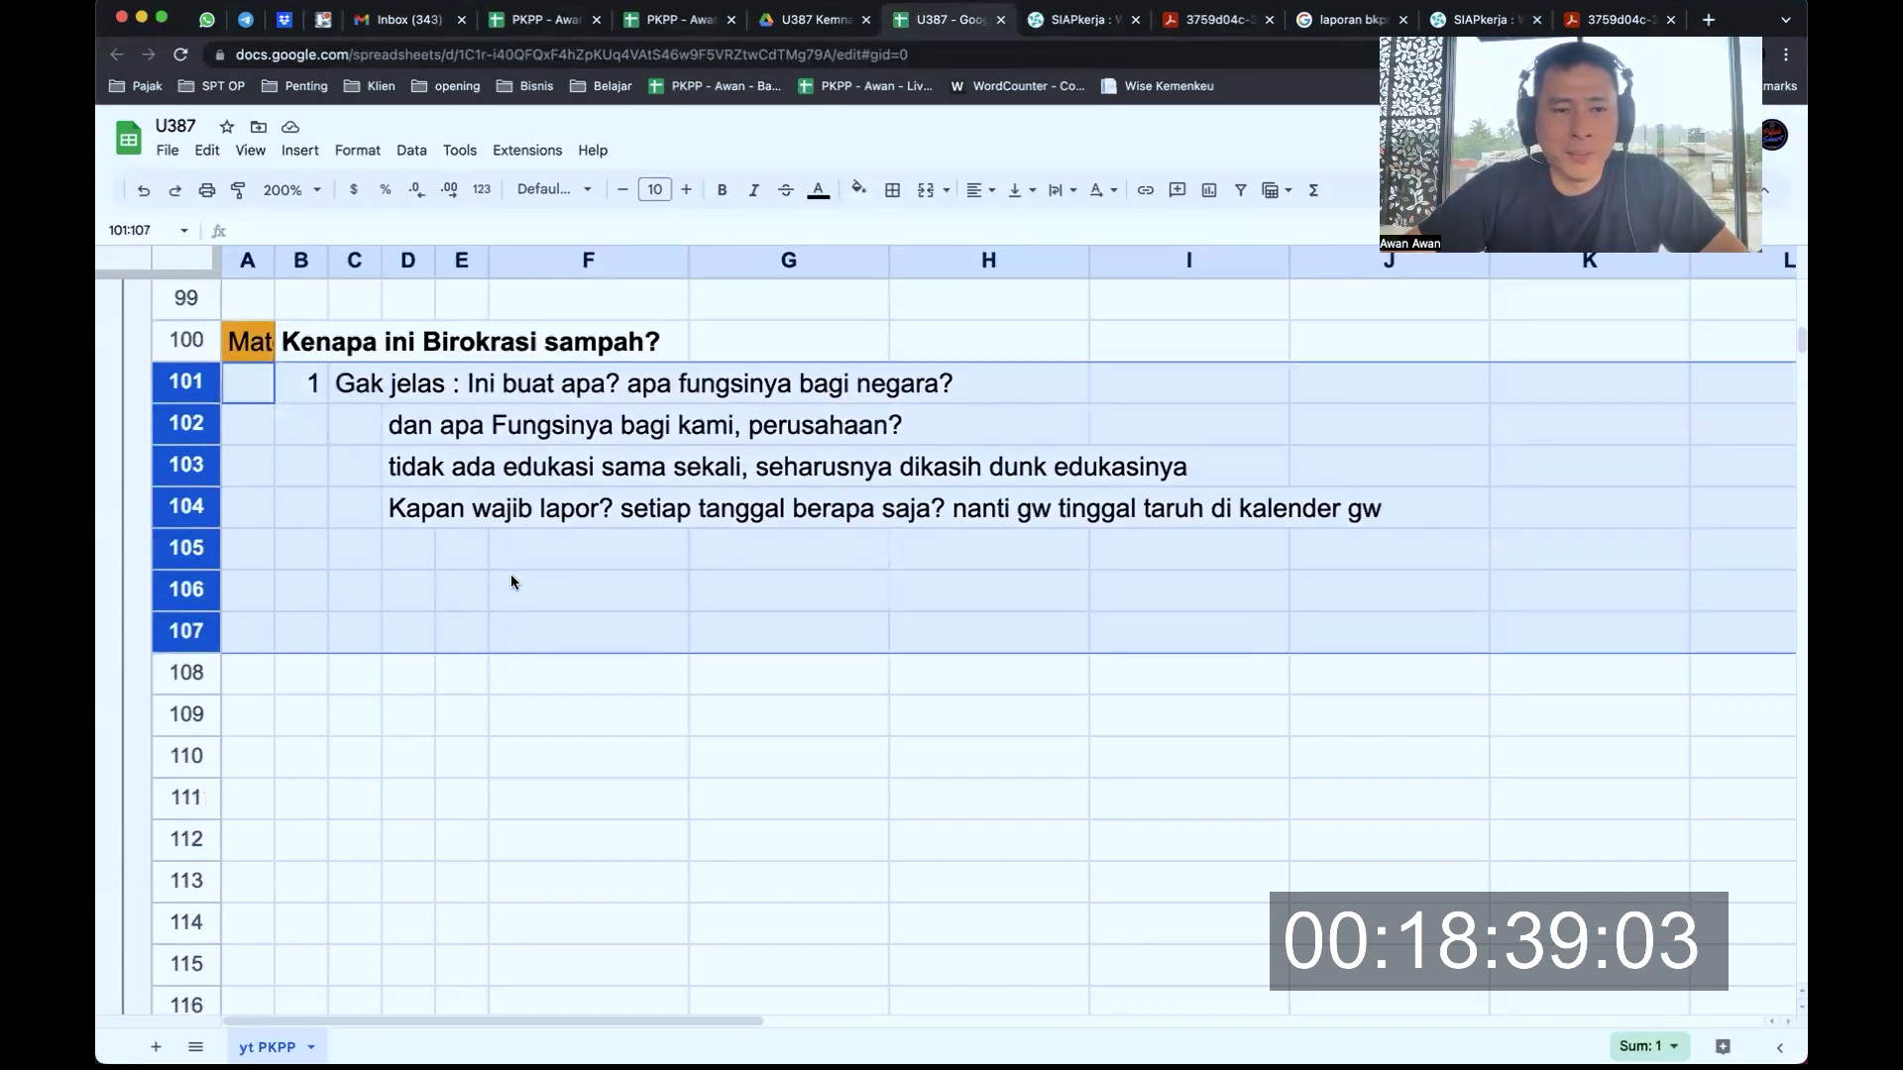
left_click(355, 390)
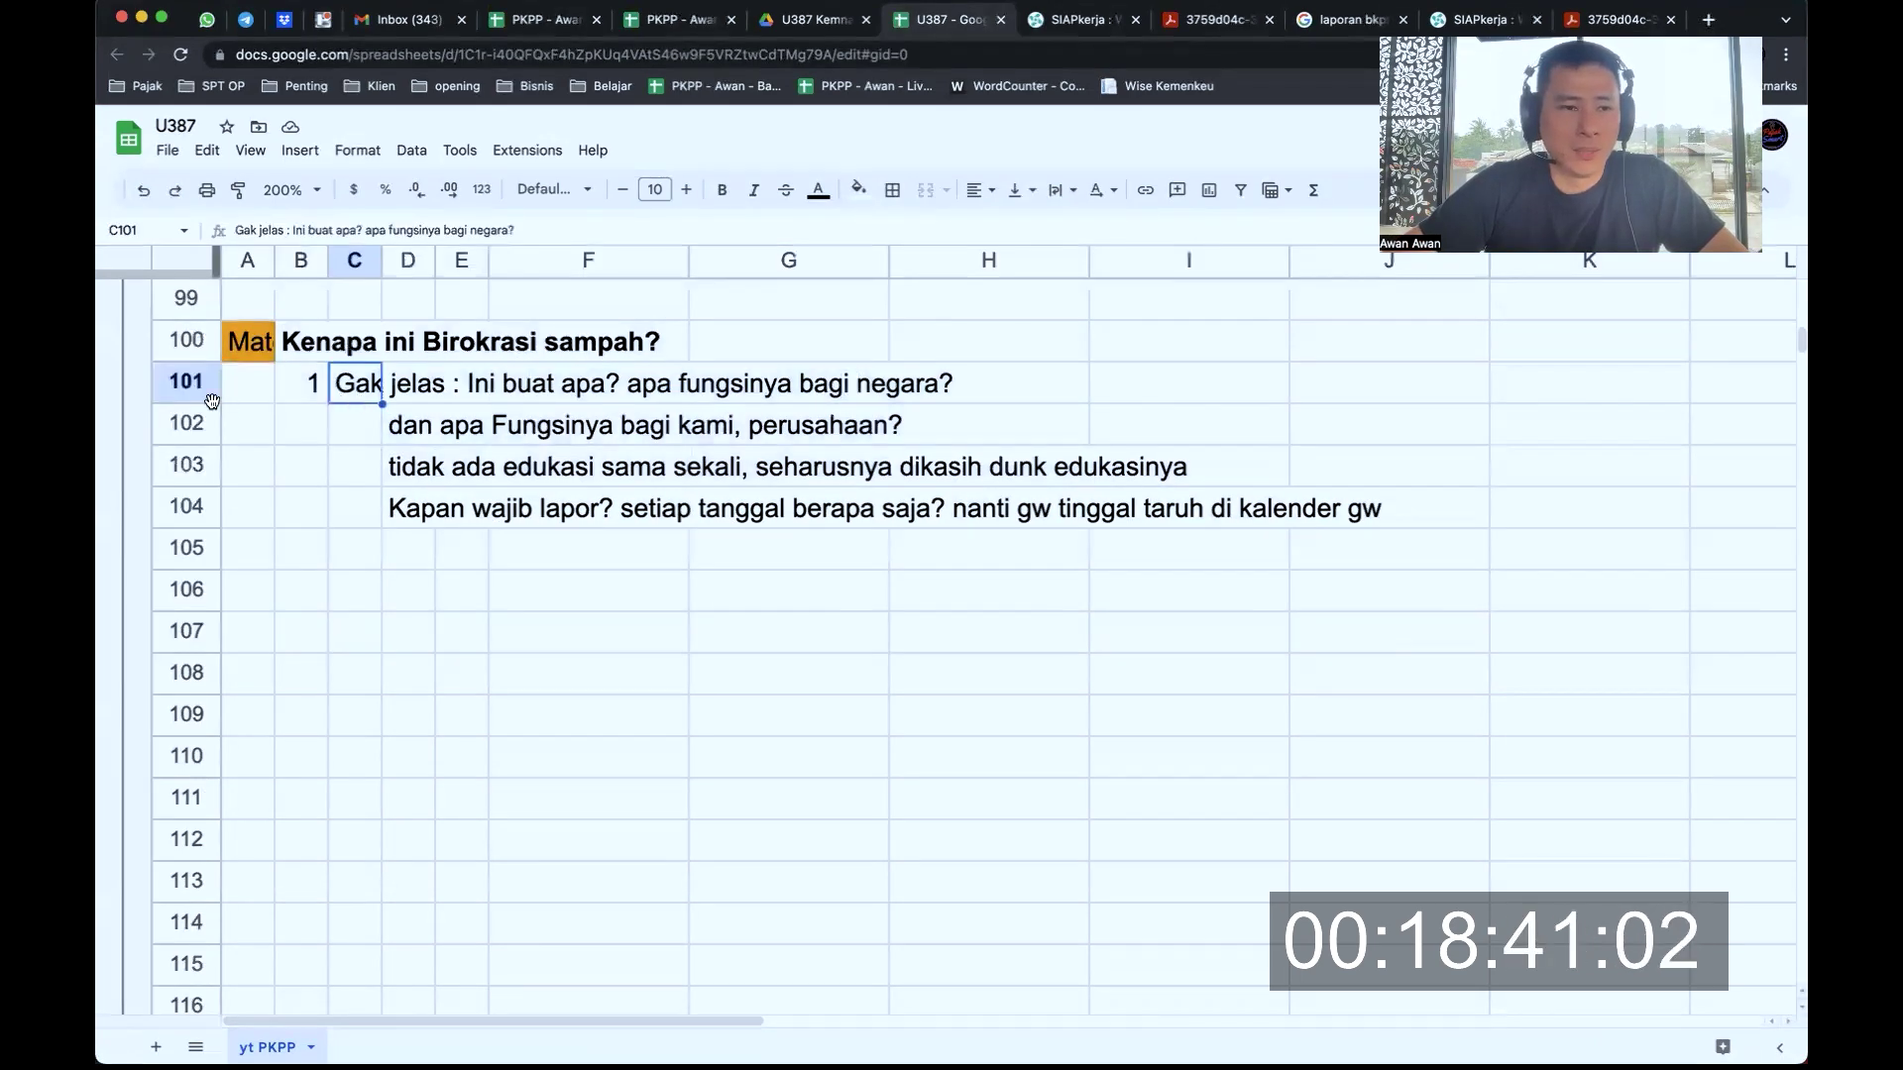
left_click(205, 384)
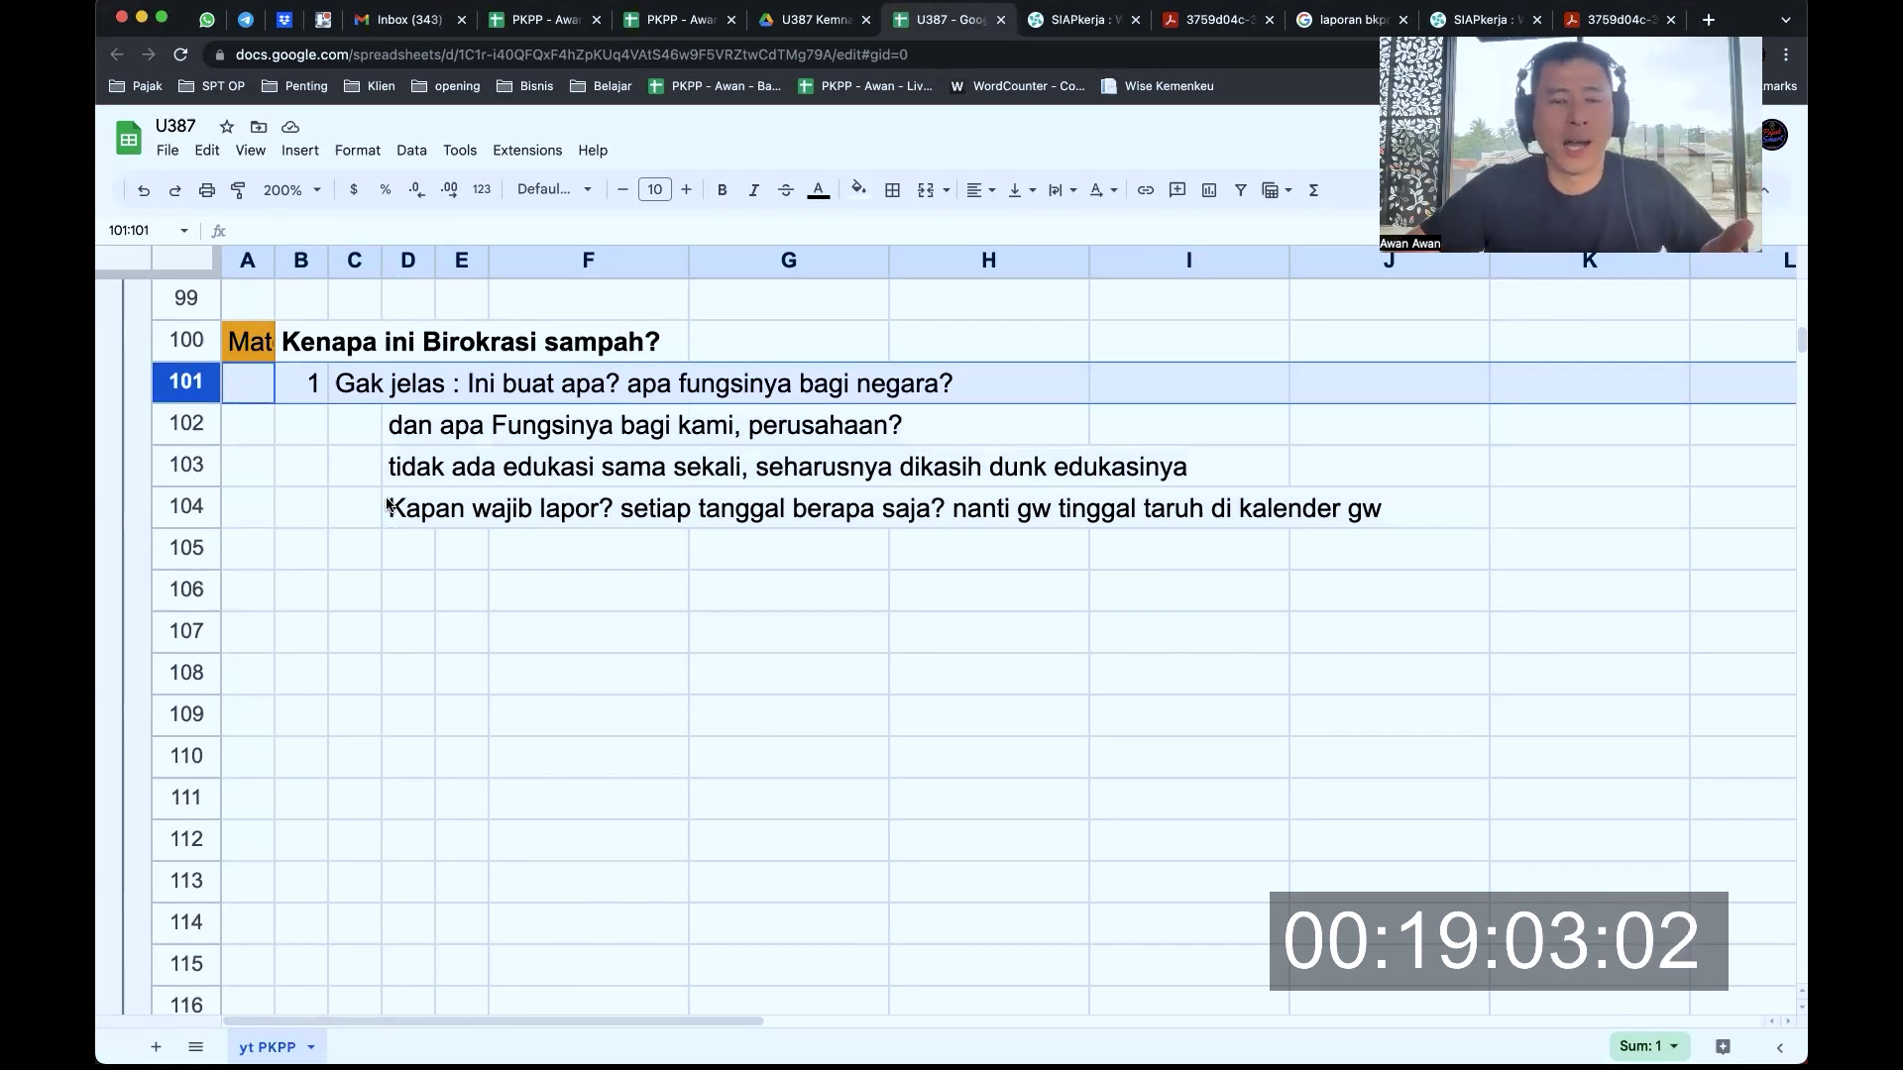
left_click(199, 420)
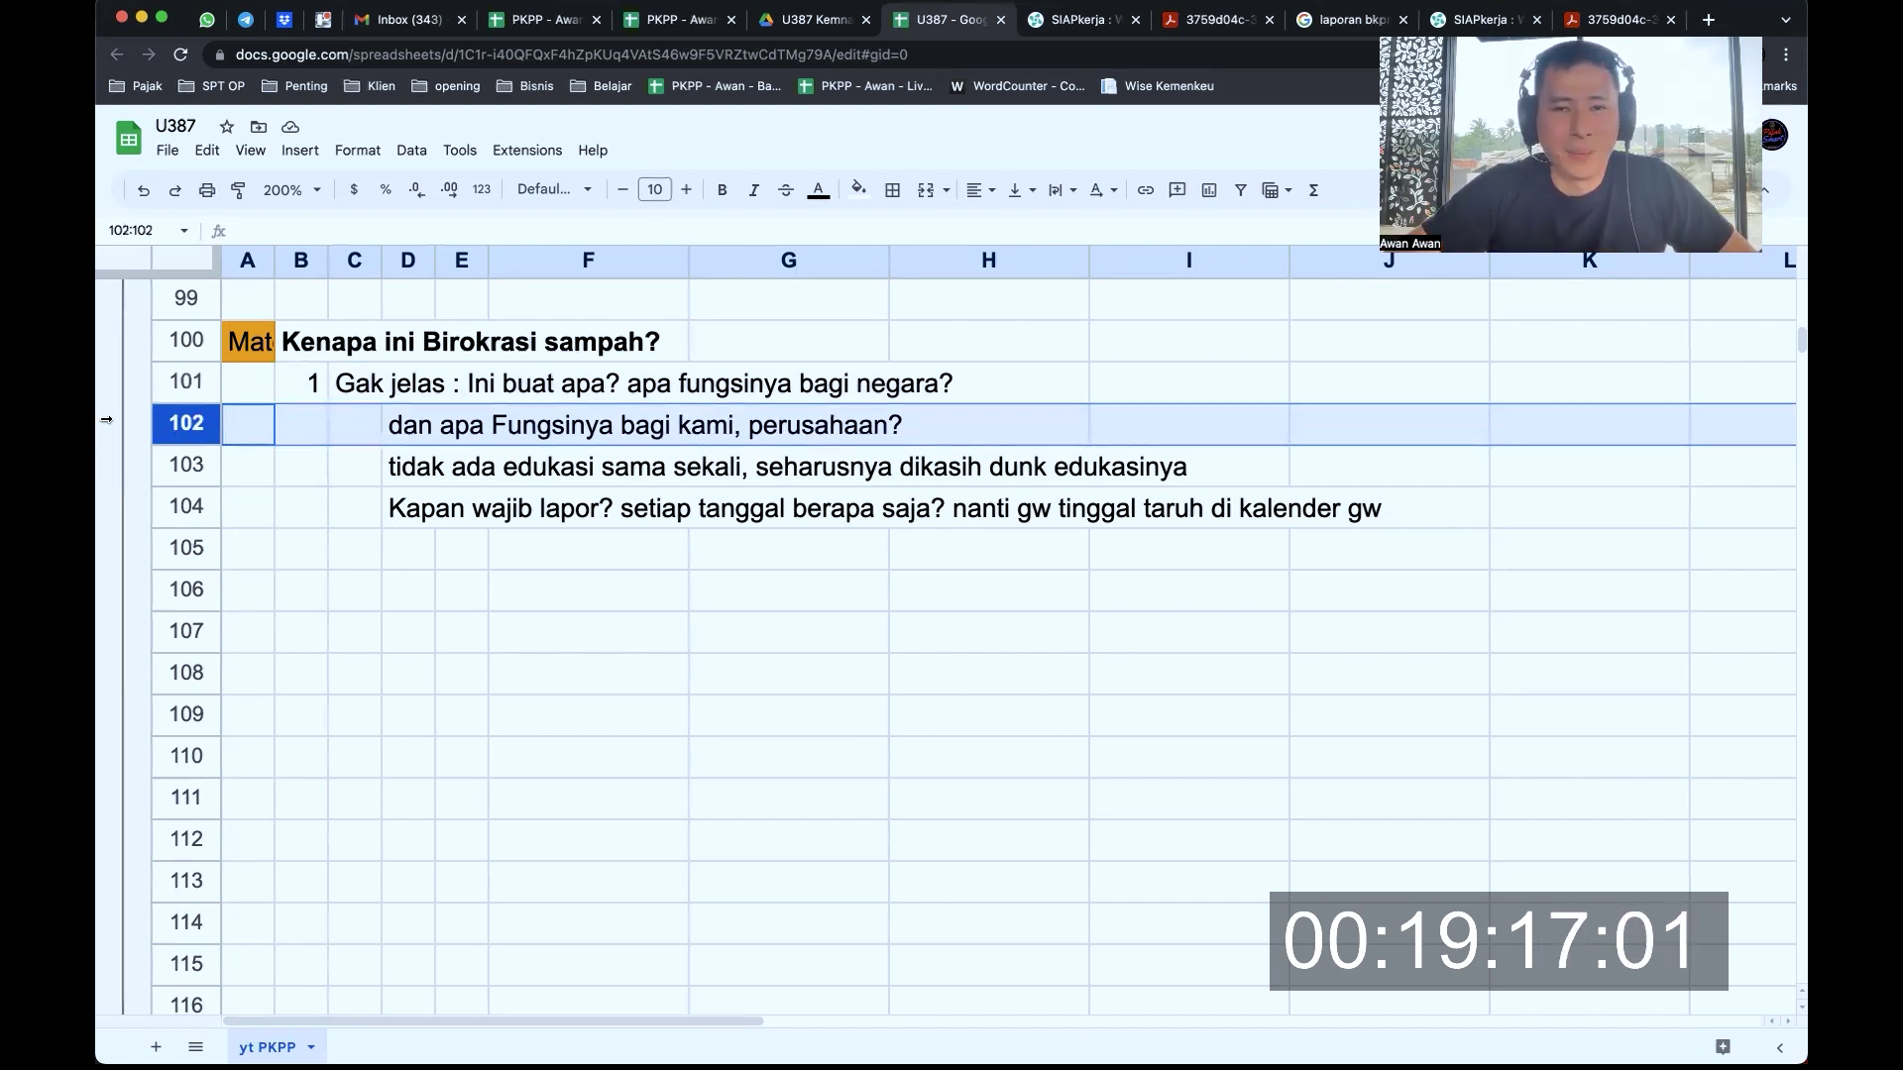
left_click(177, 462)
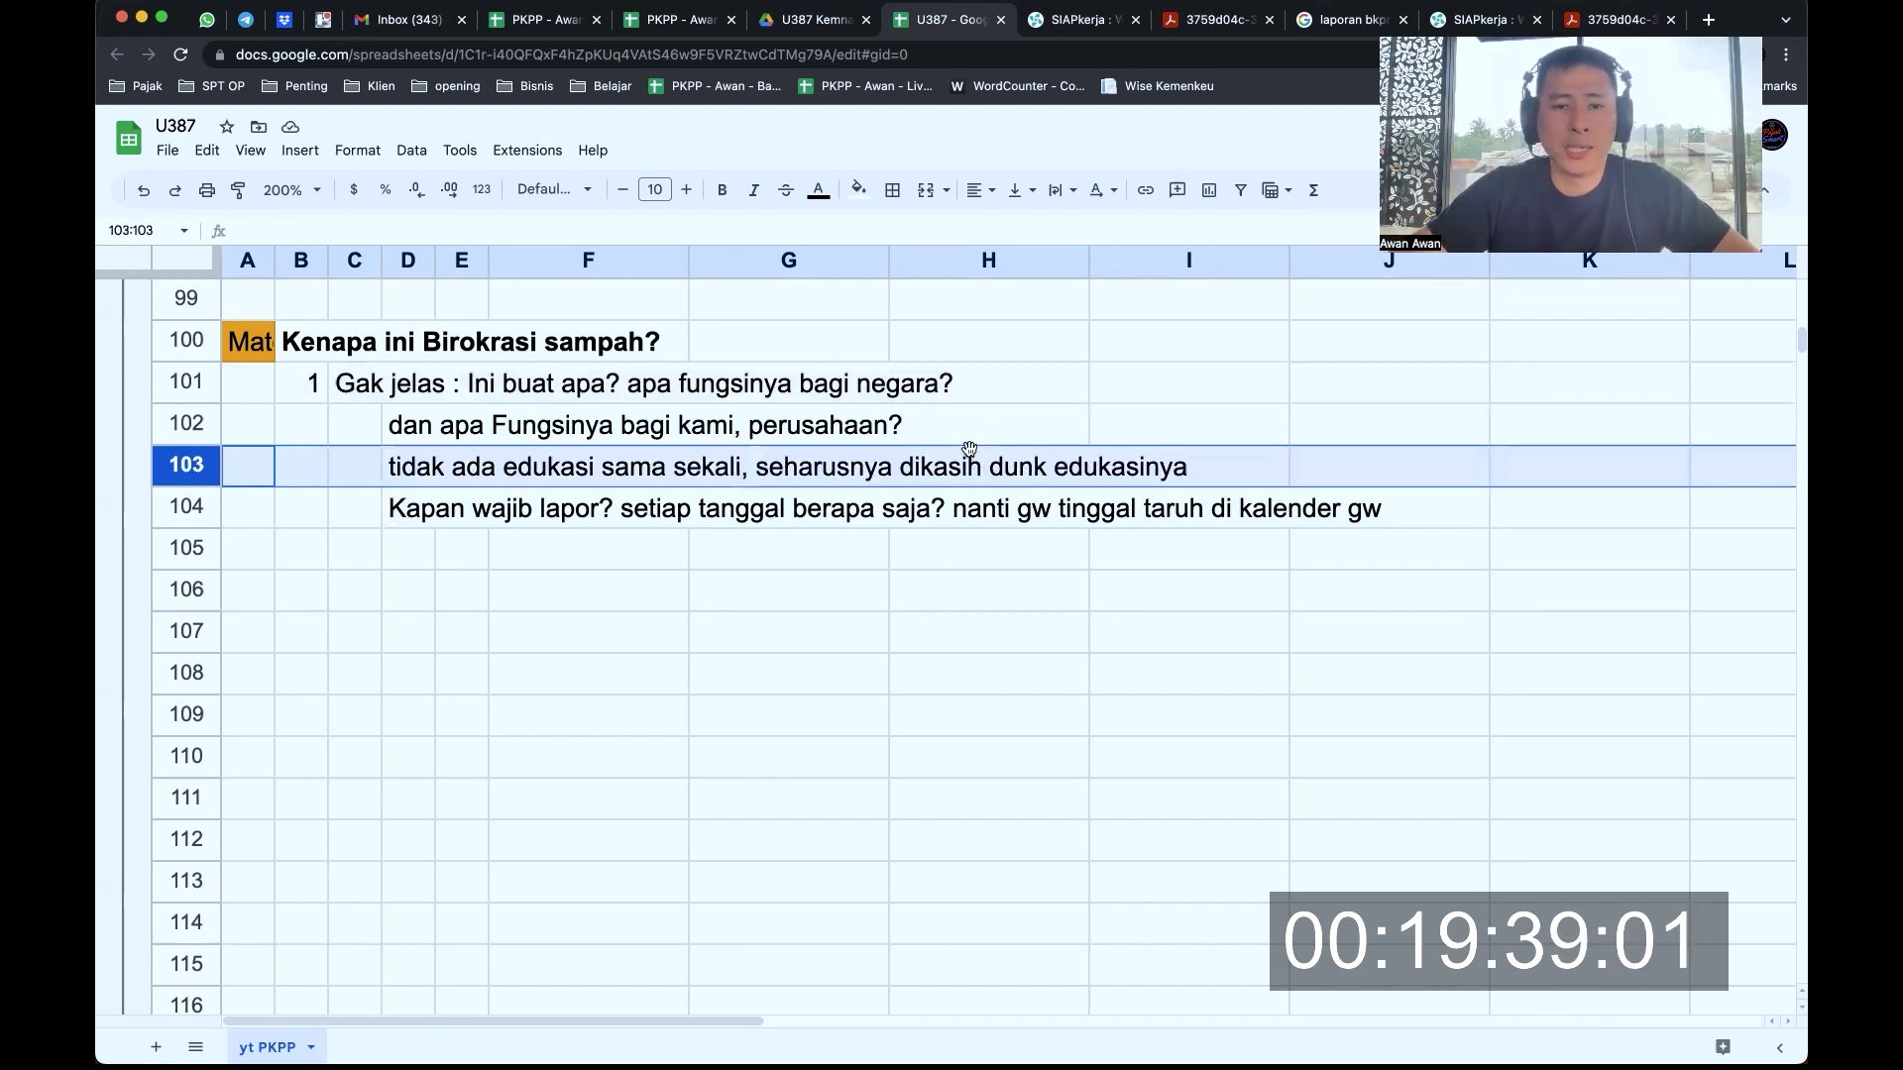
key("super+Tab")
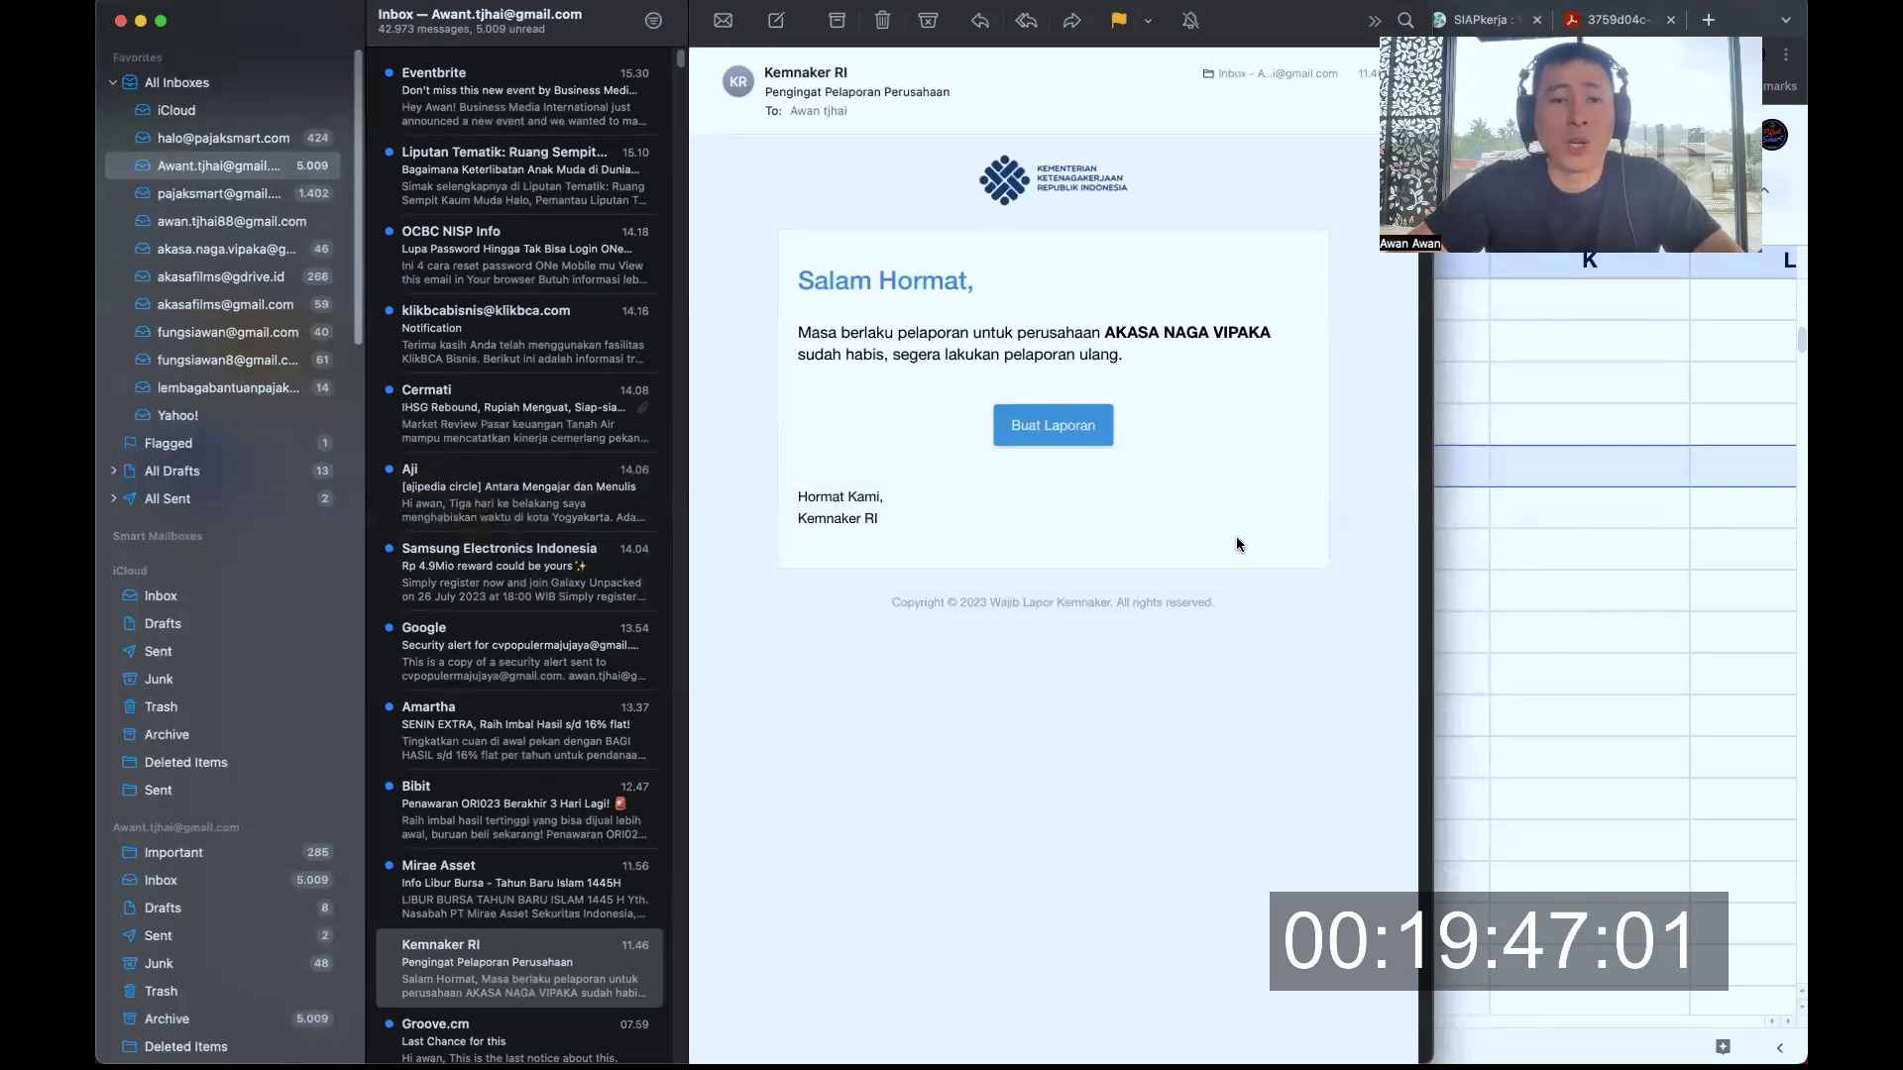
key("super+Tab")
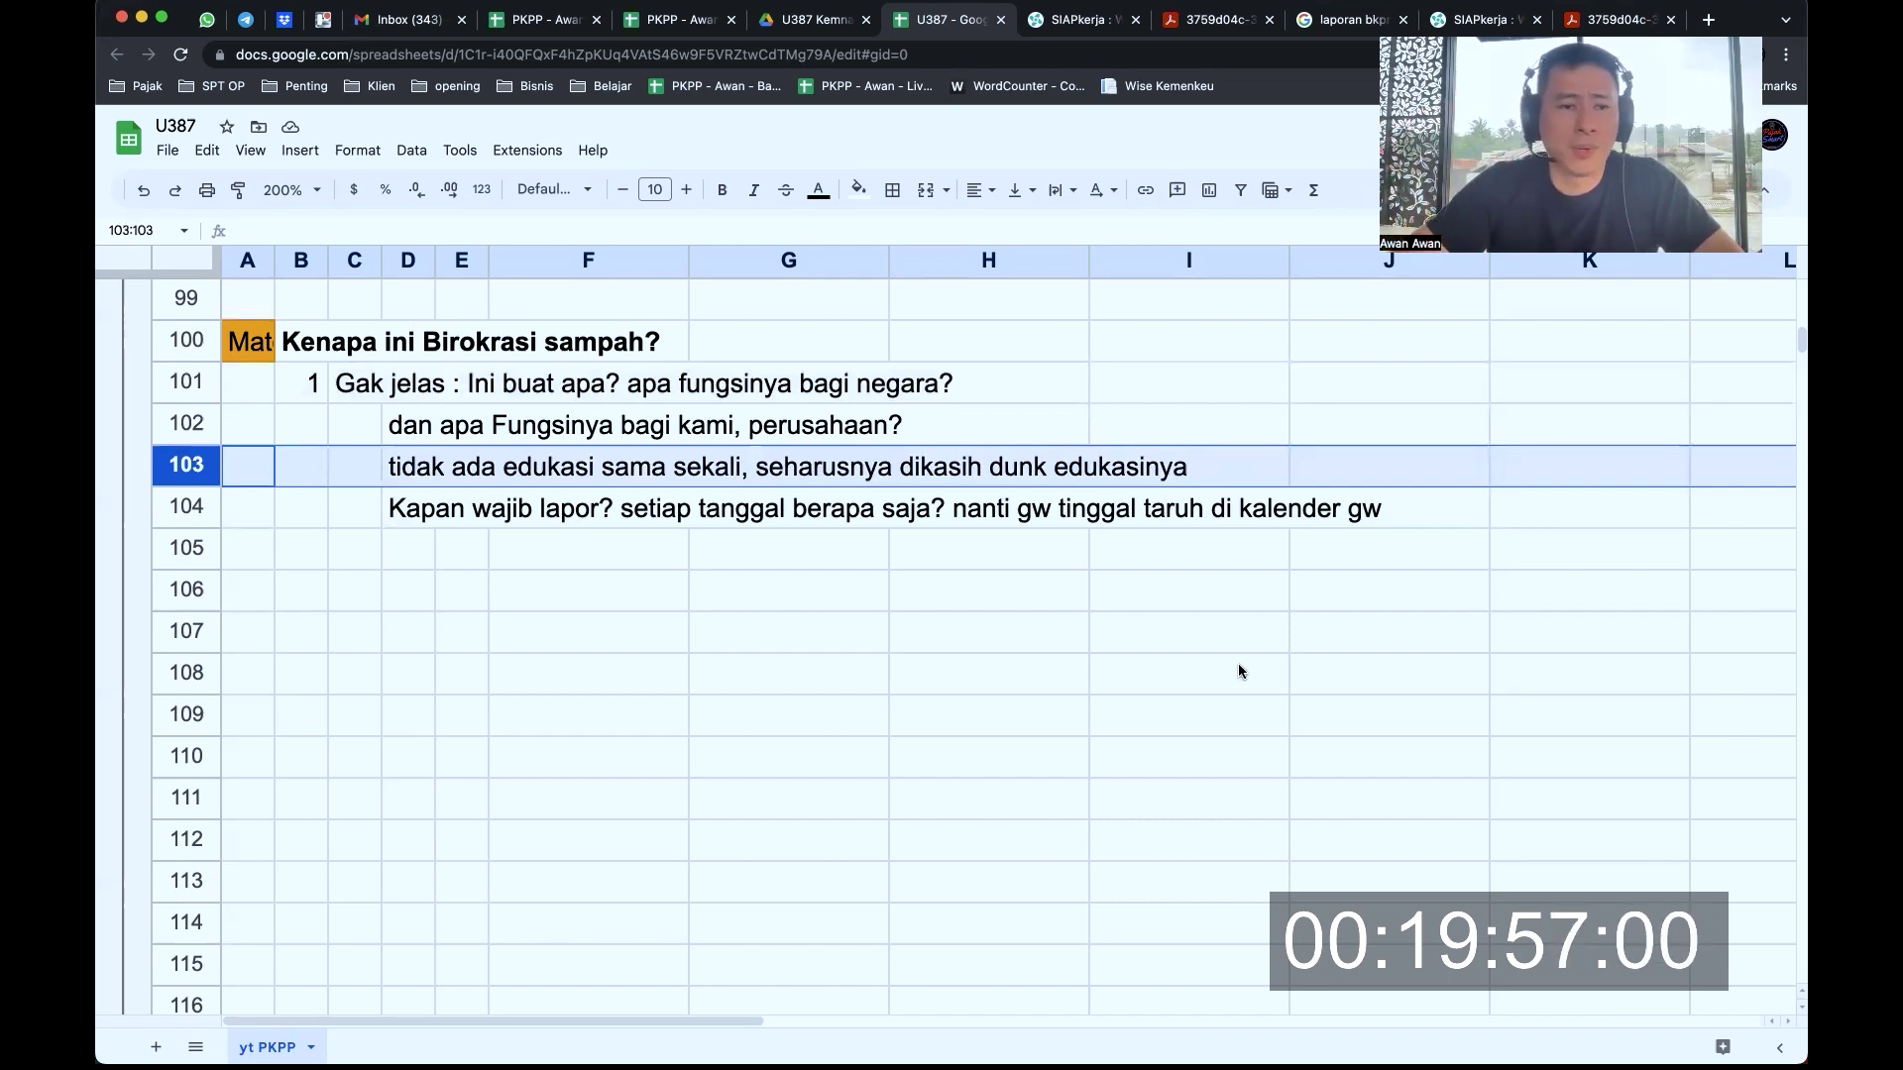
Review row 104, then move on to critique point 2 and select row 119
left_click(208, 508)
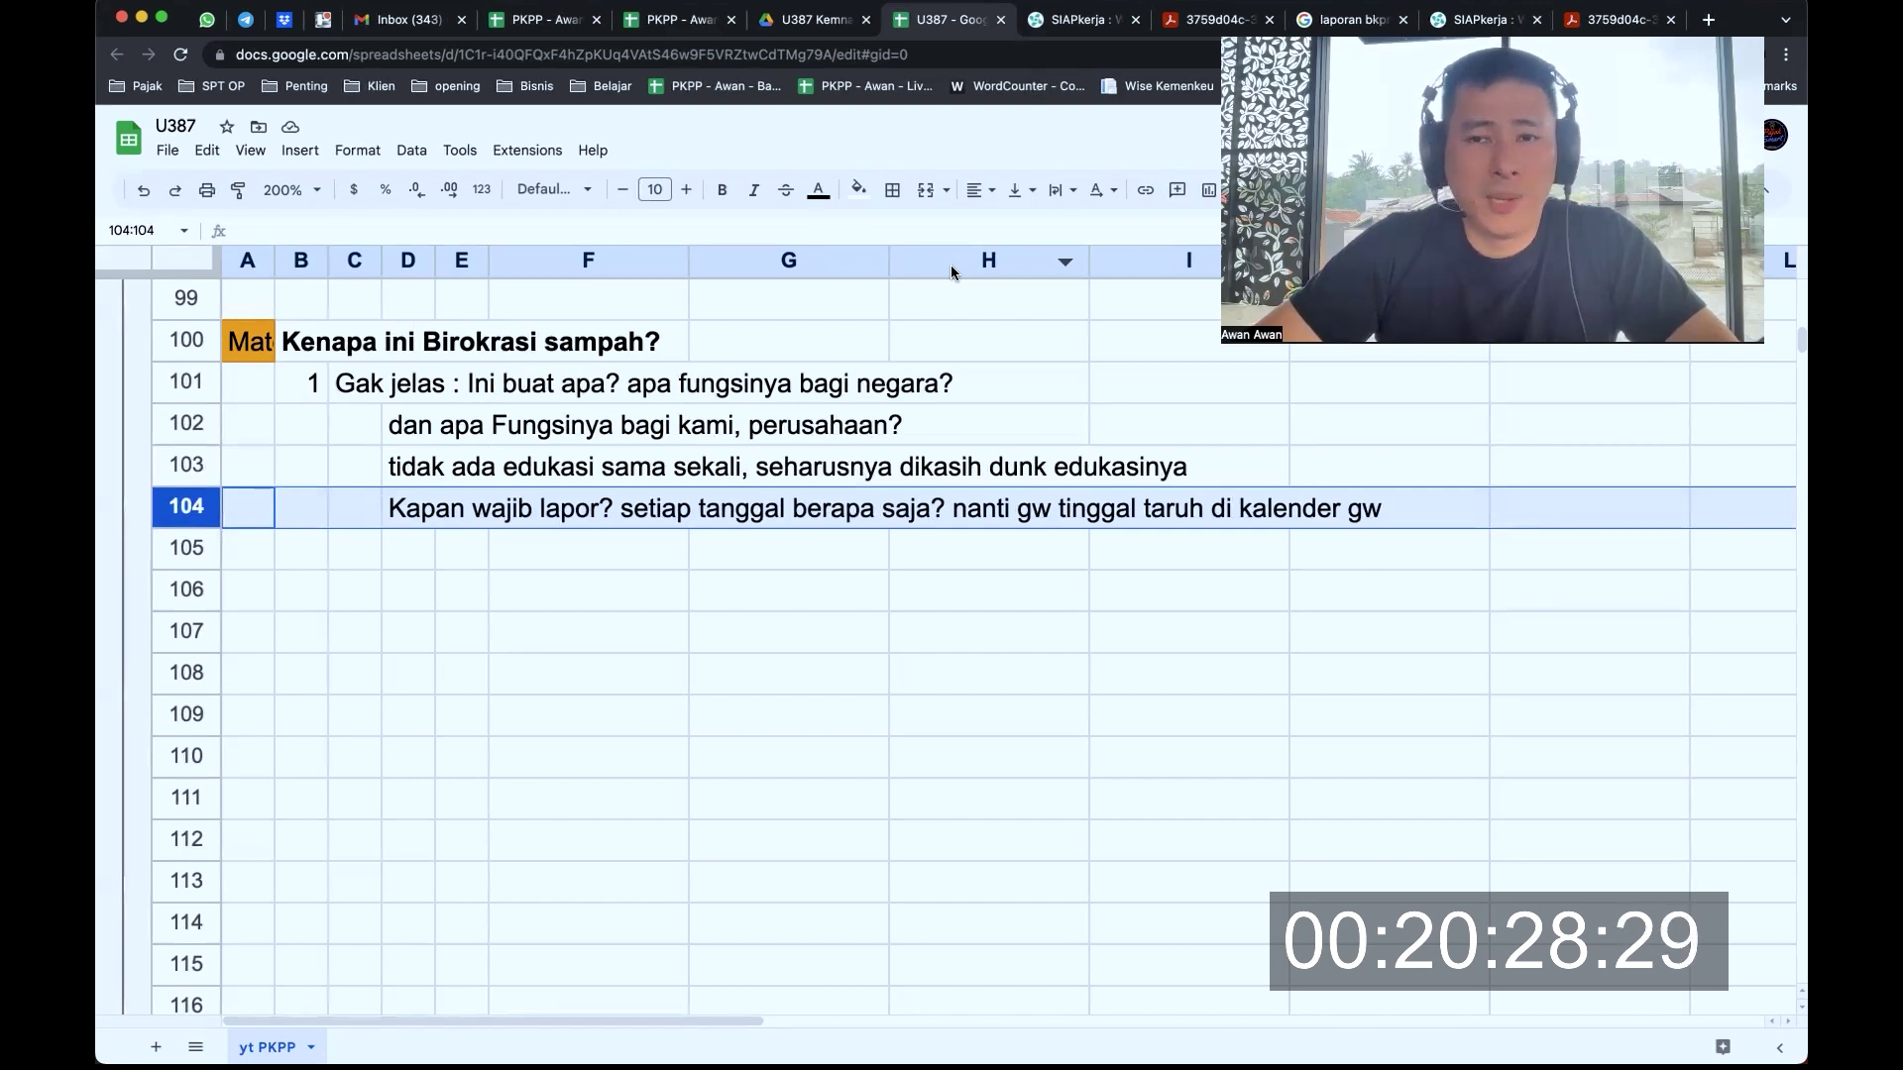
left_click(580, 545)
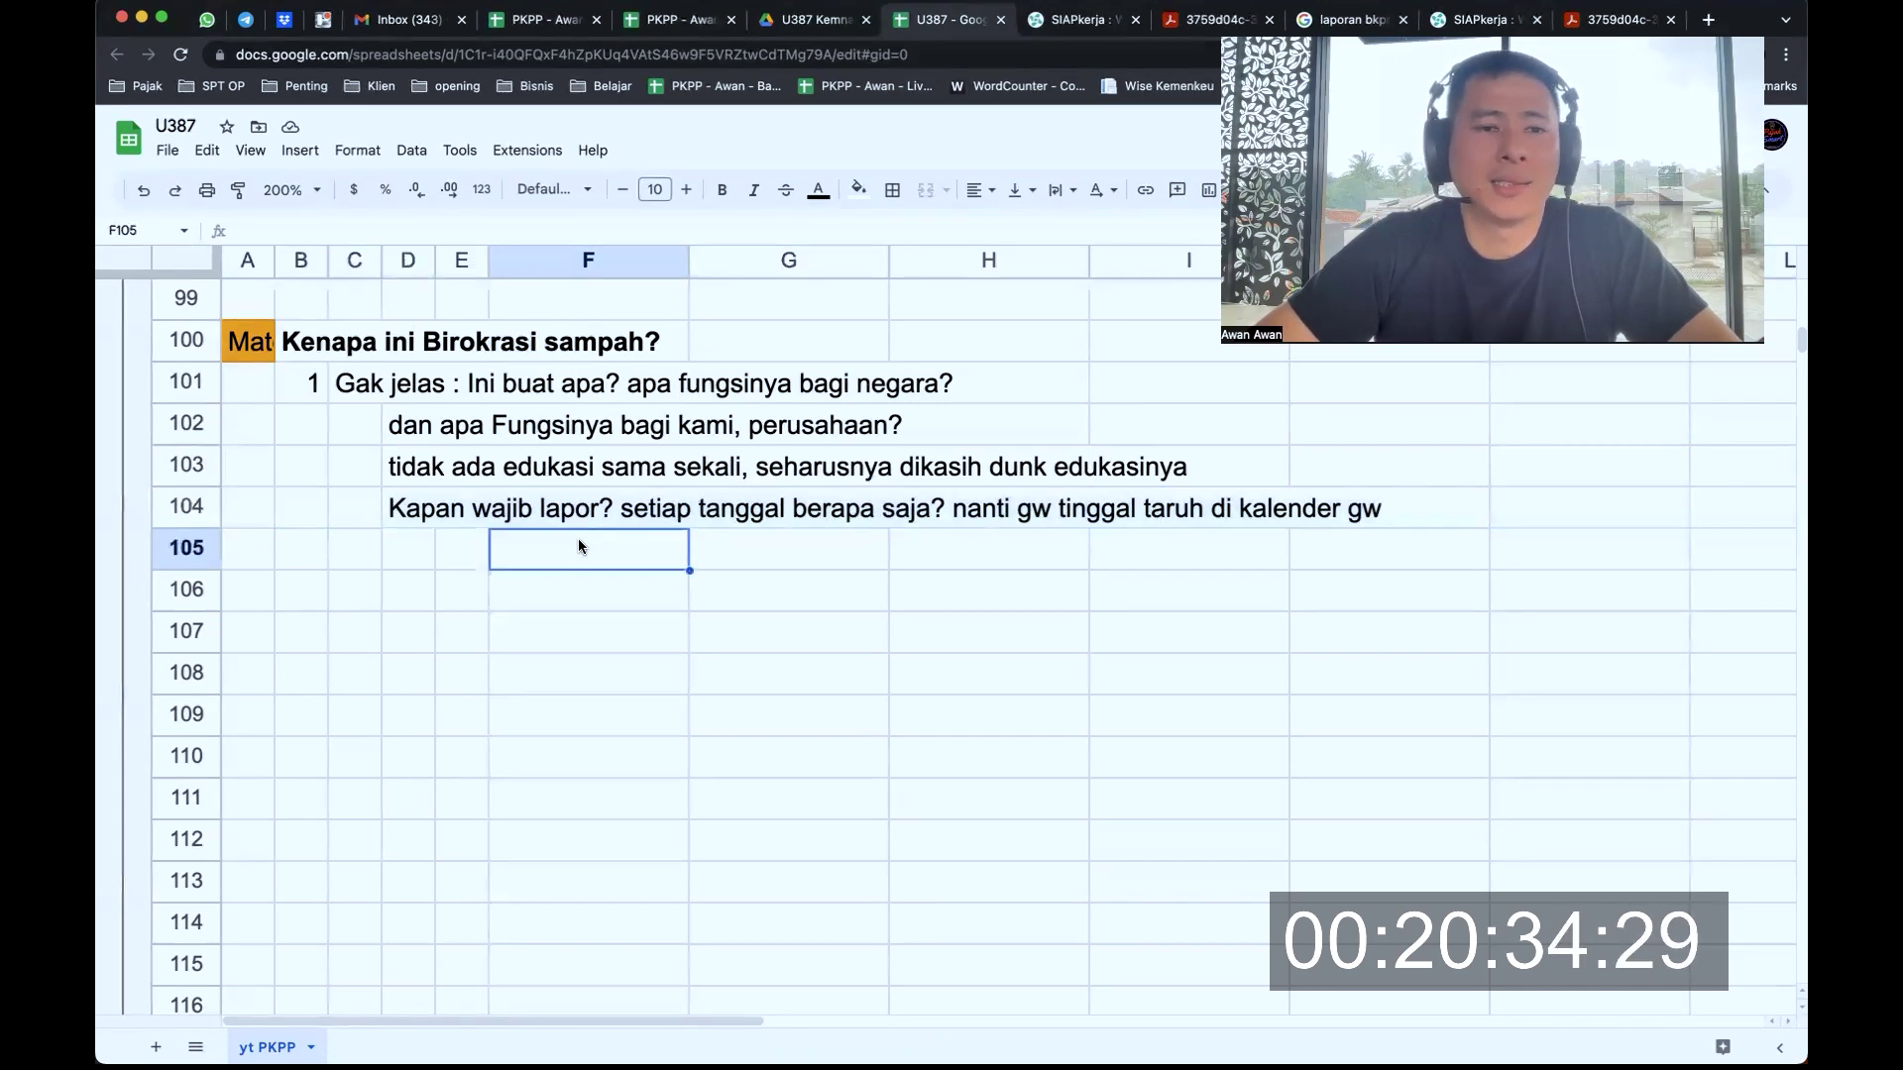
scroll(580, 545, "down", 5)
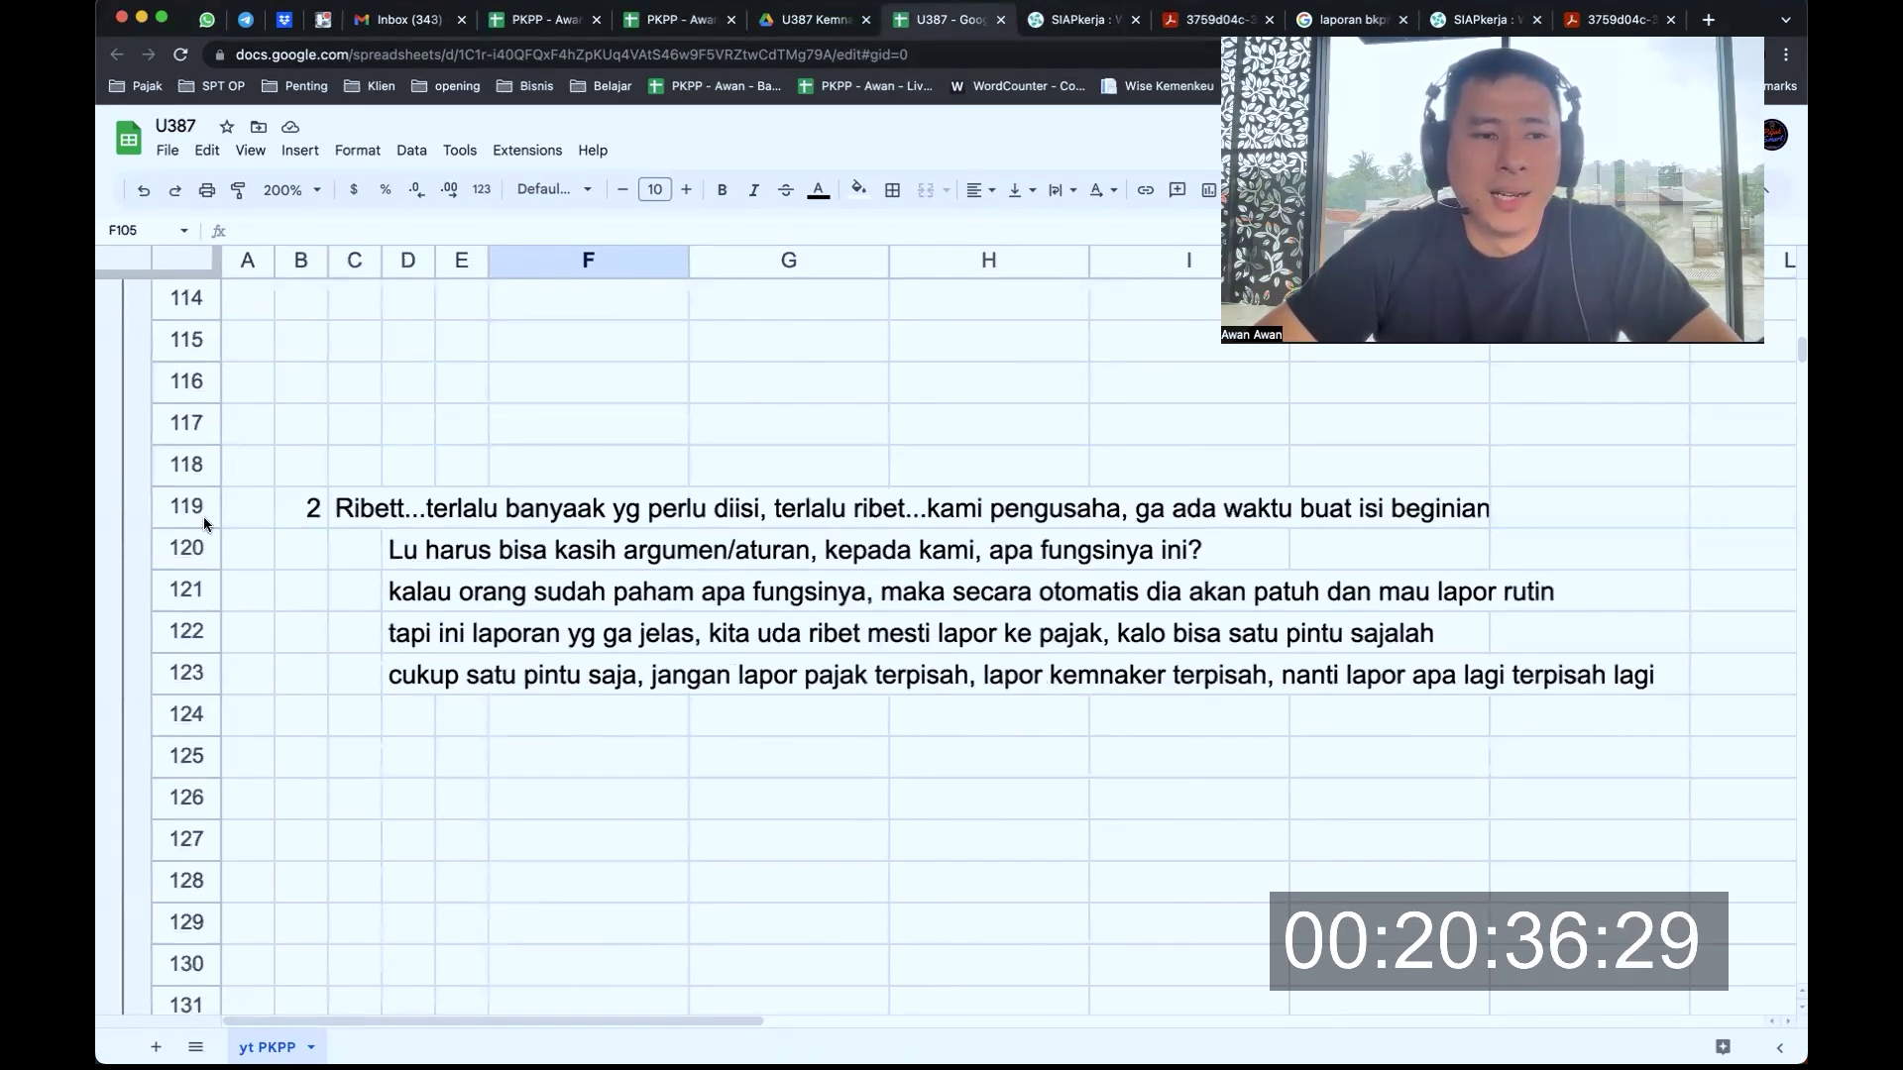
left_click_drag(199, 510, 198, 799)
left_click(353, 516)
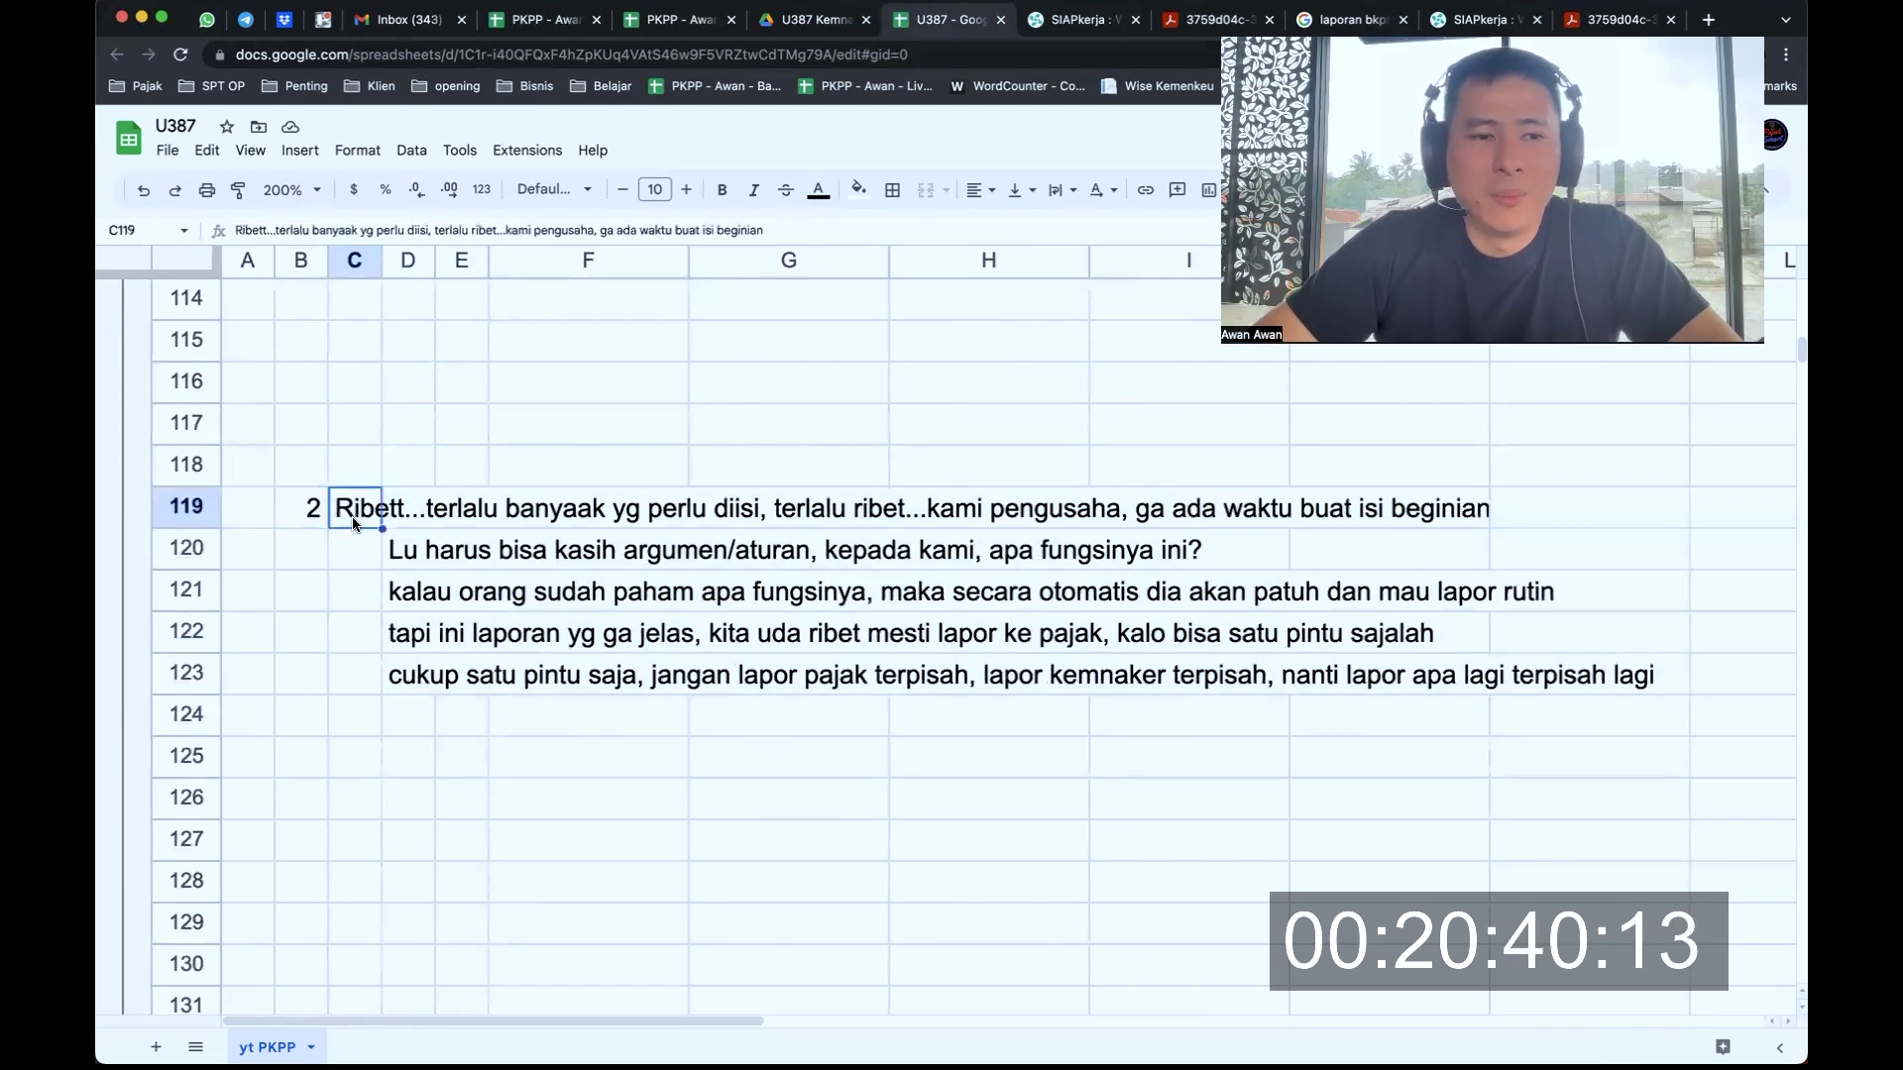
left_click(205, 514)
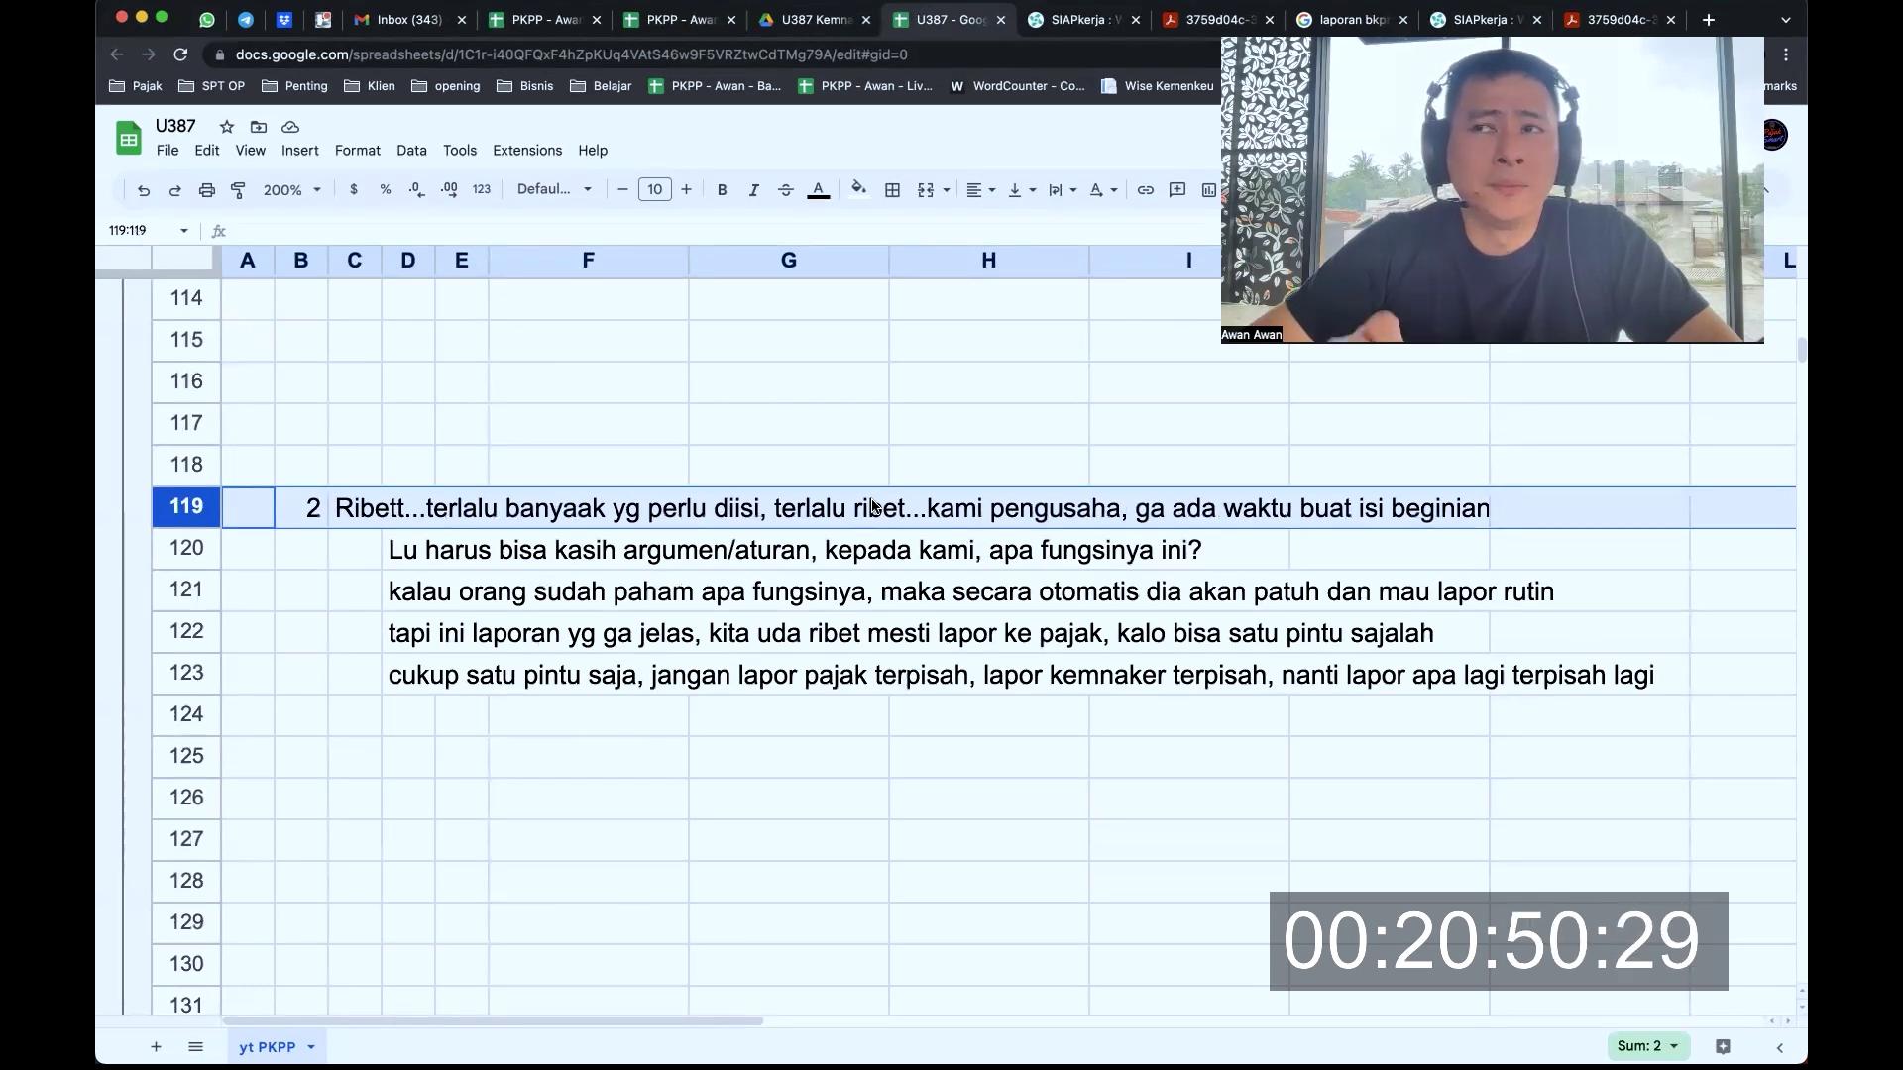
Cycle through browser tabs and close the BKPM search results tab
key("ctrl+Tab")
key("ctrl+Tab")
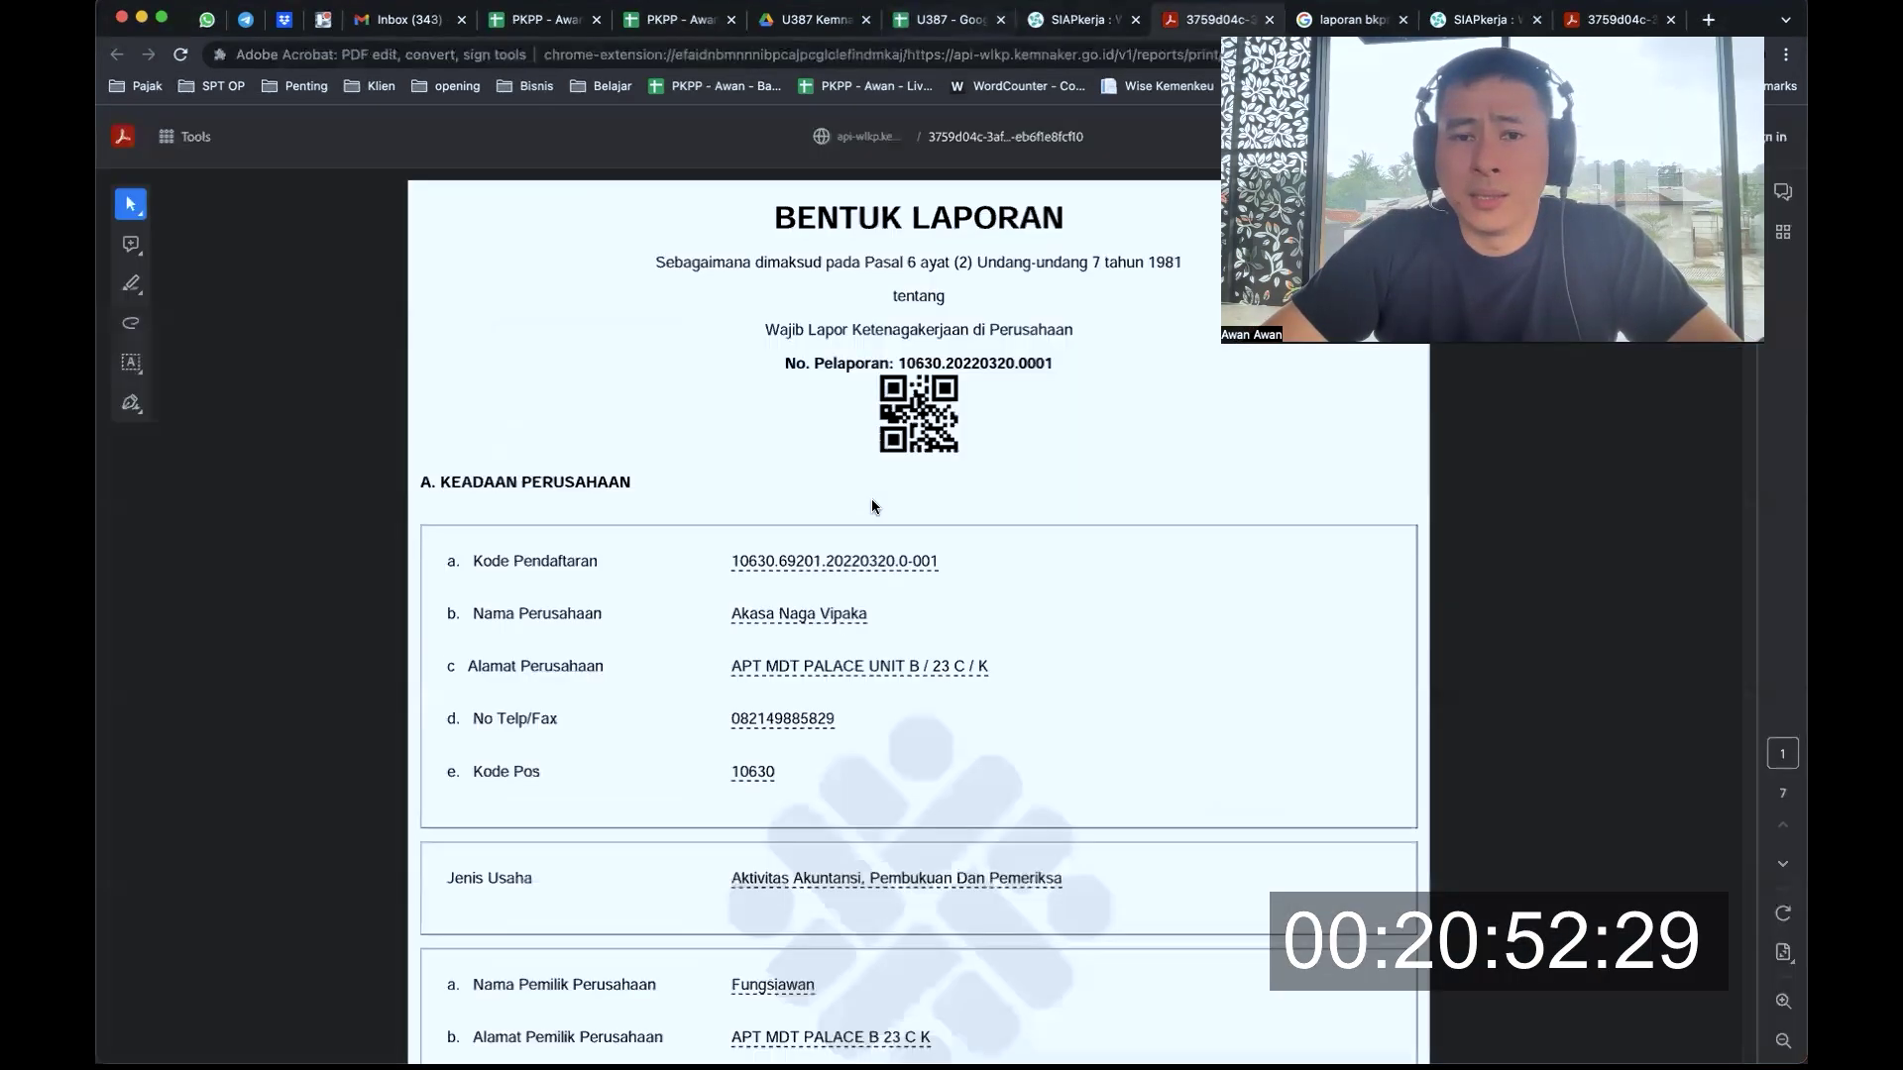
key("ctrl+shift+Tab")
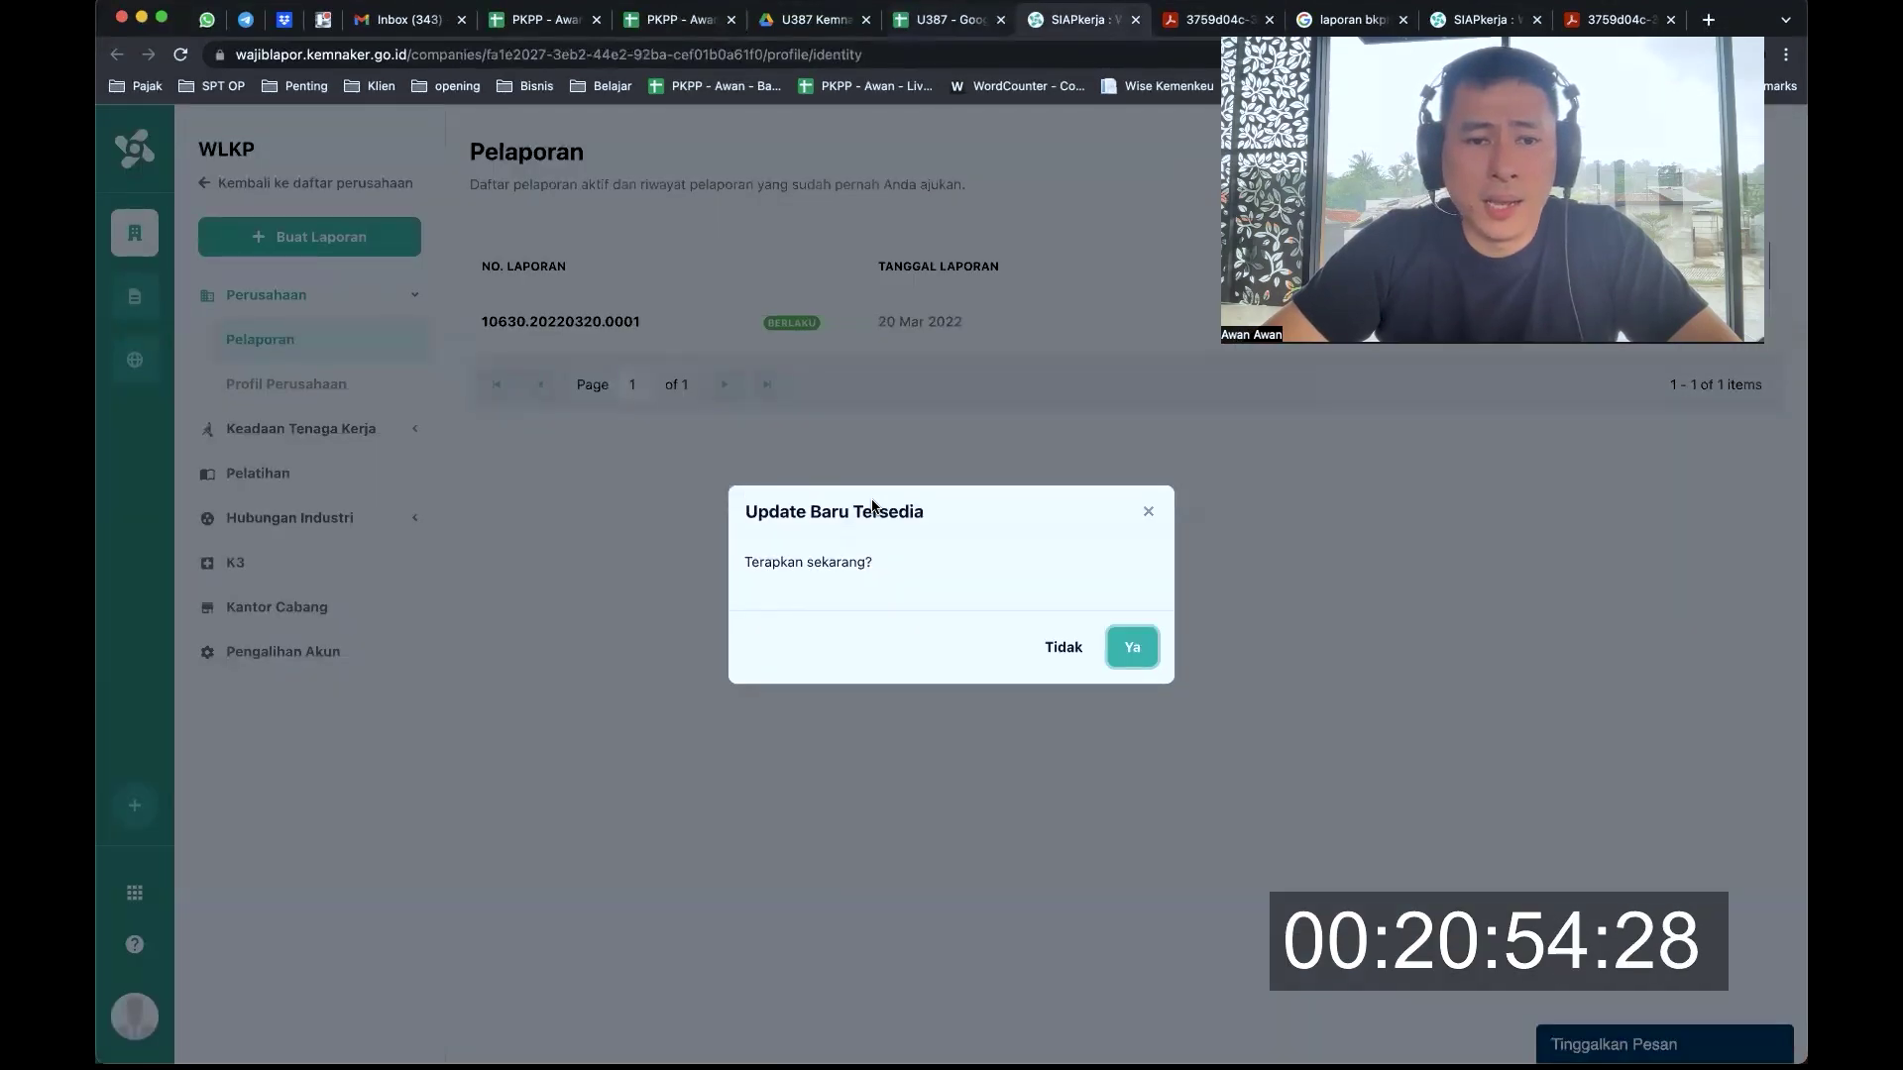
key("ctrl+Tab")
key("ctrl+Tab")
key("ctrl+Tab")
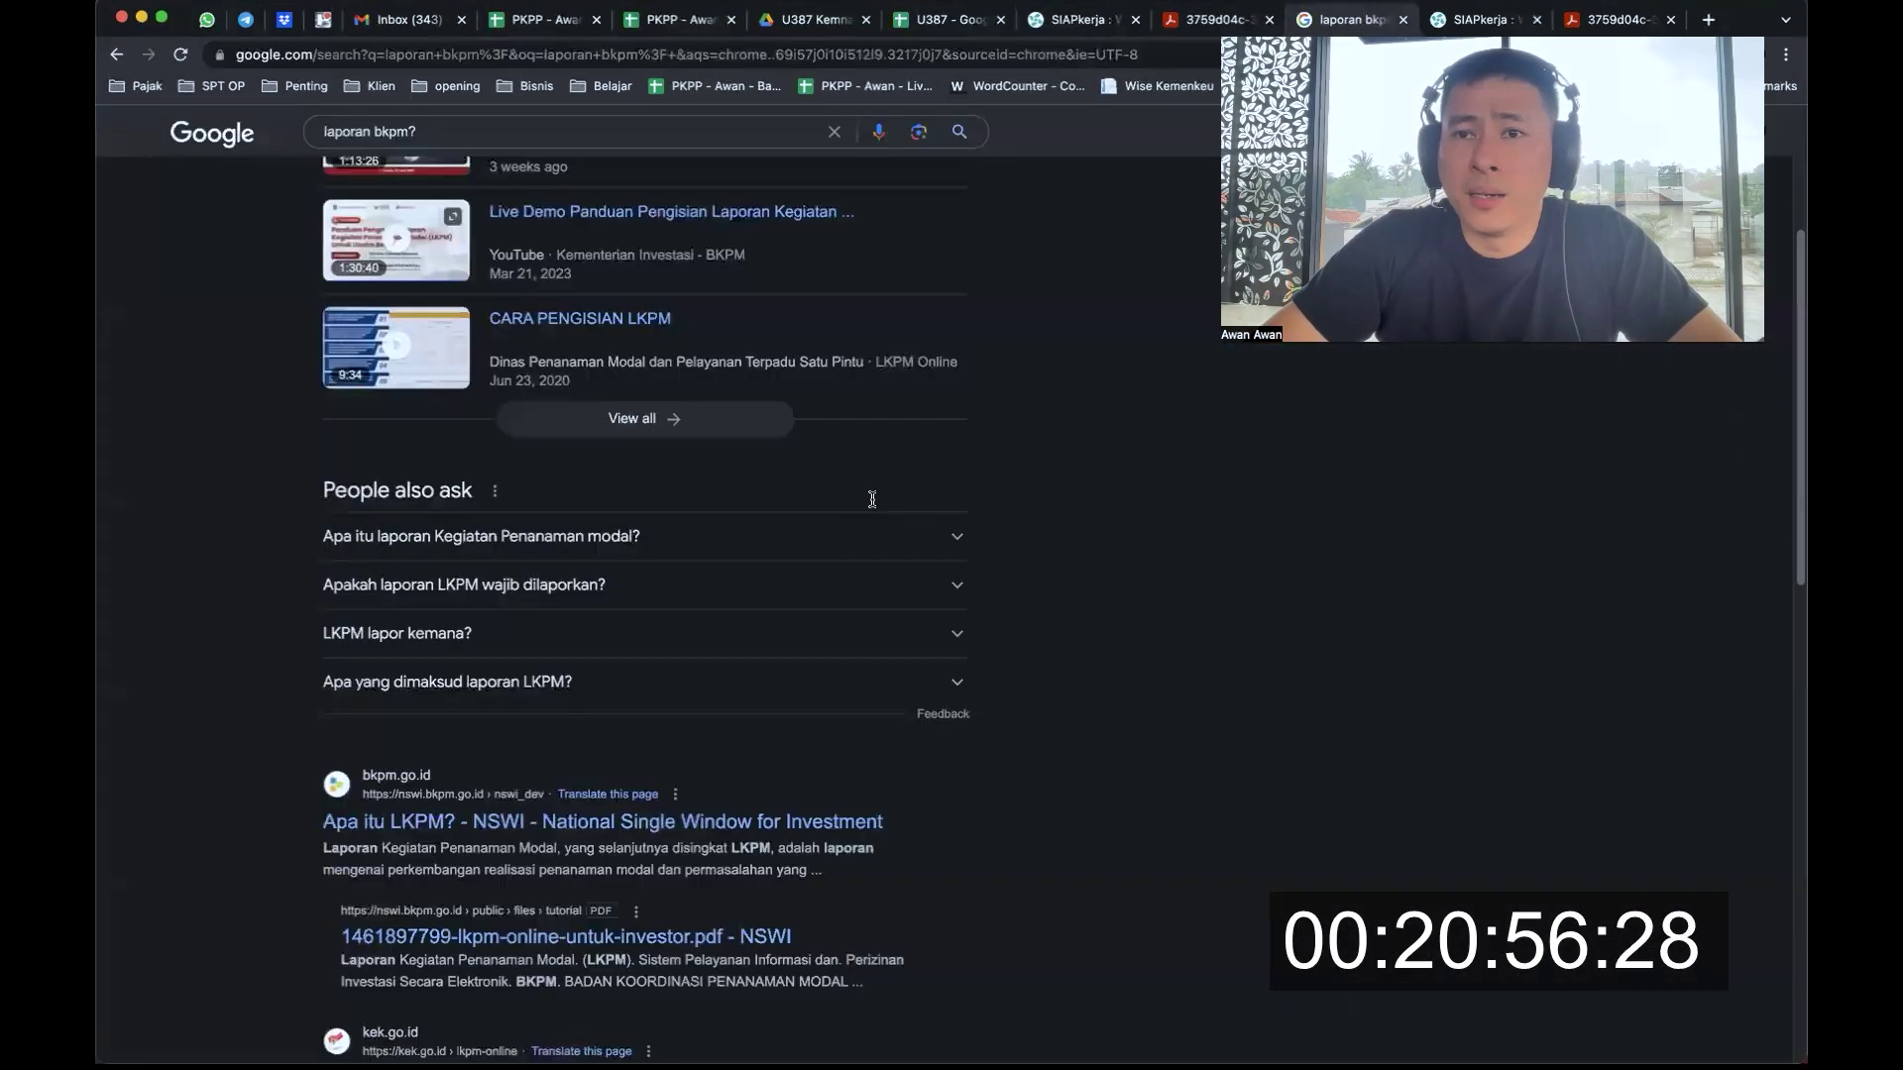
key("ctrl+shift+Tab")
key("ctrl+w")
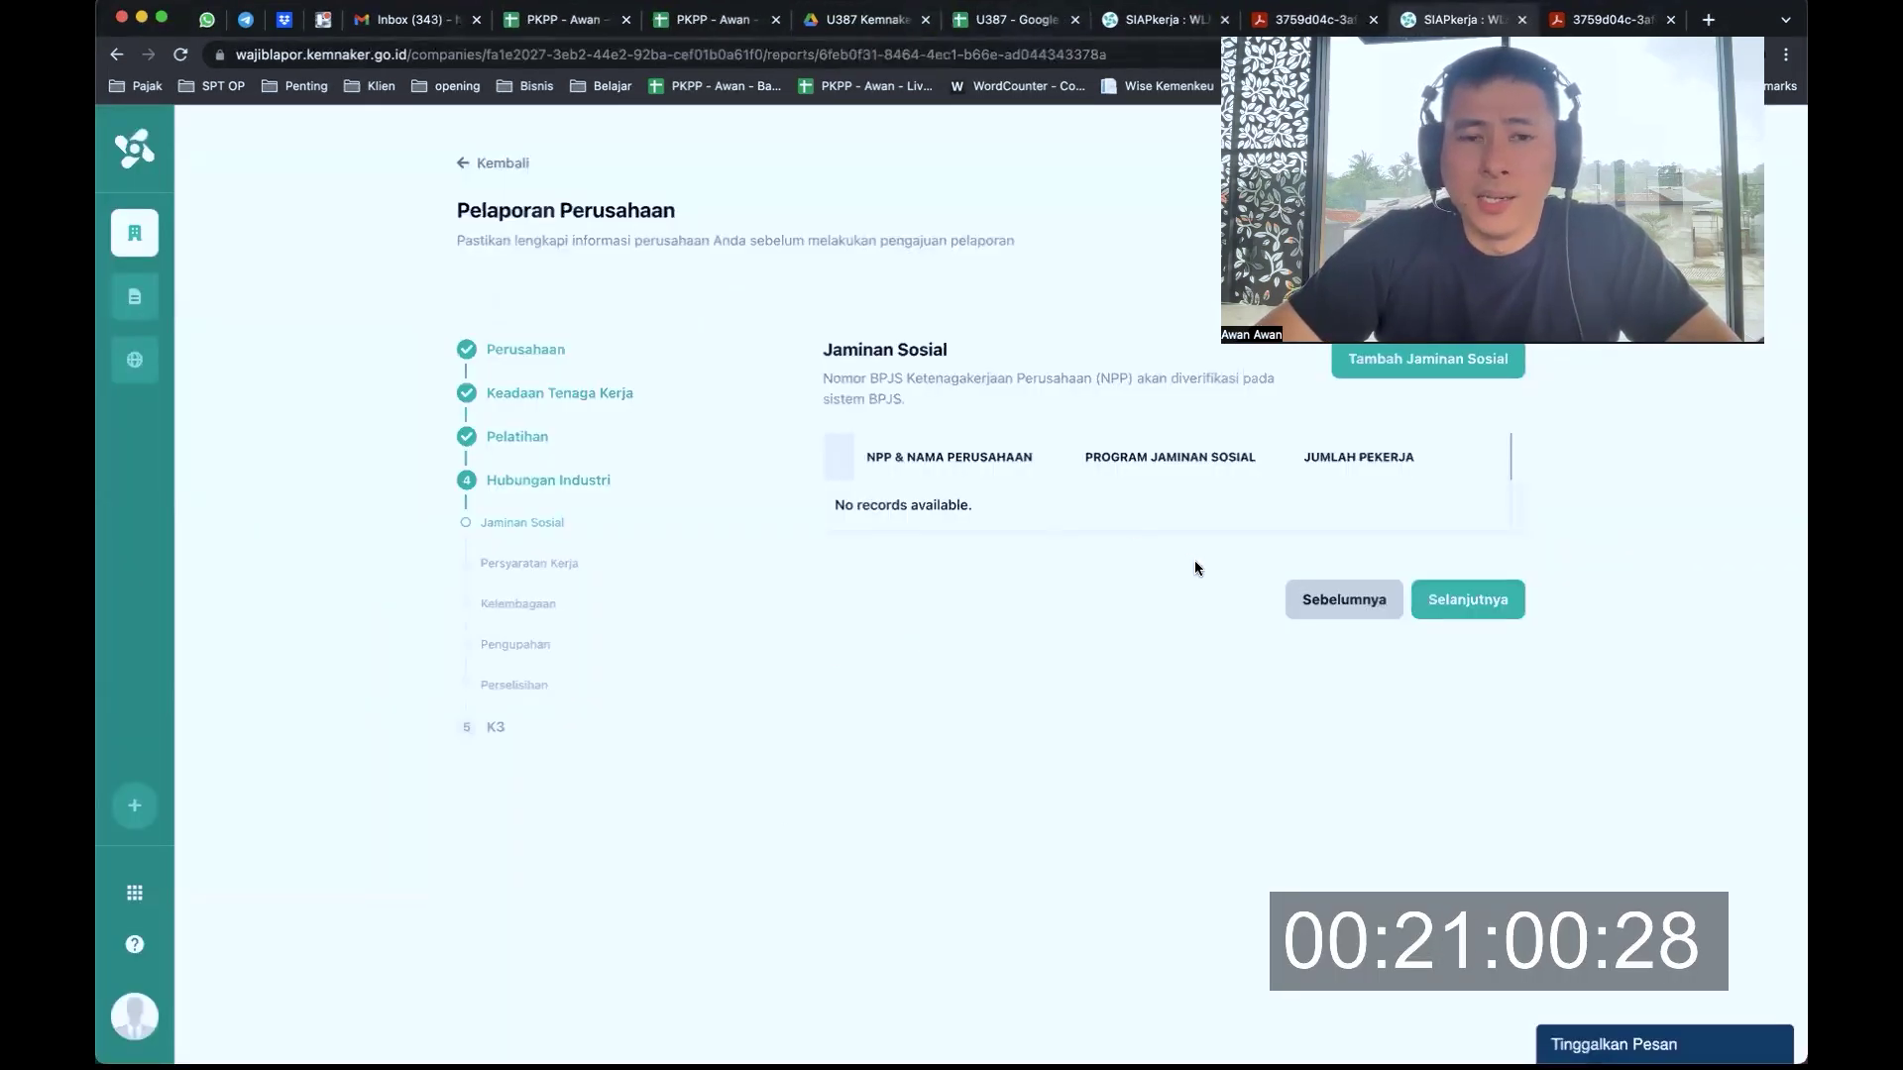
Check the empty 'No records available' Jaminan Sosial table, then return to the U387 sheet
scroll(1039, 492, "up", 1)
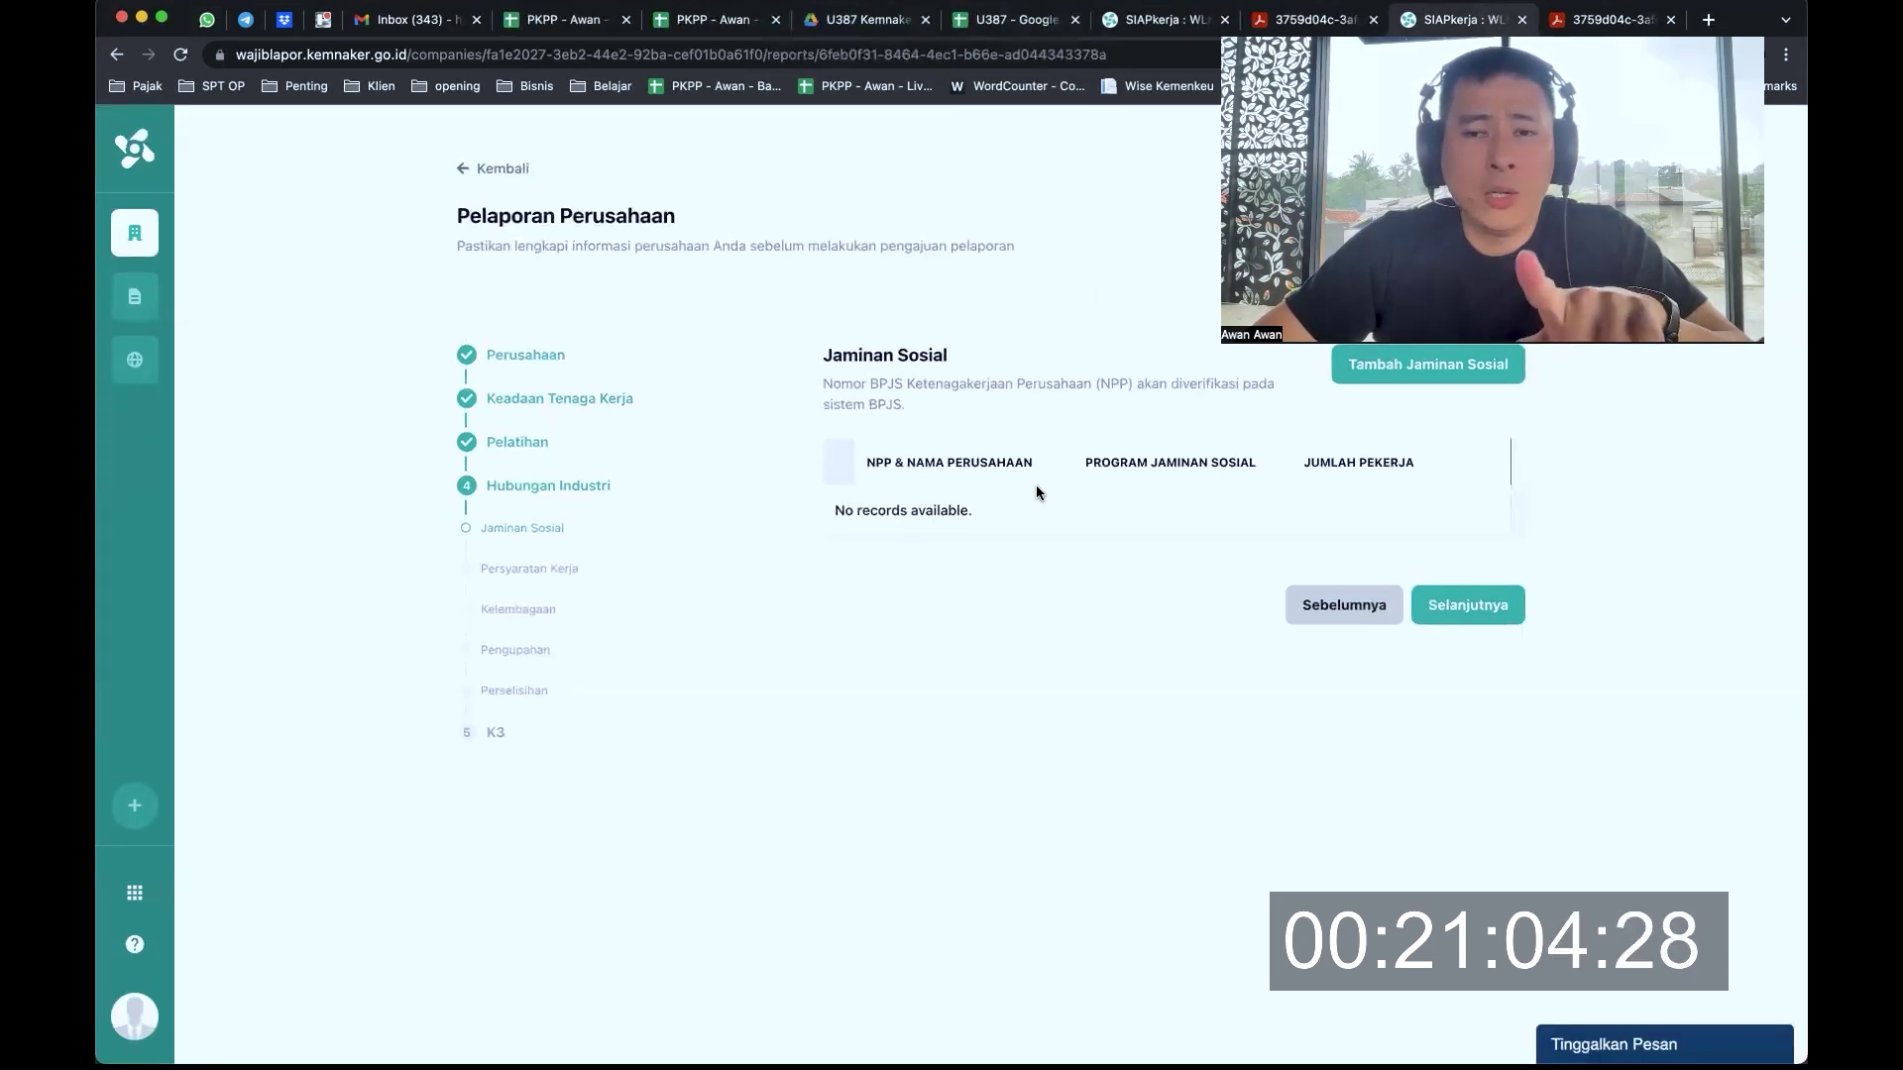
scroll(1038, 493, "down", 1)
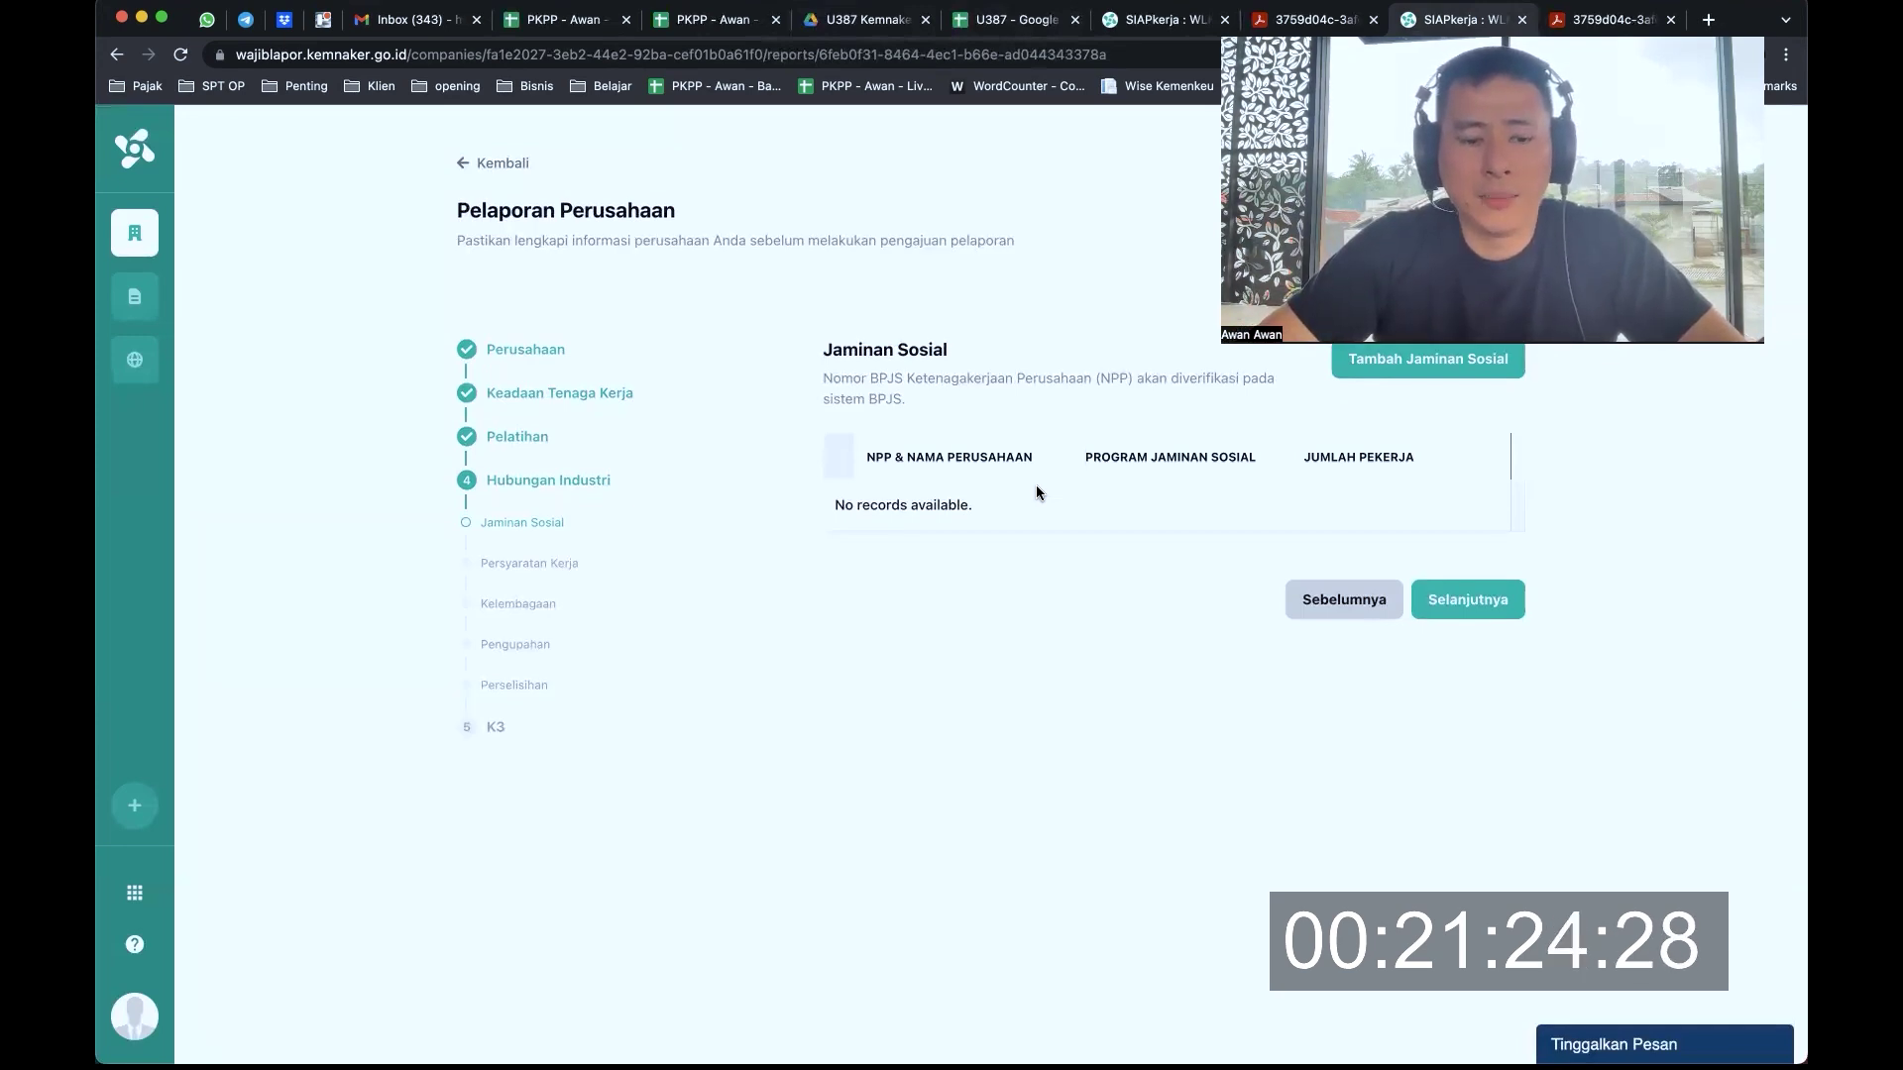
key("ctrl+shift+Tab")
key("ctrl+shift+Tab")
key("ctrl+shift+Tab")
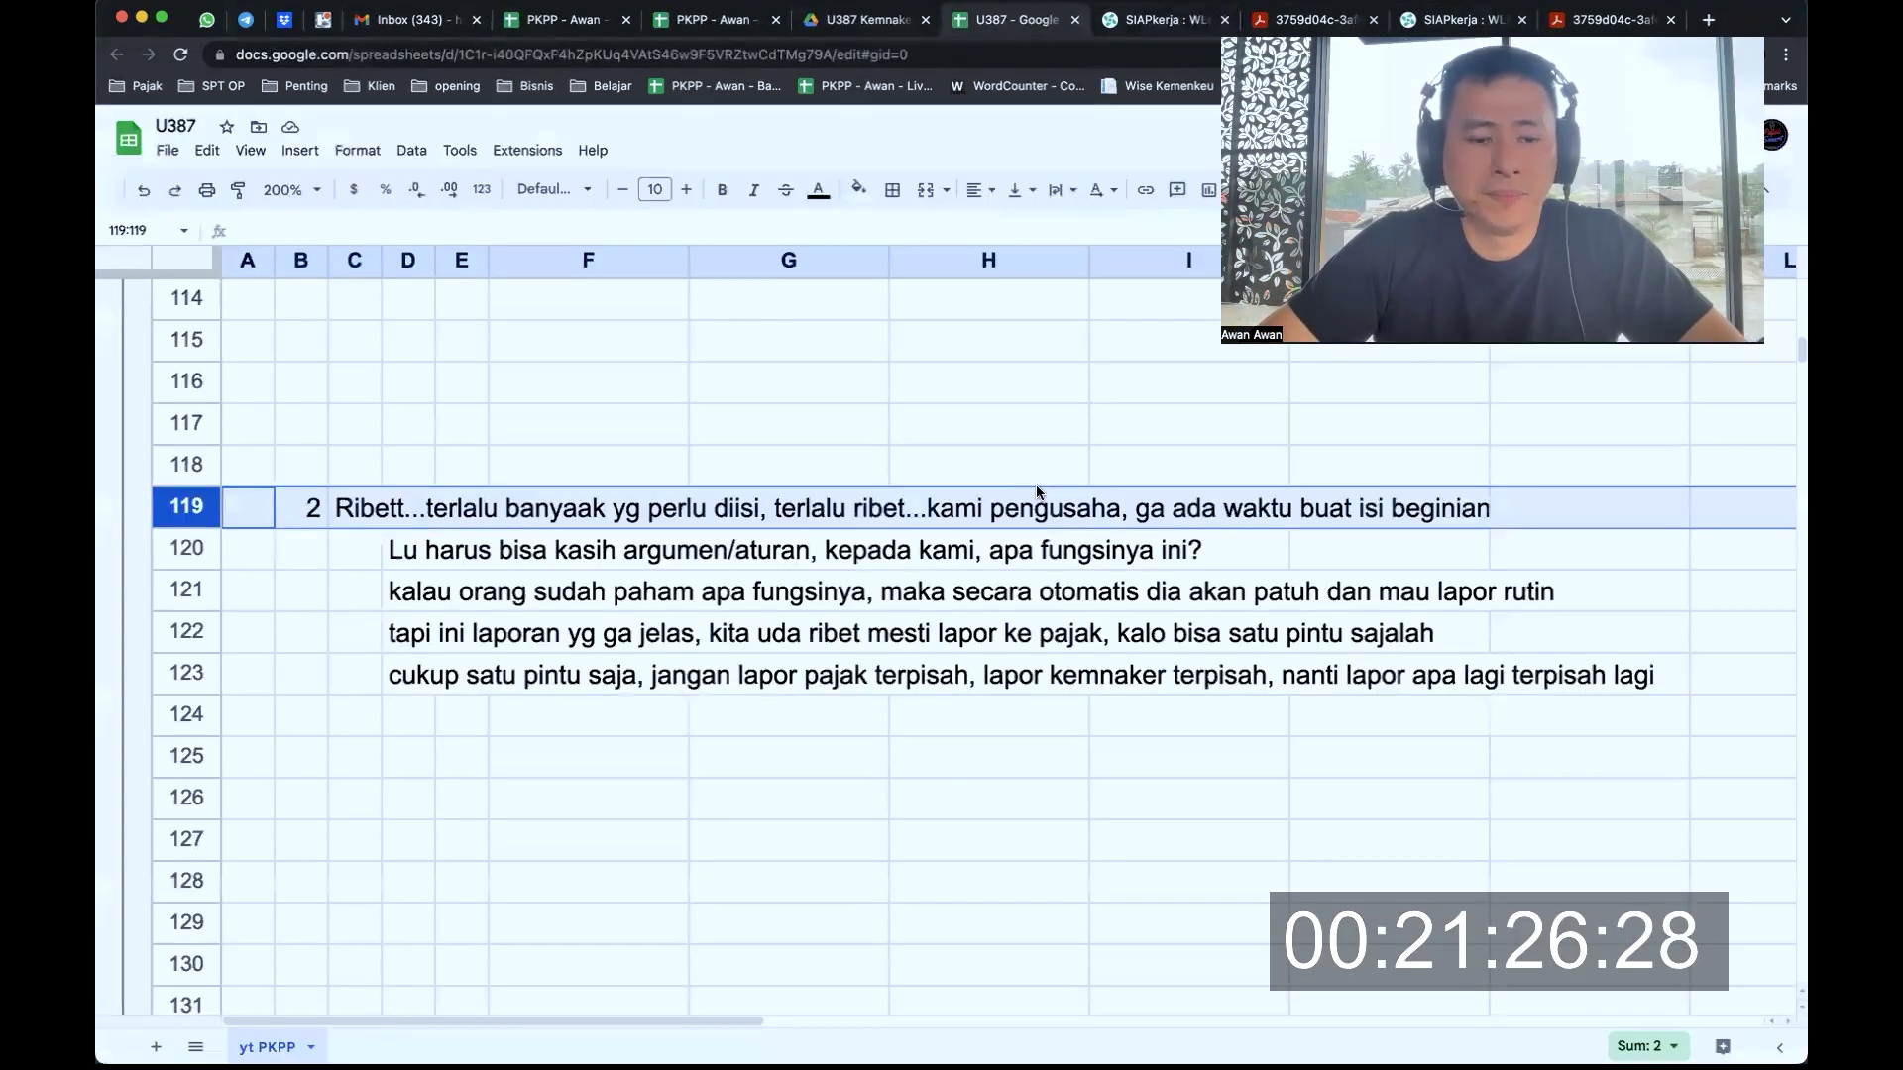
Close the extra SIAPkerja tab and return to the U387 sheet
key("ctrl+Tab")
key("super+w")
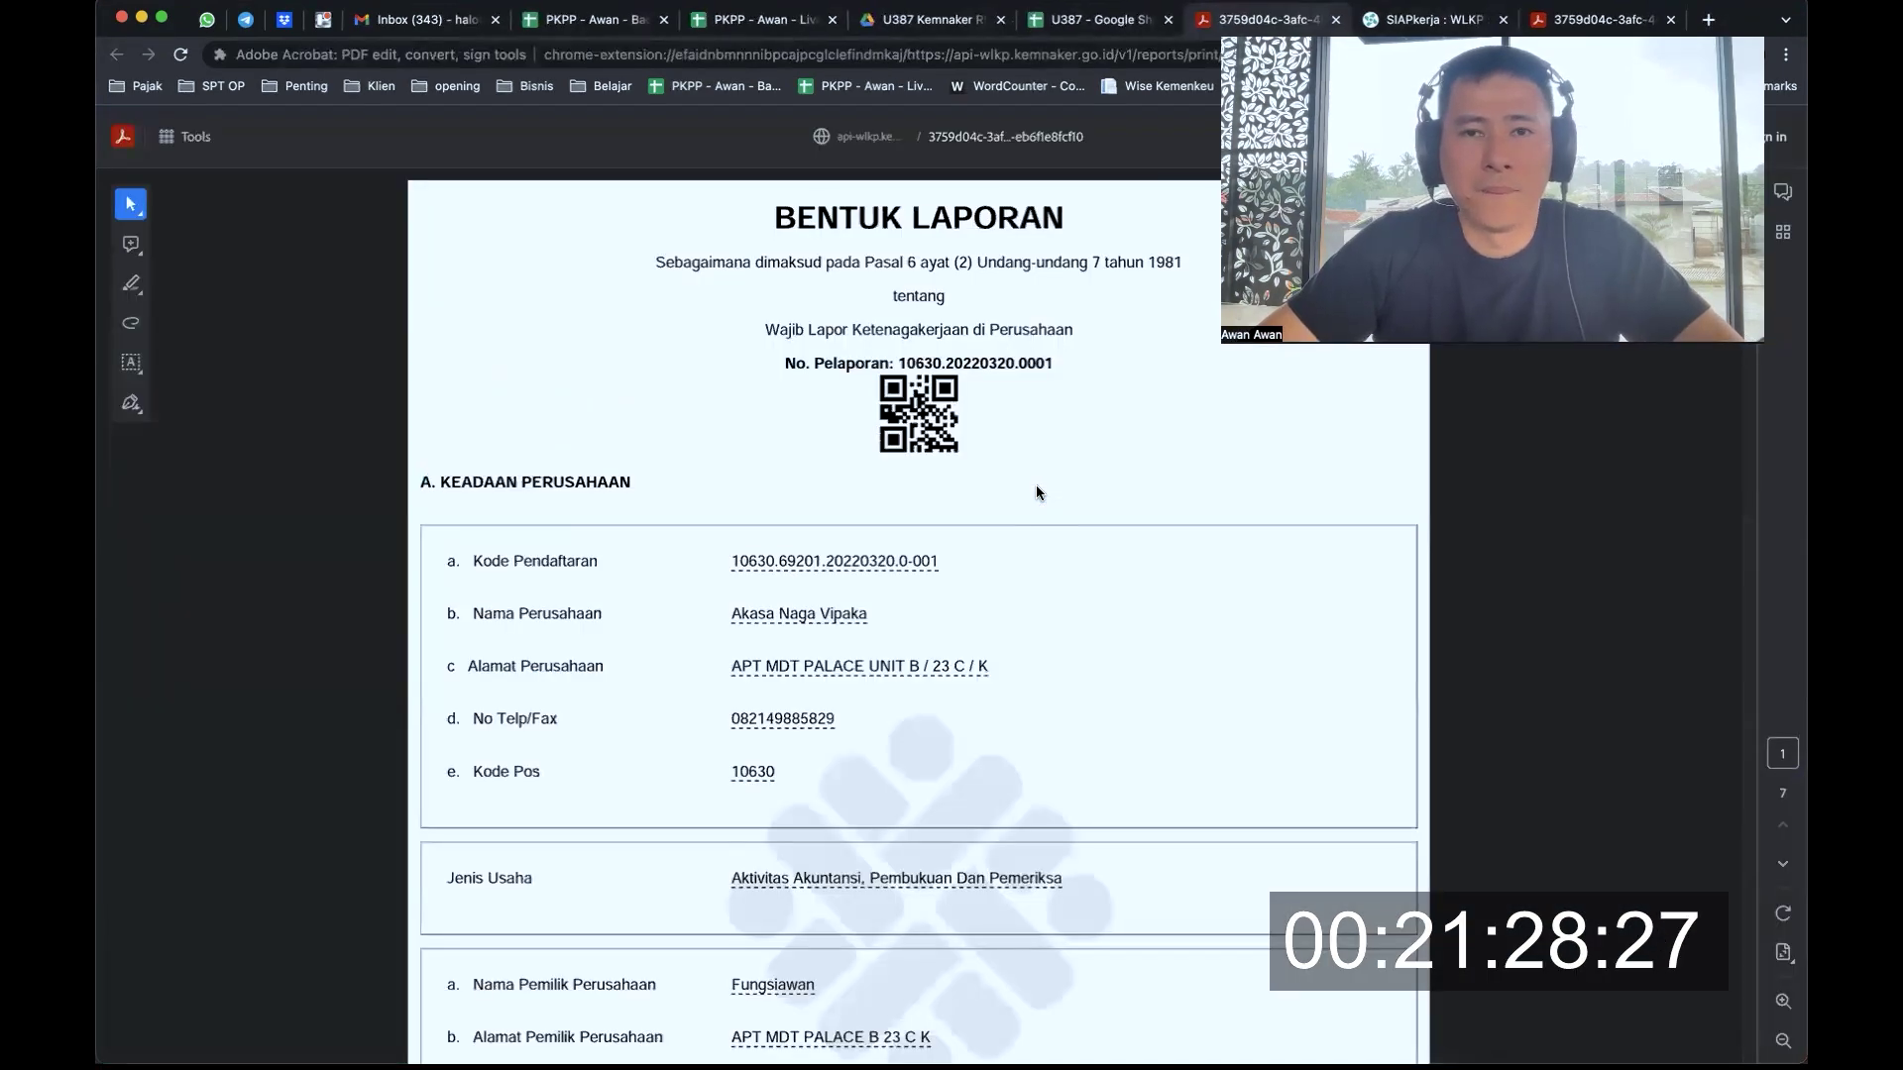
key("ctrl+shift+Tab")
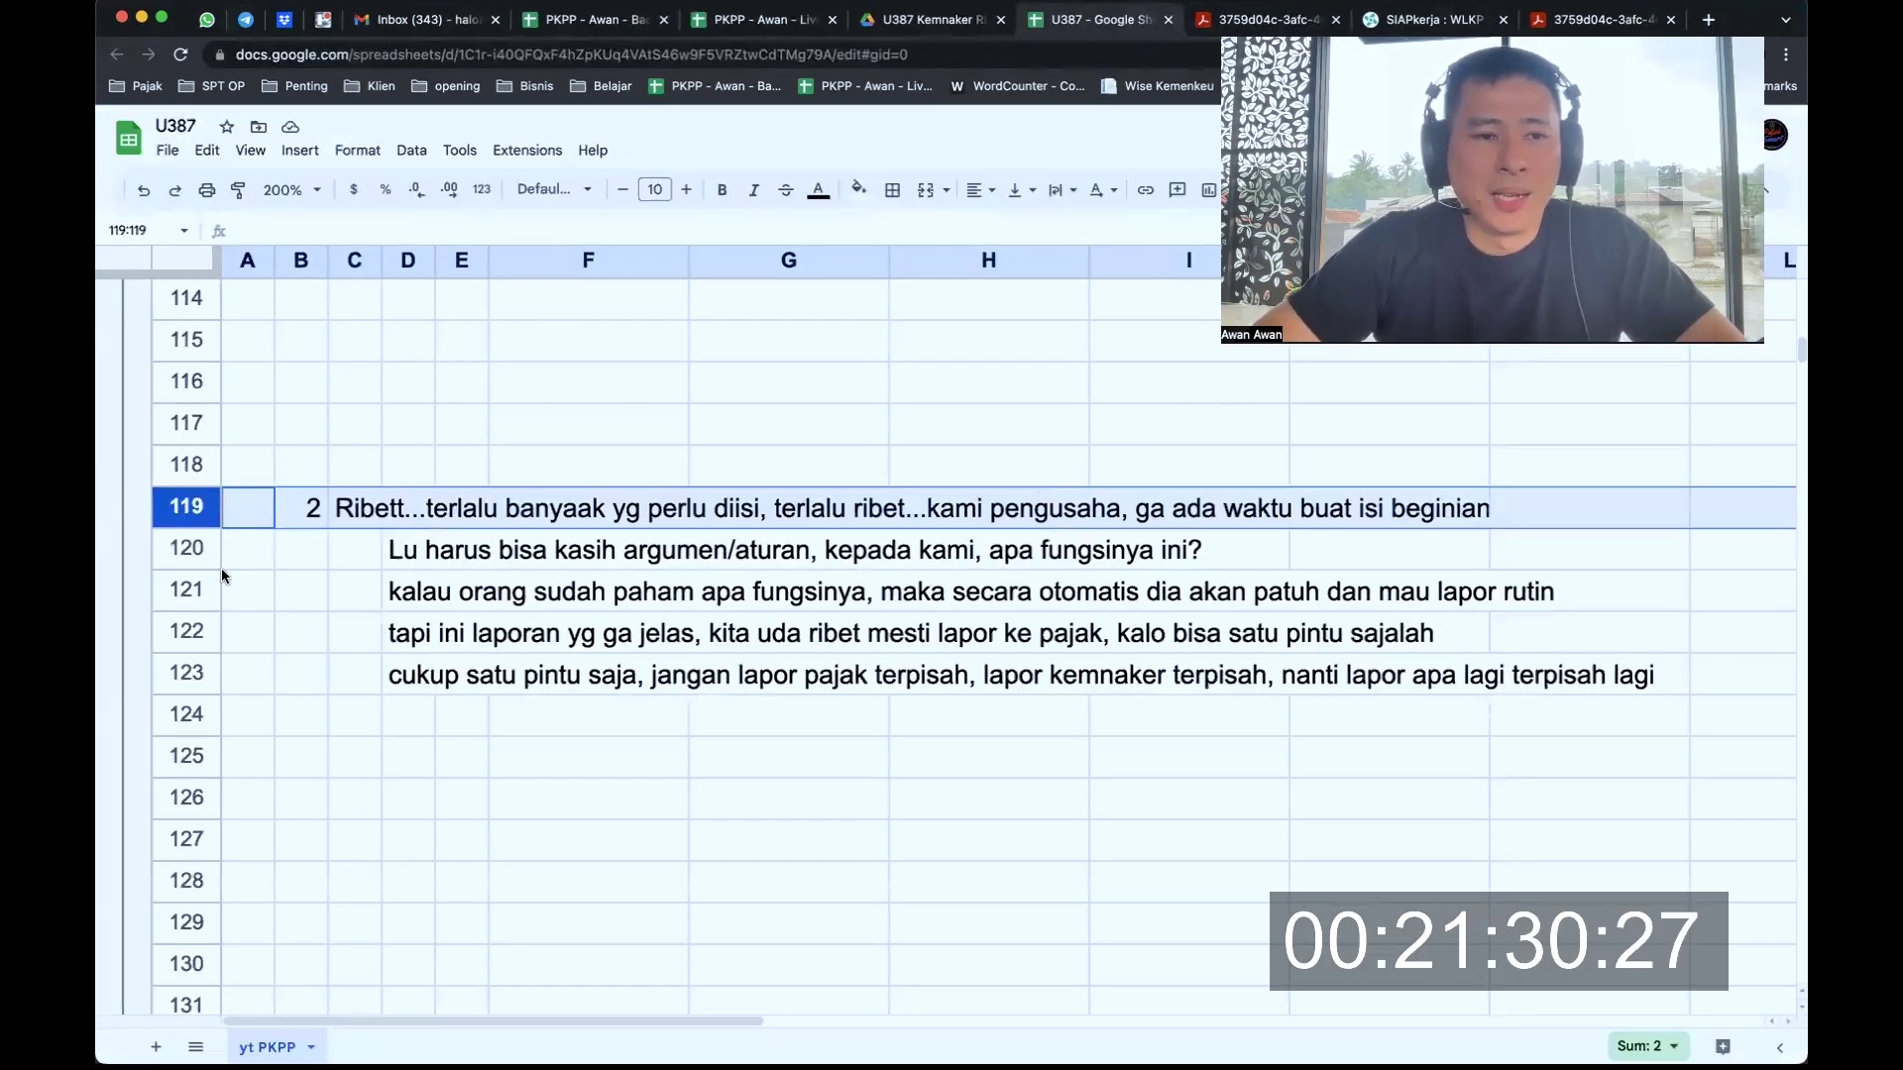
Step through critique point 2 lines in rows 120, 121, 122 and 123
left_click(193, 552)
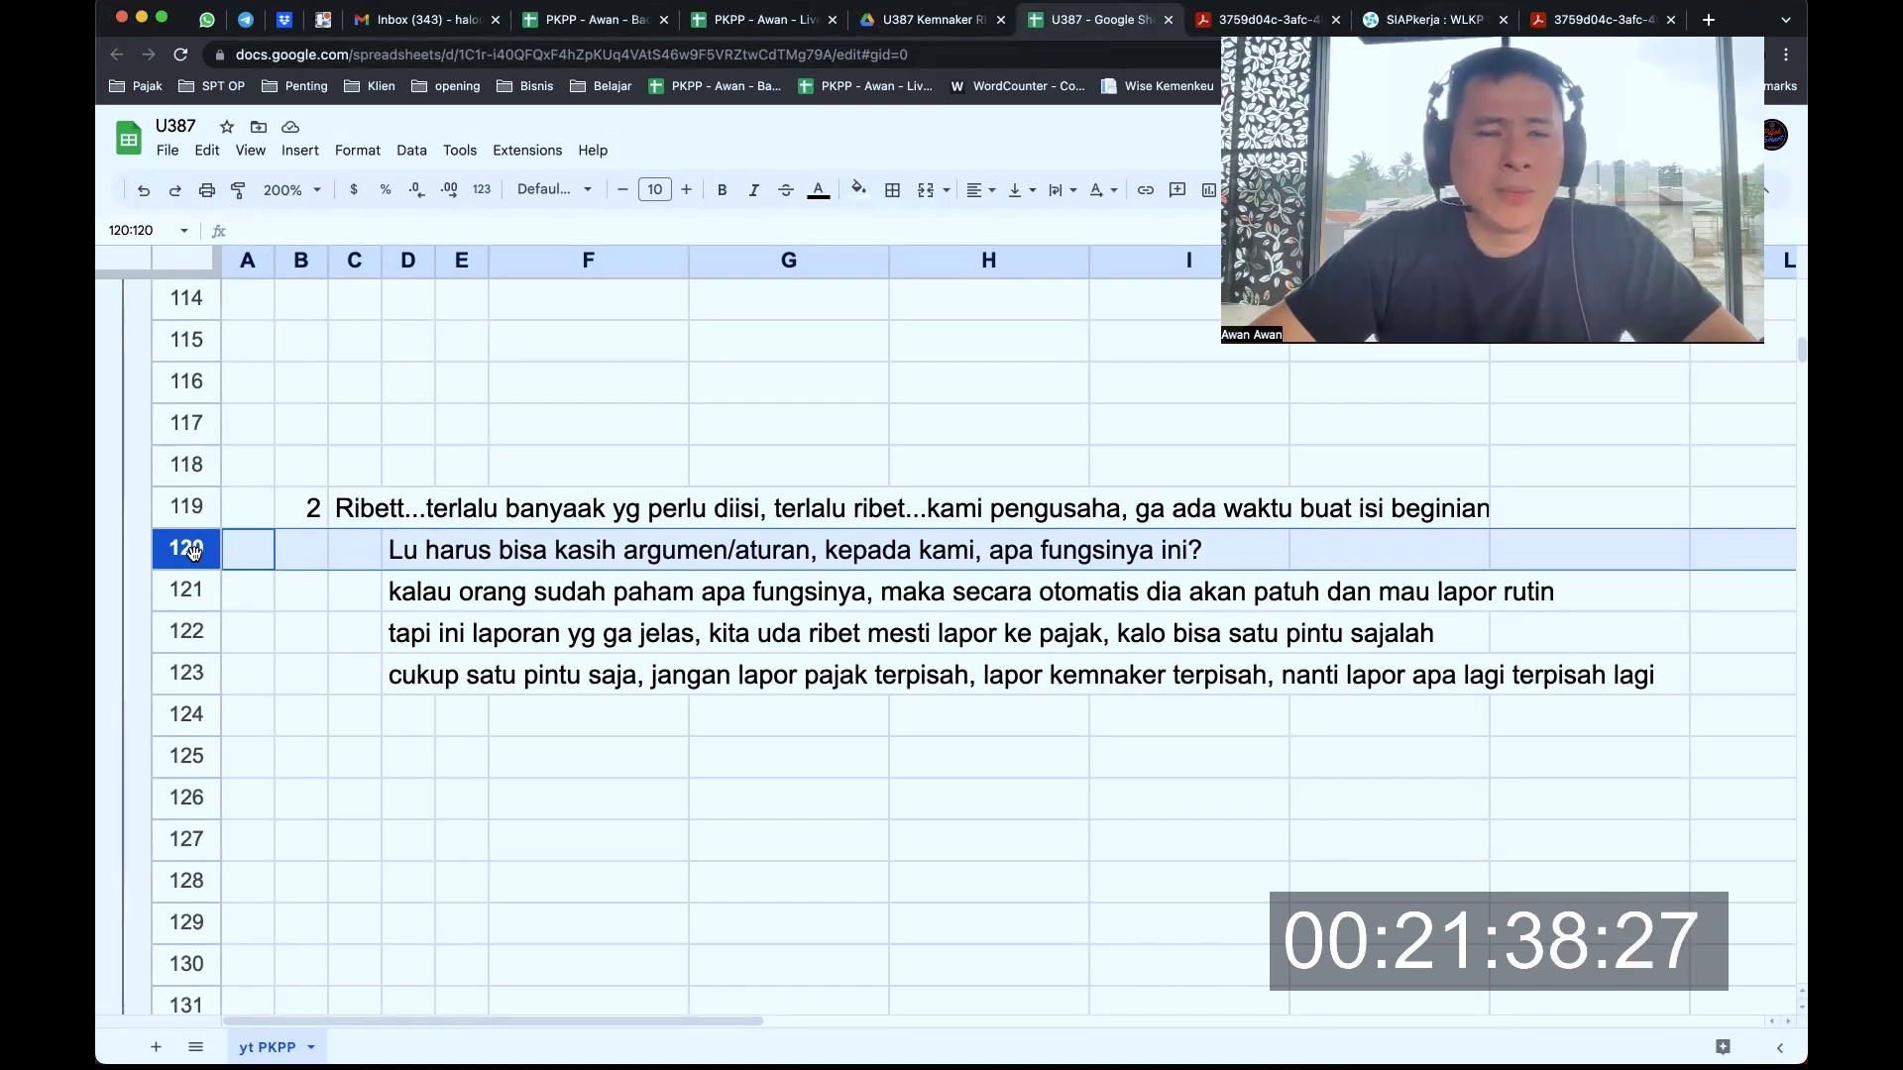
left_click(187, 589)
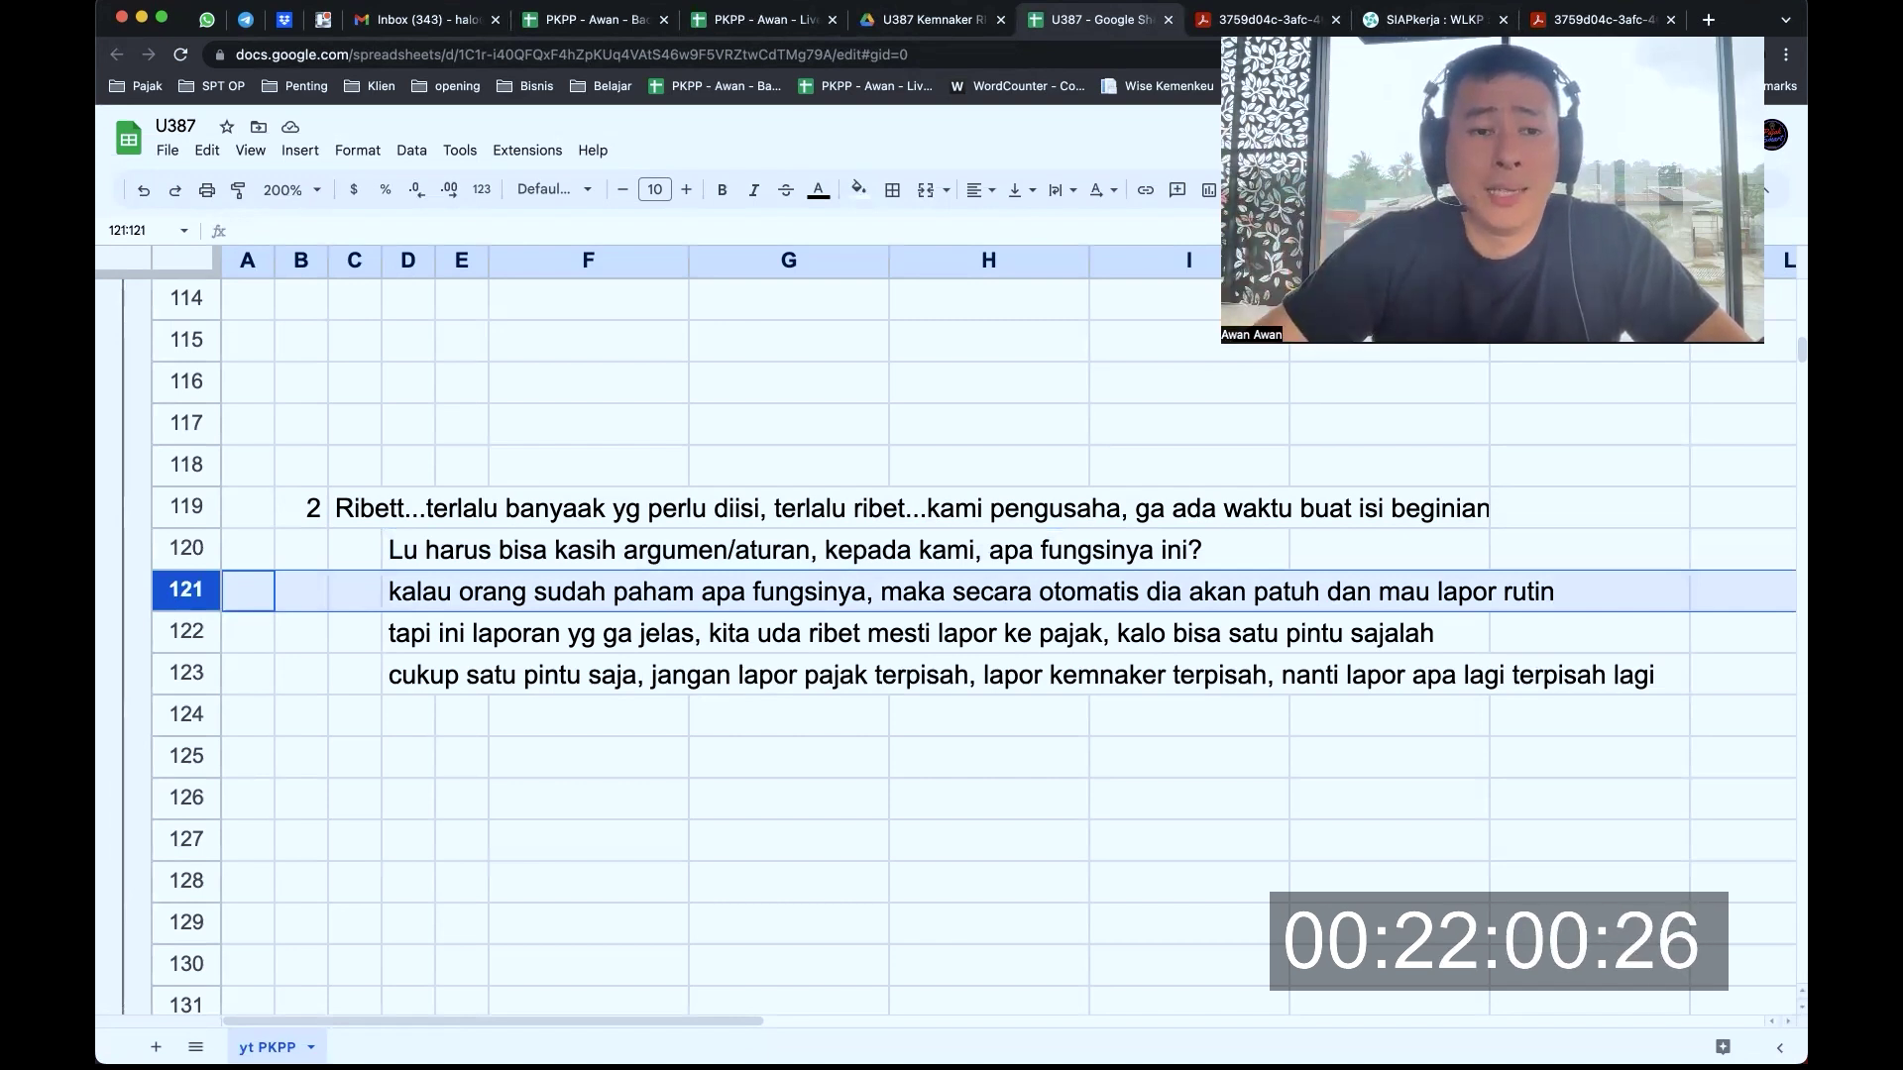
left_click(186, 632)
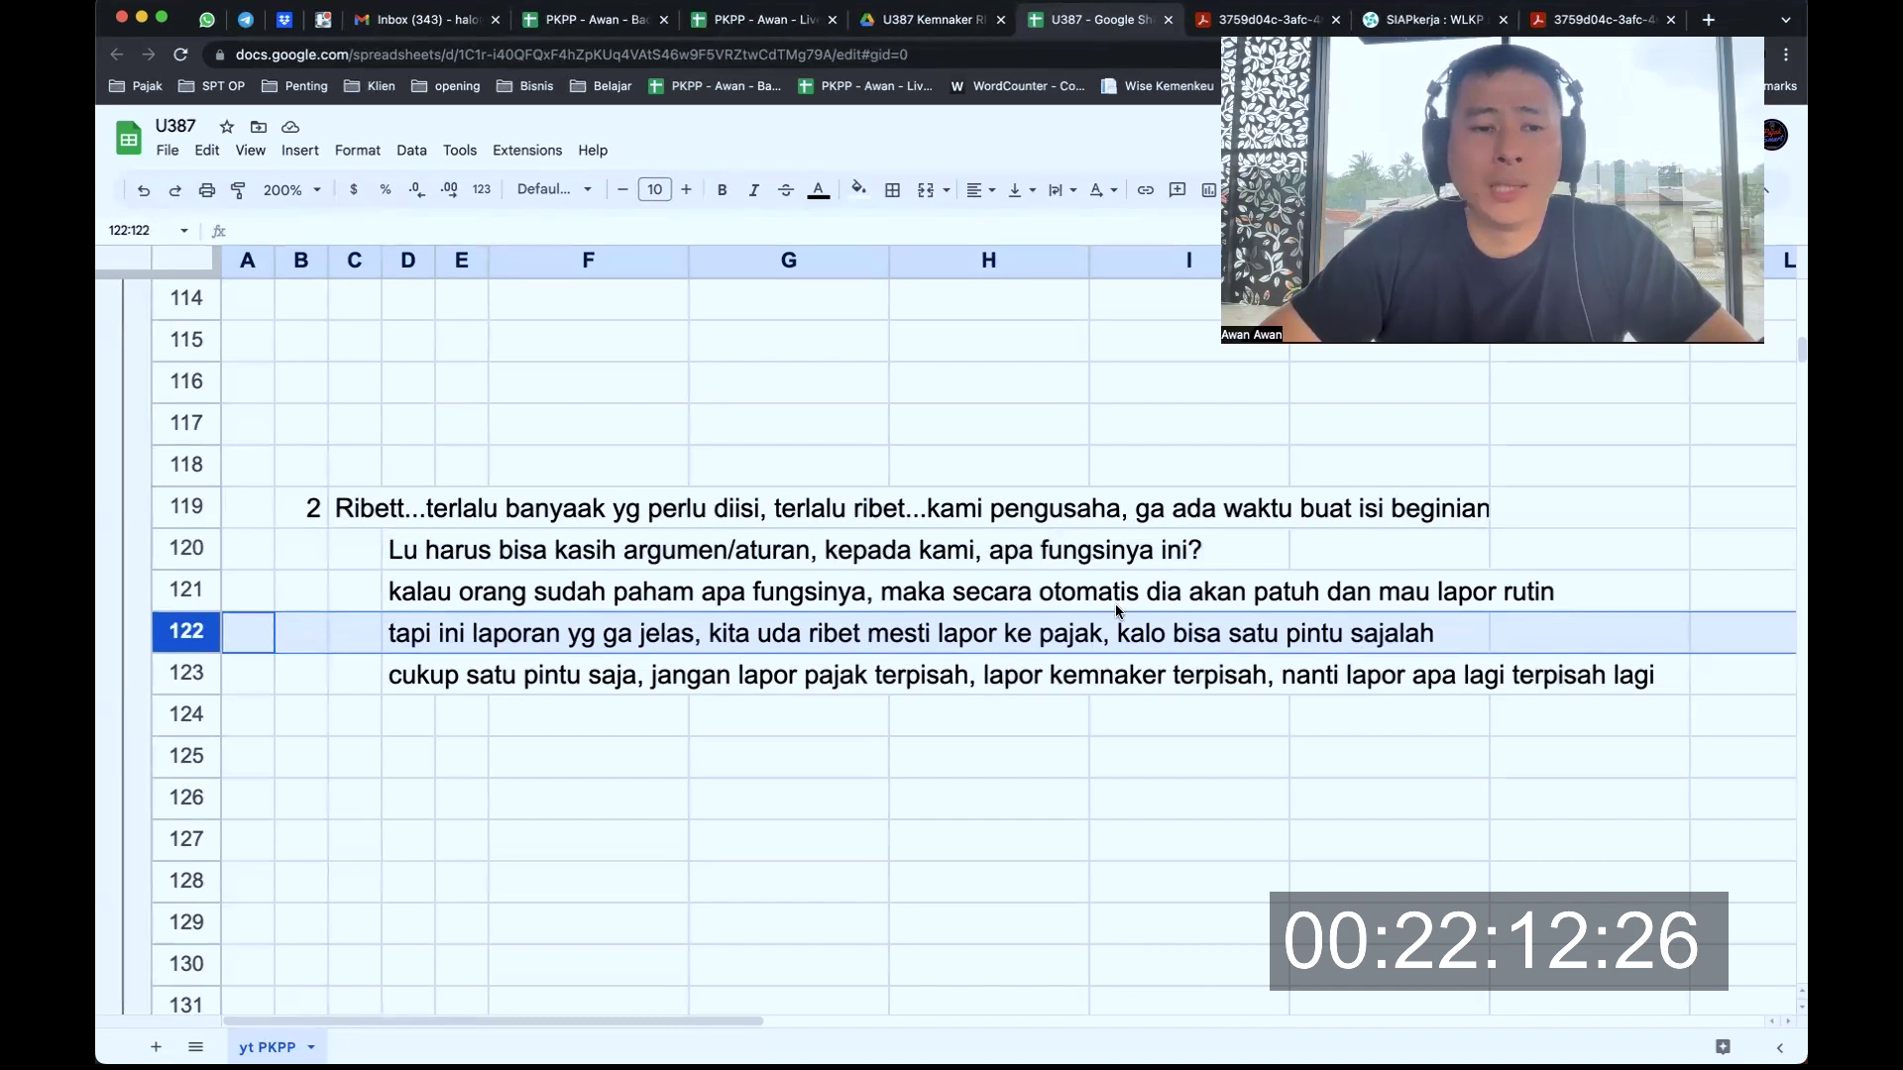
left_click(190, 675)
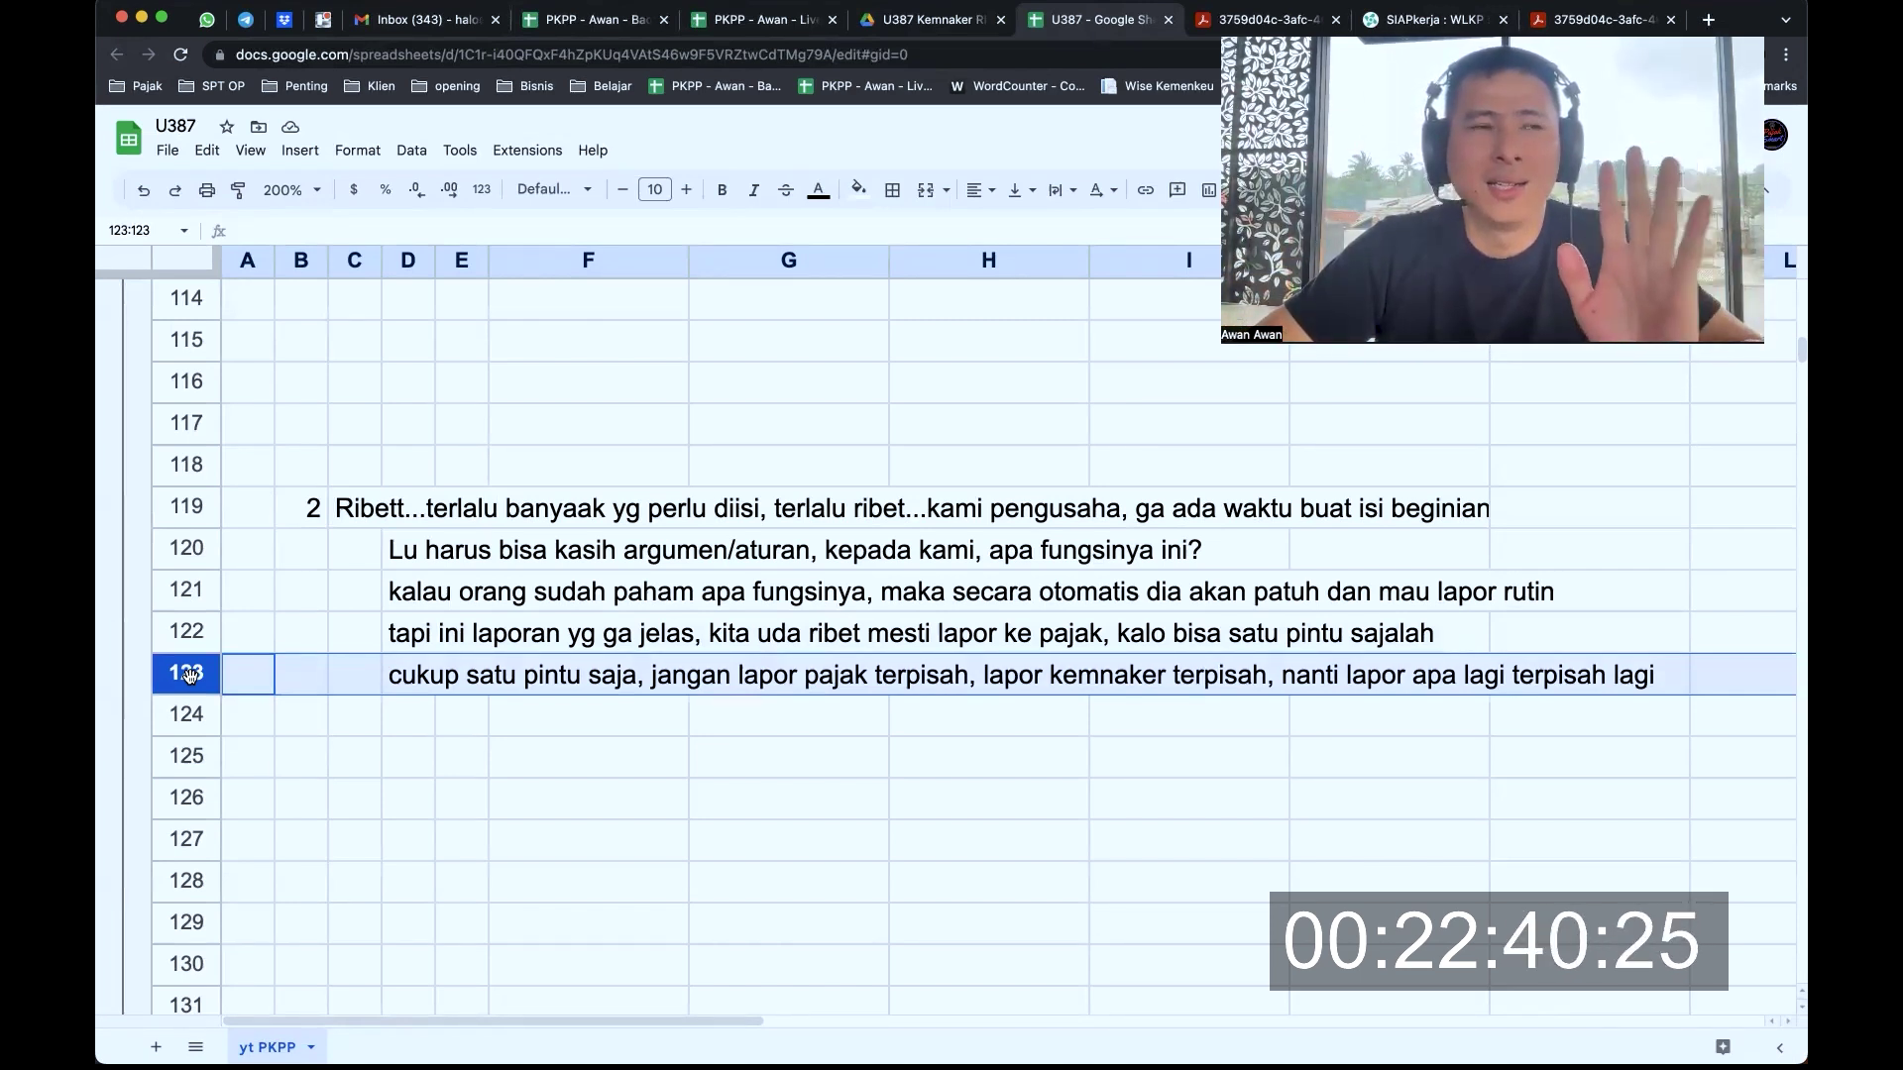
Step through critique point 3 notes in rows 140, 141, 142 and 143
scroll(490, 561, "down", 8)
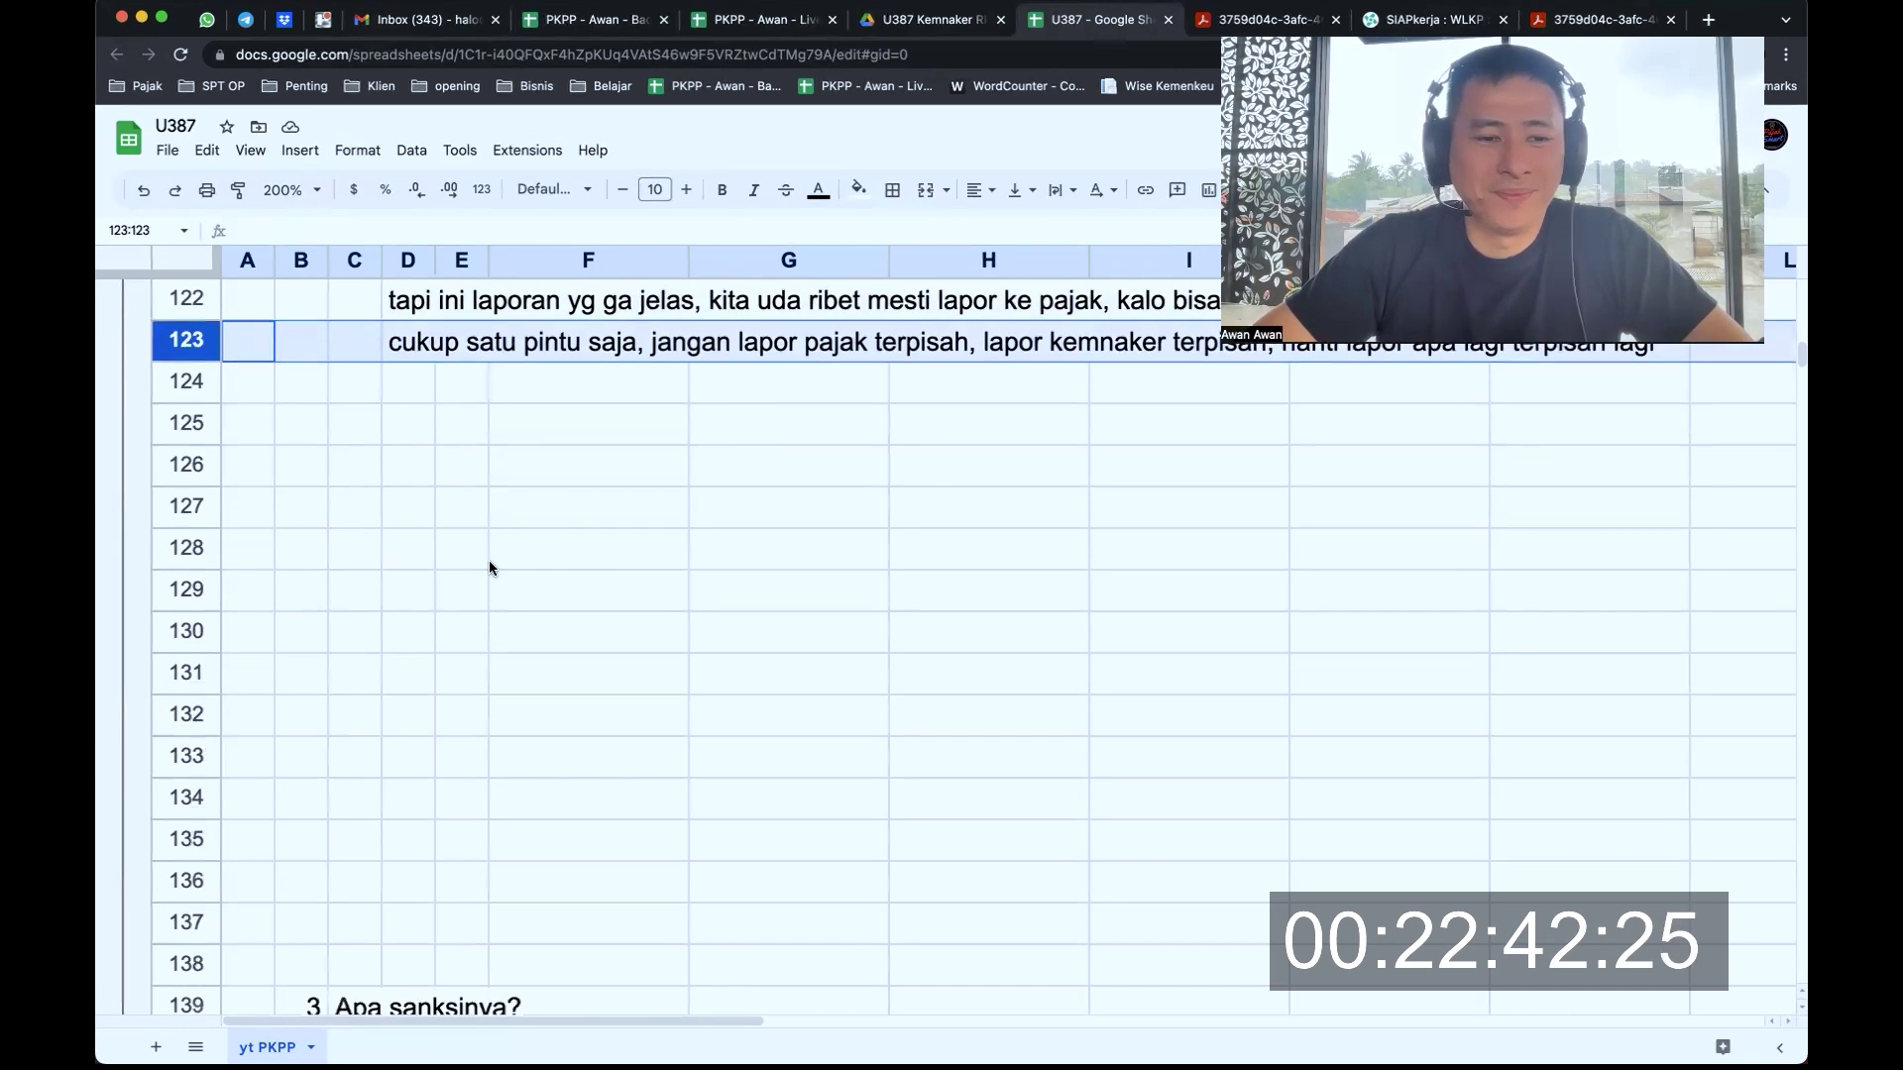
left_click_drag(218, 593, 210, 829)
scroll(609, 713, "down", 3)
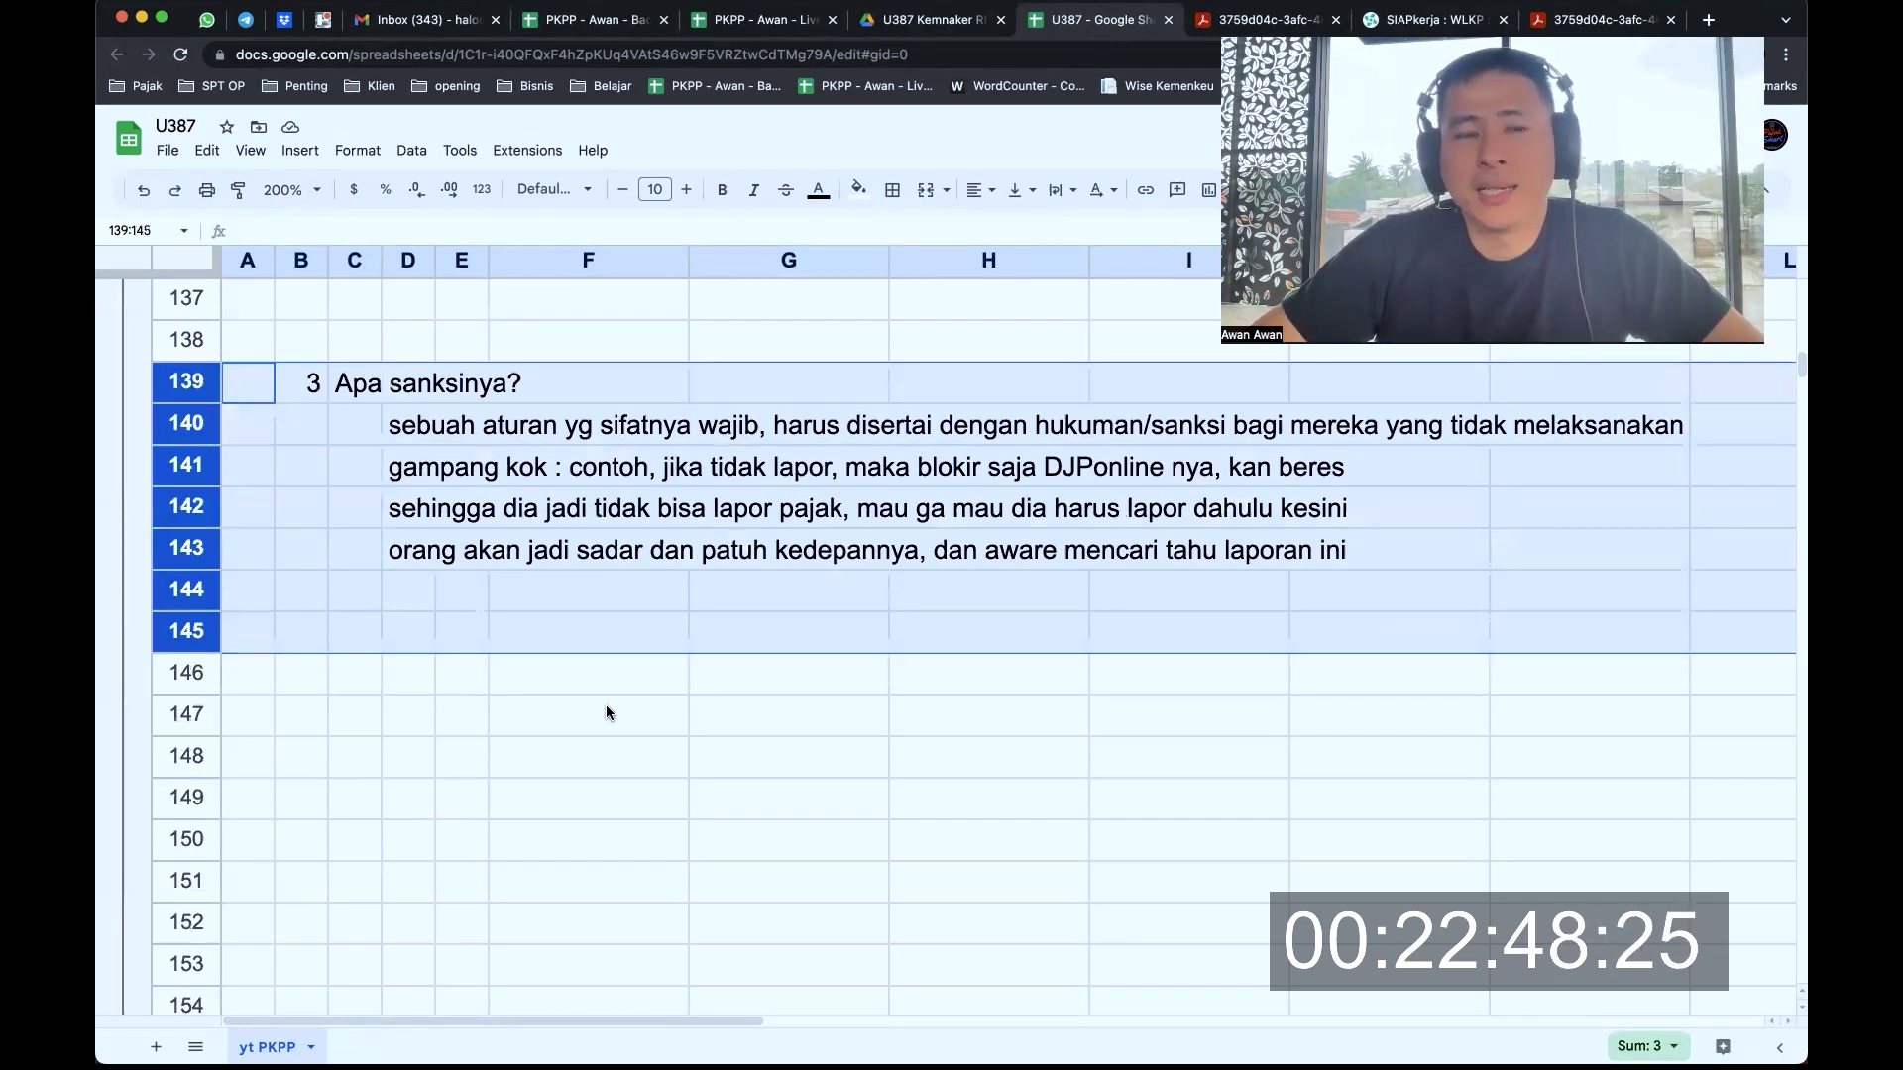
left_click(407, 425)
left_click(185, 423)
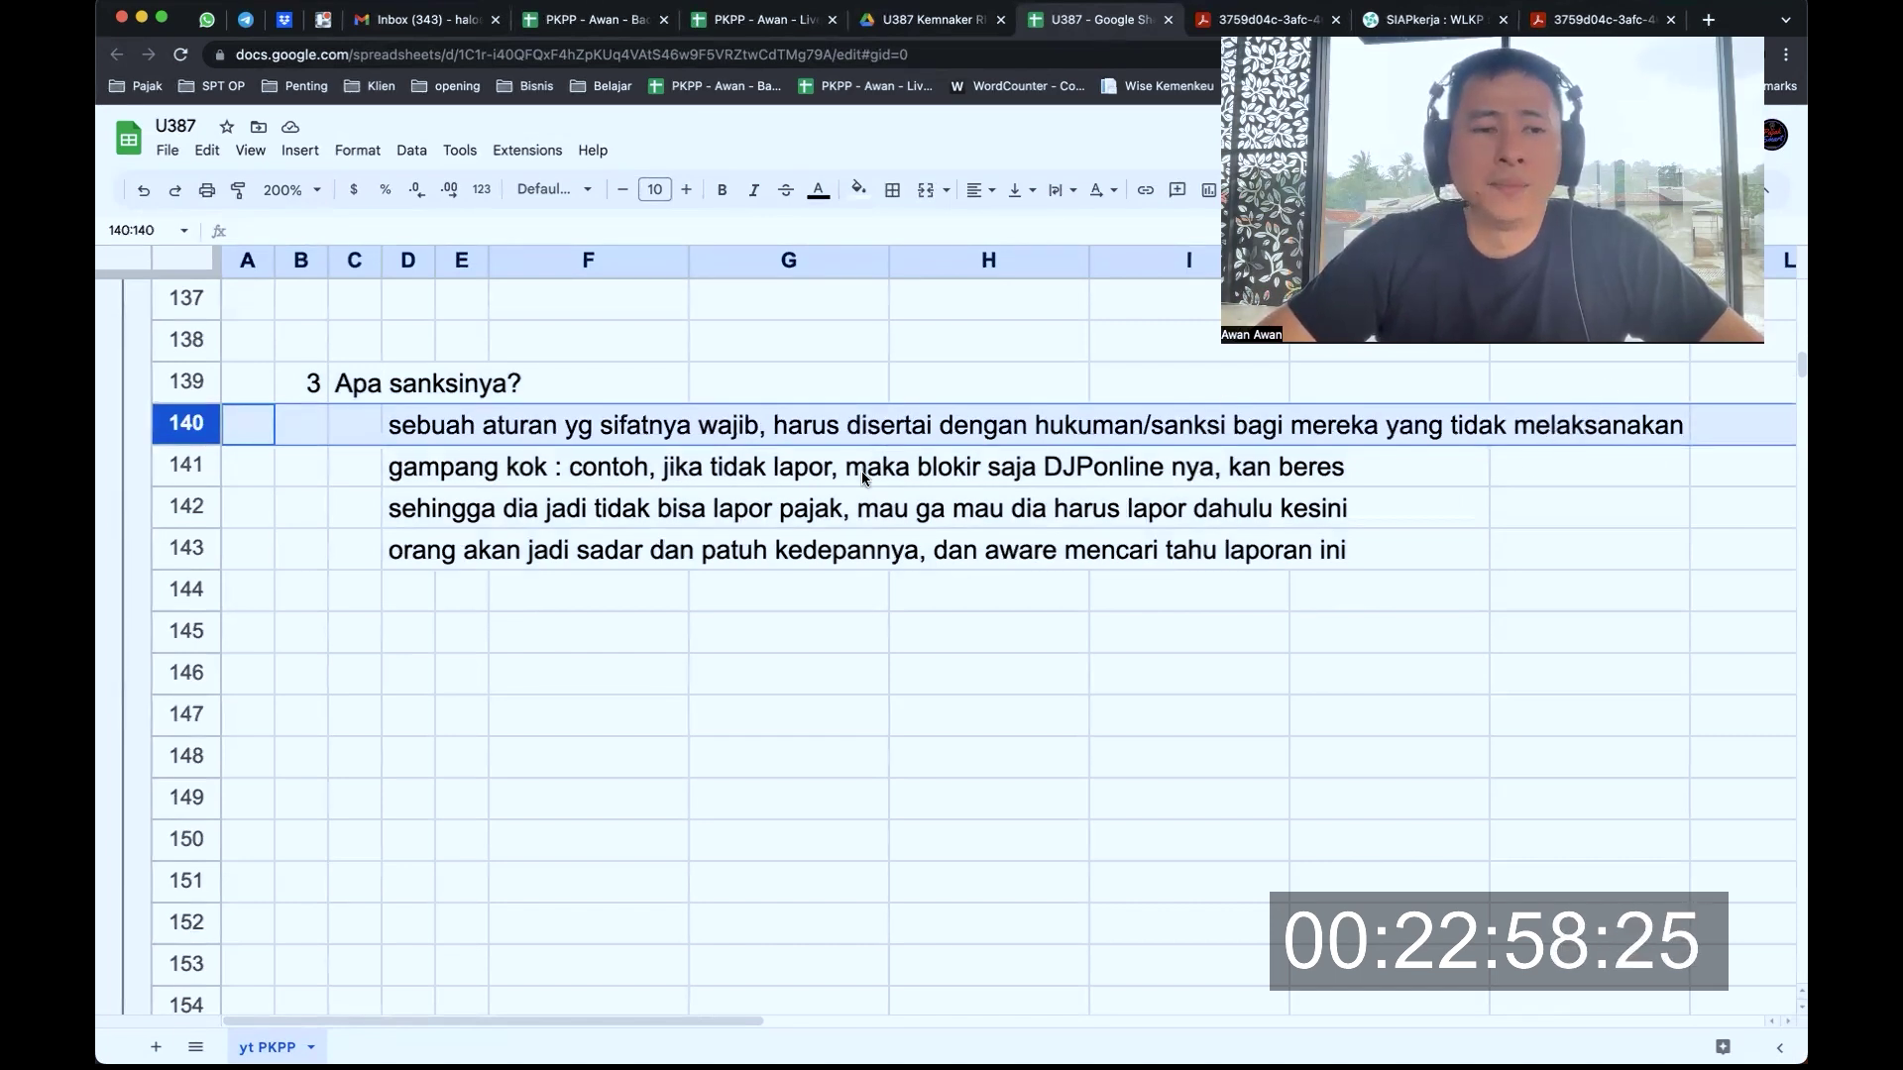
left_click(195, 462)
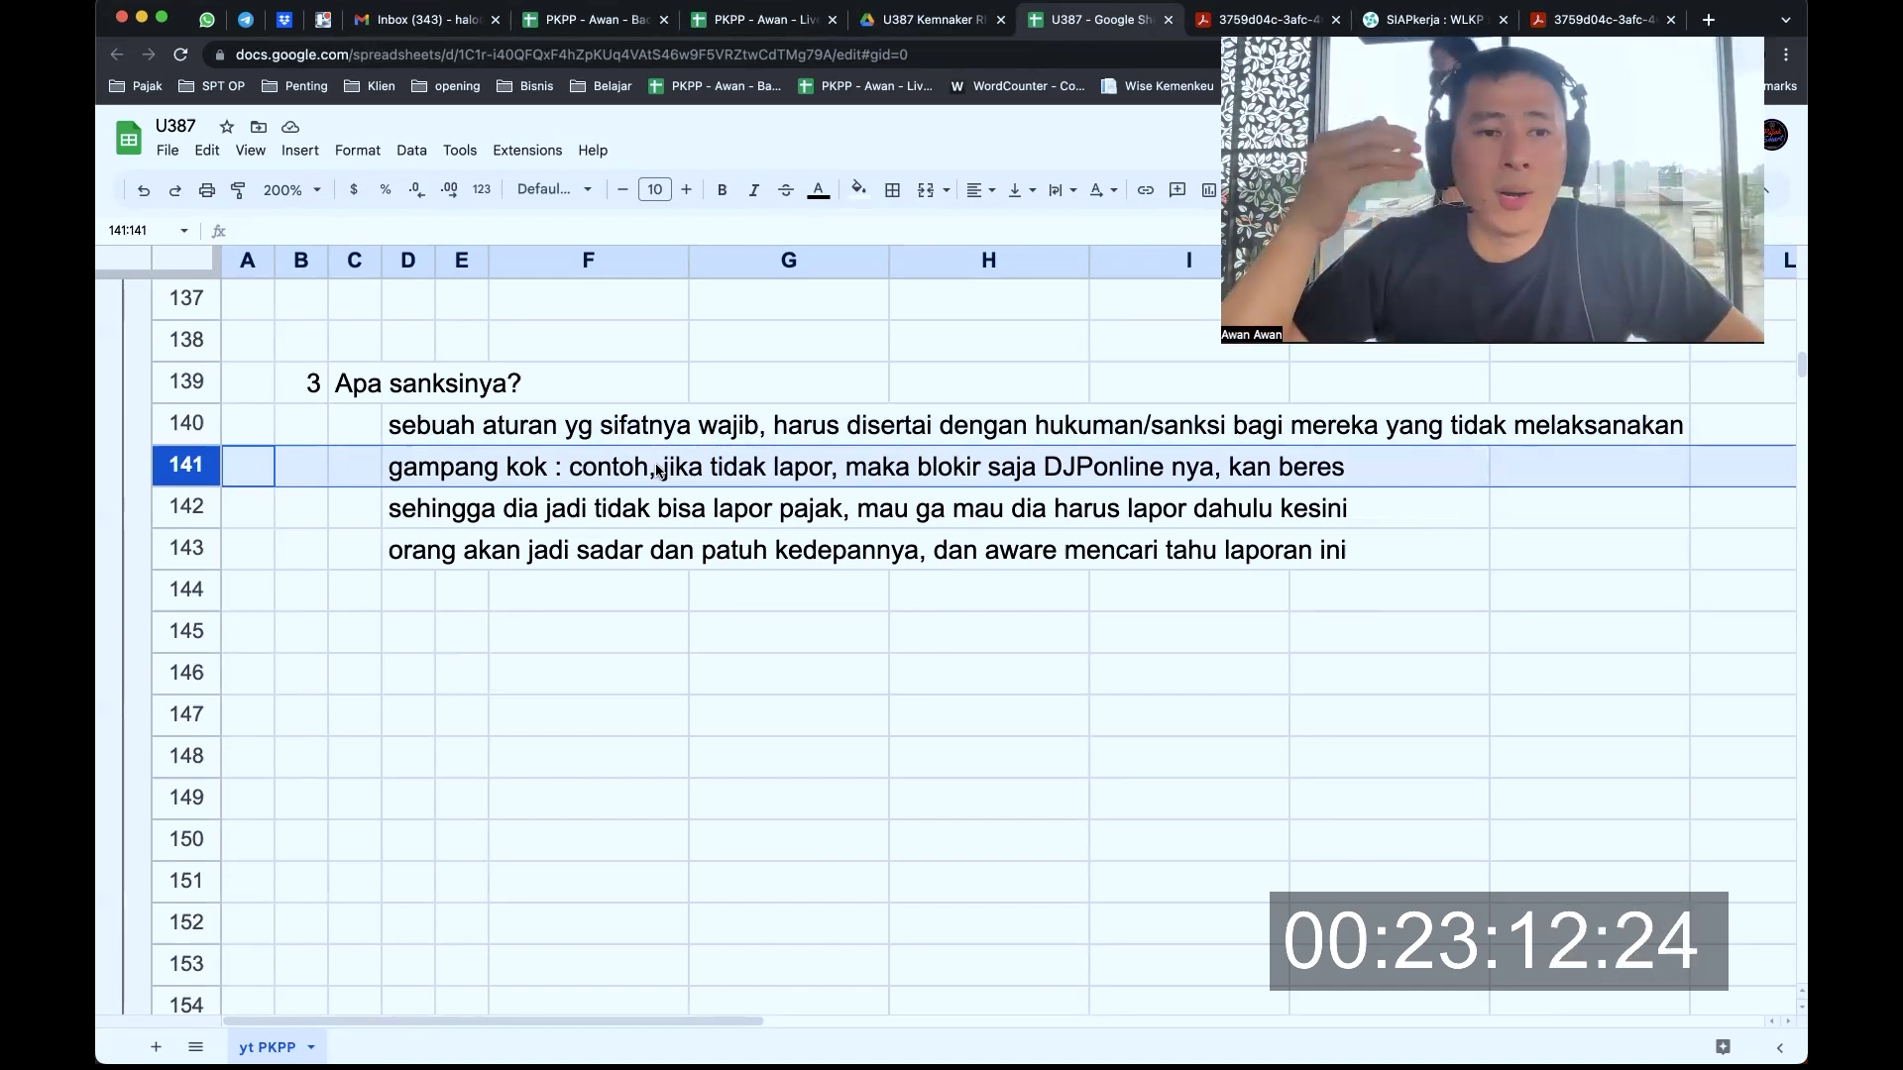
left_click(195, 508)
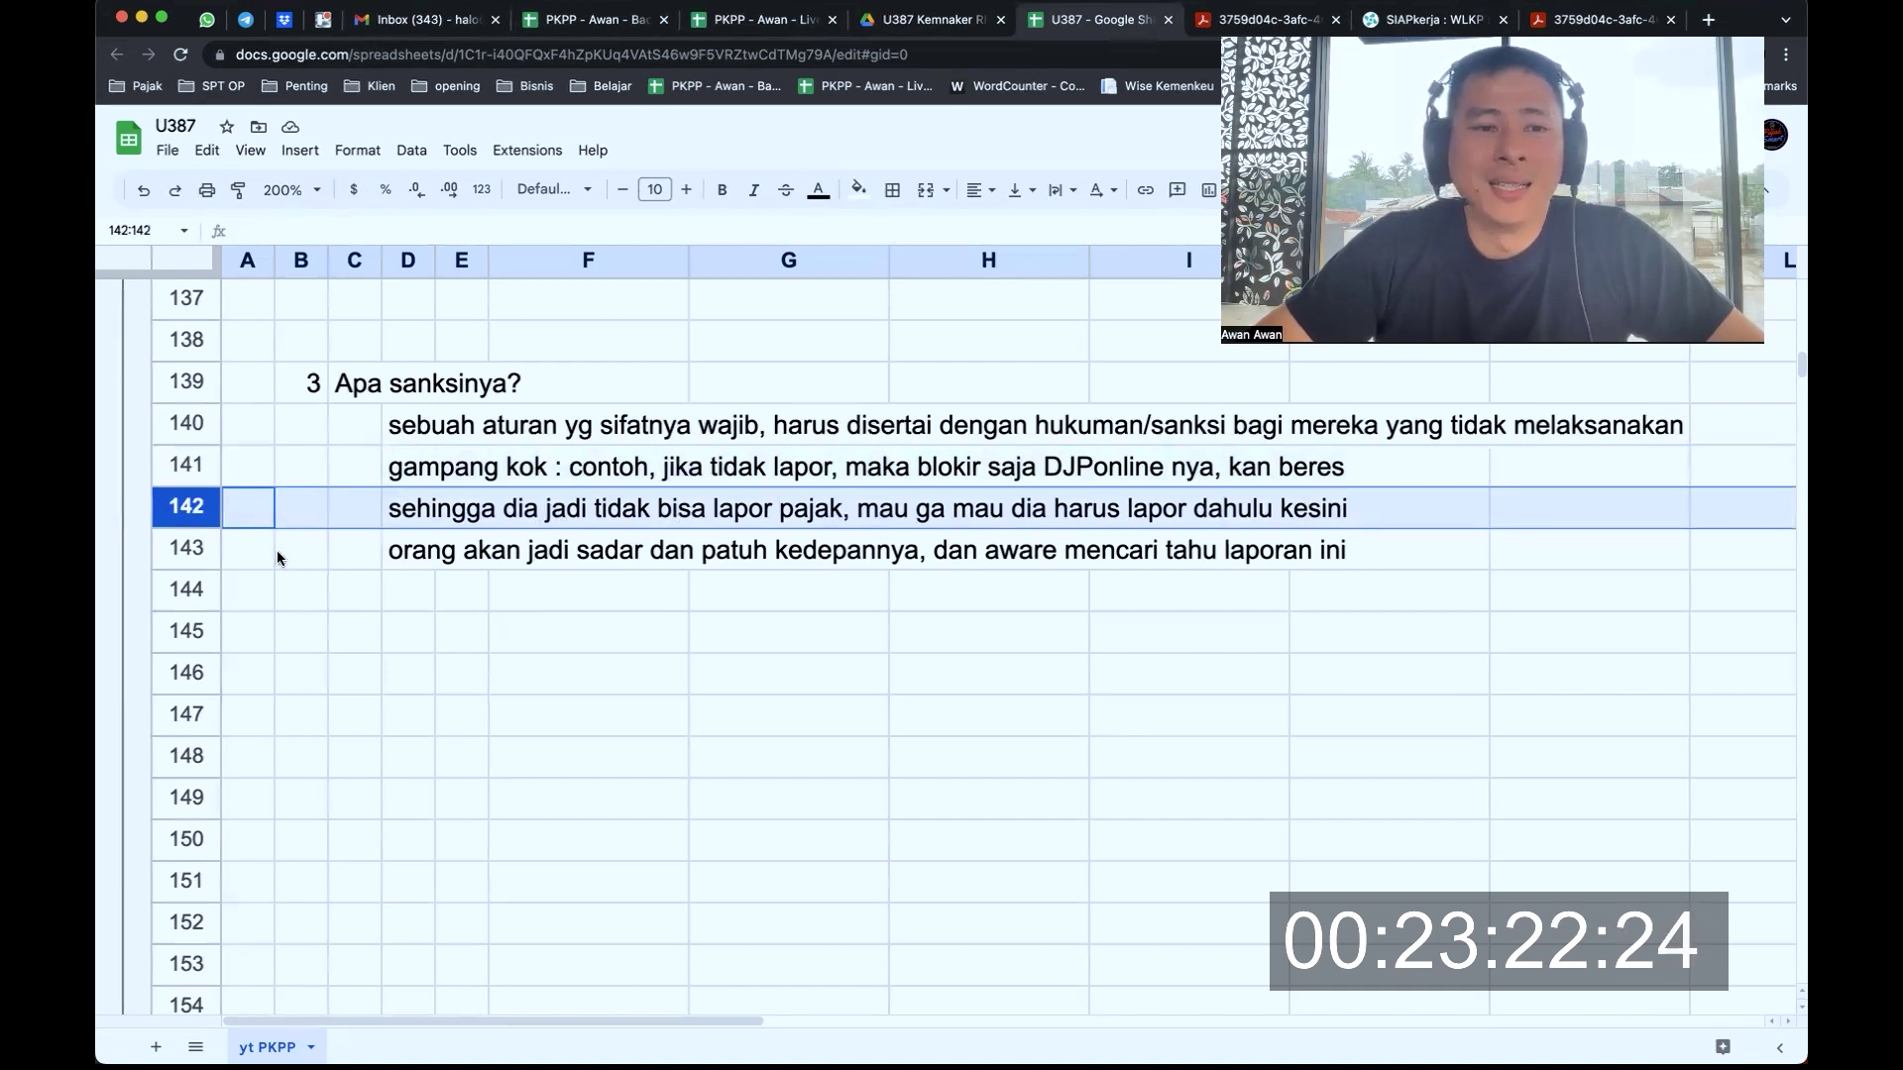
left_click(194, 546)
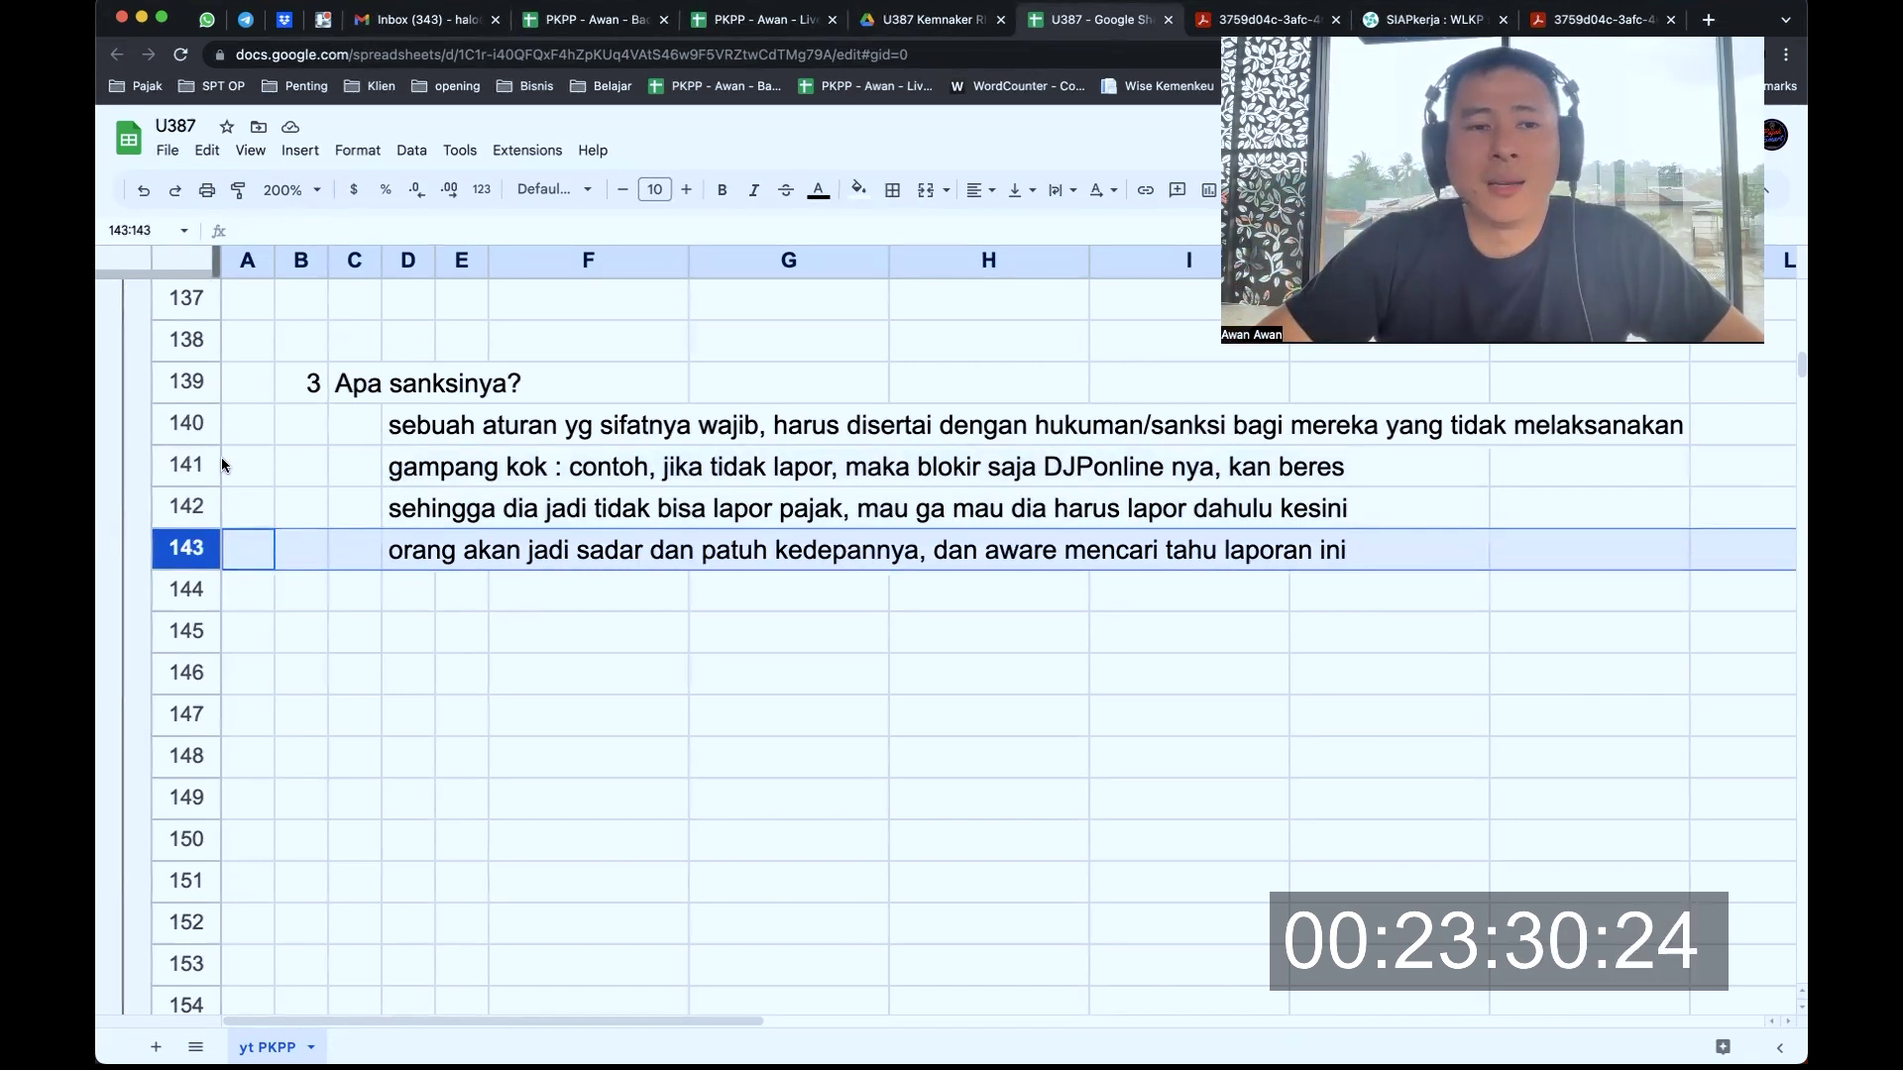
Bold the 'Apa sanksinya?' heading in row 139, glancing at Mail and back
left_click(180, 382)
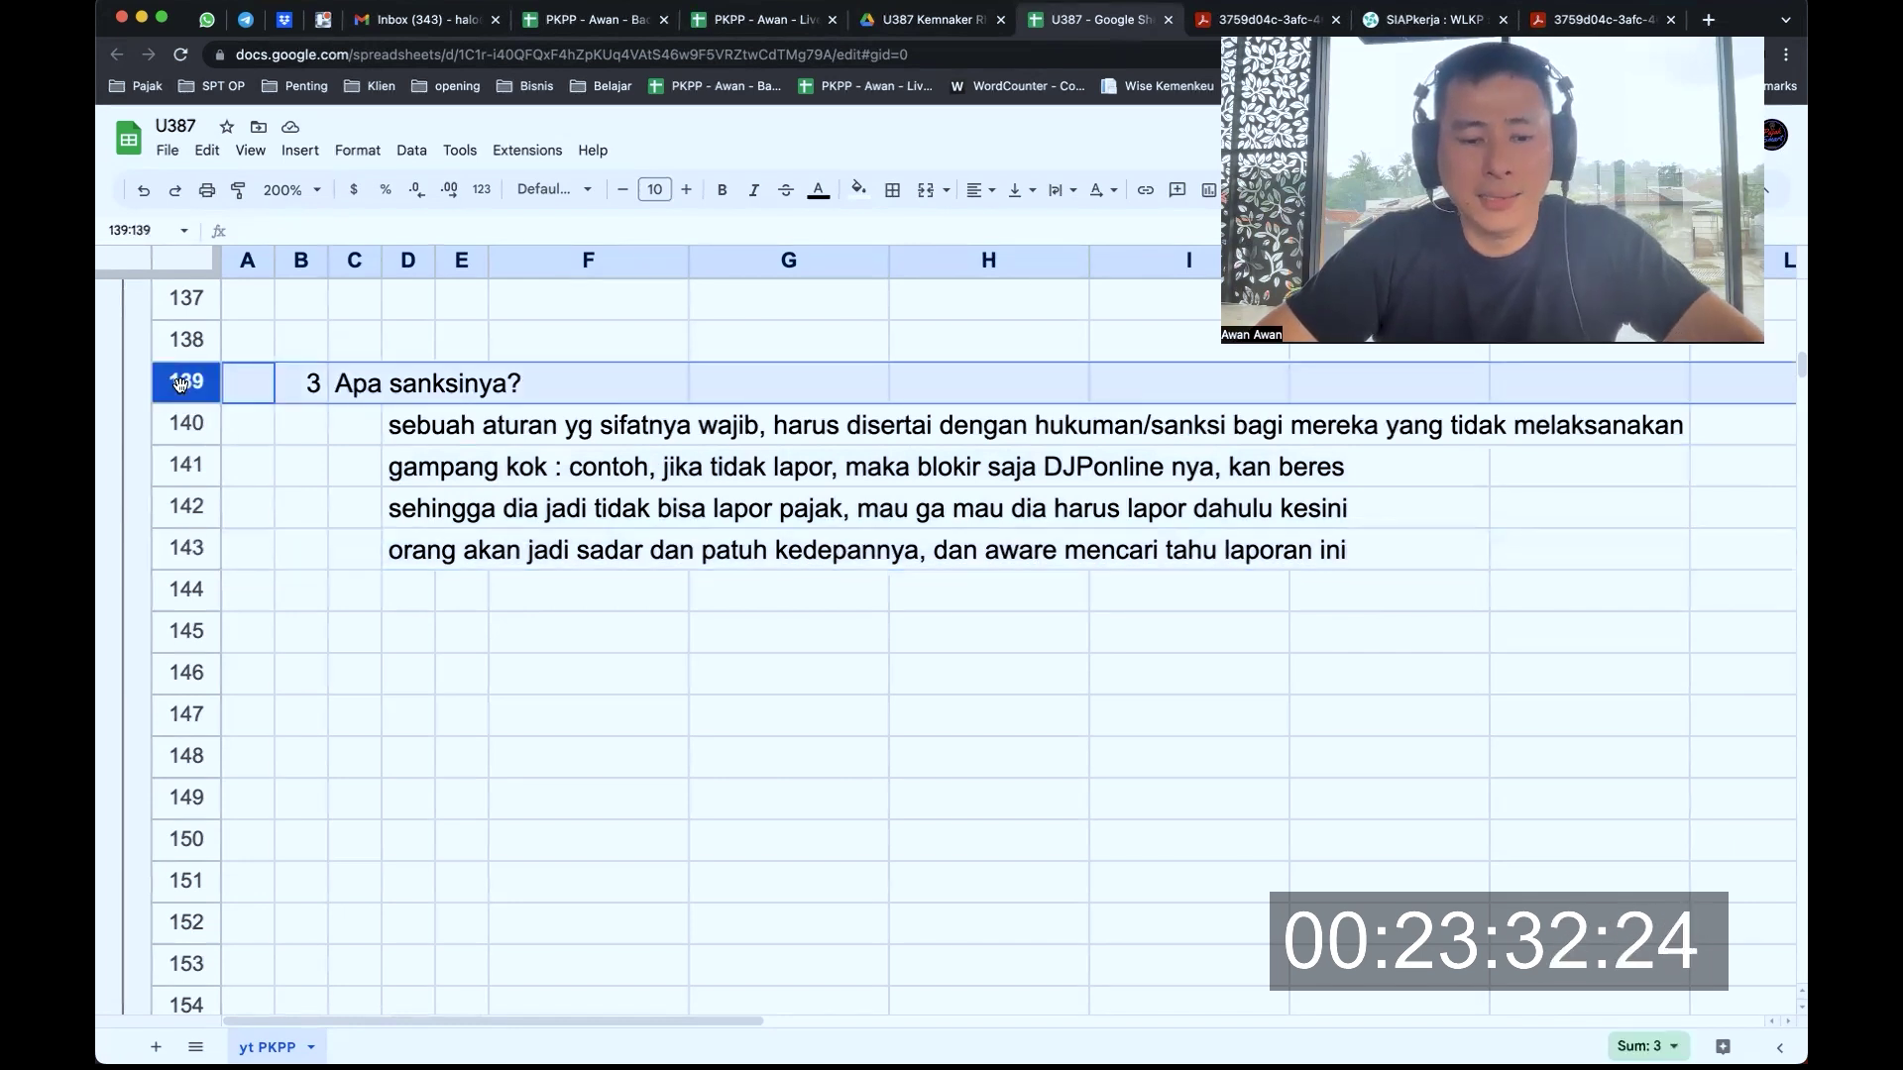
key("super+b")
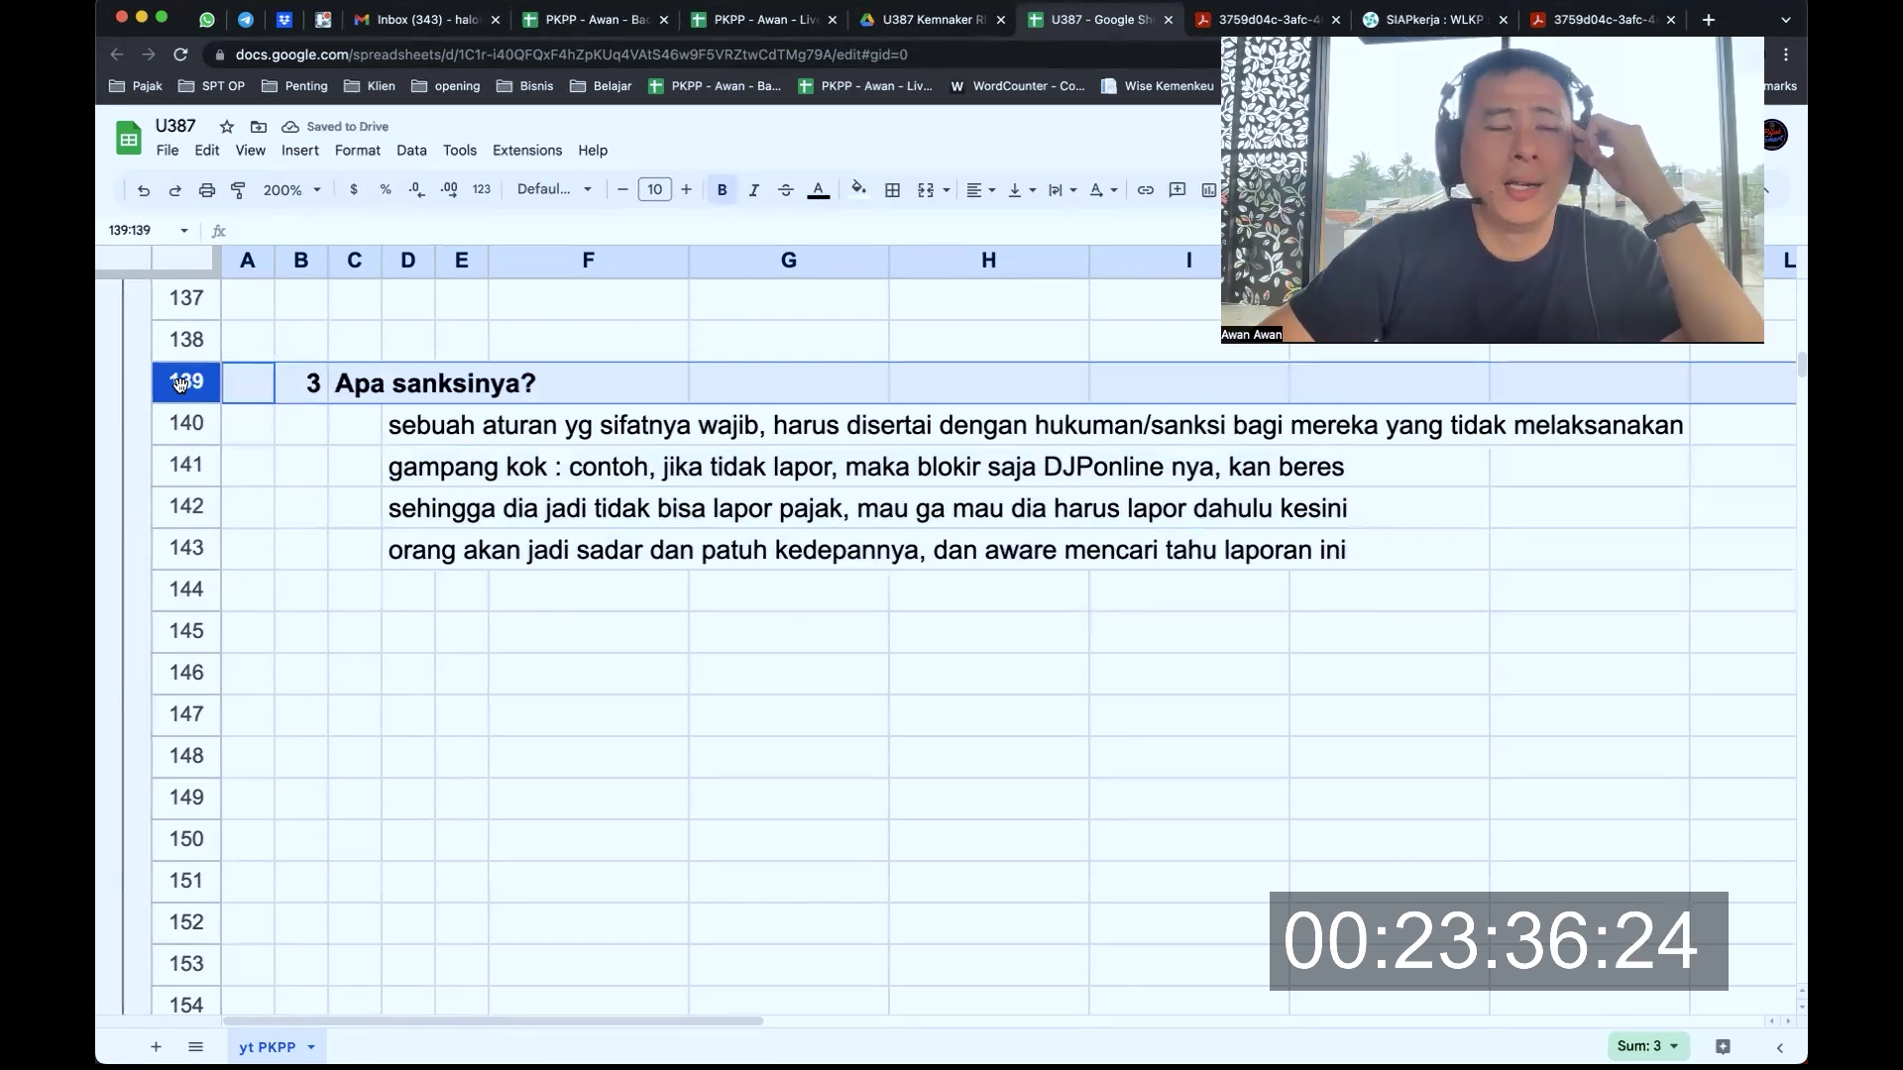
key("super+Tab")
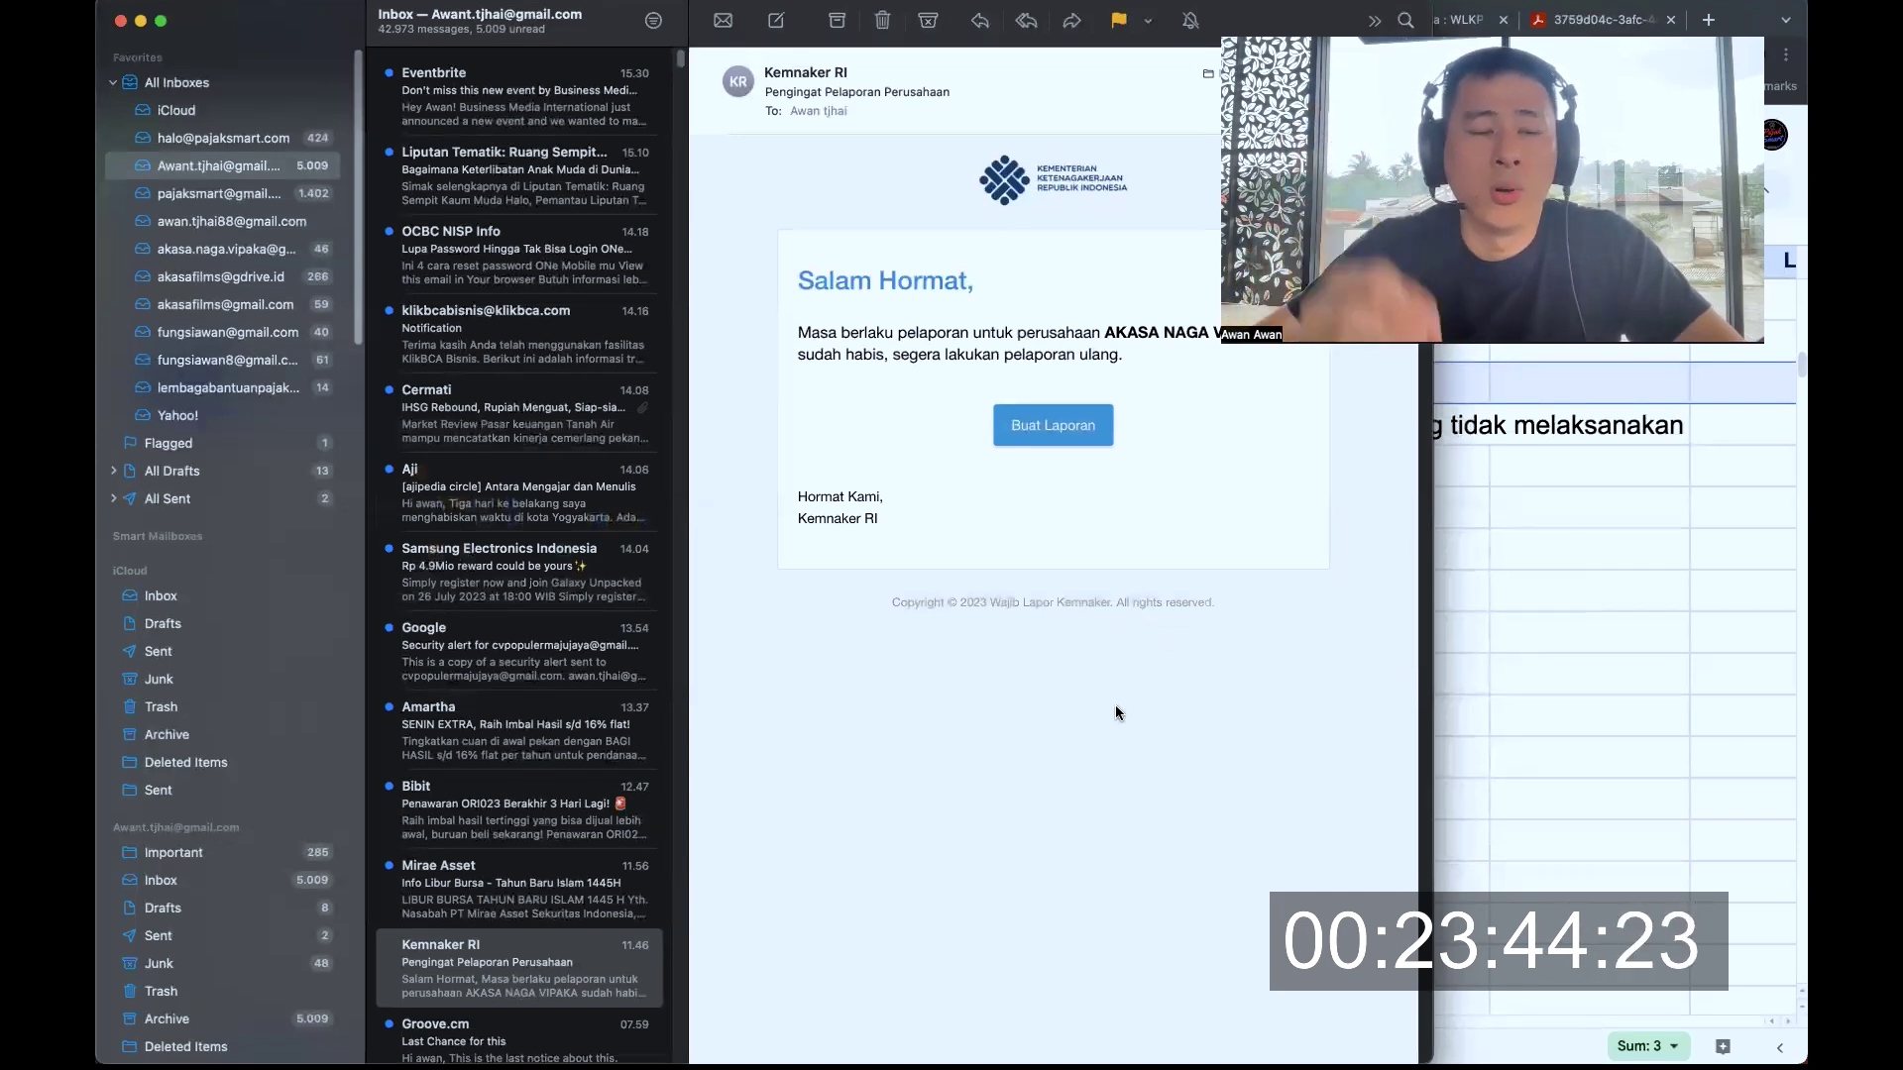
key("super+Tab")
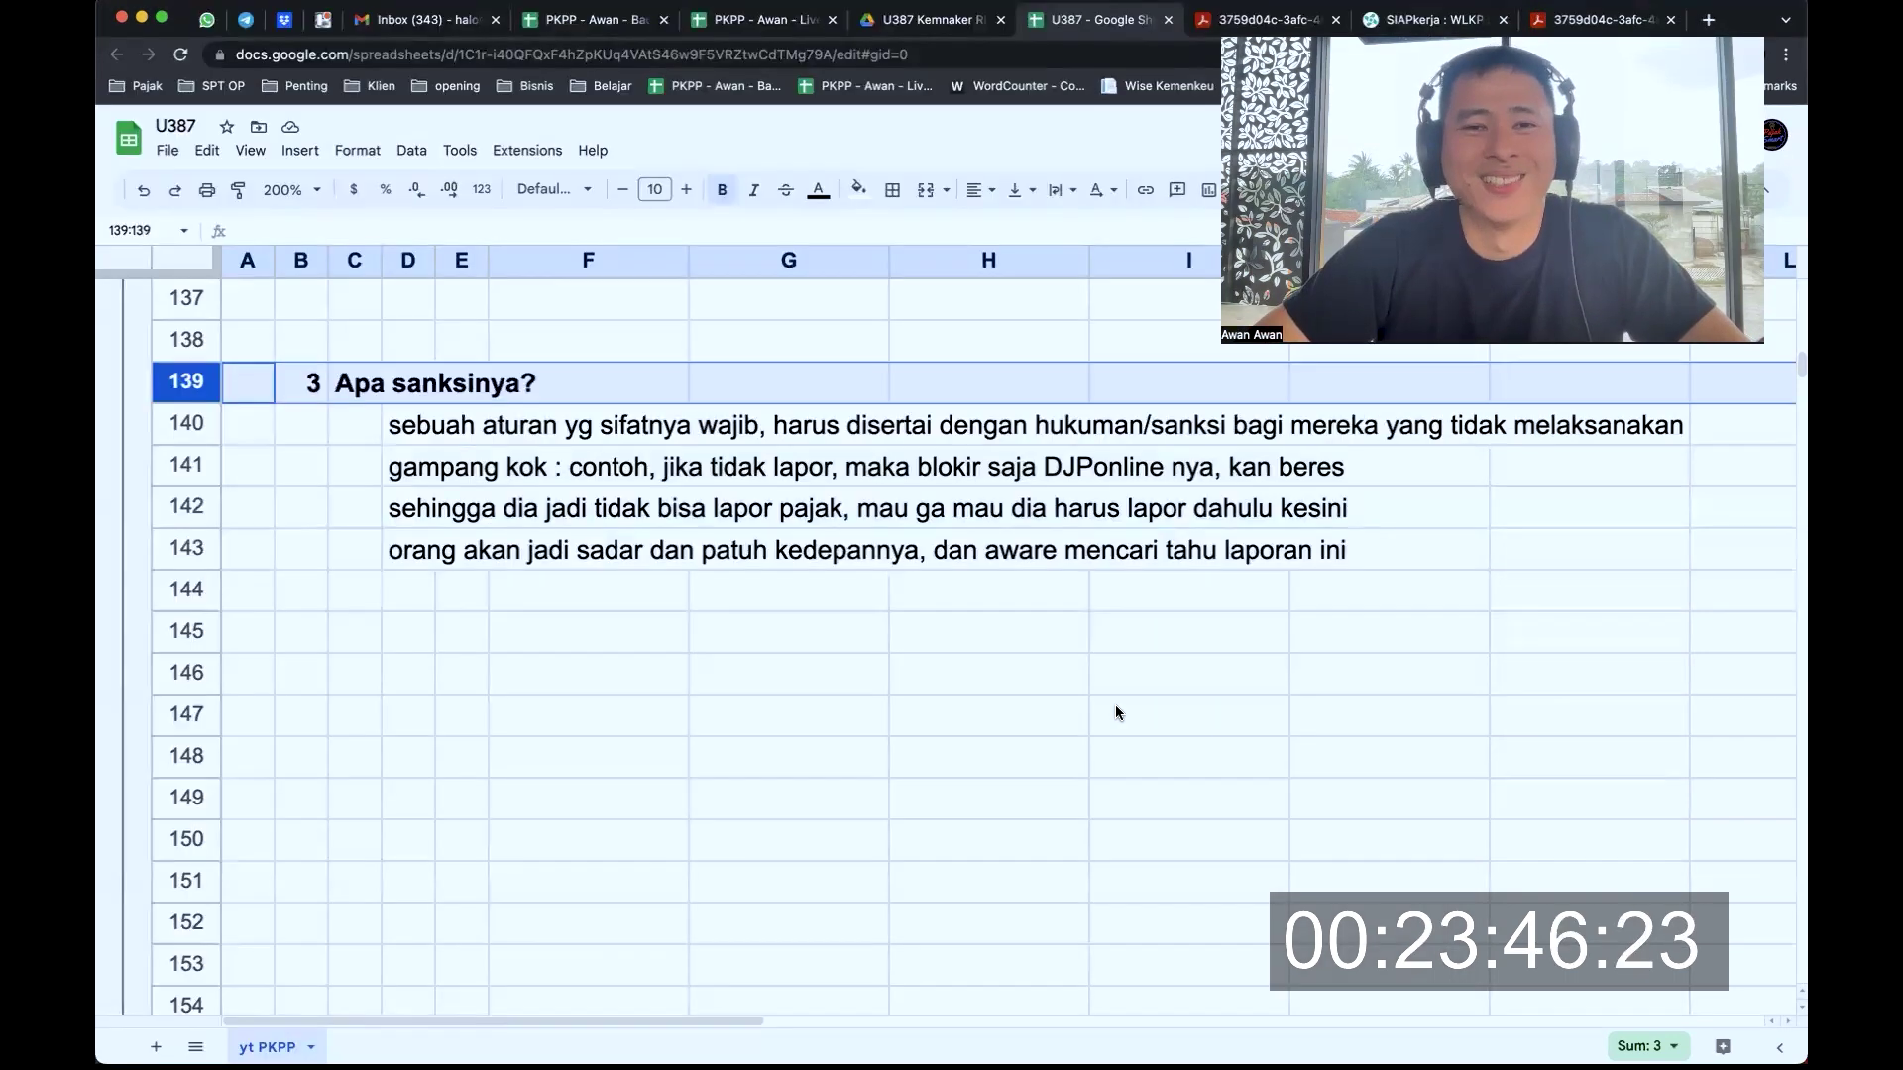
Bold the section 4 heading 'Hanya formalias?' in row 159
scroll(377, 431, "down", 5)
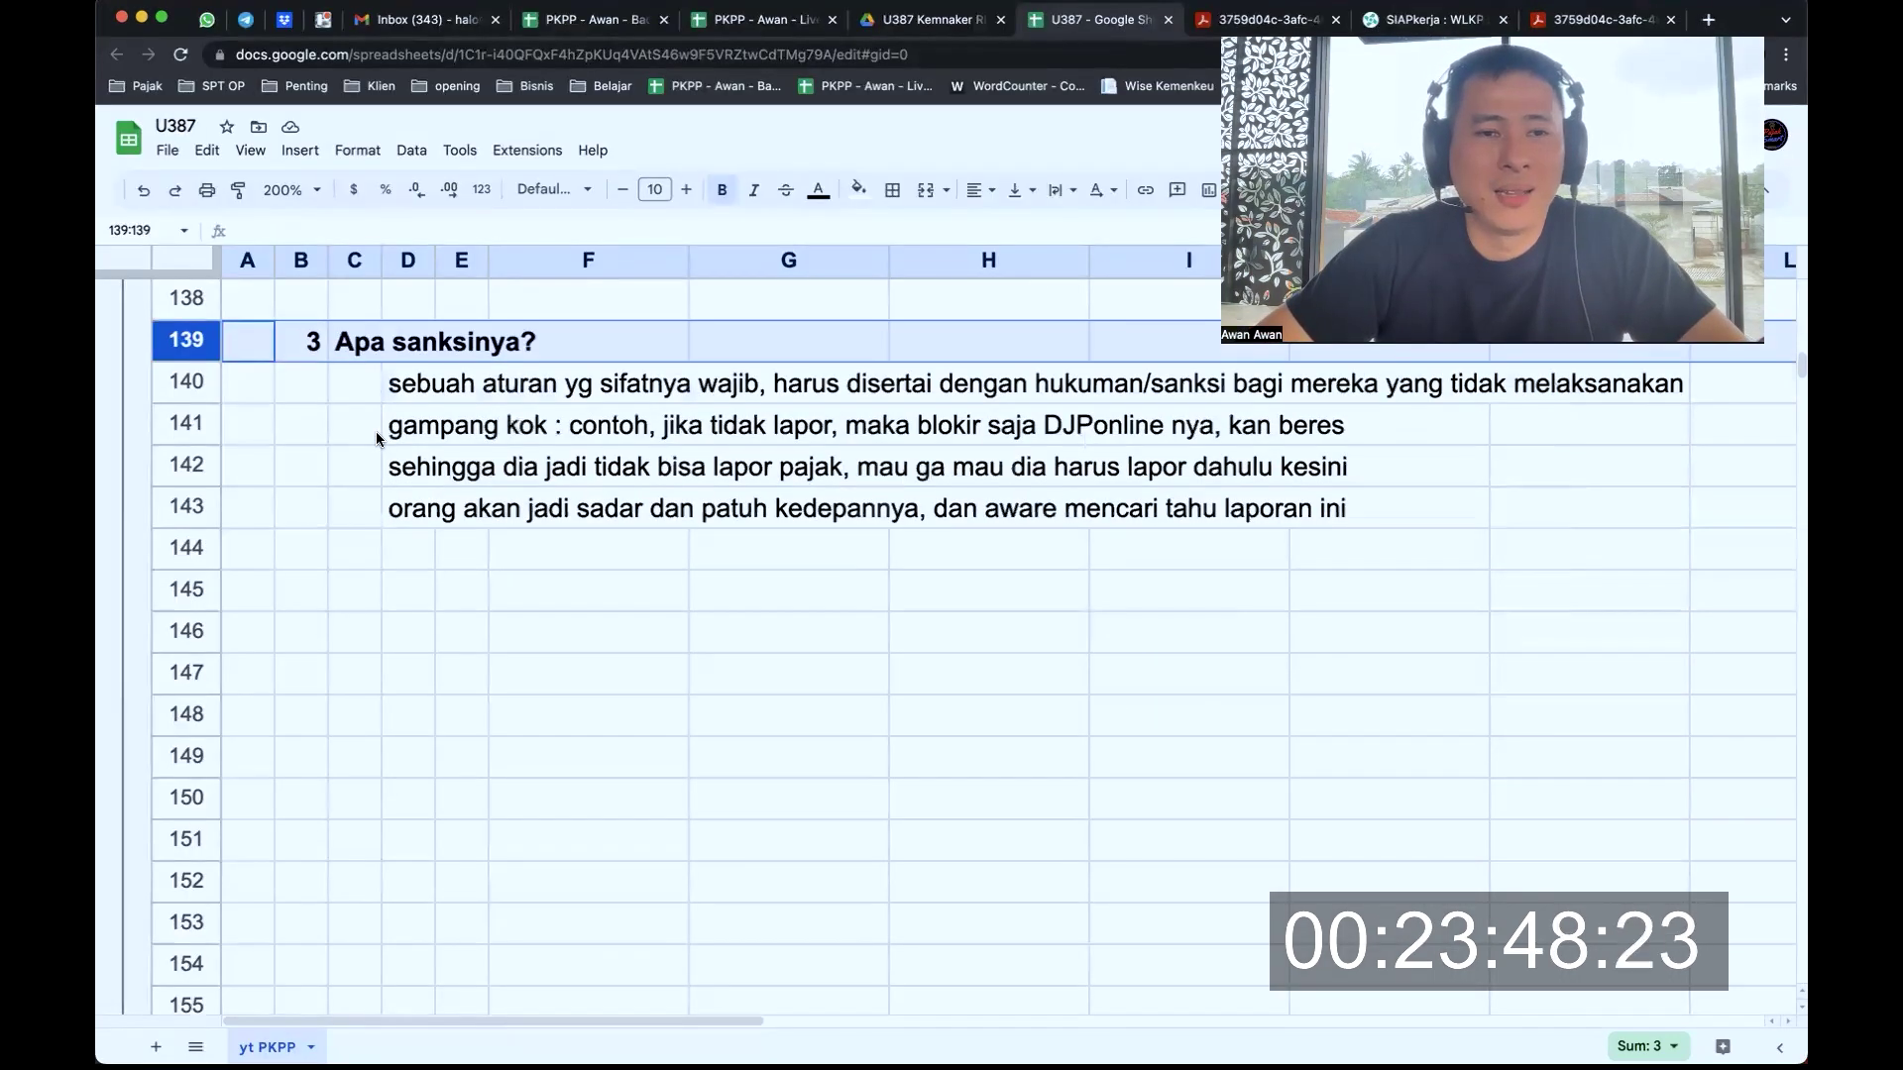
scroll(377, 431, "down", 4)
left_click_drag(210, 546, 216, 748)
scroll(575, 640, "down", 2)
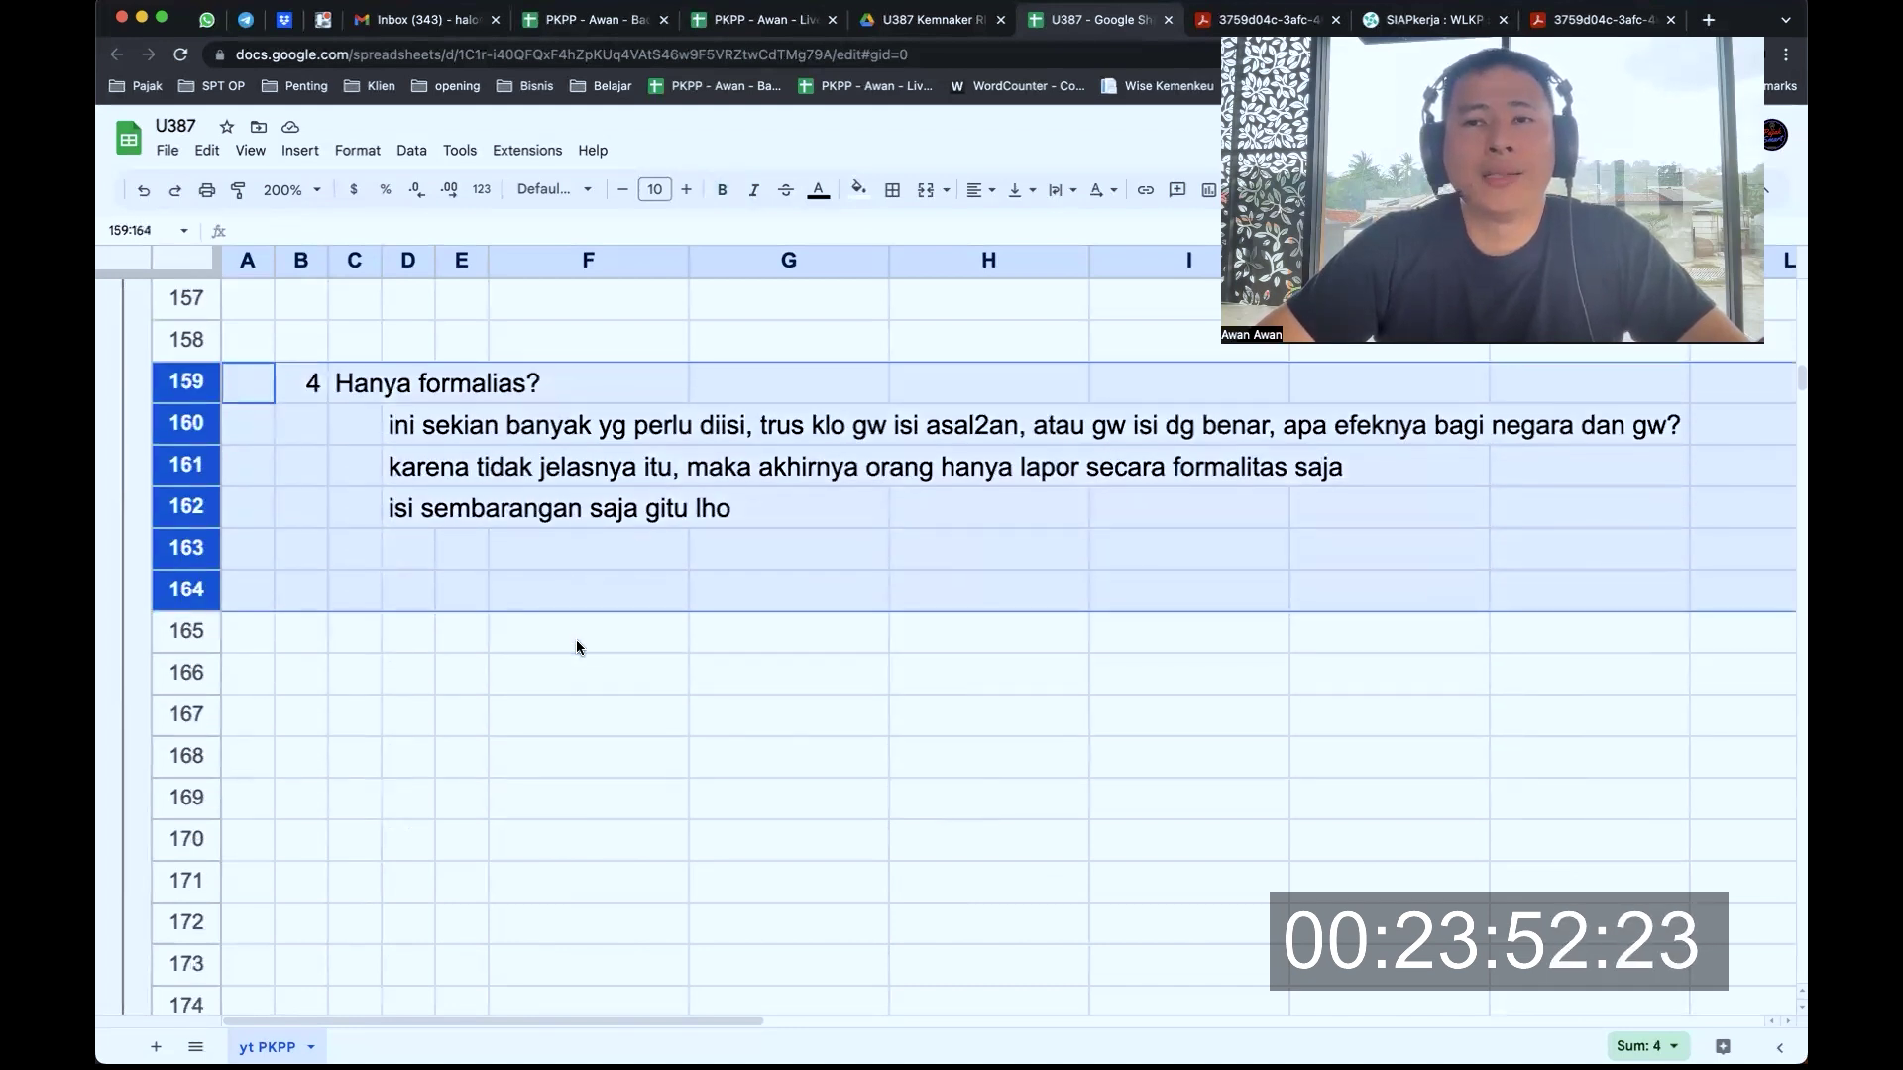
left_click(301, 391)
key("shift+space")
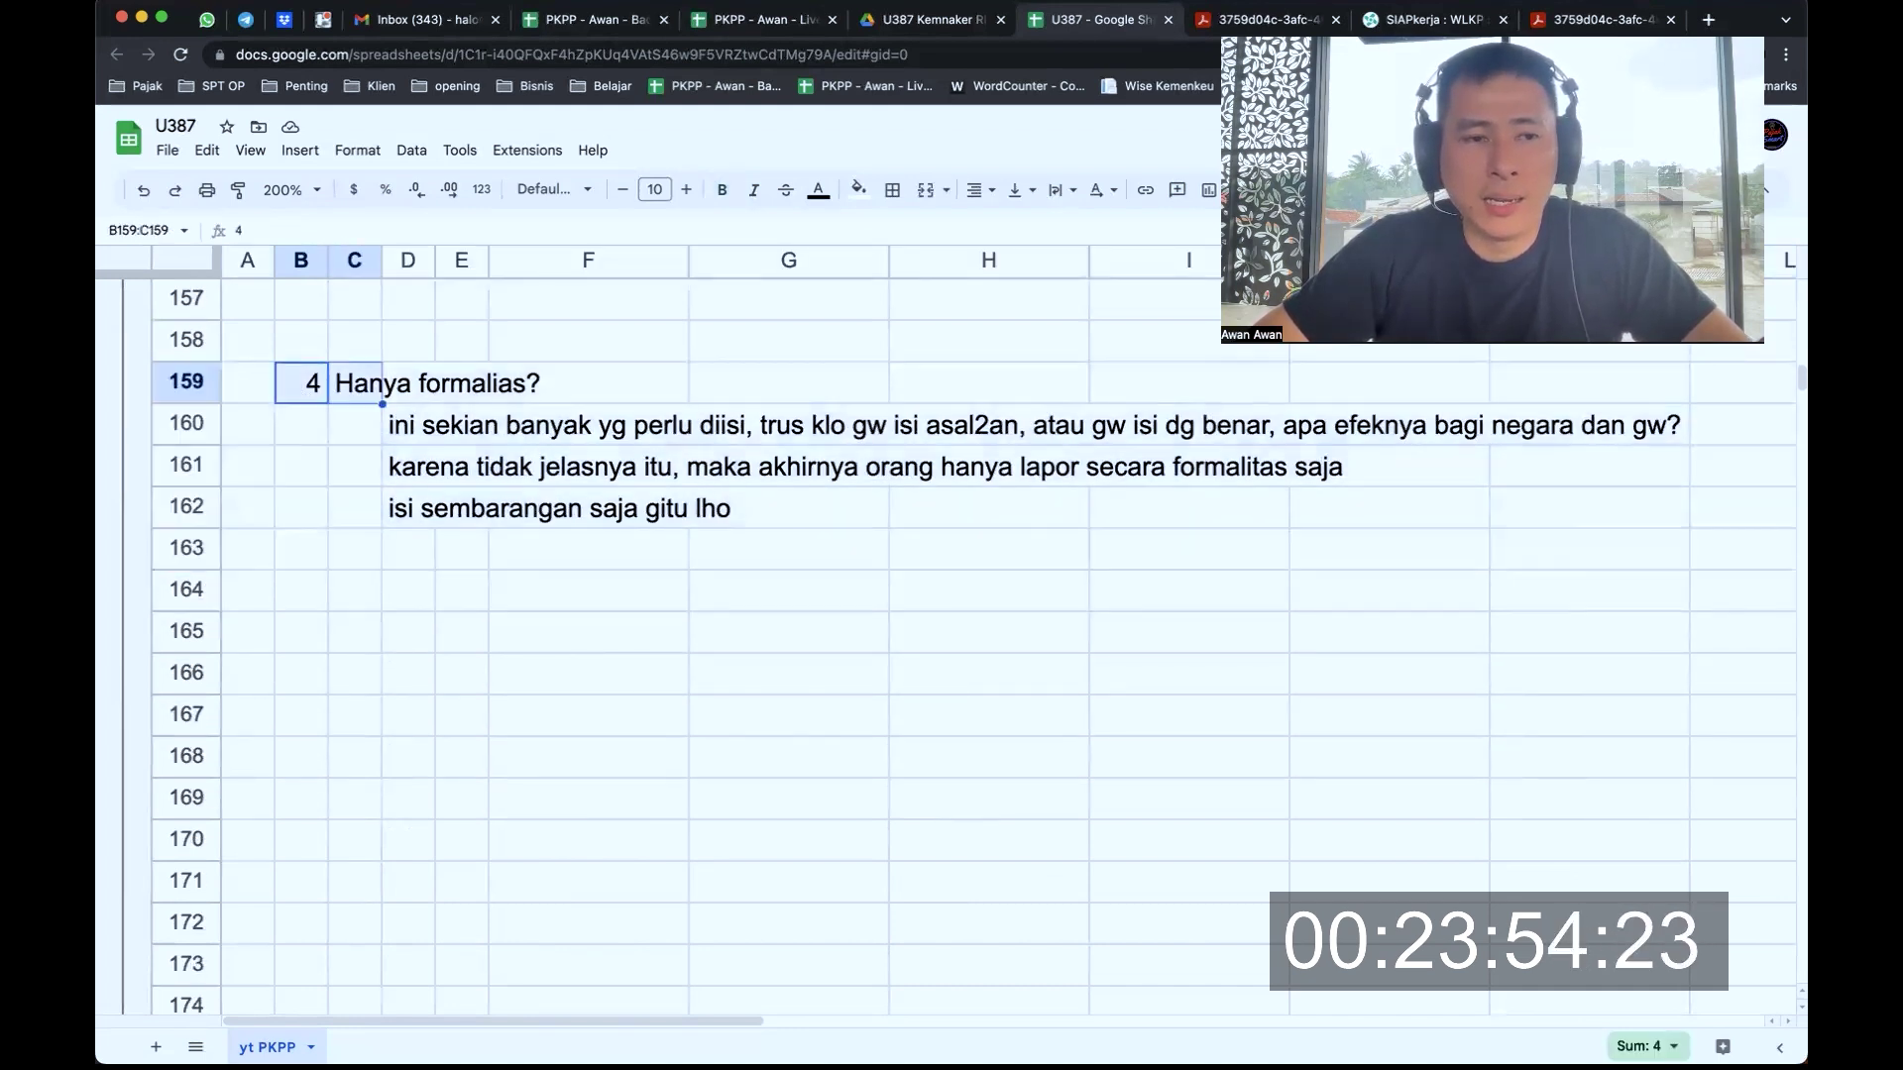
key("super+b")
Review notes in rows 160–162 against the stuck Jaminan Sosial tab, then select all three
left_click(402, 428)
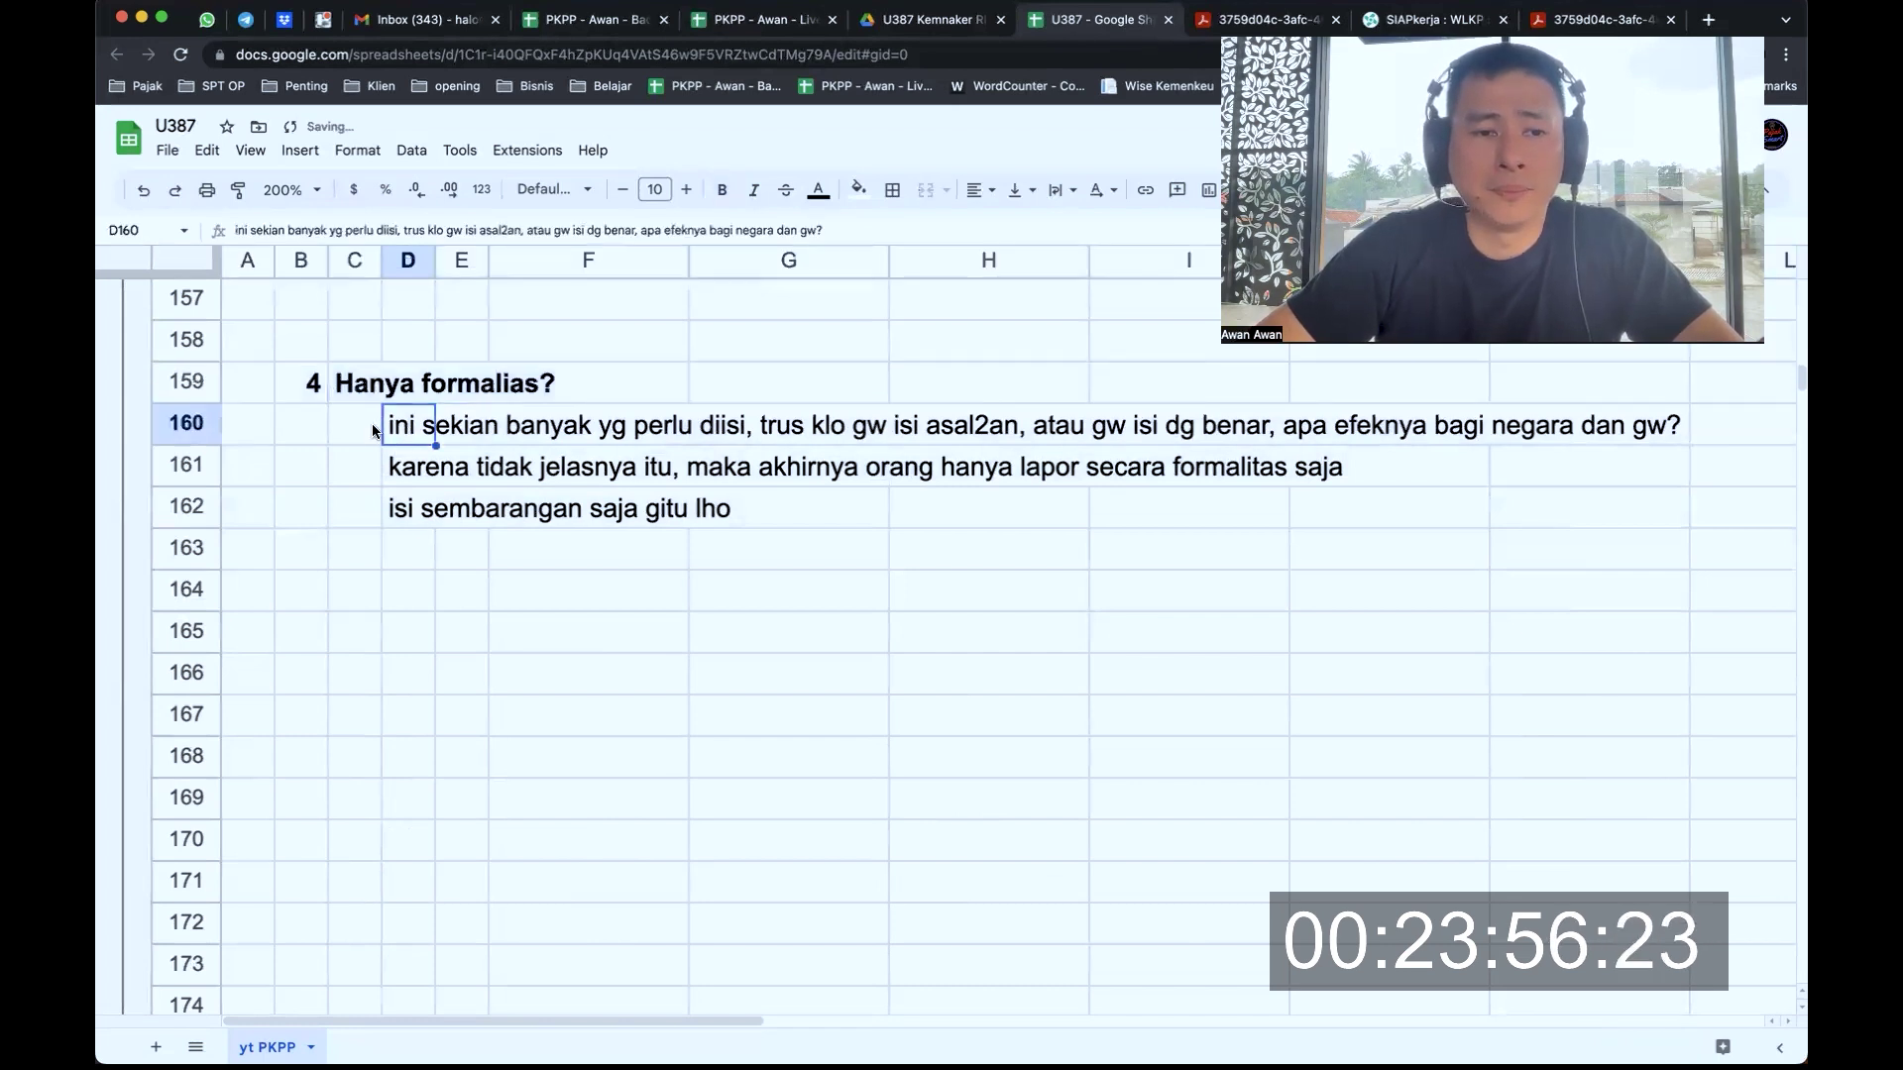
left_click(191, 424)
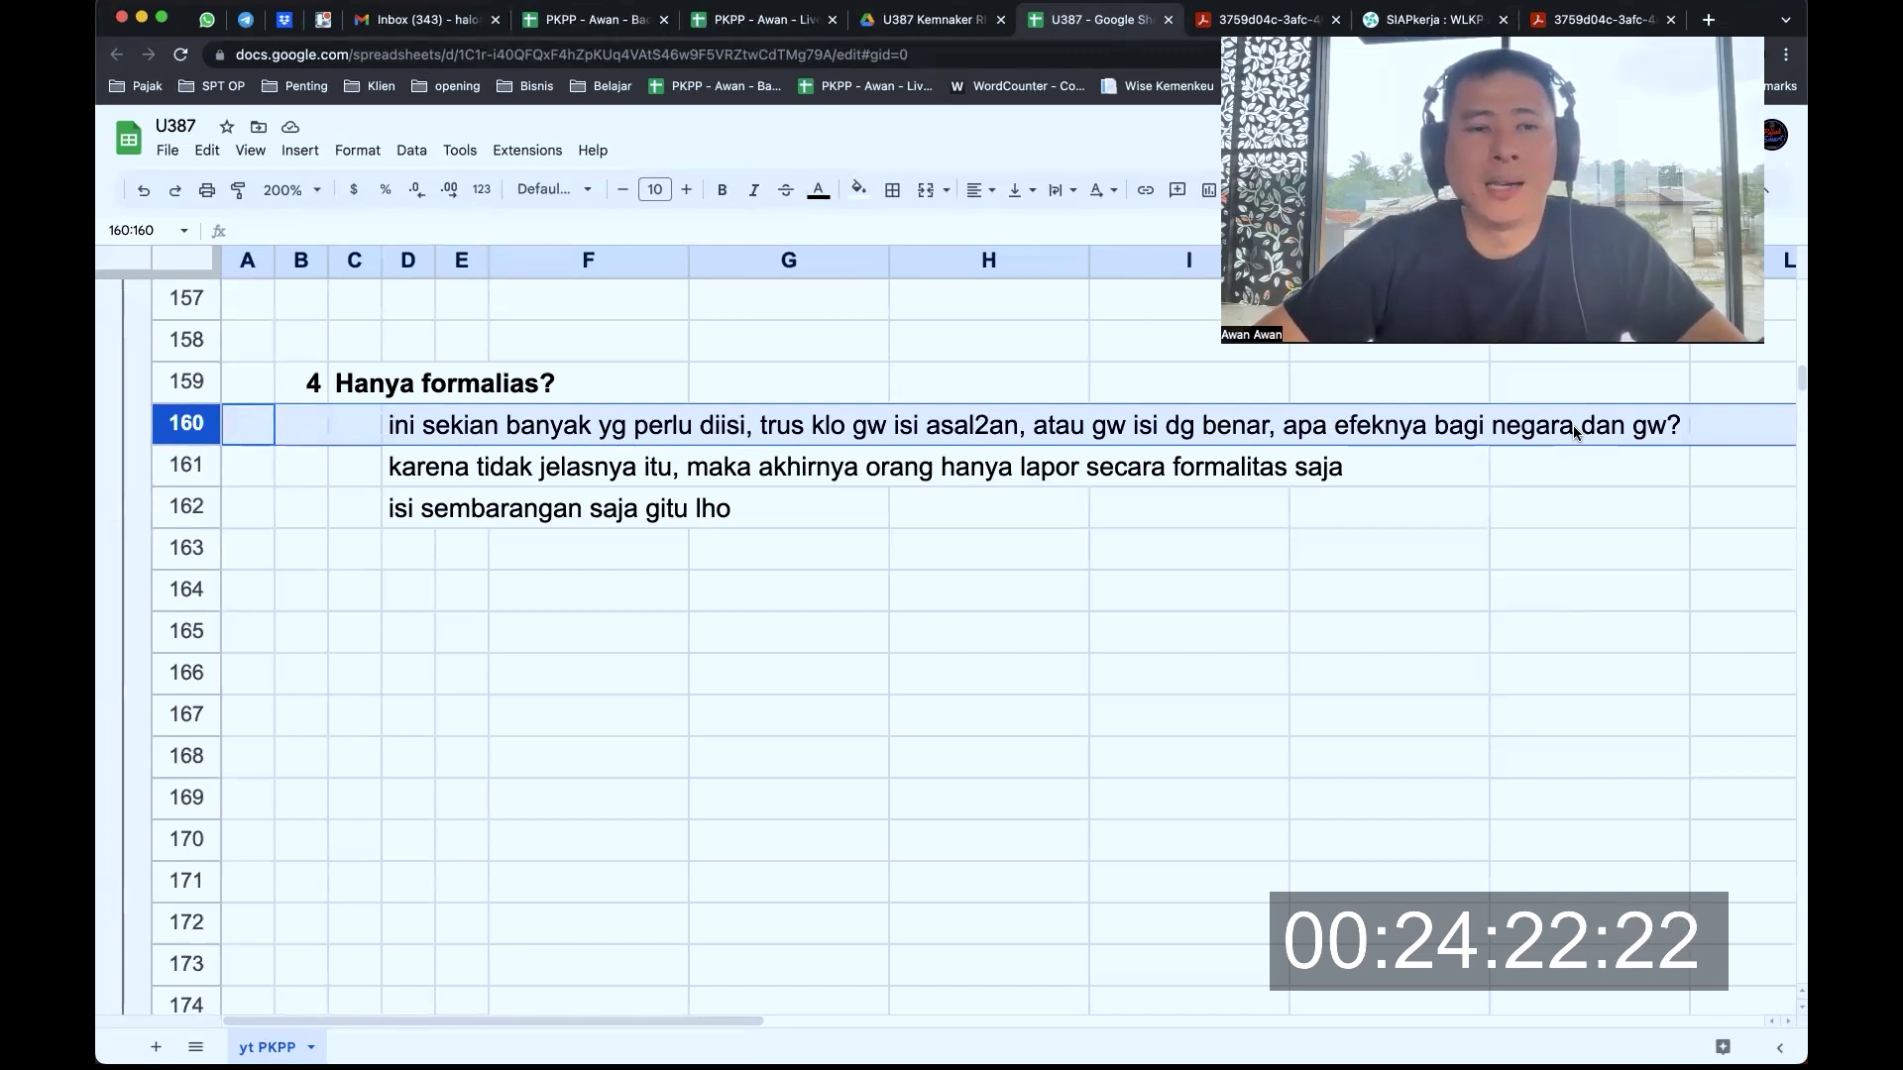
left_click(187, 463)
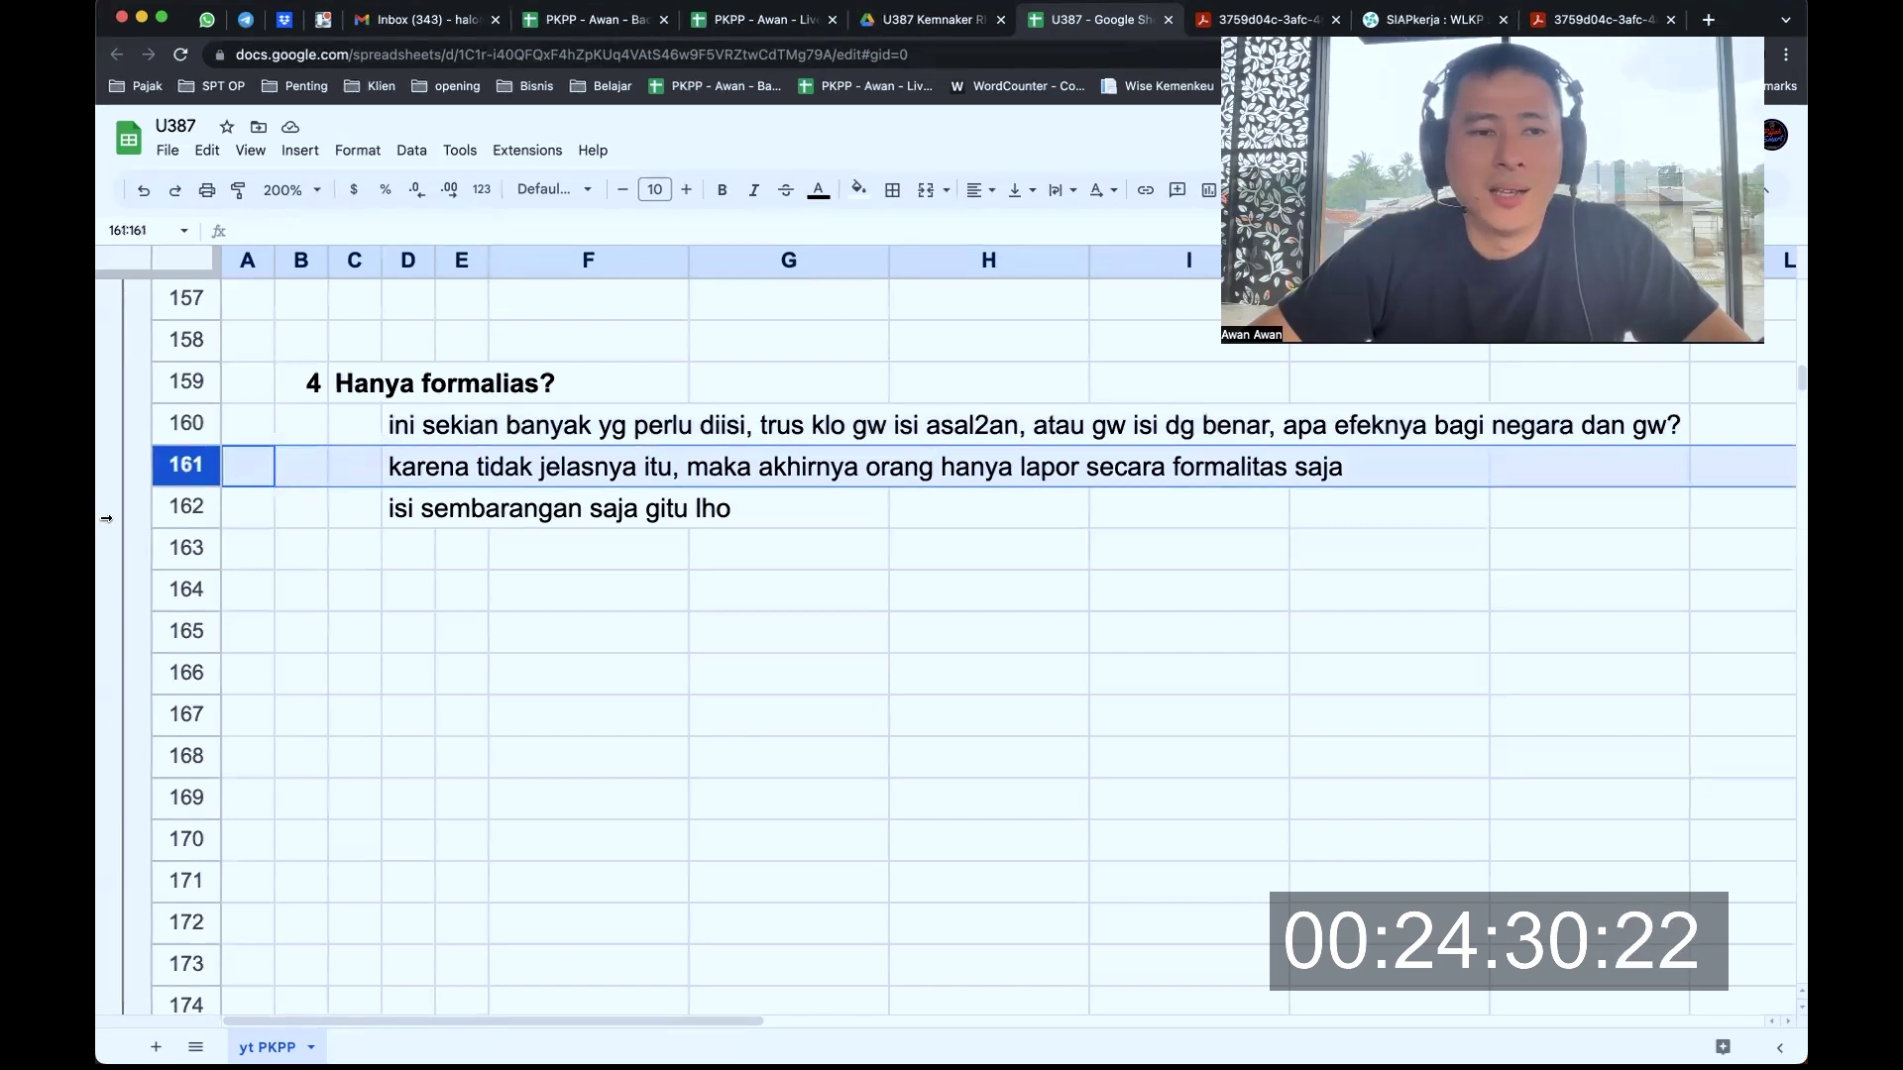
left_click(199, 510)
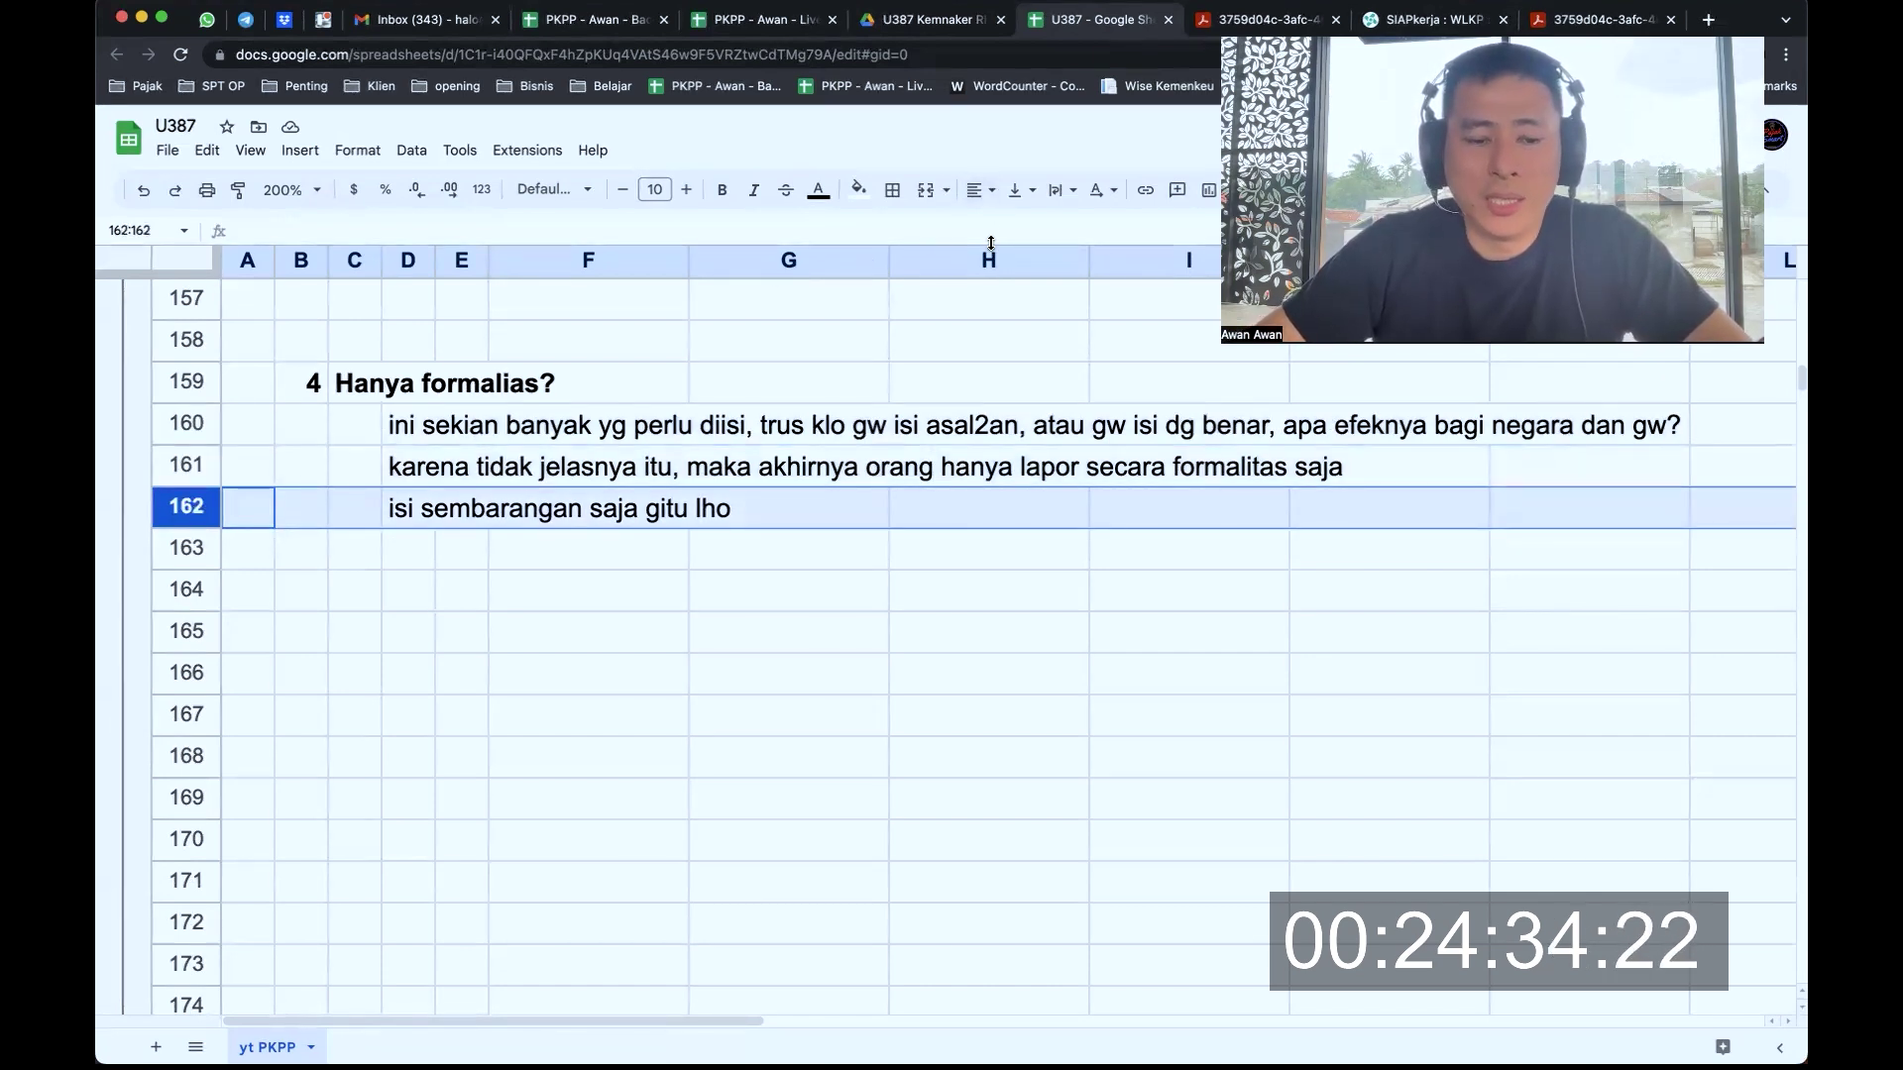
key("ctrl+shift+Tab")
key("ctrl+Tab")
key("ctrl+Tab")
key("ctrl+Tab")
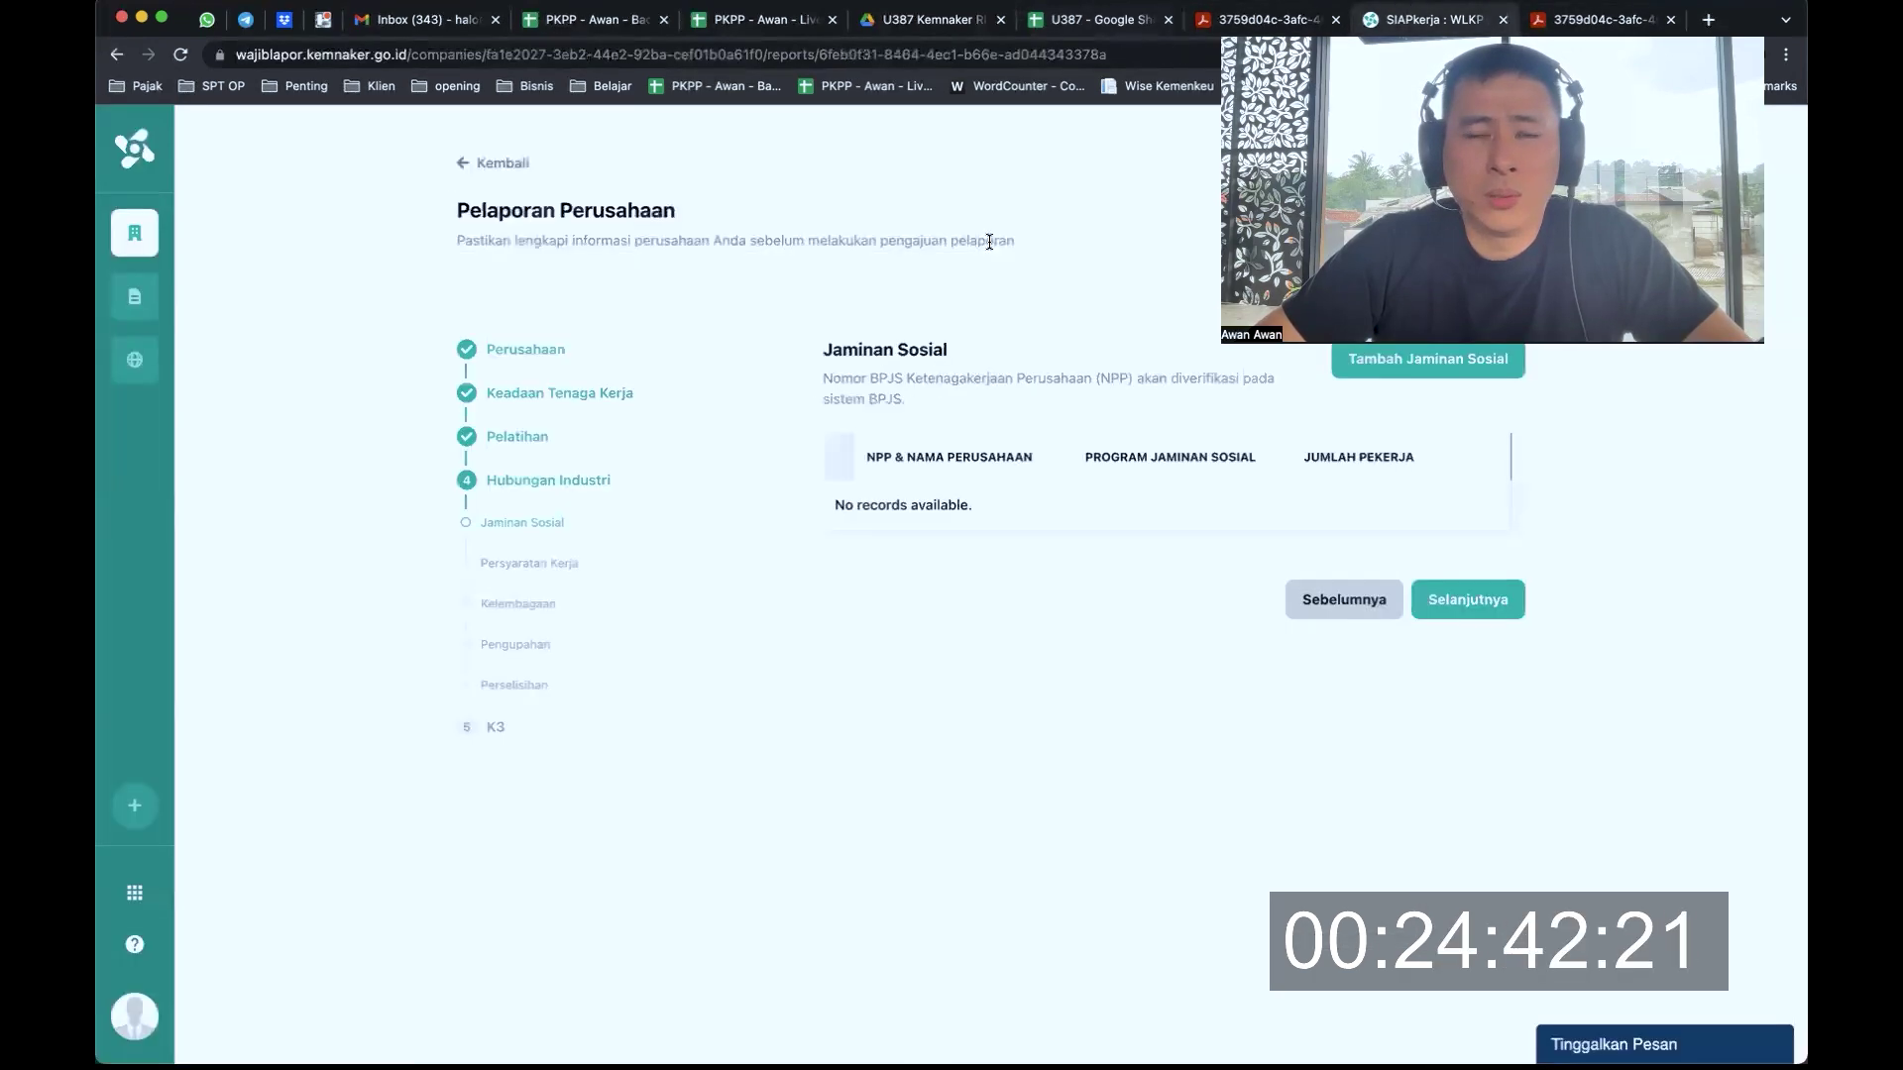
key("ctrl+shift+Tab")
key("ctrl+shift+Tab")
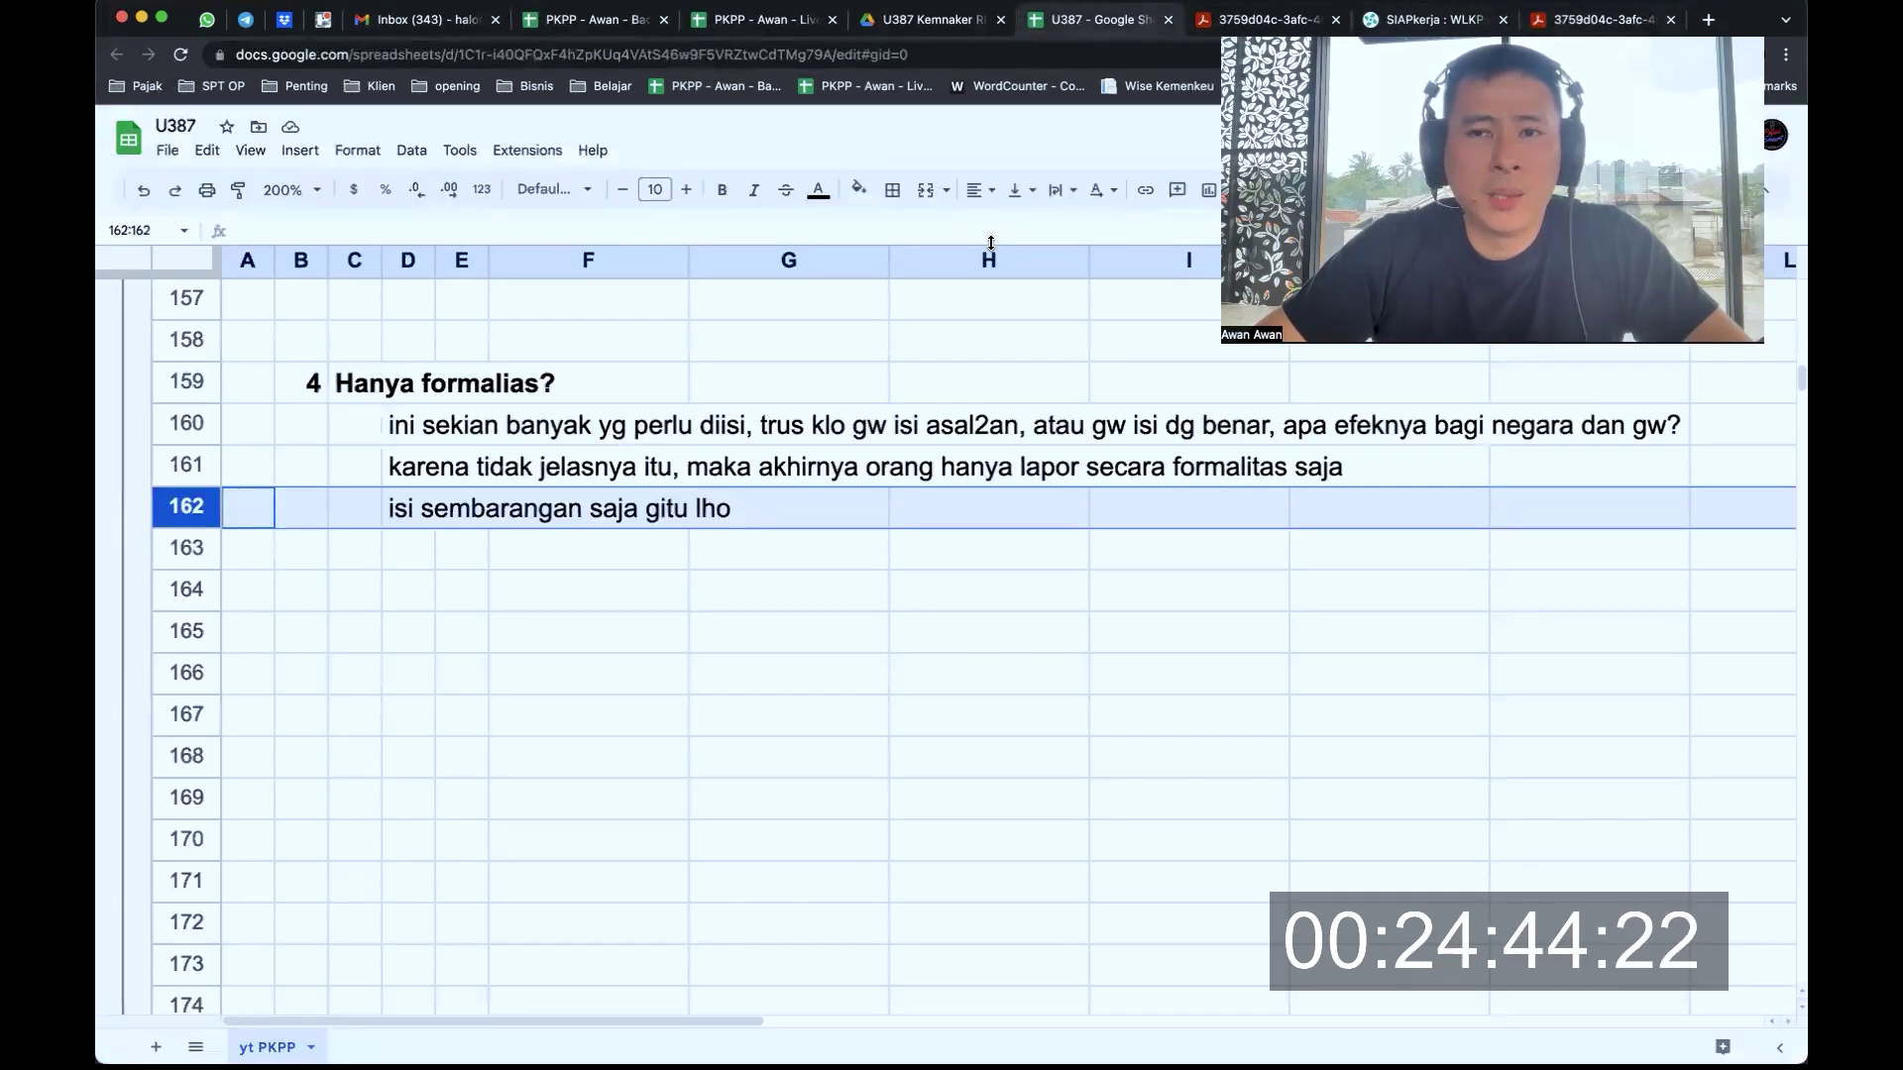
key("shift+Up")
key("shift+Up")
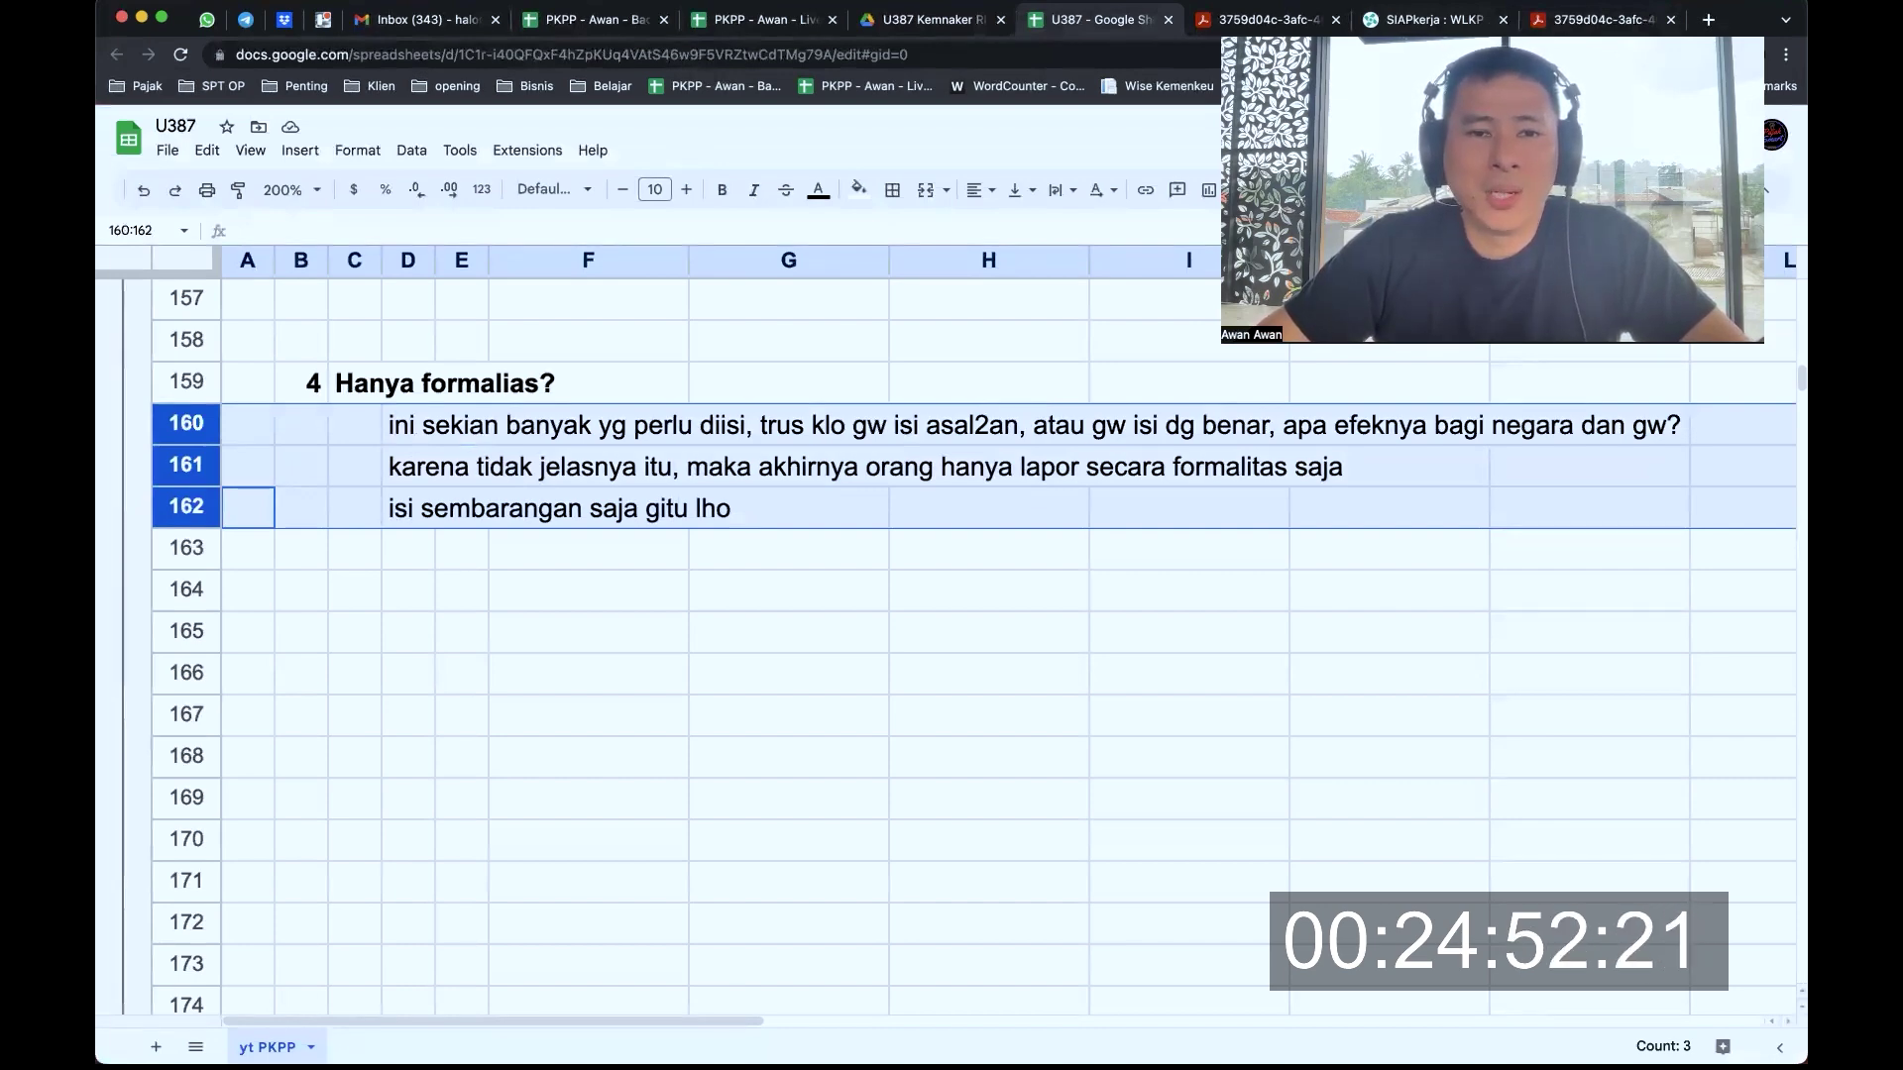
Make the row 177 heading comparing this to the LKPM report bold
scroll(875, 433, "down", 5)
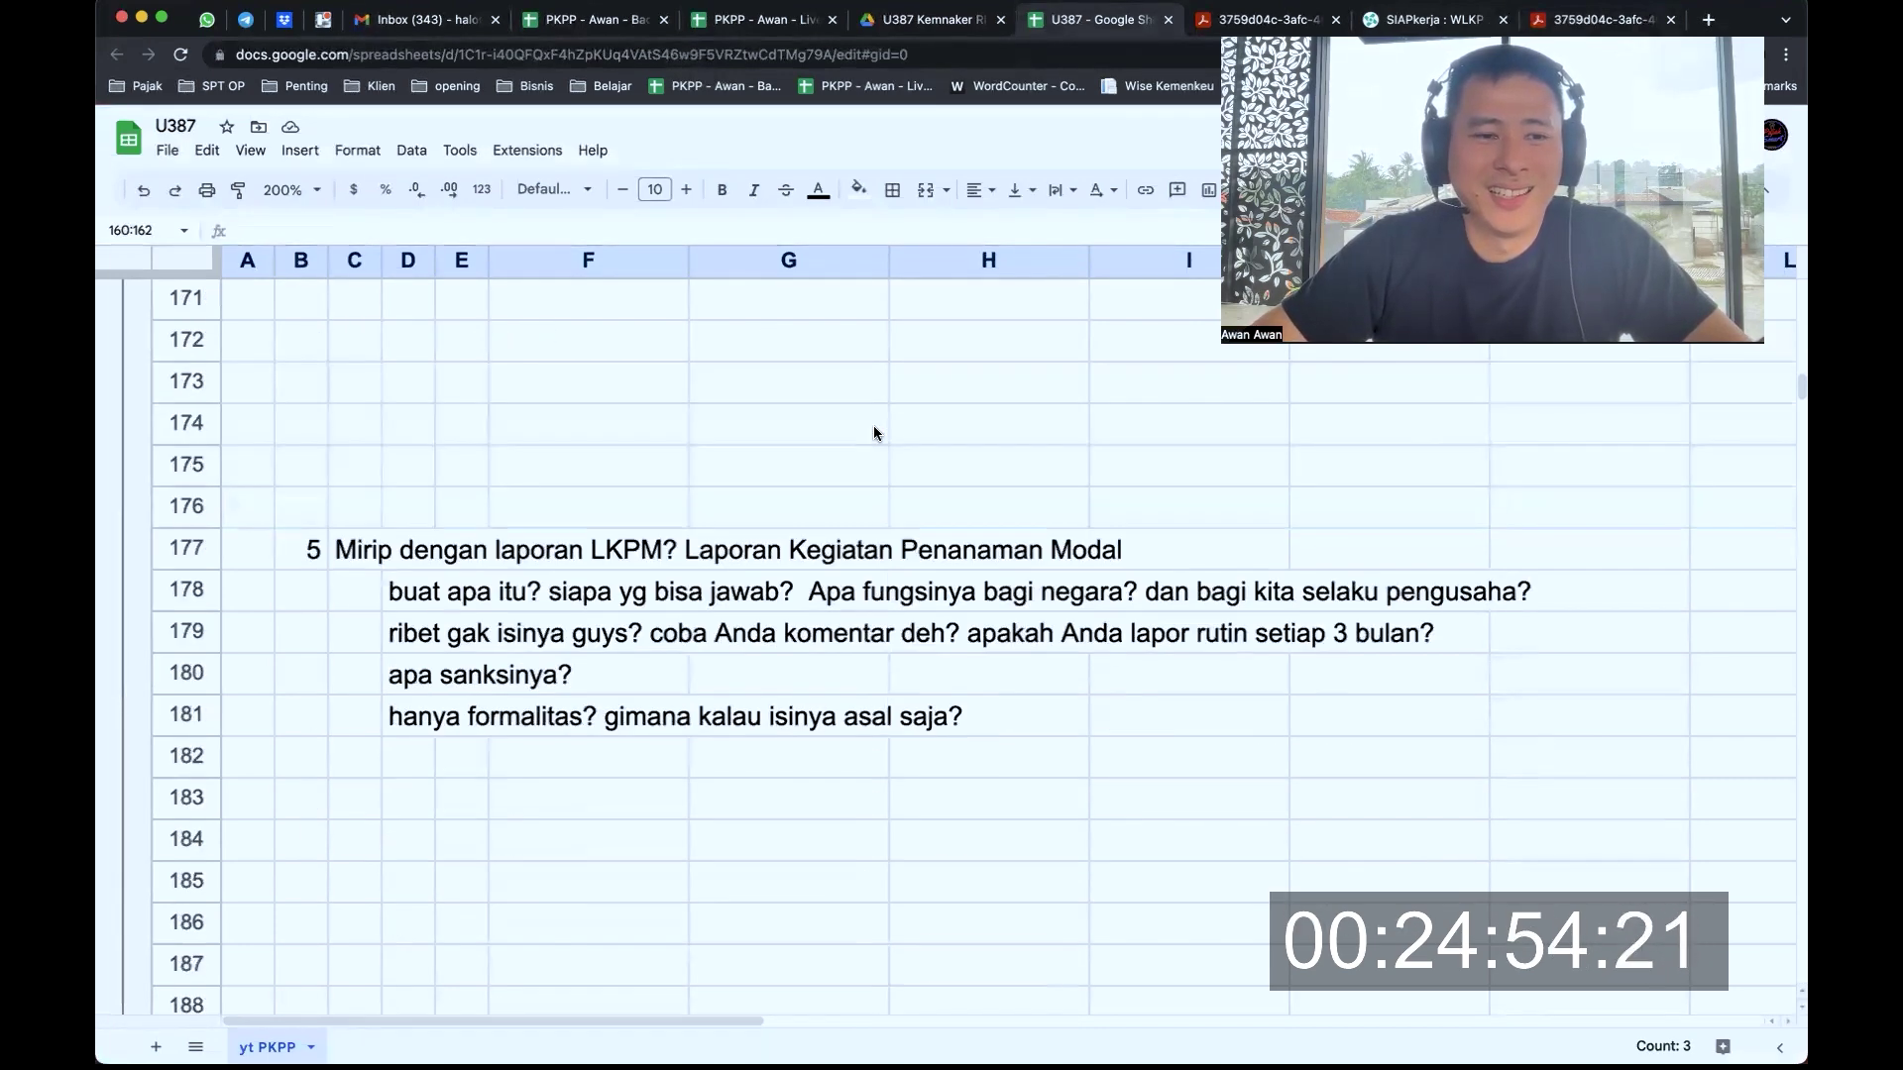
left_click(187, 548)
key("super+b")
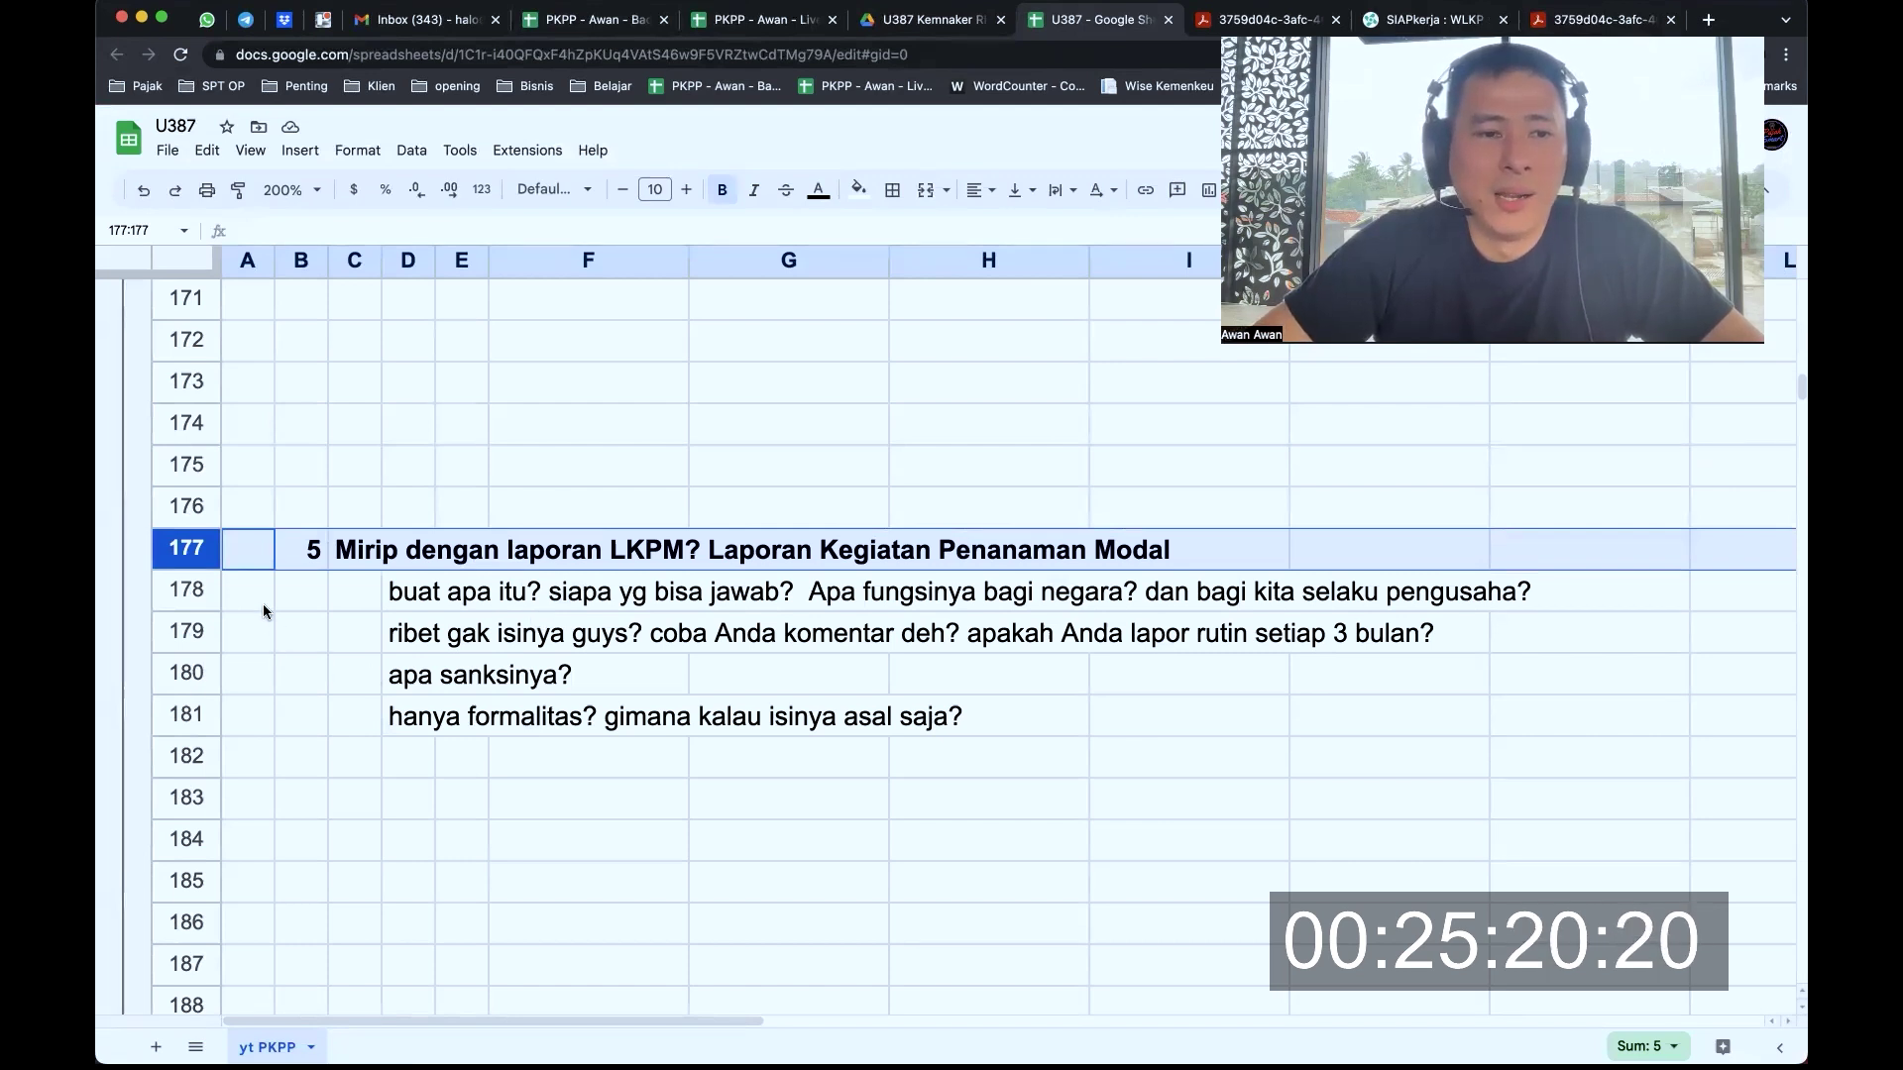
Step through the four LKPM-comparison questions in rows 178 to 181
left_click(195, 588)
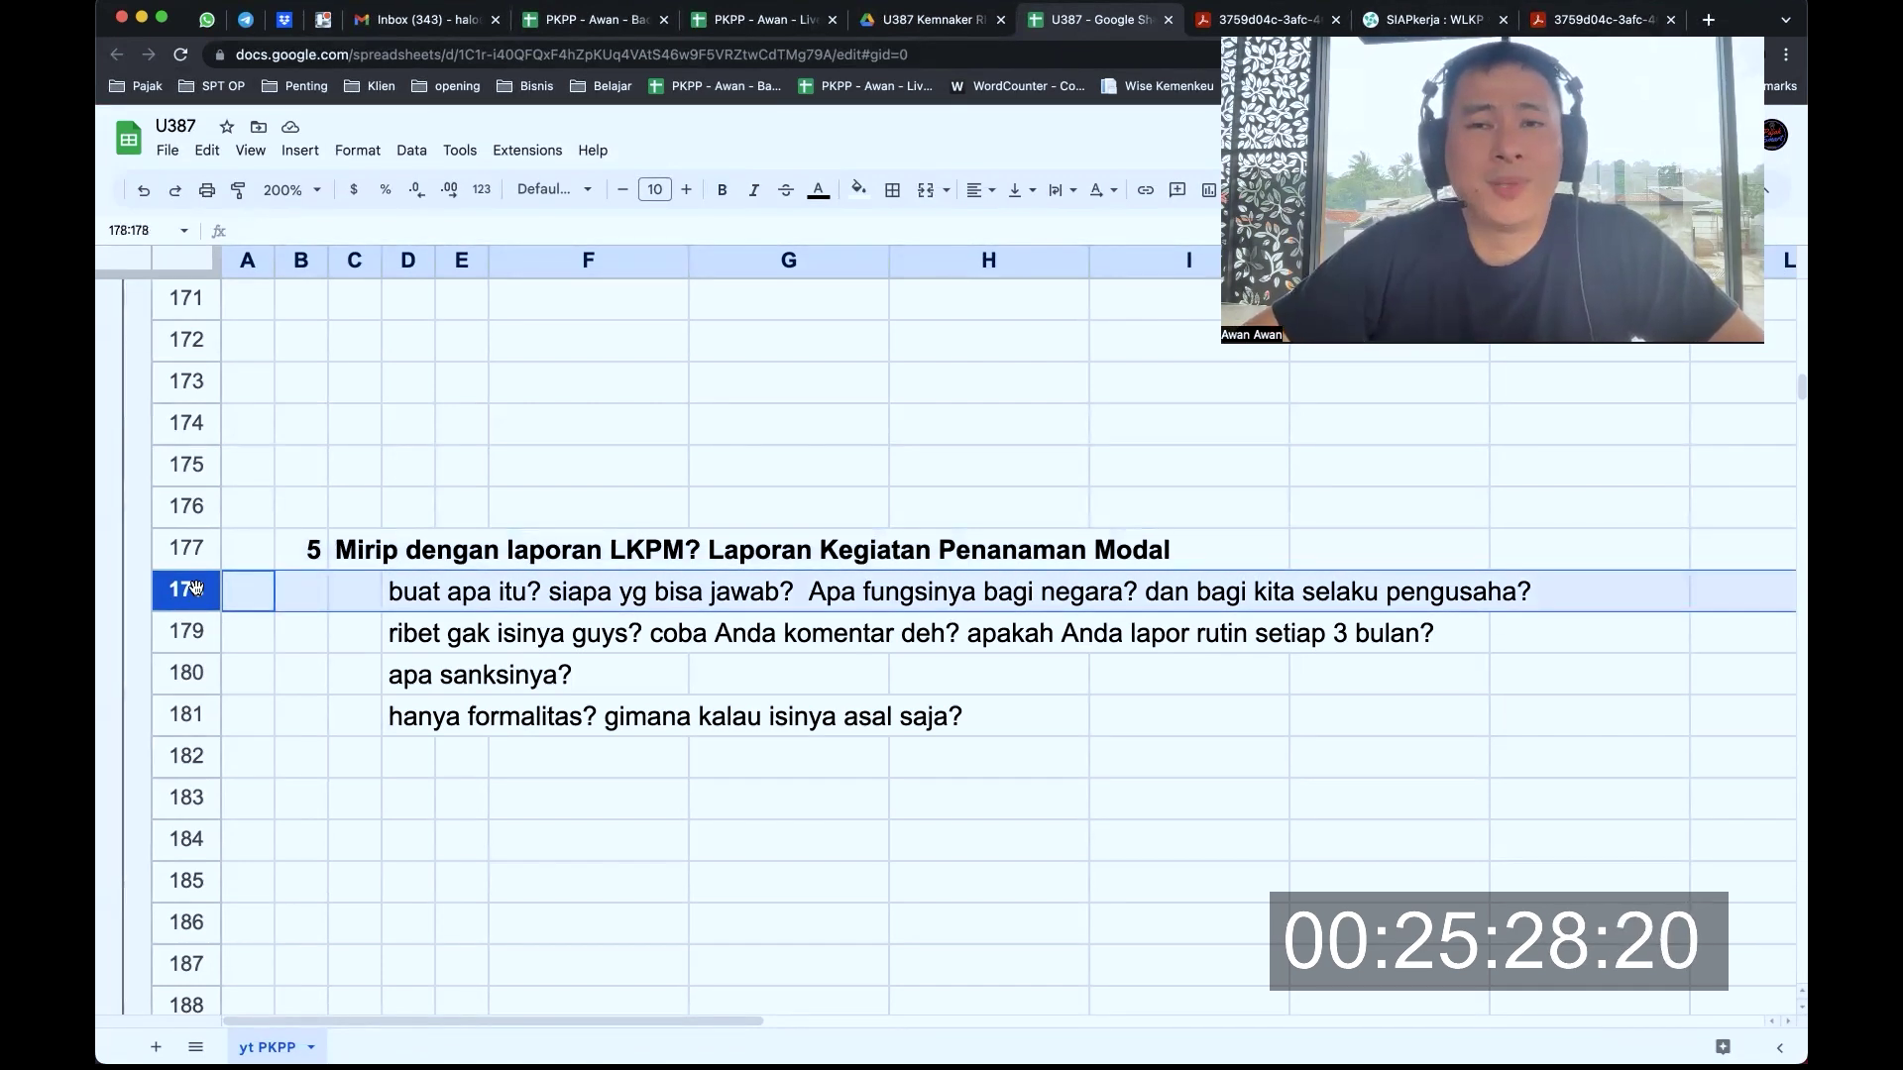
left_click(180, 634)
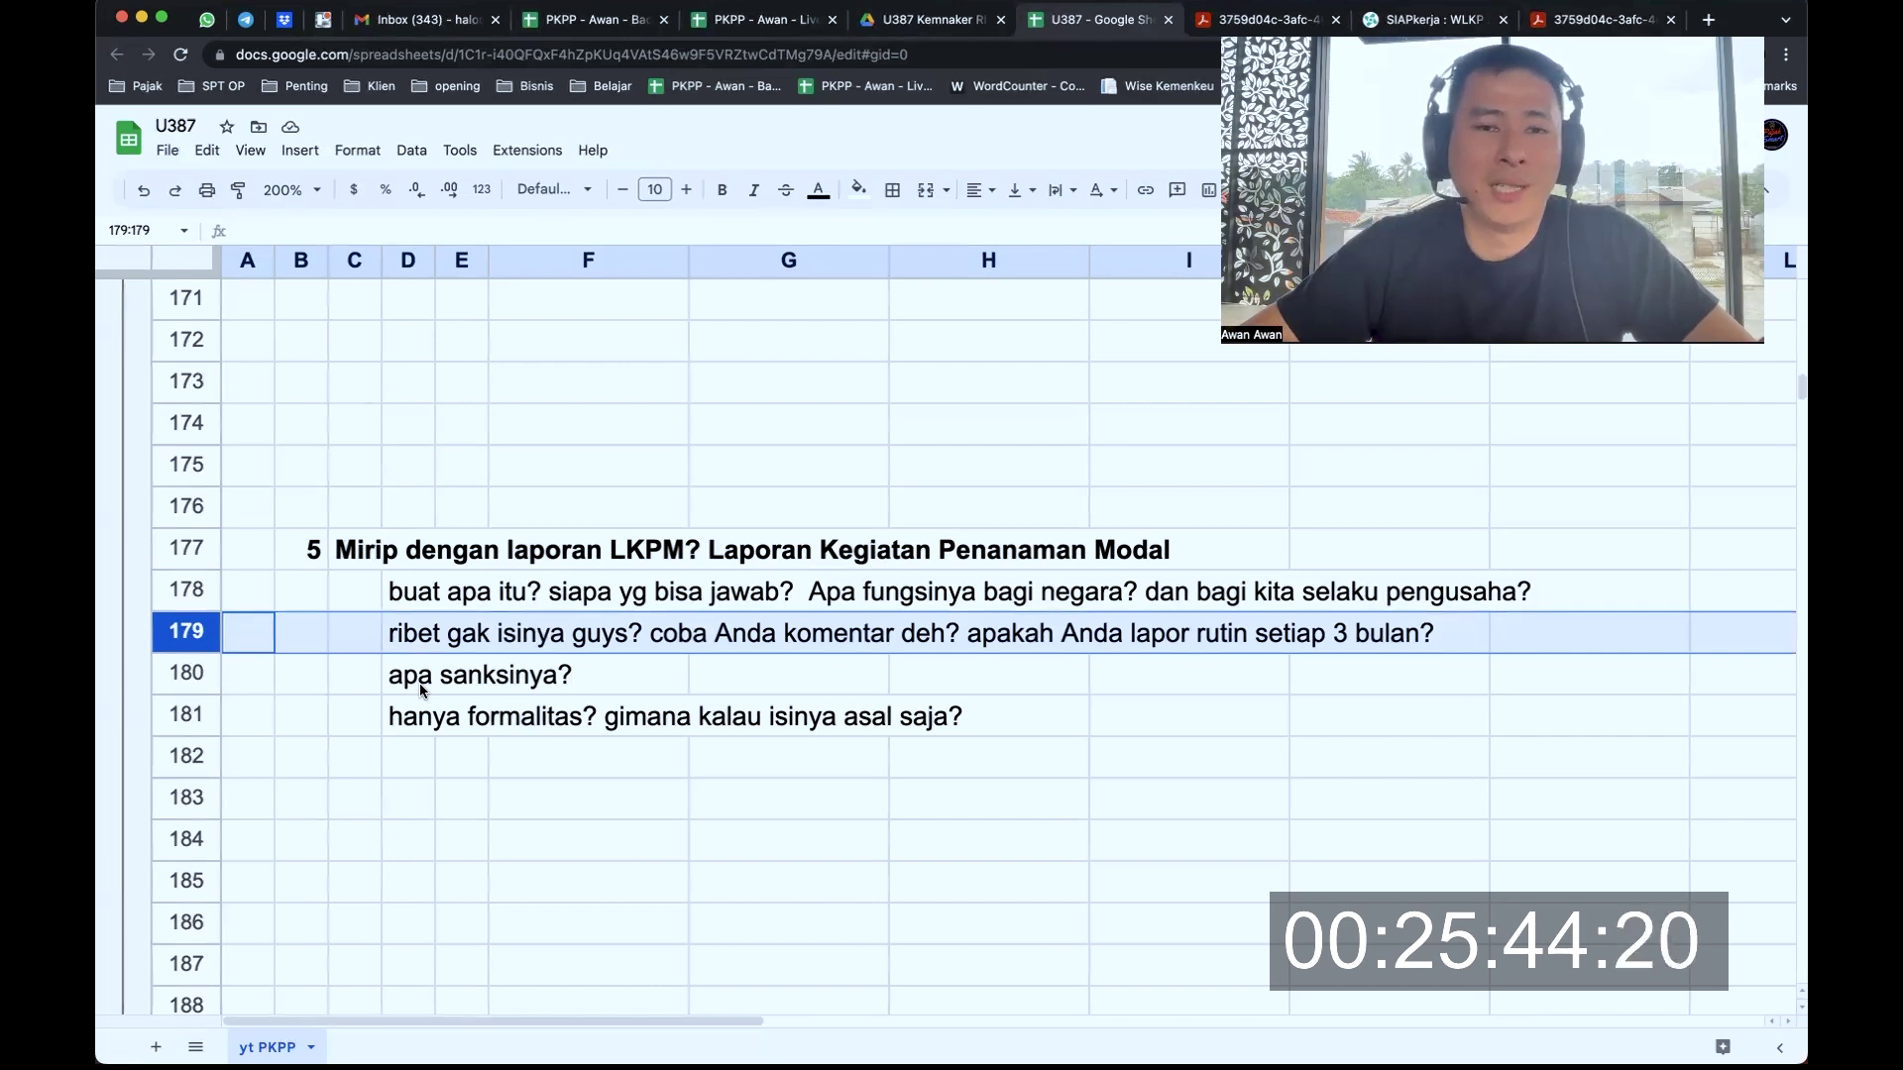
left_click(191, 677)
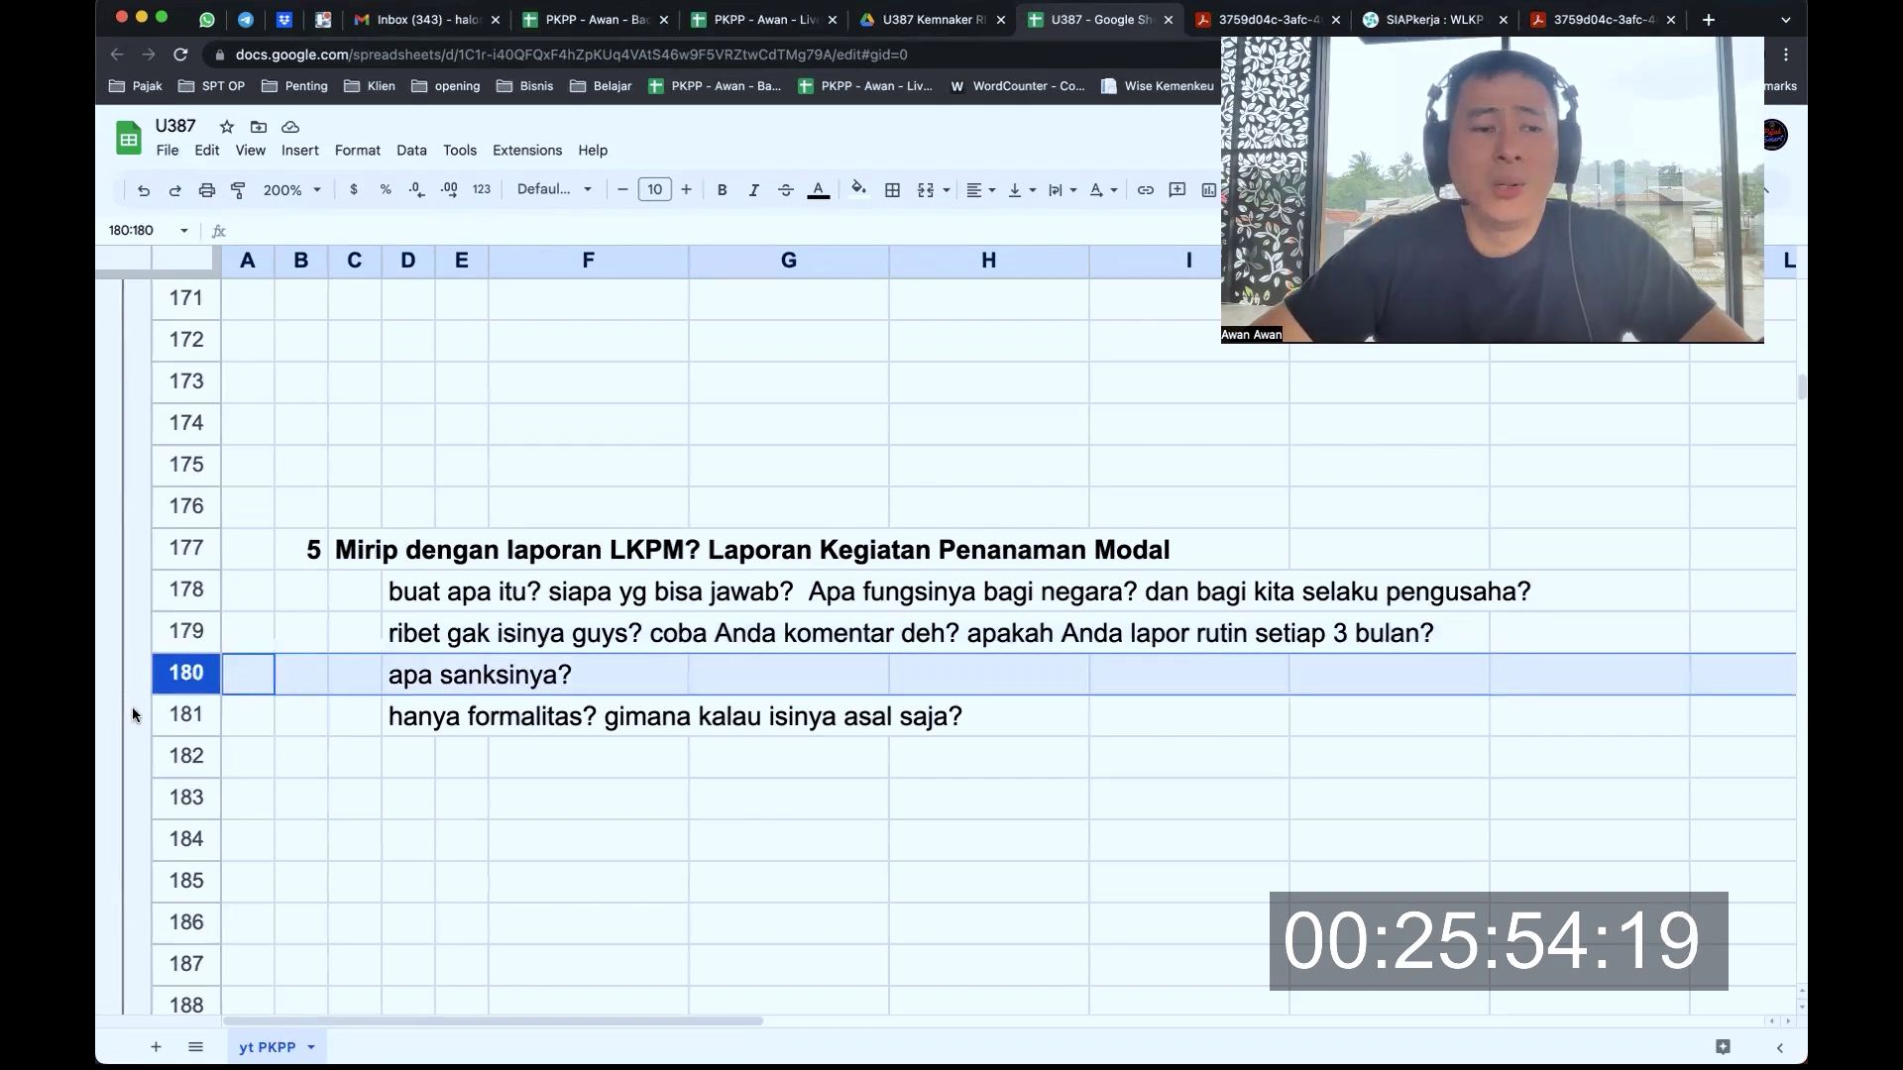
left_click(189, 711)
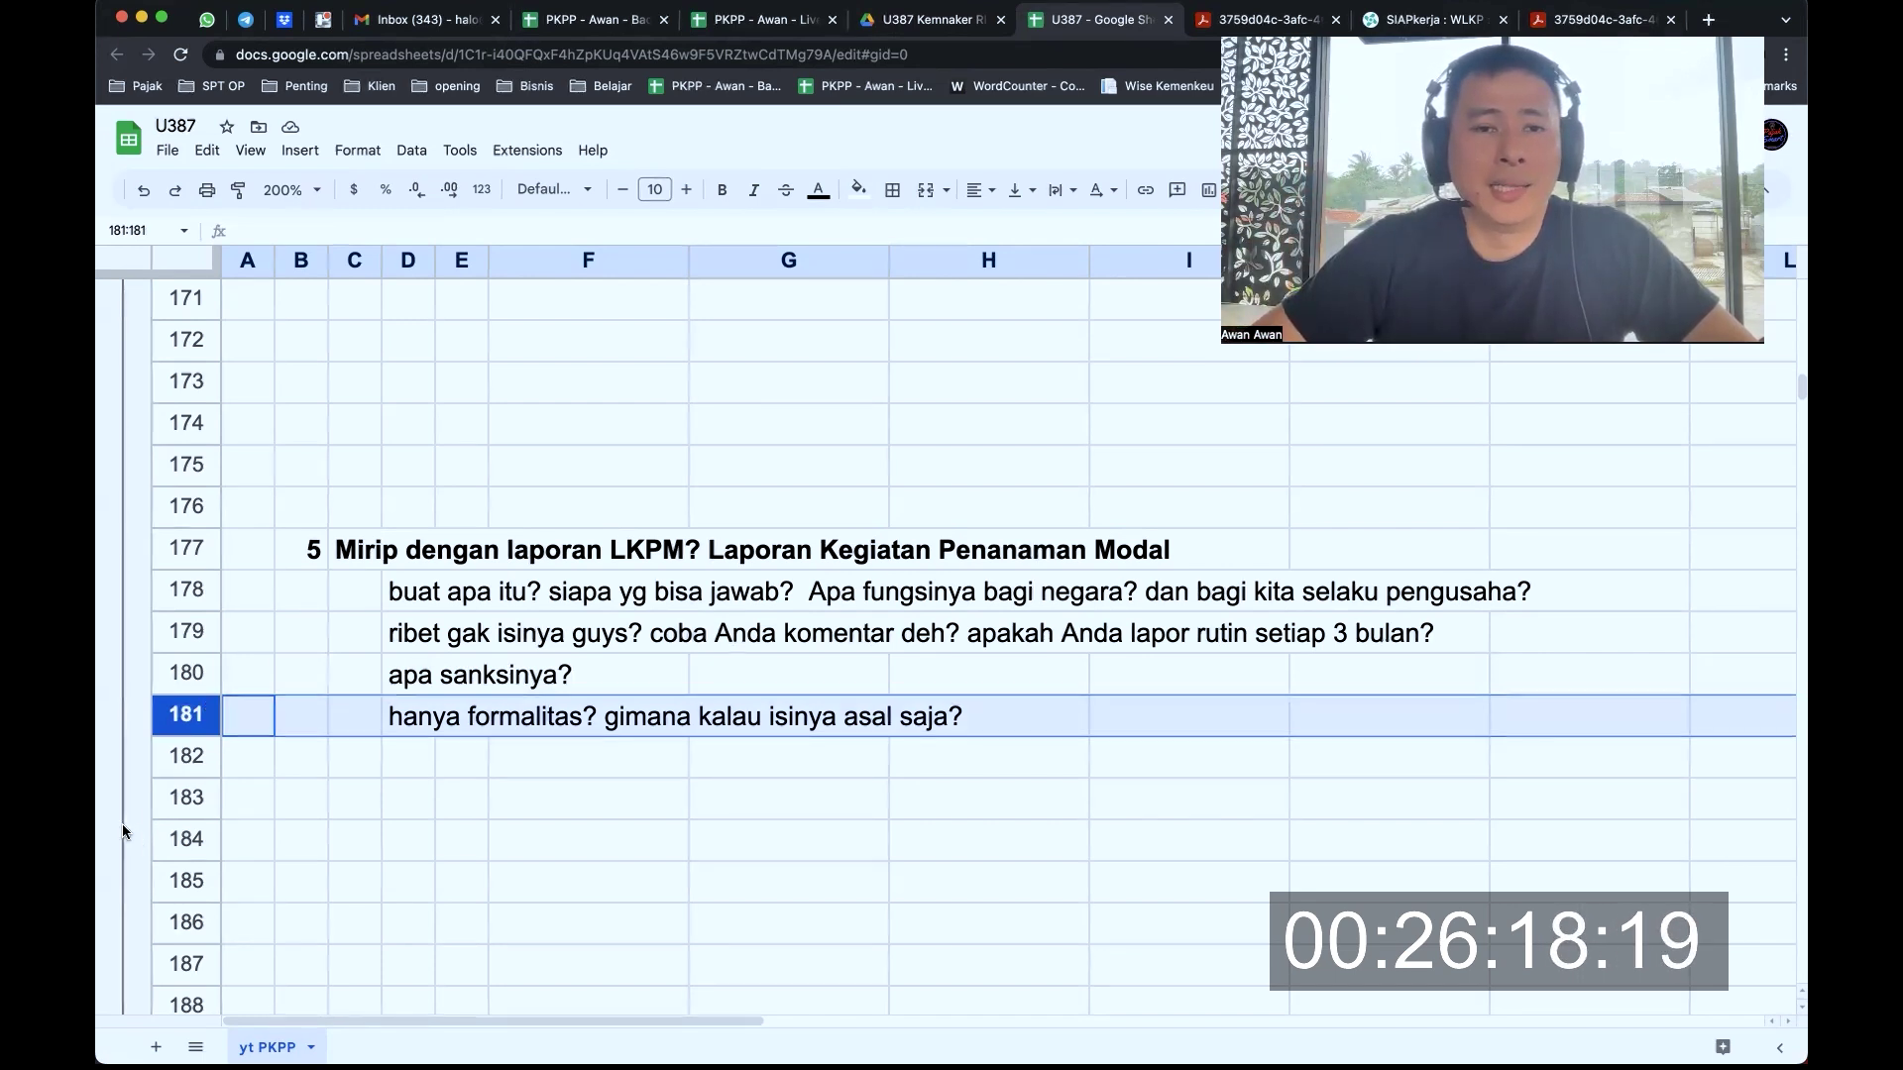
Review rows 194–197, the conclusion calling administrative-only WLKP bureaucracy 'birokrasi sampah' benefiting agents
scroll(582, 587, "down", 10)
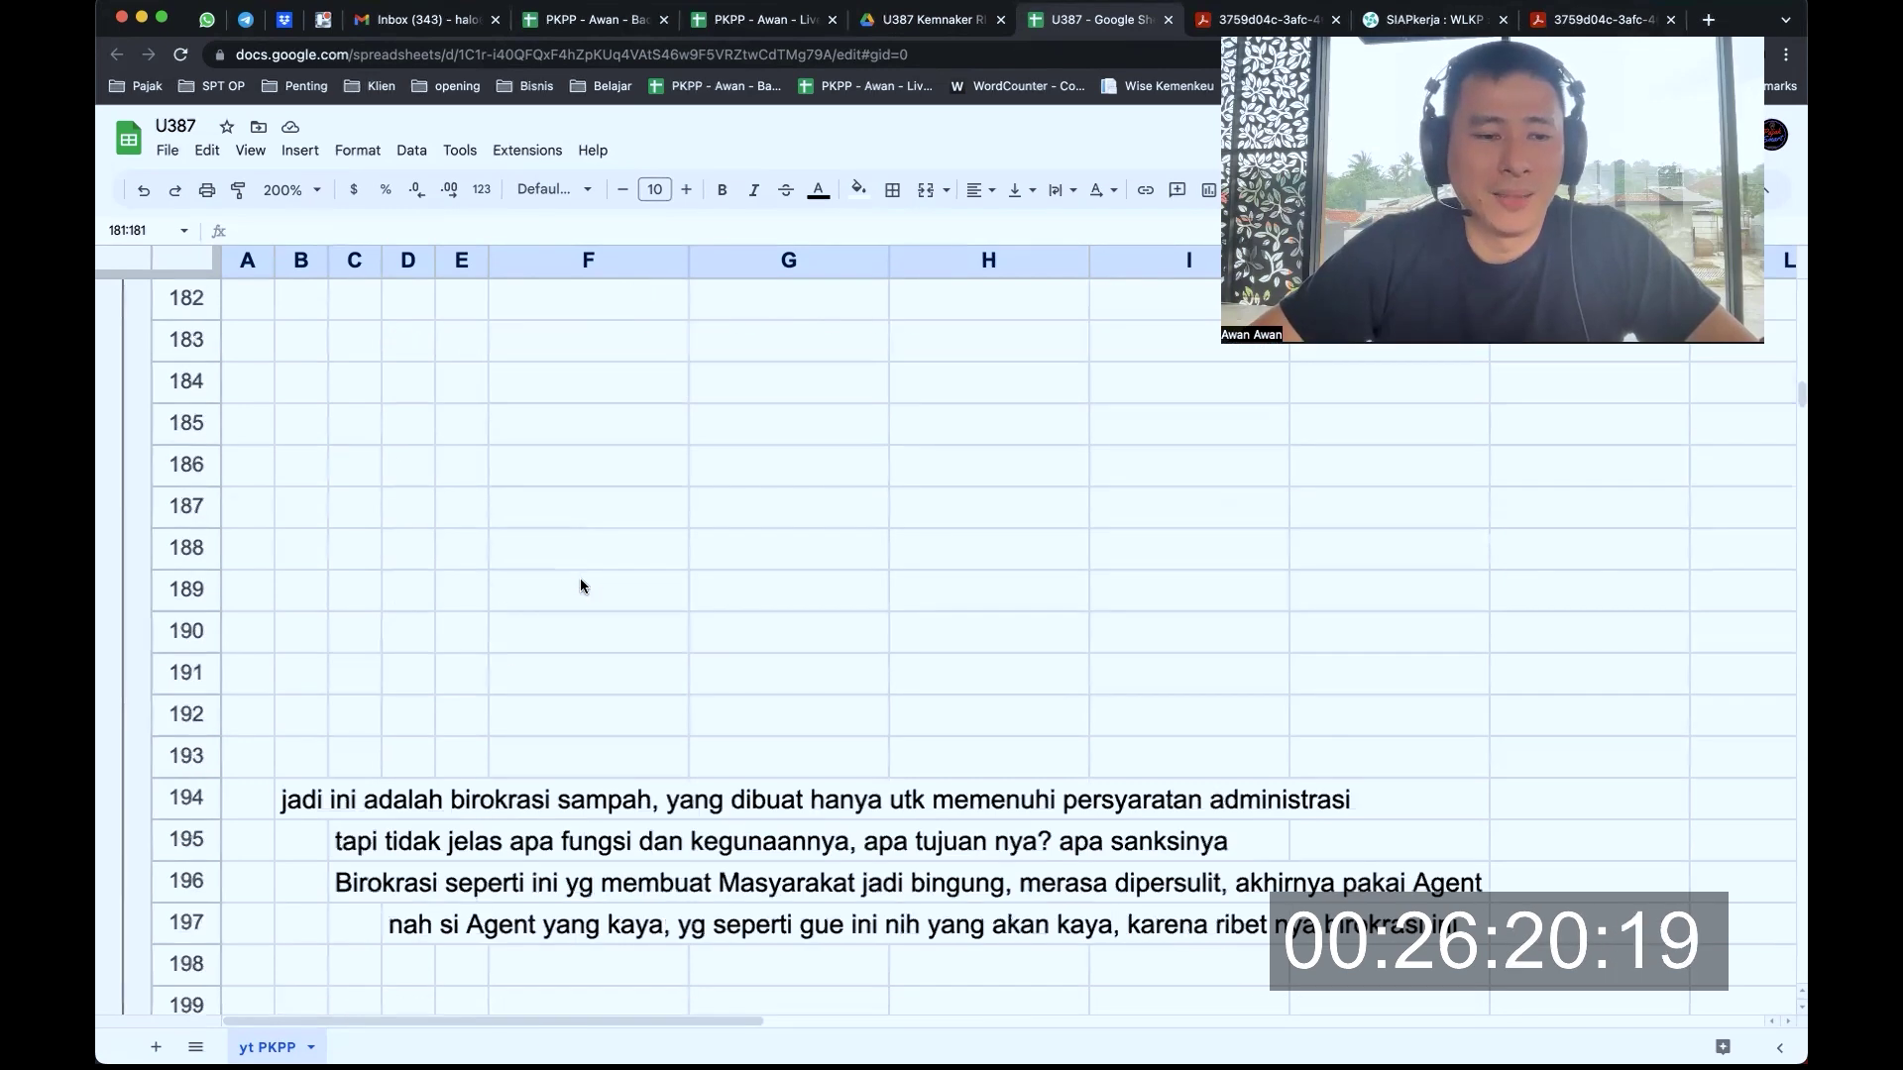
scroll(582, 586, "up", 2)
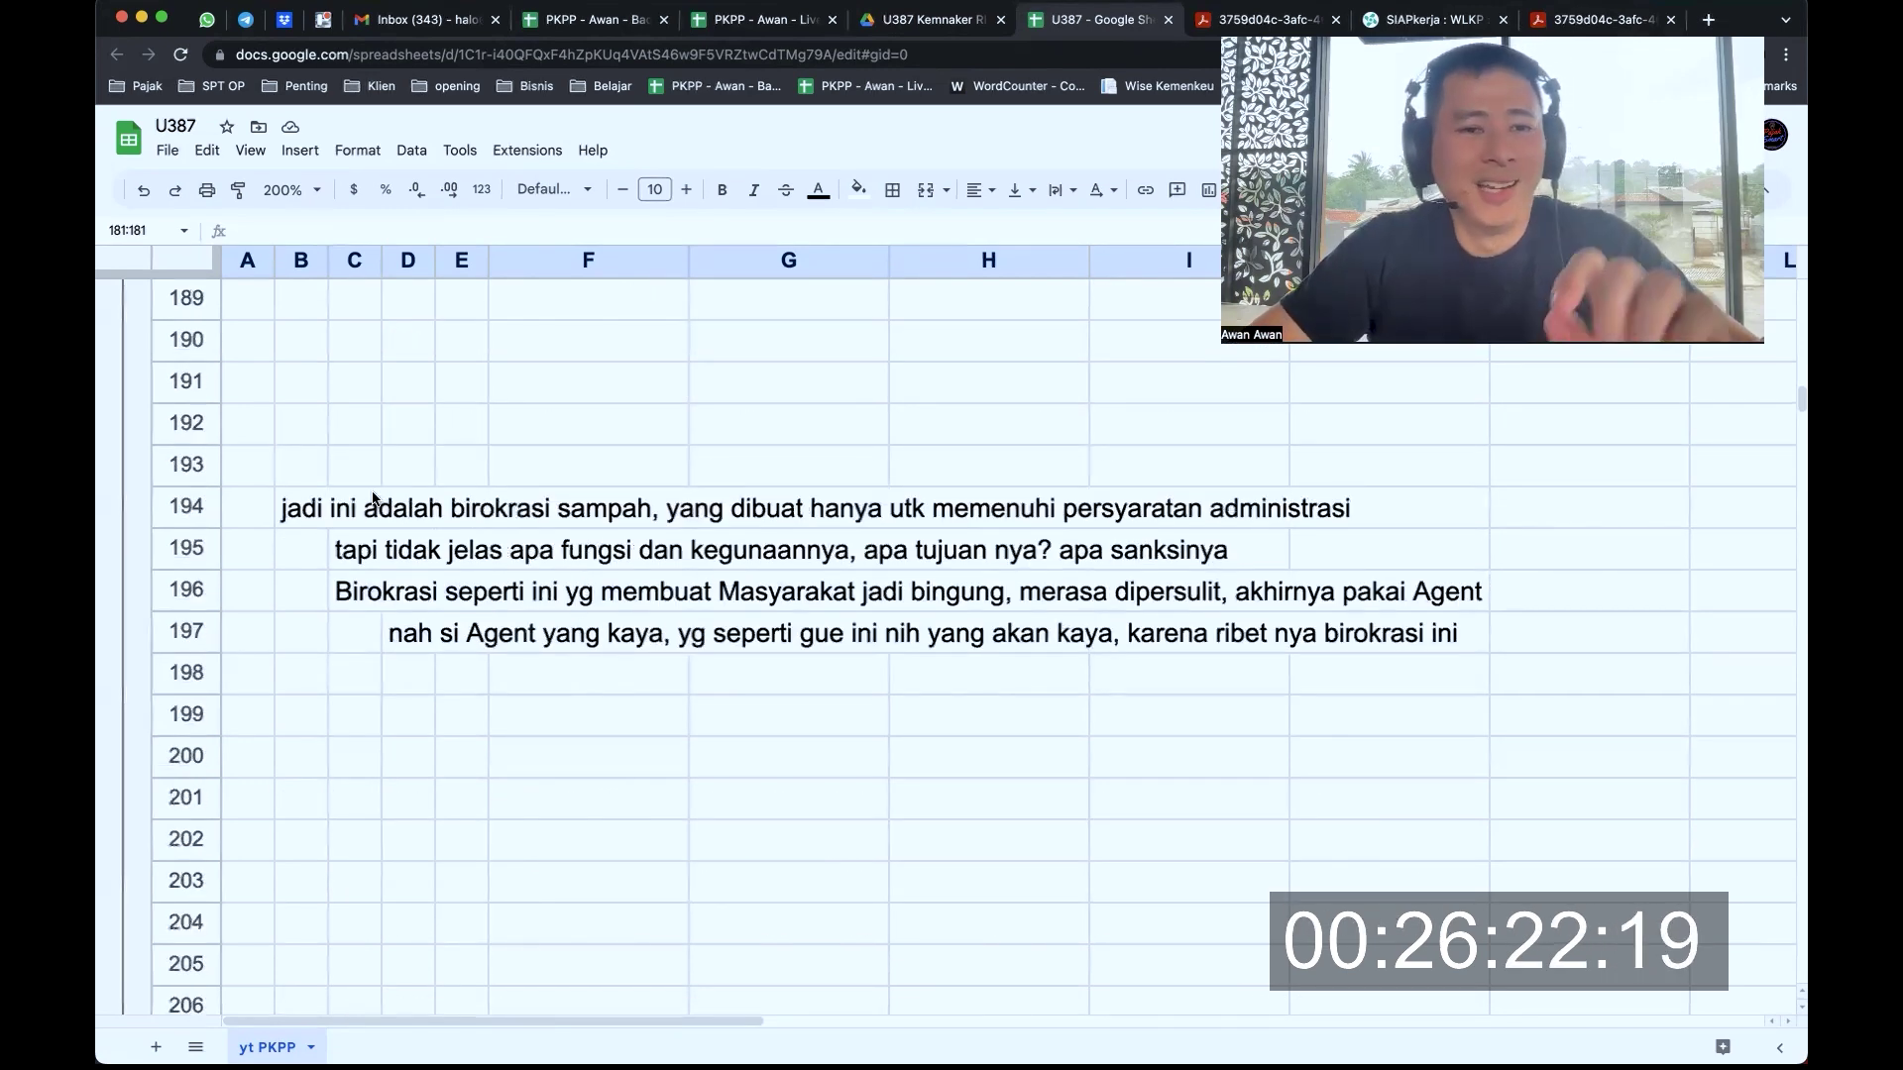
left_click(195, 508)
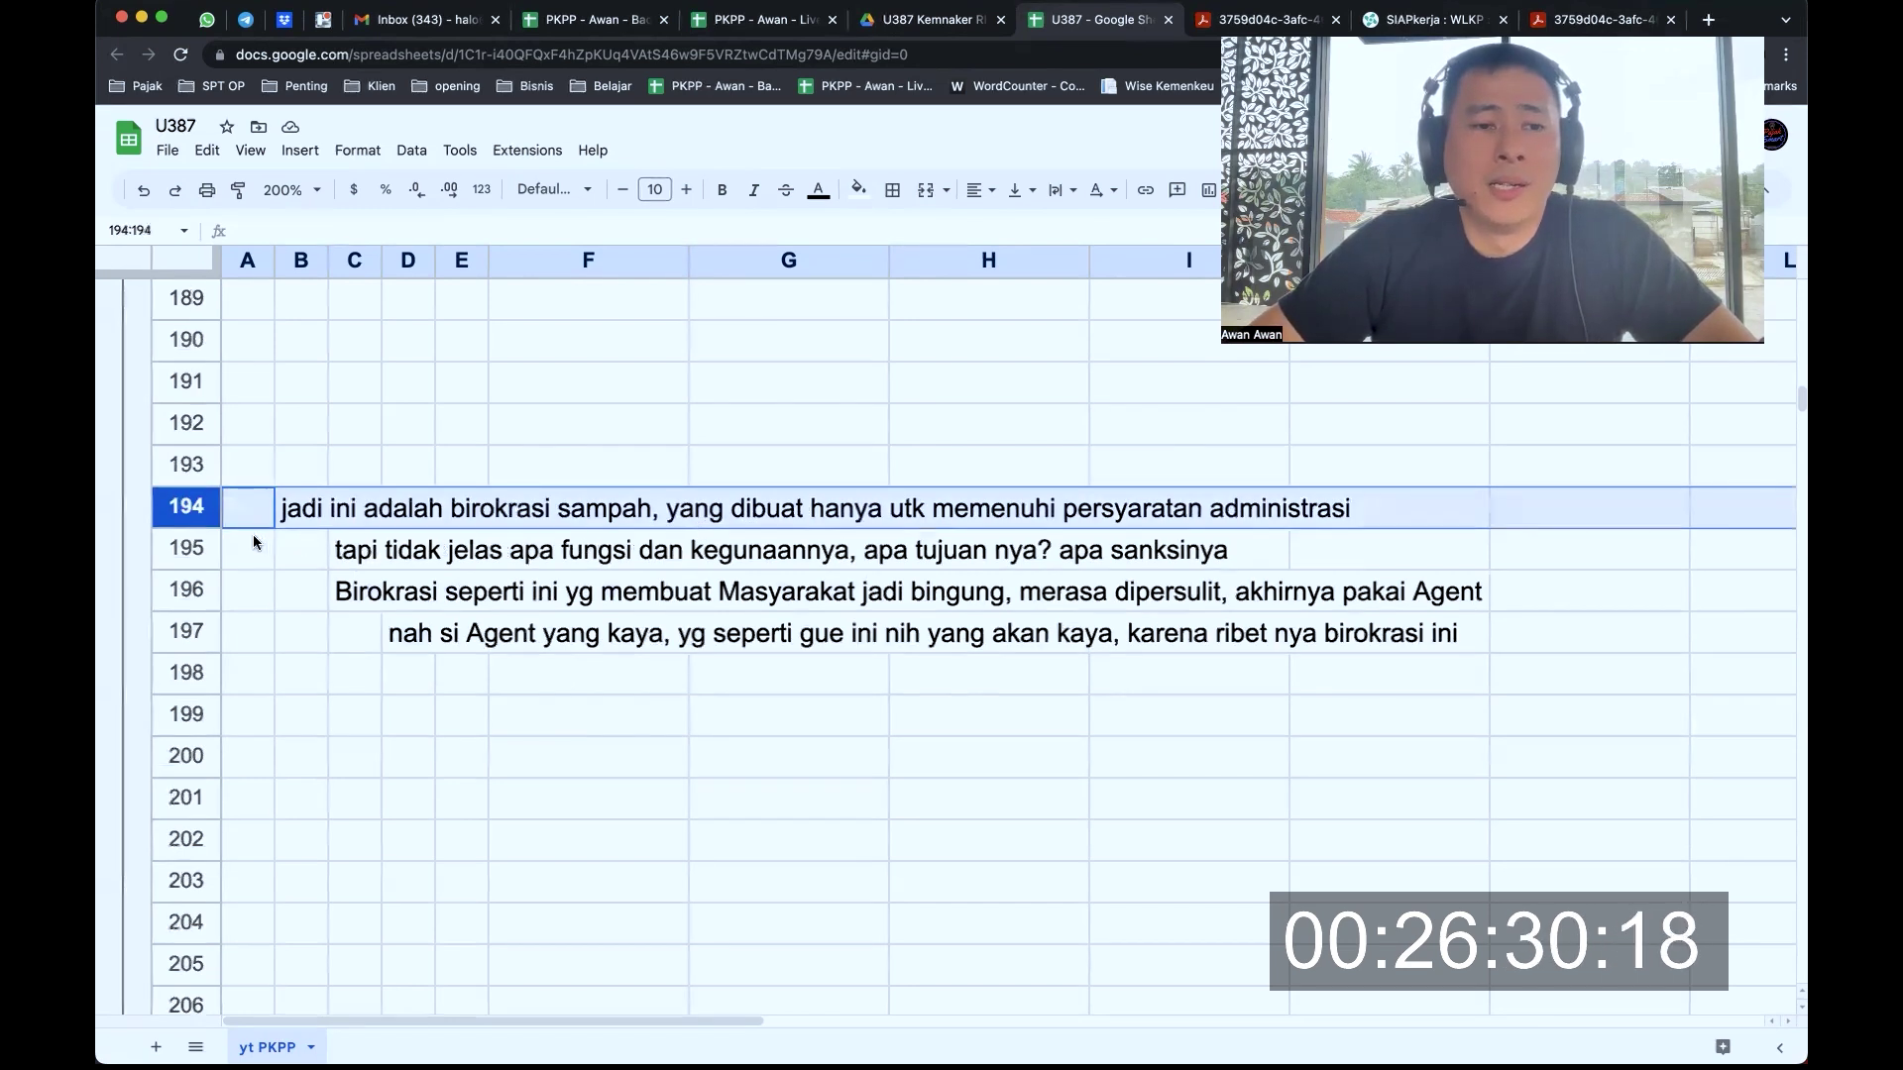
left_click(195, 546)
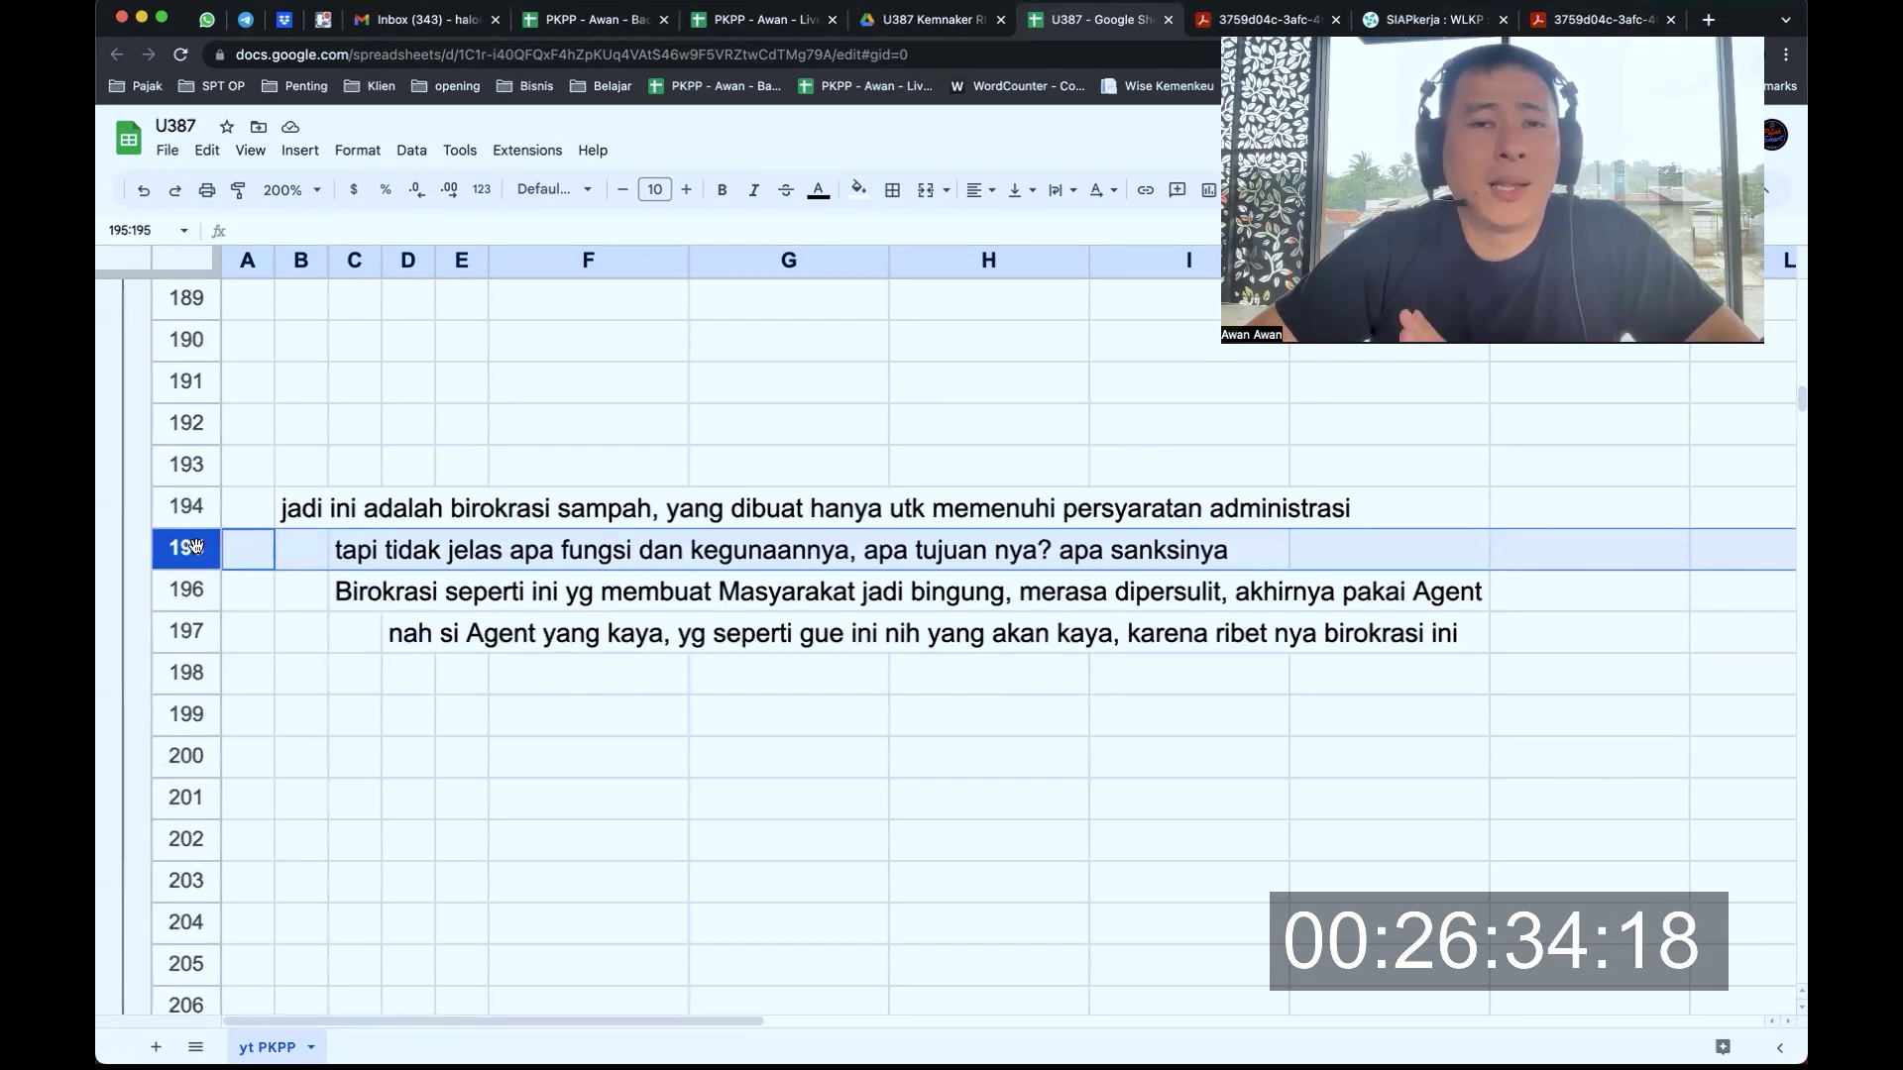
left_click(186, 592)
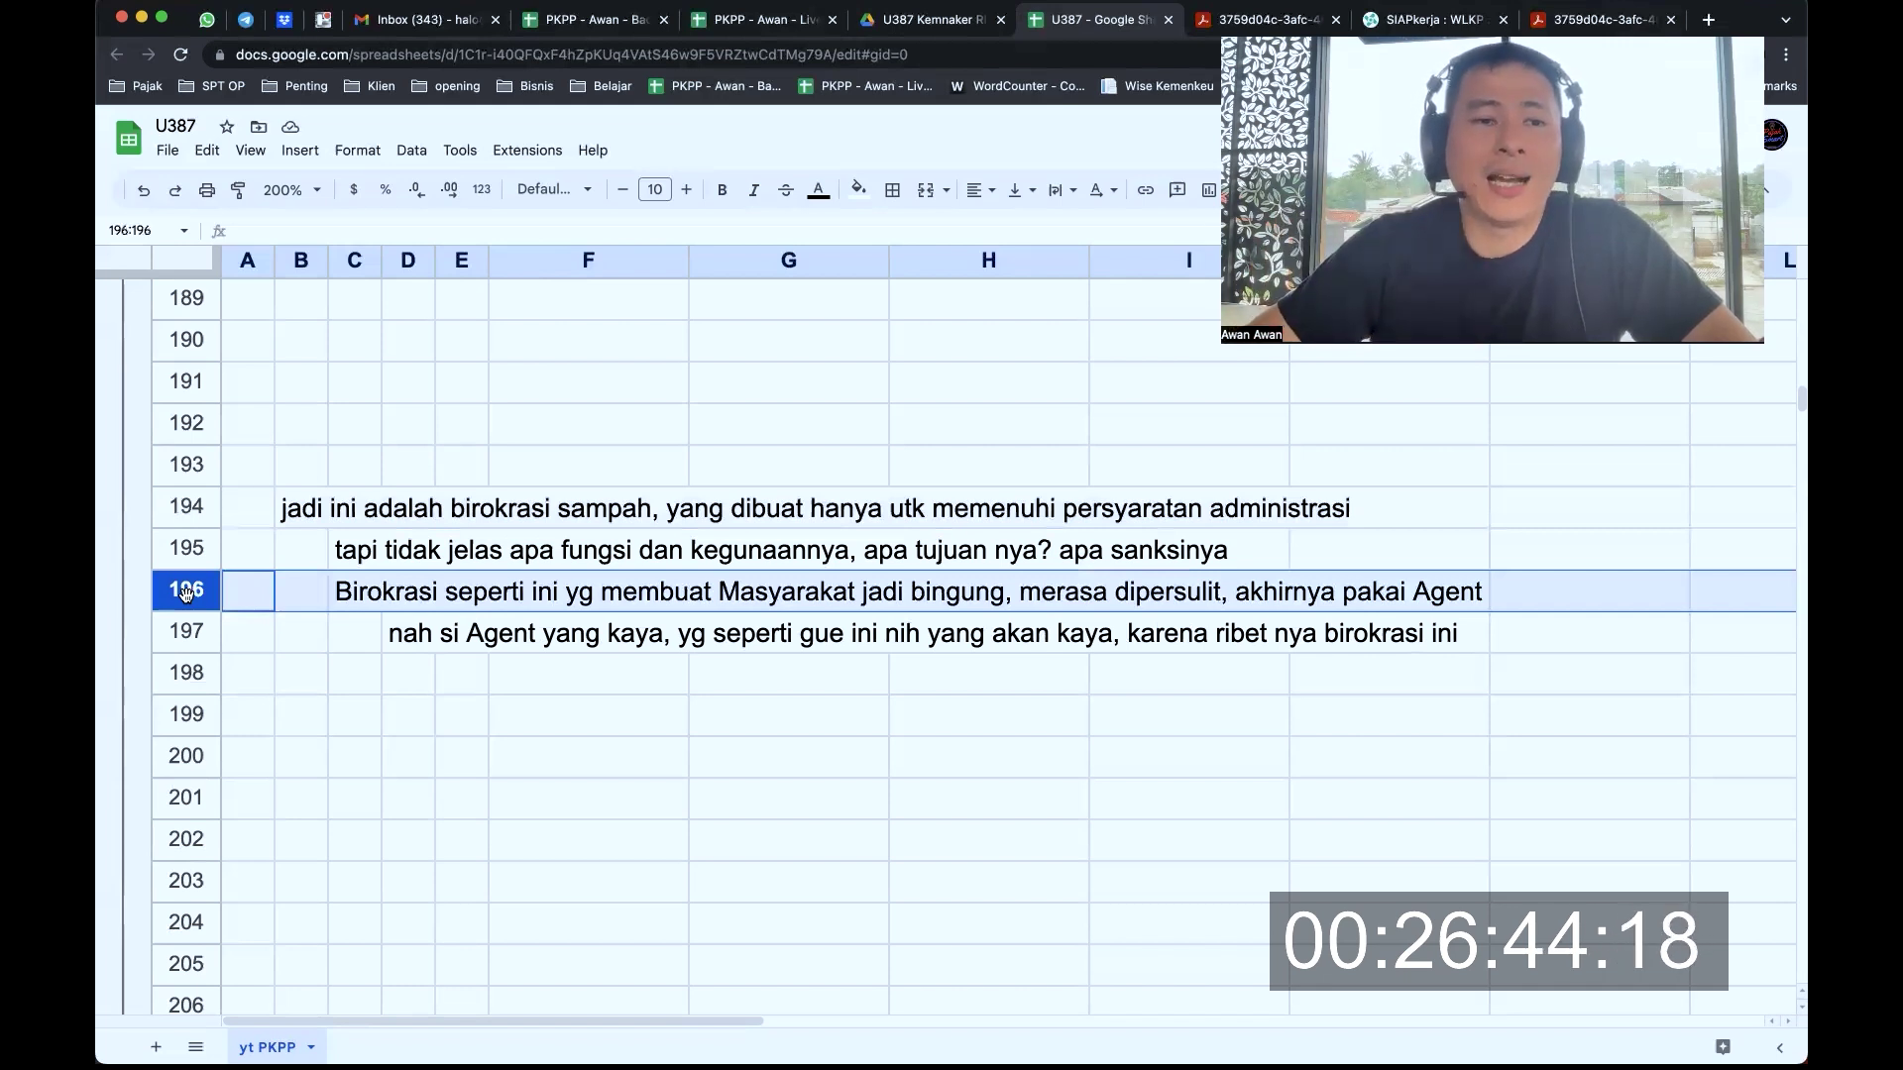
left_click(178, 636)
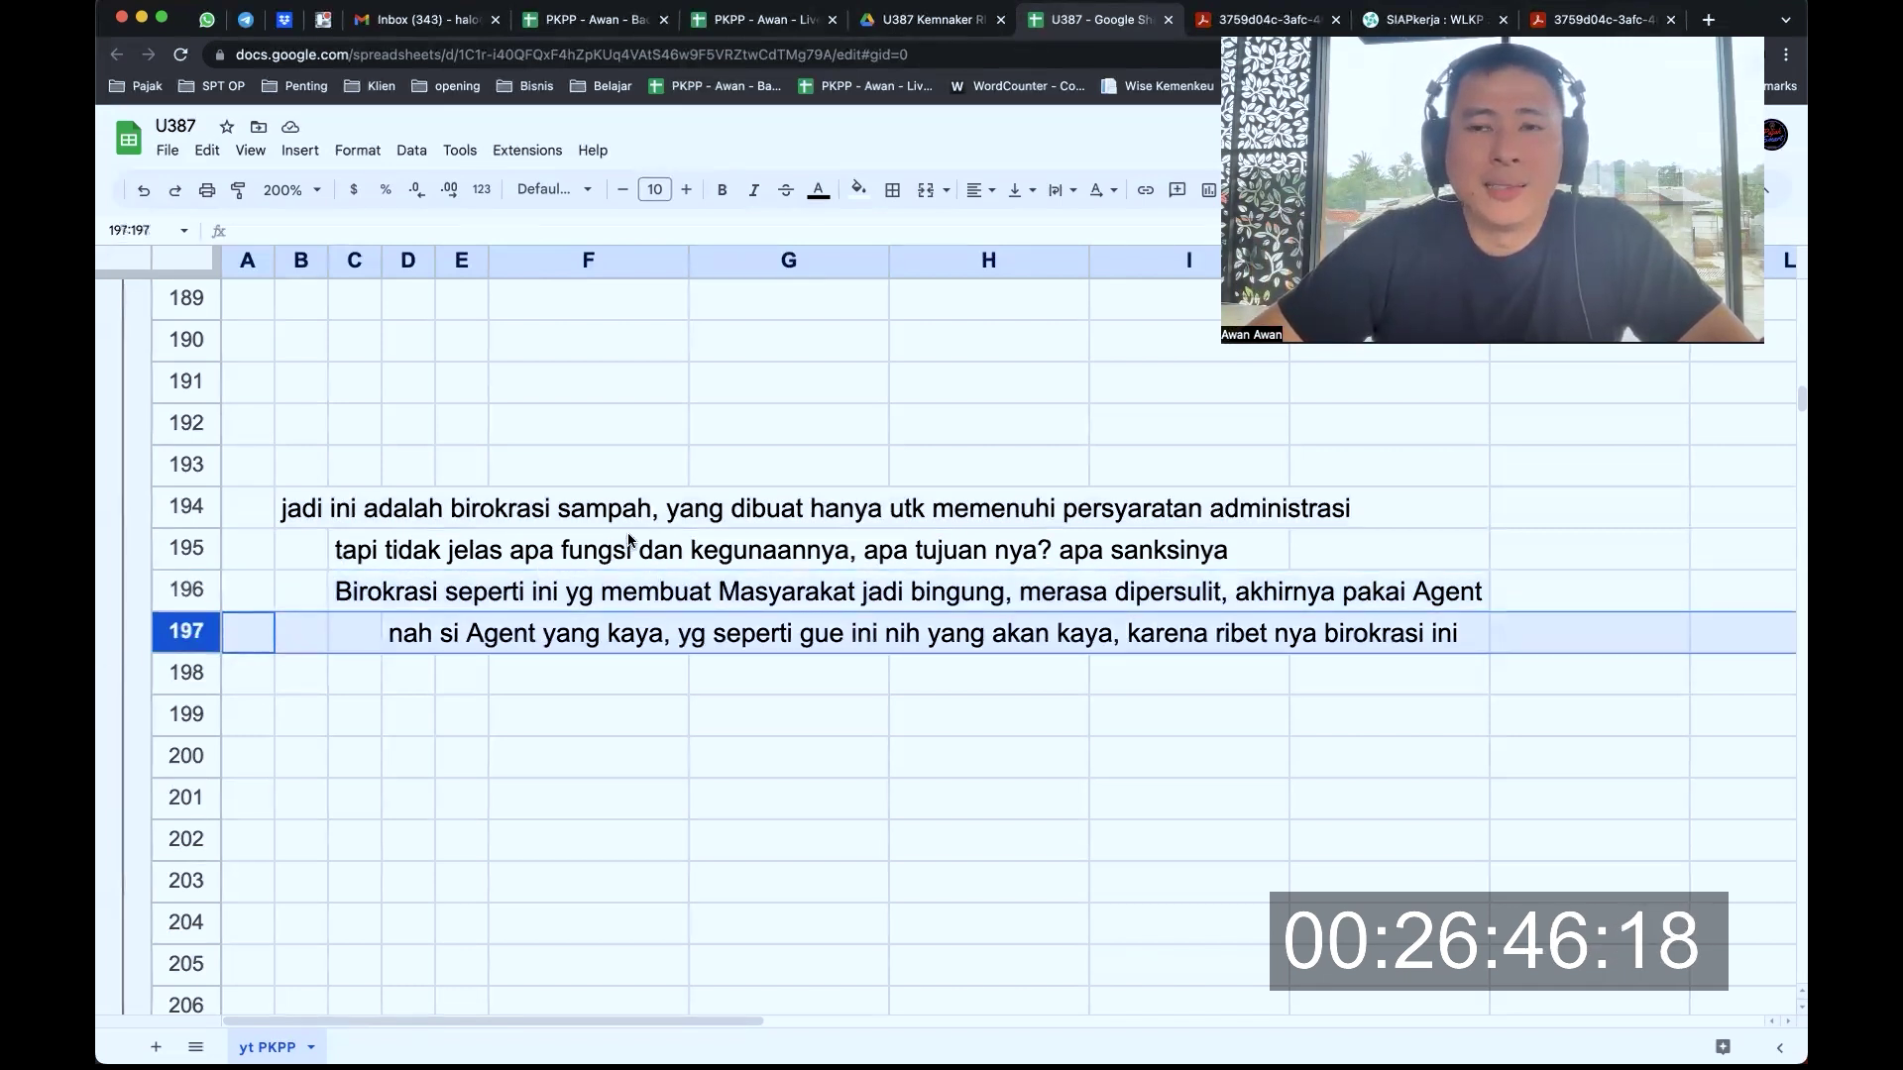
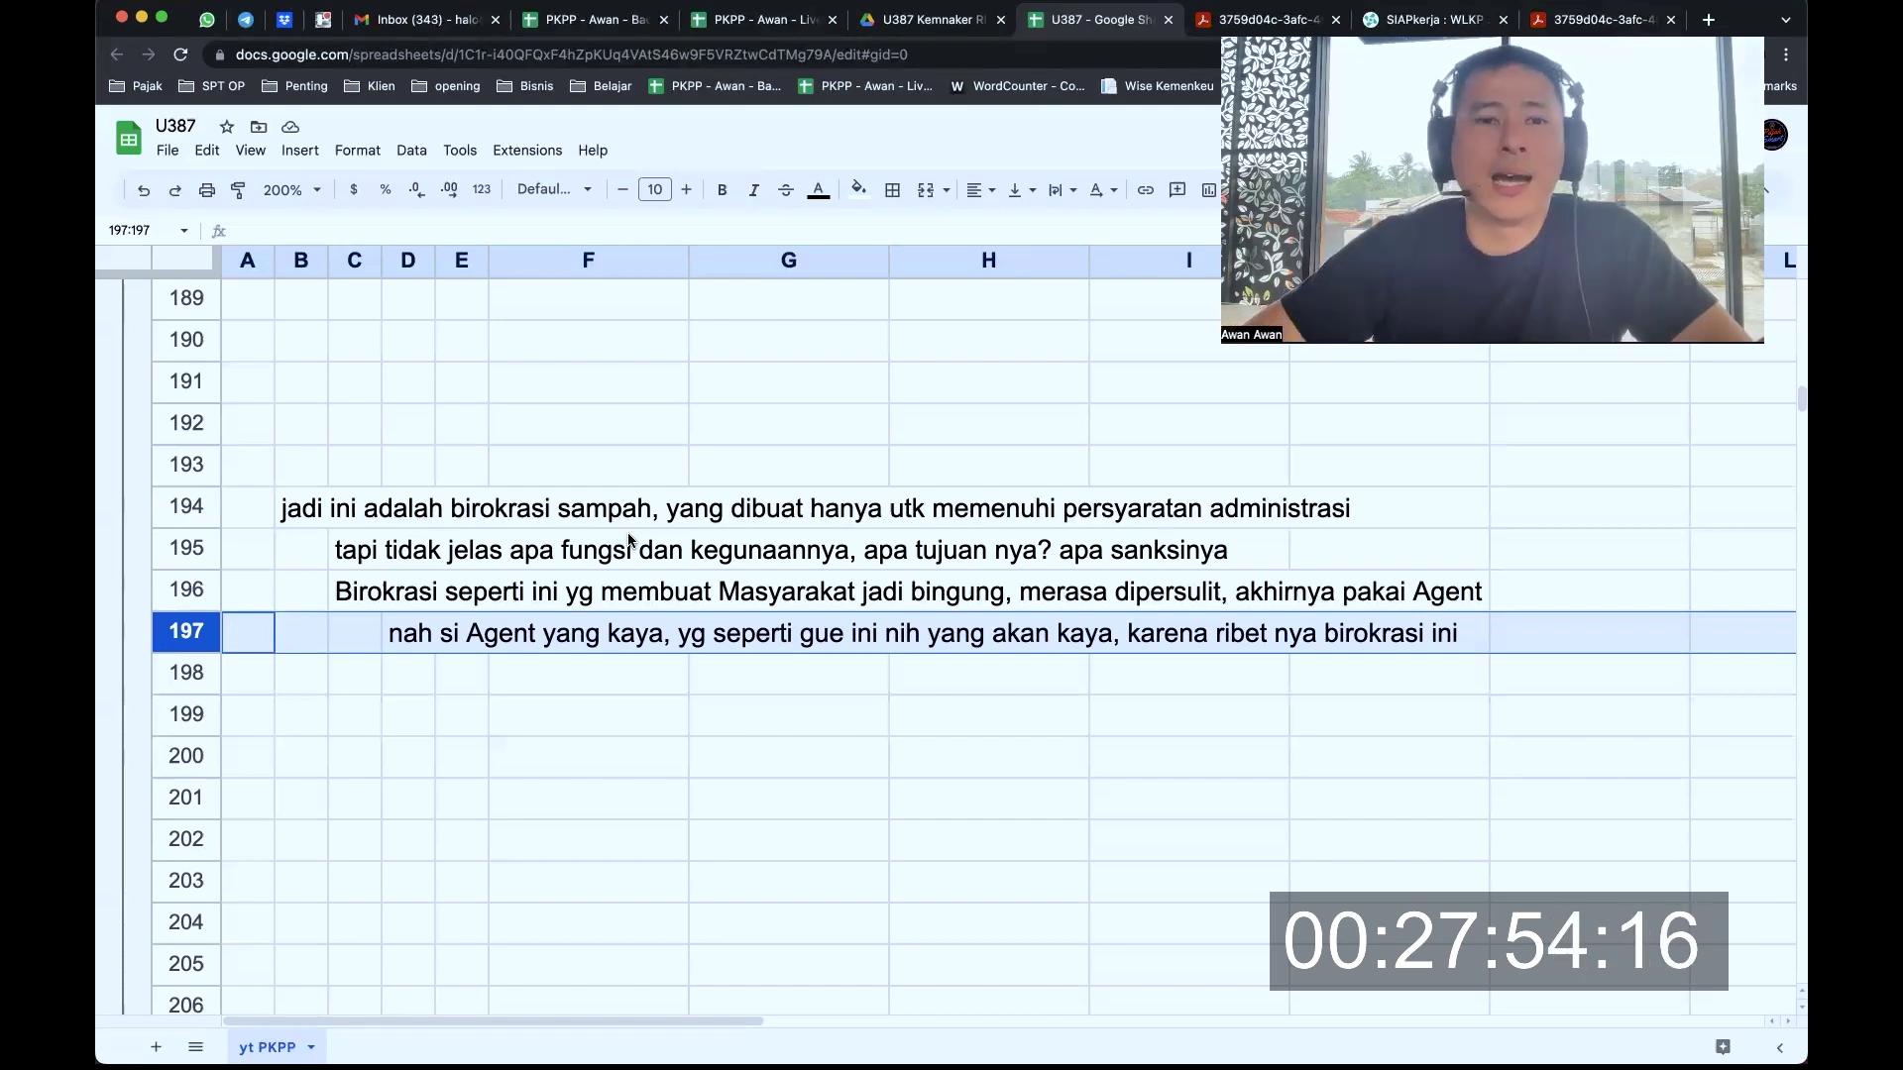
Leave the U387 commentary sheet and switch to the SIAPkerja WLKP reporting tab
scroll(637, 586, "down", 3)
scroll(638, 586, "up", 3)
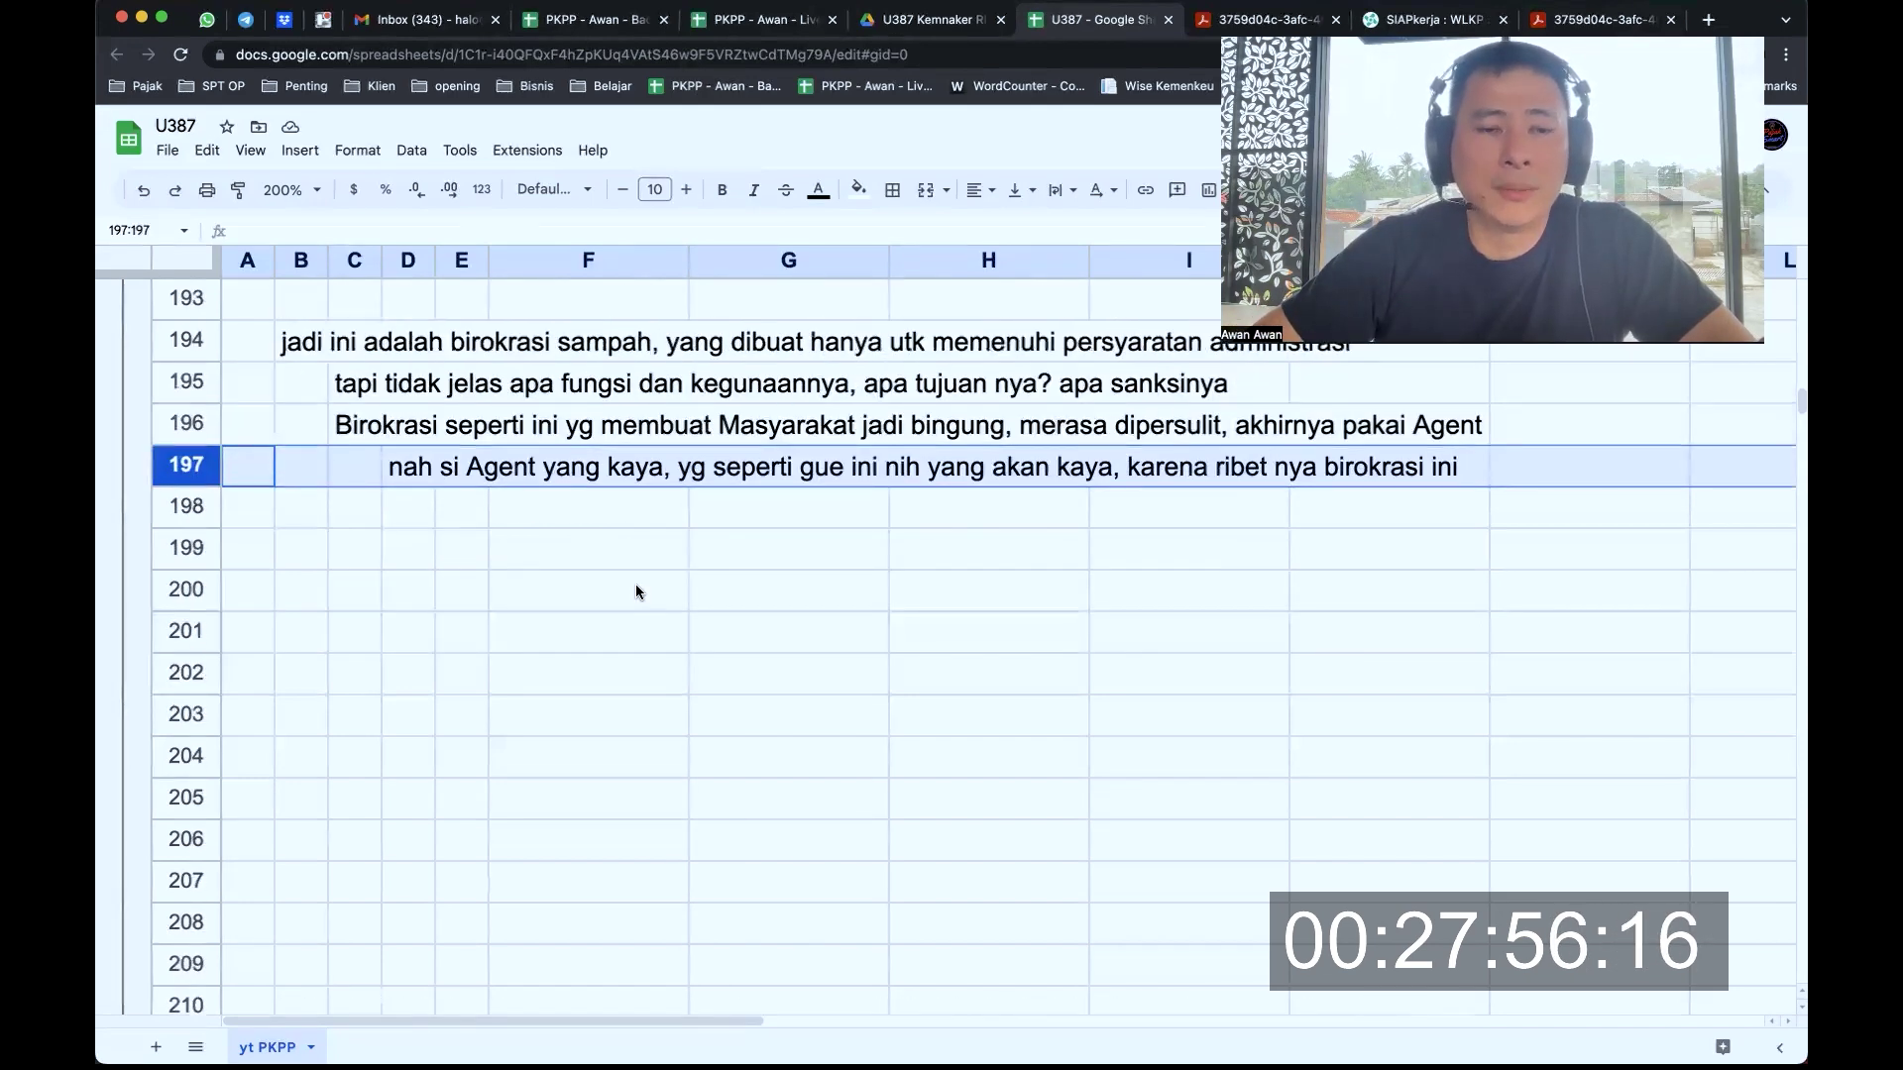
key("ctrl+Tab")
key("ctrl+Tab")
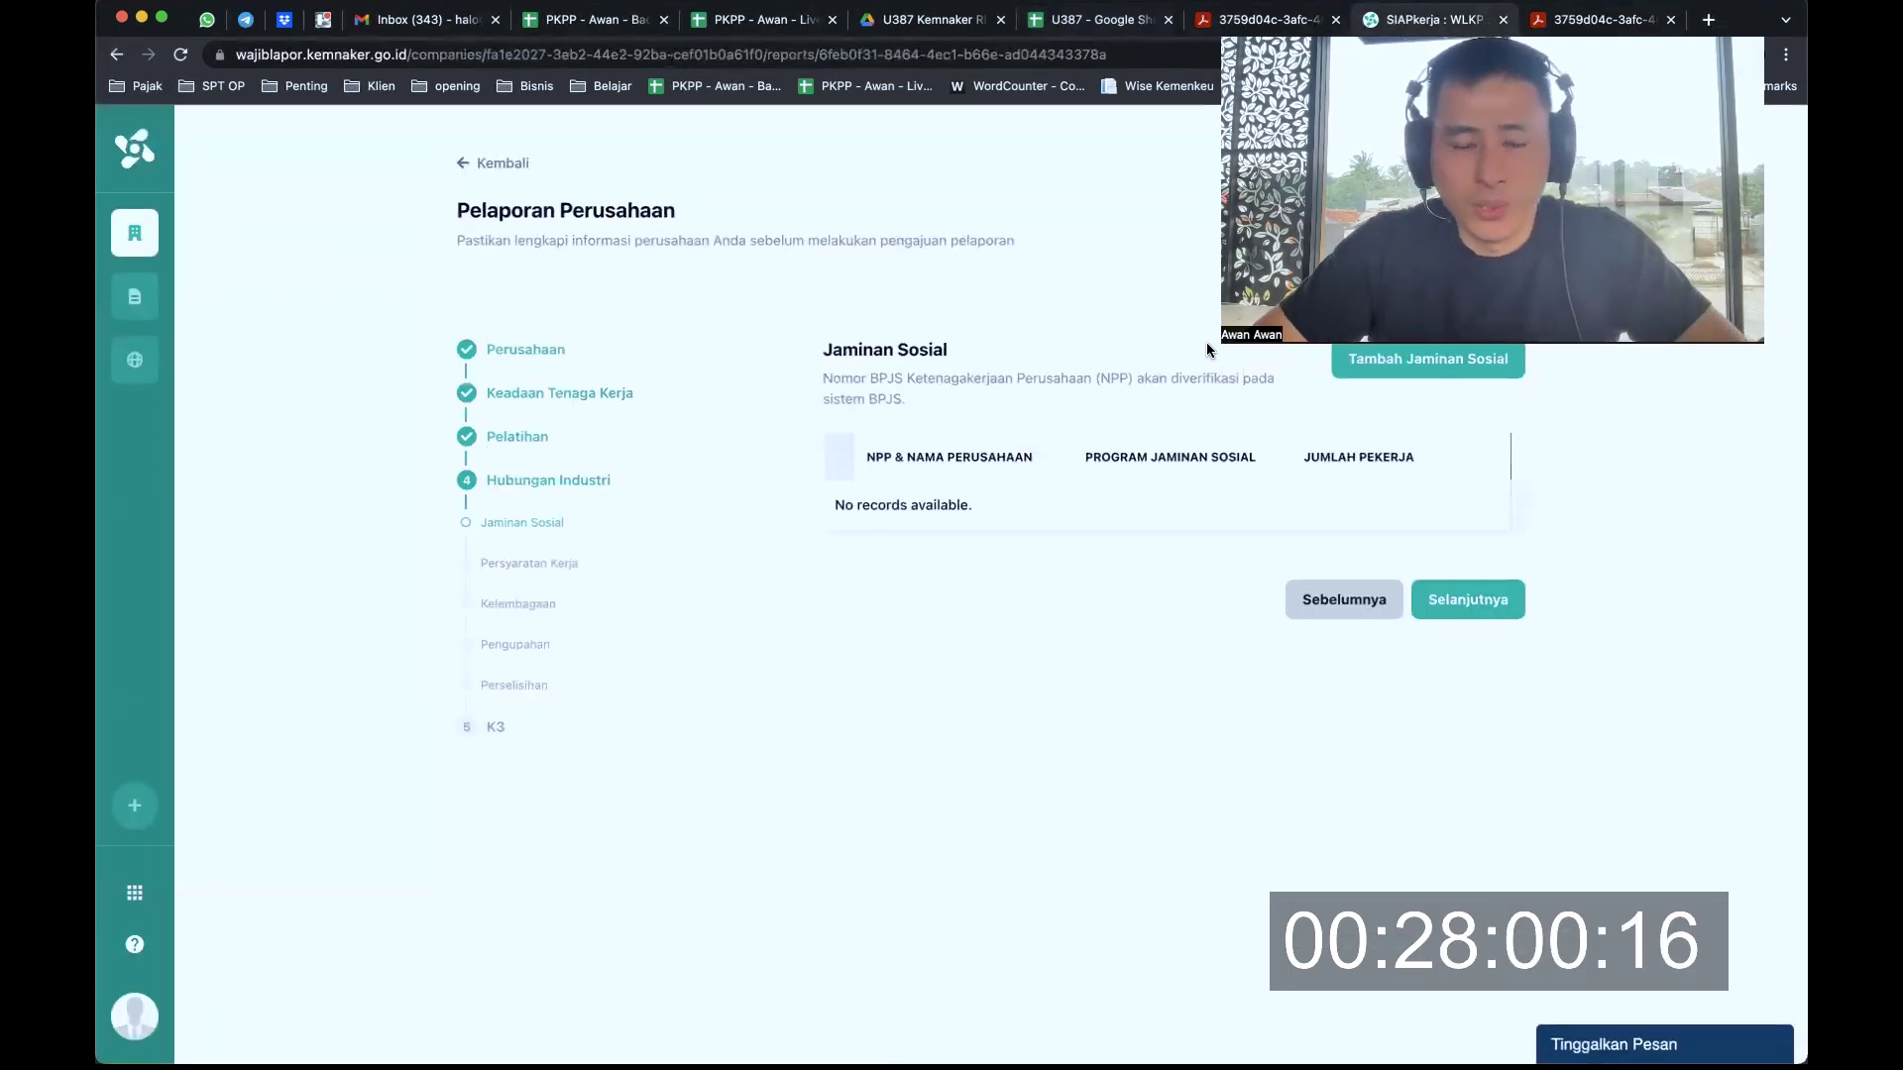
Start a new Jaminan Sosial entry and enter the company's NPP BPJS Tenaga Kerja number
left_click(1455, 600)
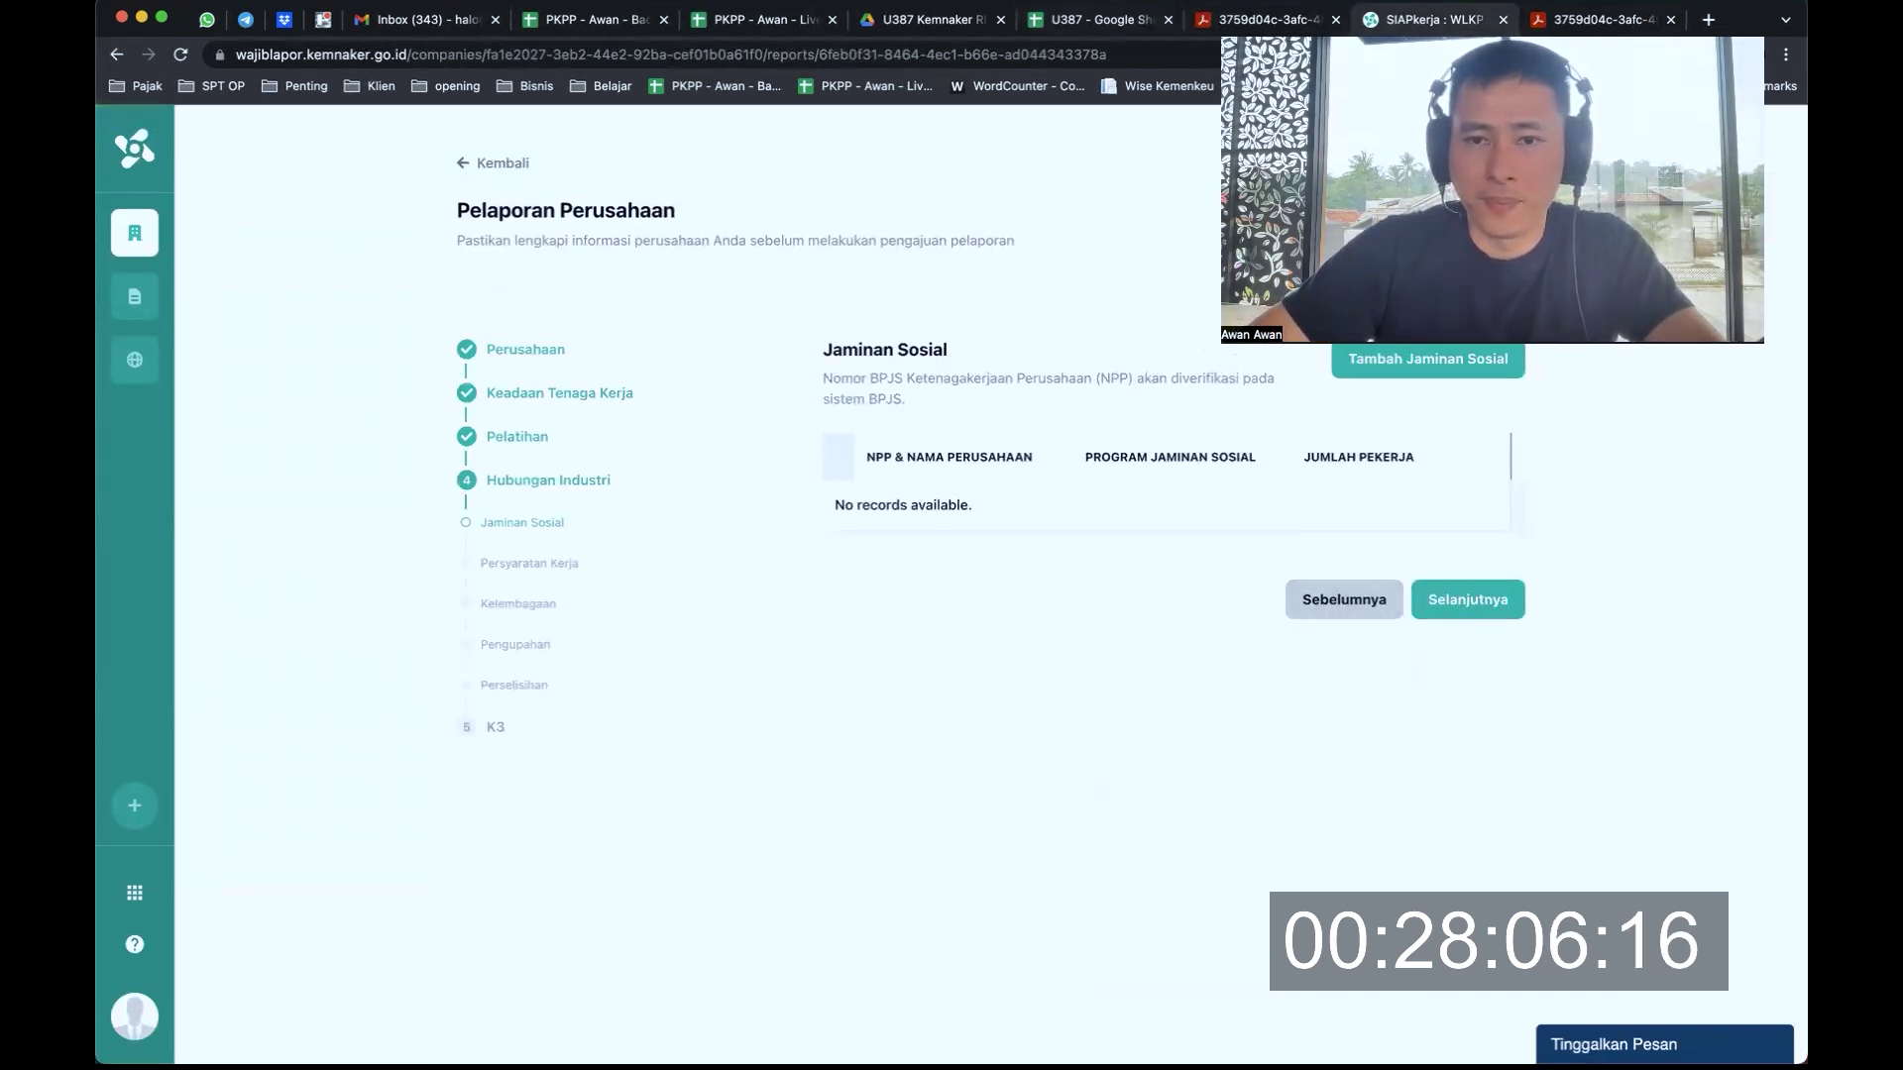
left_click(1470, 602)
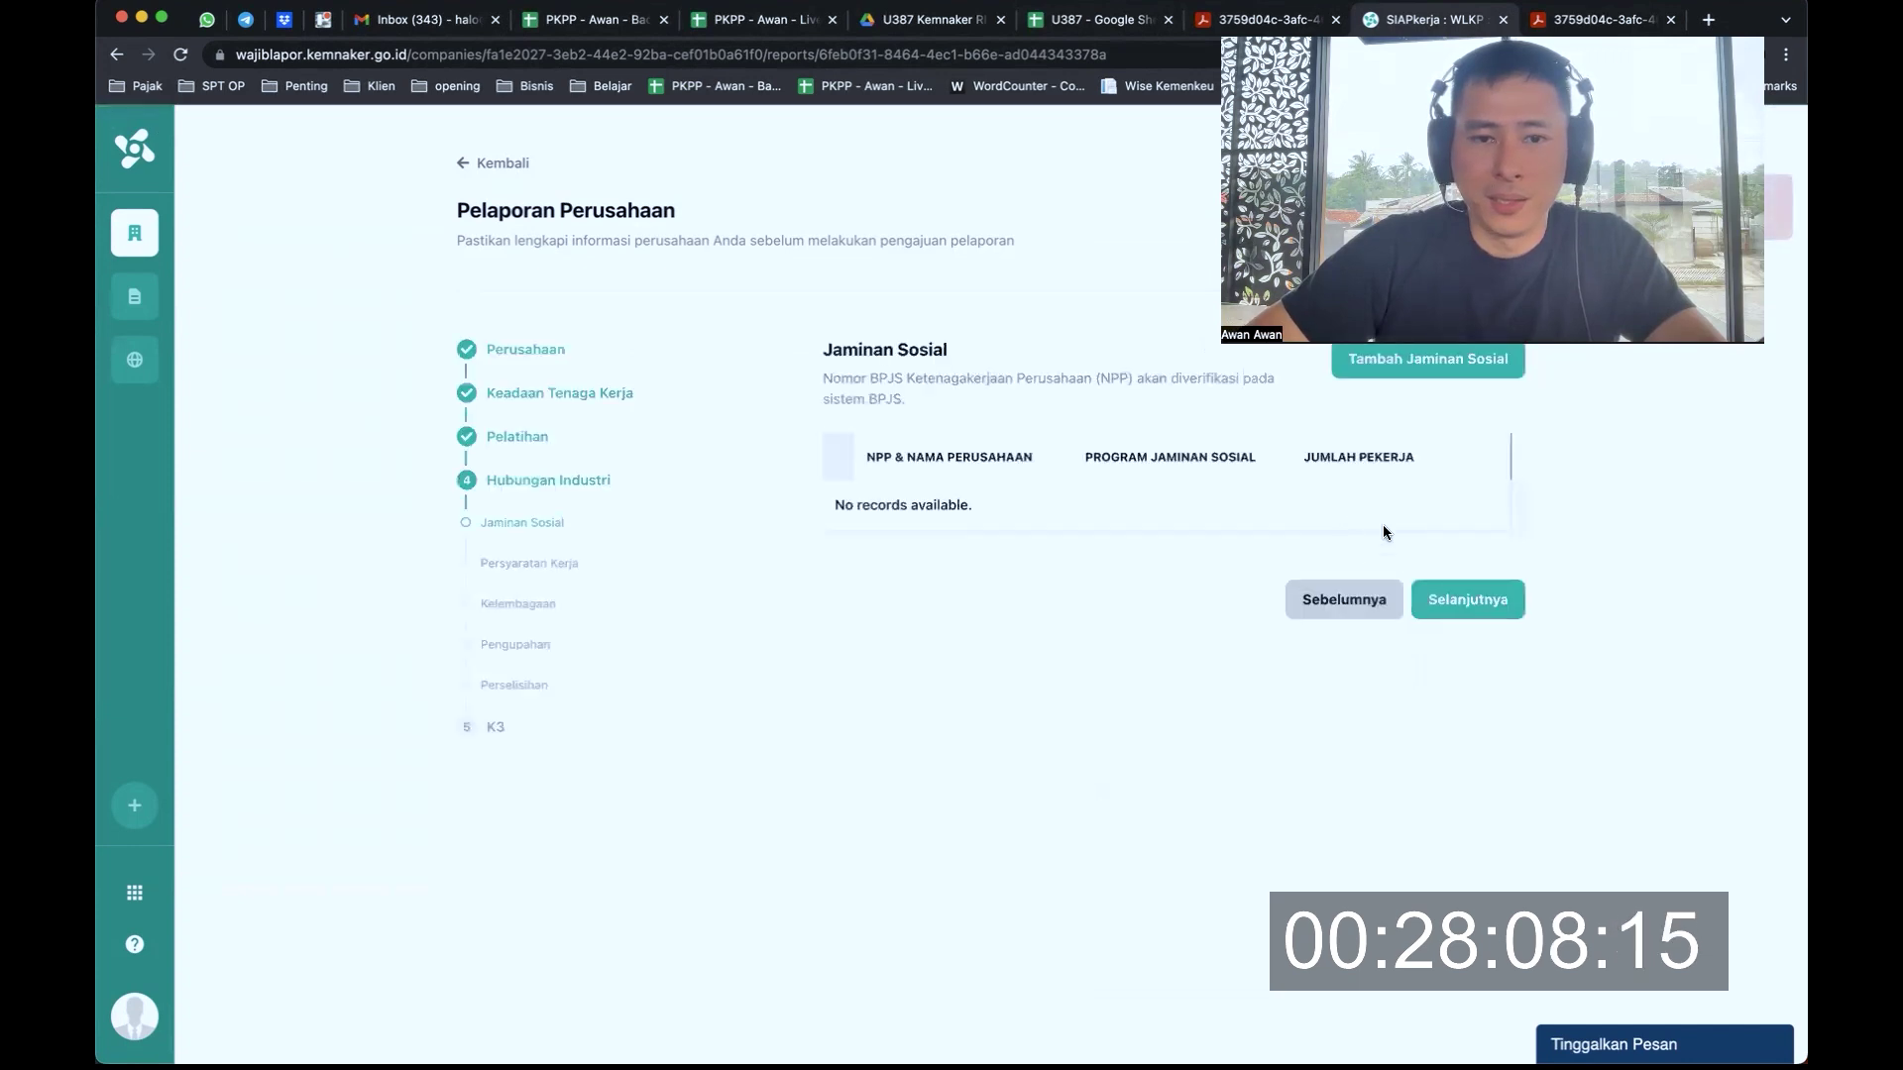
left_click(1427, 361)
left_click(872, 577)
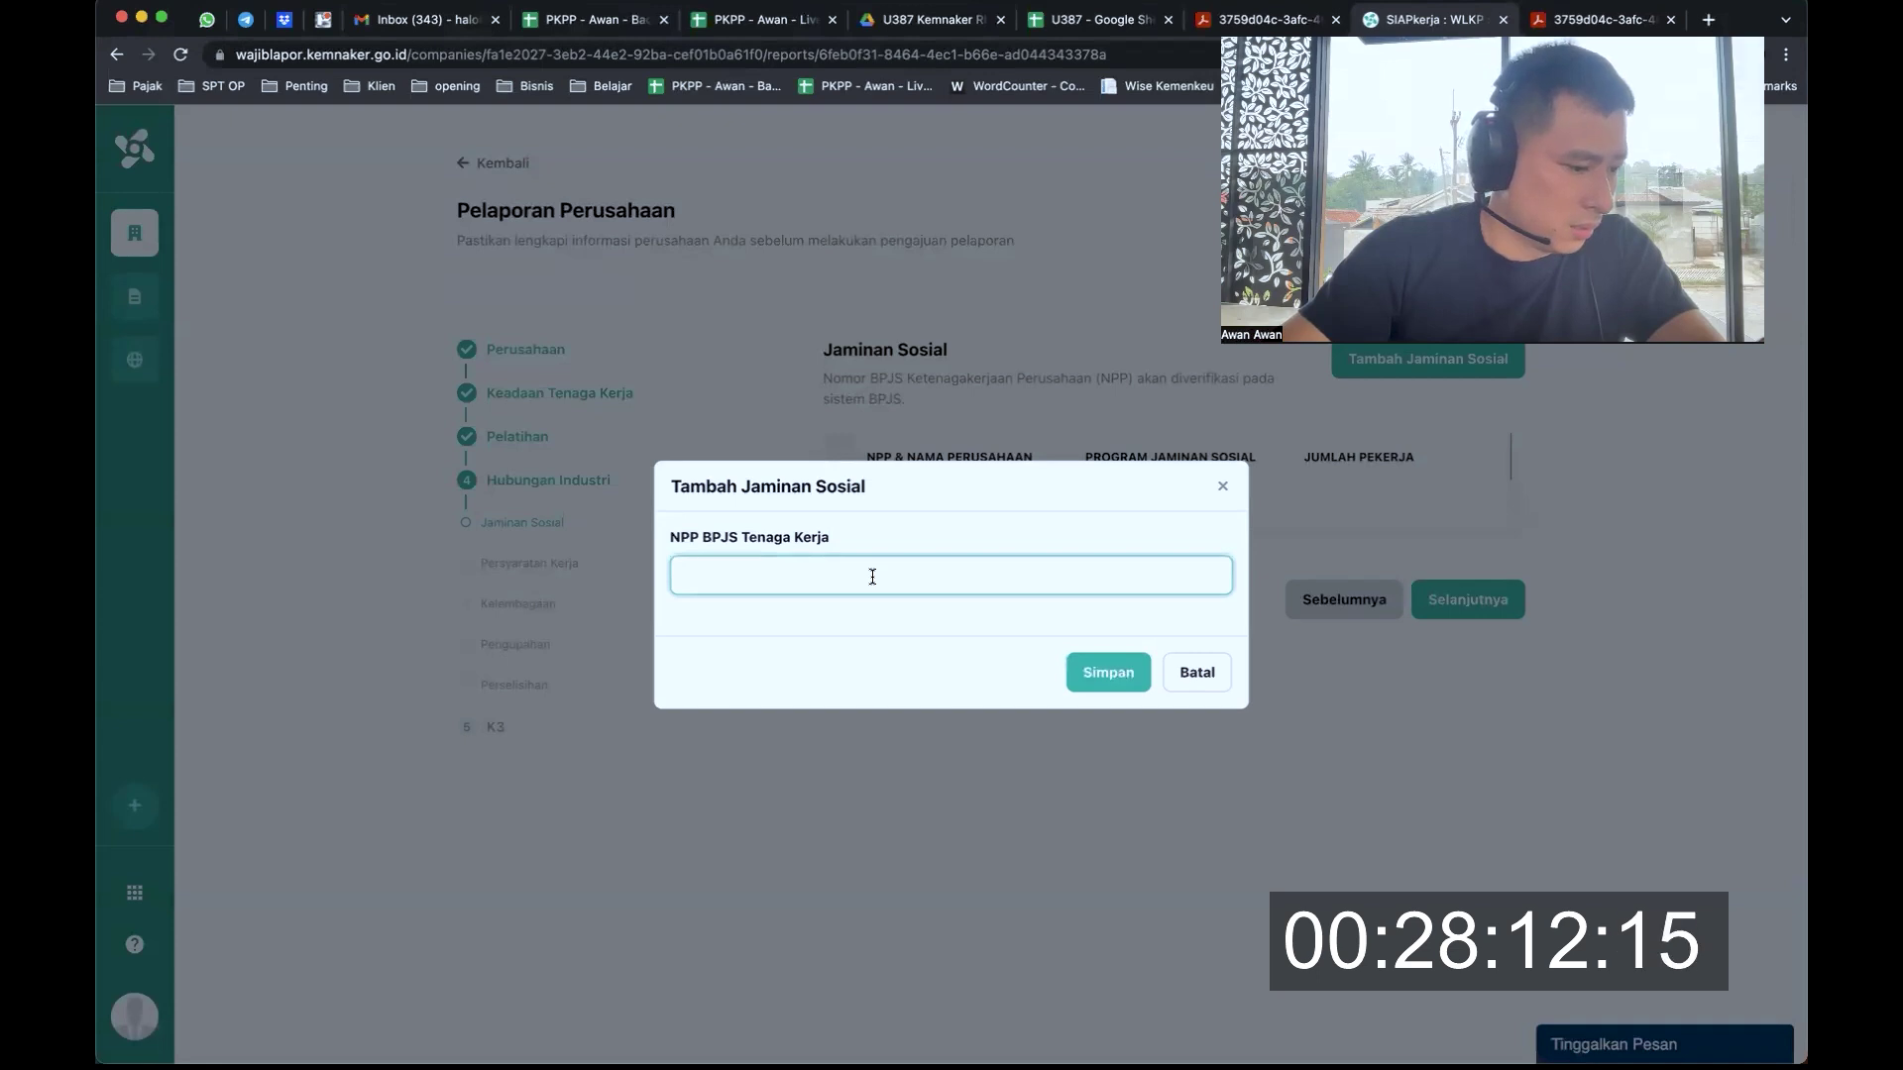
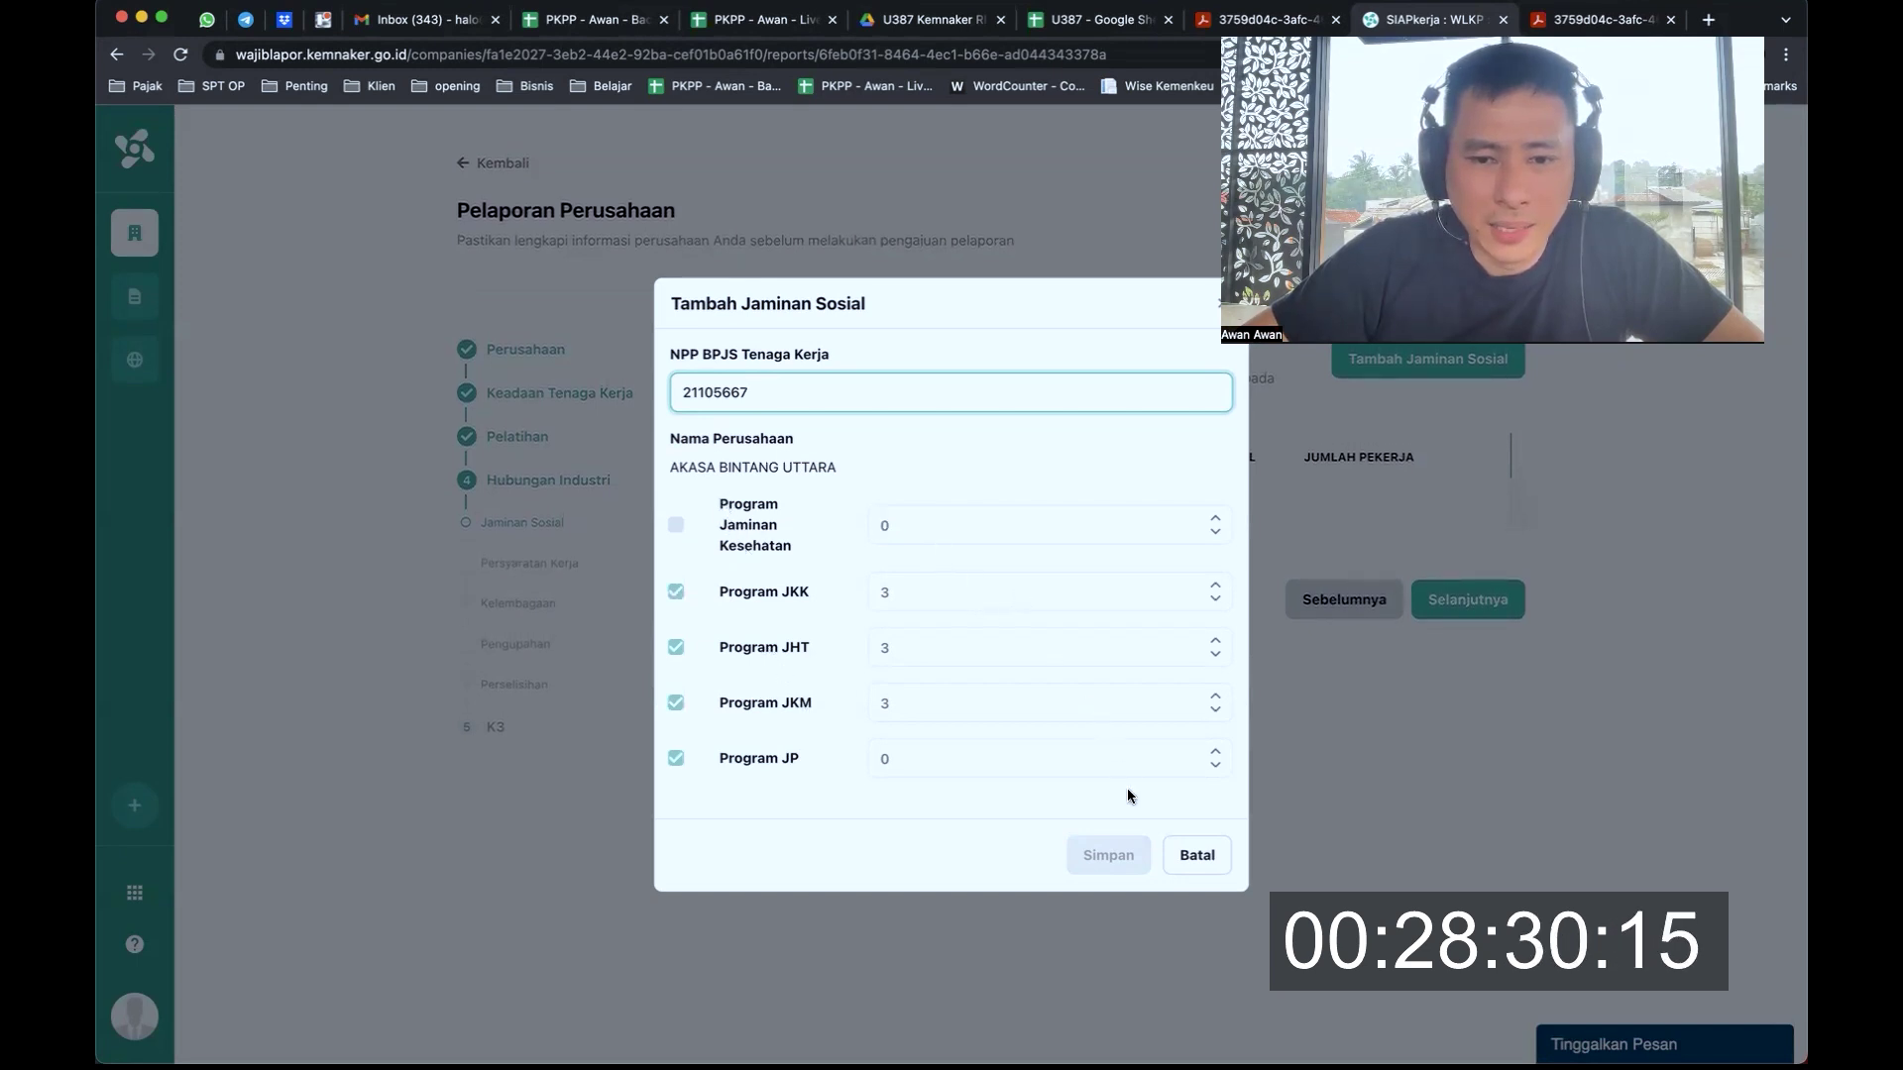
Review the company name returned for the entered employer number
left_click(969, 487)
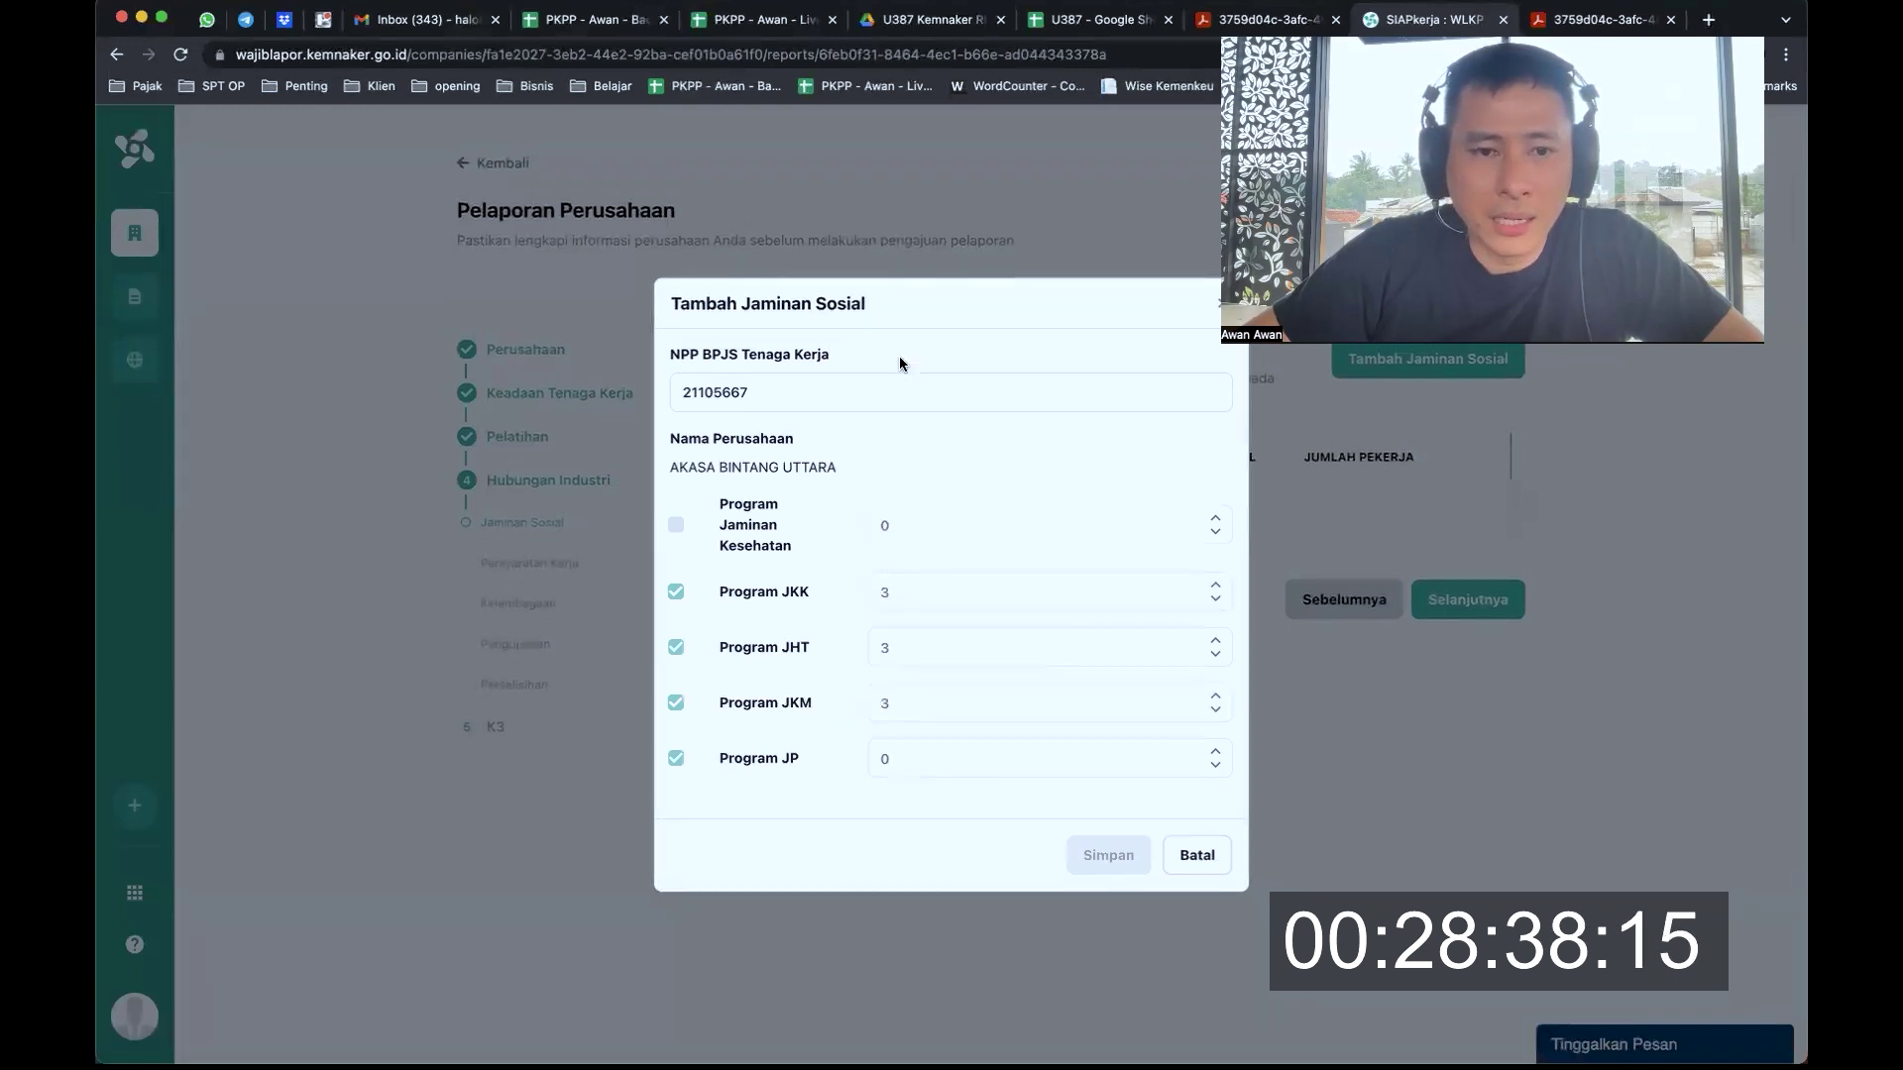
left_click_drag(753, 463, 859, 460)
left_click(858, 459)
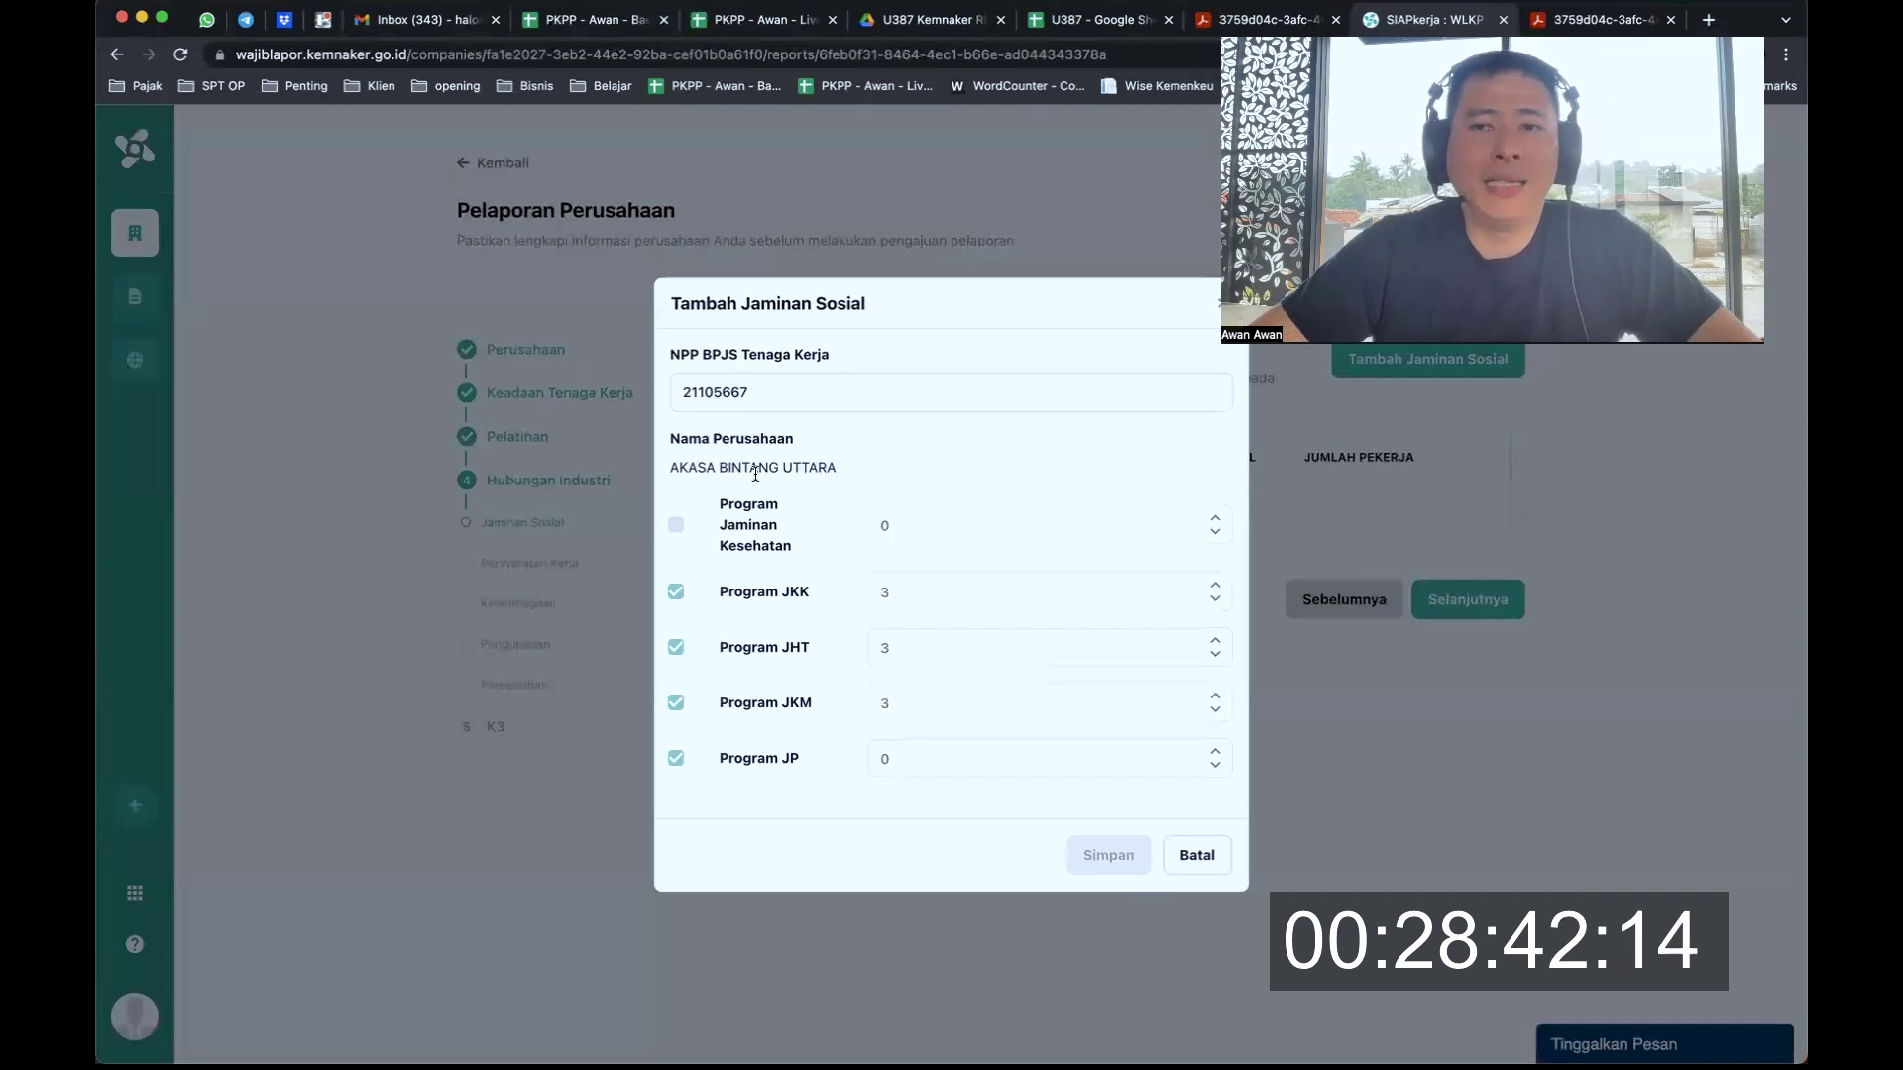
left_click_drag(739, 467, 810, 468)
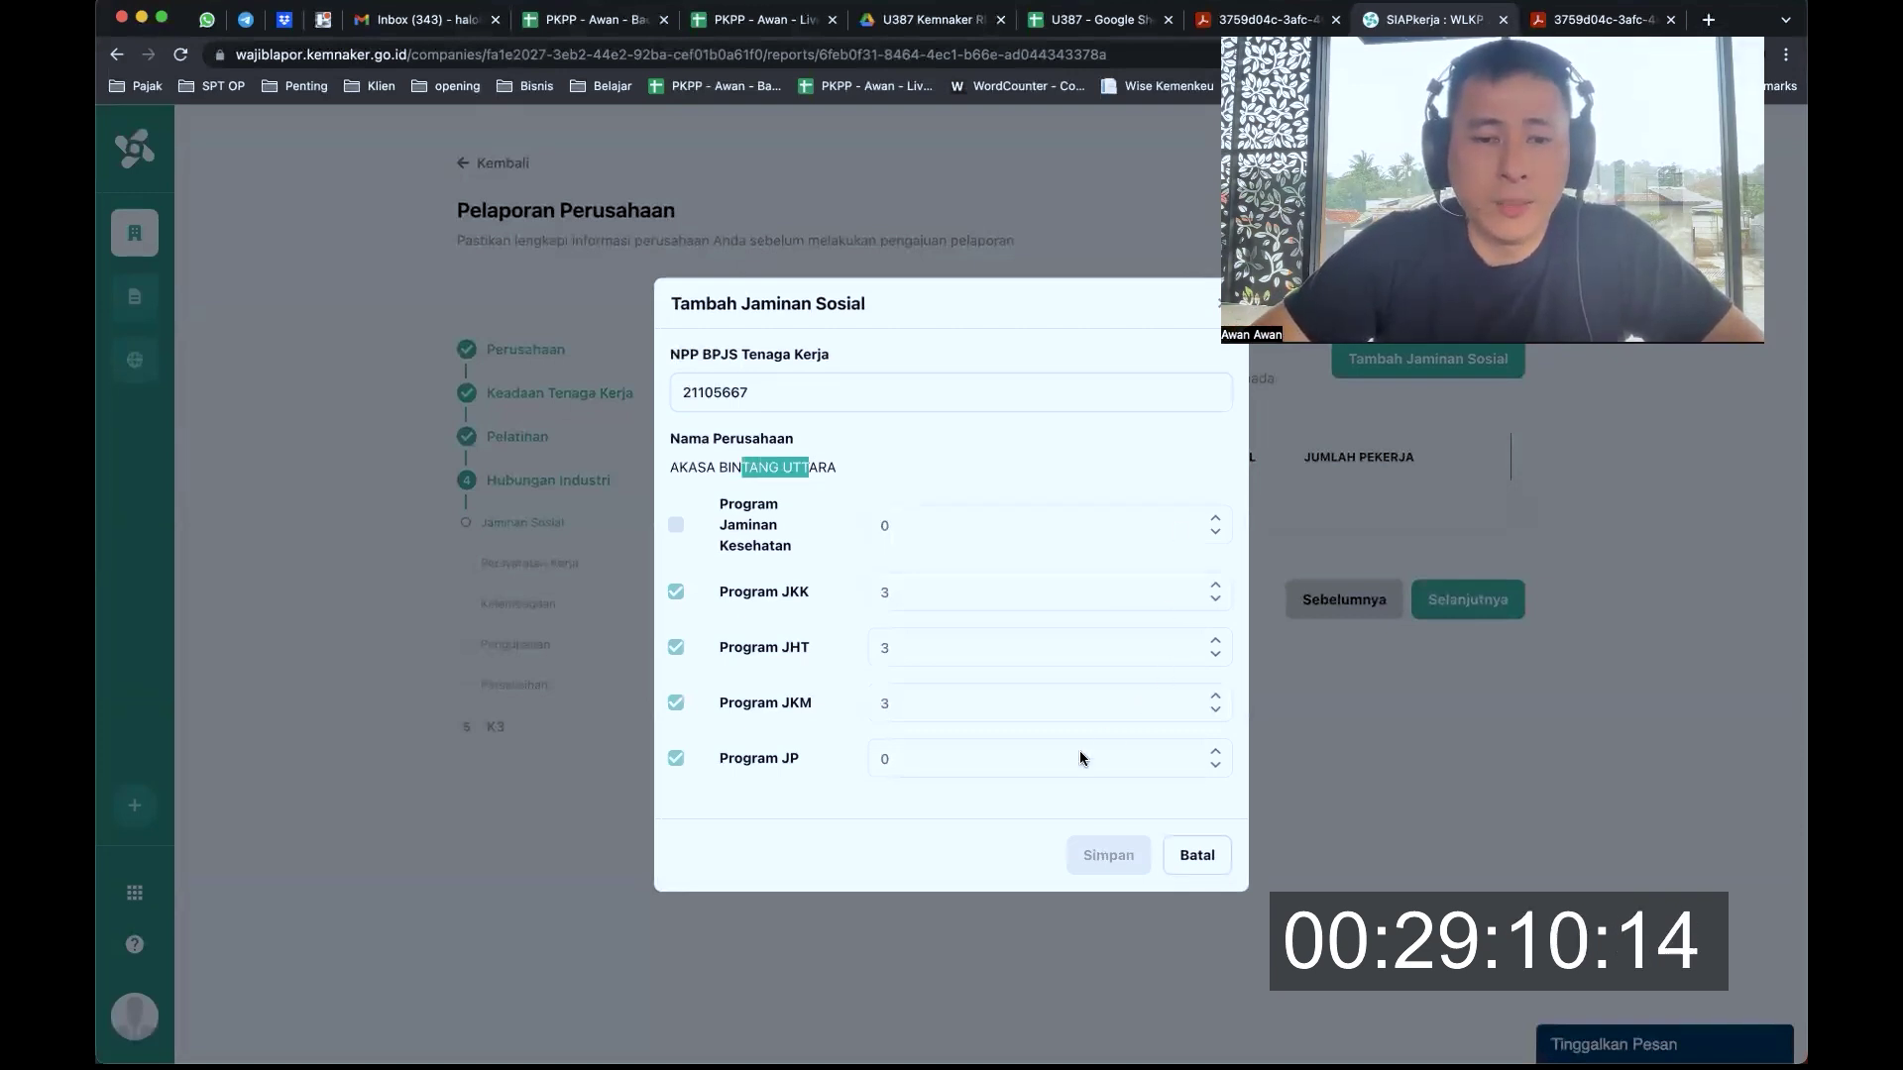
left_click(1002, 757)
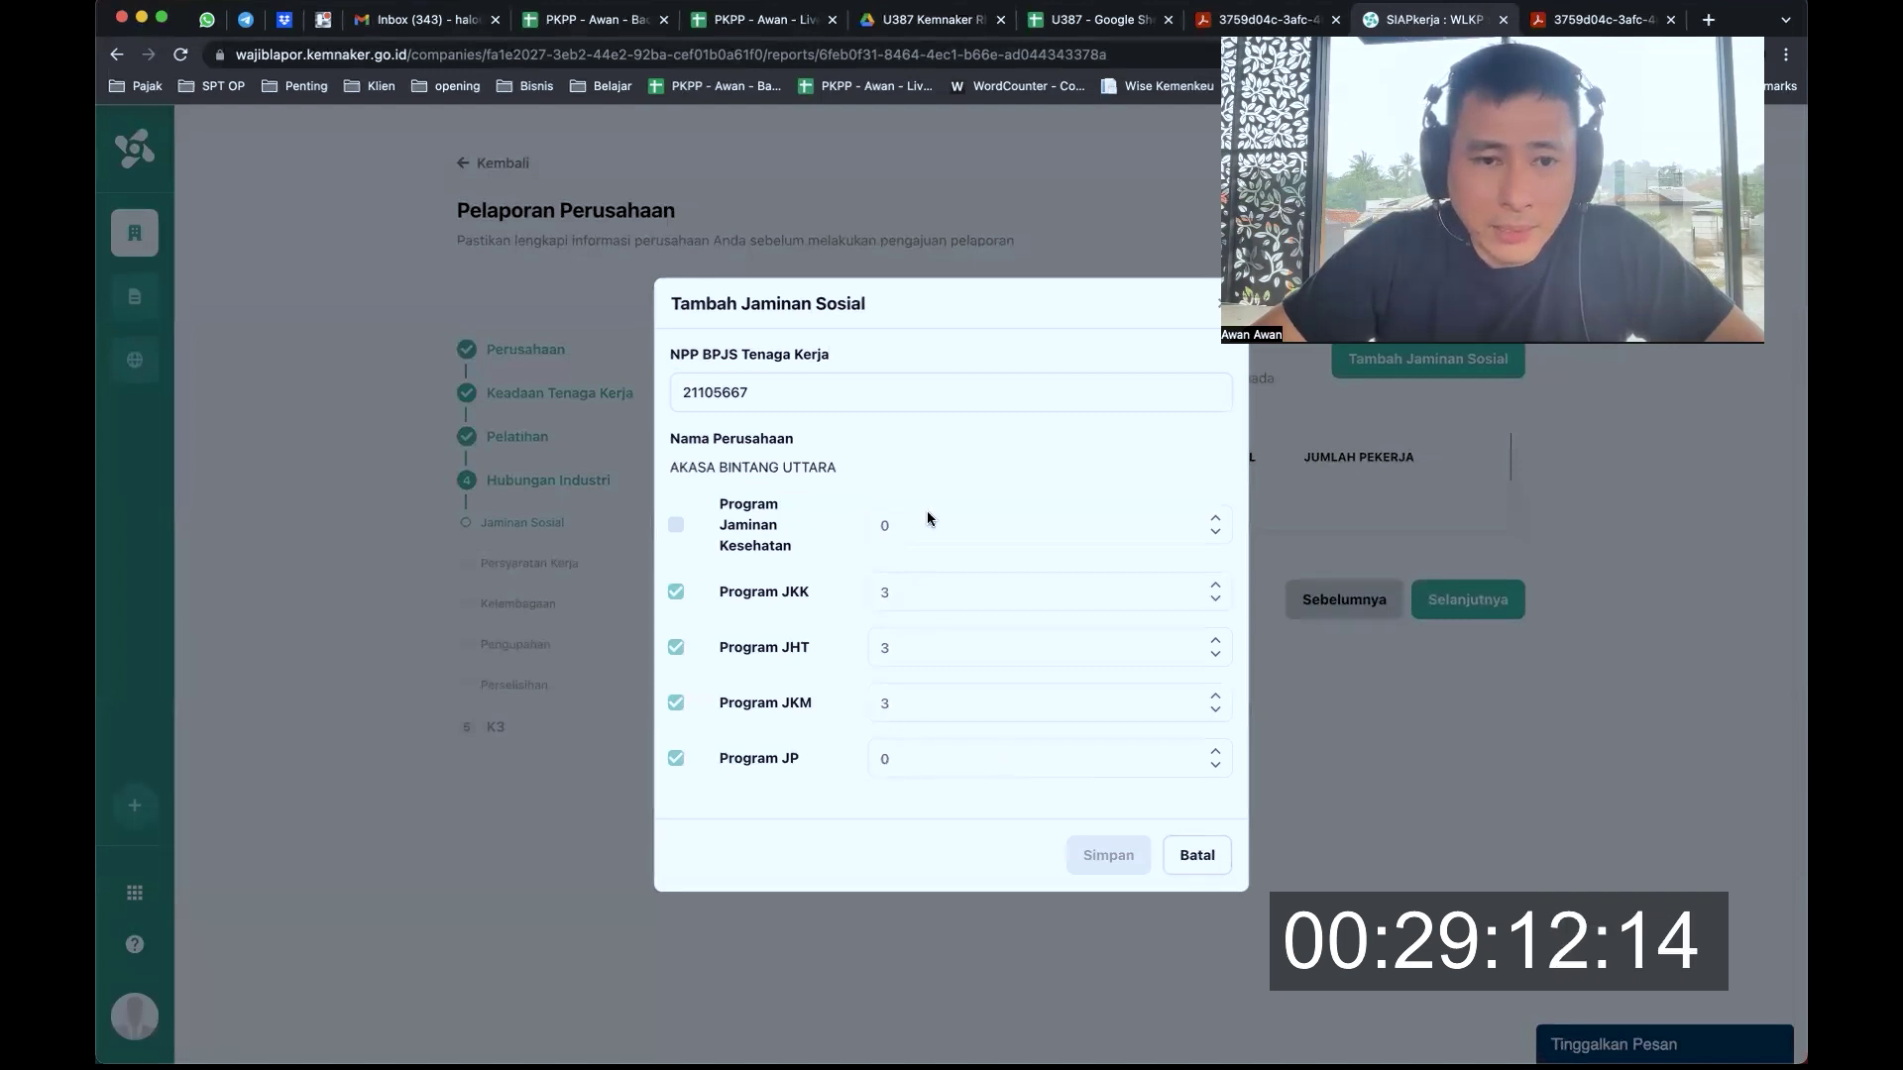
left_click(868, 399)
left_click(684, 527)
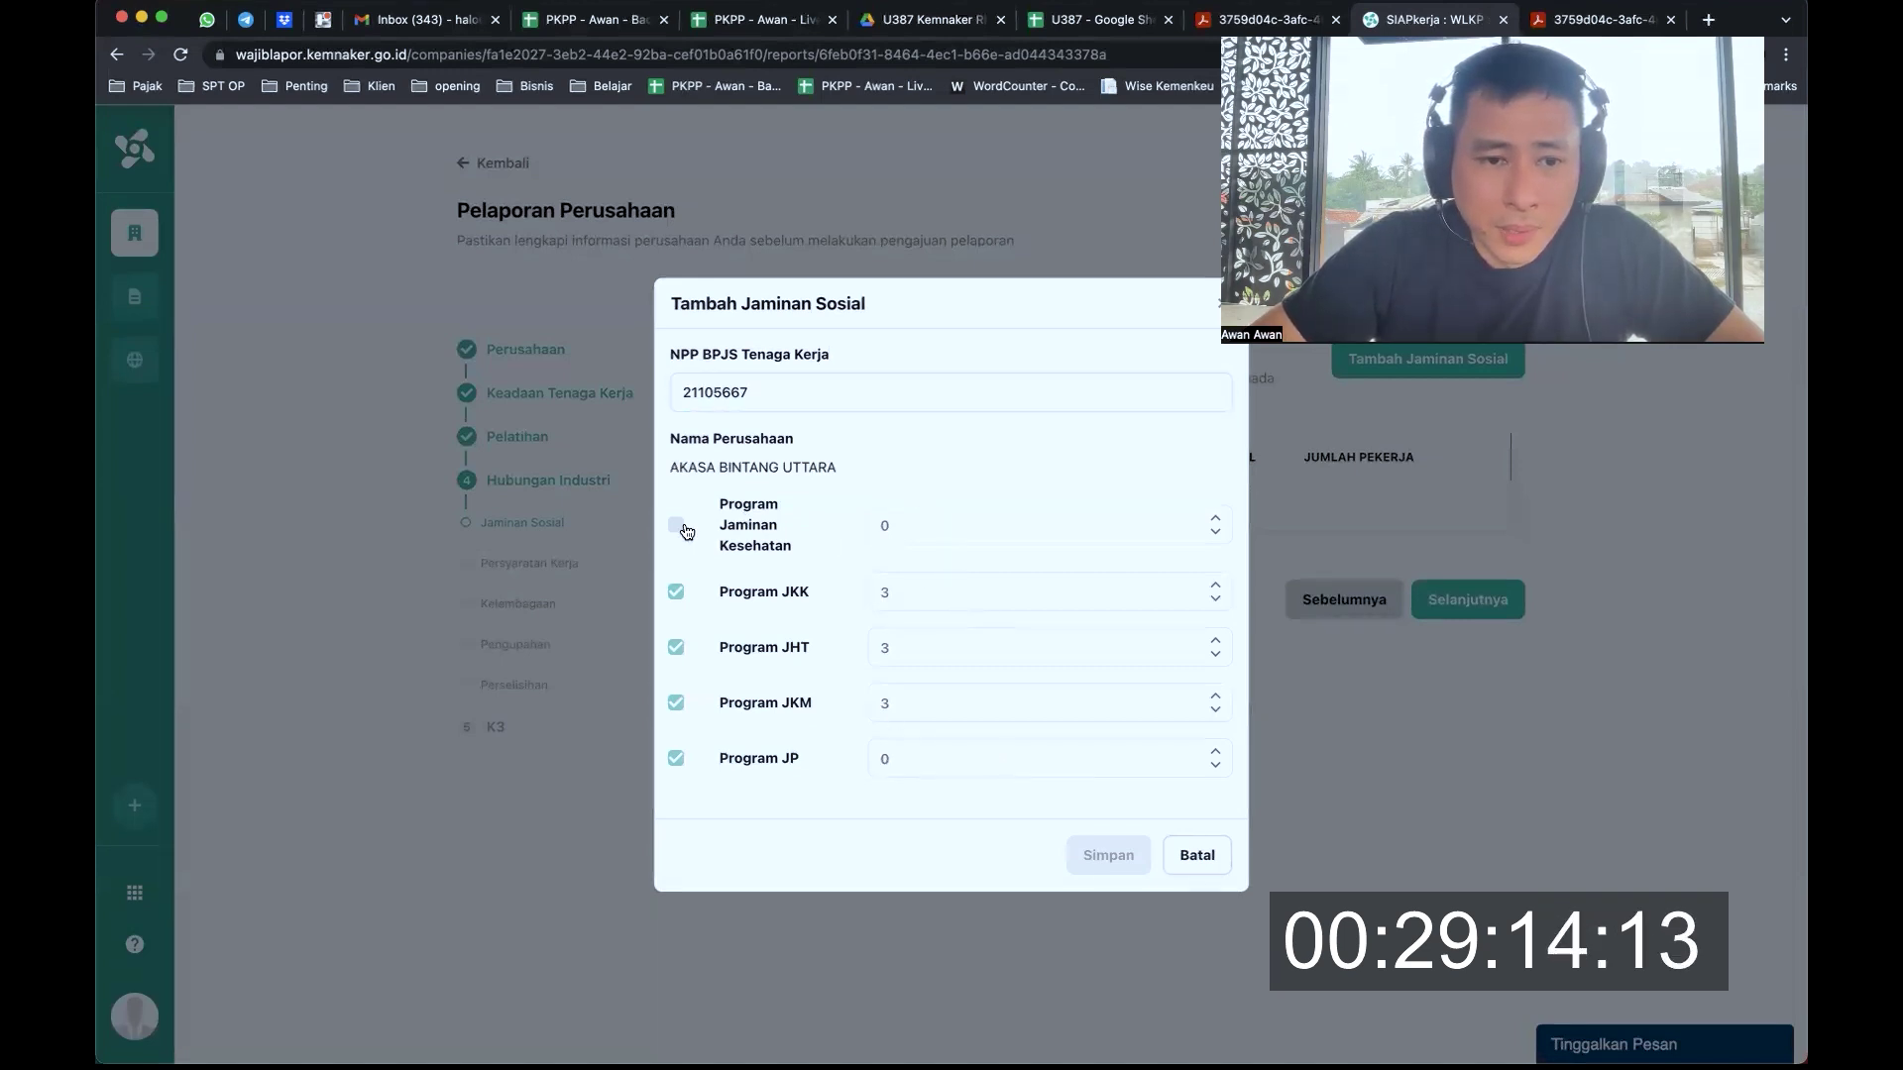
Include the Program Jaminan Kesehatan in the entry and adjust its worker count
left_click(675, 535)
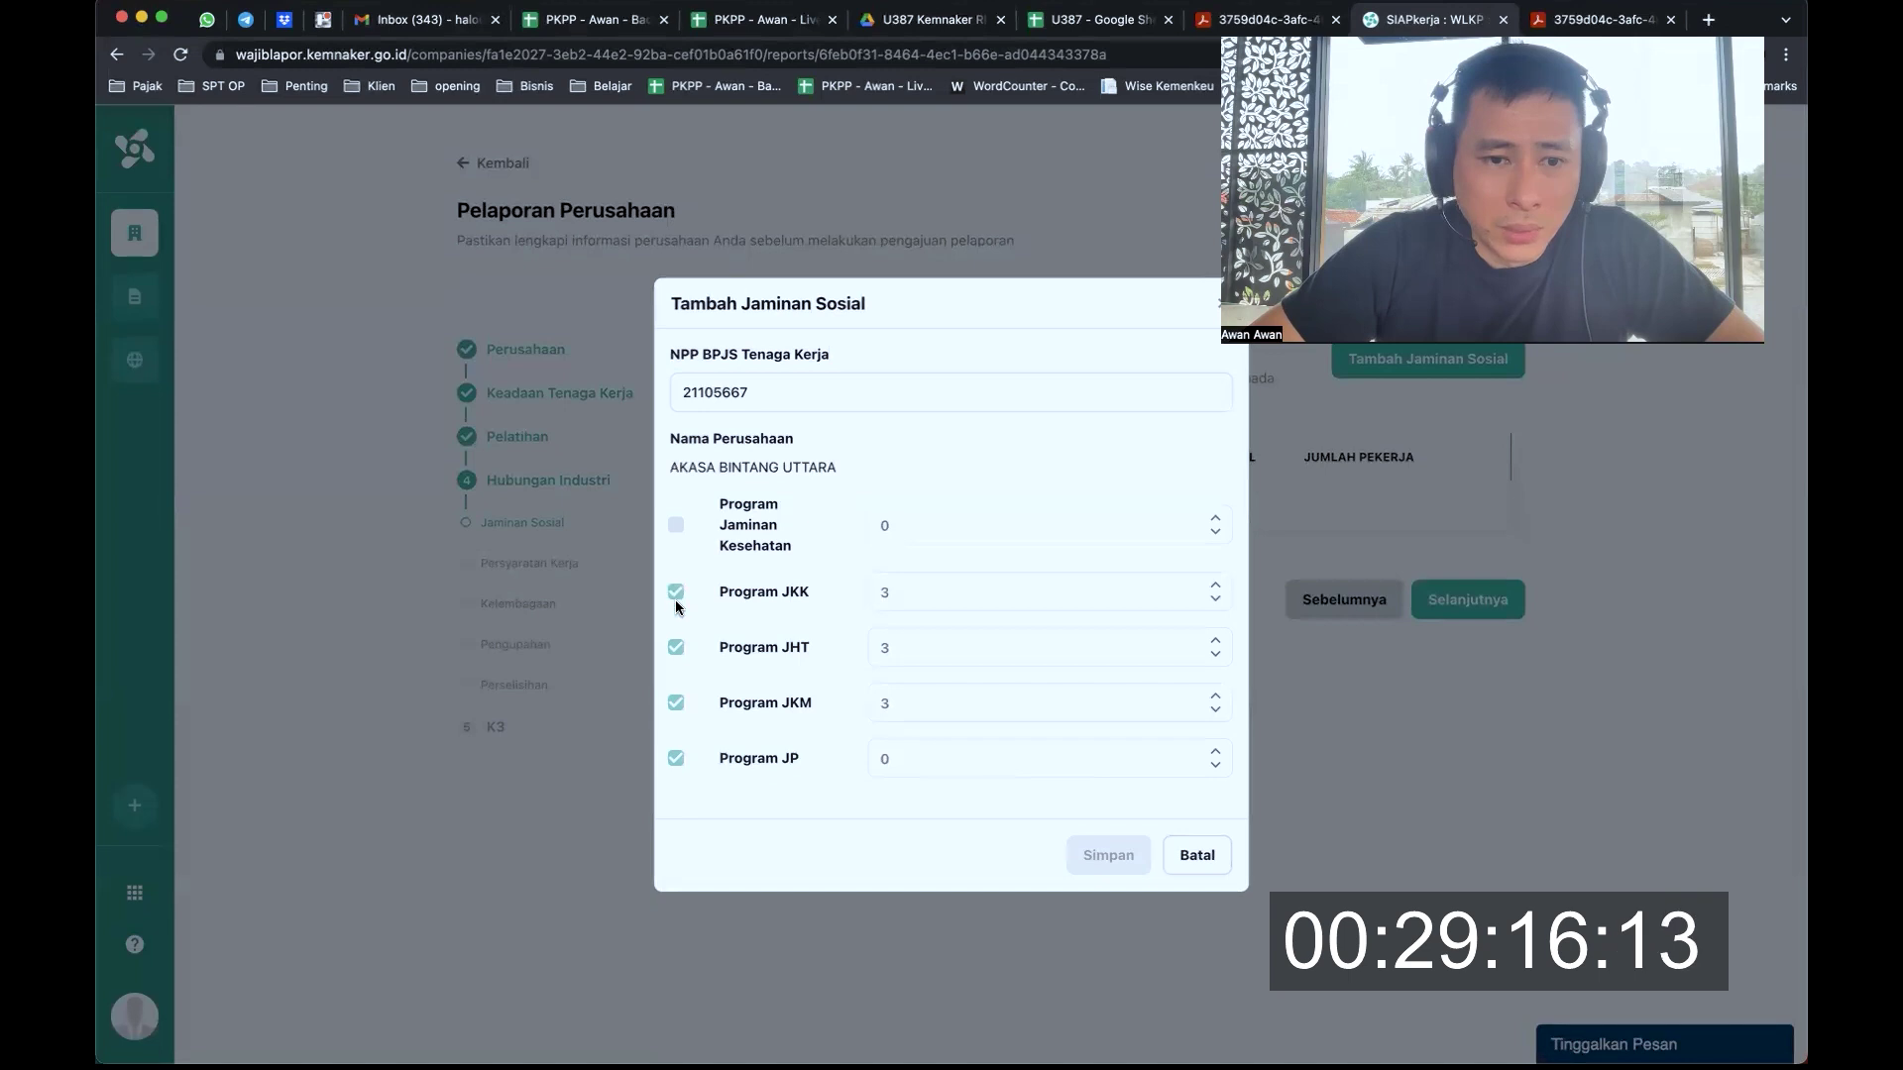
left_click(678, 531)
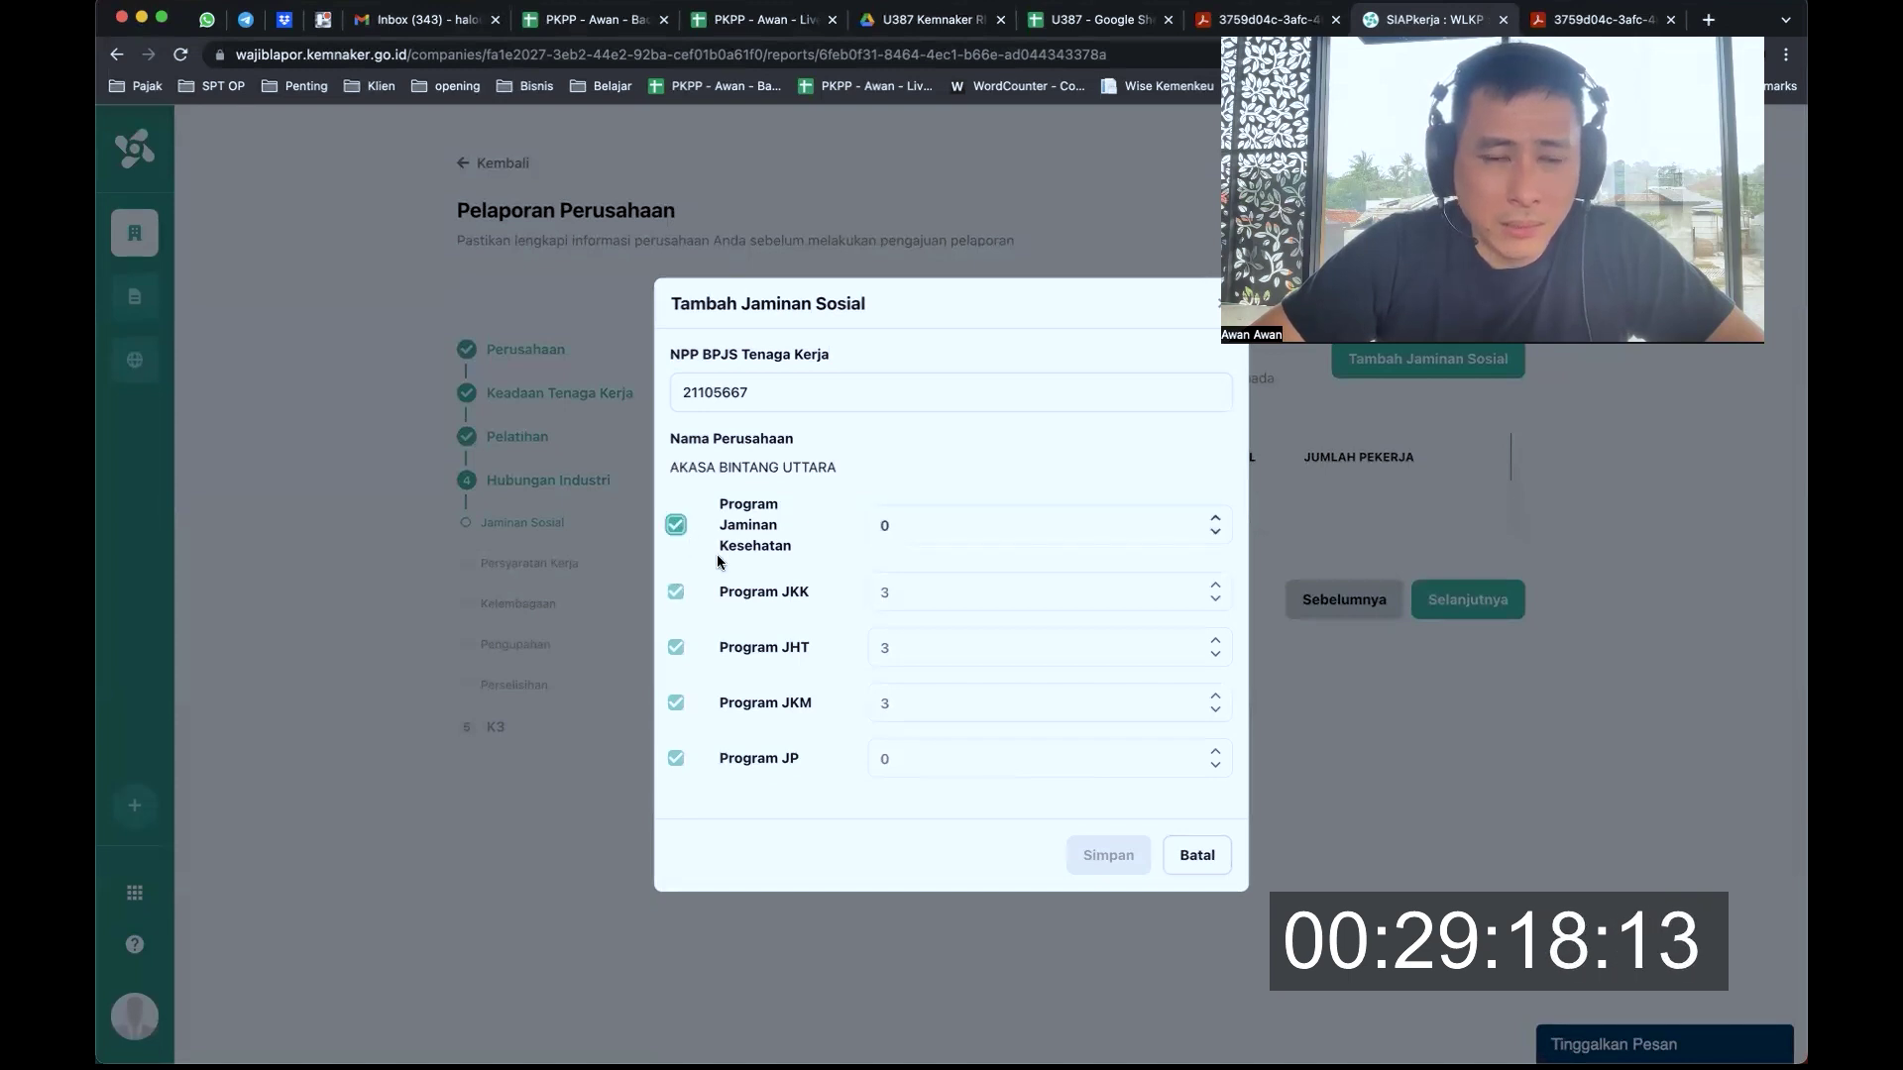
left_click(1108, 857)
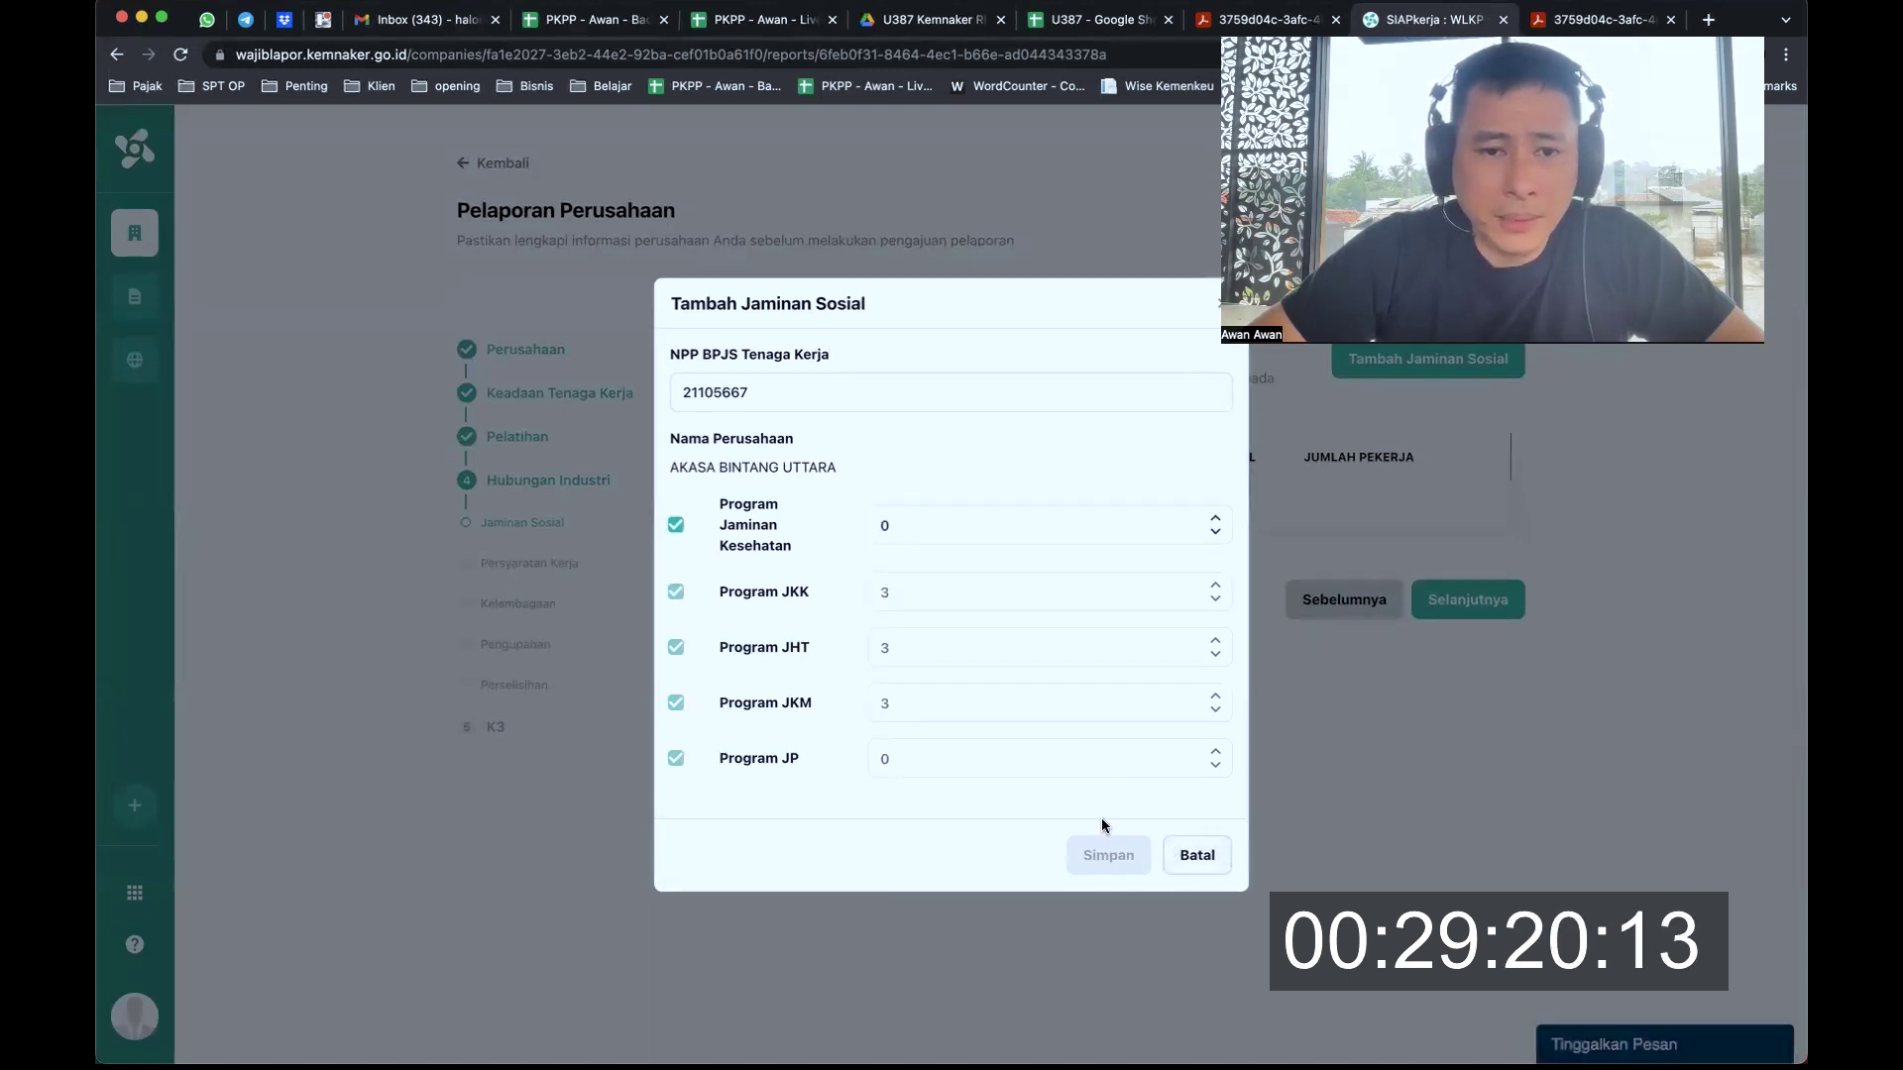
left_click(1215, 519)
left_click(1216, 533)
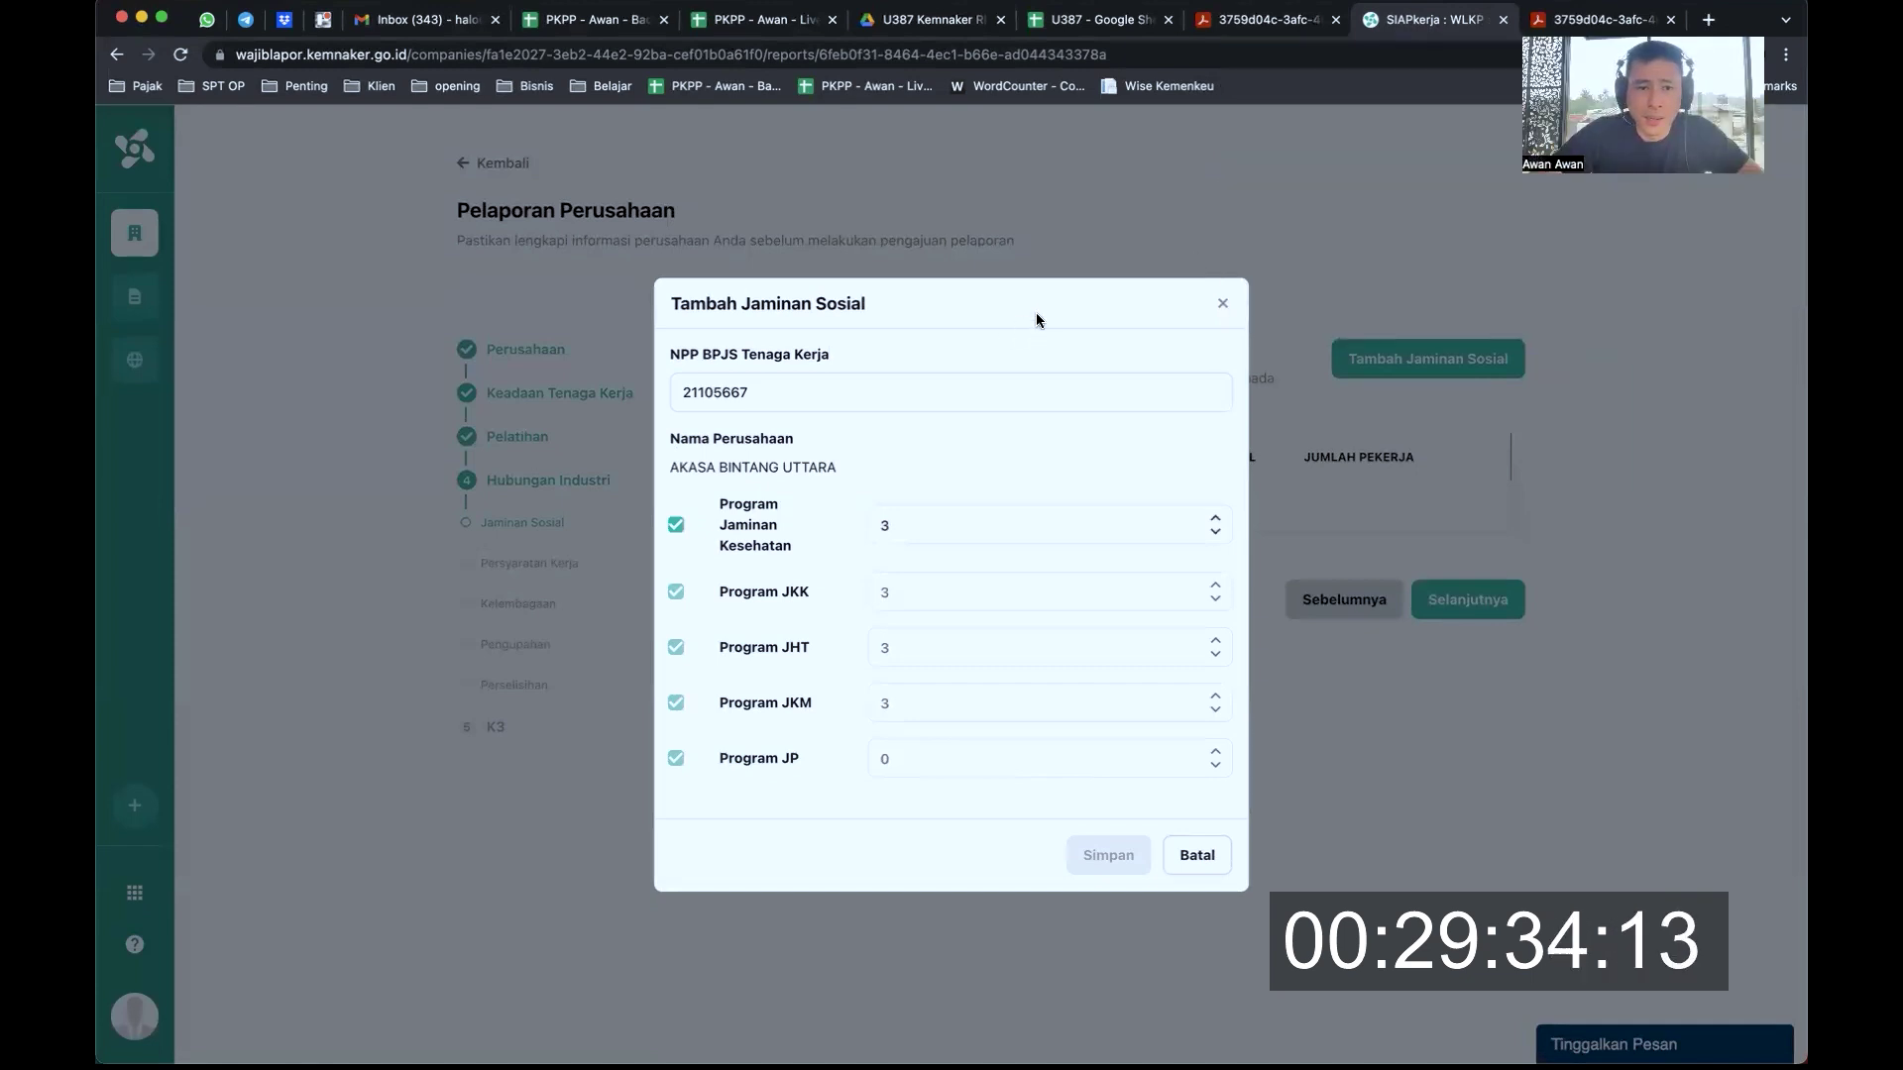
Clear the employer number and re-enter it in a fresh Tambah Jaminan Sosial form
left_click_drag(879, 392, 607, 404)
key("ctrl+c")
key("BackSpace")
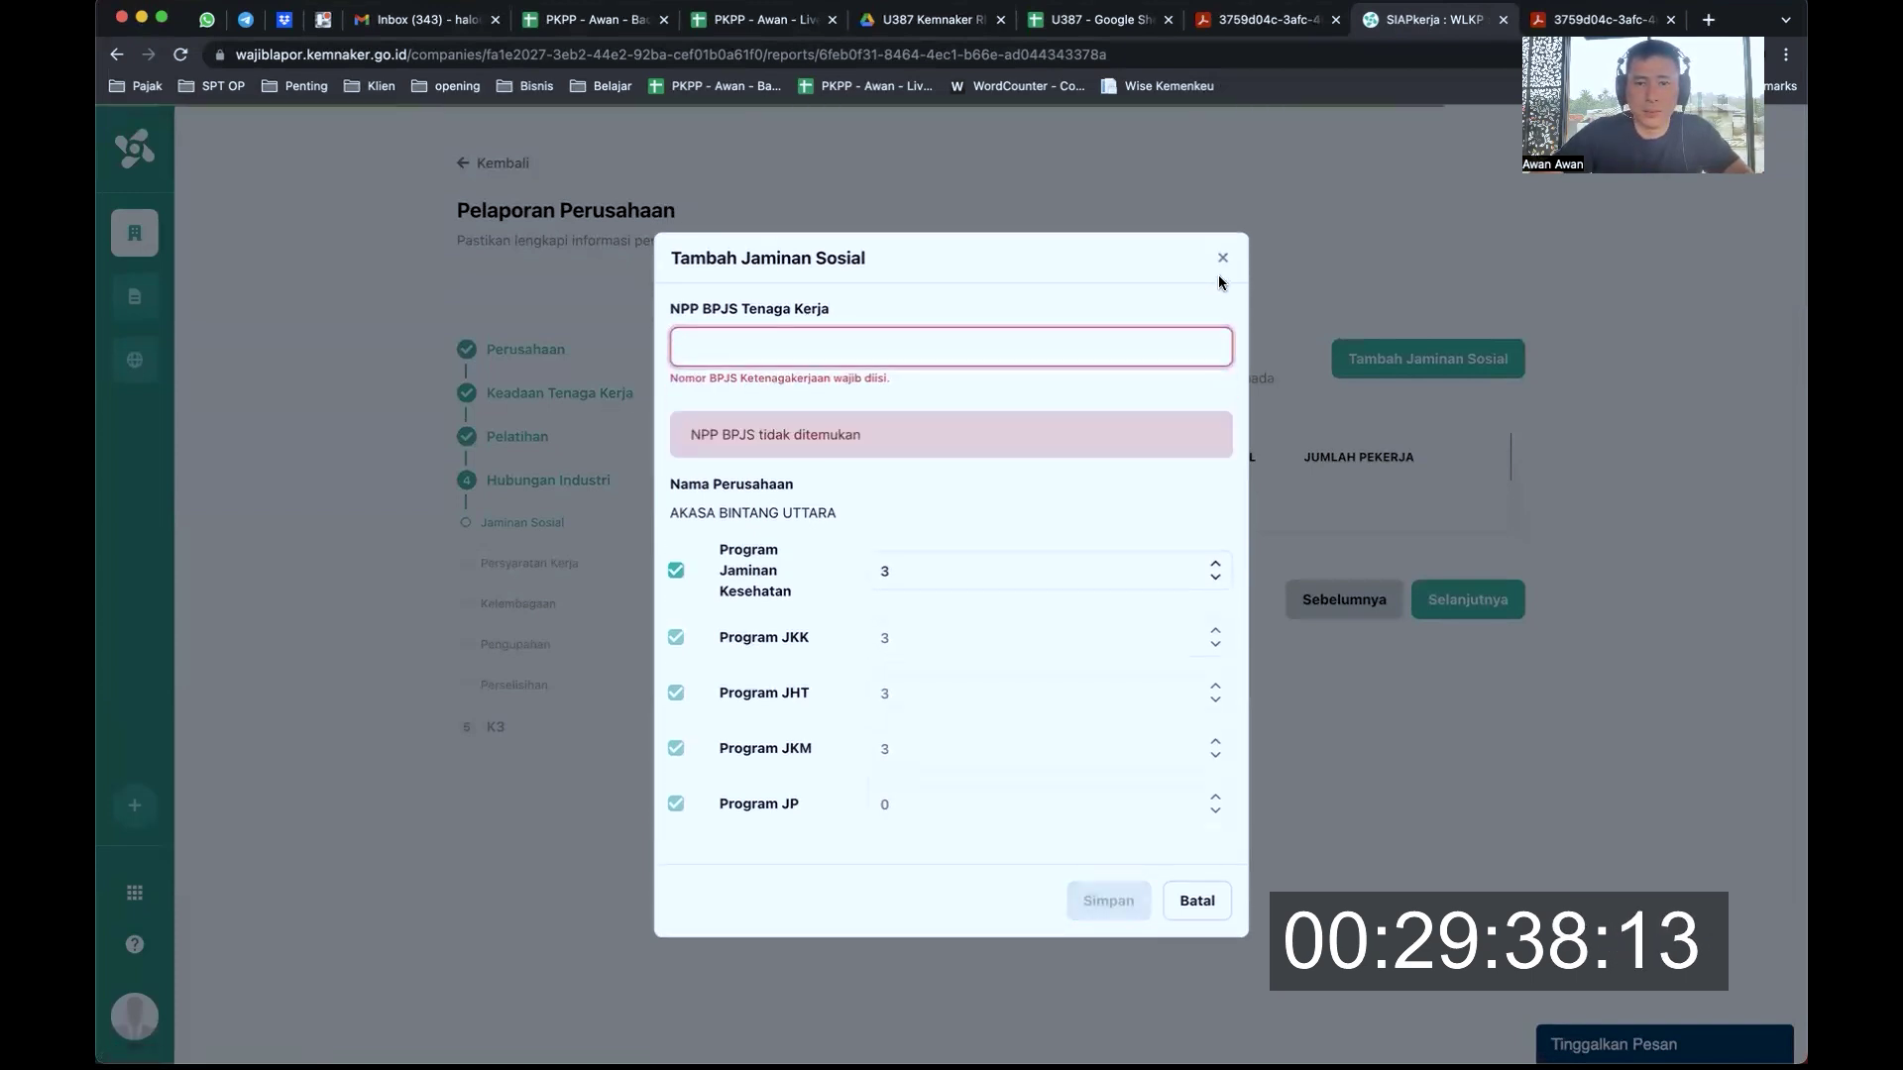
left_click(1221, 256)
left_click(1430, 355)
left_click(790, 565)
key("ctrl+v")
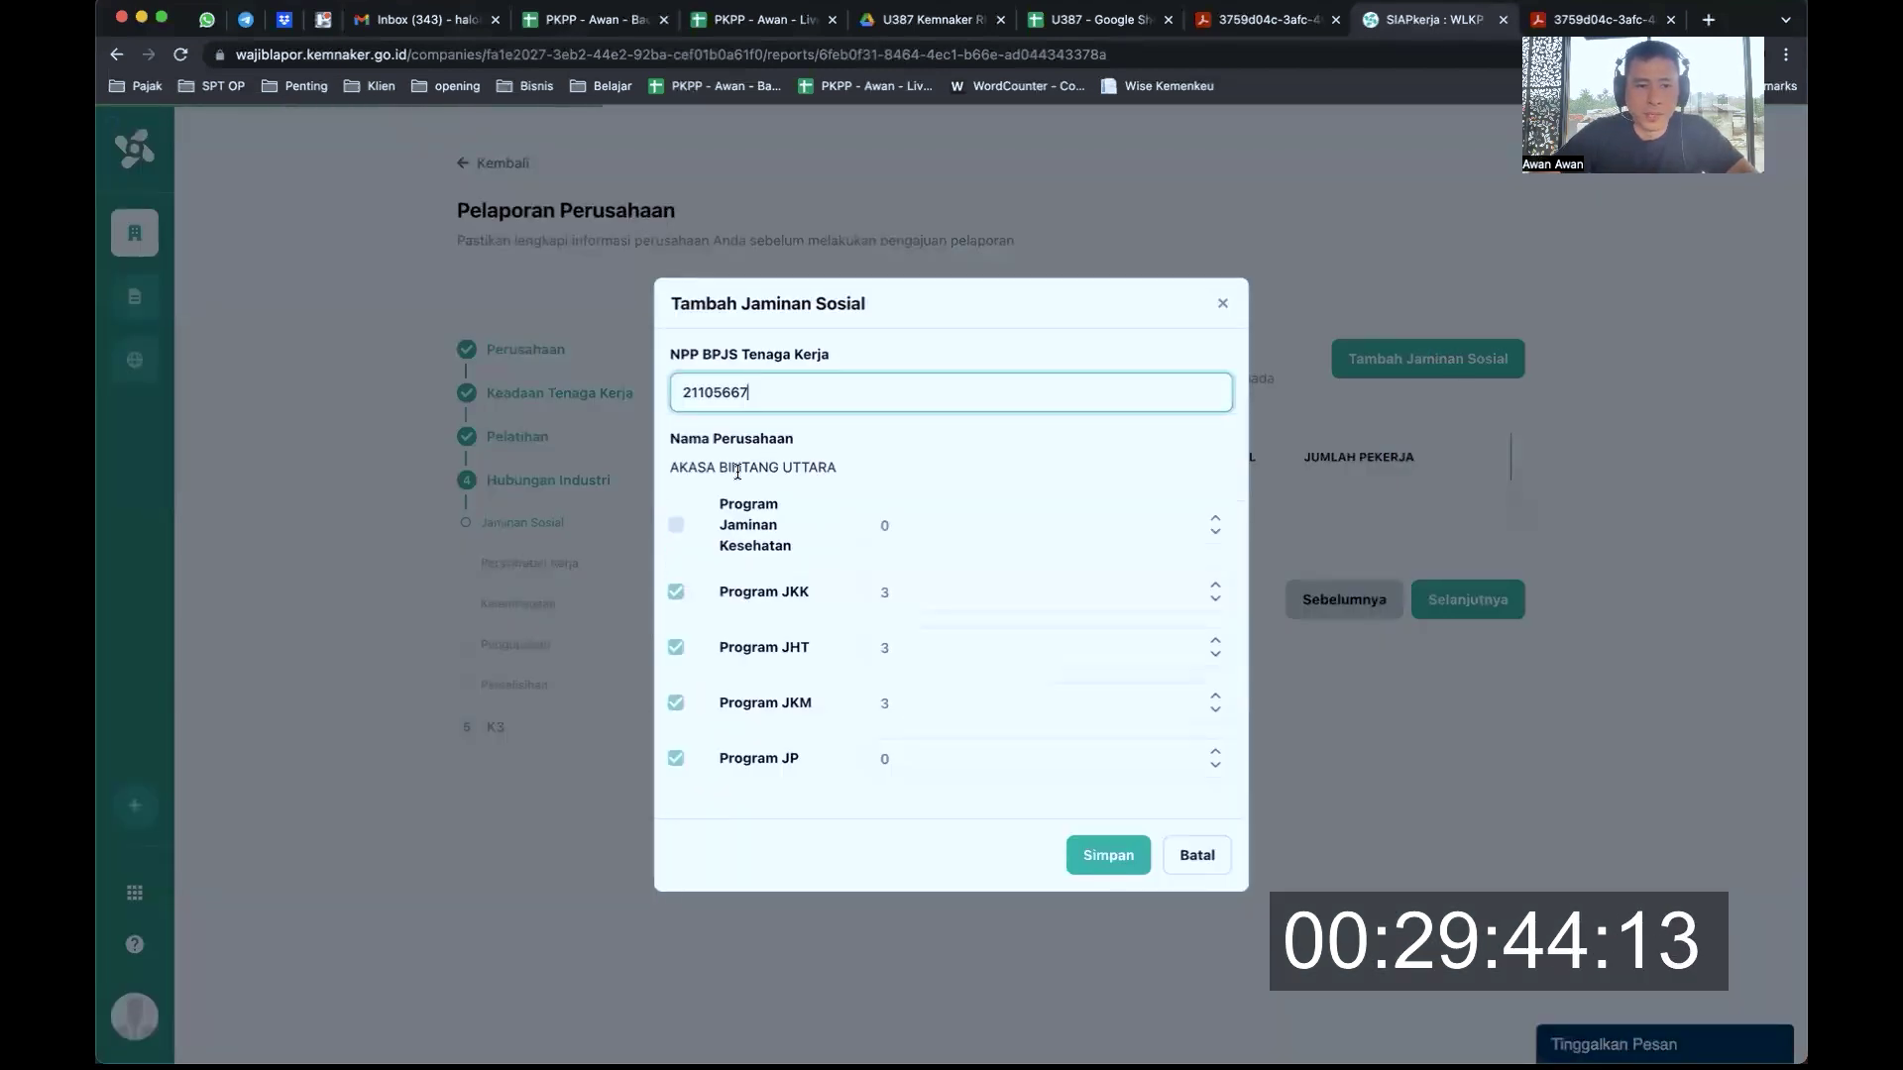
Tick Program Jaminan Kesehatan and save the social security entry
left_click(675, 525)
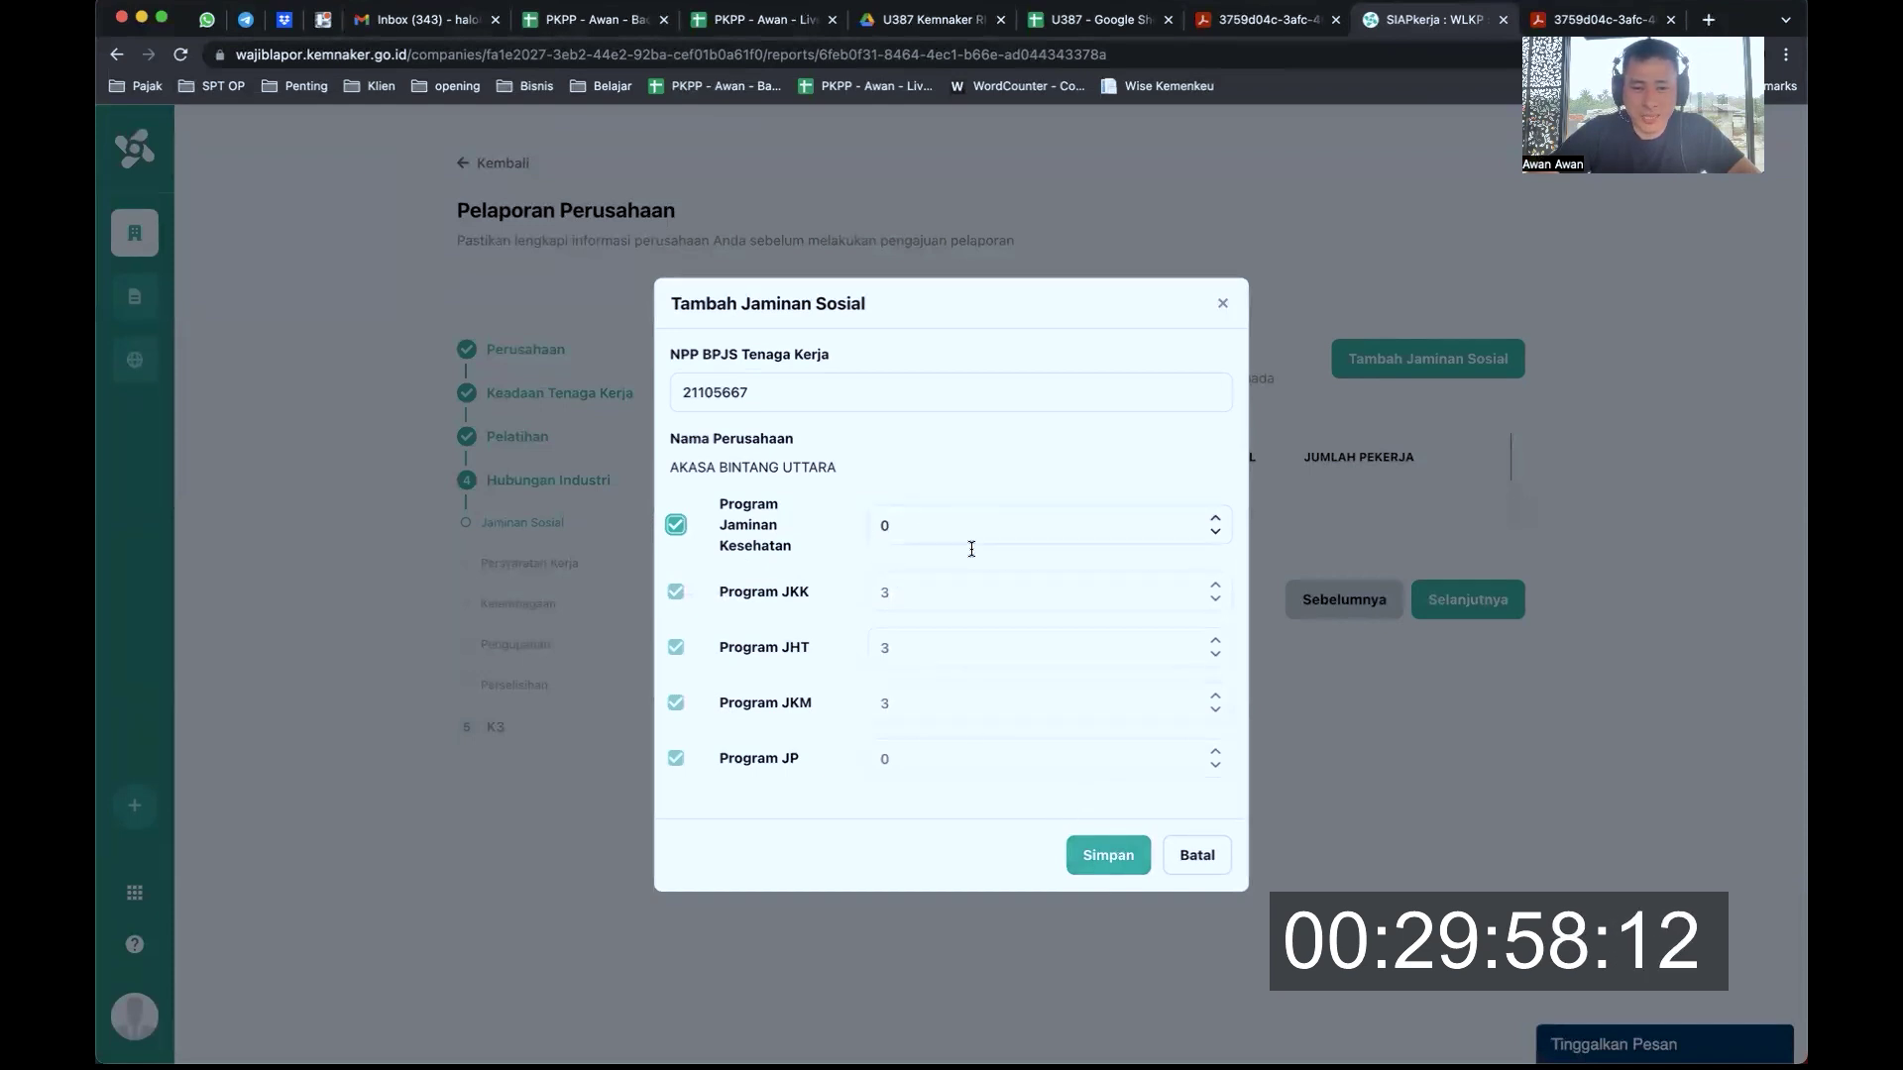
left_click(1107, 856)
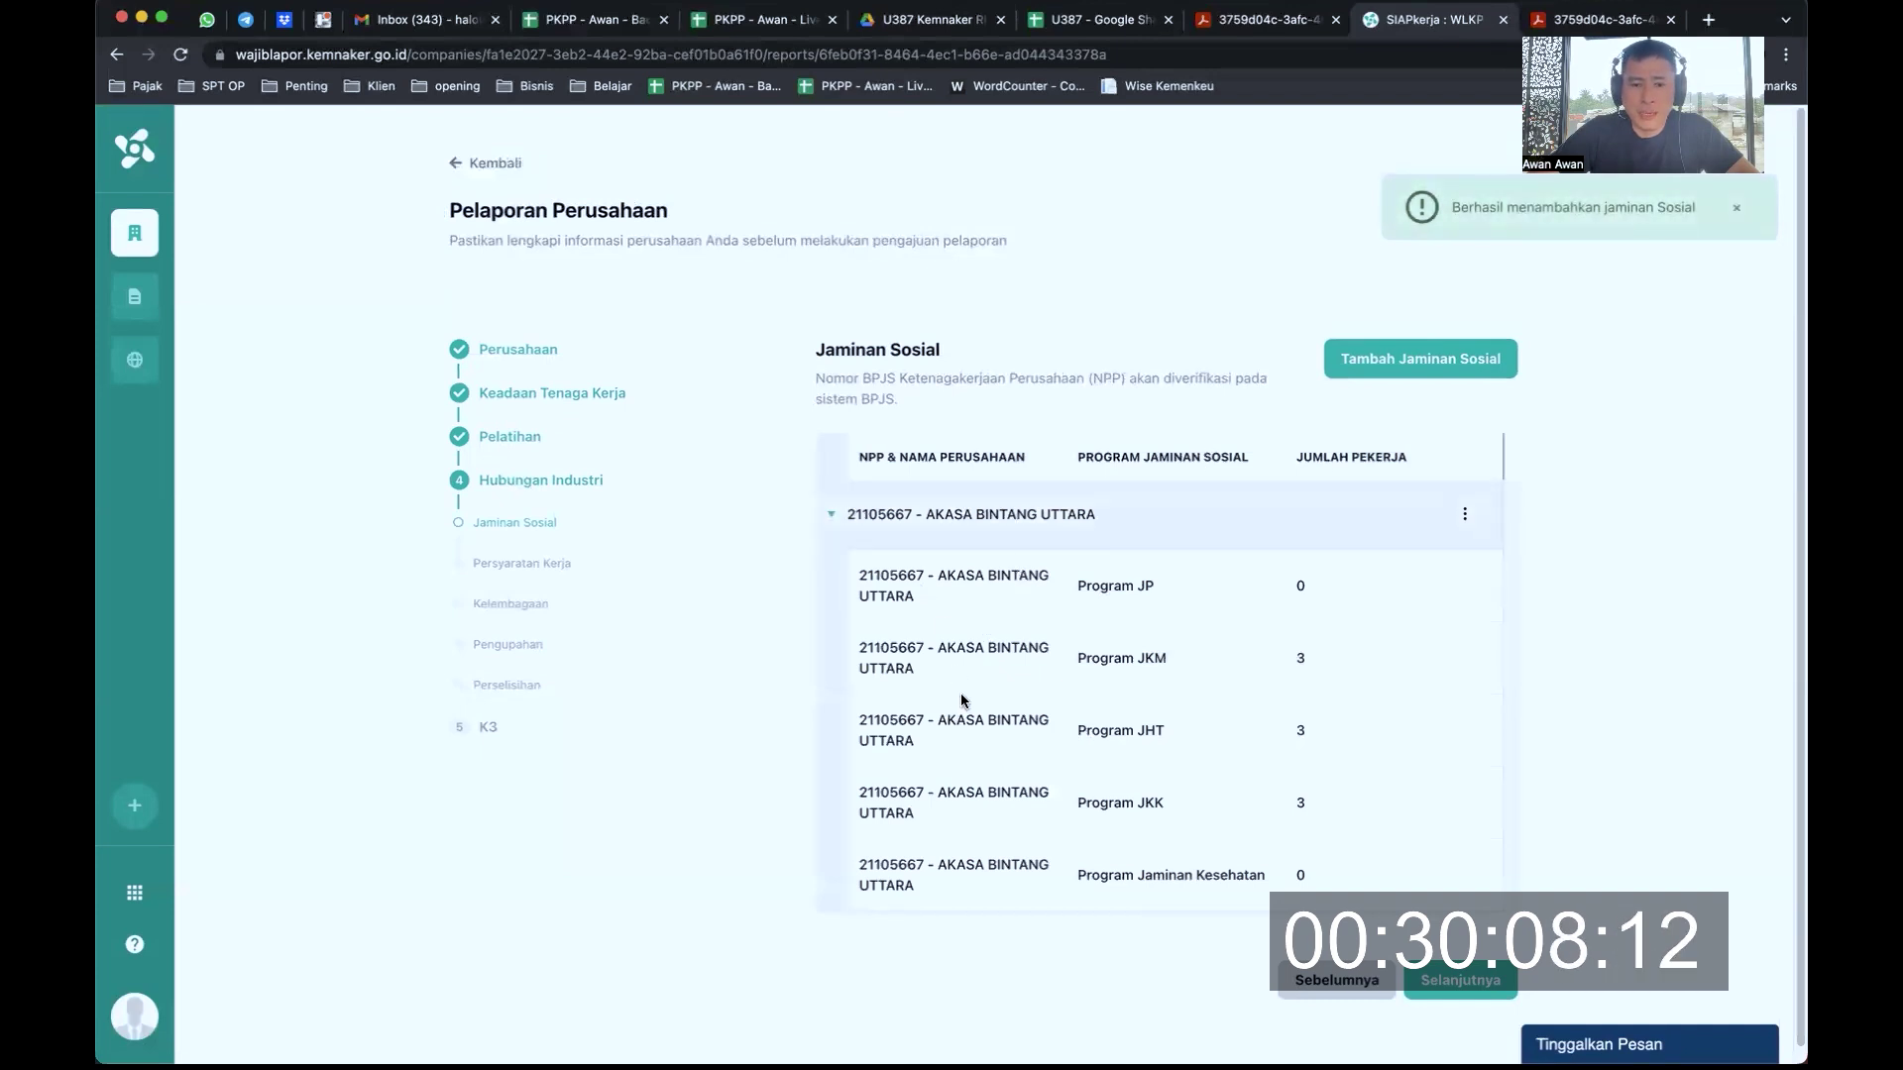
scroll(977, 634, "down", 1)
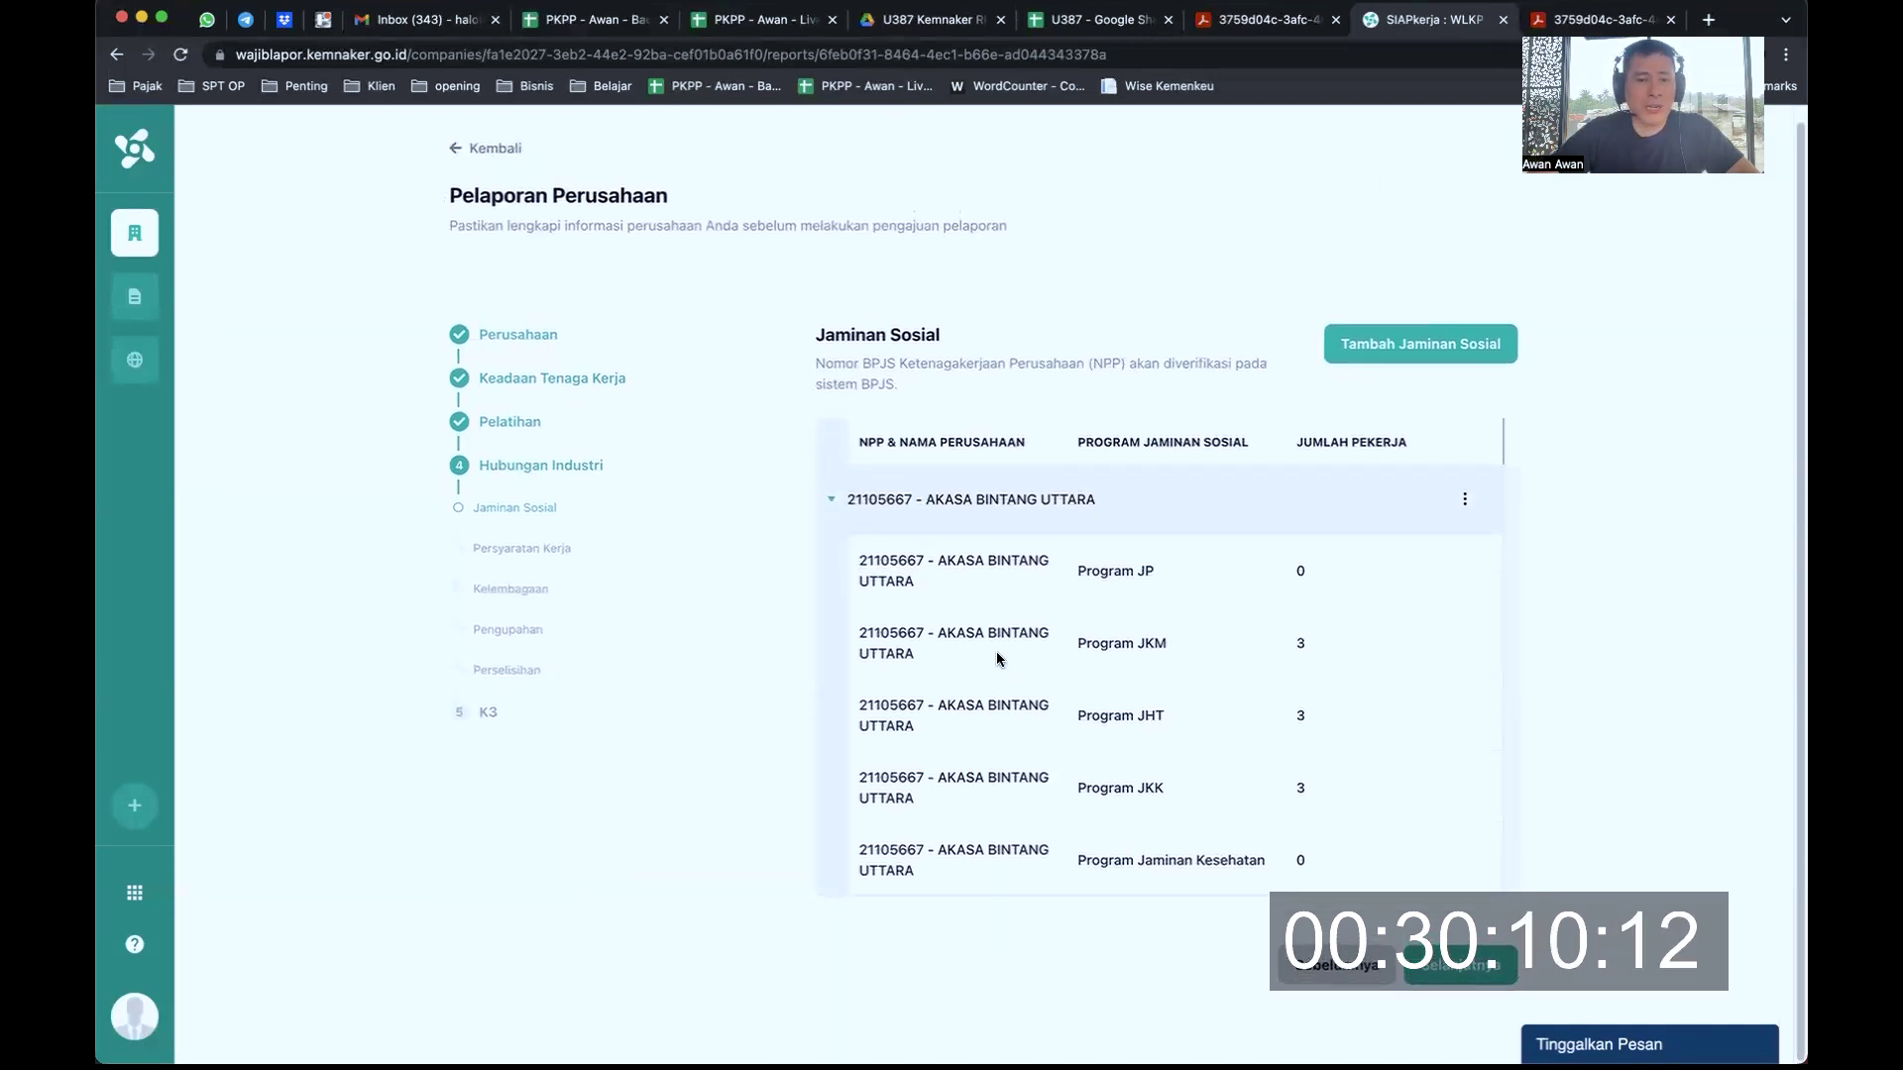
On the Persyaratan Kerja step, answer that the company has no PP, leaving PKB on Tidak
left_click(1460, 964)
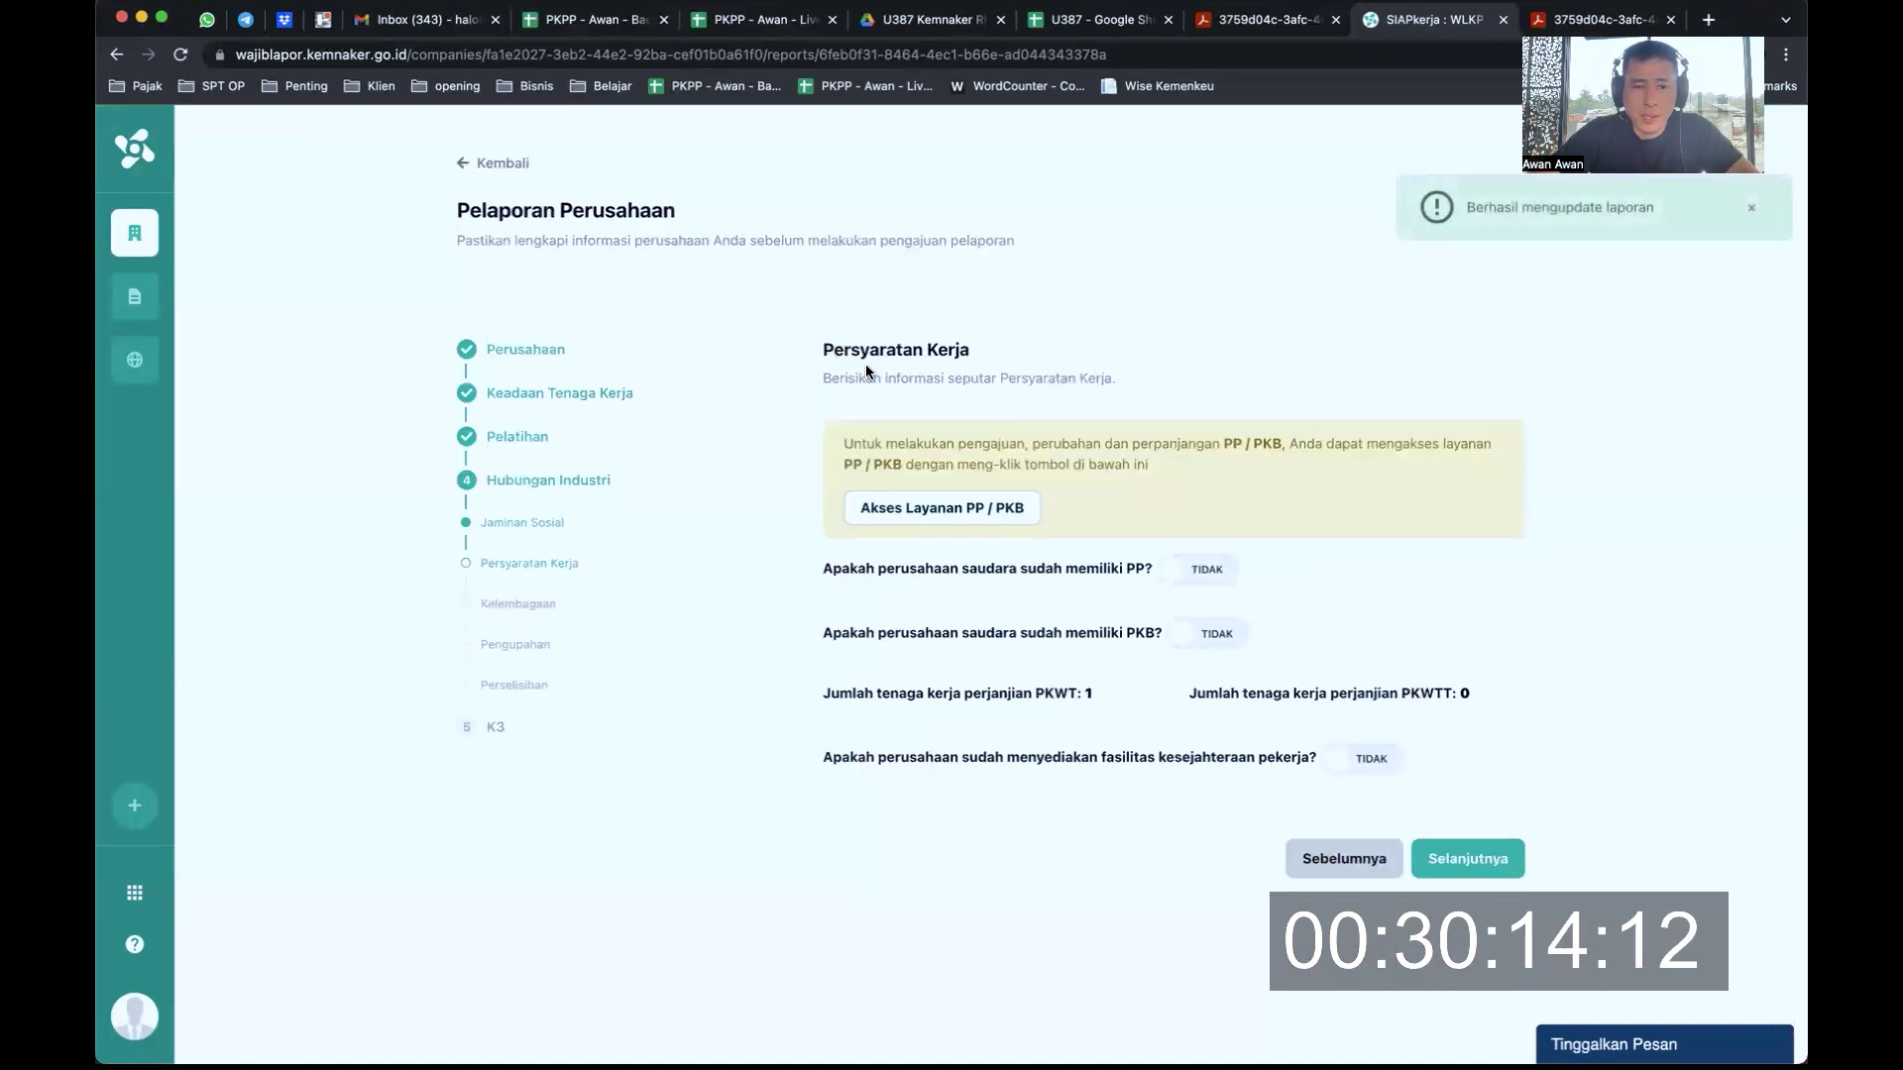
left_click_drag(862, 349, 1017, 375)
left_click_drag(902, 448, 1104, 466)
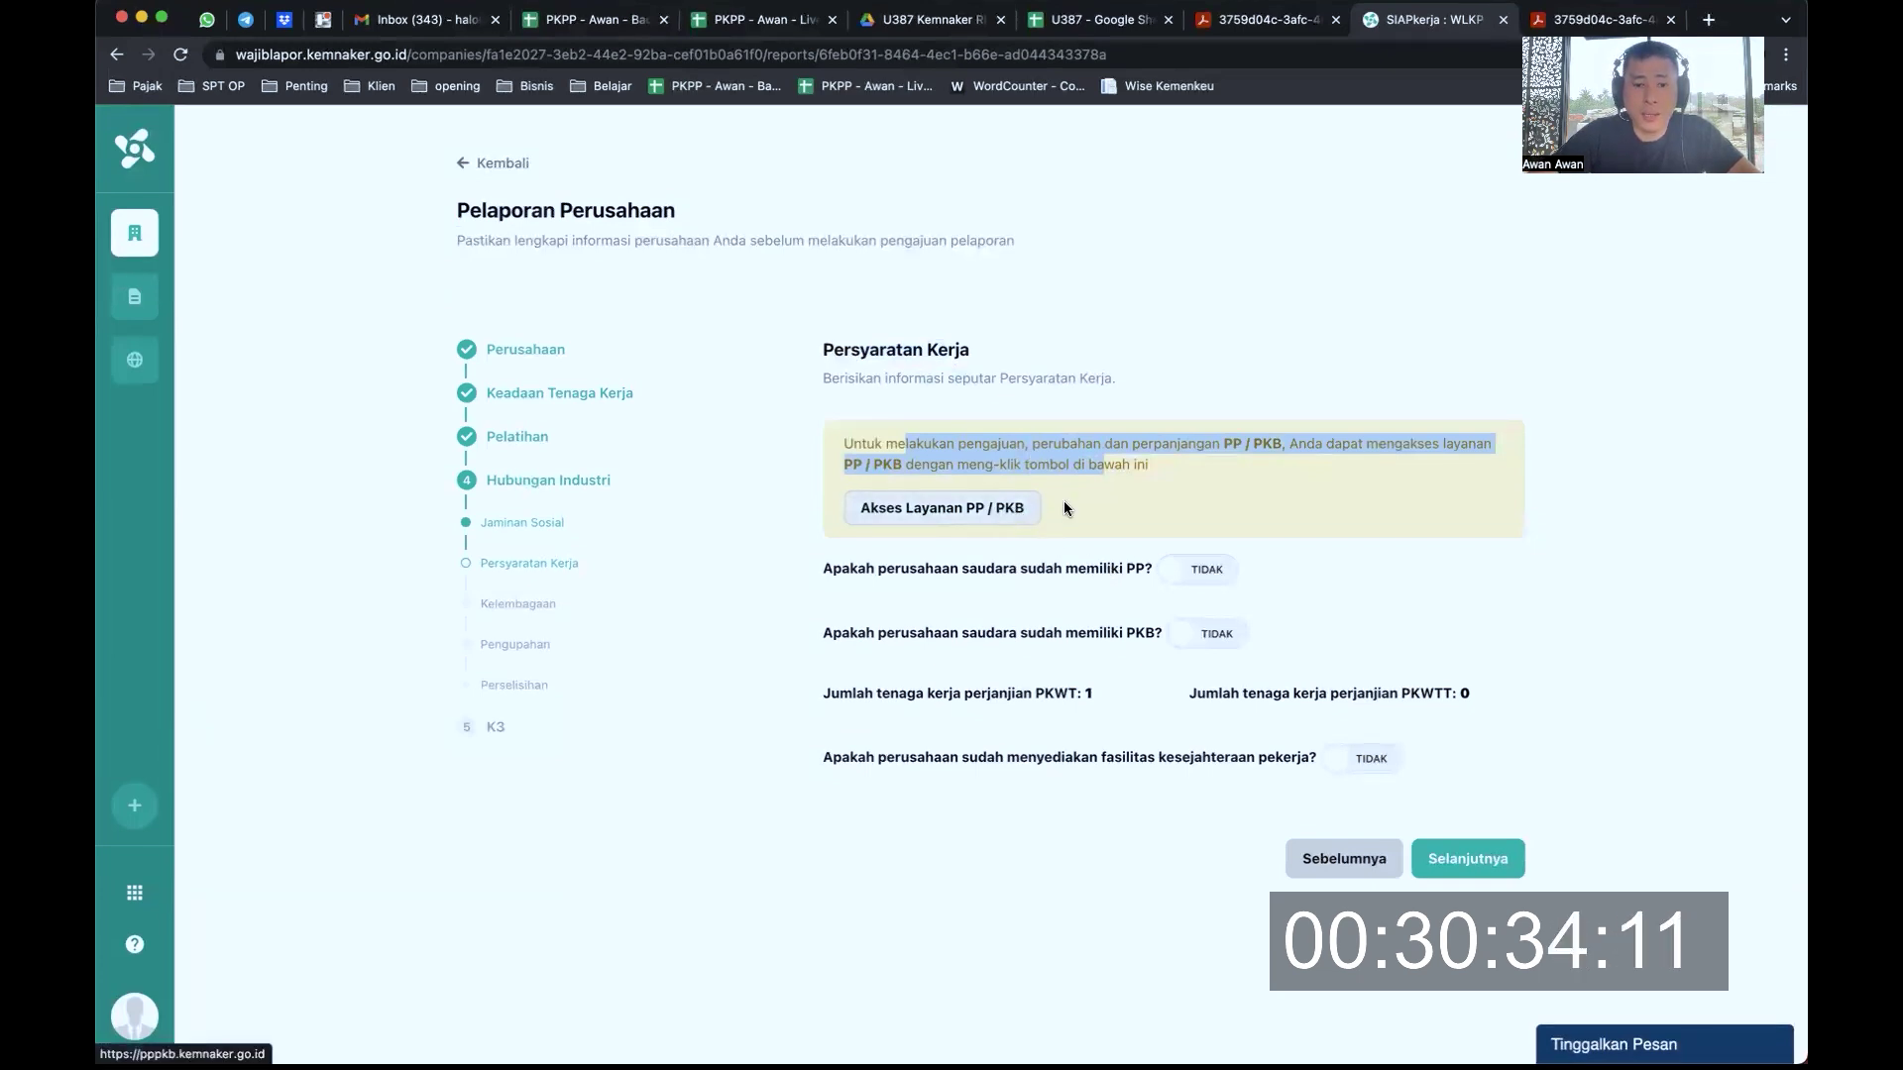
left_click(1199, 569)
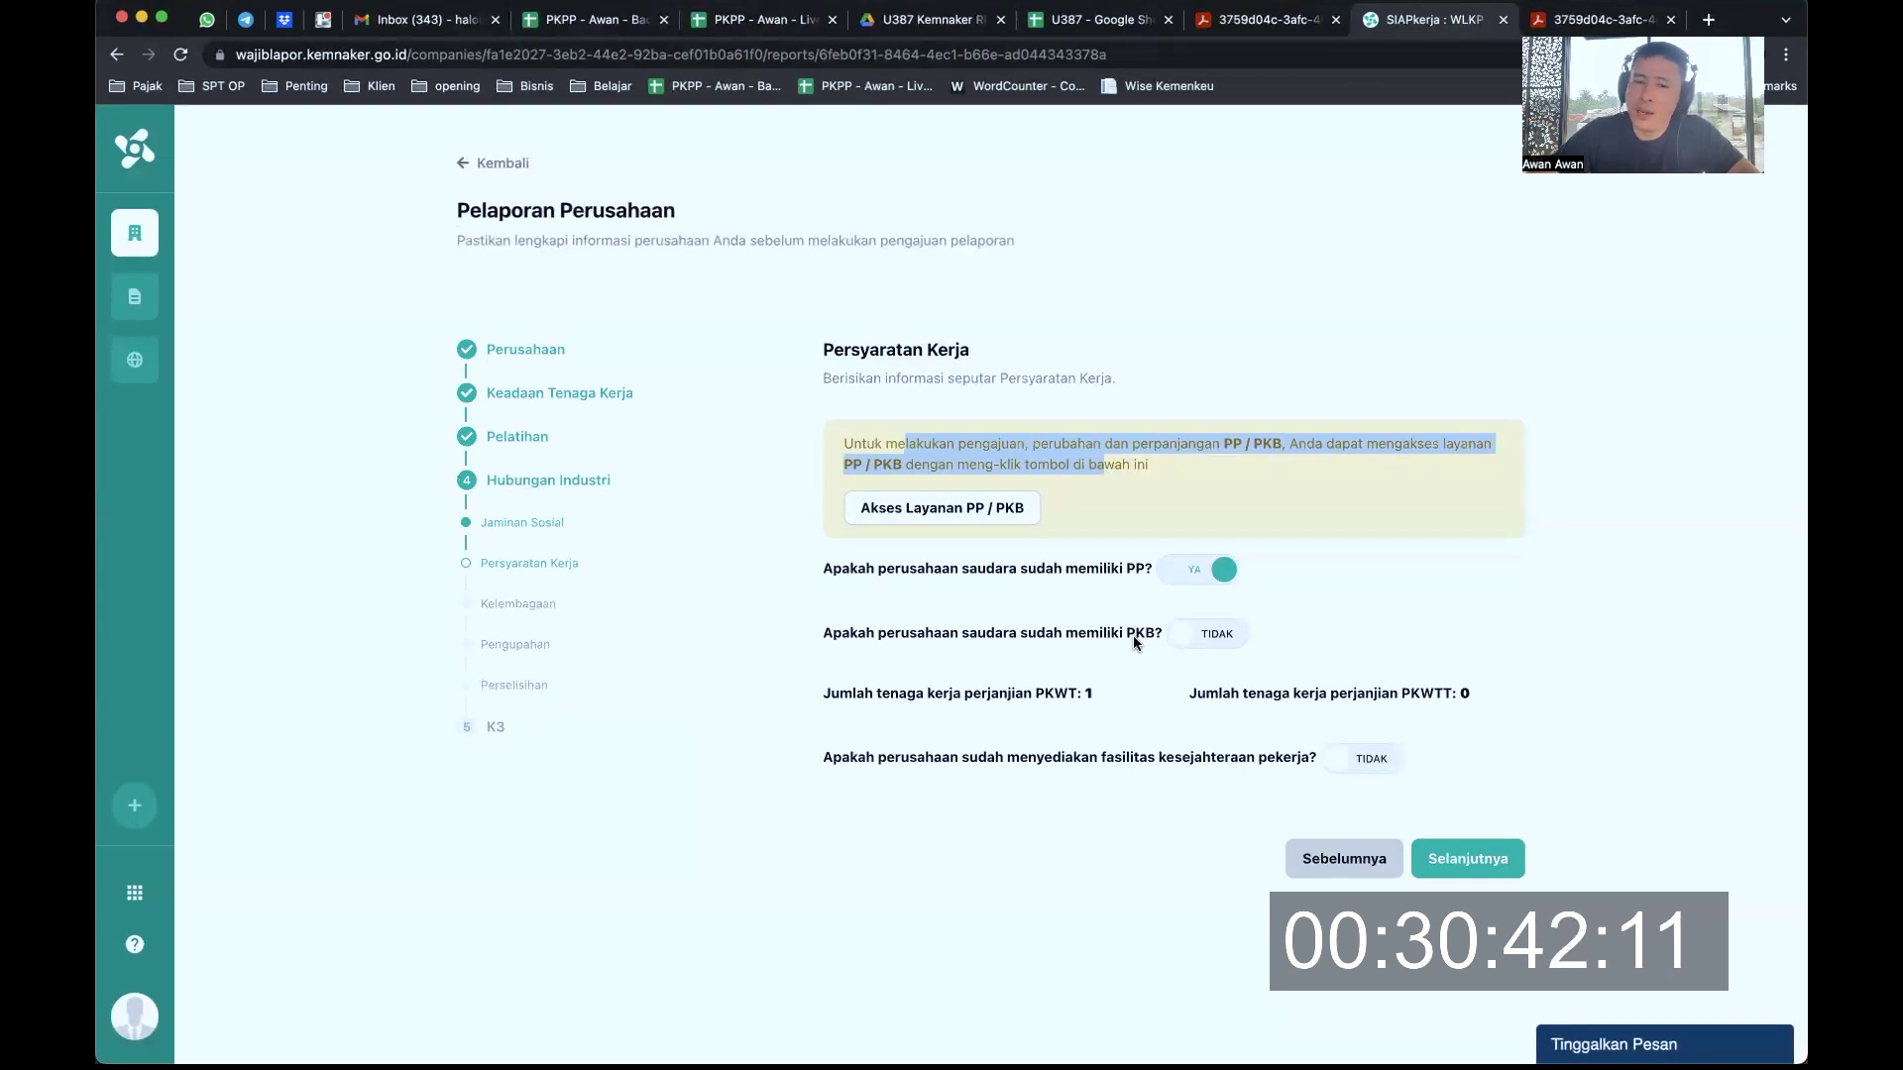
left_click(955, 459)
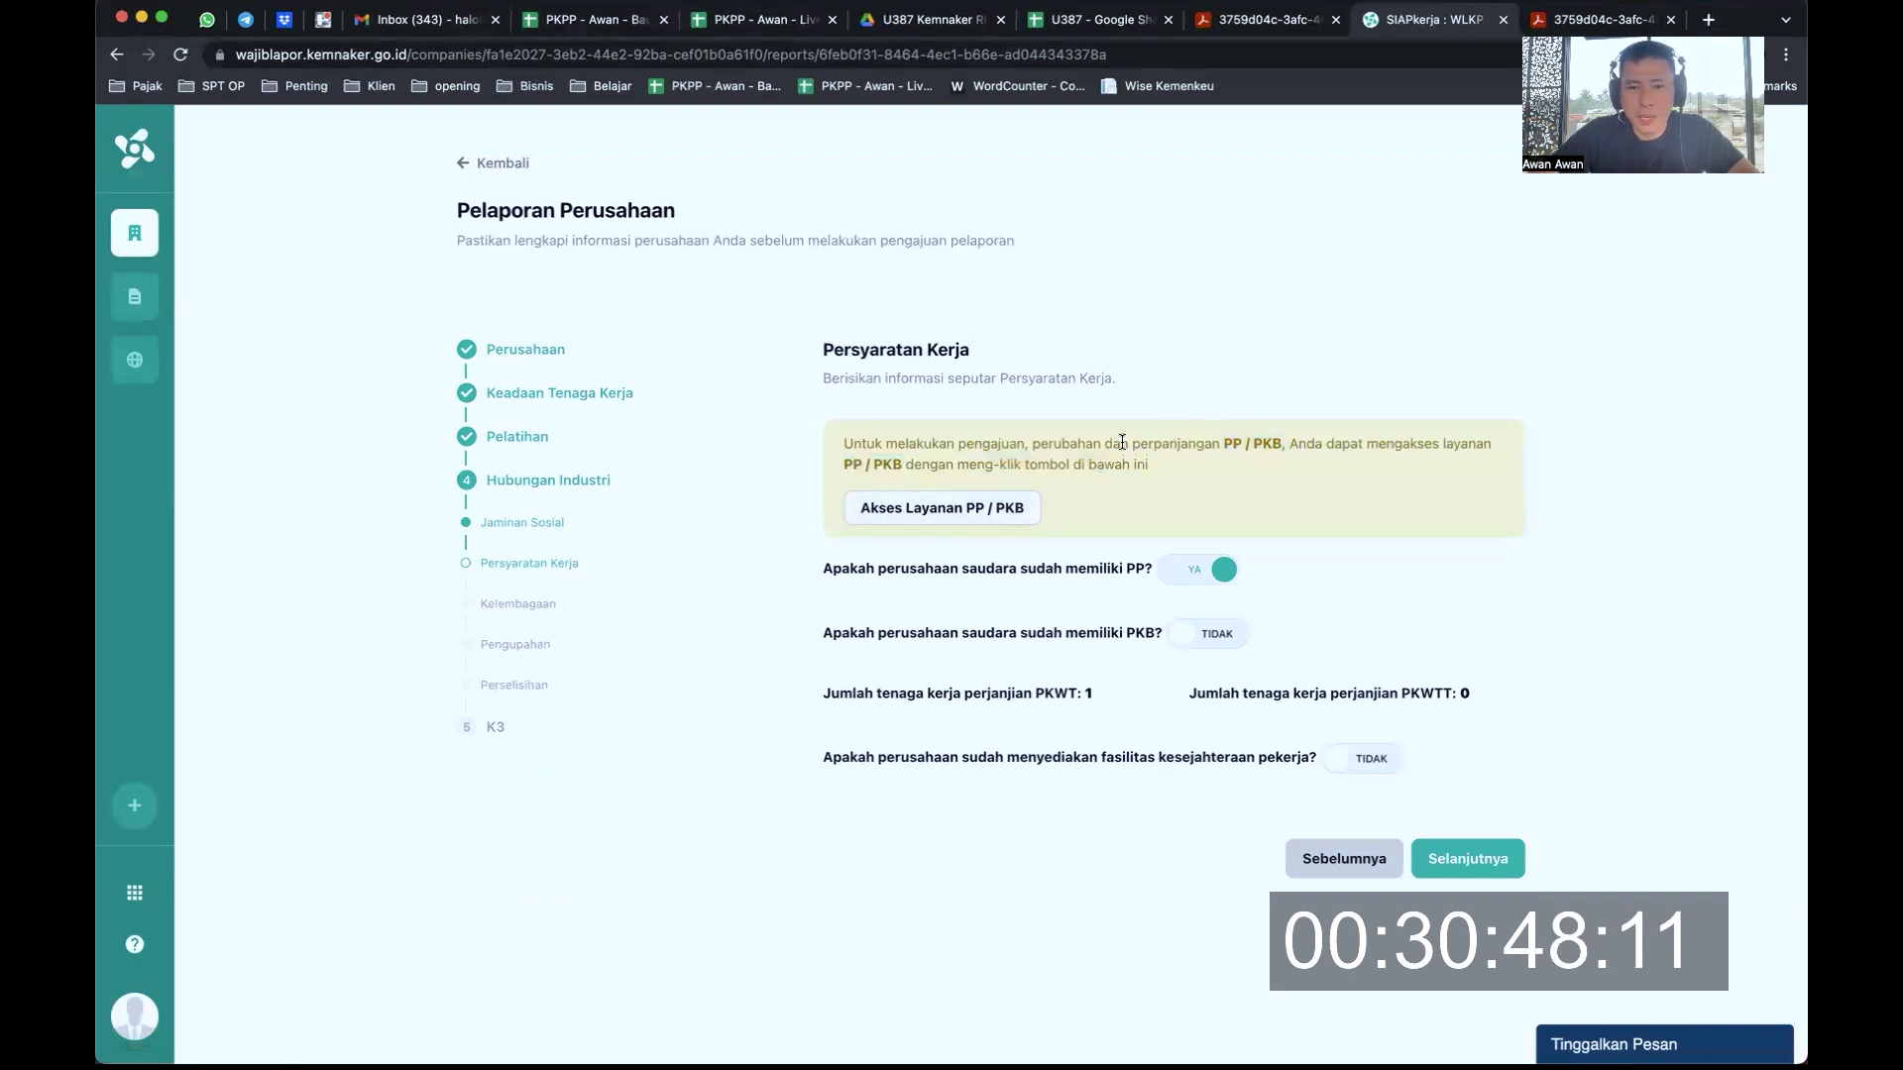
left_click_drag(1063, 446, 1203, 450)
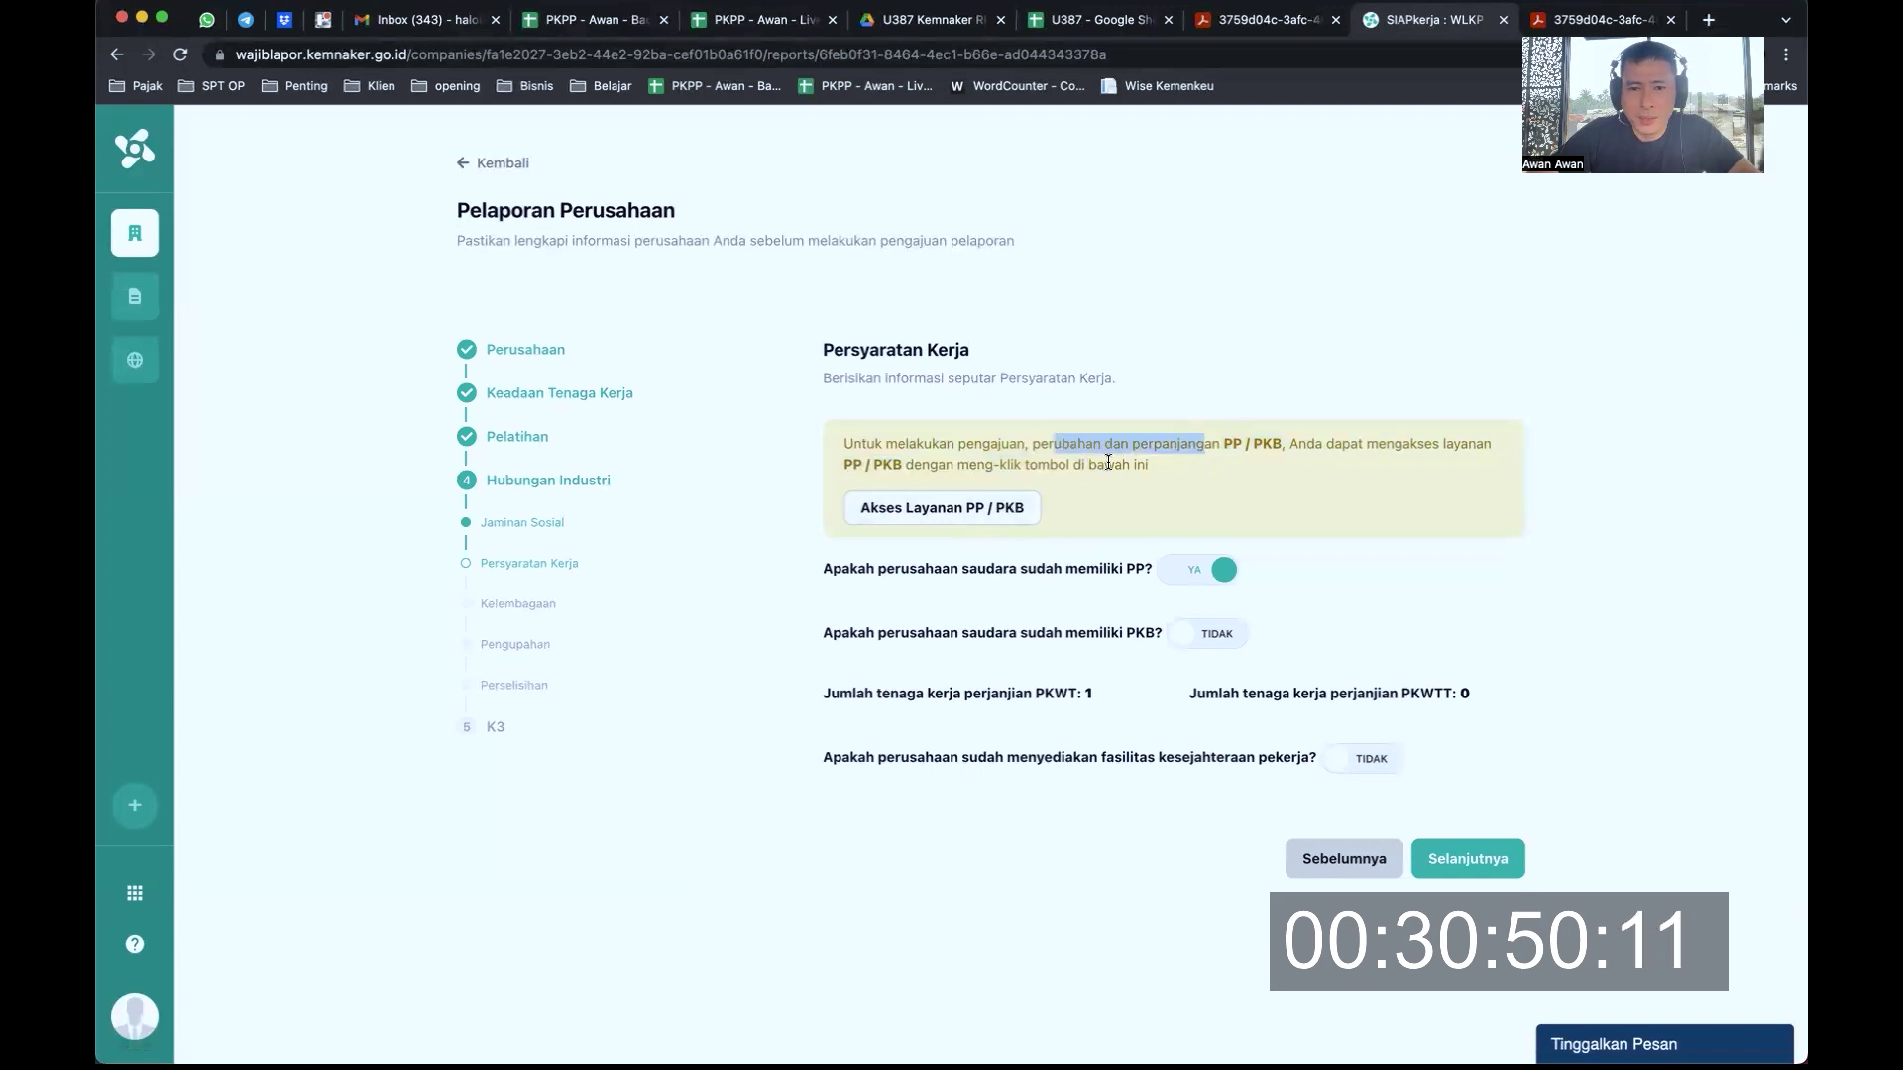
left_click_drag(954, 444, 1114, 466)
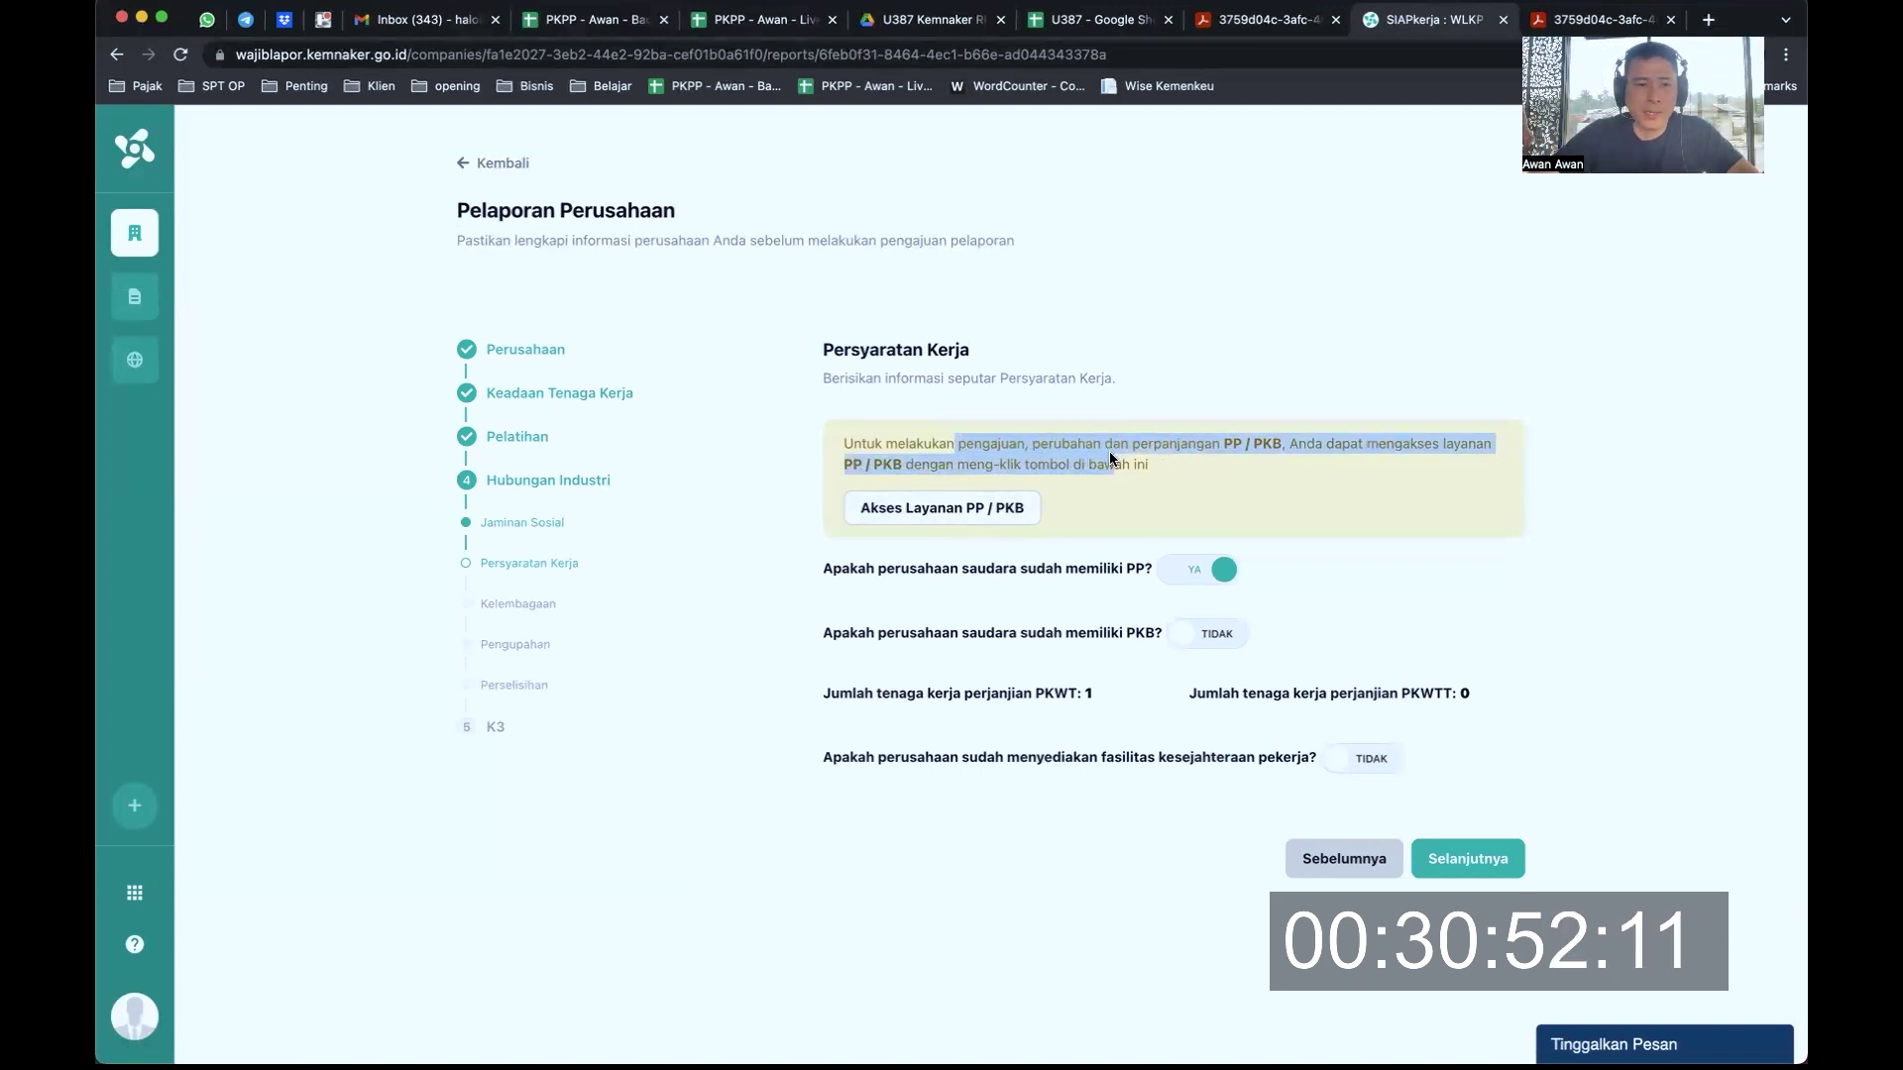
left_click(1204, 571)
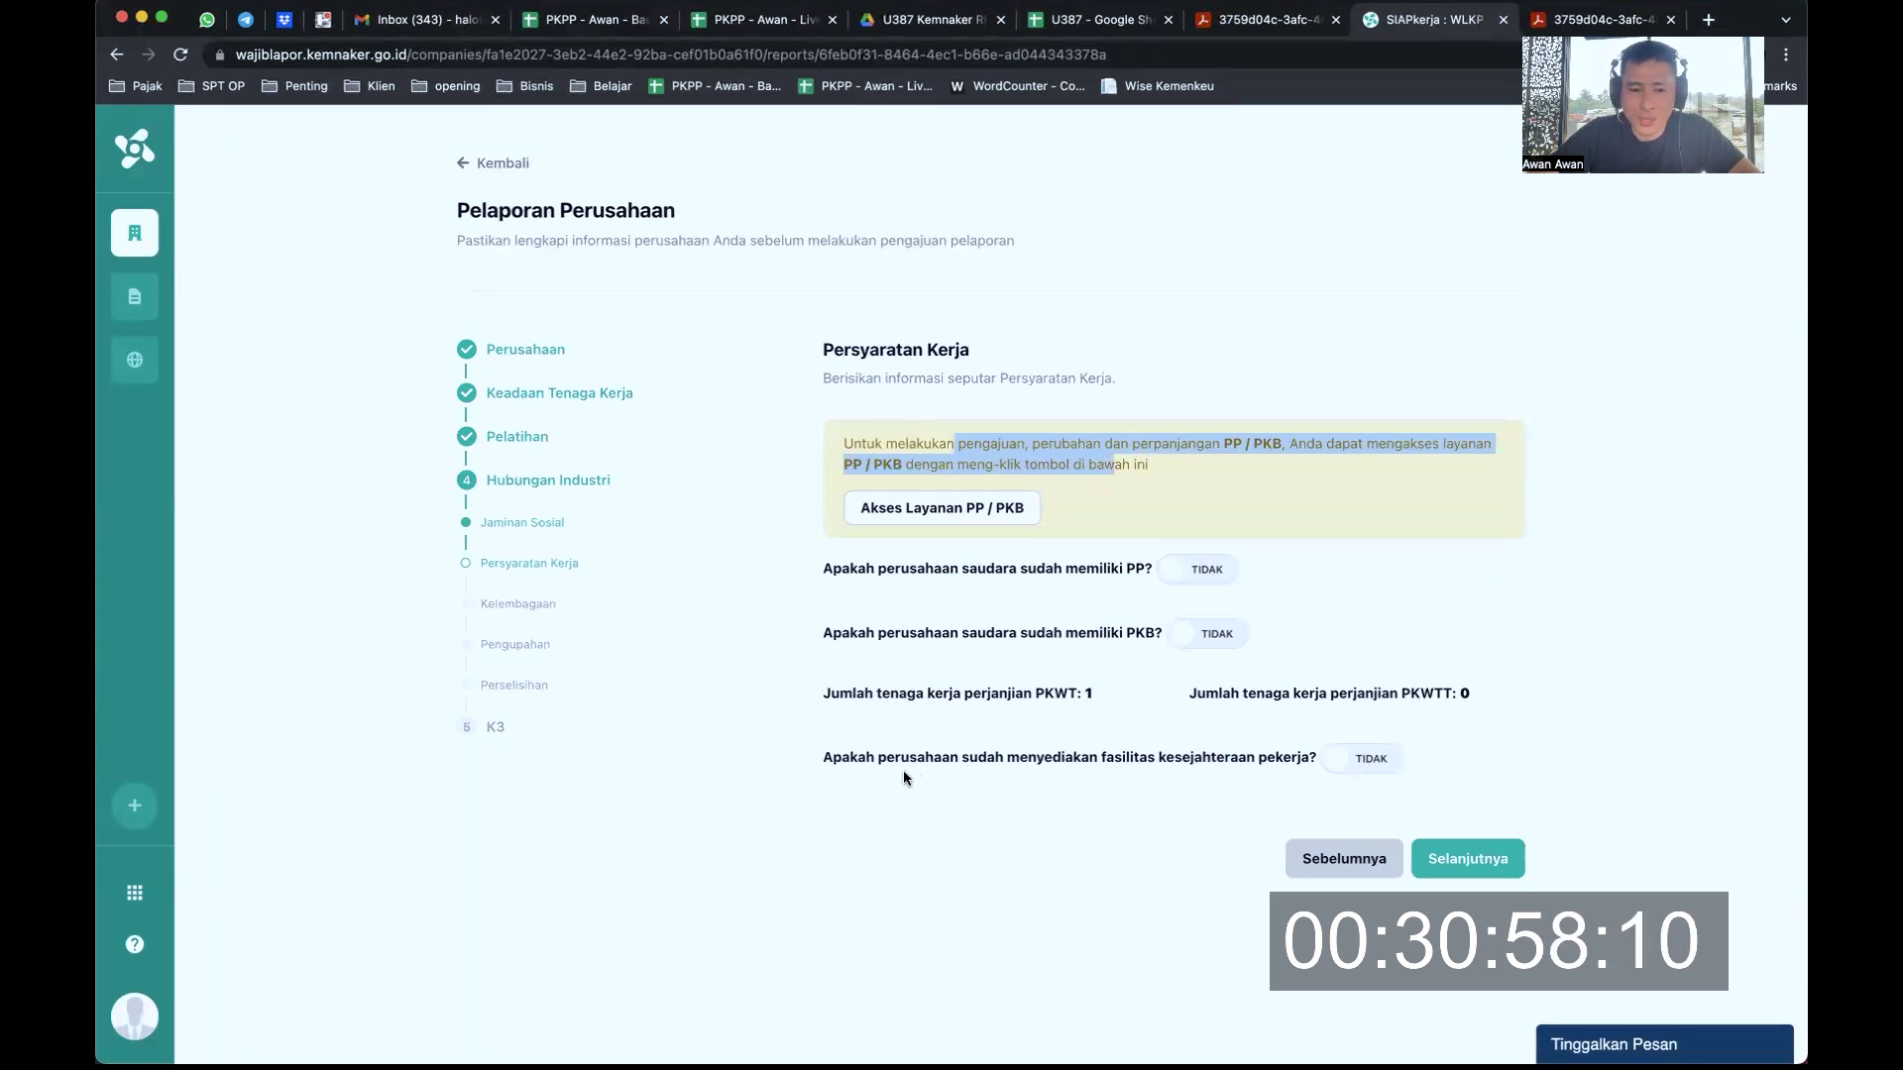
left_click_drag(900, 757, 1072, 758)
left_click_drag(1197, 764, 1280, 759)
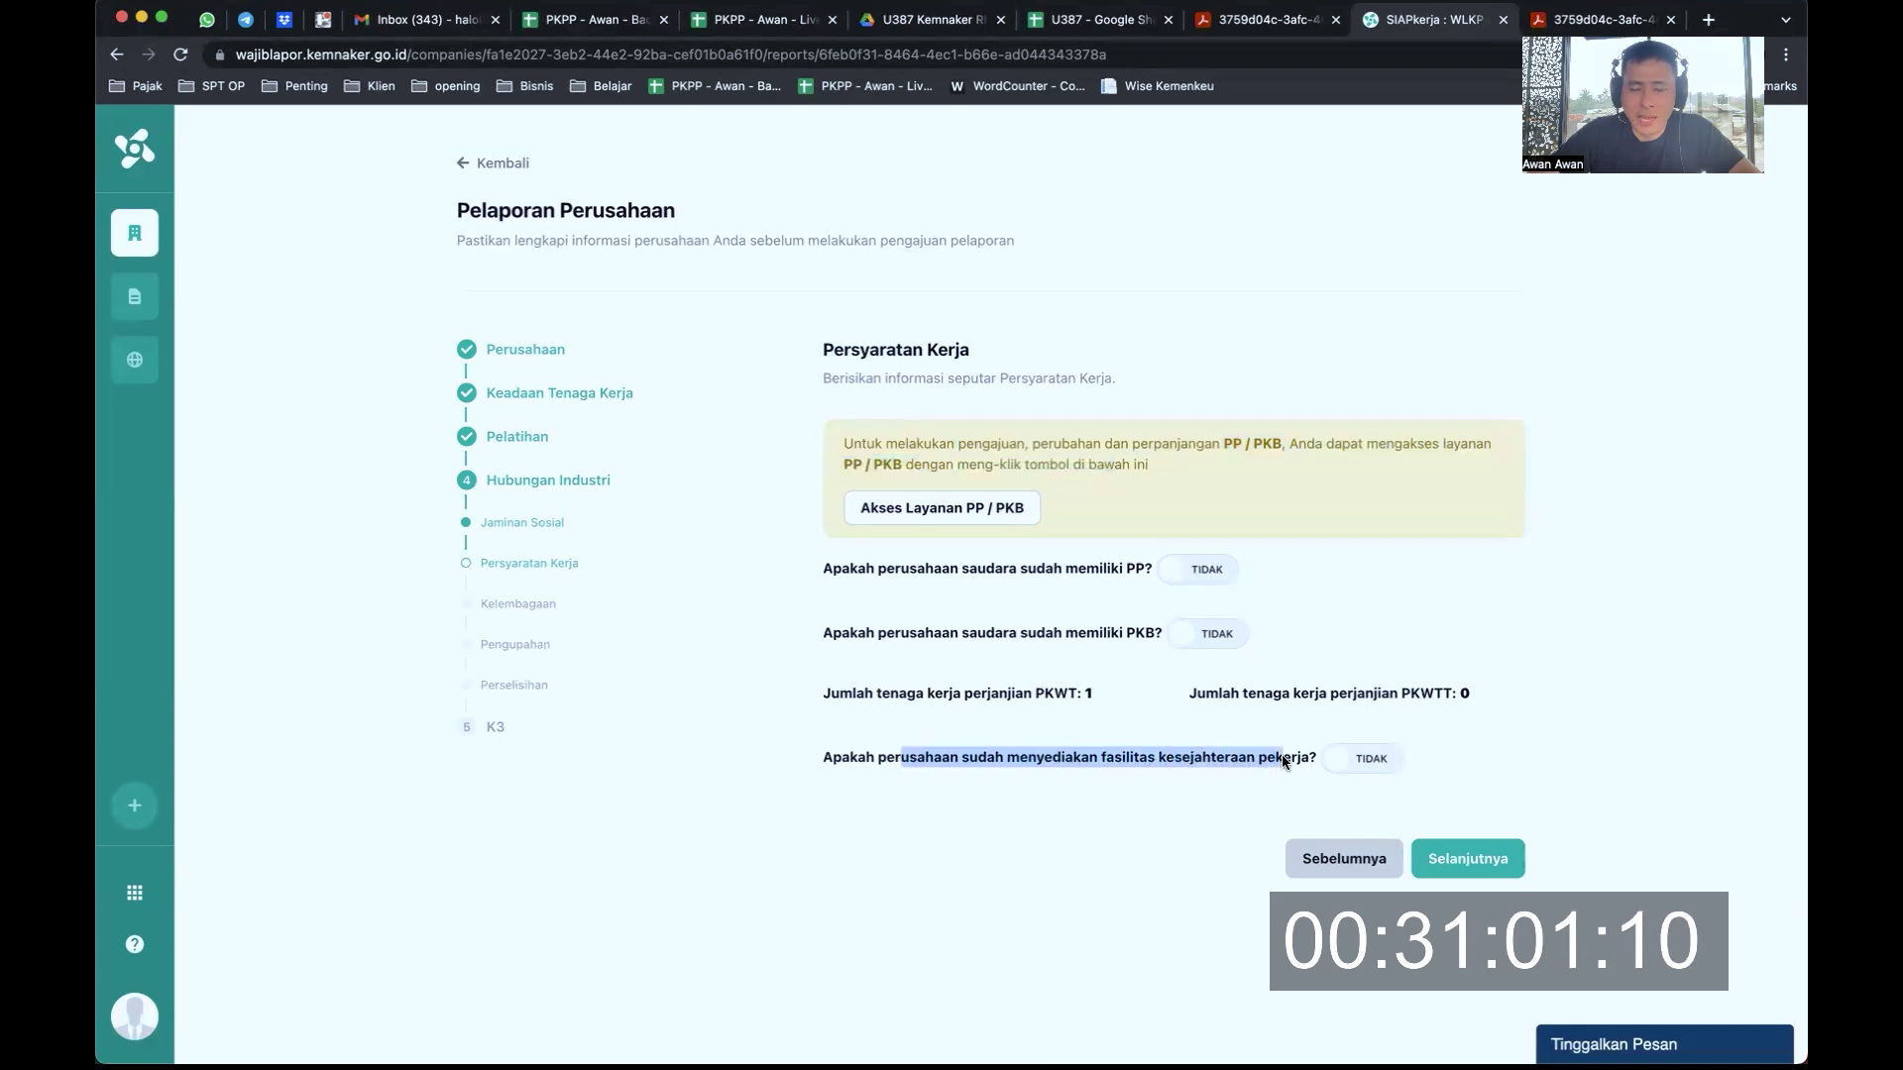
Leave the welfare facilities answer on Tidak and continue to the Kelembagaan step
left_click(1343, 764)
scroll(1340, 764, "down", 5)
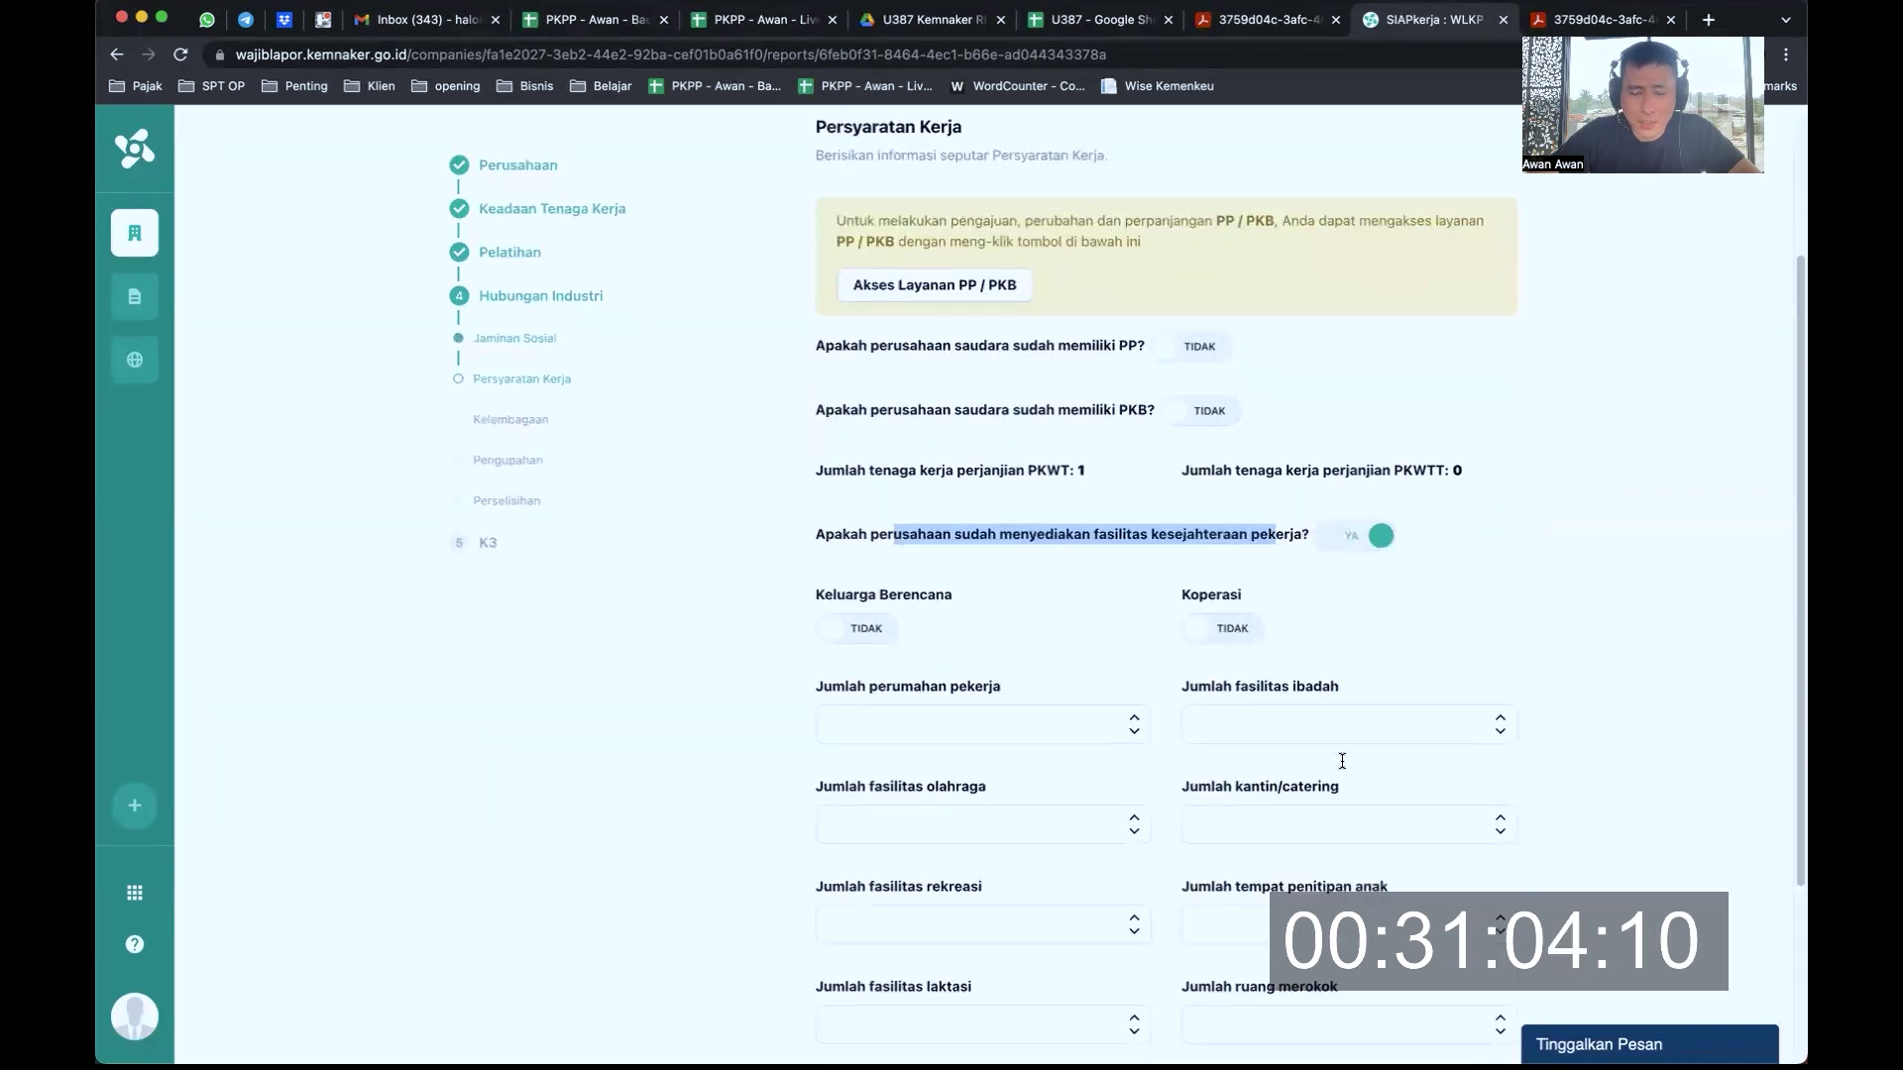
scroll(1035, 719, "down", 4)
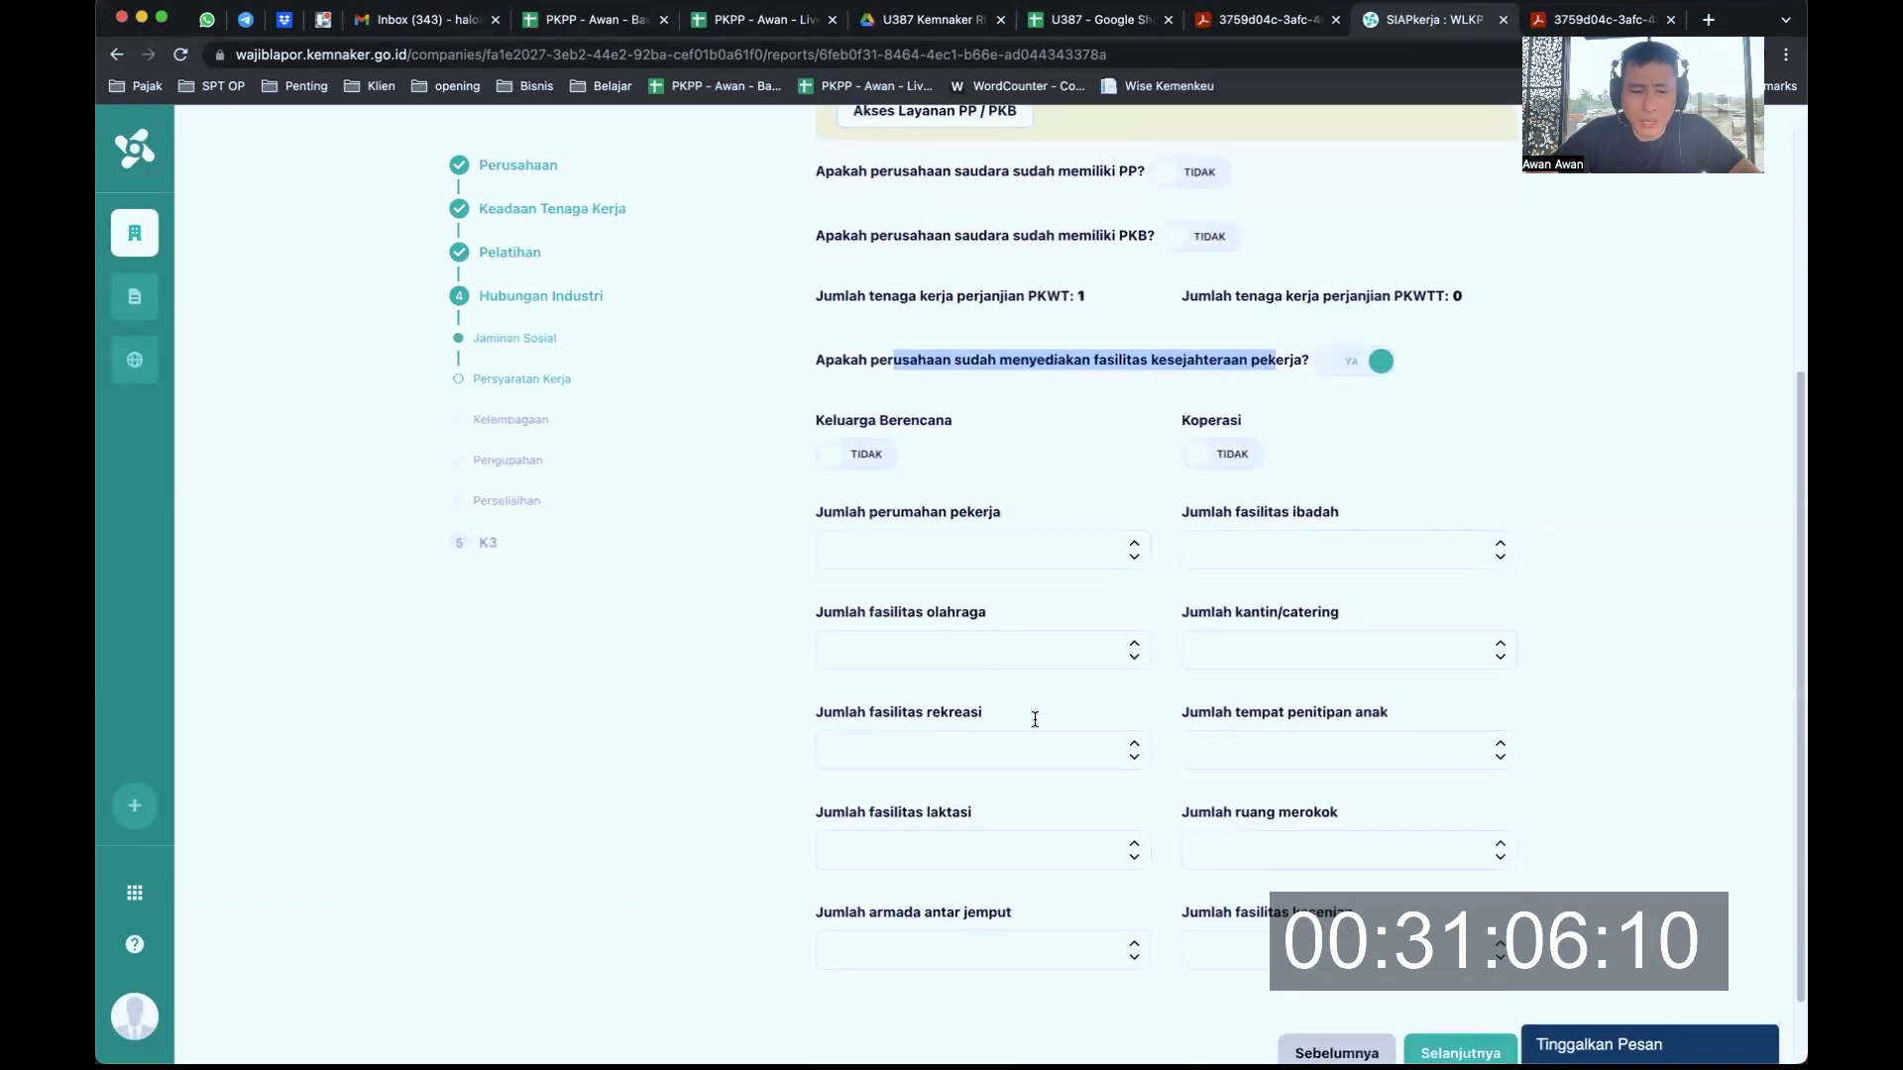
scroll(1035, 720, "down", 2)
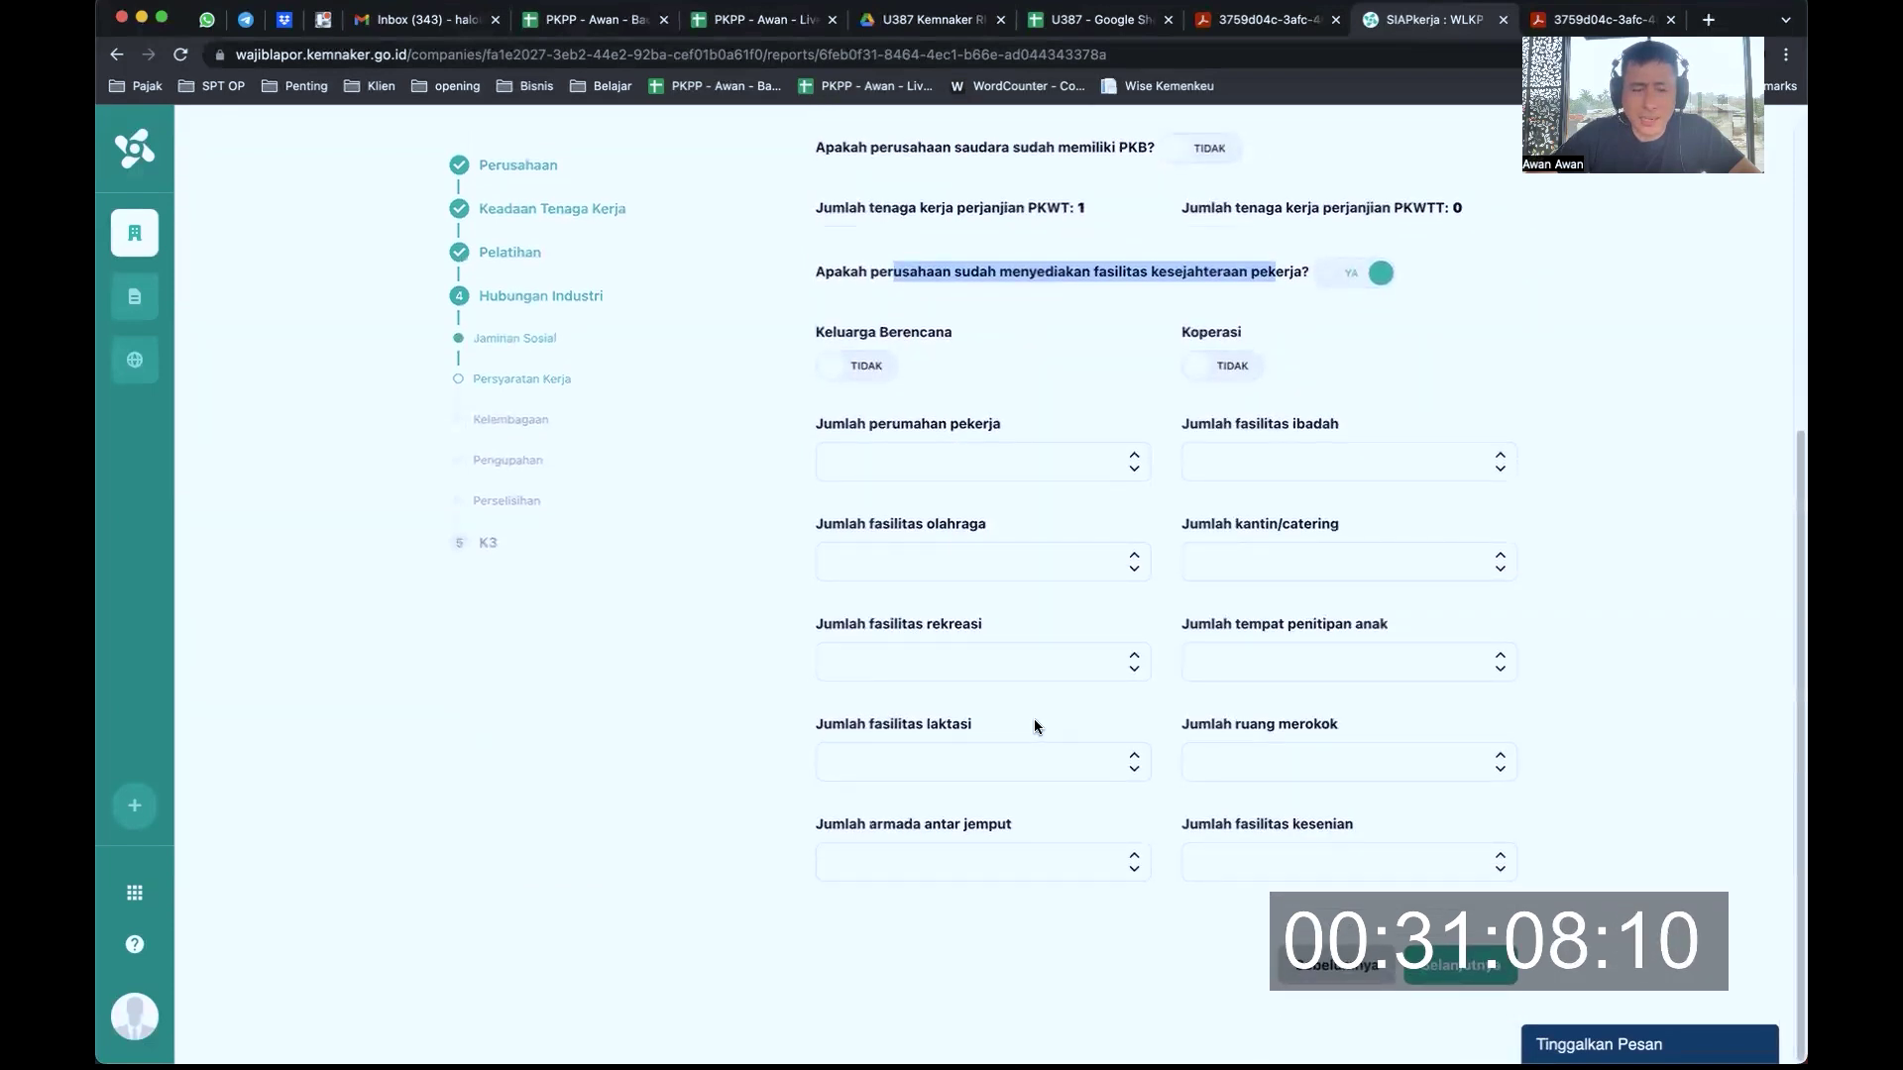
left_click(1360, 272)
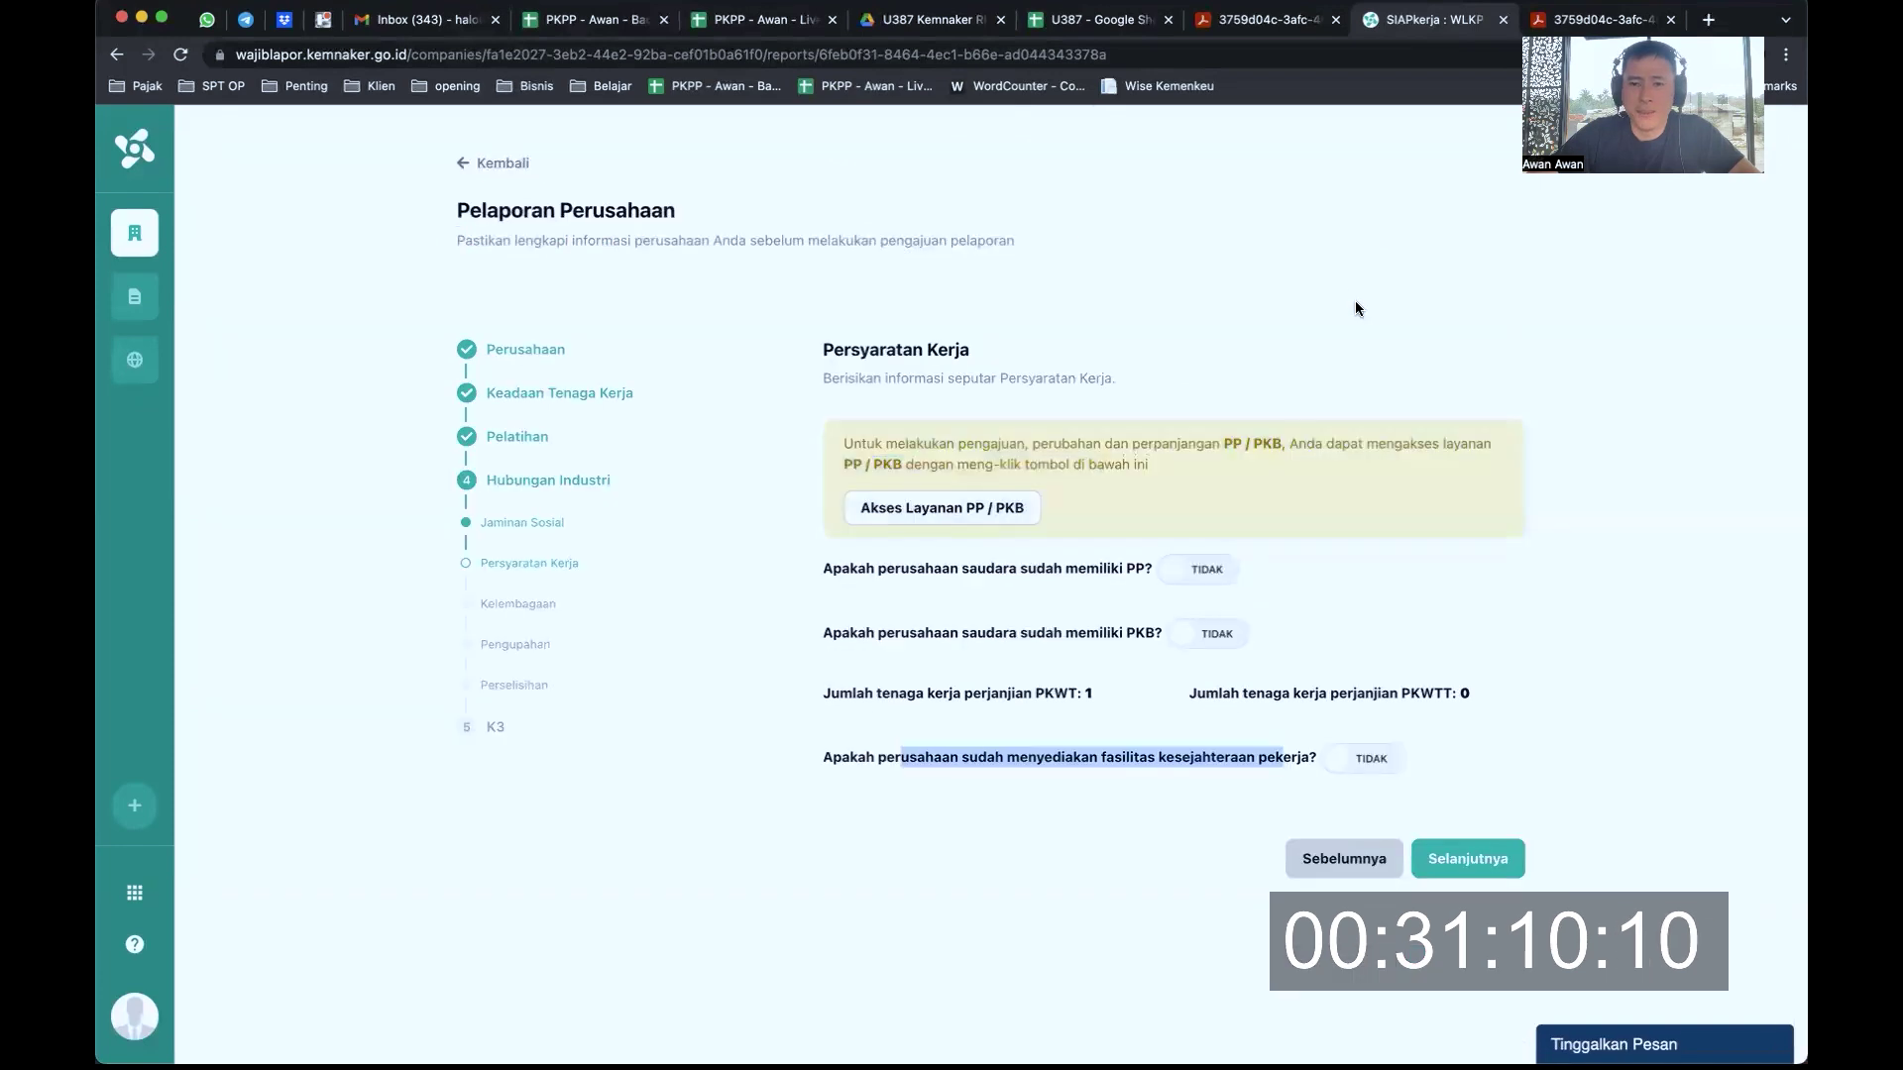
left_click(1477, 863)
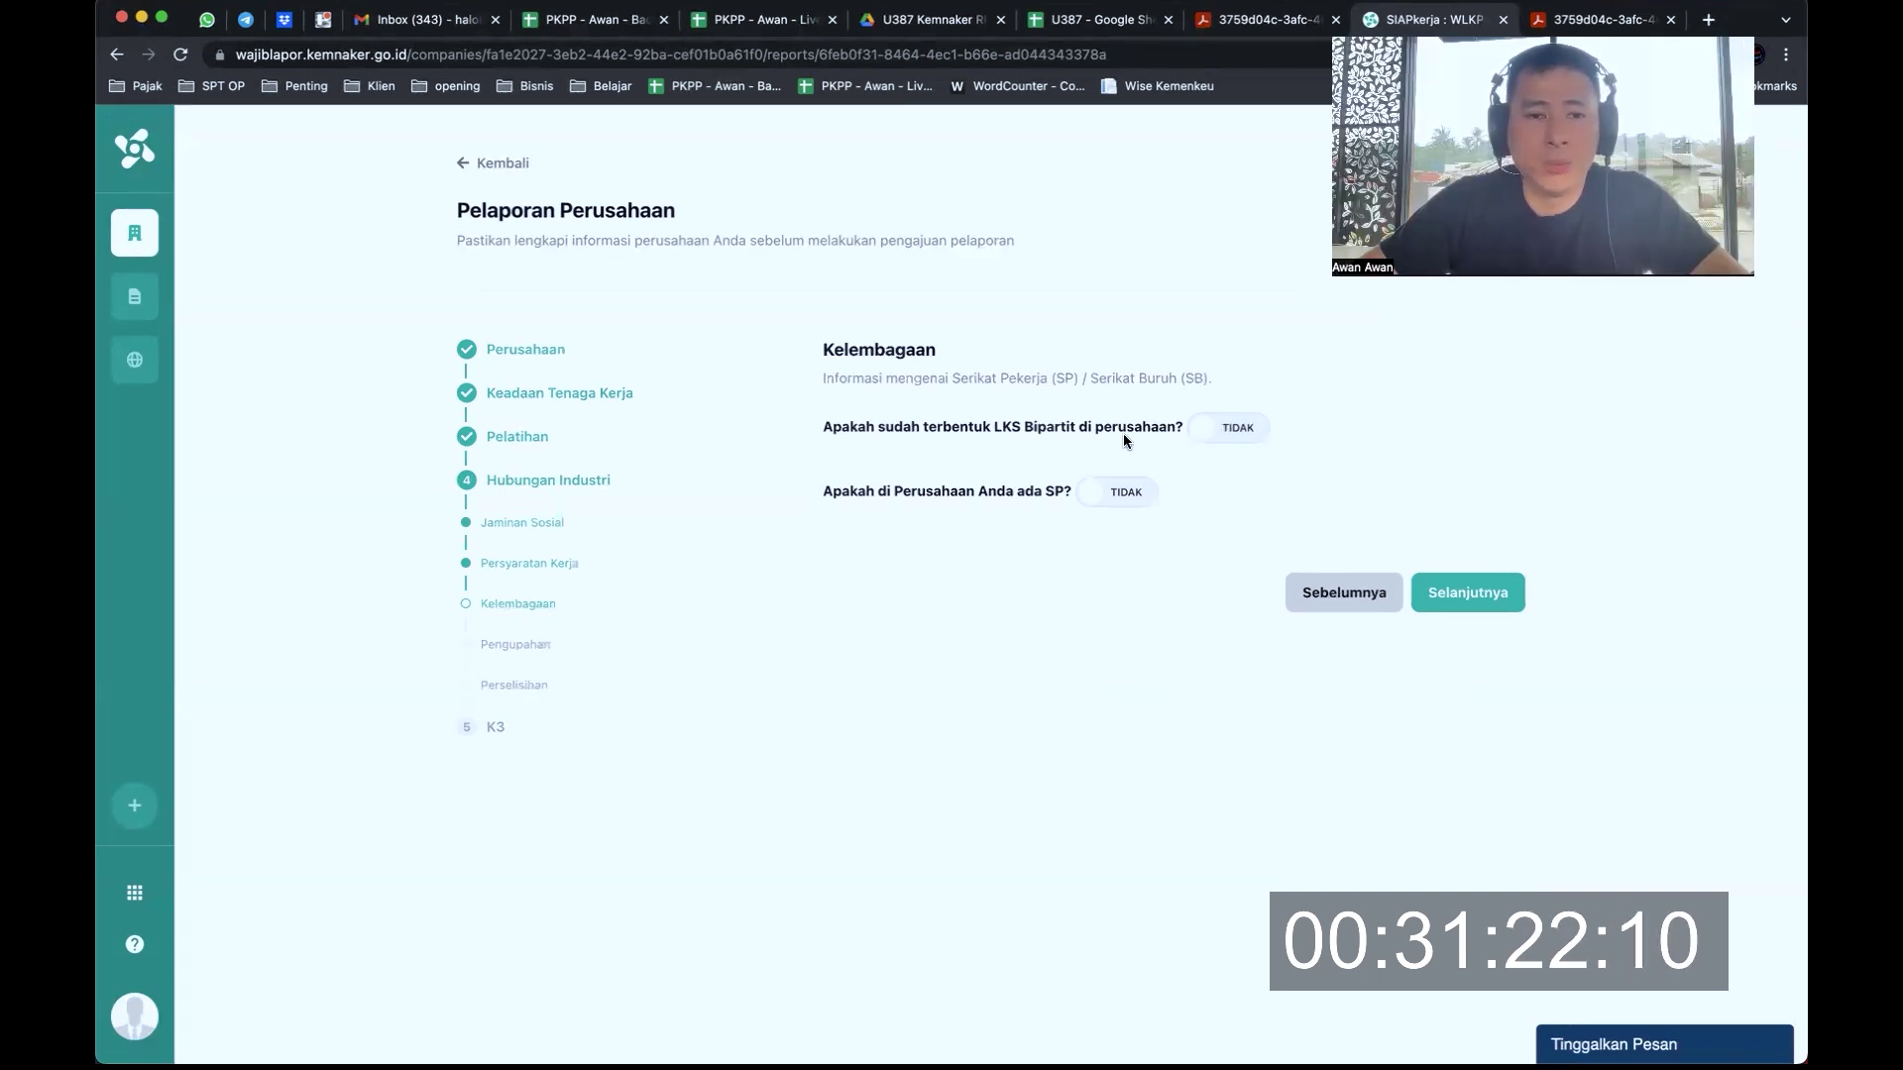
Keep LKS Bipartit and SP both answered Tidak and proceed to the Pengupahan step
left_click_drag(883, 377, 948, 378)
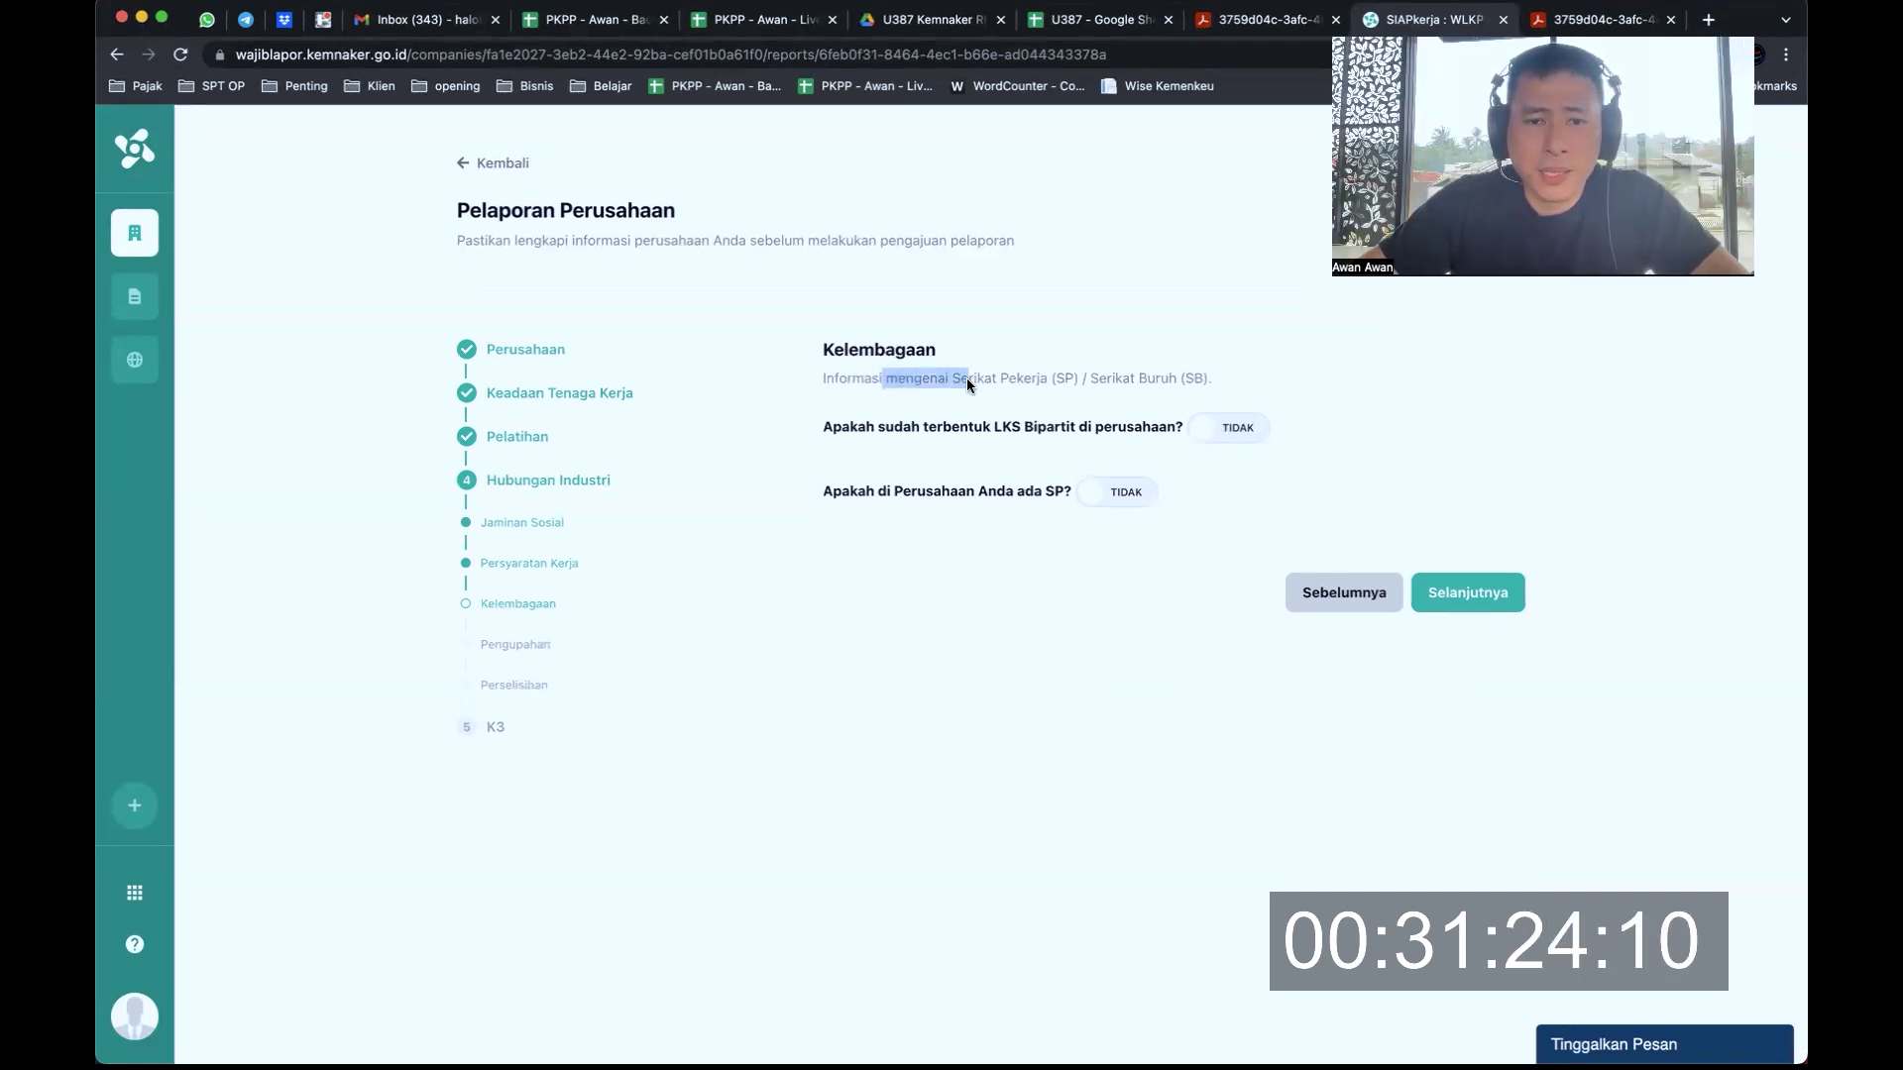
left_click(880, 429)
left_click_drag(879, 426, 1159, 429)
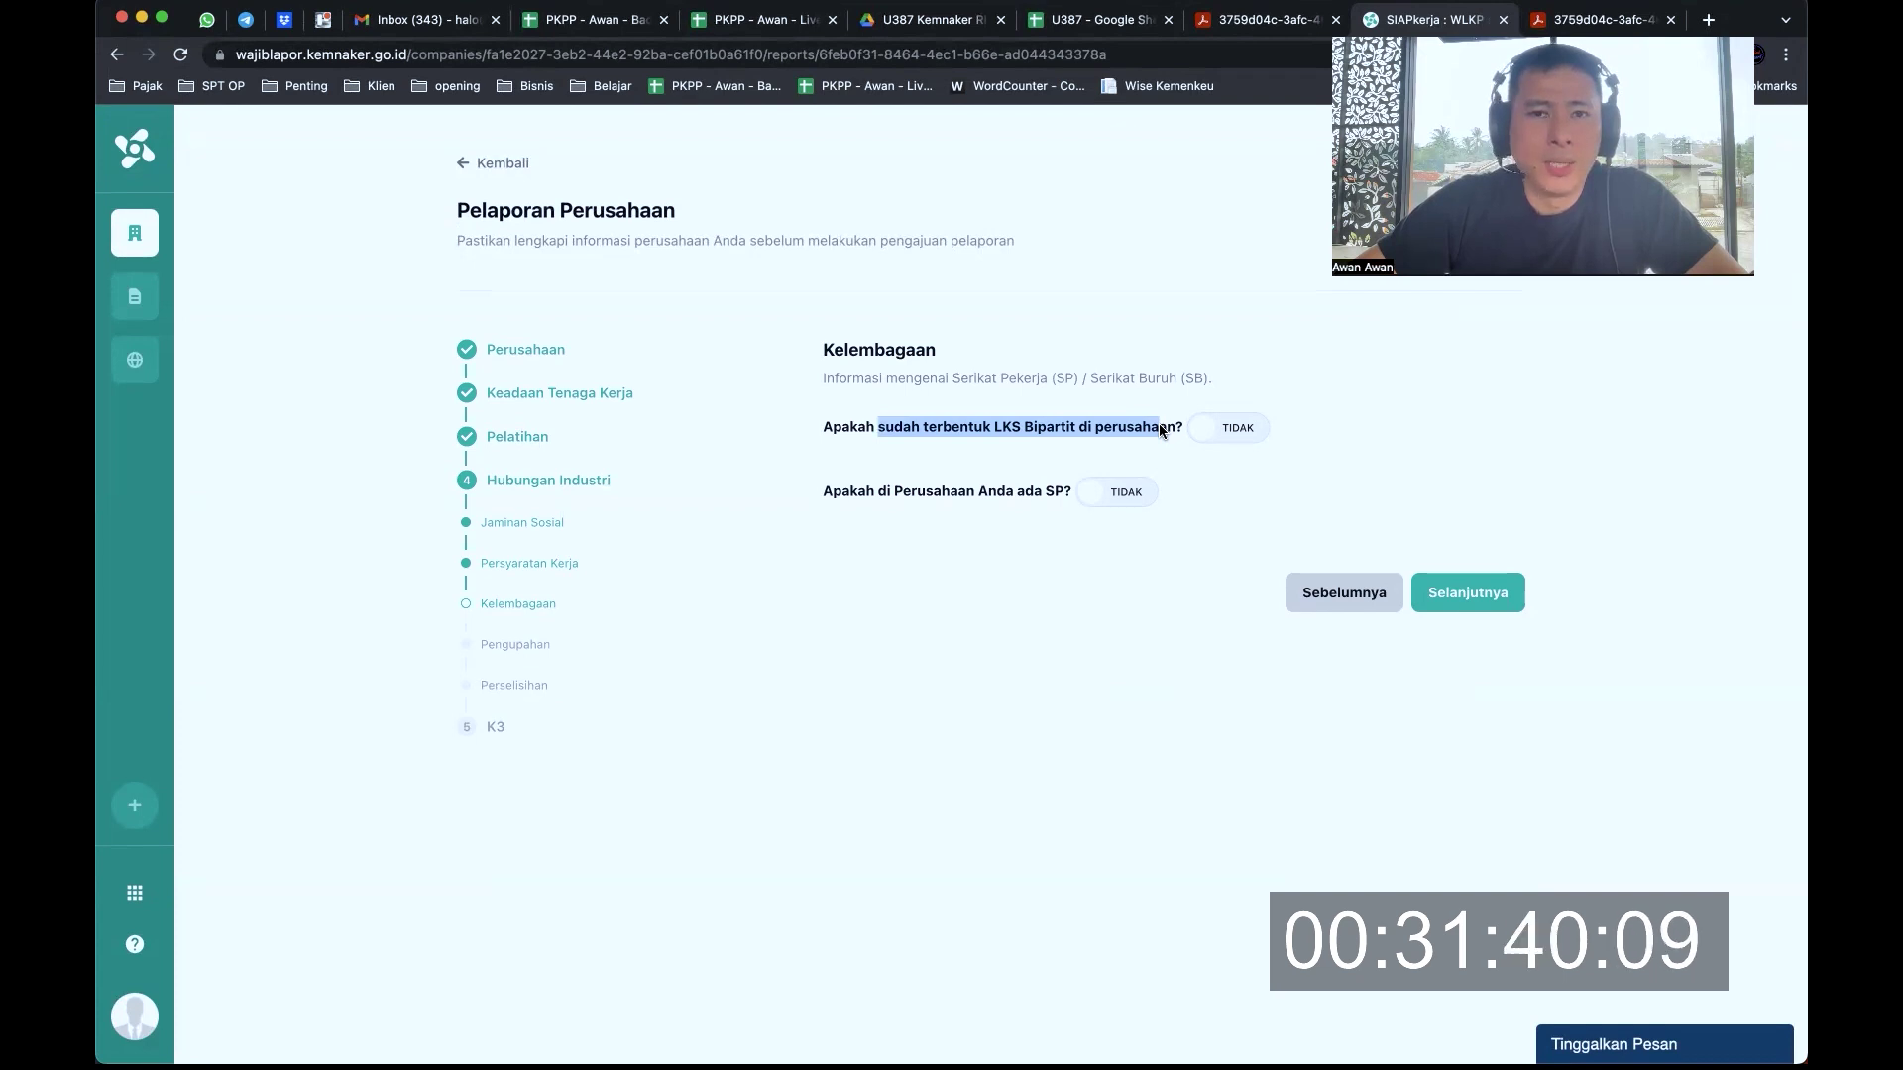
left_click_drag(858, 492, 1027, 490)
left_click(1117, 492)
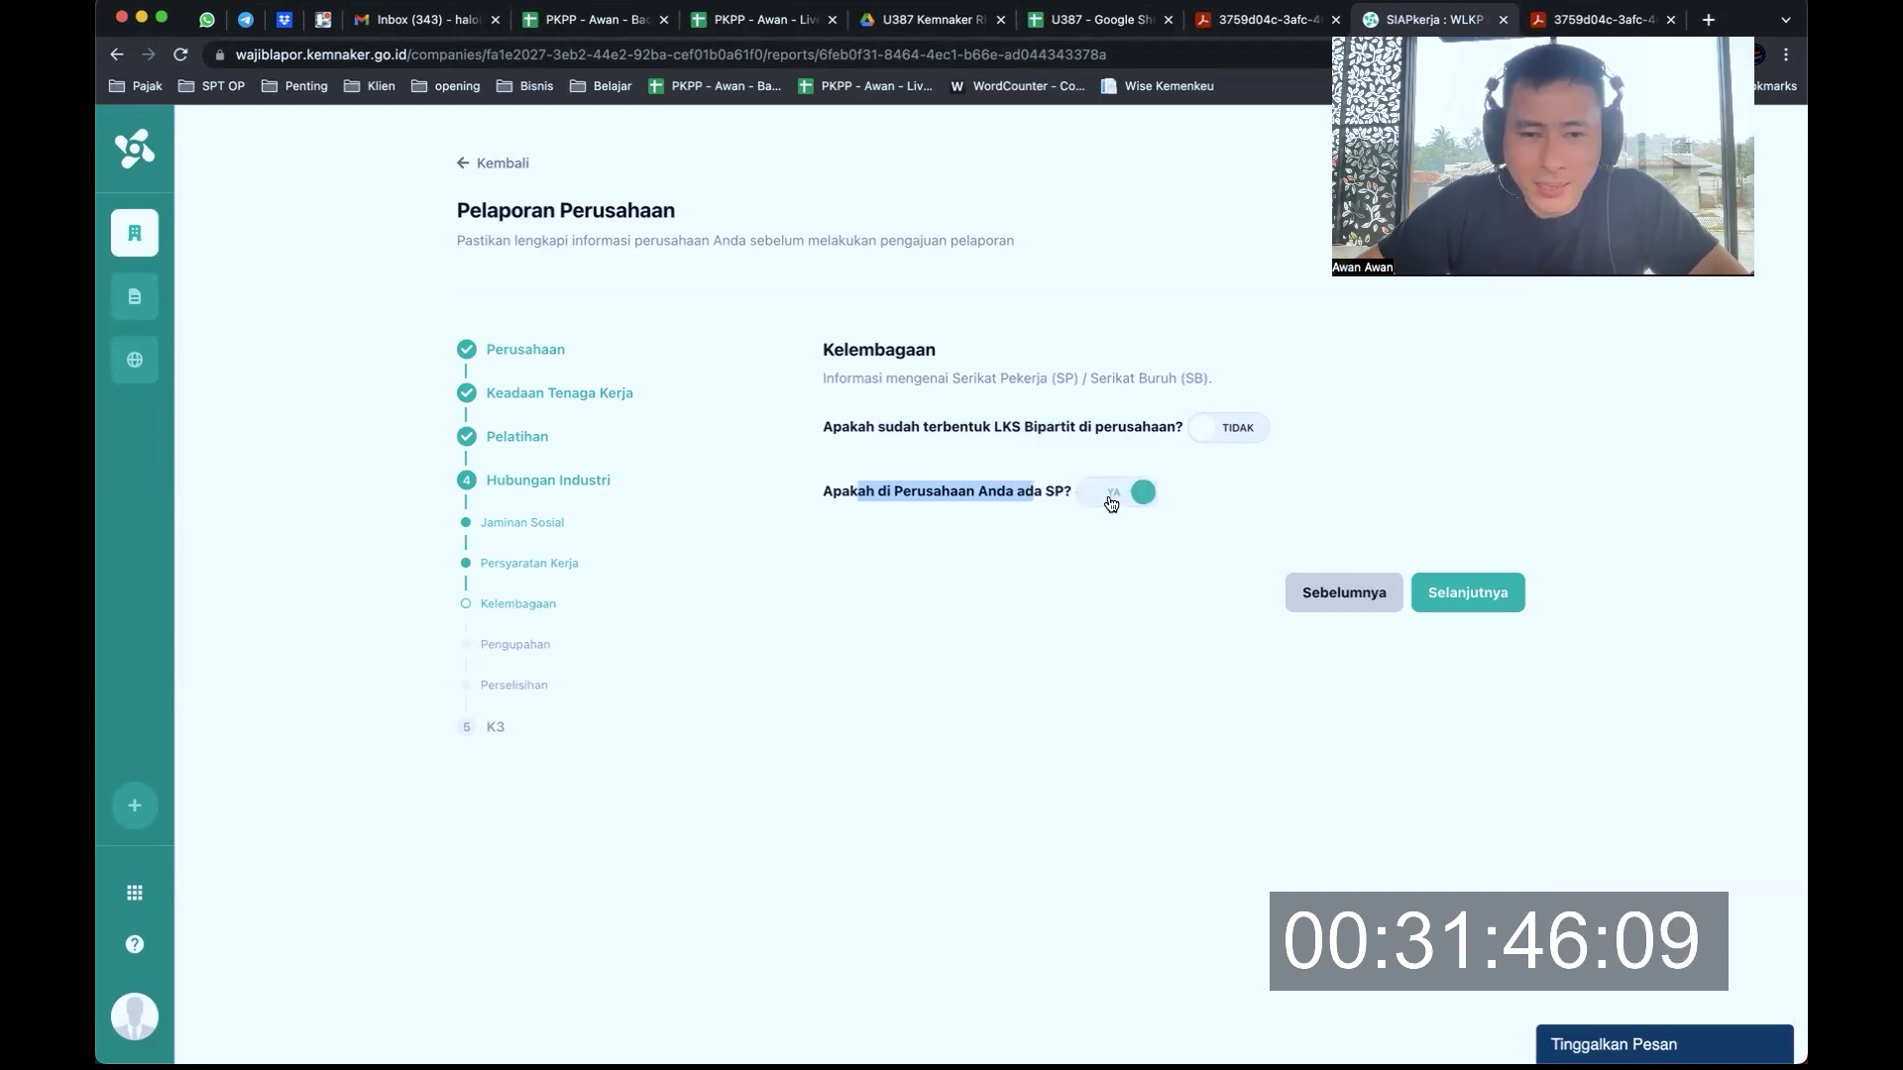
left_click(1110, 499)
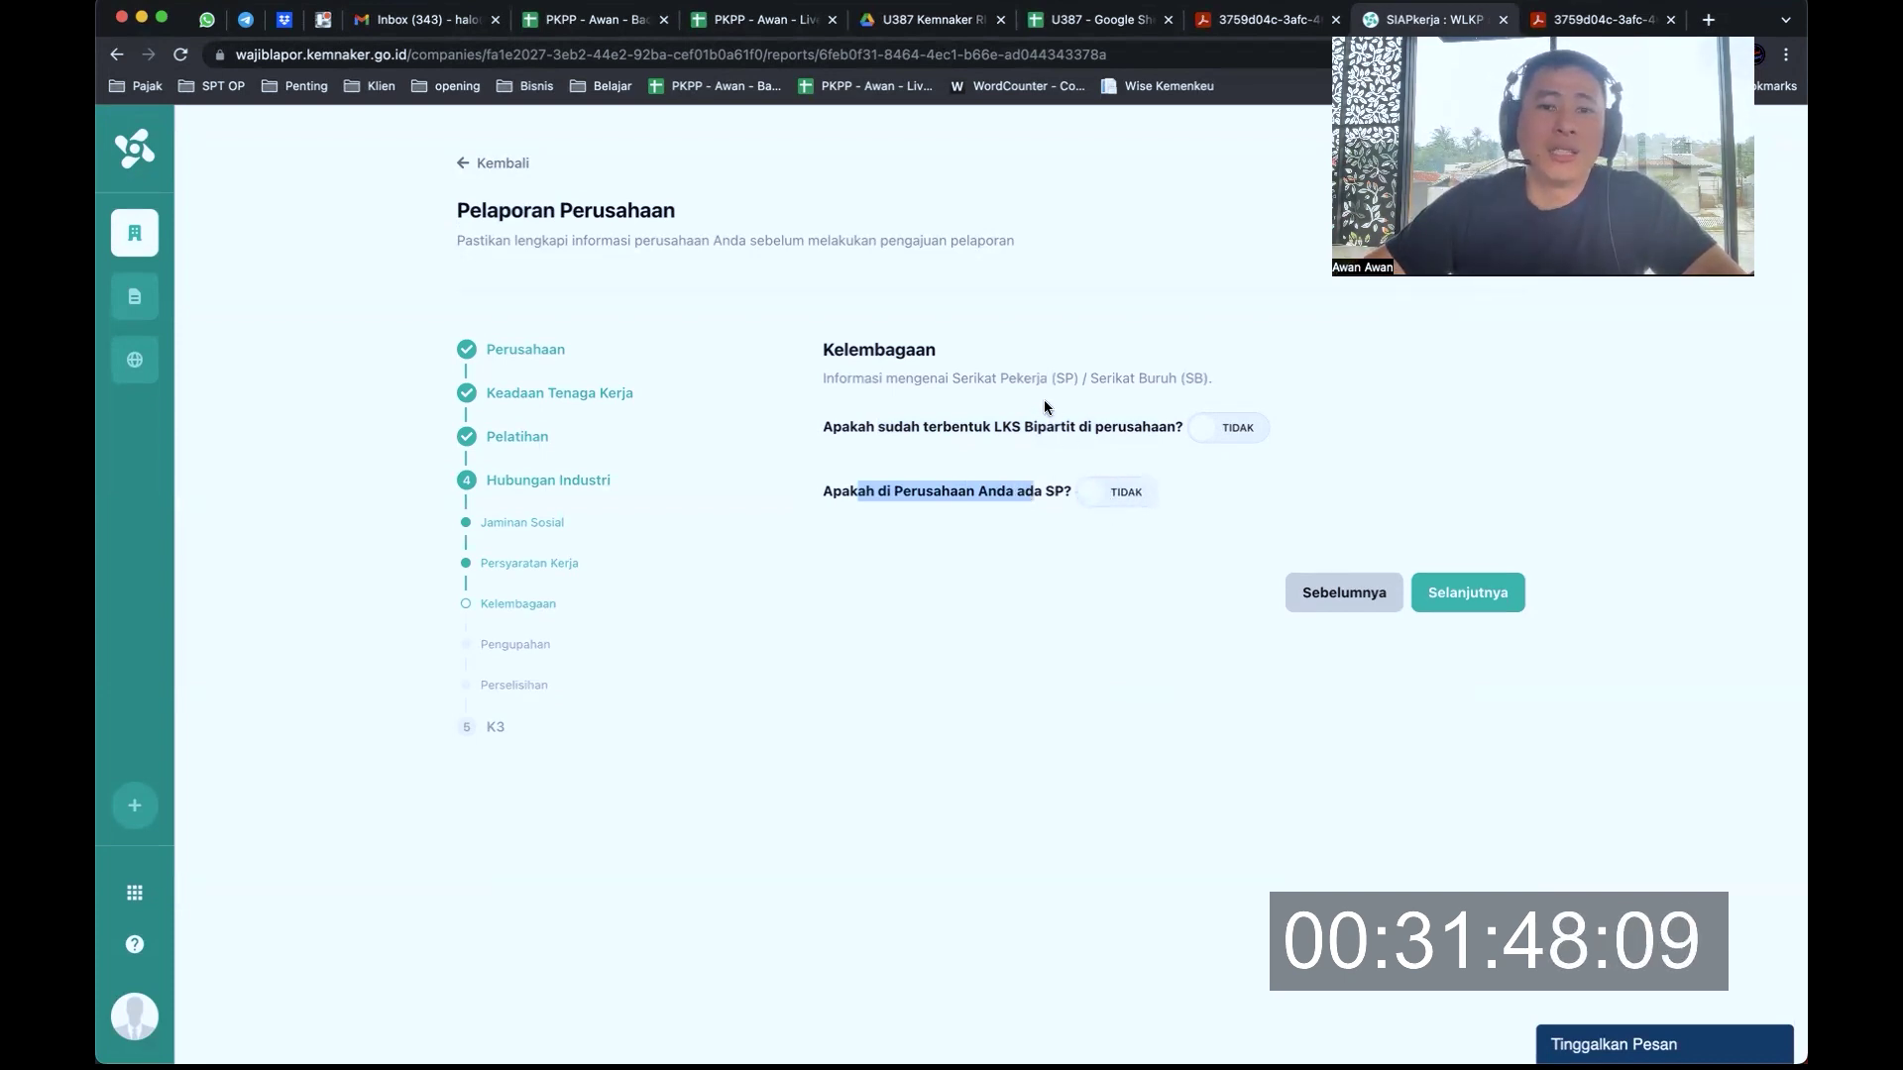
left_click(997, 375)
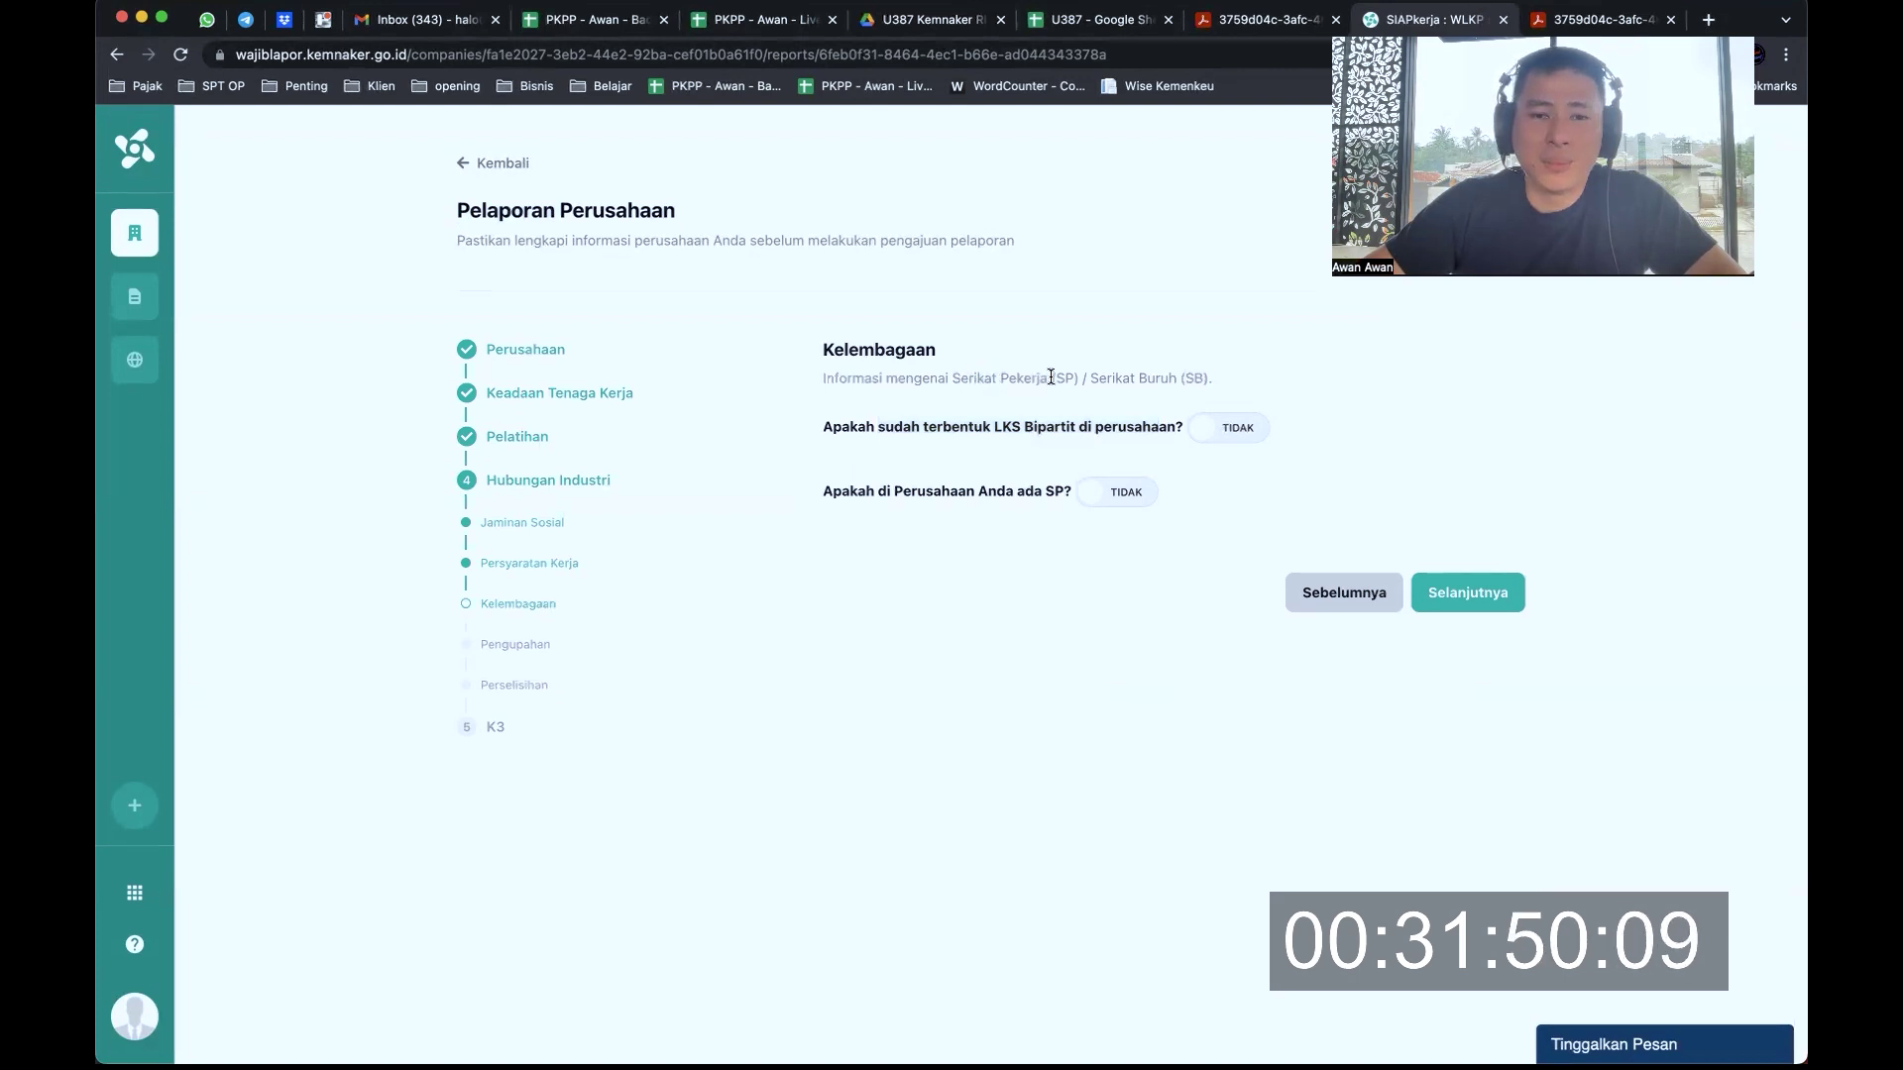
left_click_drag(1047, 375, 1061, 426)
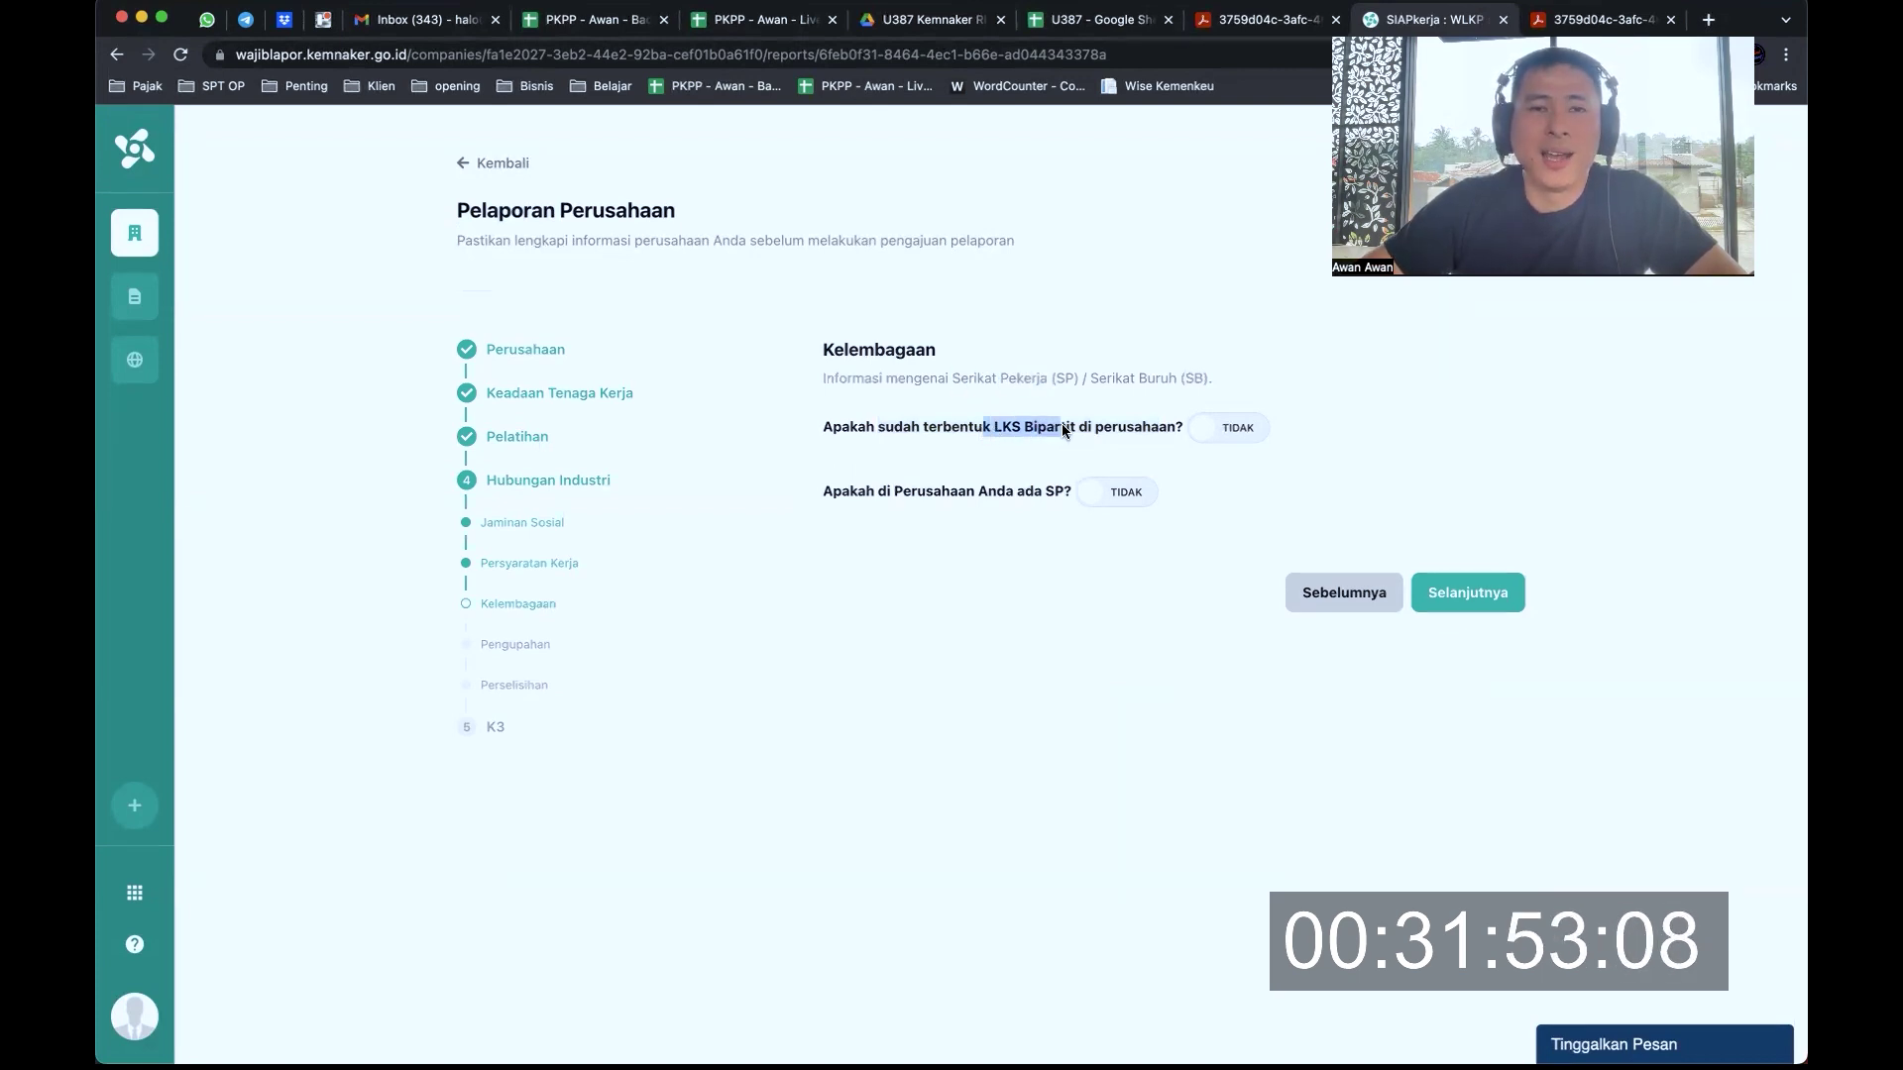
left_click(1467, 592)
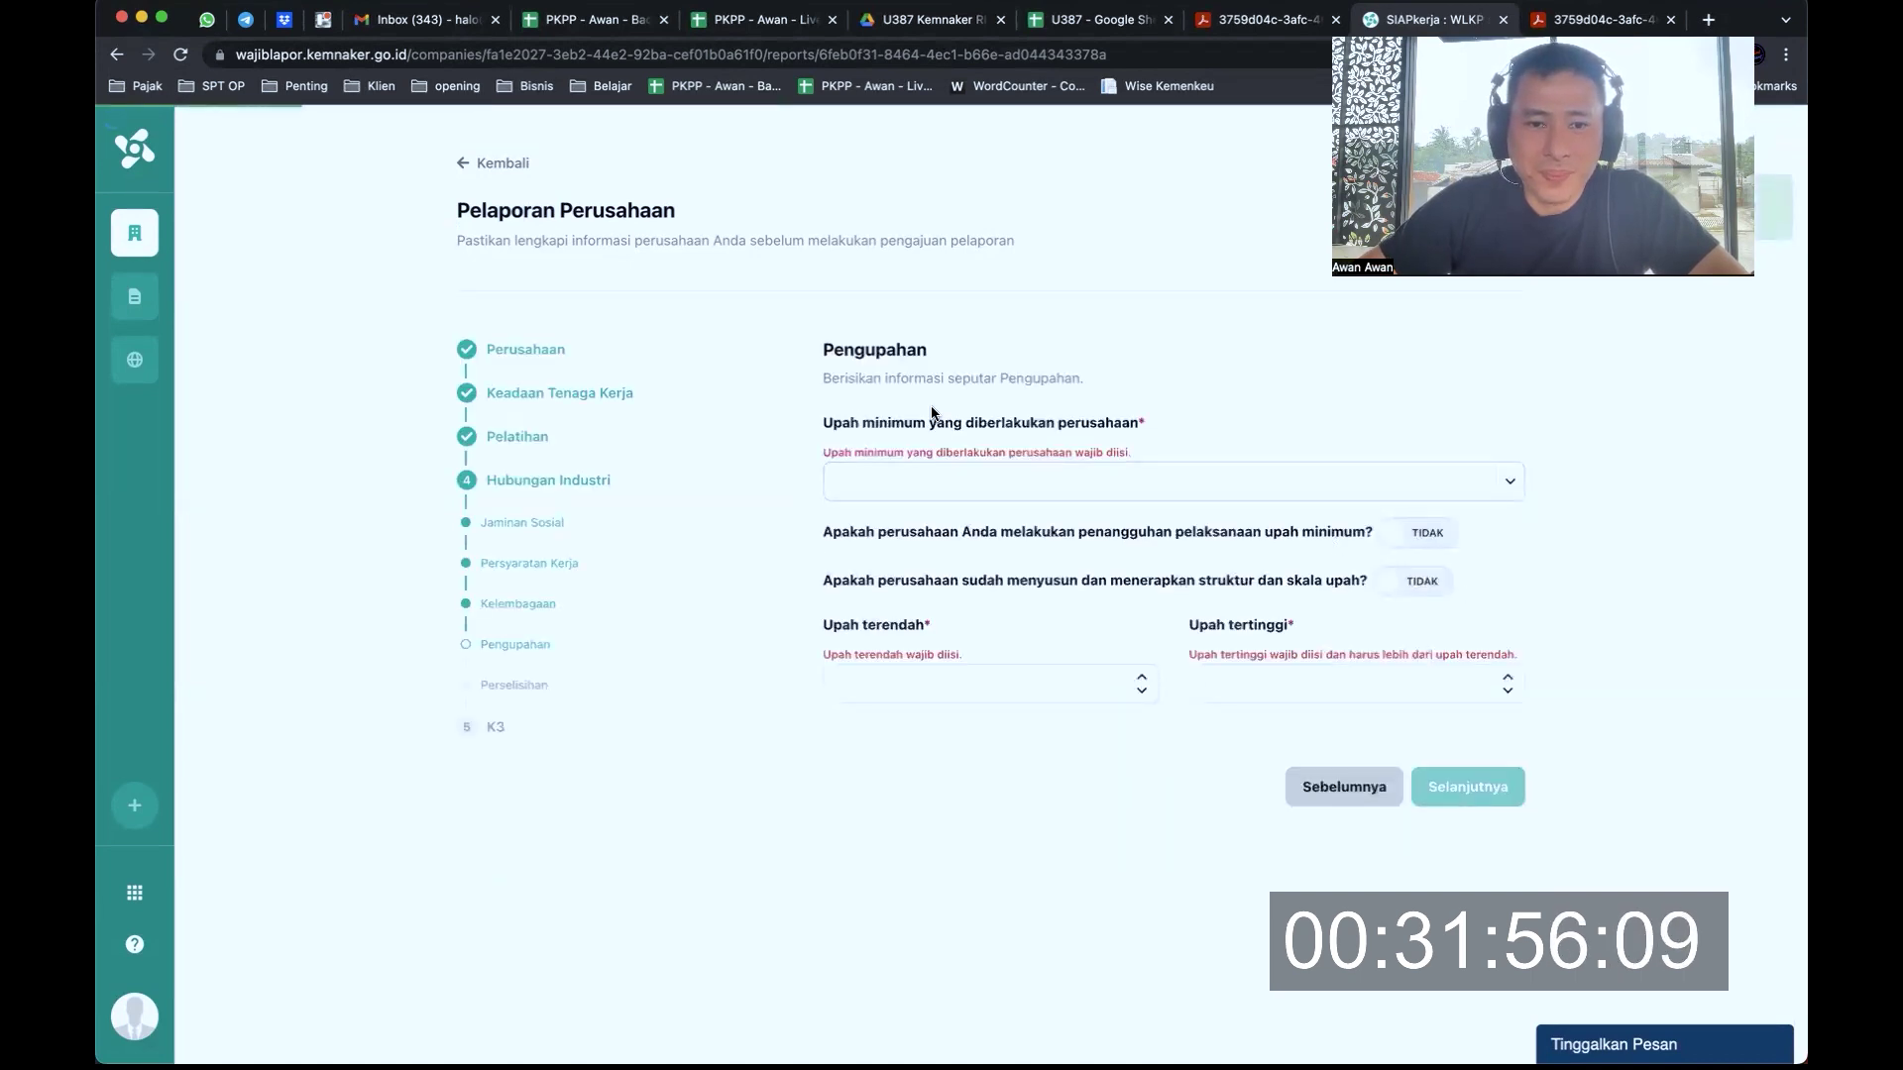
Choose Upah minimum provinsi as the applicable minimum wage
left_click_drag(856, 378, 947, 378)
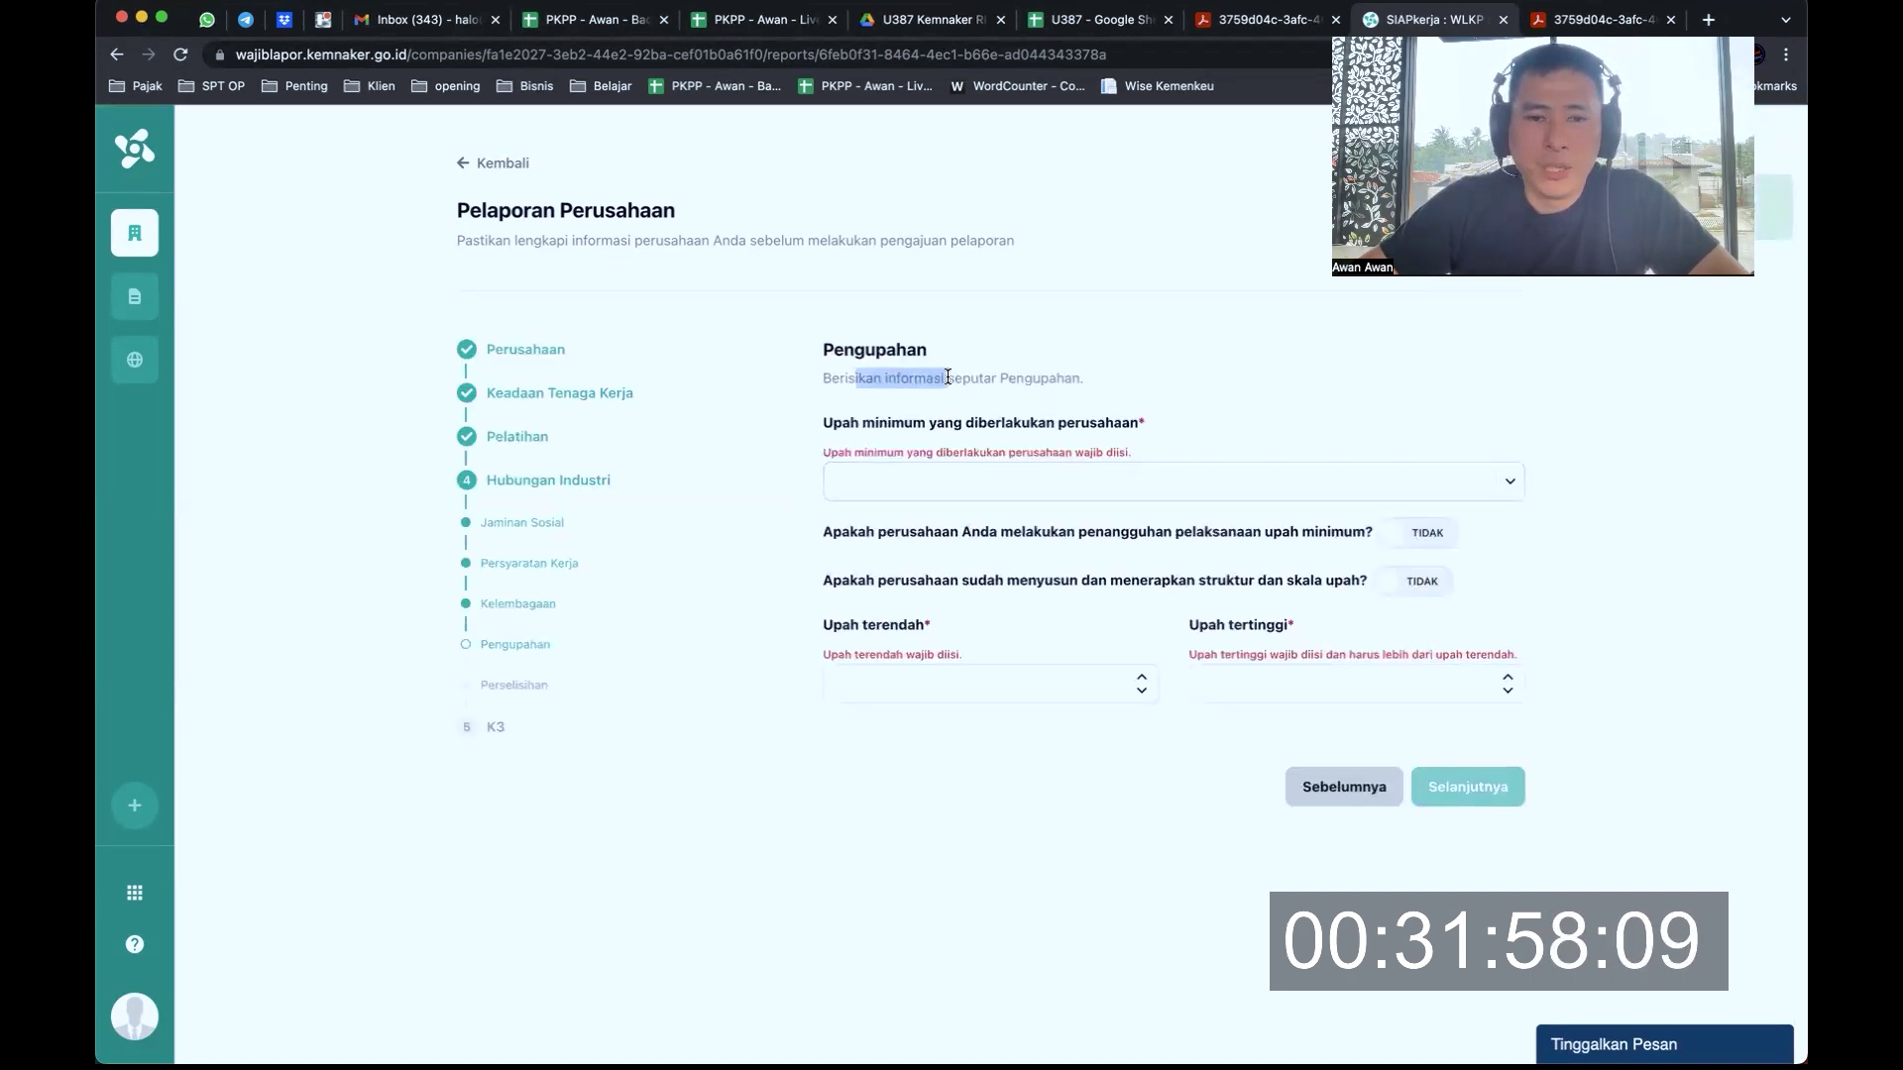
left_click_drag(870, 425, 1098, 427)
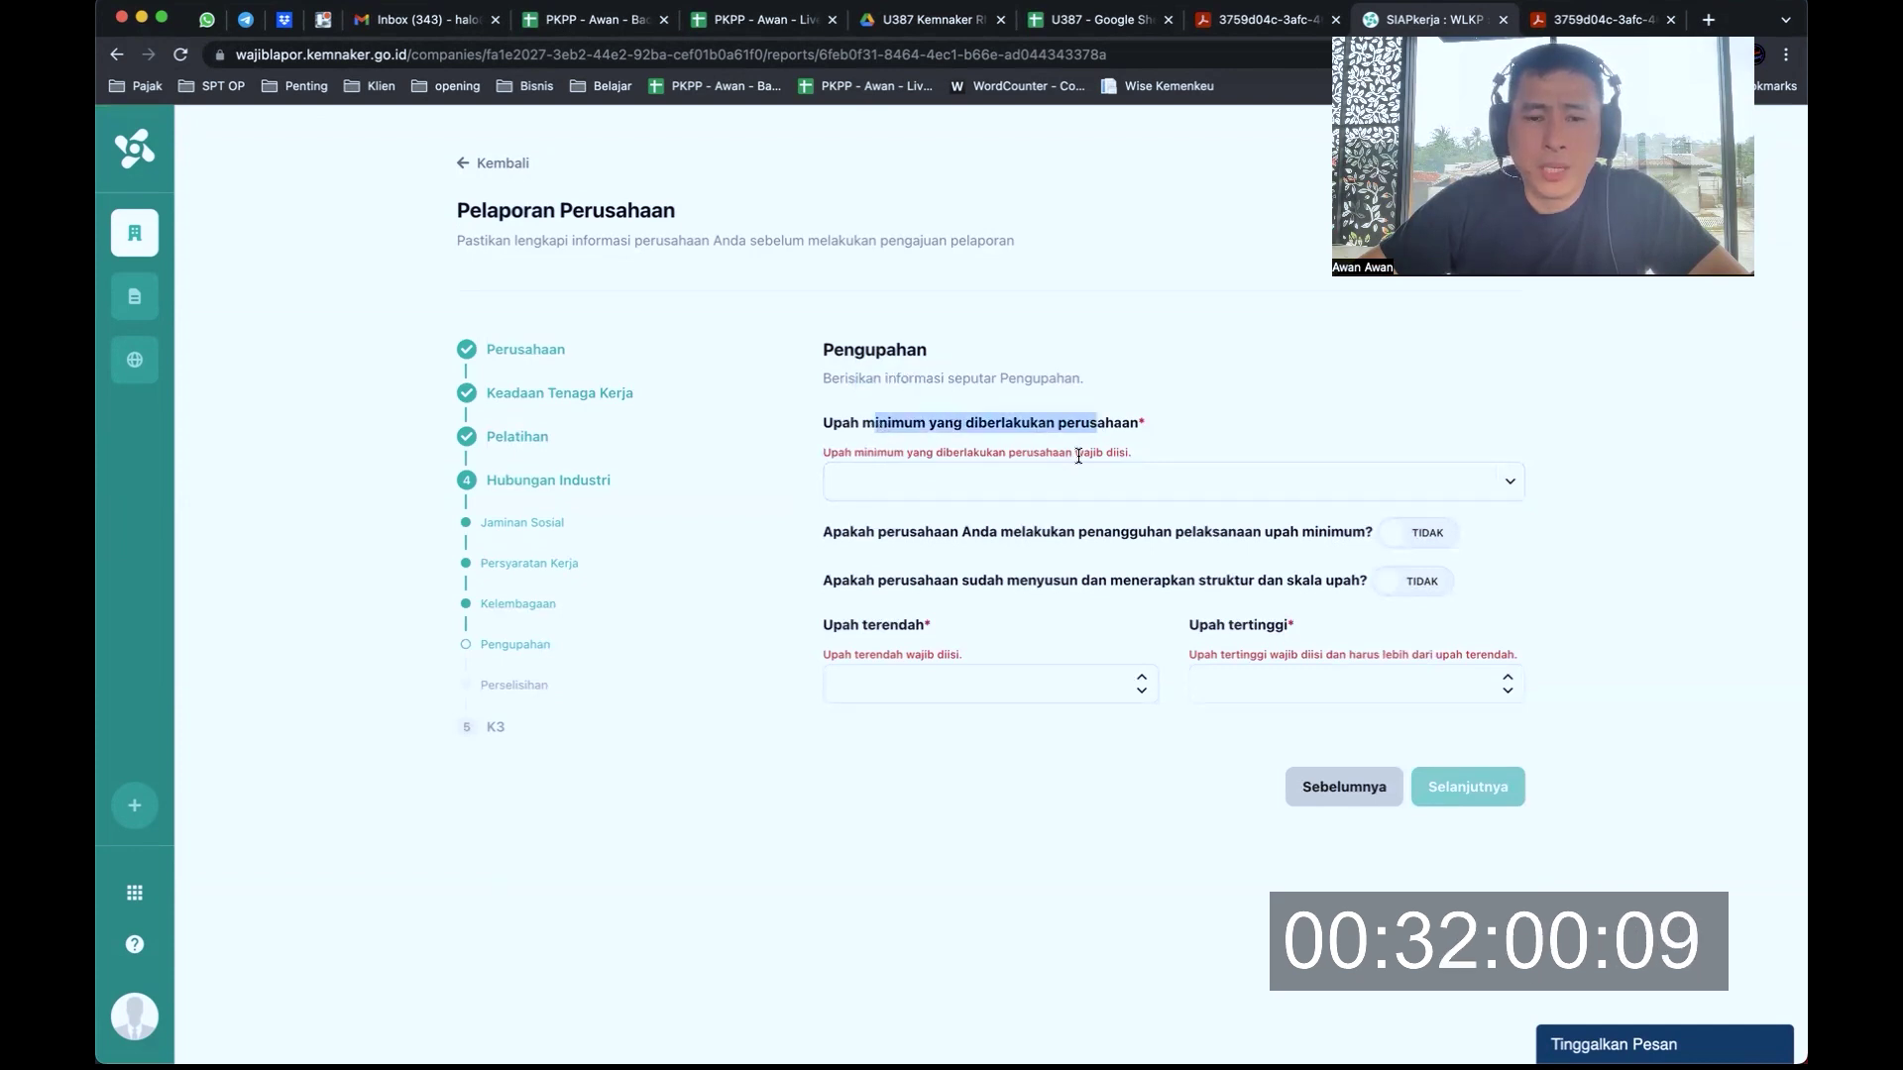
left_click(1068, 486)
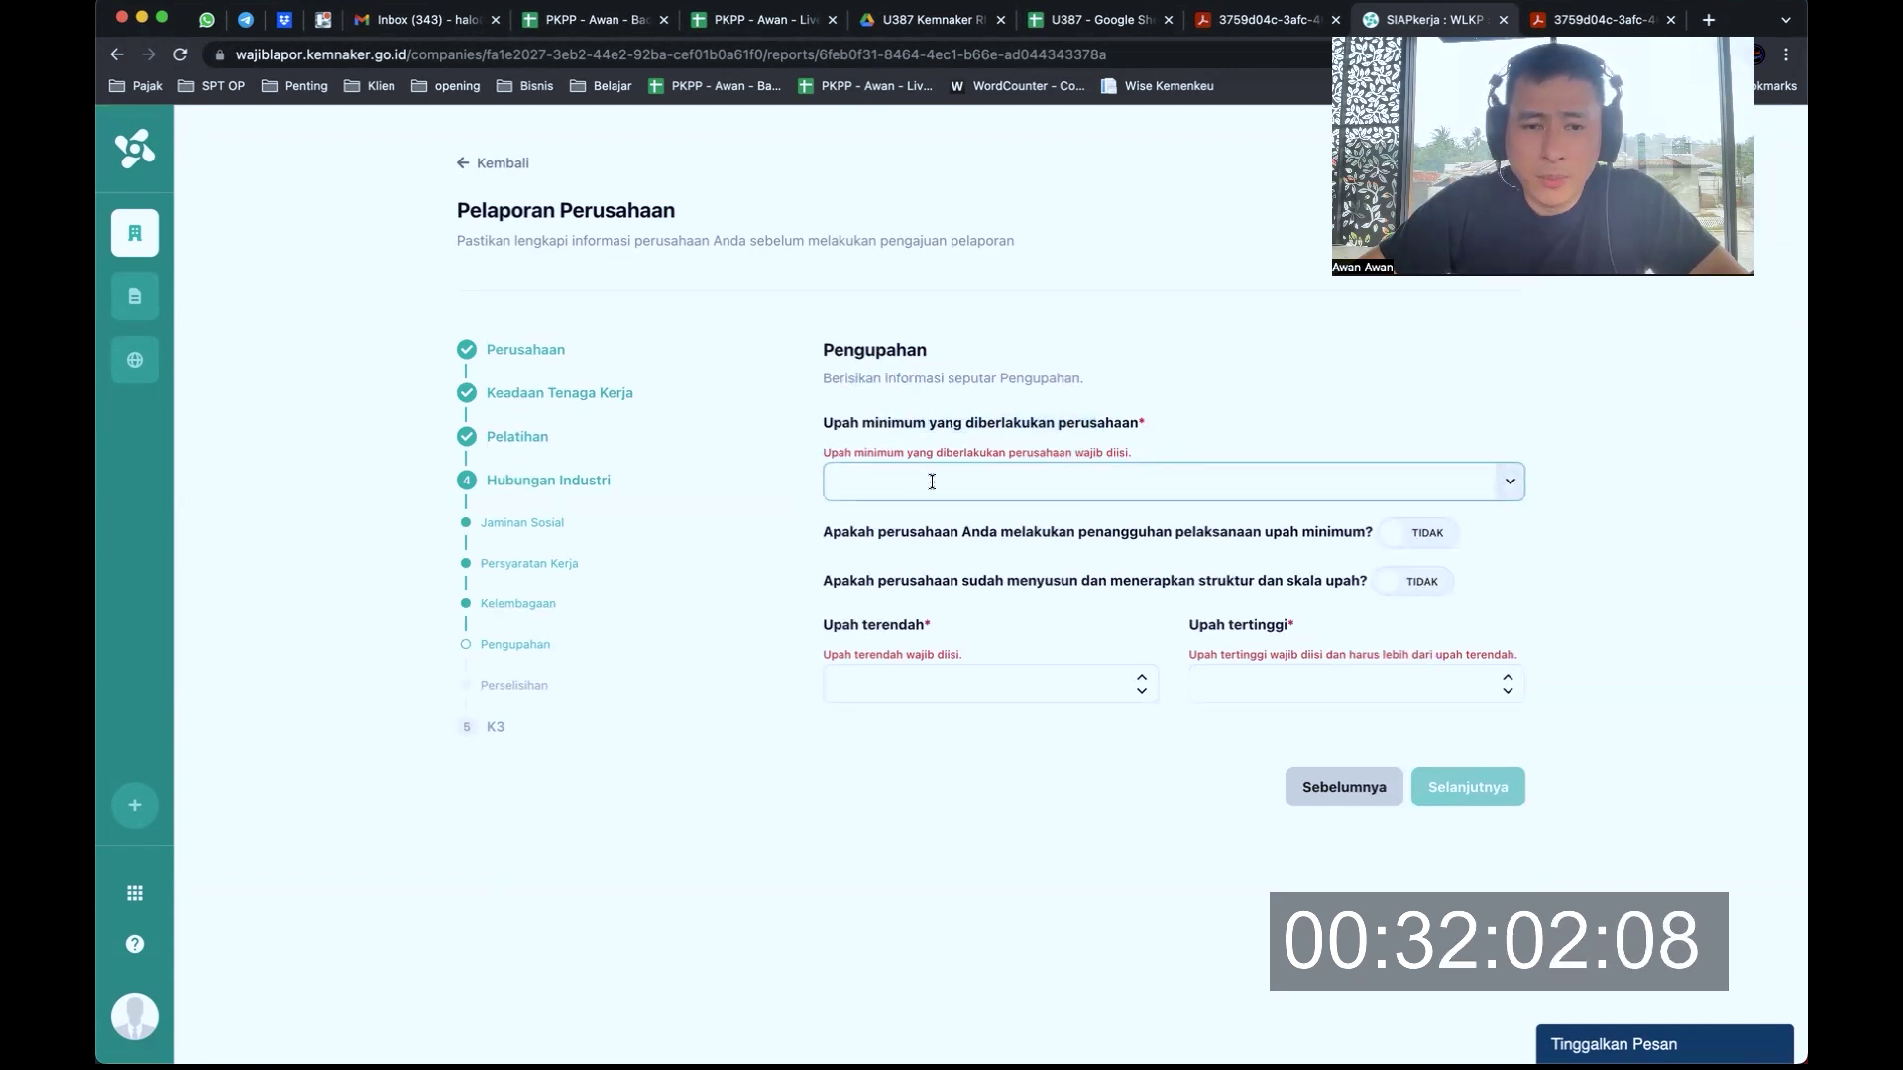
type("5000000")
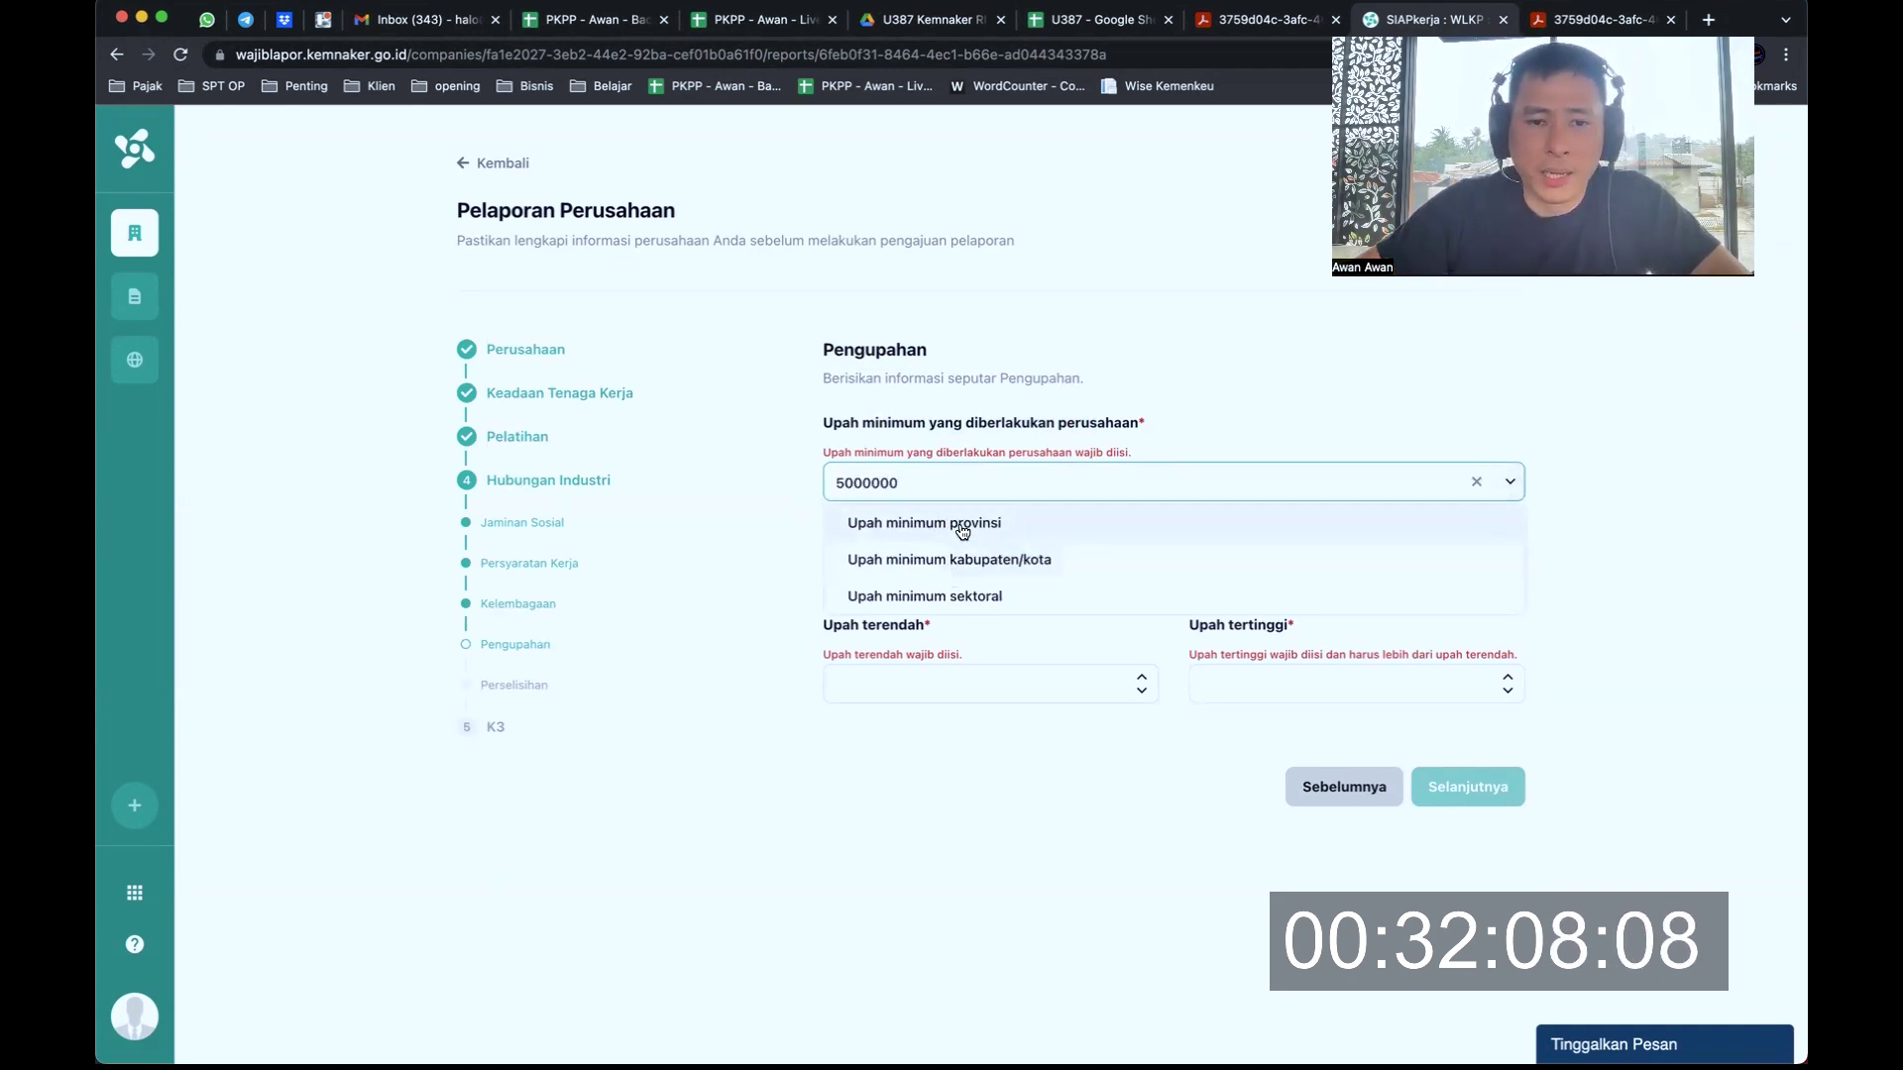
left_click(1043, 523)
left_click(1509, 460)
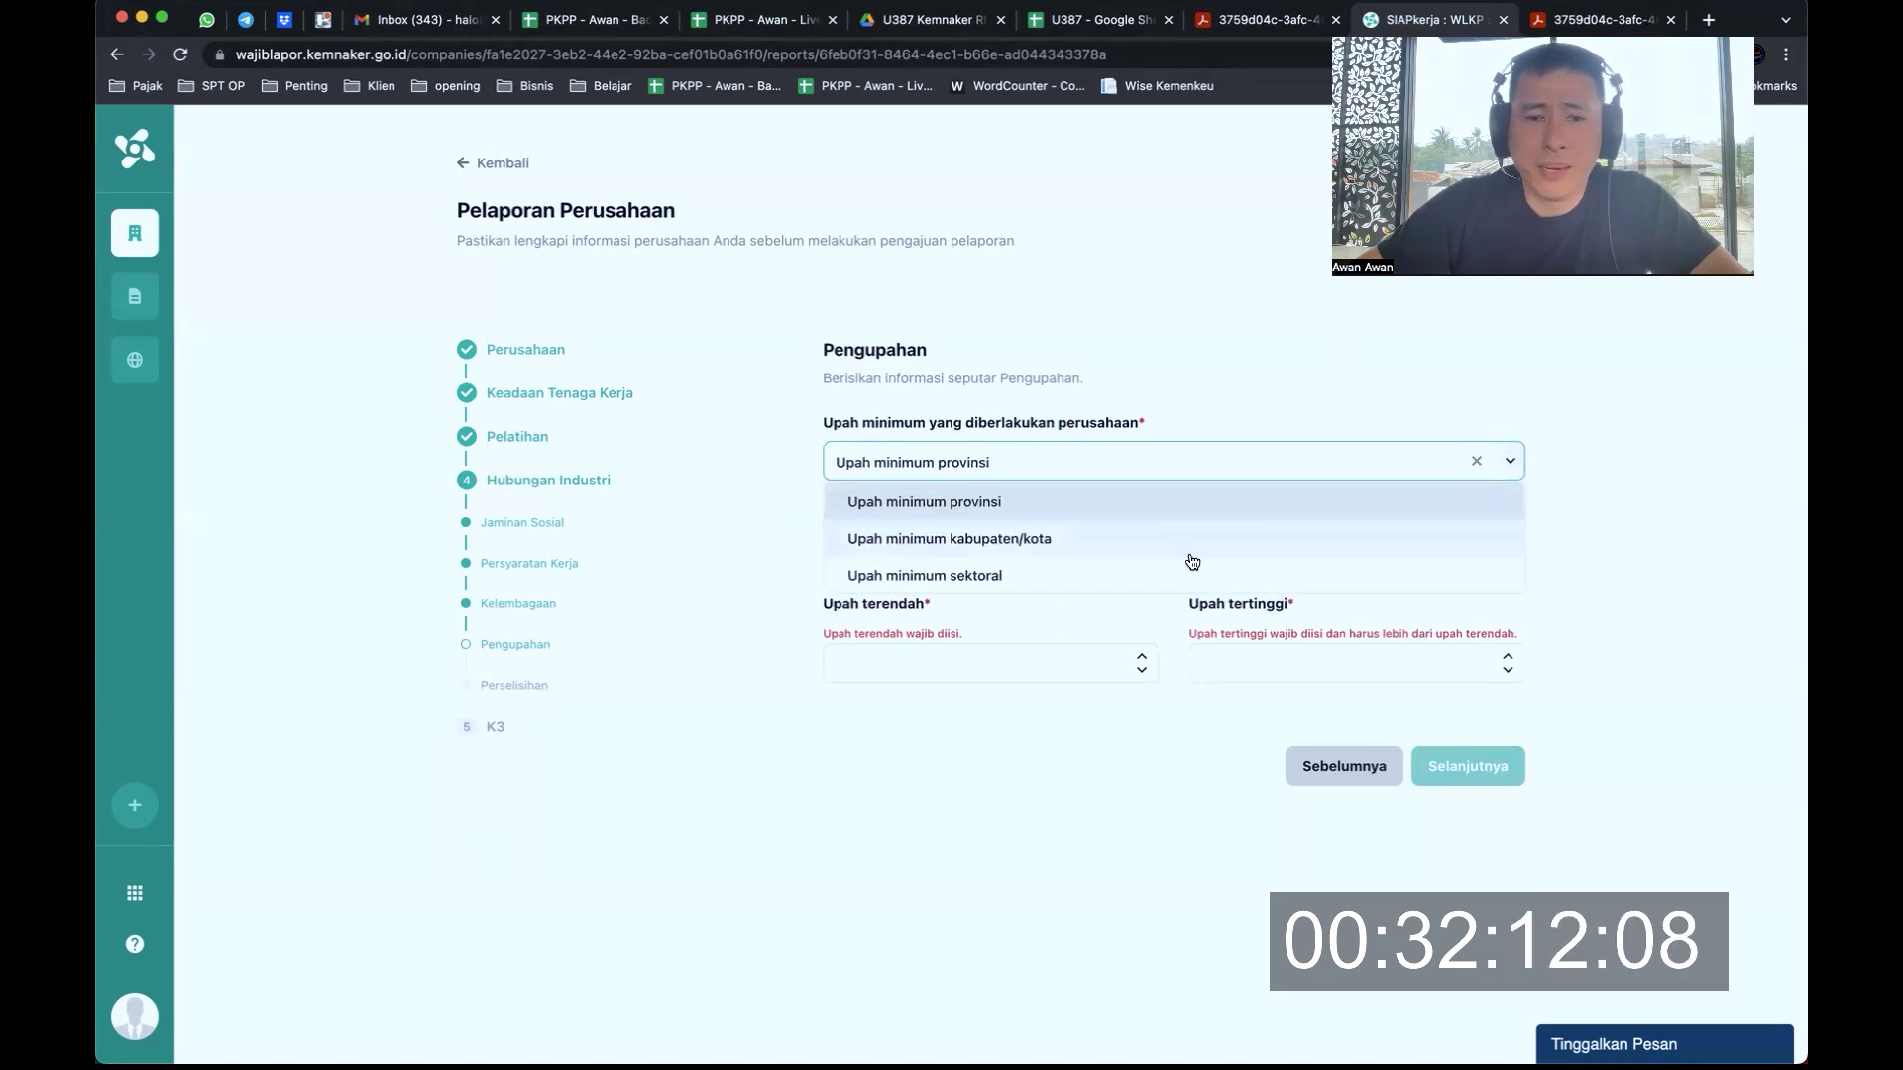
left_click(931, 504)
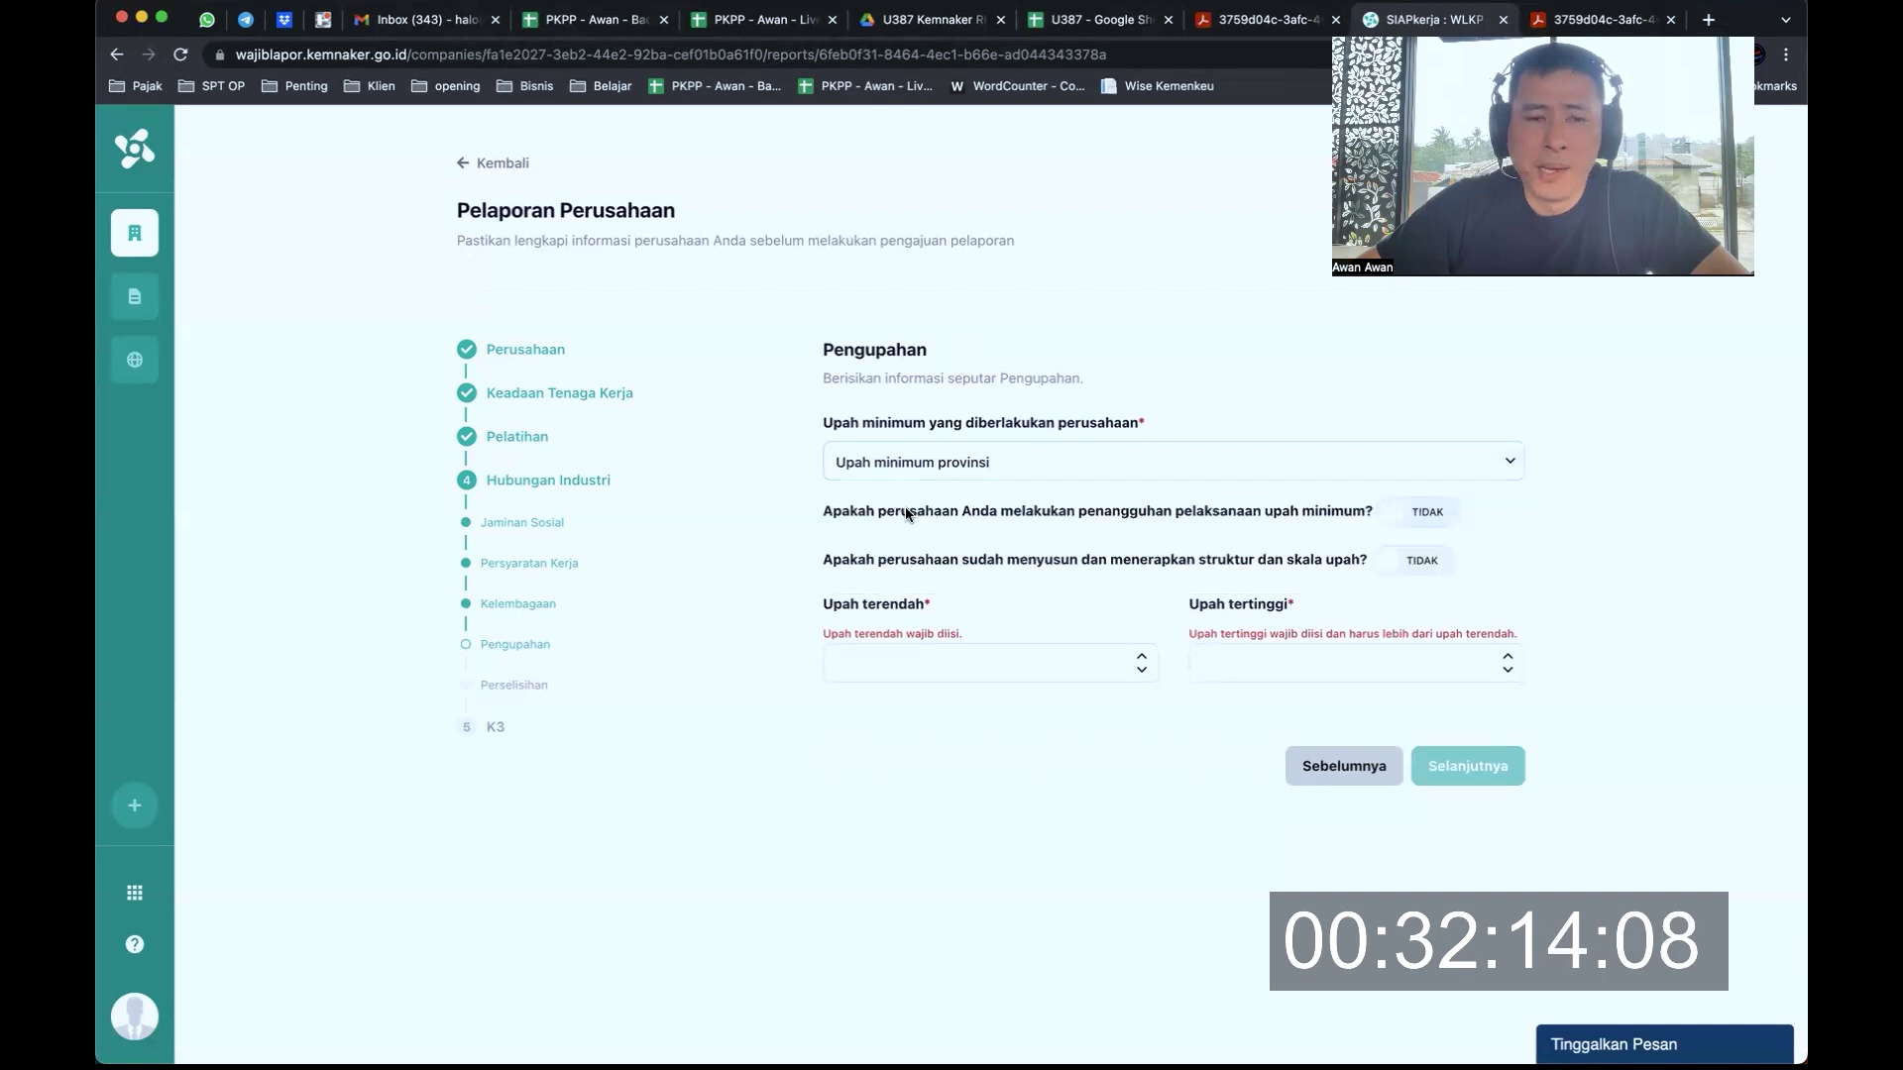
left_click_drag(865, 513, 1002, 520)
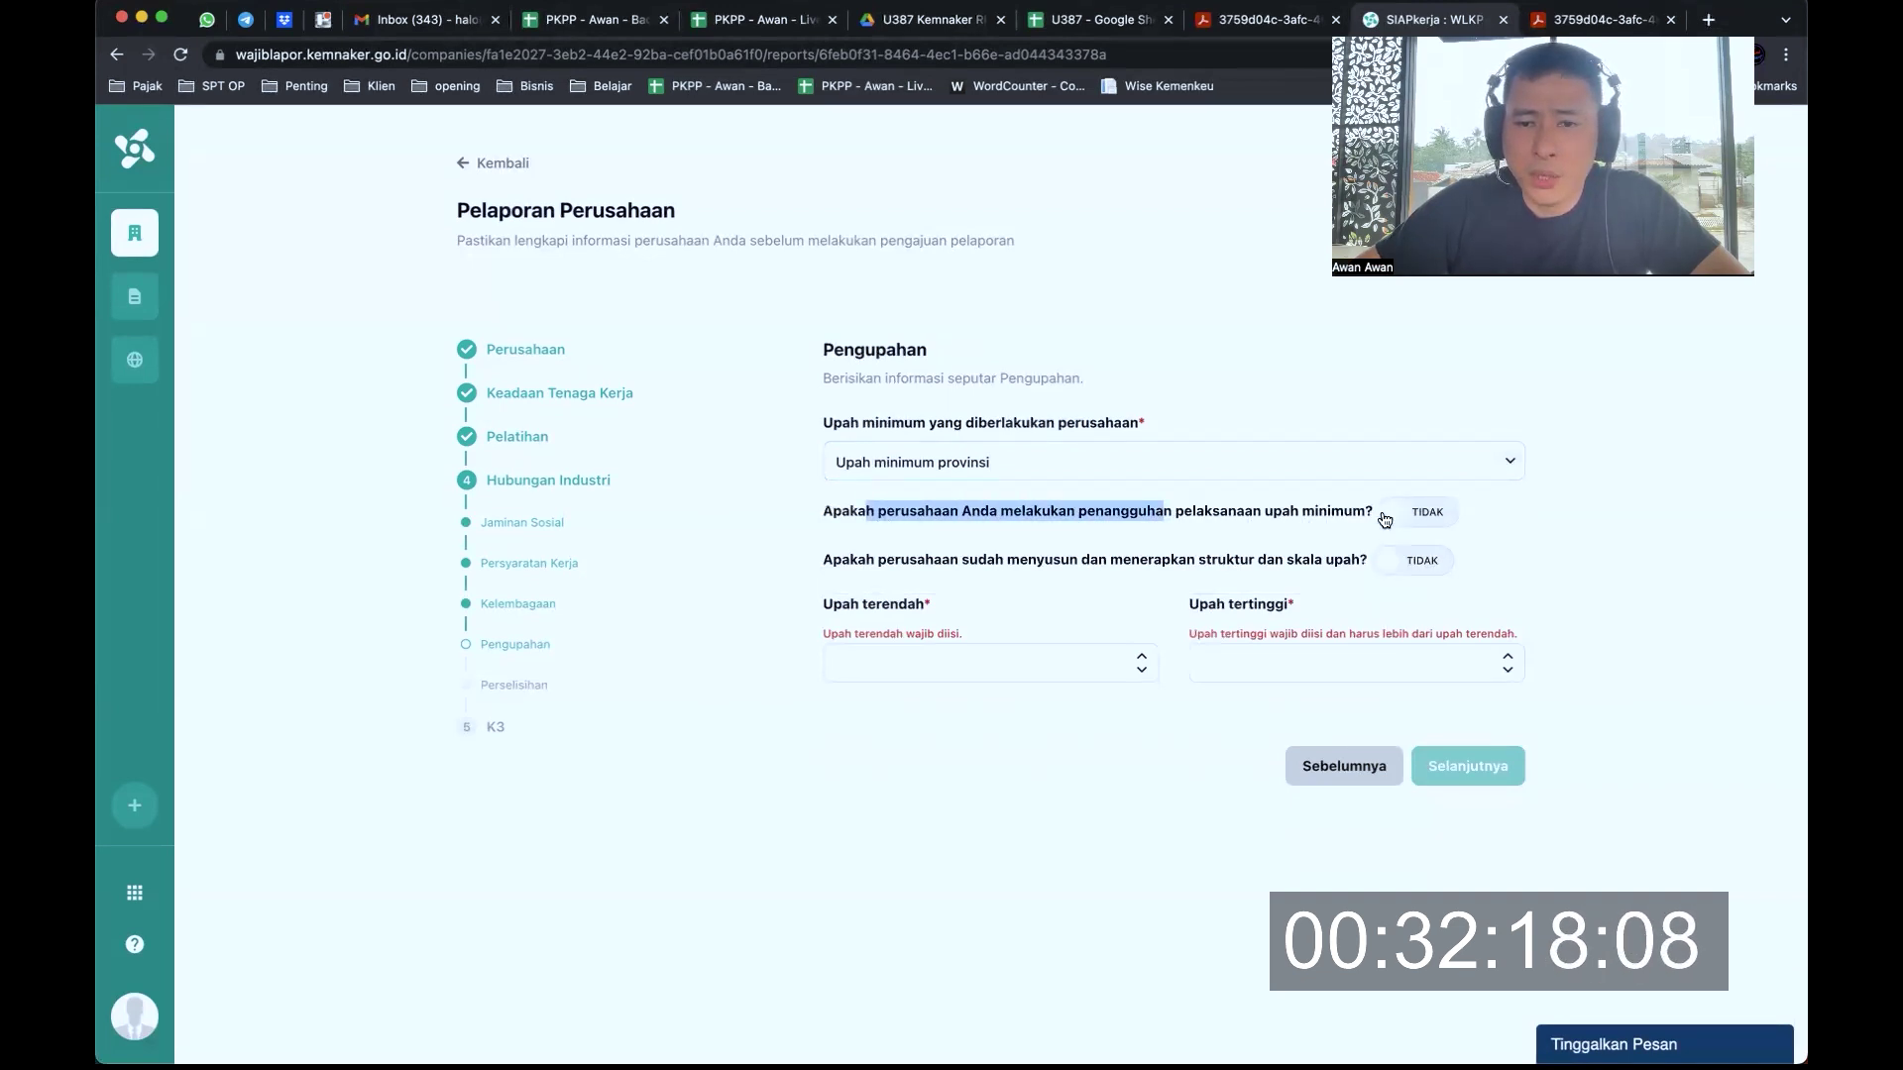
left_click(1333, 511)
left_click_drag(1323, 510, 1131, 513)
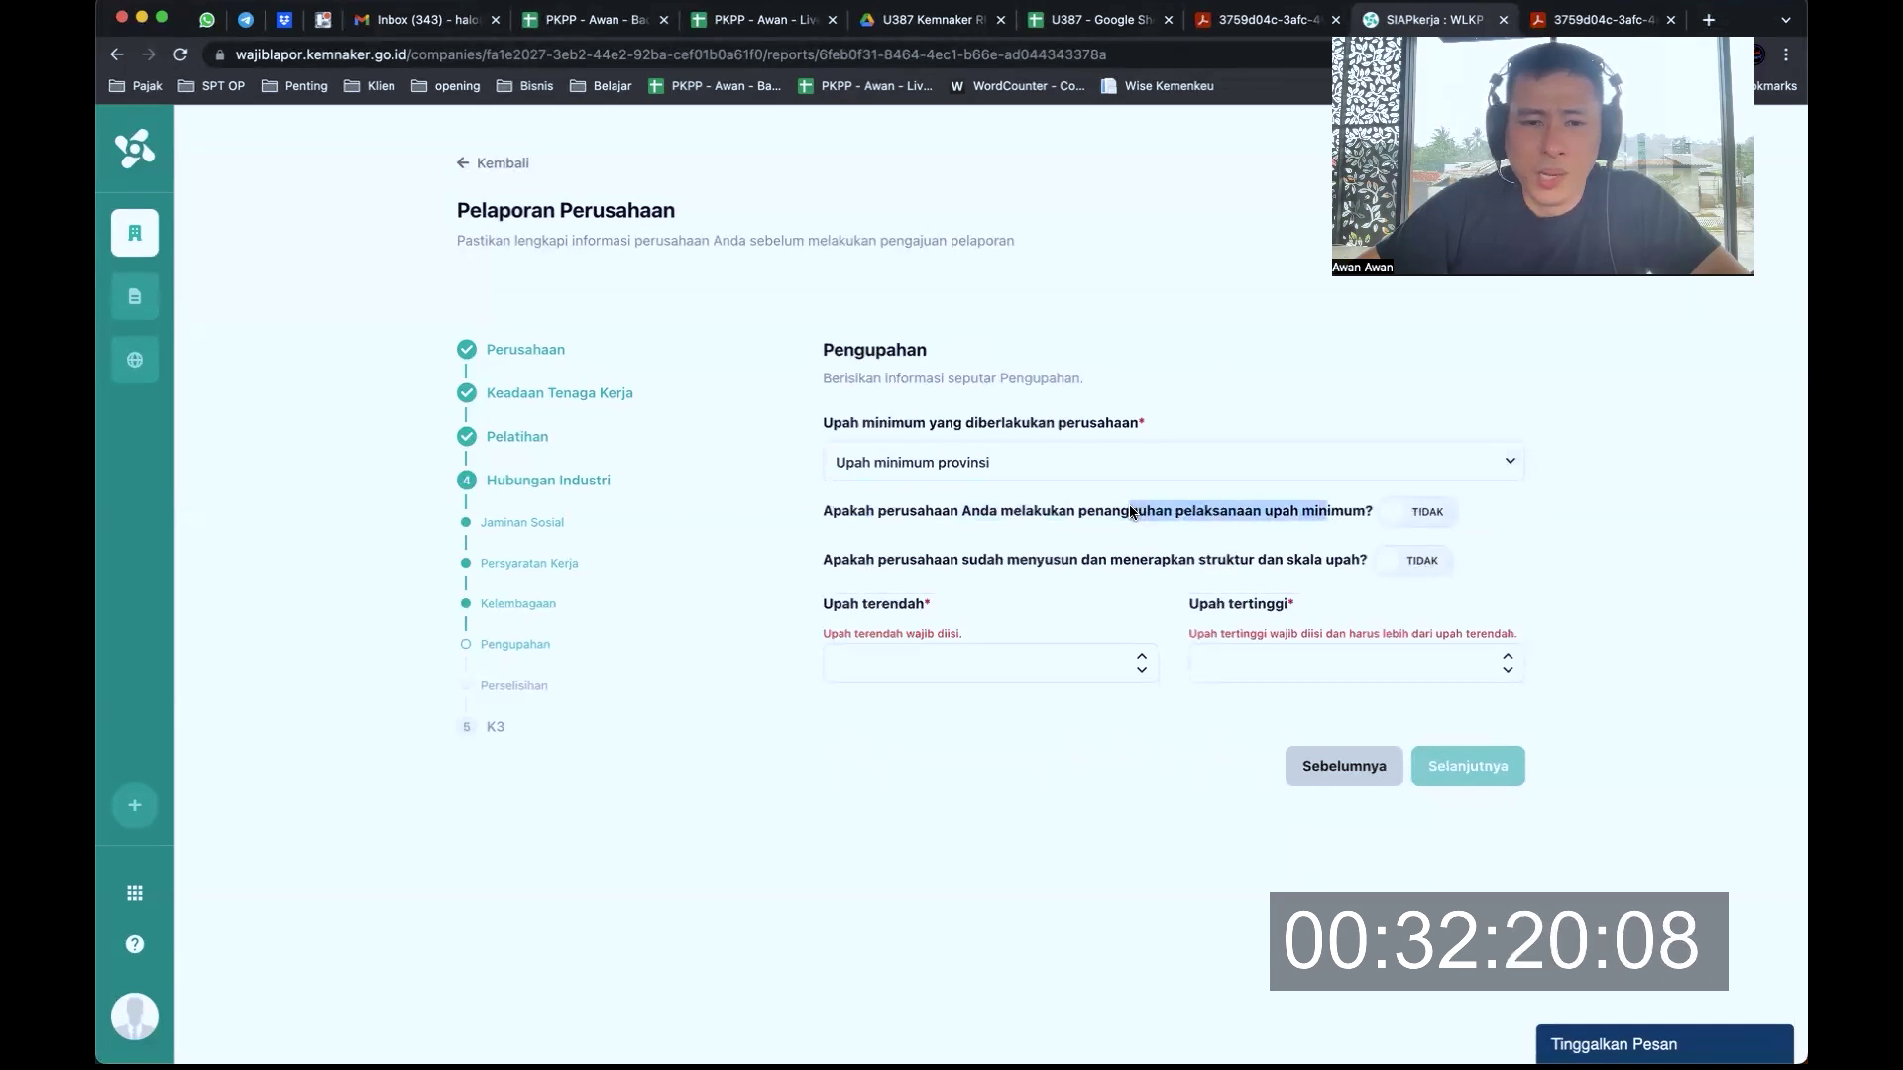
left_click_drag(902, 561, 1259, 563)
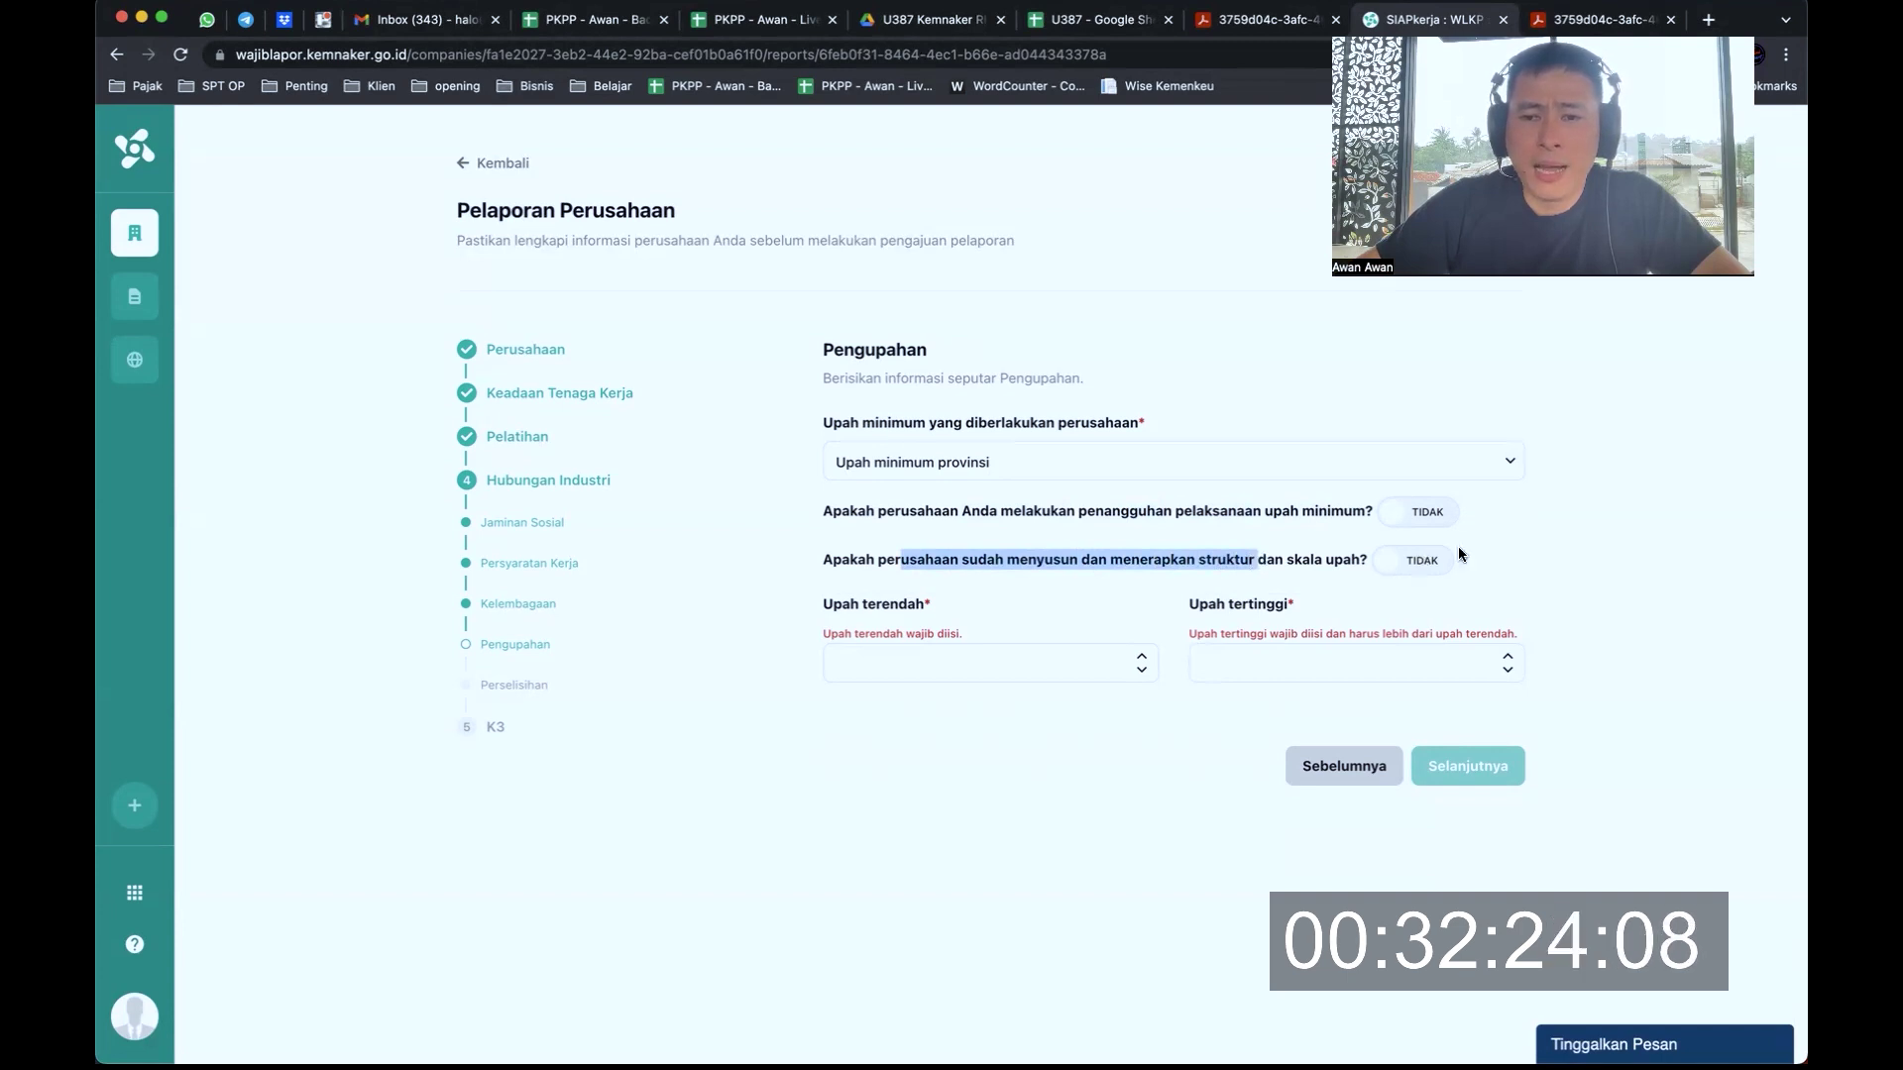
left_click(1503, 548)
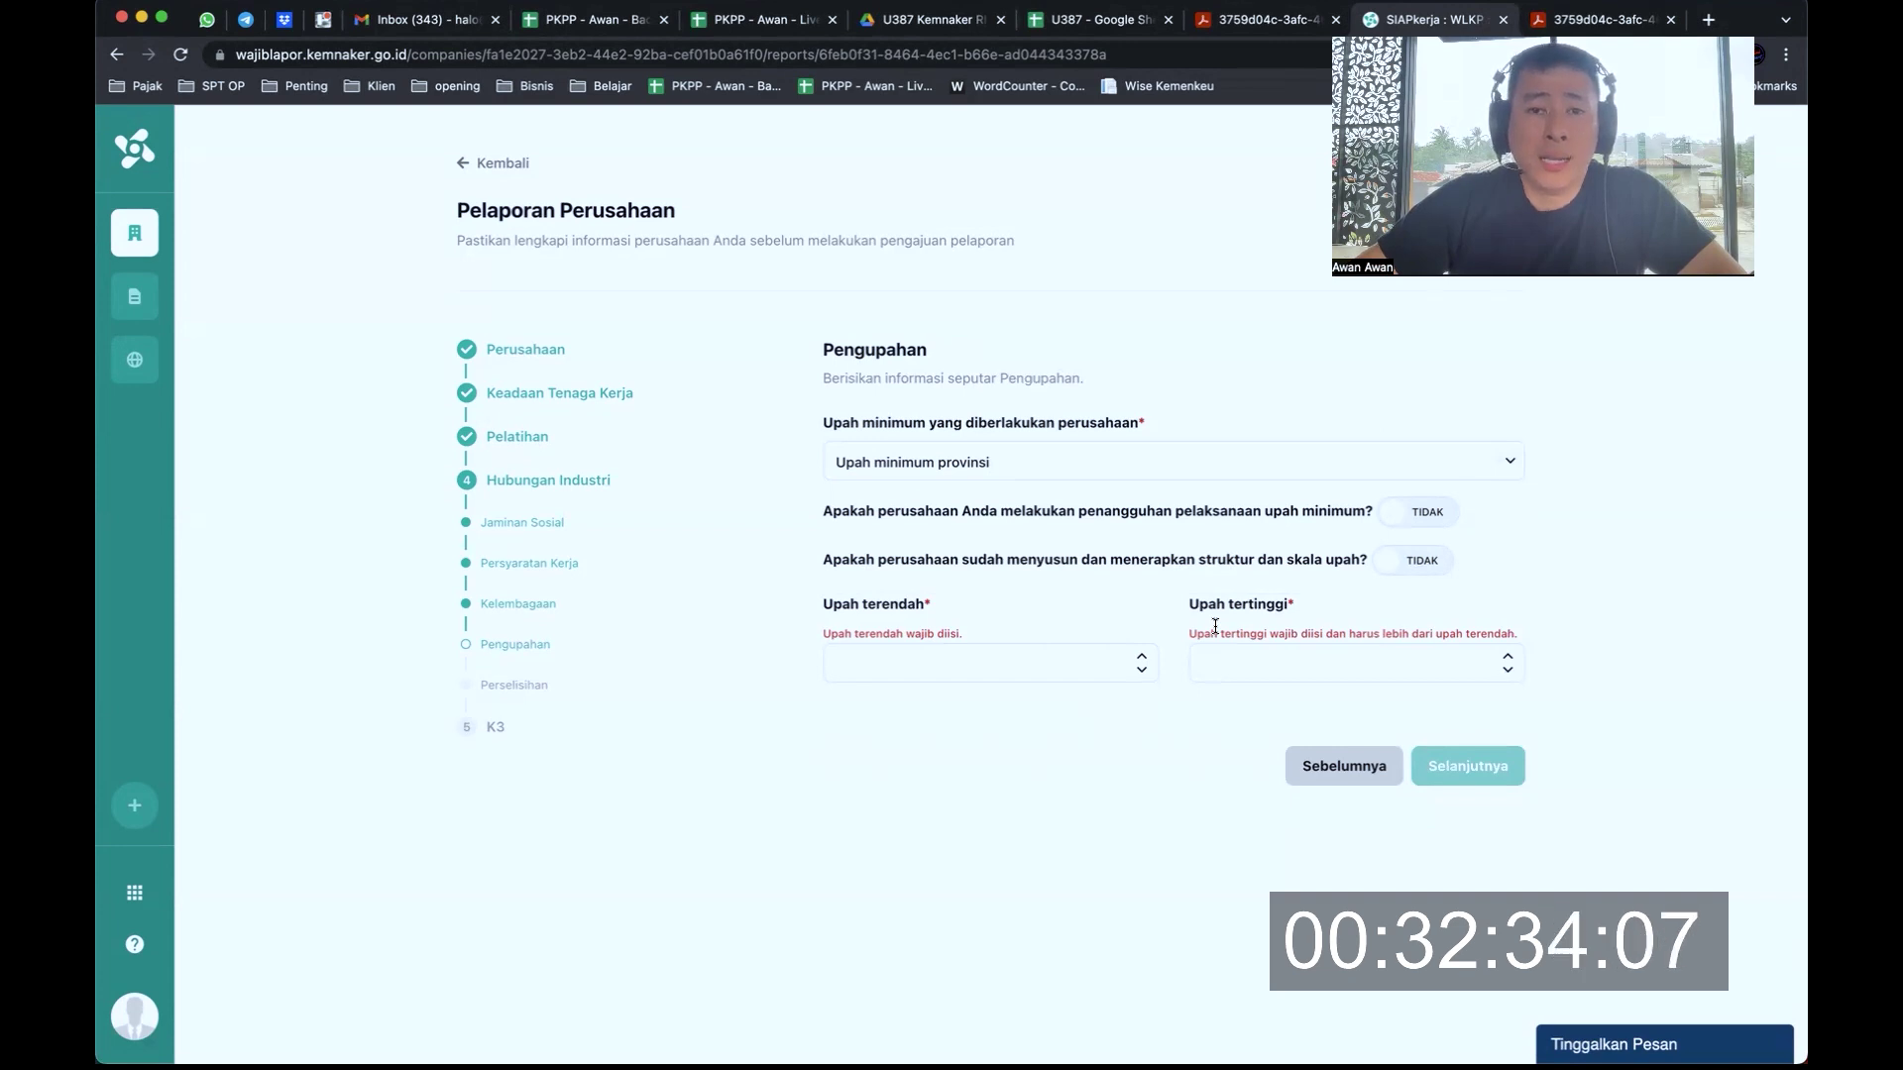
Enter lowest wage 5.000.000 and highest wage 5.100.000
left_click(971, 667)
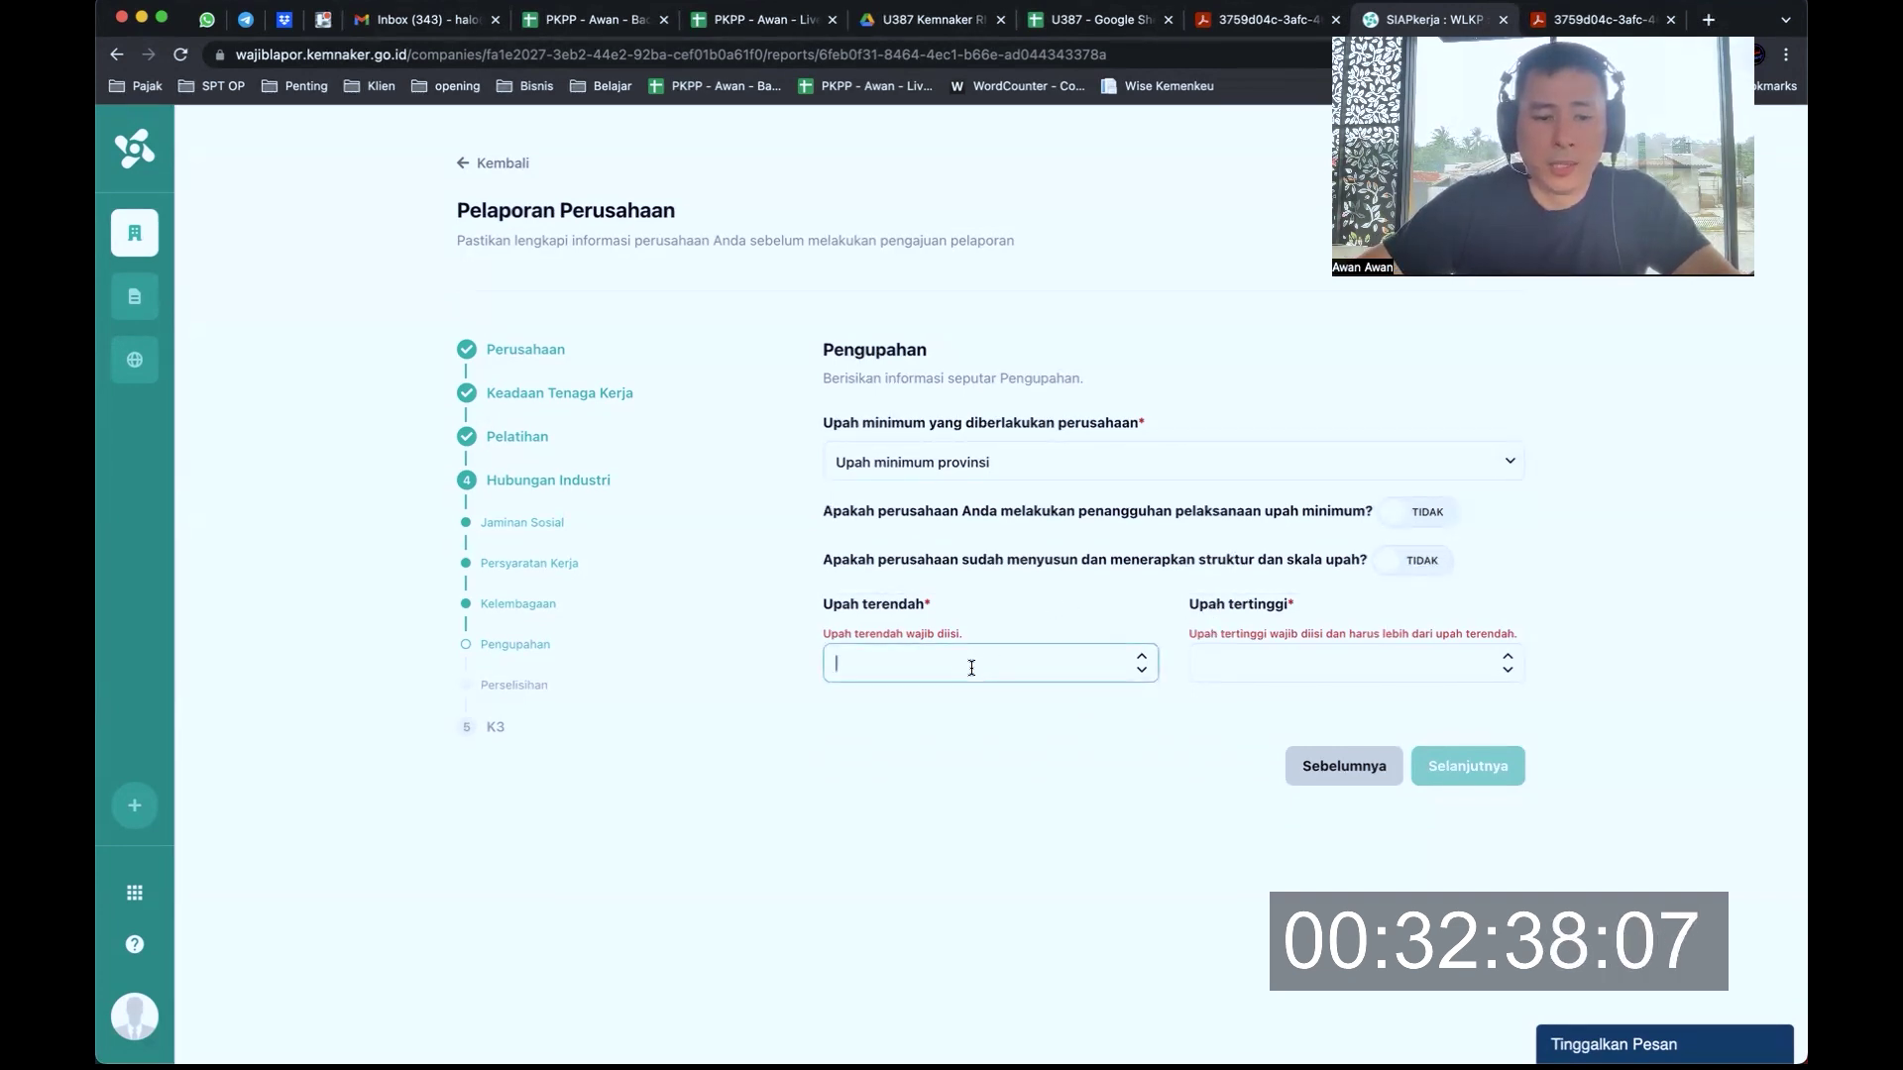
type("50000000")
key("Tab")
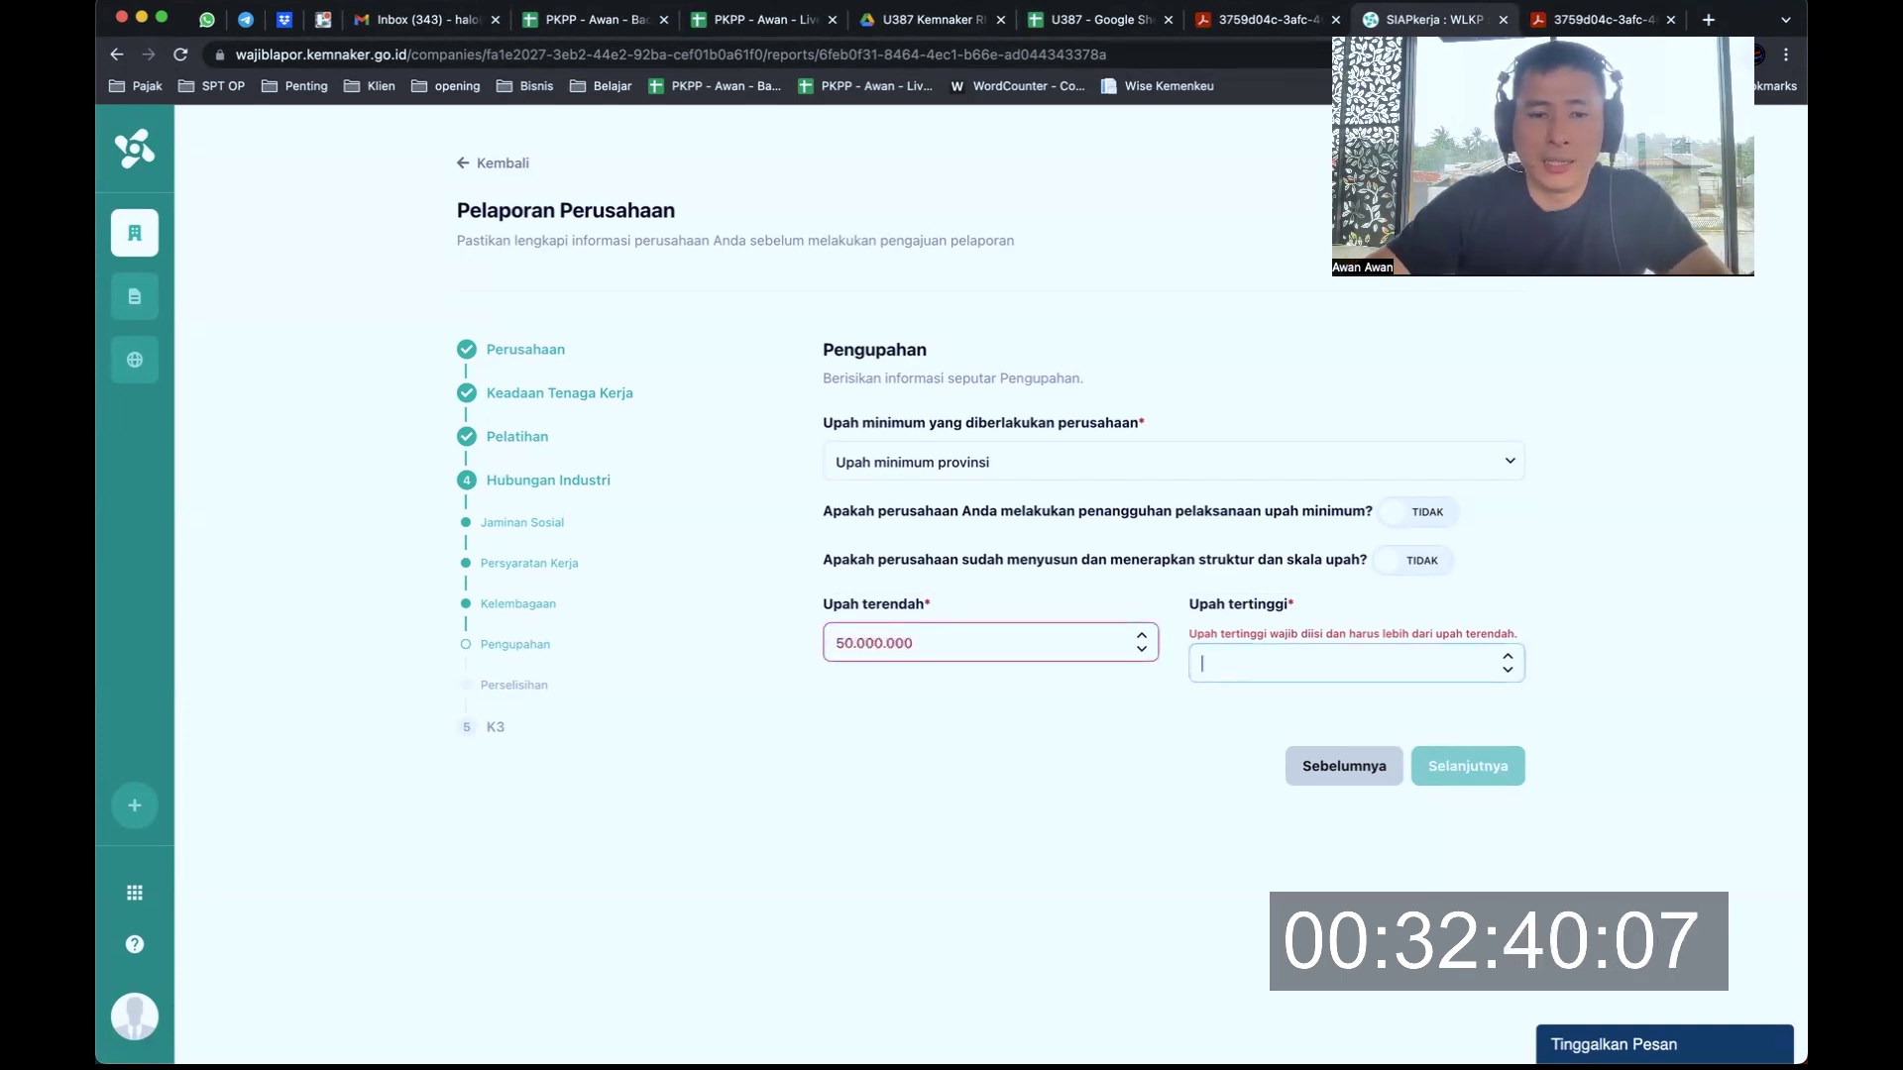
key("shift+Tab")
type("5")
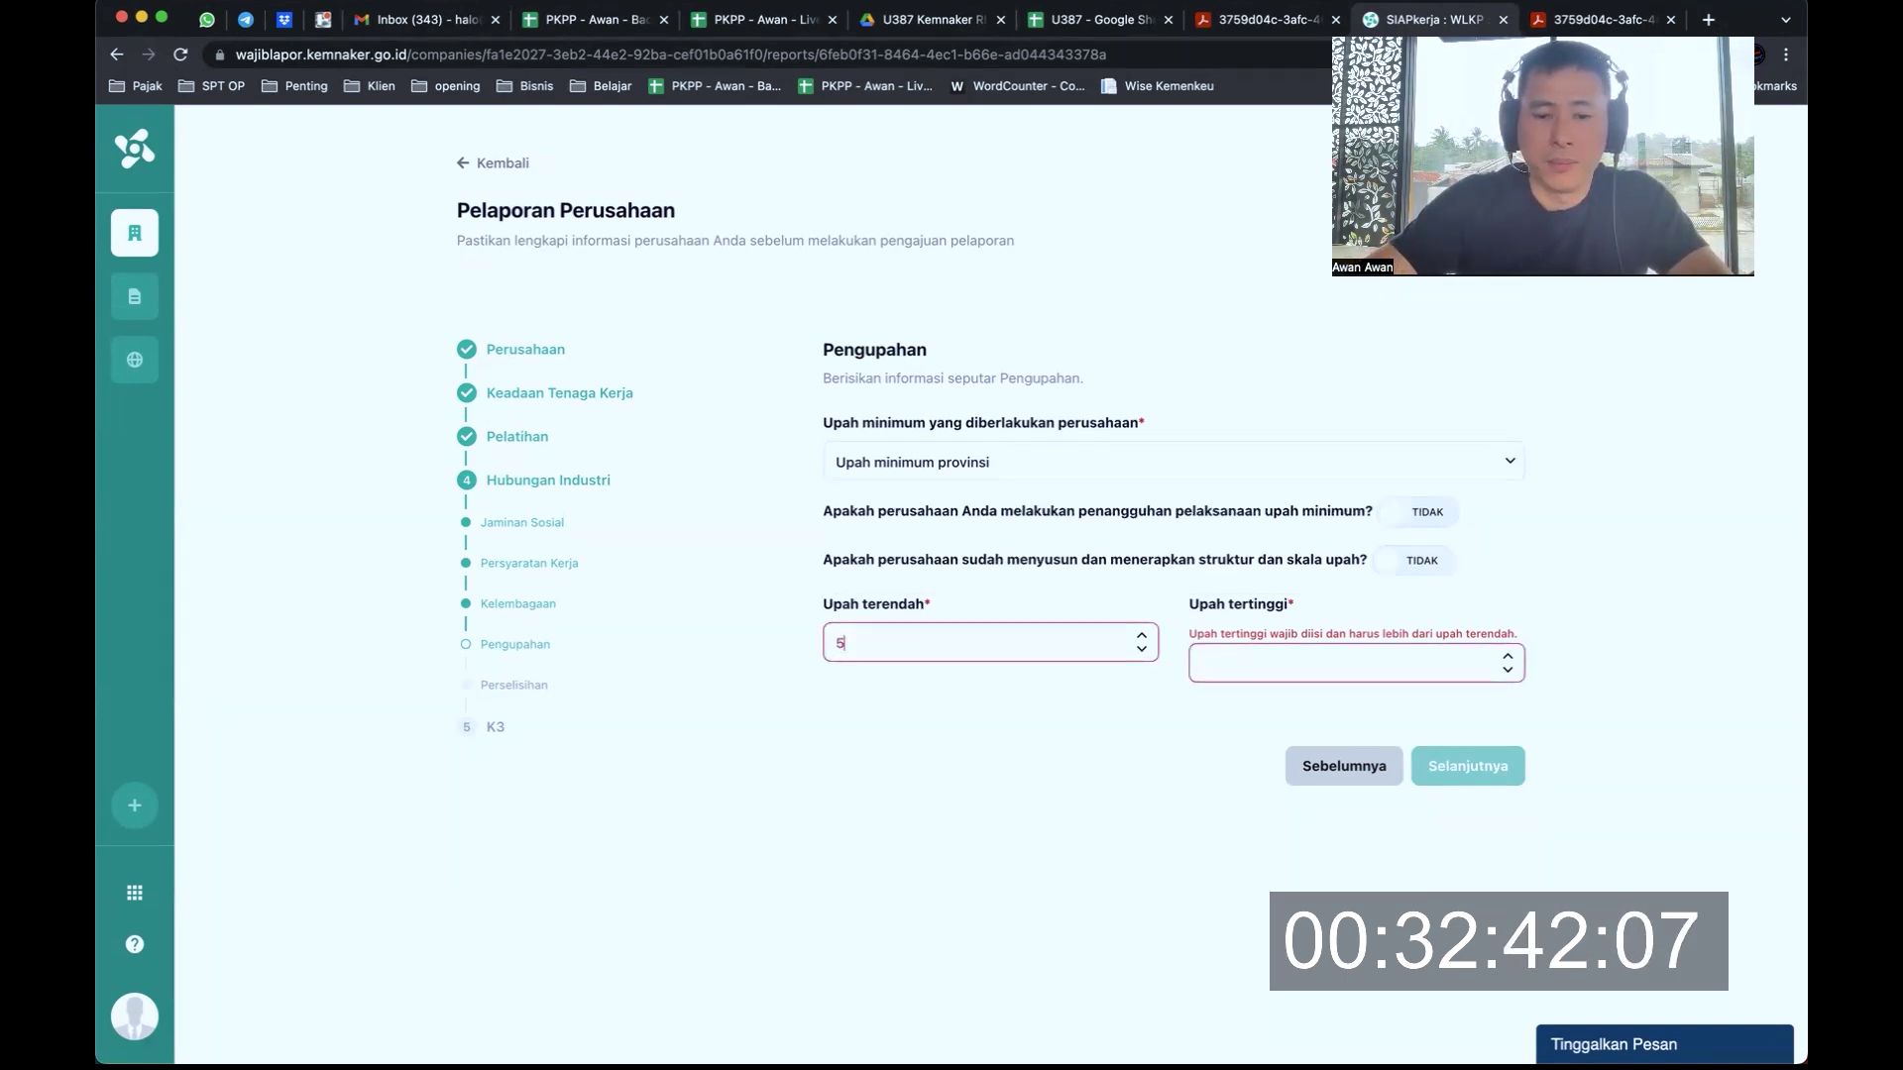
type(".000.000")
key("Tab")
type("5.100.000")
key("Tab")
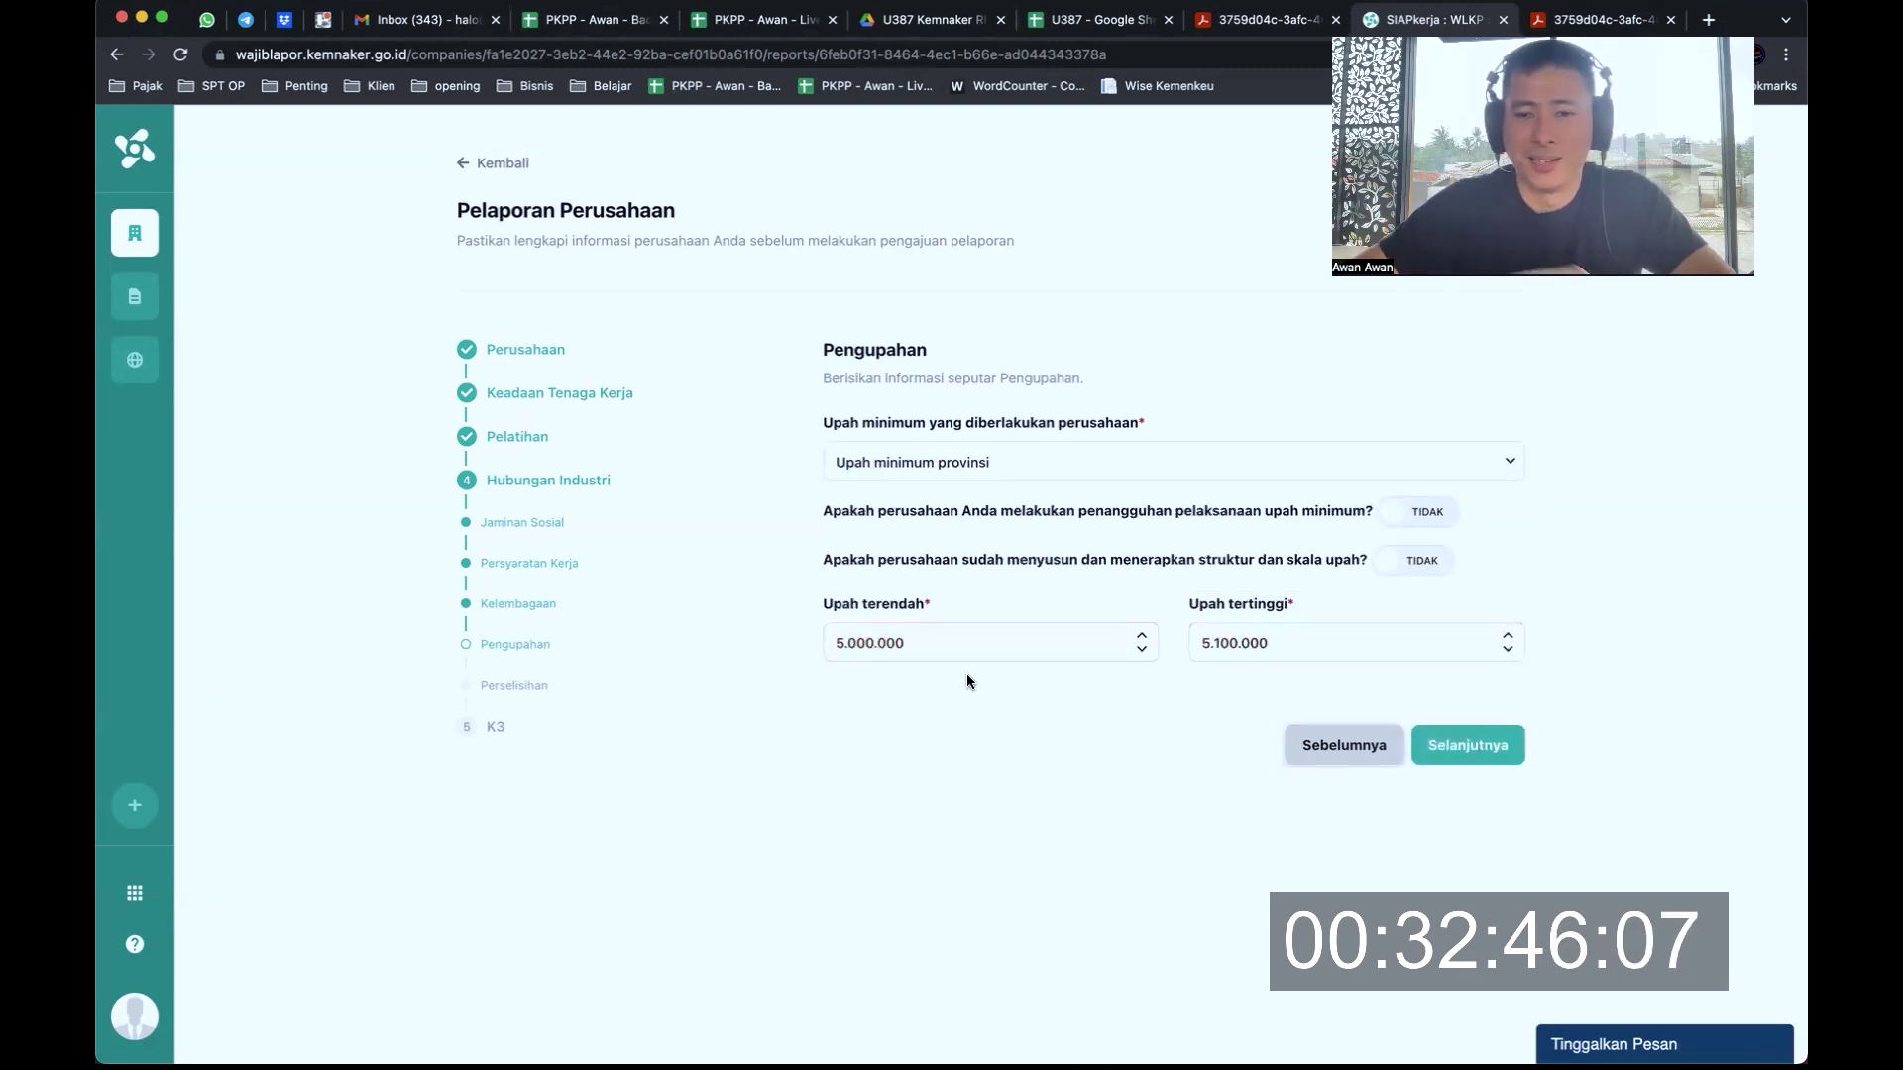
Save the Pengupahan details and pass the empty Perselisihan step to reach K3
left_click(1474, 754)
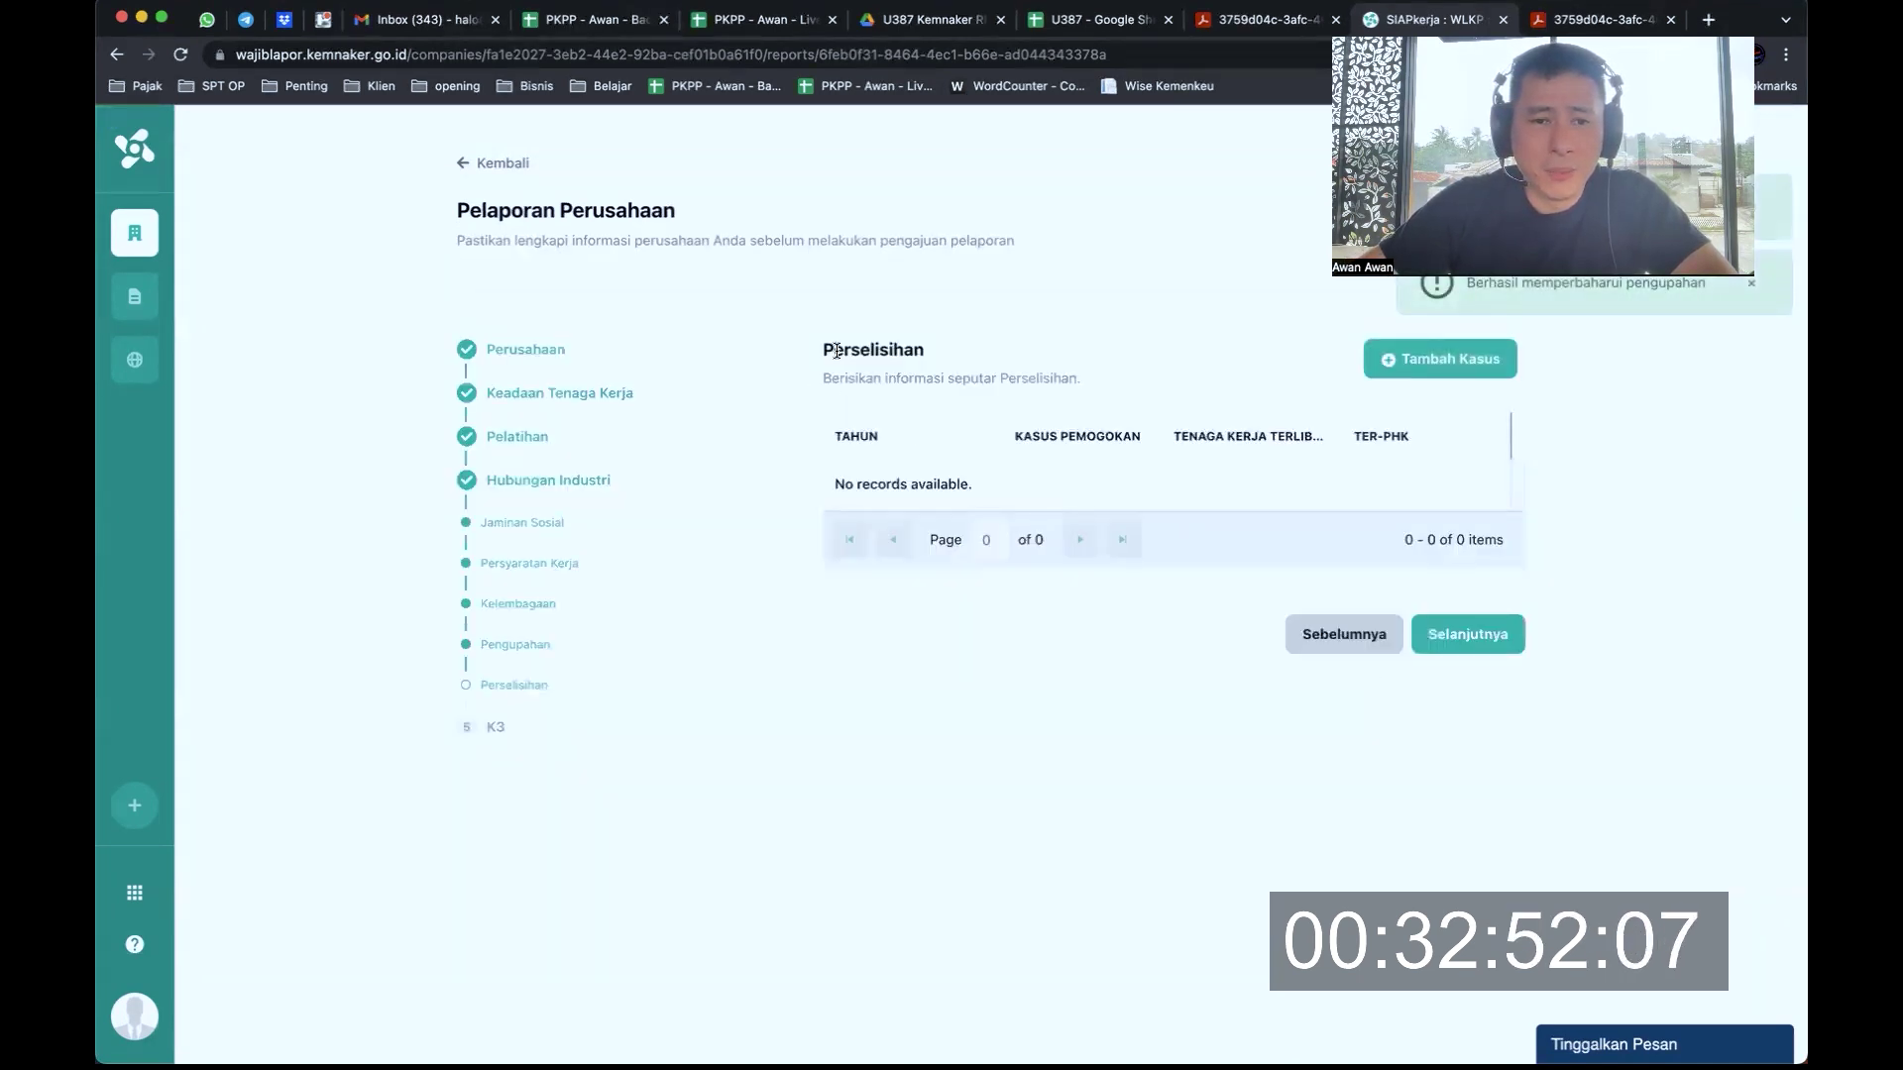
left_click_drag(852, 378, 974, 378)
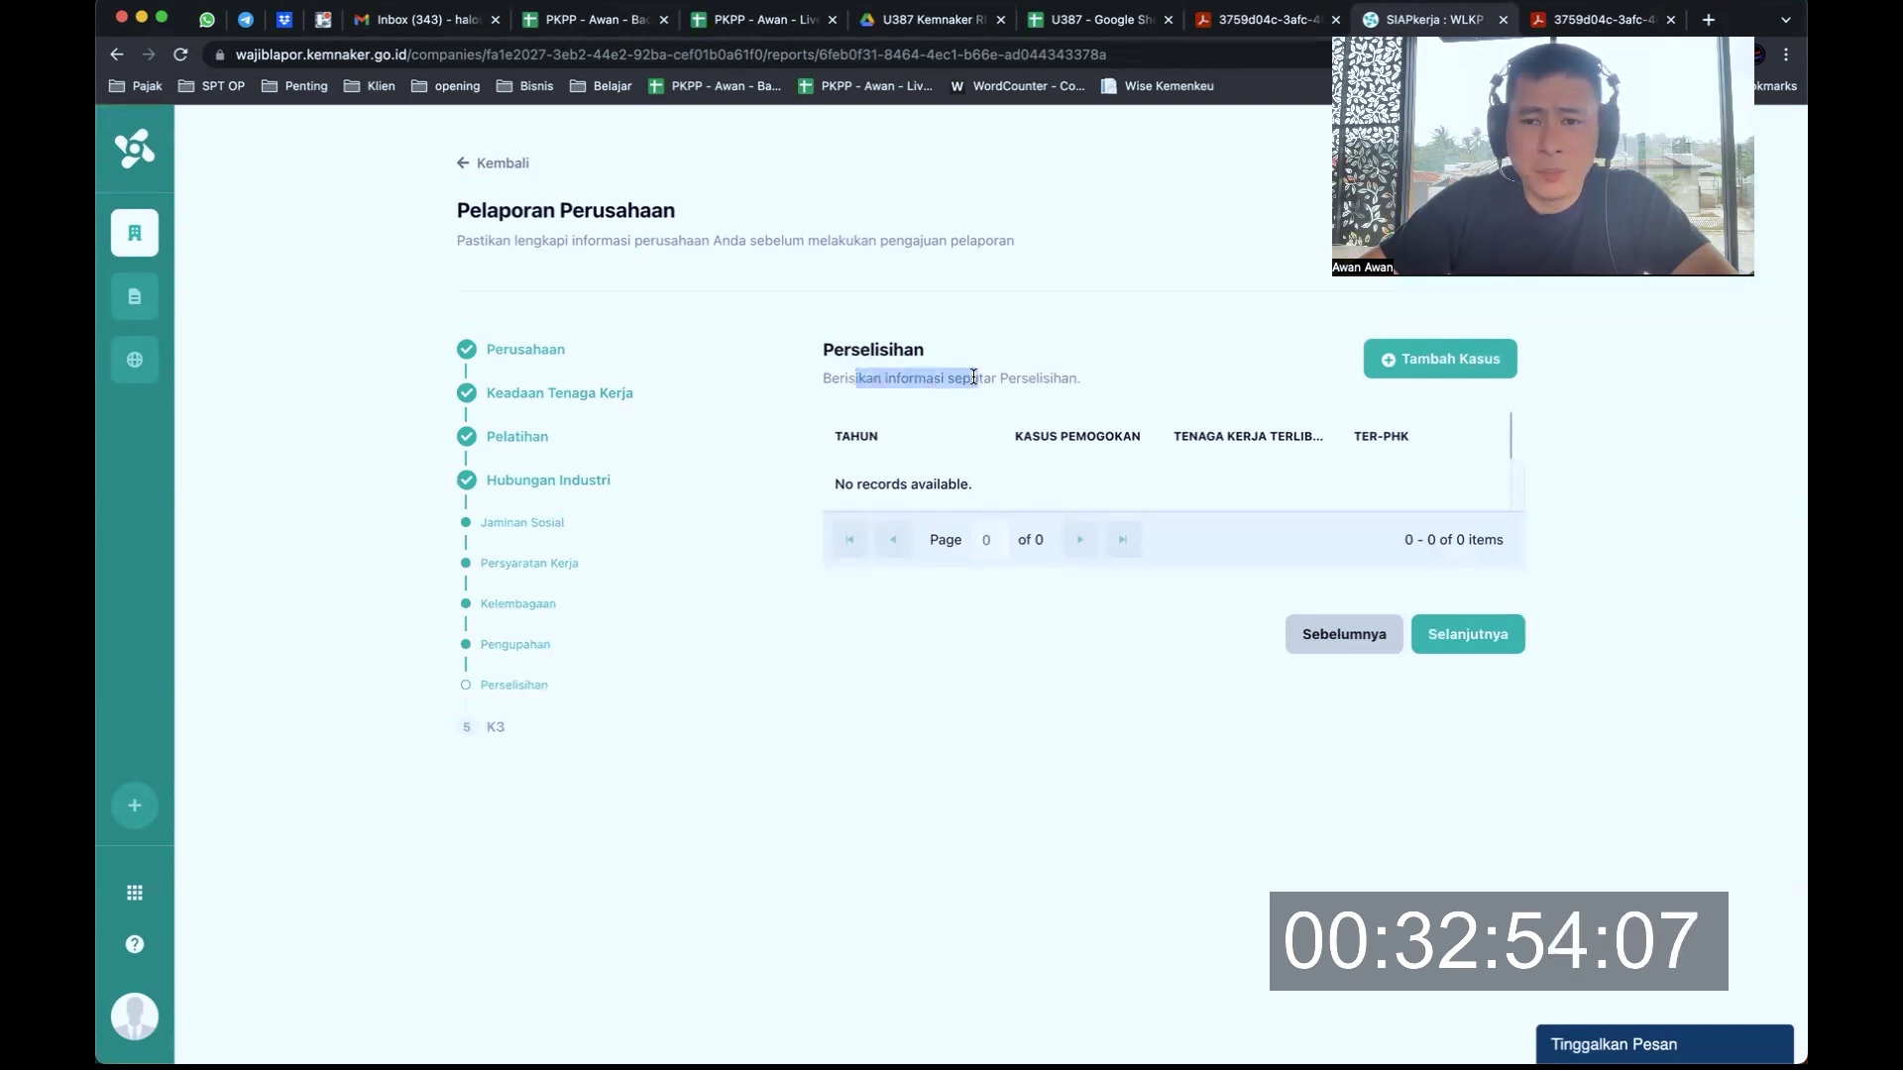
left_click(1054, 433)
left_click_drag(1038, 436, 1265, 438)
left_click(1182, 433)
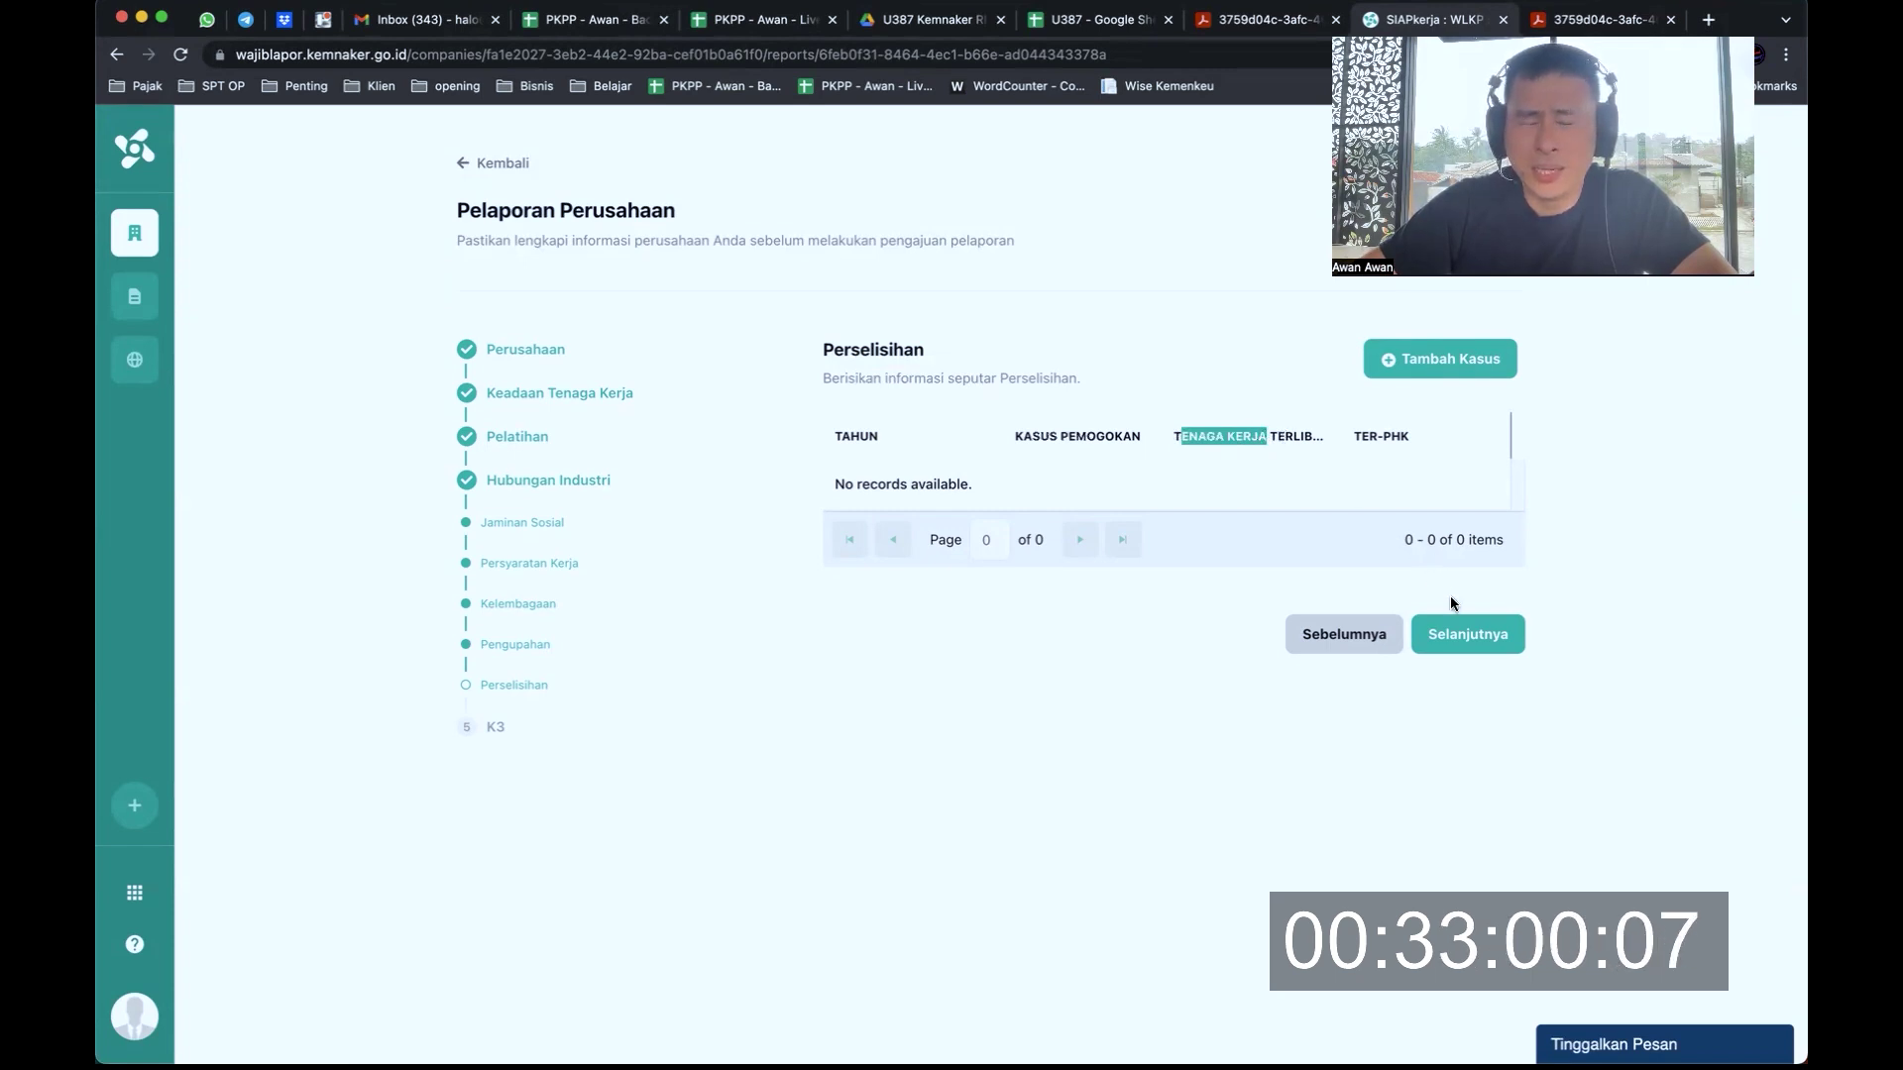
left_click(1471, 642)
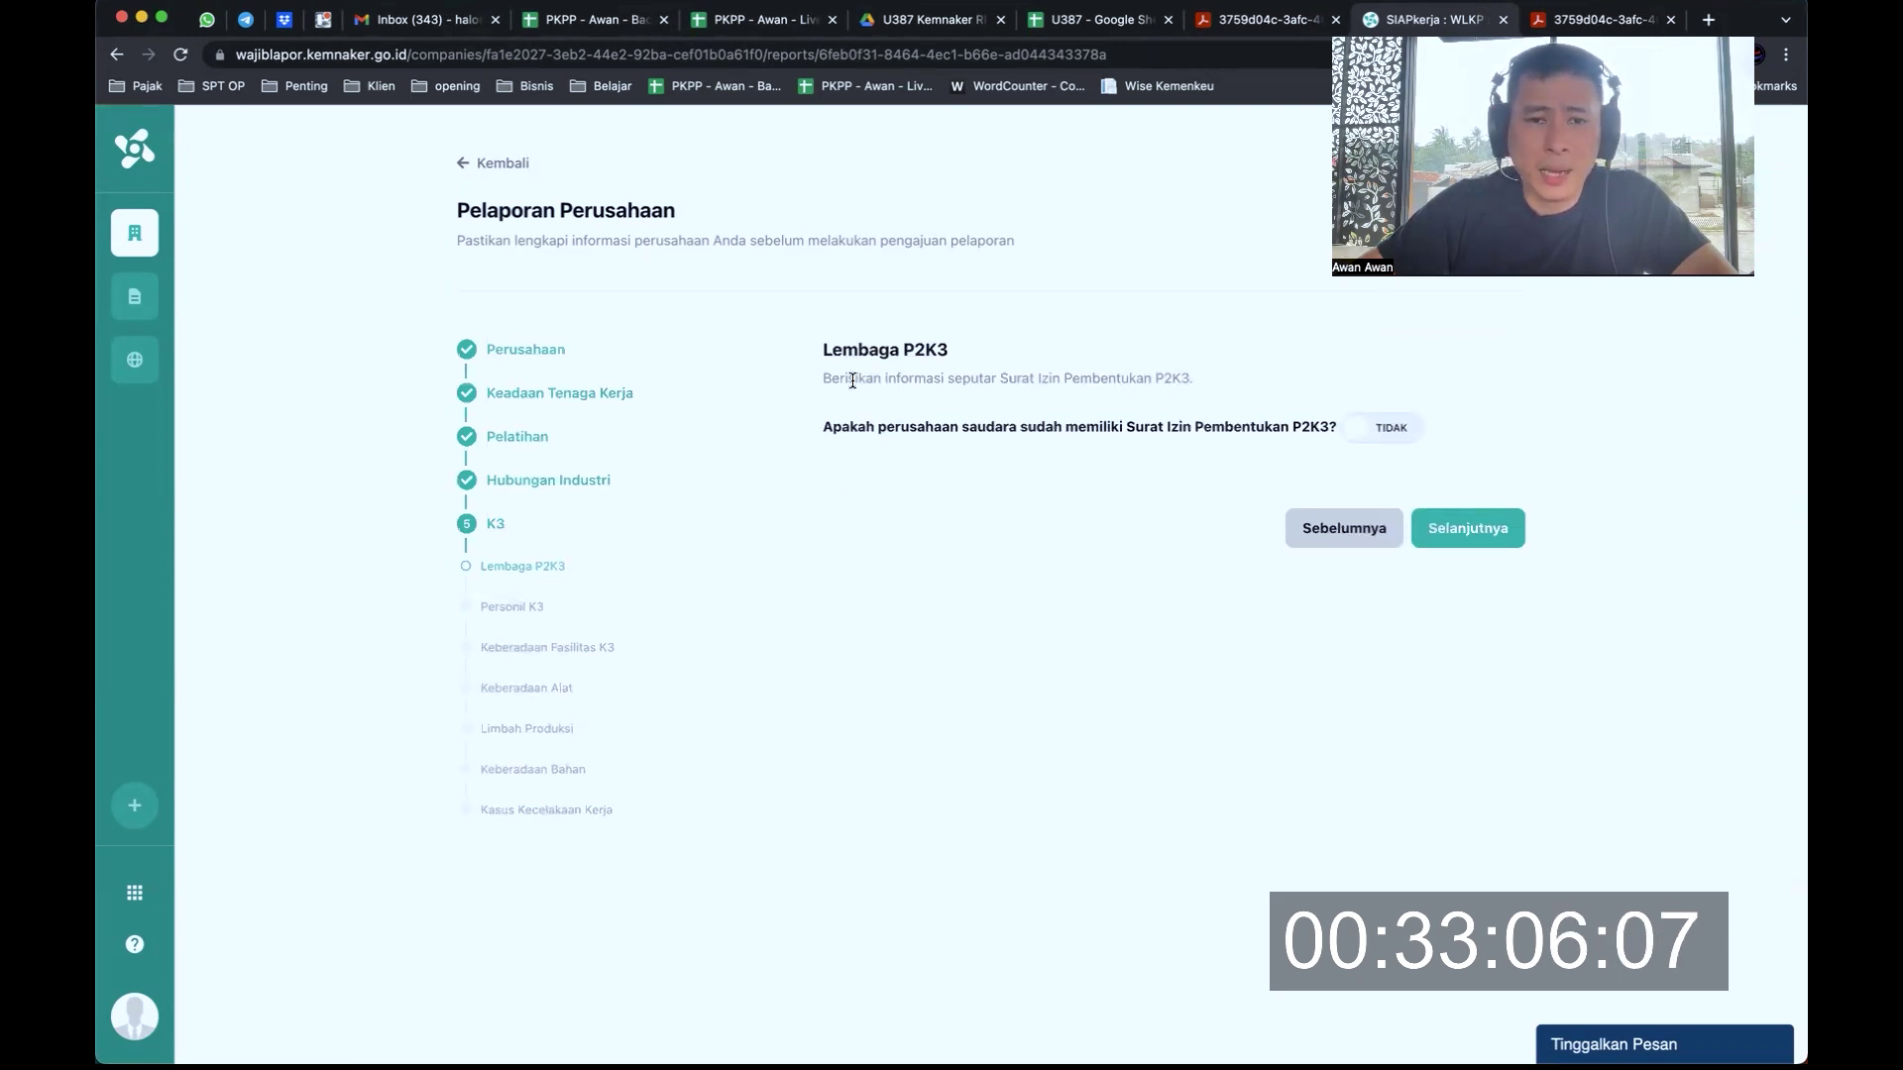
Answer Tidak to having a P2K3 formation permit and continue to Personil K3
left_click_drag(852, 381, 1187, 380)
left_click_drag(943, 428, 1316, 425)
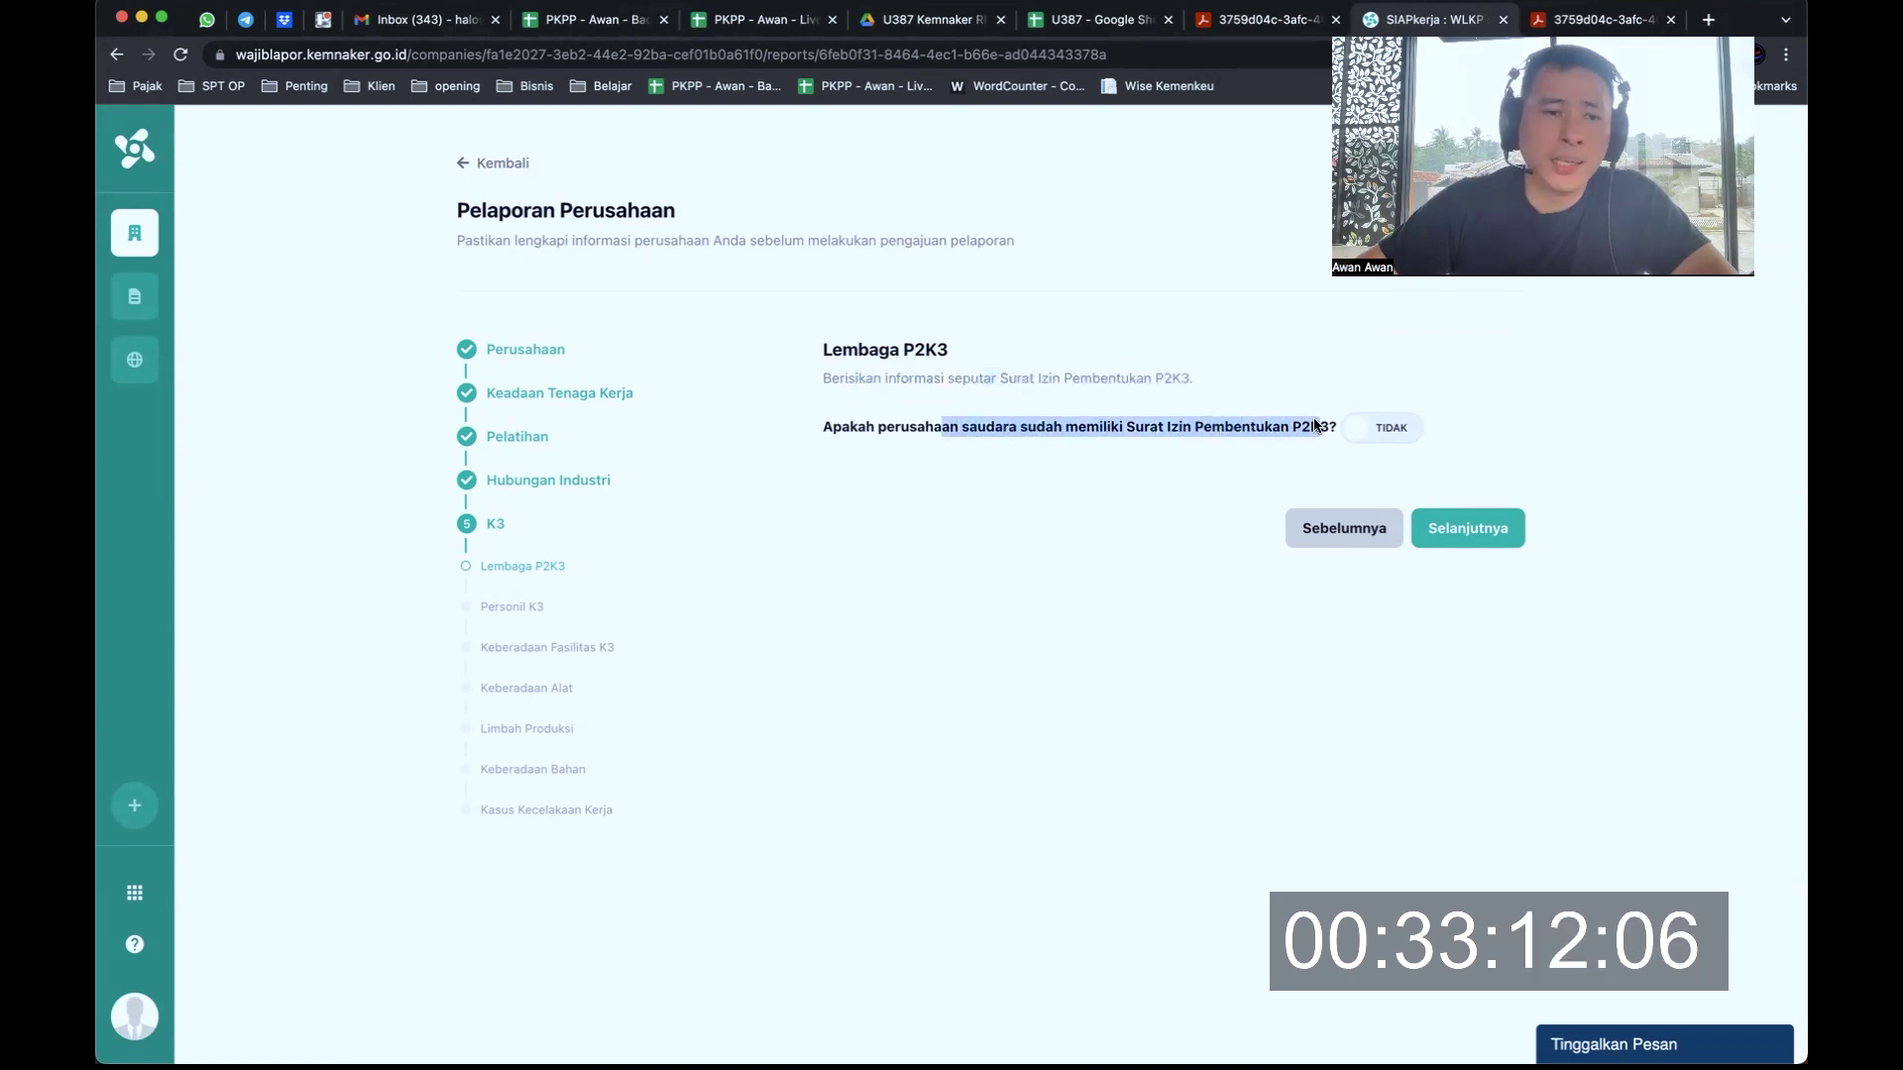
left_click(1229, 431)
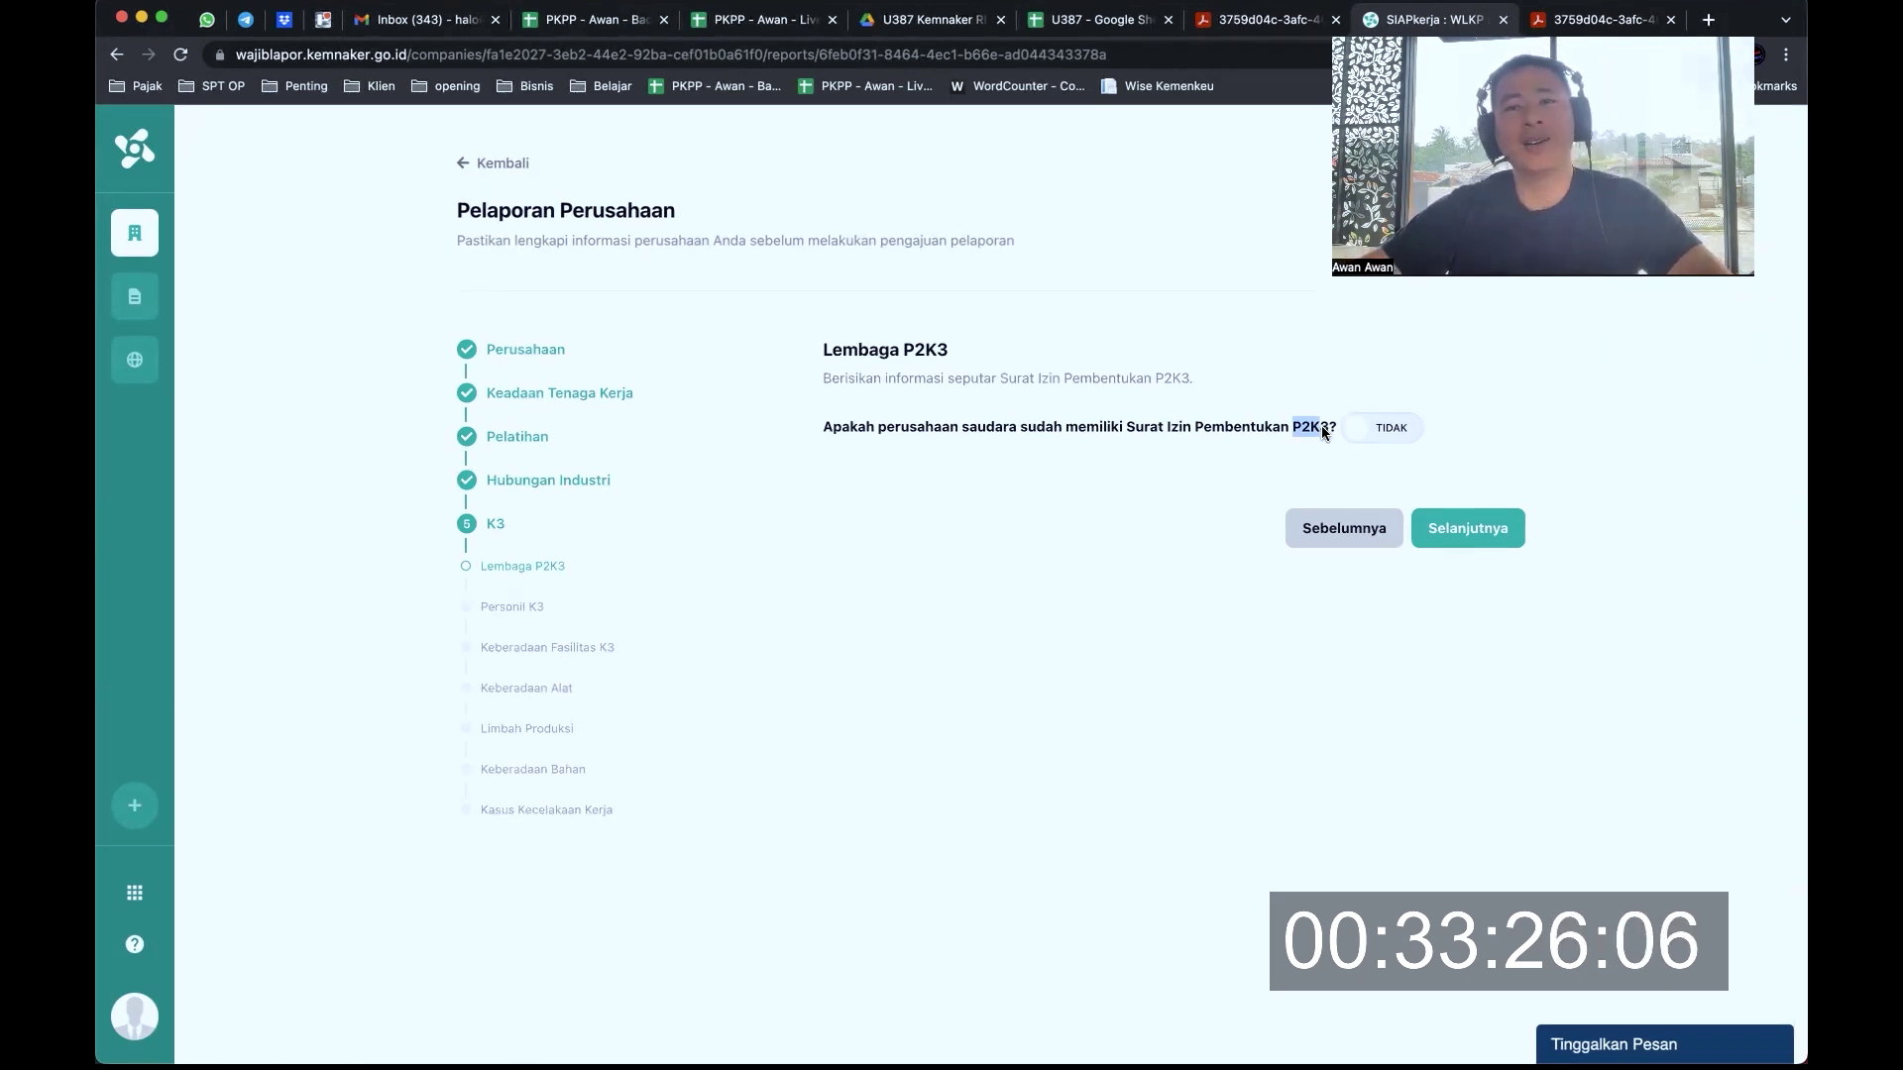
double_click(1240, 426)
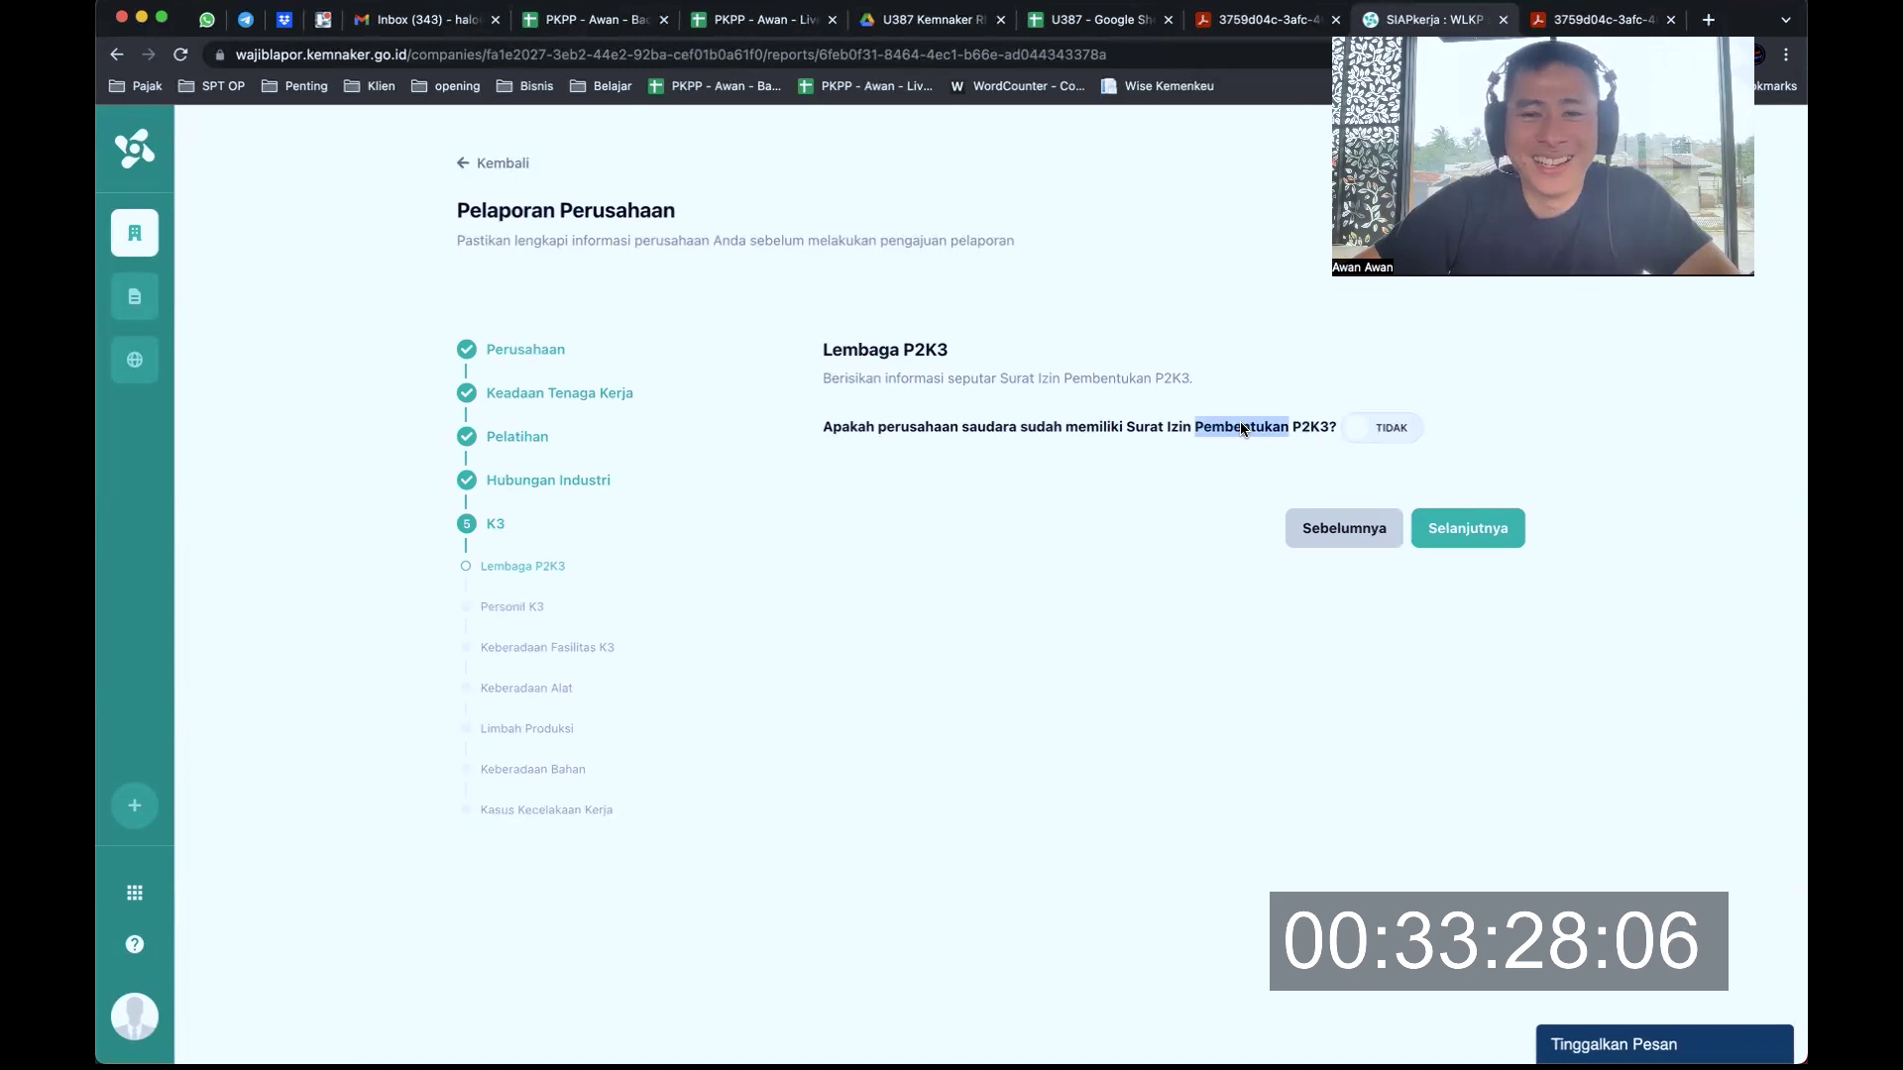
double_click(1088, 430)
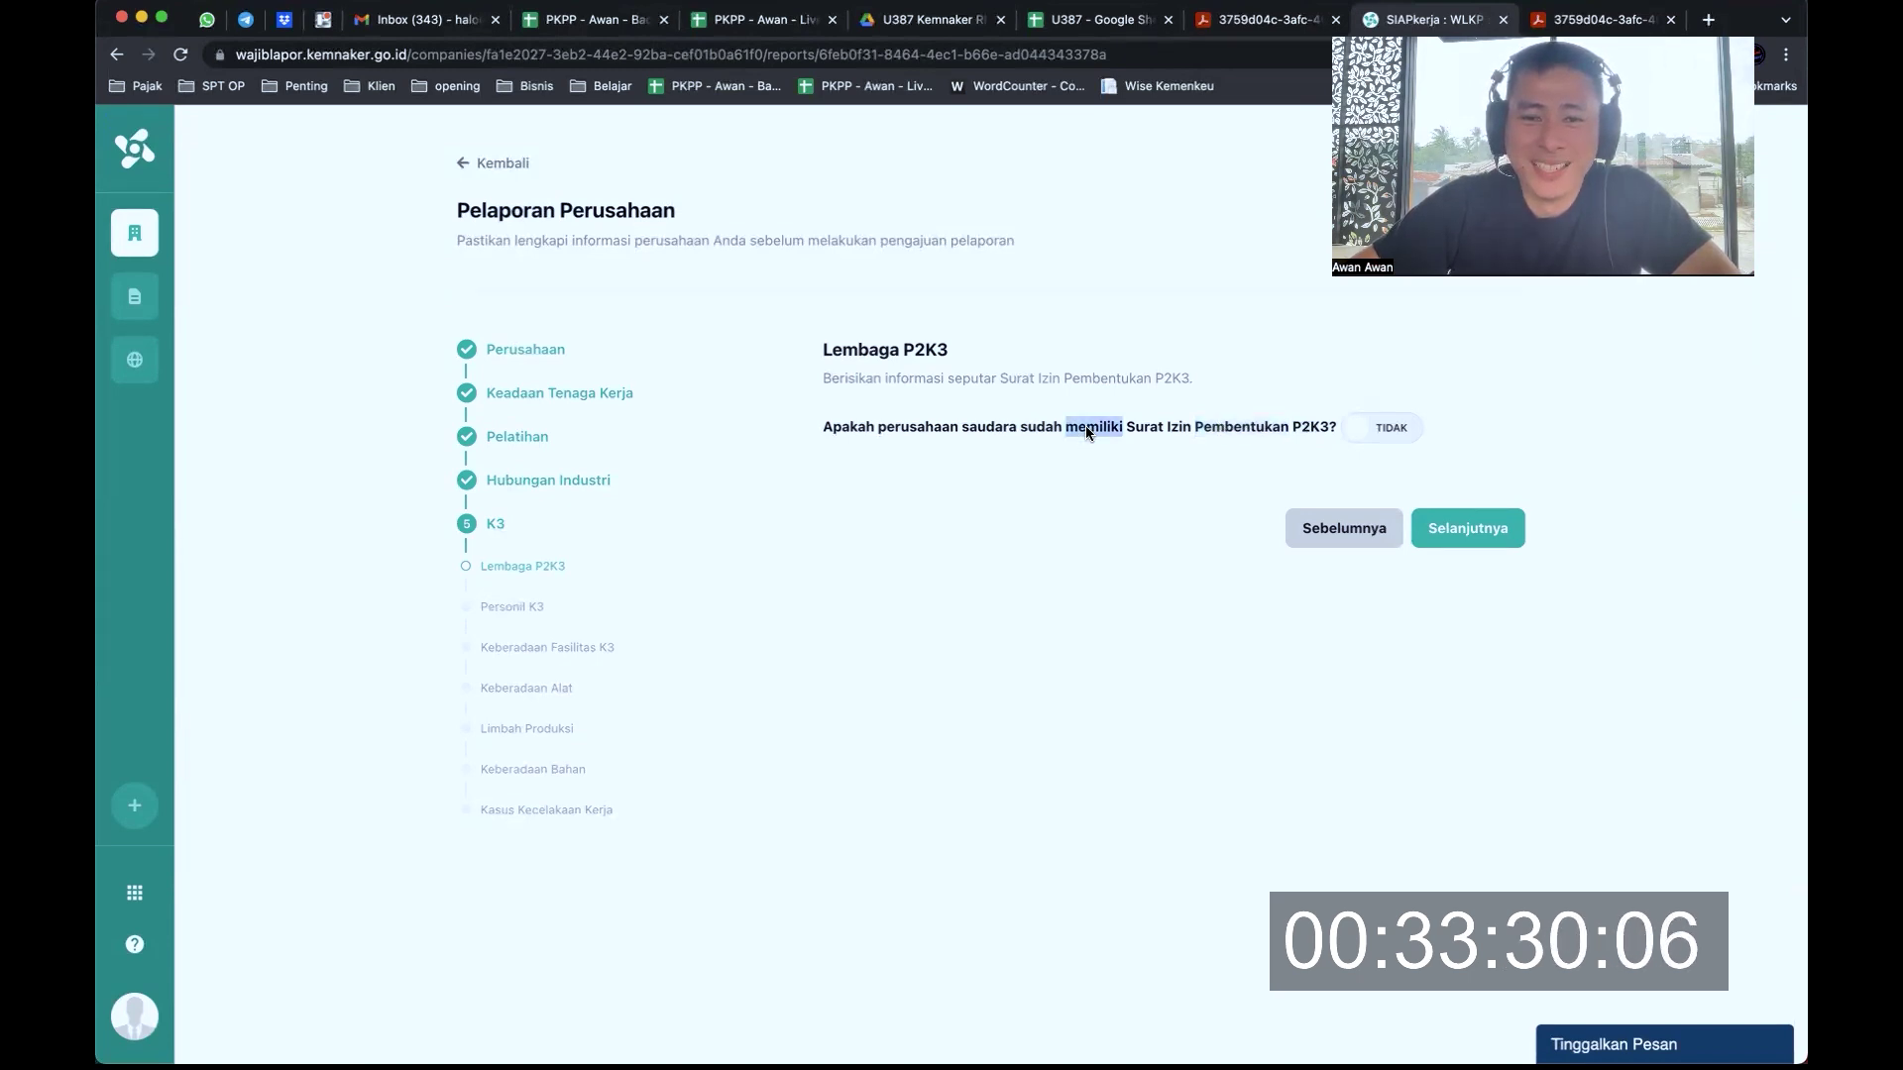
left_click(1201, 423)
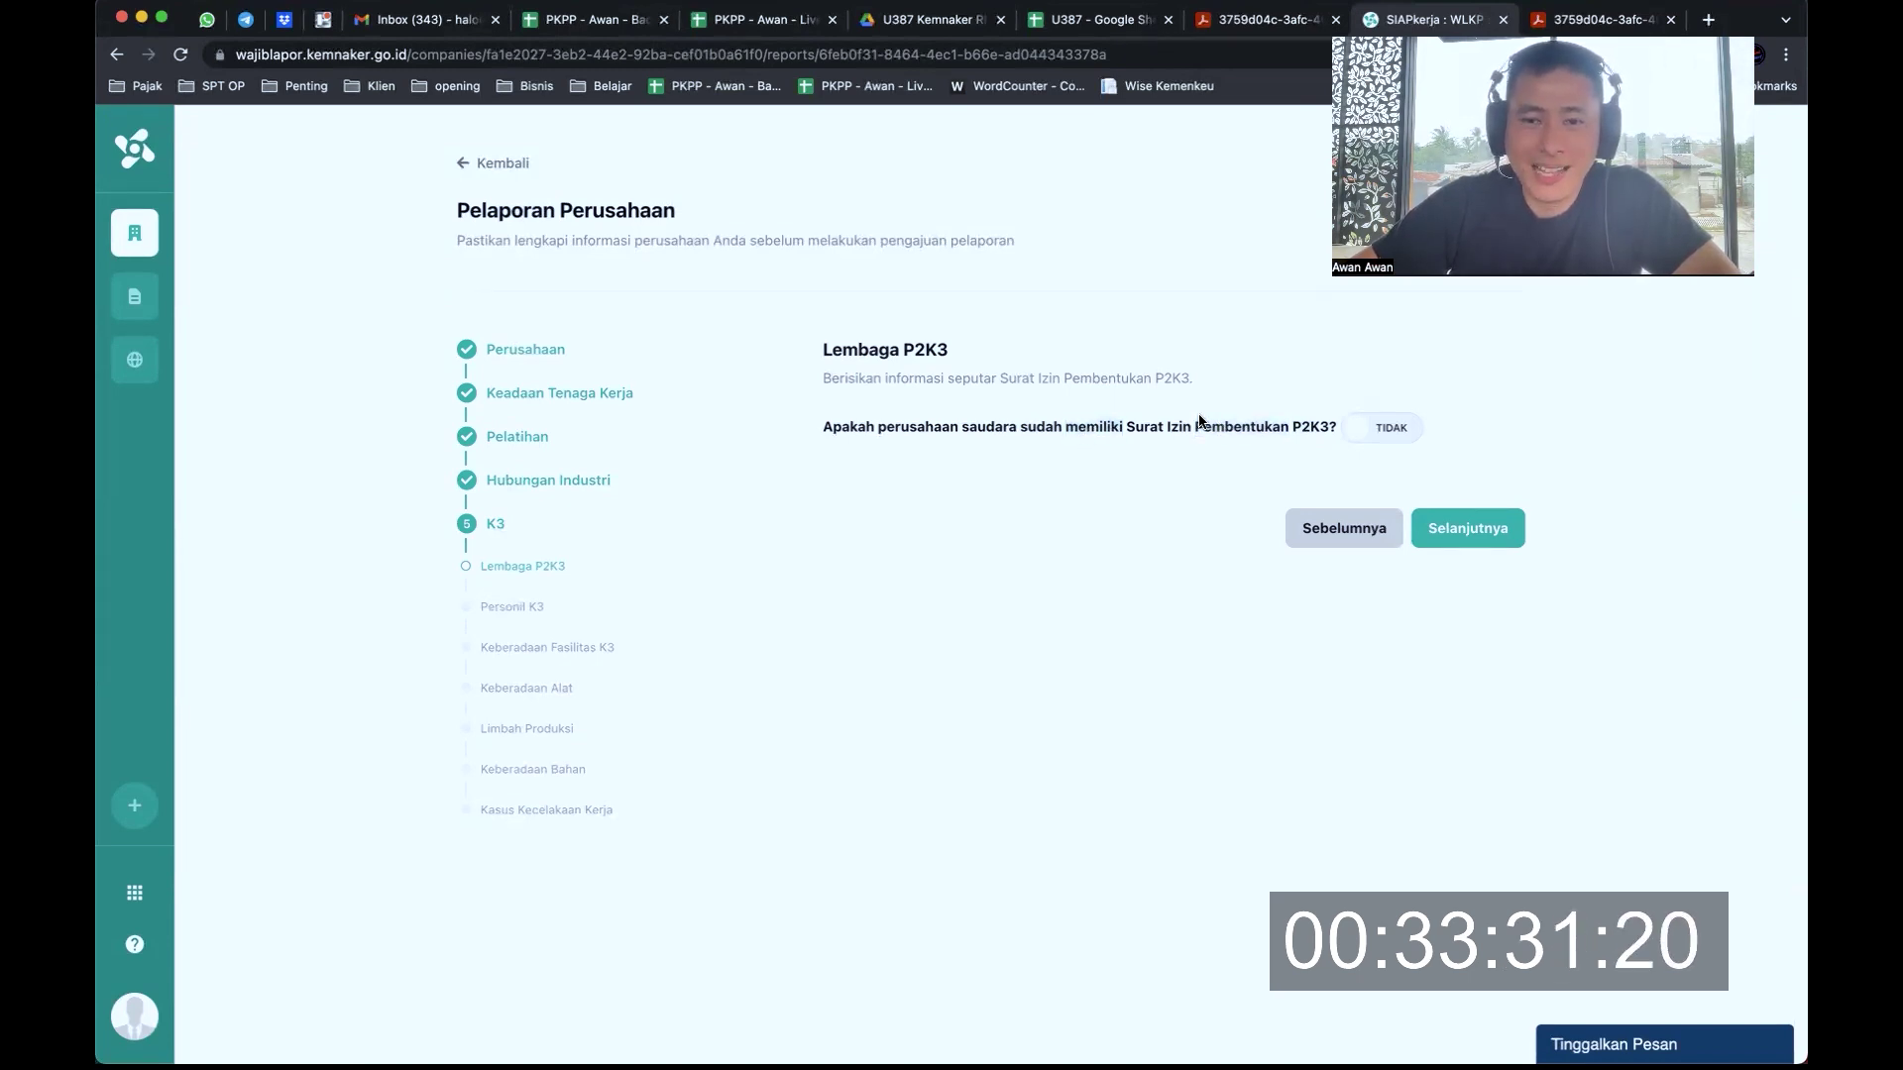
left_click(1371, 441)
left_click(1041, 528)
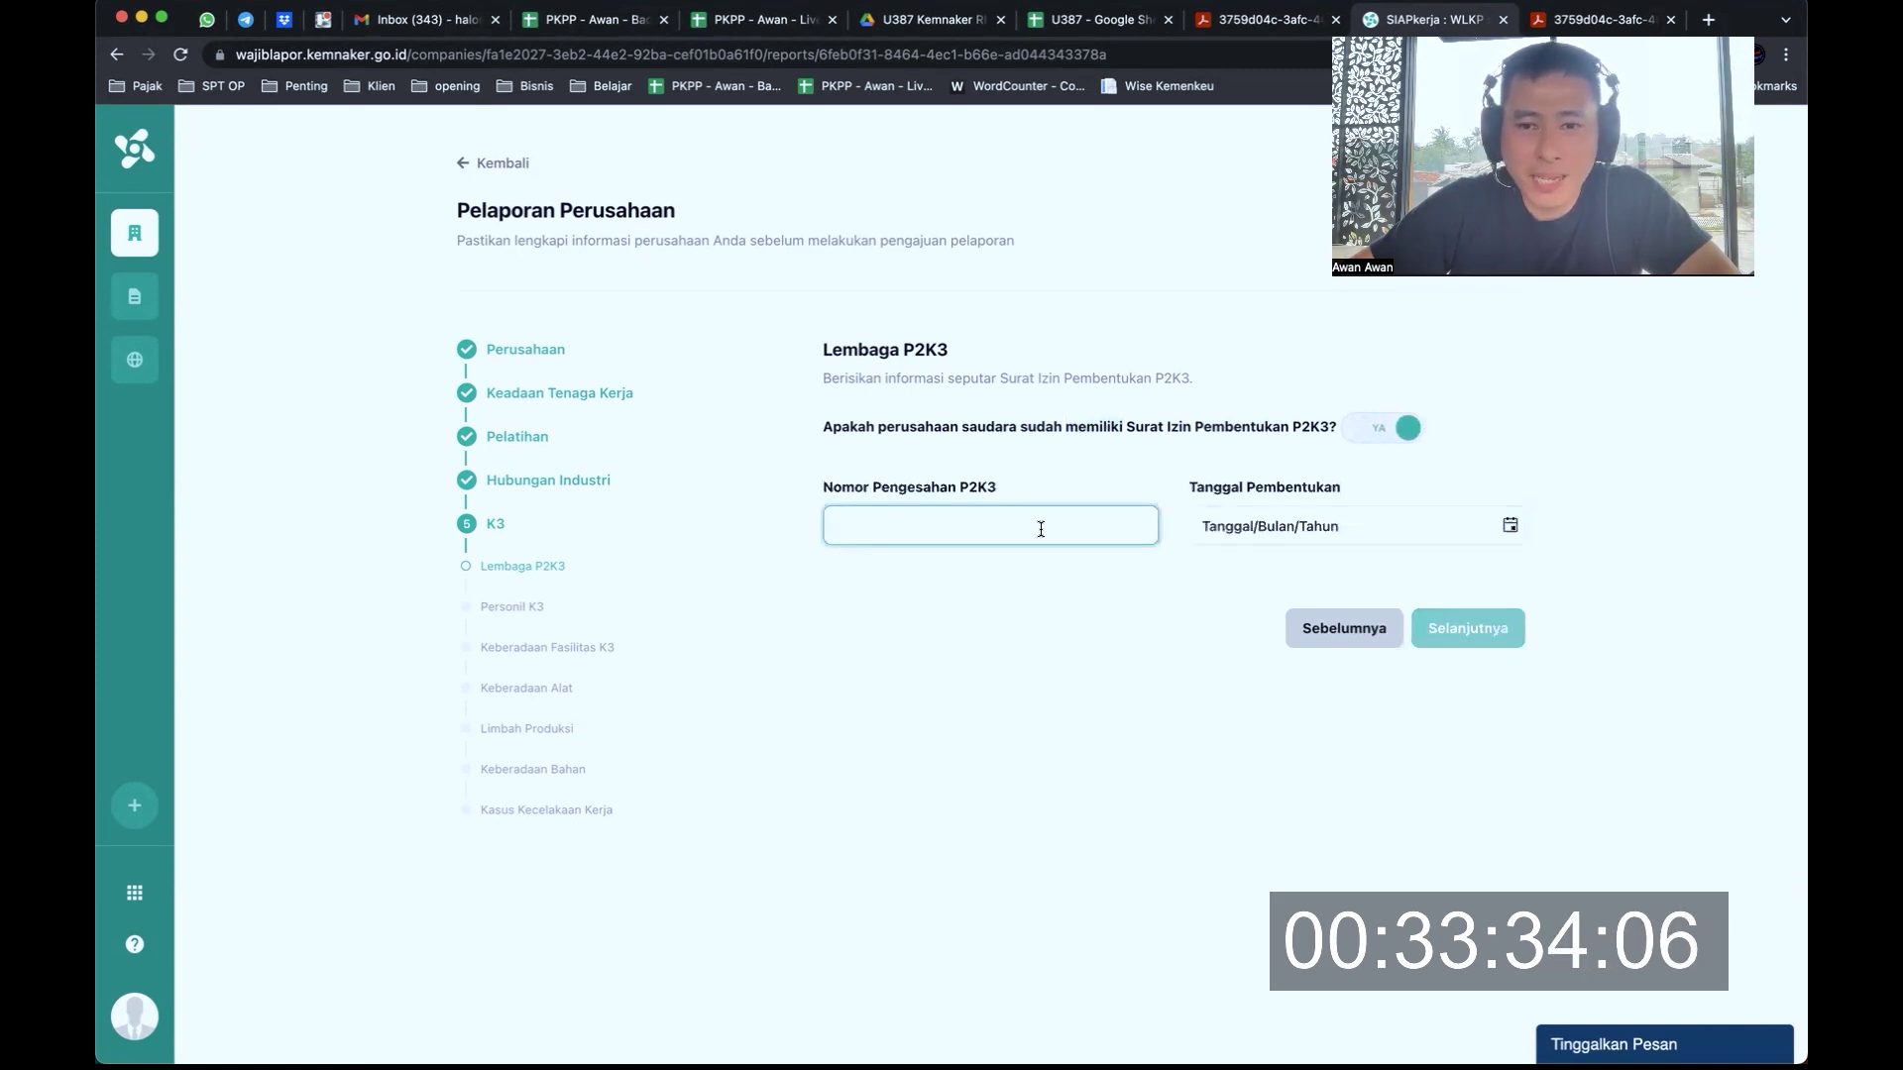
left_click(1367, 437)
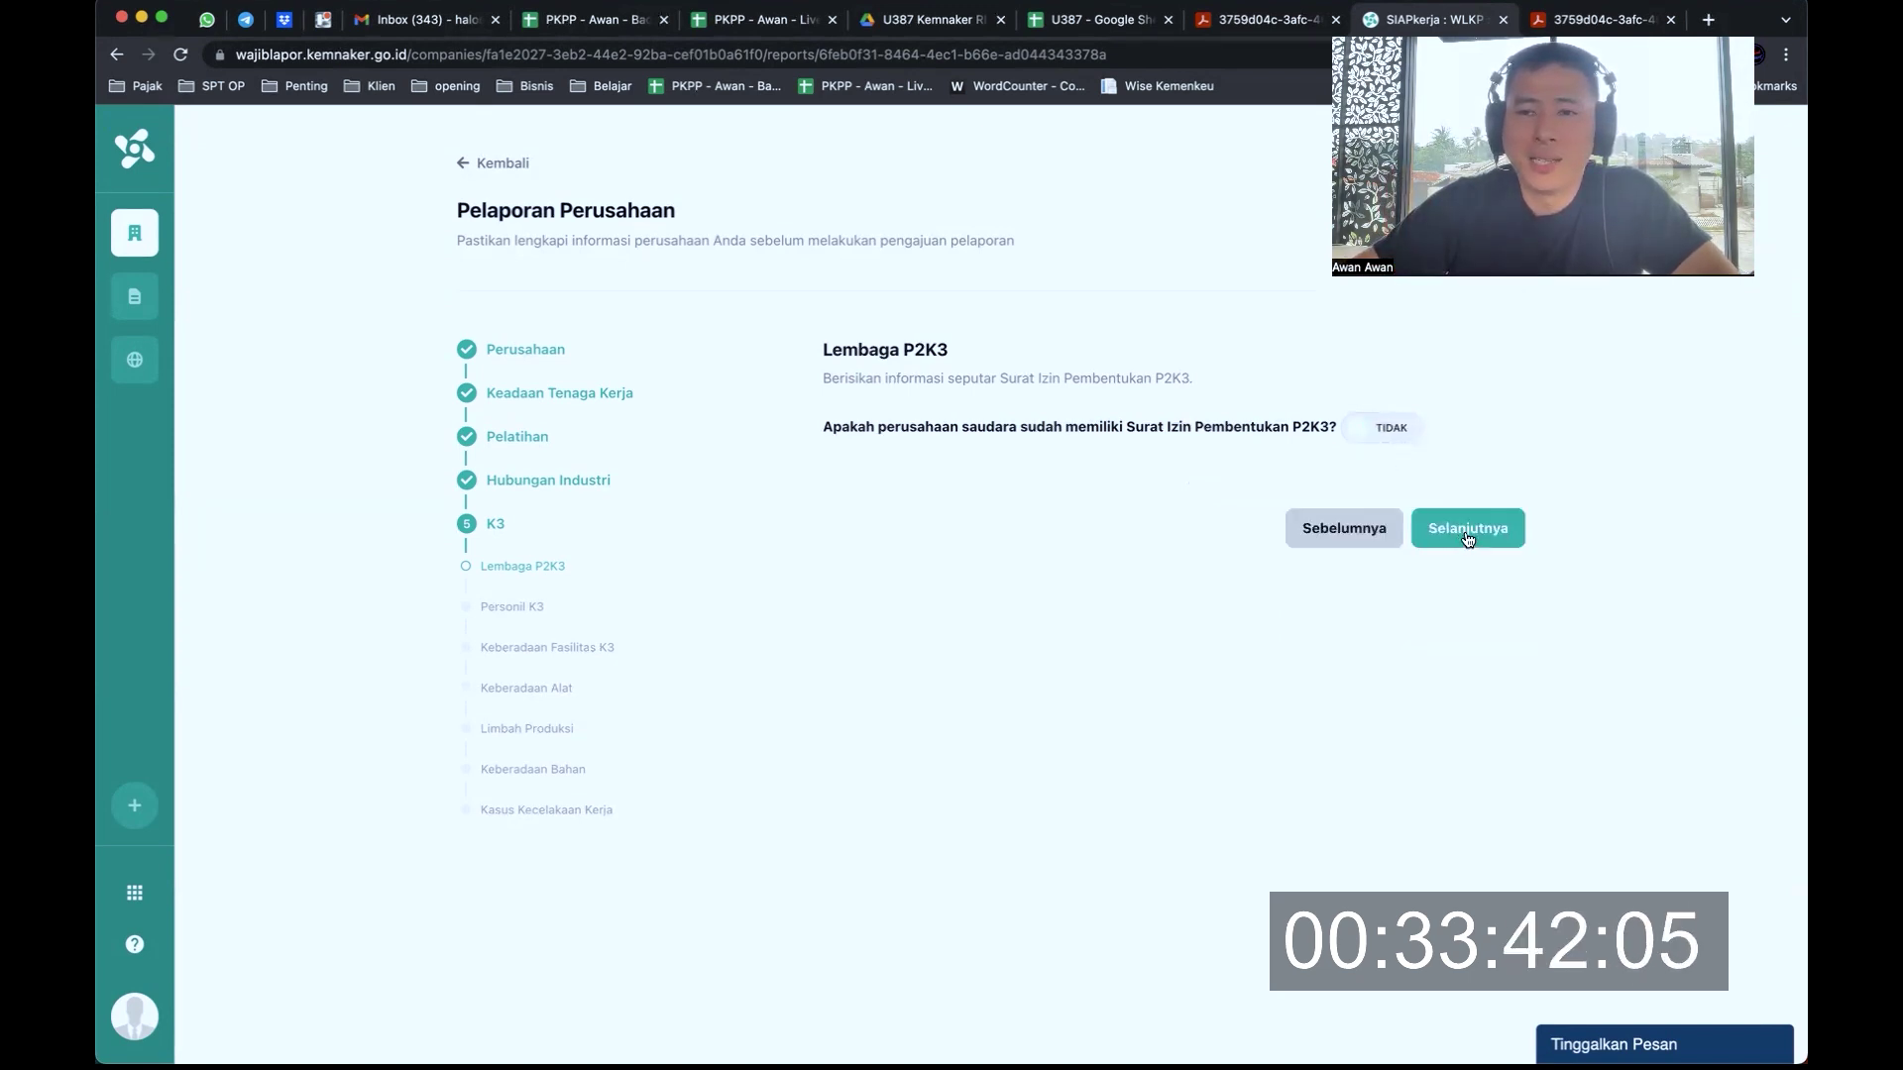
double_click(1087, 430)
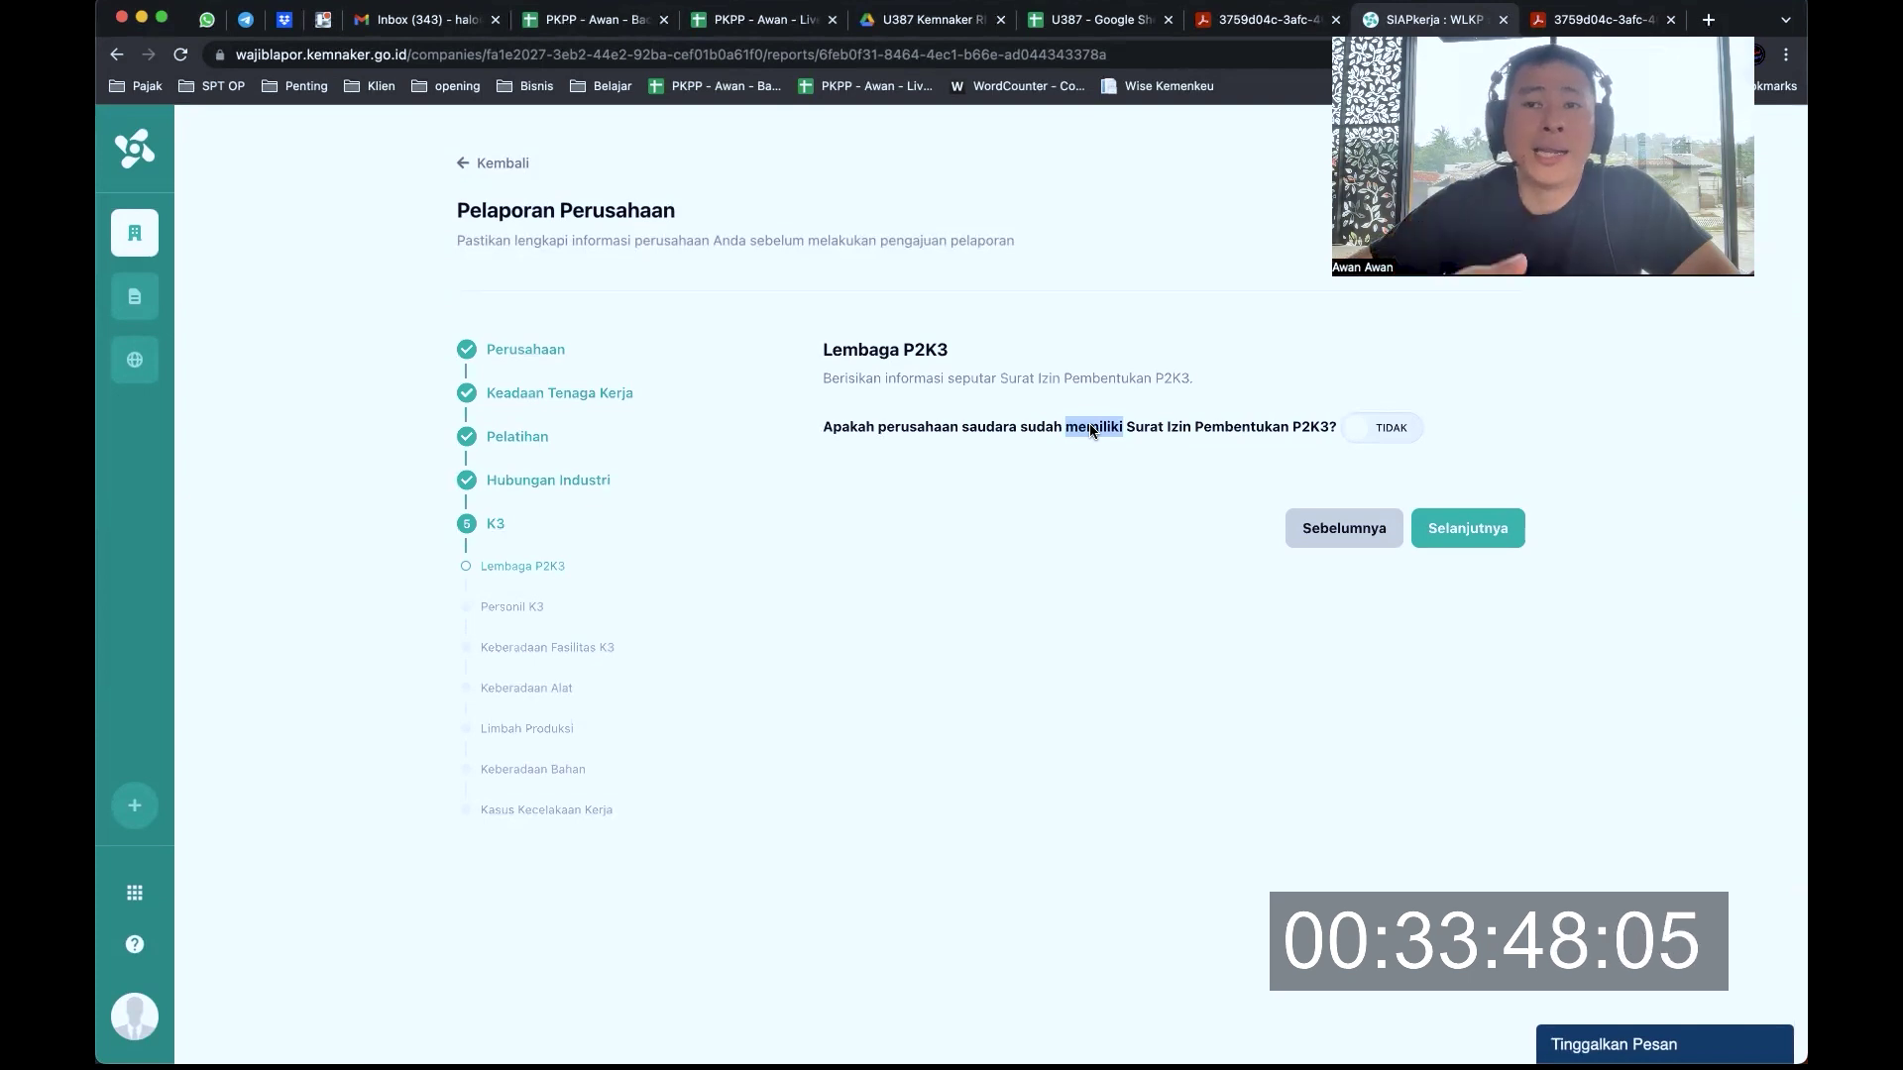
left_click(1168, 426)
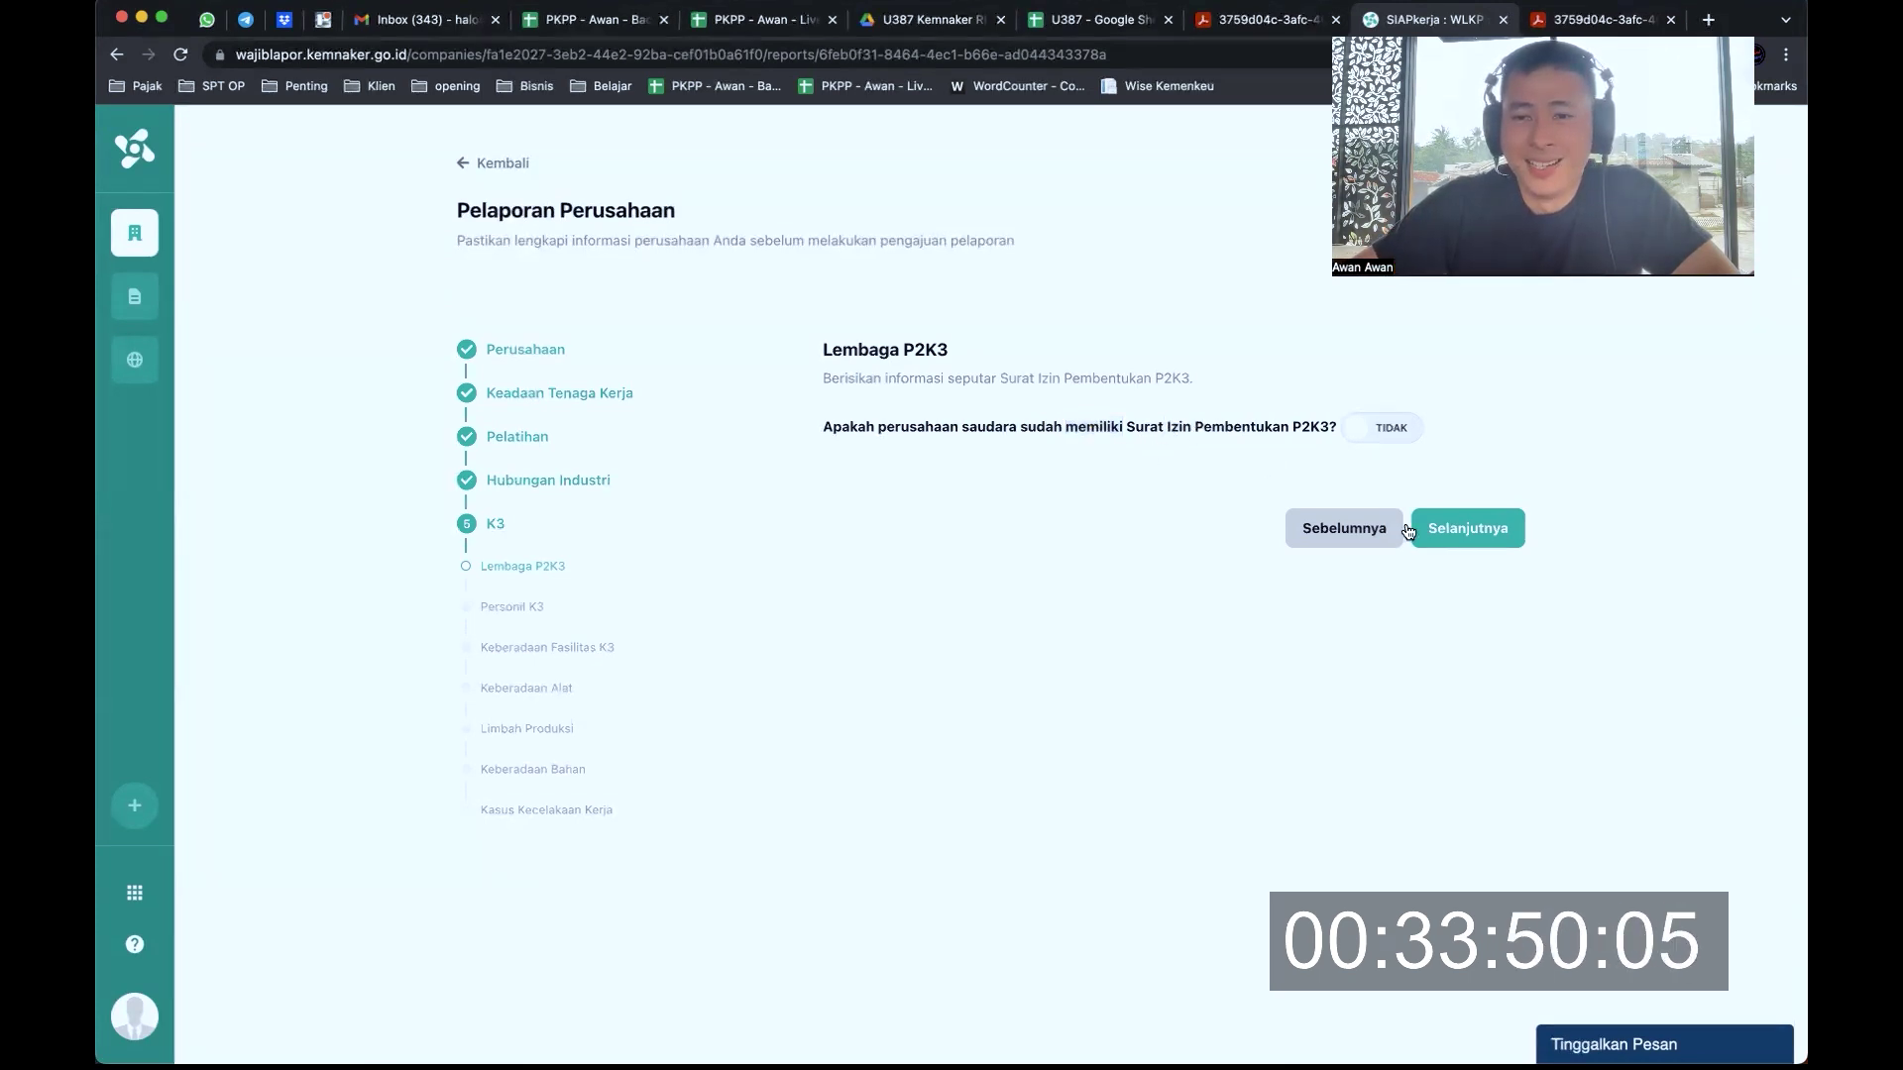
left_click(1478, 529)
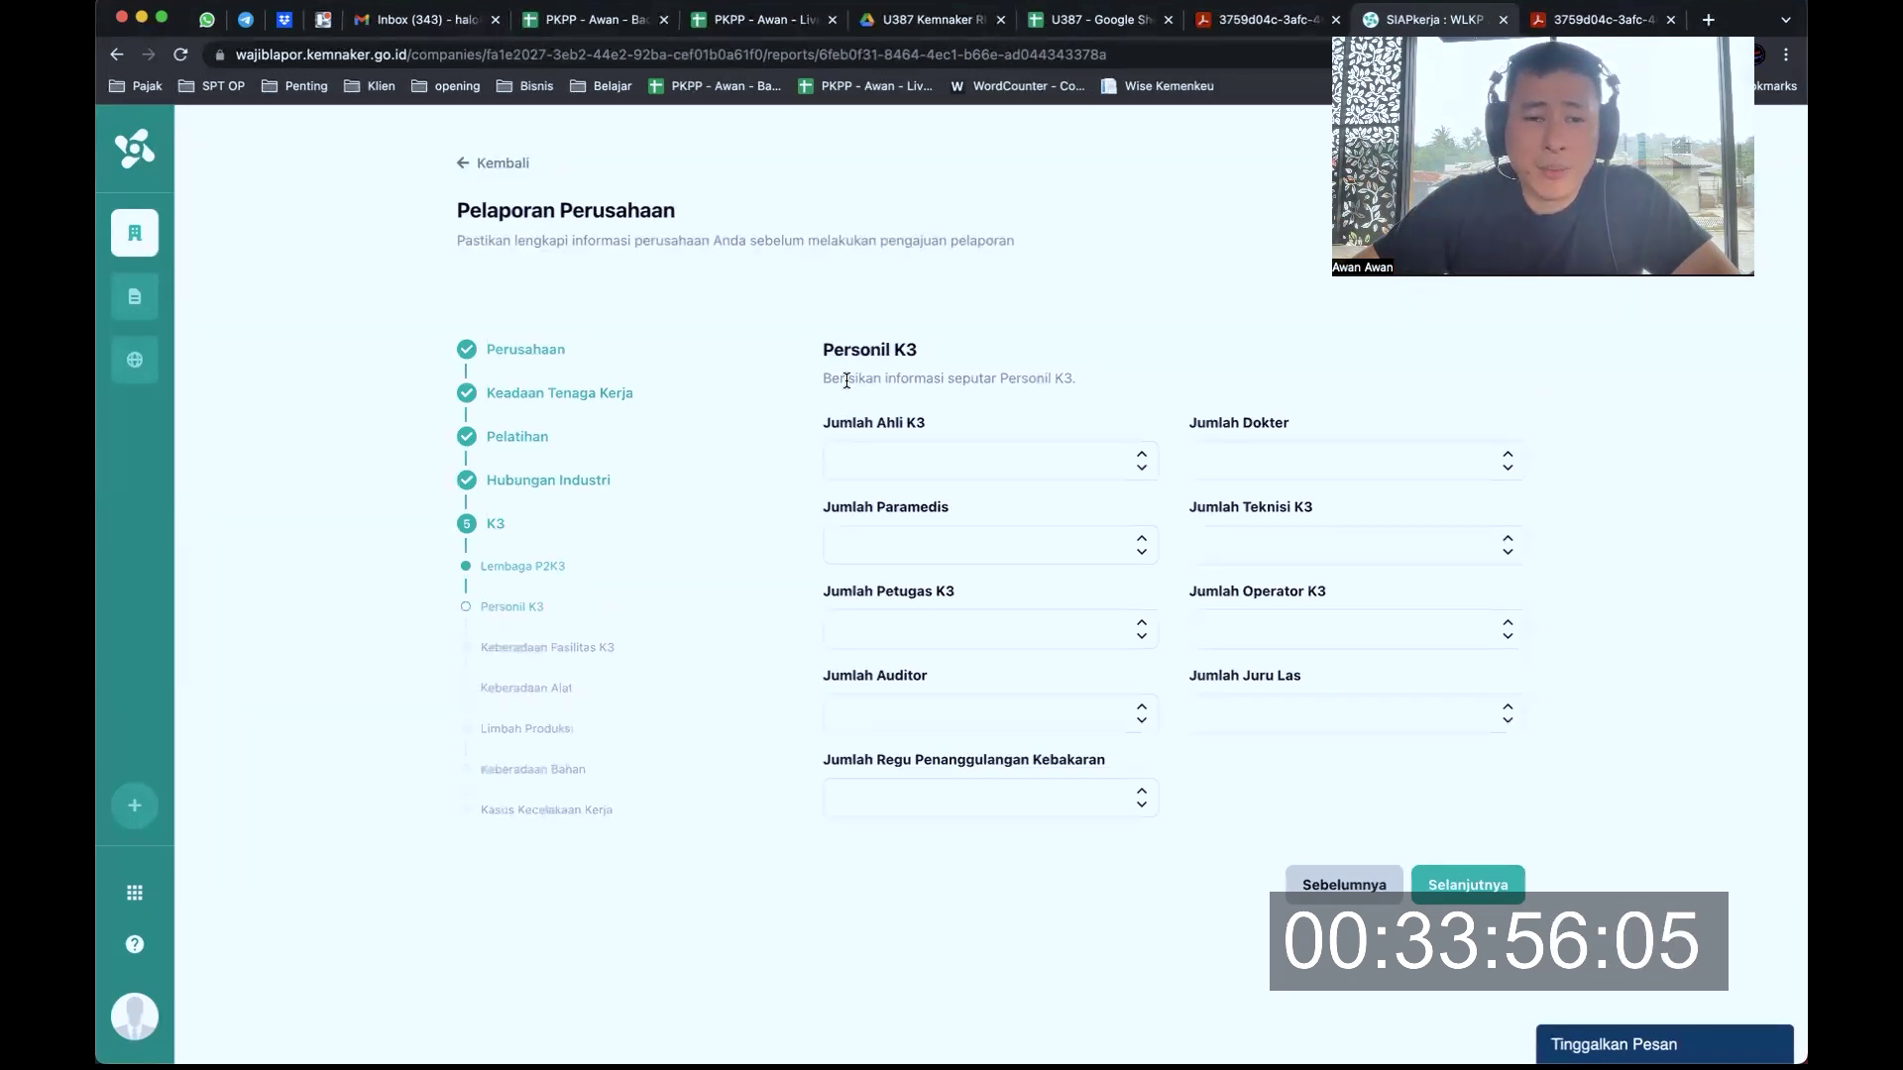
Empty the Jumlah Ahli K3 count and save Personil K3 with every count blank
left_click_drag(1007, 378, 933, 379)
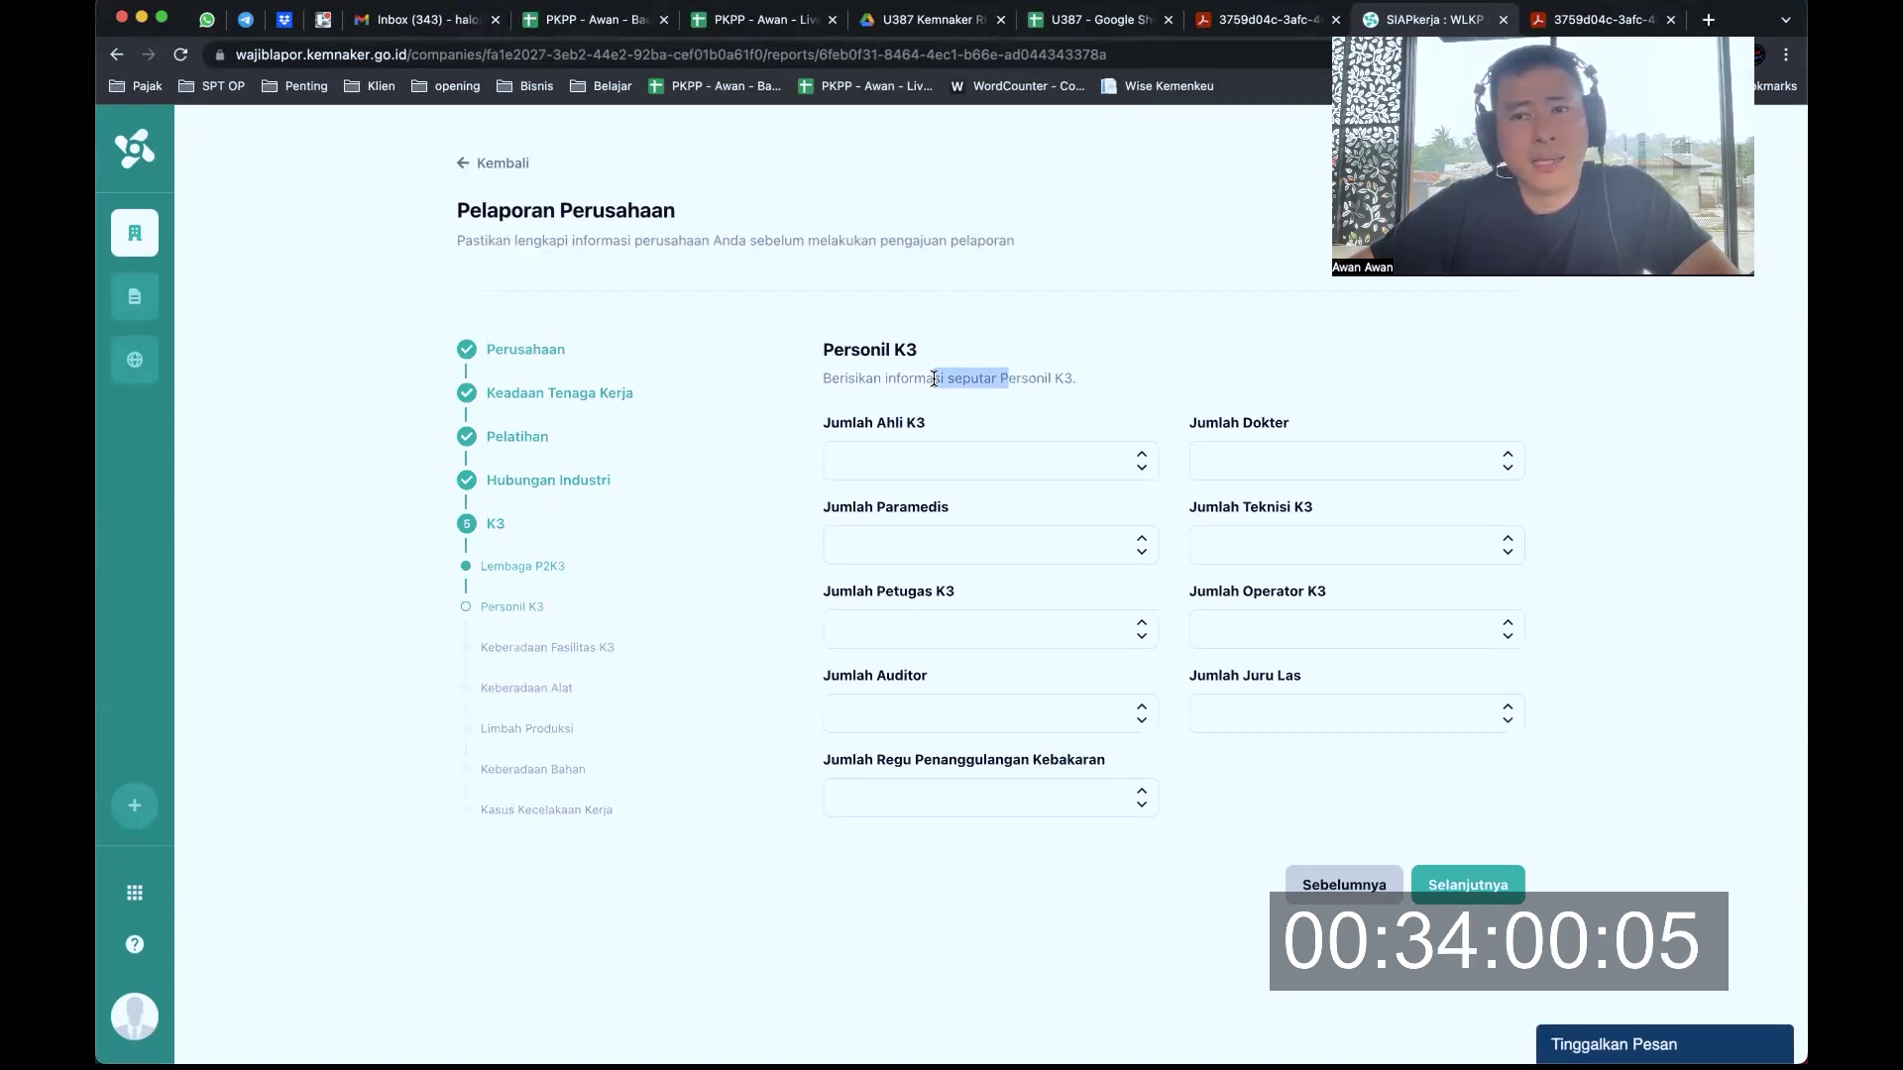
left_click(1140, 458)
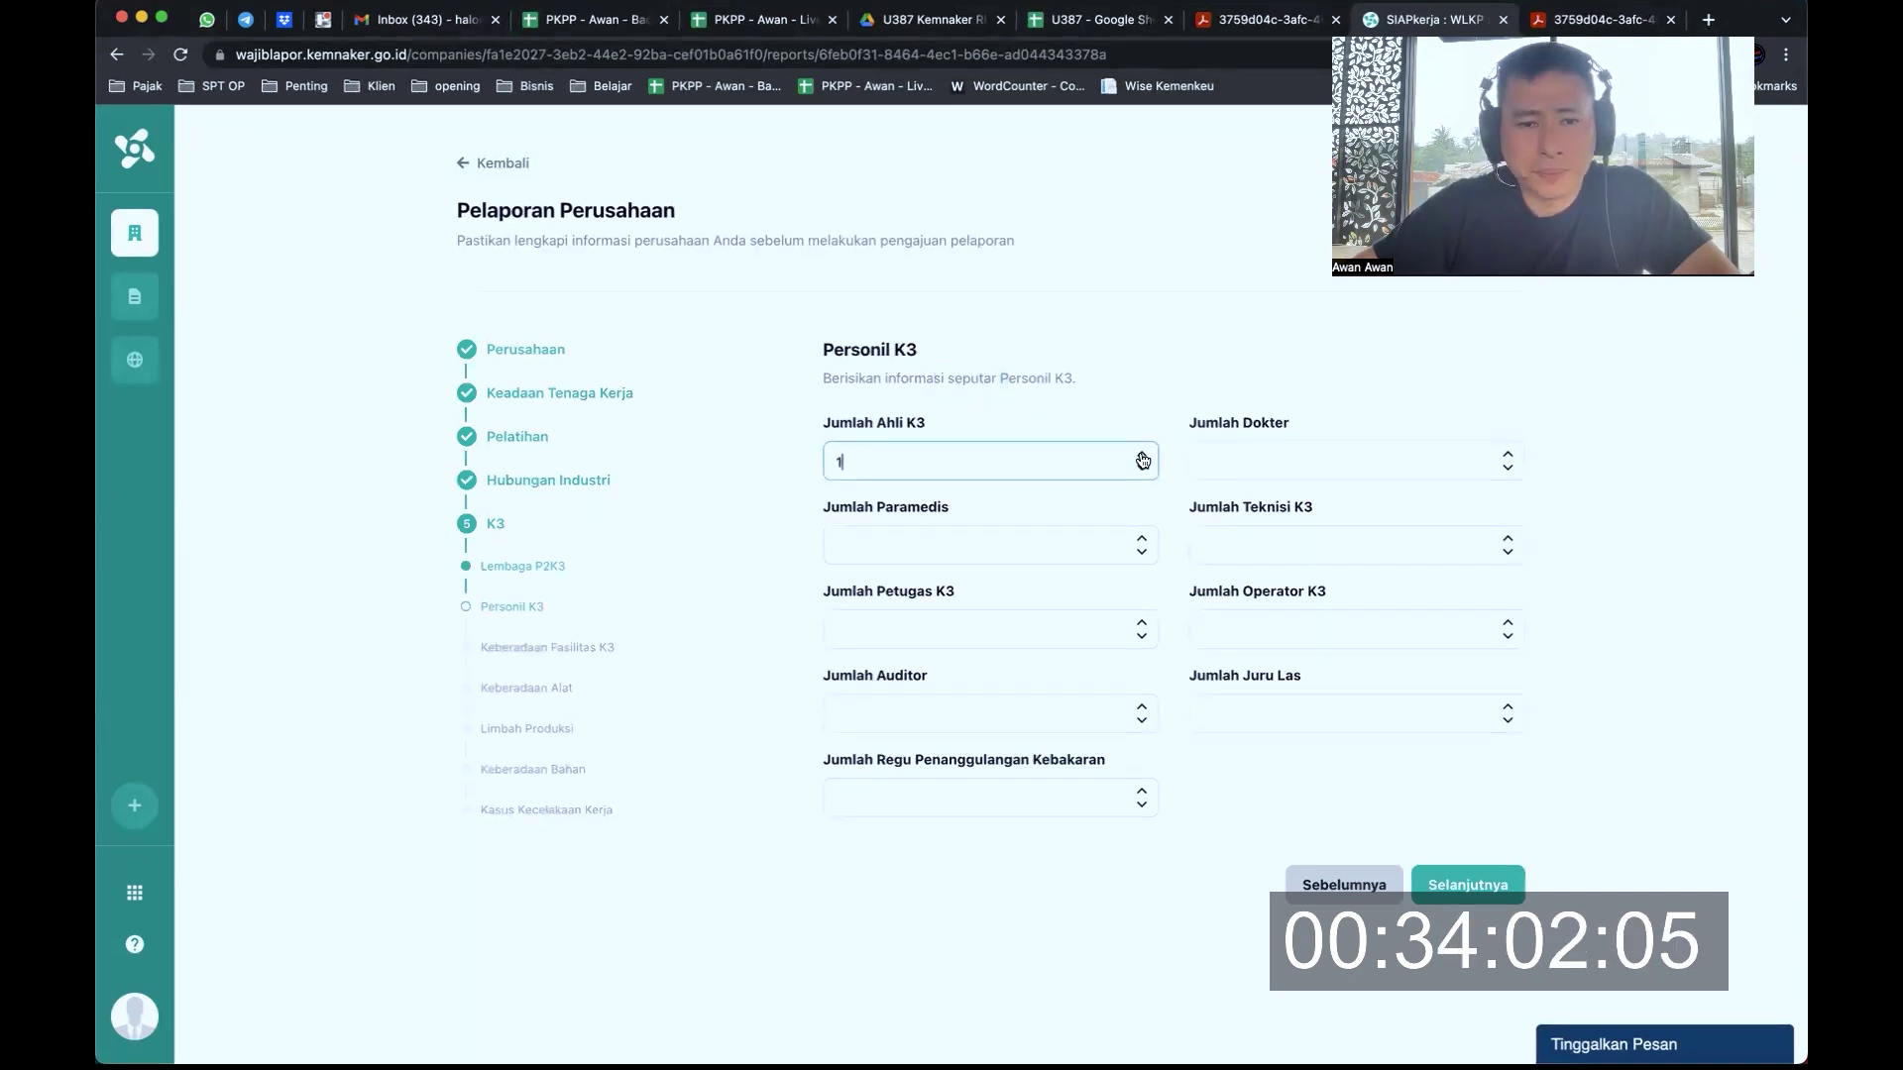
key("BackSpace")
left_click(1222, 366)
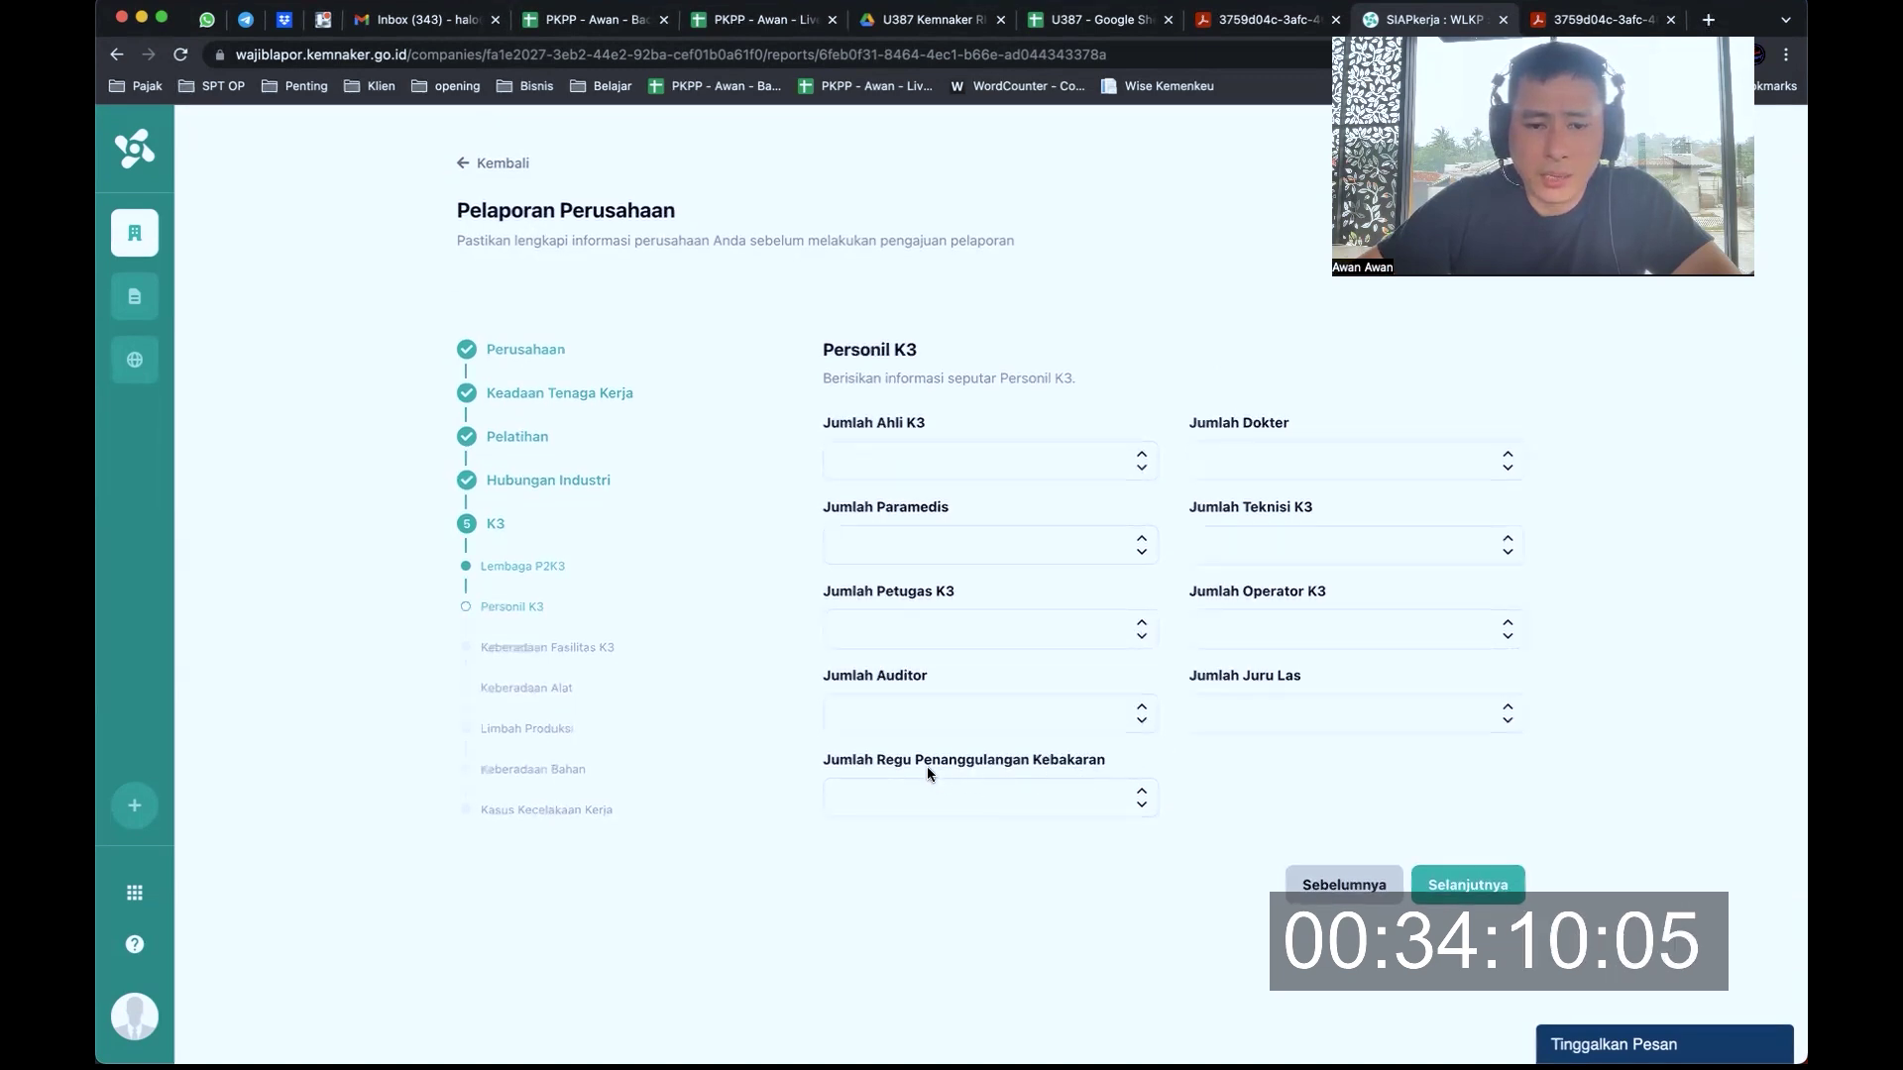
left_click(1470, 892)
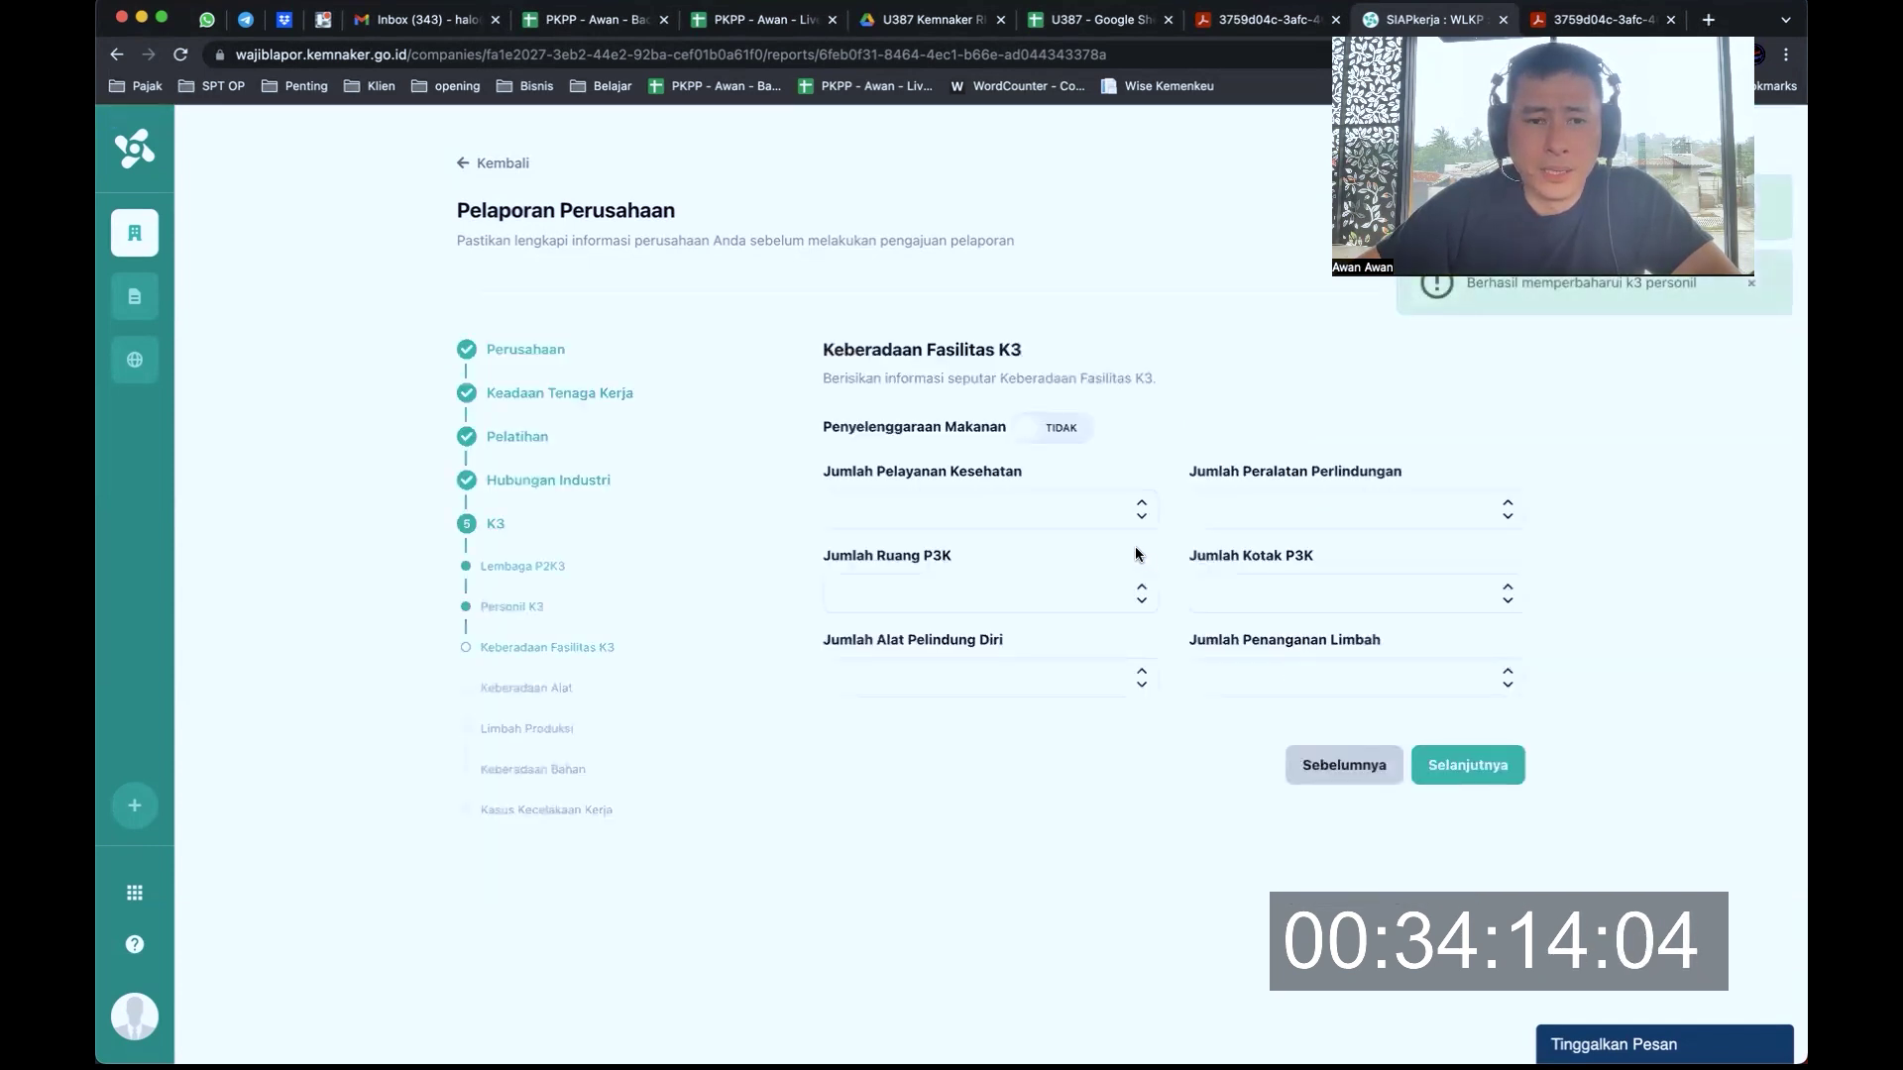
Review the Keberadaan Fasilitas K3 step, leaving all facility counts empty
left_click_drag(867, 379, 1067, 381)
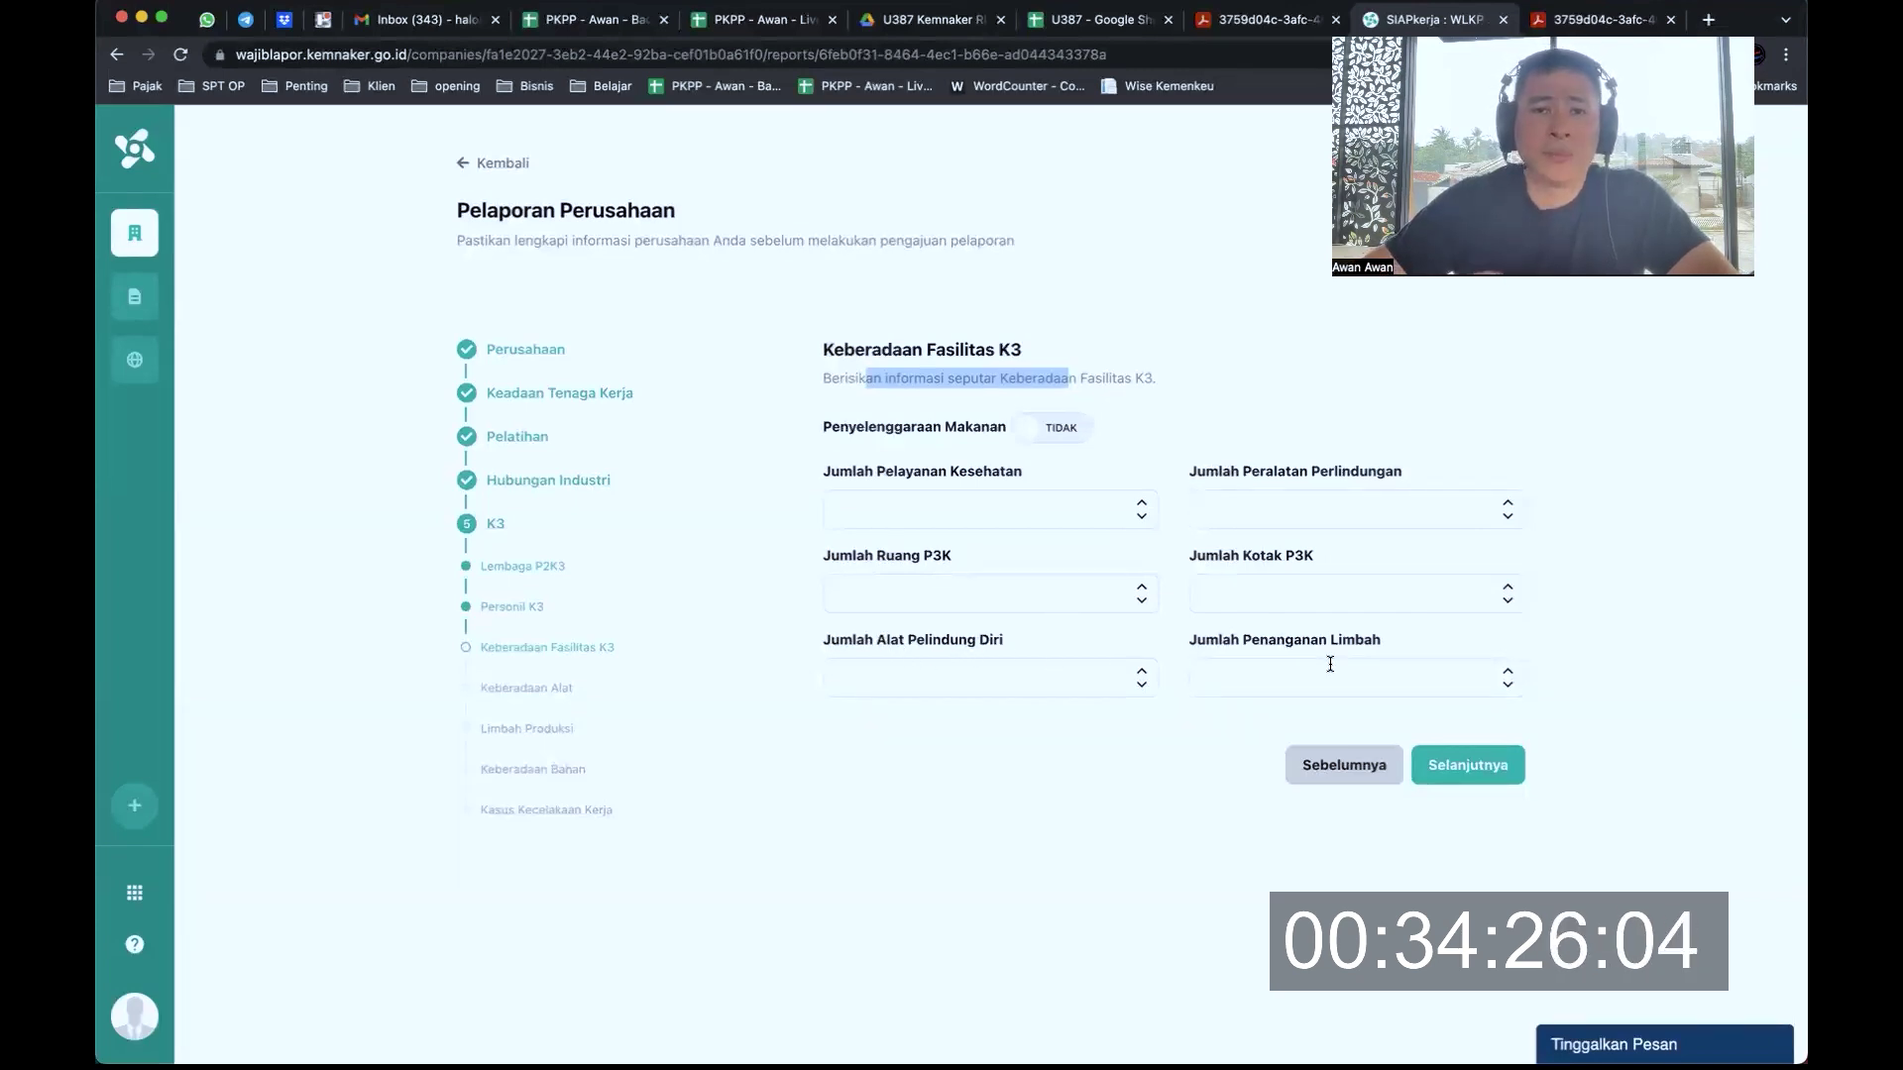
Save the facilities step and set Jumlah Listrik and Jumlah Kesehatan Kerja to 0
left_click(1463, 764)
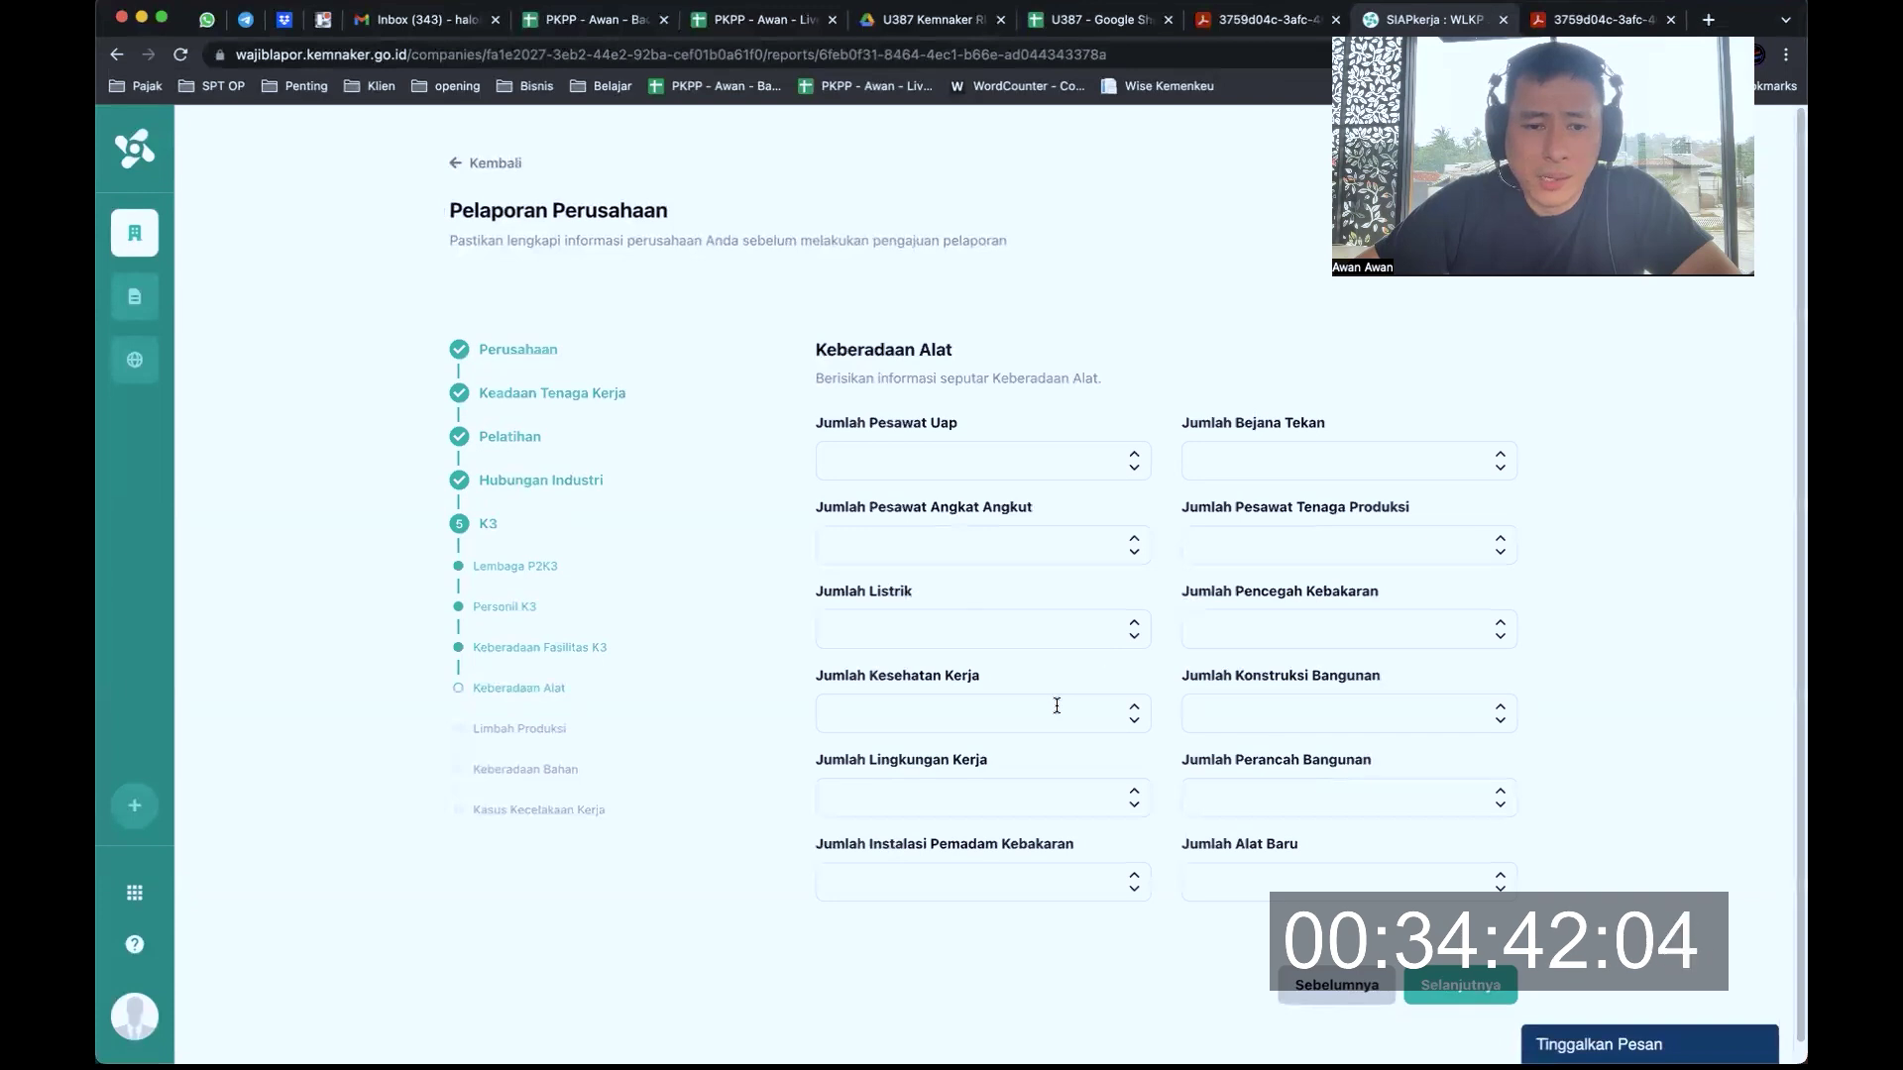
left_click(1134, 623)
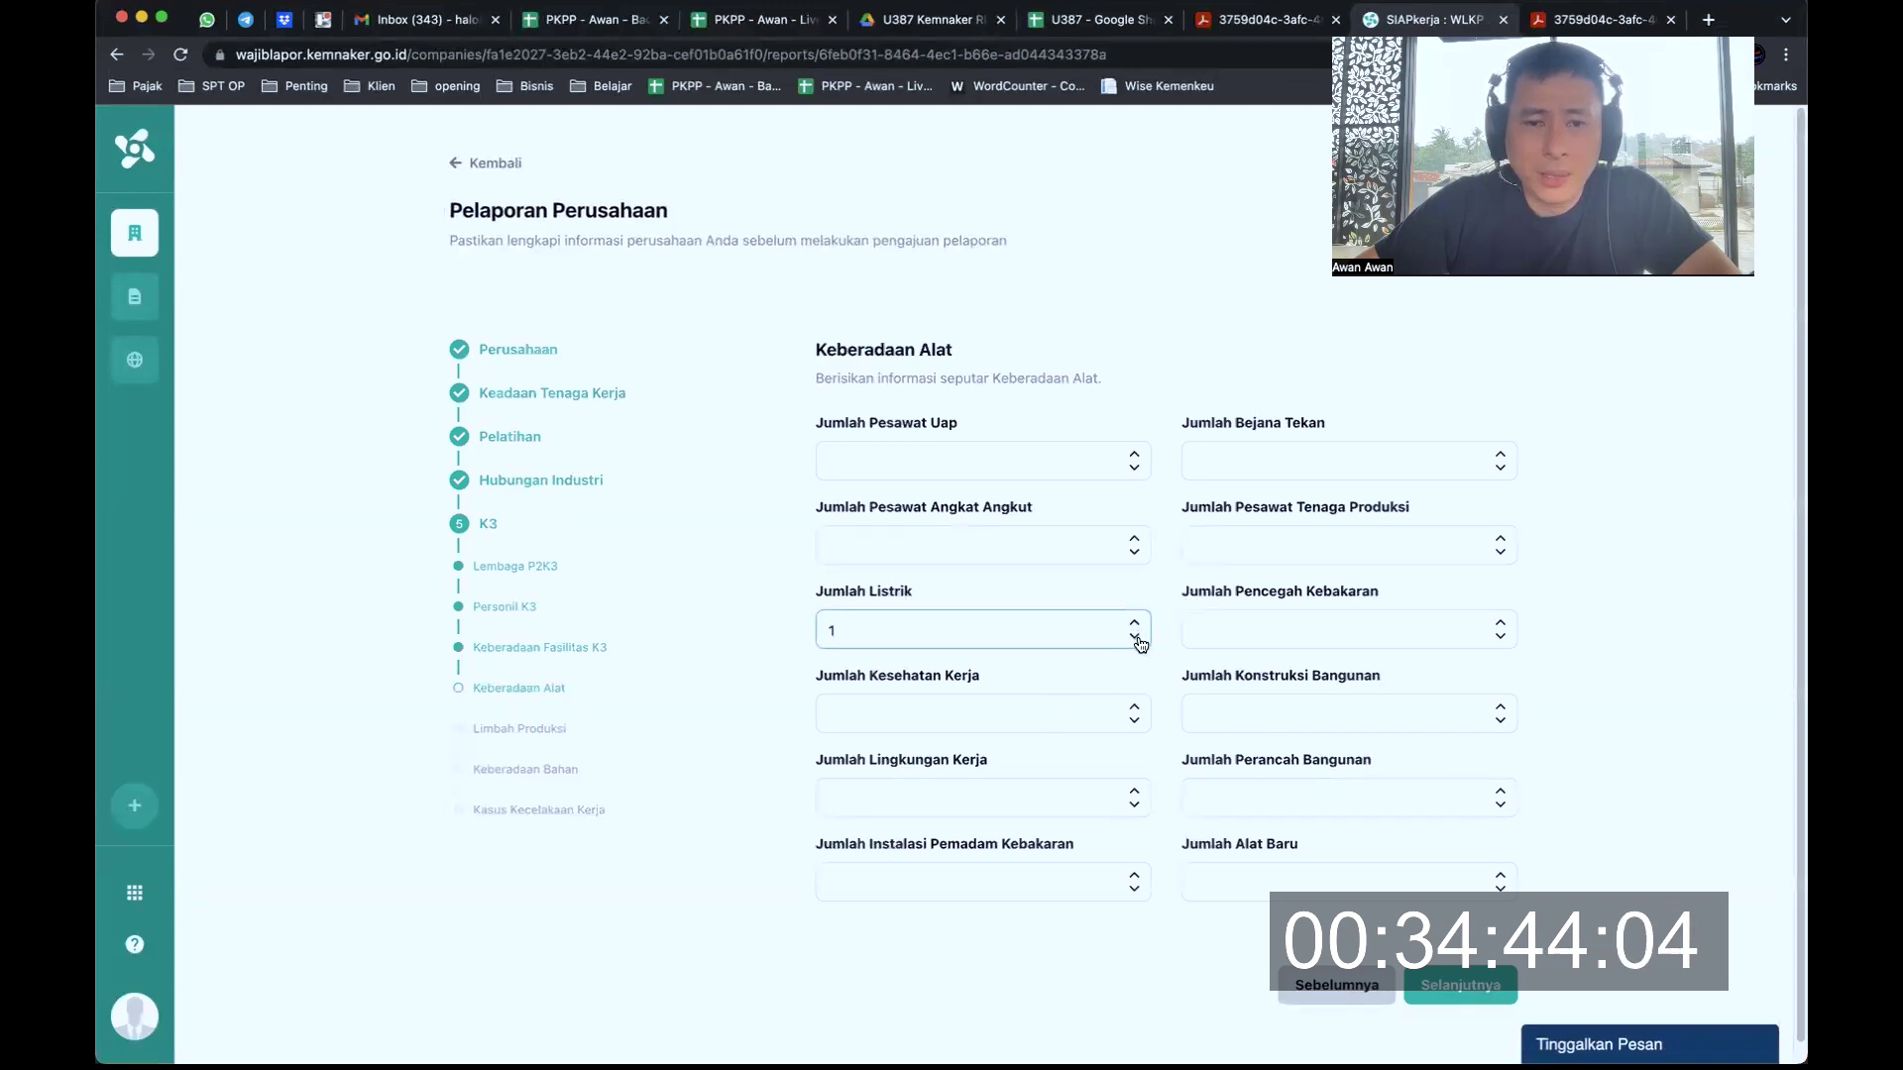
left_click(1136, 640)
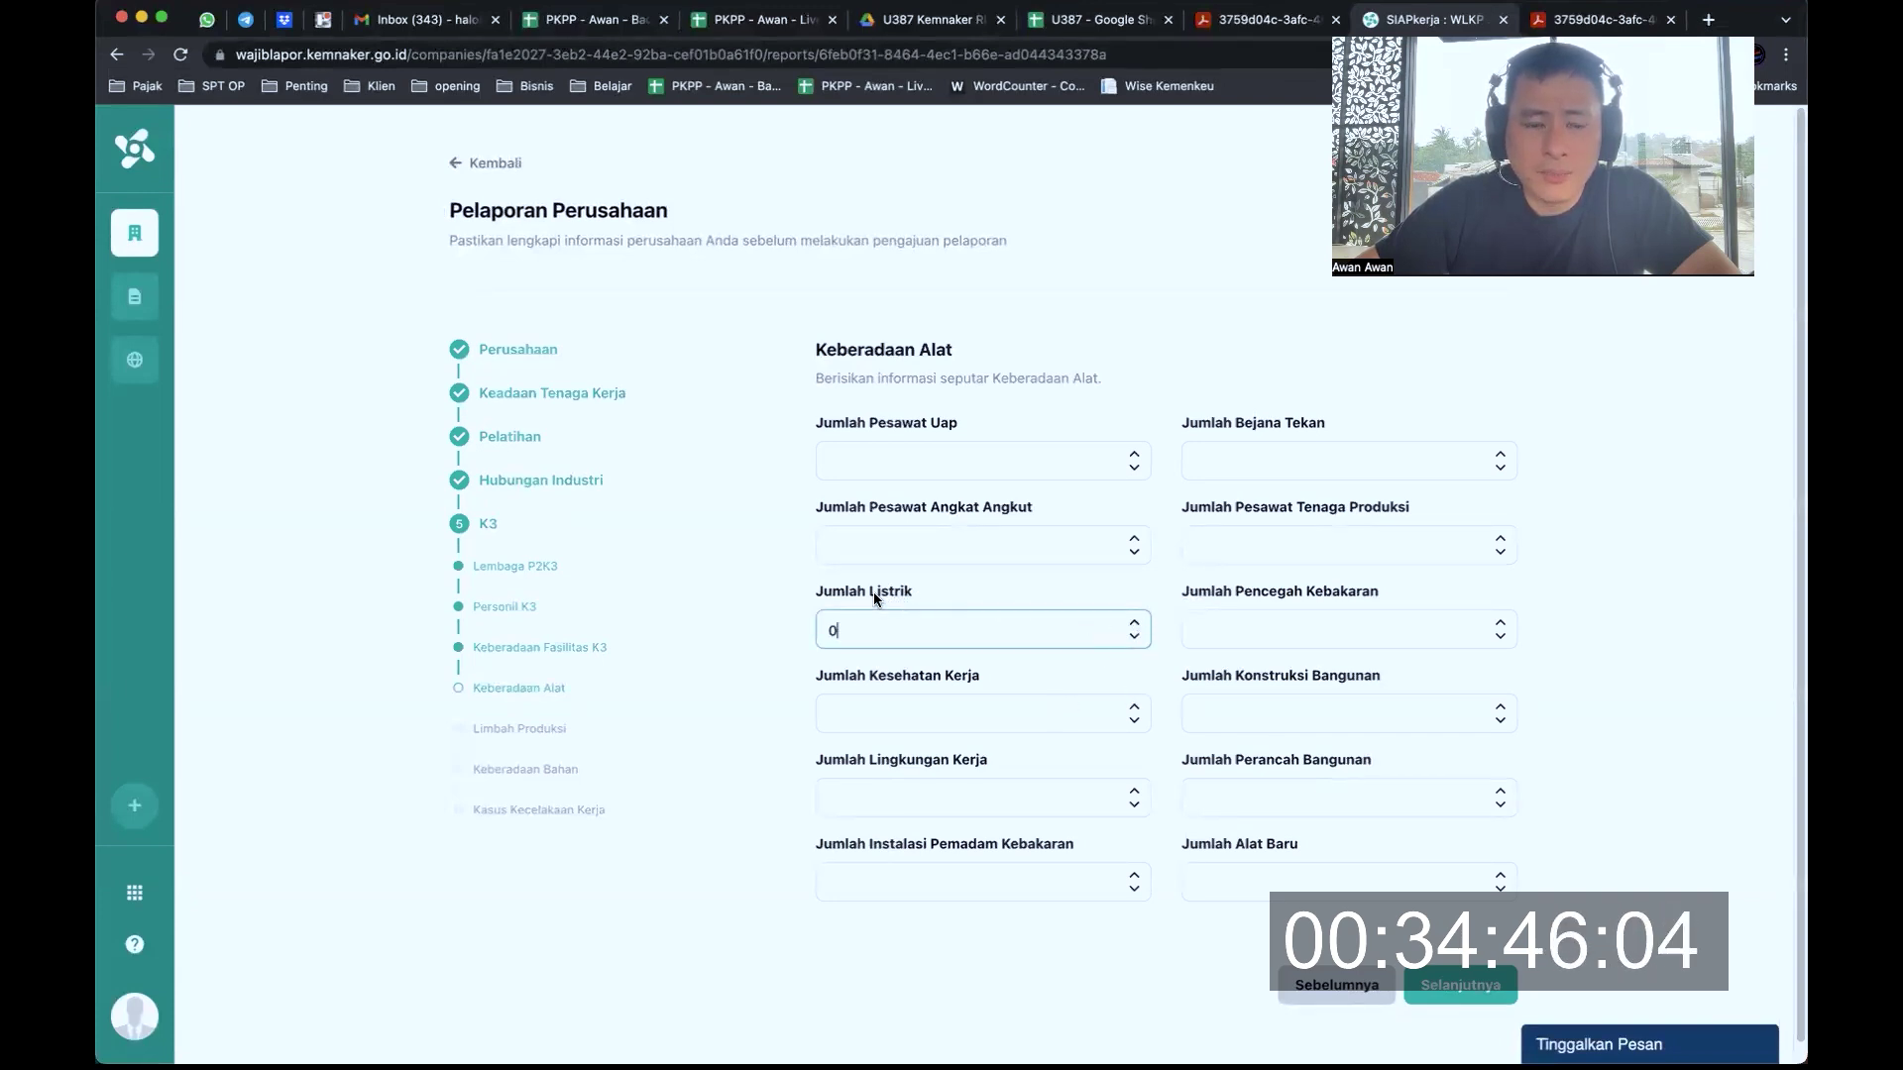
left_click_drag(842, 592, 896, 595)
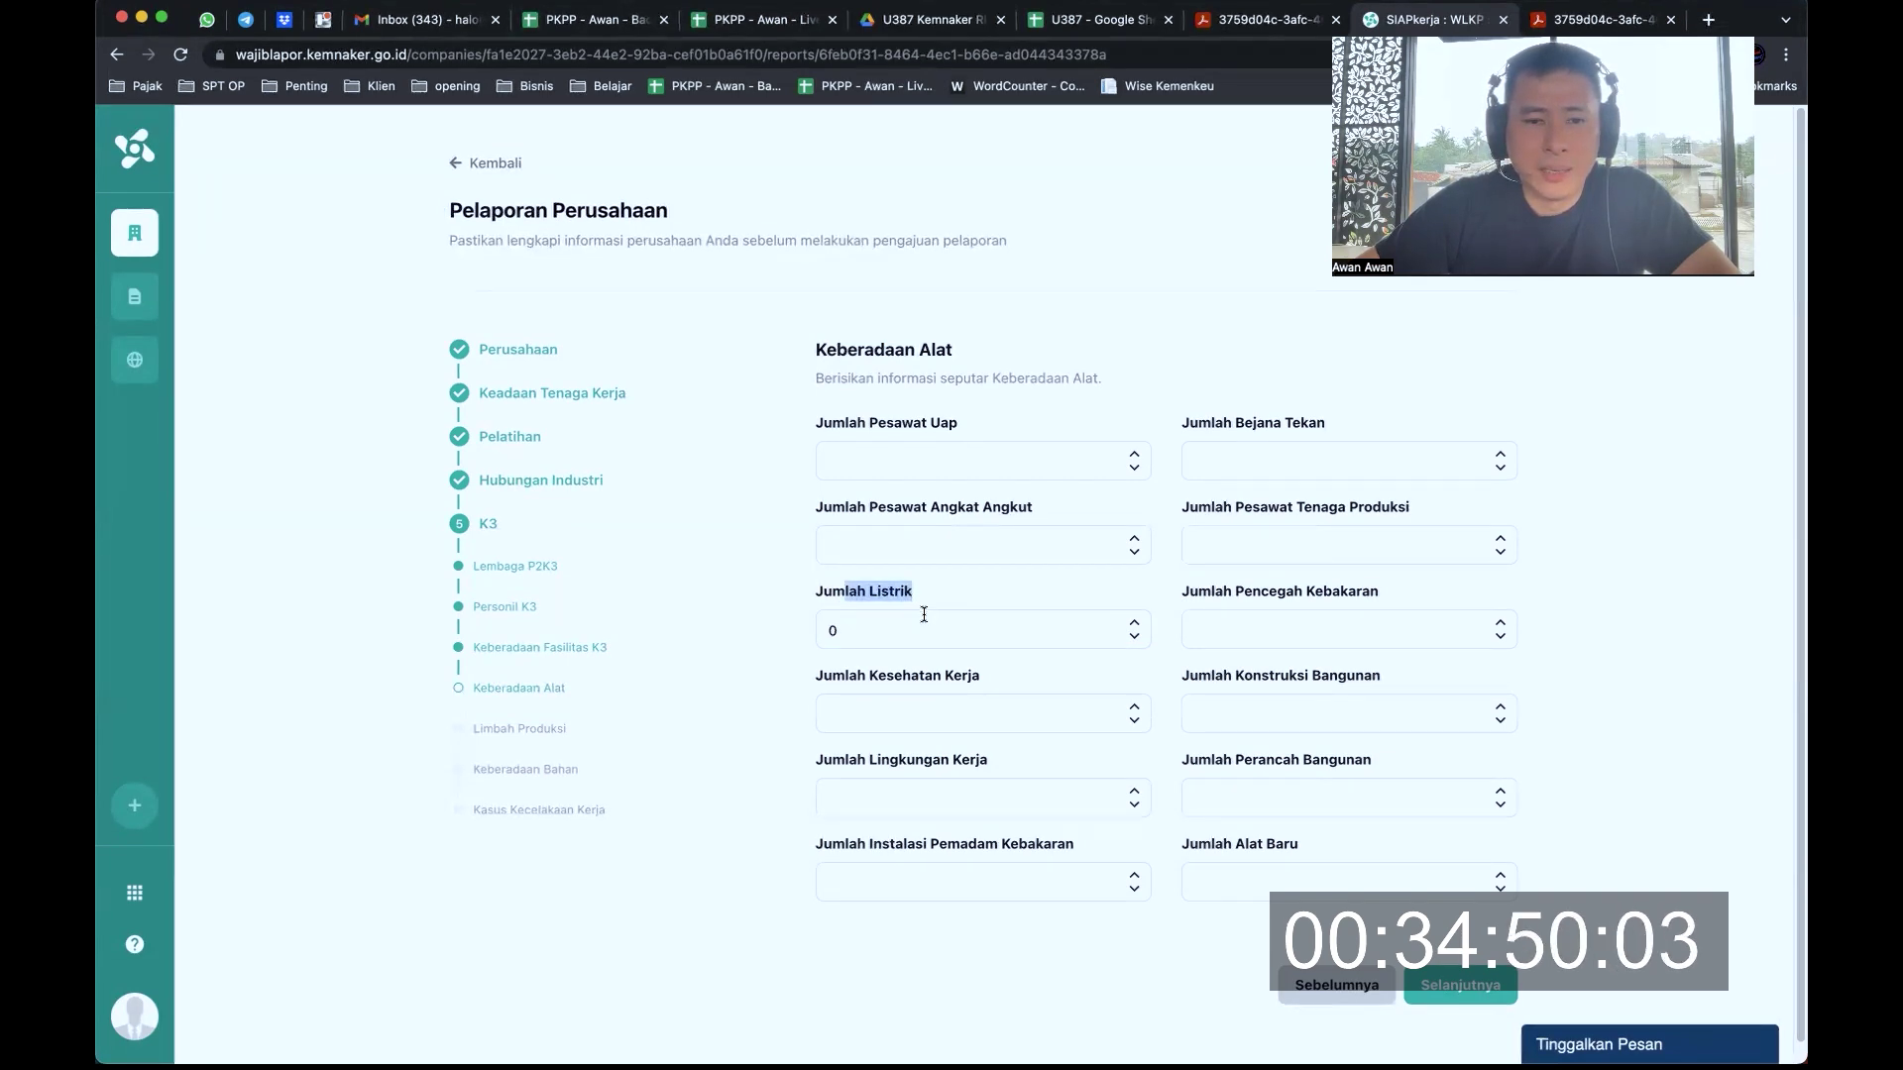
double_click(930, 625)
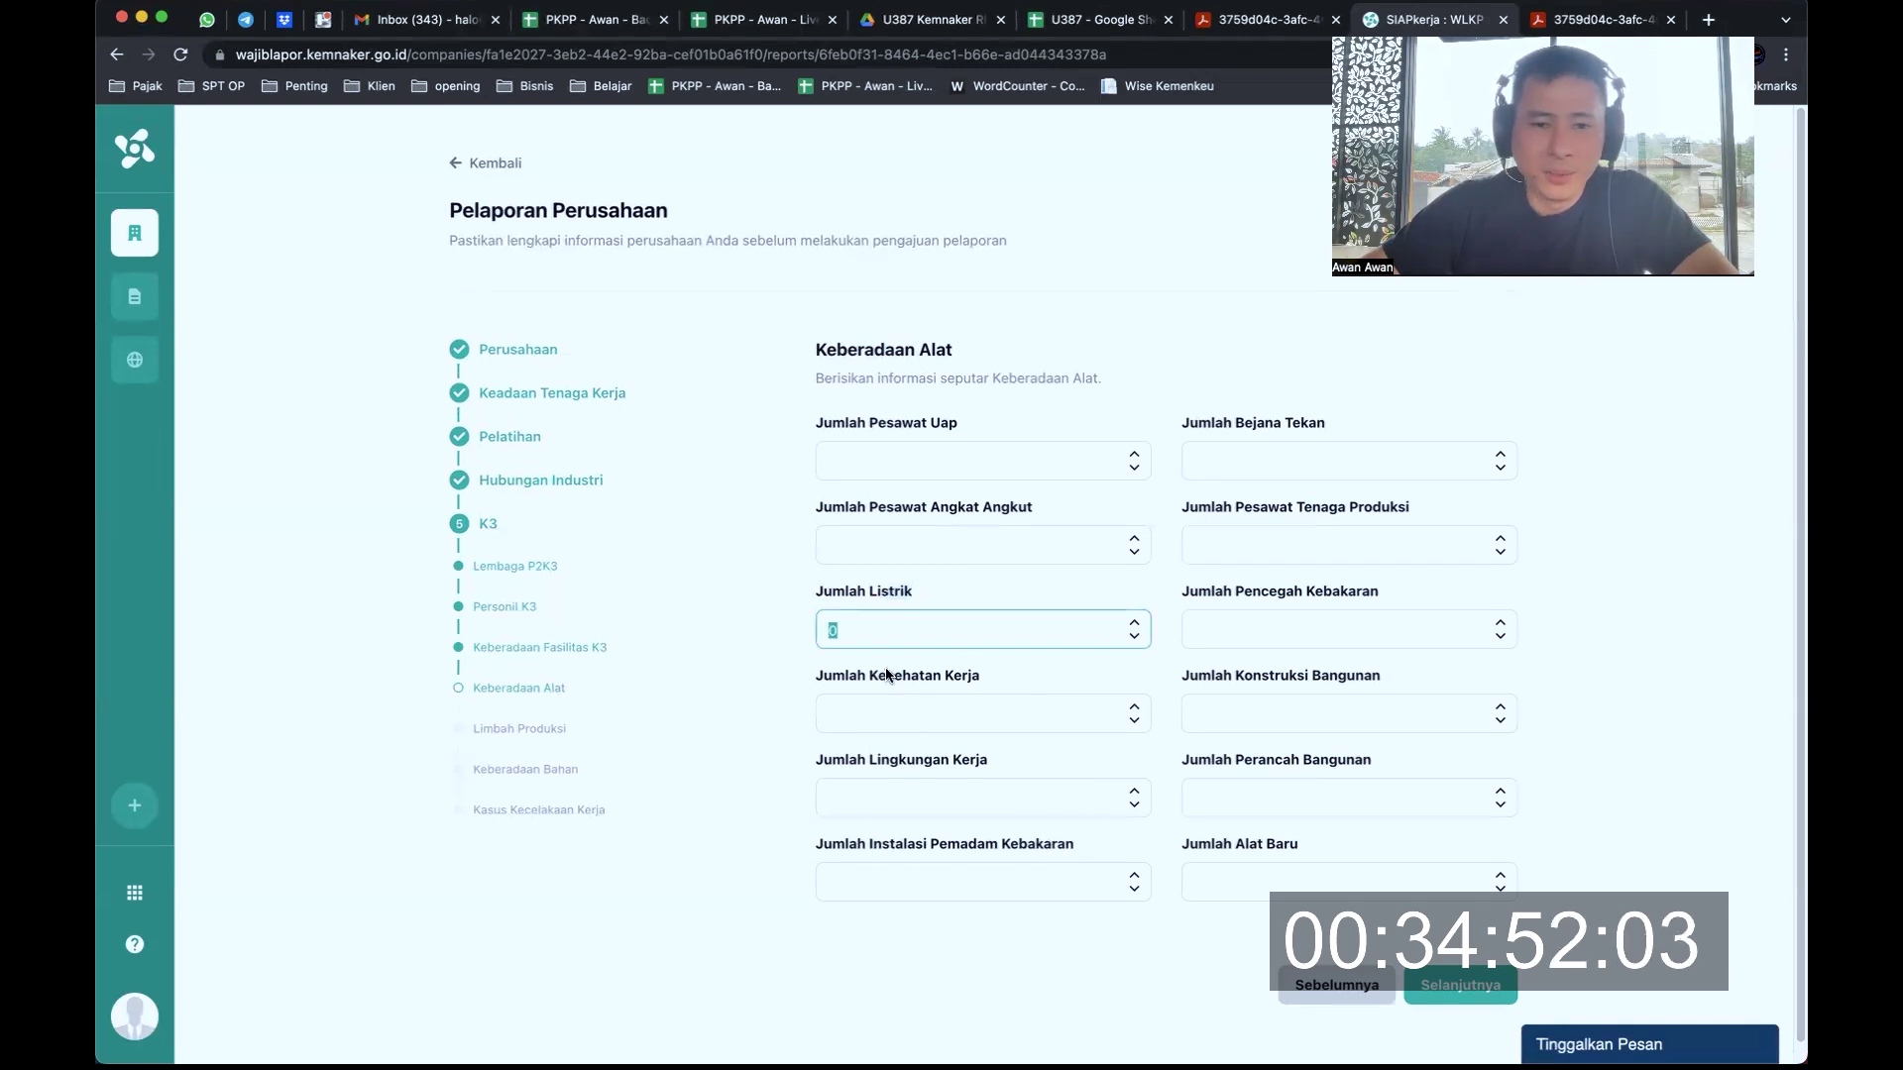
scroll(1075, 702, "down", 1)
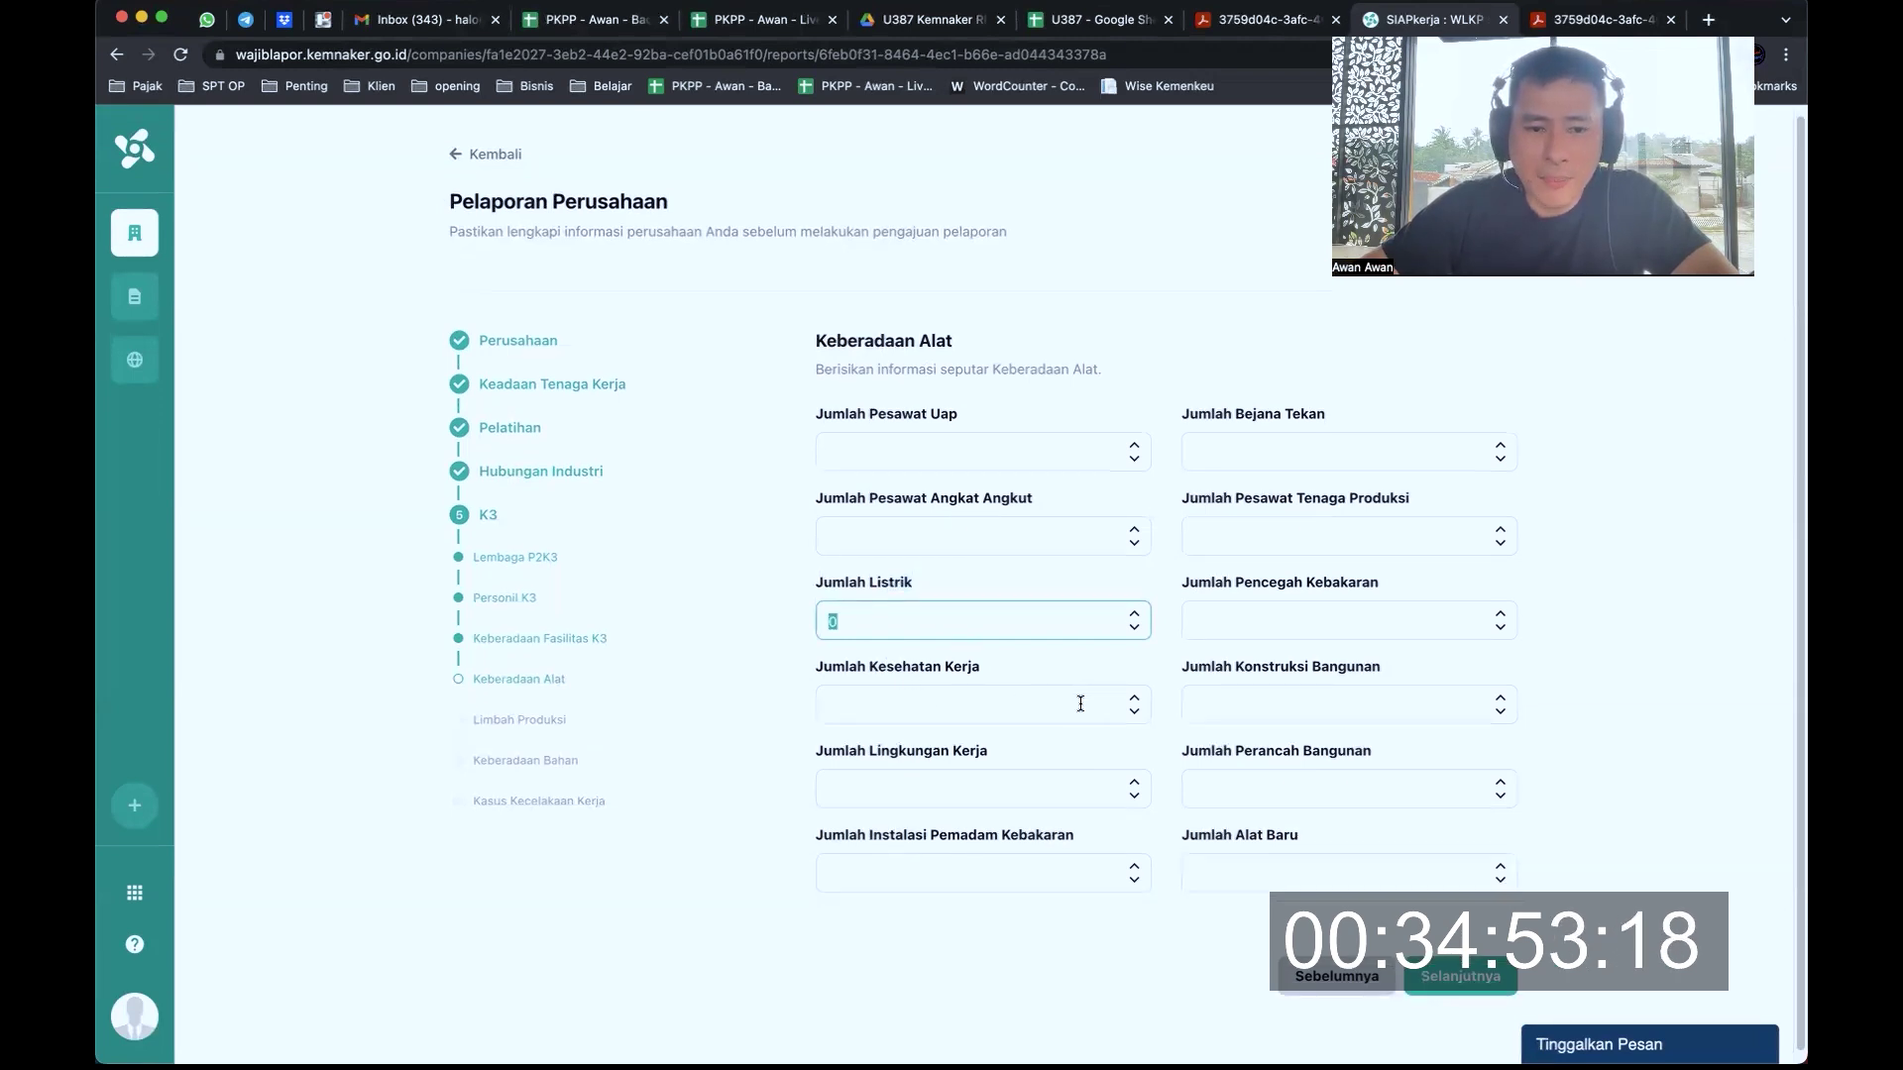
left_click(1135, 704)
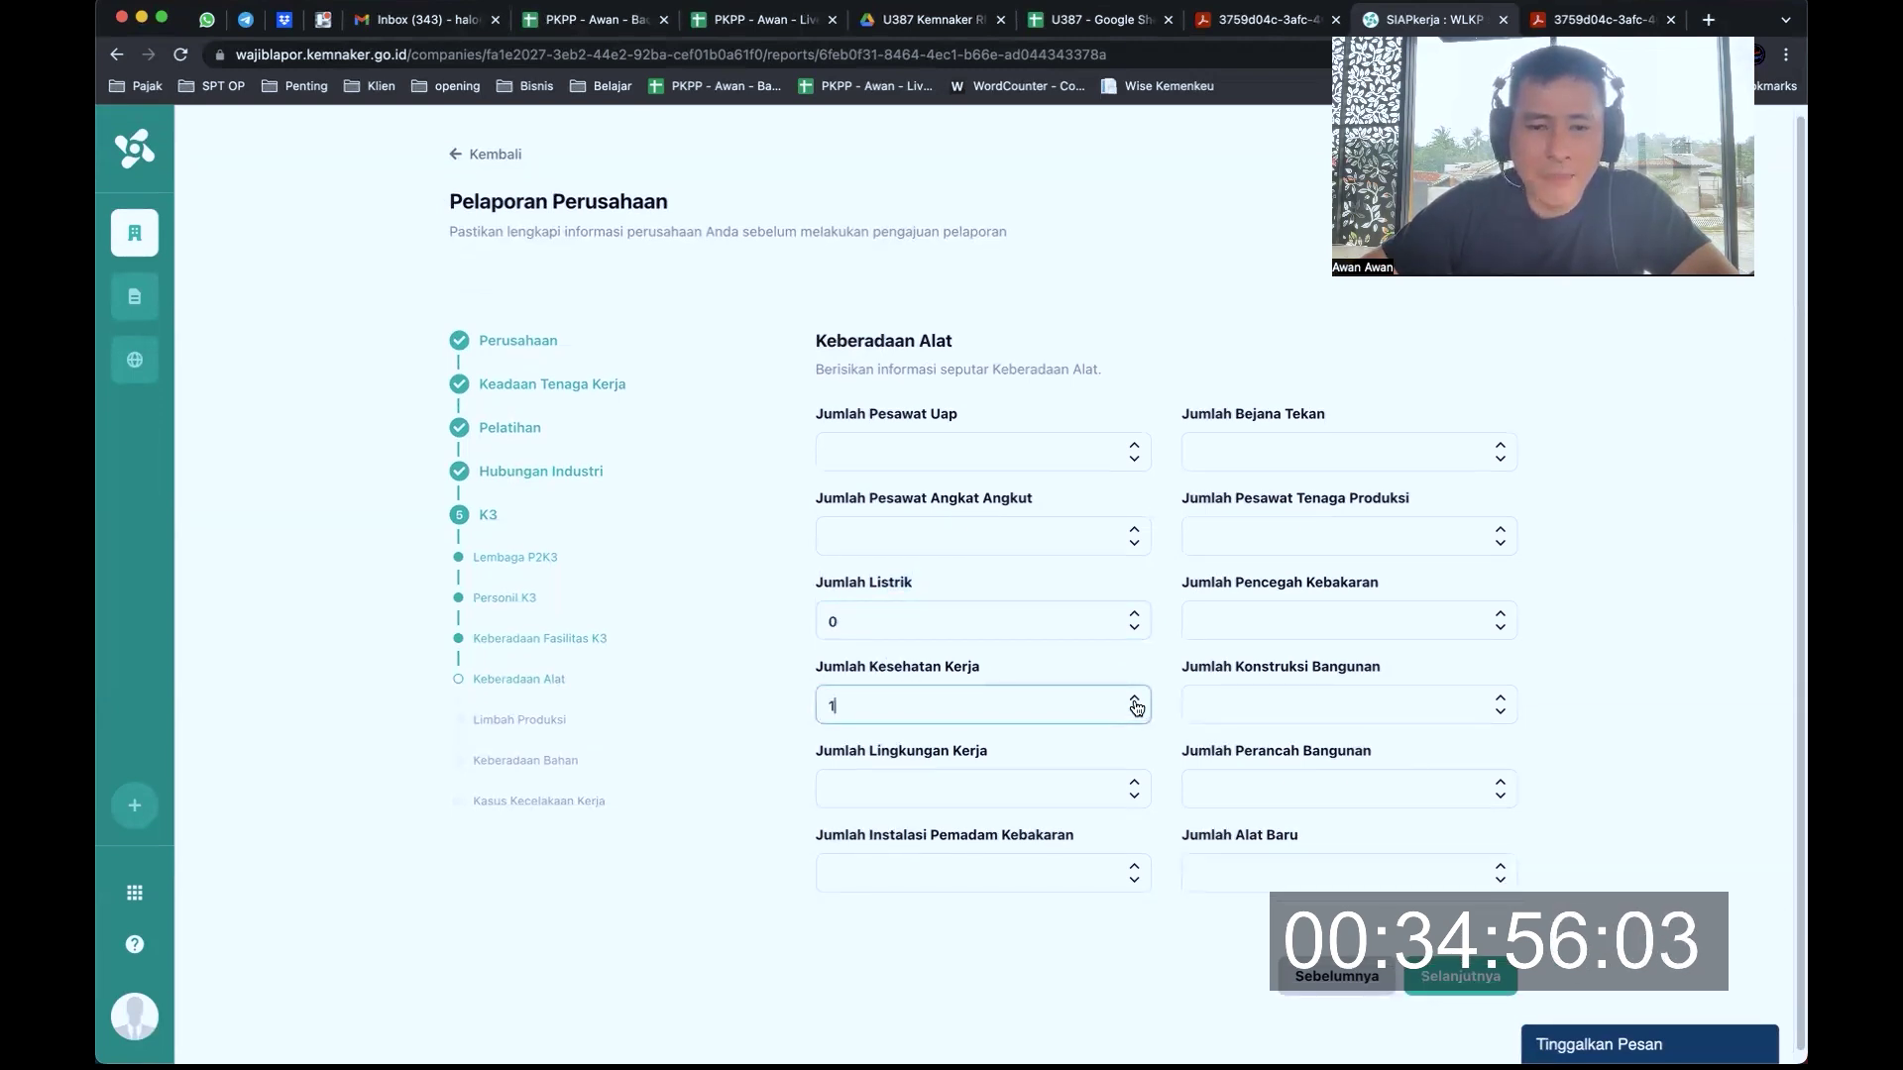
left_click(1088, 781)
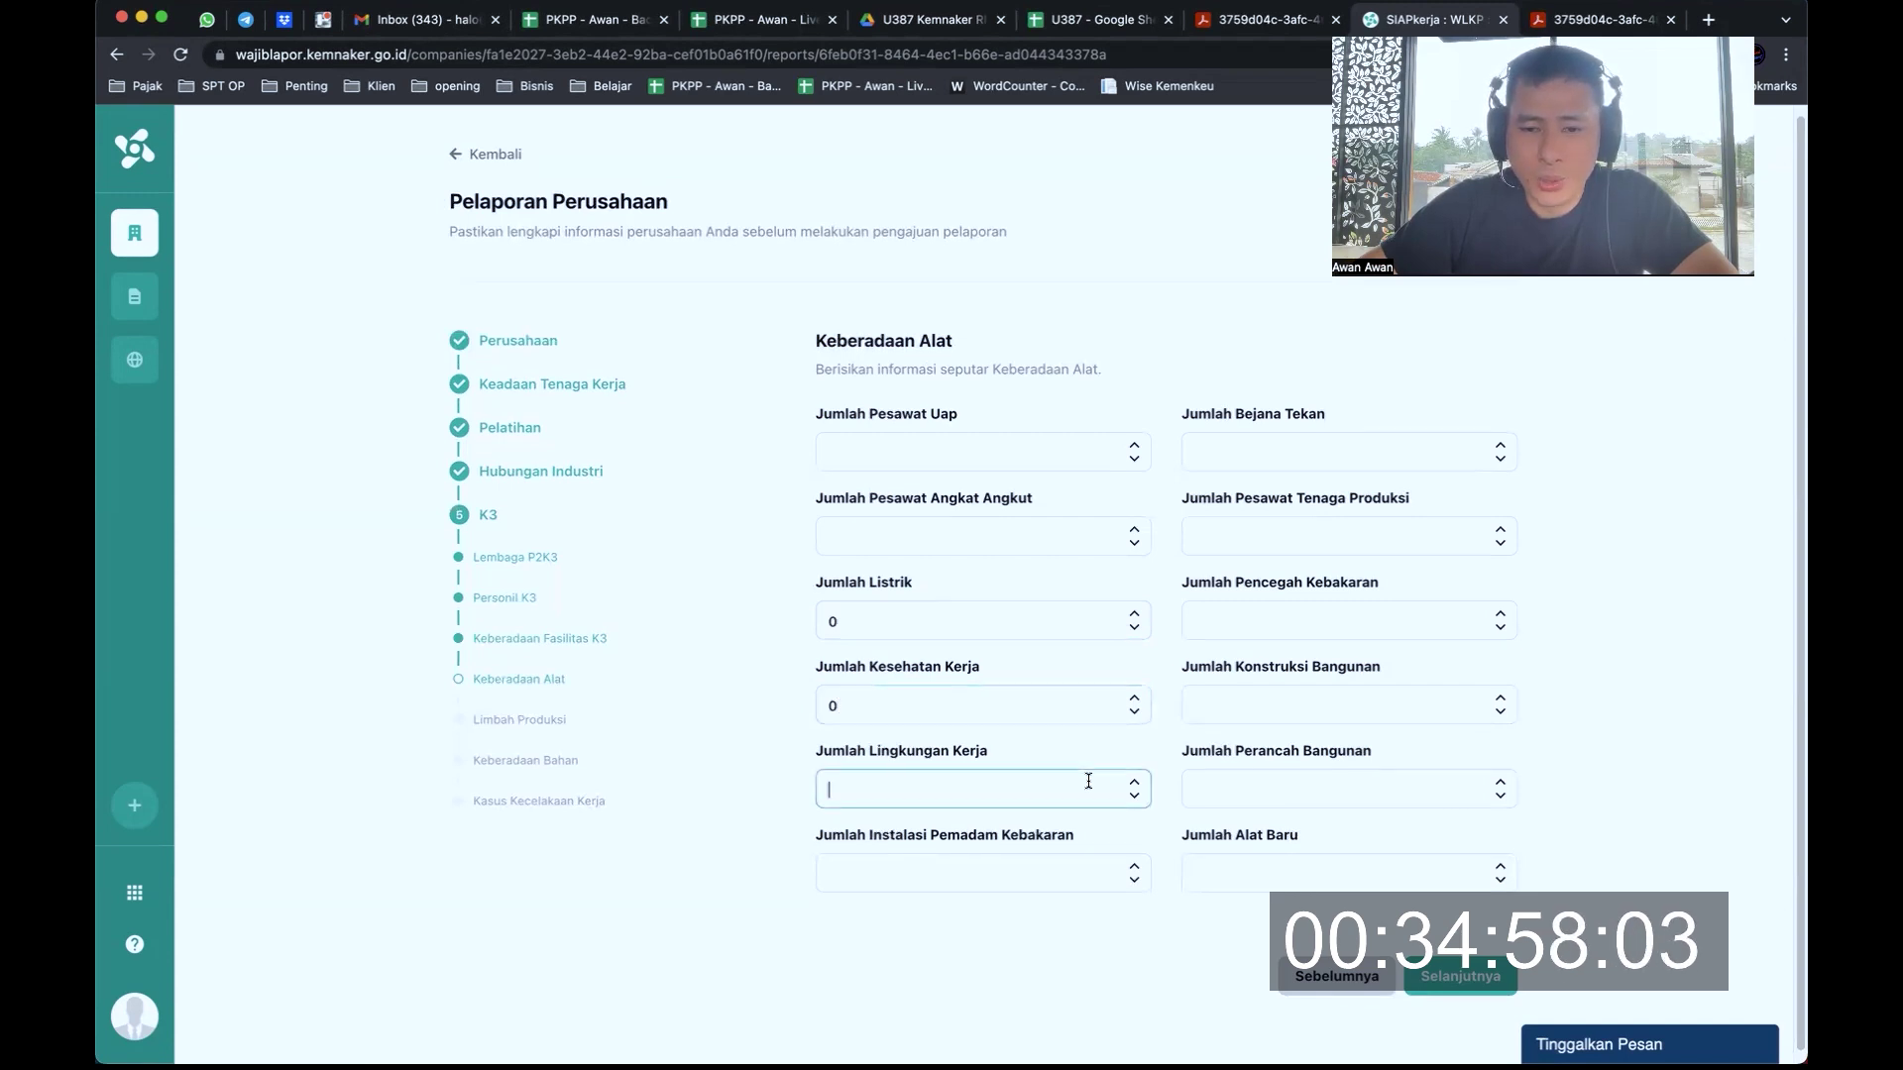
scroll(1089, 781, "down", 1)
scroll(1088, 781, "up", 1)
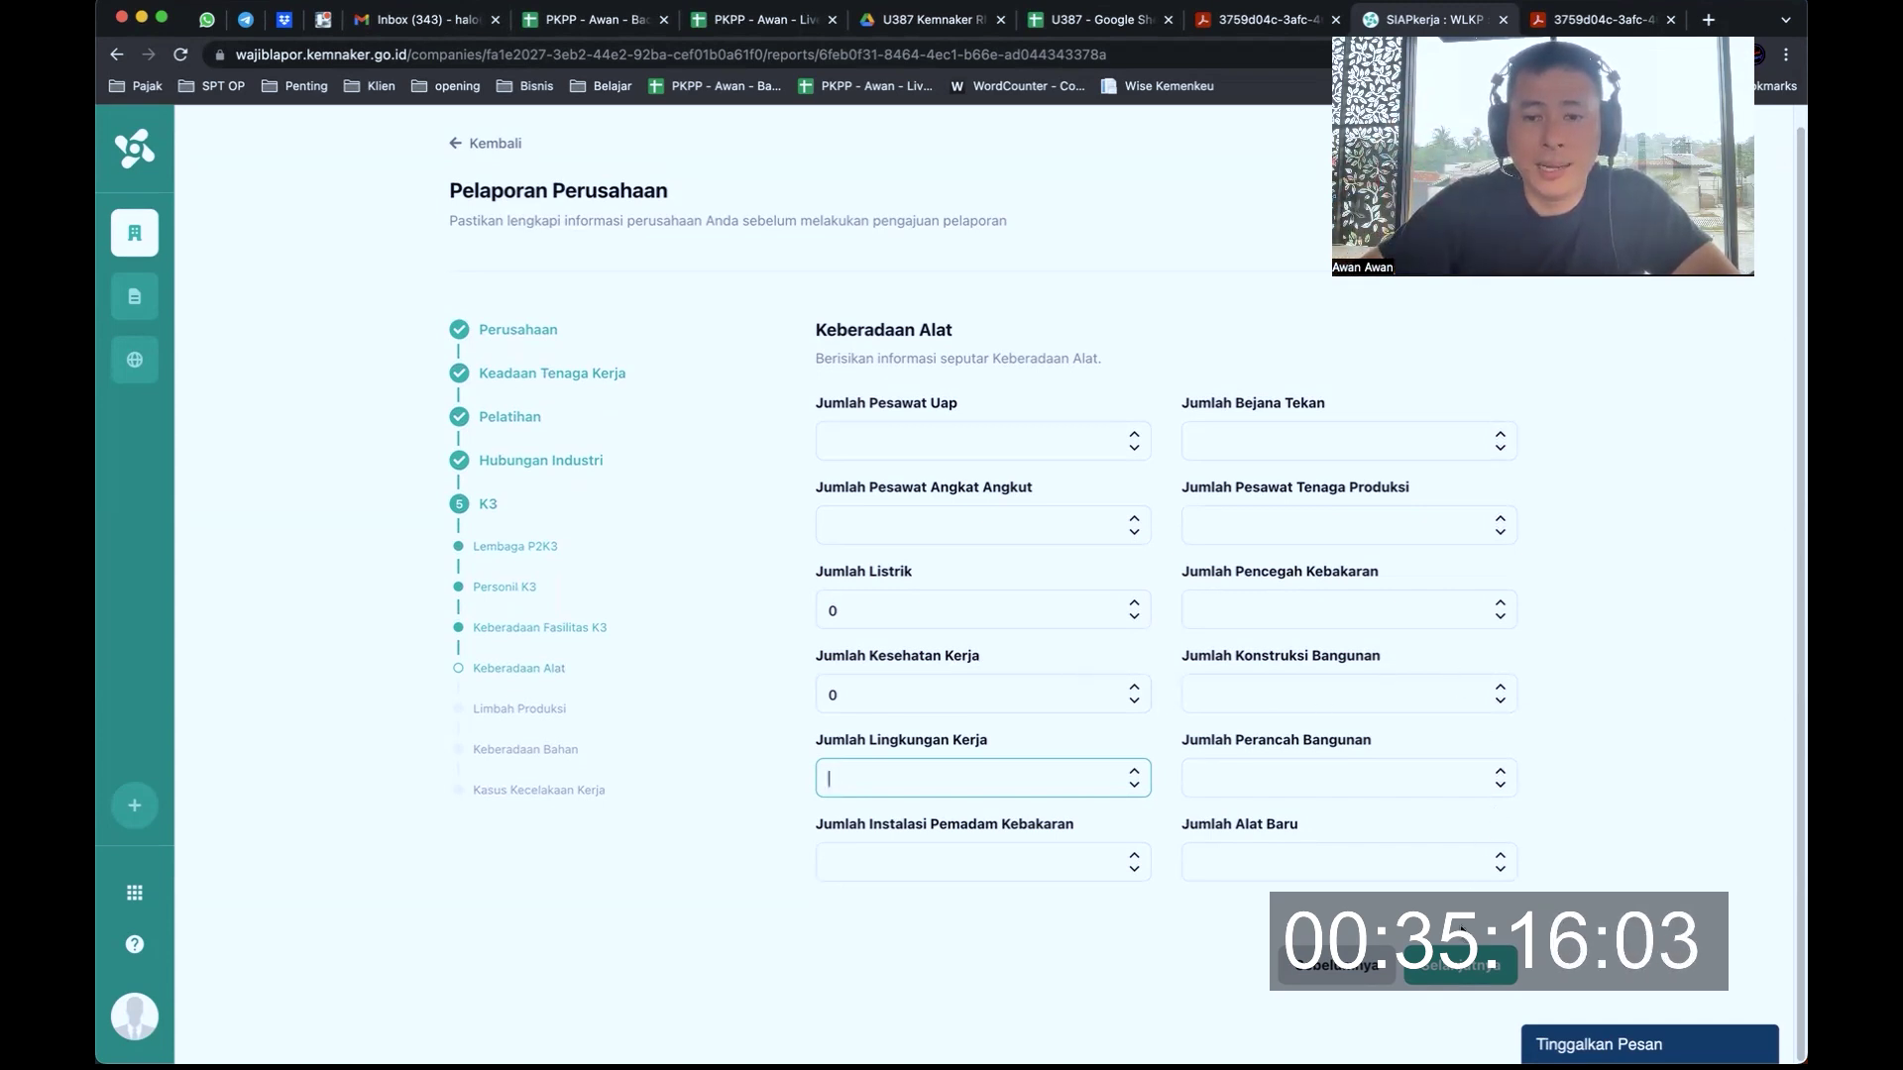
Save the equipment counts; continuing past Limbah Produksi is blocked by an error message
left_click(1457, 957)
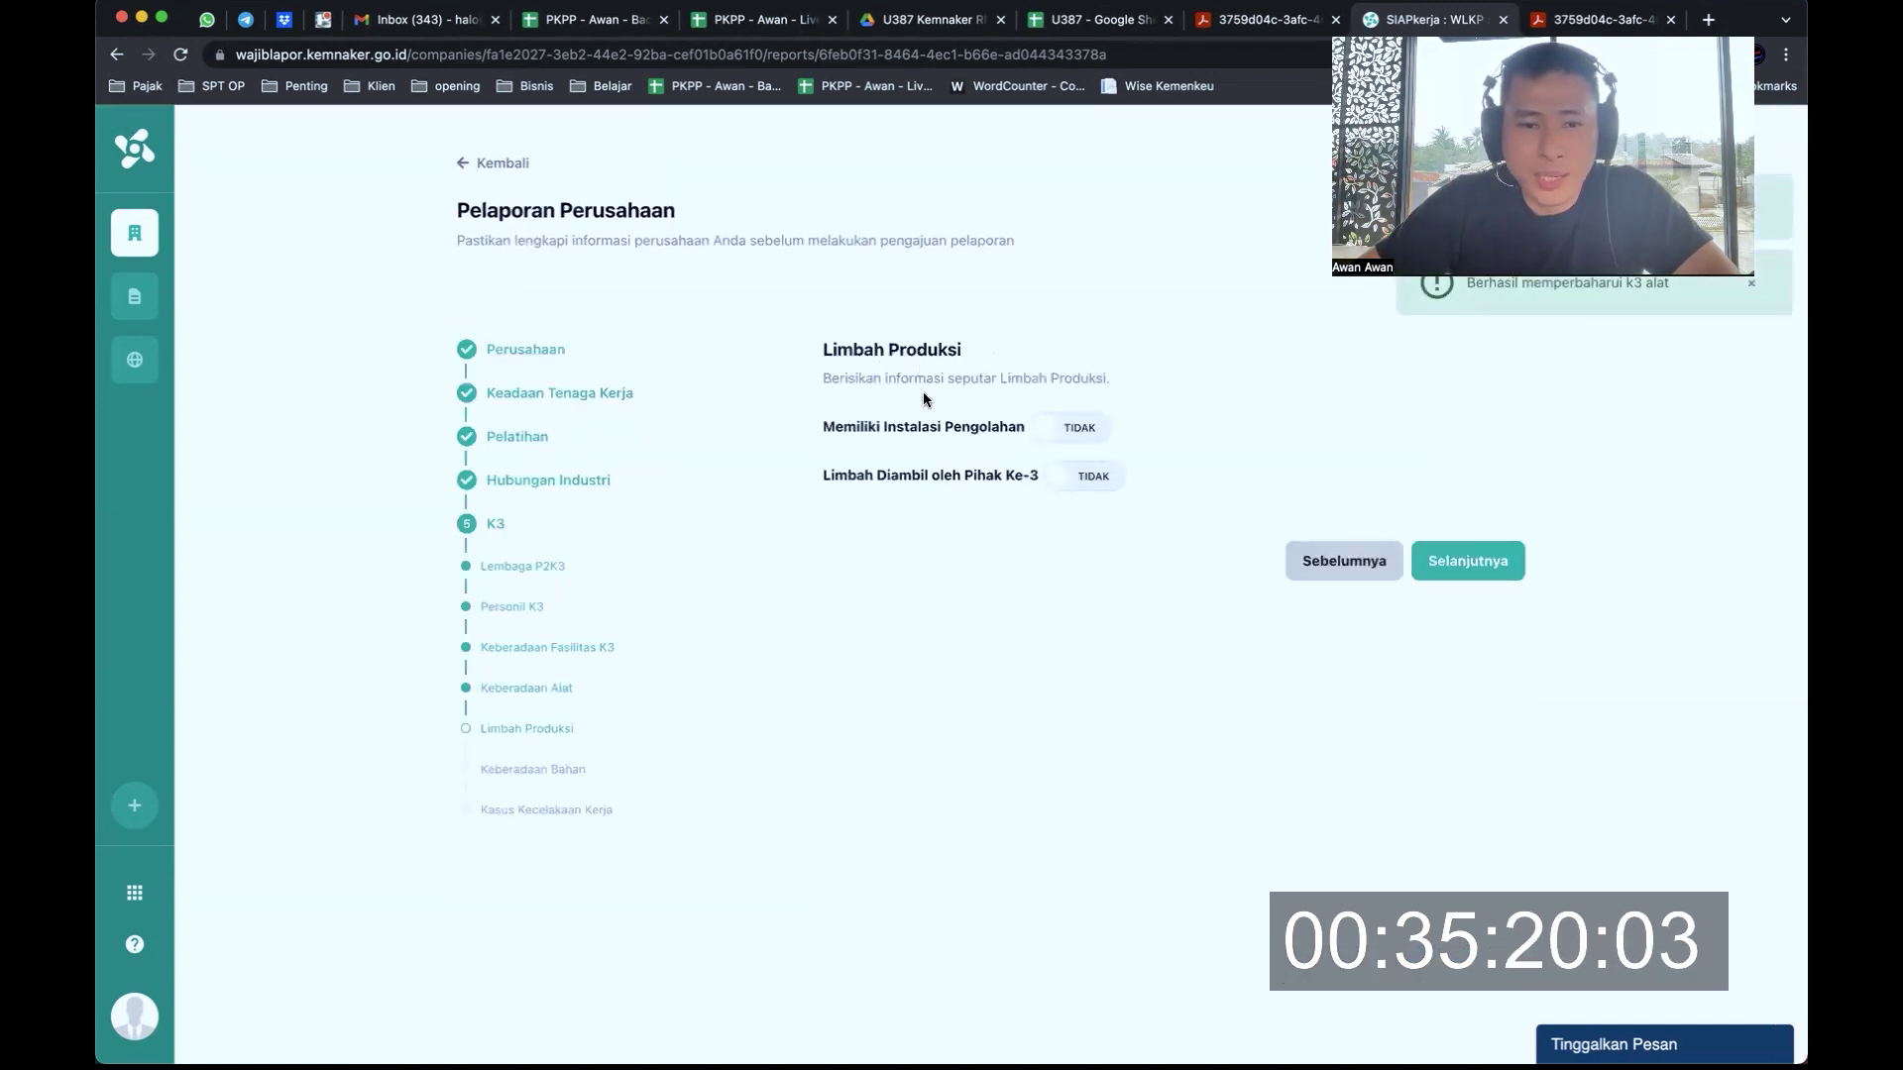
left_click_drag(860, 427, 962, 431)
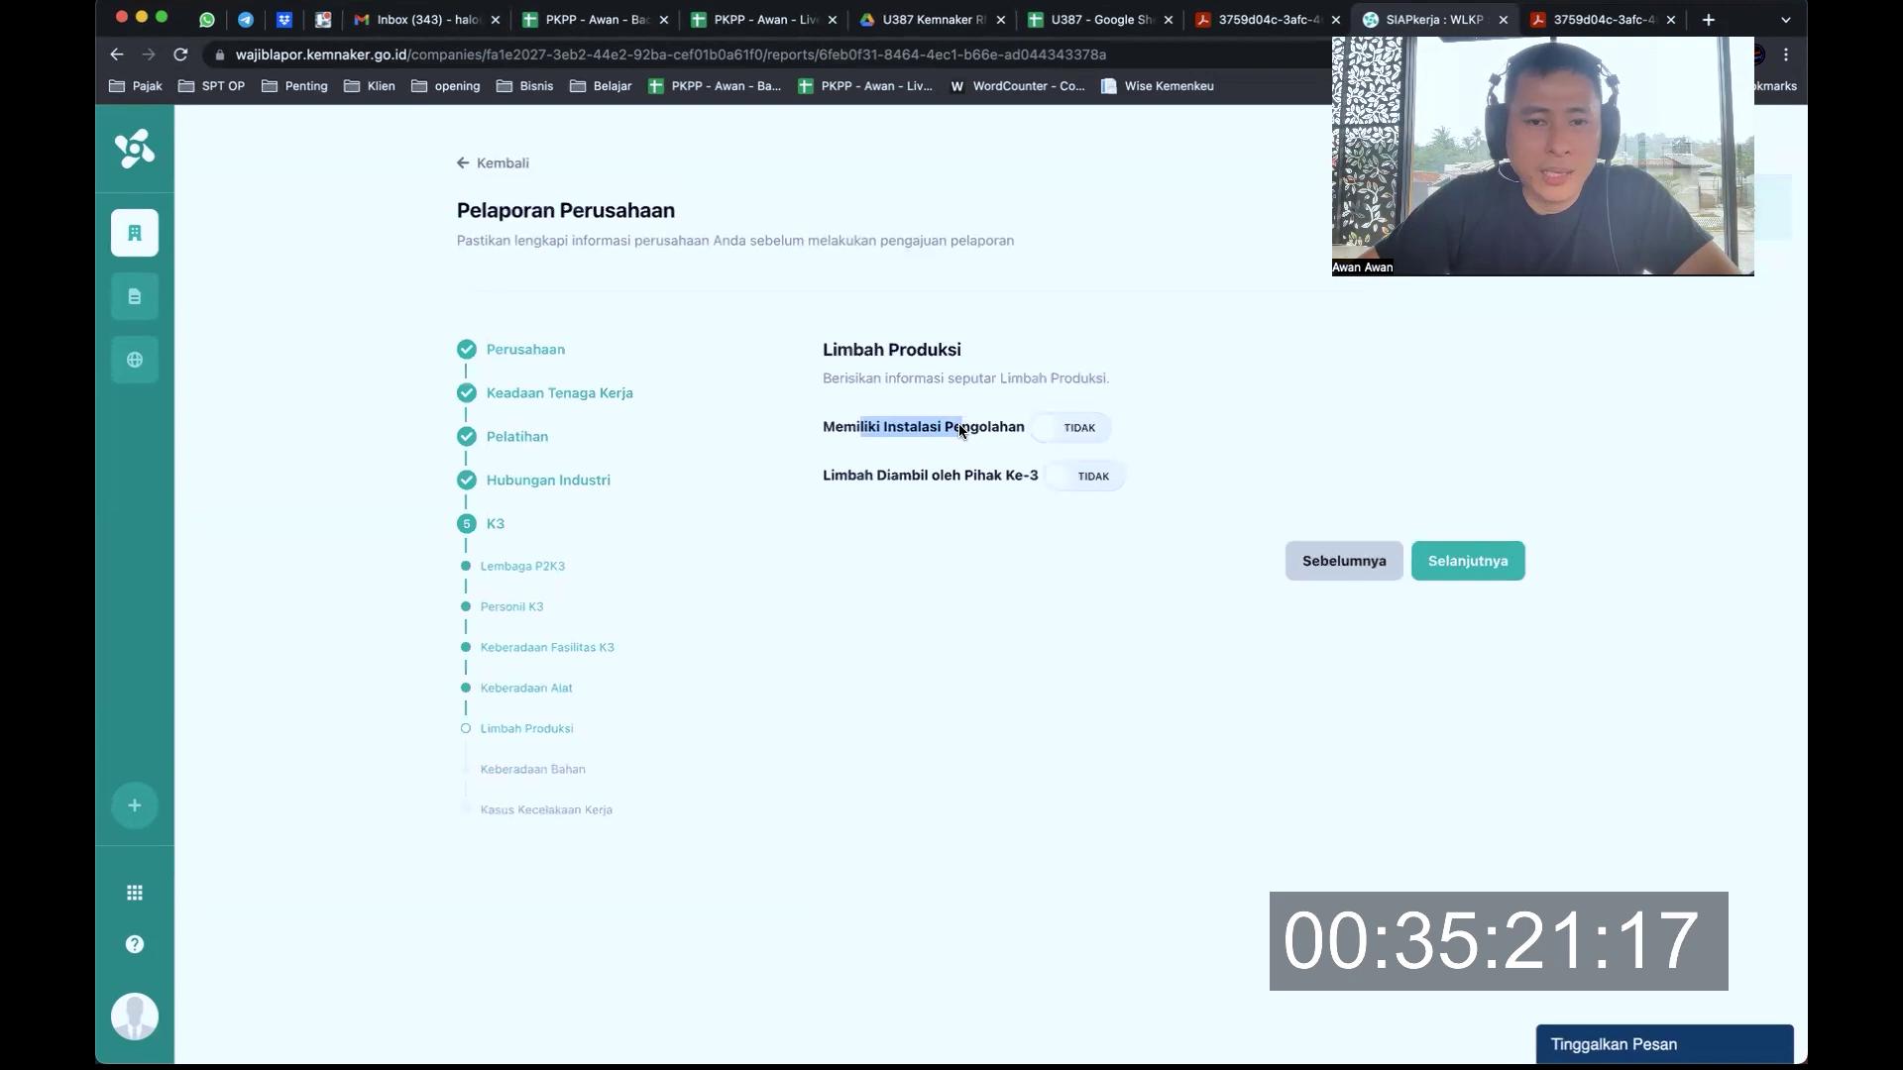
left_click(1283, 503)
left_click(1482, 567)
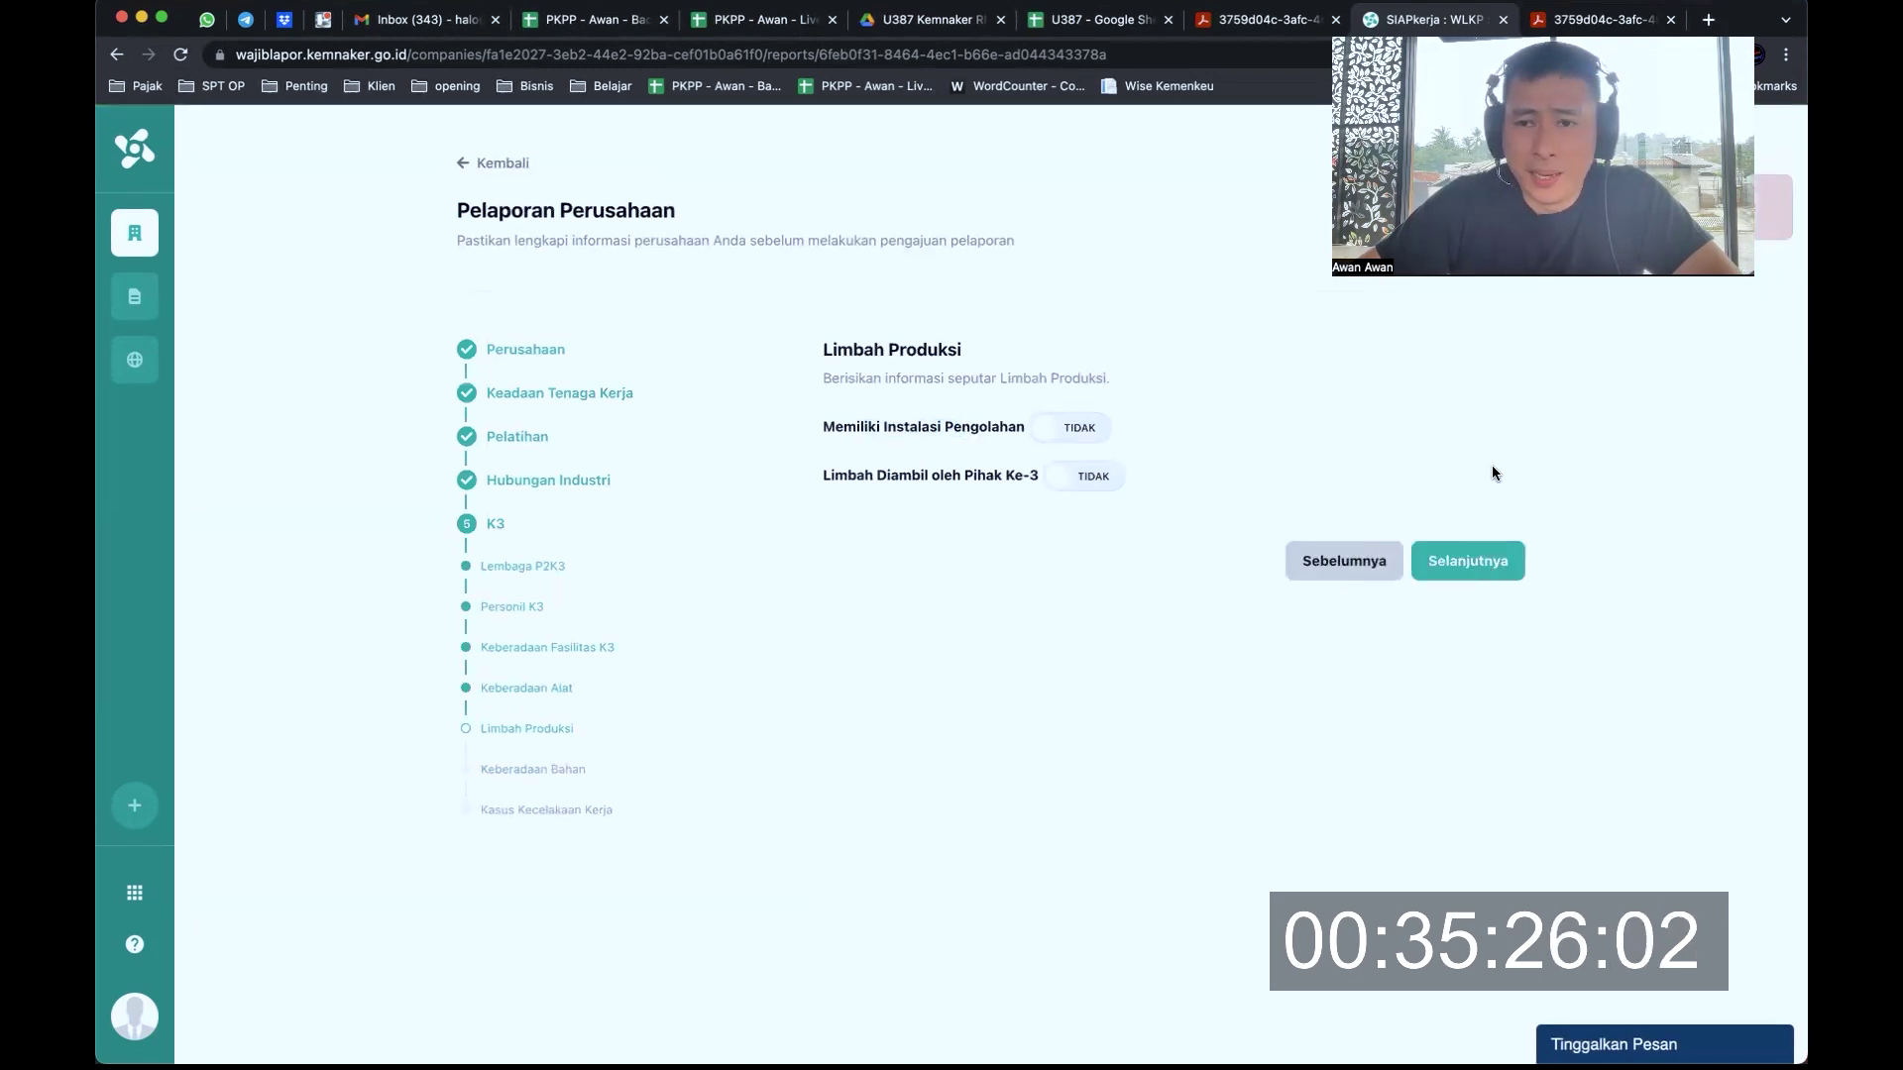
left_click(1461, 555)
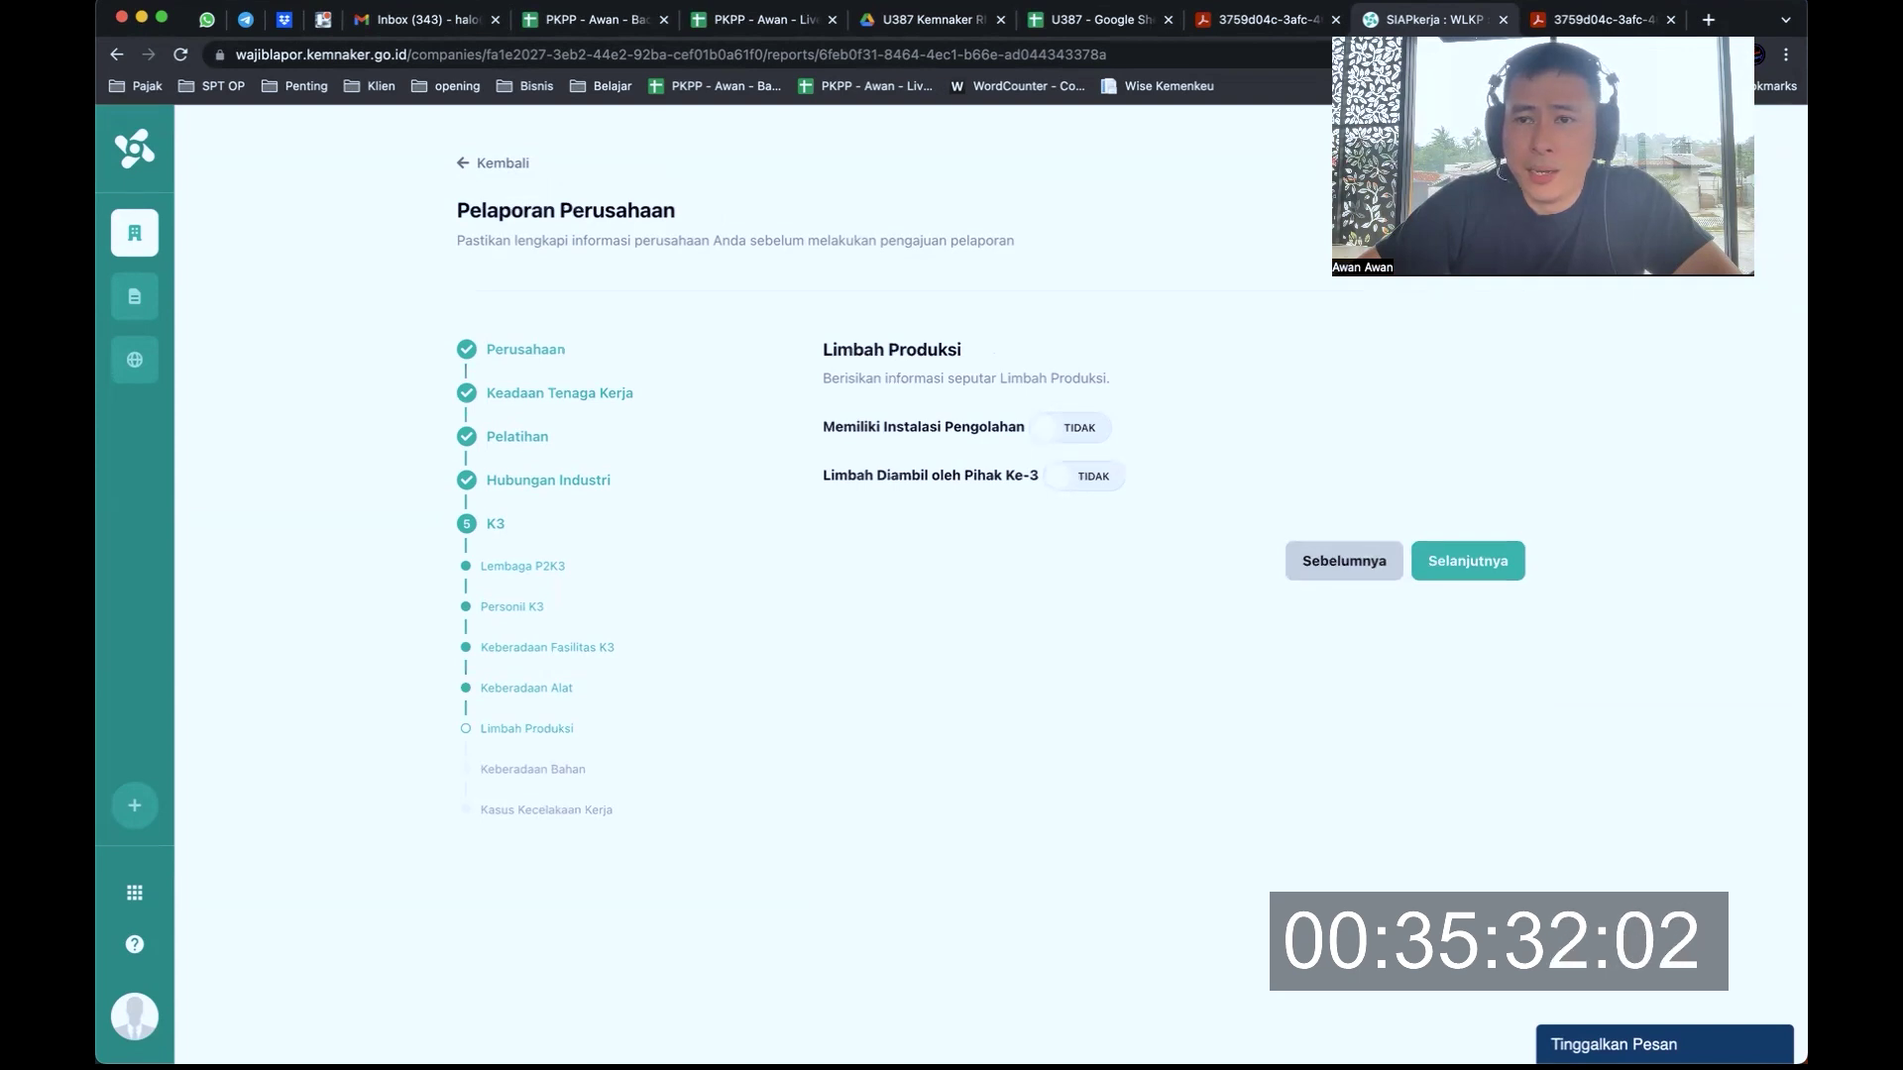
left_click(1473, 561)
left_click_drag(1514, 207, 1612, 208)
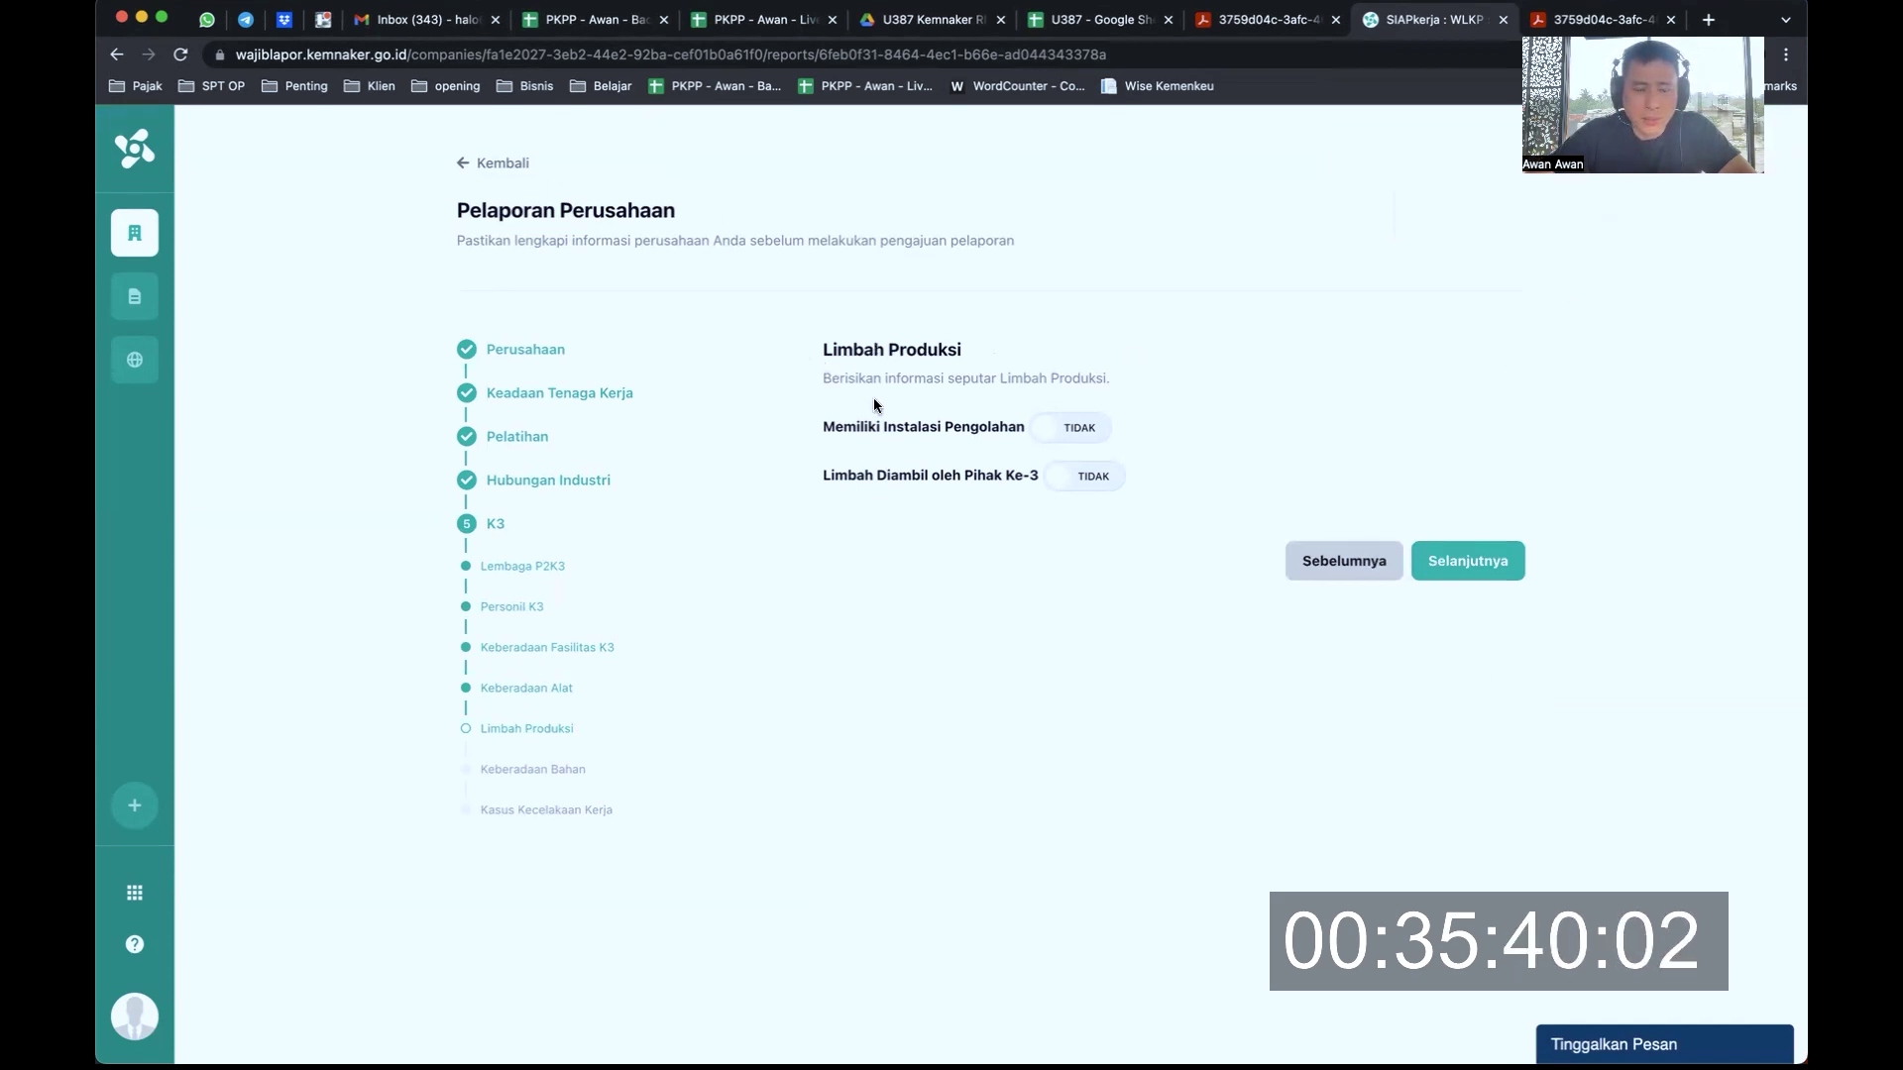
Answer YA to Memiliki Instalasi Pengolahan on the Limbah Produksi step
left_click_drag(844, 427, 977, 430)
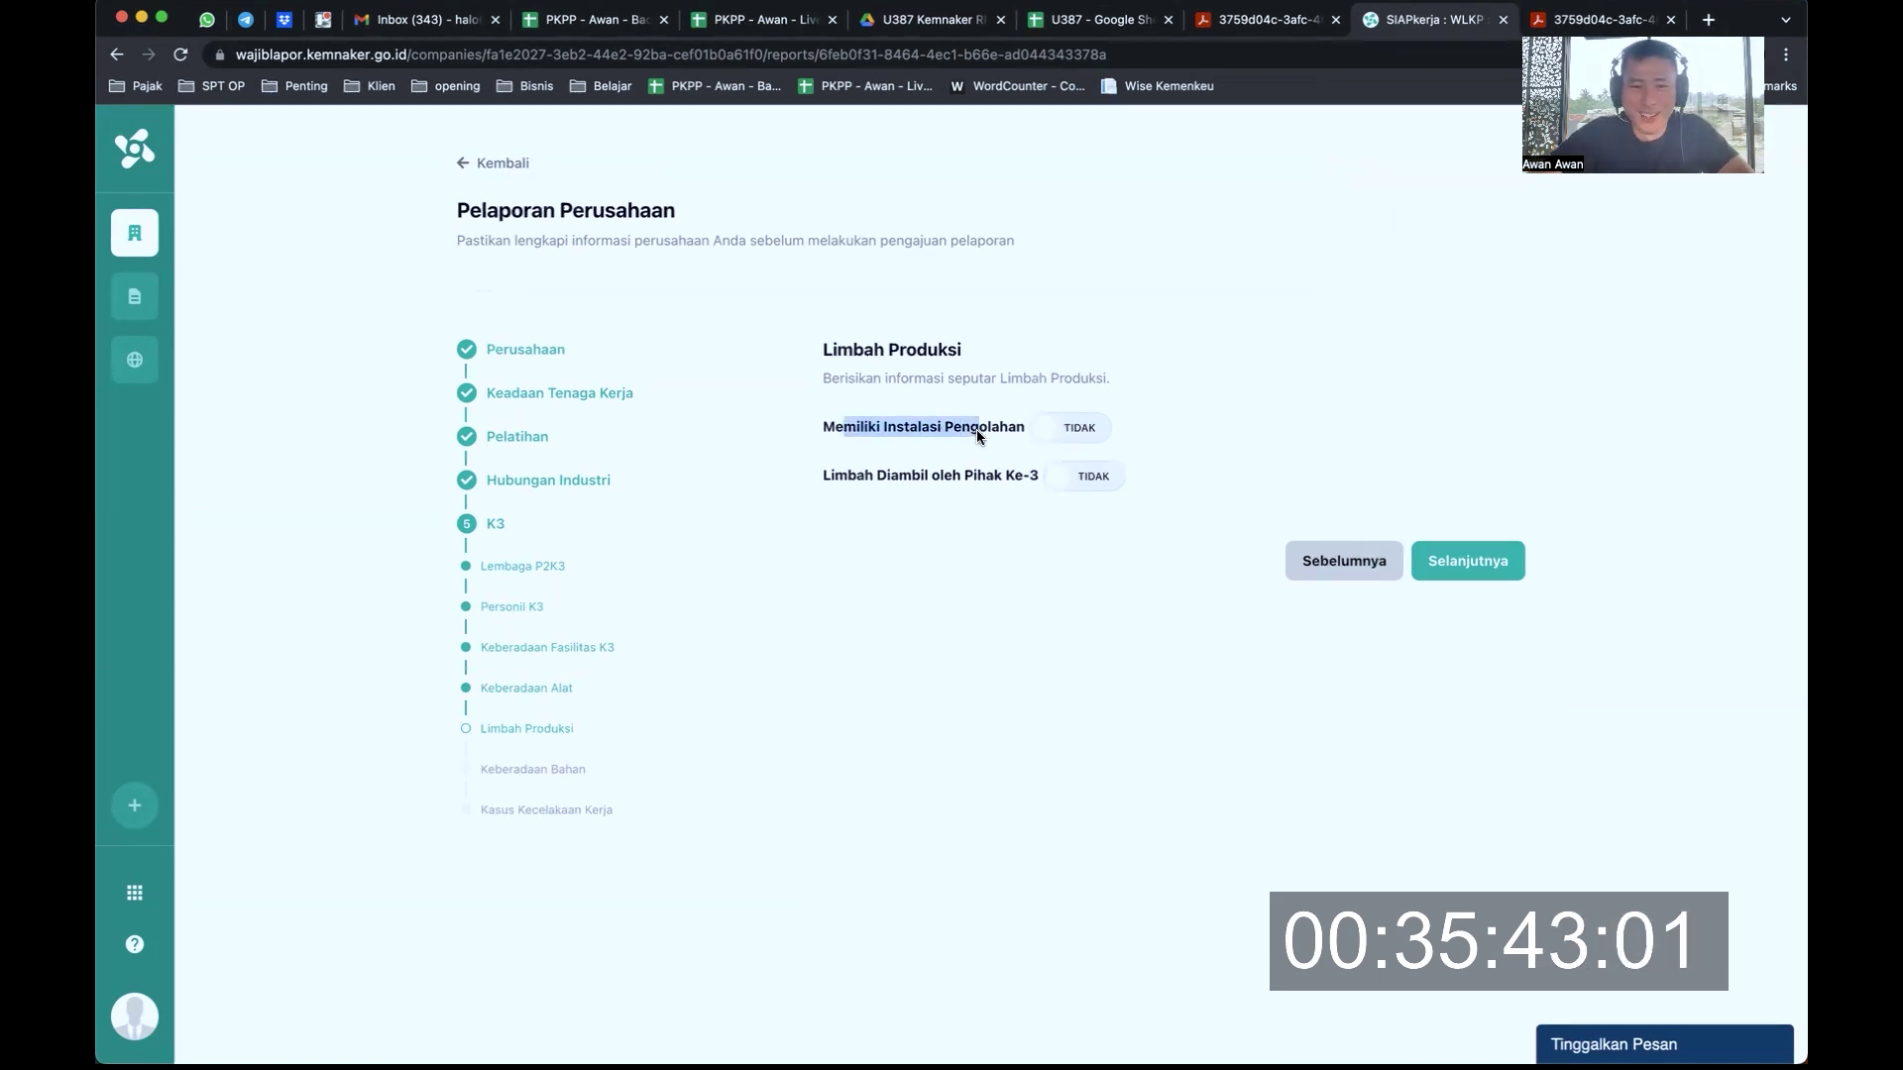
left_click(1077, 432)
left_click_drag(889, 476, 954, 475)
Set third-party waste collection to YA with 10 Liter, and save Limbah Produksi
left_click(1073, 476)
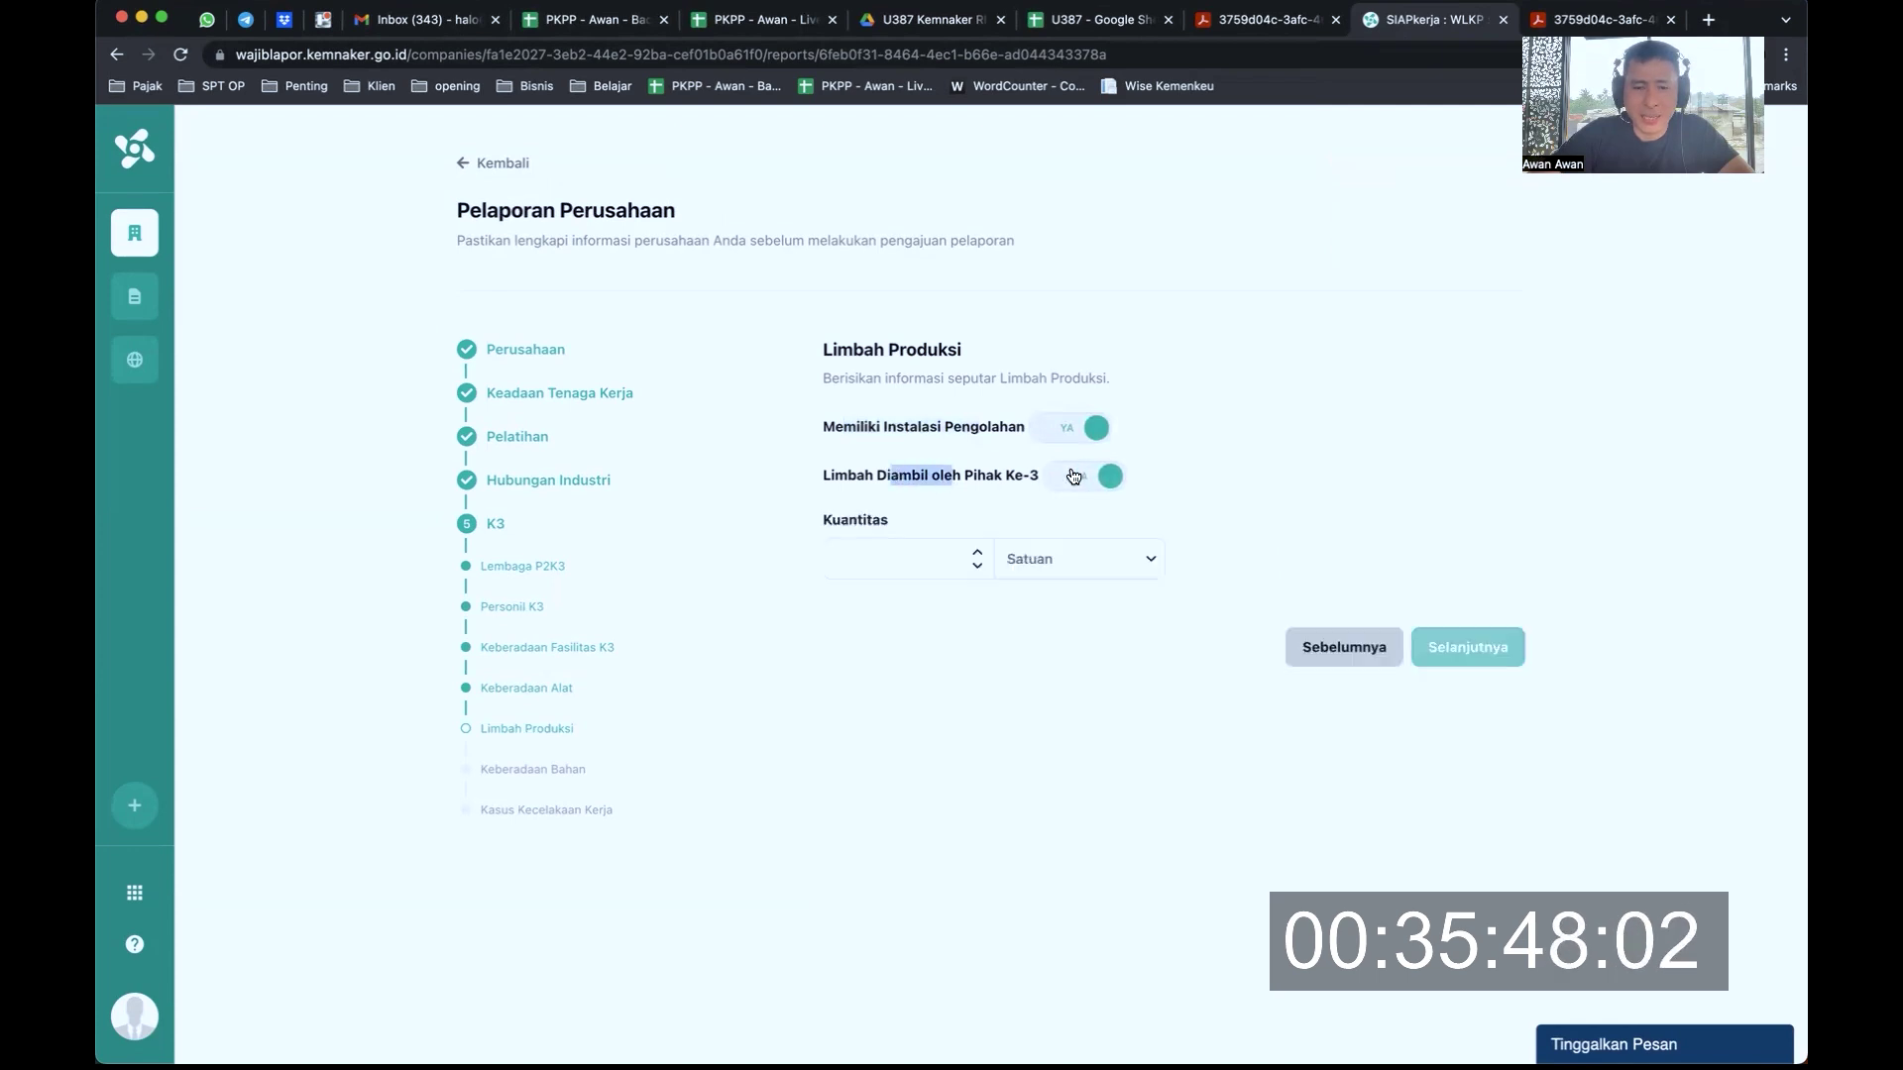
left_click(977, 552)
left_click(977, 565)
left_click(1077, 567)
left_click(1140, 559)
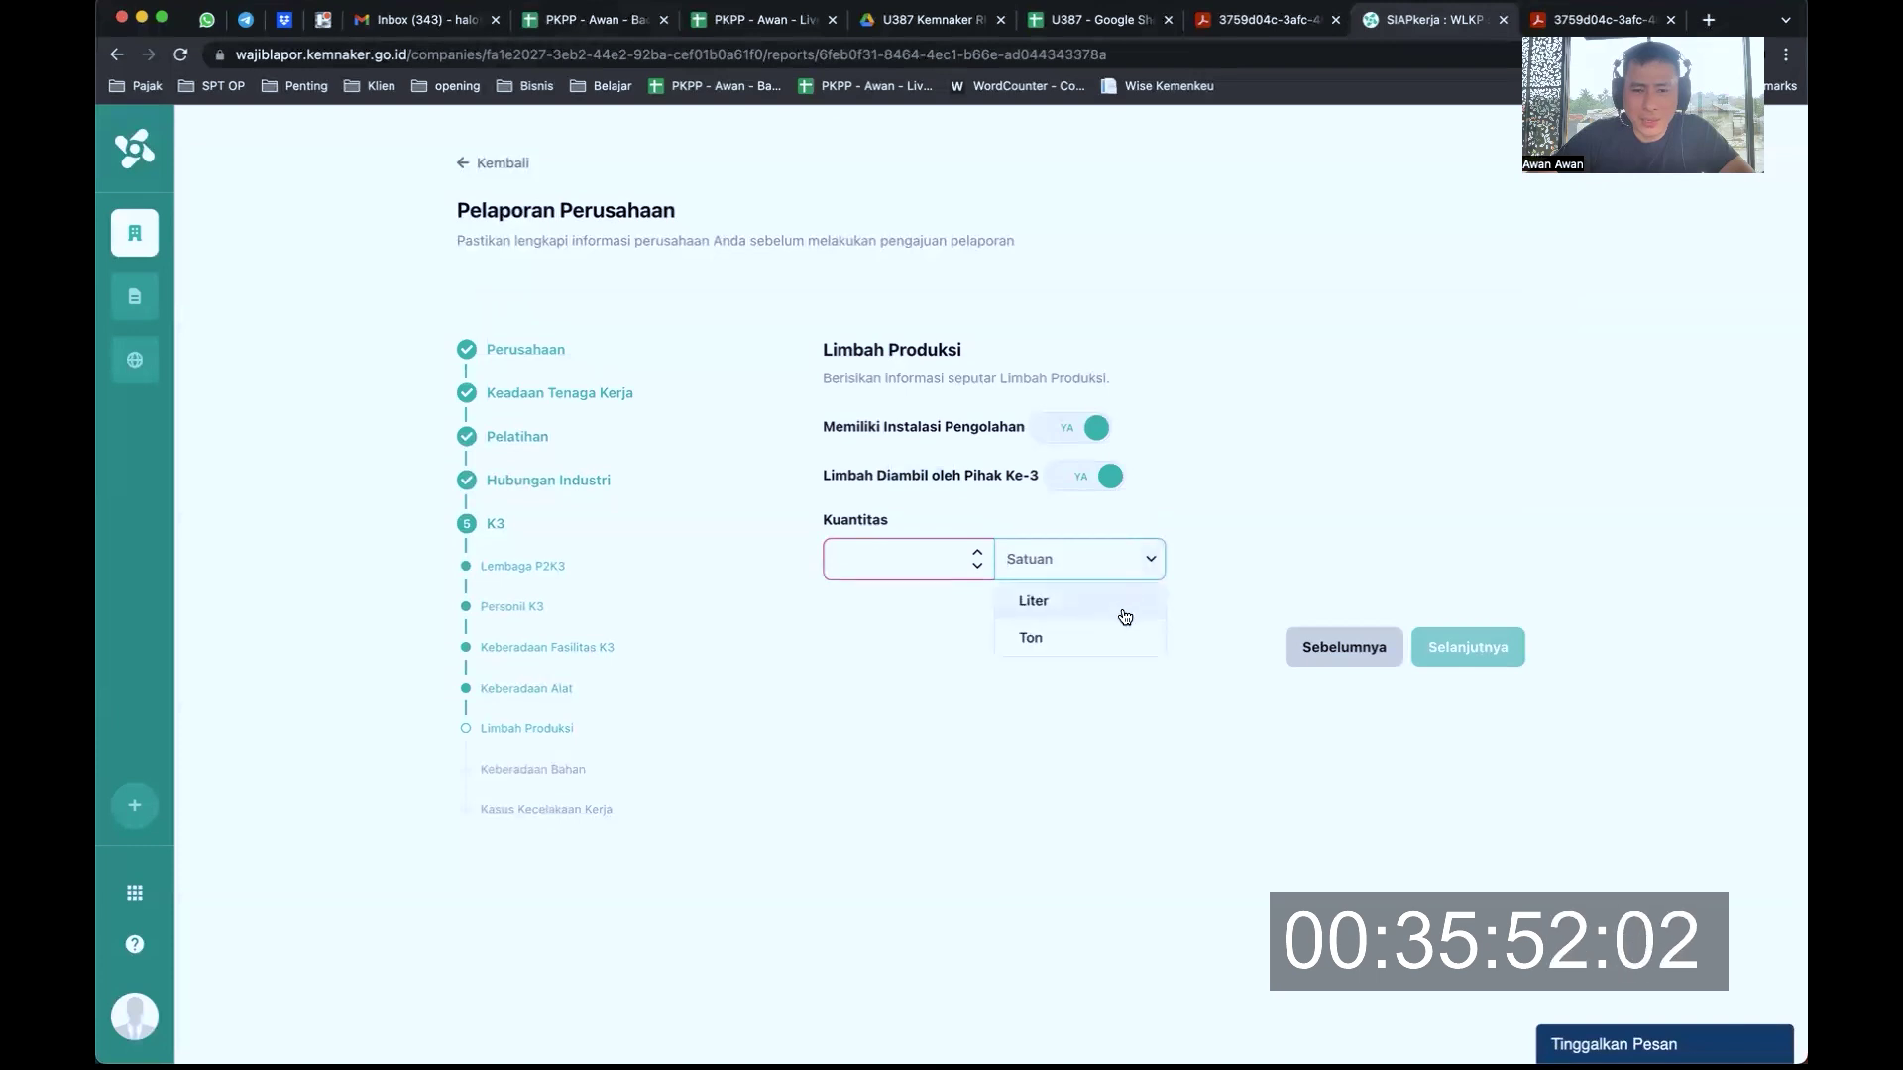
left_click(1116, 608)
left_click(930, 547)
type("10")
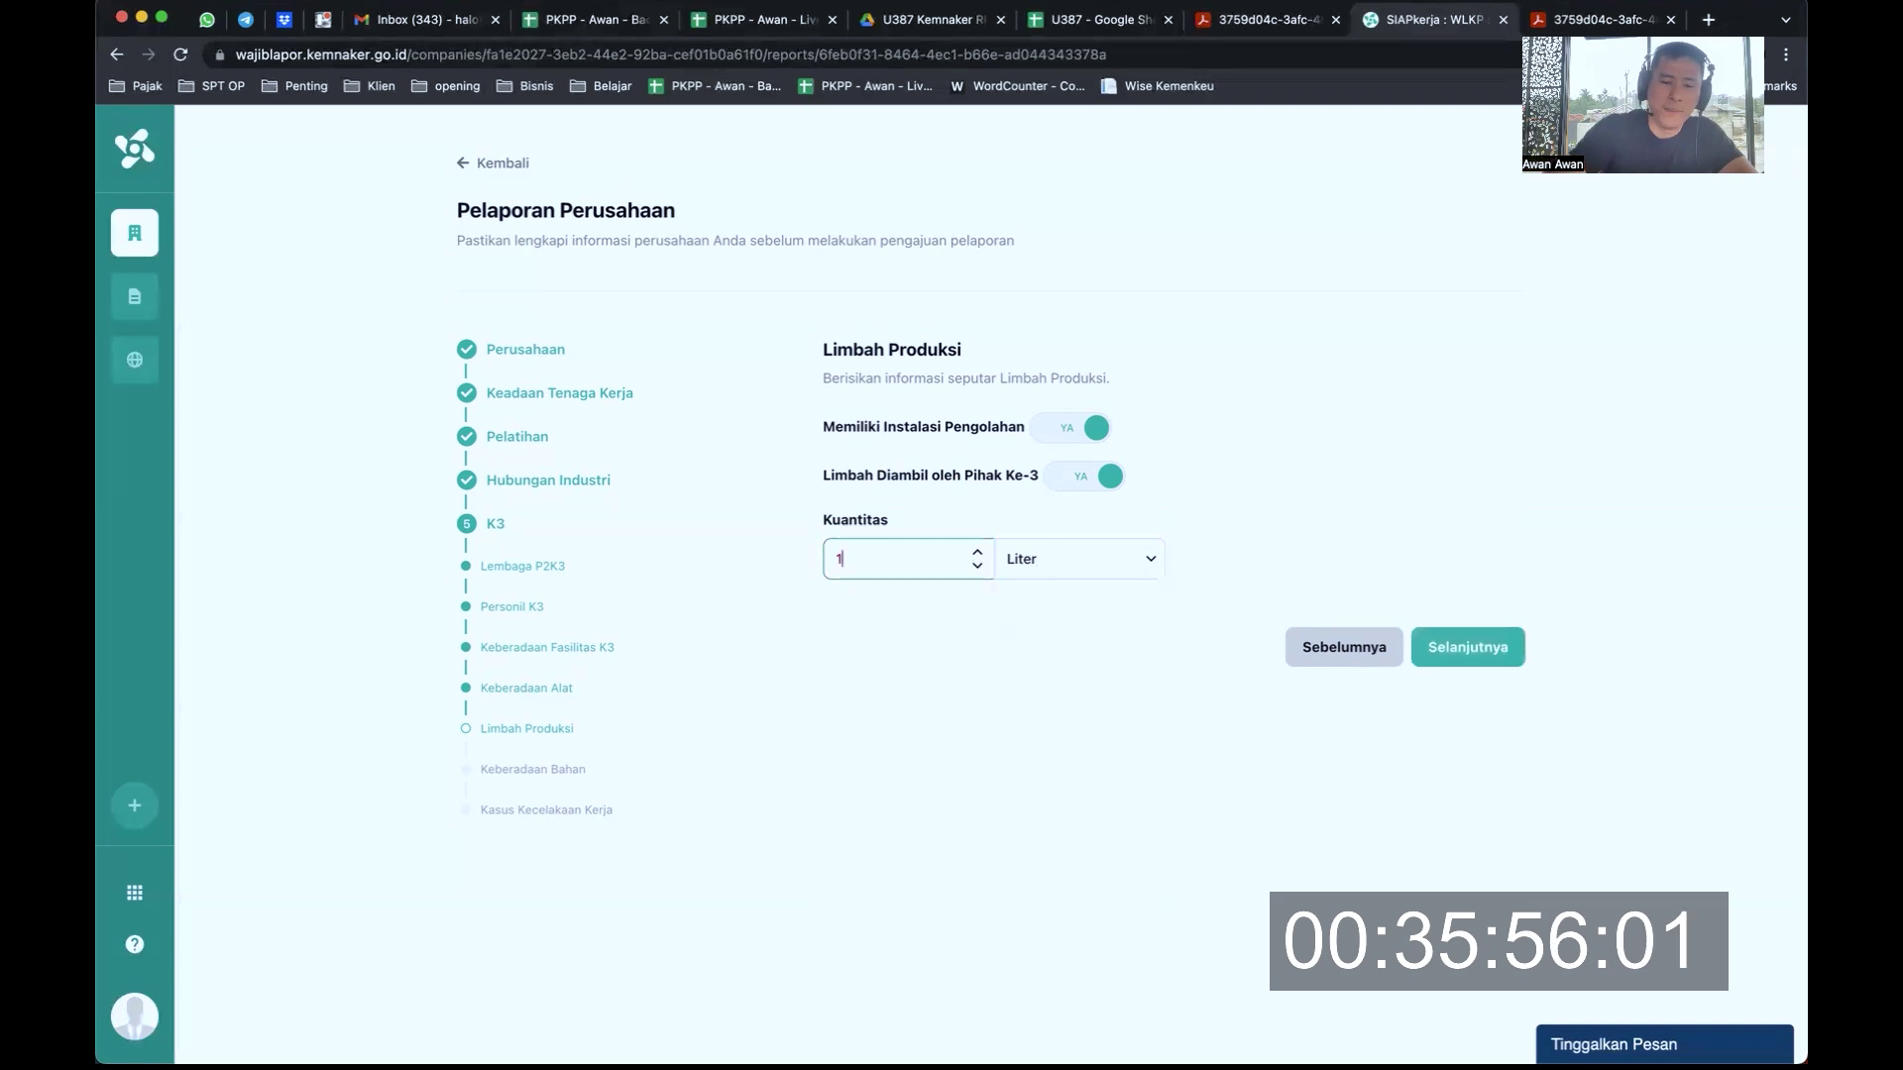
left_click(1167, 457)
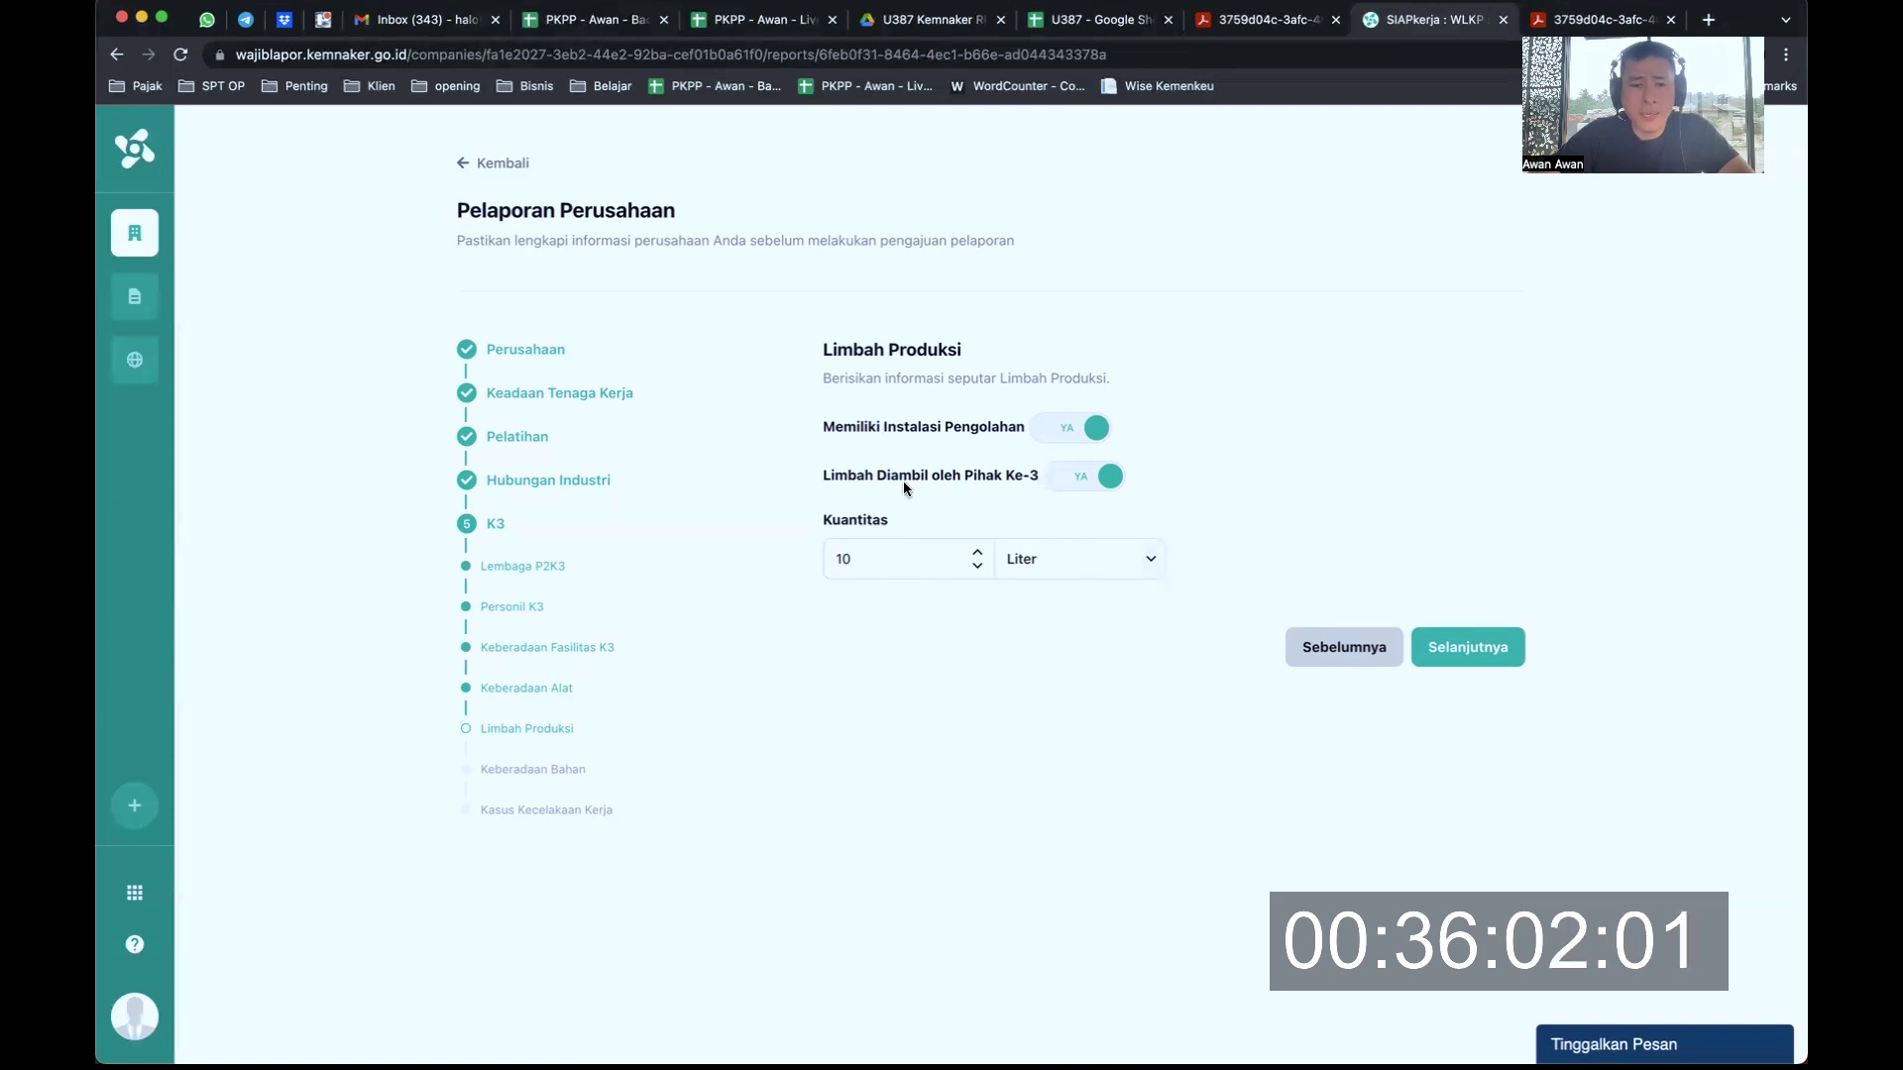
left_click_drag(866, 480, 941, 481)
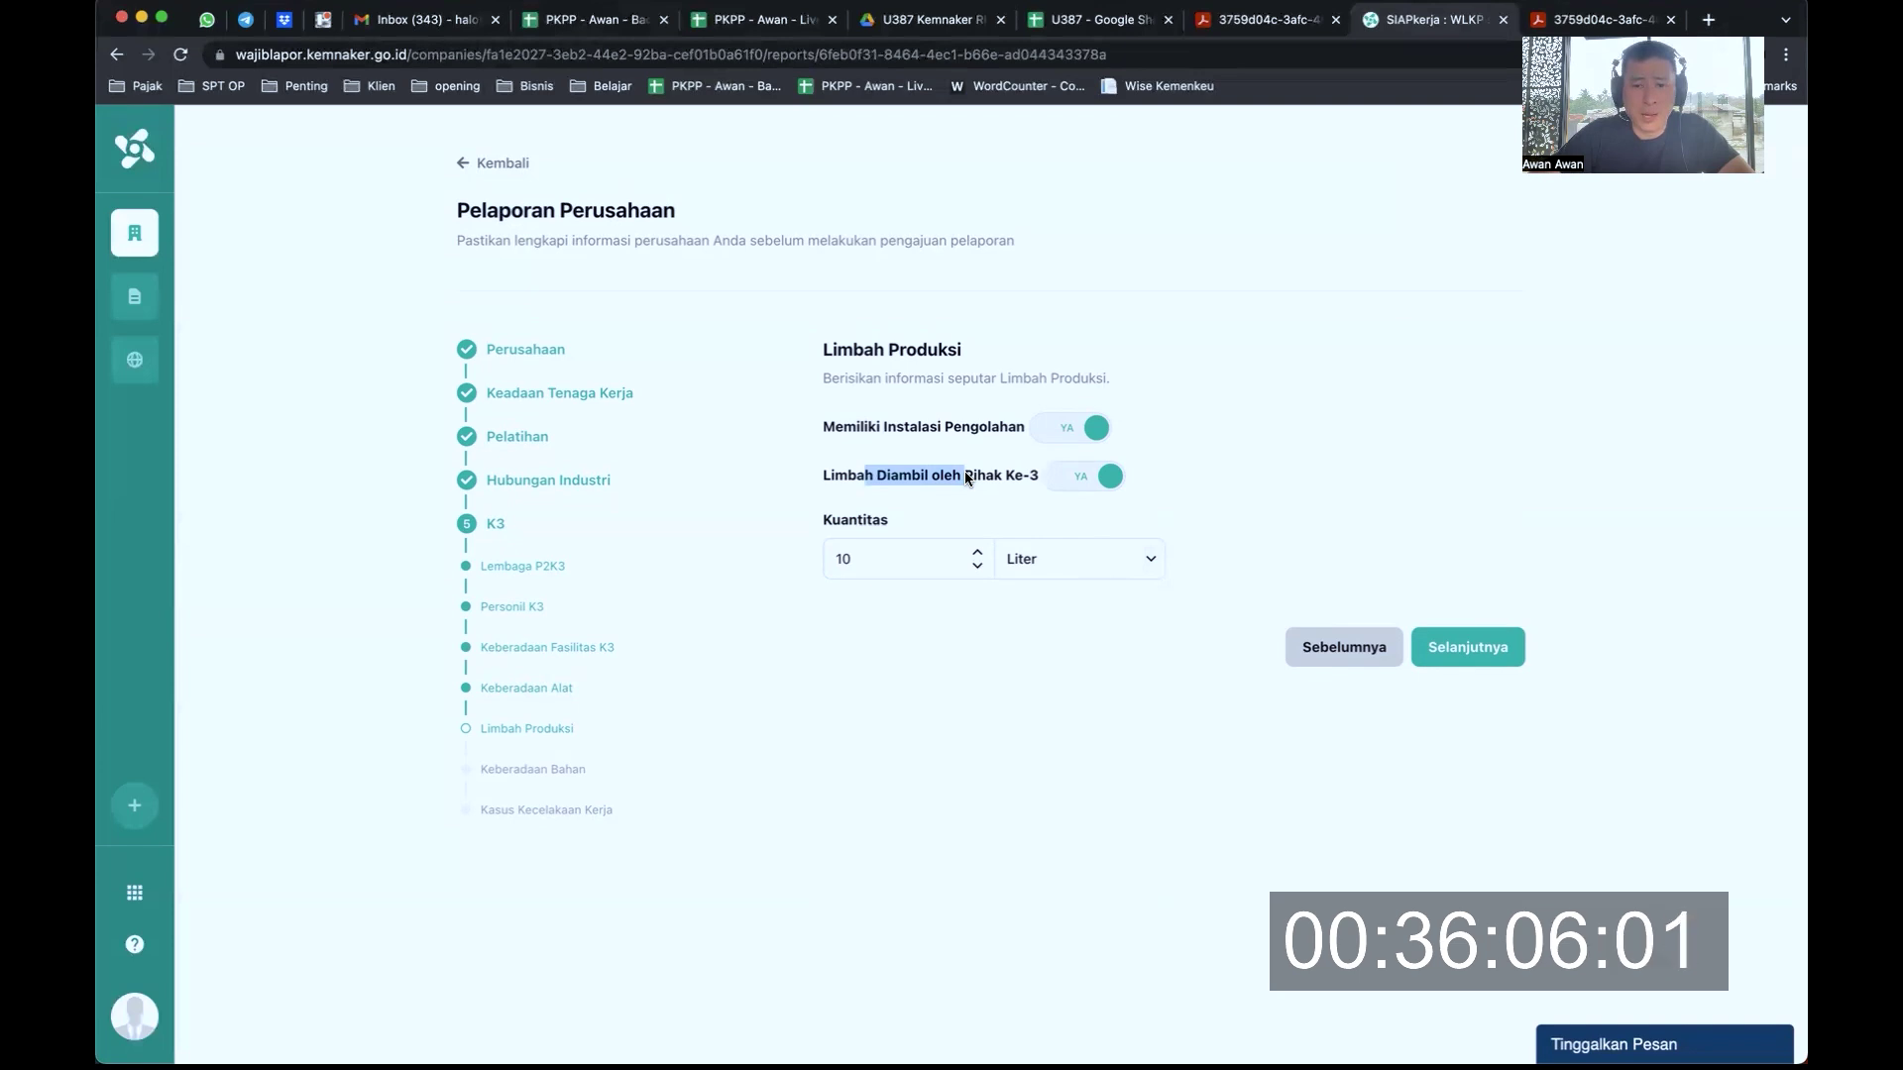
left_click(1372, 573)
left_click(1459, 650)
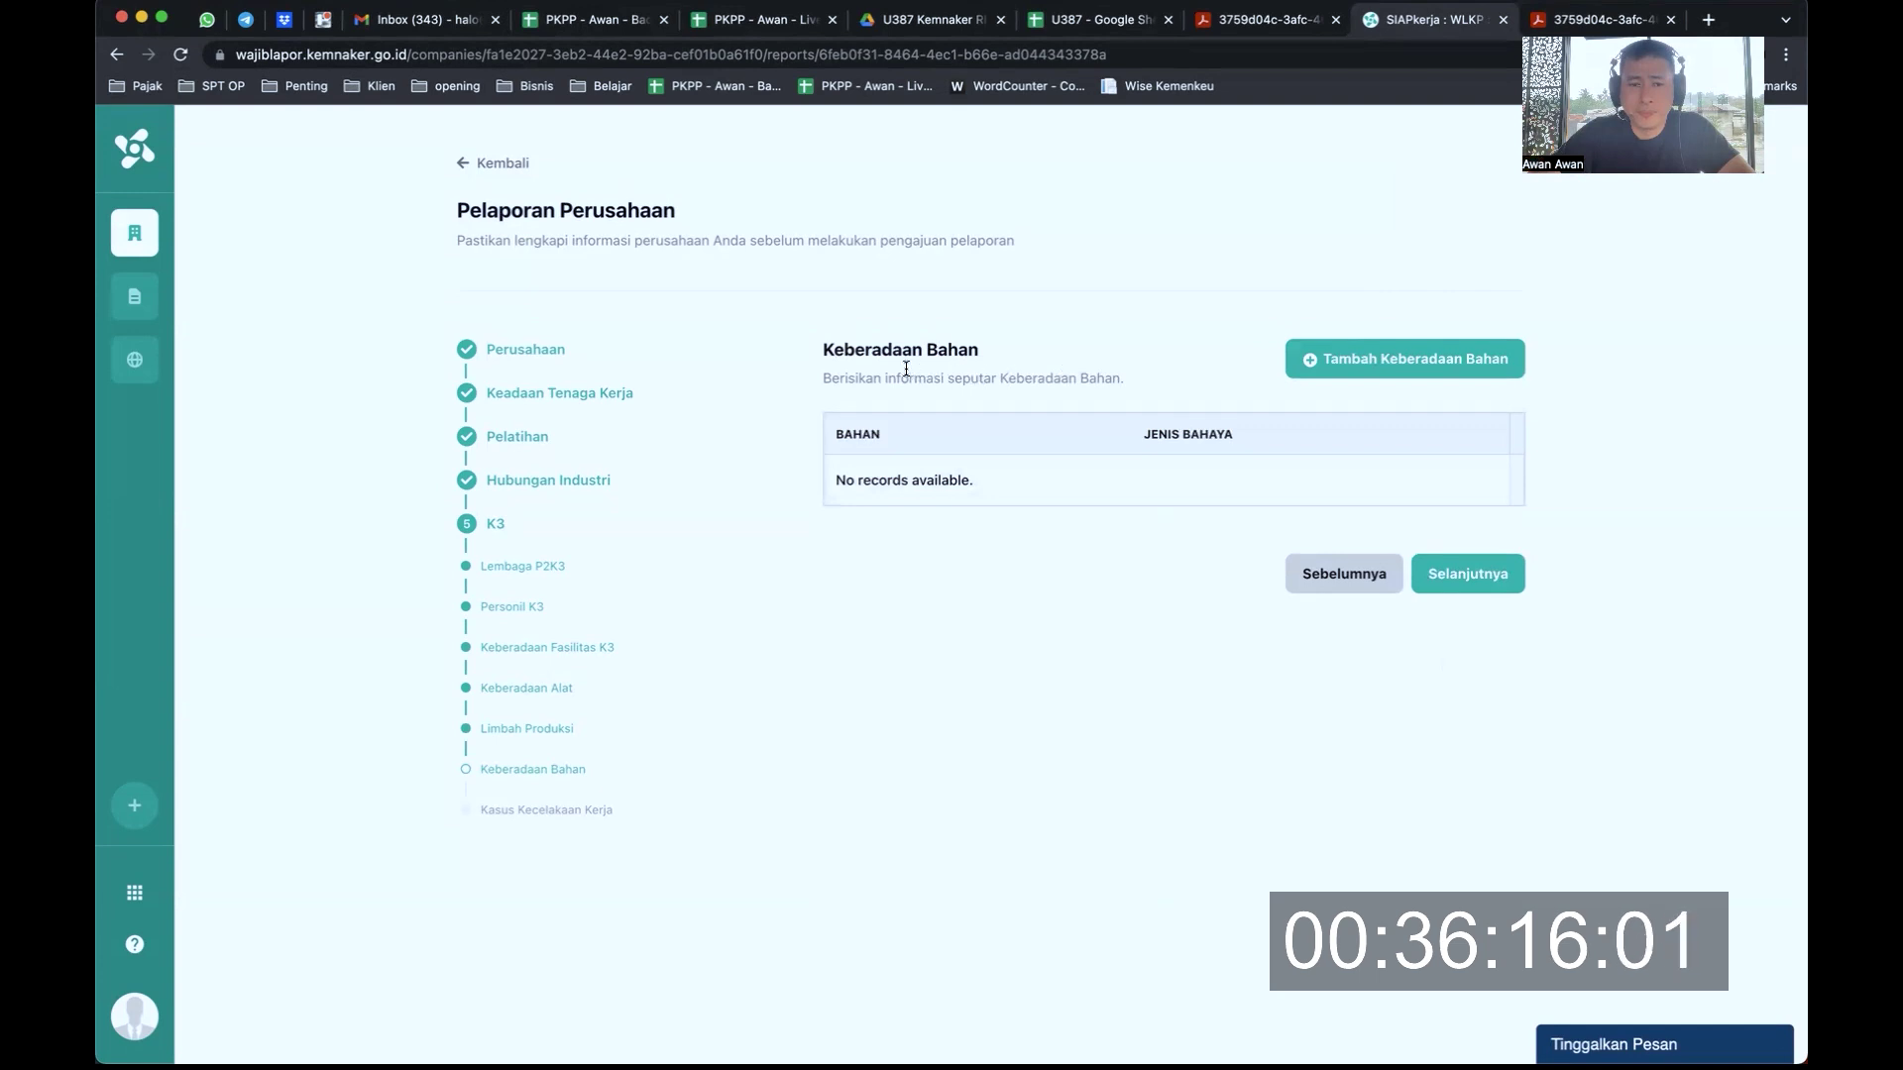
Cancel the new material form, leaving Keberadaan Bahan empty, and continue to accident cases
left_click_drag(866, 353, 1068, 376)
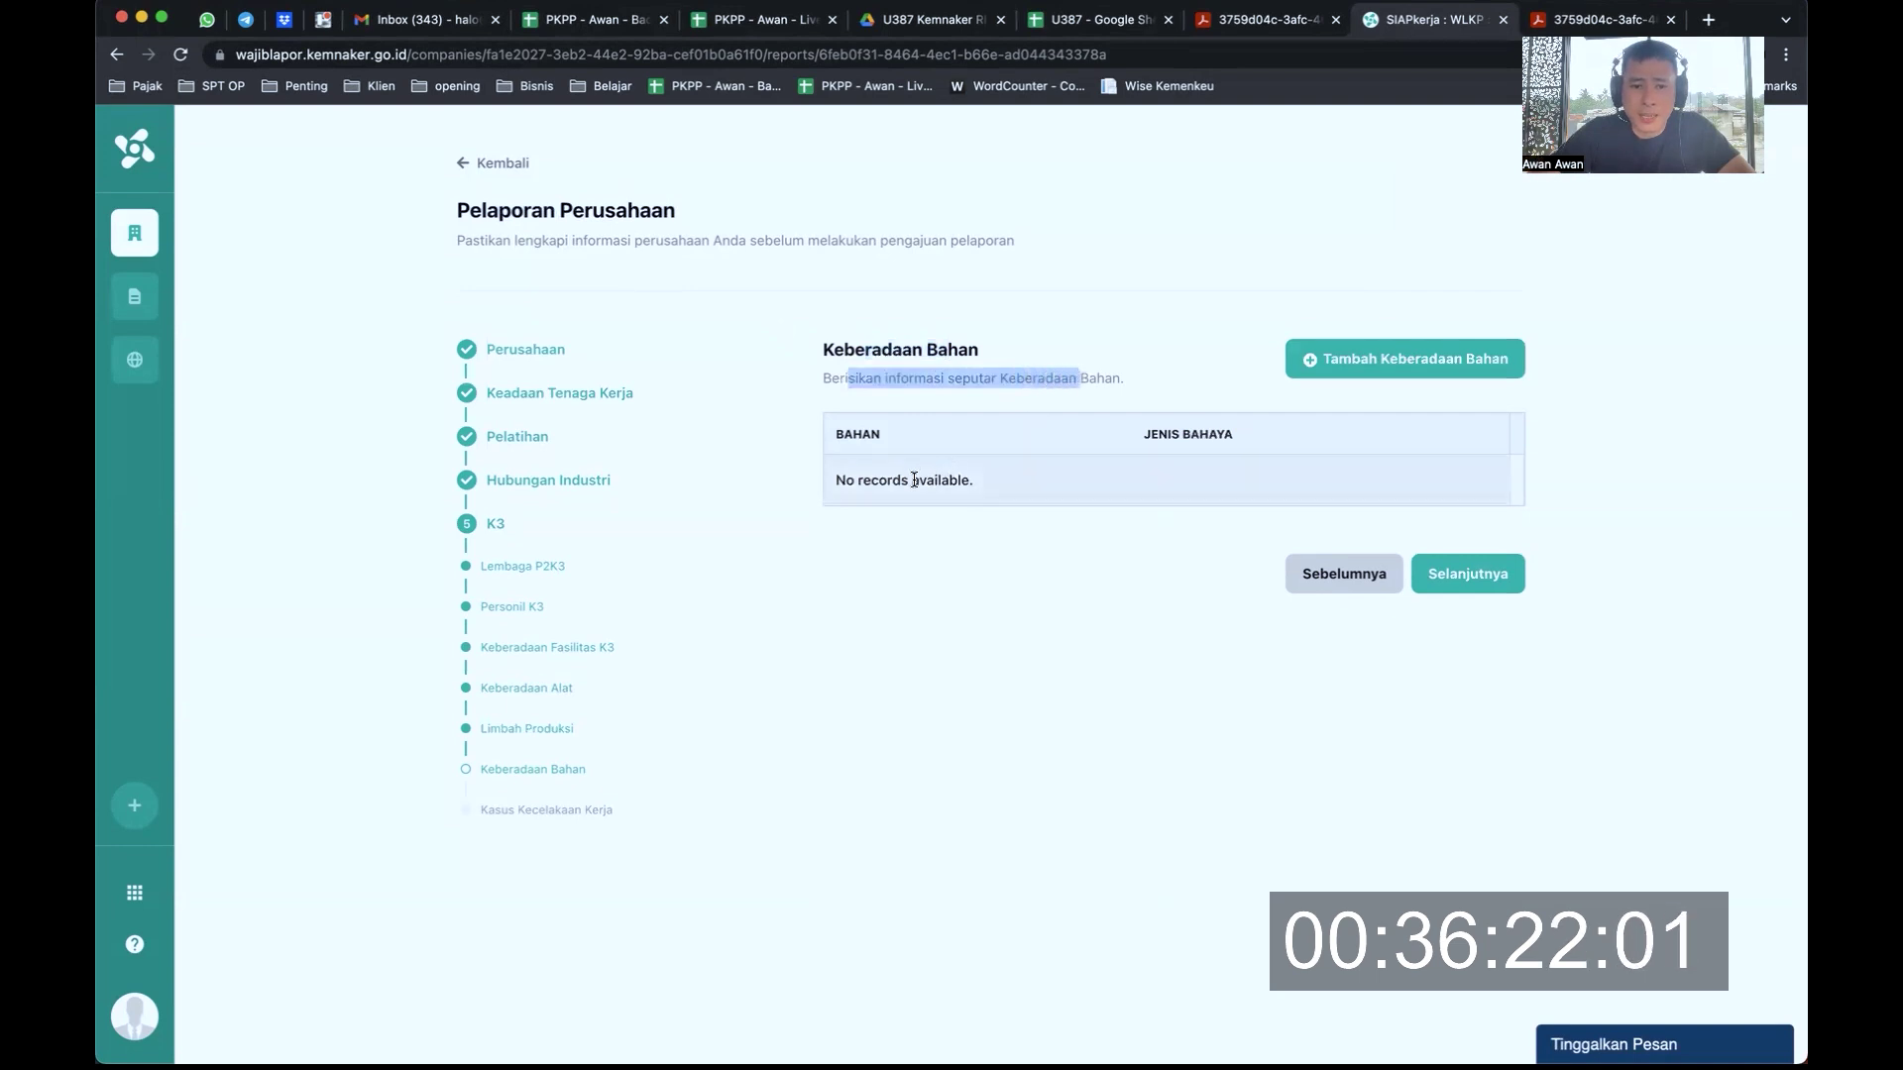
left_click(1361, 358)
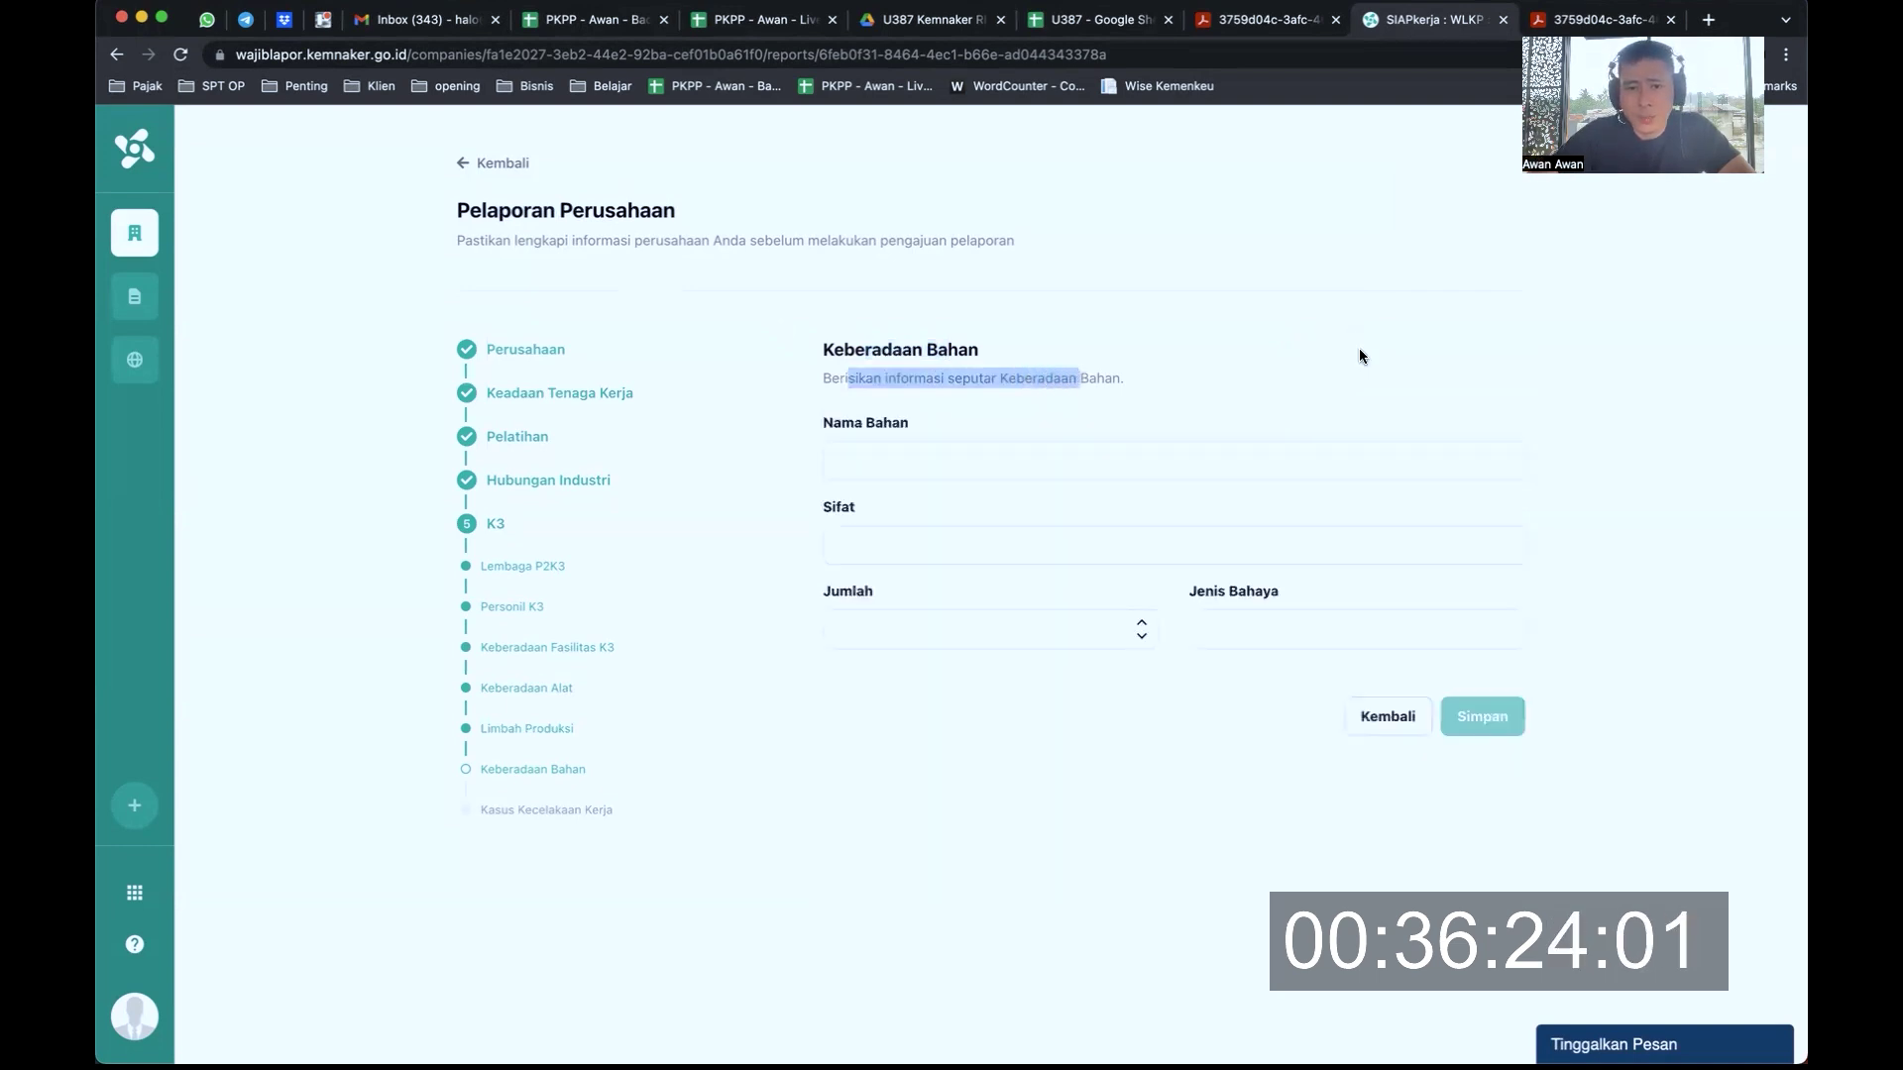
left_click(1023, 458)
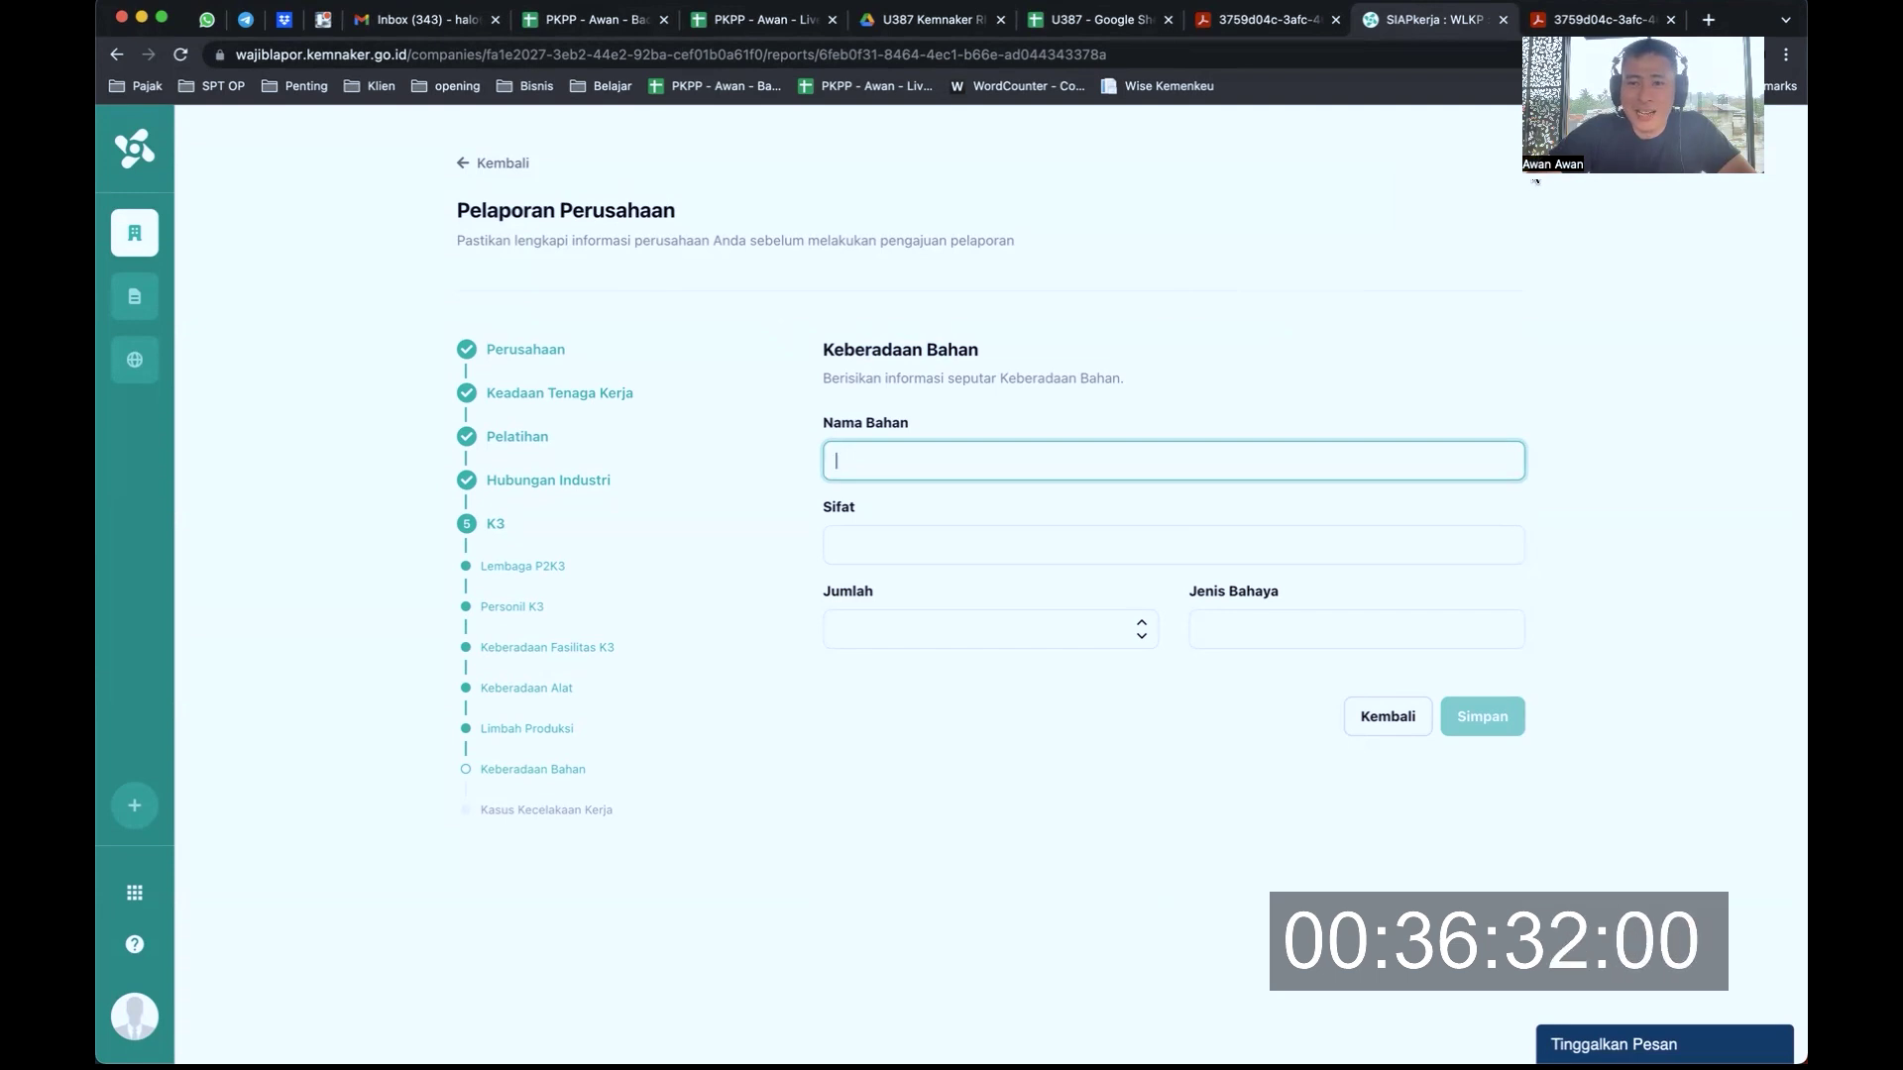
left_click_drag(1535, 181, 1466, 229)
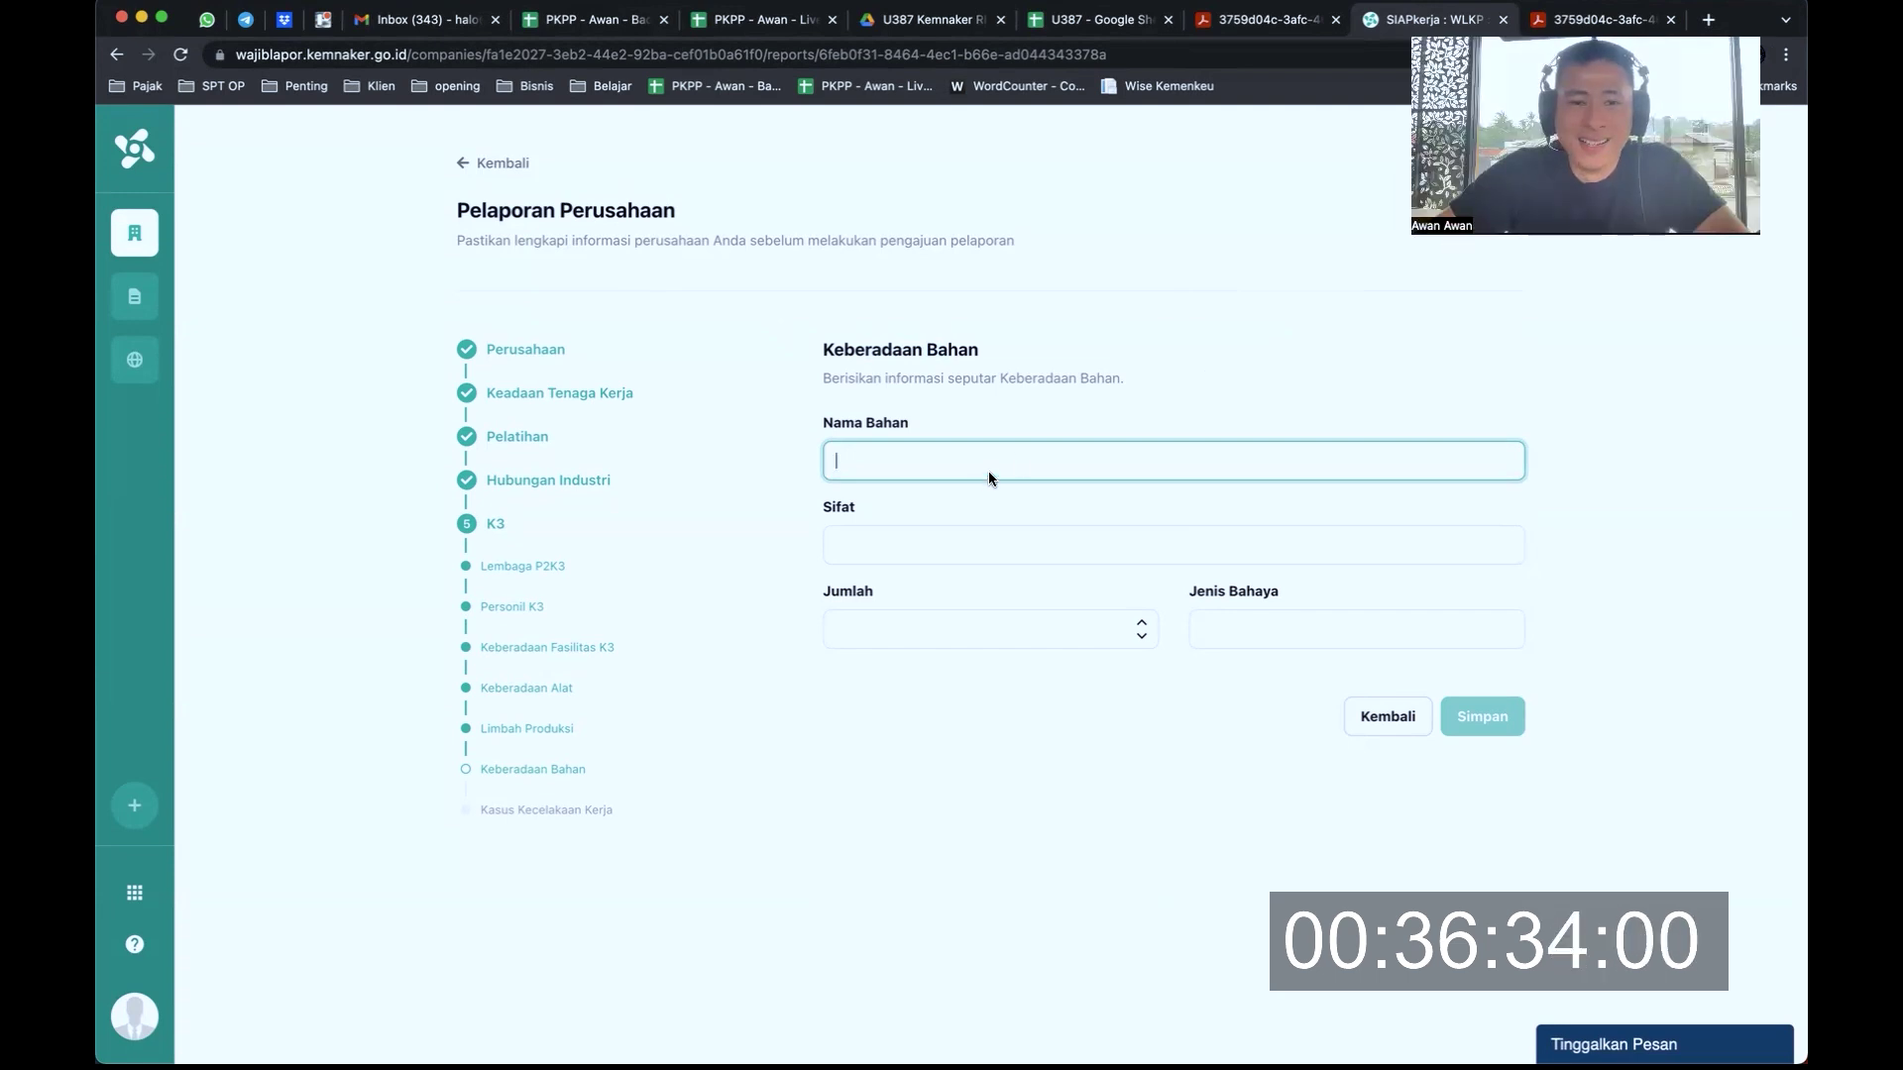
left_click(1482, 717)
left_click(1380, 716)
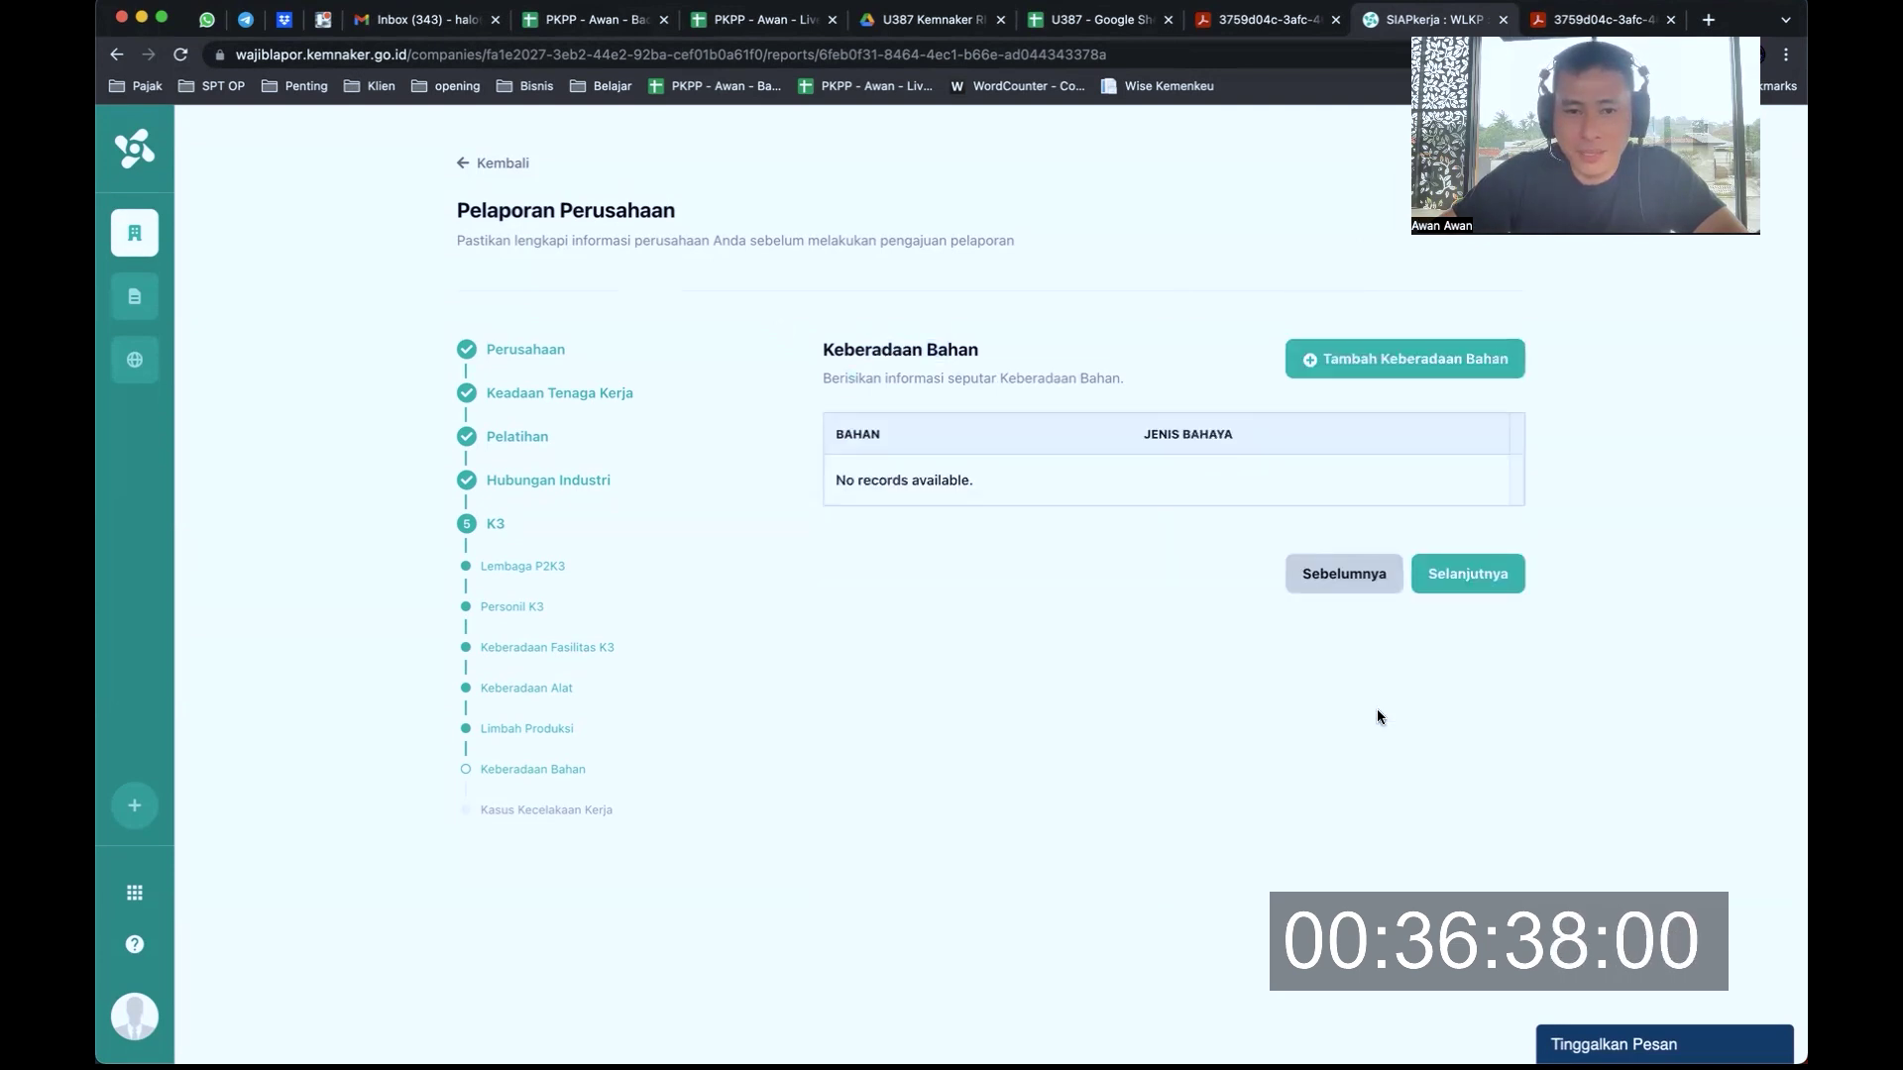
left_click(1466, 565)
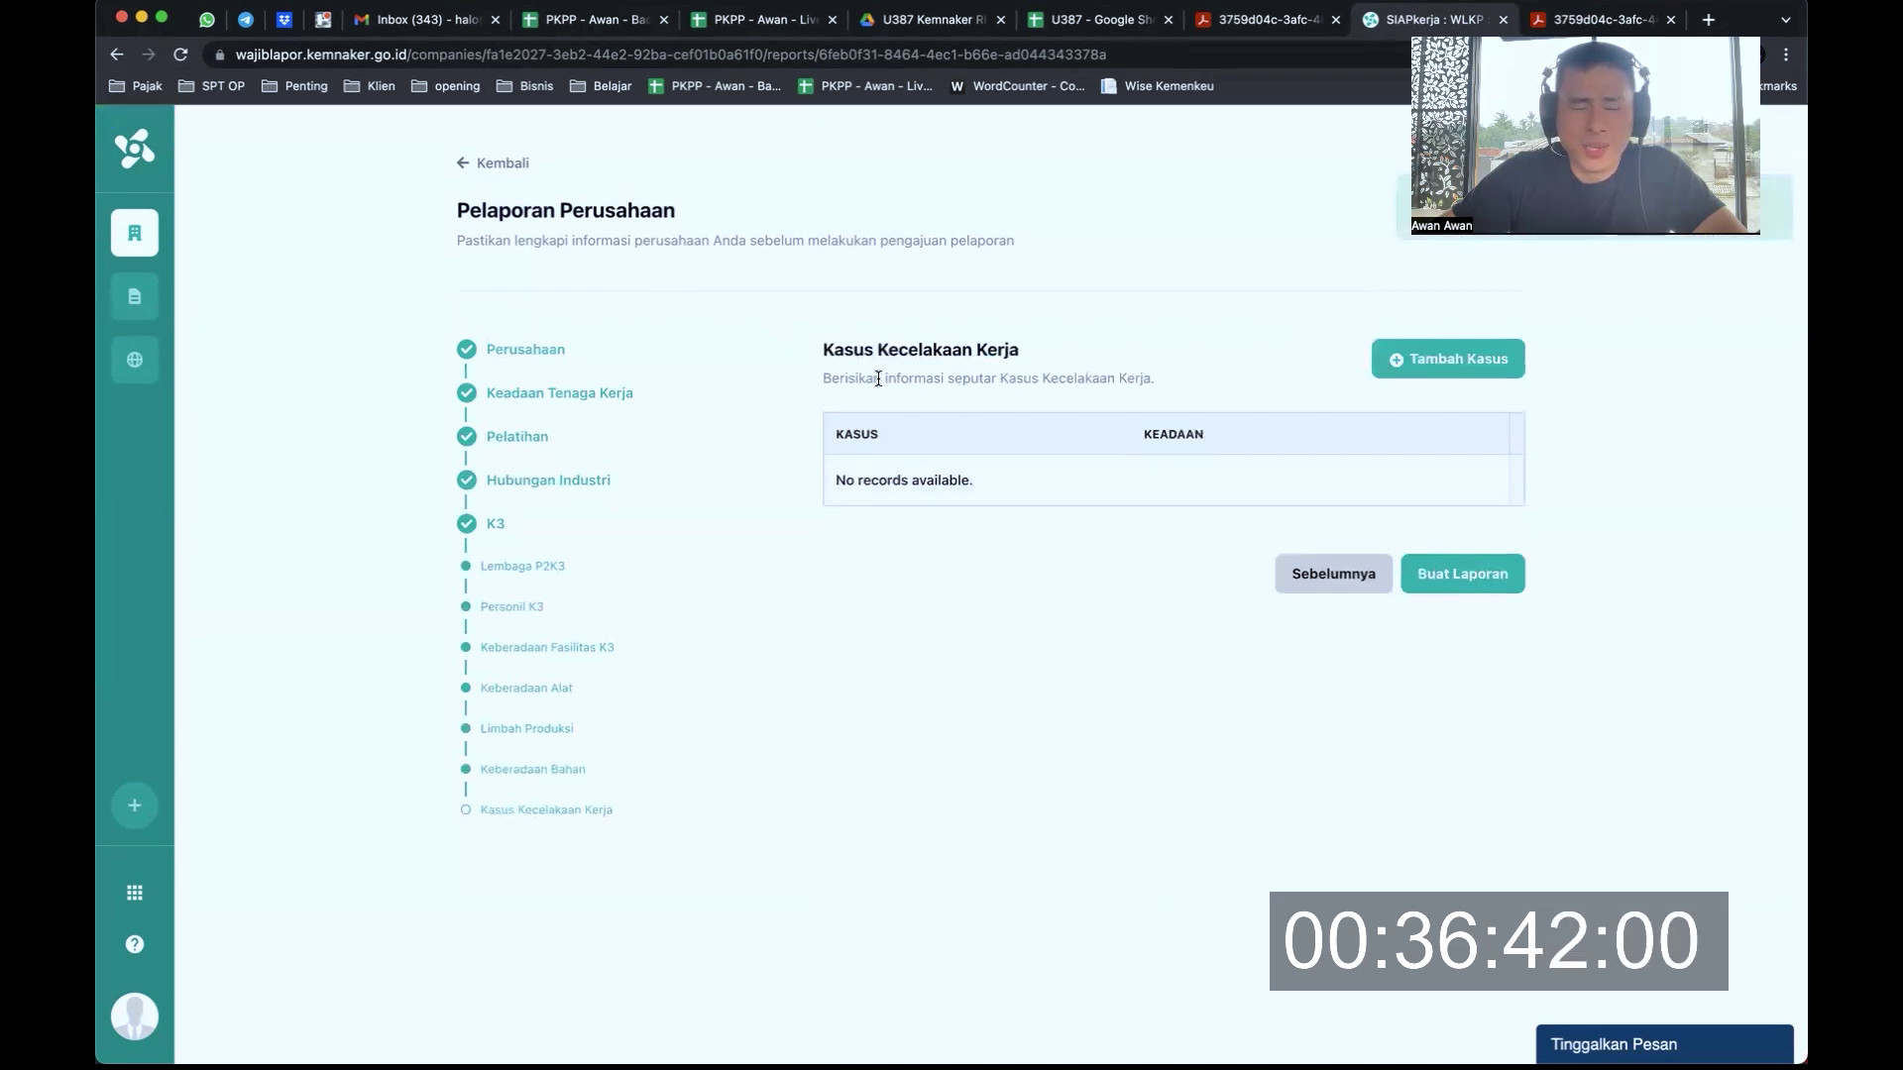
Leave Kasus Kecelakaan Kerja with no cases and start Buat Laporan
left_click_drag(854, 379, 1137, 371)
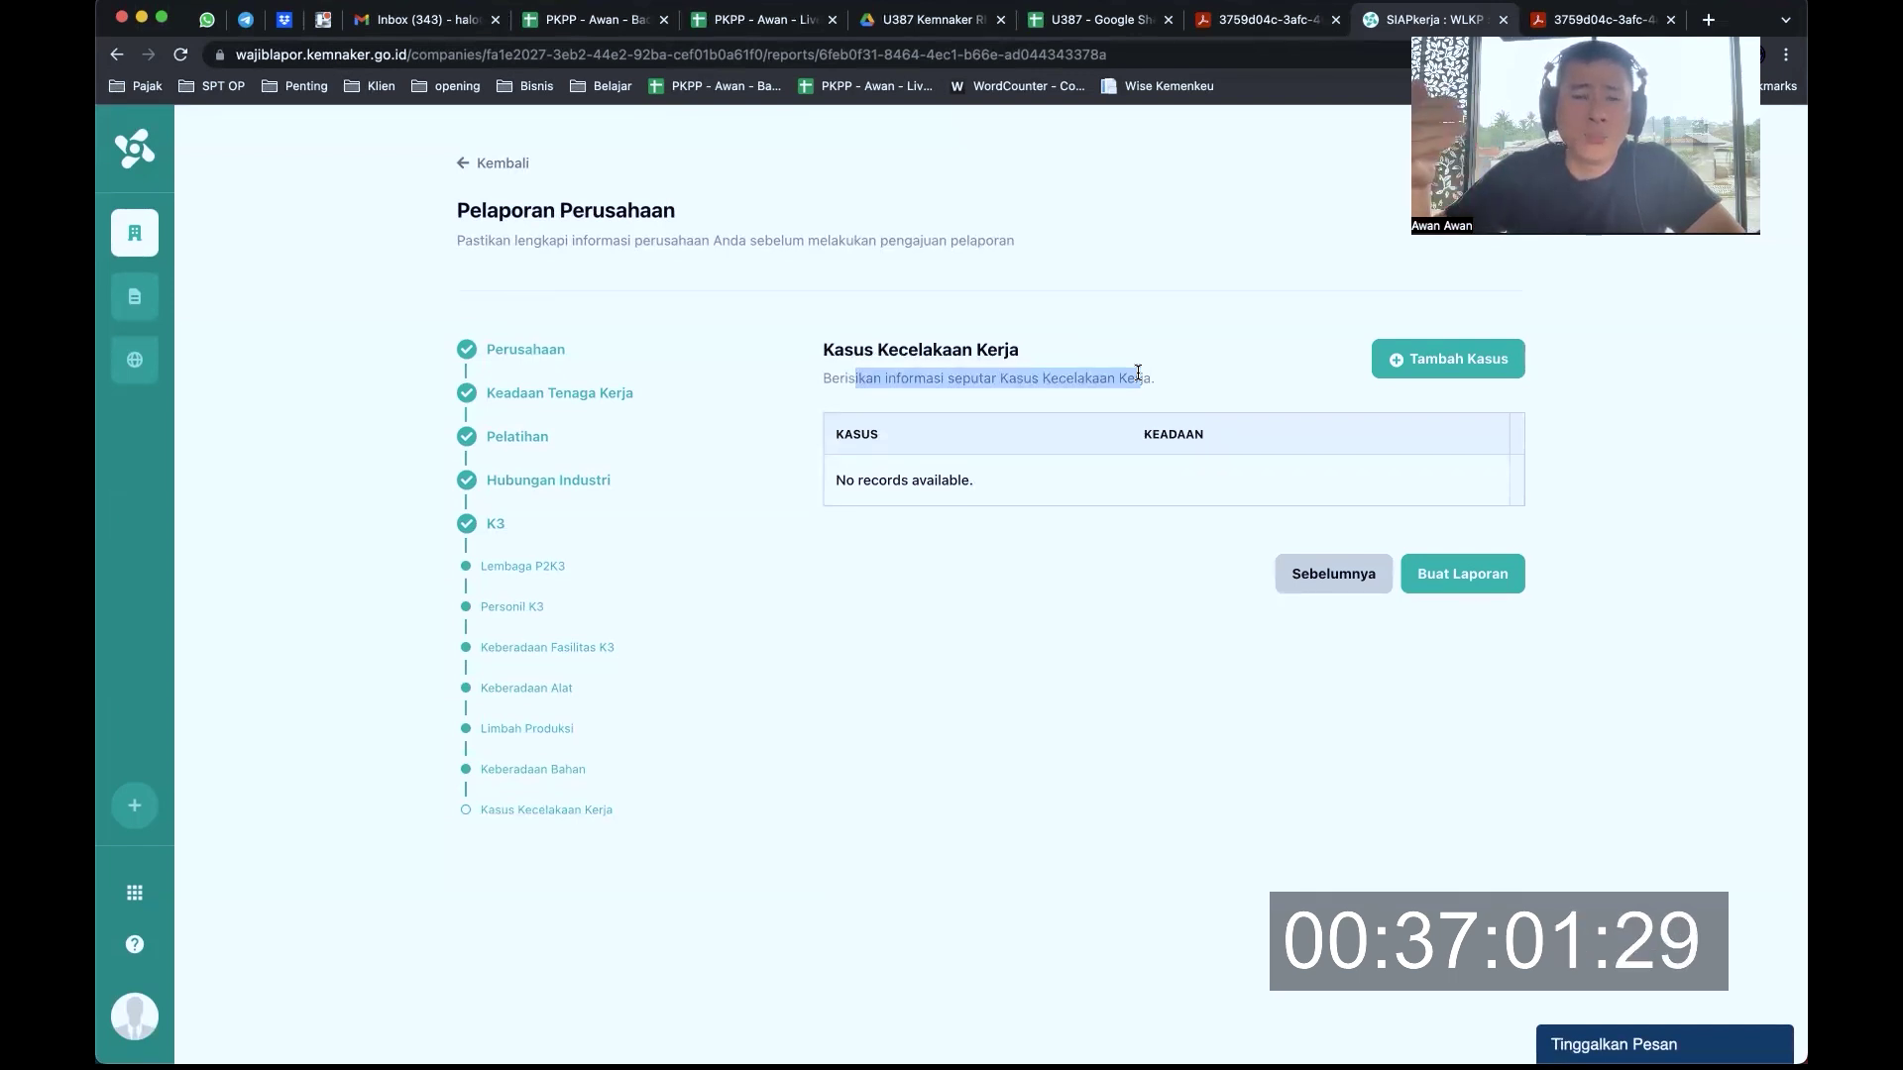
left_click(1457, 581)
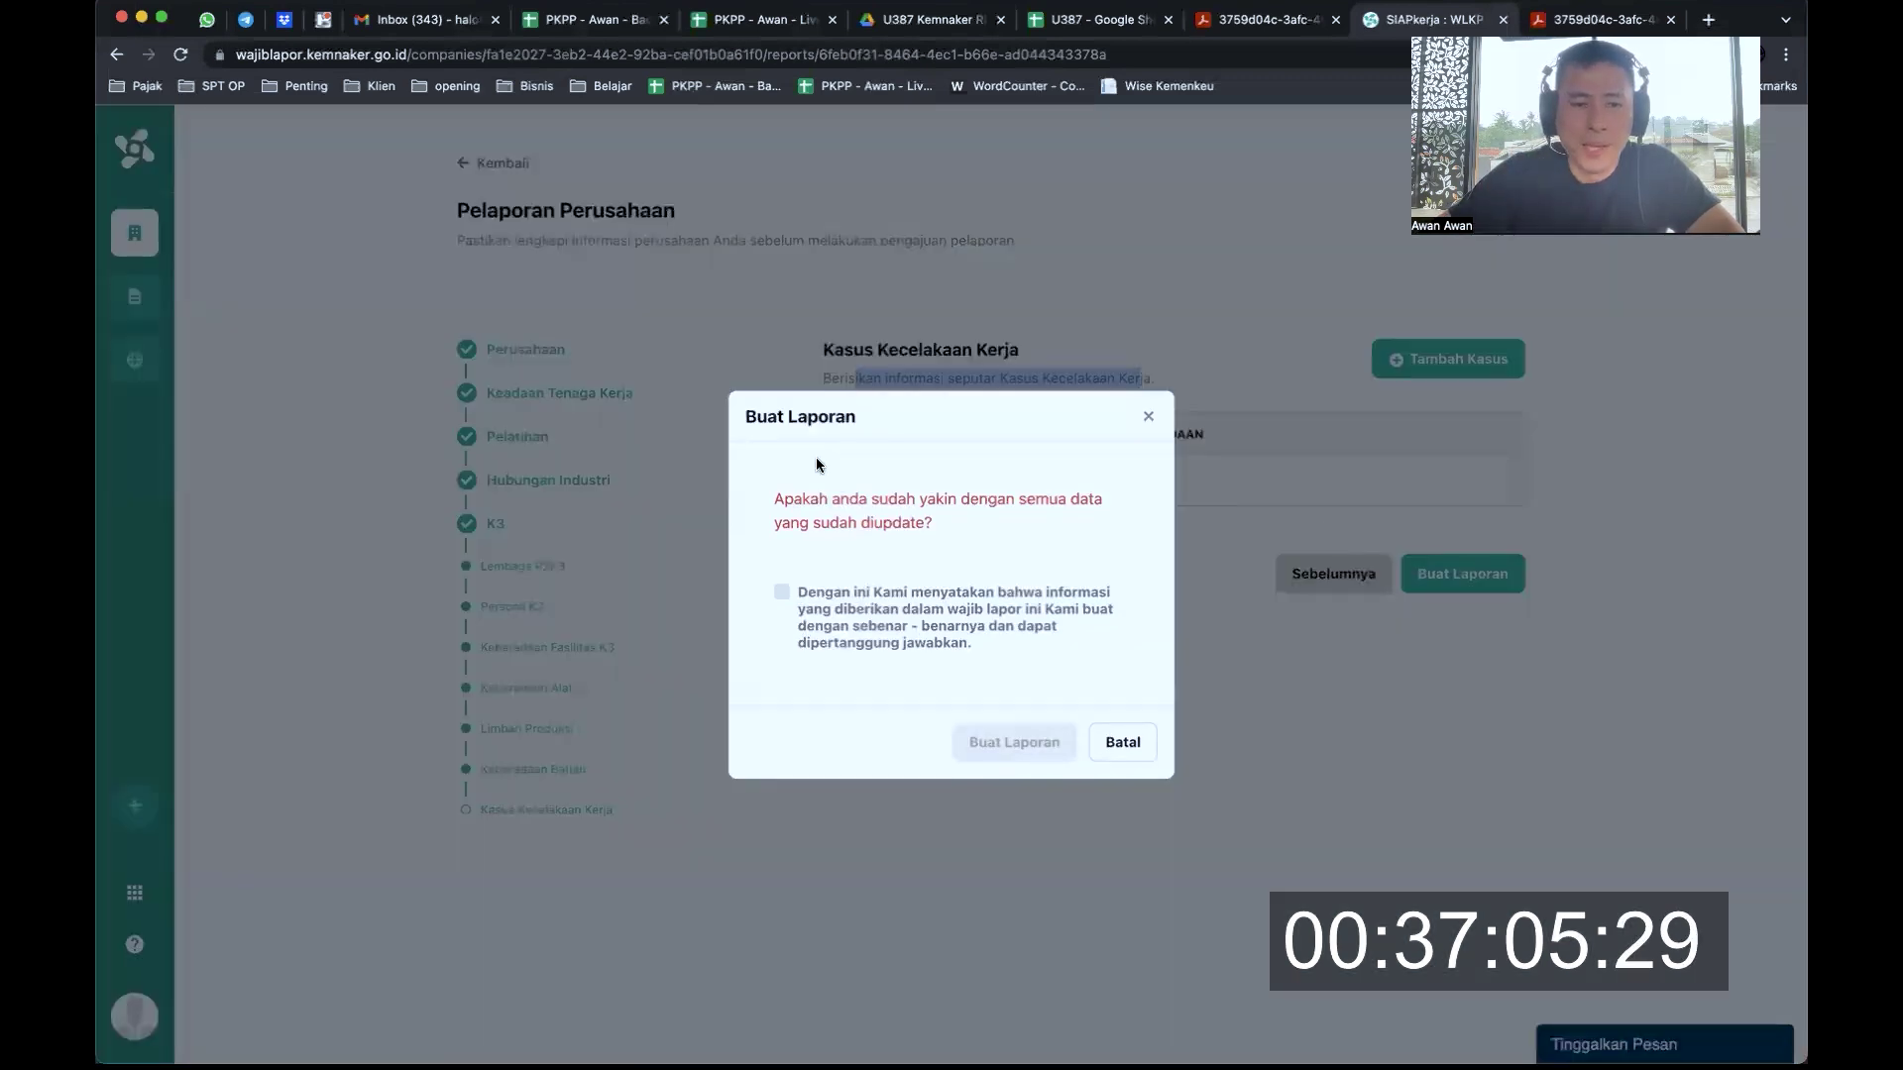
Tick the truthfulness declaration and submit the report via Buat Laporan
left_click_drag(849, 501, 1001, 528)
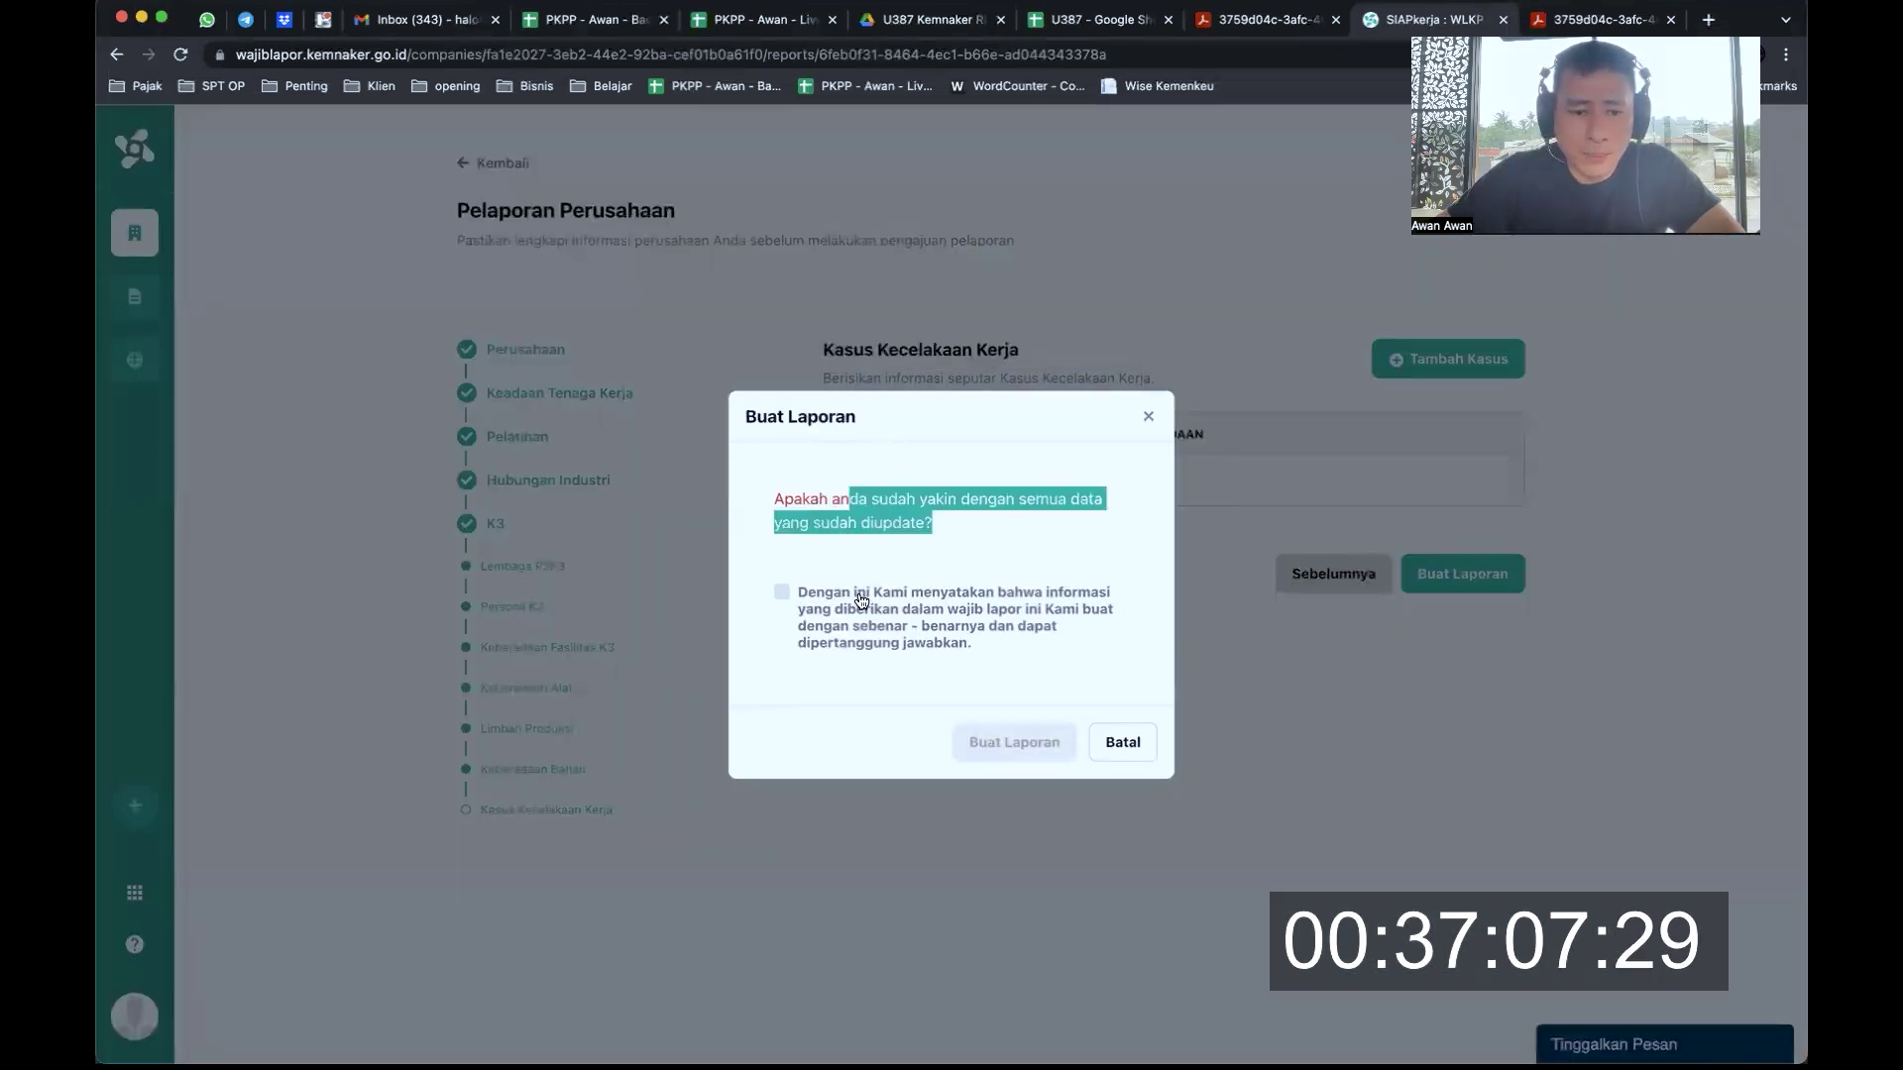
left_click(830, 600)
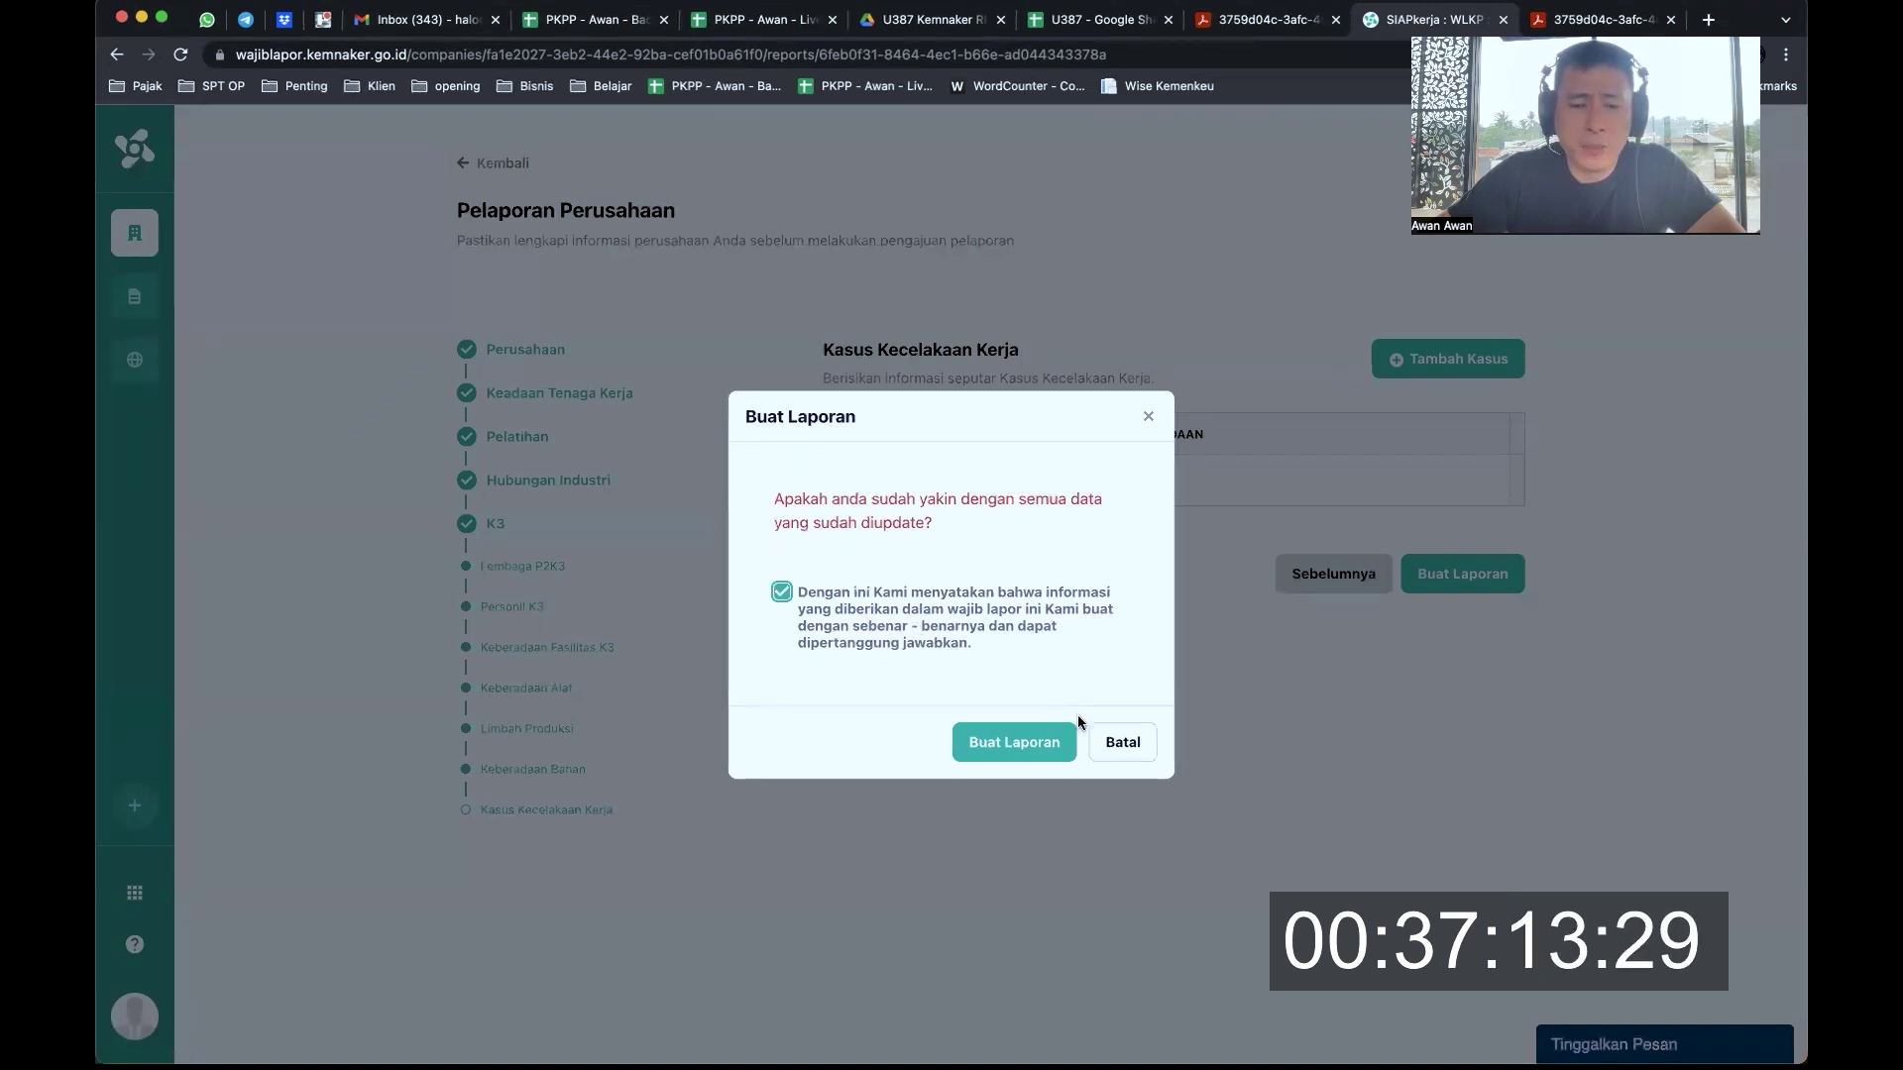
left_click(1033, 746)
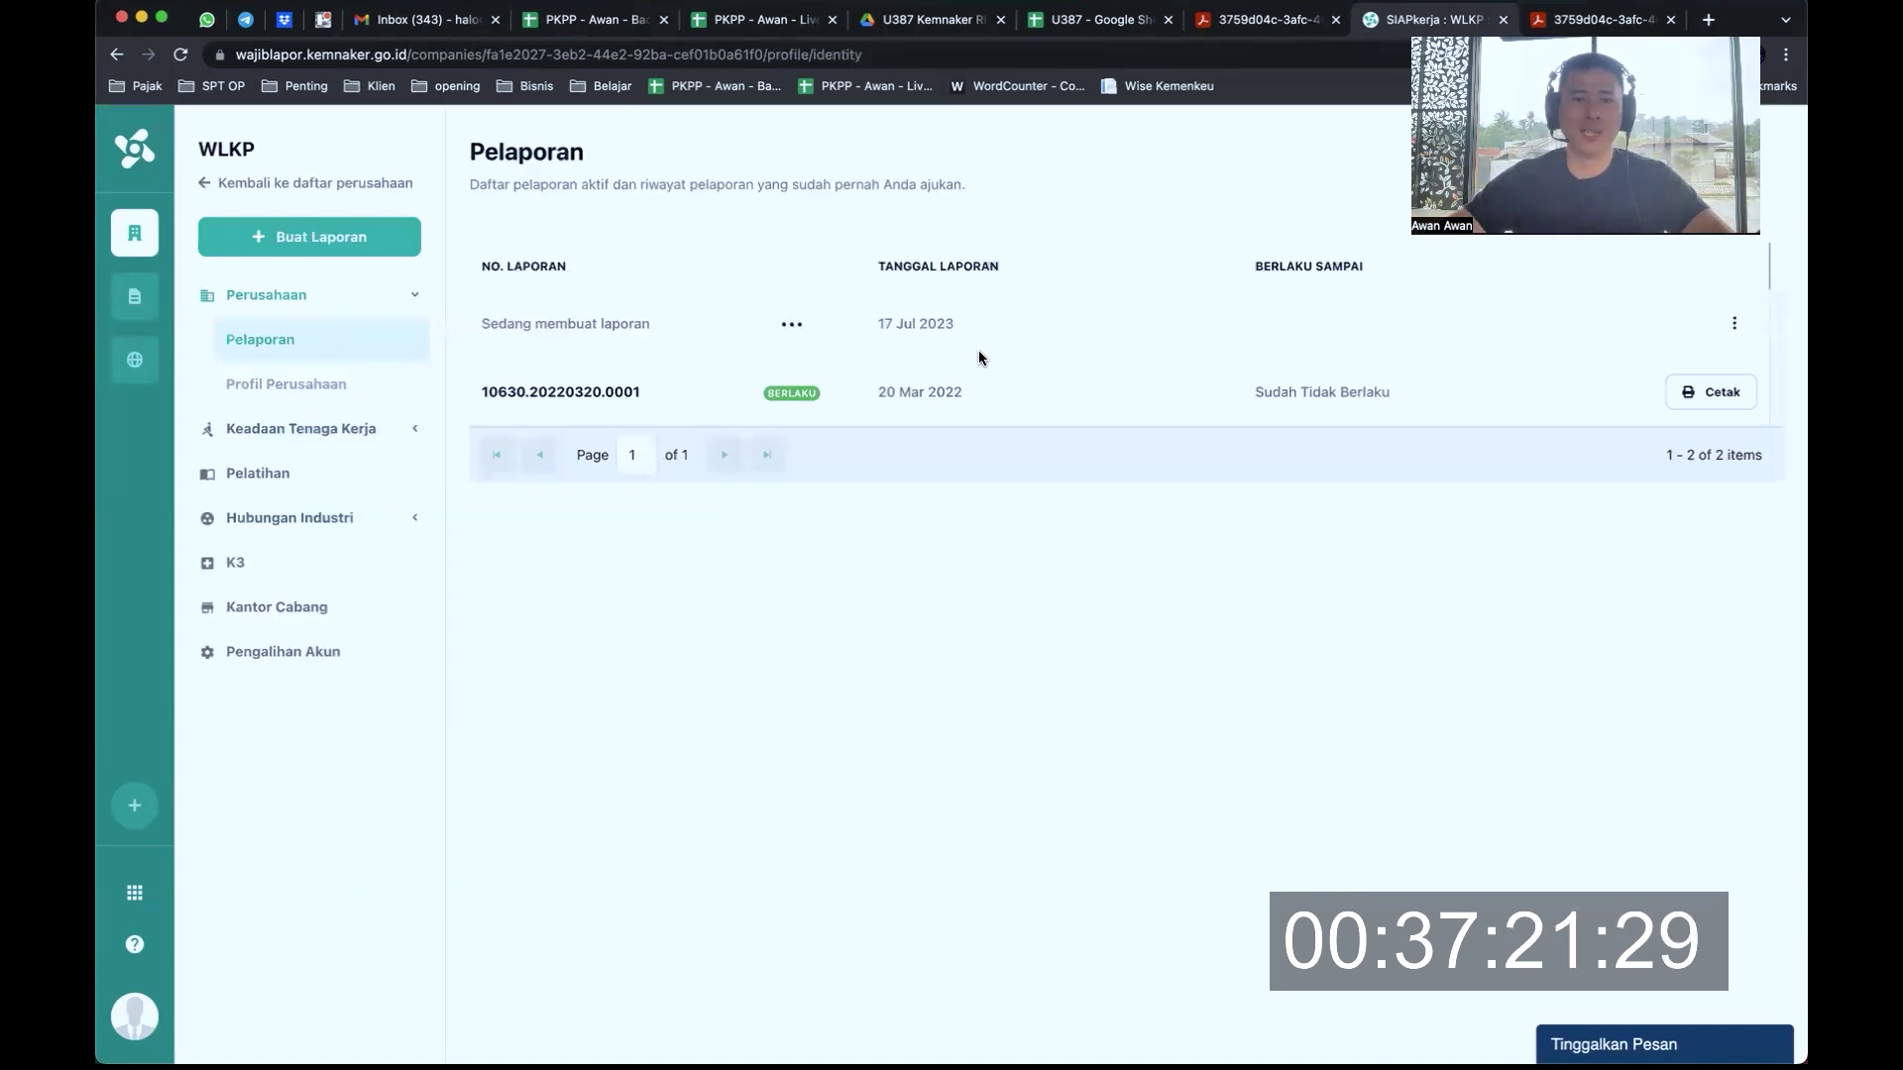
Confirm the 17 Jul 2023 report is Berlaku until 17 Jul 2024, then switch to the U387 sheet
left_click_drag(877, 323, 962, 324)
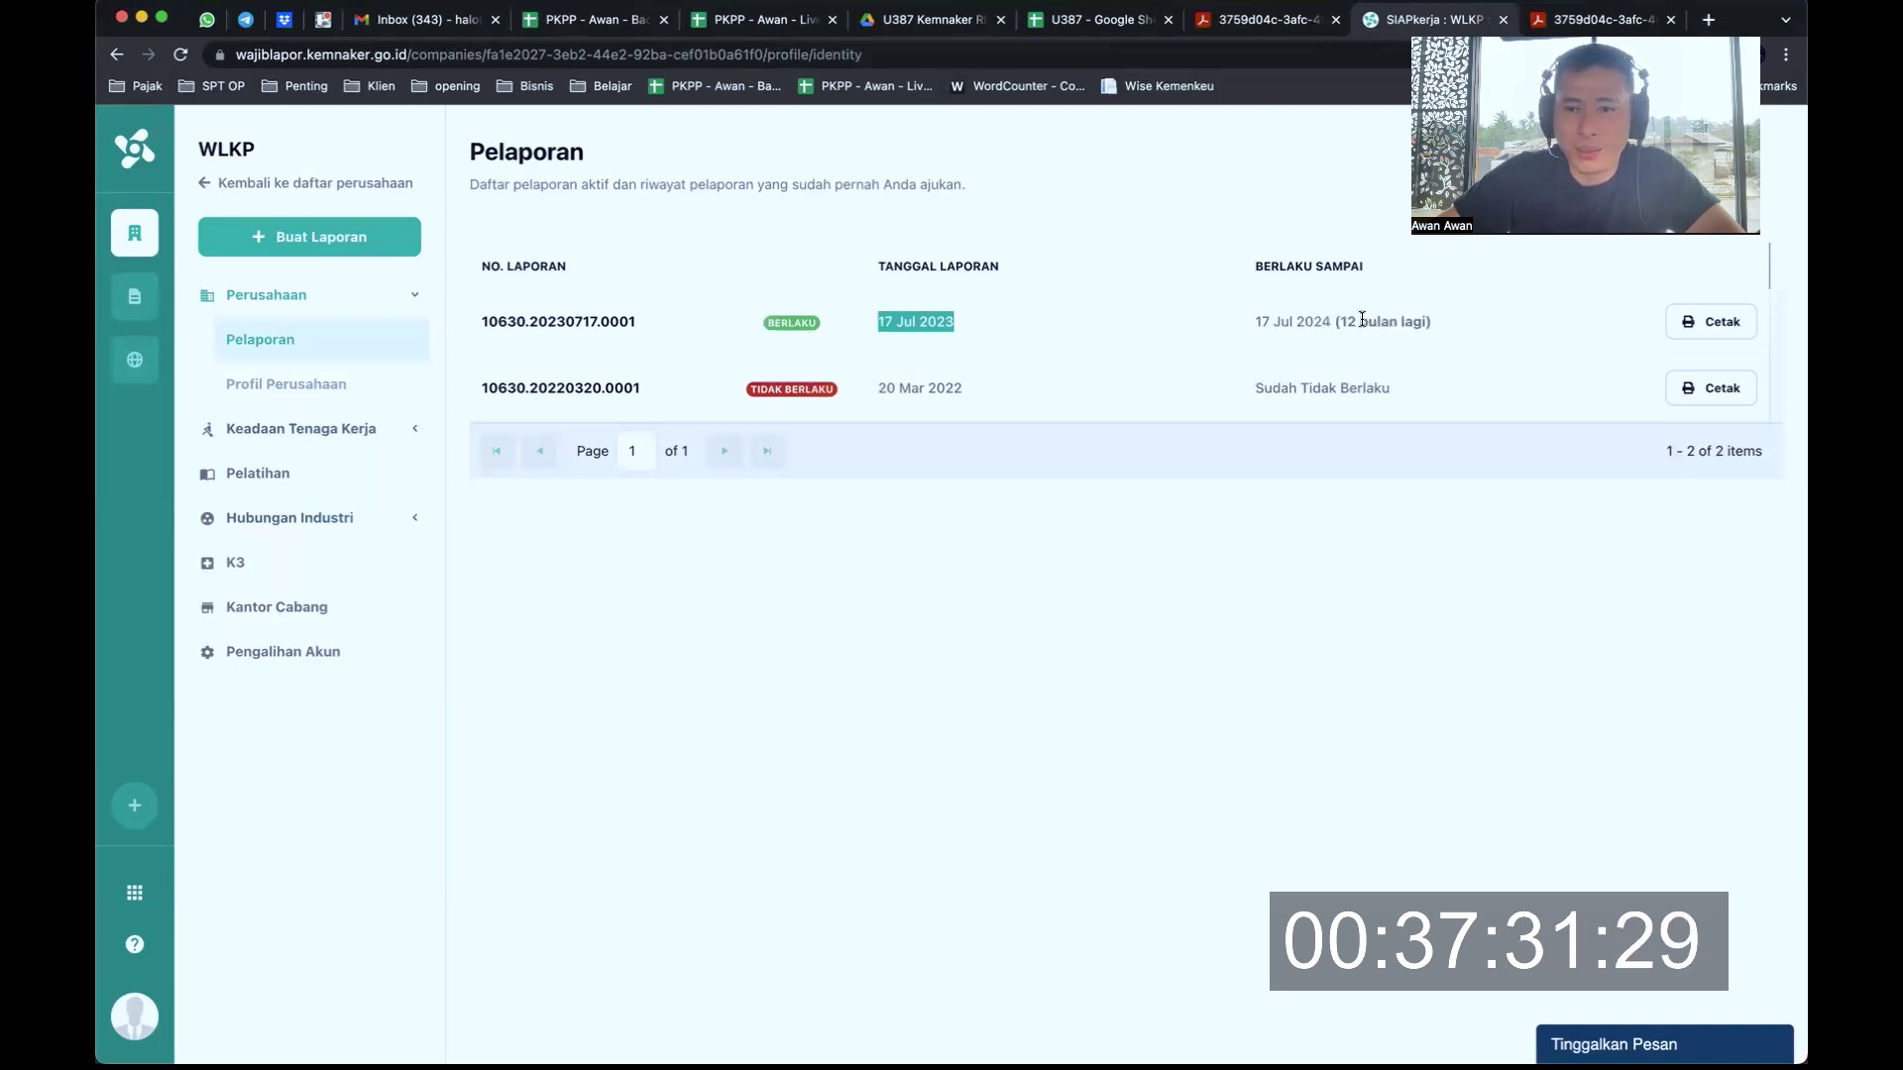
left_click_drag(1340, 321, 1448, 325)
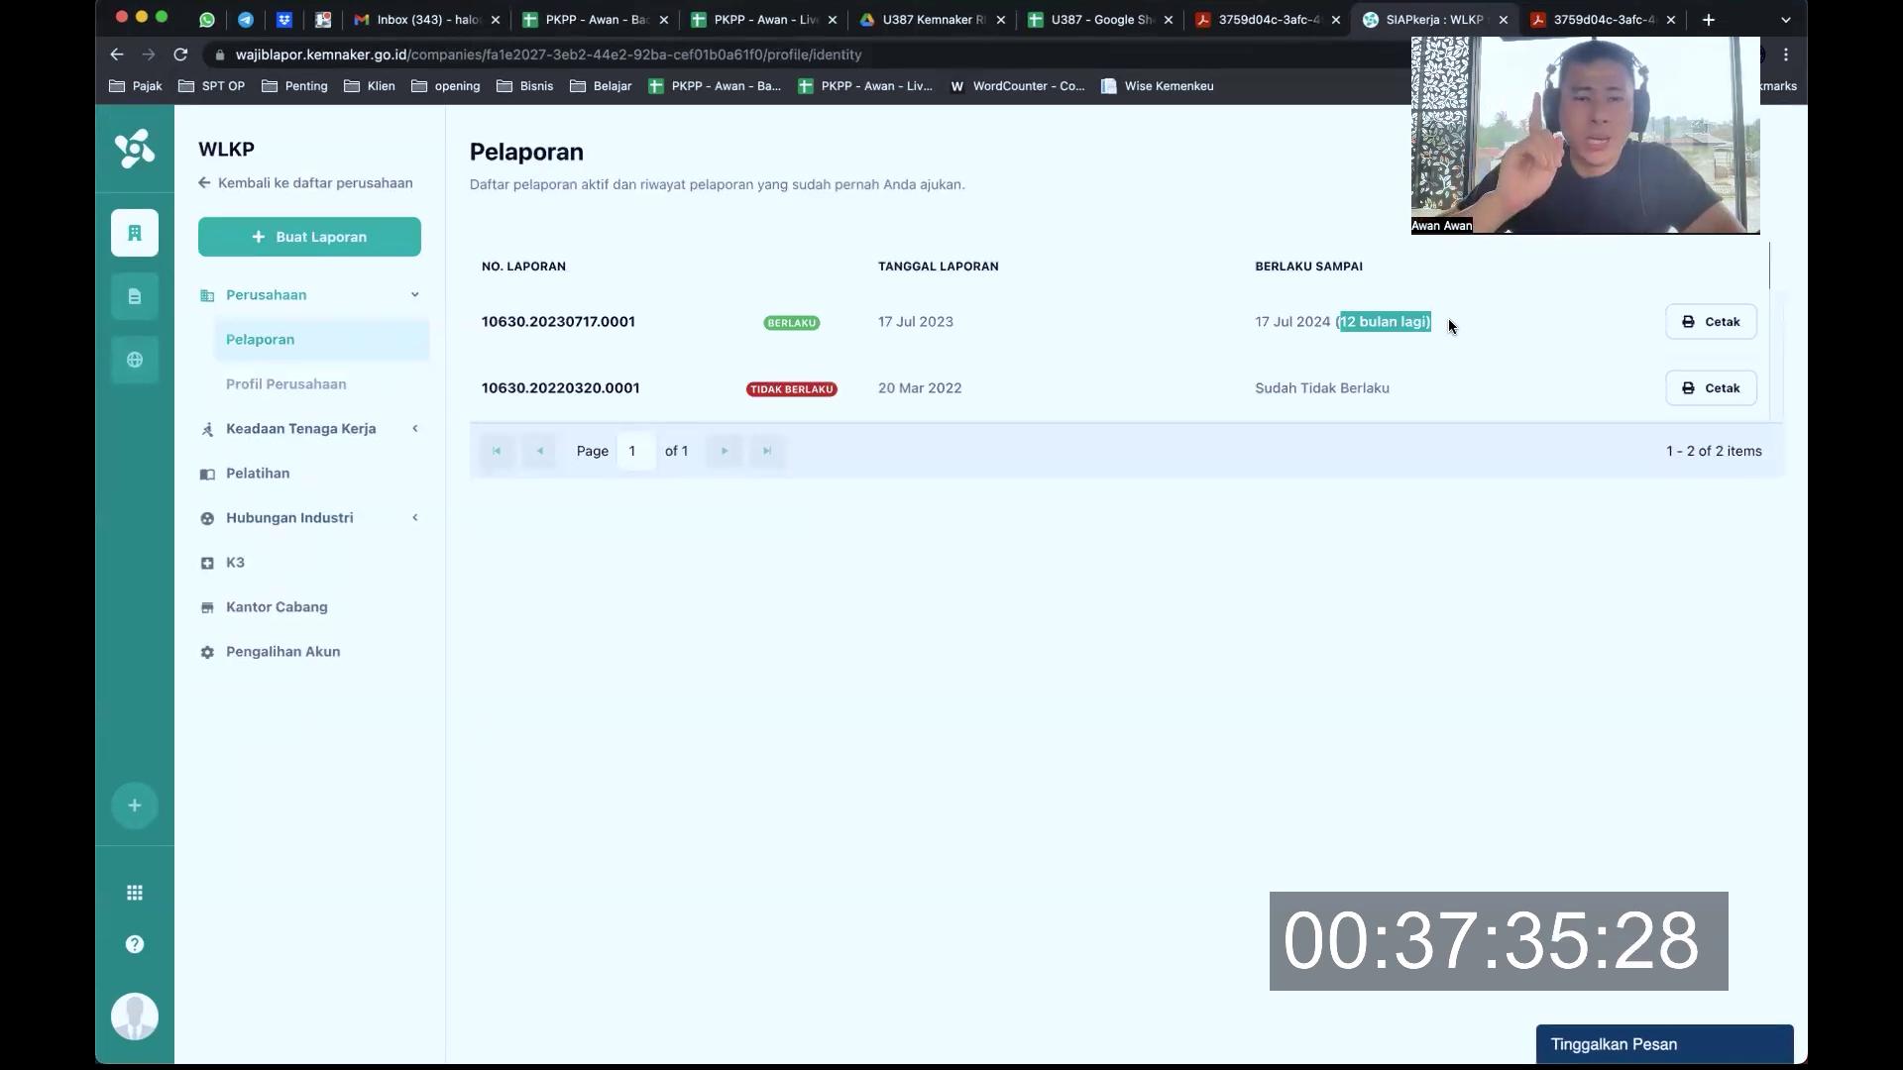
left_click(1378, 327)
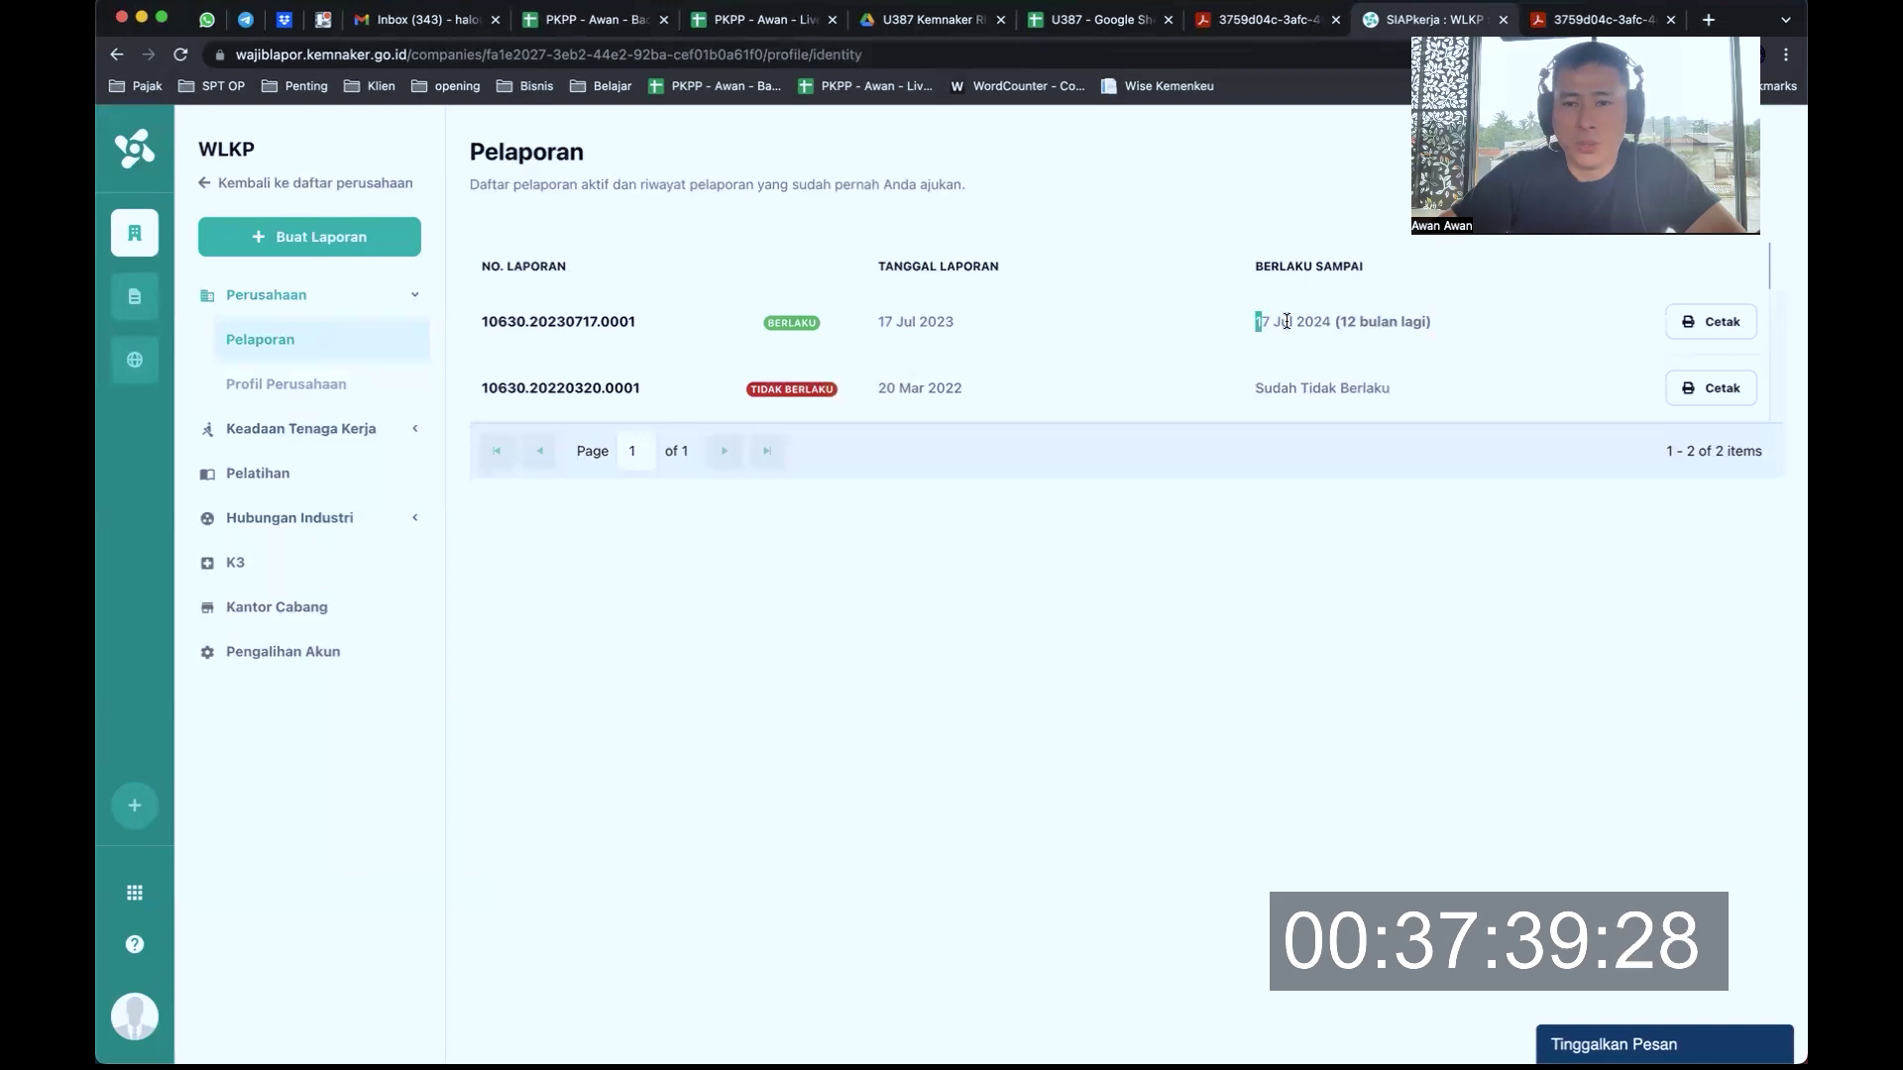
left_click_drag(1287, 321, 1335, 321)
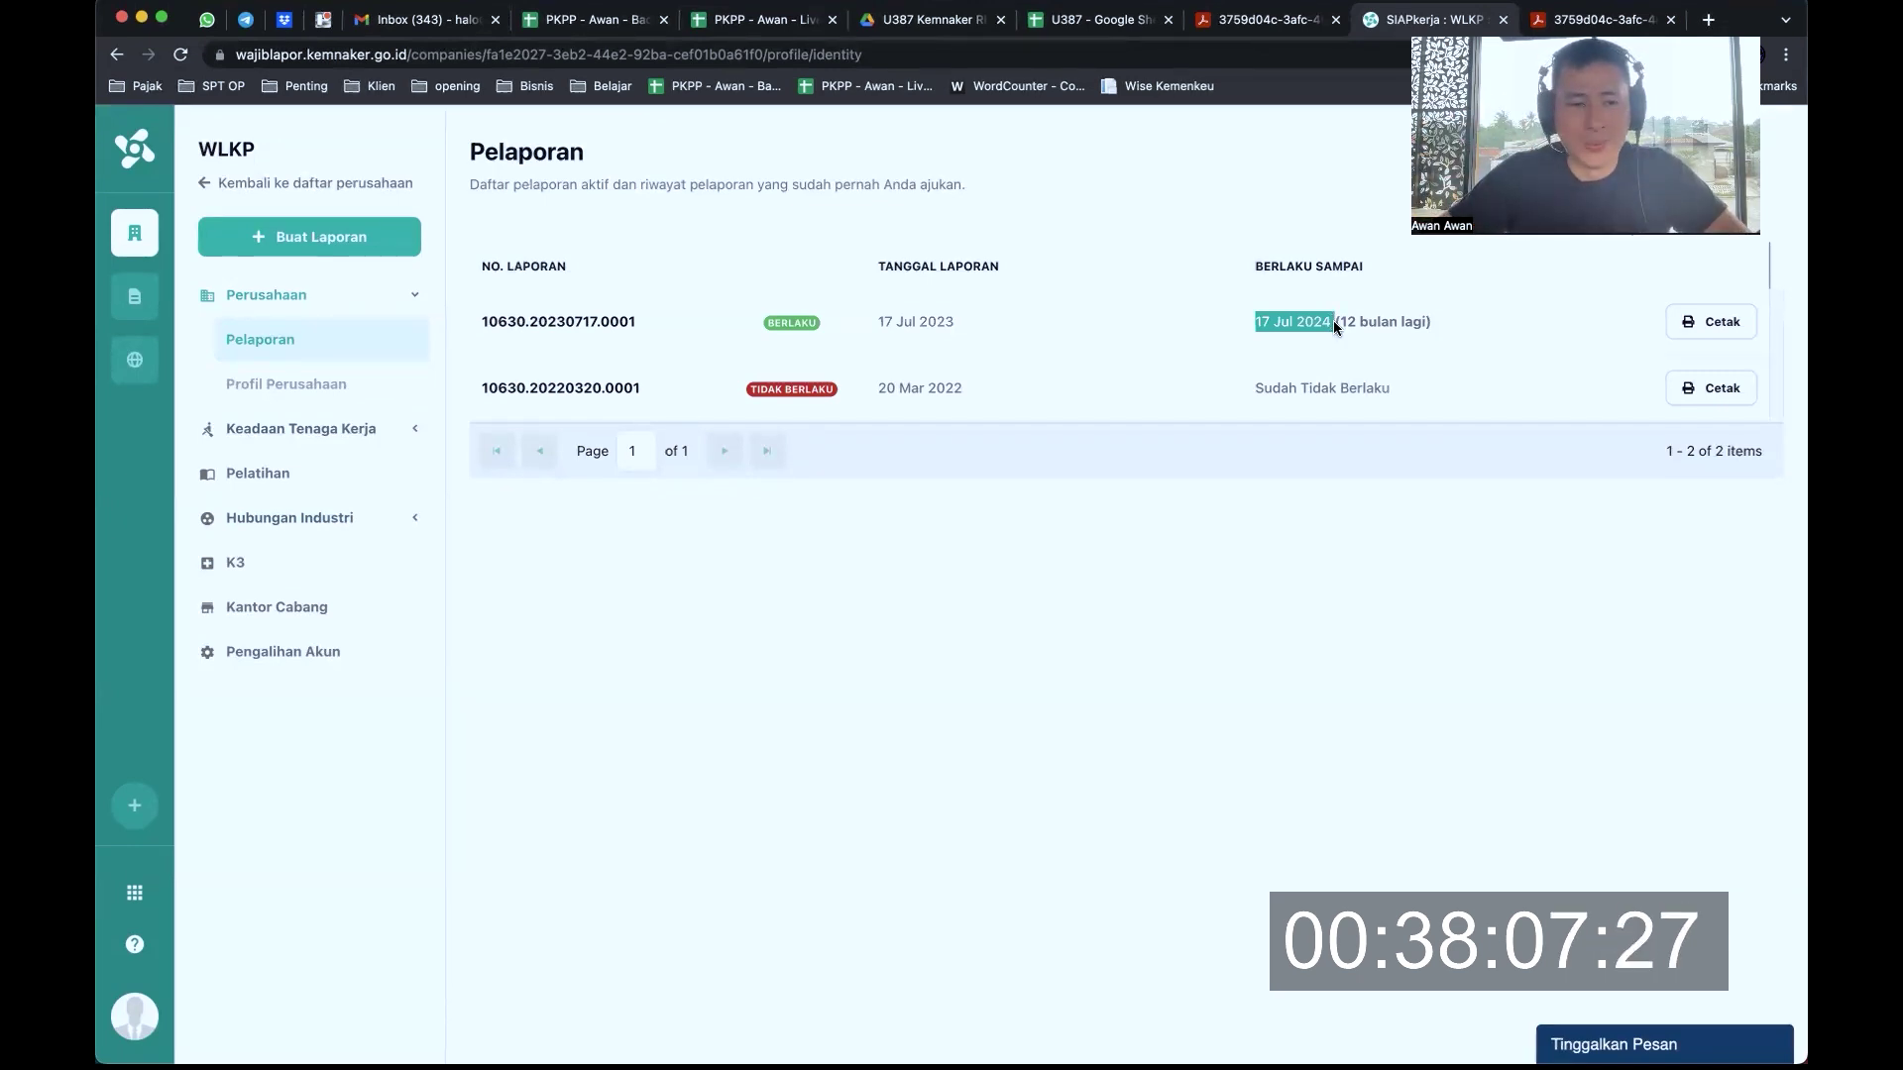
key("ctrl+shift+Tab")
key("ctrl+shift+Tab")
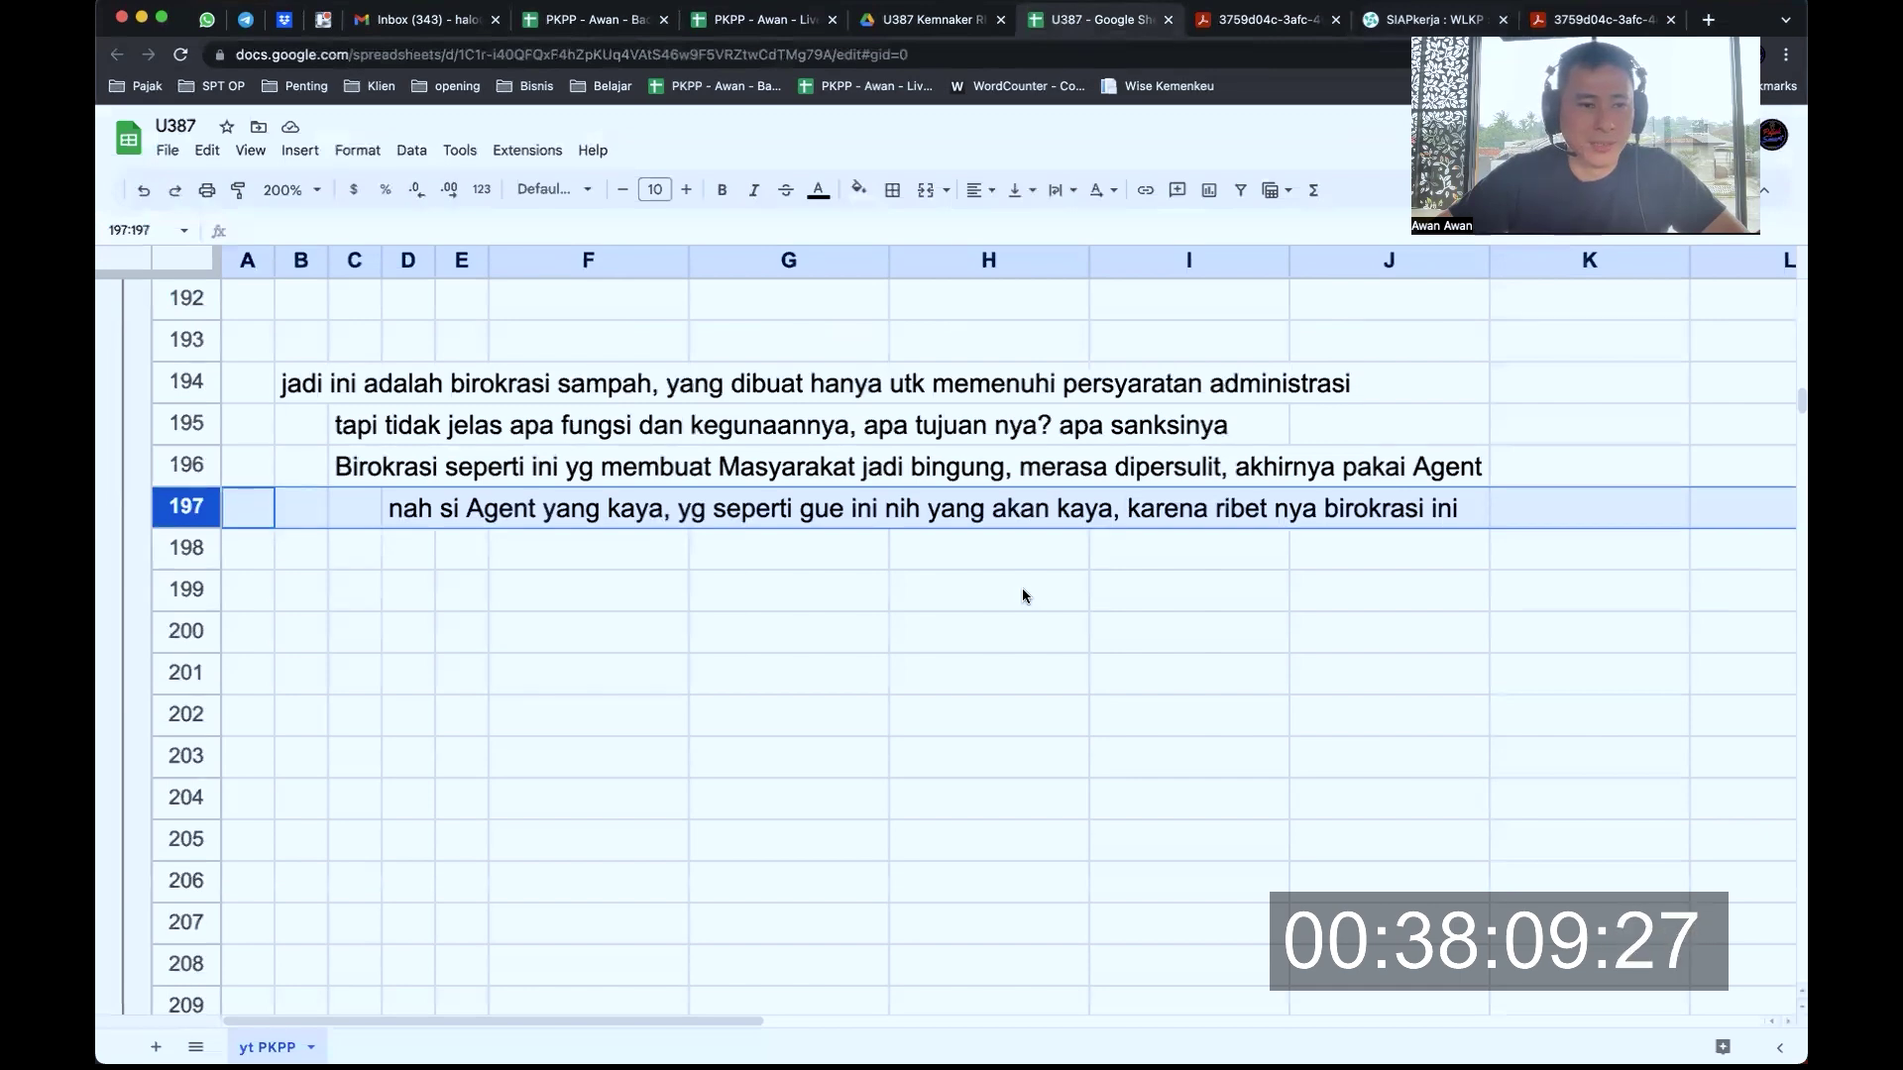
scroll(676, 587, "down", 6)
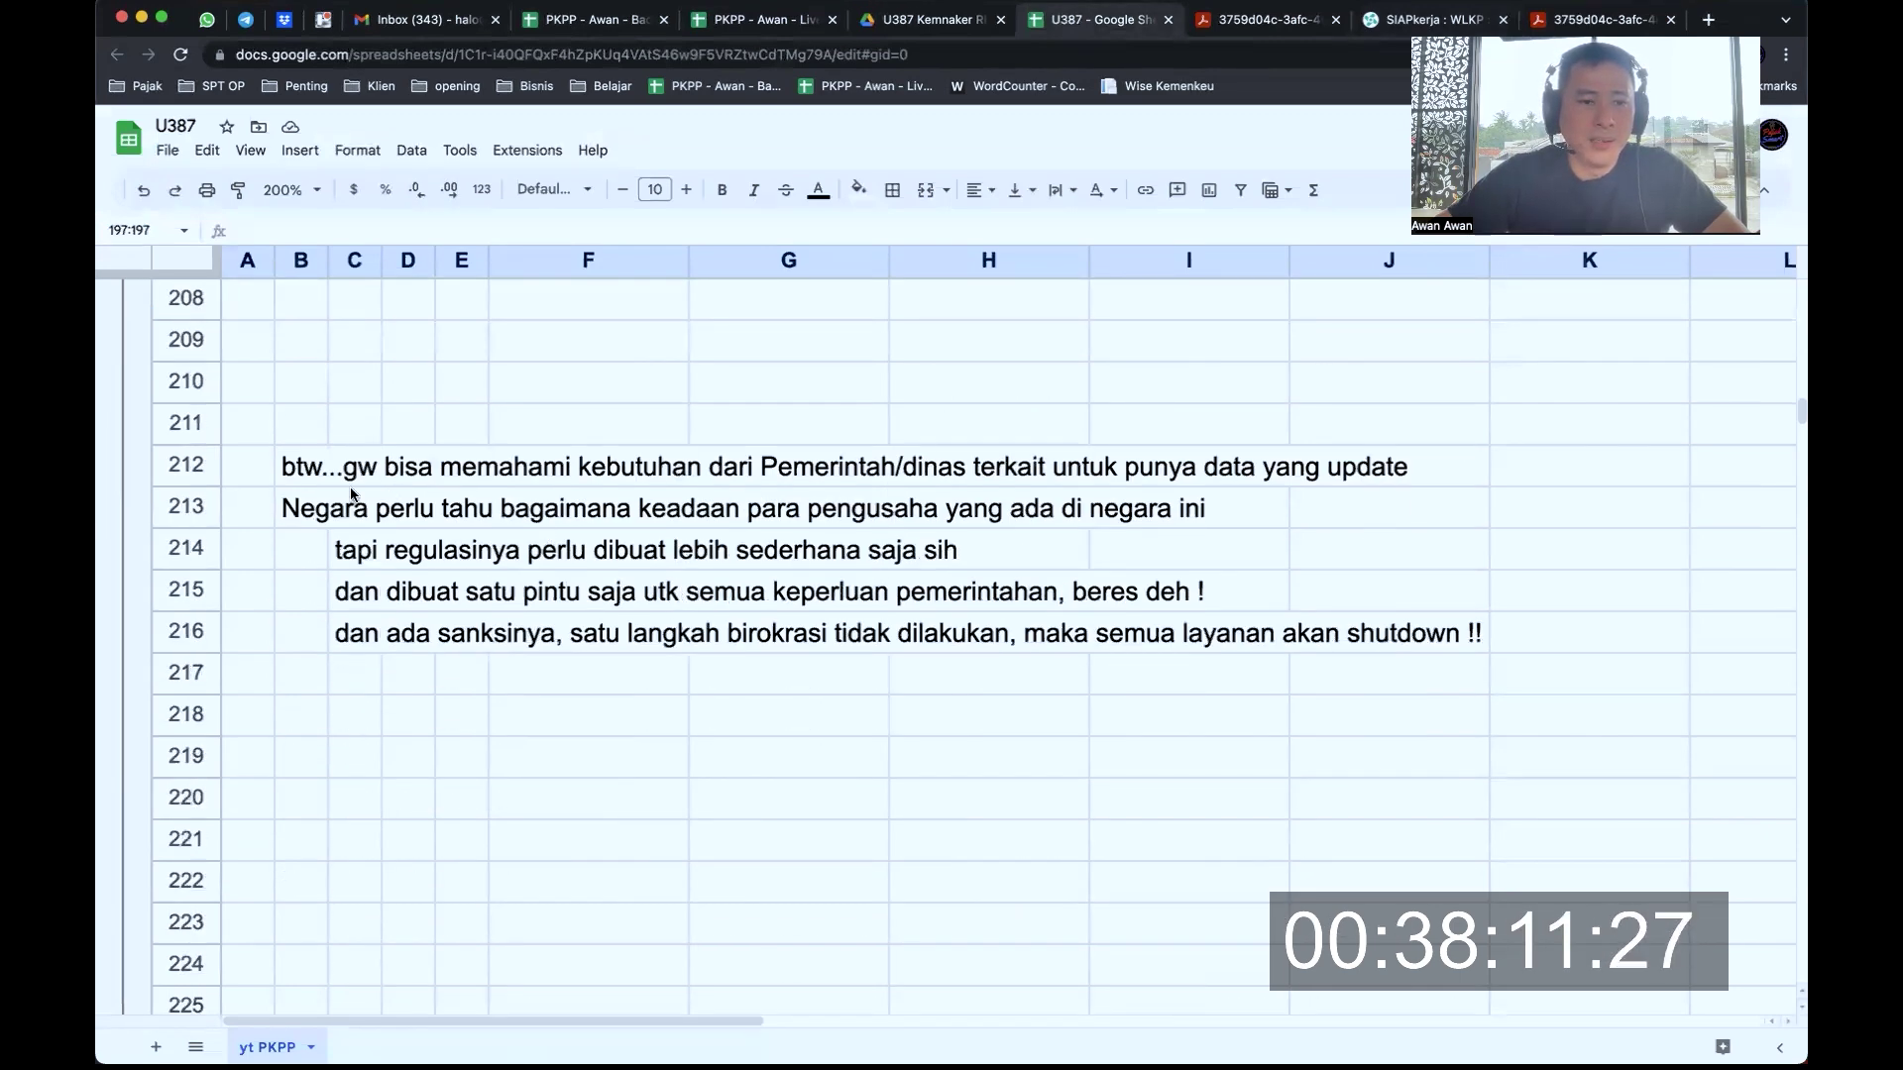
left_click(192, 465)
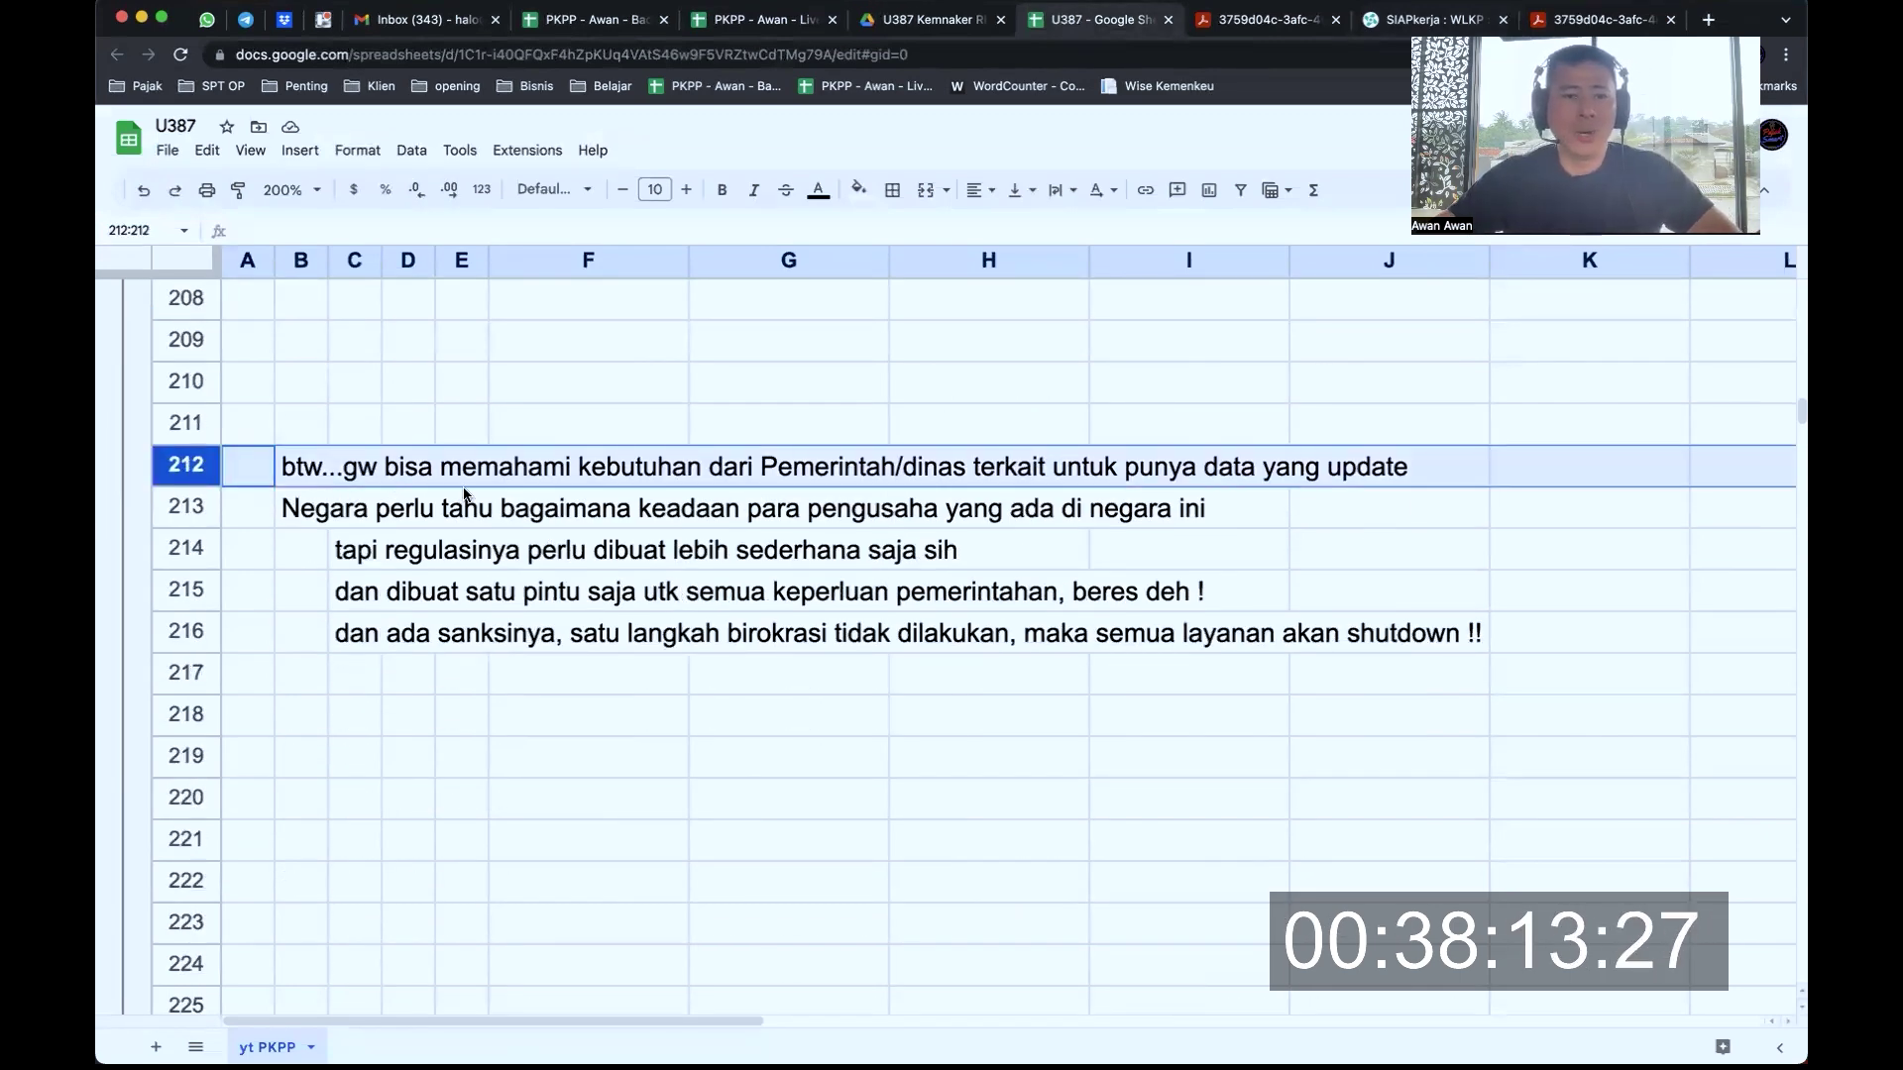
scroll(465, 495, "down", 1)
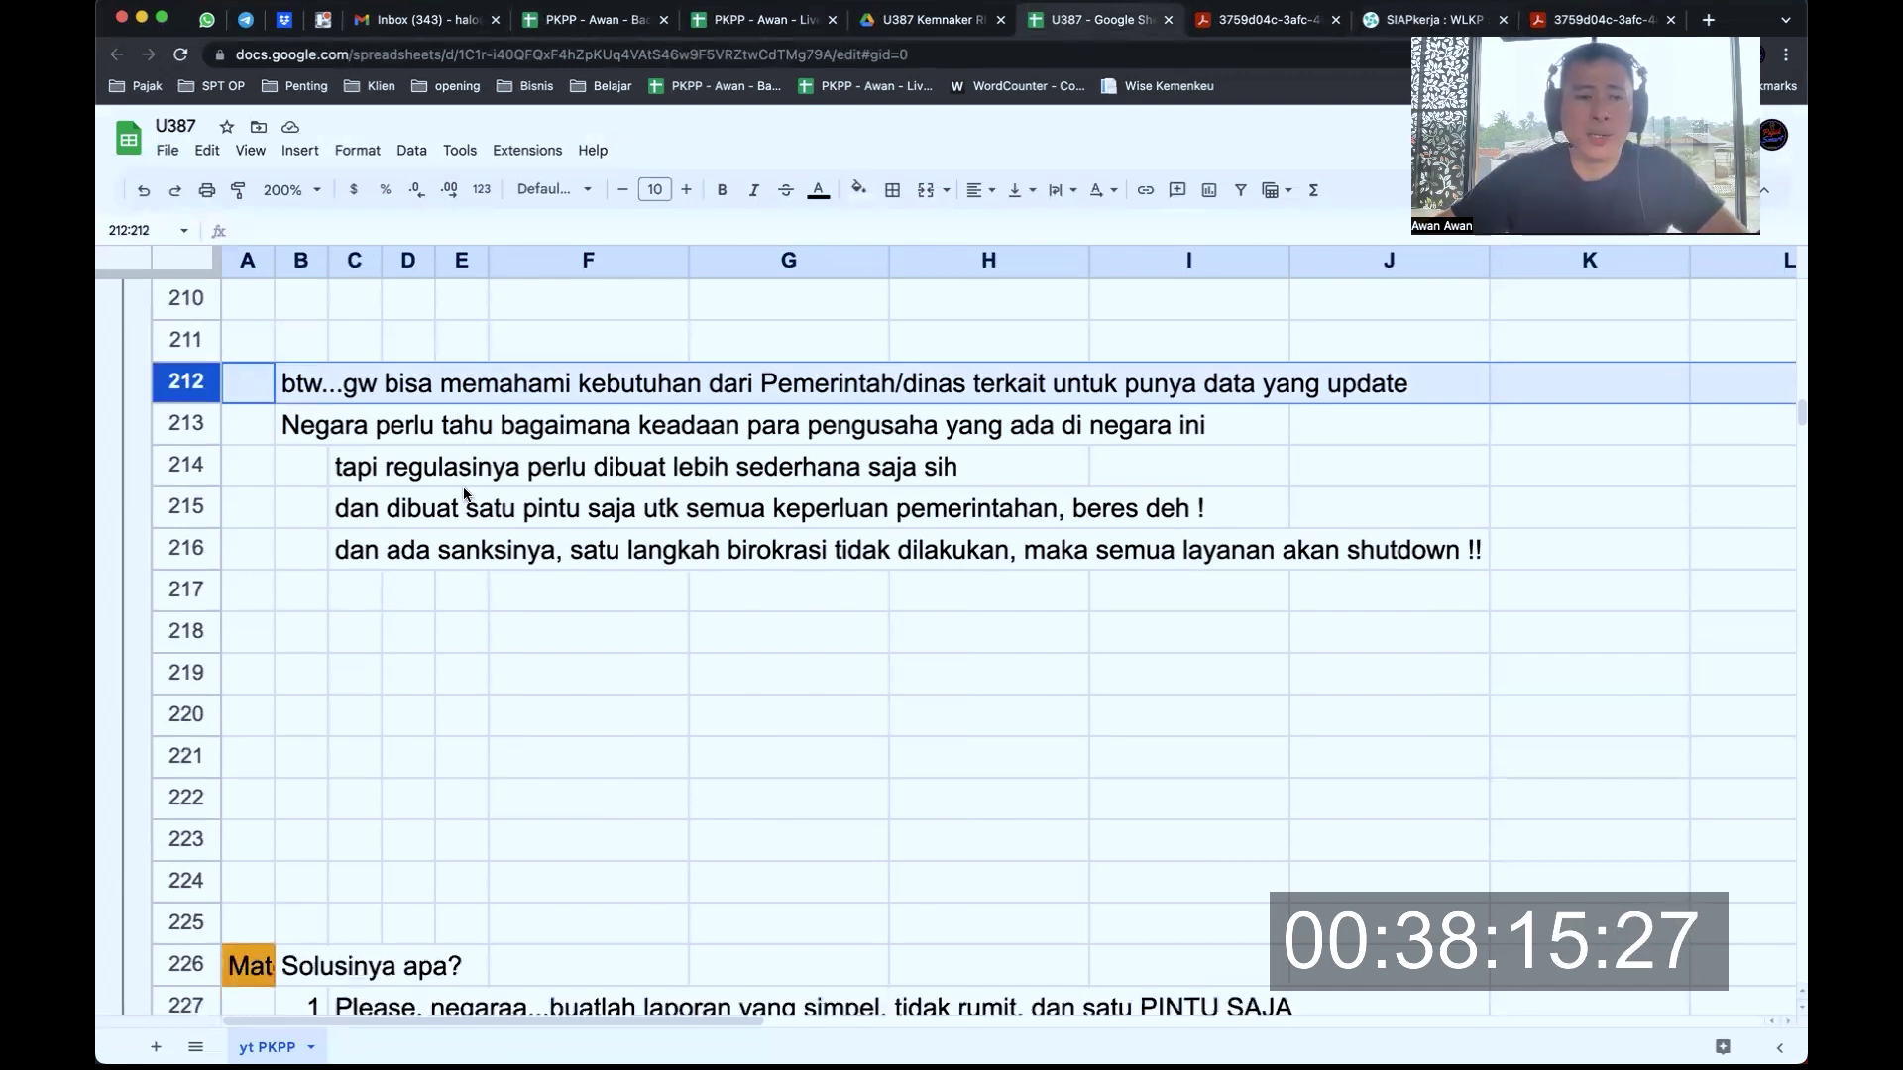
scroll(465, 495, "up", 1)
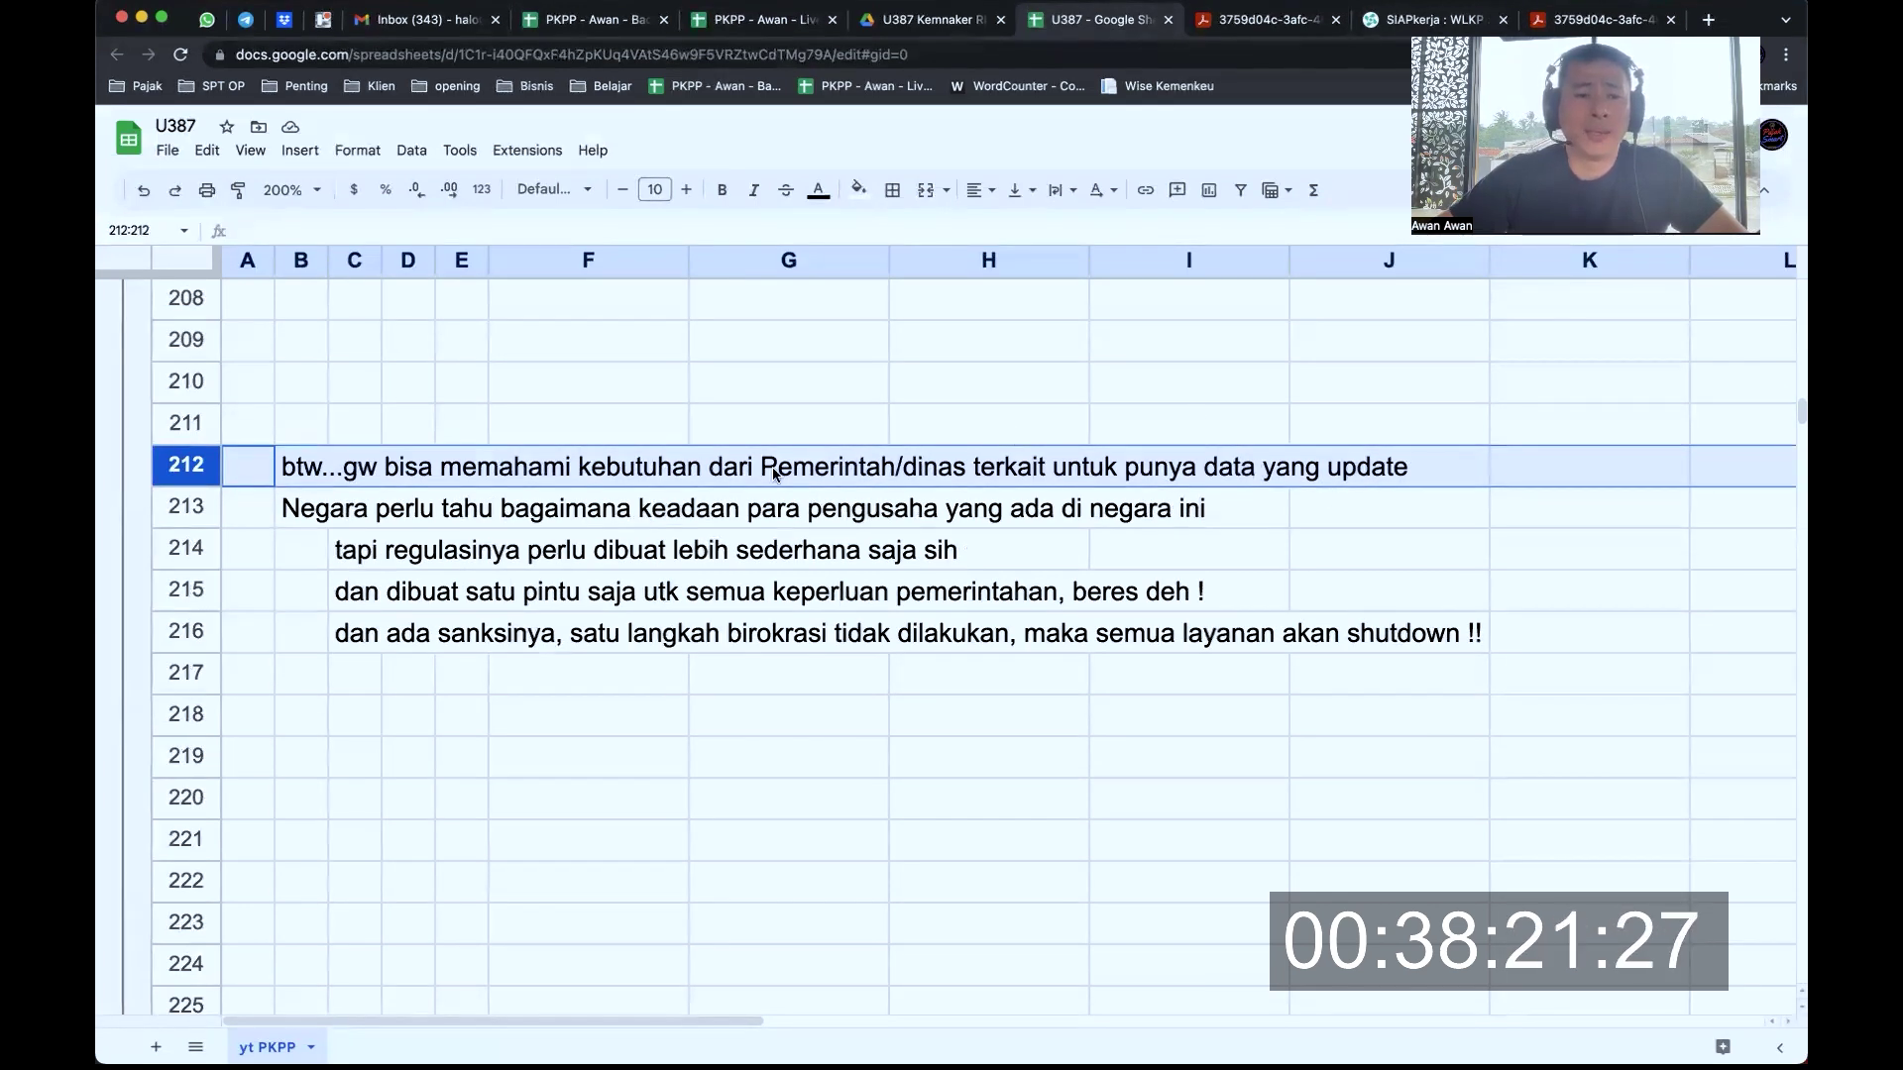
left_click(194, 509)
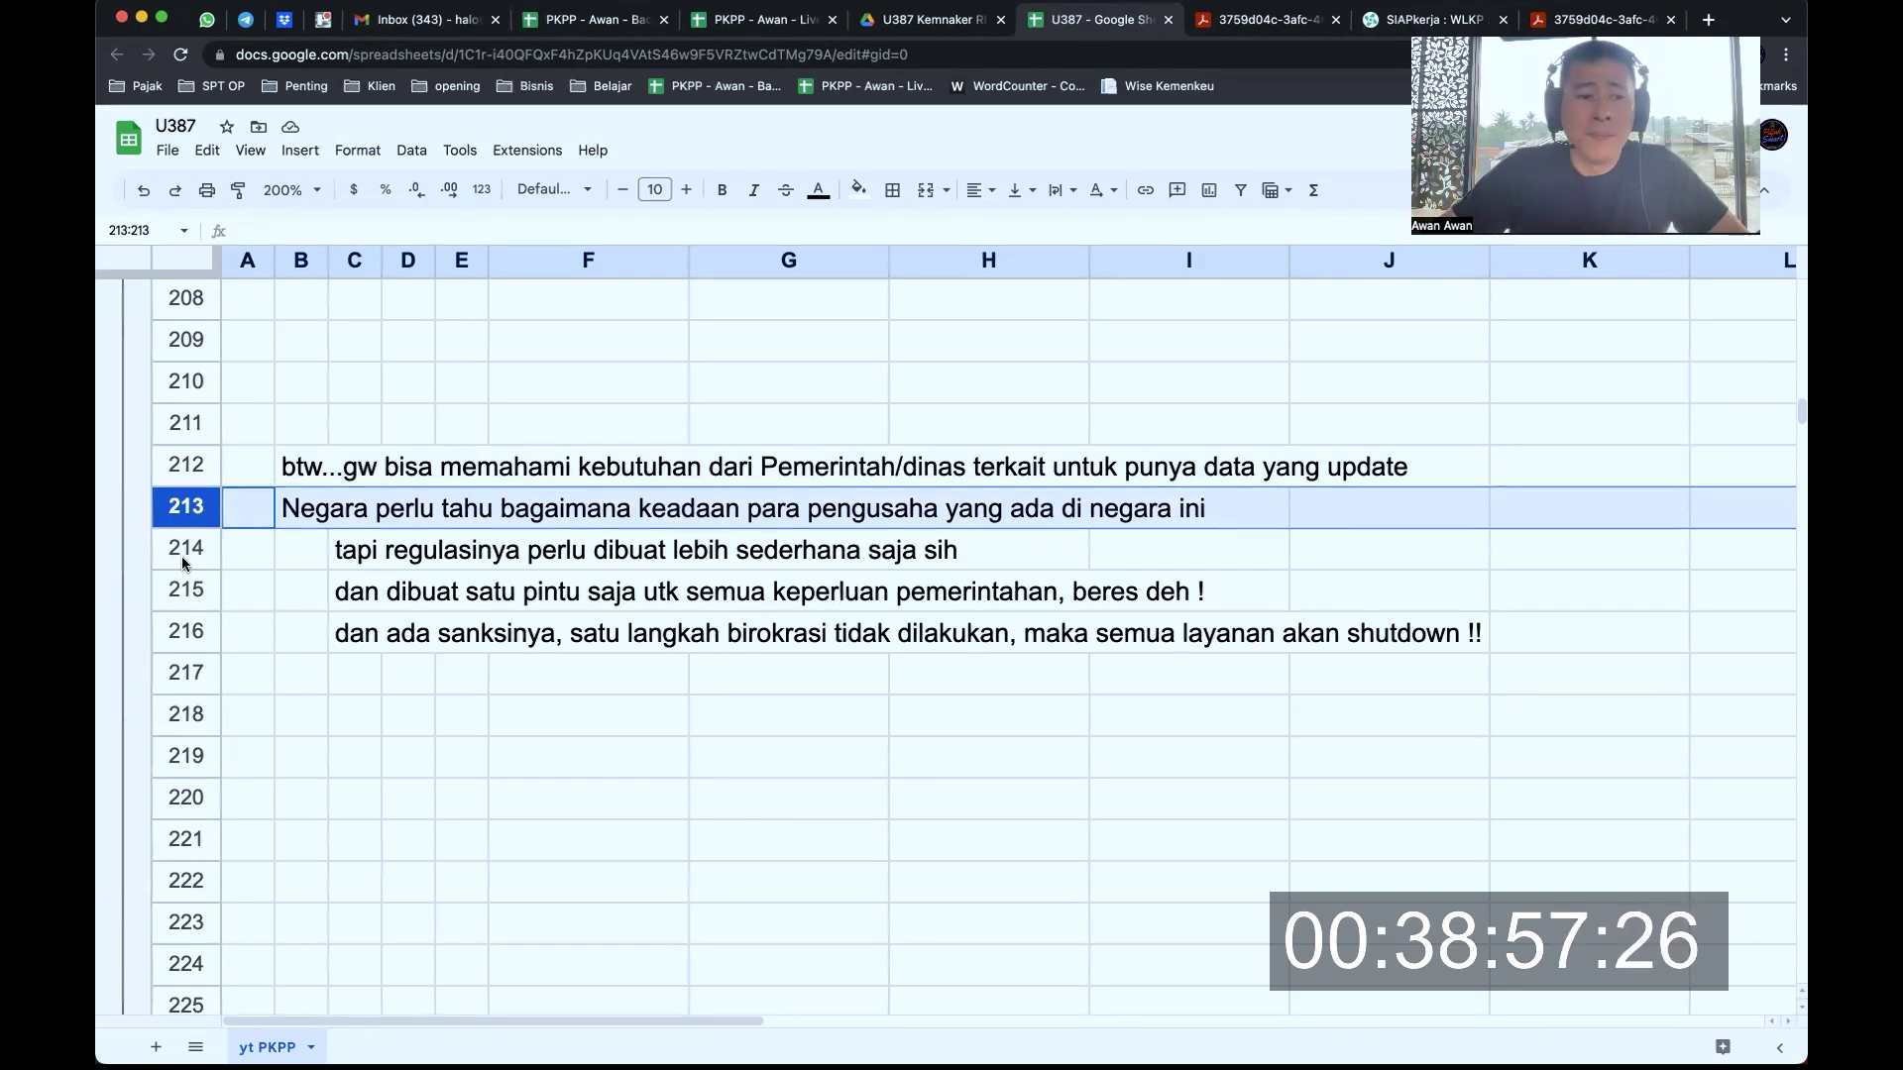
left_click(182, 555)
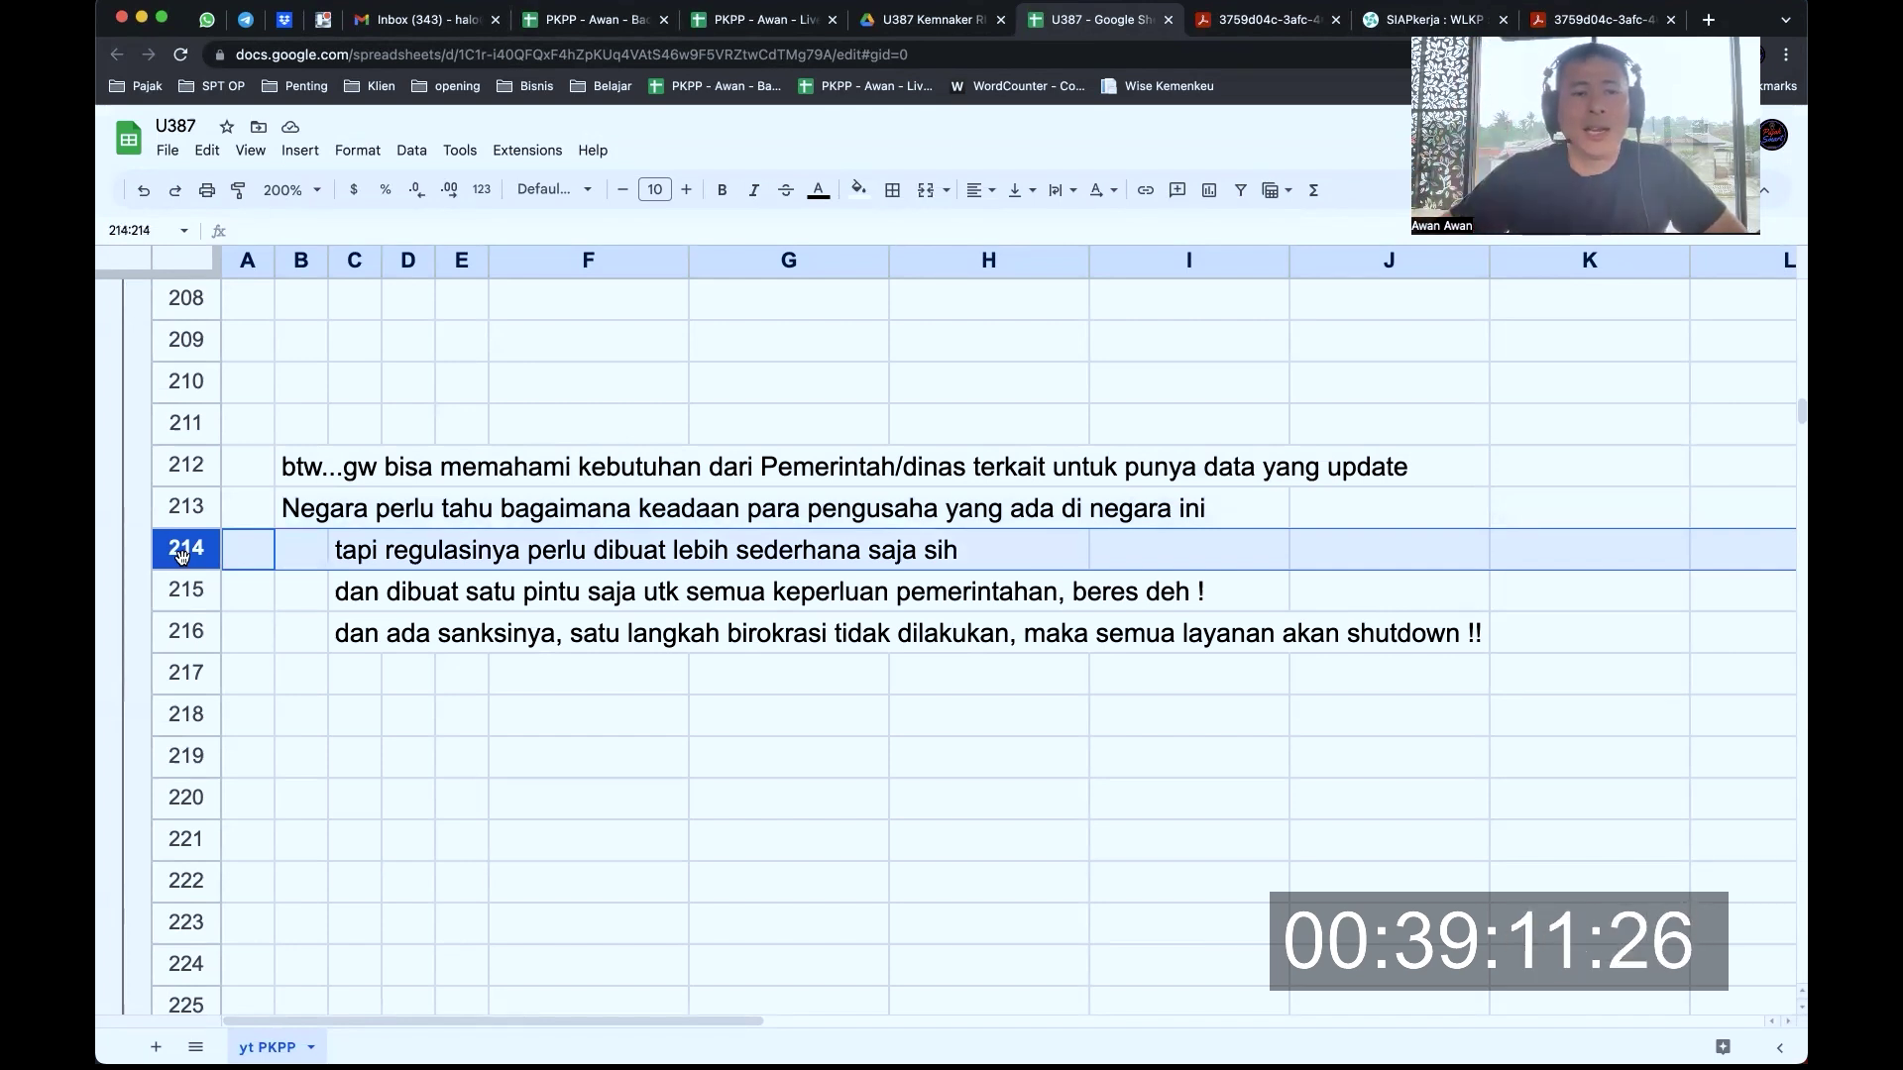
left_click(204, 592)
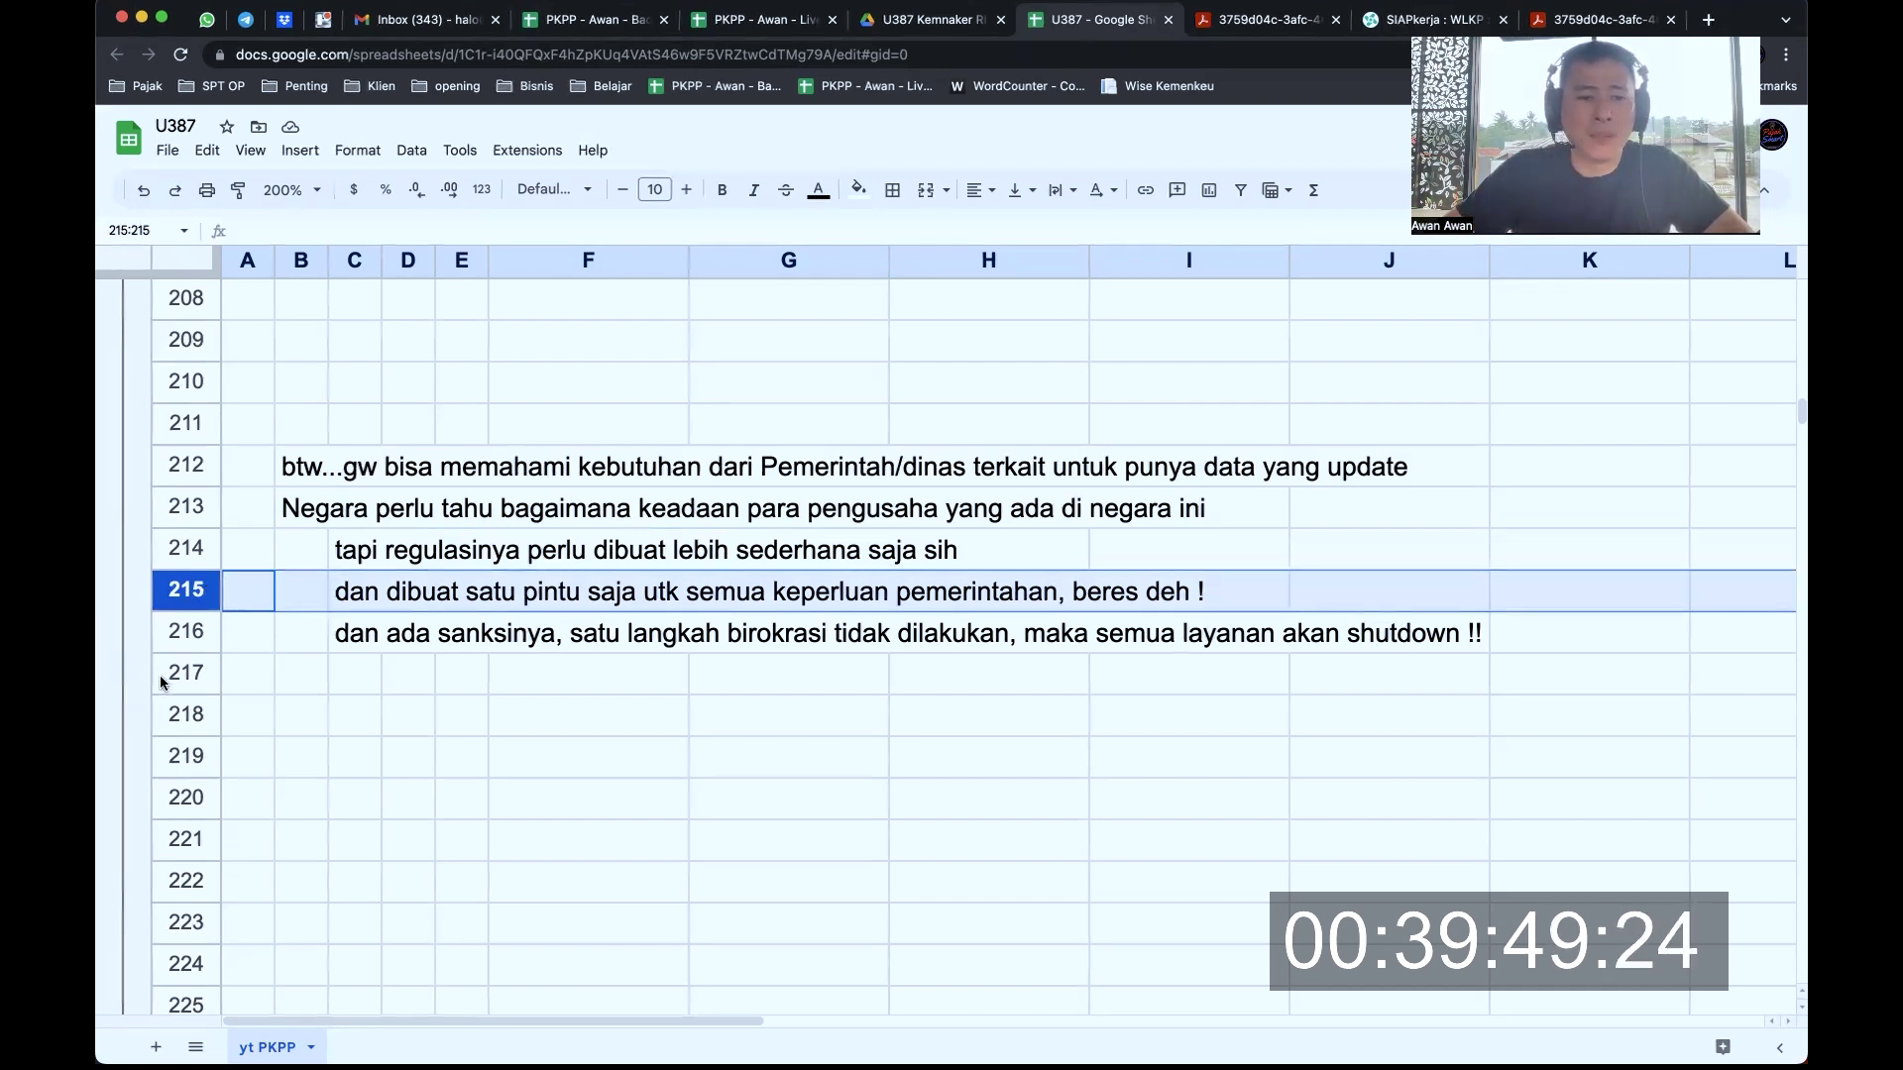
left_click(186, 631)
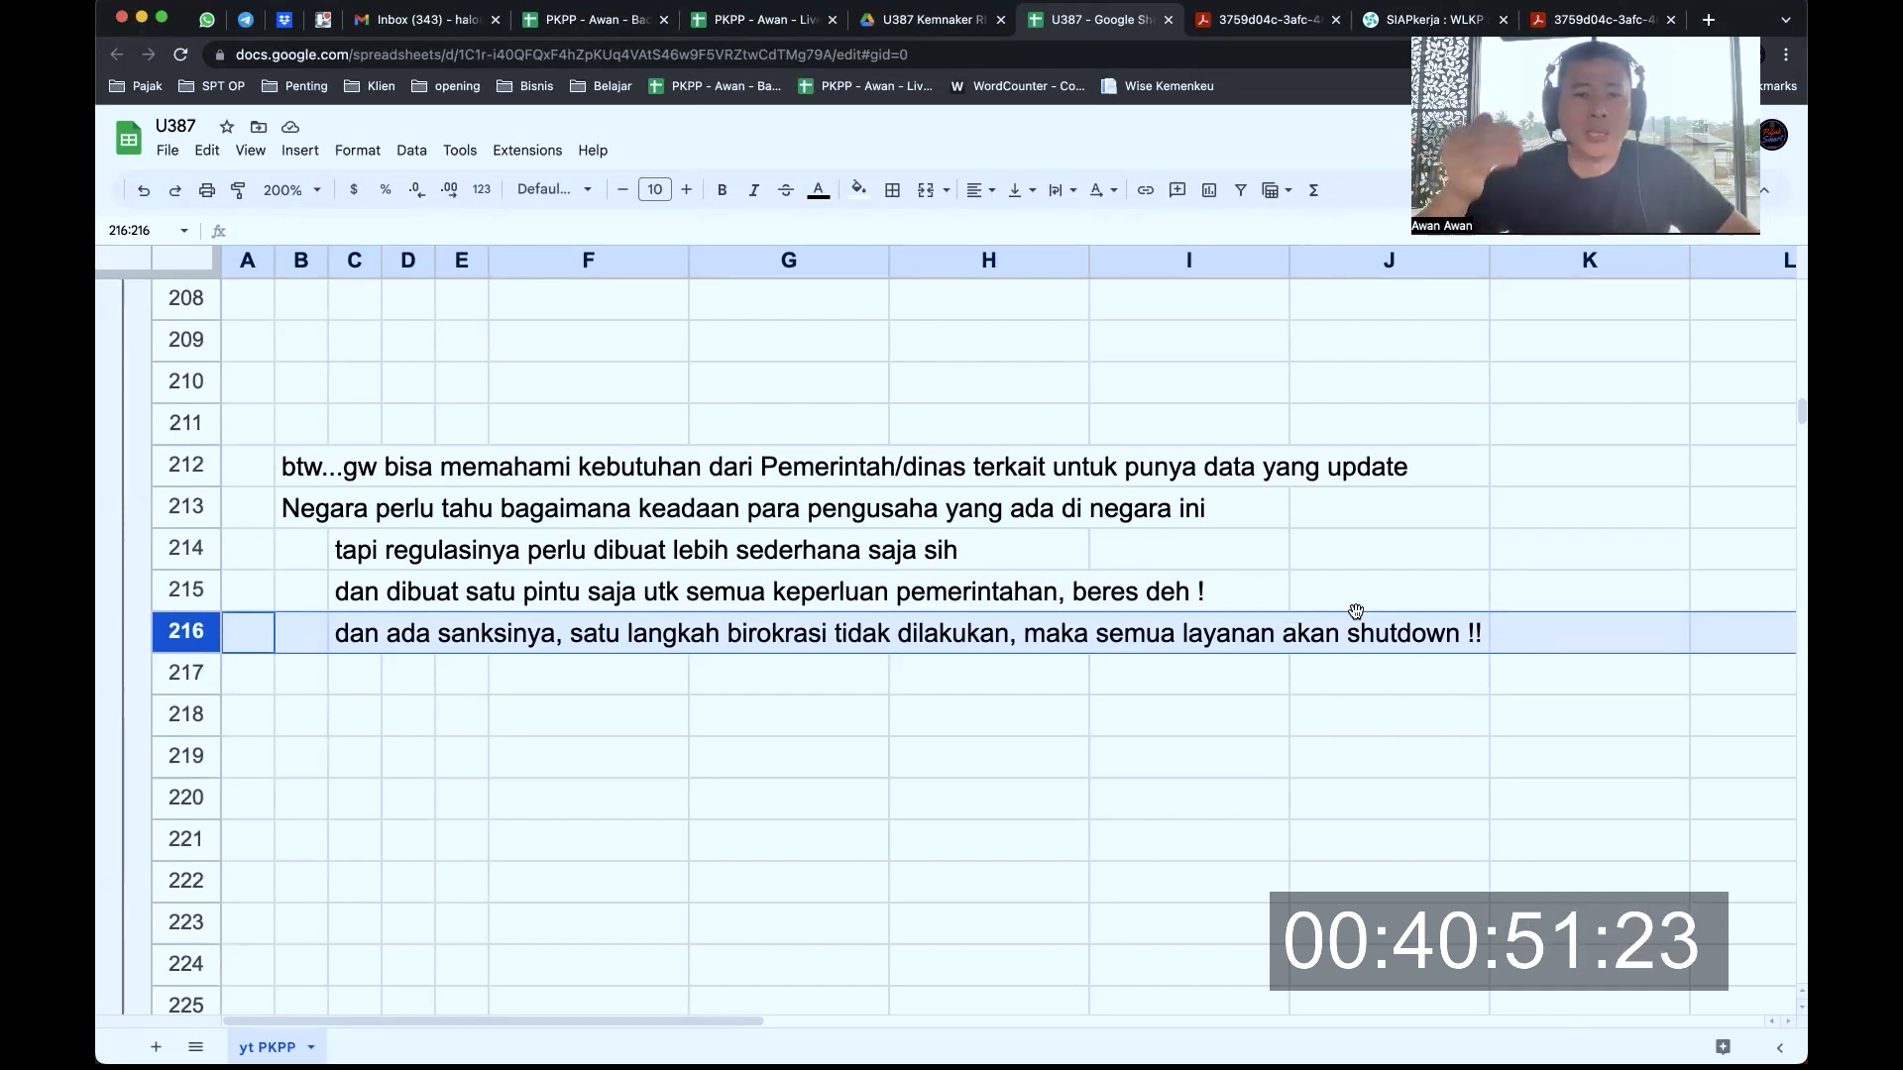
scroll(1130, 631, "down", 3)
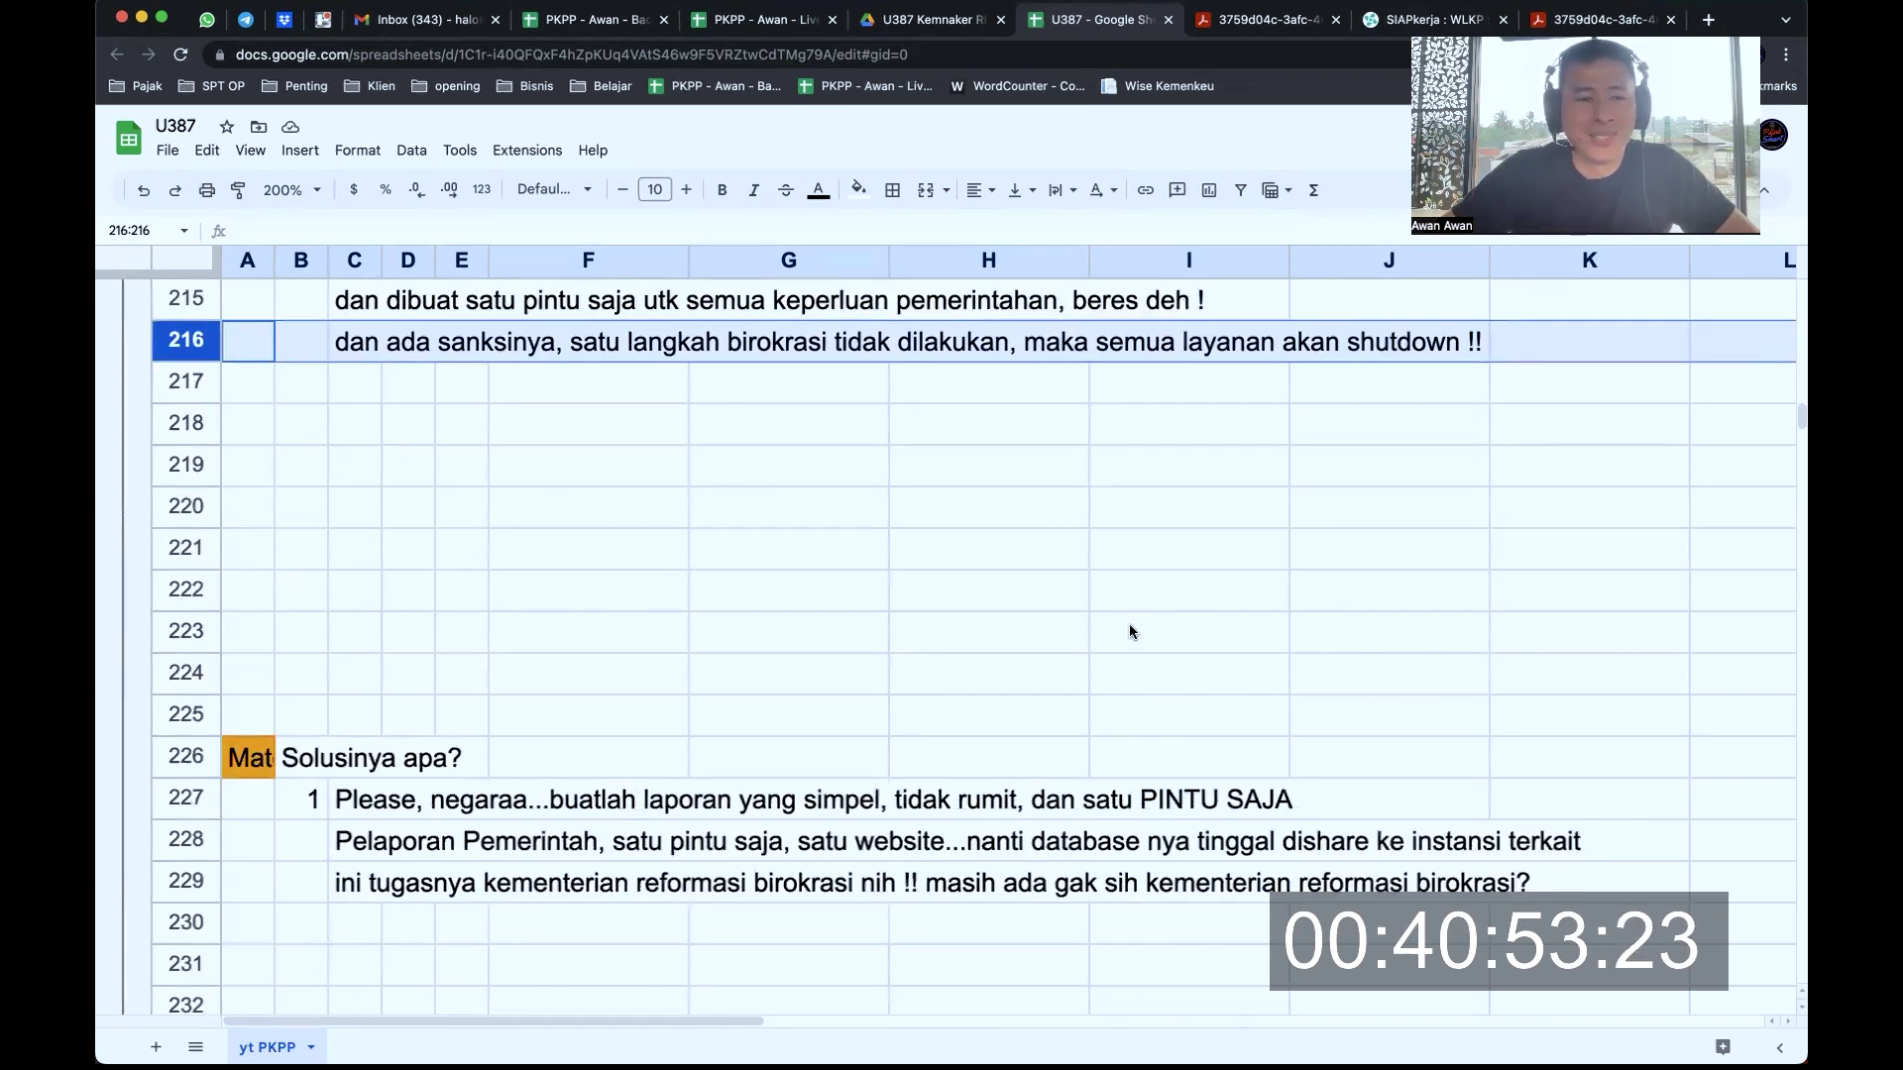
scroll(1130, 631, "down", 3)
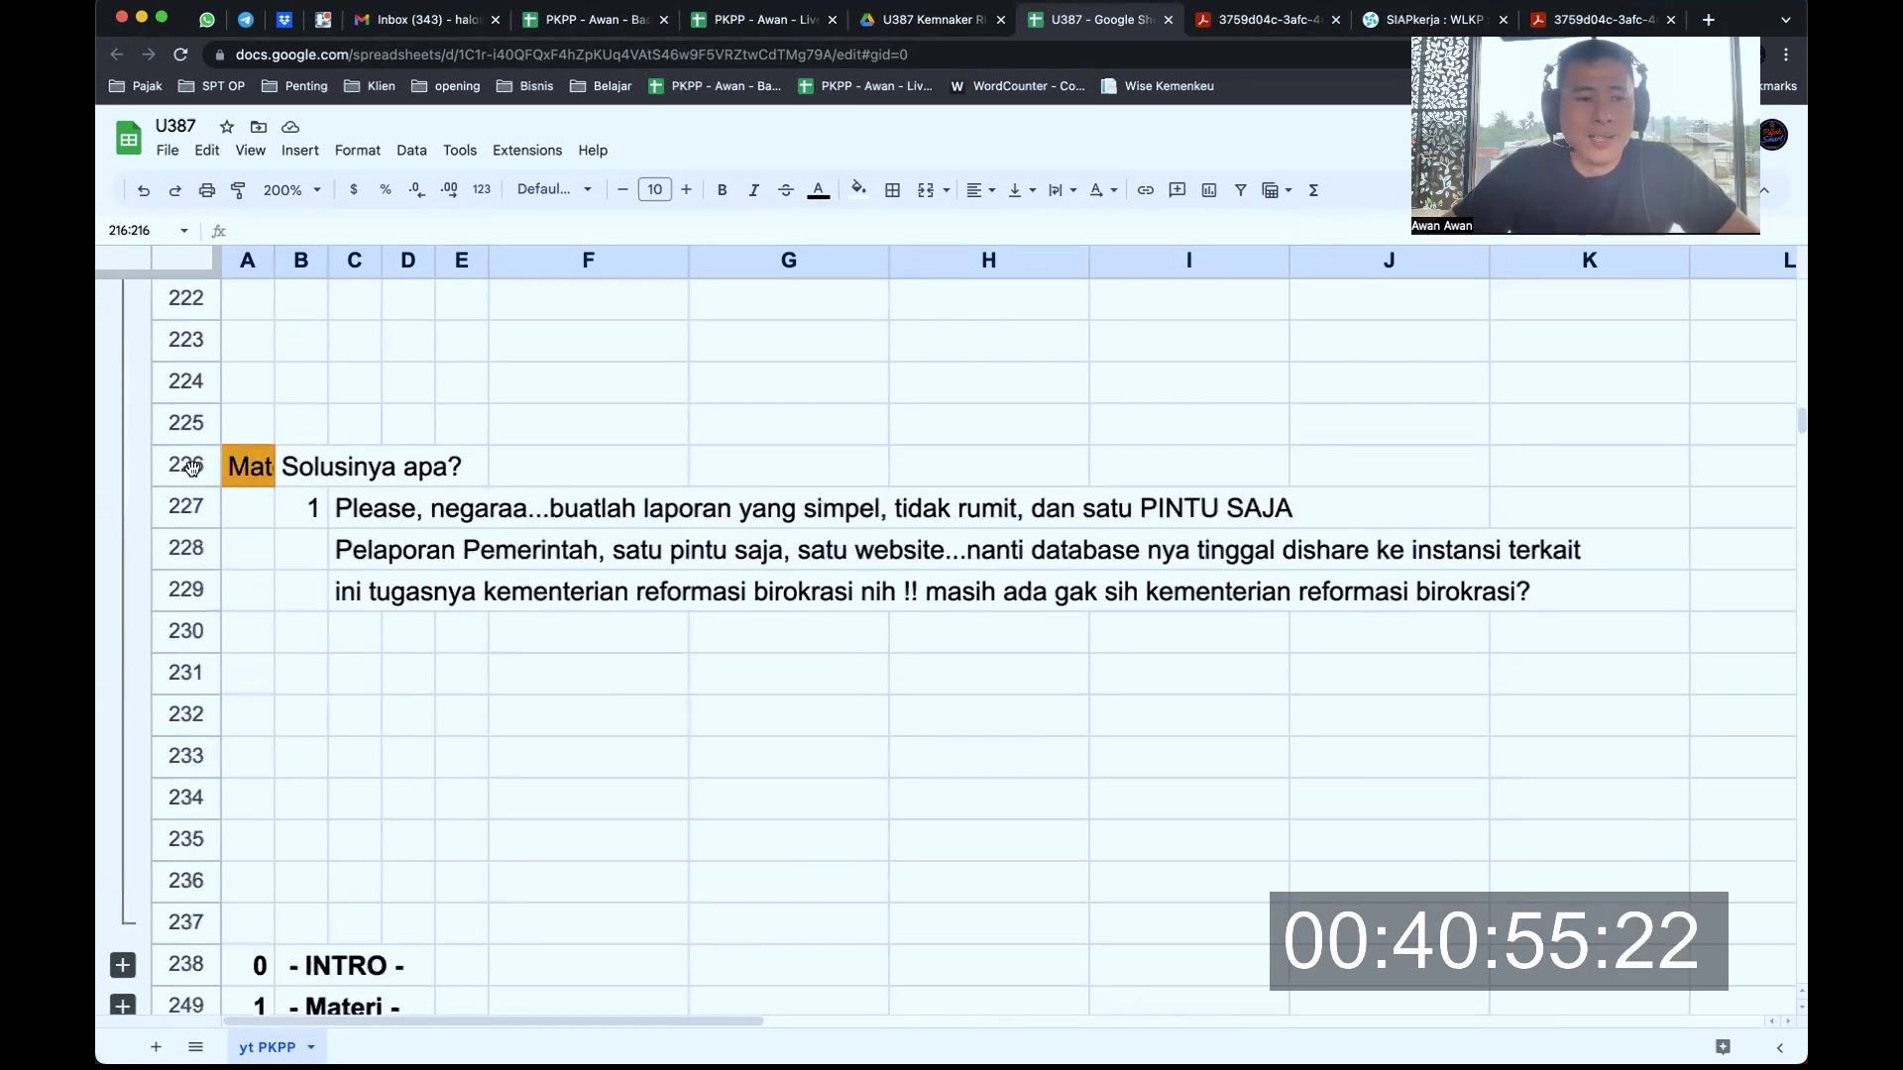
left_click_drag(192, 466, 187, 755)
scroll(347, 592, "up", 1)
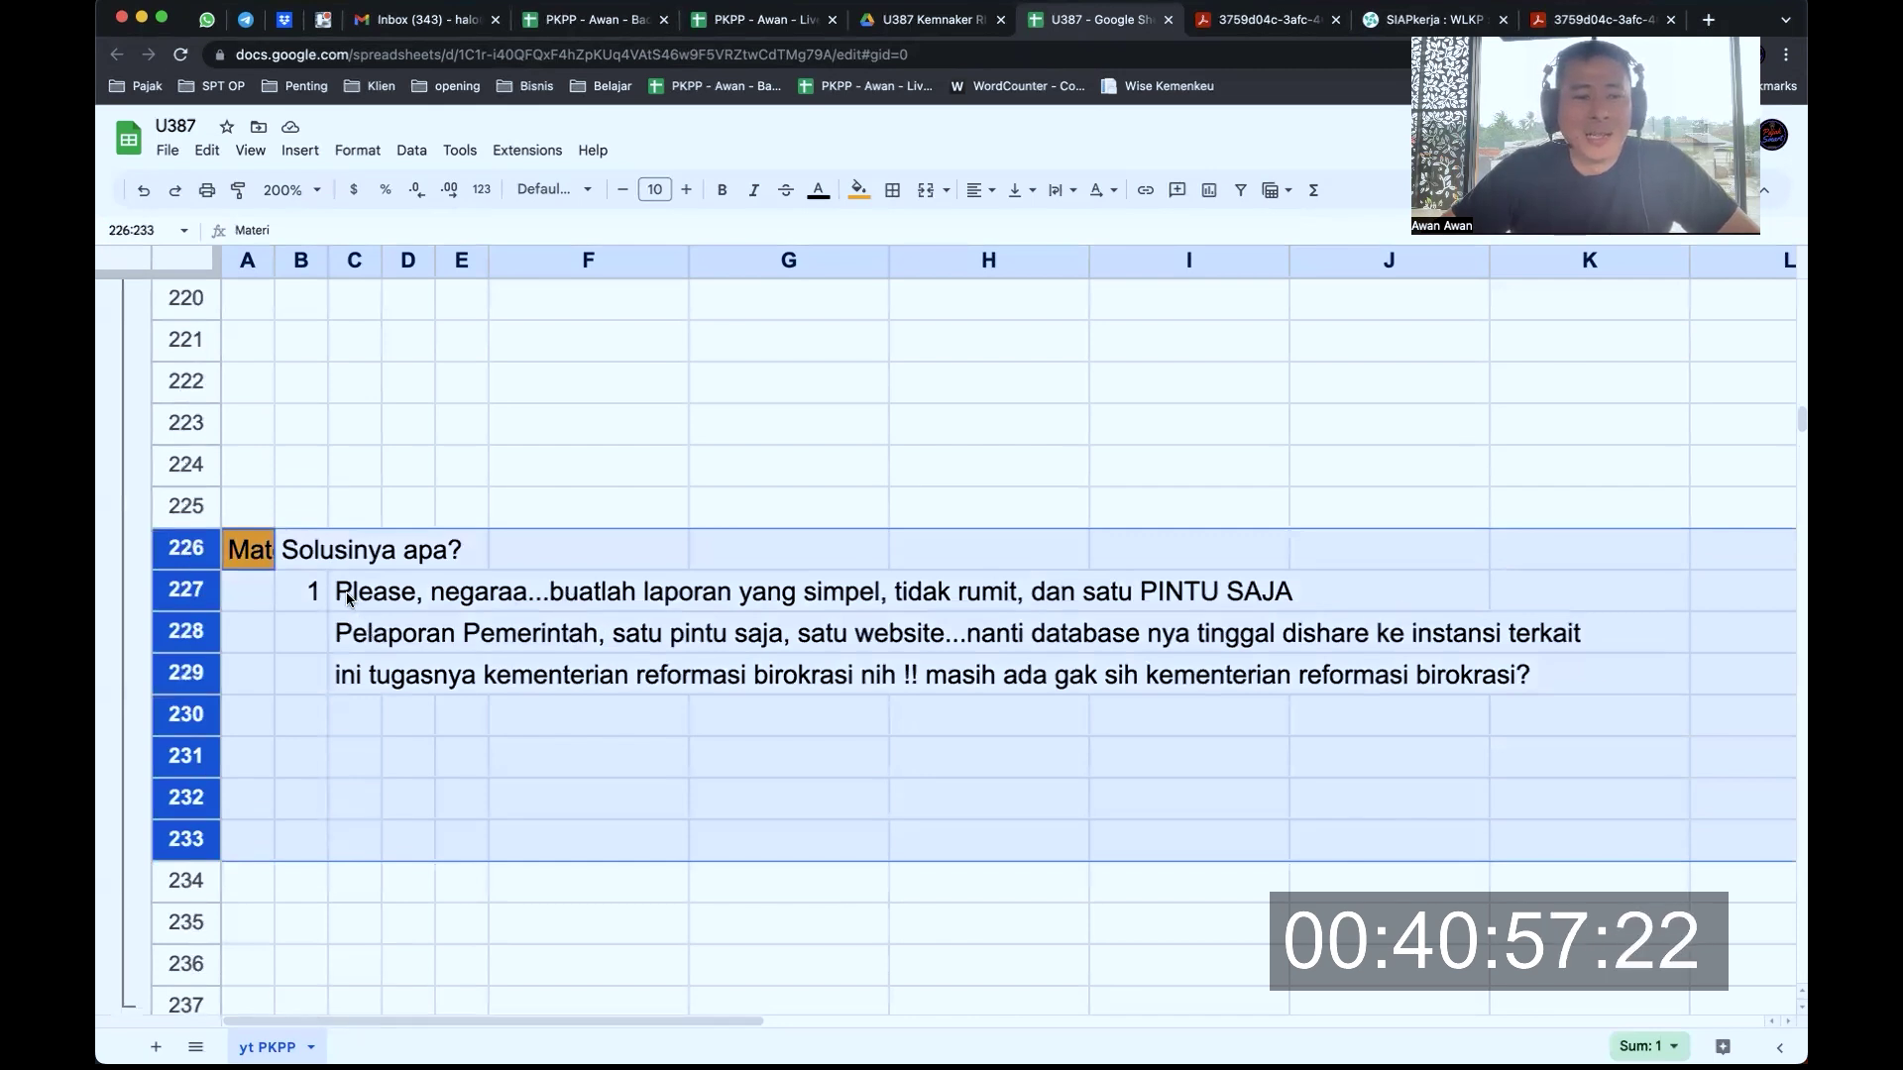
left_click(347, 591)
left_click(188, 592)
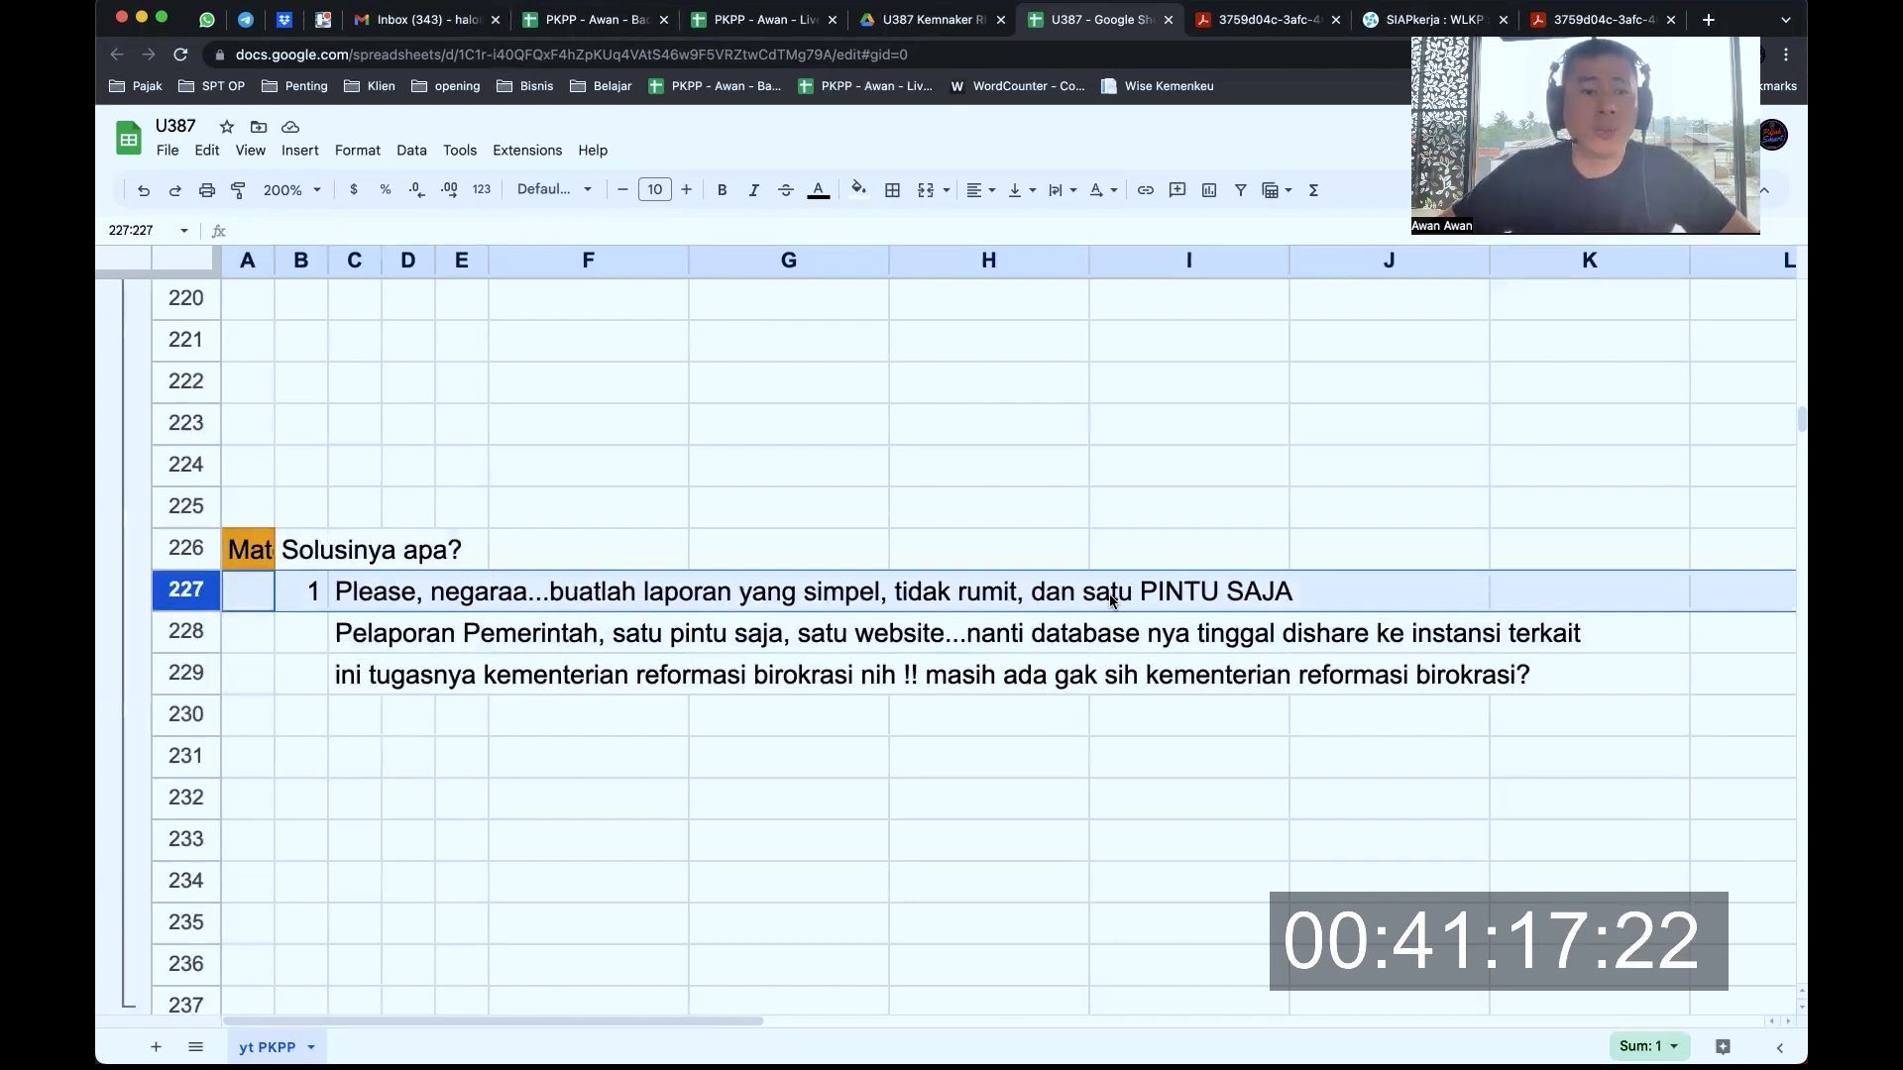
left_click(193, 632)
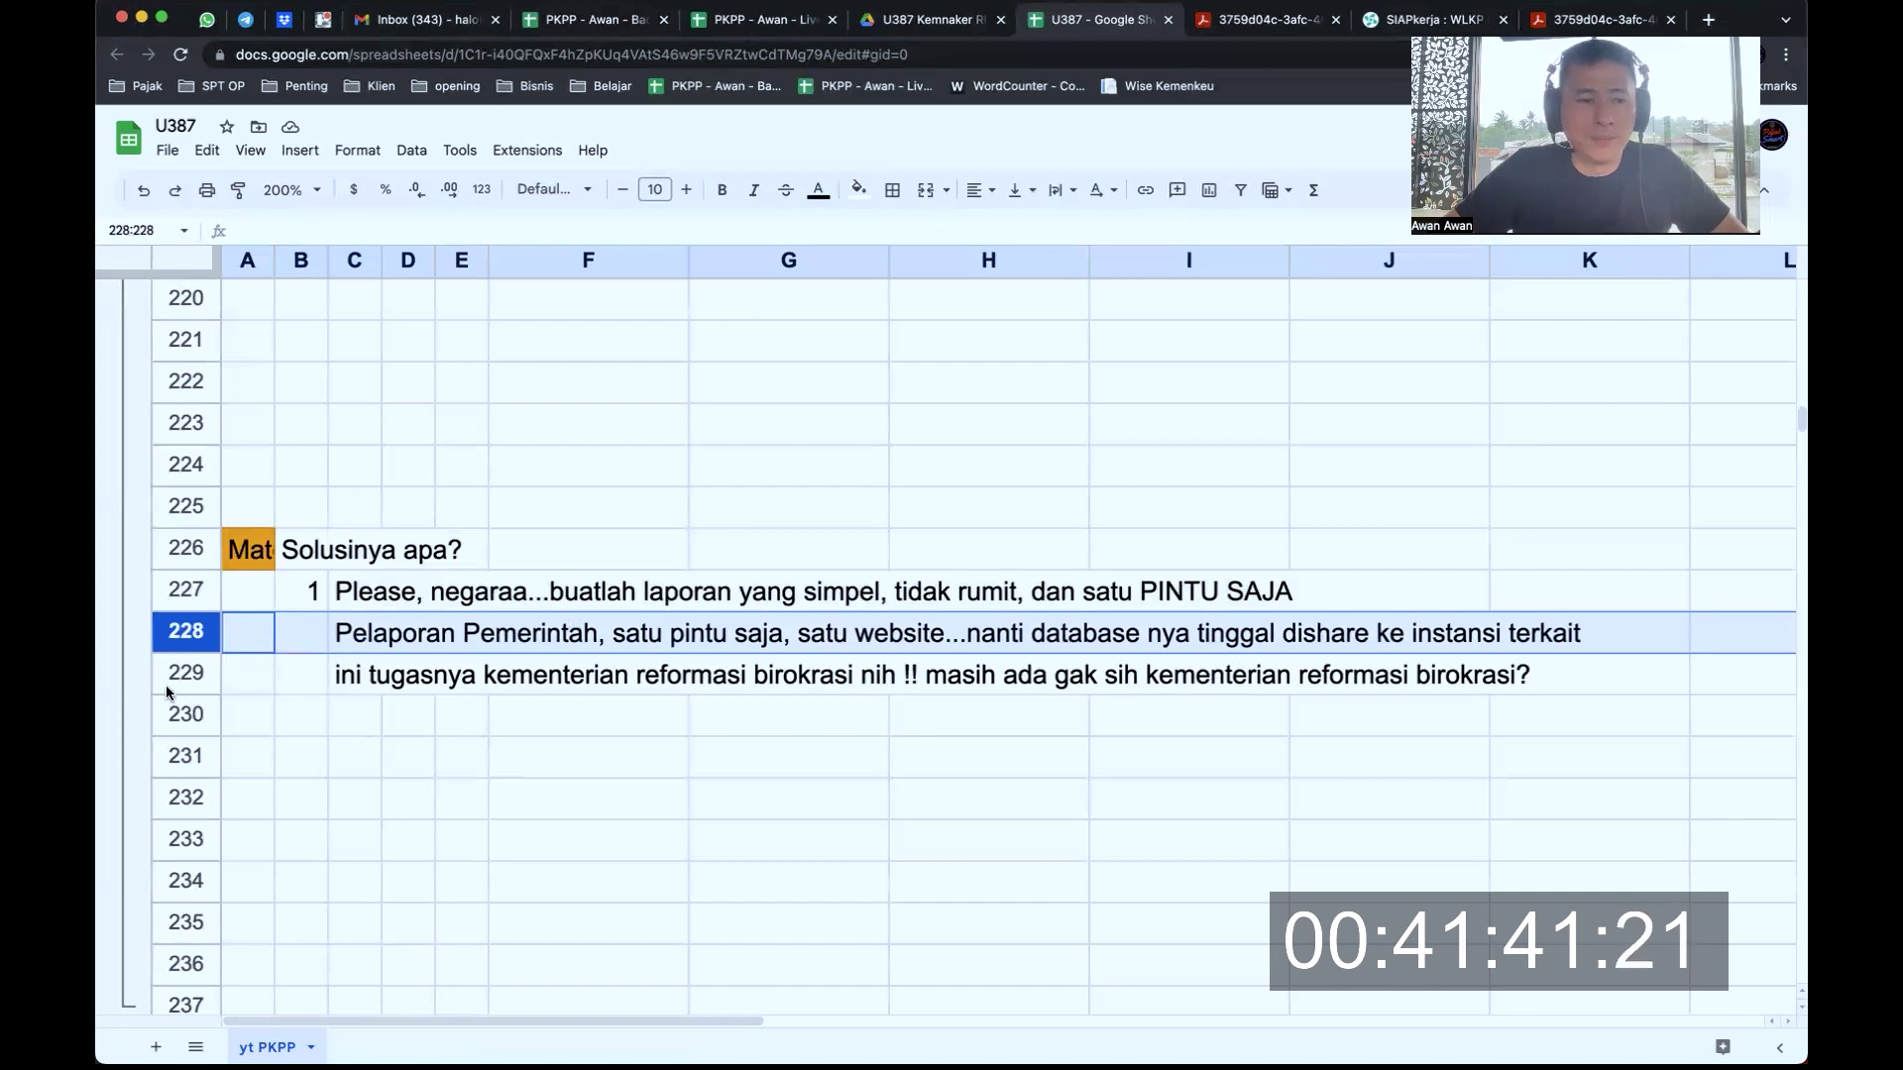
left_click(190, 674)
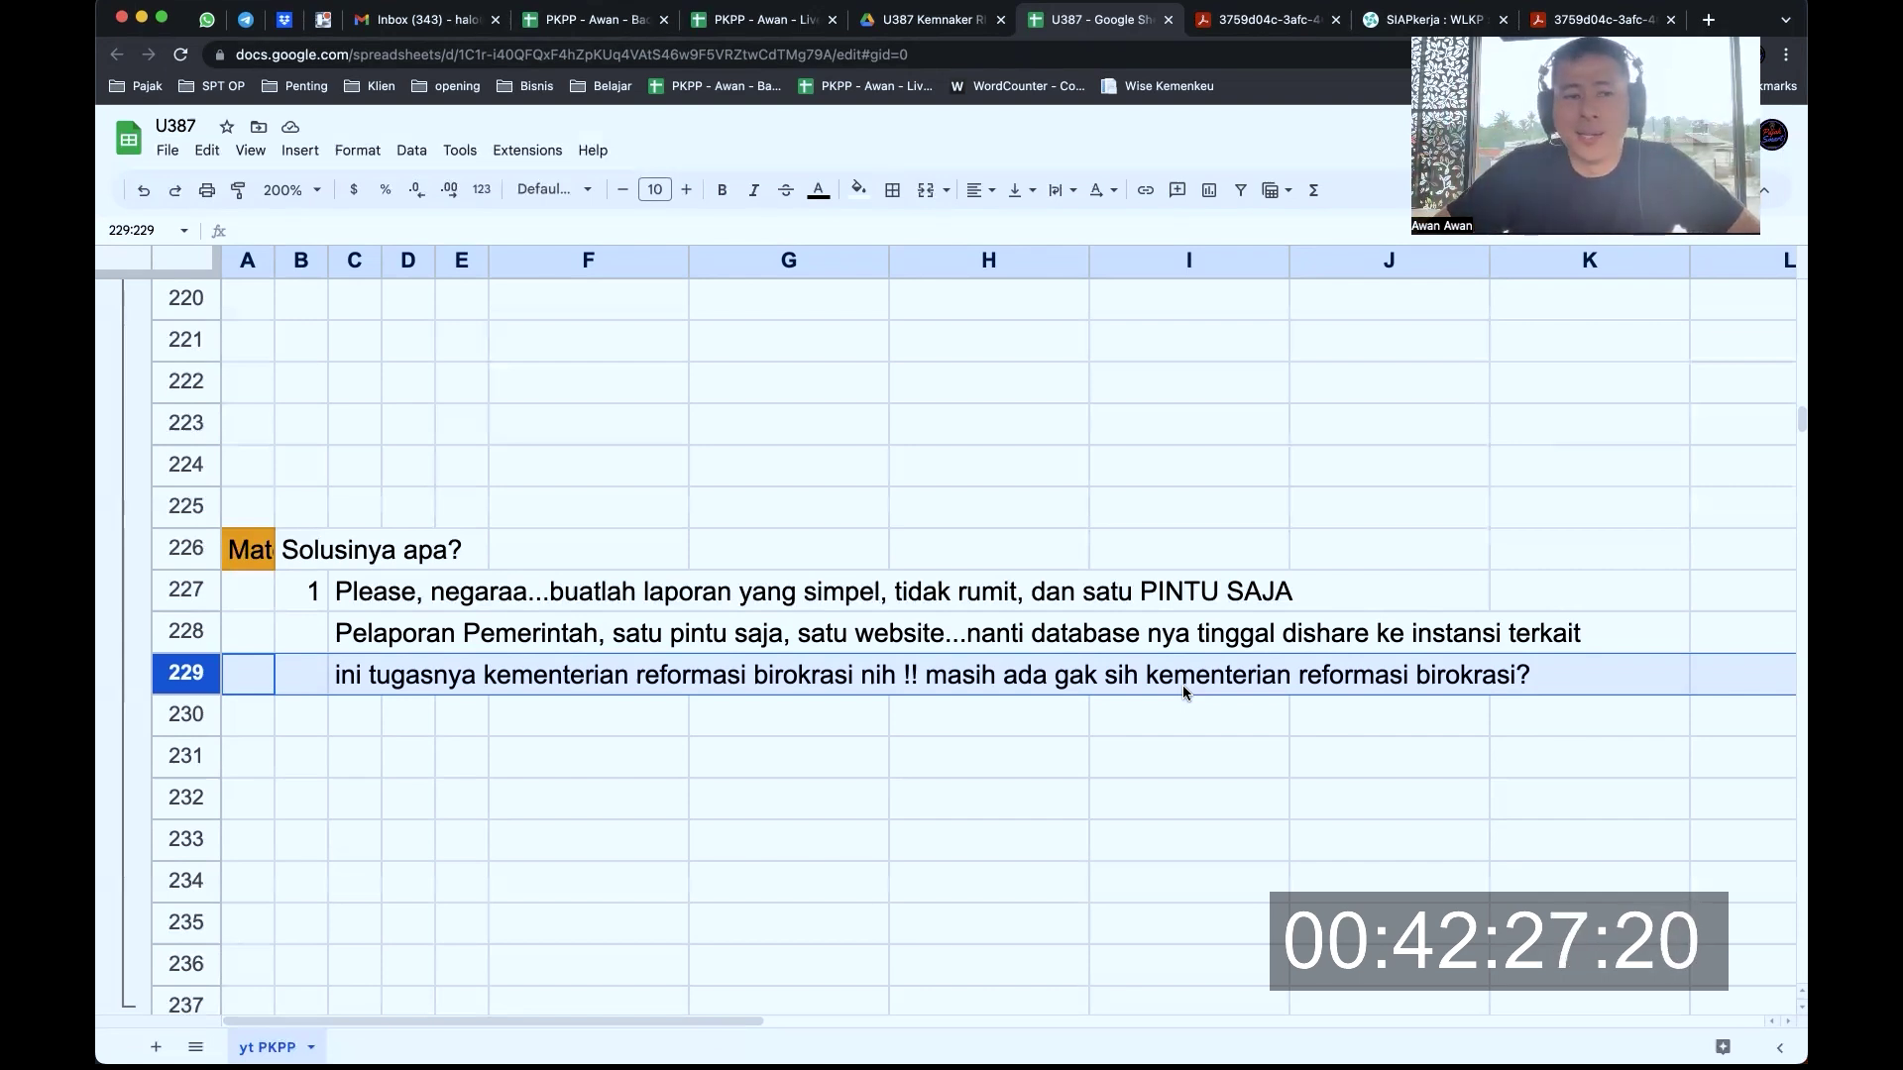
left_click(1046, 504)
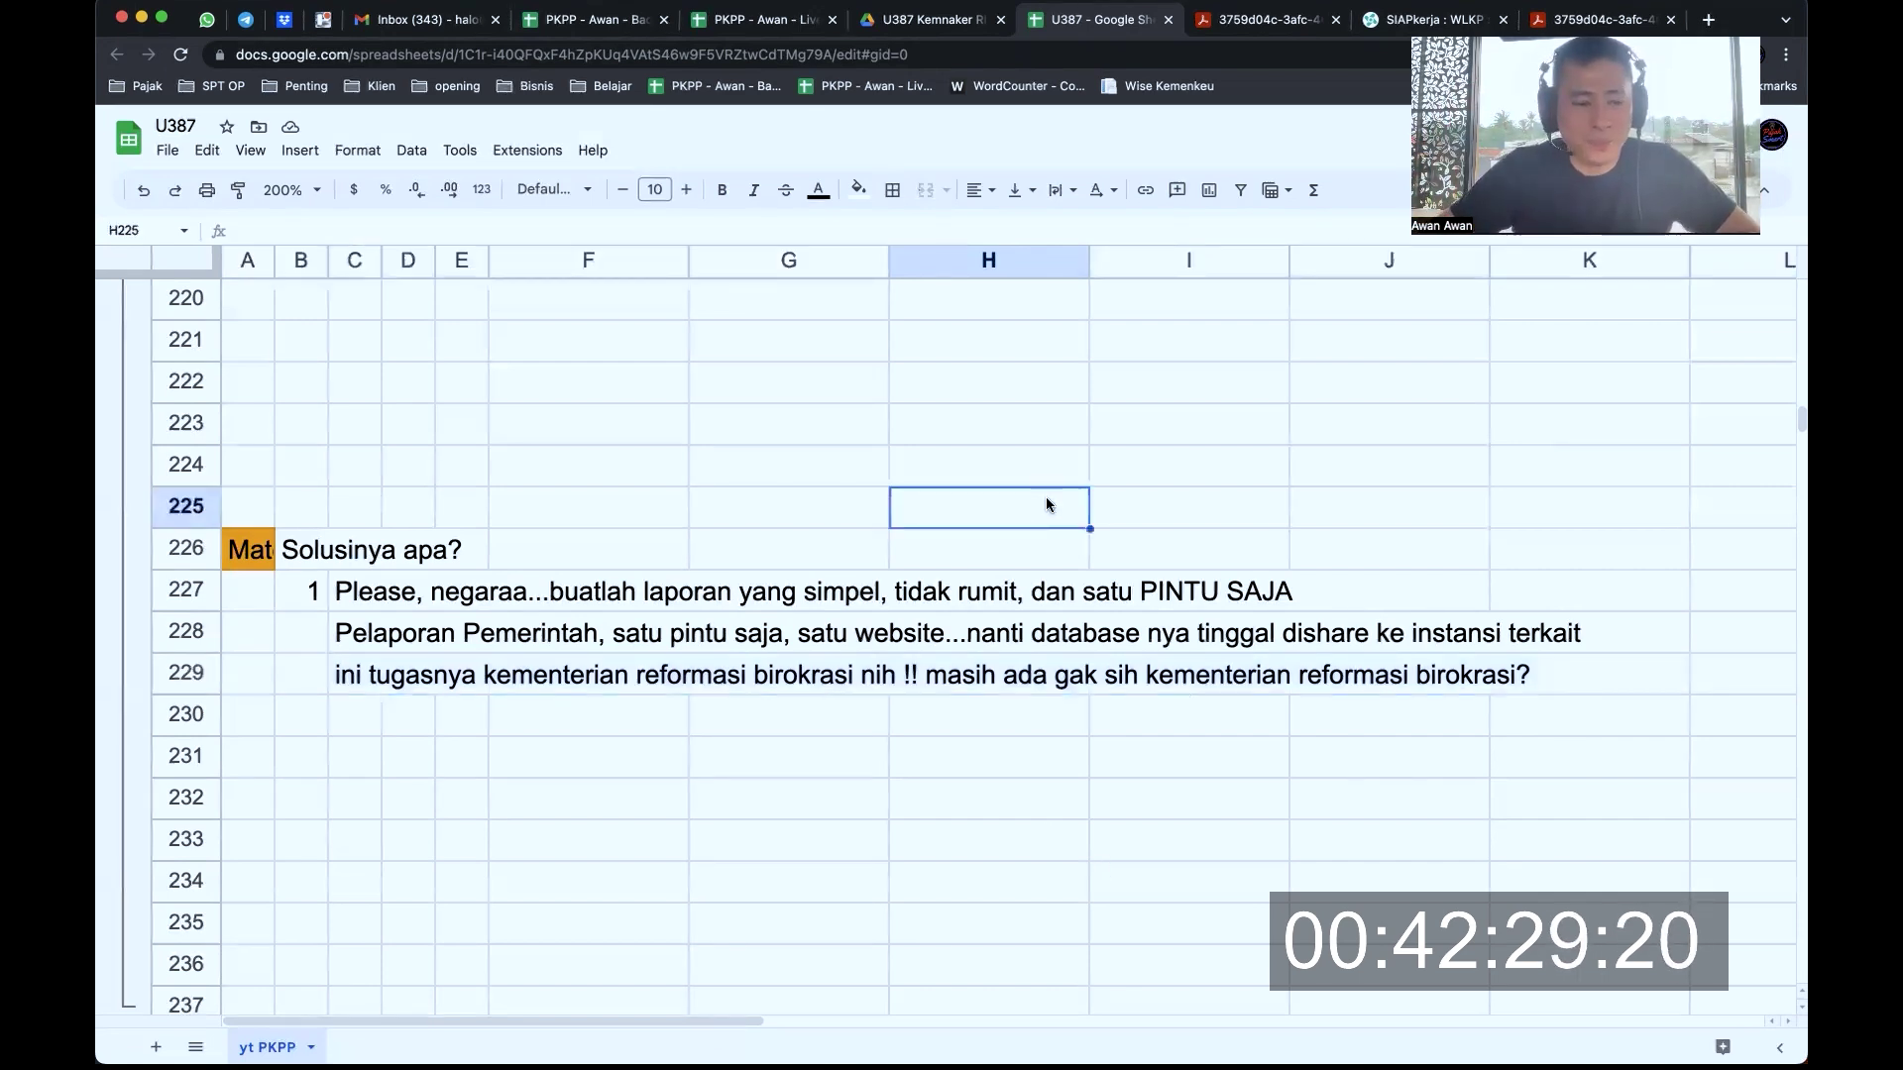
Switch to the Pelaporan list showing the 17 Jul 2024 expiry, then return to the PDF
key("ctrl+Tab")
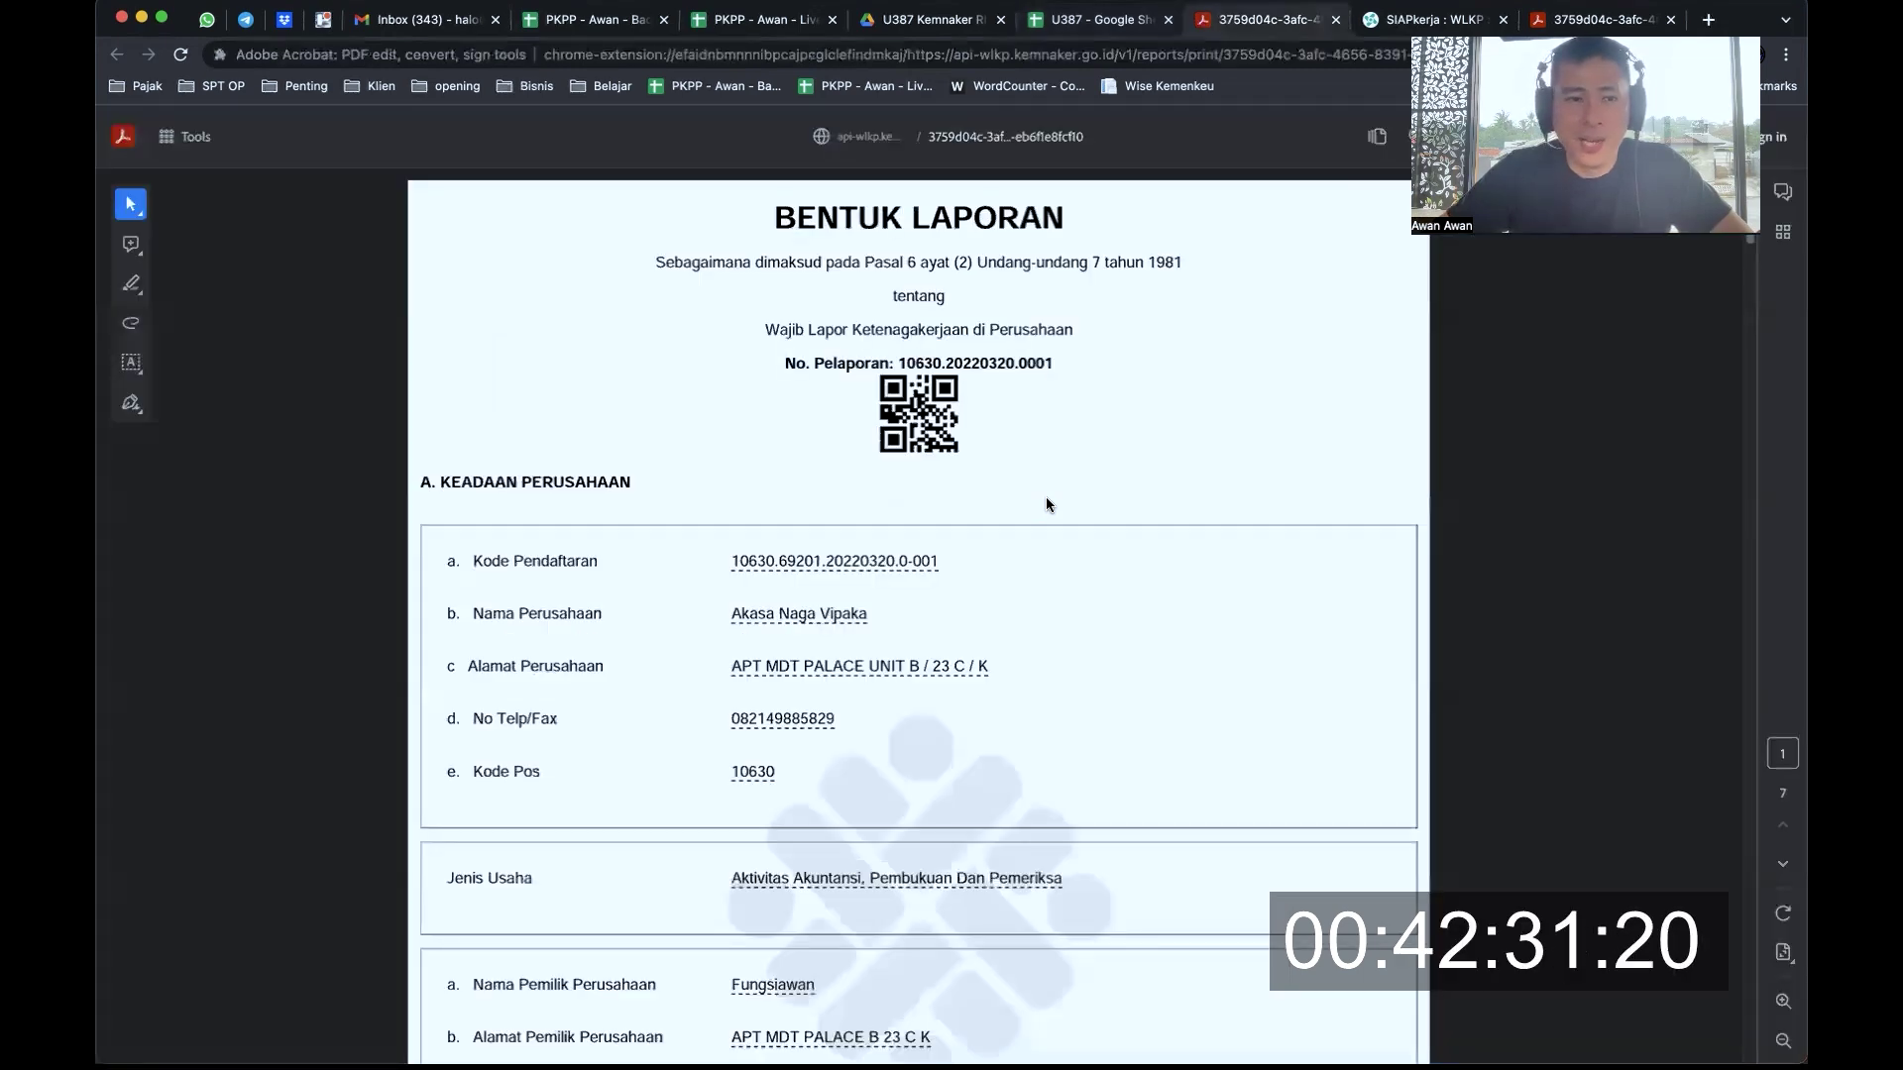
key("ctrl+Tab")
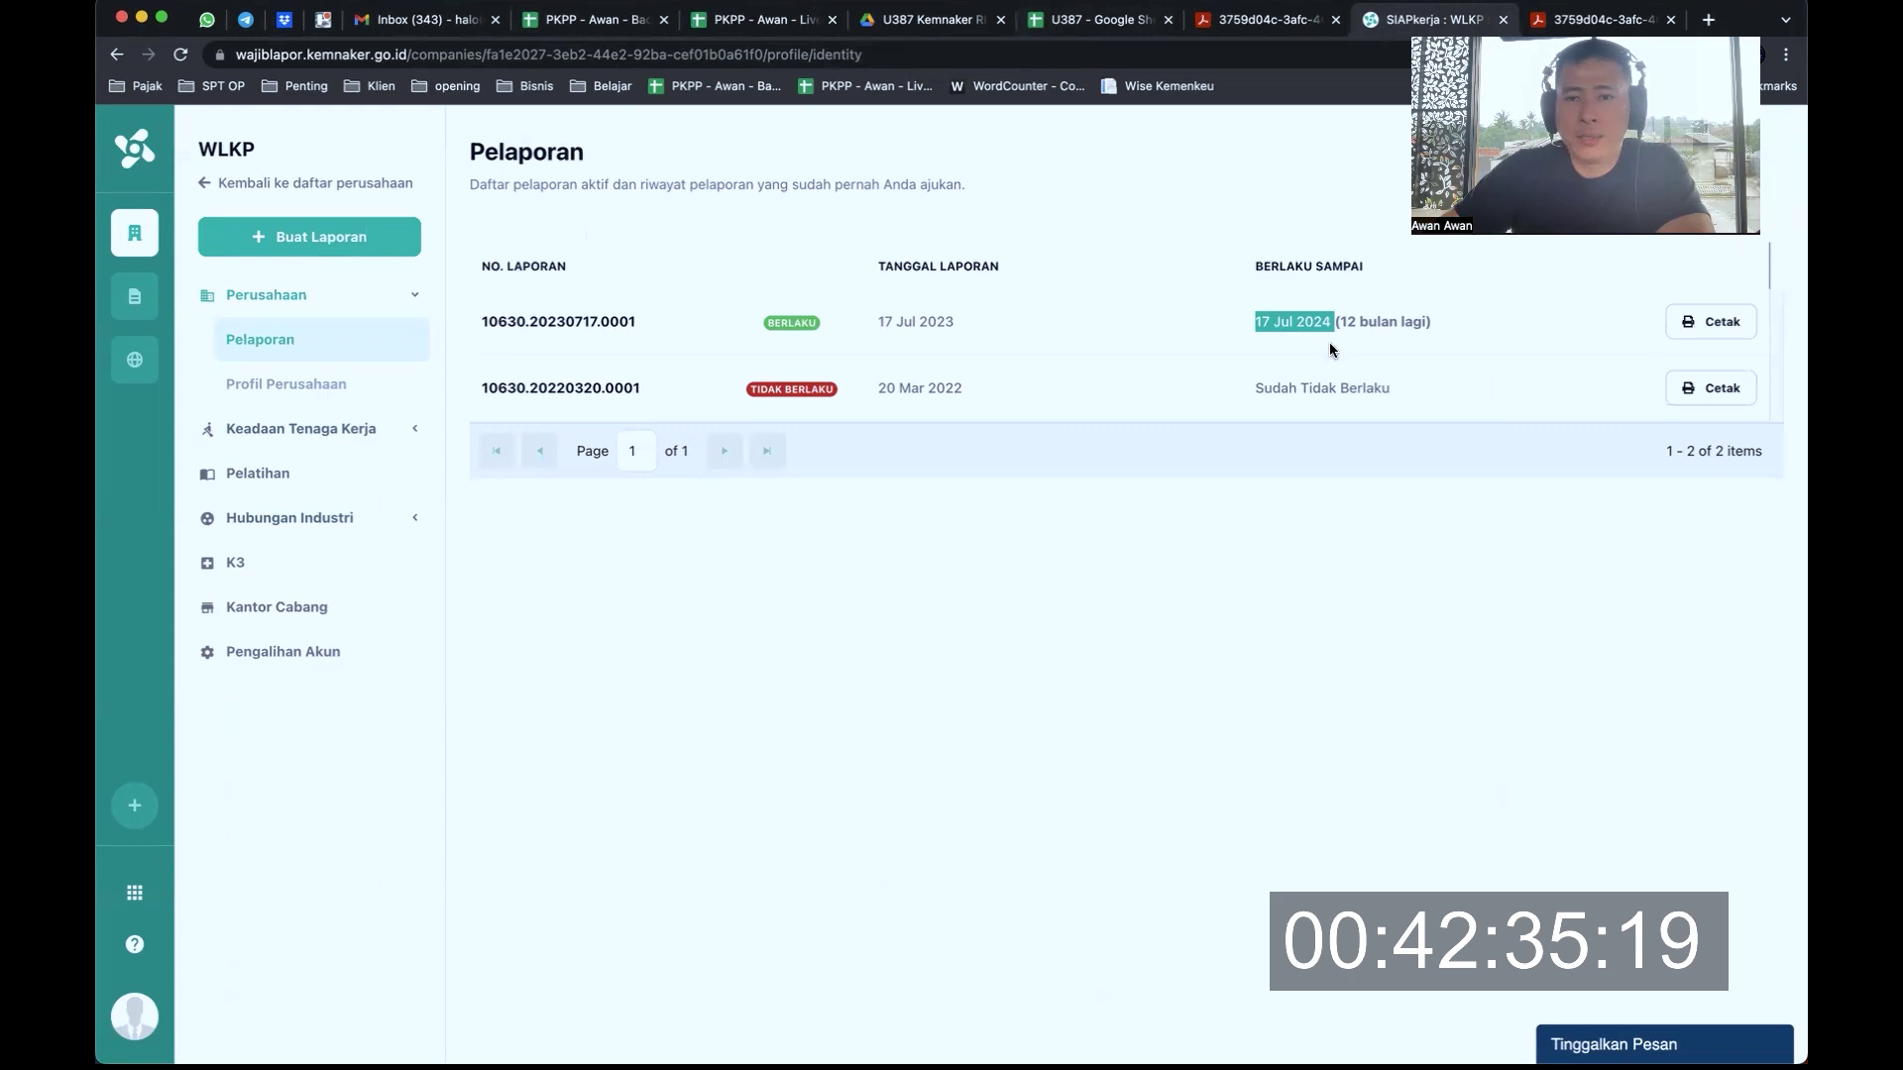
left_click(1374, 317)
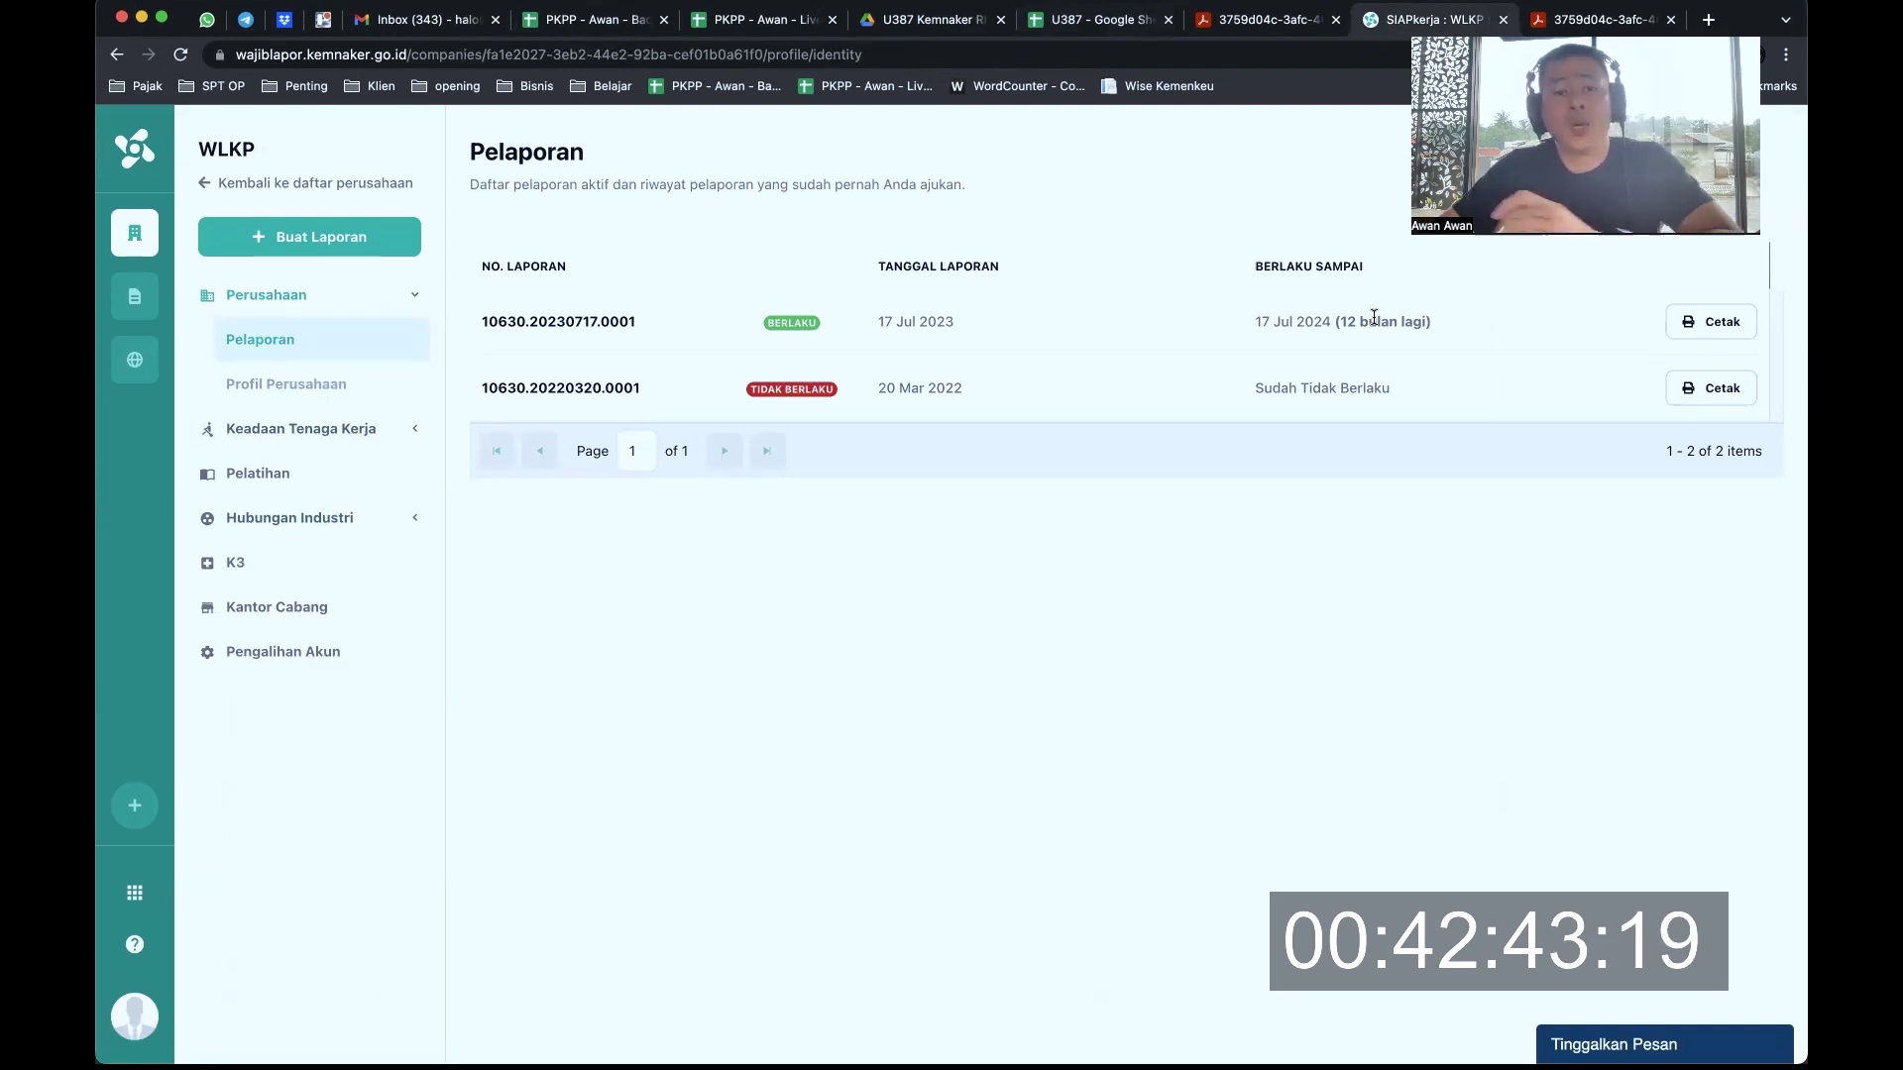
key("ctrl+shift+Tab")
key("ctrl+shift+Tab")
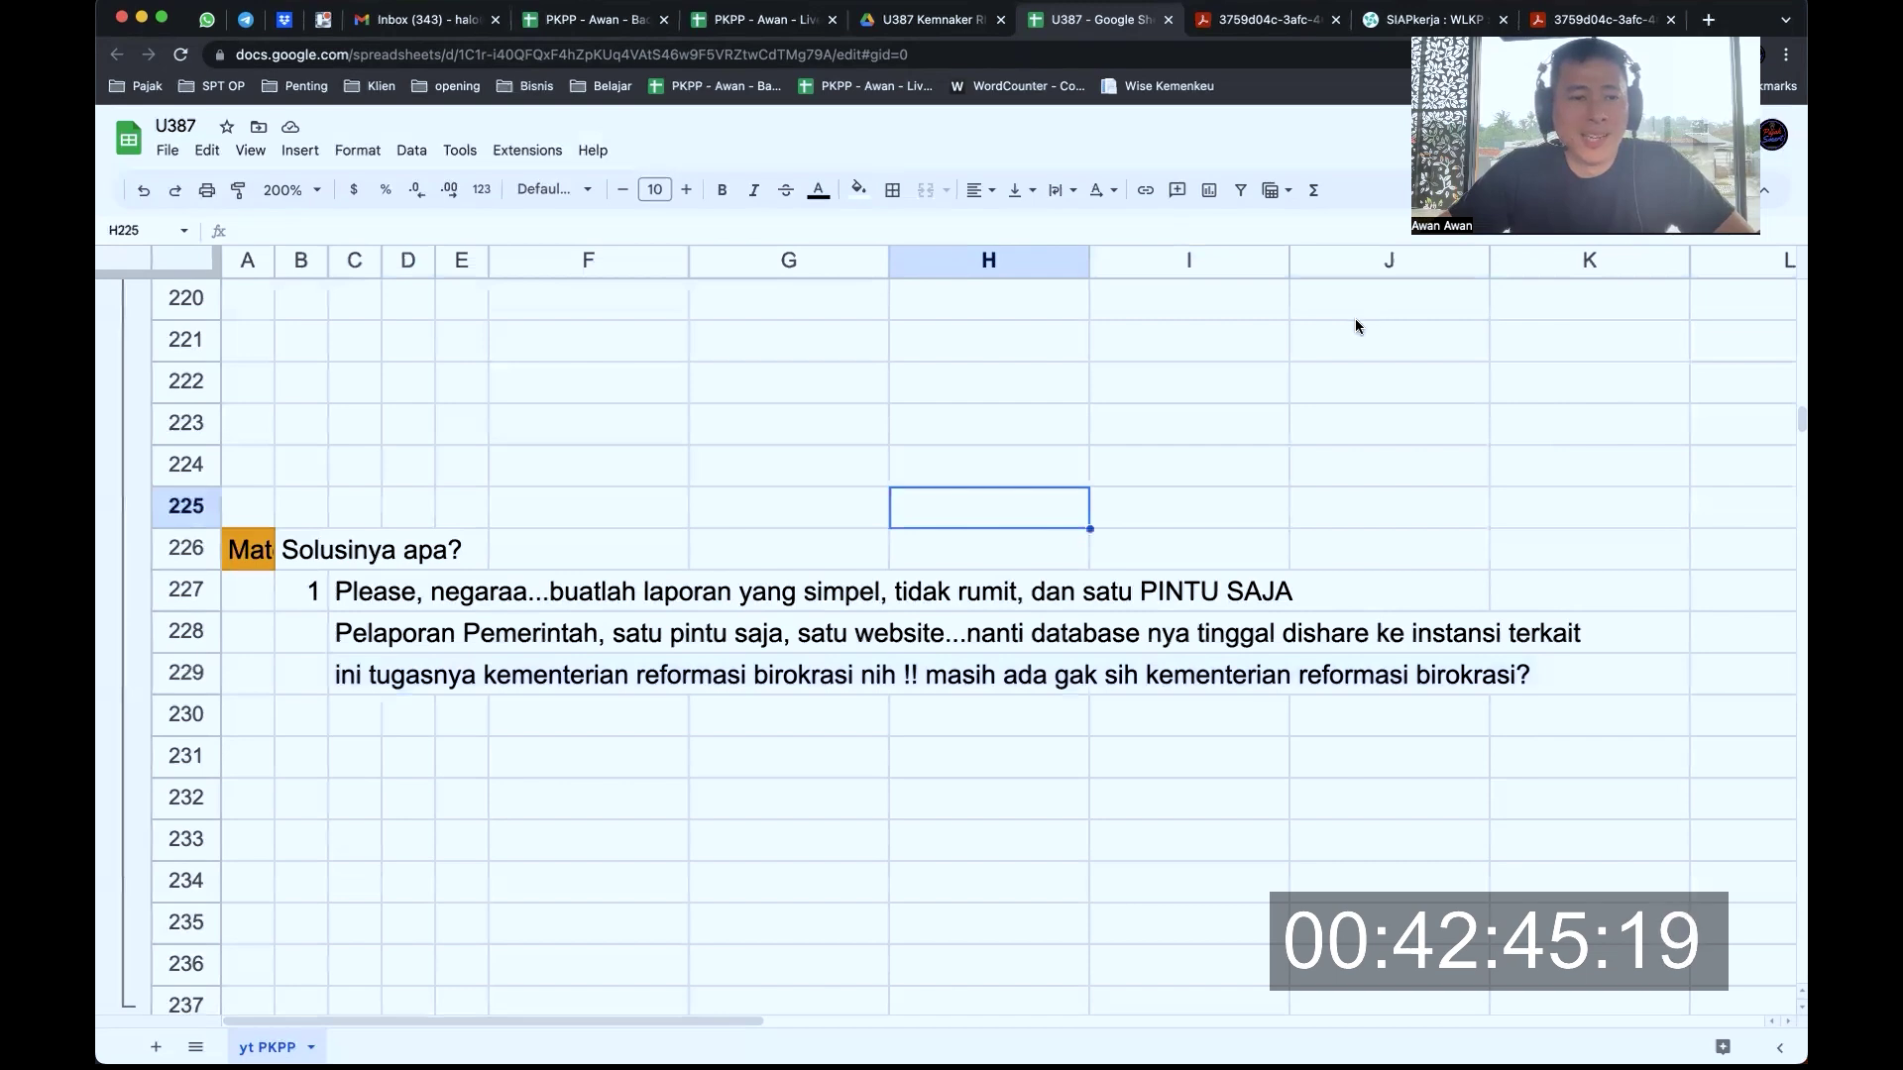
Bring up the U387 notes sheet and scroll to rows 35–39 showing the greeting and Laporan Perusahaan ke Kemnaker topic
left_click(674, 441)
scroll(674, 441, "up", 10)
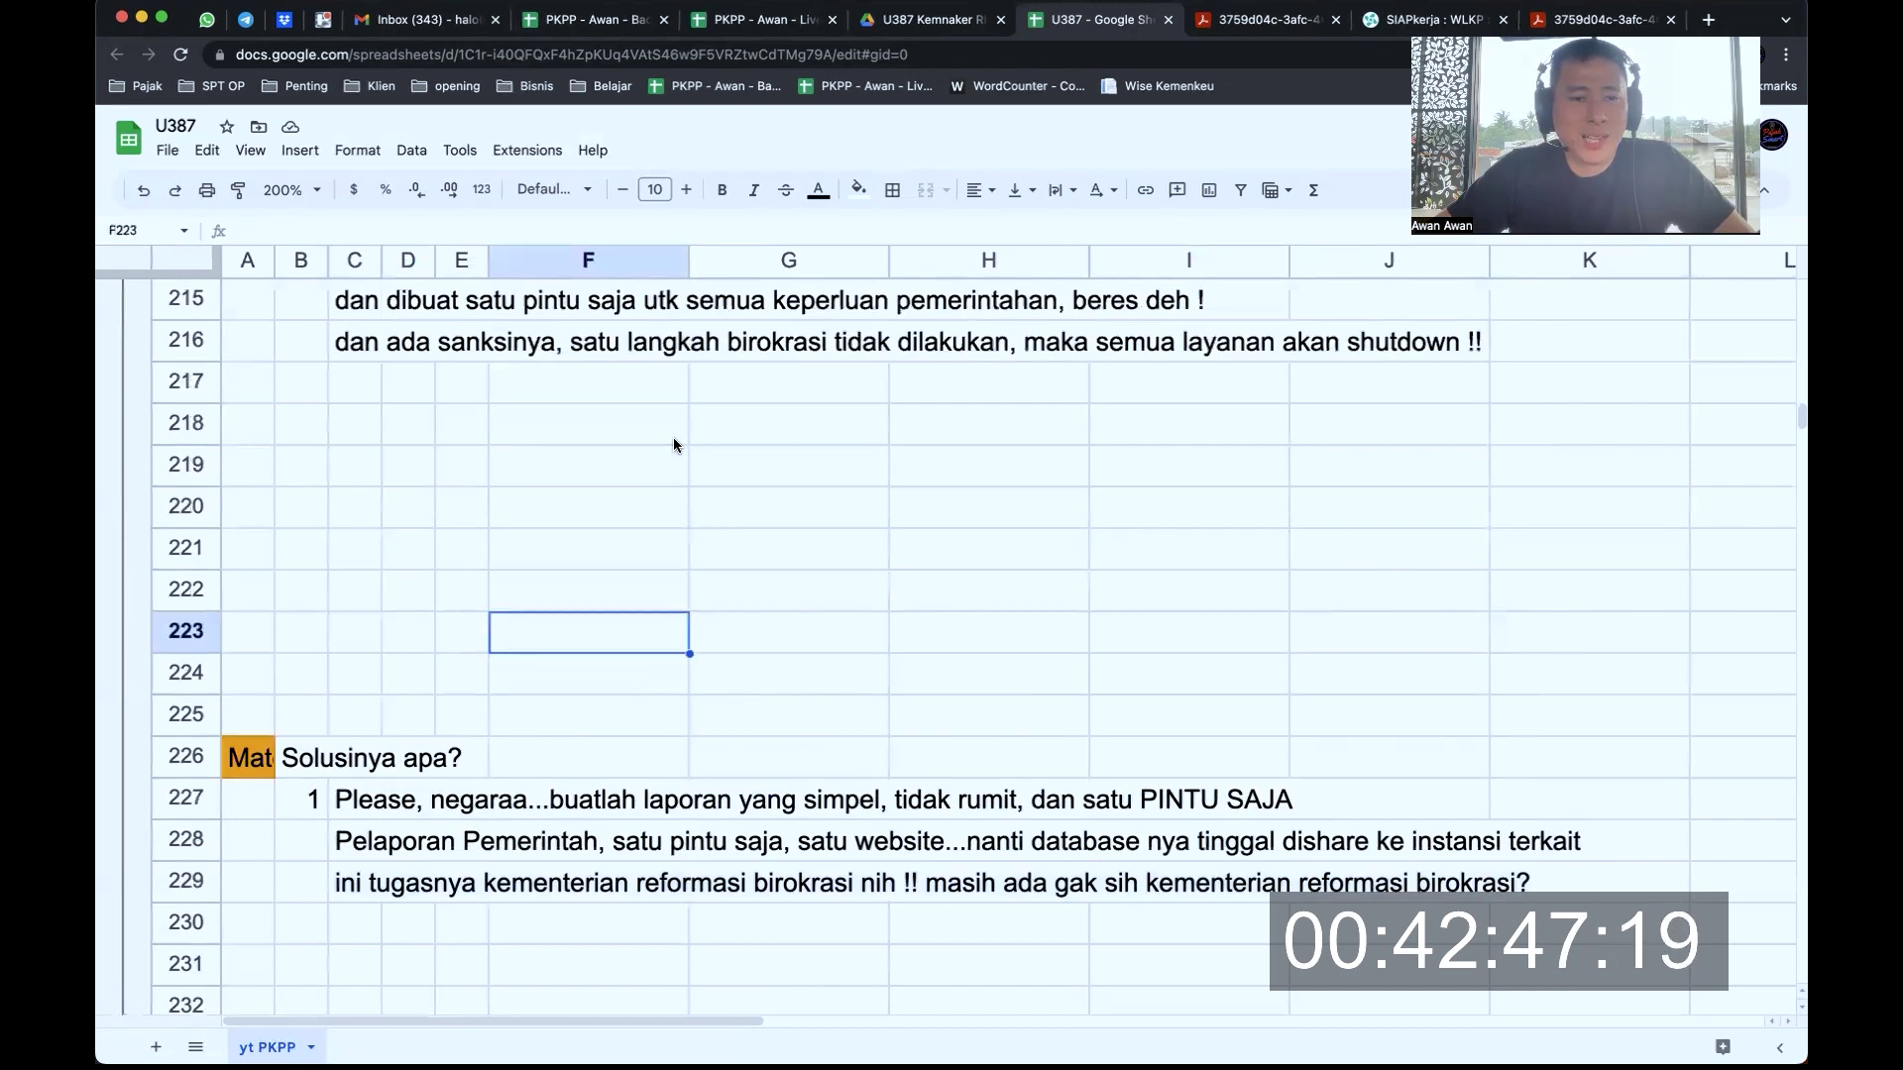
scroll(674, 441, "up", 20)
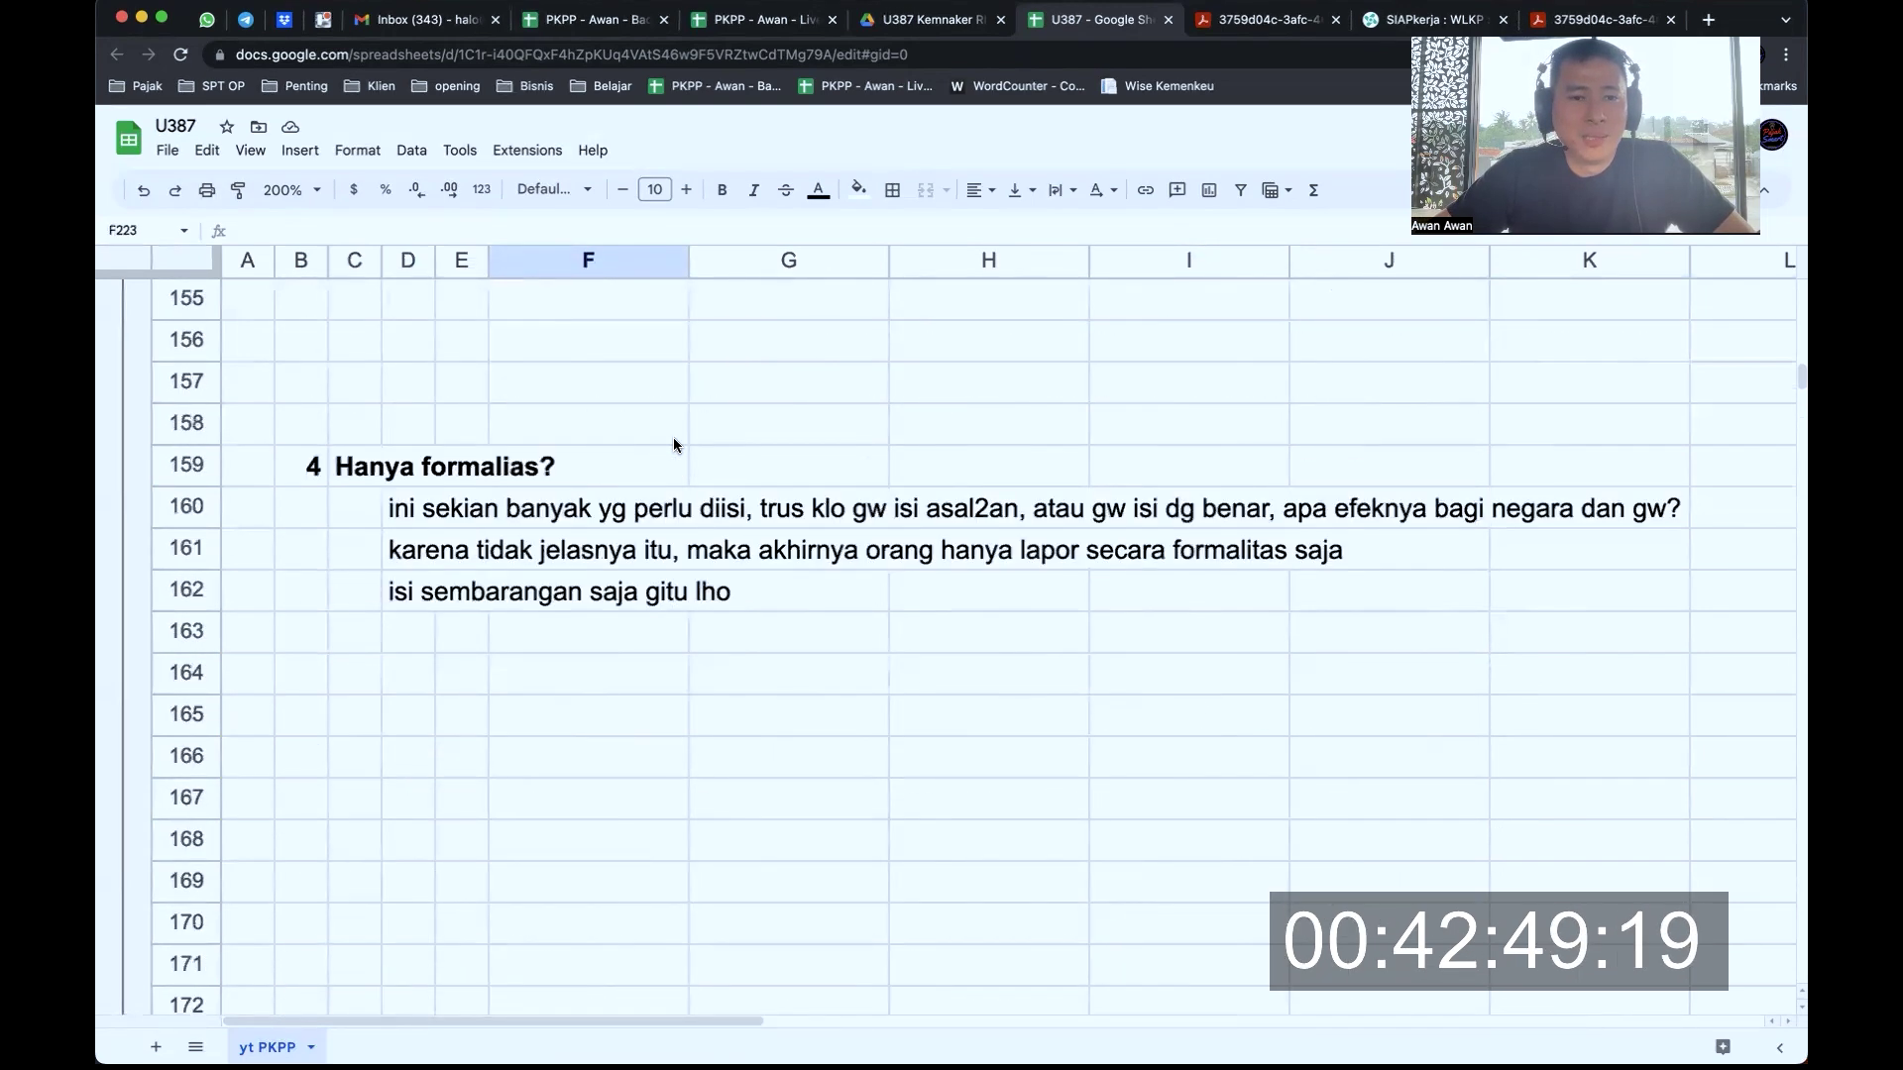
scroll(674, 441, "up", 20)
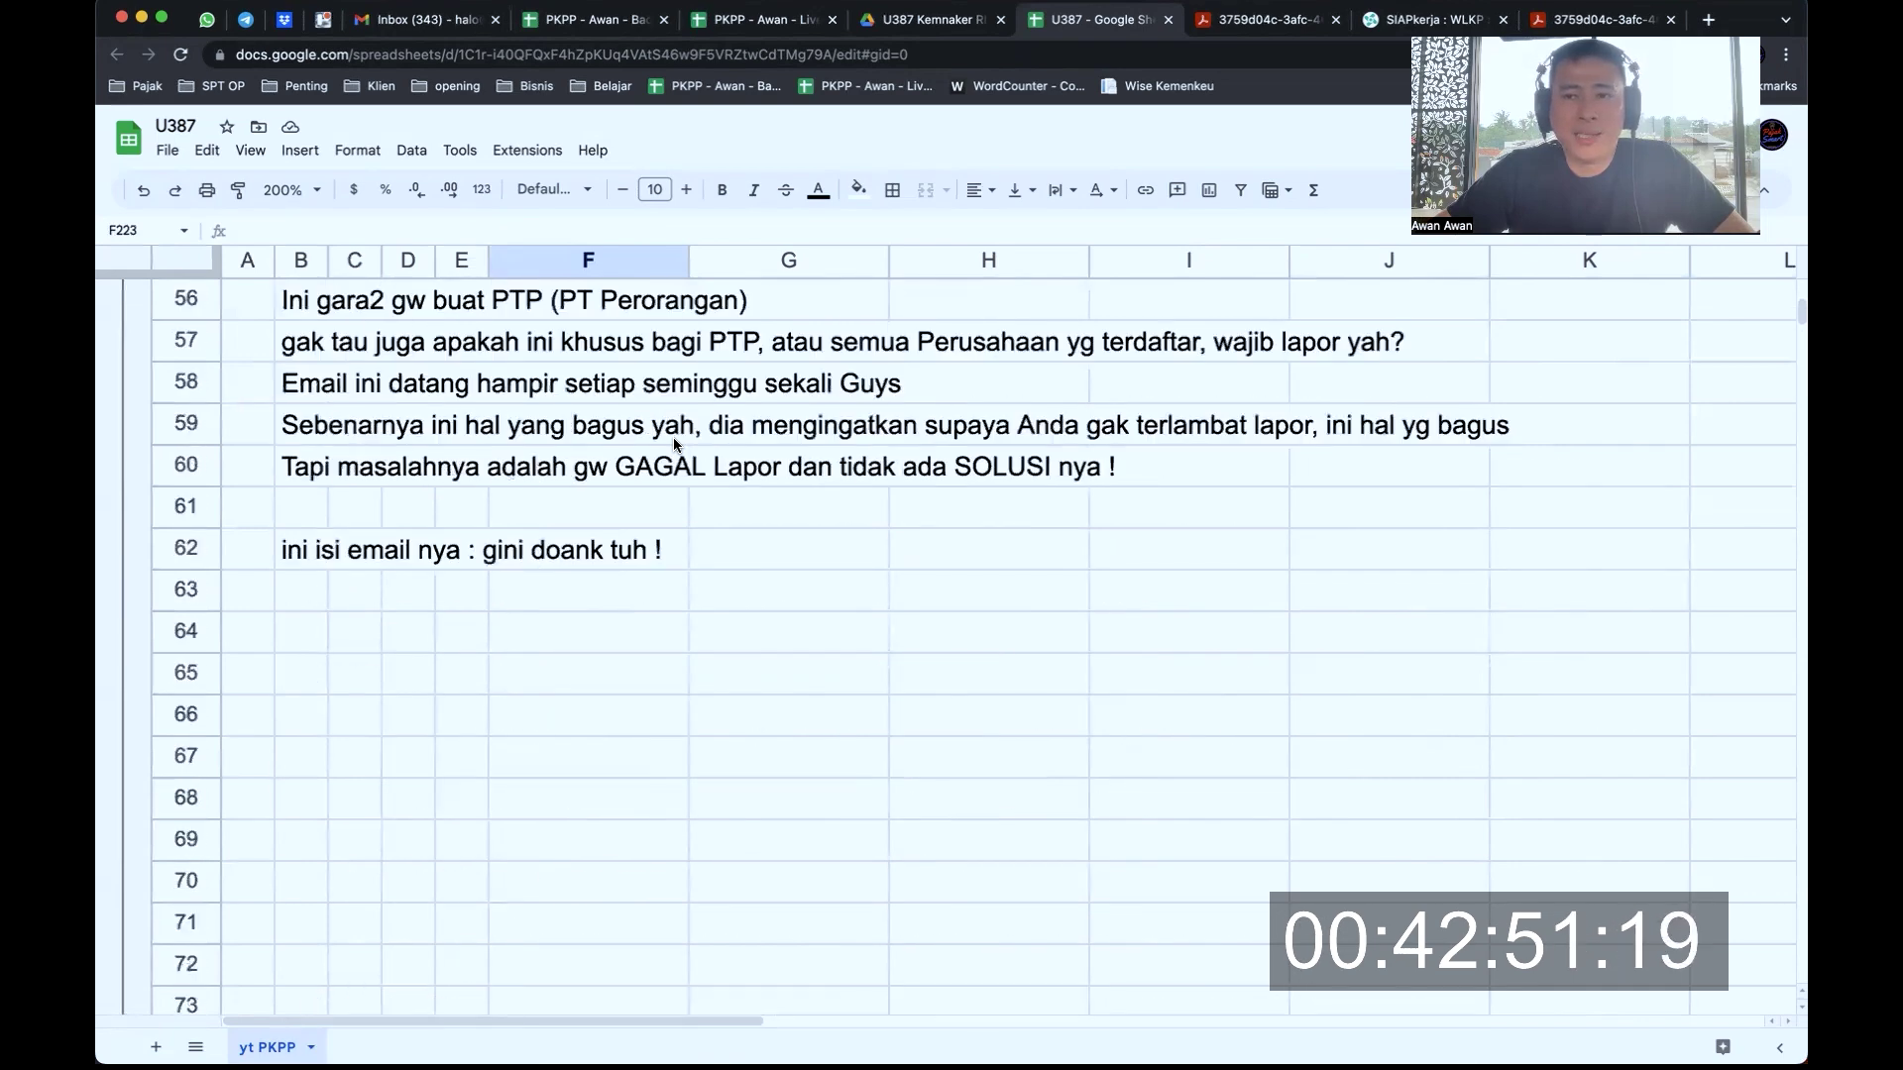
scroll(674, 437, "up", 10)
scroll(674, 438, "down", 3)
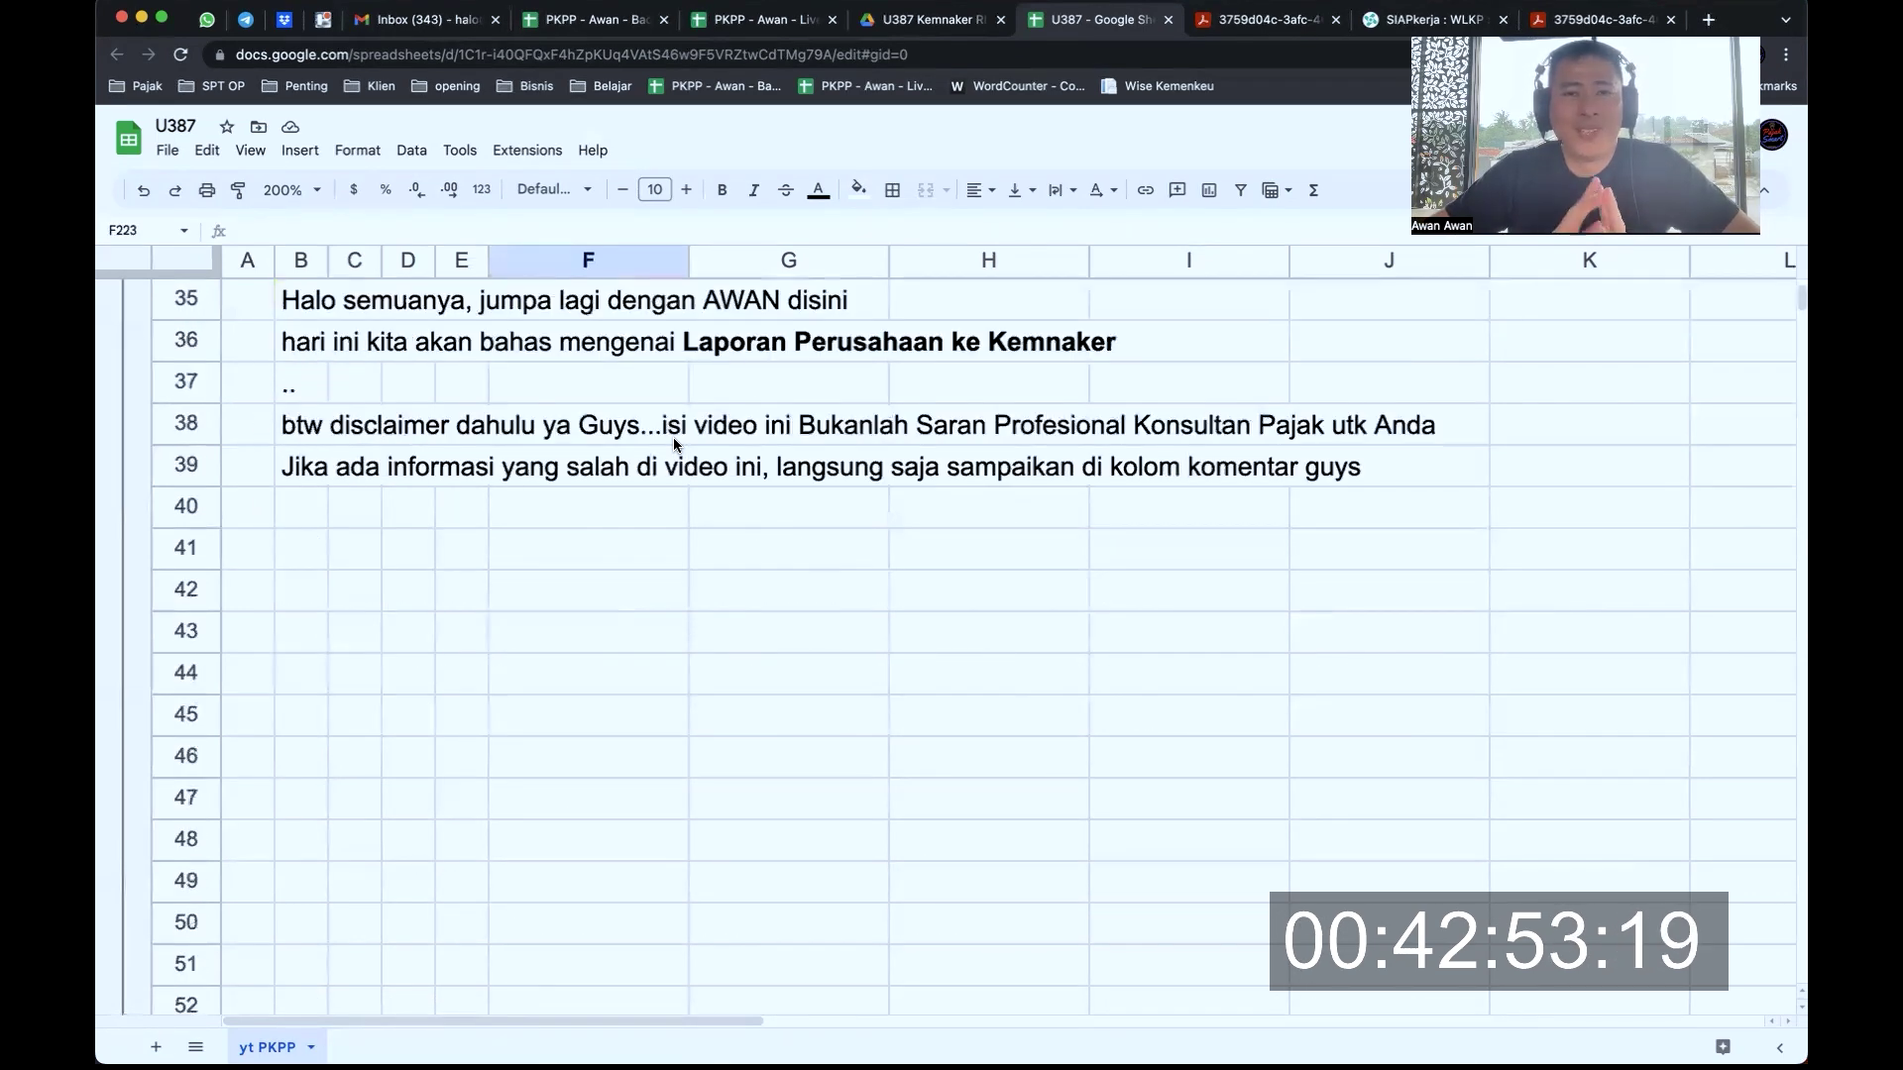